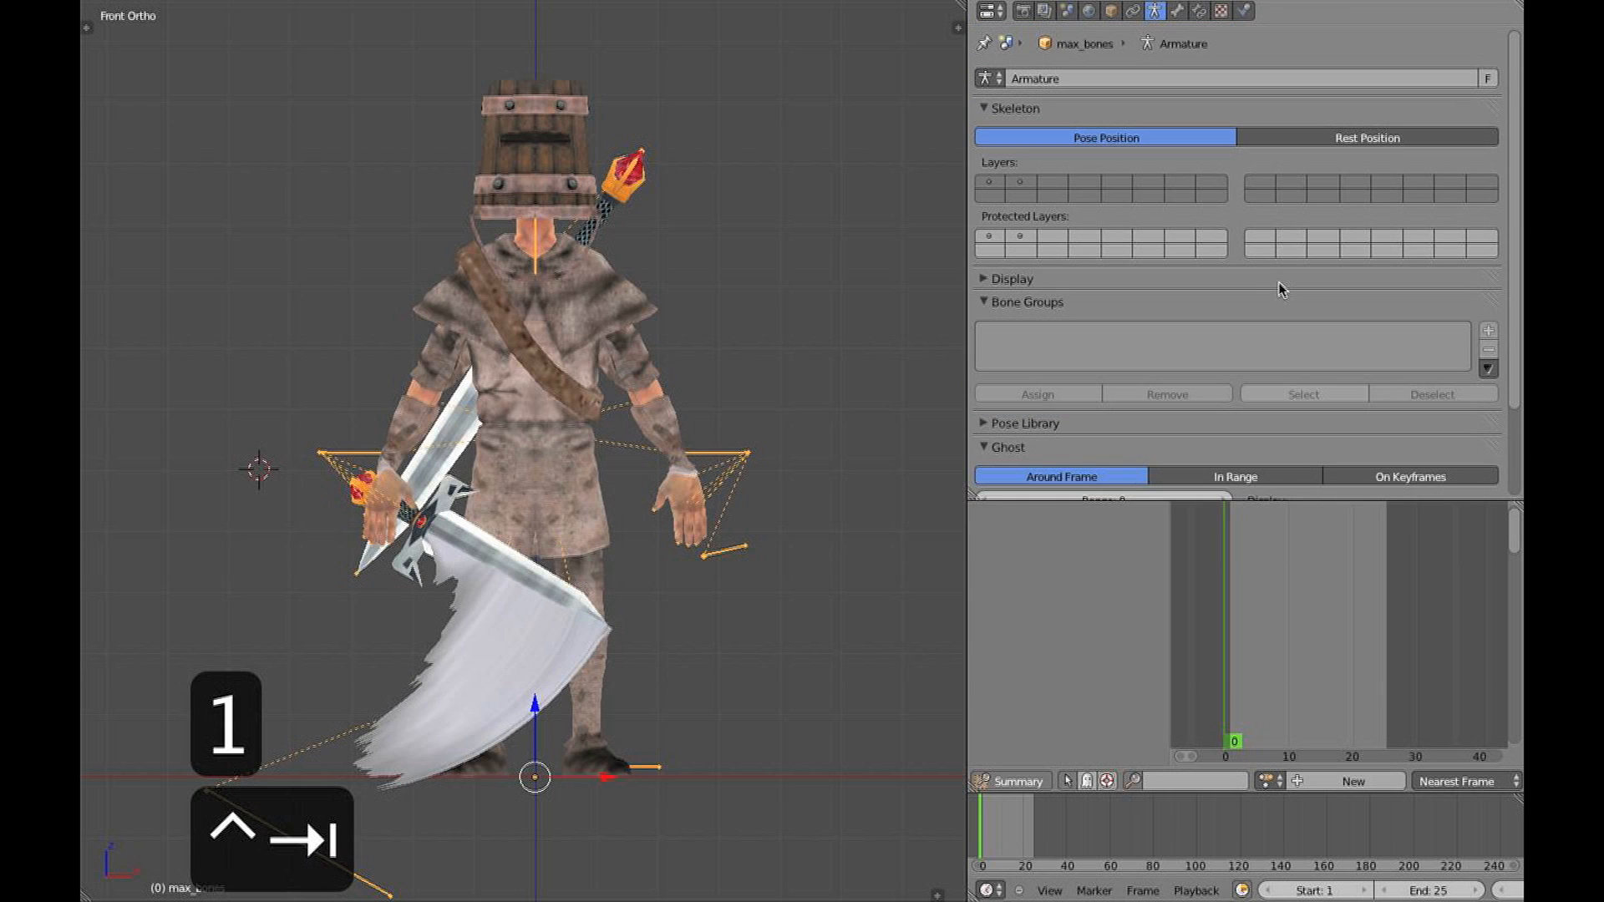
# Expand the armature's display options and turn on X-Ray so the bones draw through the mesh
pyautogui.scroll(-3, 1245, 334)
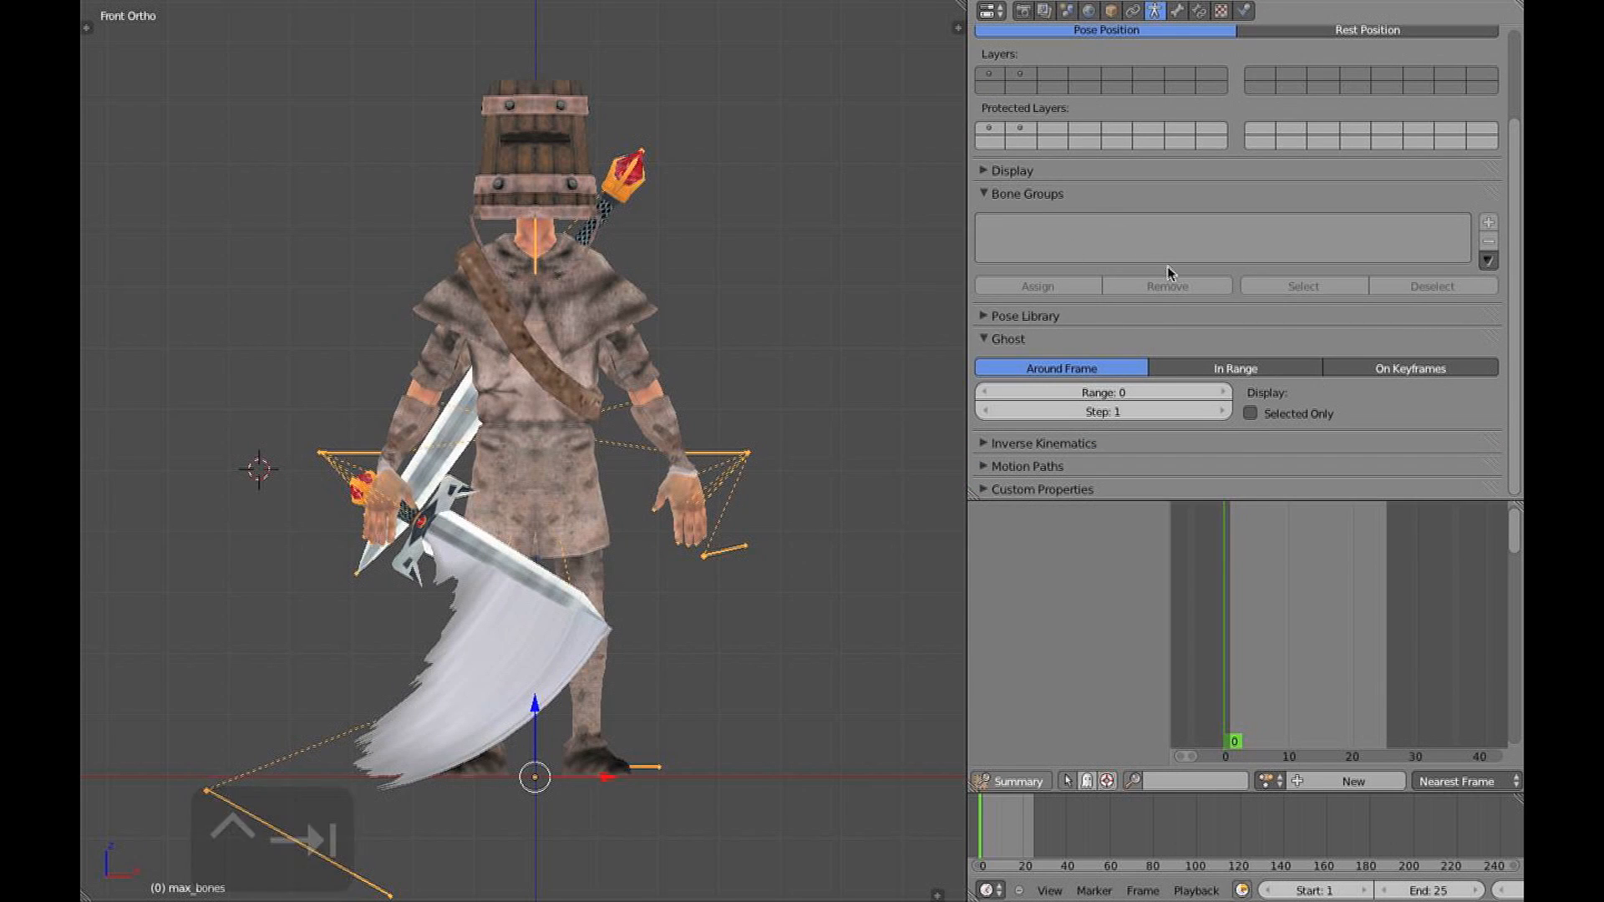
pyautogui.click(1104, 174)
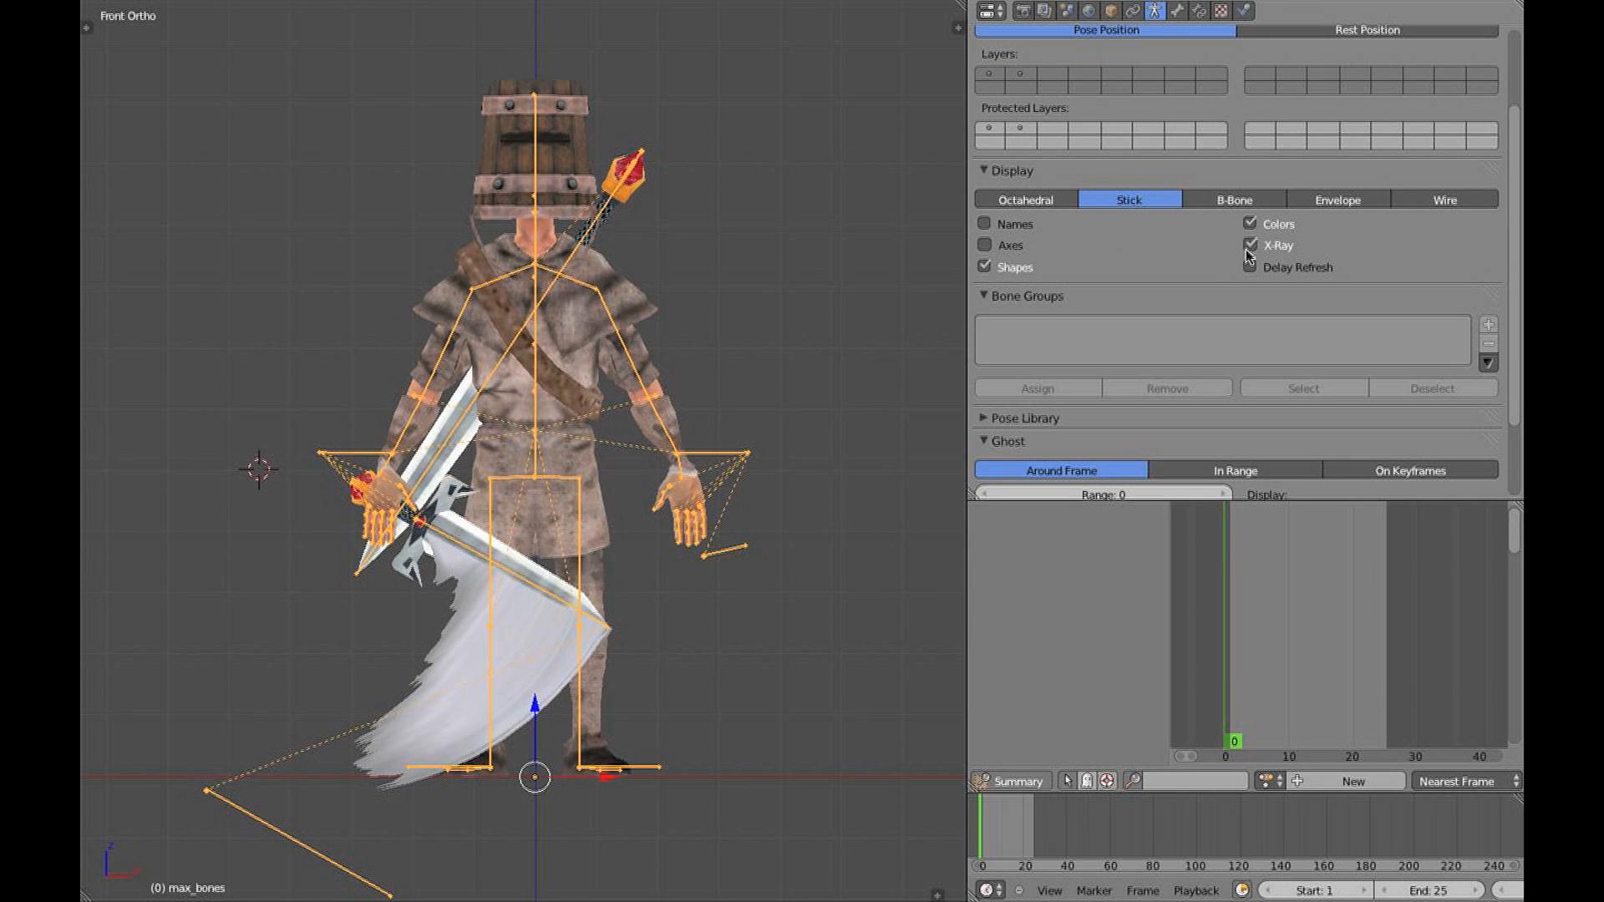
pyautogui.keyDown('shift'); pyautogui.moveTo(641, 315); pyautogui.dragTo(644, 290, button='middle'); pyautogui.keyUp('shift')
pyautogui.press('KP_3')
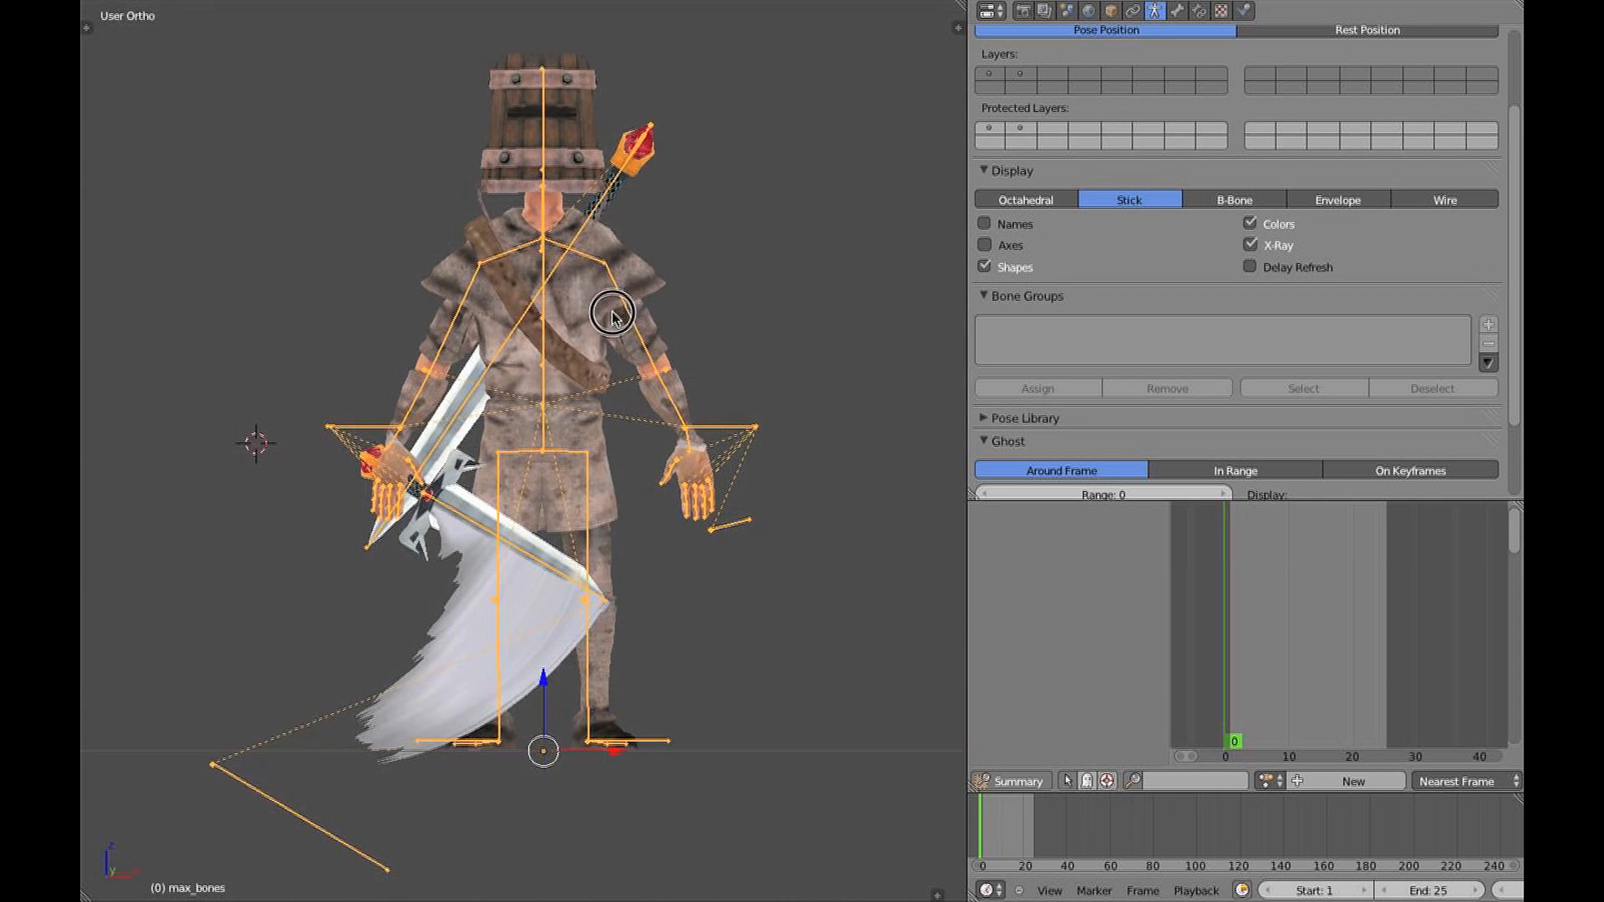
# Select the character's armature and switch it to Pose Mode
pyautogui.rightClick(688, 372)
pyautogui.scroll(1, 648, 351)
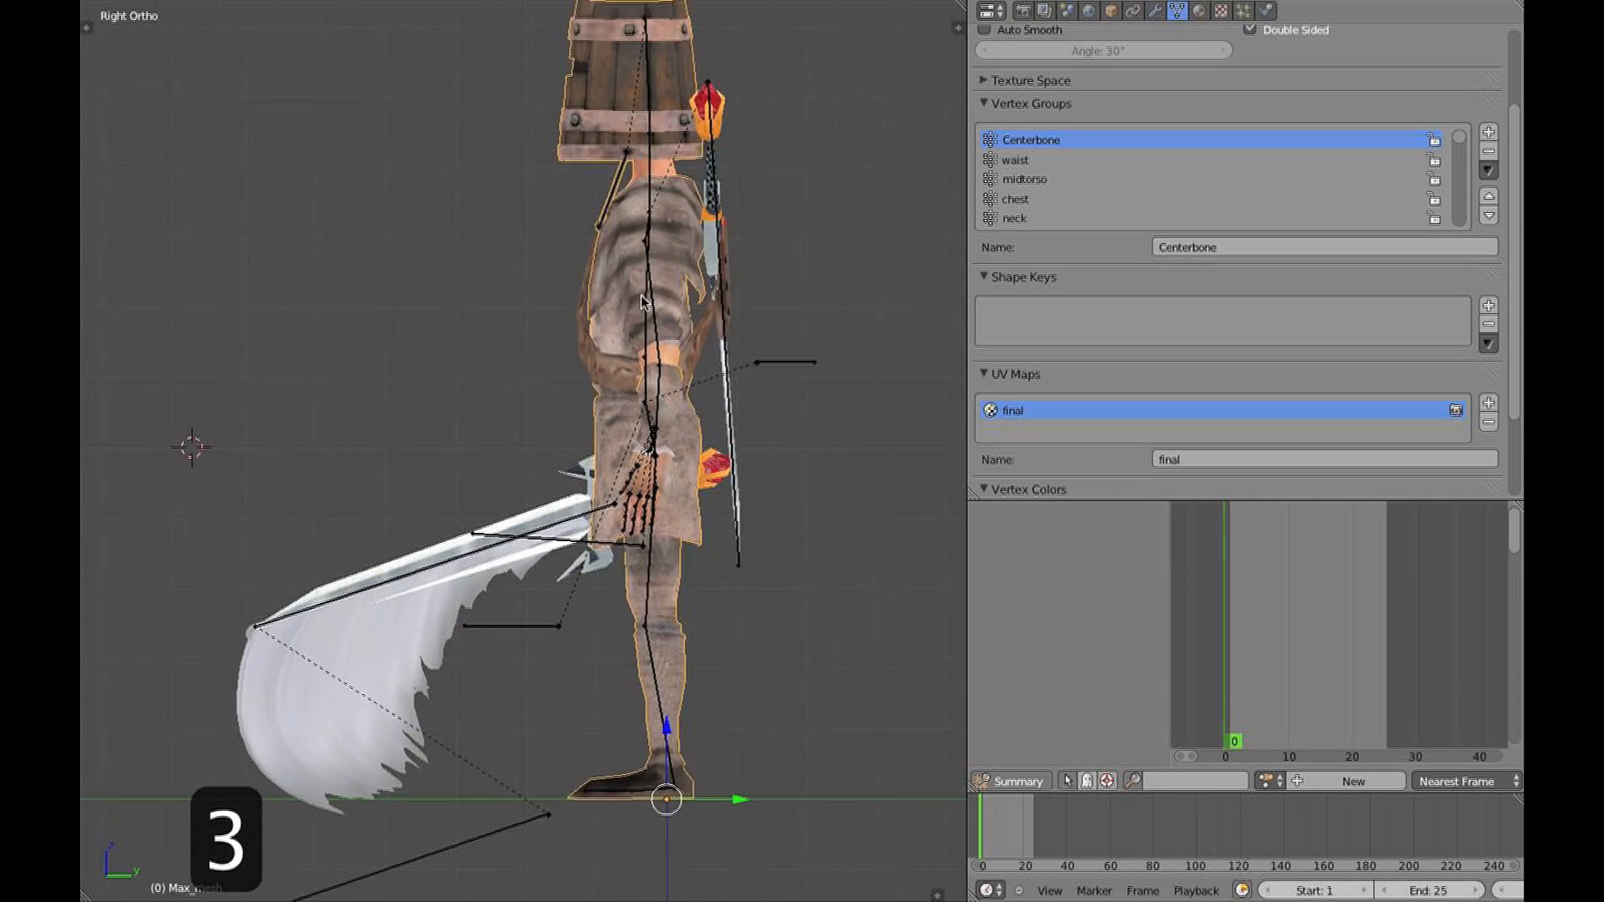
pyautogui.keyDown('shift'); pyautogui.moveTo(648, 351); pyautogui.dragTo(580, 398, button='middle'); pyautogui.keyUp('shift')
pyautogui.press('KP_1')
pyautogui.keyDown('shift'); pyautogui.moveTo(543, 321); pyautogui.dragTo(647, 206, button='middle'); pyautogui.keyUp('shift')
pyautogui.moveTo(748, 196); pyautogui.dragTo(866, 423, button='middle')
pyautogui.rightClick(735, 383)
pyautogui.moveTo(735, 383); pyautogui.dragTo(716, 287, button='middle')
pyautogui.hotkey('ctrl', 'Tab')
pyautogui.press('KP_1')
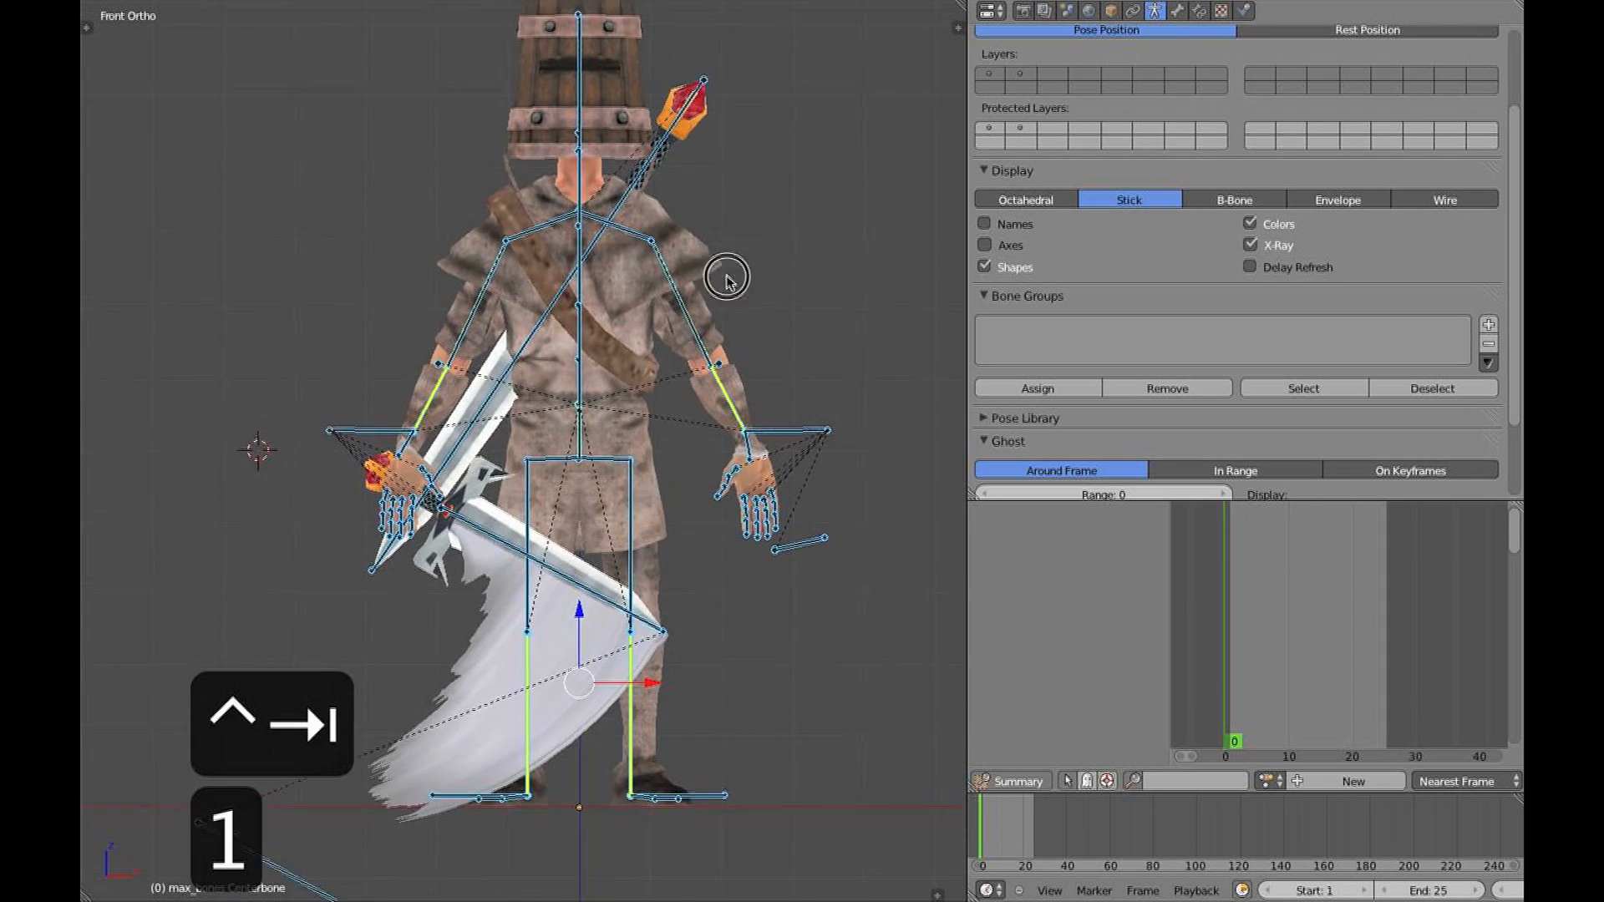
# Switch the armature to Rest Position, then return it to Pose Position
pyautogui.scroll(2, 779, 388)
pyautogui.moveTo(778, 388); pyautogui.dragTo(756, 452, button='middle')
pyautogui.click(1331, 34)
pyautogui.click(1111, 31)
pyautogui.moveTo(584, 326); pyautogui.dragTo(553, 415, button='middle')
# Try moving and rotating the left hand control bone to test how the wrist and fingers follow
pyautogui.rightClick(635, 379)
pyautogui.moveTo(637, 386); pyautogui.dragTo(675, 526, button='middle')
pyautogui.press('g')
pyautogui.rightClick(659, 404)
pyautogui.keyDown('shift'); pyautogui.moveTo(638, 364); pyautogui.dragTo(719, 311, button='middle'); pyautogui.keyUp('shift')
pyautogui.moveTo(718, 311); pyautogui.dragTo(678, 270, button='middle')
pyautogui.rightClick(707, 311)
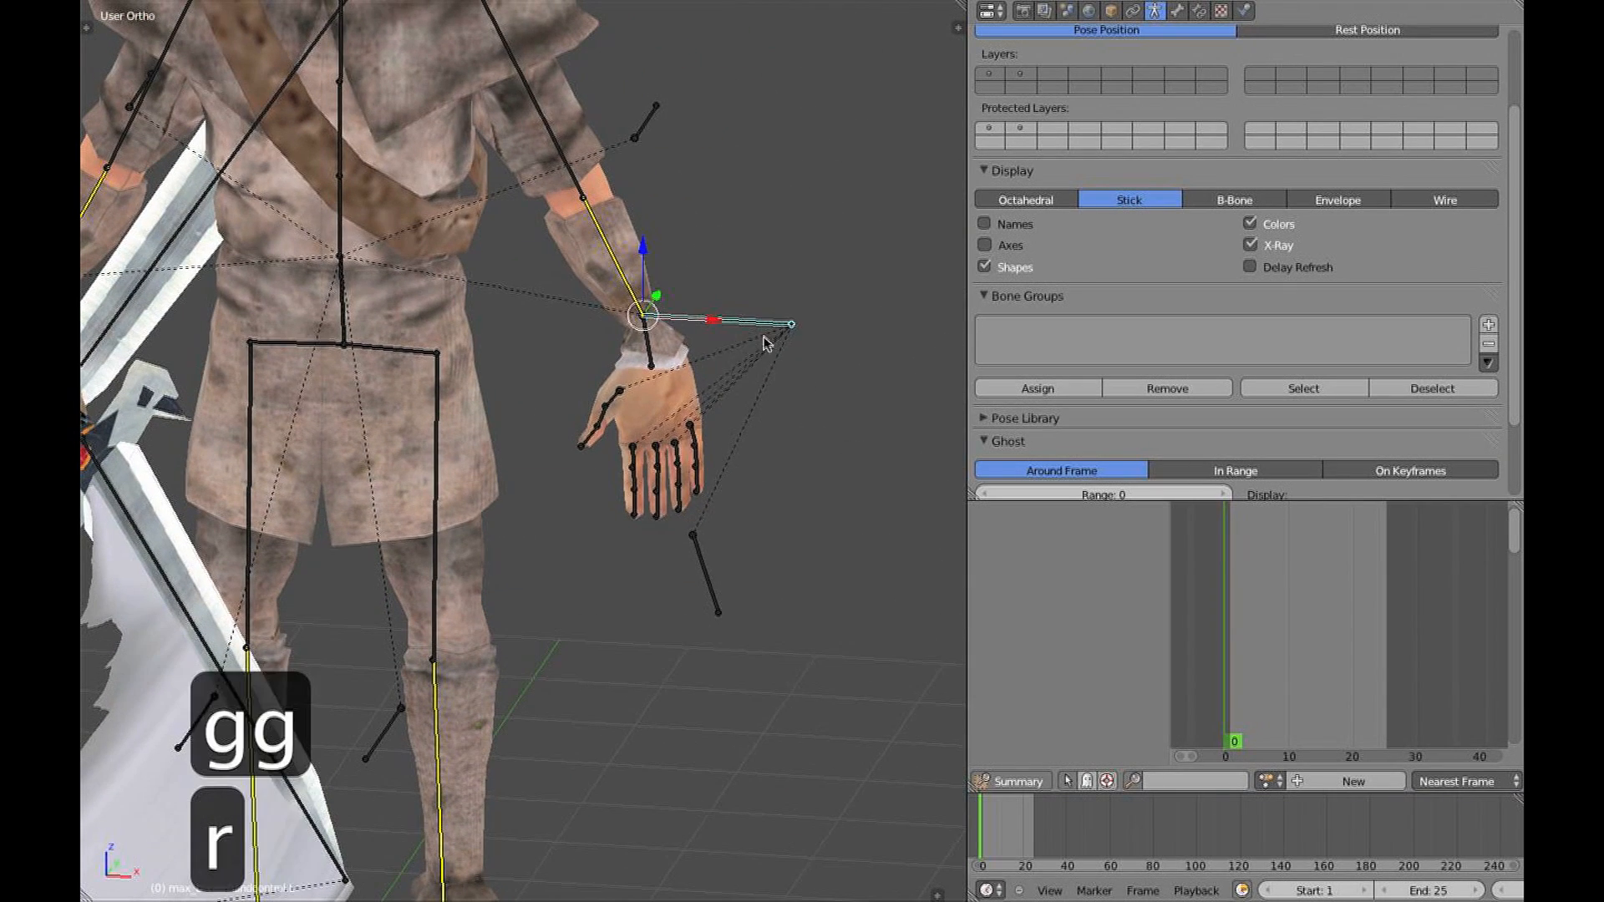
pyautogui.rightClick(660, 425)
pyautogui.press('b')
pyautogui.moveTo(591, 337); pyautogui.dragTo(802, 620)
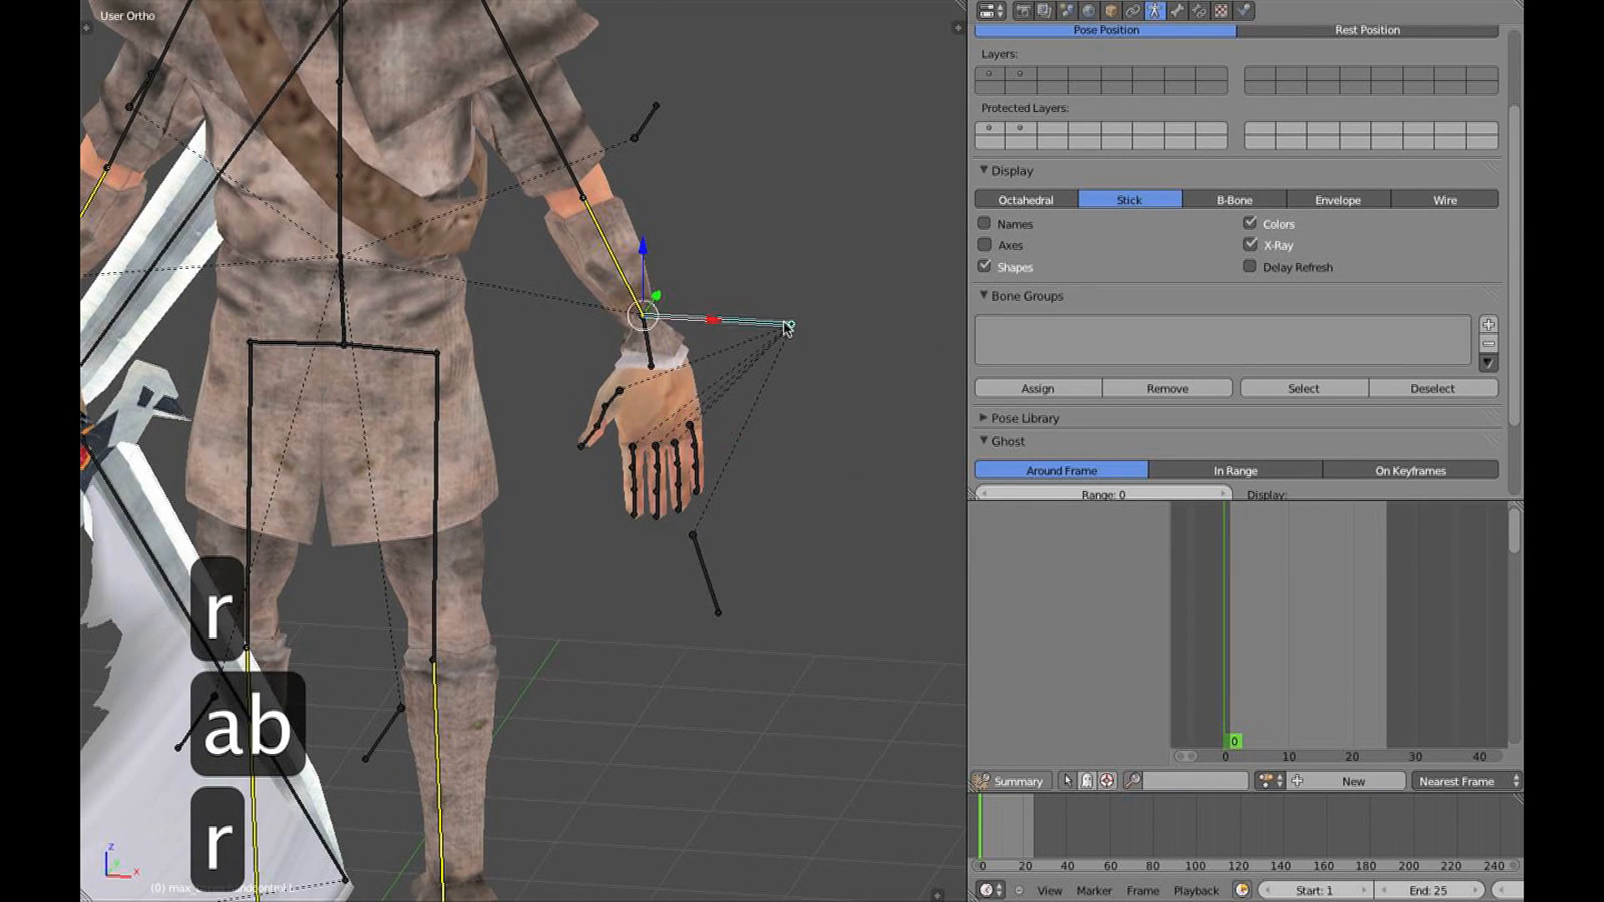
pyautogui.rightClick(813, 475)
pyautogui.moveTo(735, 472); pyautogui.dragTo(785, 430, button='middle')
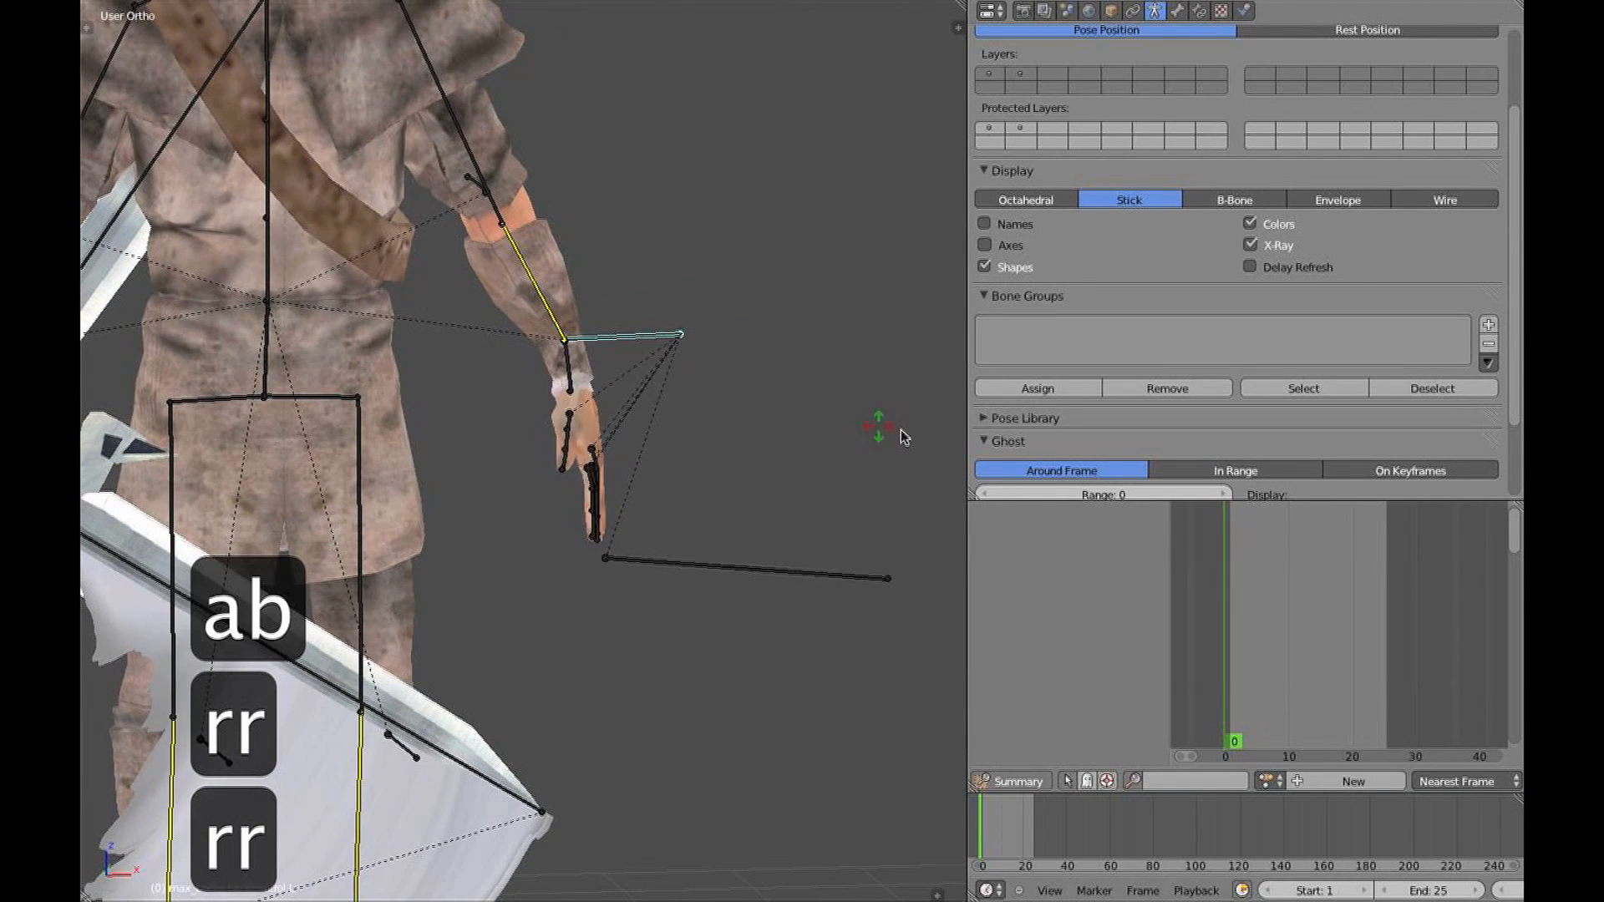
# Try rotating and moving the left foot control bone to test how the leg follows
pyautogui.scroll(-3, 748, 574)
pyautogui.moveTo(740, 483); pyautogui.dragTo(614, 593, button='middle')
pyautogui.keyDown('shift'); pyautogui.moveTo(614, 593); pyautogui.dragTo(623, 468, button='middle'); pyautogui.keyUp('shift')
pyautogui.scroll(2, 627, 585)
pyautogui.rightClick(684, 684)
pyautogui.moveTo(629, 638); pyautogui.dragTo(637, 673, button='middle')
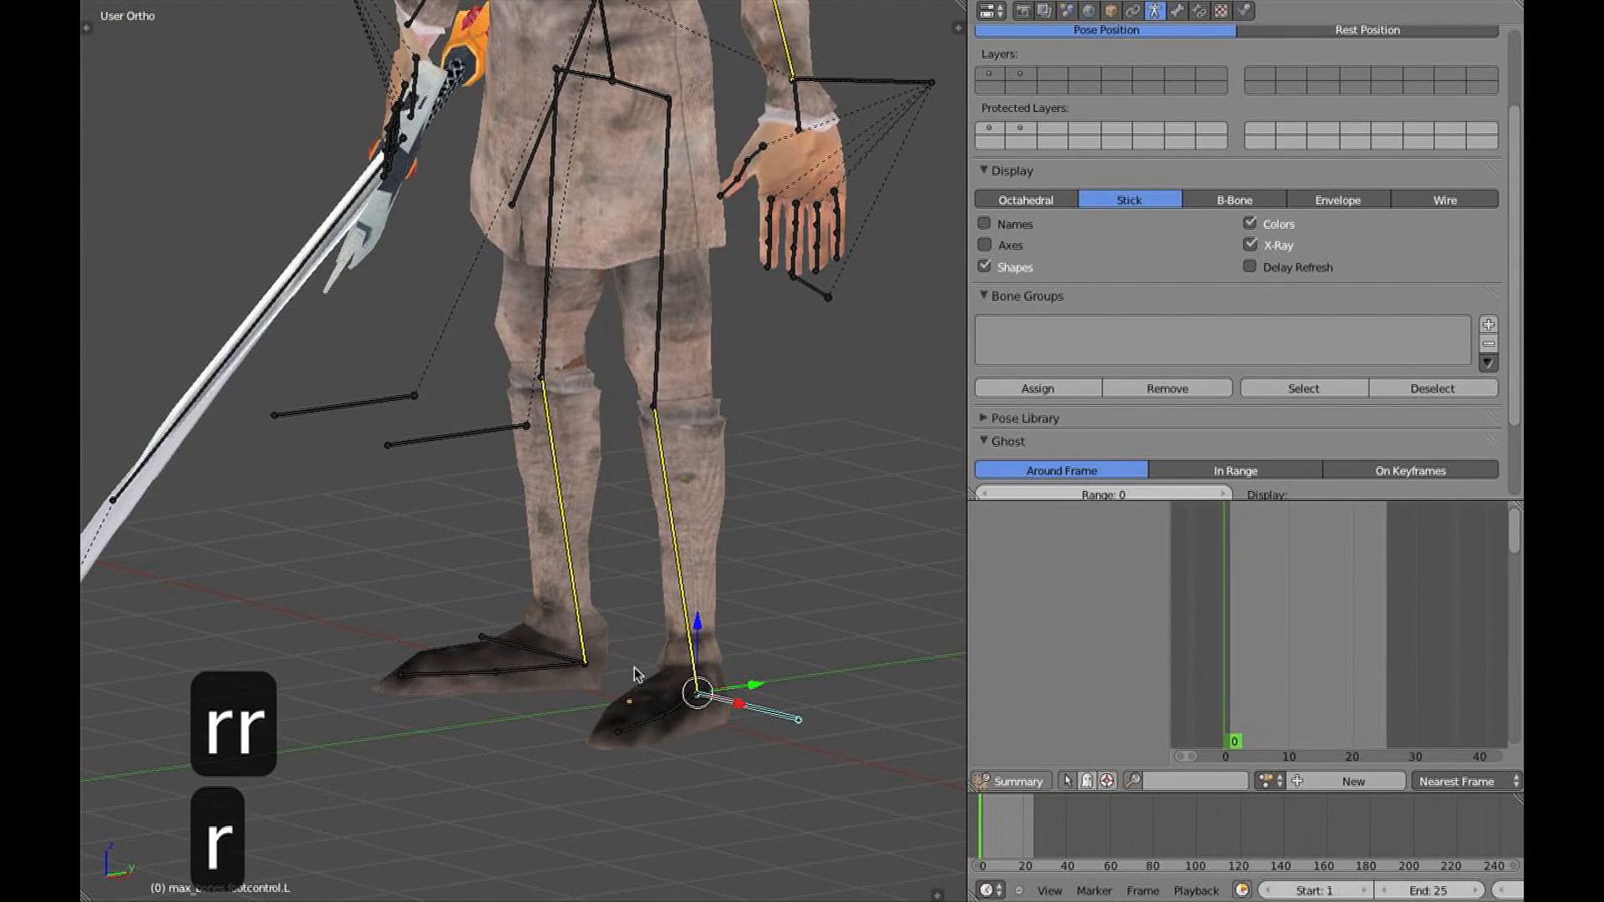
pyautogui.moveTo(699, 643)
pyautogui.mouseDown()
pyautogui.moveTo(693, 537)
pyautogui.moveTo(696, 631)
pyautogui.mouseUp()
pyautogui.moveTo(697, 593); pyautogui.dragTo(518, 452, button='middle')
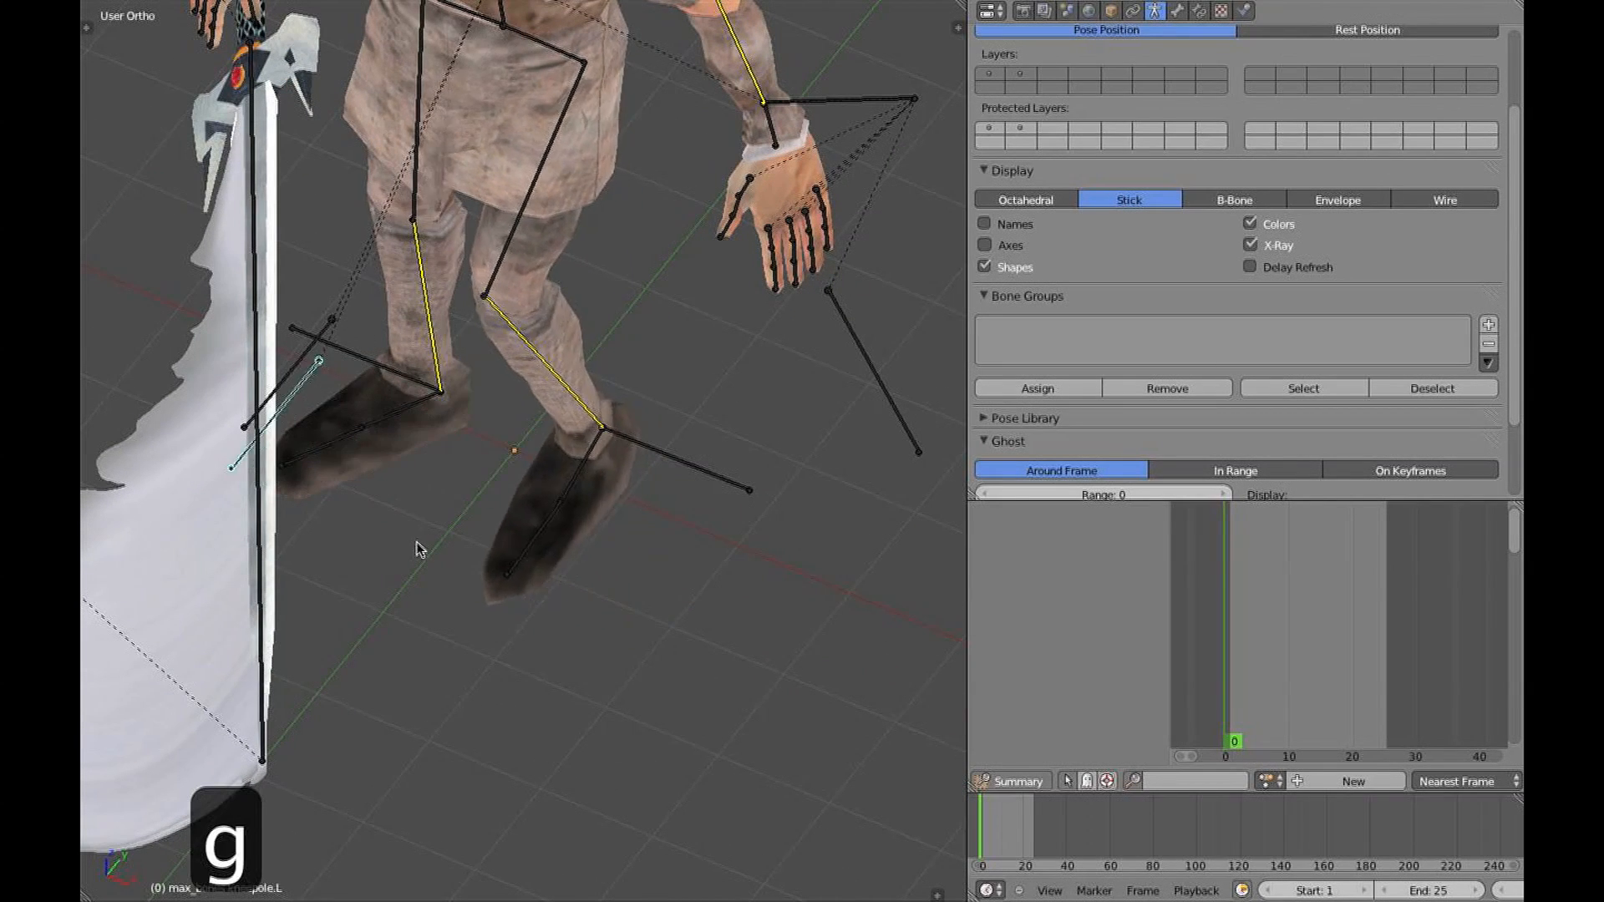
pyautogui.moveTo(601, 442); pyautogui.dragTo(615, 566, button='middle')
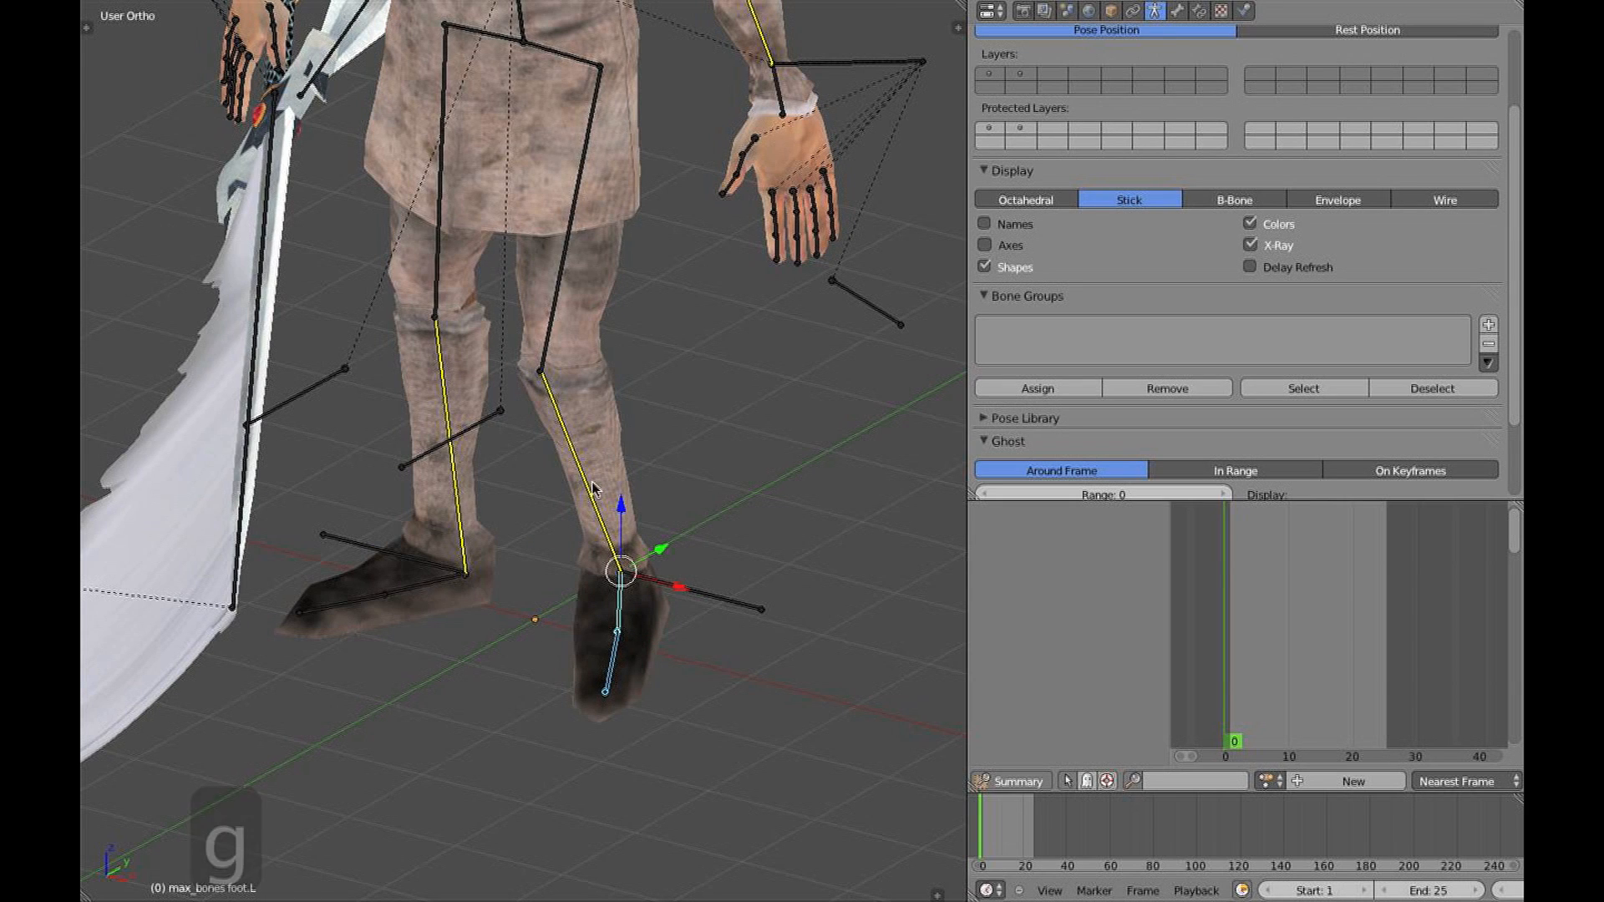
# Select the left knee's pole bone and move it to swing the knee direction
pyautogui.rightClick(492, 423)
pyautogui.moveTo(494, 426); pyautogui.dragTo(643, 598, button='middle')
pyautogui.press('g')
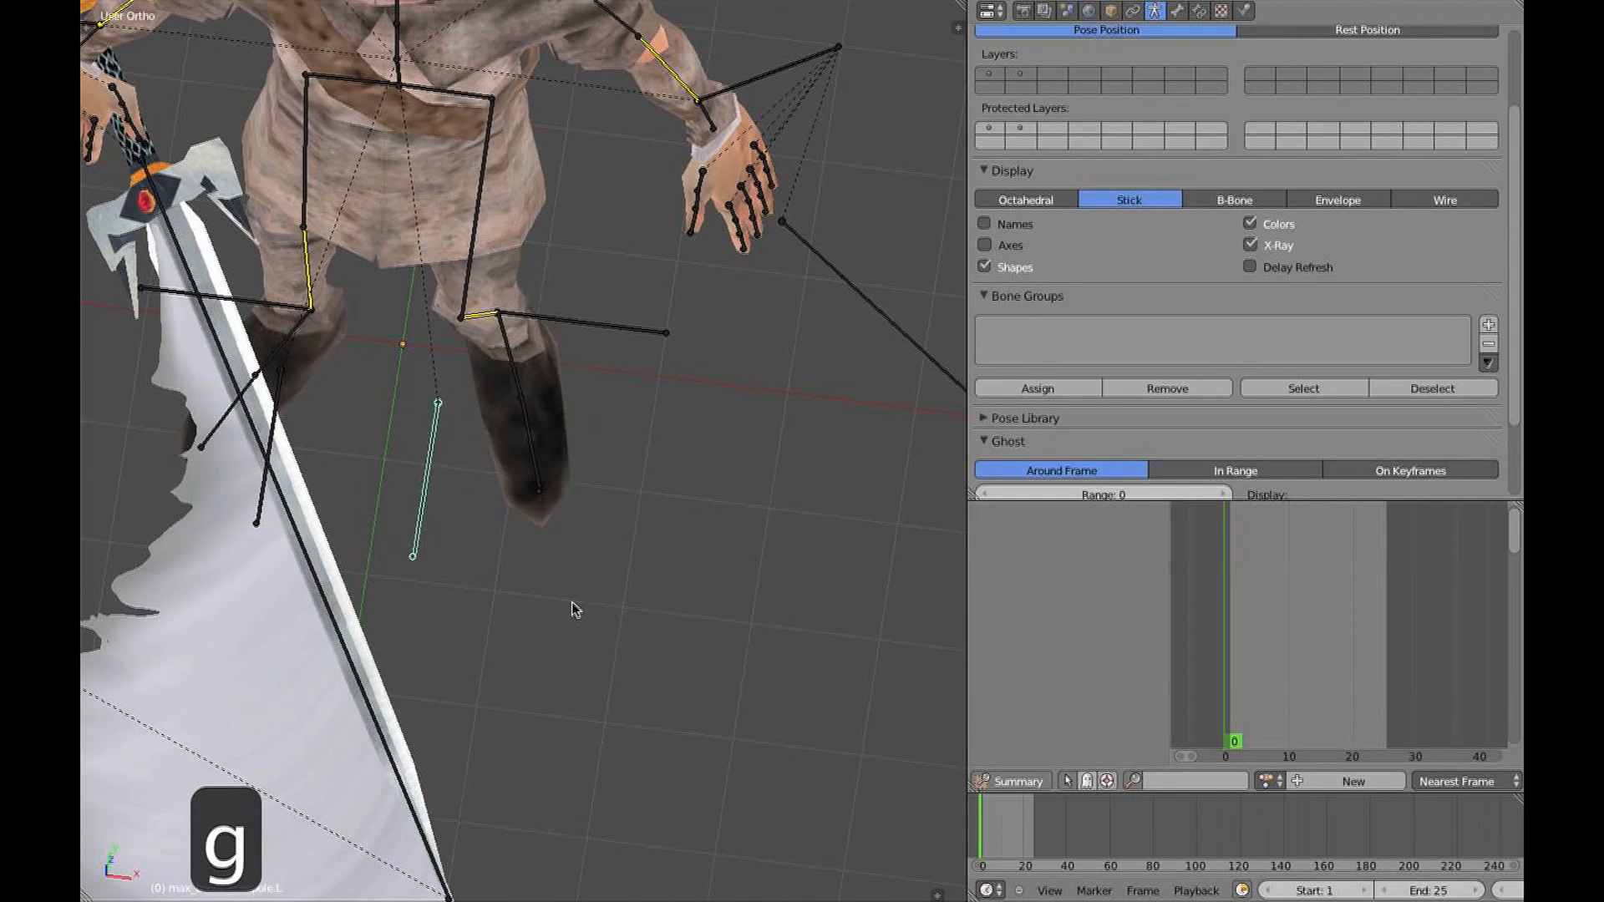
pyautogui.click(616, 559)
# Select all bones and clear their rotation and location to reset the pose
pyautogui.moveTo(616, 559); pyautogui.dragTo(610, 493, button='middle')
pyautogui.press('a')
pyautogui.press('a')
pyautogui.hotkey('alt', 'g')
pyautogui.scroll(-6, 602, 501)
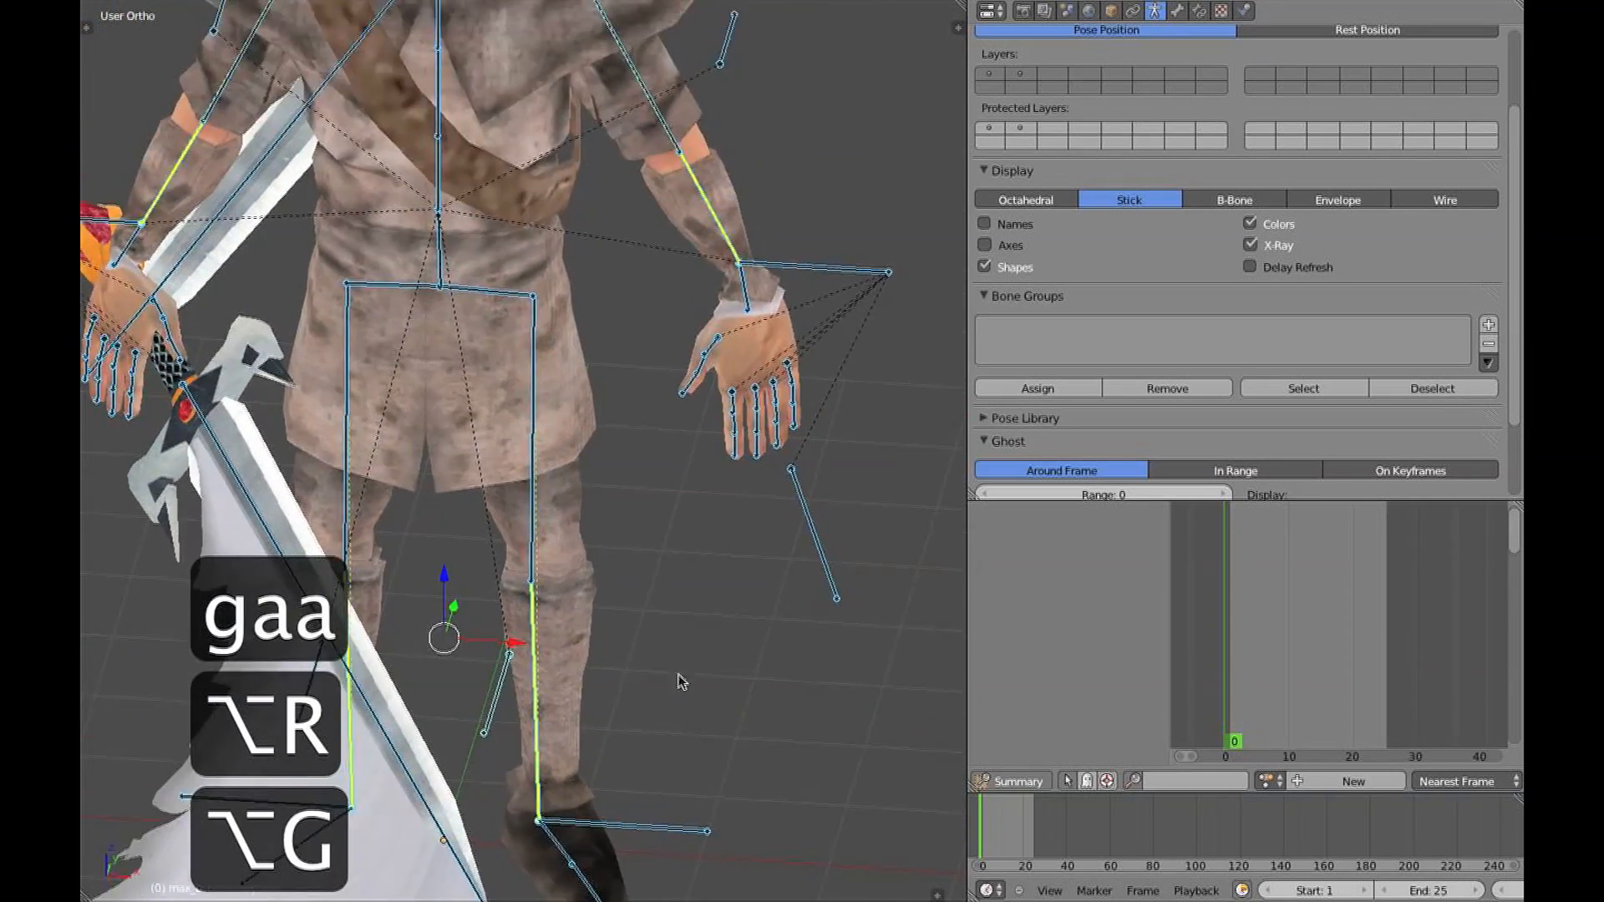
# Select the left hand control bone and view its name in the item properties from the front
pyautogui.scroll(5, 638, 411)
pyautogui.rightClick(743, 531)
pyautogui.press('n')
pyautogui.press('1')
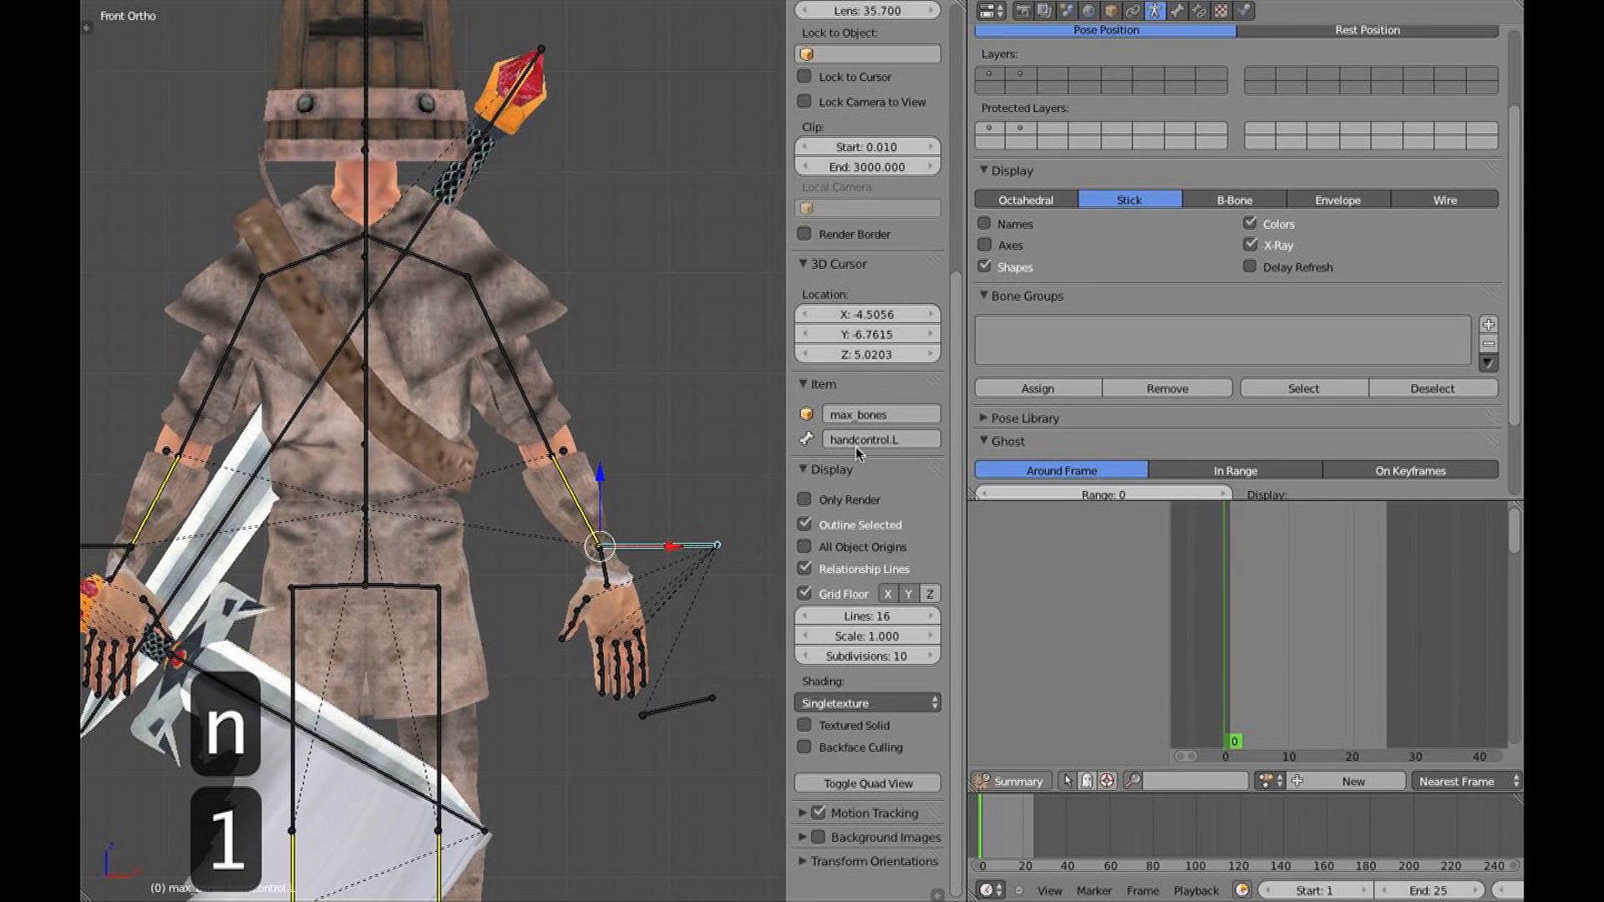
pyautogui.keyDown('shift'); pyautogui.moveTo(573, 452); pyautogui.dragTo(644, 438, button='middle'); pyautogui.keyUp('shift')
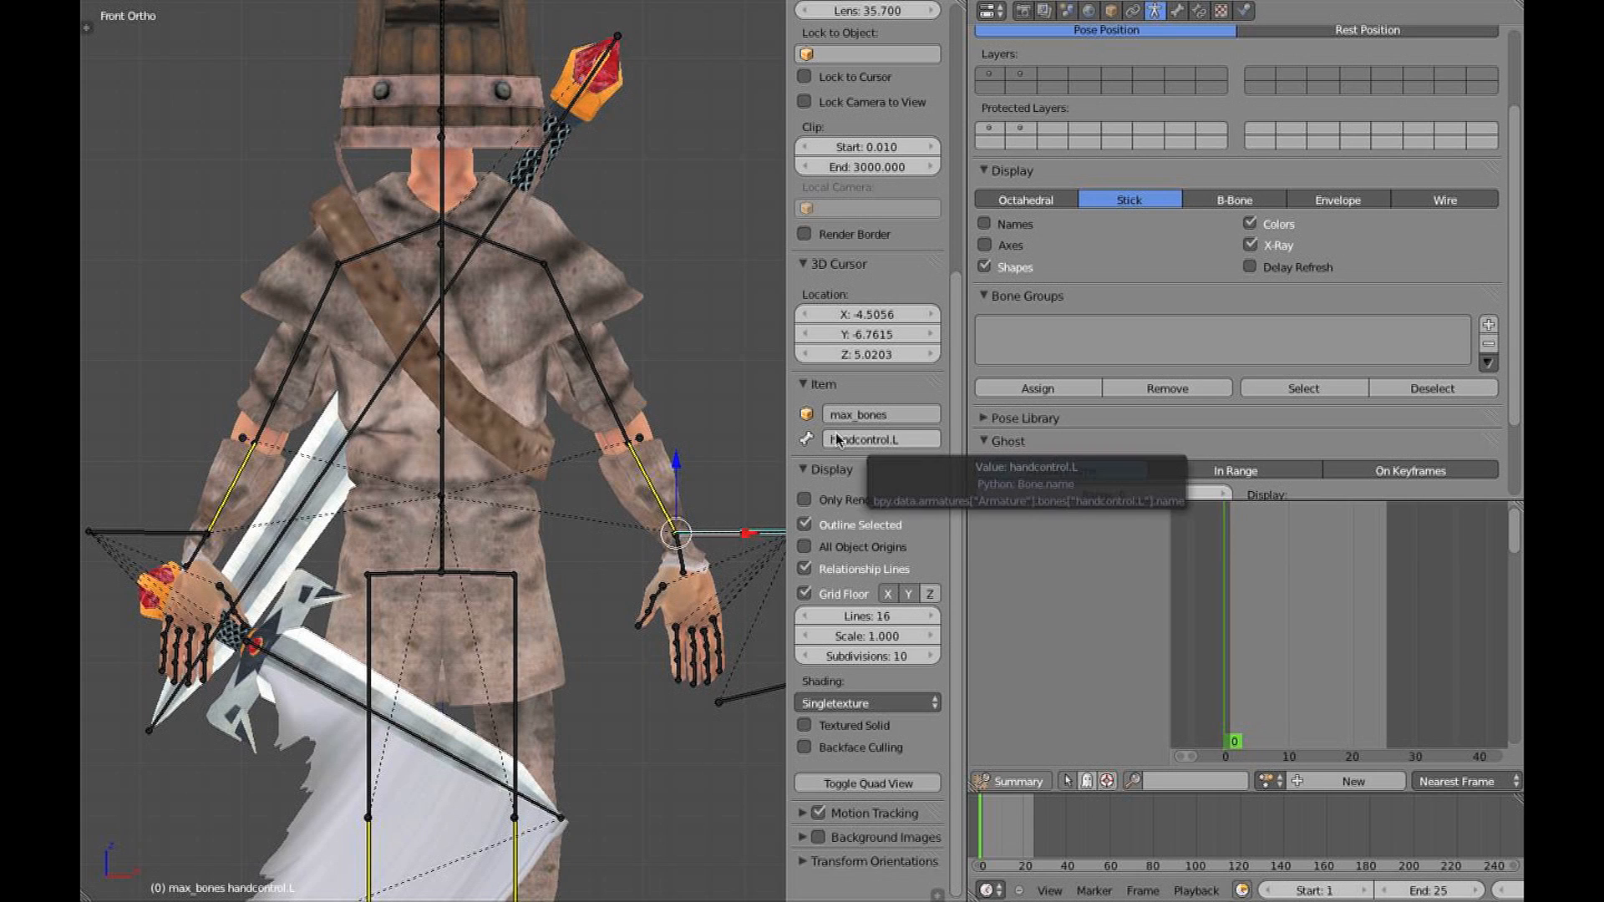
# Raise the left hand control bone and rotate it so the hand extends outward from the body
pyautogui.moveTo(679, 478); pyautogui.dragTo(501, 403, button='middle')
pyautogui.scroll(-1, 570, 408)
pyautogui.moveTo(551, 494); pyautogui.dragTo(575, 496, button='middle')
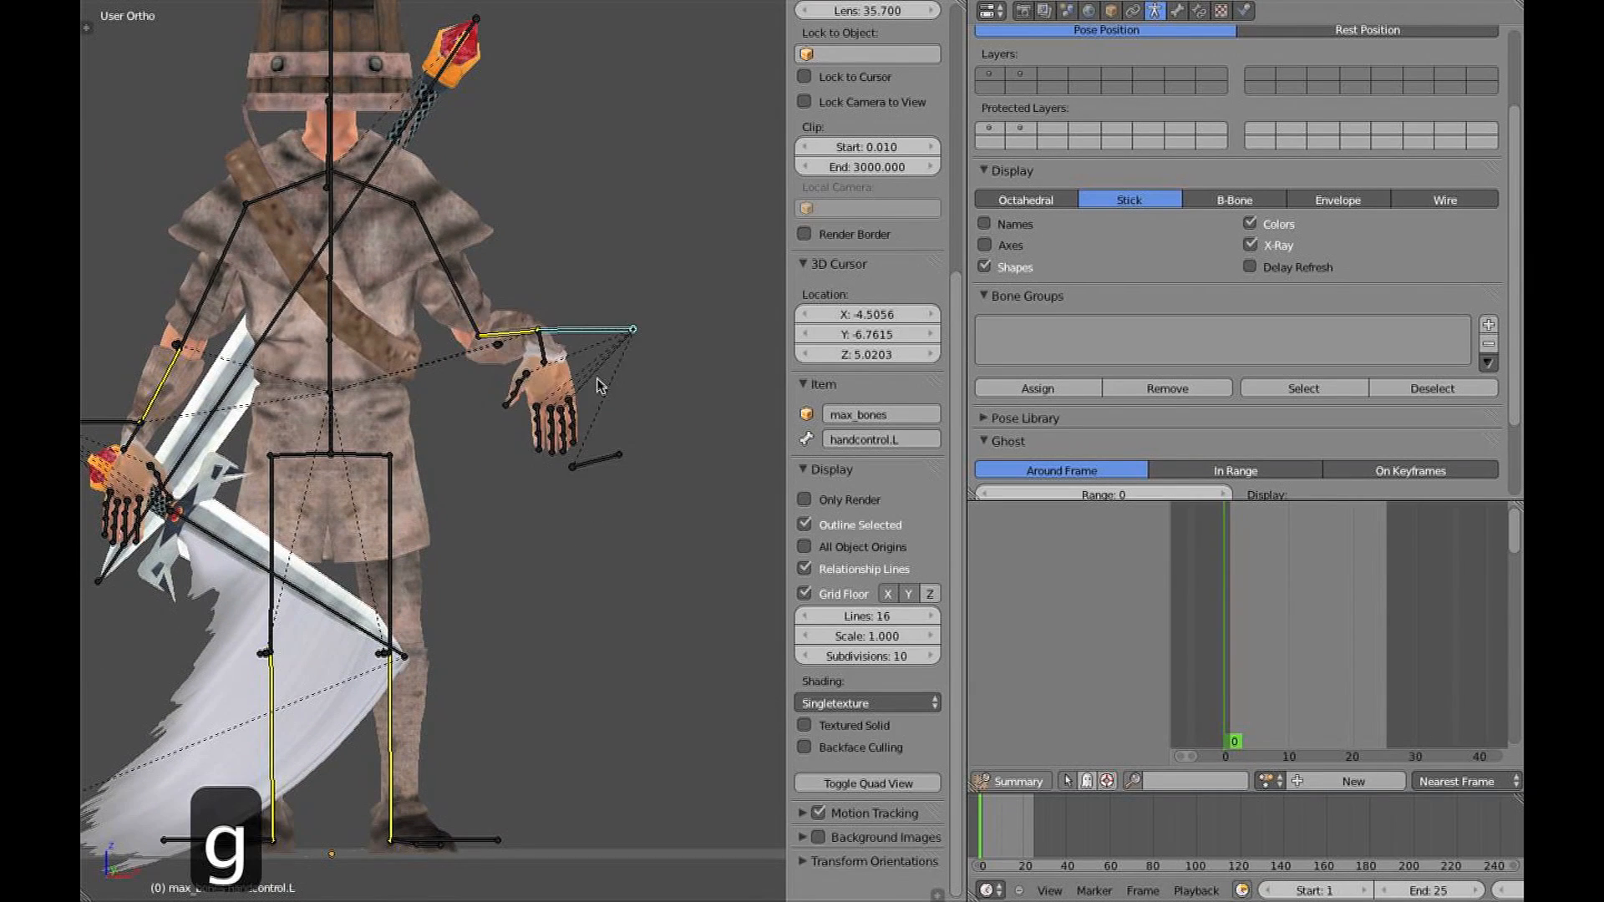
pyautogui.moveTo(641, 126); pyautogui.dragTo(528, 607, button='middle')
pyautogui.moveTo(479, 748); pyautogui.dragTo(538, 551, button='middle')
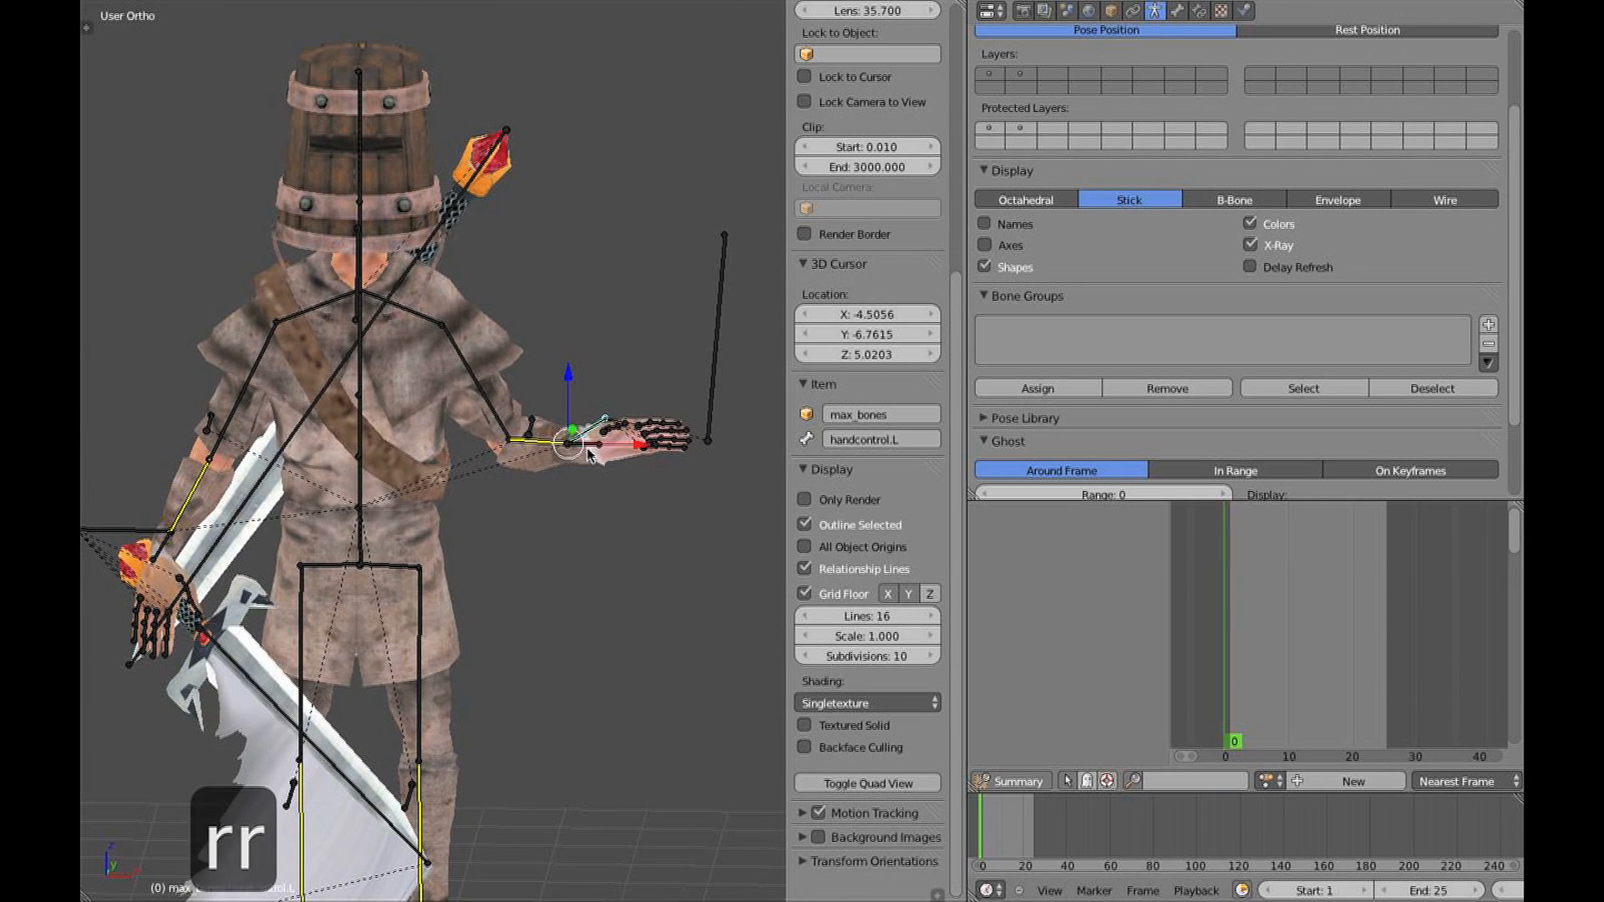
# Paste the left hand control's pose mirrored onto the right hand control
pyautogui.hotkey('ctrl', 'shift', 'v')
pyautogui.moveTo(574, 458); pyautogui.dragTo(577, 537, button='middle')
pyautogui.press('3')
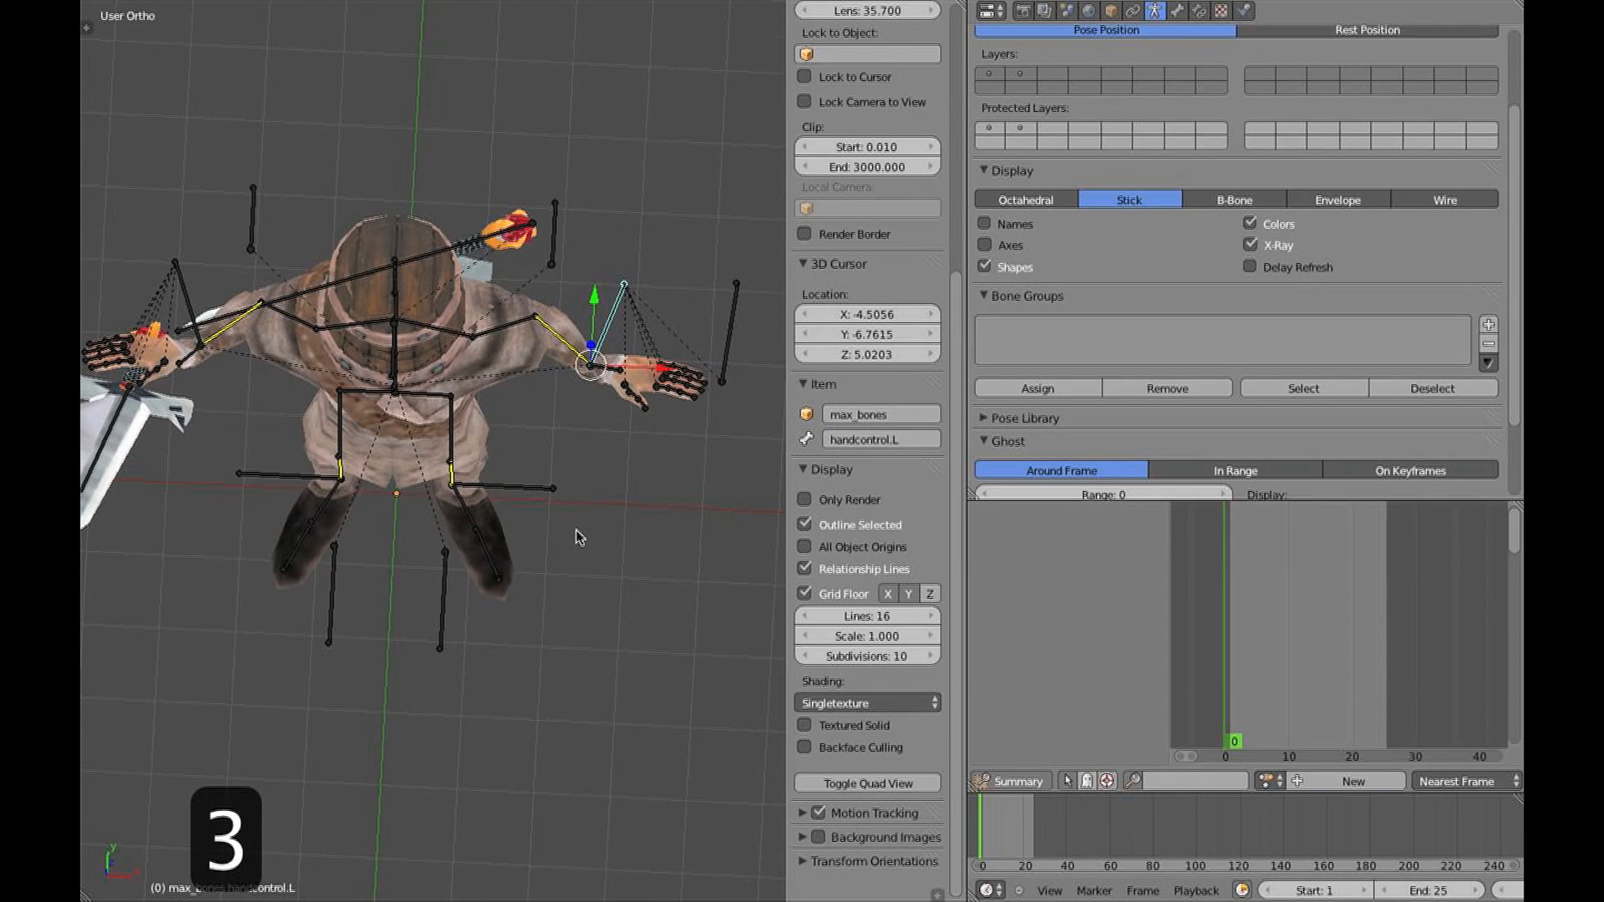
# View the pose copy and paste tools, then hide both the tool shelf and the properties shelf
pyautogui.press('t')
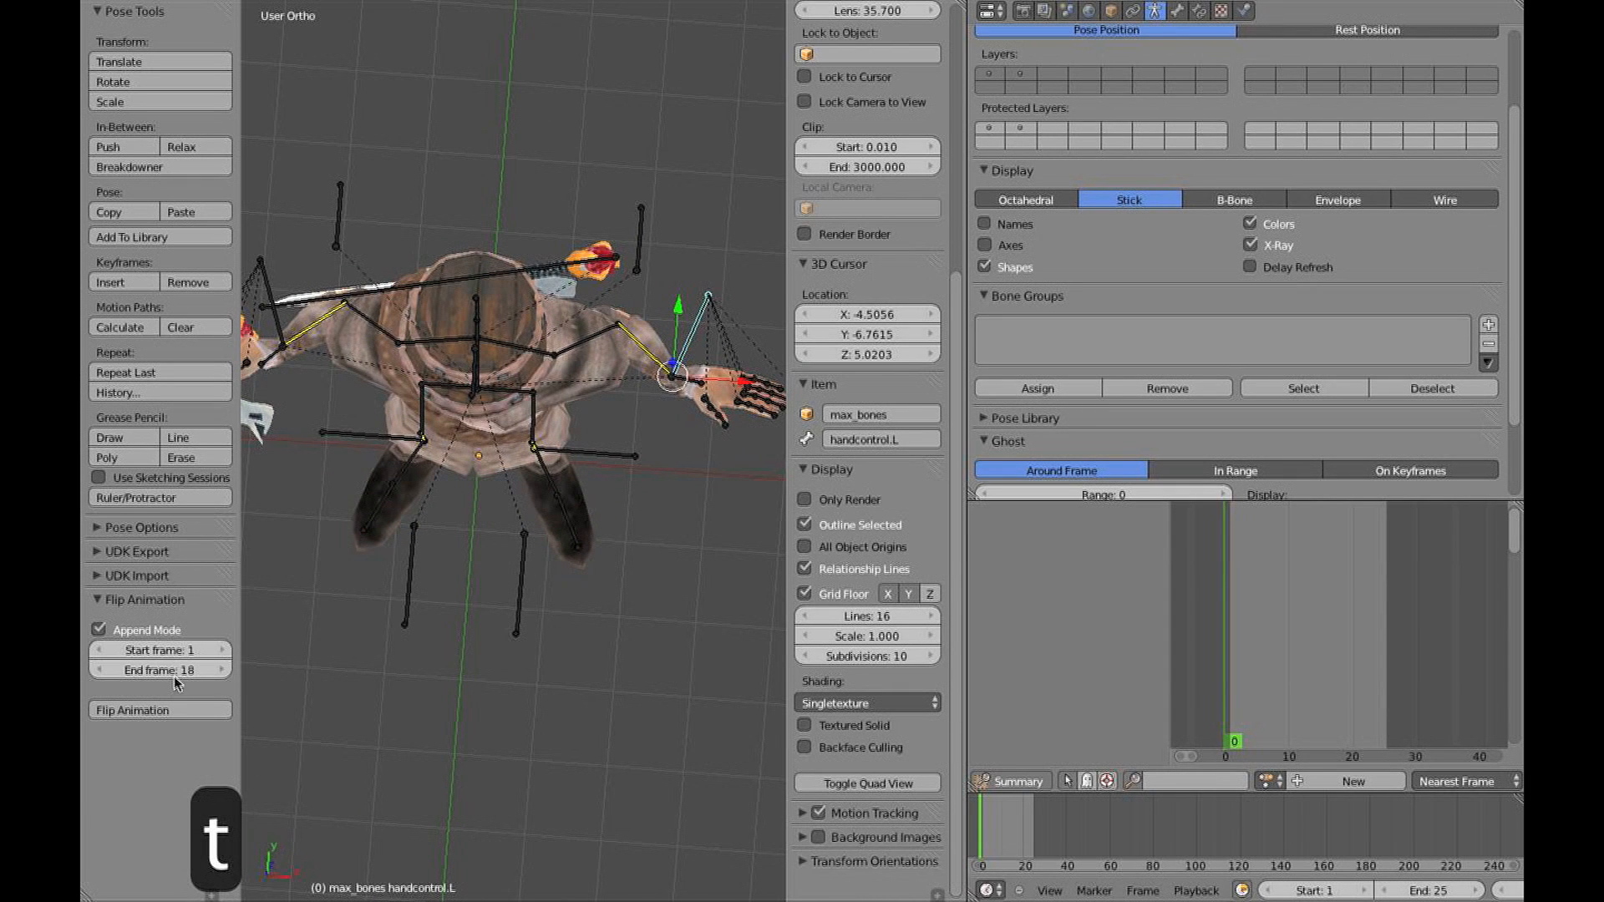
pyautogui.press('t')
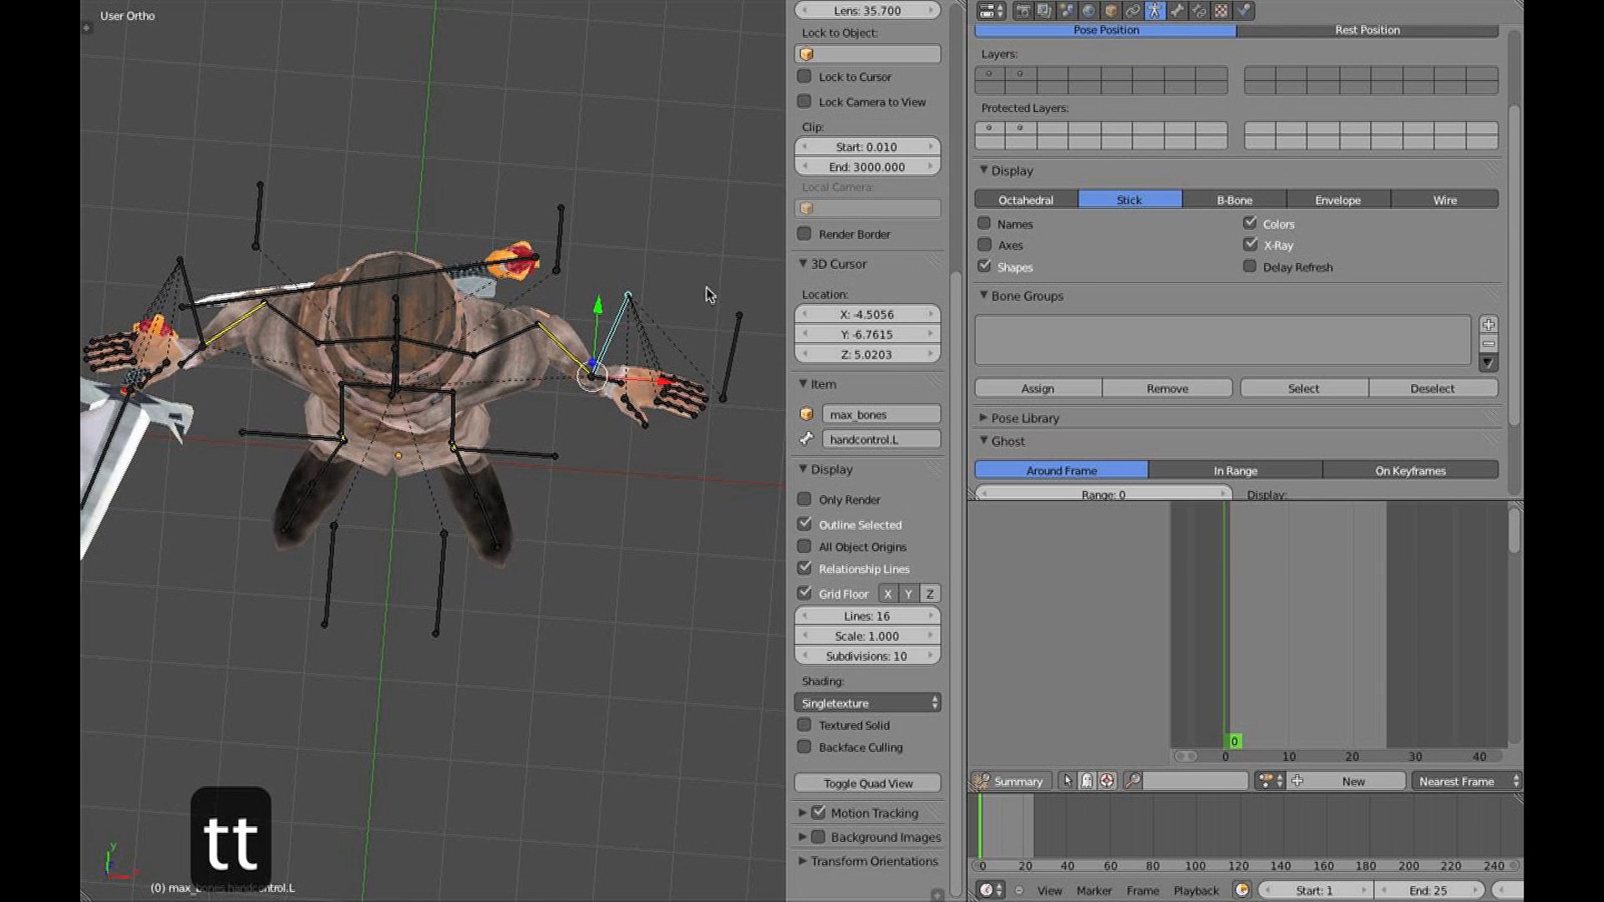
pyautogui.press('t')
pyautogui.press('t')
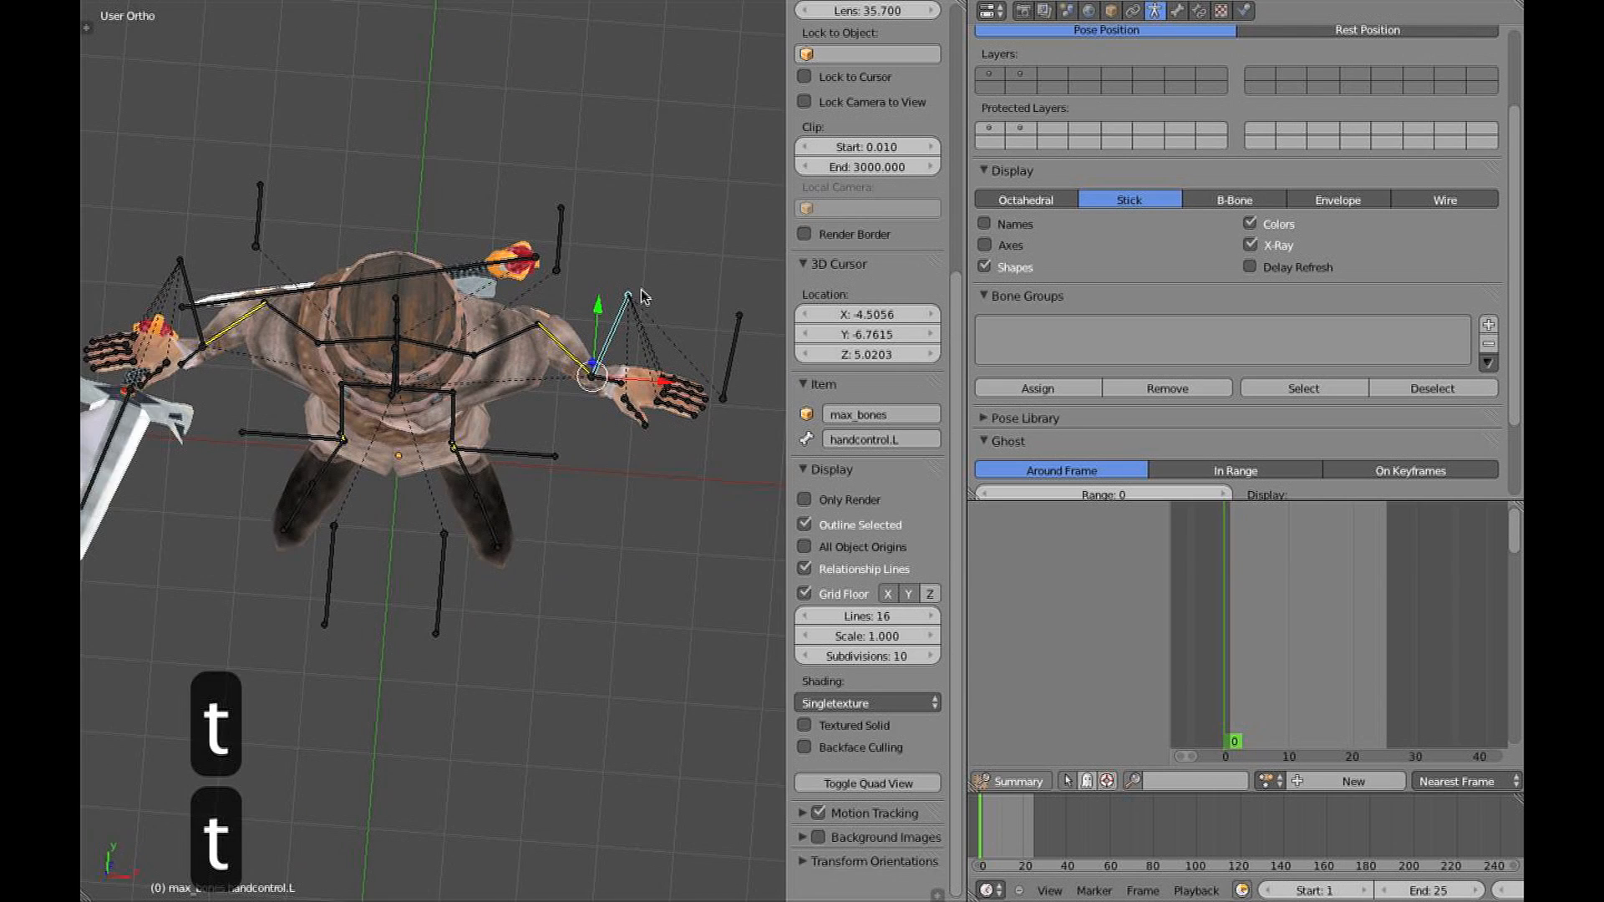
pyautogui.press('n')
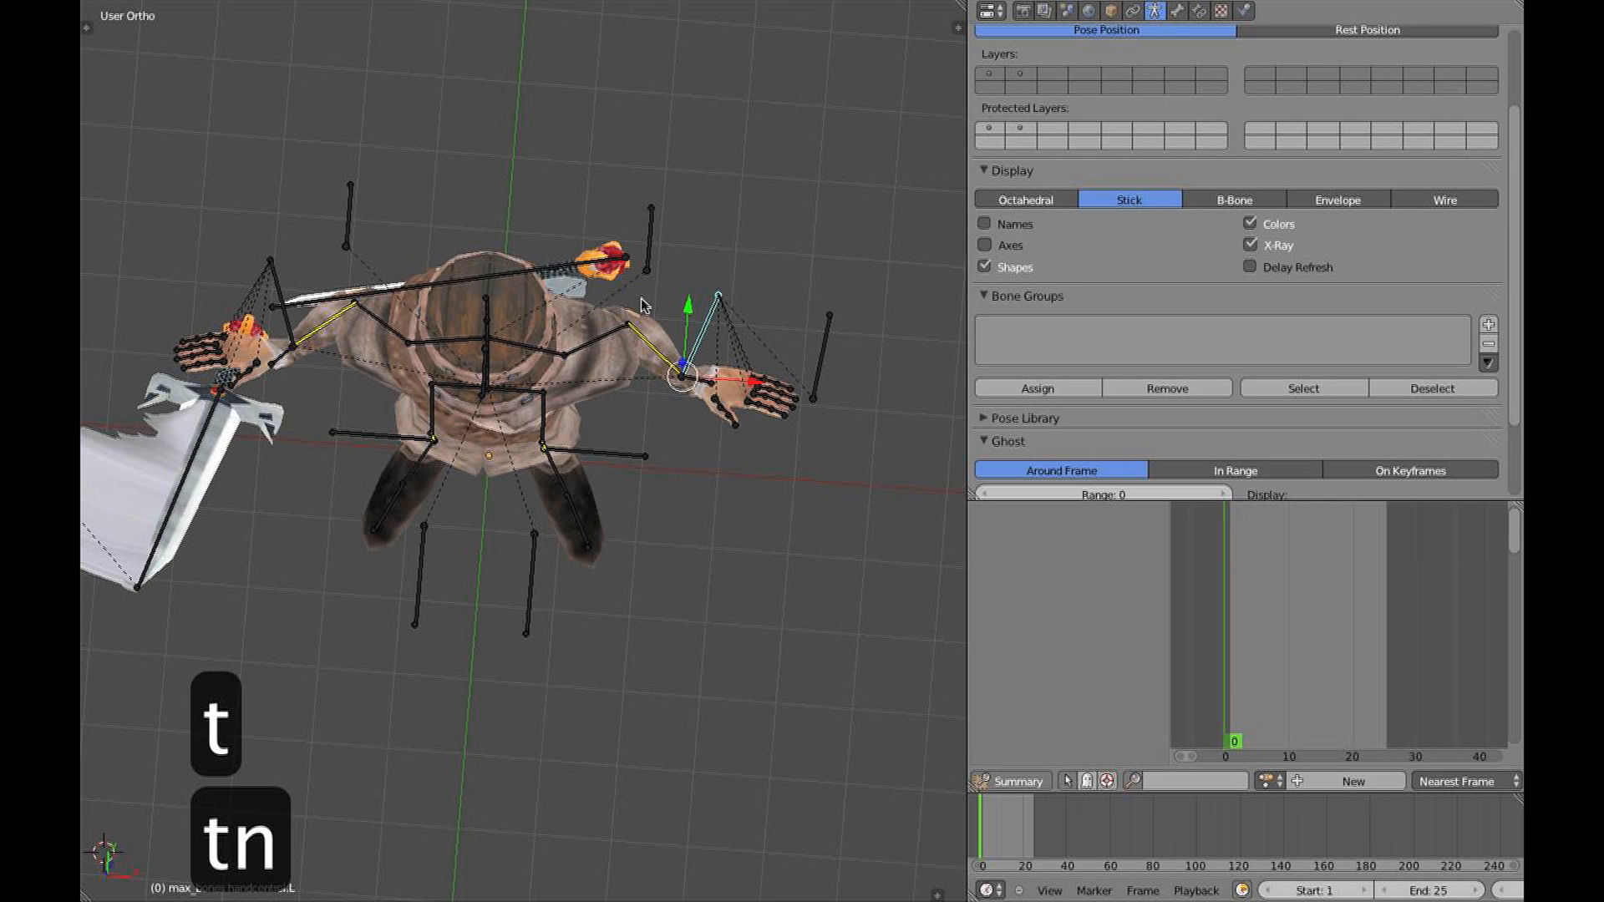
# Examine the mirrored arm pose from several angles, including the front and right orthographic views
pyautogui.moveTo(645, 302); pyautogui.dragTo(539, 427, button='middle')
pyautogui.scroll(3, 696, 368)
pyautogui.scroll(-3, 630, 398)
pyautogui.scroll(2, 360, 393)
pyautogui.press('KP_1')
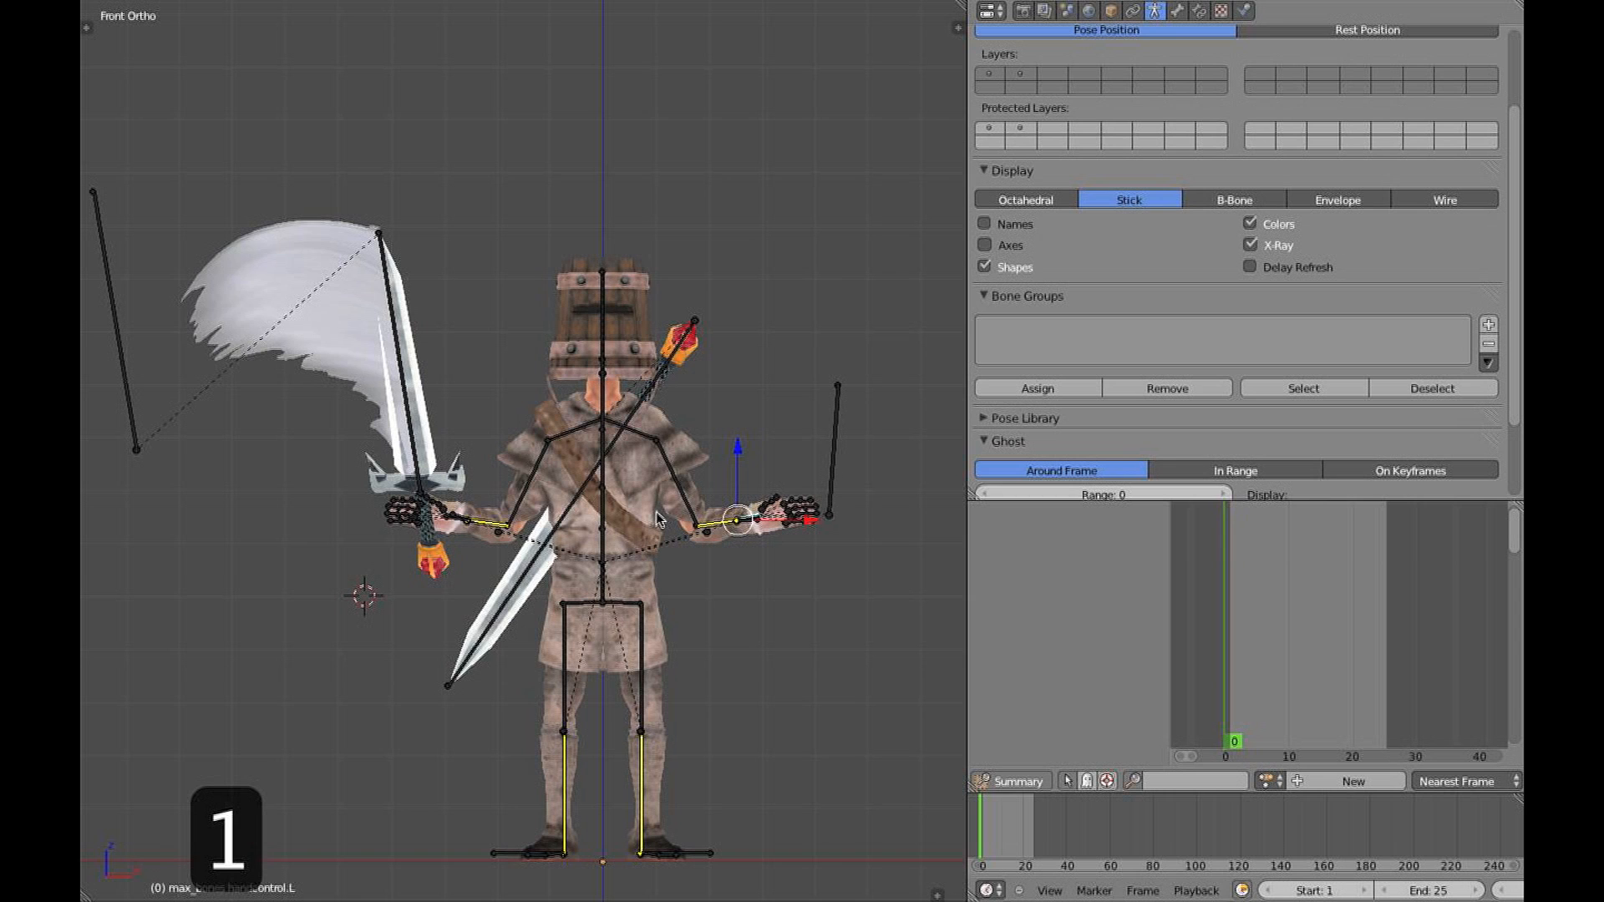
pyautogui.moveTo(700, 499); pyautogui.dragTo(564, 389, button='middle')
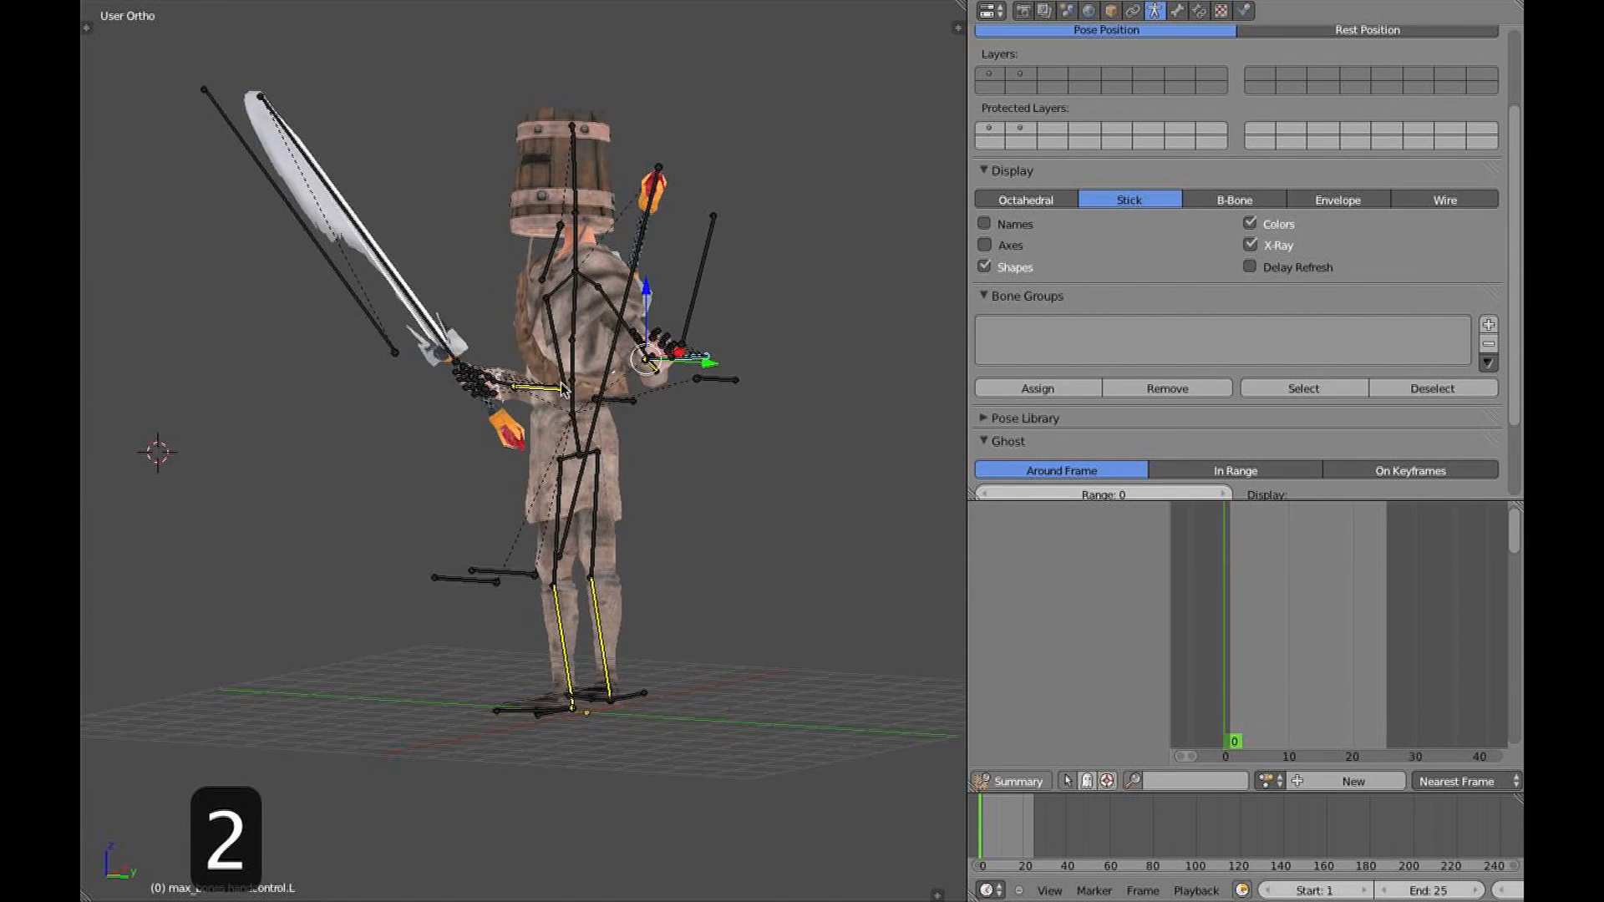
pyautogui.press('KP_3')
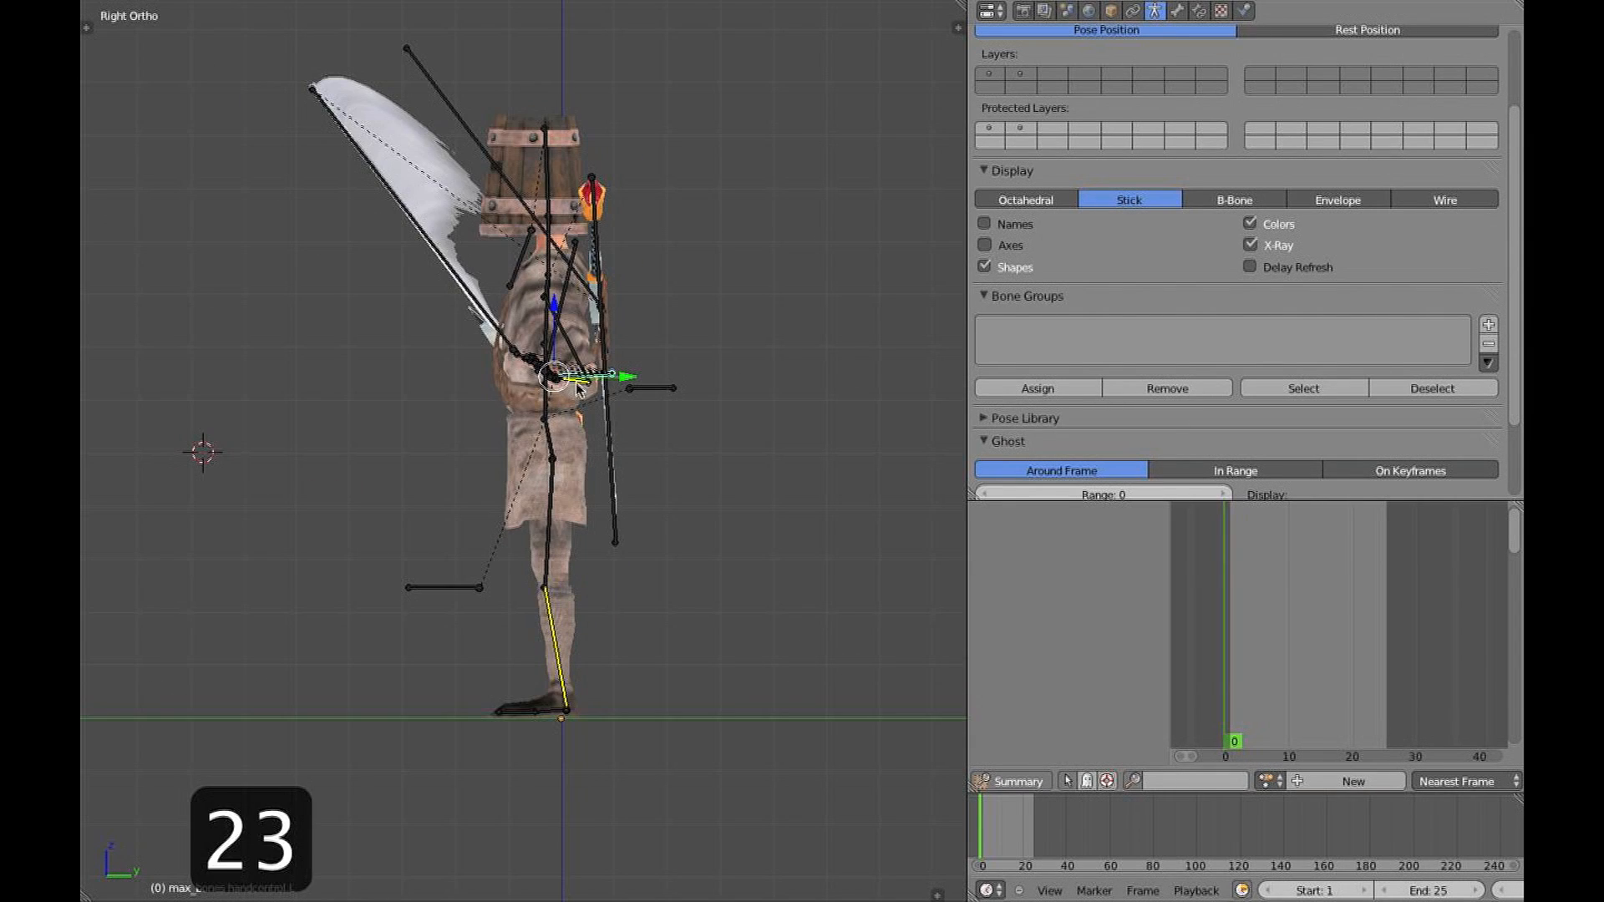
# Load the max_cornerturnA action on the armature and play the animation
pyautogui.click(1266, 781)
pyautogui.keyDown('shift'); pyautogui.moveTo(538, 354); pyautogui.dragTo(541, 384, button='middle'); pyautogui.keyUp('shift')
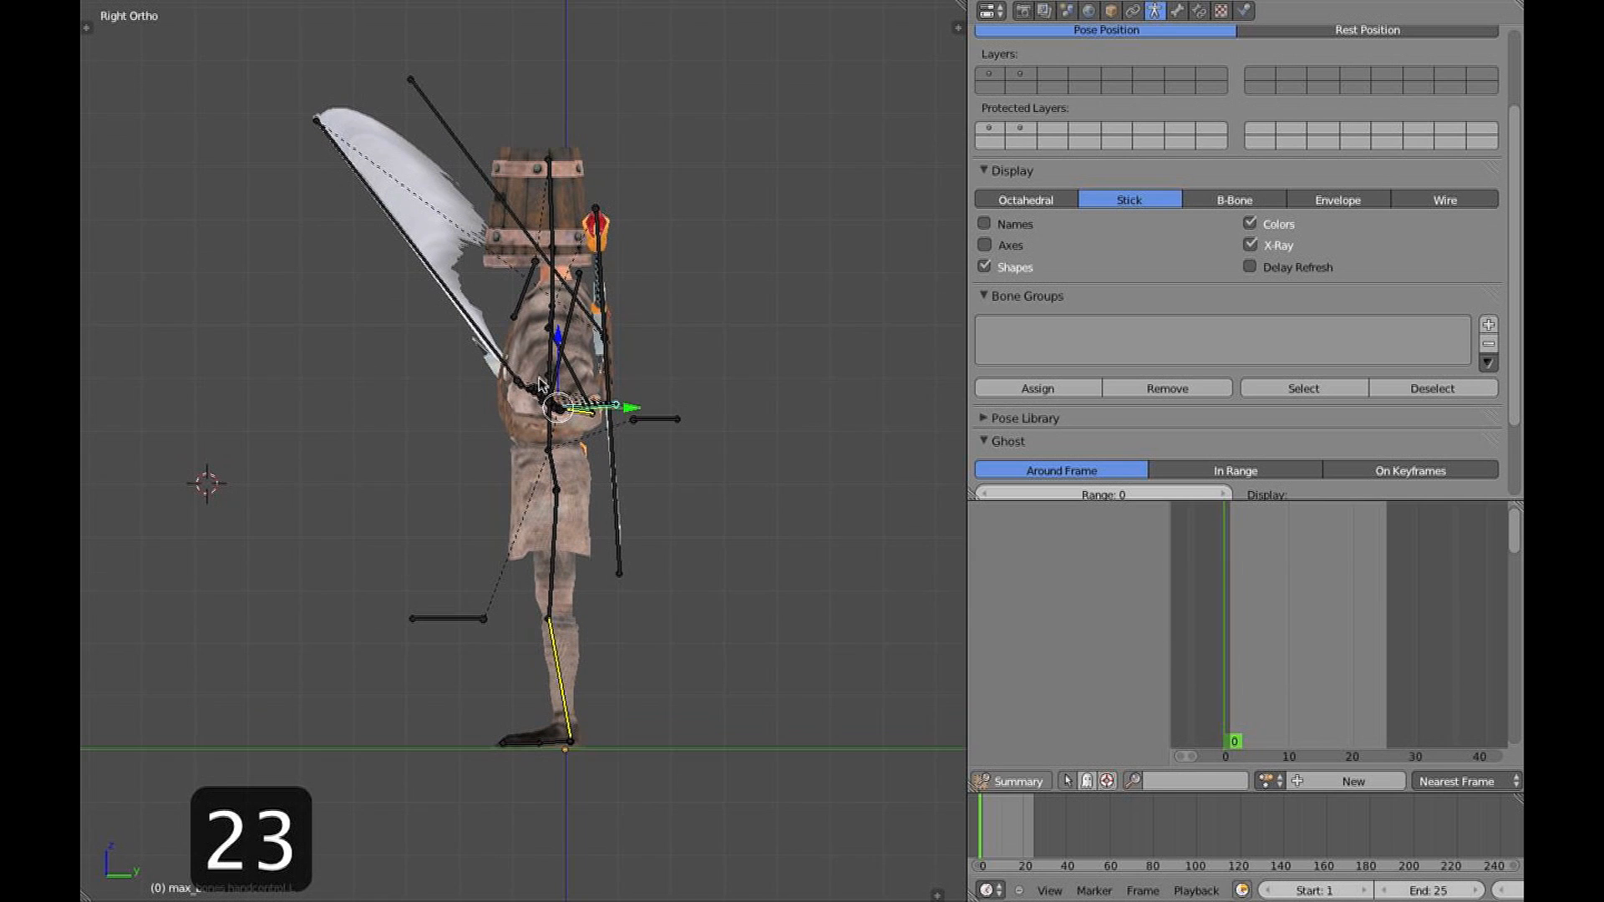
pyautogui.click(1270, 781)
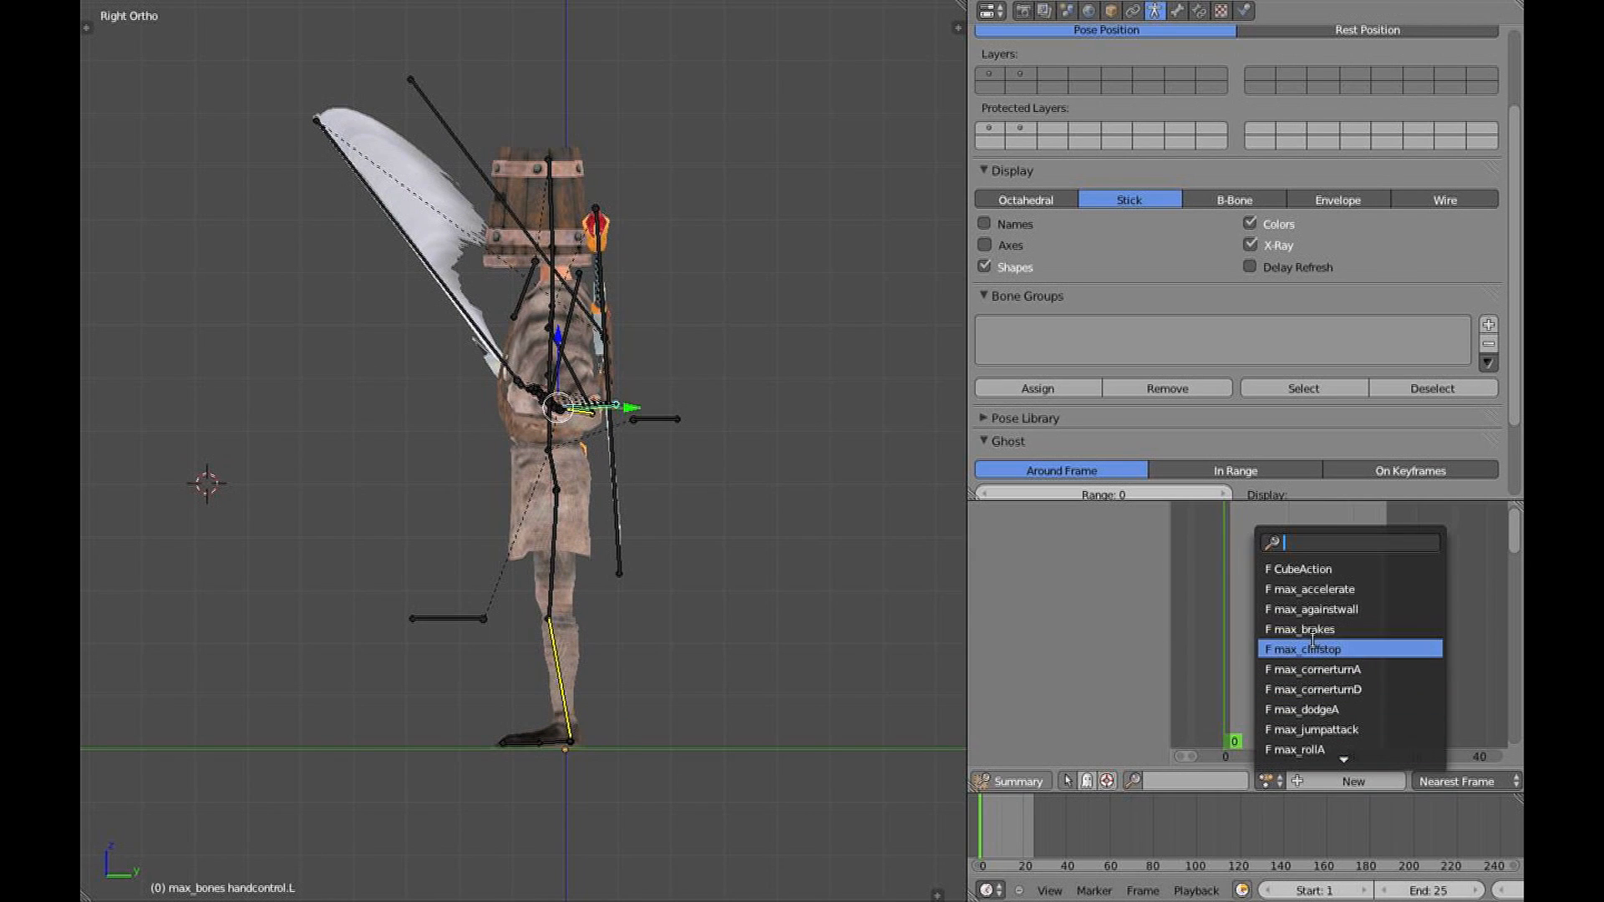
pyautogui.click(1320, 670)
pyautogui.moveTo(793, 534); pyautogui.dragTo(669, 518, button='middle')
pyautogui.hotkey('alt', 'a')
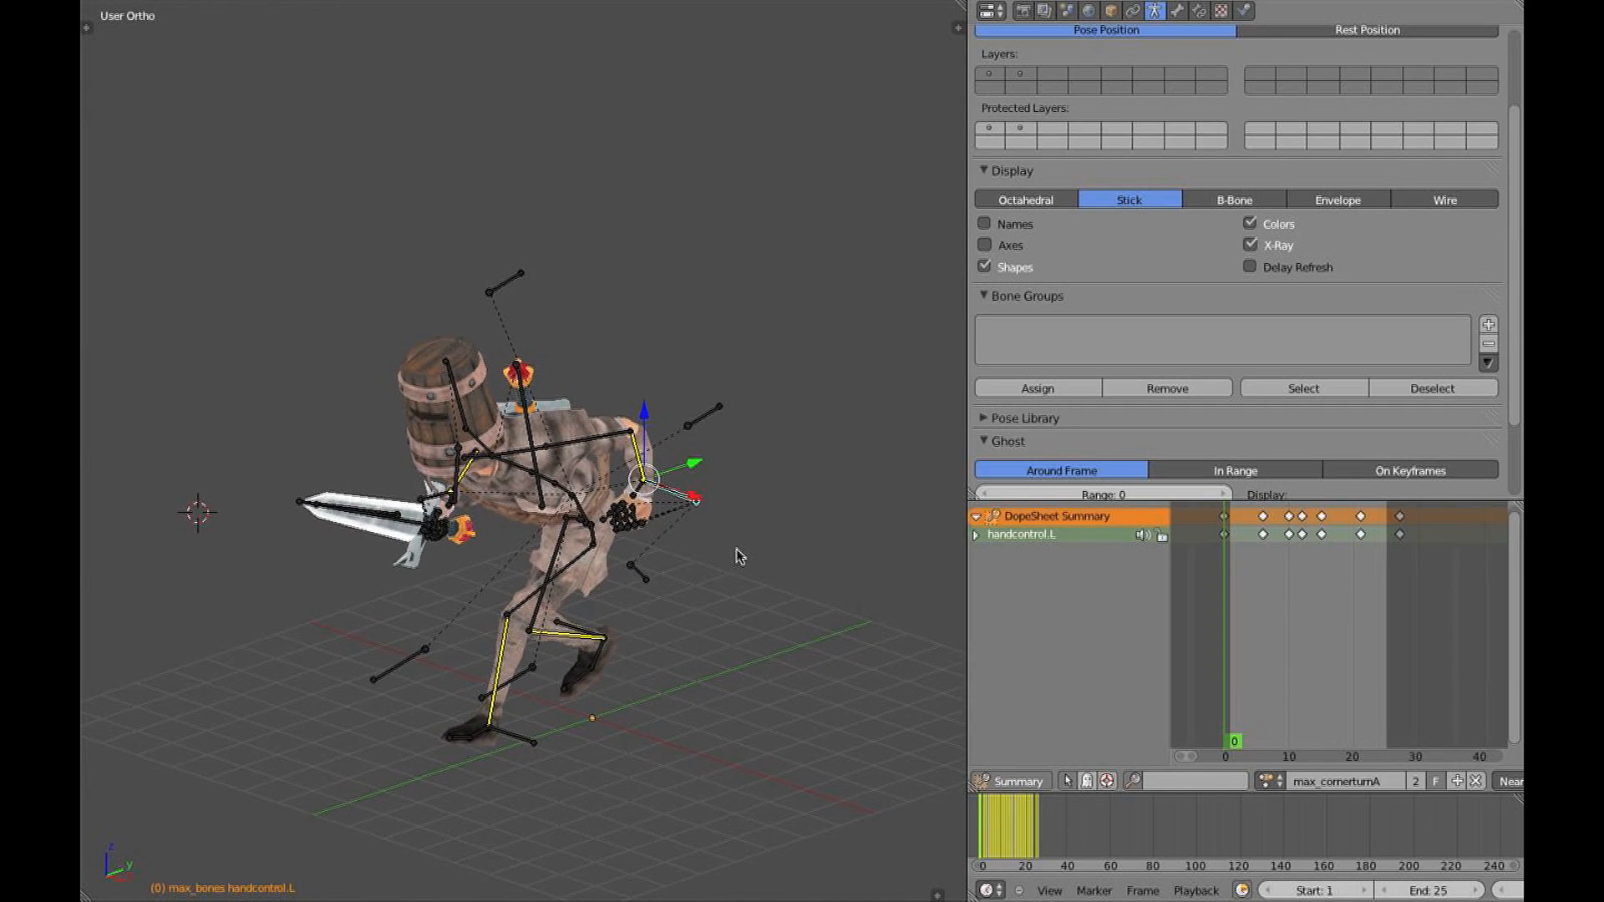
# Switch the viewport to solid shading and turn off the armature's X-Ray display
pyautogui.keyDown('shift'); pyautogui.moveTo(713, 565); pyautogui.dragTo(709, 430, button='middle'); pyautogui.keyUp('shift')
pyautogui.press('z')
pyautogui.press('z')
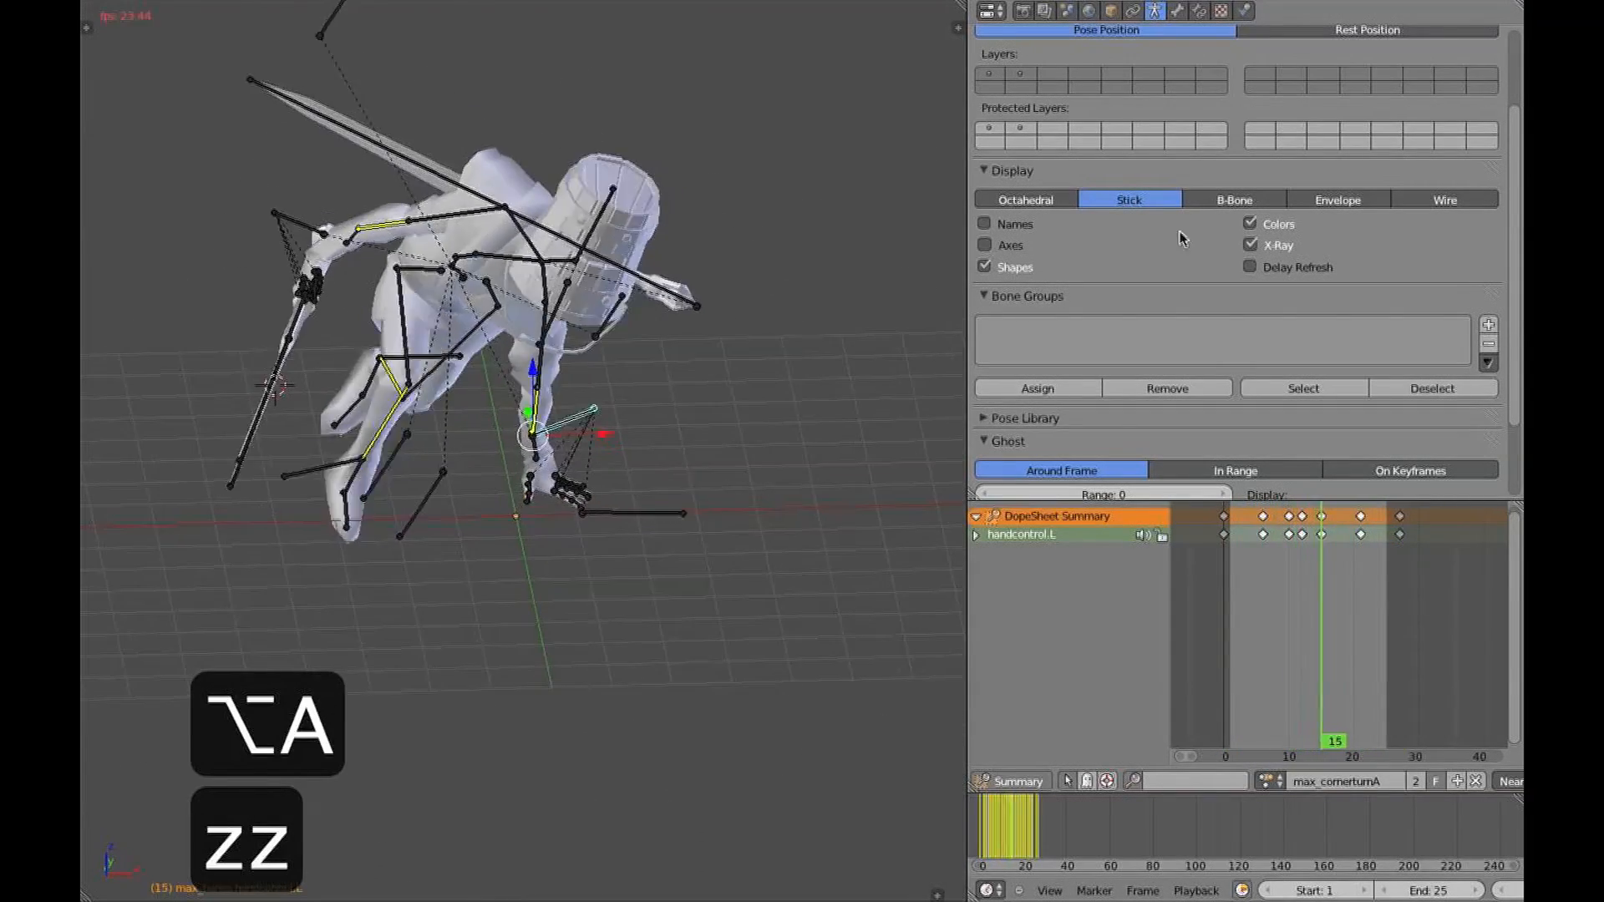
pyautogui.click(1249, 245)
pyautogui.moveTo(752, 288); pyautogui.dragTo(639, 376, button='middle')
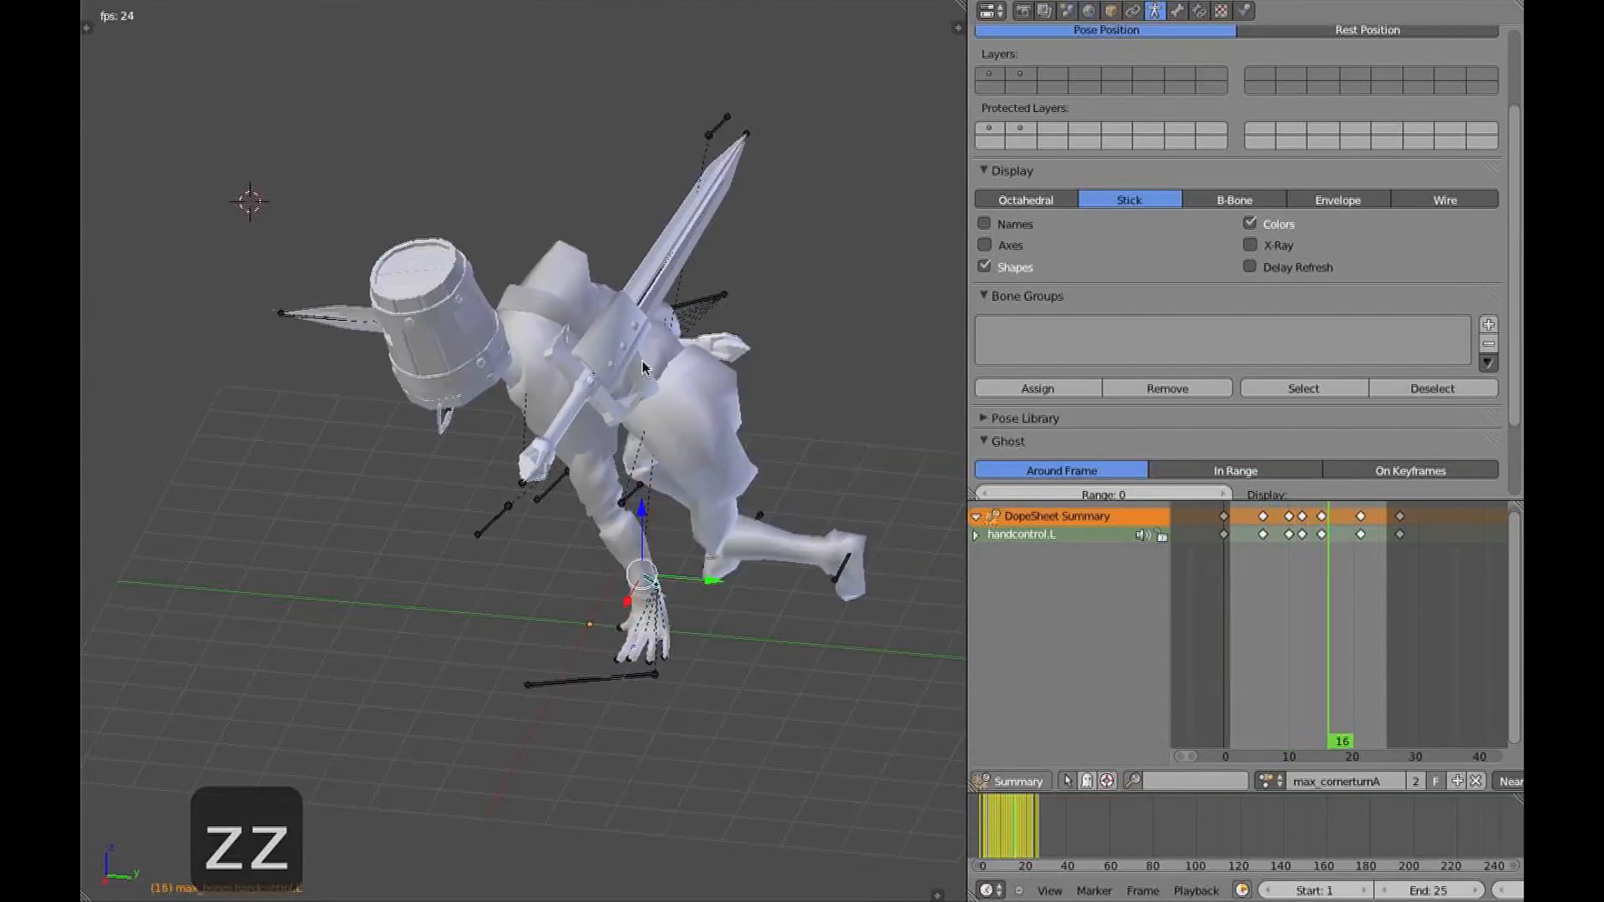
pyautogui.moveTo(644, 372); pyautogui.dragTo(535, 585, button='middle')
# Stop the playback, set the end of the frame range to 33, and replay the corner turn animation
pyautogui.press('Escape')
pyautogui.moveTo(1337, 647); pyautogui.dragTo(1438, 612)
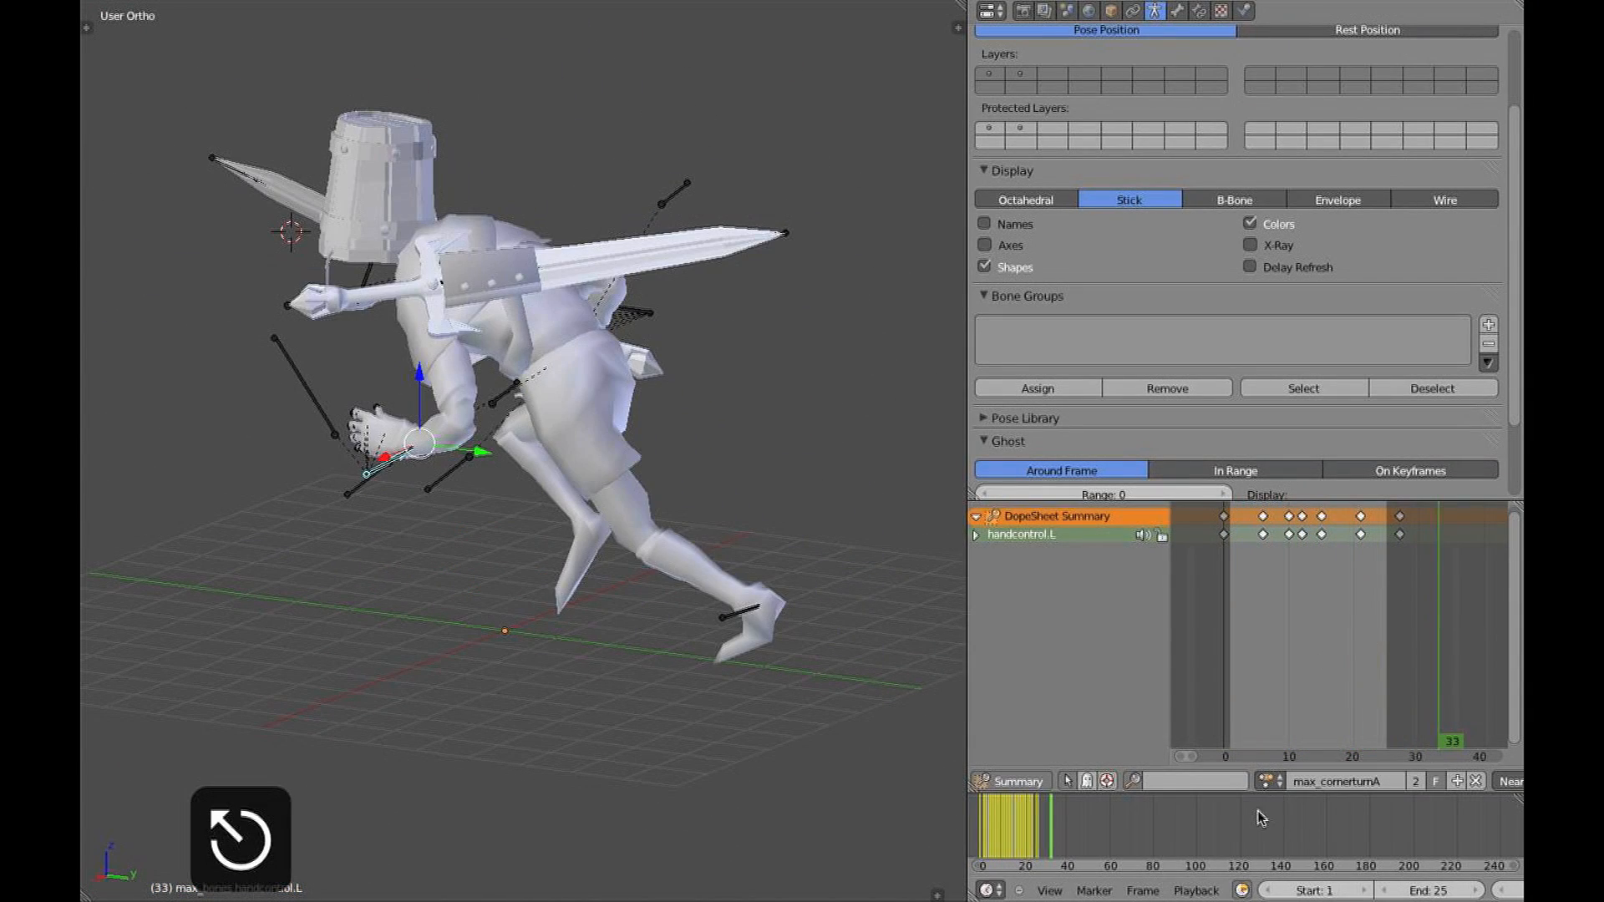
pyautogui.hotkey('alt', 'a')
pyautogui.moveTo(390, 358); pyautogui.dragTo(589, 537, button='middle')
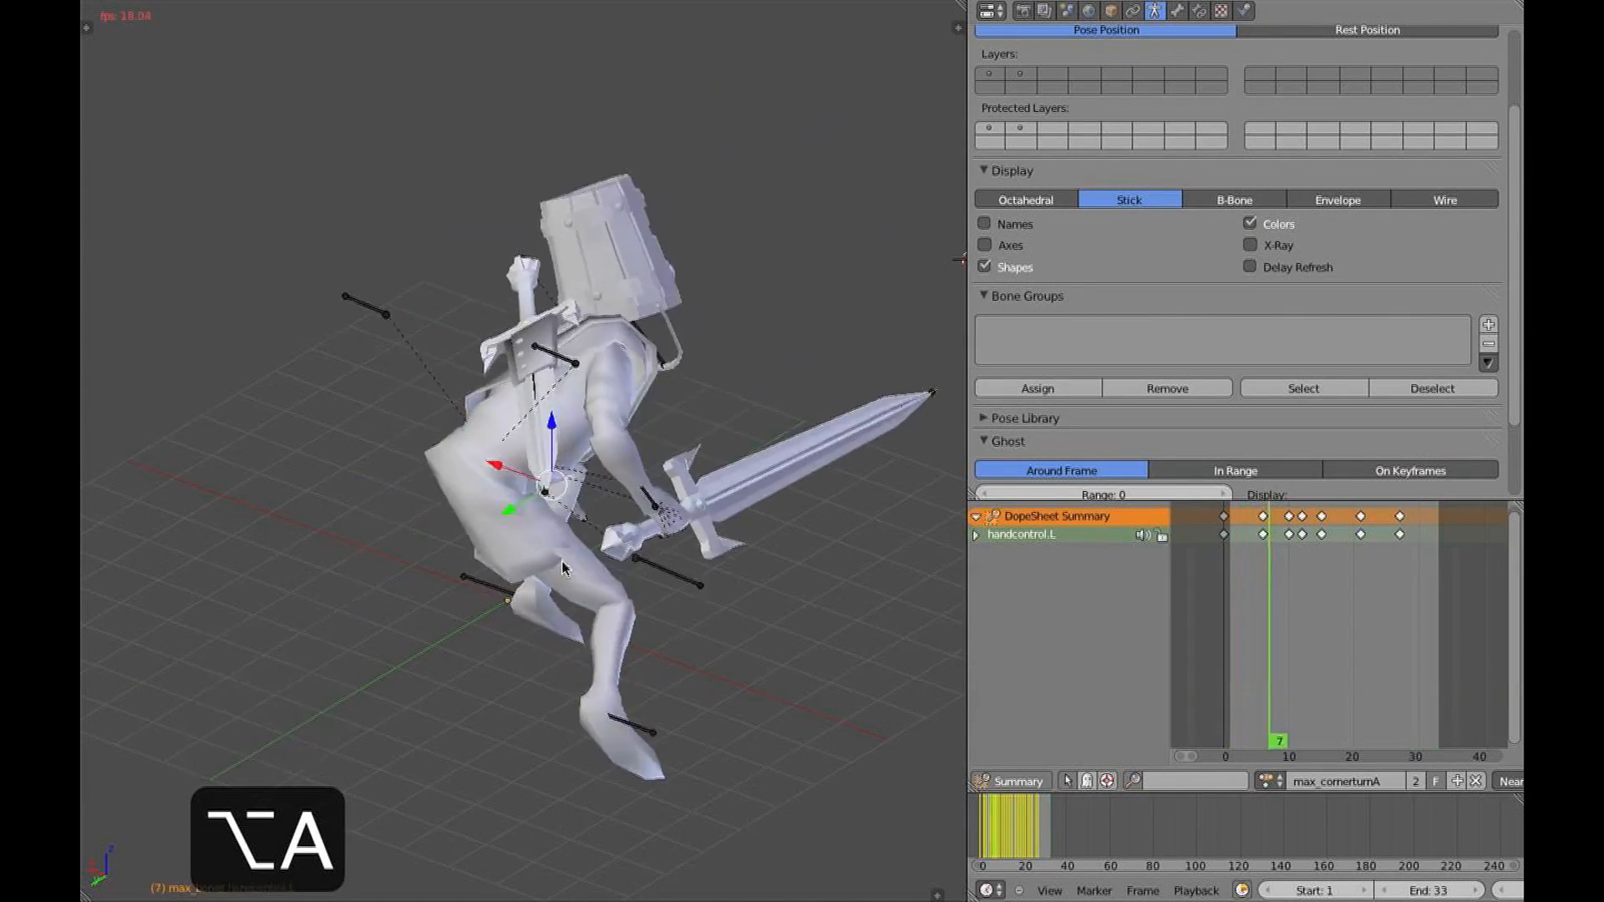
pyautogui.press('Escape')
# Load the max_cornerturnD action, then switch to max_dodgeA and play it
pyautogui.click(1270, 781)
pyautogui.click(1300, 688)
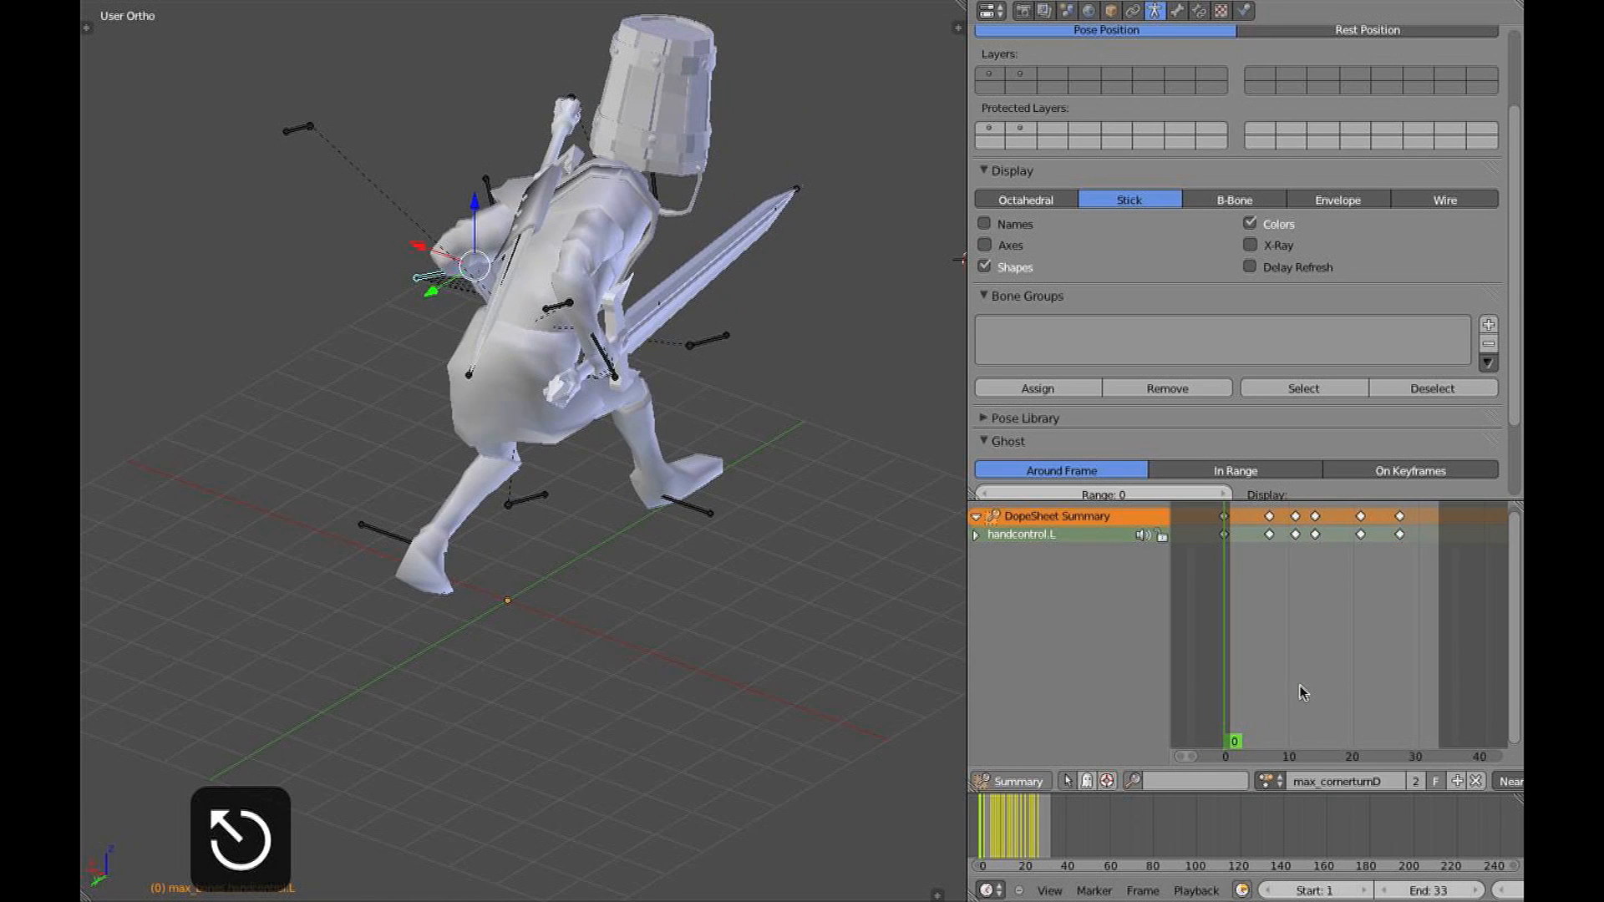
pyautogui.click(1278, 782)
pyautogui.click(1307, 709)
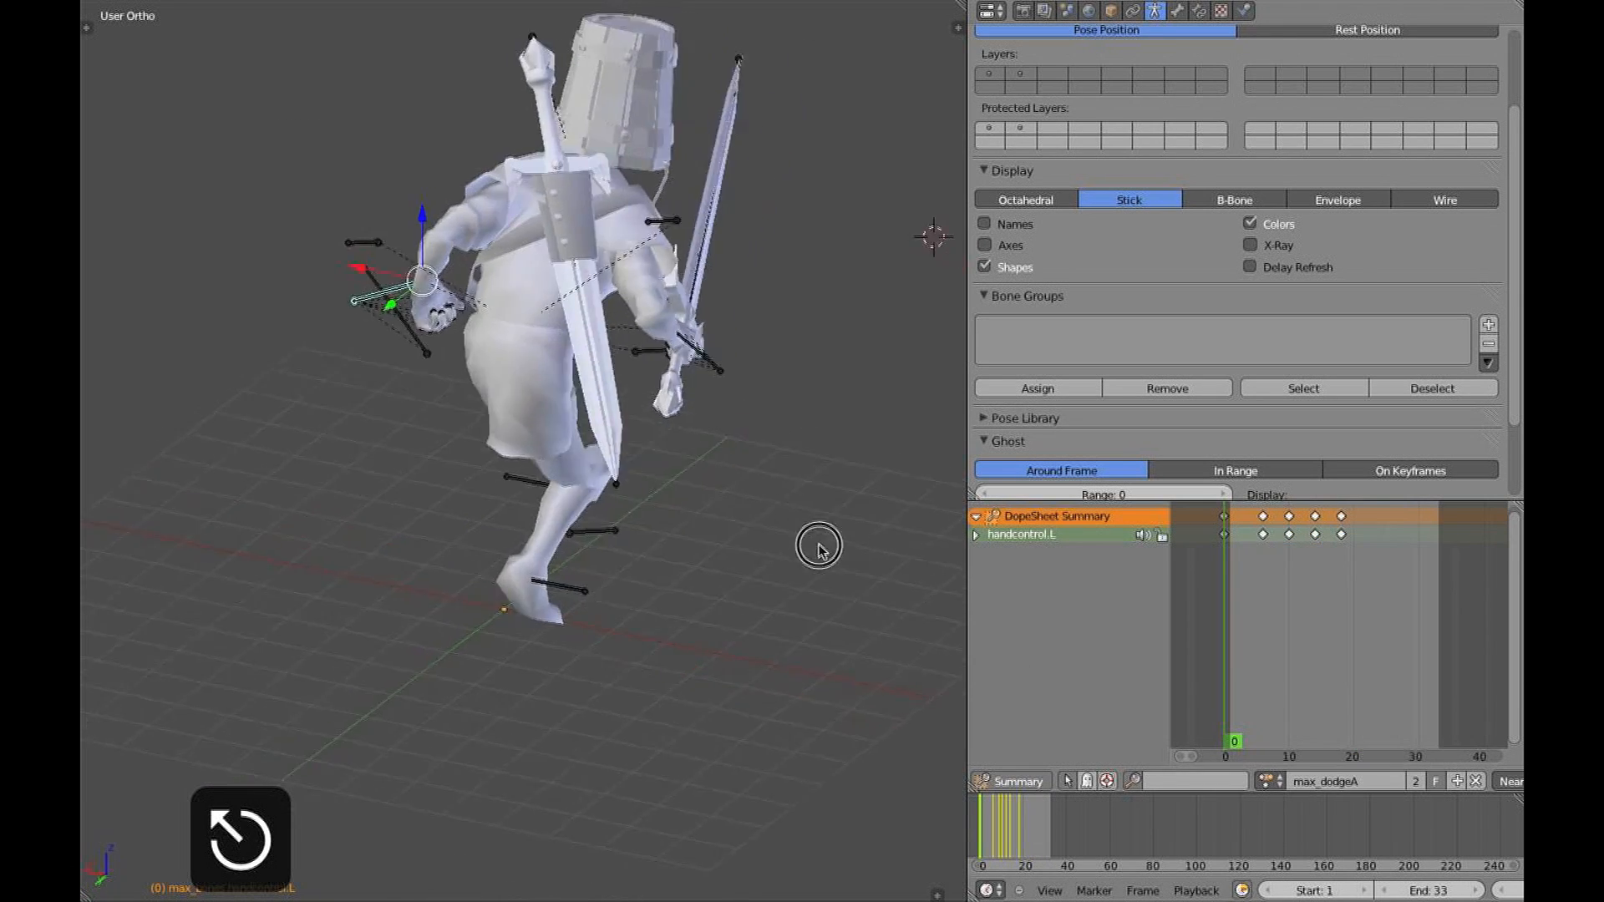
pyautogui.hotkey('alt', 'a')
# Load the max_rollA action on the armature and play its animation
pyautogui.click(1270, 781)
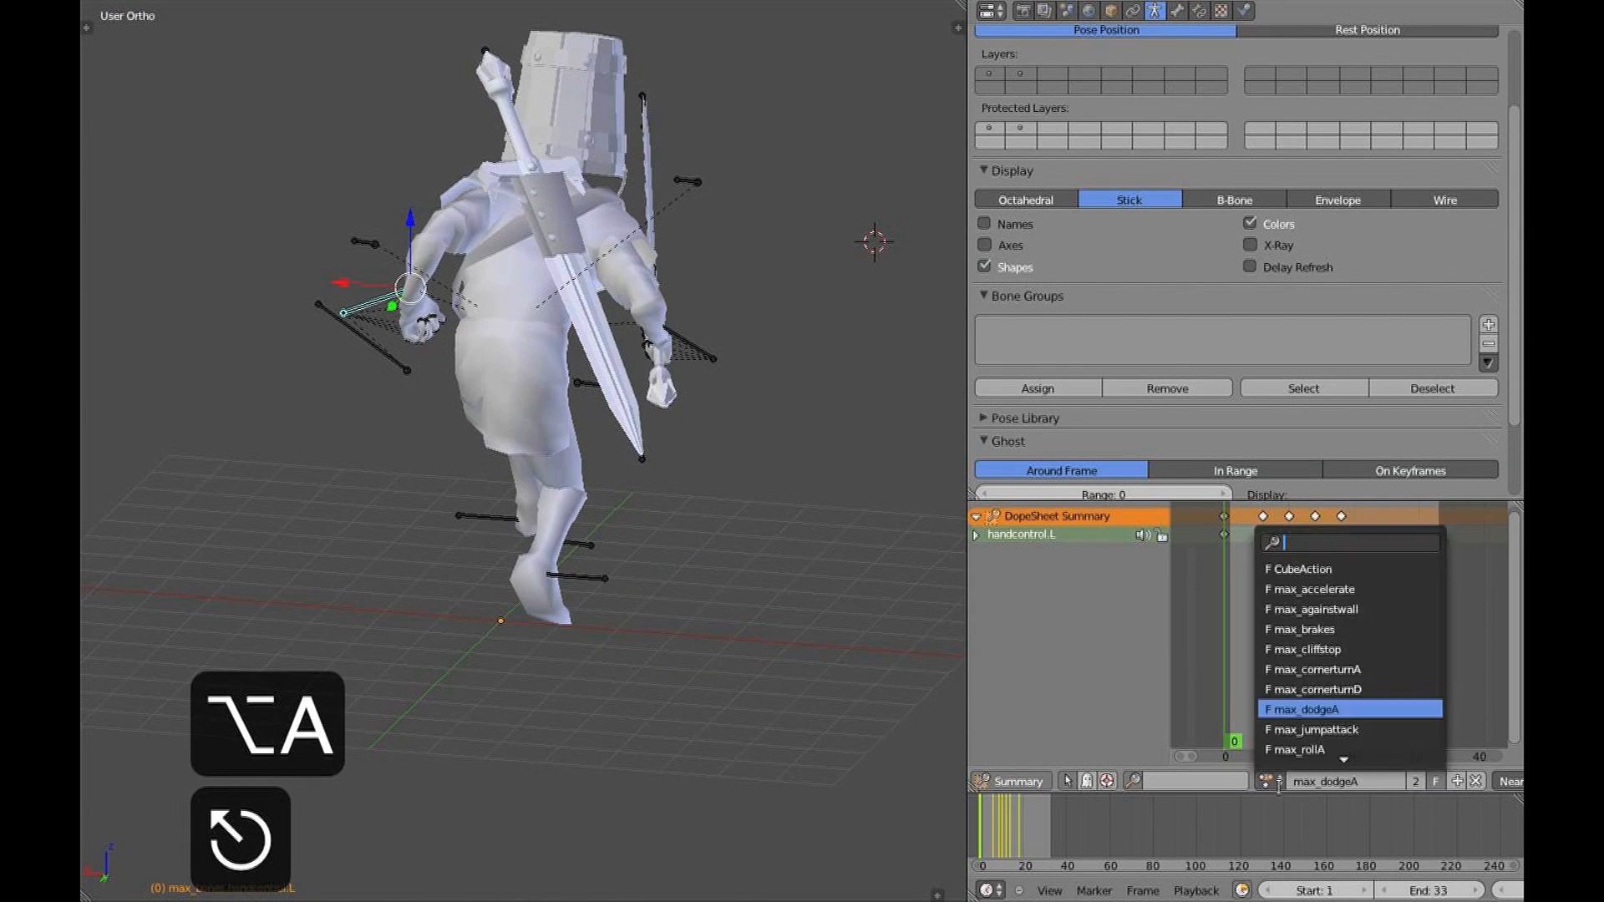
pyautogui.click(1301, 749)
pyautogui.hotkey('alt', 'a')
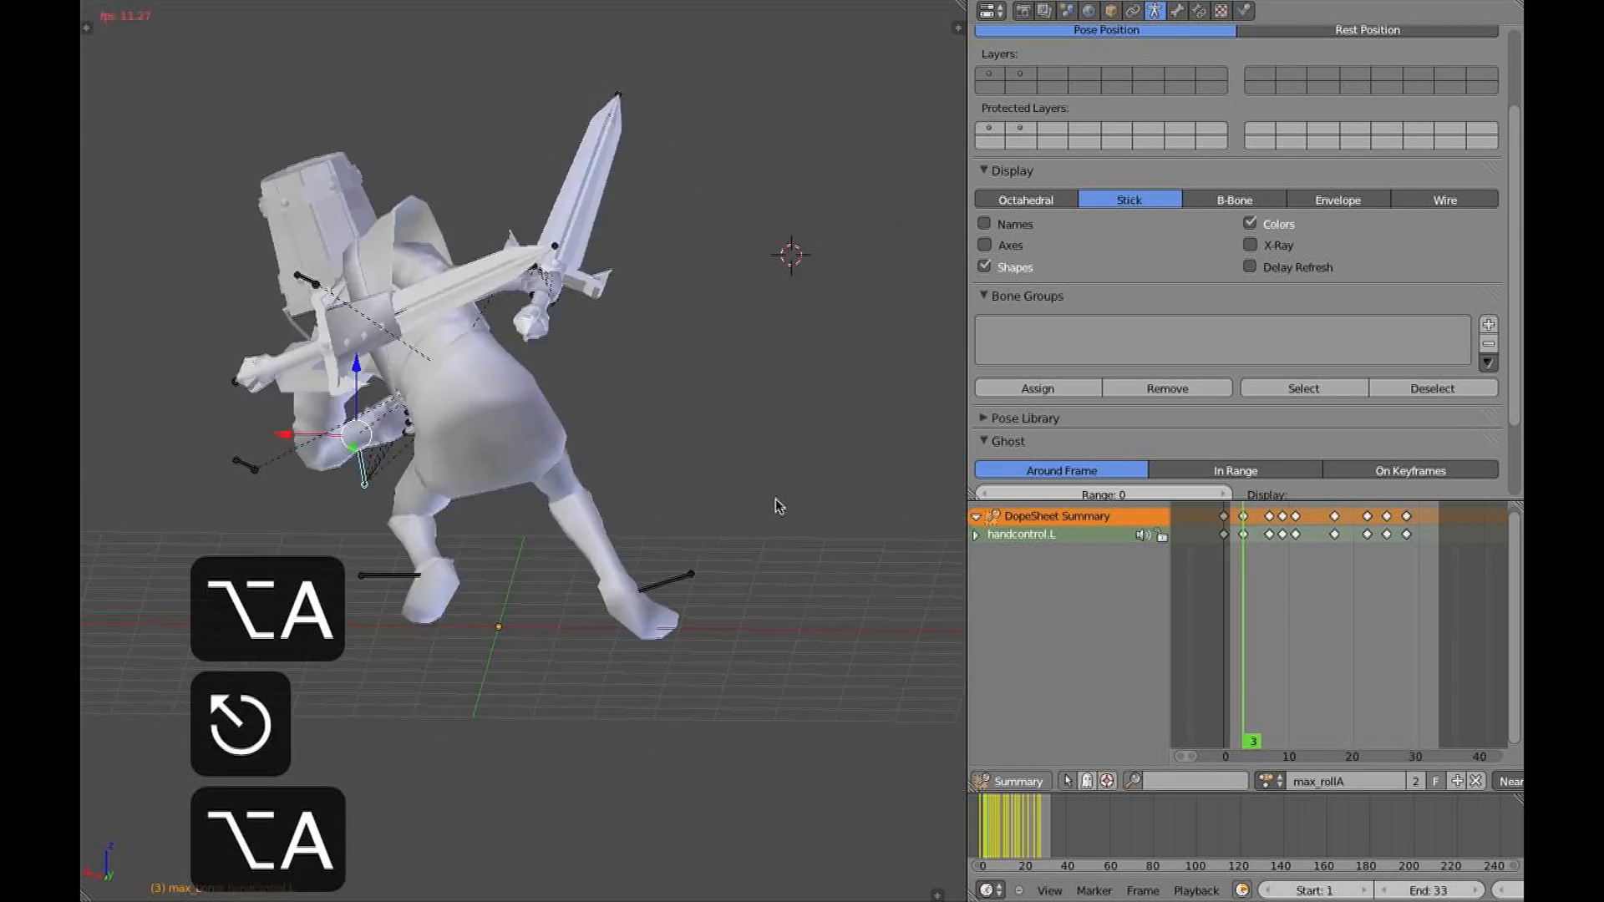
pyautogui.moveTo(630, 513); pyautogui.dragTo(595, 594, button='middle')
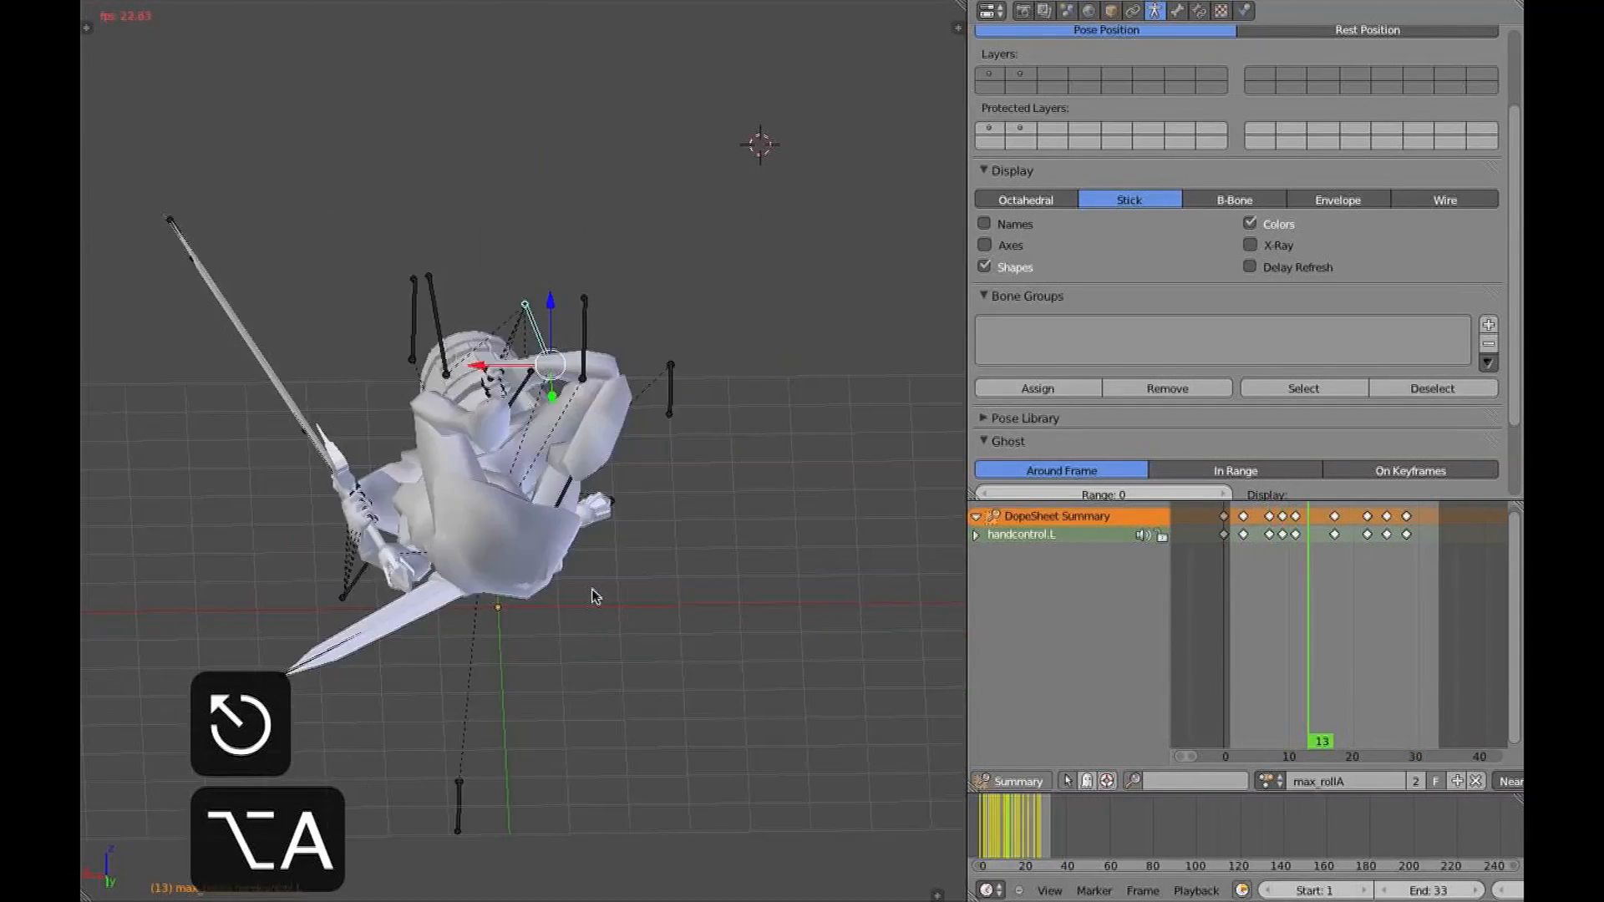
# Switch the viewport to textured shading, stop the playback and view the character from the front and back
pyautogui.hotkey('alt', 'z')
pyautogui.moveTo(421, 548); pyautogui.dragTo(723, 644, button='middle')
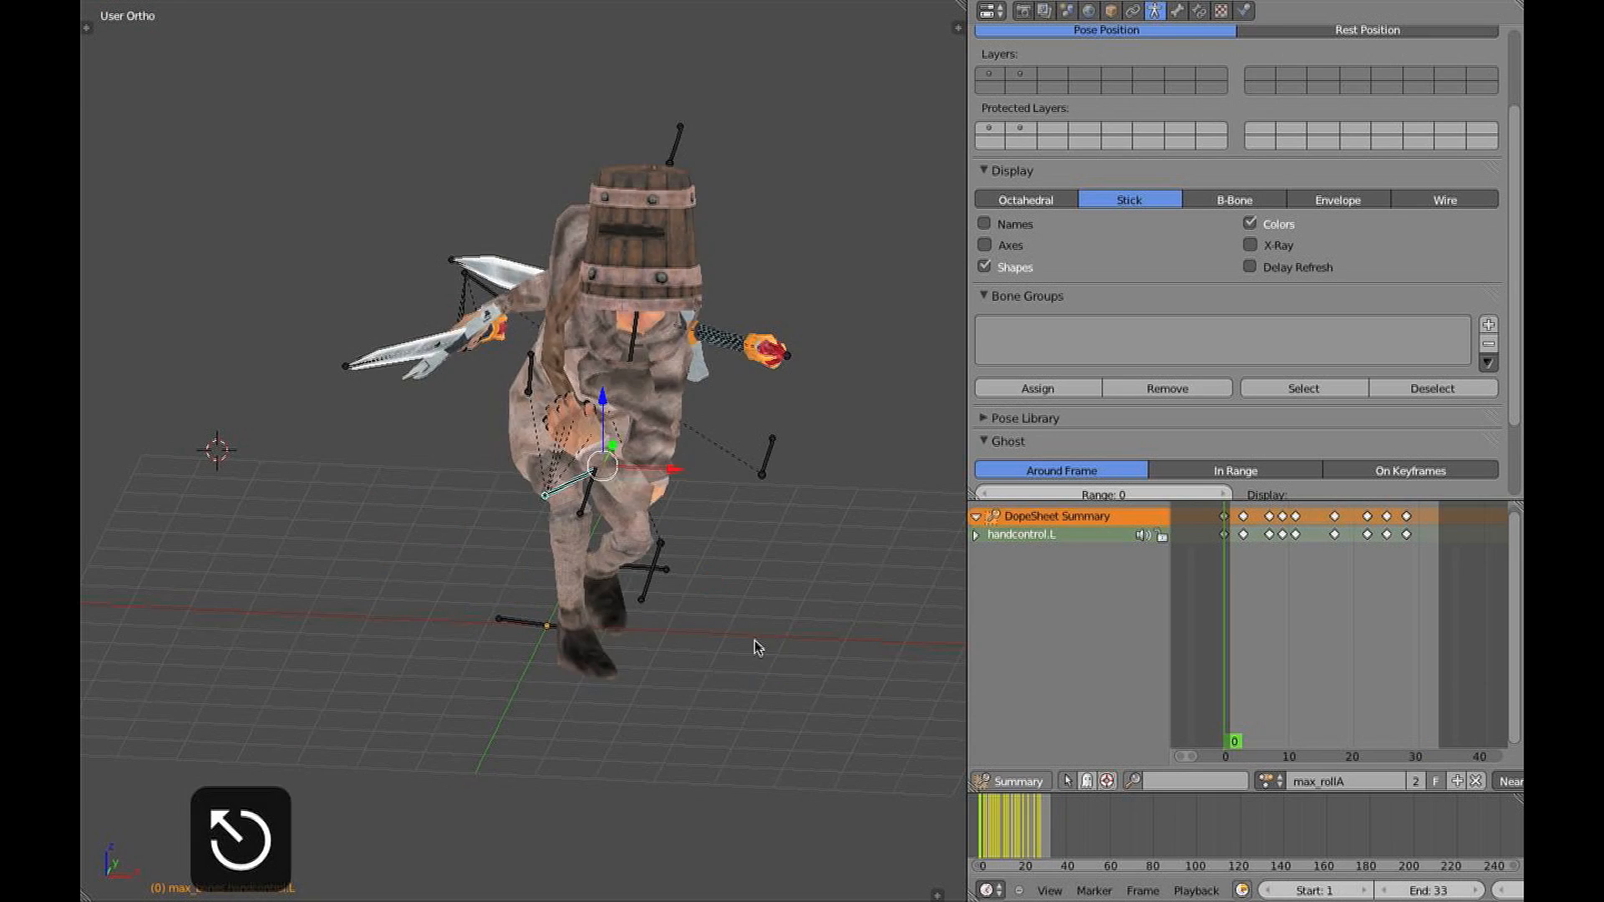
pyautogui.moveTo(530, 642); pyautogui.dragTo(630, 535, button='middle')
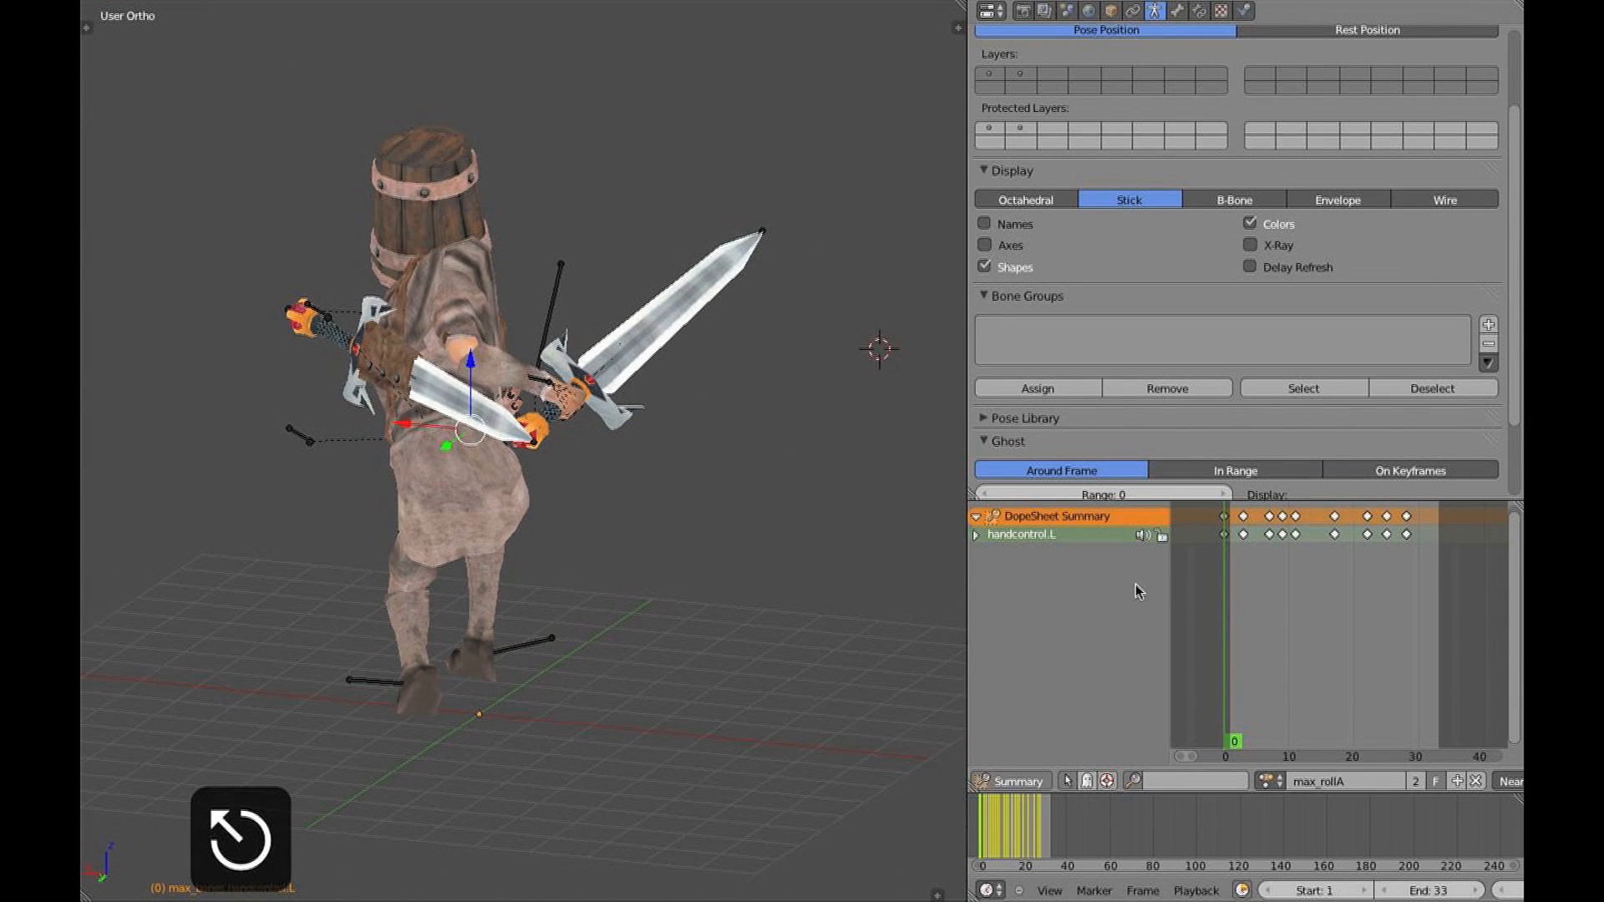
# Load the max_runW action, set the end of the frame range to 27 and play the run animation
pyautogui.moveTo(1228, 631); pyautogui.dragTo(1495, 631)
pyautogui.click(1270, 781)
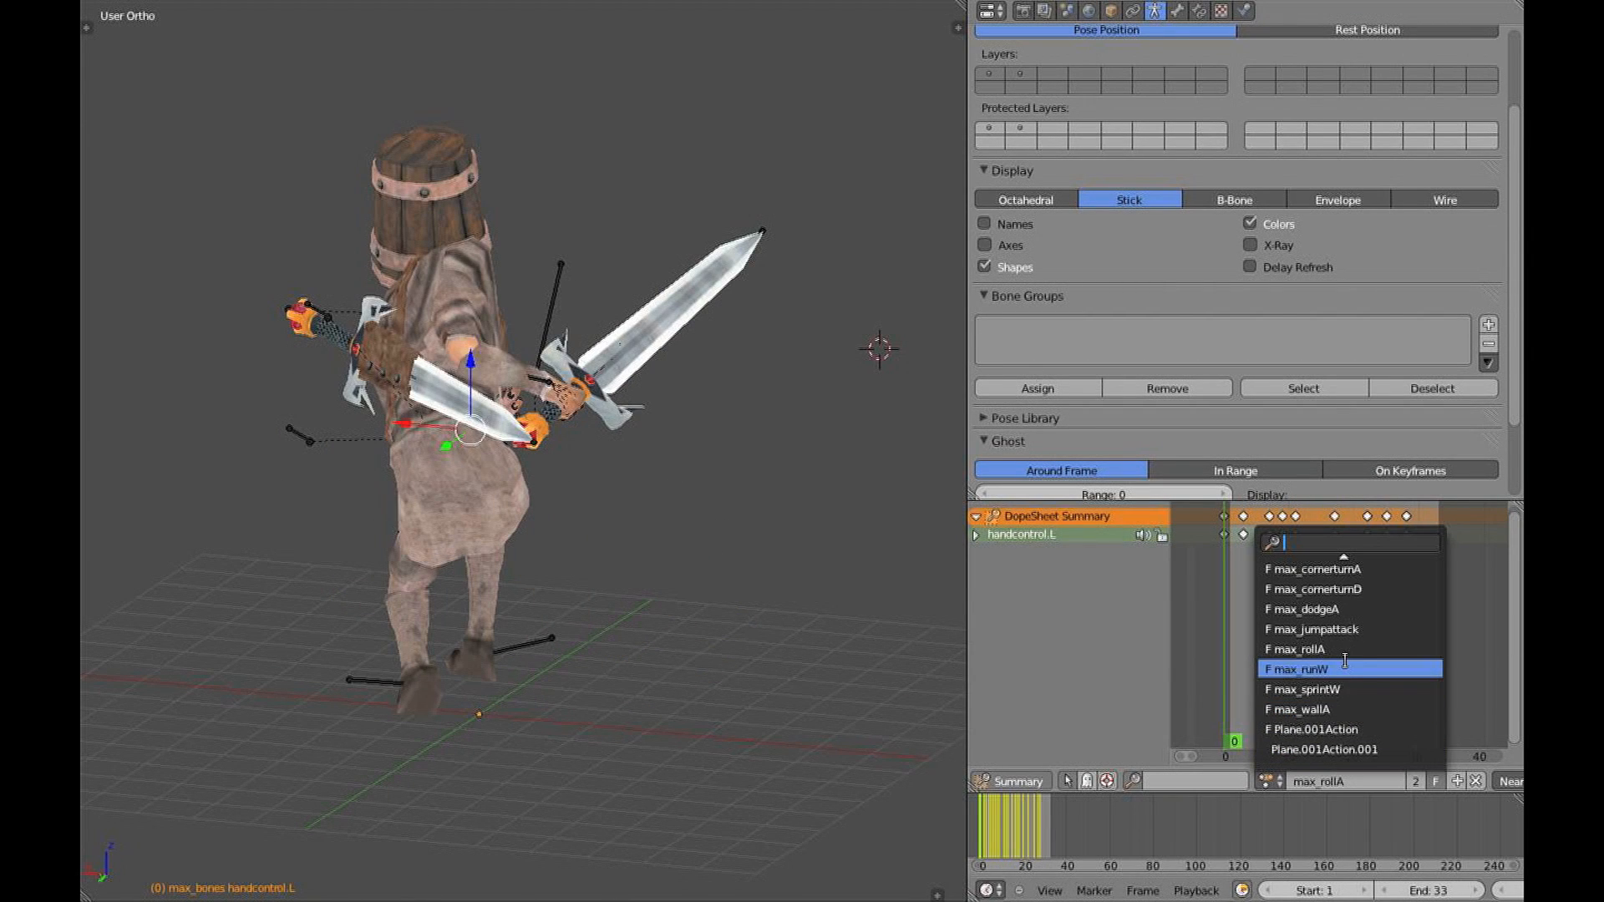
pyautogui.click(1345, 669)
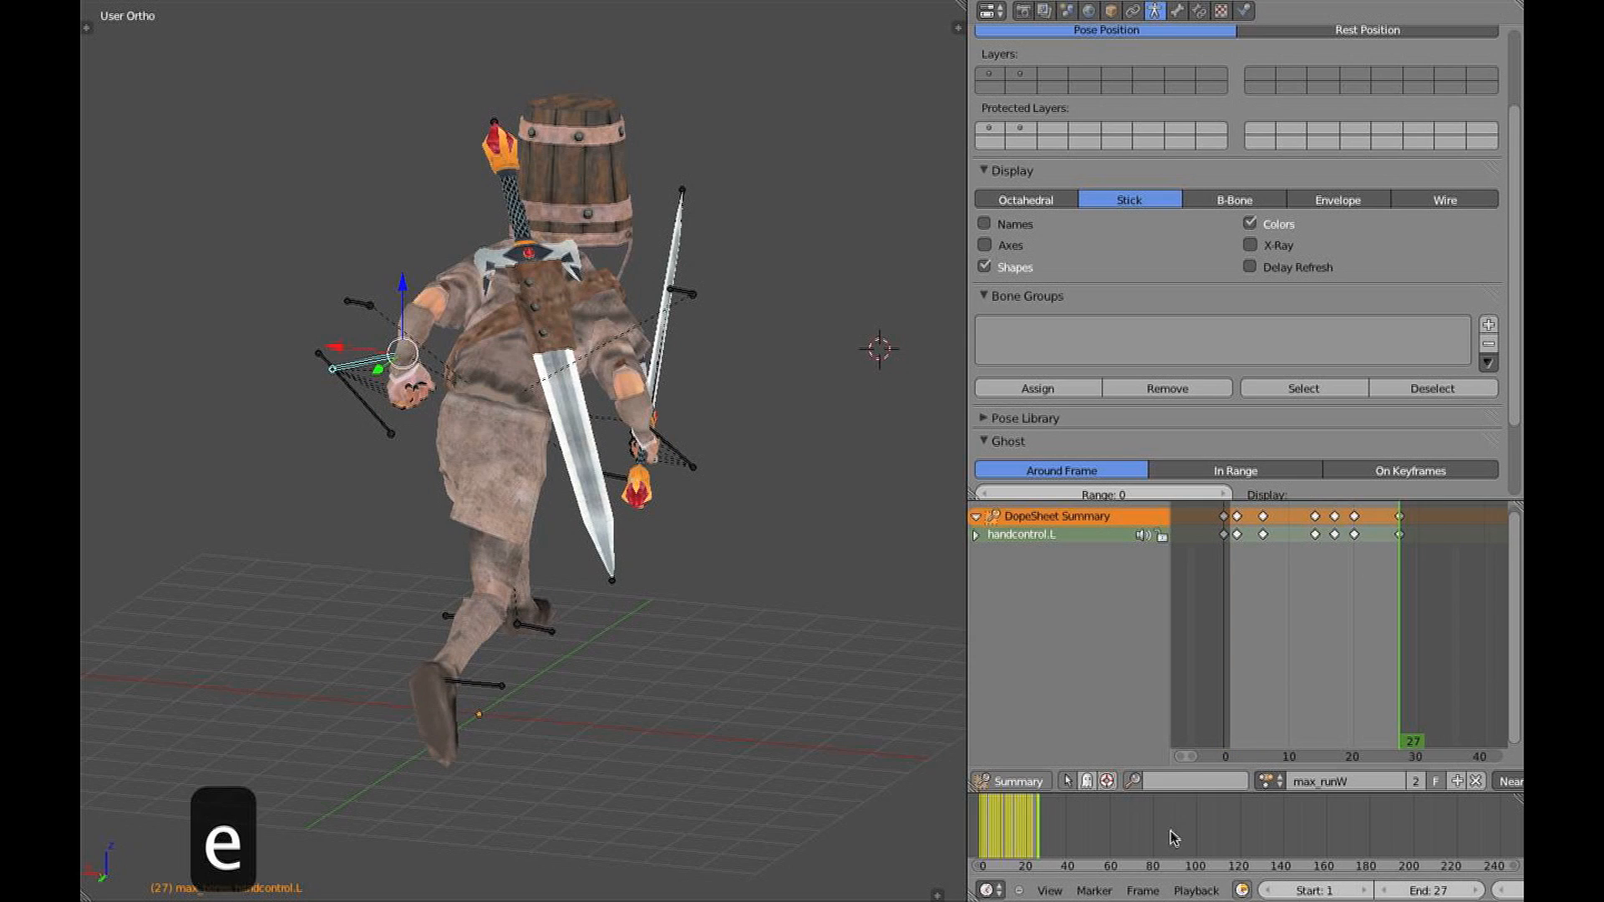
pyautogui.hotkey('alt', 'a')
pyautogui.moveTo(740, 546); pyautogui.dragTo(451, 547, button='middle')
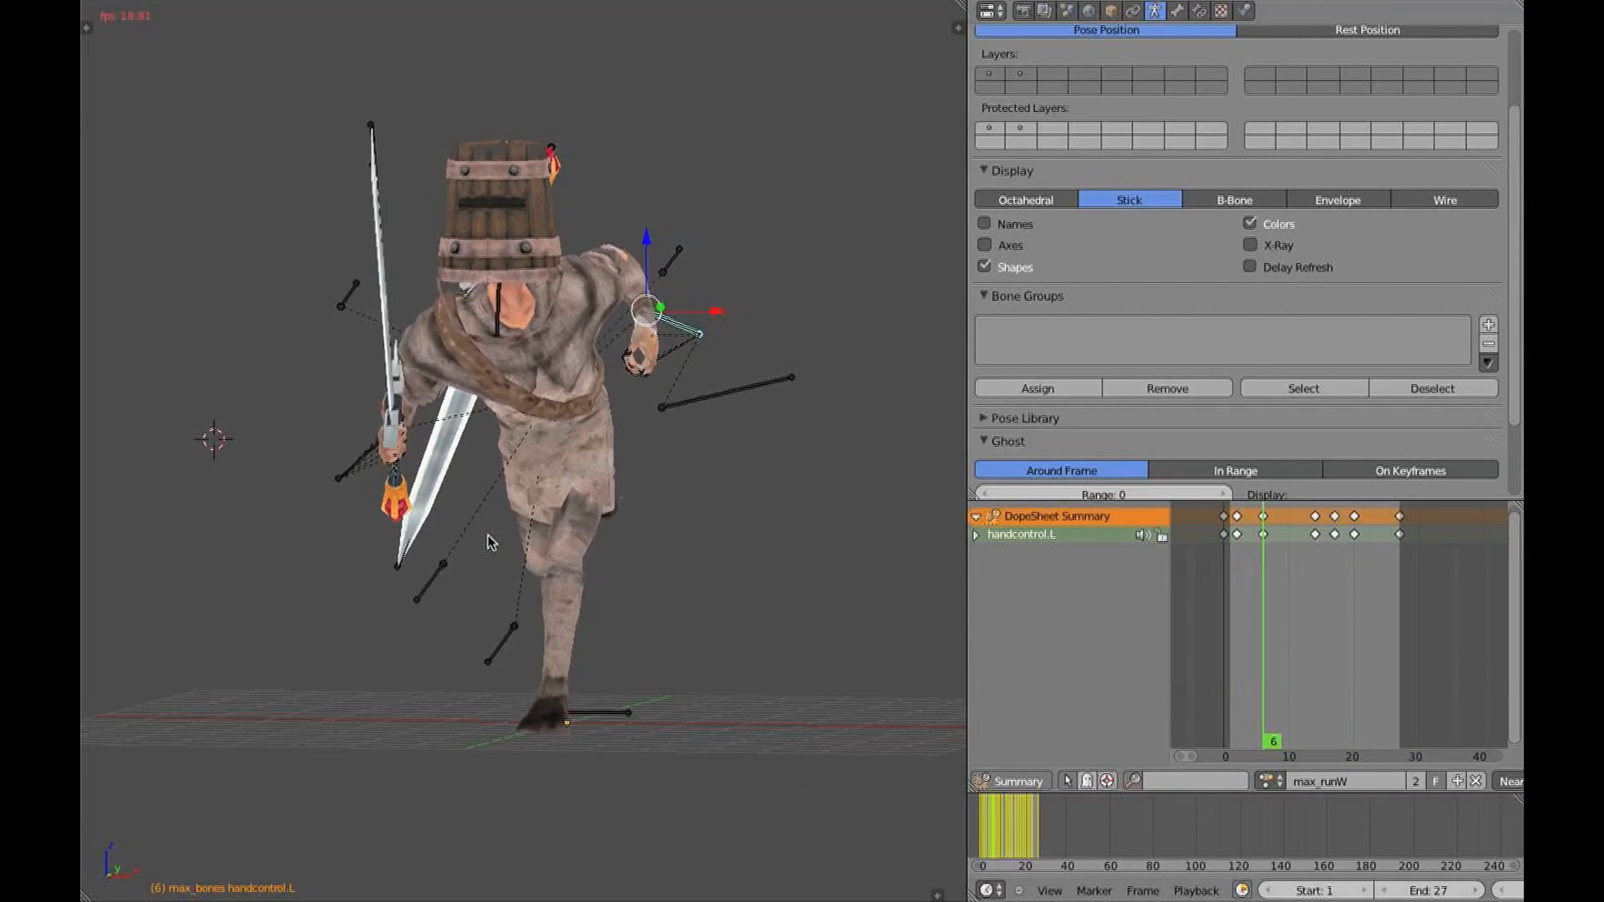
# Examine the run animation in solid shading from several angles, then restore textured shading and stop the playback
pyautogui.press('z')
pyautogui.press('z')
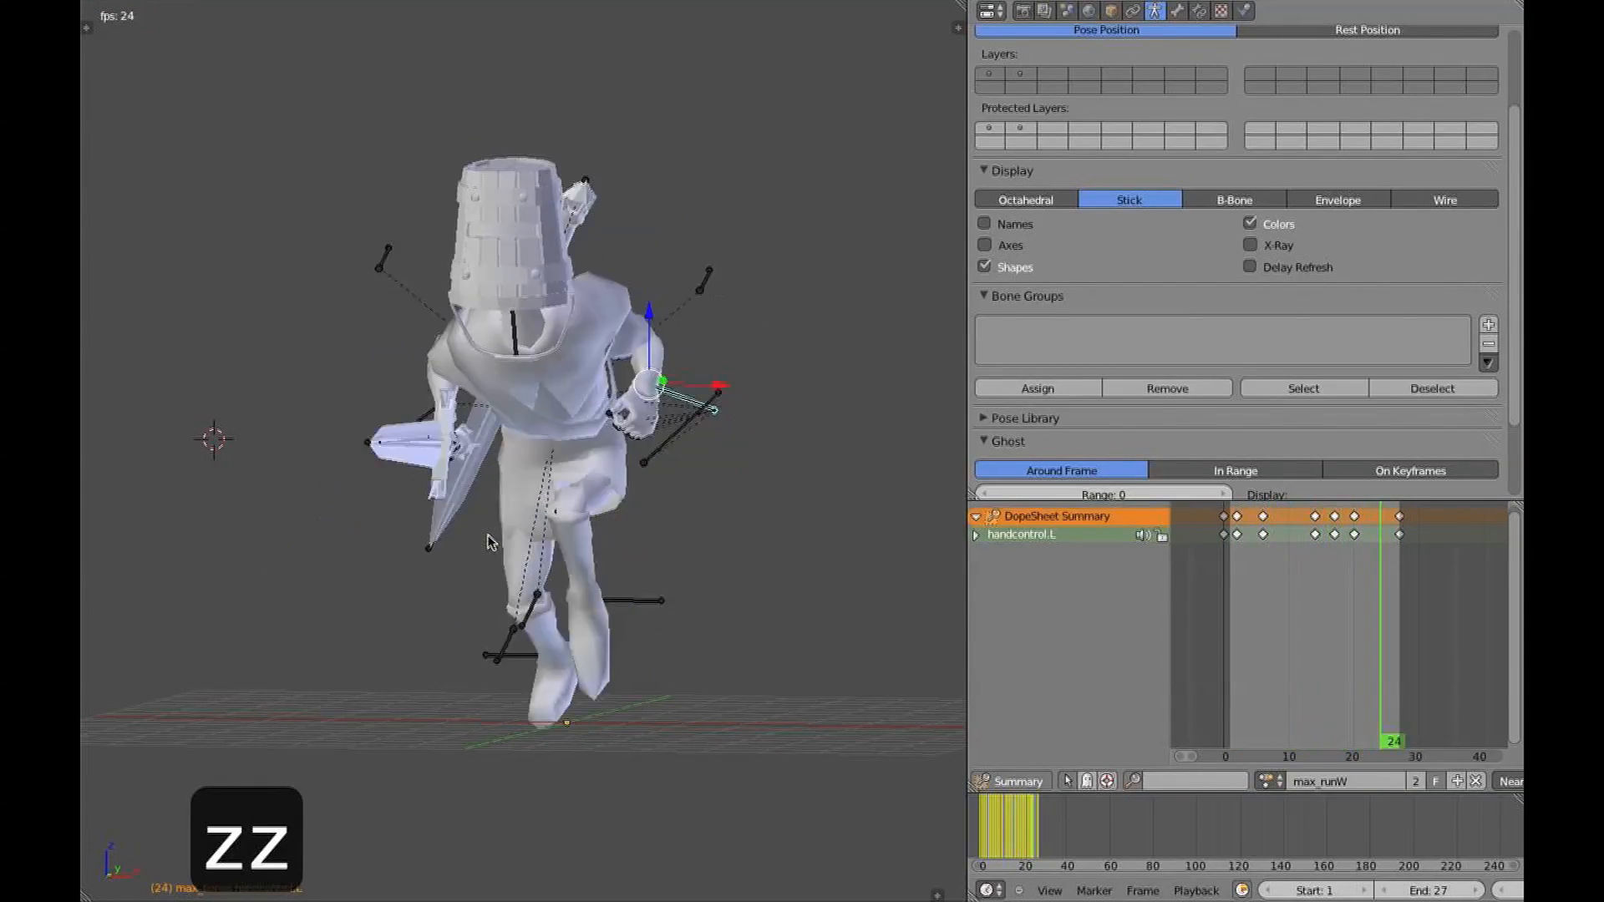
pyautogui.moveTo(490, 543); pyautogui.dragTo(348, 538, button='middle')
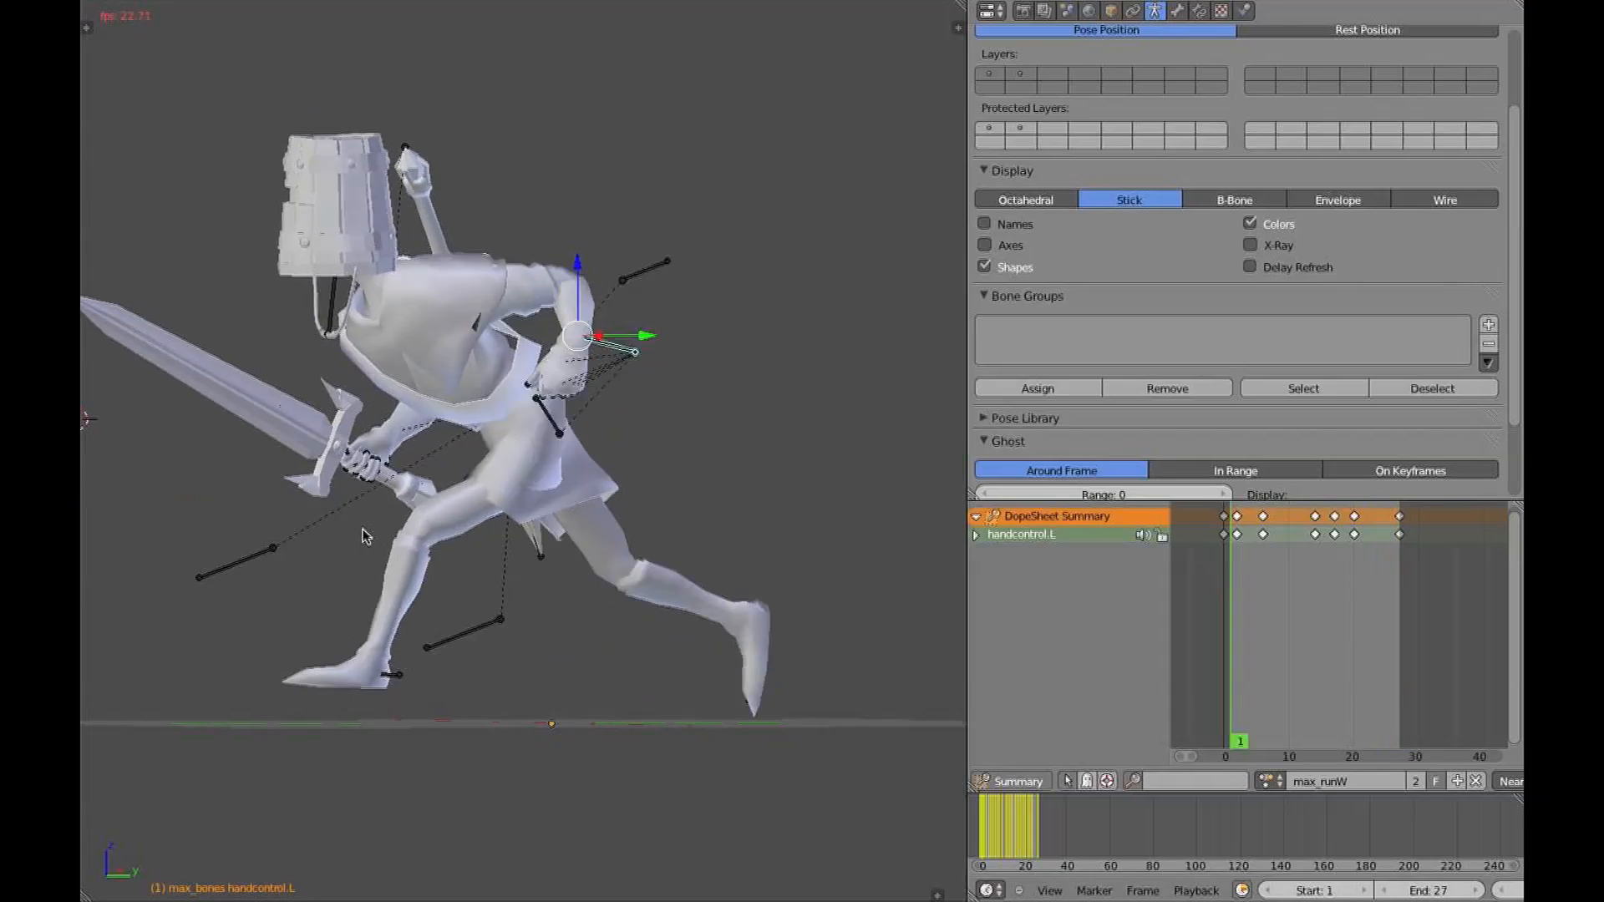
pyautogui.moveTo(387, 535); pyautogui.dragTo(421, 563, button='middle')
pyautogui.hotkey('alt', 'a')
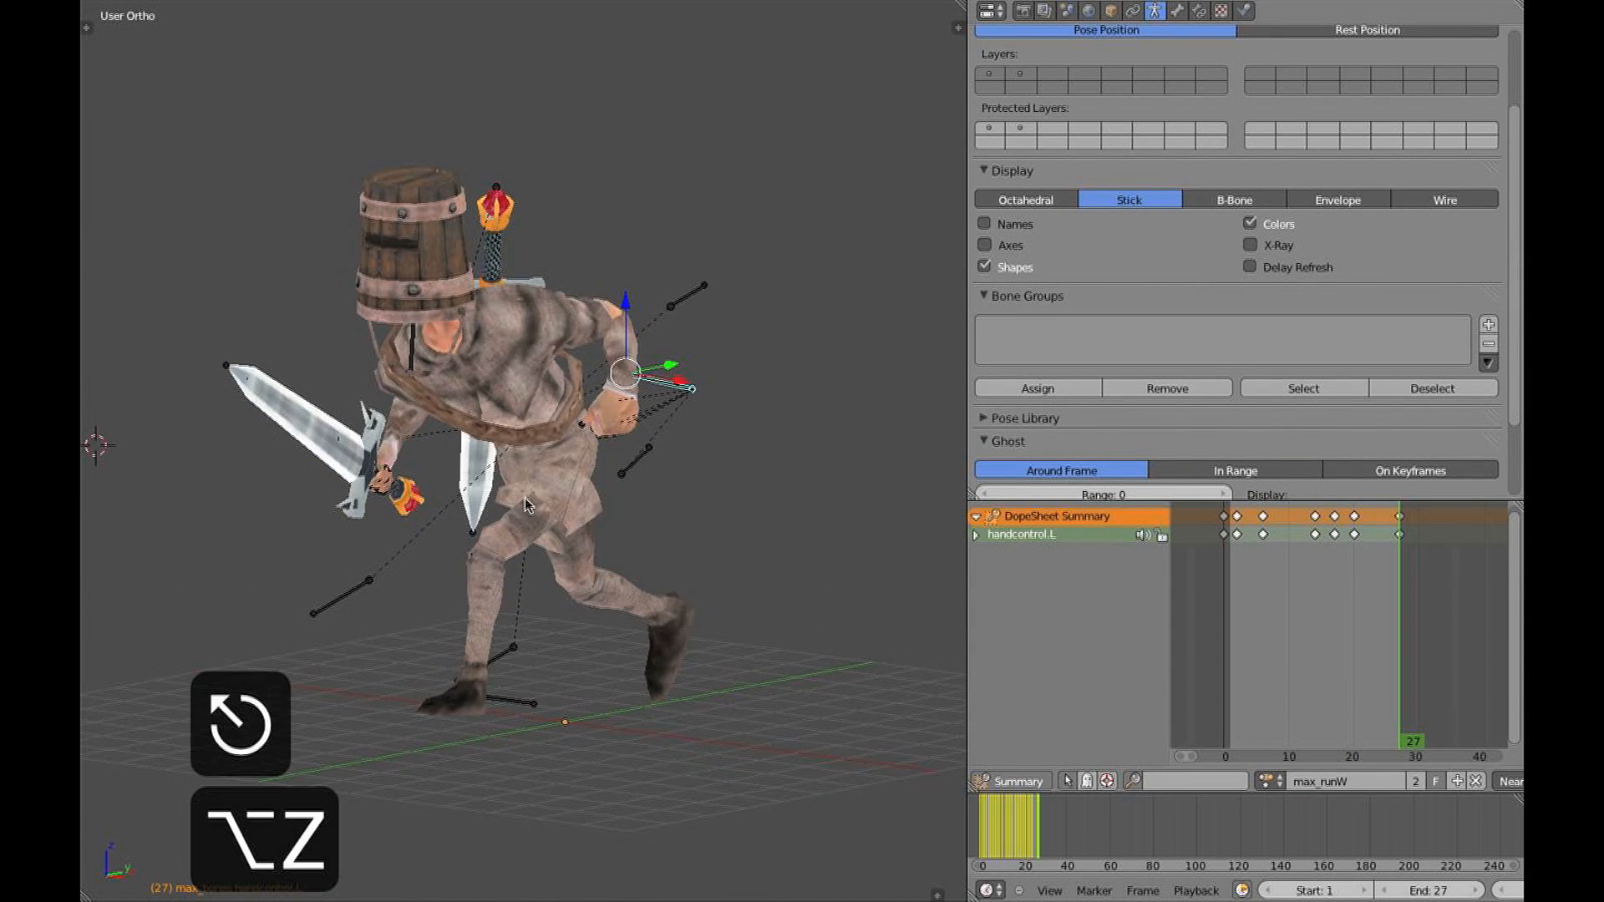
pyautogui.moveTo(488, 543); pyautogui.dragTo(659, 527, button='middle')
pyautogui.scroll(1, 694, 556)
pyautogui.press('Escape')
pyautogui.moveTo(823, 512); pyautogui.dragTo(627, 522, button='middle')
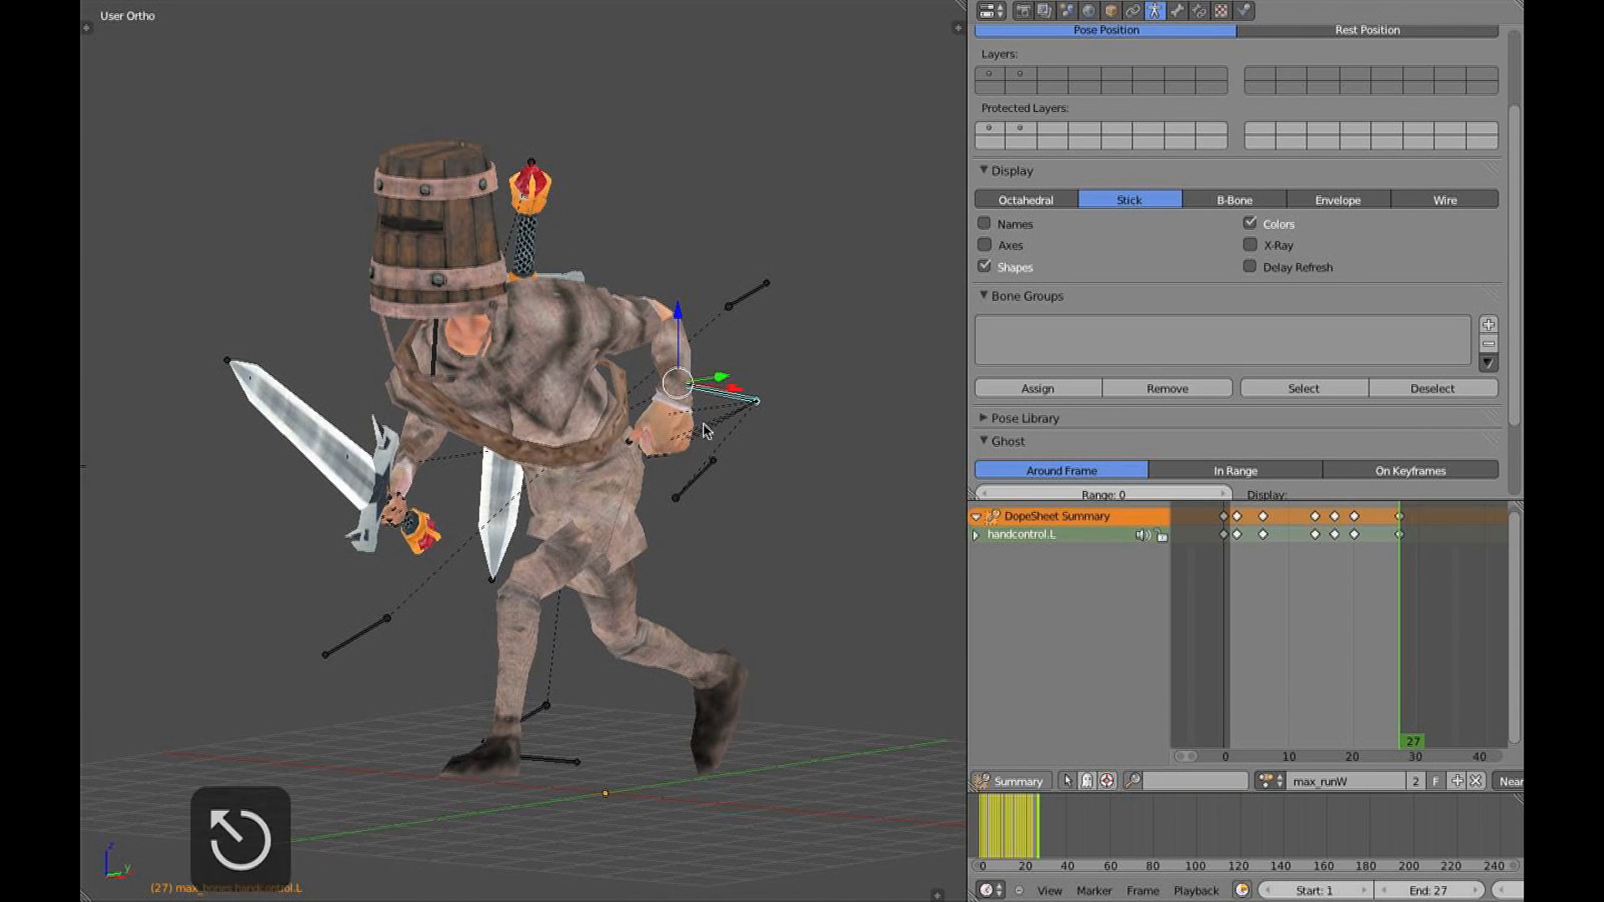
# Browse the list of stored actions and unlink max_runW from the armature
pyautogui.click(1265, 781)
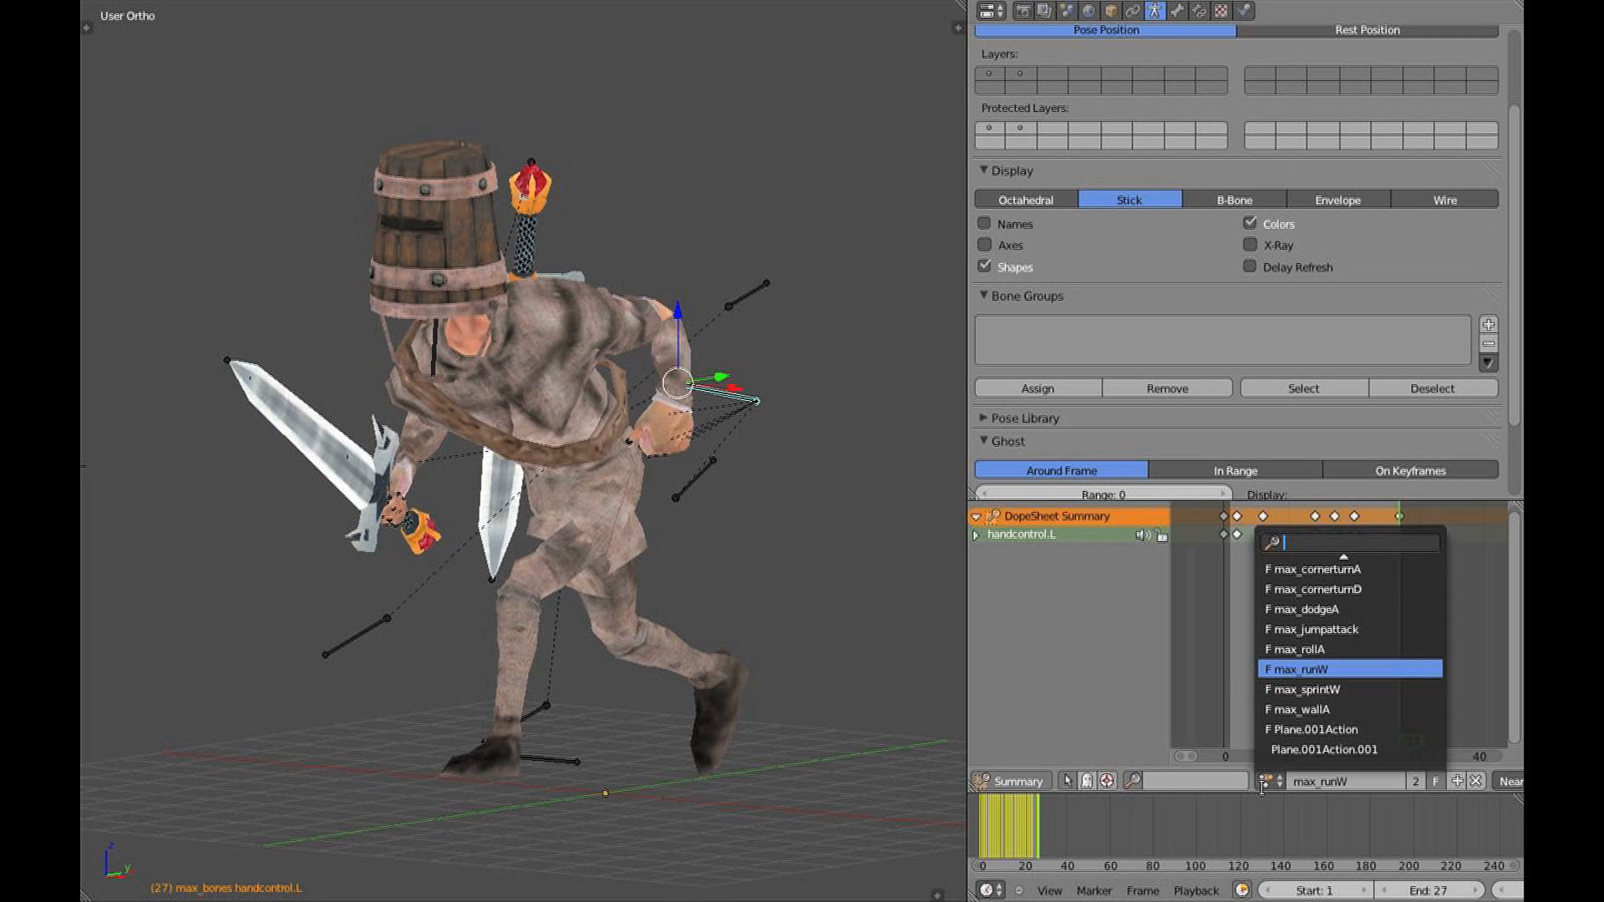
pyautogui.scroll(5, 1350, 609)
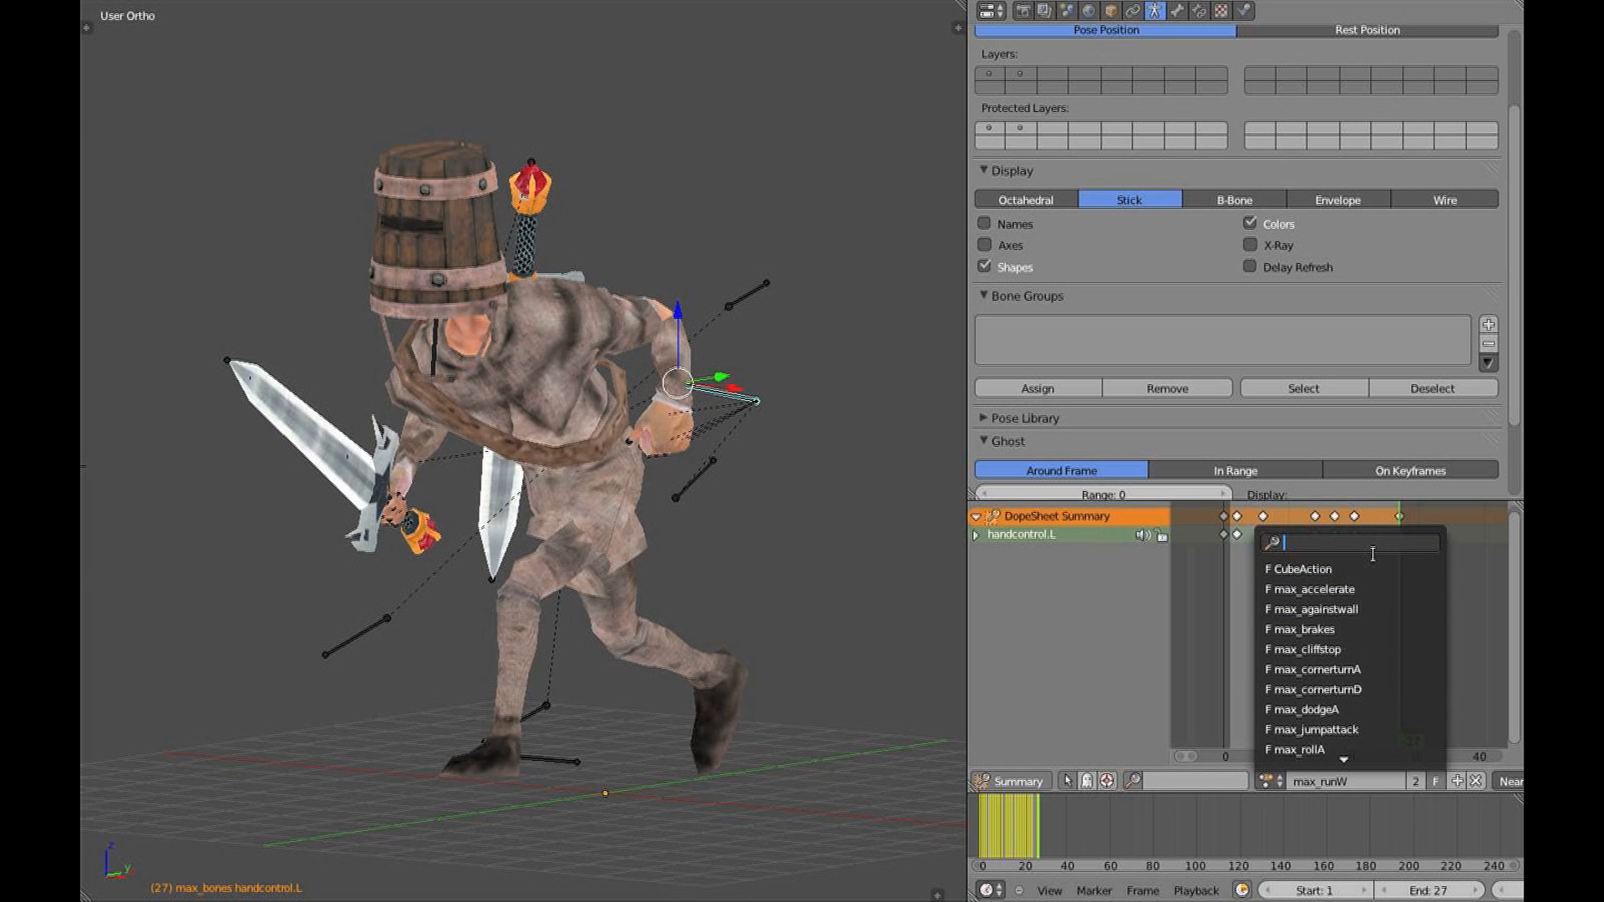
pyautogui.moveTo(660, 462); pyautogui.dragTo(706, 462, button='middle')
pyautogui.click(1476, 781)
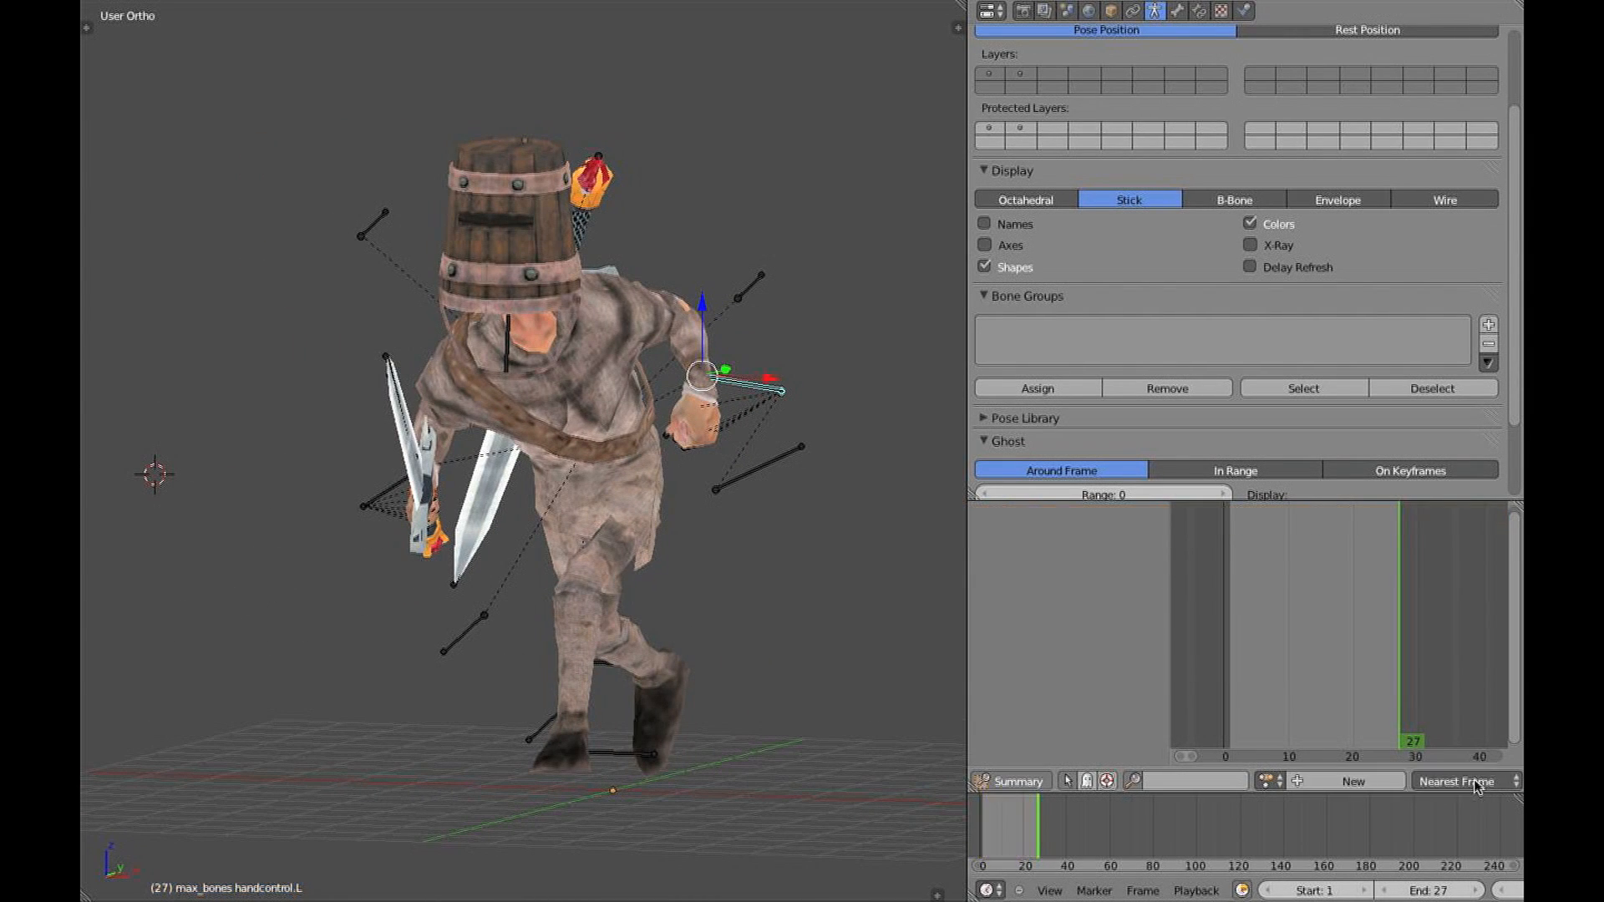
# Select all of the armature's visible bones in the 3D view
pyautogui.moveTo(646, 478); pyautogui.dragTo(777, 473, button='middle')
pyautogui.press('3')
pyautogui.press('a')
pyautogui.press('a')
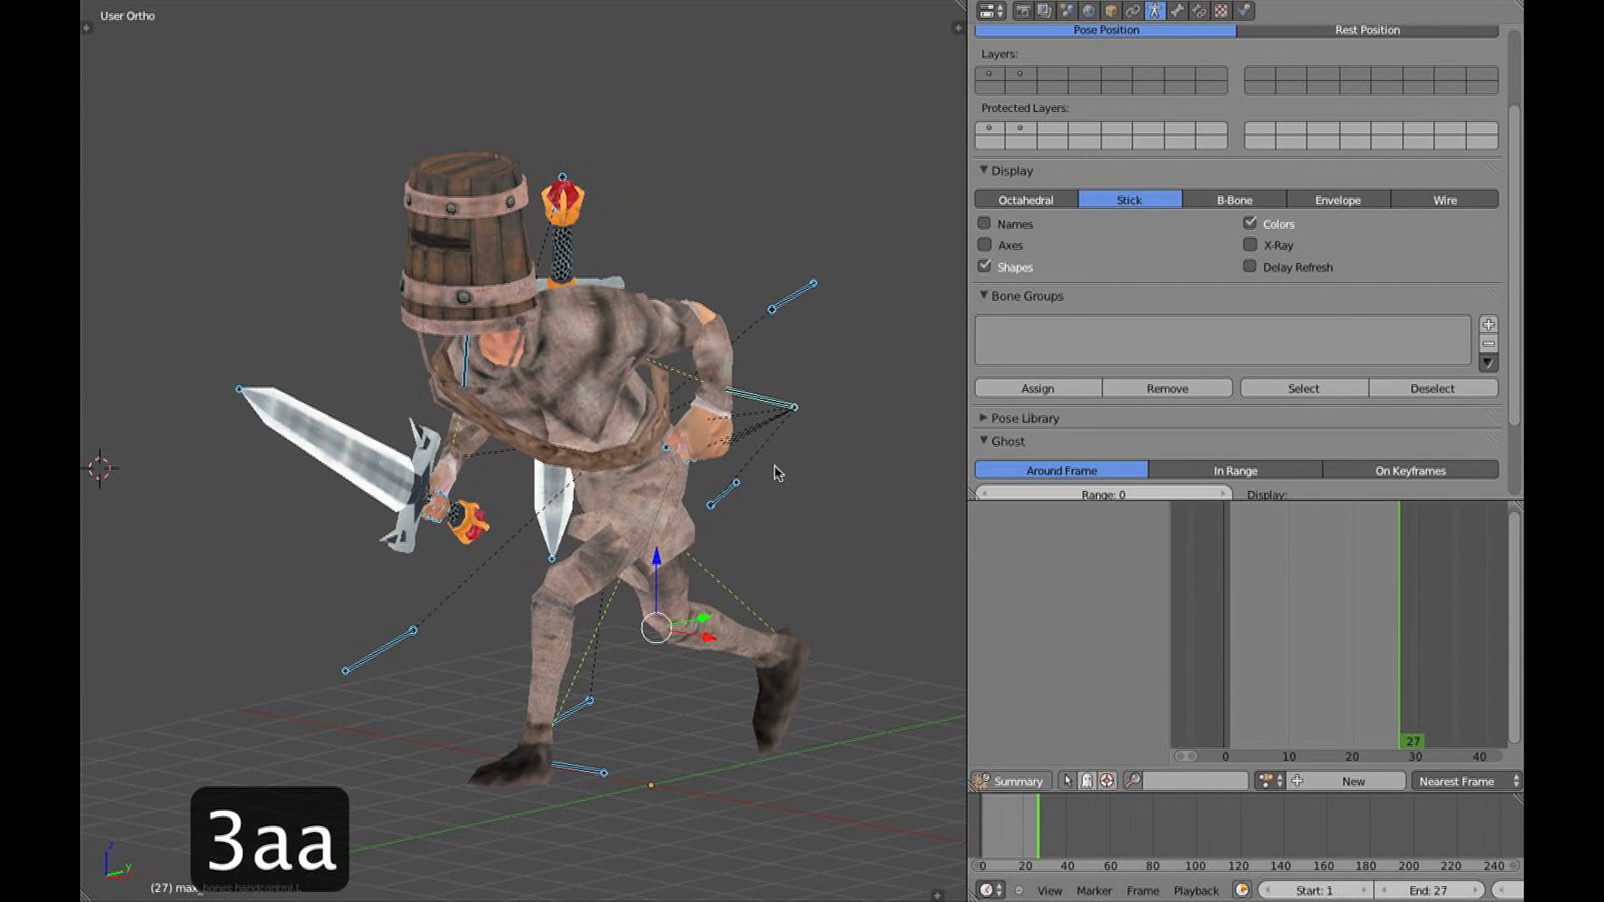
# Create a new action for the armature, name it max_knockeddown and give it a fake user
pyautogui.click(1328, 781)
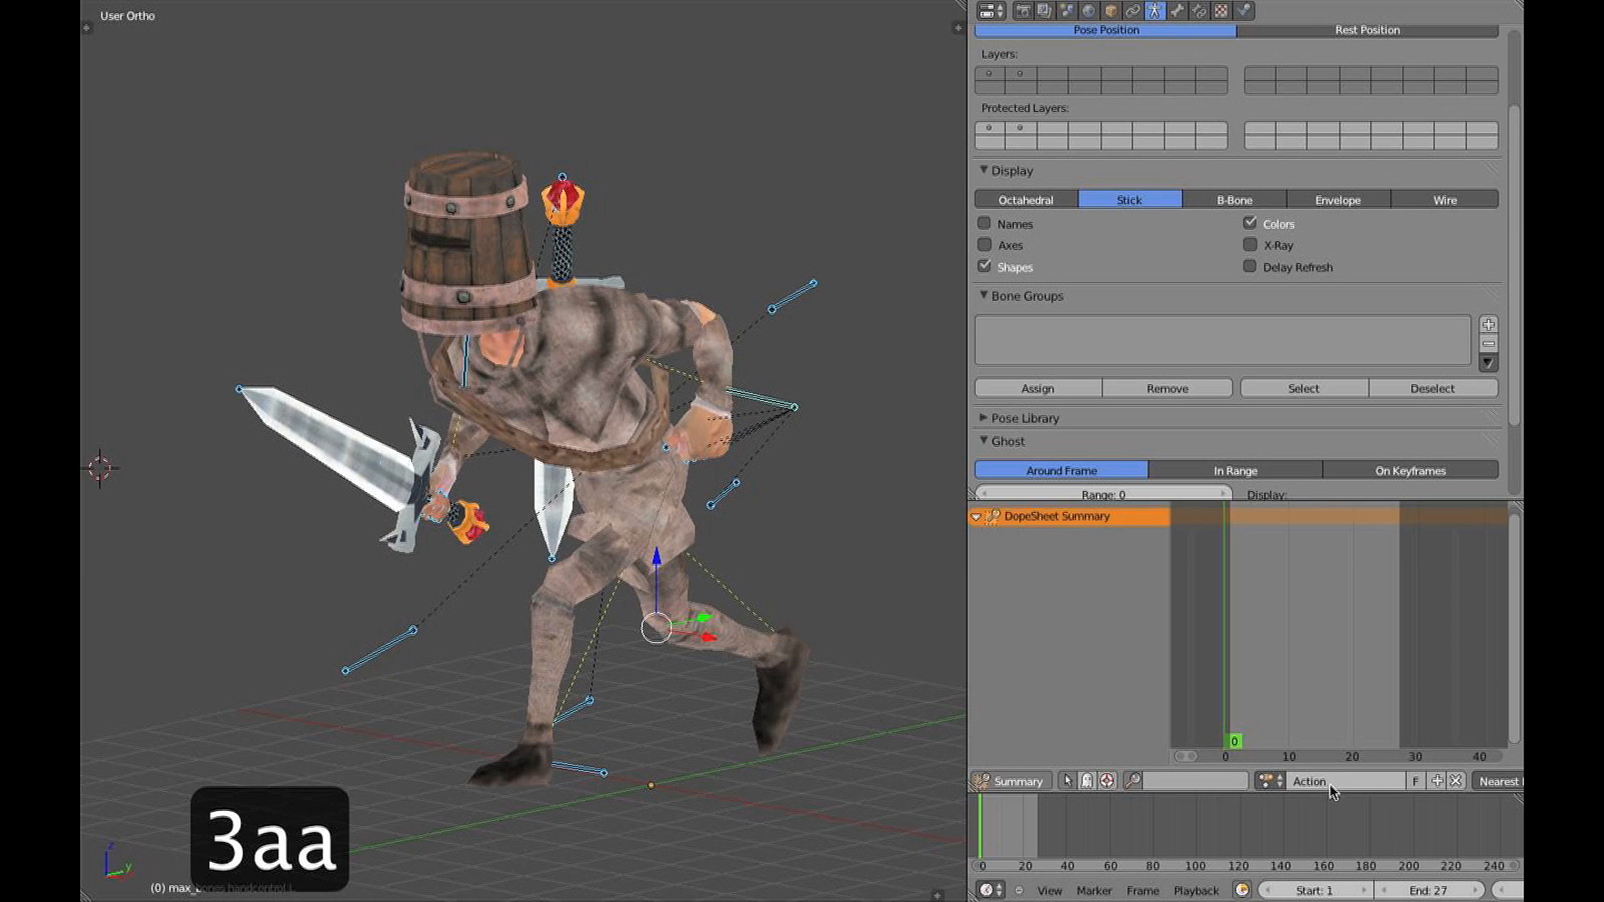
pyautogui.click(1338, 777)
pyautogui.write('max')
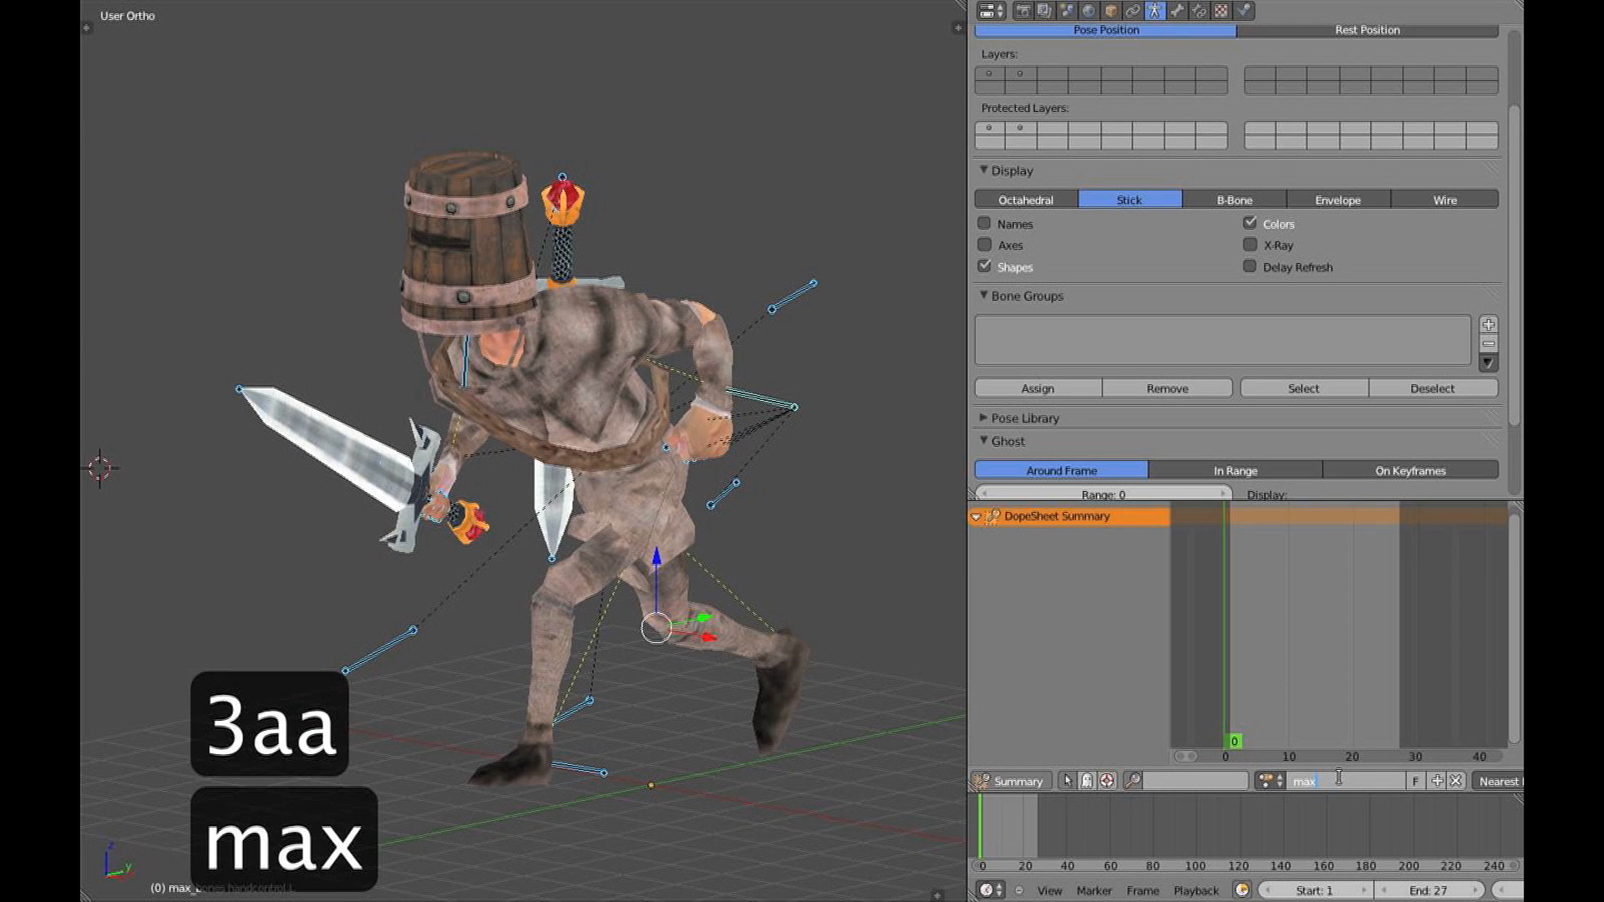
pyautogui.write('_')
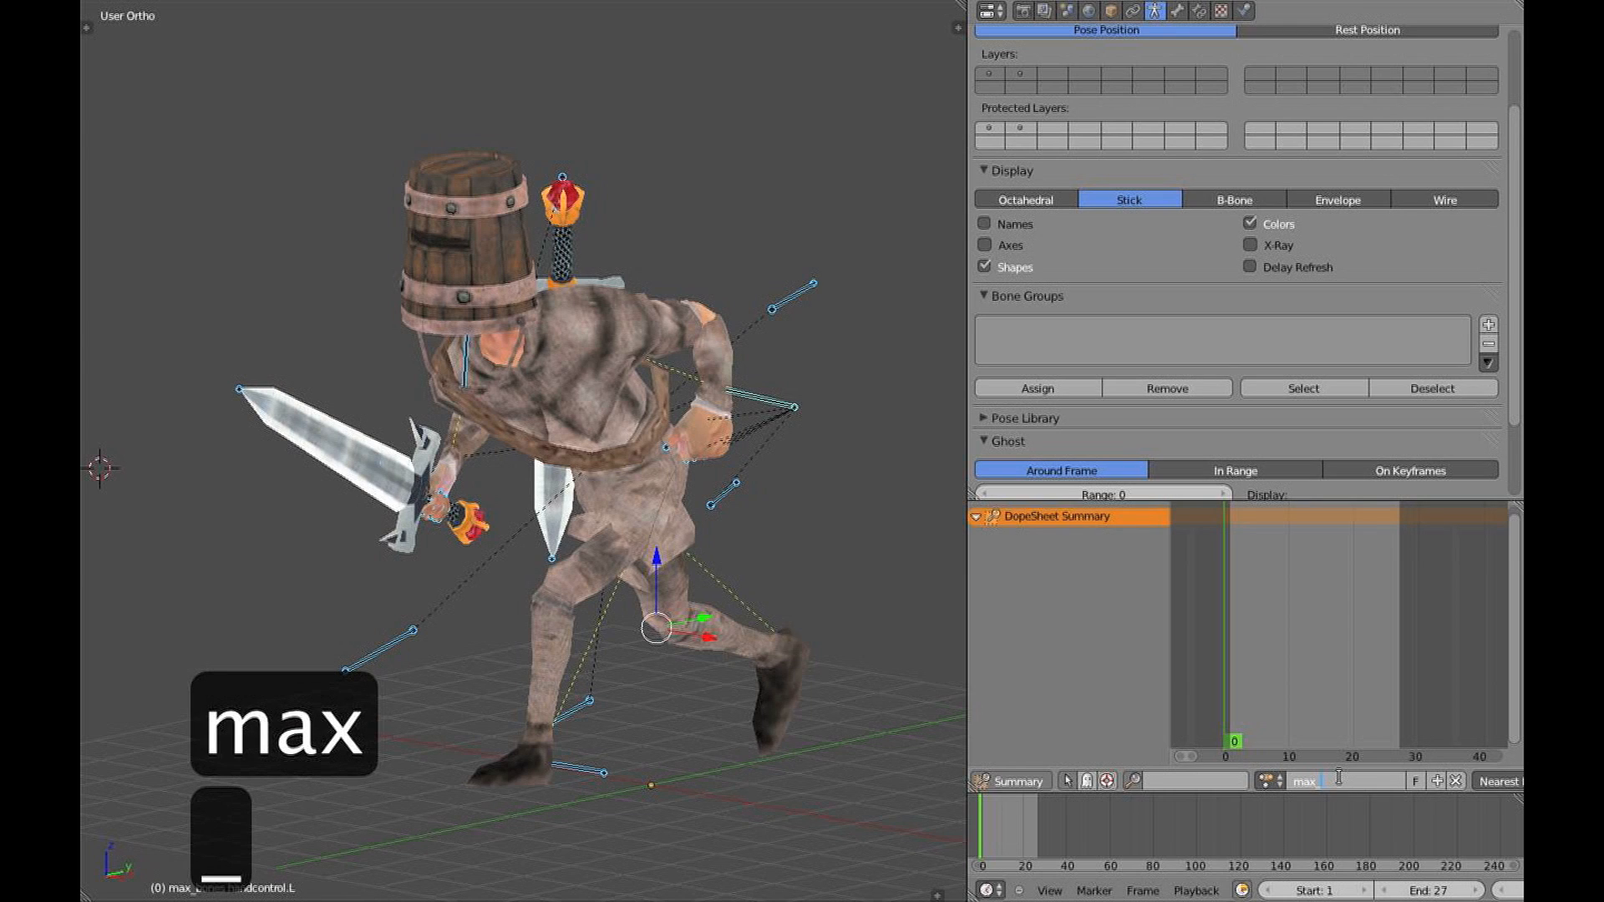
pyautogui.write('stu')
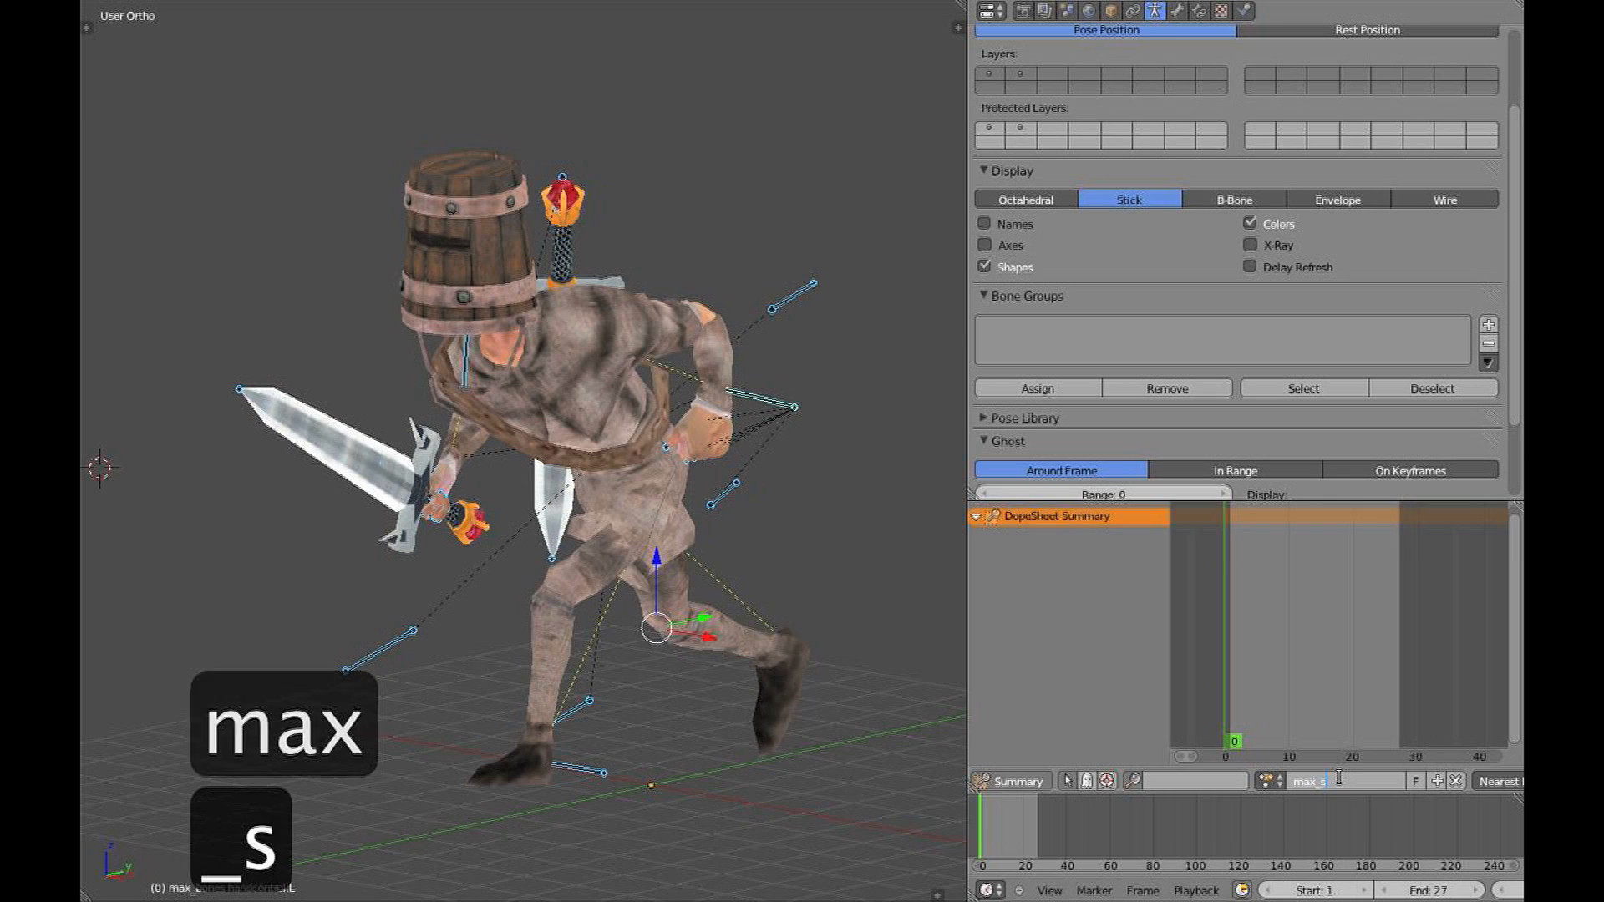
pyautogui.press('BackSpace')
pyautogui.press('BackSpace')
pyautogui.press('BackSpace')
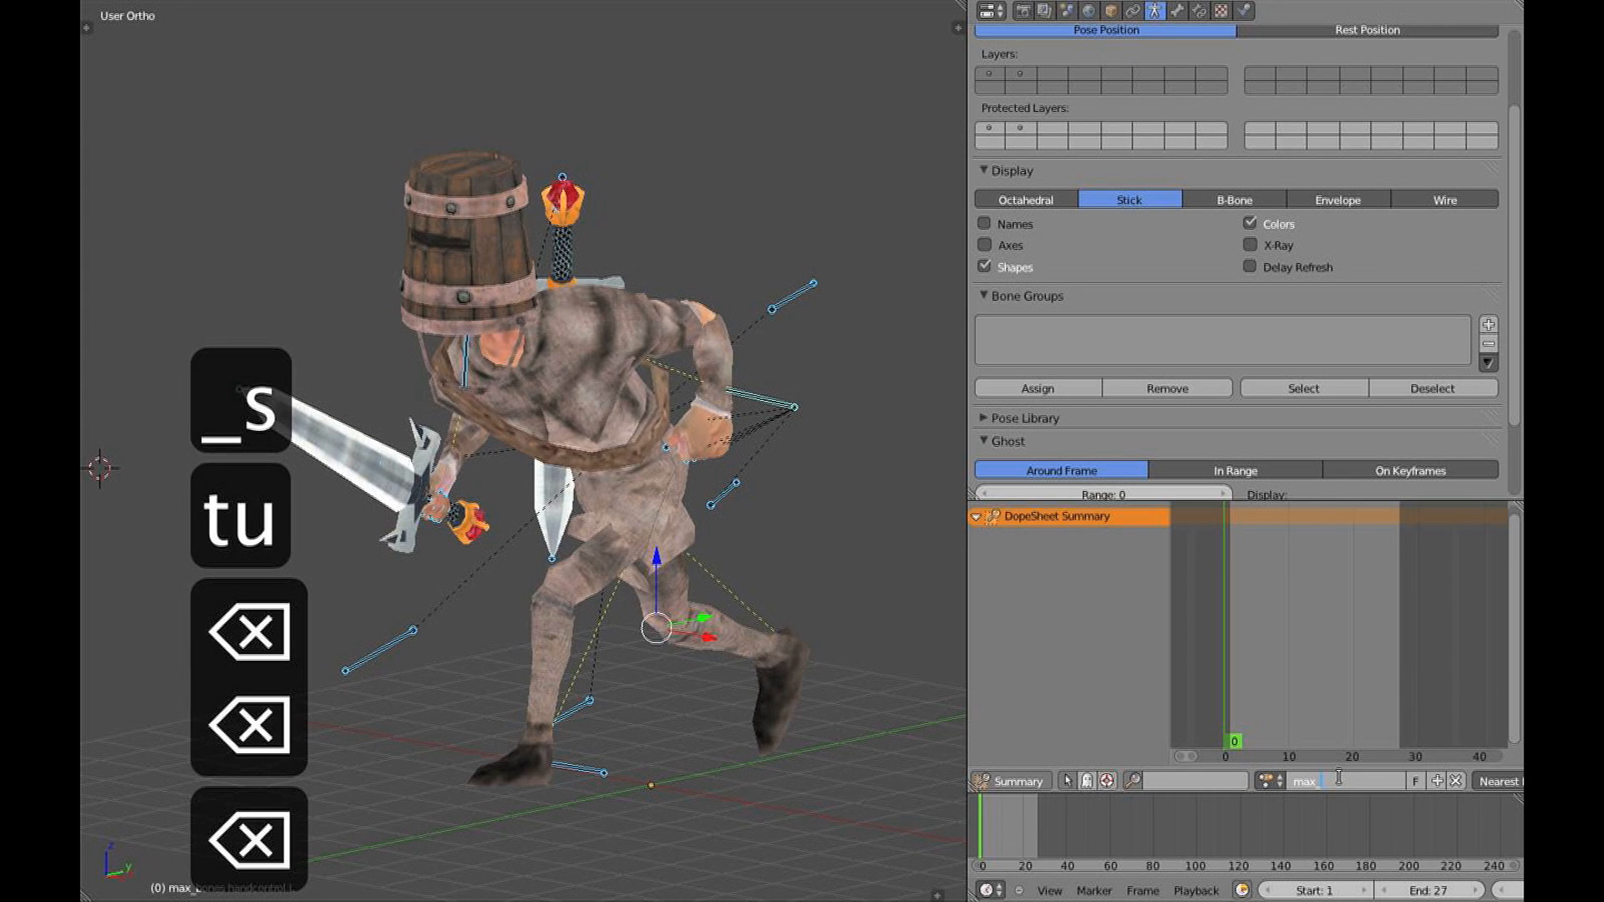
pyautogui.write('k')
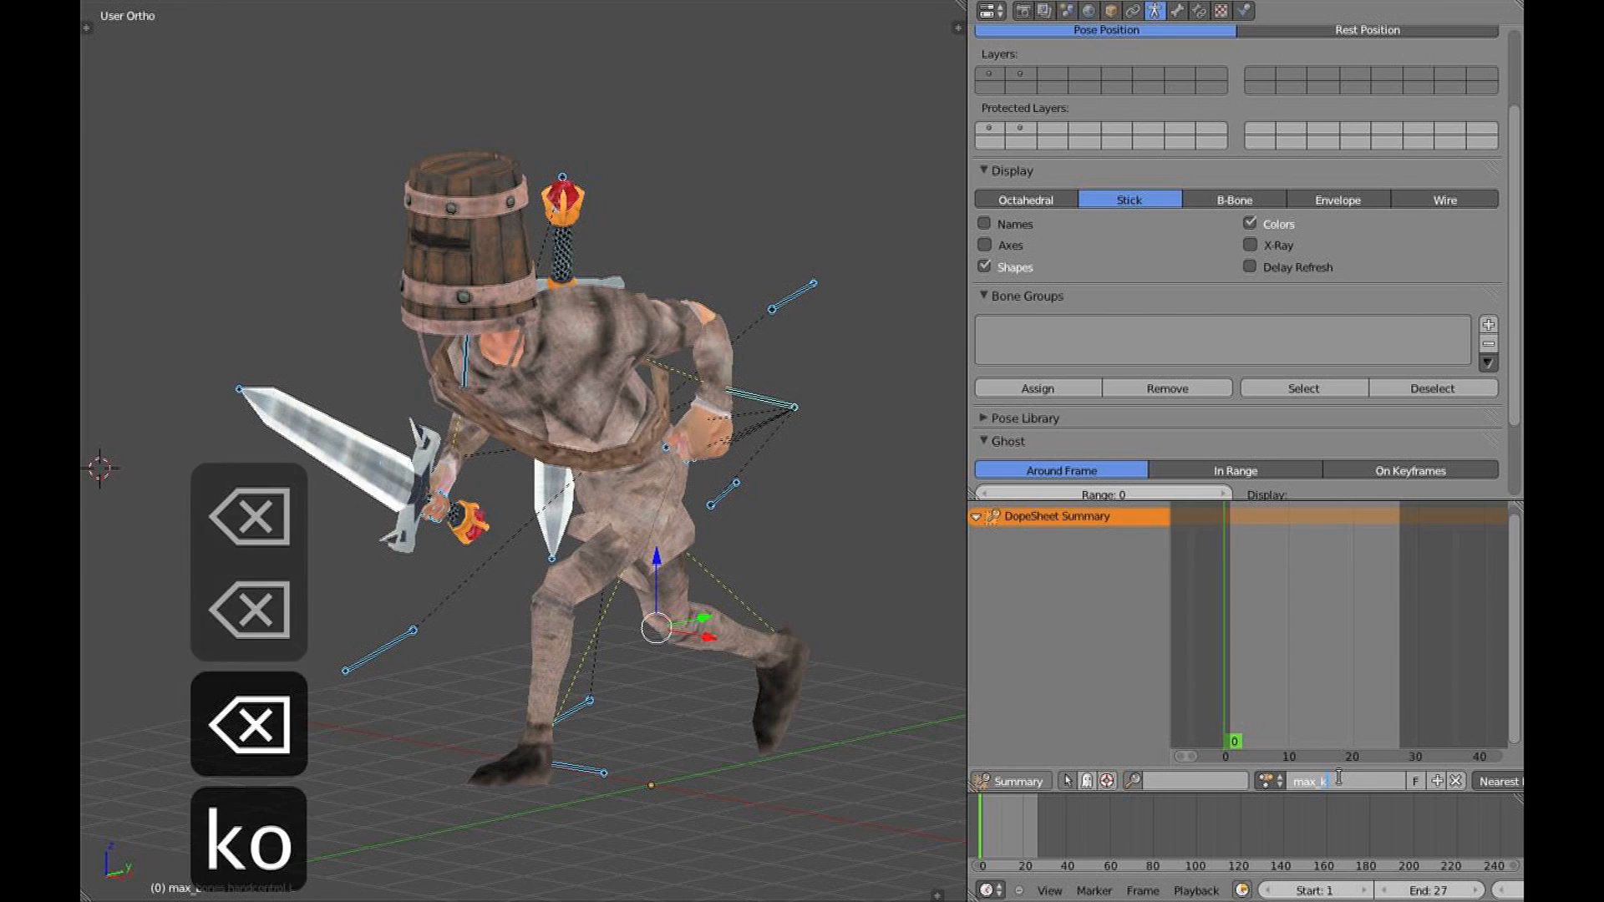
pyautogui.write('oncked')
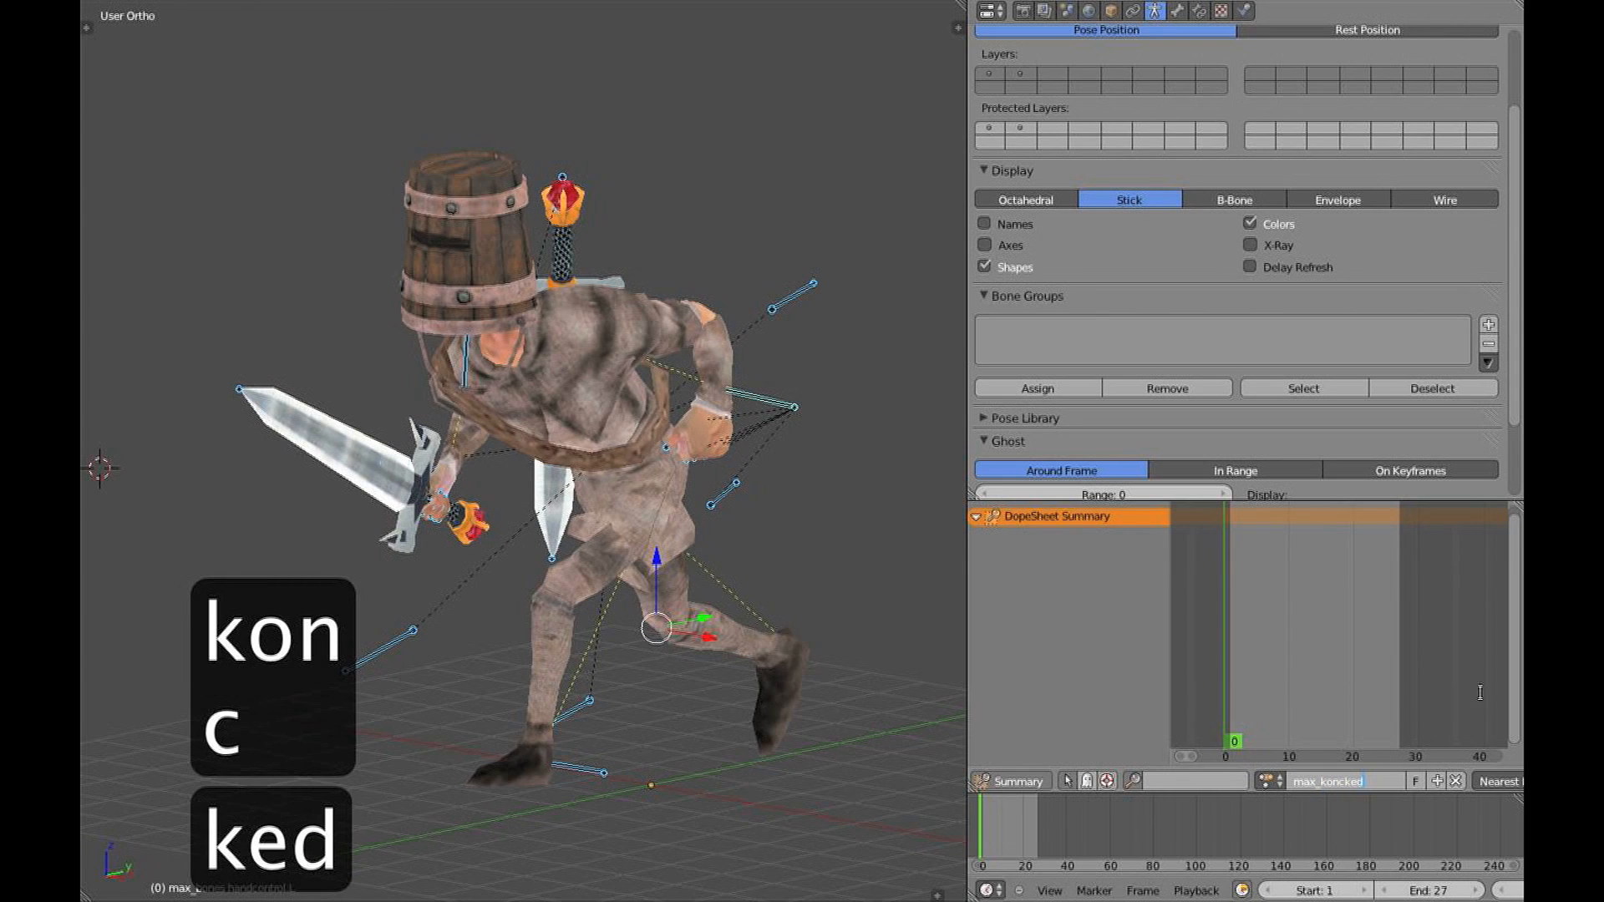
pyautogui.press('BackSpace')
pyautogui.press('BackSpace')
pyautogui.press('BackSpace')
pyautogui.press('BackSpace')
pyautogui.press('BackSpace')
pyautogui.press('BackSpace')
pyautogui.write('n')
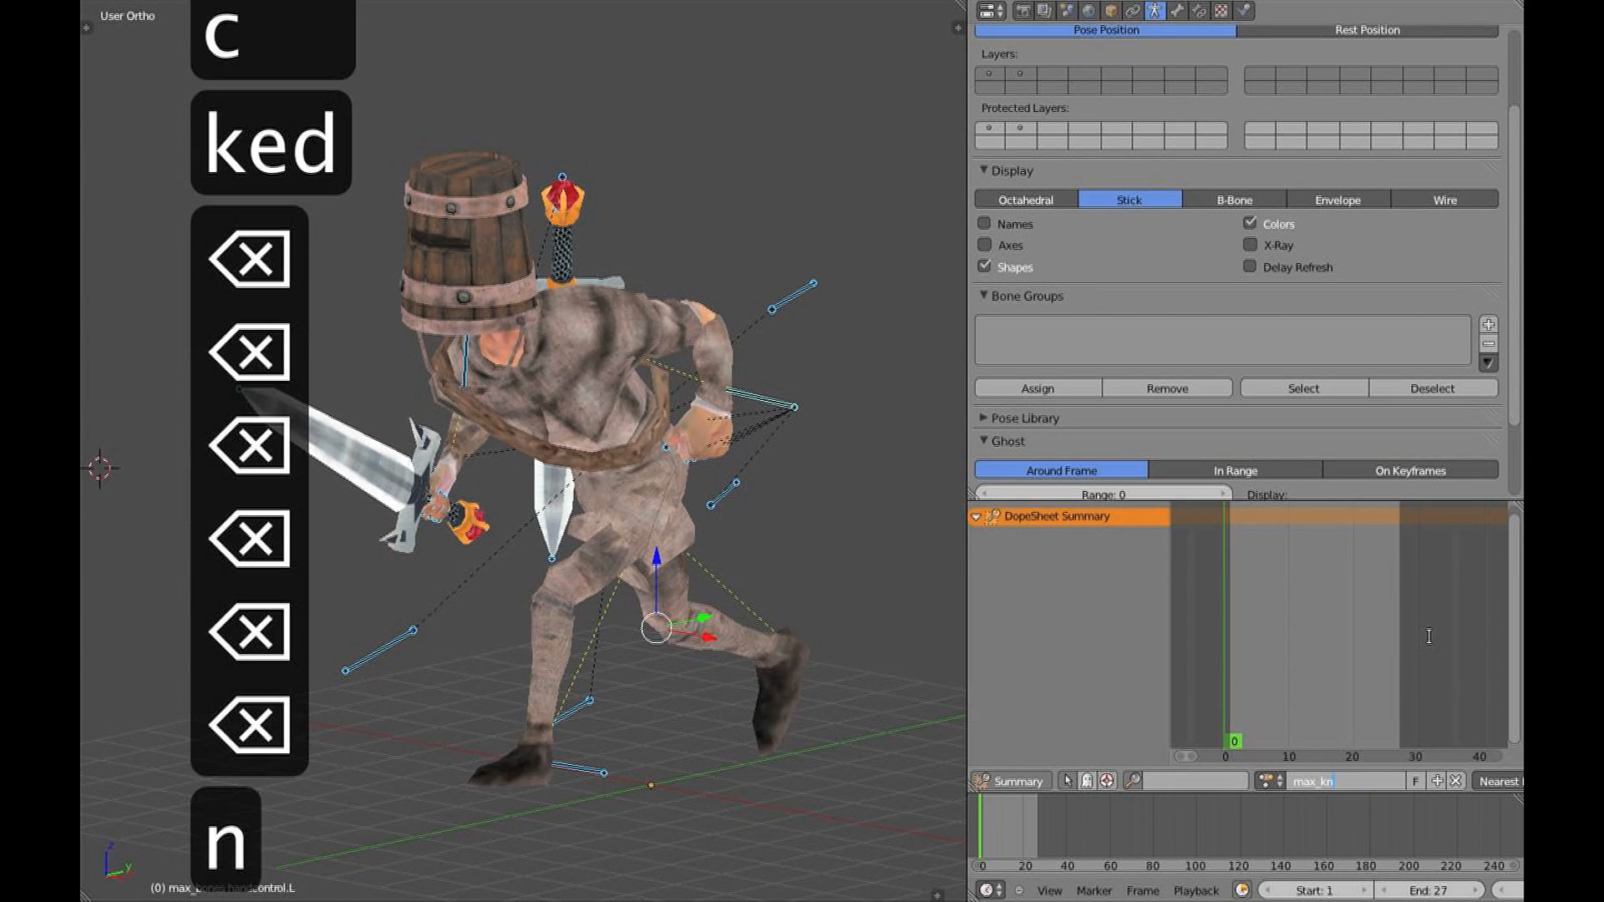
pyautogui.write('ockeddown')
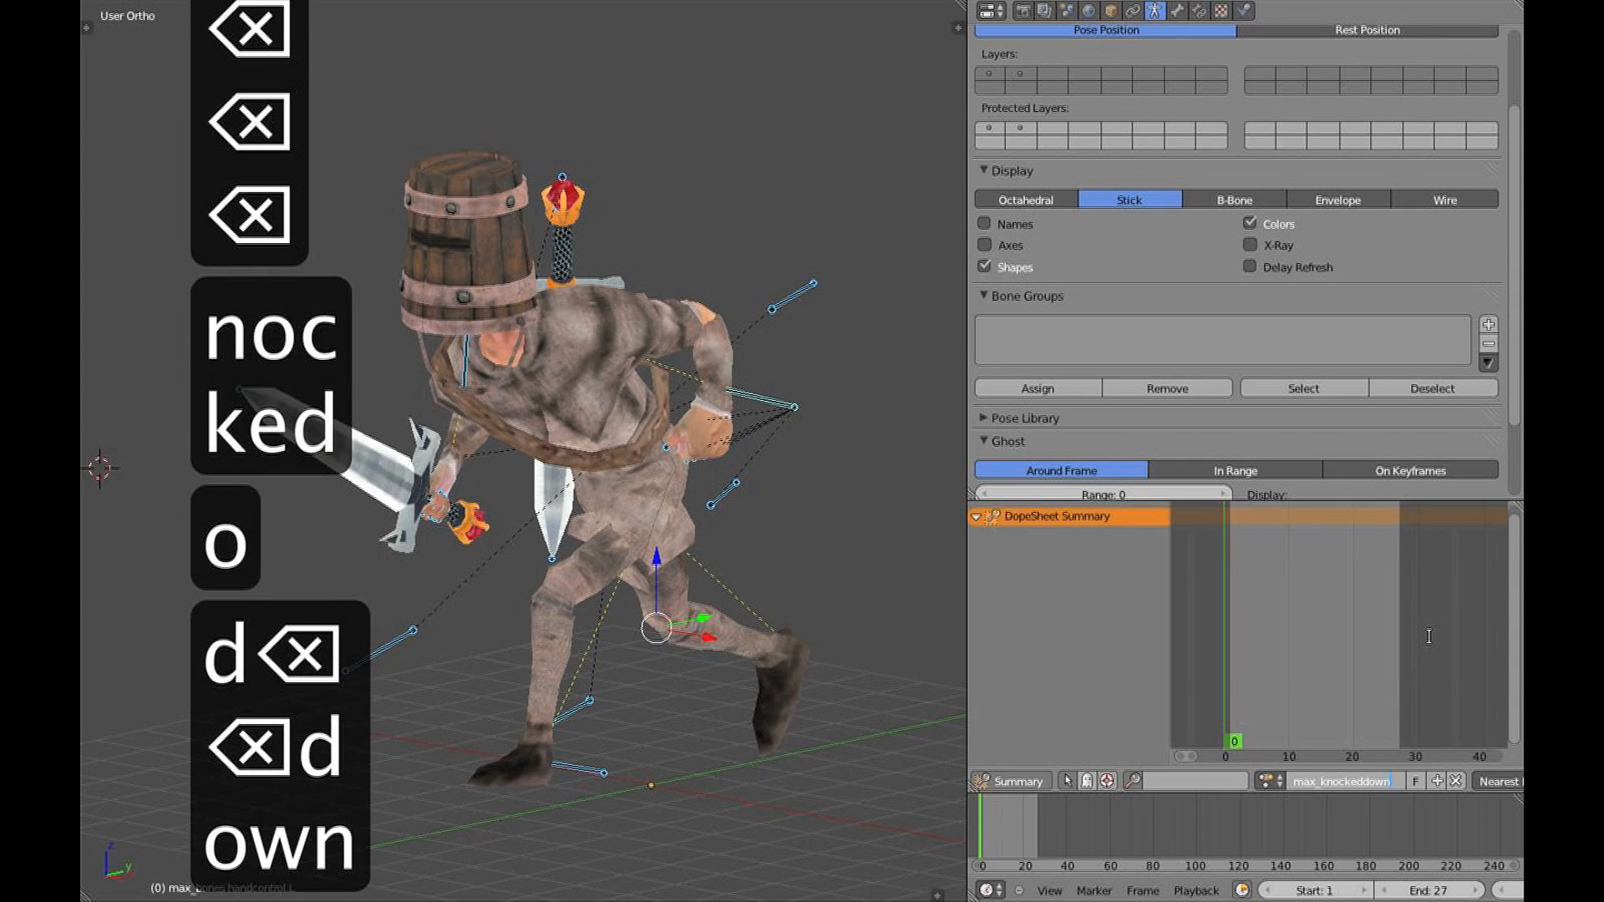
pyautogui.press('Return')
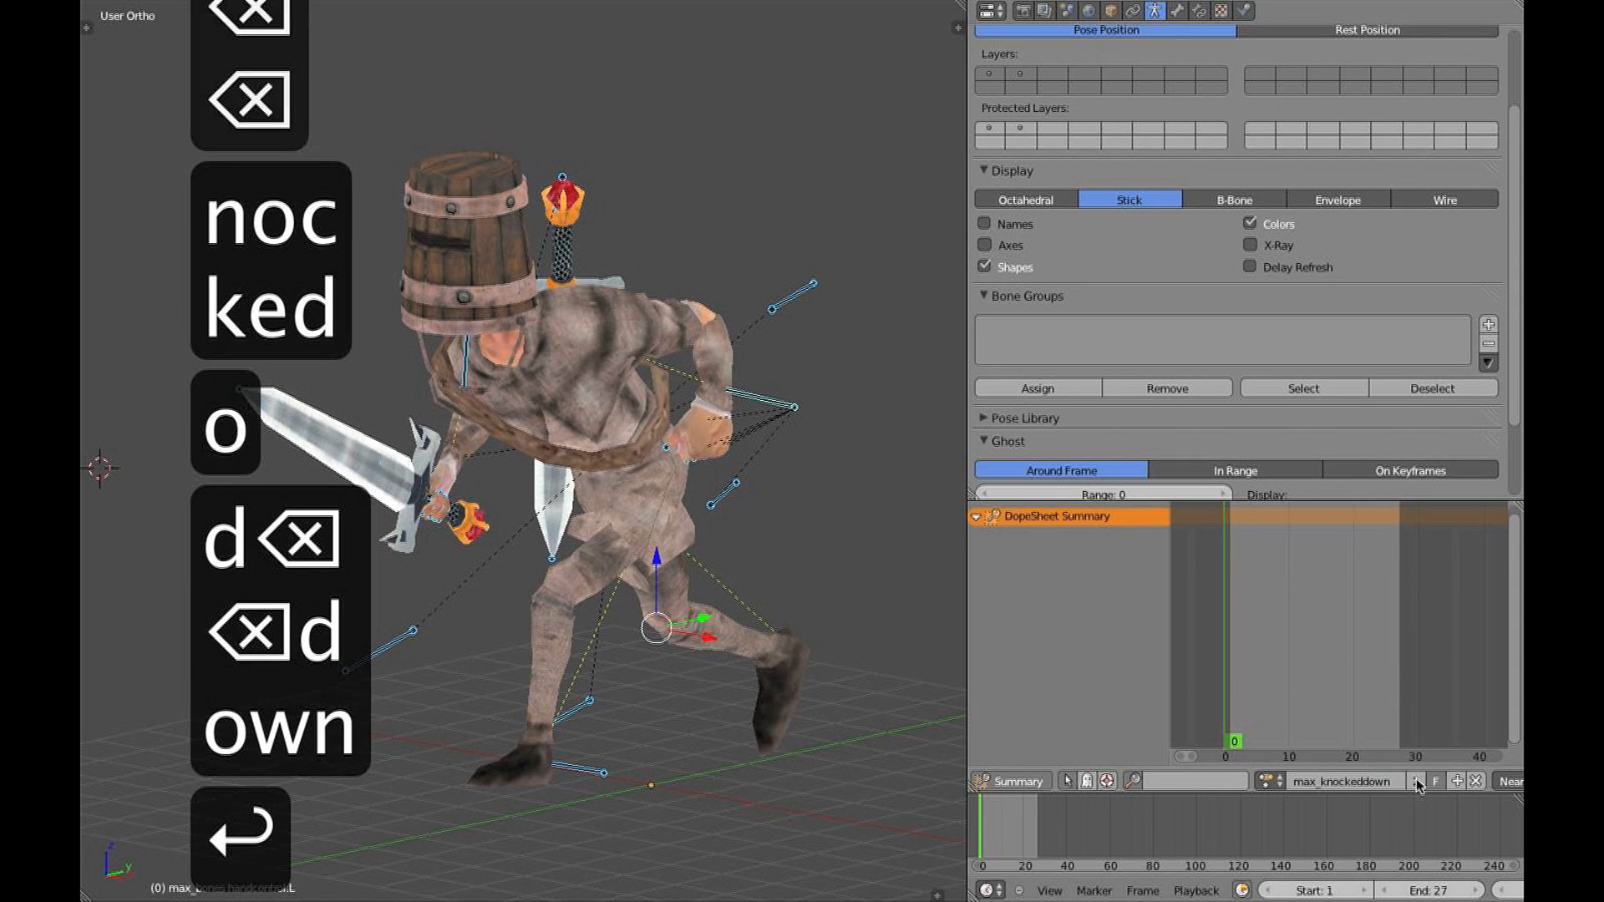
pyautogui.click(1418, 783)
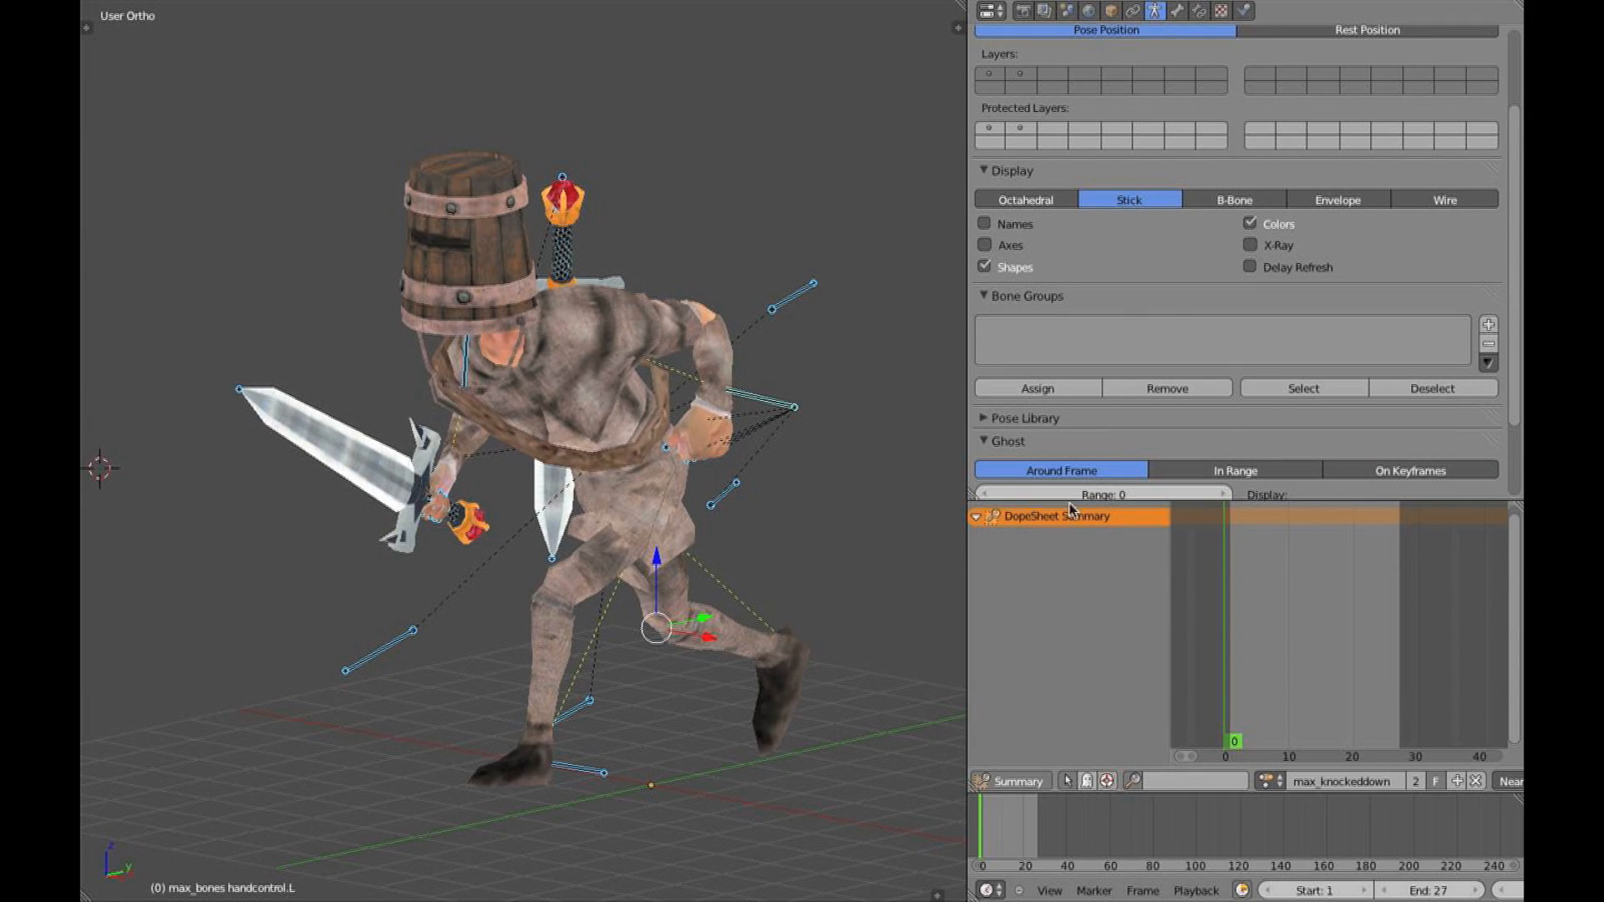
# Enlarge the Action Editor area upward over the properties and slightly widen it into the 3D view
pyautogui.moveTo(1094, 501); pyautogui.dragTo(1120, 76)
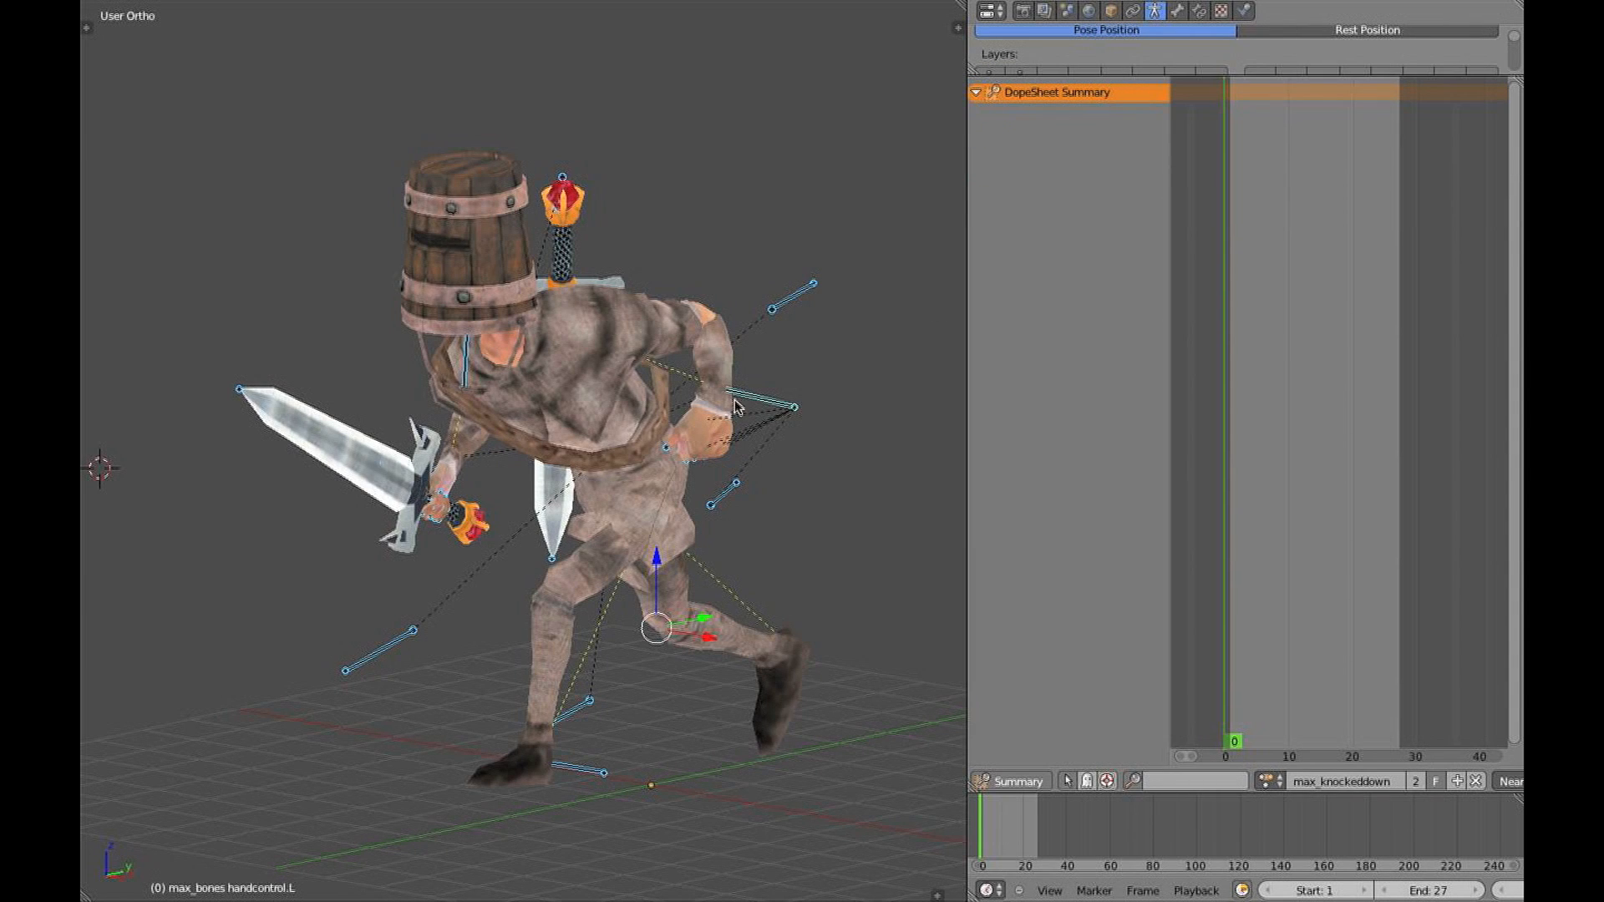
pyautogui.moveTo(967, 522)
pyautogui.mouseDown()
pyautogui.moveTo(780, 523)
pyautogui.moveTo(938, 531)
pyautogui.mouseUp()
pyautogui.moveTo(537, 541); pyautogui.dragTo(399, 553, button='middle')
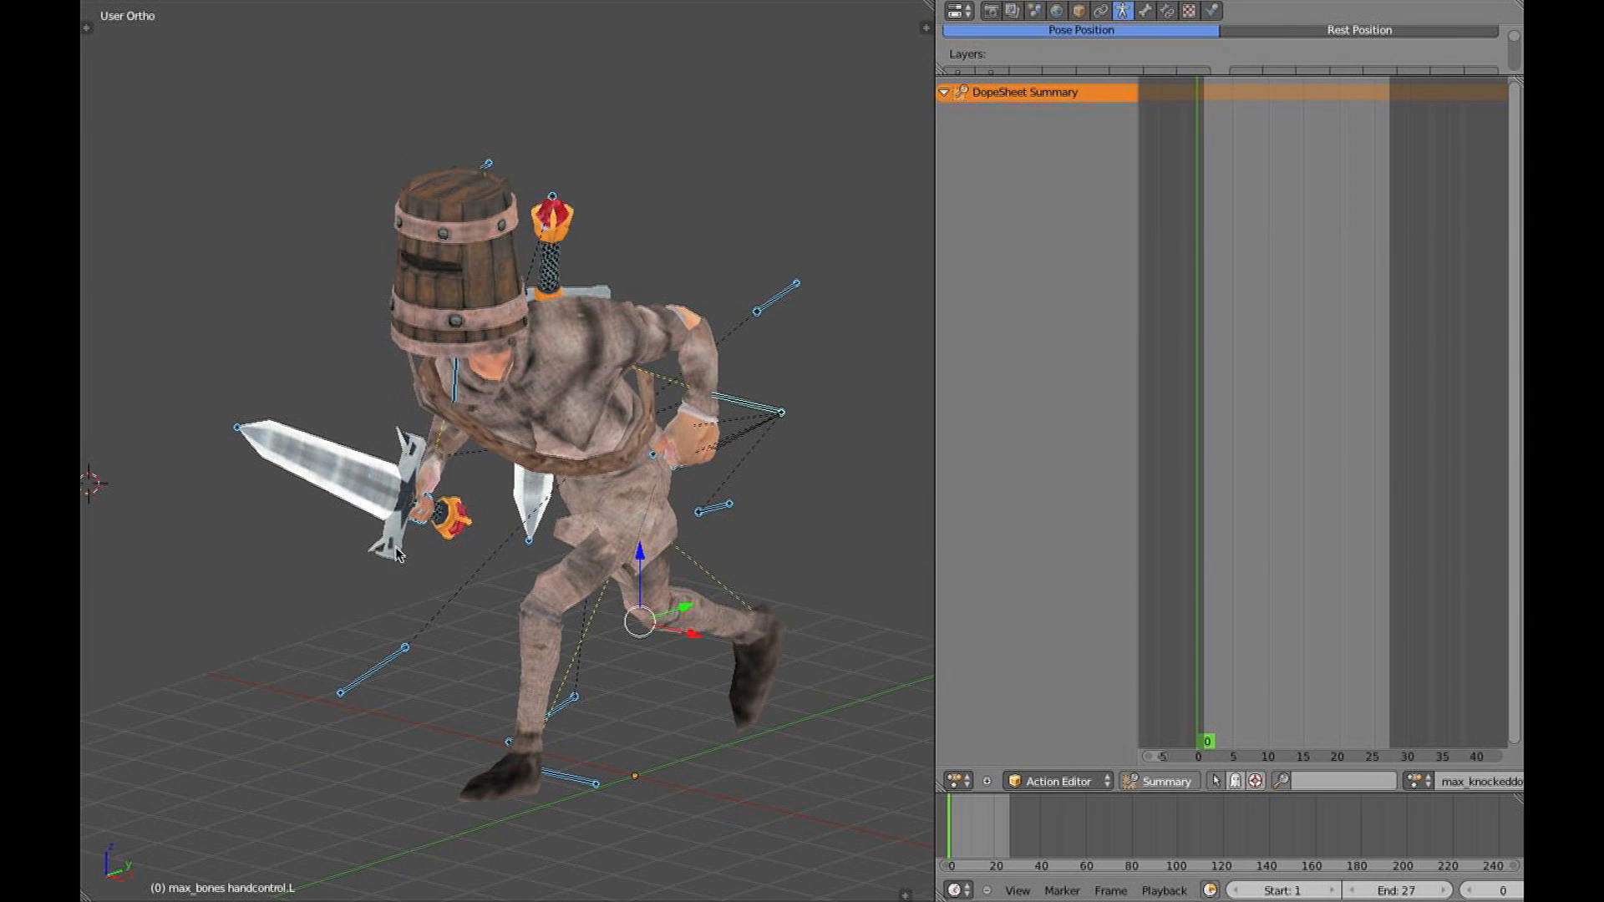
pyautogui.click(909, 895)
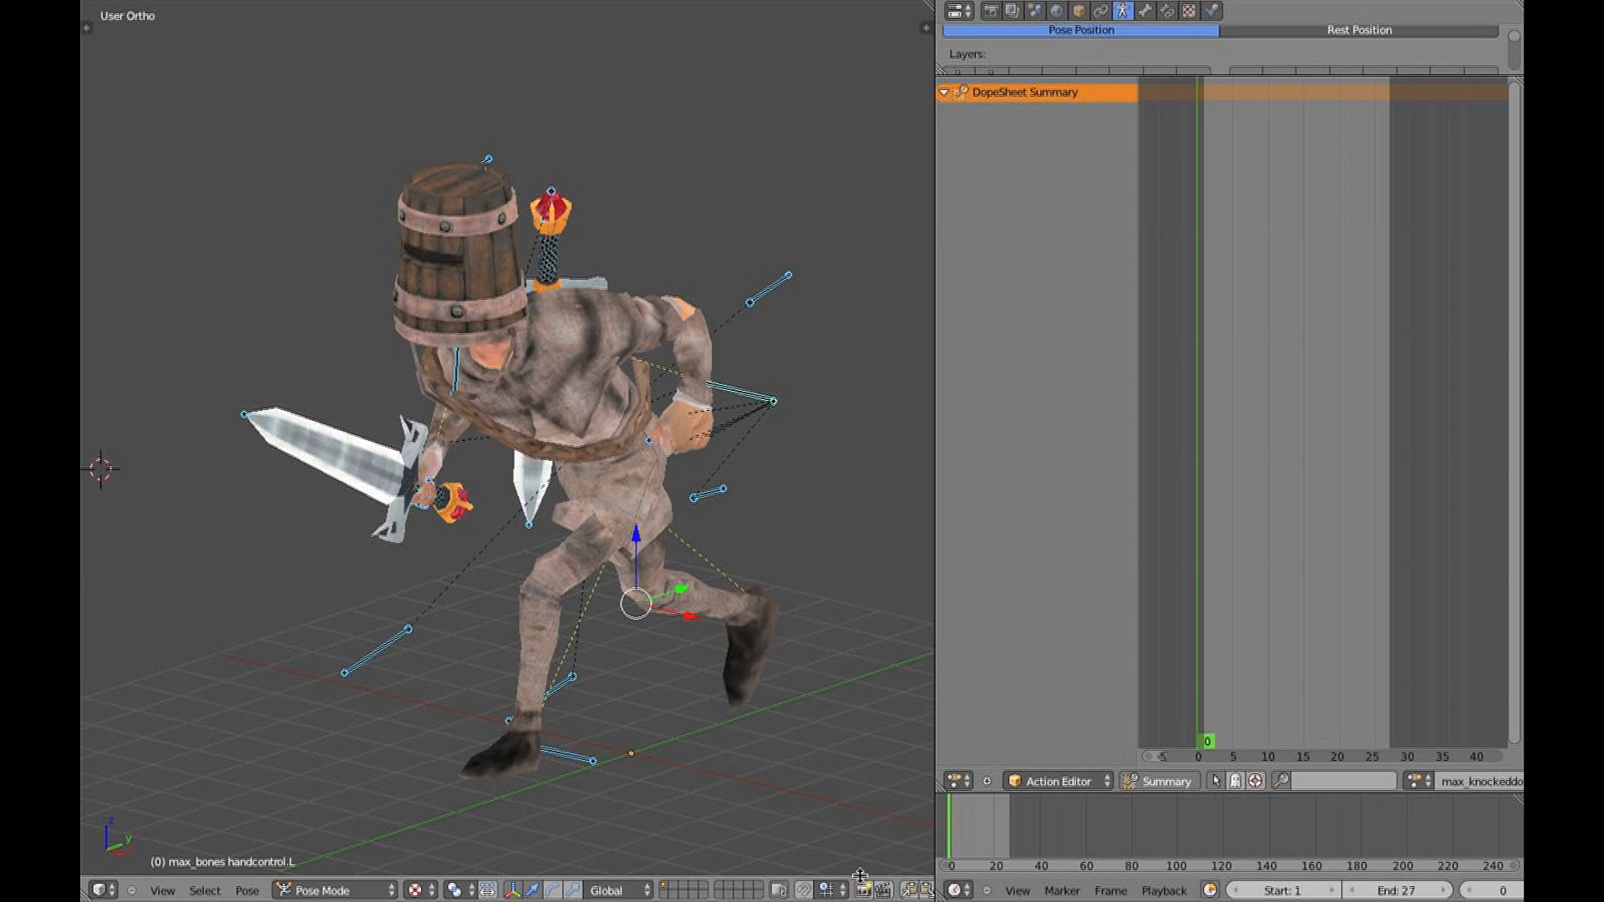
pyautogui.scroll(-5, 864, 894)
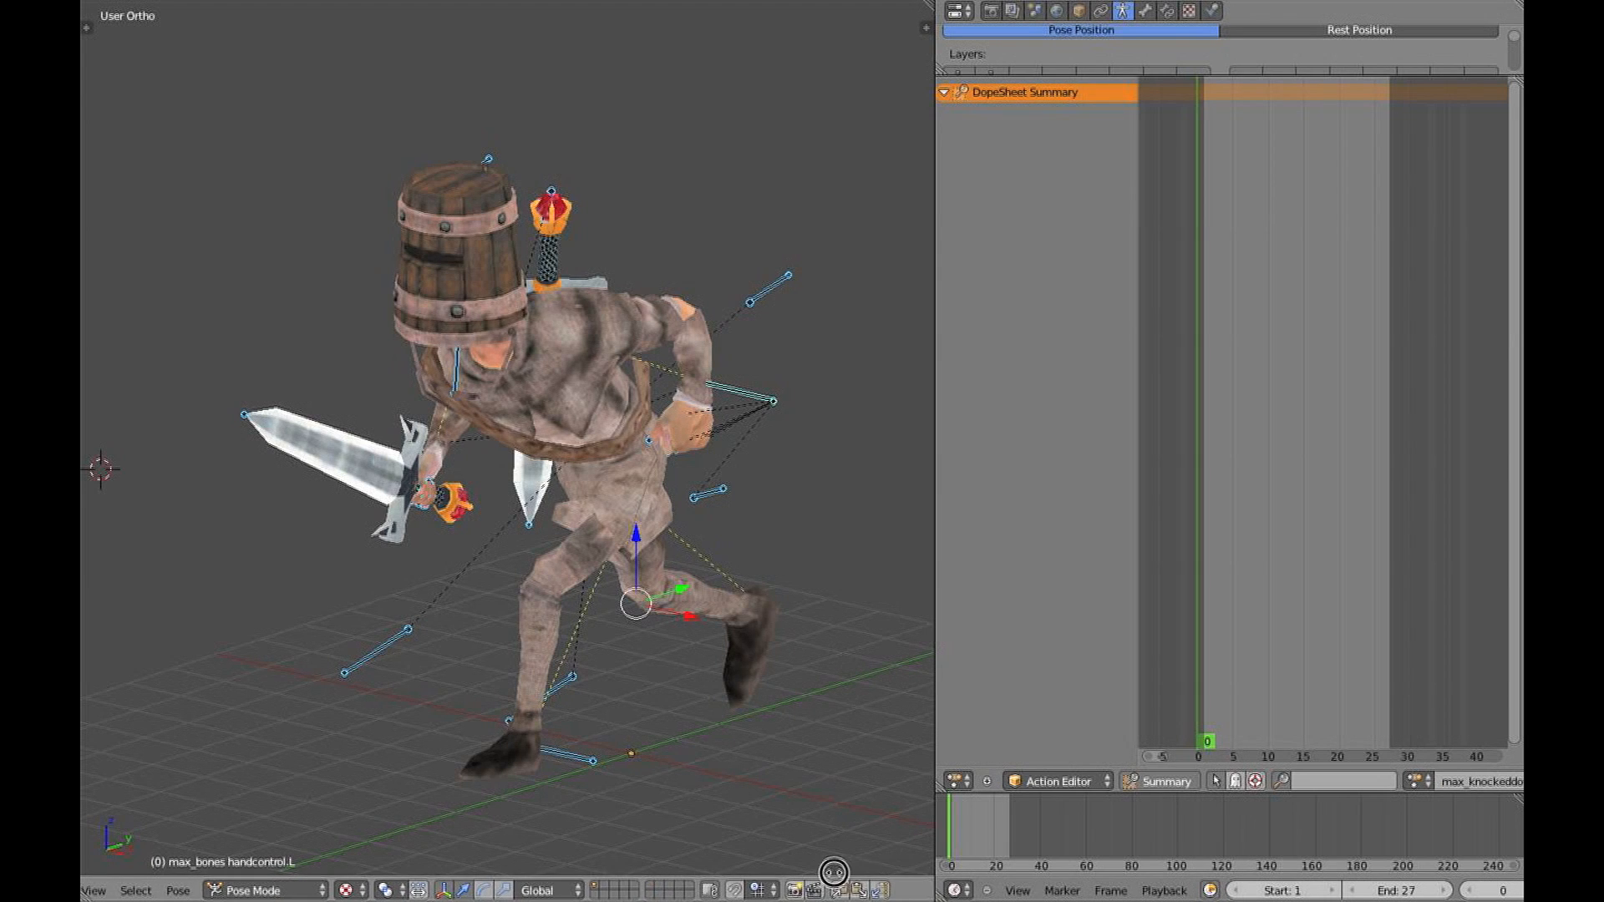
pyautogui.moveTo(846, 879); pyautogui.dragTo(846, 900)
pyautogui.keyDown('shift'); pyautogui.moveTo(761, 650); pyautogui.dragTo(762, 684, button='middle'); pyautogui.keyUp('shift')
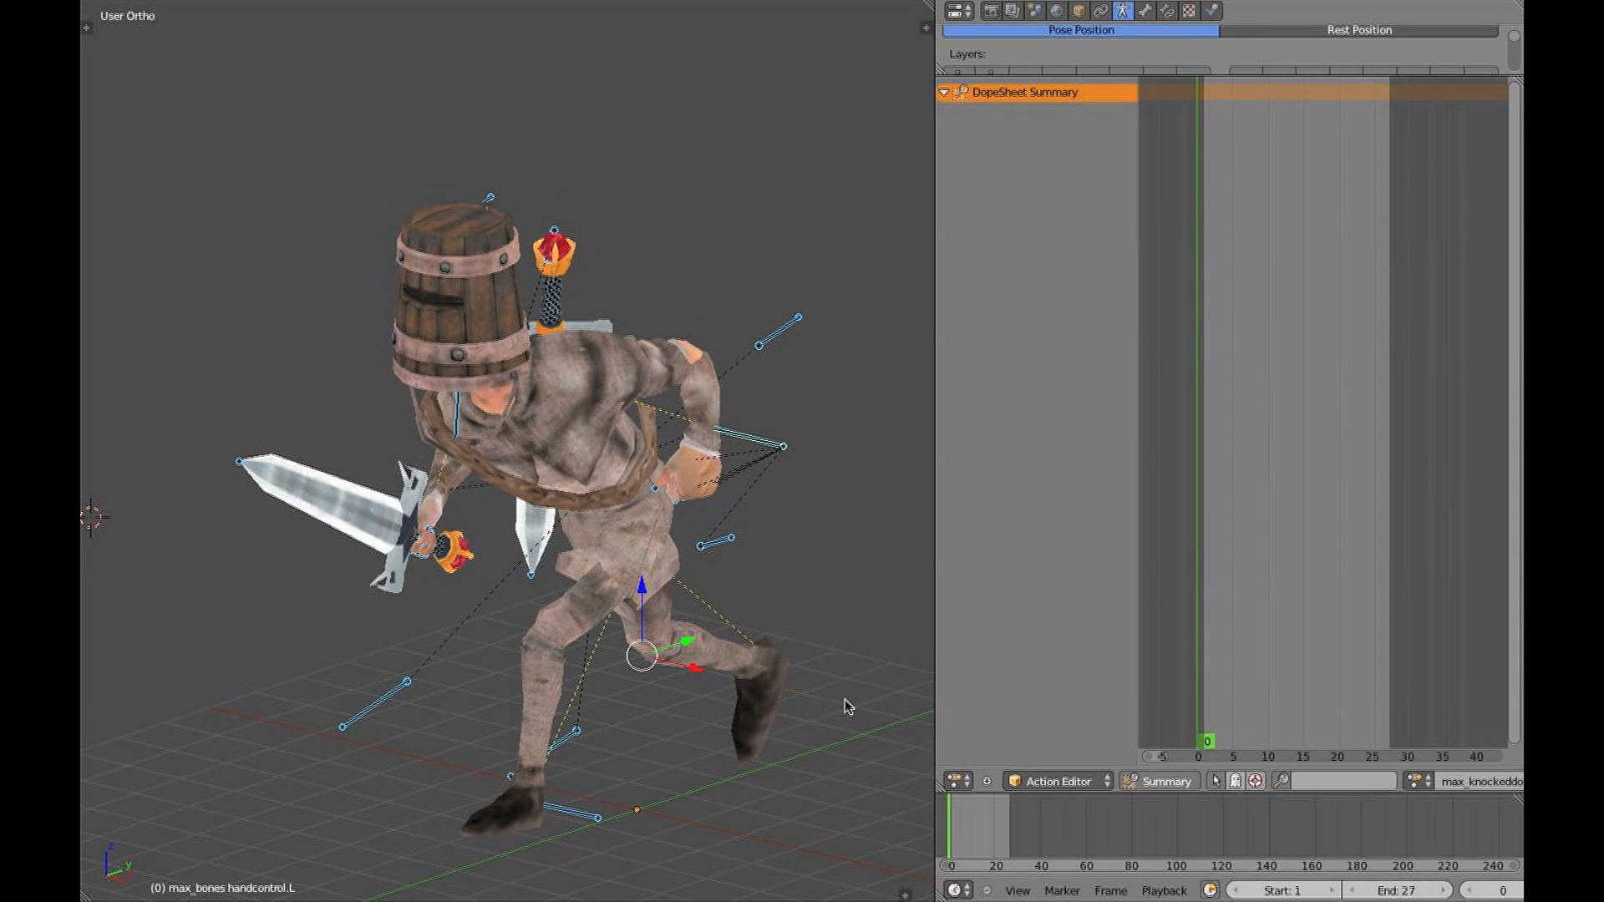
# Lower the border above the Timeline slightly and turn on automatic keyframe insertion
pyautogui.click(961, 891)
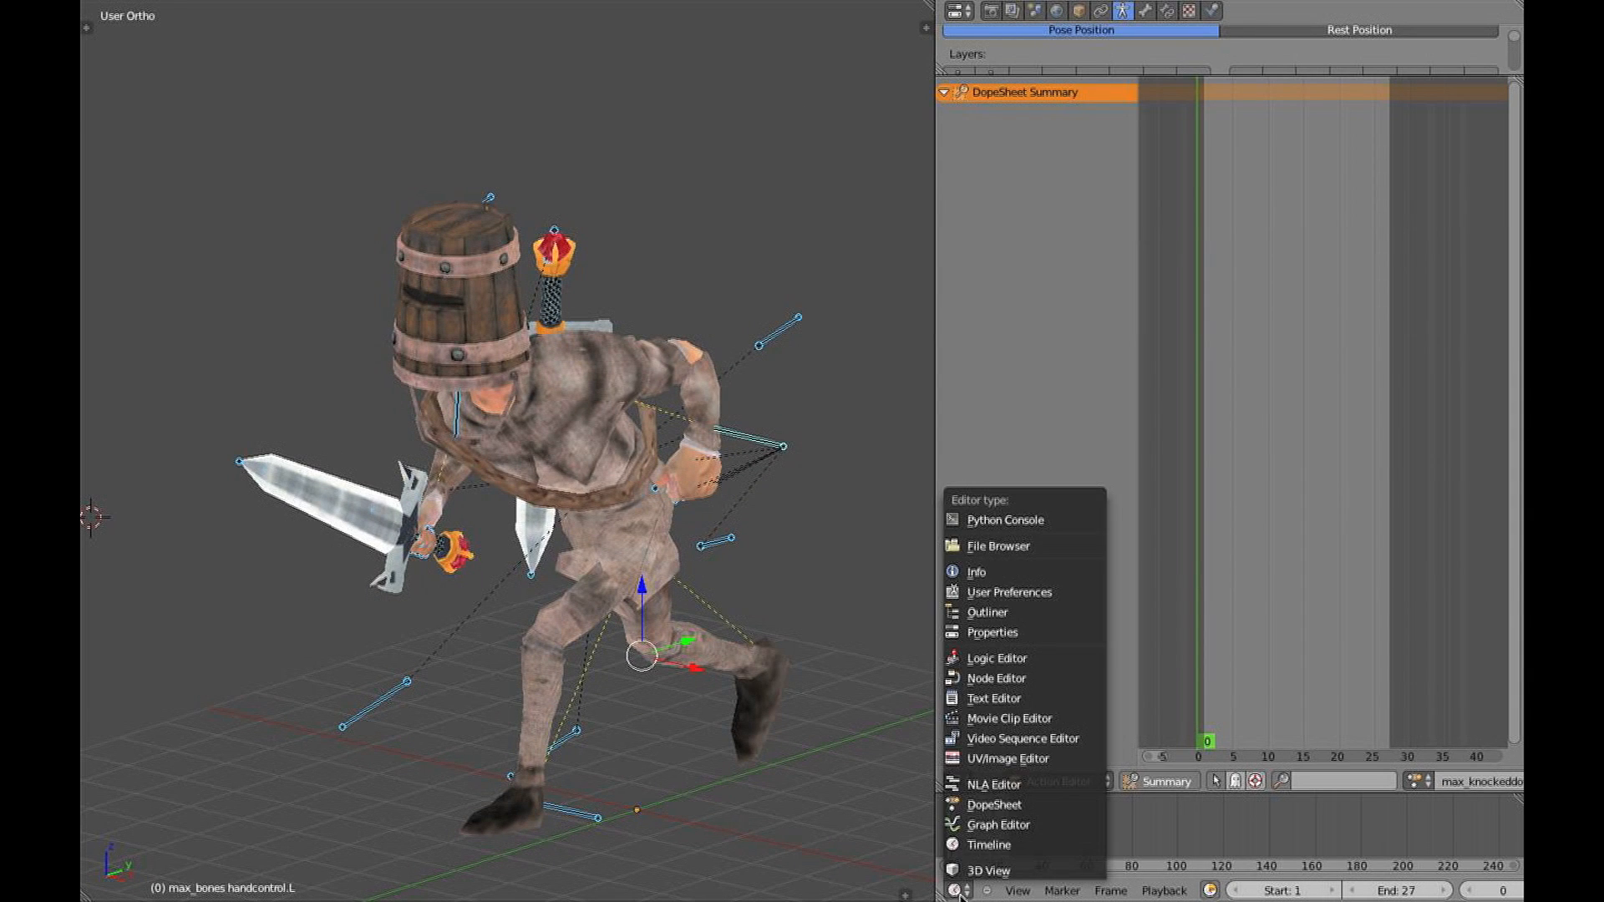
pyautogui.moveTo(1213, 792); pyautogui.dragTo(1213, 801)
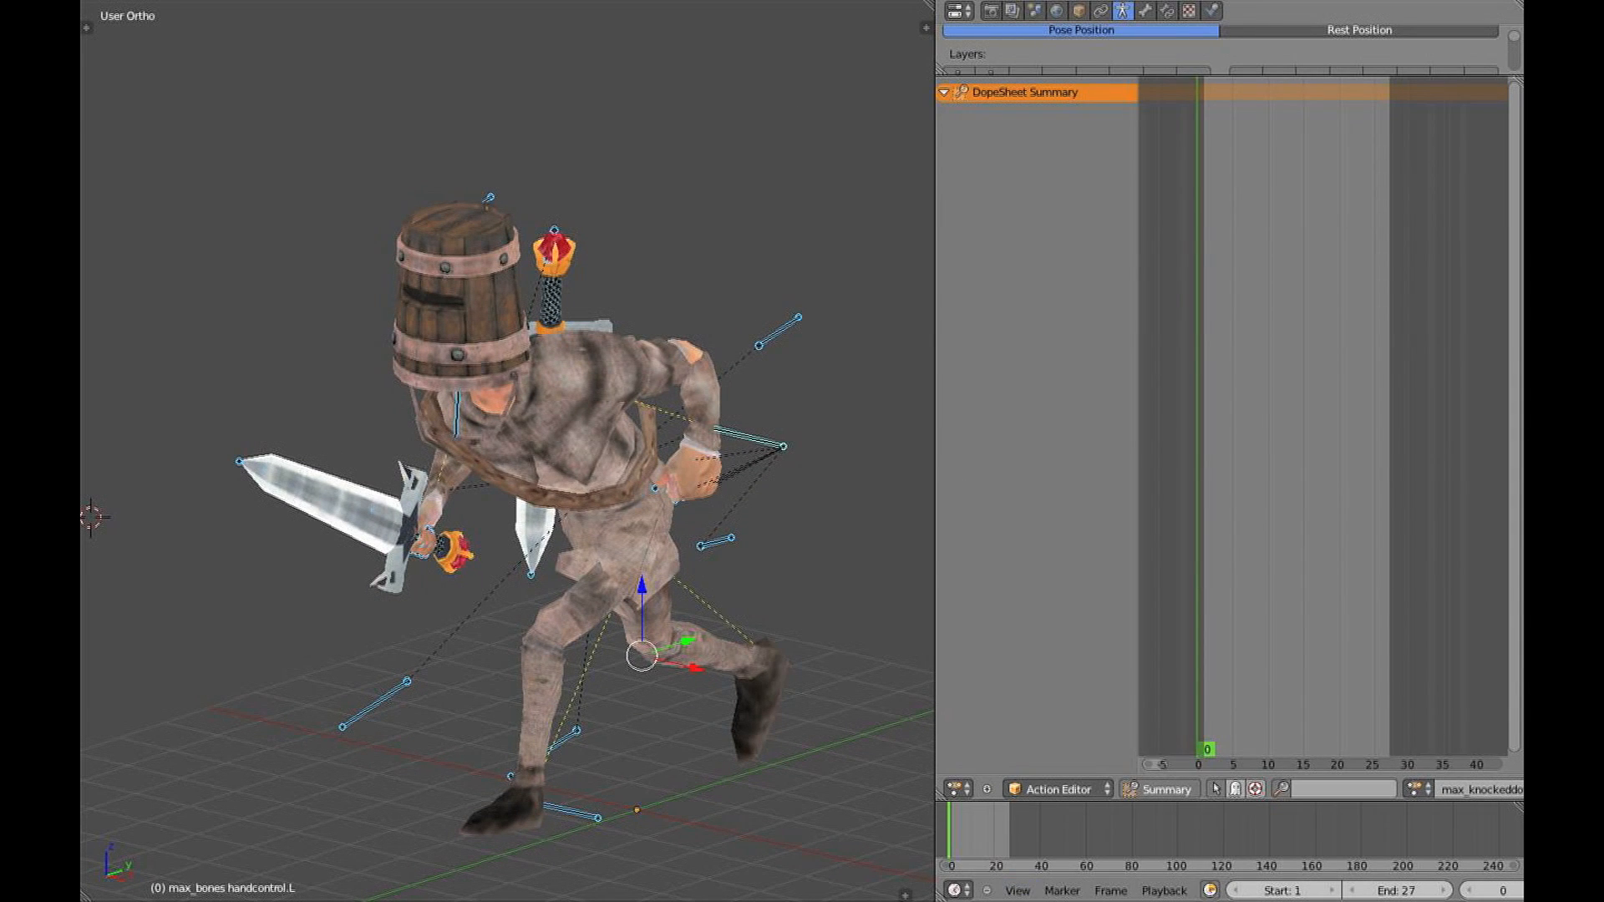
pyautogui.click(959, 891)
pyautogui.scroll(-10, 1237, 891)
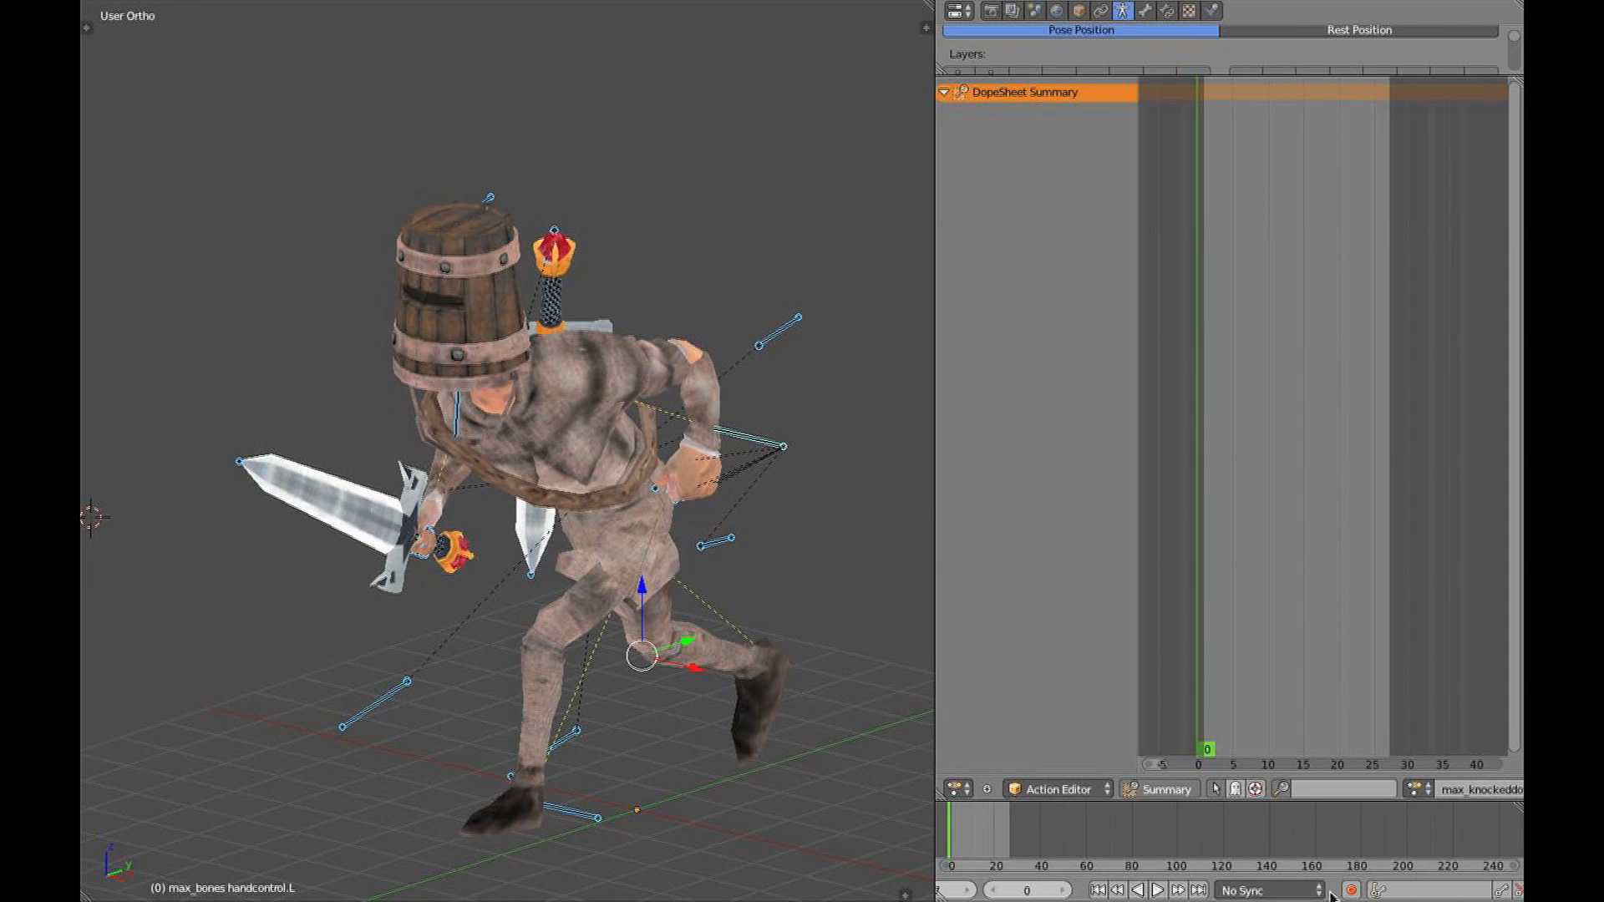
pyautogui.click(1353, 890)
pyautogui.scroll(8, 1086, 891)
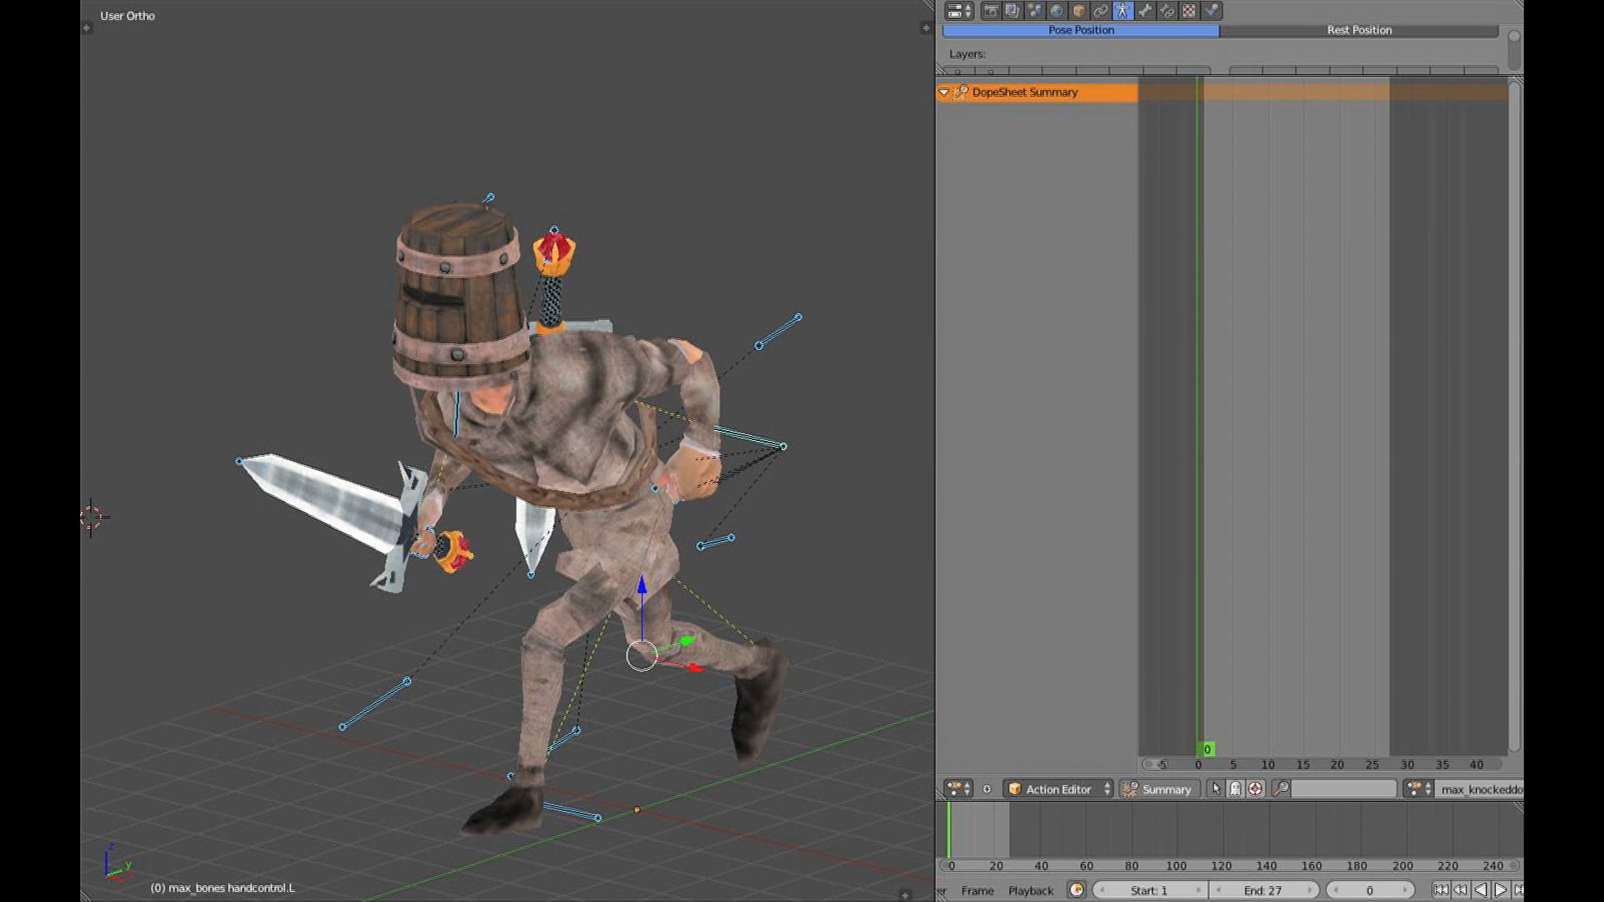
# Move the current frame to 44 in the Timeline and make it the end frame of the playback range
pyautogui.click(1267, 888)
pyautogui.scroll(-1, 1267, 888)
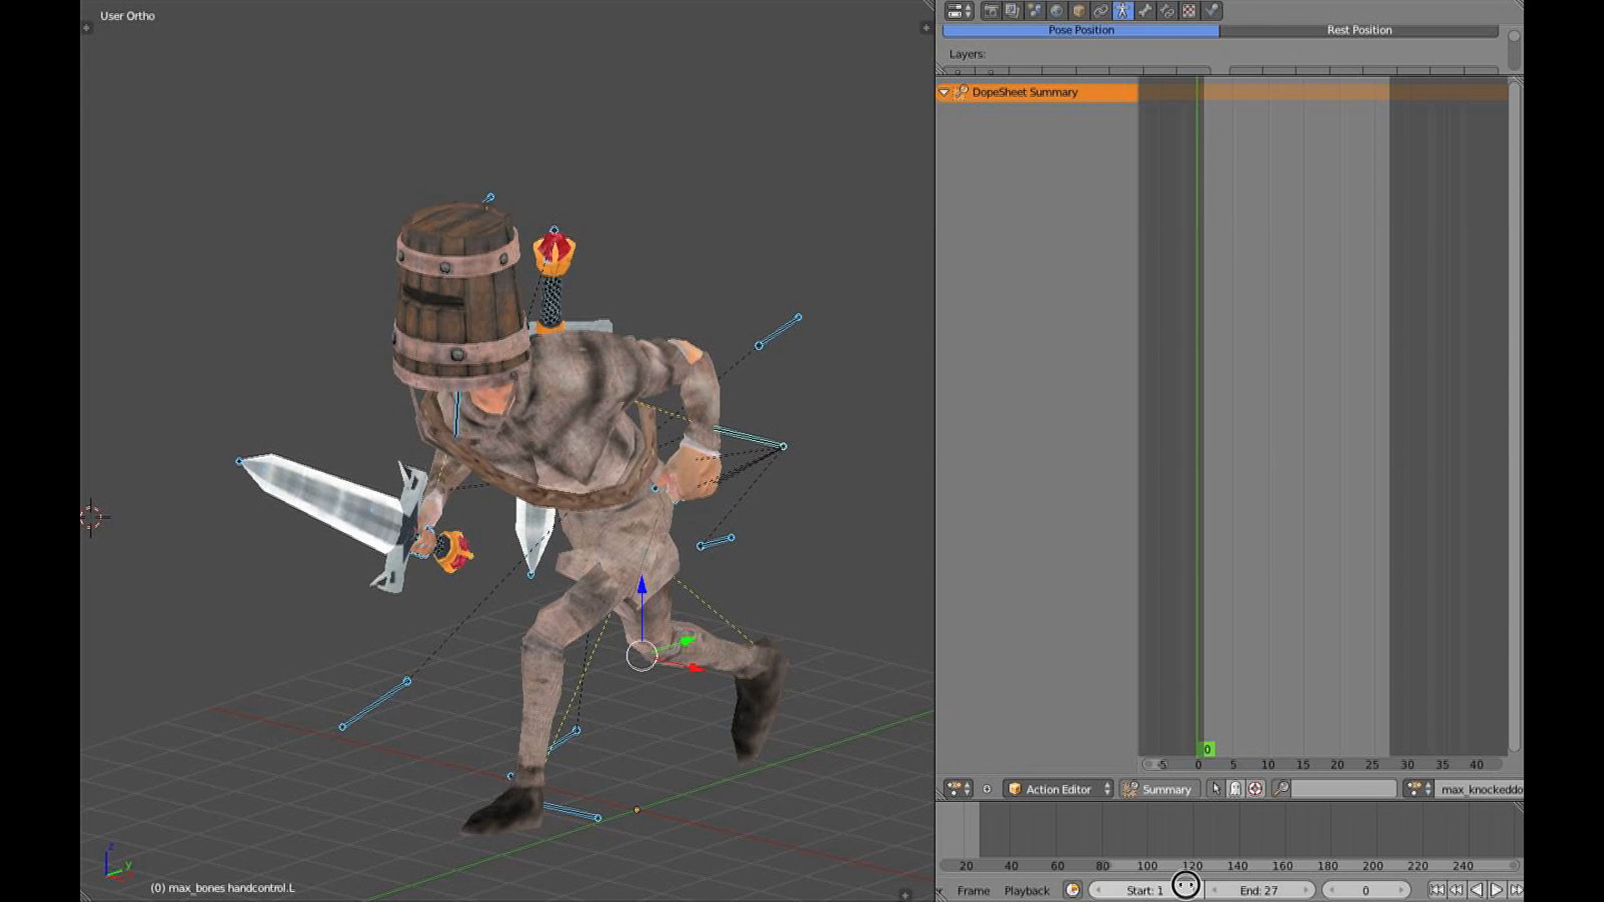
pyautogui.moveTo(1039, 841); pyautogui.dragTo(1181, 838, button='middle')
pyautogui.moveTo(1164, 838); pyautogui.dragTo(1235, 844)
pyautogui.press('e')
pyautogui.press('e')
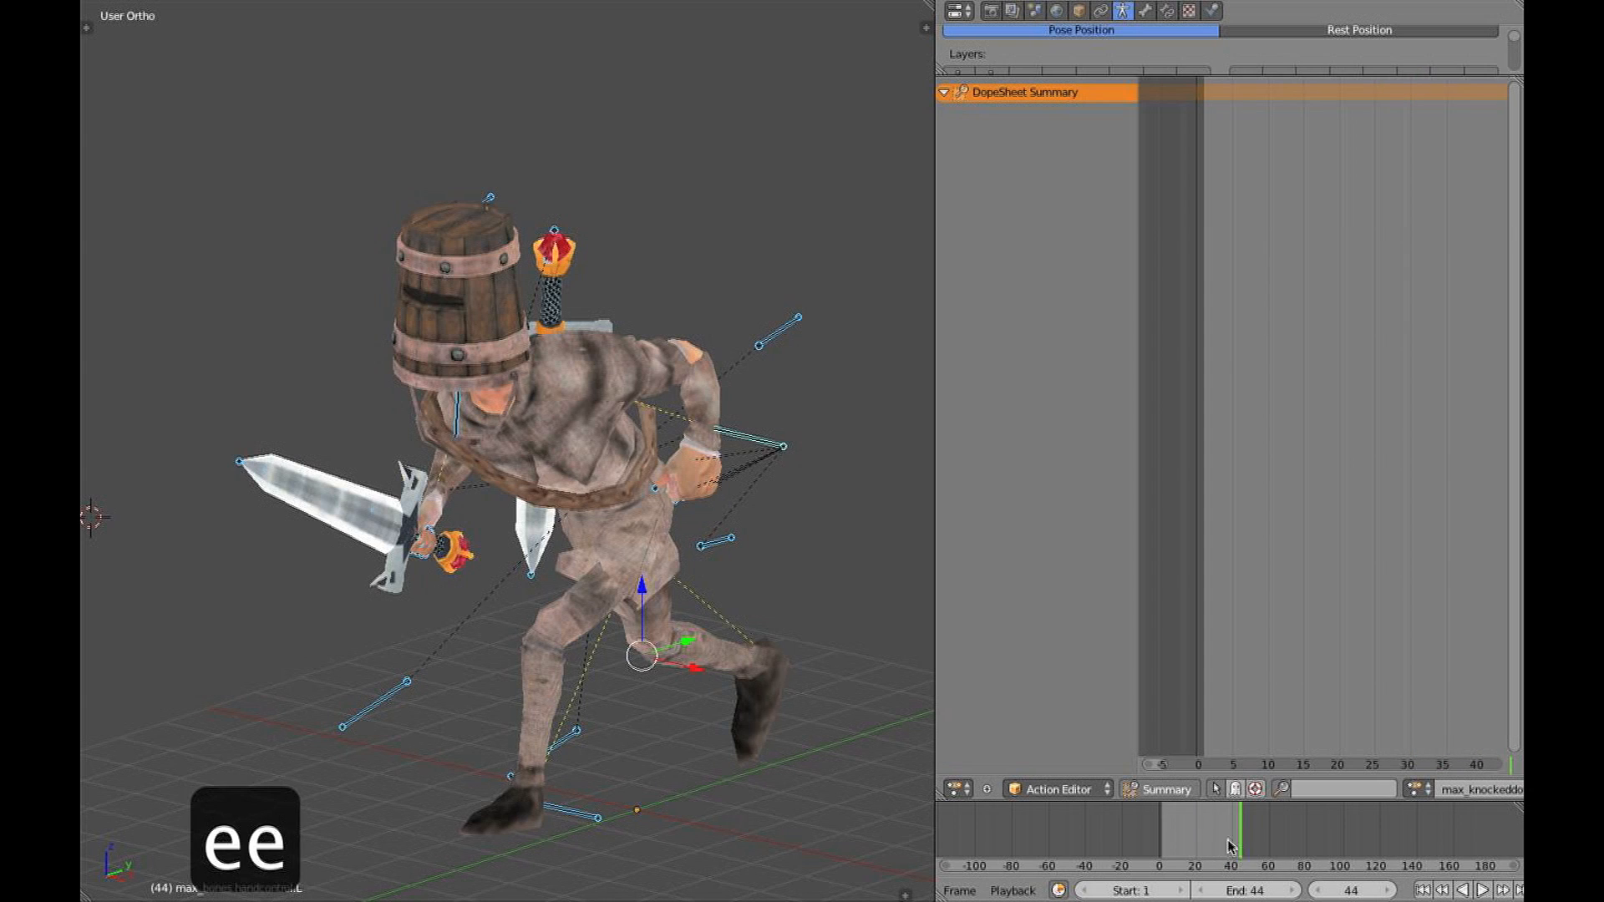
# Set the playback range's end frame to 7 in the Action Editor and move the current frame to 17
pyautogui.click(1362, 635)
pyautogui.press('e')
pyautogui.press('e')
pyautogui.moveTo(1362, 635); pyautogui.dragTo(1319, 648)
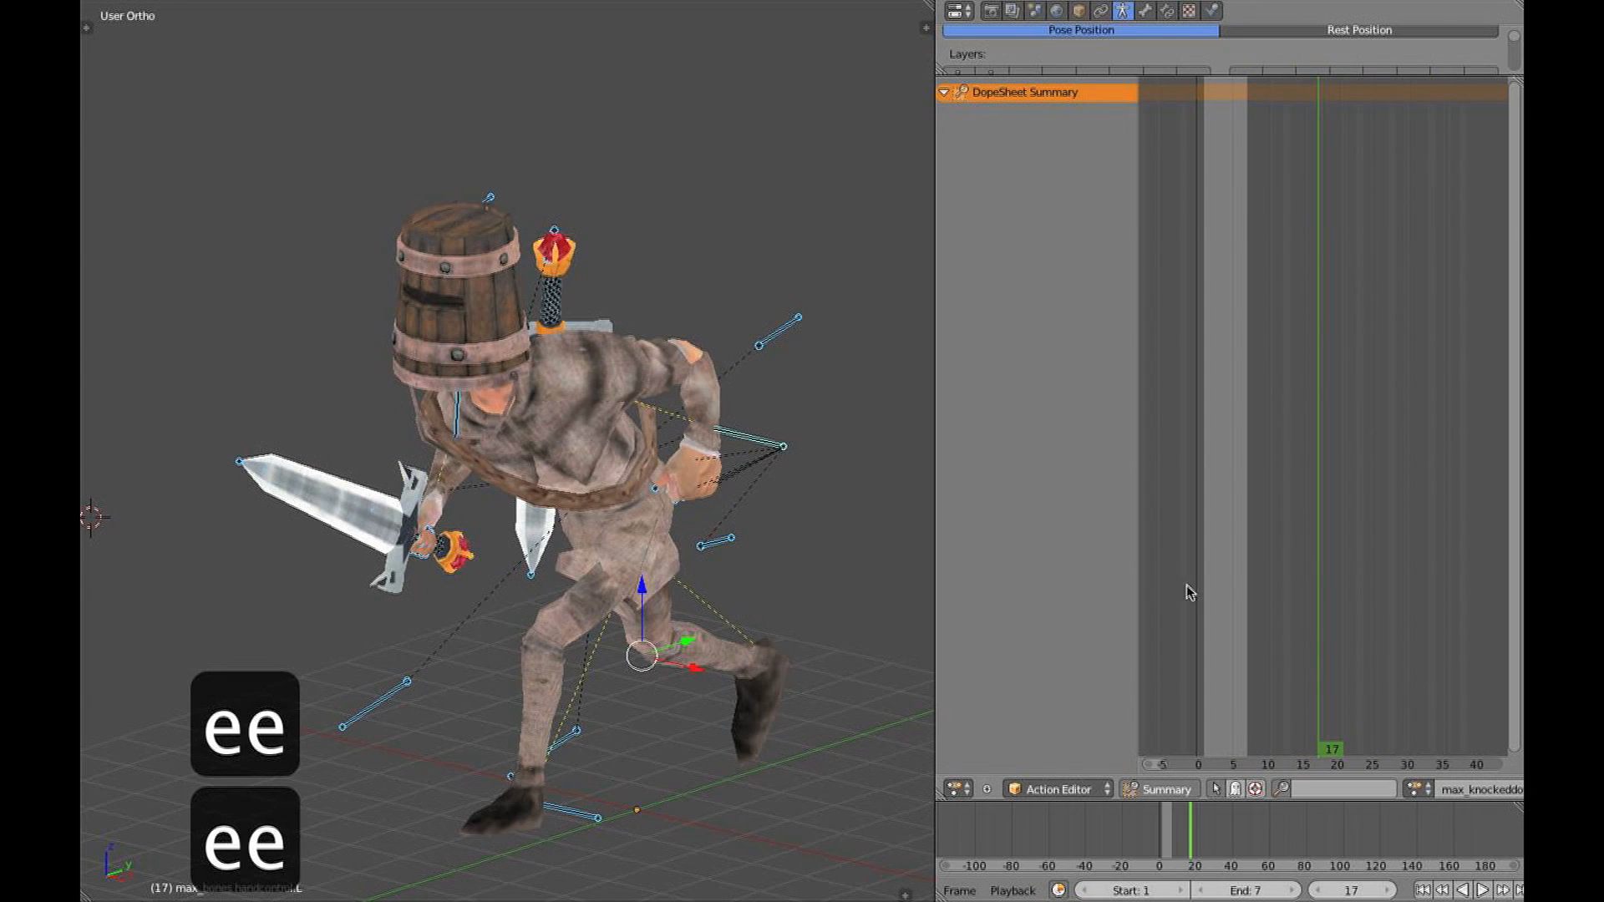
# Set the keyframe area to the DopeSheet in Action Editor mode and move the current frame to 4
pyautogui.click(960, 791)
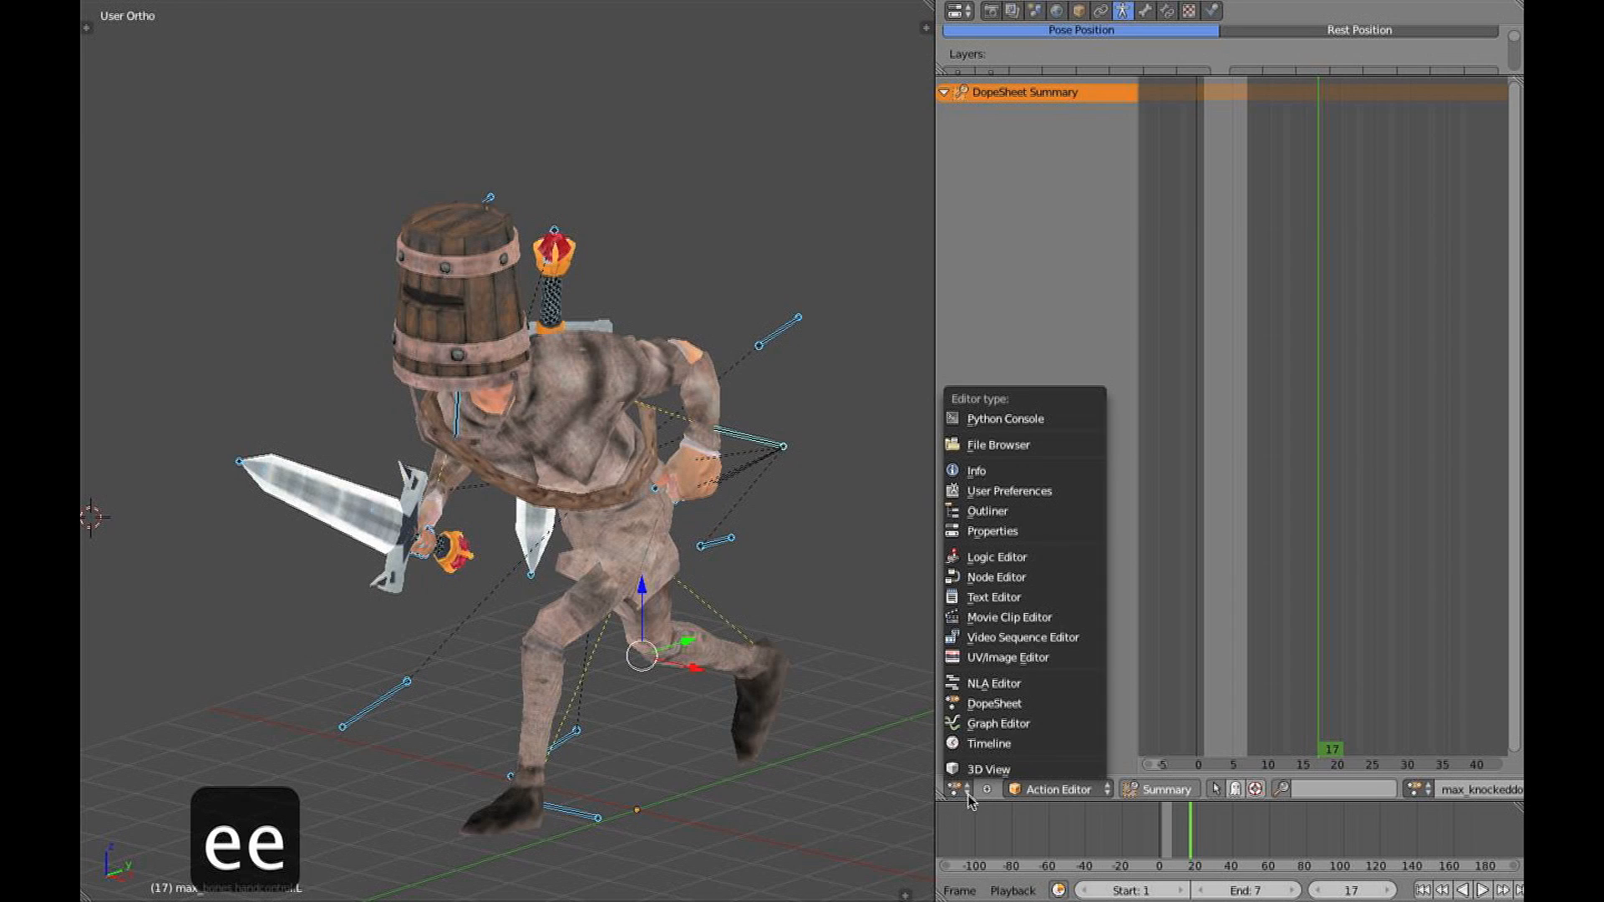
pyautogui.click(1002, 713)
pyautogui.click(1059, 790)
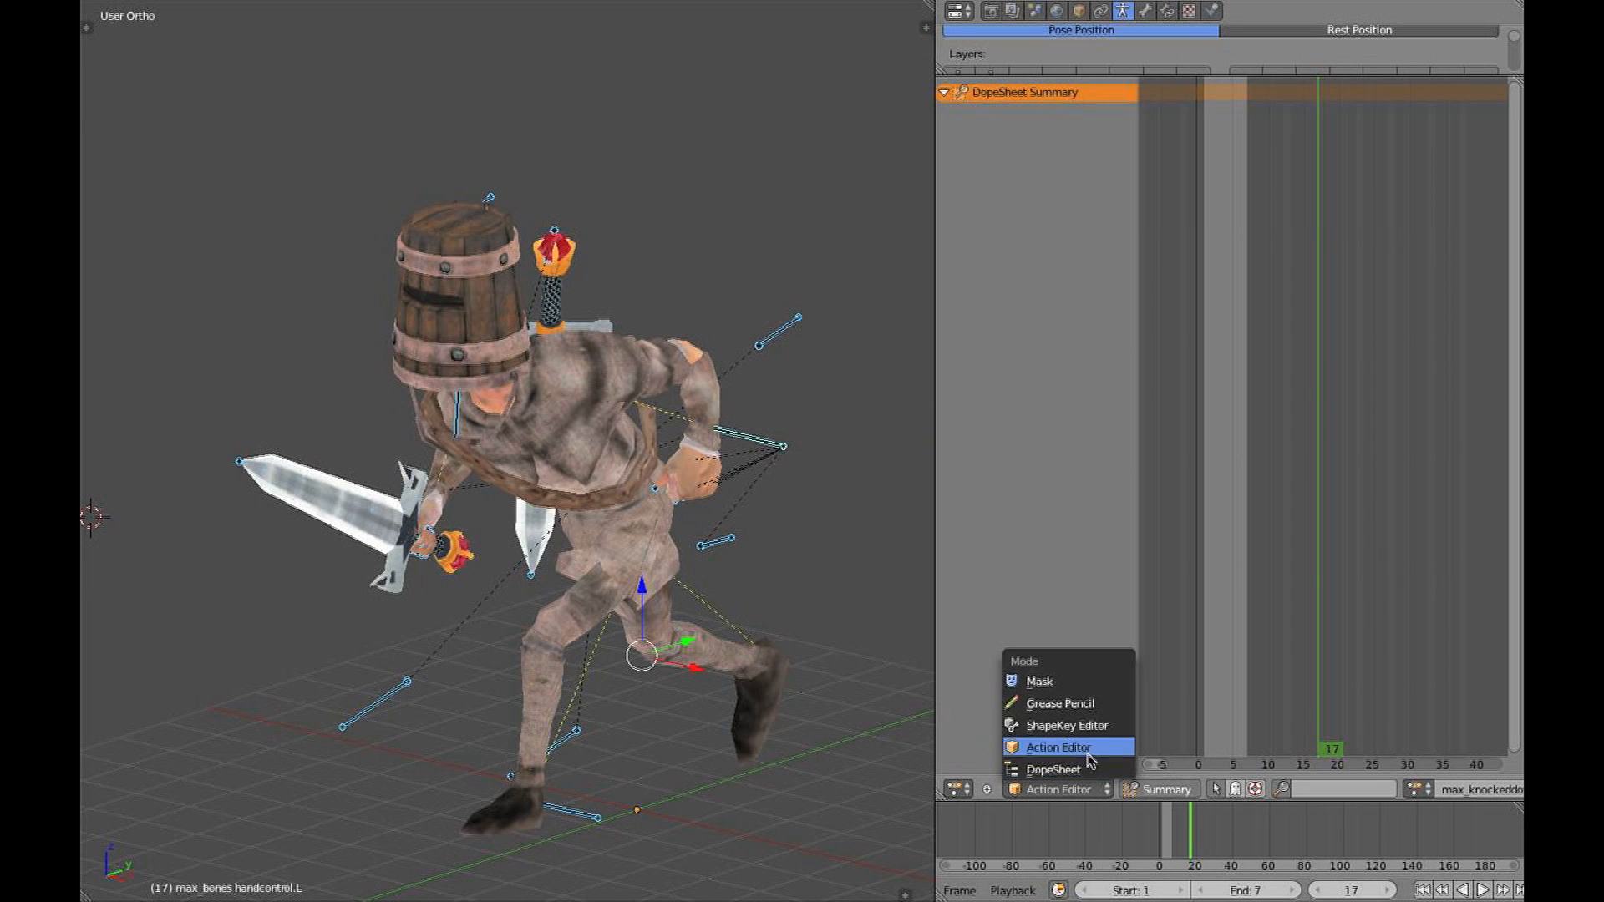
pyautogui.click(1093, 744)
pyautogui.moveTo(1263, 575); pyautogui.dragTo(1227, 581)
pyautogui.moveTo(1278, 423); pyautogui.dragTo(1279, 457, button='middle')
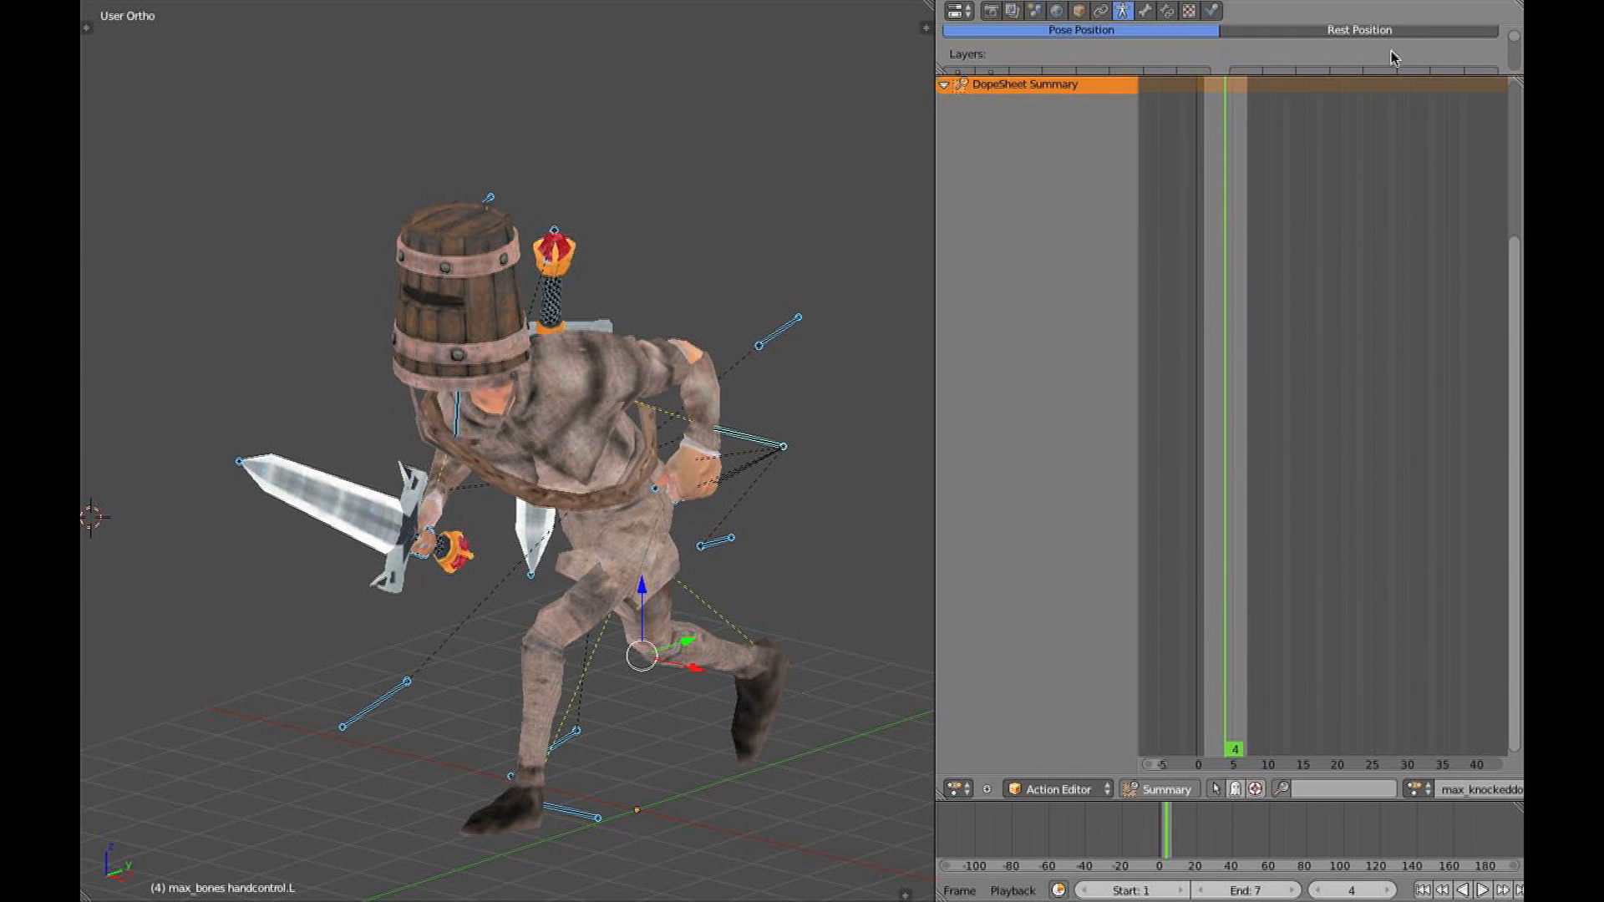
# Enlarge the Properties area down over the Action Editor to expose the armature's skeleton and display settings
pyautogui.moveTo(1313, 89); pyautogui.dragTo(1313, 281)
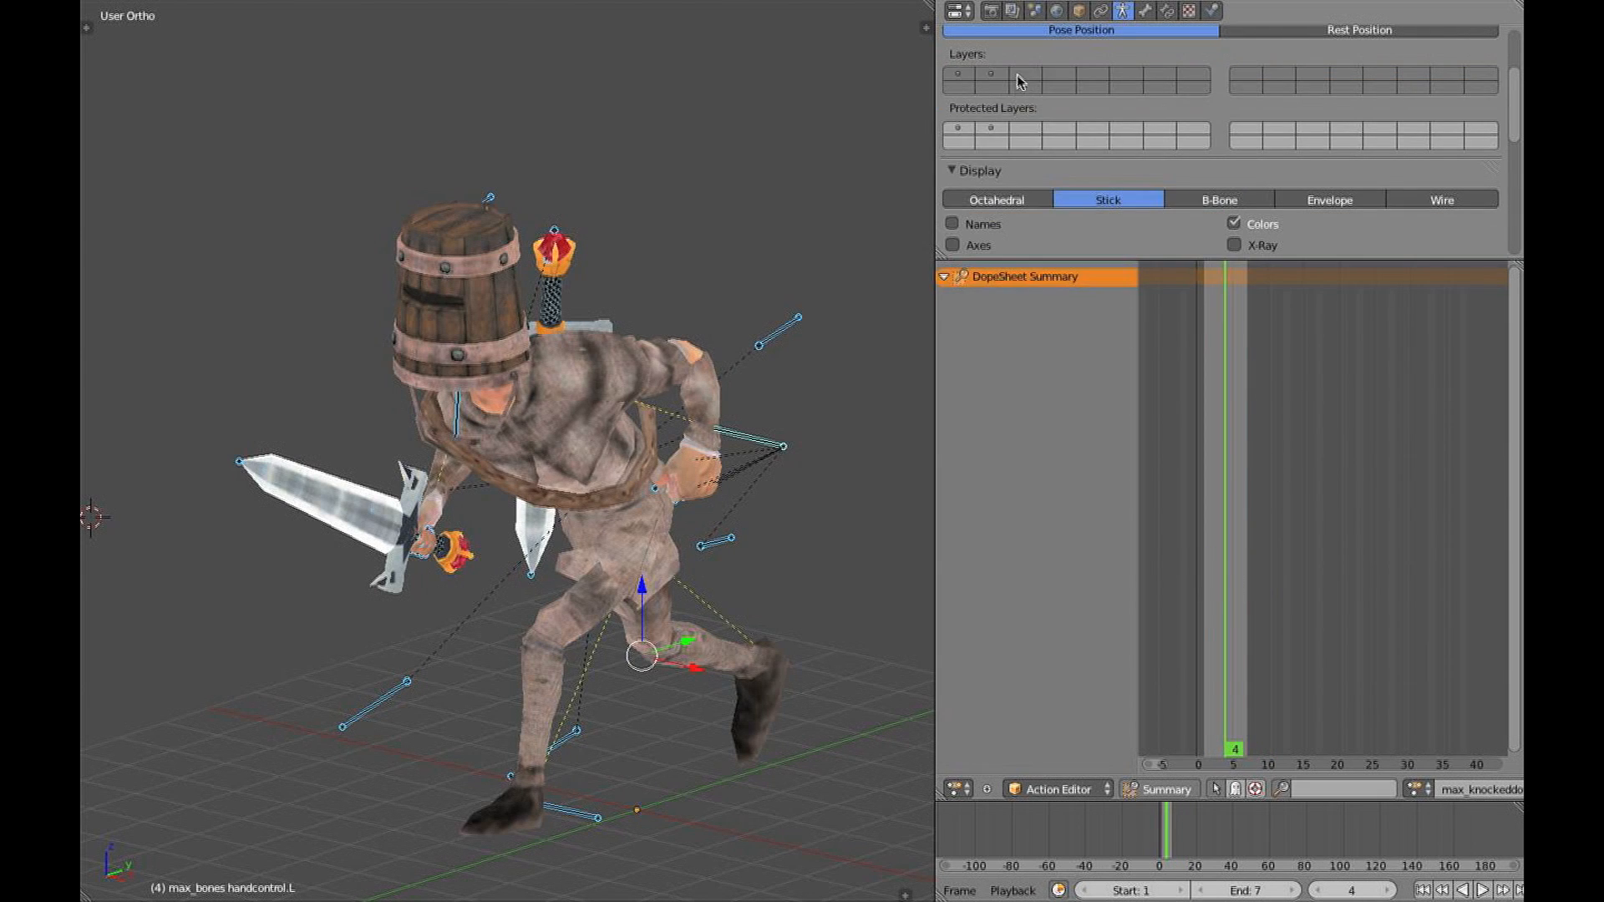
pyautogui.click(956, 11)
pyautogui.click(969, 270)
pyautogui.moveTo(1164, 260); pyautogui.dragTo(1186, 480)
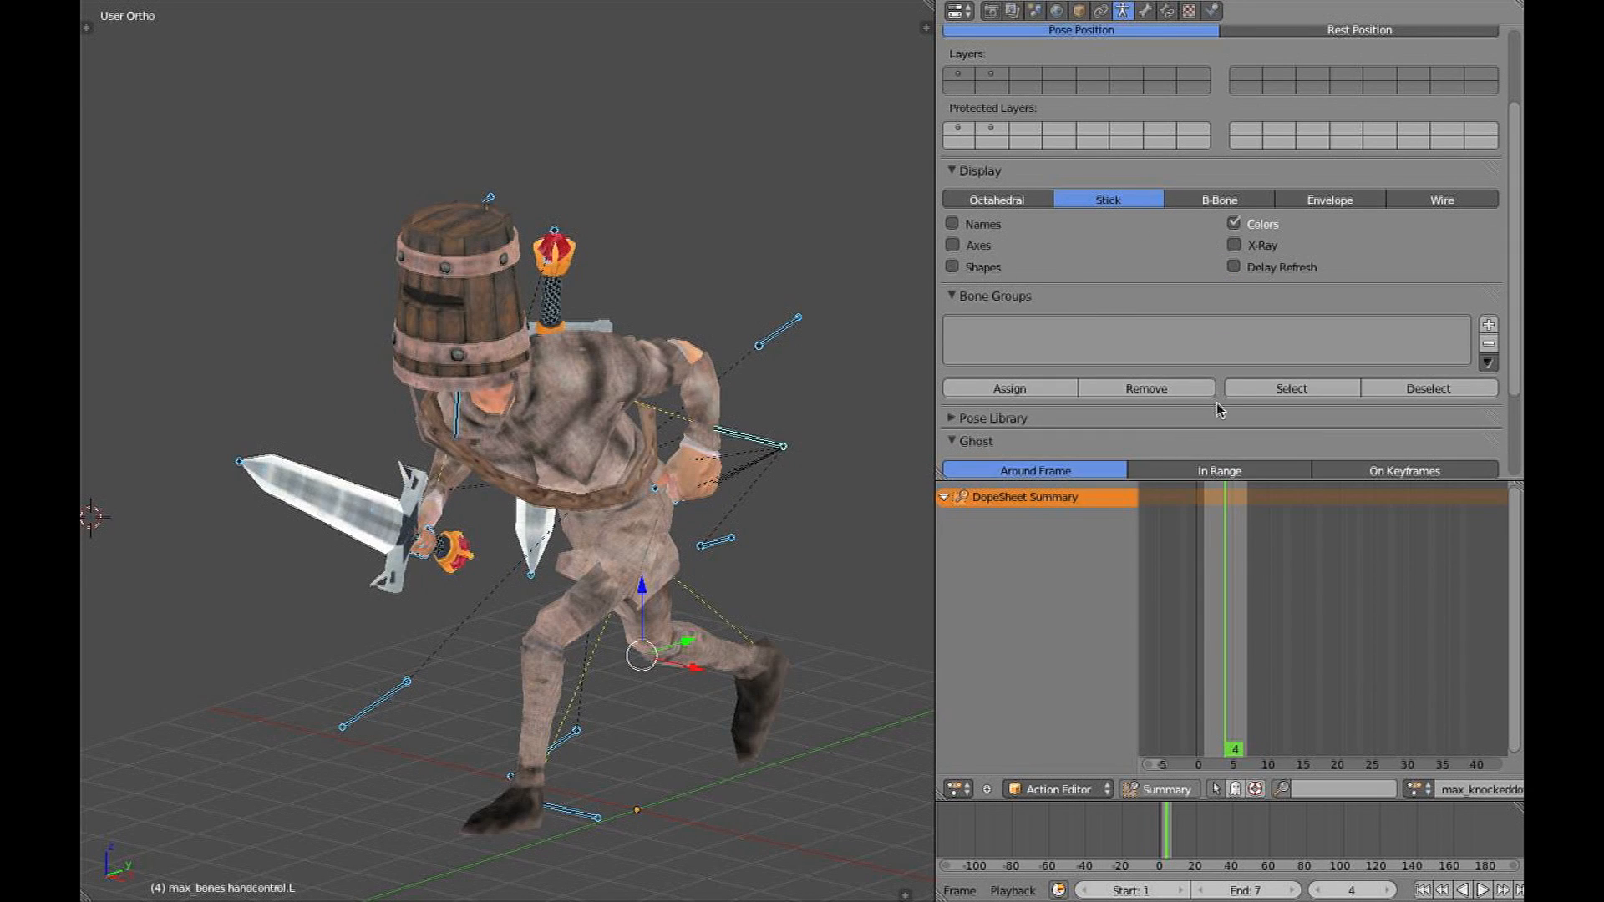
pyautogui.scroll(-4, 1218, 408)
pyautogui.scroll(7, 1312, 172)
# Toggle the armature's X-Ray display on and off, and show only its first two bone layers
pyautogui.click(1234, 353)
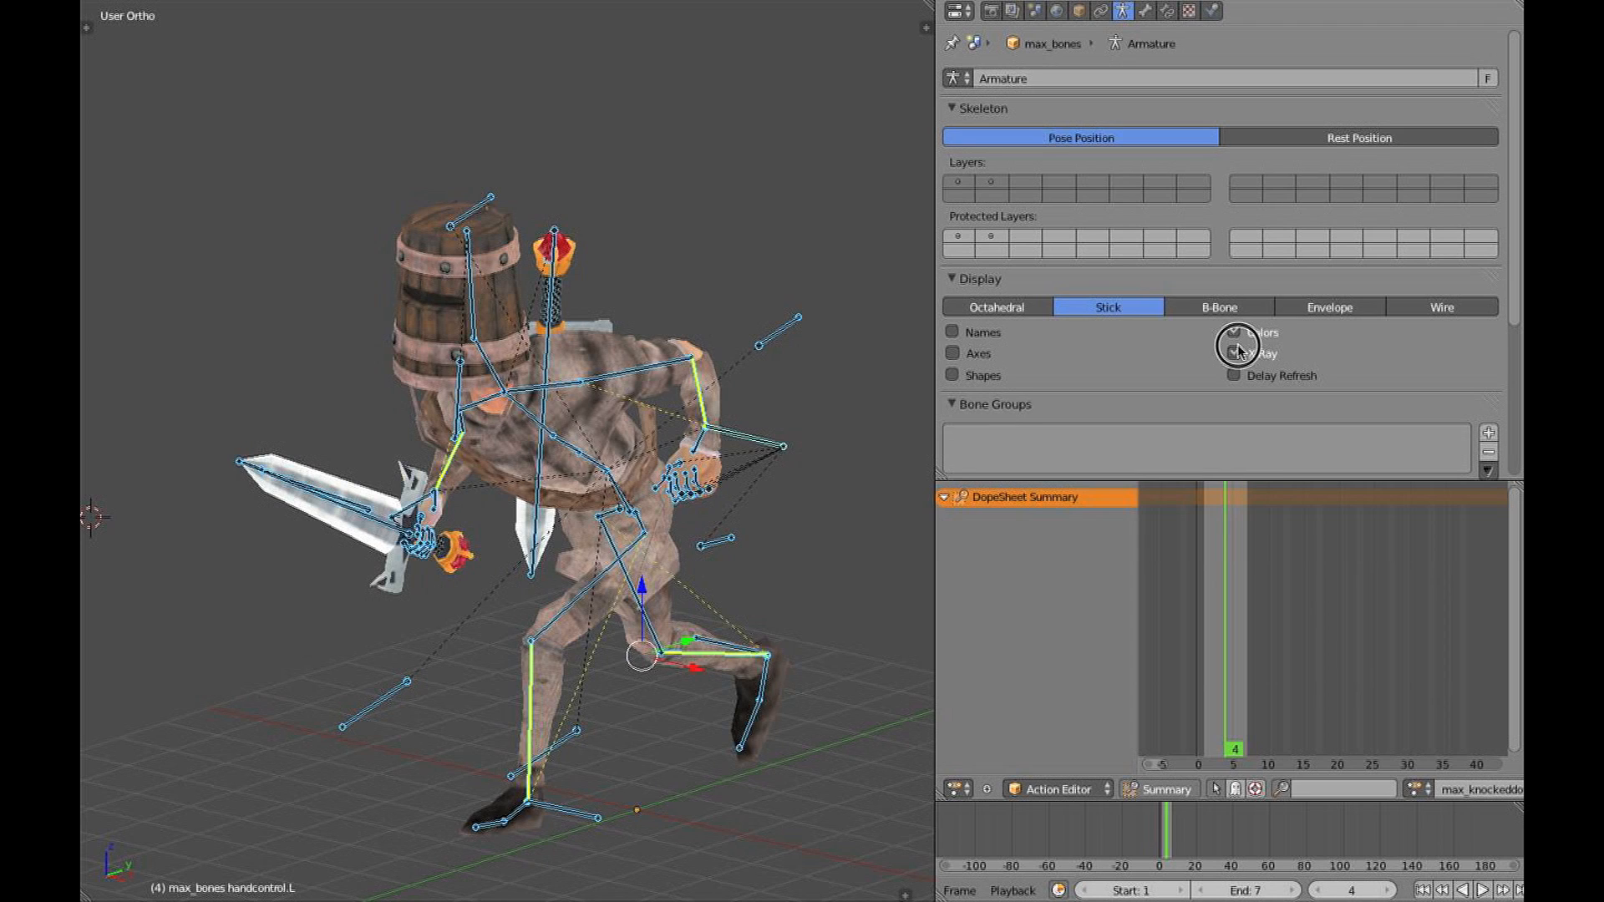
pyautogui.click(1235, 353)
pyautogui.click(951, 186)
pyautogui.click(980, 184)
pyautogui.moveTo(756, 311)
pyautogui.mouseDown(button='middle')
pyautogui.moveTo(752, 279)
pyautogui.moveTo(738, 284)
pyautogui.moveTo(752, 303)
pyautogui.mouseUp(button='middle')
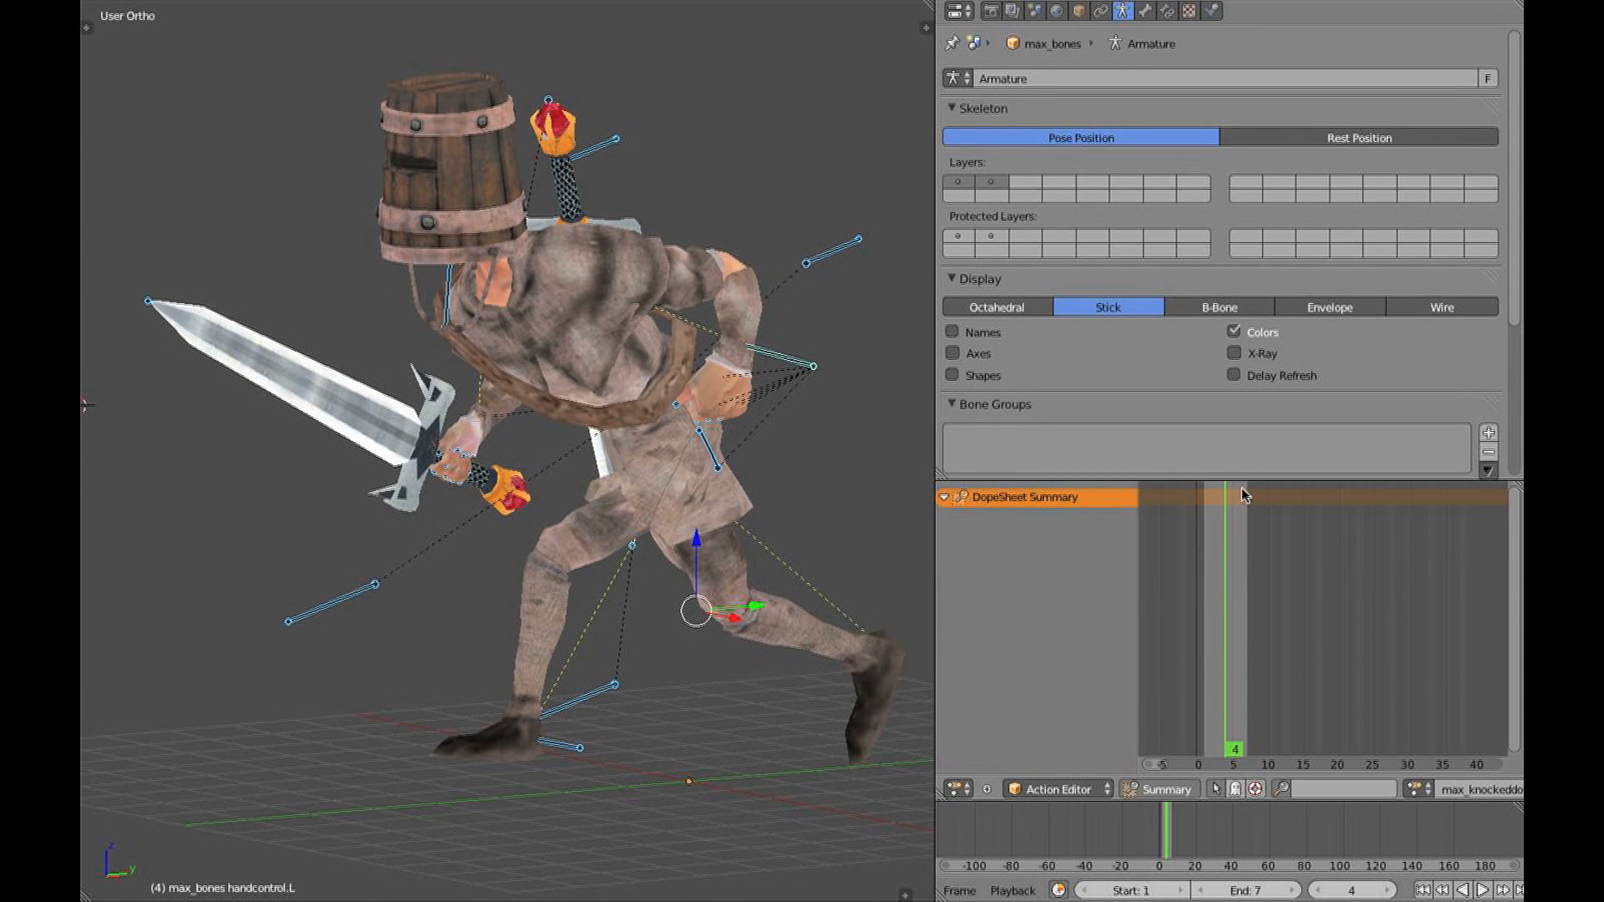
# Resize the stacked areas to give the Action Editor and Timeline more room, and set the current frame to 0
pyautogui.moveTo(1235, 480); pyautogui.dragTo(1267, 46)
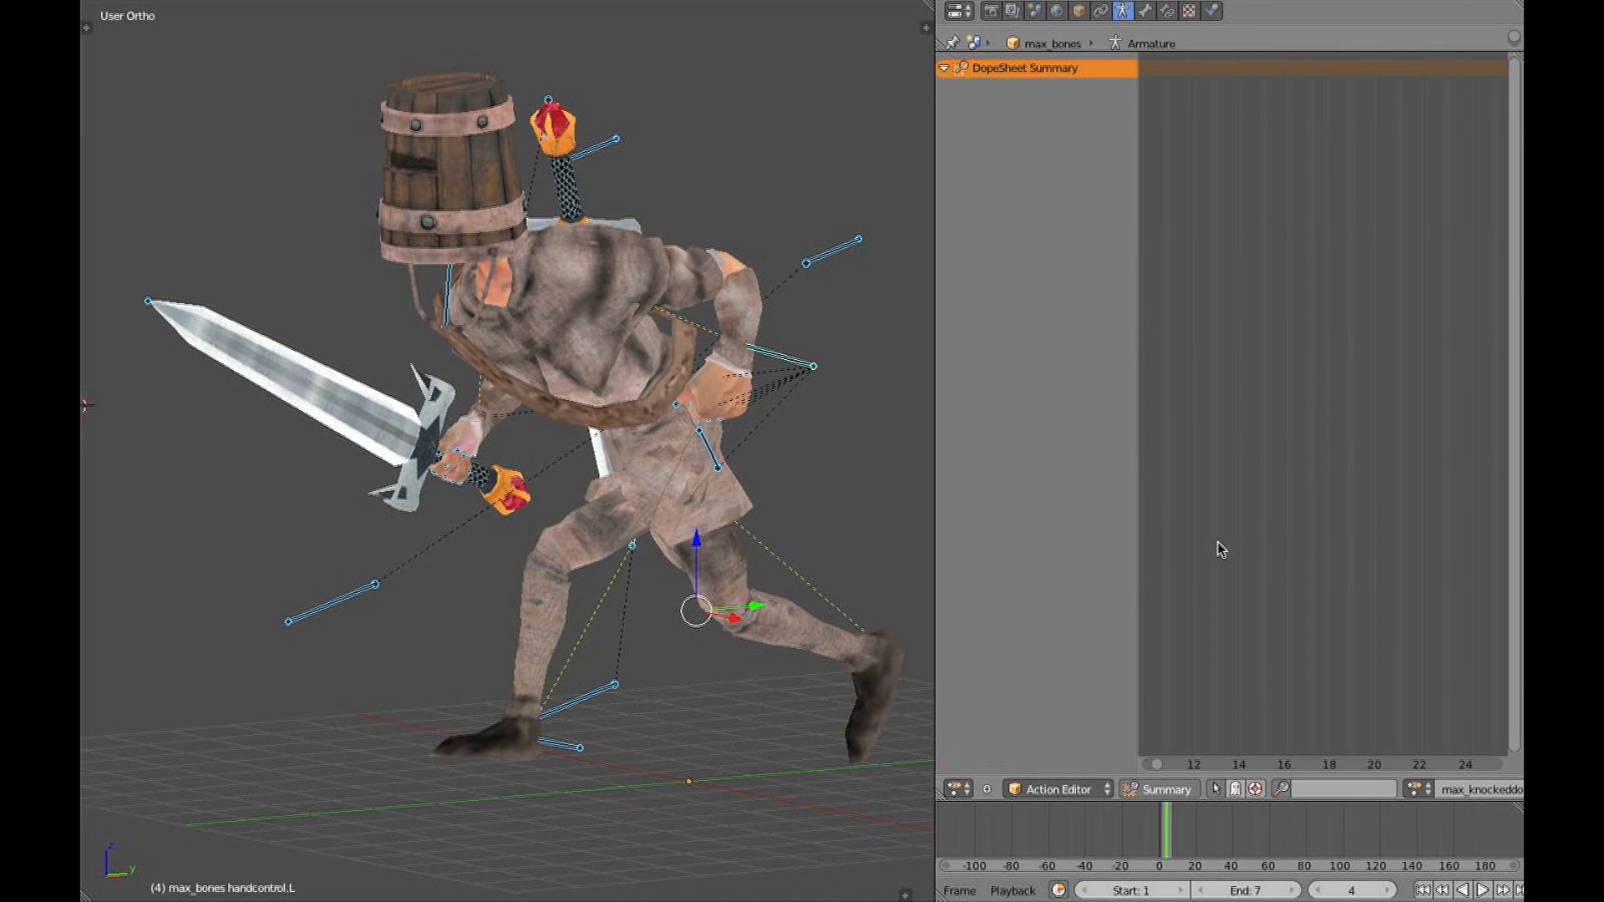
pyautogui.press('Home')
pyautogui.moveTo(1270, 800); pyautogui.dragTo(1304, 697)
pyautogui.scroll(-4, 1275, 698)
pyautogui.click(1142, 601)
# Clear the rotation and location of all selected bones in right view to put the rig in its rest pose
pyautogui.moveTo(700, 489); pyautogui.dragTo(501, 411, button='middle')
pyautogui.press('KP_3')
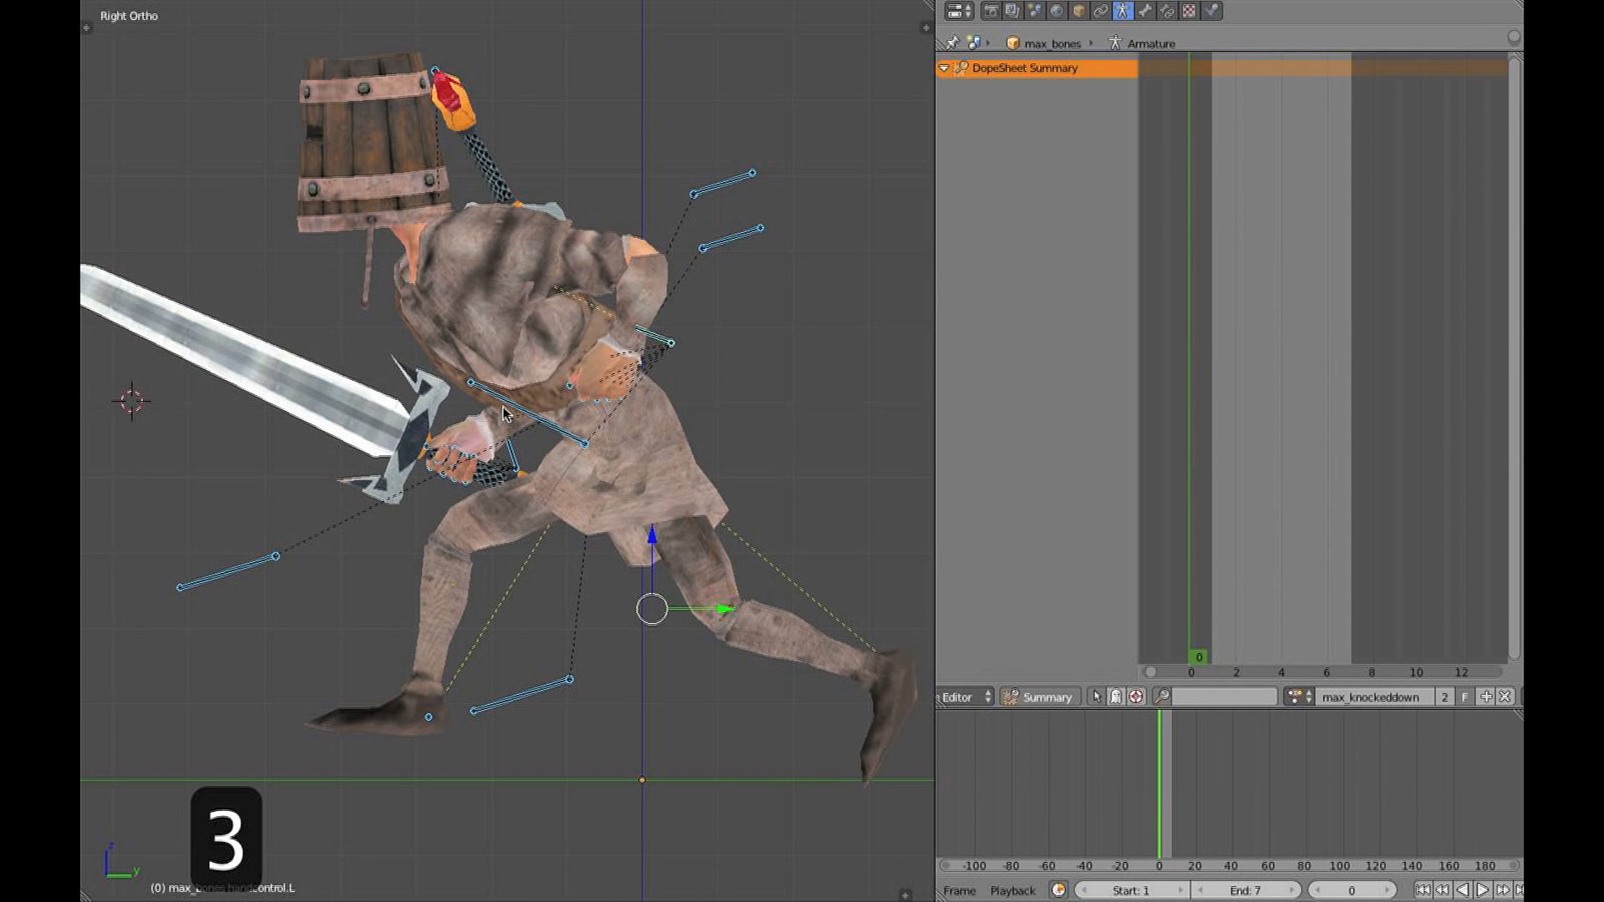
pyautogui.rightClick(549, 426)
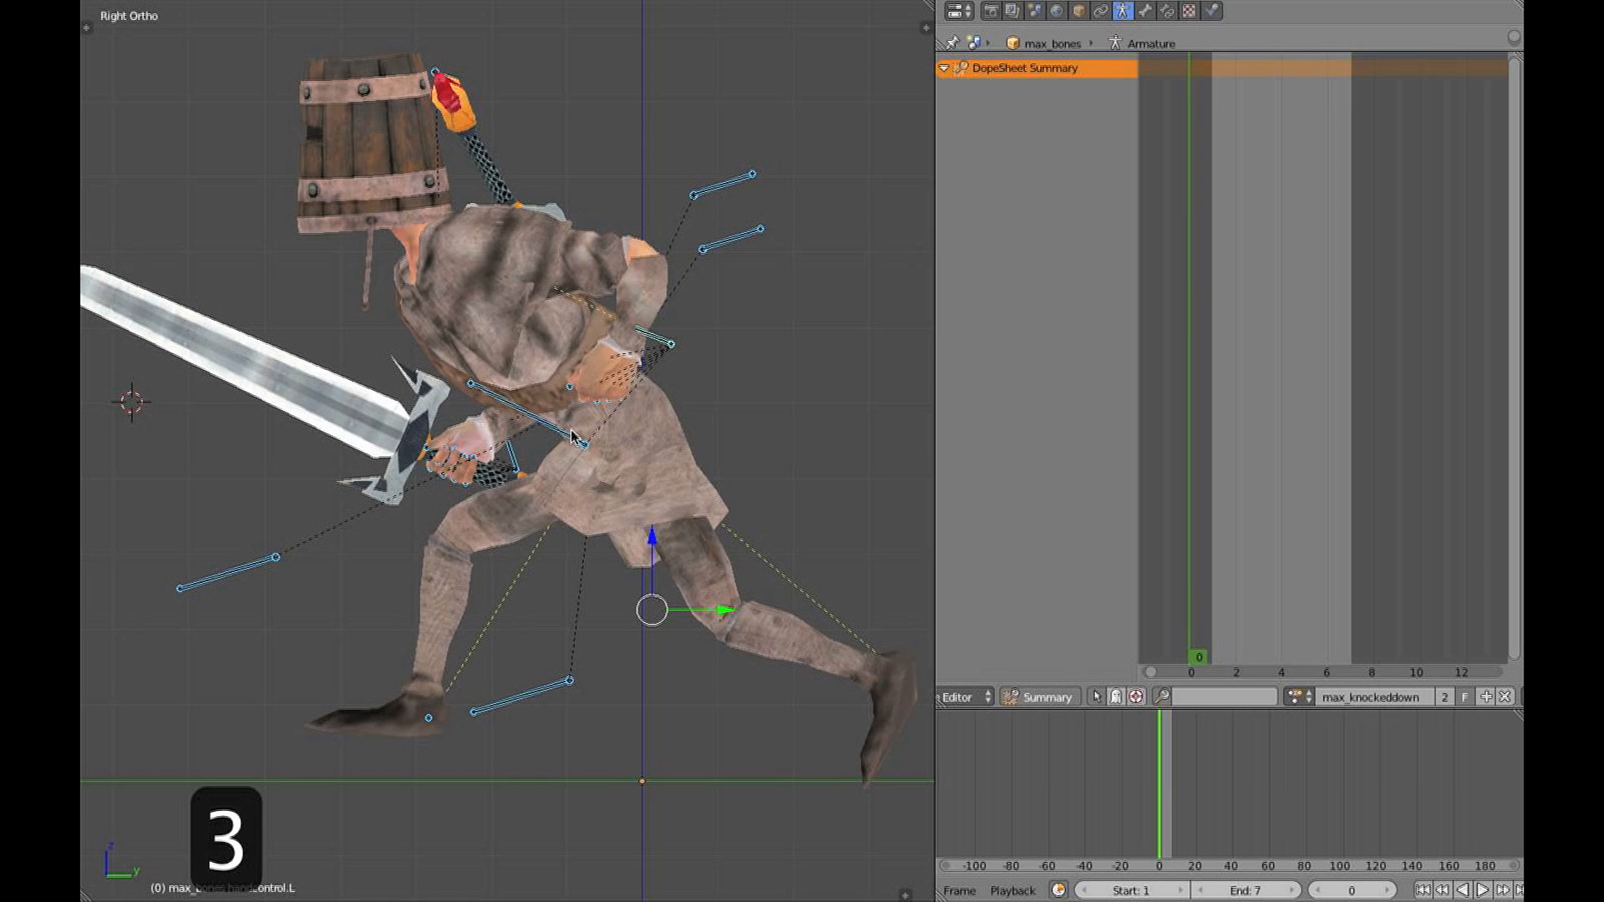
pyautogui.hotkey('alt', 'r')
pyautogui.hotkey('alt', 'g')
# Select the swordblur bone on its own and move it in toward the sword in the character's hand
pyautogui.moveTo(493, 361); pyautogui.dragTo(480, 665, button='middle')
pyautogui.press('z')
pyautogui.rightClick(420, 668)
pyautogui.hotkey('alt', 'z')
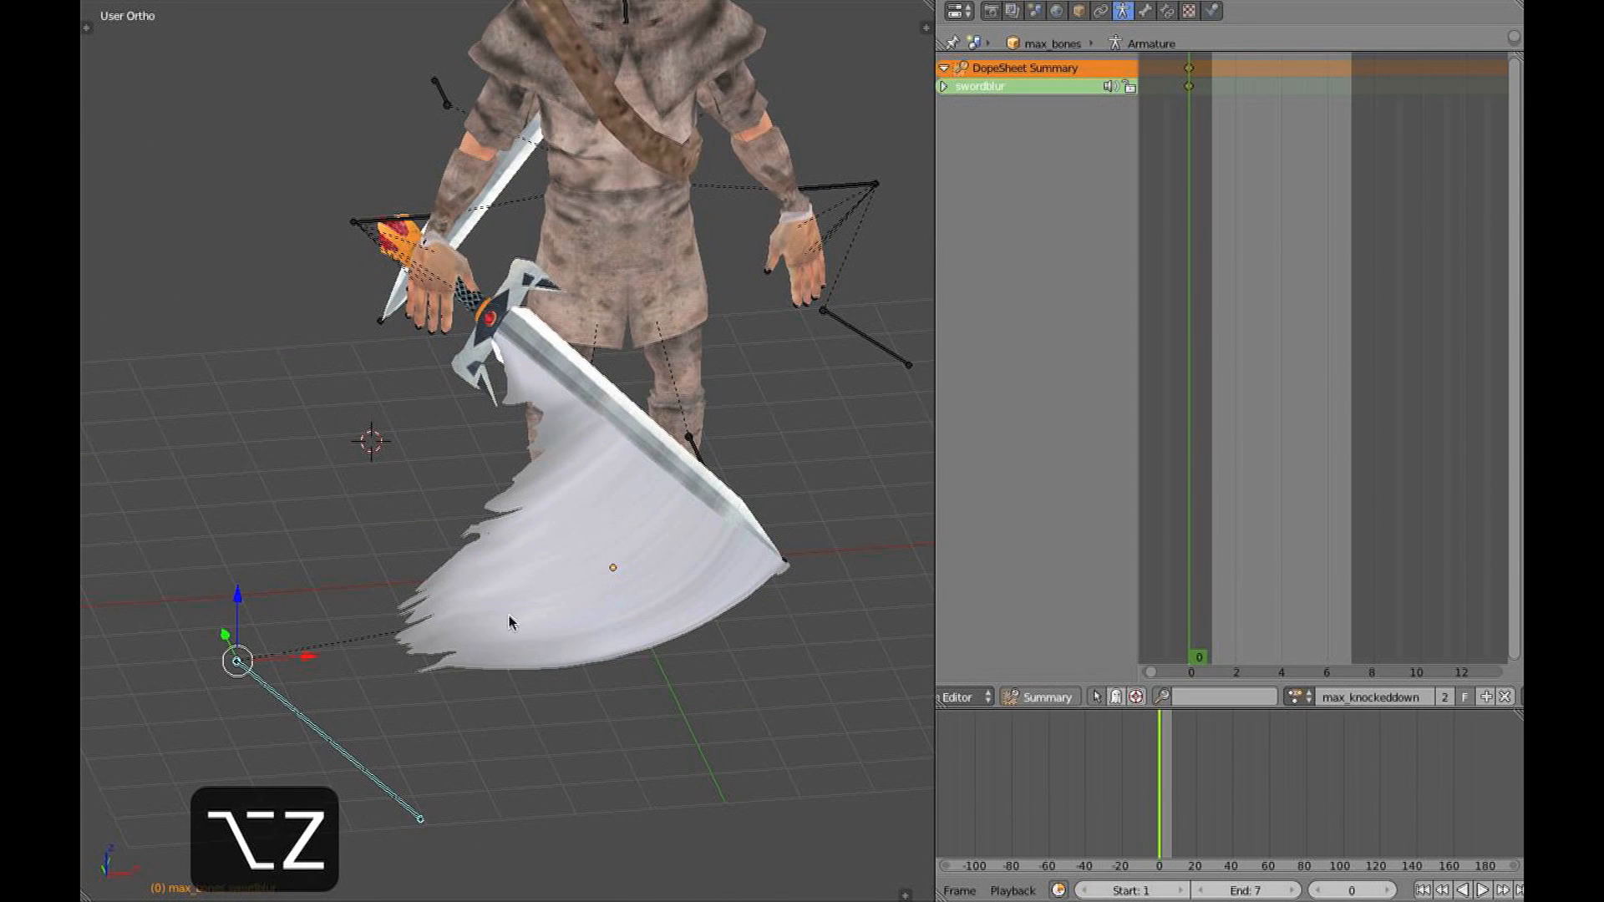
pyautogui.press('g')
pyautogui.click(616, 502)
pyautogui.keyDown('ctrl'); pyautogui.moveTo(616, 501); pyautogui.dragTo(443, 637, button='middle'); pyautogui.keyUp('ctrl')
pyautogui.press('g')
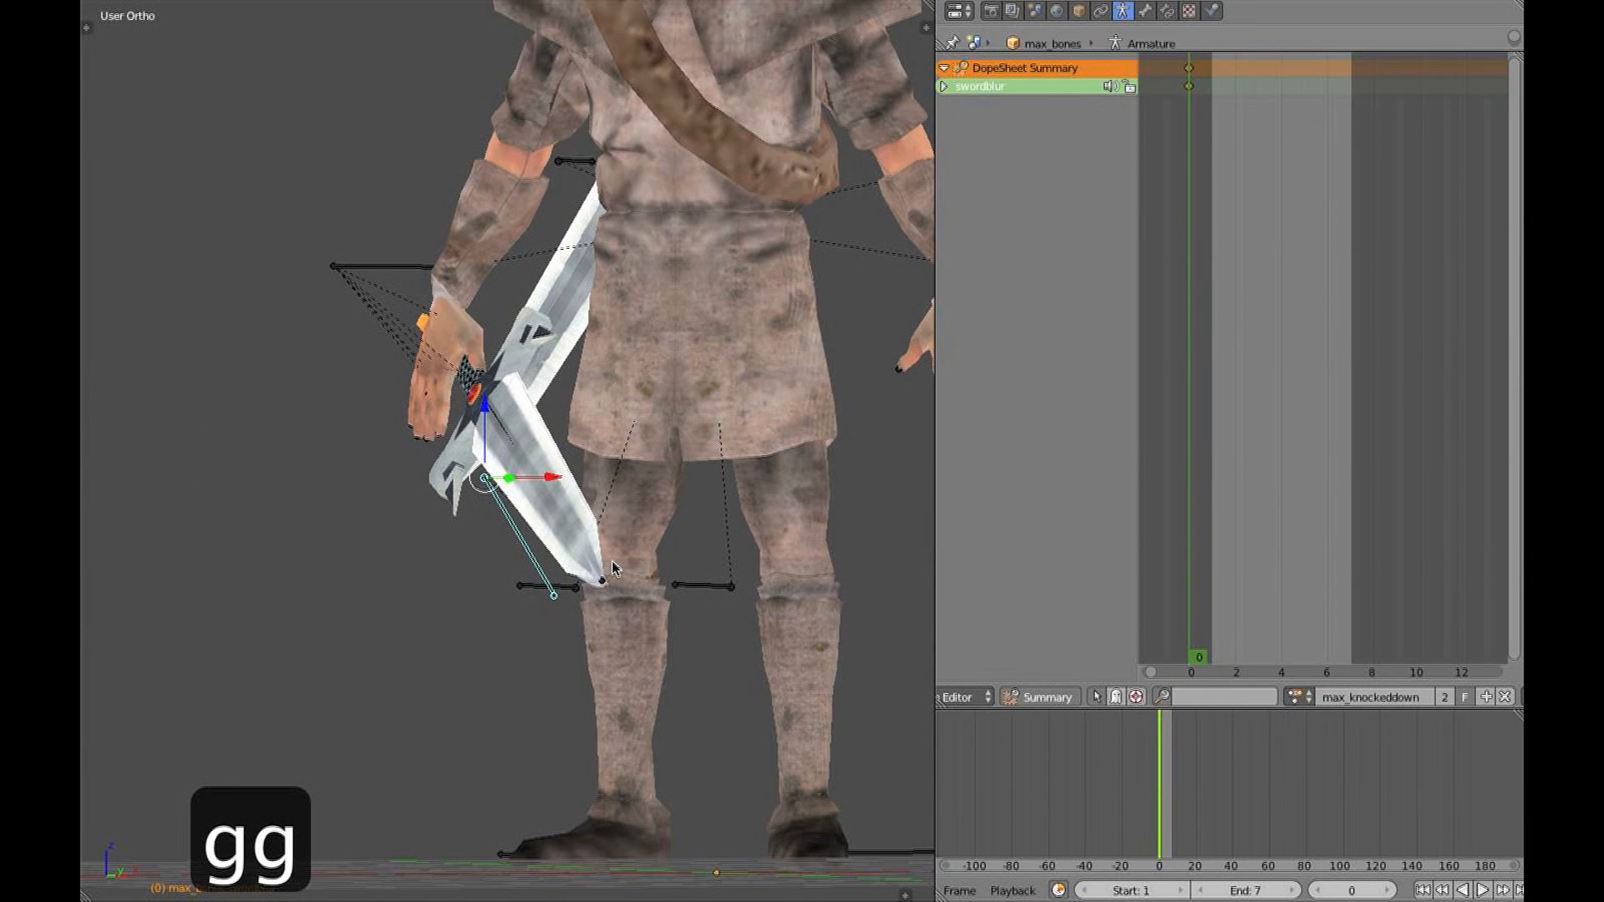
# Adjust the swordblur bone's position from several angles until the blur mesh sits inside the sword blade
pyautogui.moveTo(604, 596); pyautogui.dragTo(467, 515, button='middle')
pyautogui.press('g')
pyautogui.press('g')
pyautogui.moveTo(656, 536); pyautogui.dragTo(549, 482, button='middle')
pyautogui.press('g')
pyautogui.click(637, 511)
# Select the midtorso bone and rotate it in right view to lean the upper body forward
pyautogui.scroll(-2, 641, 468)
pyautogui.press('1')
pyautogui.moveTo(439, 461); pyautogui.dragTo(557, 494, button='middle')
pyautogui.moveTo(370, 459)
pyautogui.keyDown('shift'); pyautogui.mouseDown(button='middle')
pyautogui.moveTo(461, 504)
pyautogui.moveTo(177, 498)
pyautogui.moveTo(96, 474)
pyautogui.moveTo(897, 435)
pyautogui.moveTo(841, 459)
pyautogui.moveTo(629, 429)
pyautogui.moveTo(653, 438)
pyautogui.mouseUp(button='middle'); pyautogui.keyUp('shift')
pyautogui.press('z')
pyautogui.scroll(1, 654, 438)
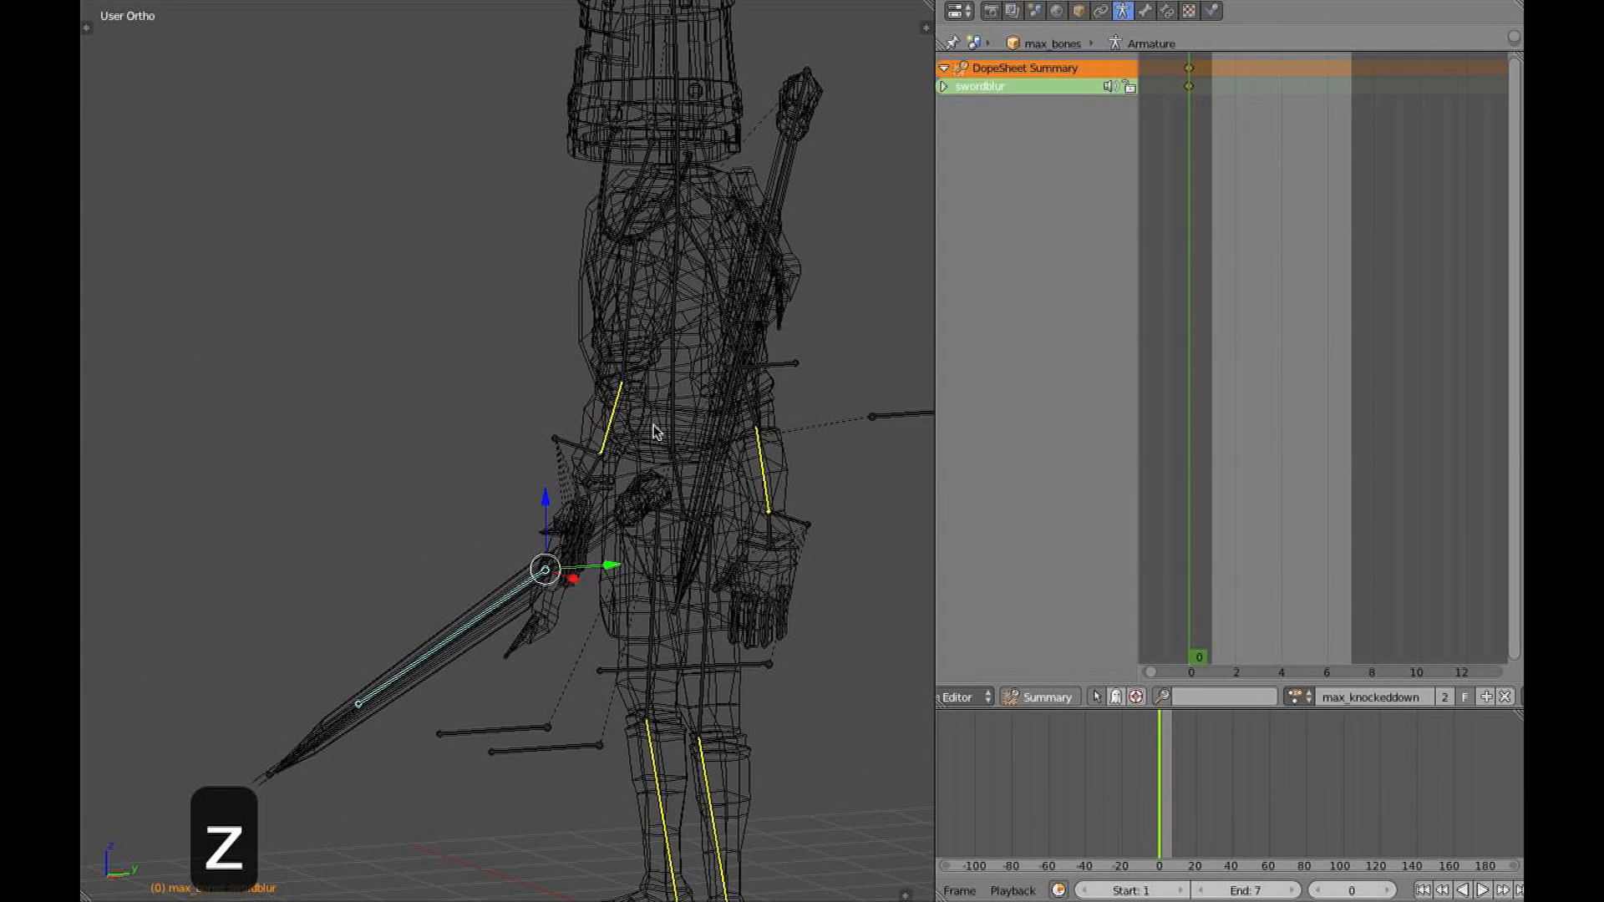
pyautogui.press('z')
pyautogui.press('KP_3')
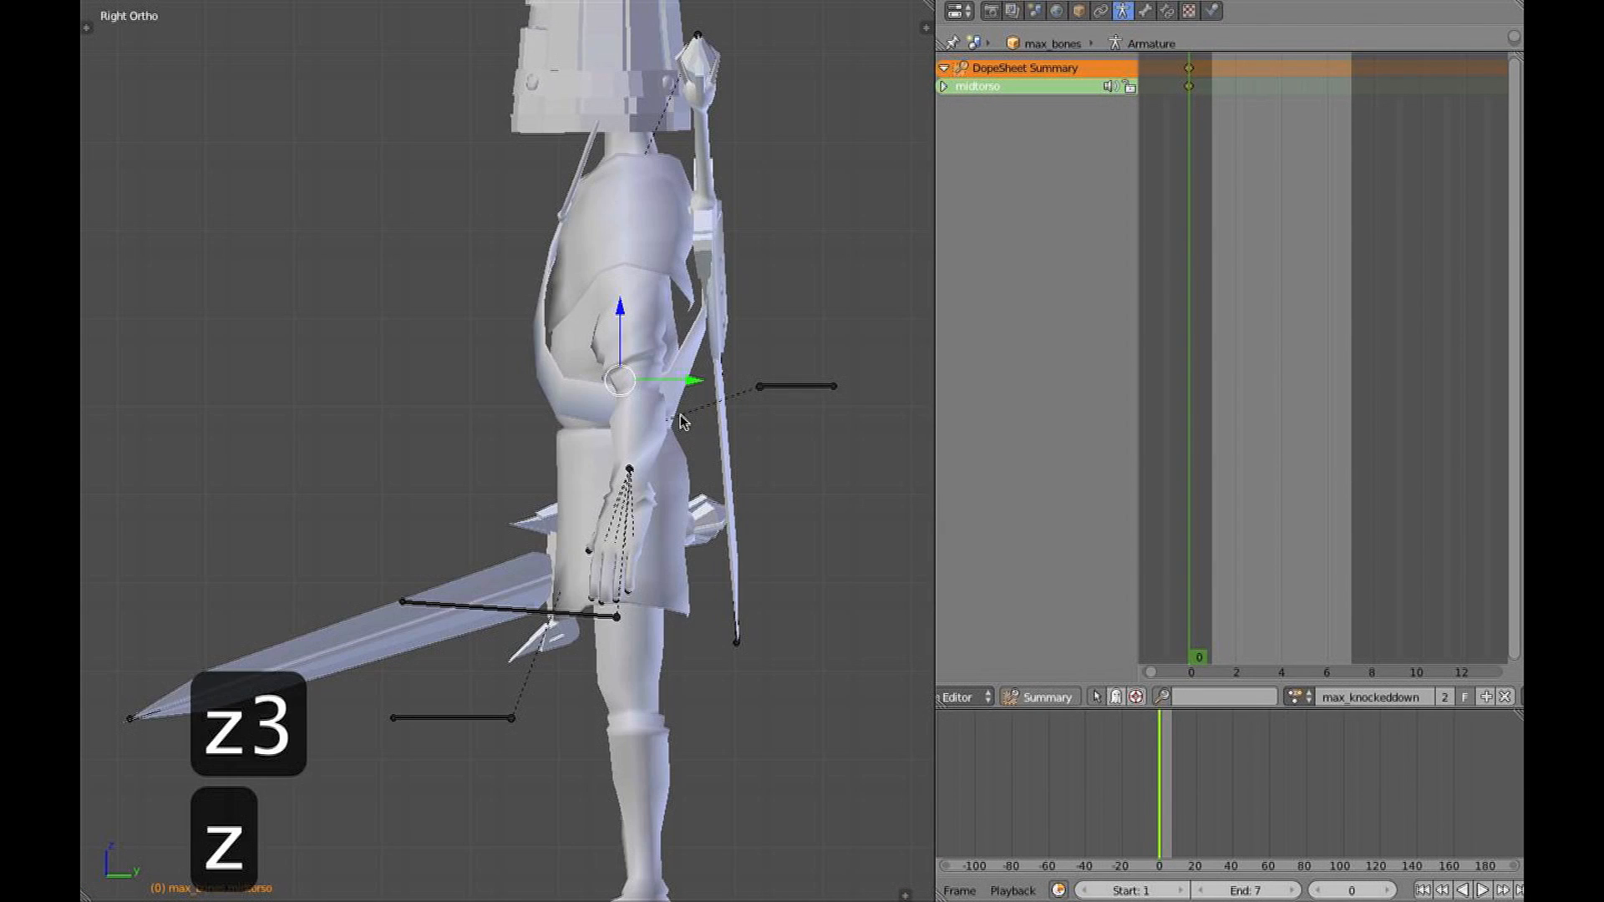
pyautogui.keyDown('shift'); pyautogui.moveTo(678, 418); pyautogui.dragTo(676, 440, button='middle'); pyautogui.keyUp('shift')
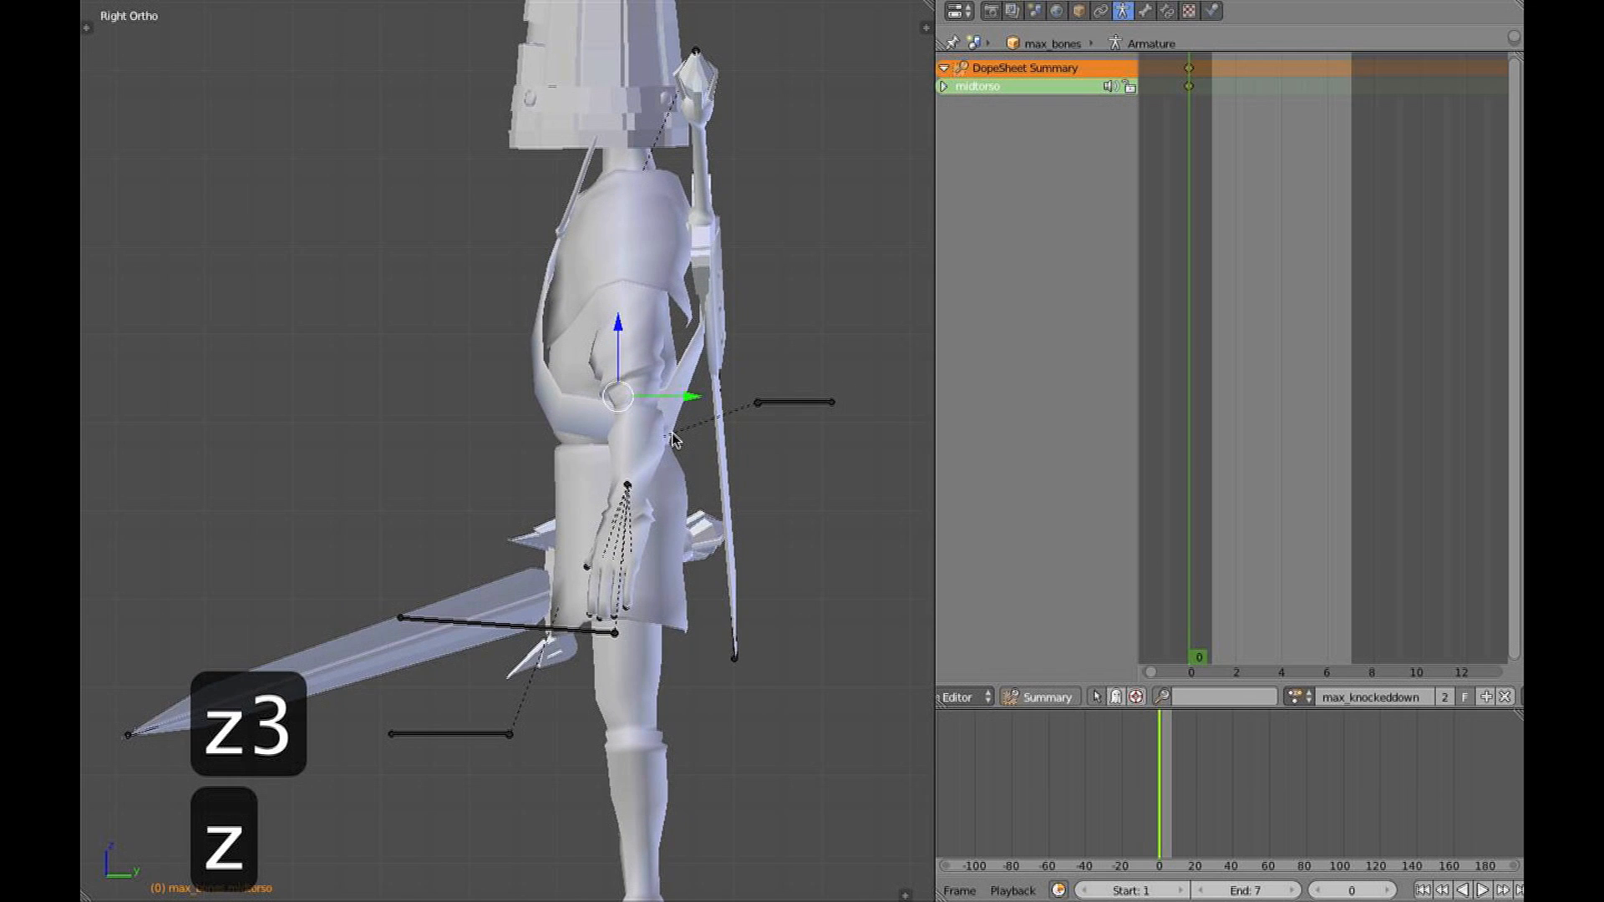
pyautogui.press('z')
pyautogui.press('r')
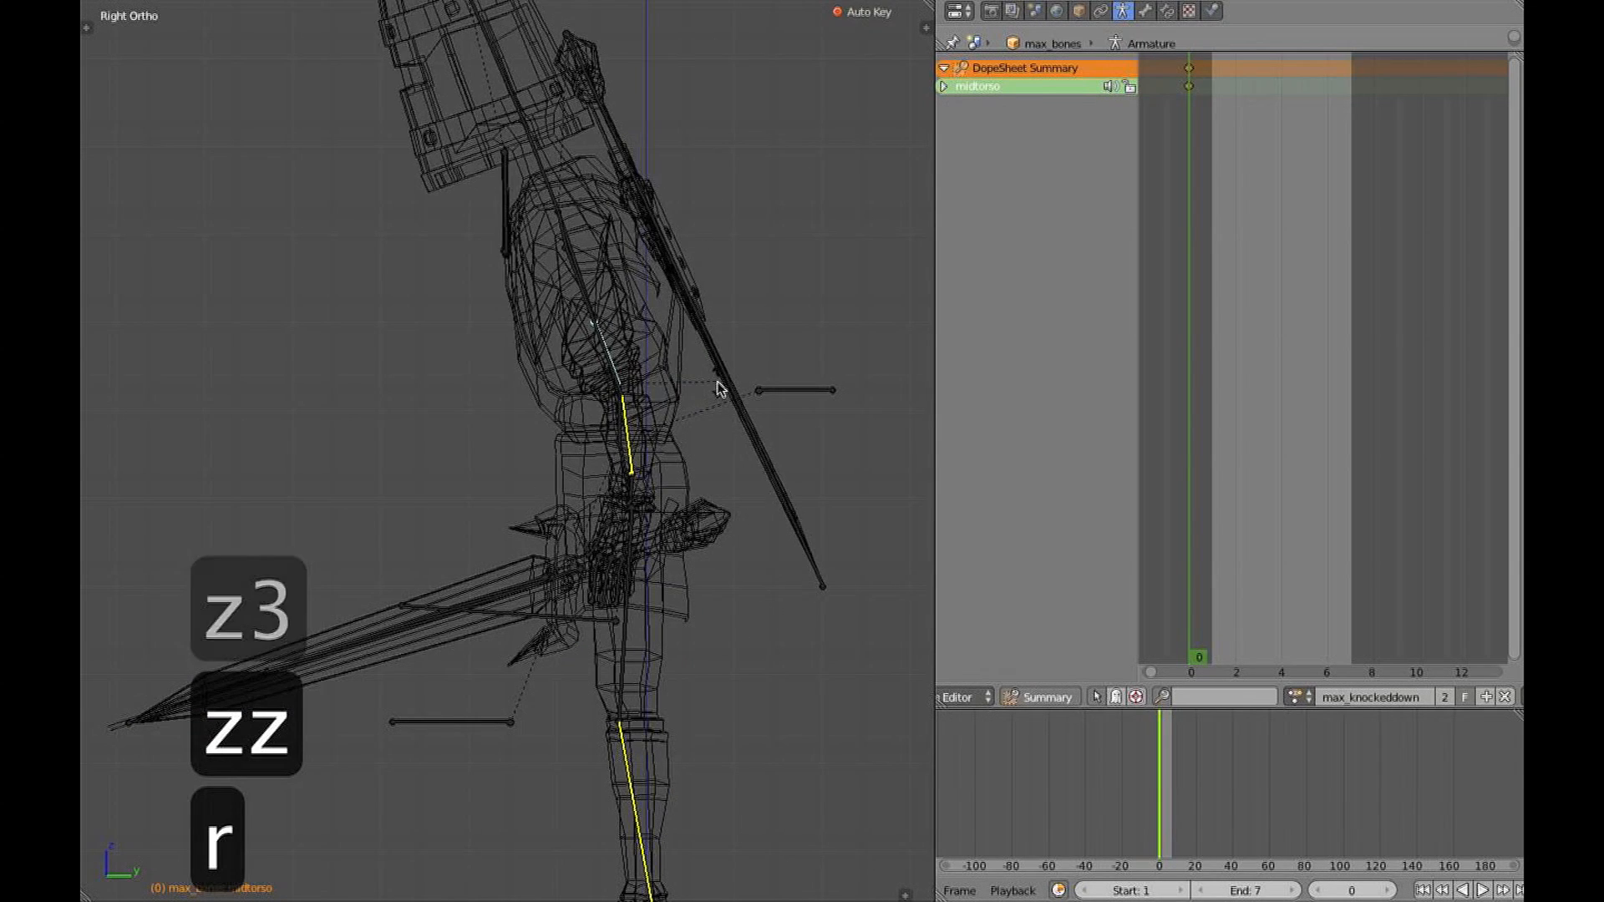
# Select the waist bone and rotate it in right view to bend the torso forward
pyautogui.moveTo(610, 409); pyautogui.dragTo(647, 436, button='middle')
pyautogui.rightClick(655, 435)
pyautogui.press('r')
pyautogui.press('KP_3')
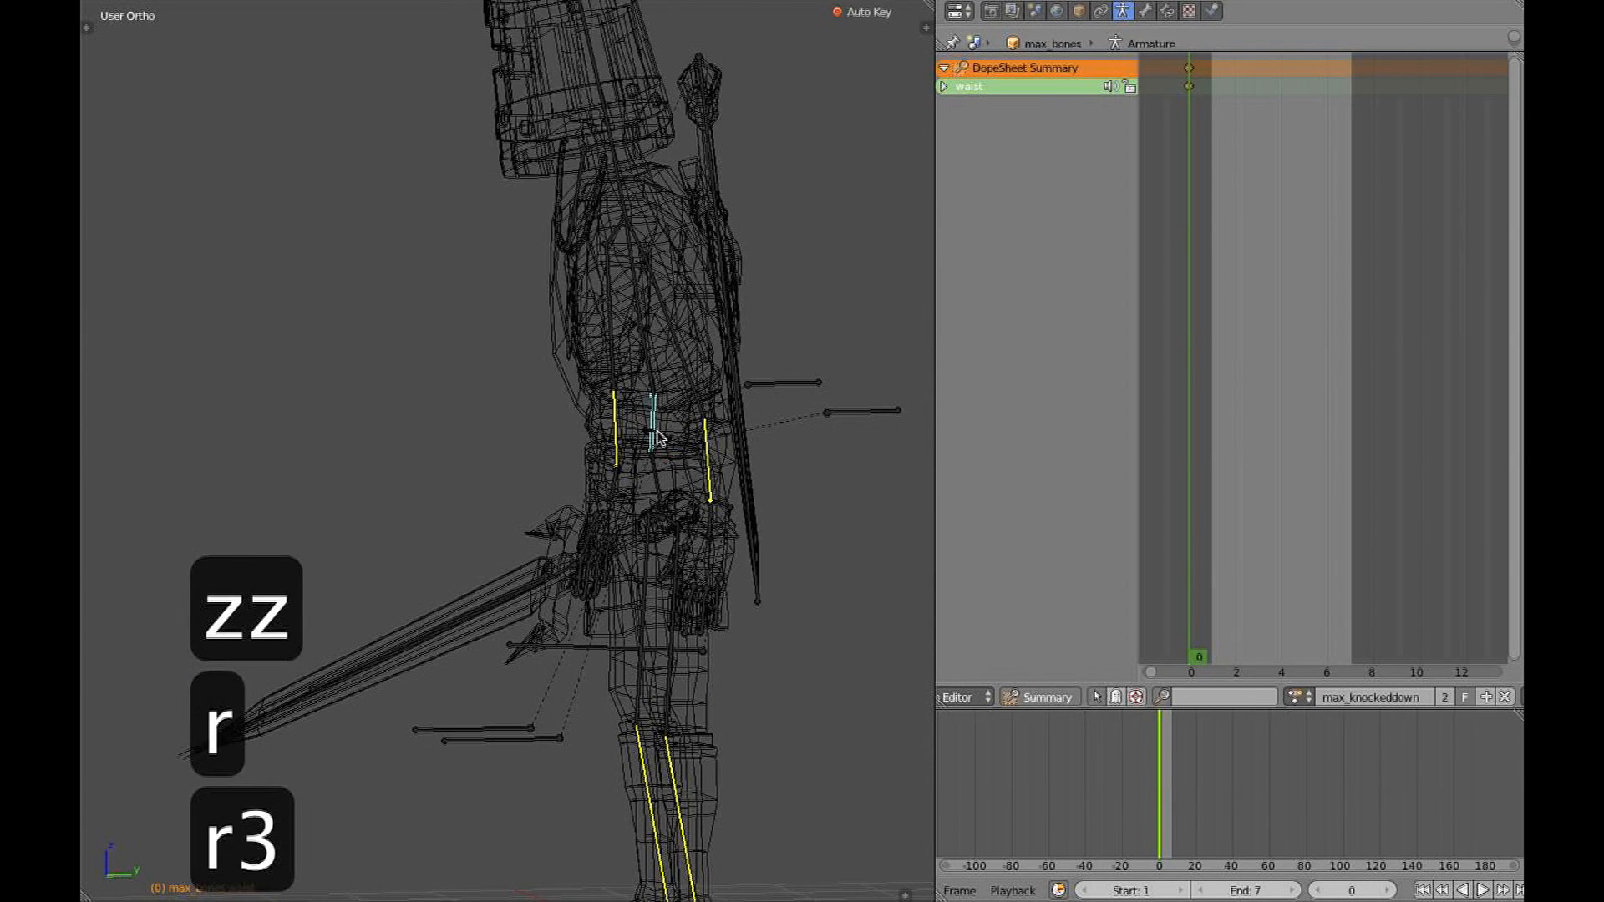
pyautogui.rightClick(666, 439)
pyautogui.press('KP_3')
pyautogui.press('KP_3')
pyautogui.press('z')
pyautogui.press('r')
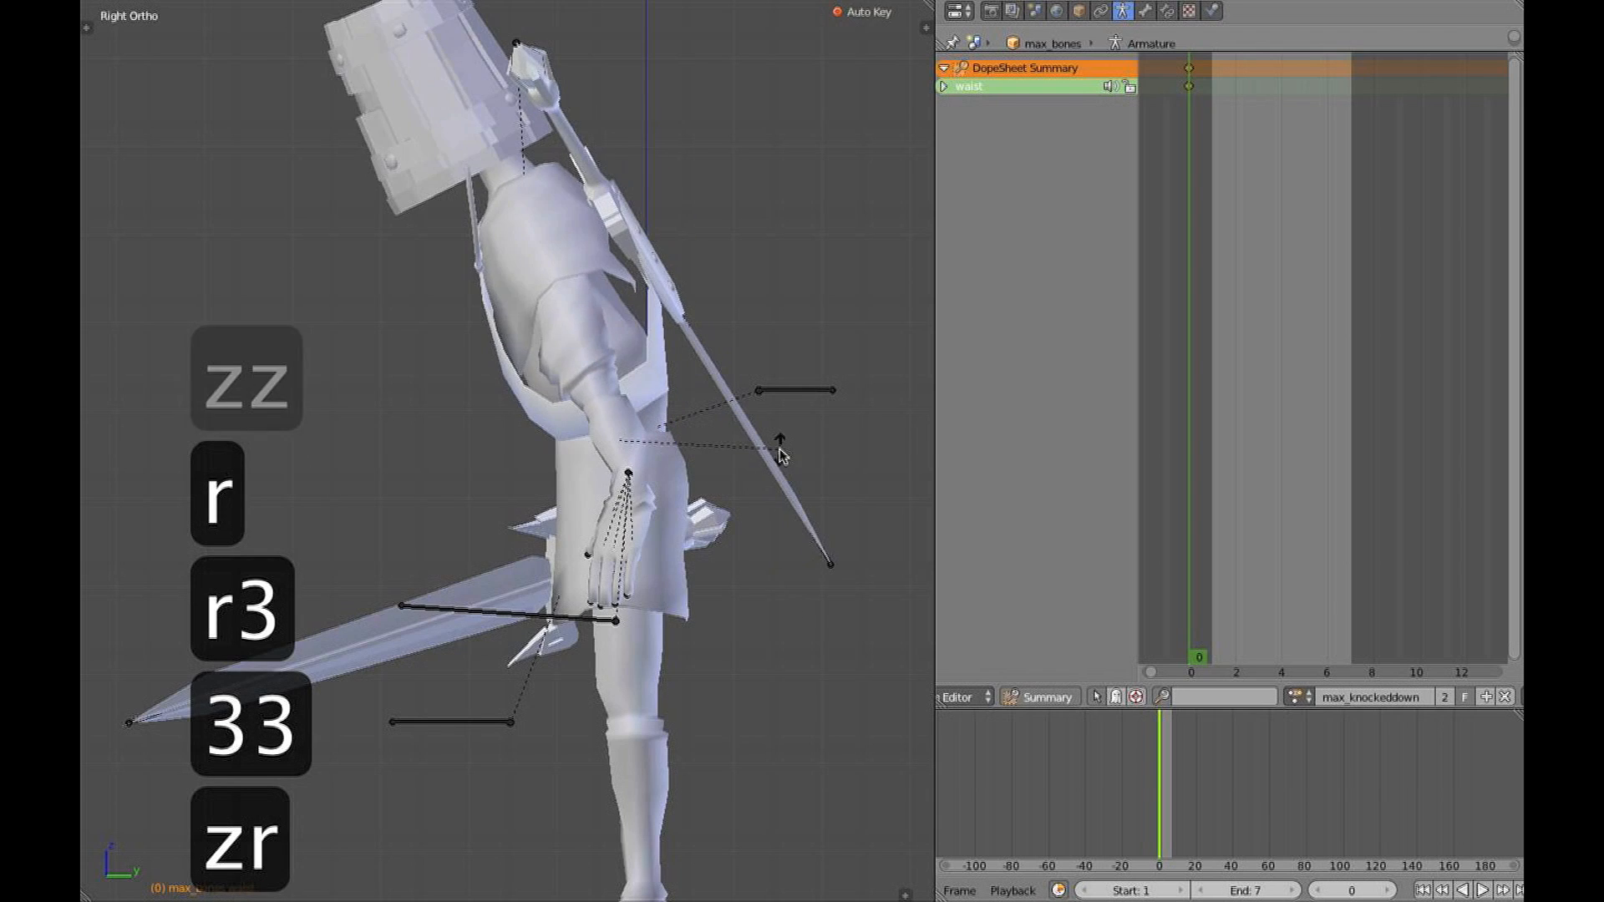
pyautogui.rightClick(779, 464)
# Select the midtorso bone, then the Centerbone at the pelvis in wireframe display
pyautogui.press('z')
pyautogui.moveTo(779, 464); pyautogui.dragTo(692, 422, button='middle')
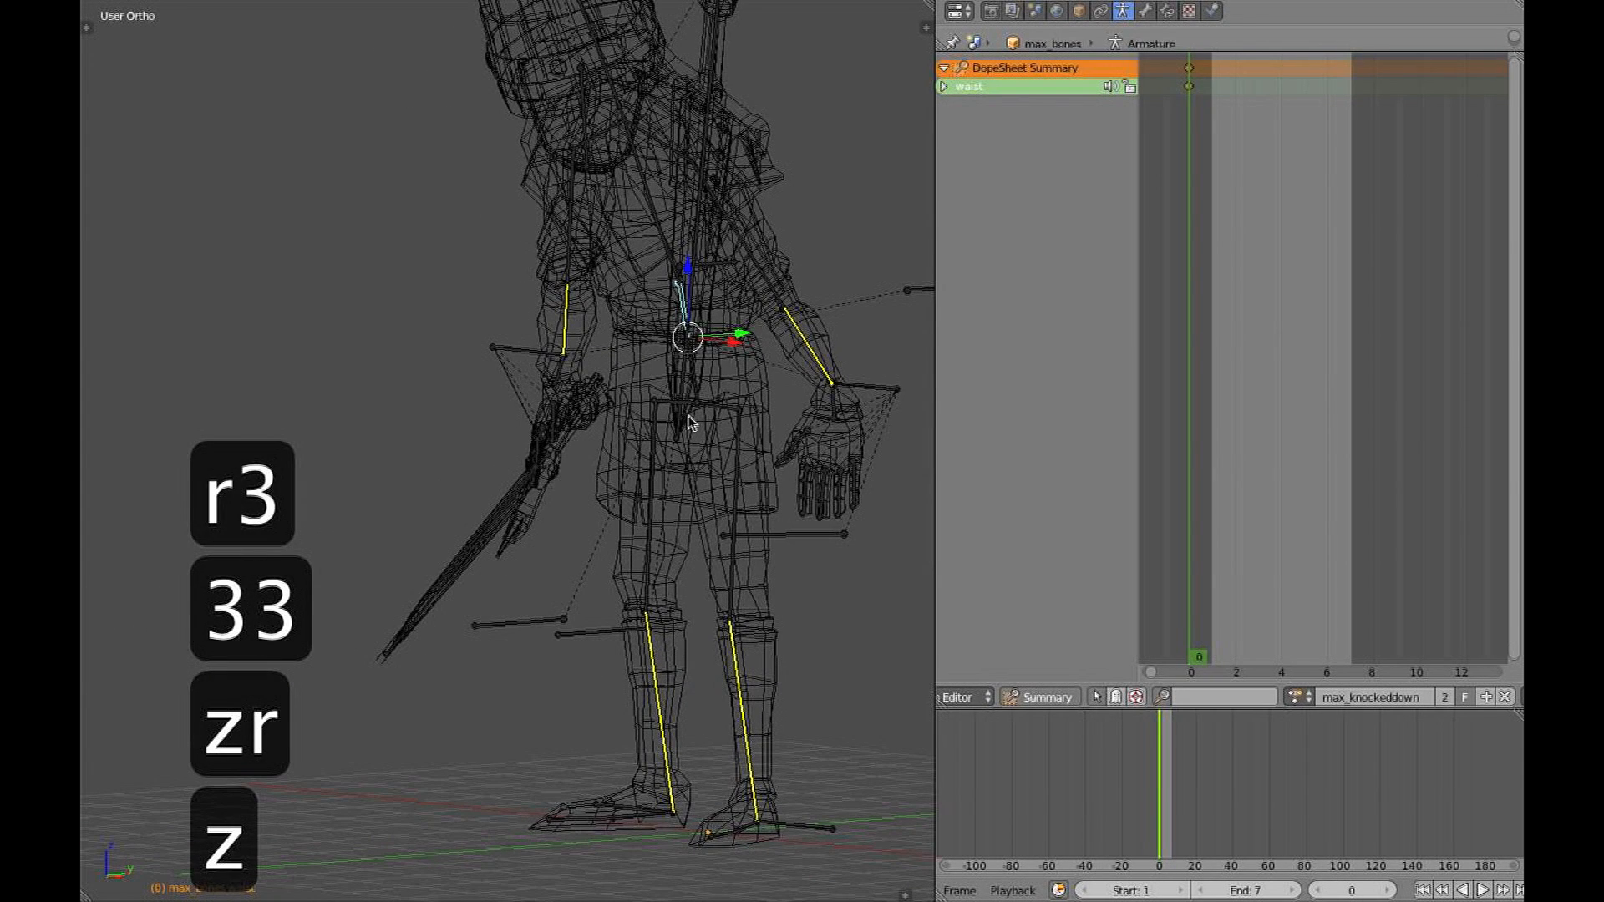
pyautogui.rightClick(660, 264)
pyautogui.press('KP_3')
pyautogui.press('z')
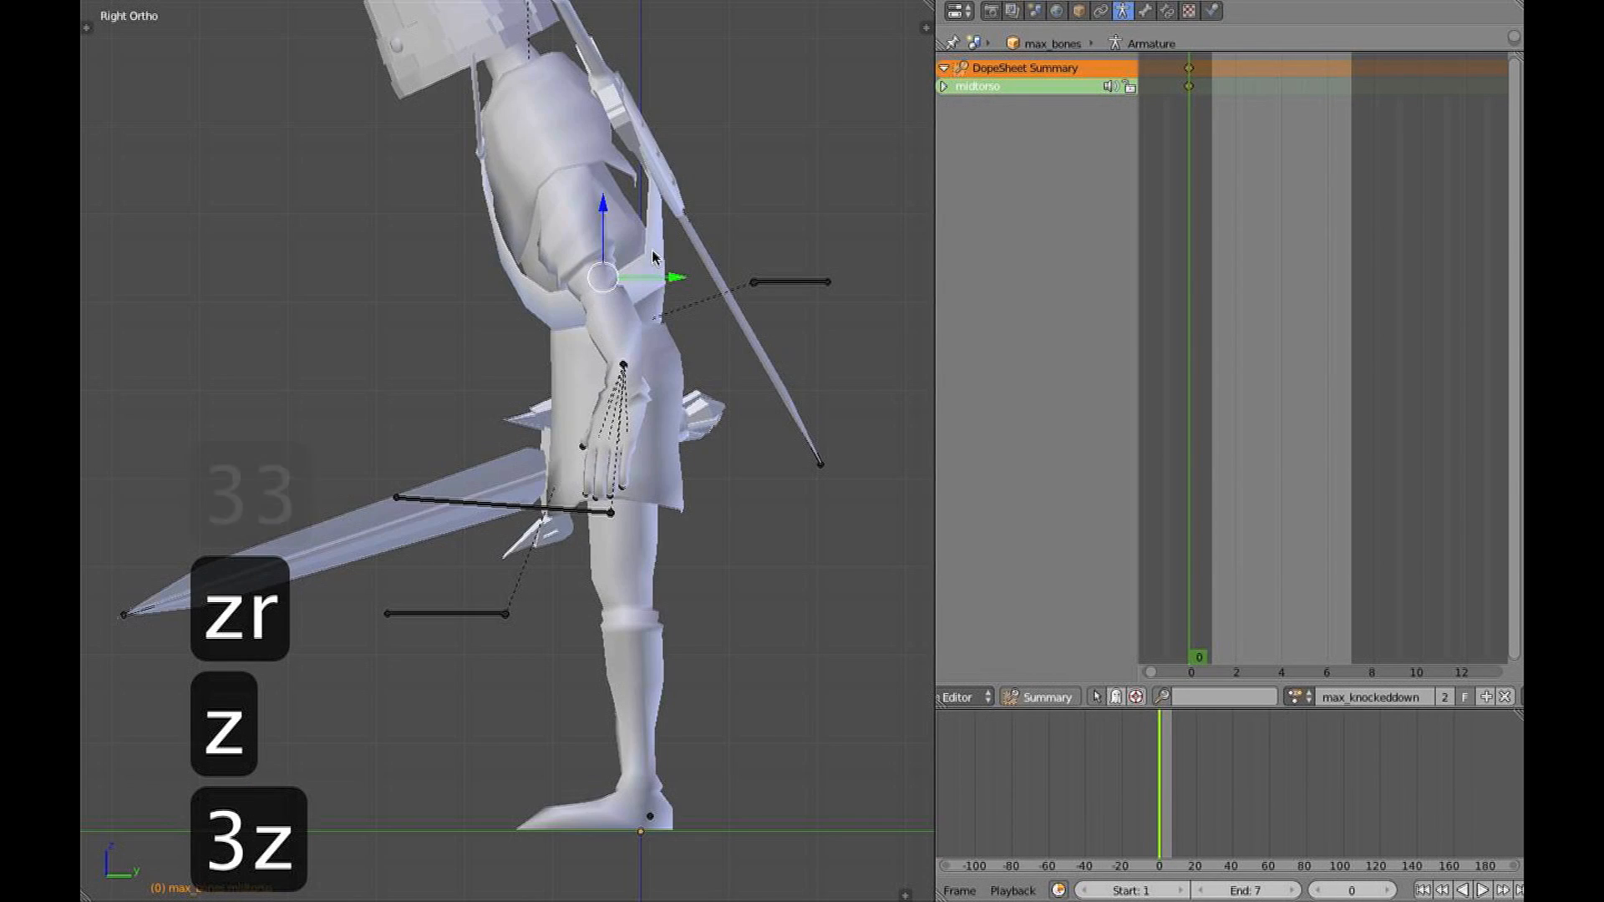
pyautogui.press('z')
pyautogui.moveTo(589, 358)
pyautogui.mouseDown(button='middle')
pyautogui.moveTo(716, 386)
pyautogui.moveTo(748, 421)
pyautogui.mouseUp(button='middle')
pyautogui.rightClick(648, 365)
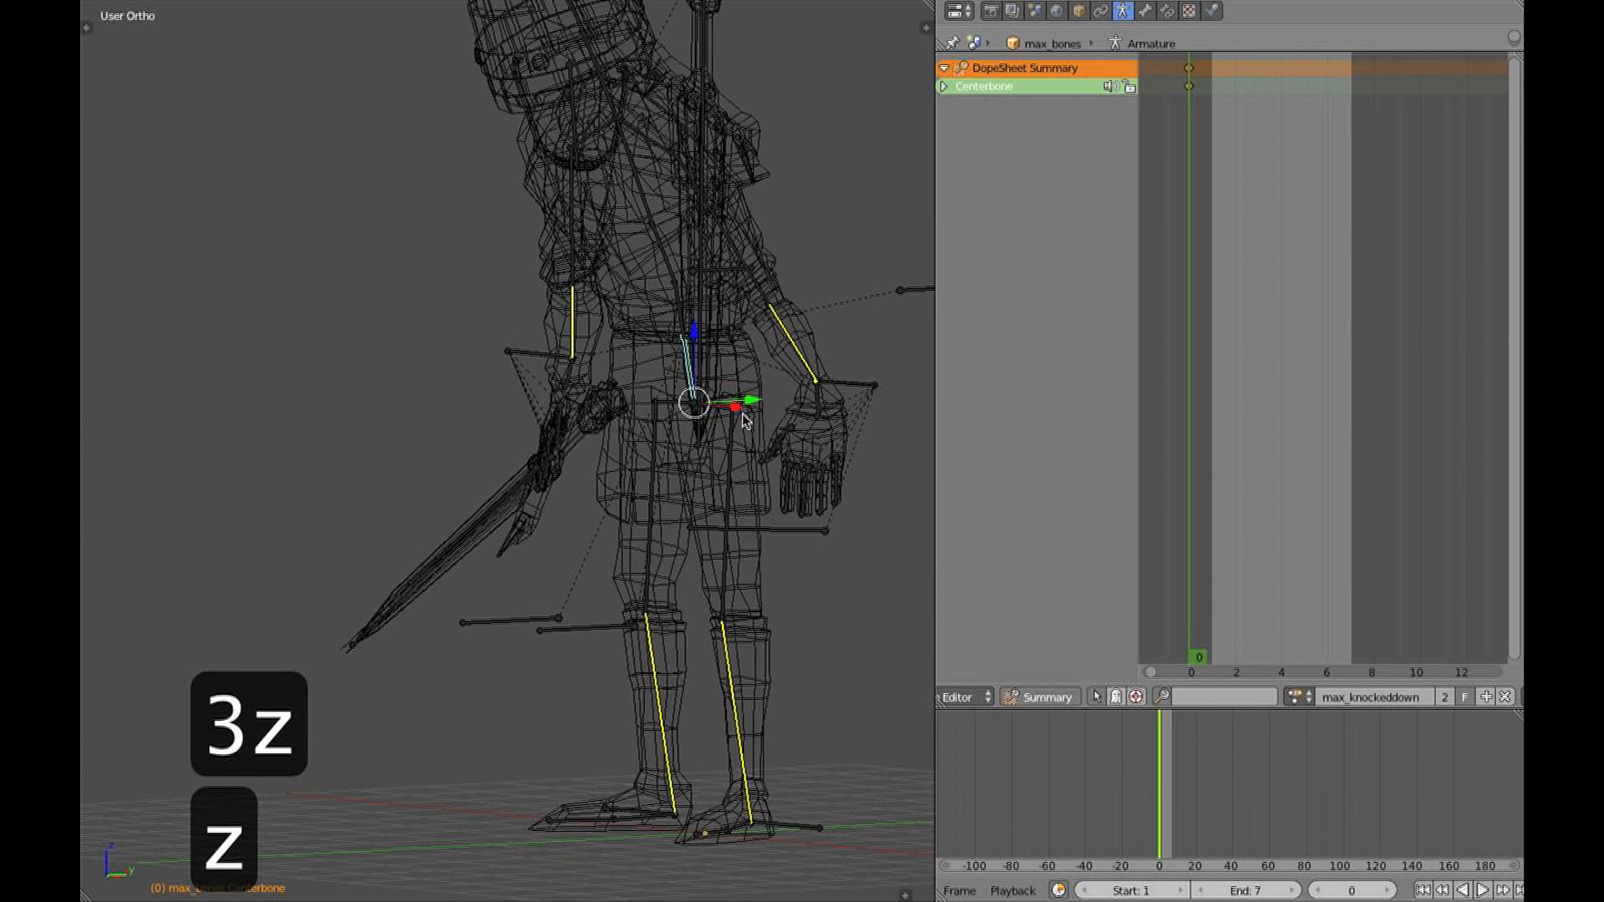
# Select all bones and rotate the whole character backward in solid right view so it leans as if falling
pyautogui.press('a')
pyautogui.press('a')
pyautogui.press('KP_3')
pyautogui.press('z')
pyautogui.scroll(-2, 786, 428)
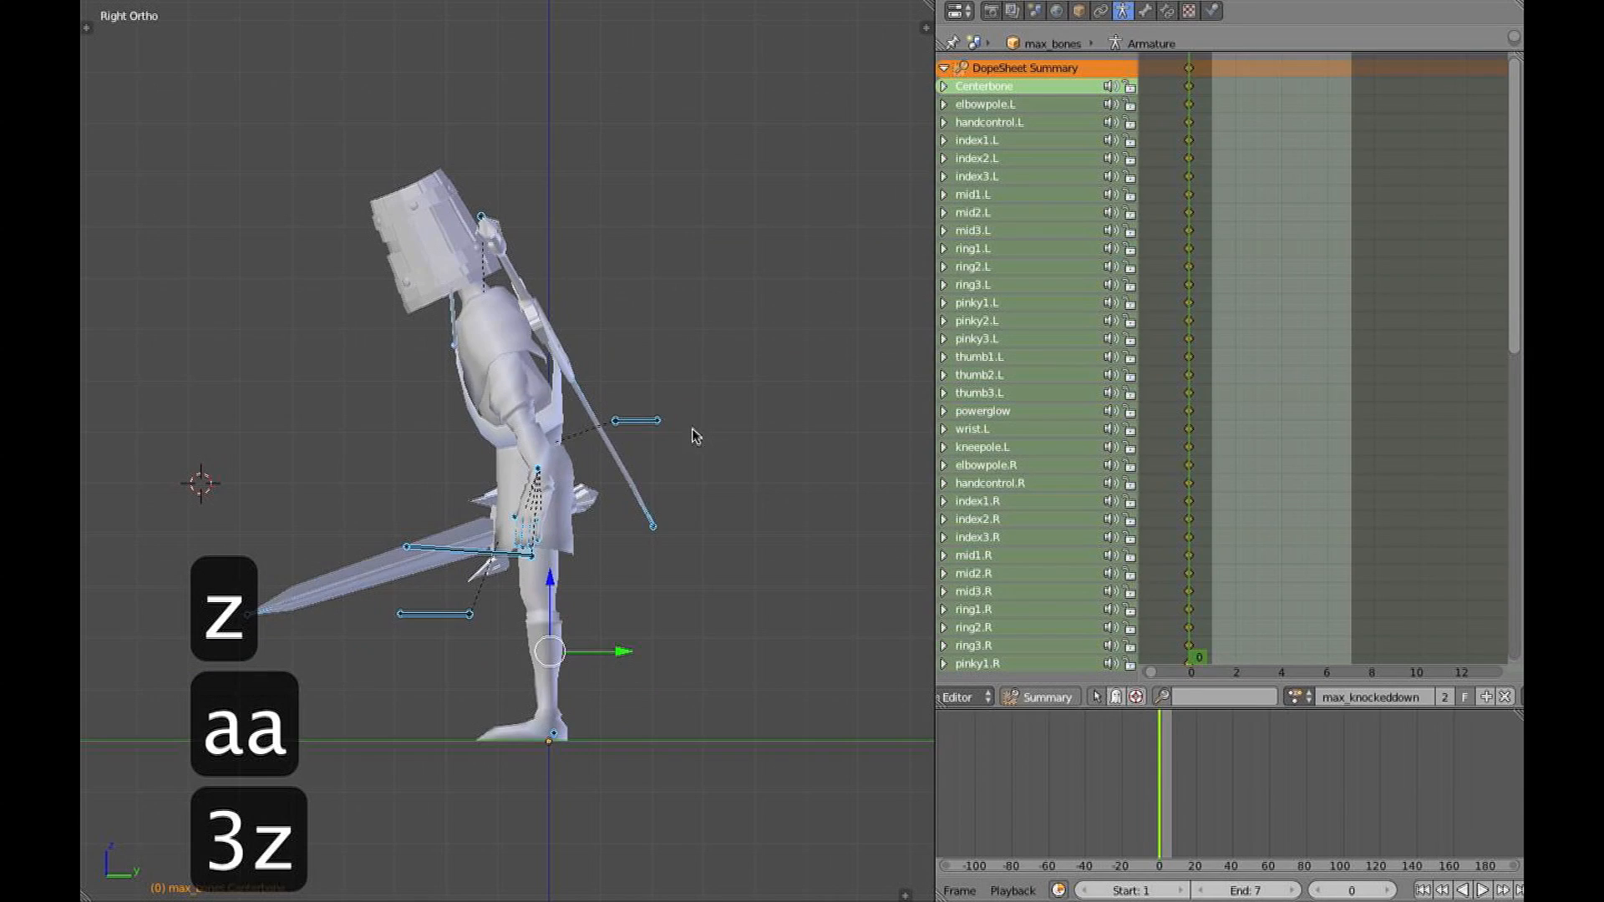
pyautogui.press('r')
pyautogui.scroll(-5, 1266, 881)
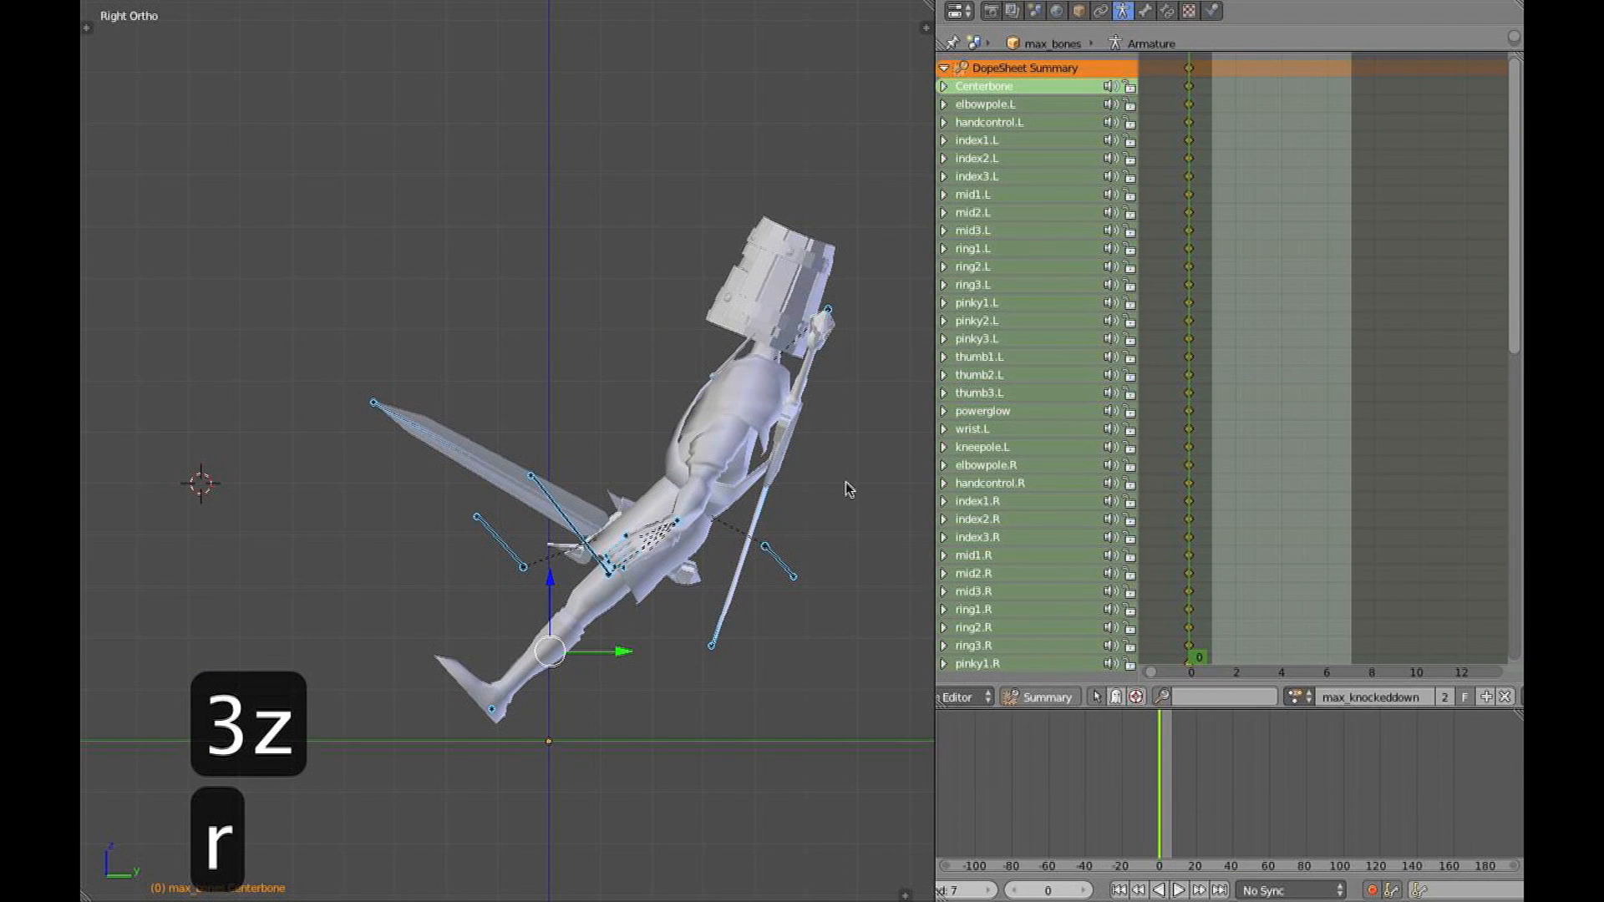
pyautogui.scroll(3, 538, 339)
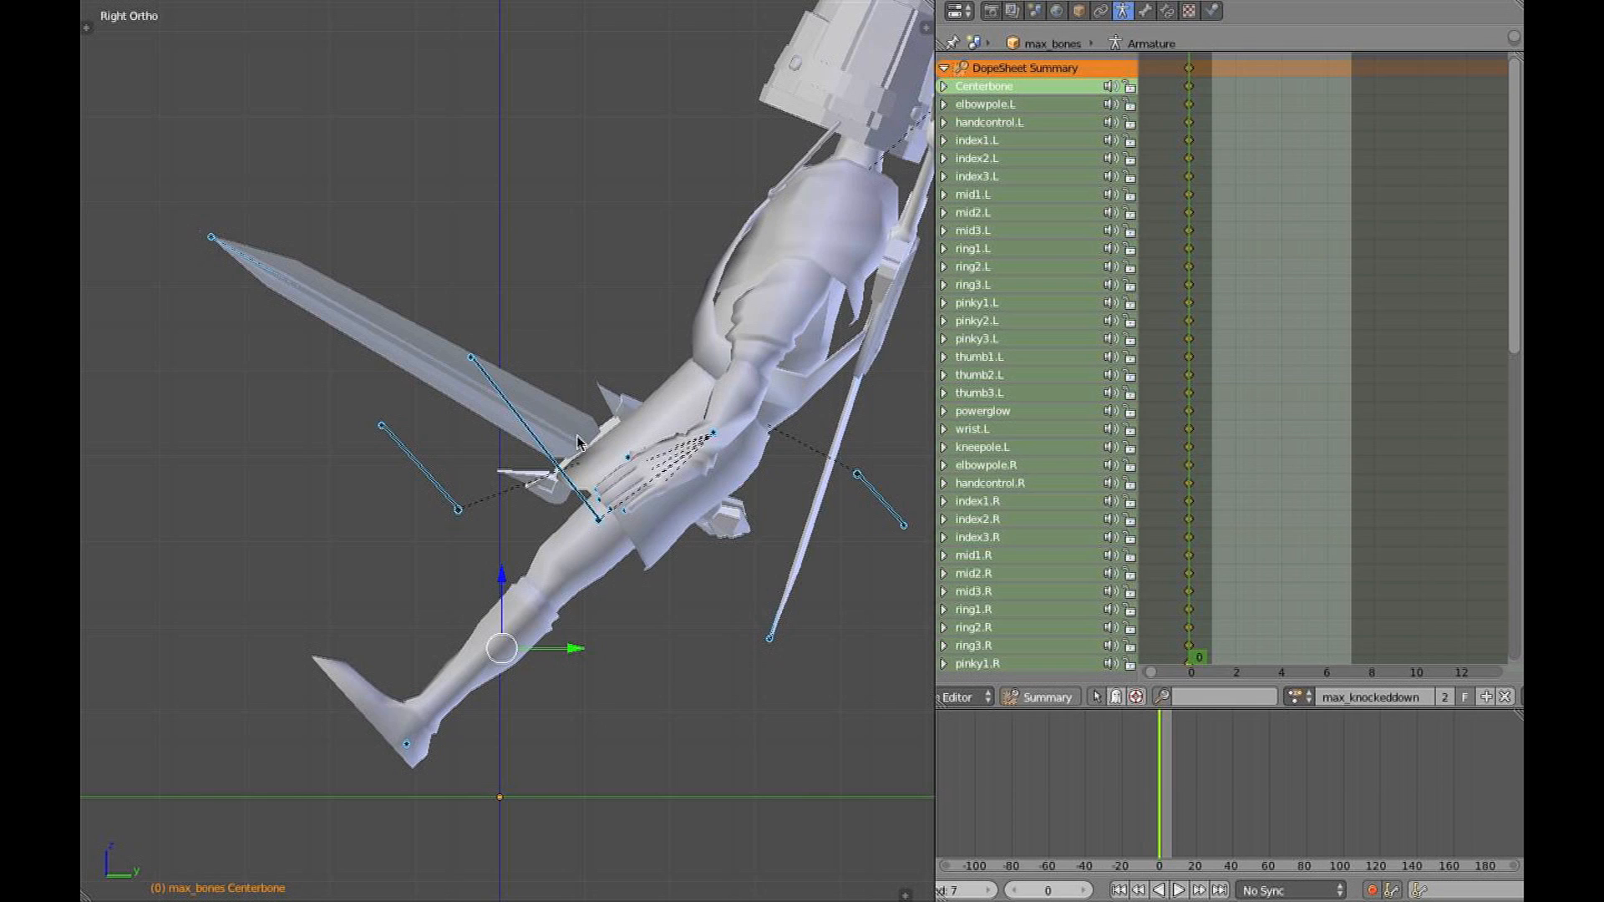
# Select the handcontrol.L bone and snap the 3D cursor to it
pyautogui.moveTo(577, 443); pyautogui.dragTo(739, 466, button='middle')
pyautogui.rightClick(913, 477)
pyautogui.press('super+z')
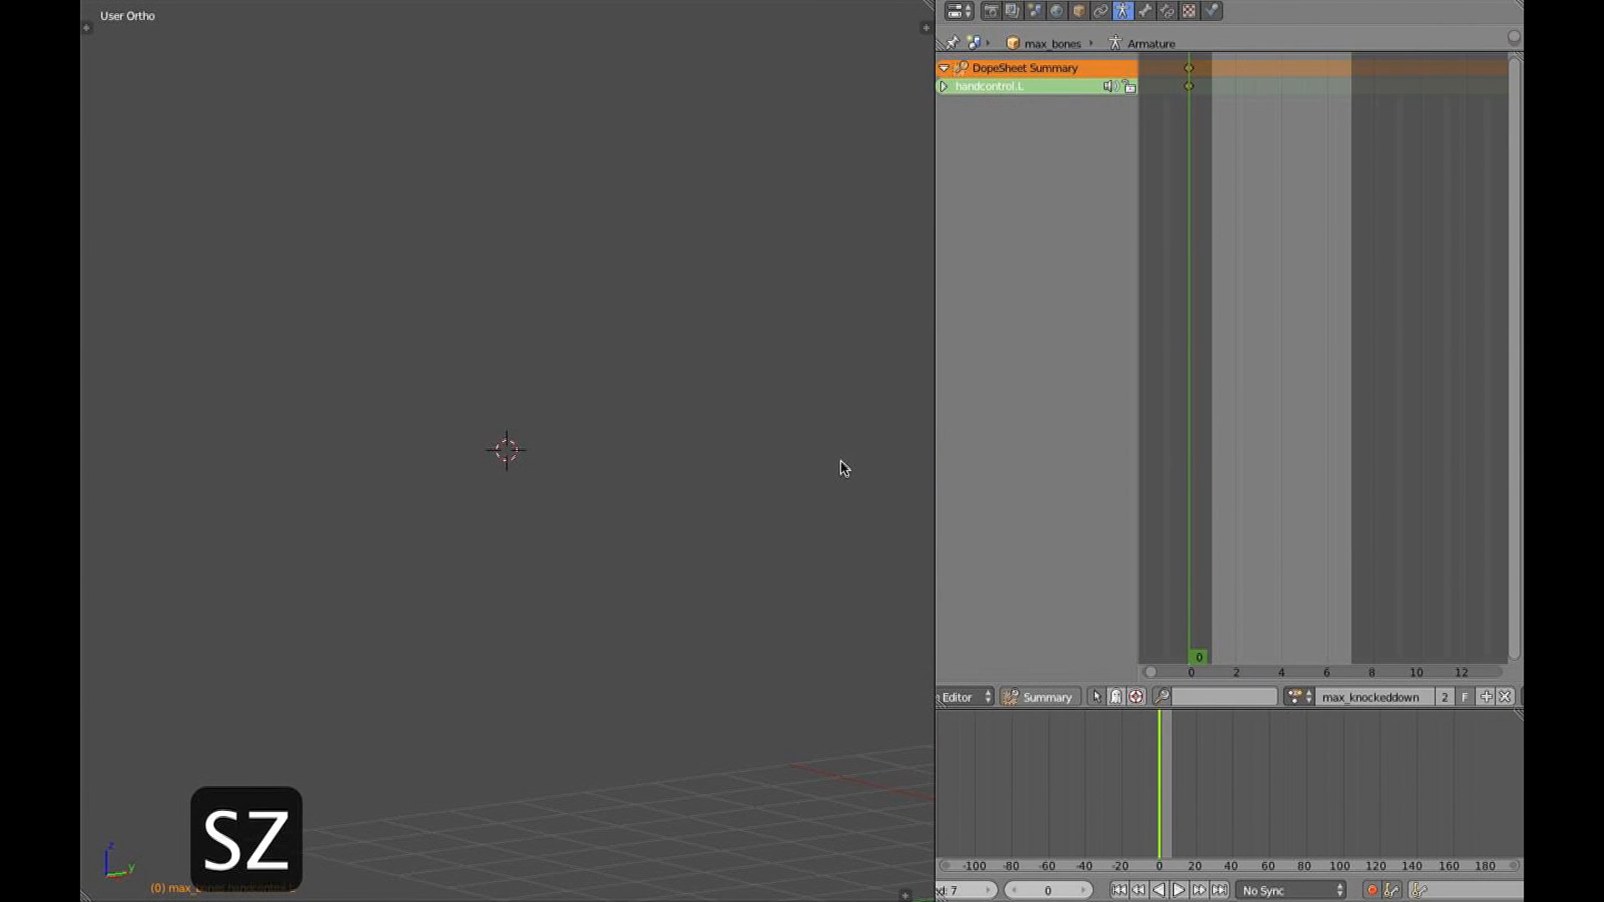
pyautogui.hotkey('shift', 's')
pyautogui.click(814, 516)
pyautogui.press('z')
pyautogui.moveTo(690, 381); pyautogui.dragTo(752, 405, button='middle')
pyautogui.moveTo(614, 421)
pyautogui.keyDown('shift'); pyautogui.mouseDown(button='middle')
pyautogui.moveTo(659, 401)
pyautogui.moveTo(644, 415)
pyautogui.mouseUp(button='middle'); pyautogui.keyUp('shift')
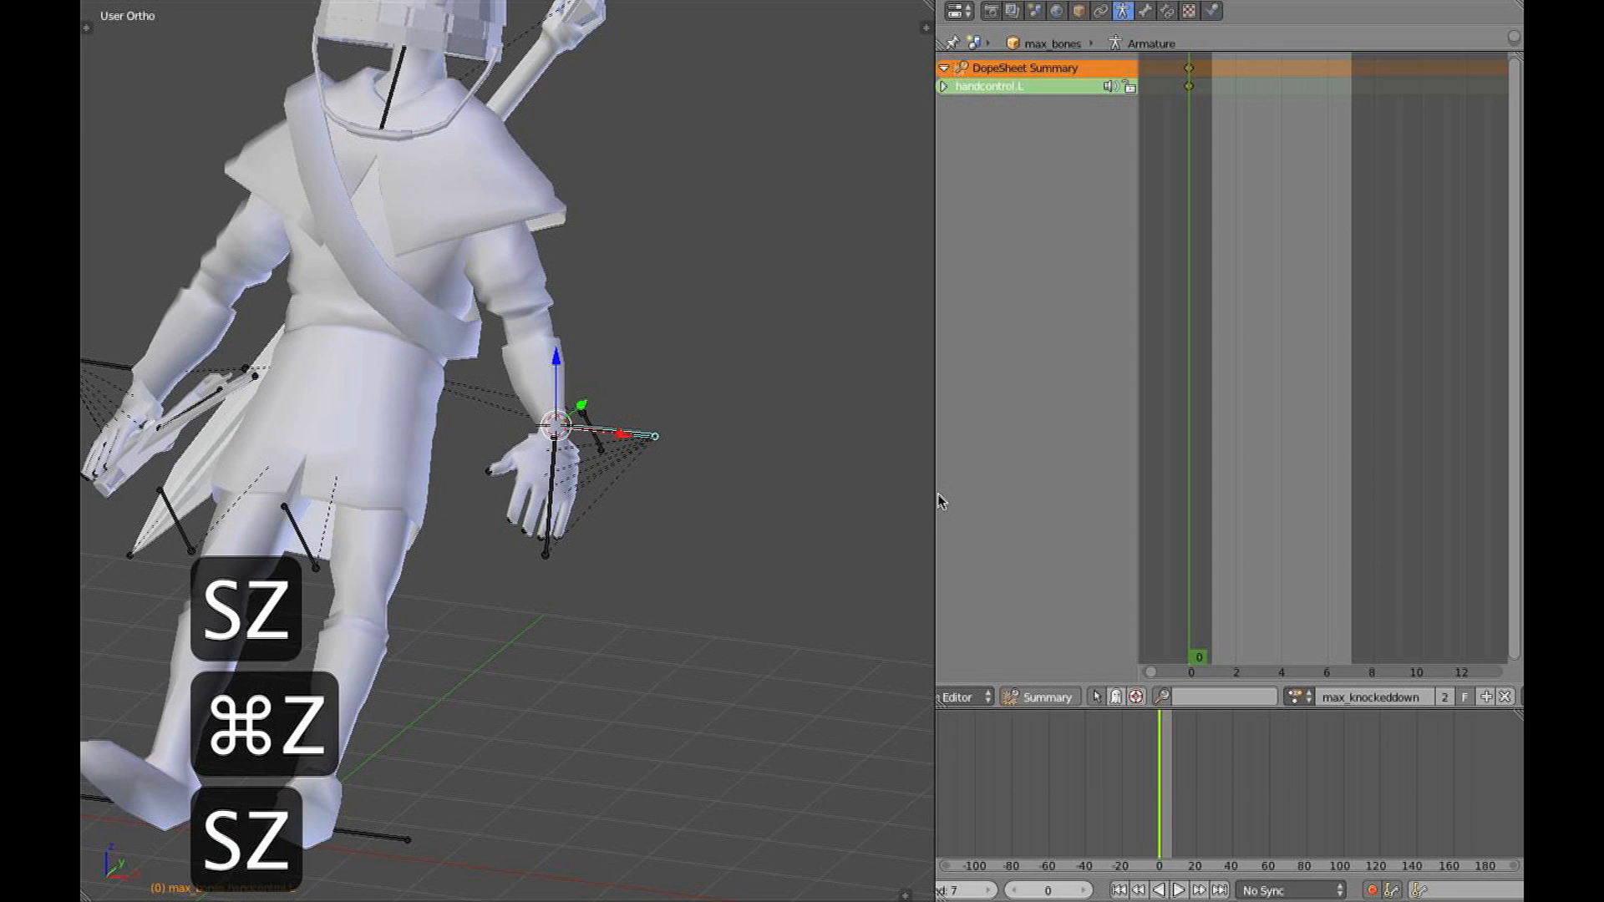
# Rotate the handcontrol.L bone freely and move it up and forward so the left hand reaches out before the torso
pyautogui.moveTo(935, 494); pyautogui.dragTo(903, 497)
pyautogui.press('r')
pyautogui.press('r')
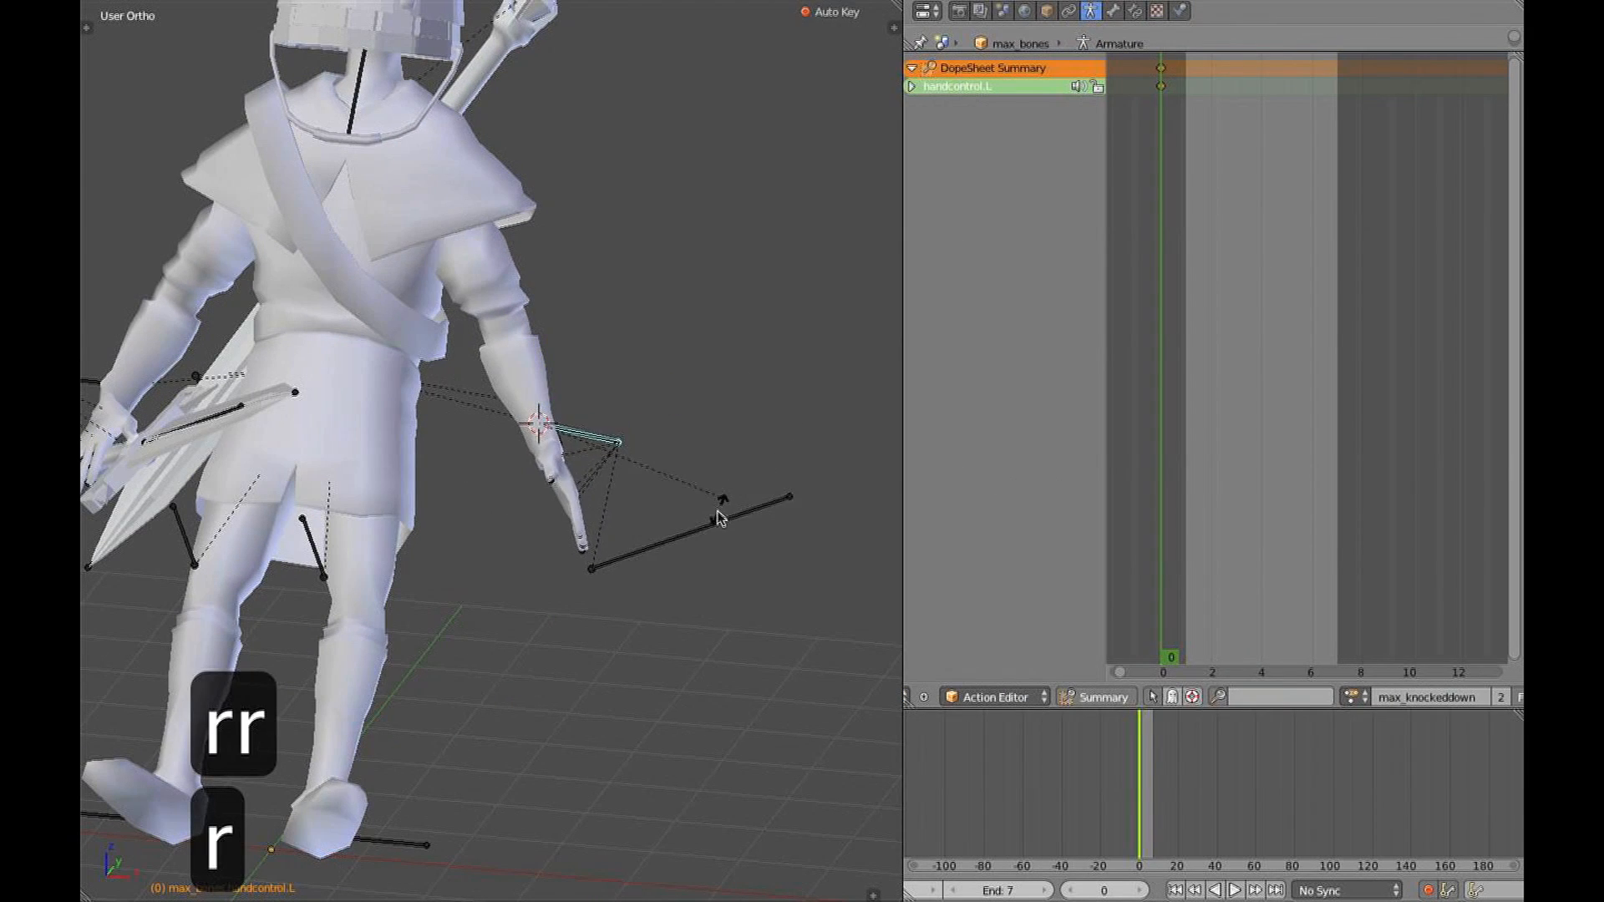
pyautogui.moveTo(597, 486); pyautogui.dragTo(508, 426, button='middle')
pyautogui.press('g')
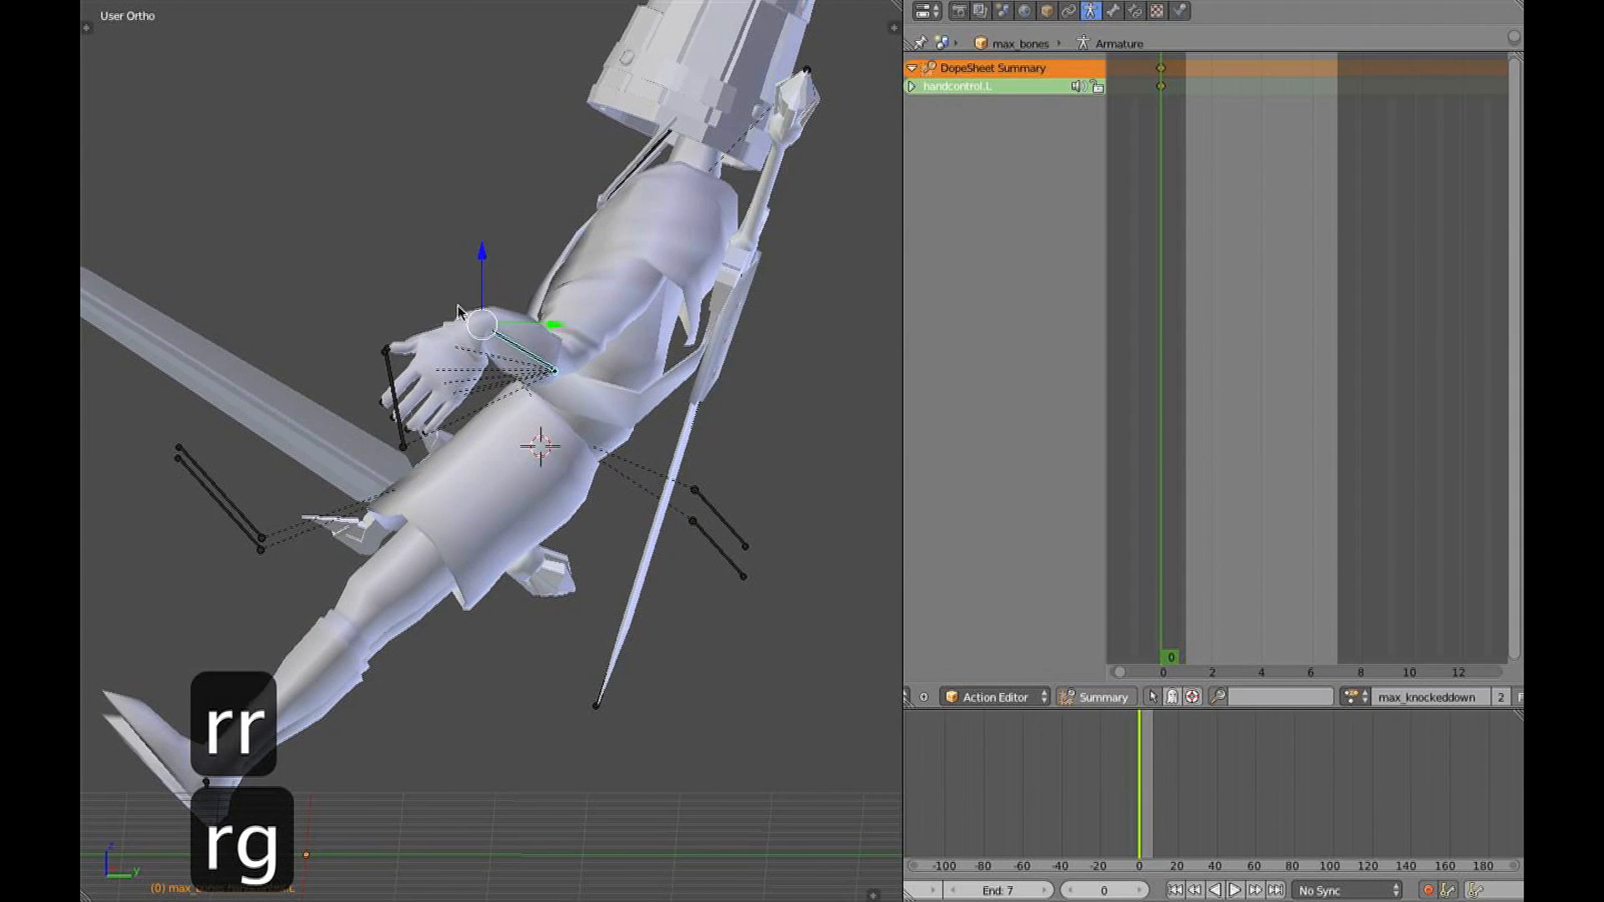
# Finish the handcontrol.L bone's pose with another rotation and move of the left hand
pyautogui.press('r')
pyautogui.press('g')
pyautogui.click(440, 387)
# Select the left shoulder bone and rotate it to follow the reaching left arm
pyautogui.moveTo(440, 387); pyautogui.dragTo(652, 393, button='middle')
pyautogui.press('z')
pyautogui.hotkey('alt', 'z')
pyautogui.rightClick(561, 472)
pyautogui.press('r')
pyautogui.click(594, 440)
# Select the shoulder.R bone and rotate it in textured display
pyautogui.press('z')
pyautogui.hotkey('alt', 'z')
pyautogui.rightClick(666, 386)
pyautogui.press('r')
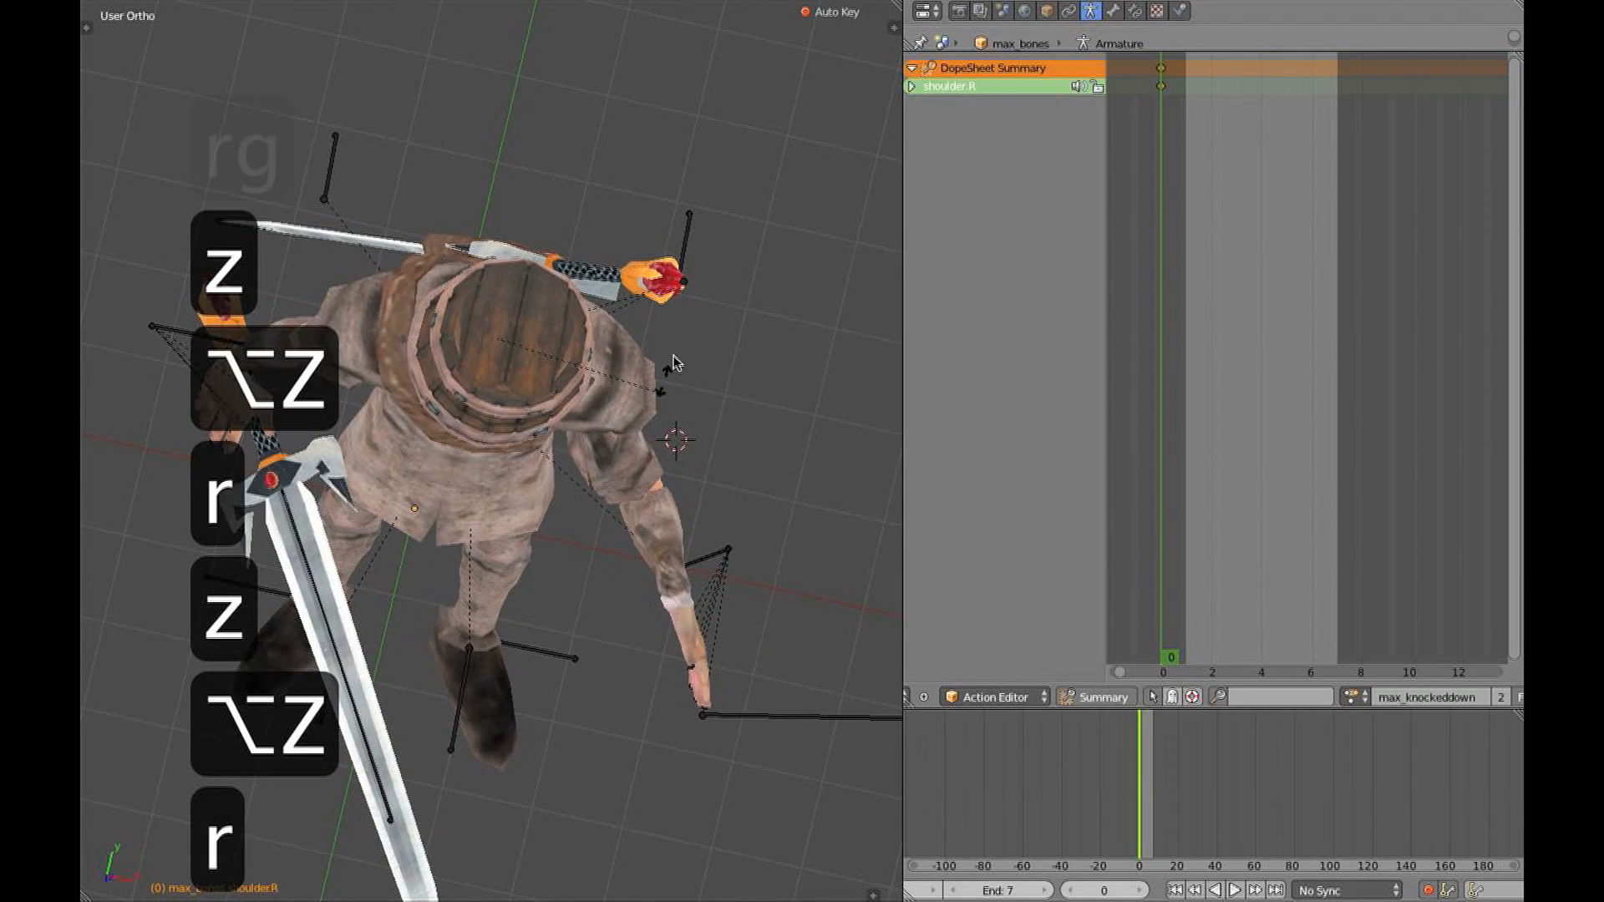
pyautogui.click(674, 355)
# Select the handcontrol.R bone and rotate it freely so the held sword swings forward
pyautogui.press('z')
pyautogui.keyDown('shift'); pyautogui.moveTo(284, 380); pyautogui.dragTo(510, 240, button='middle'); pyautogui.keyUp('shift')
pyautogui.rightClick(511, 240)
pyautogui.hotkey('alt', 'z')
pyautogui.moveTo(617, 422); pyautogui.dragTo(483, 555, button='middle')
pyautogui.press('r')
pyautogui.press('r')
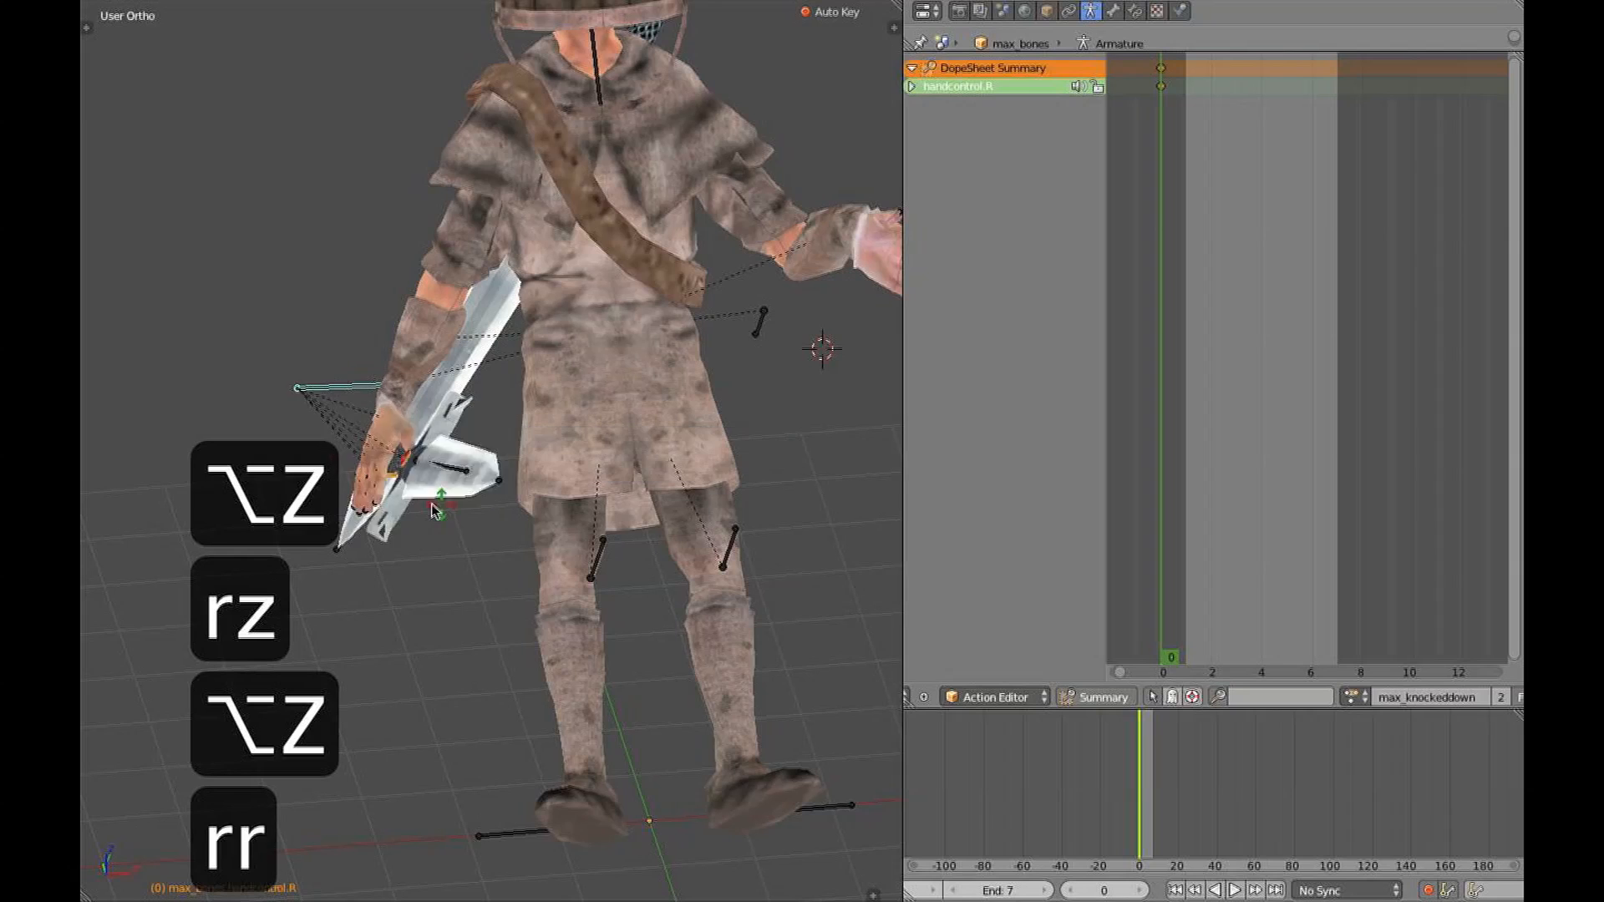
pyautogui.moveTo(407, 511); pyautogui.dragTo(612, 454, button='middle')
# Move and rotate the handcontrol.R bone so the right hand reaches forward with the sword pointing up
pyautogui.press('g')
pyautogui.press('r')
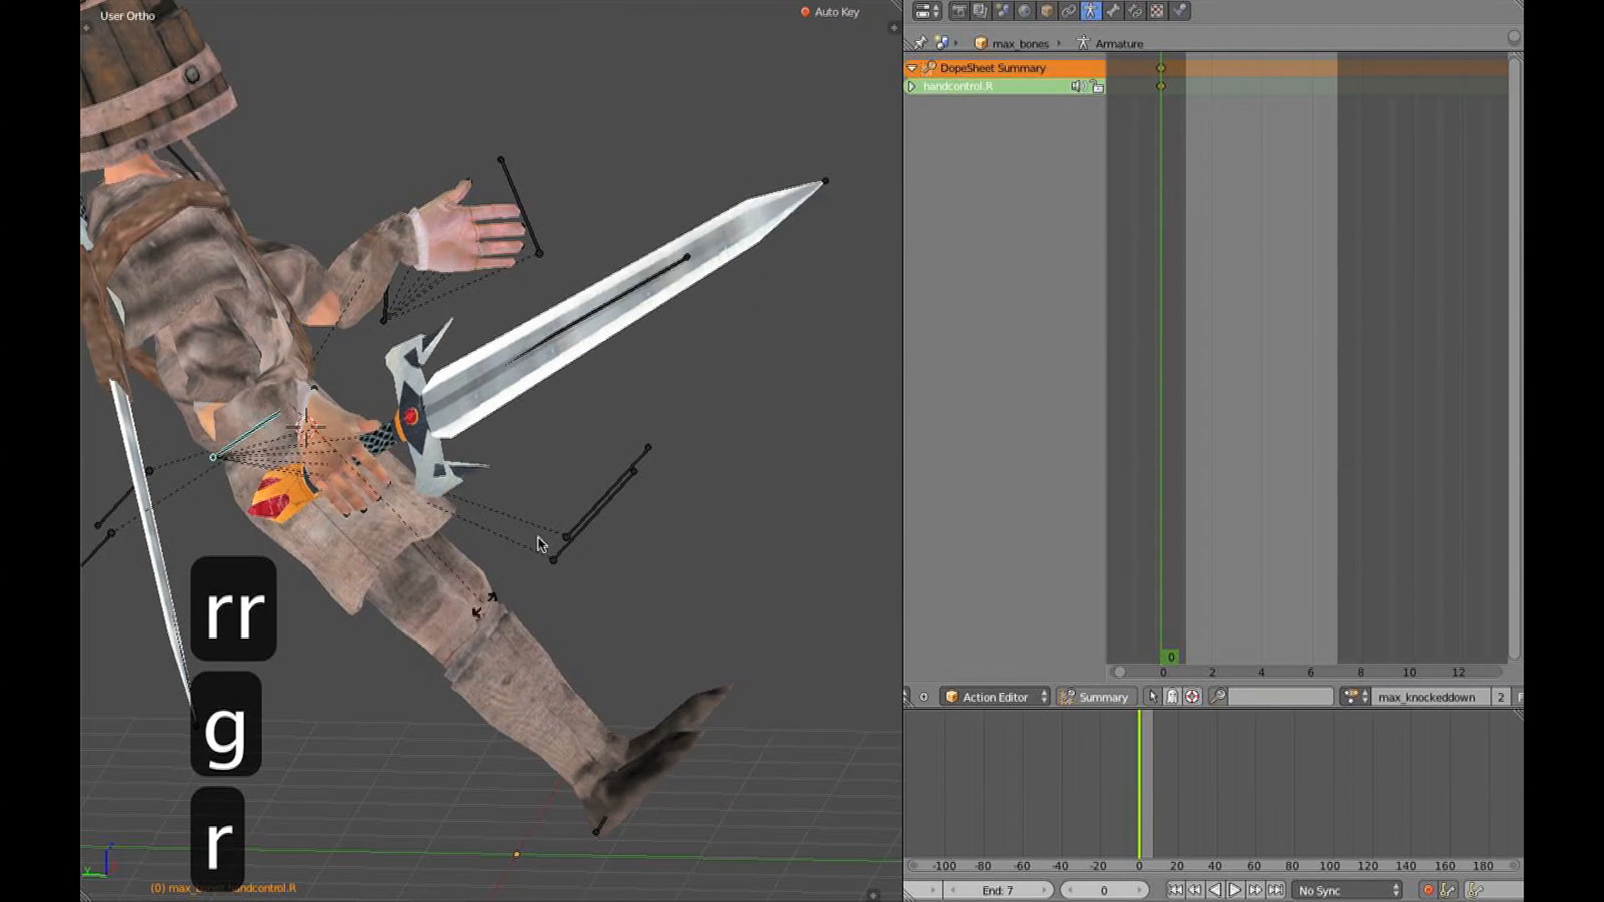
pyautogui.press('g')
pyautogui.click(706, 411)
pyautogui.moveTo(650, 413)
pyautogui.mouseDown(button='middle')
pyautogui.moveTo(580, 439)
pyautogui.moveTo(528, 431)
pyautogui.mouseUp(button='middle')
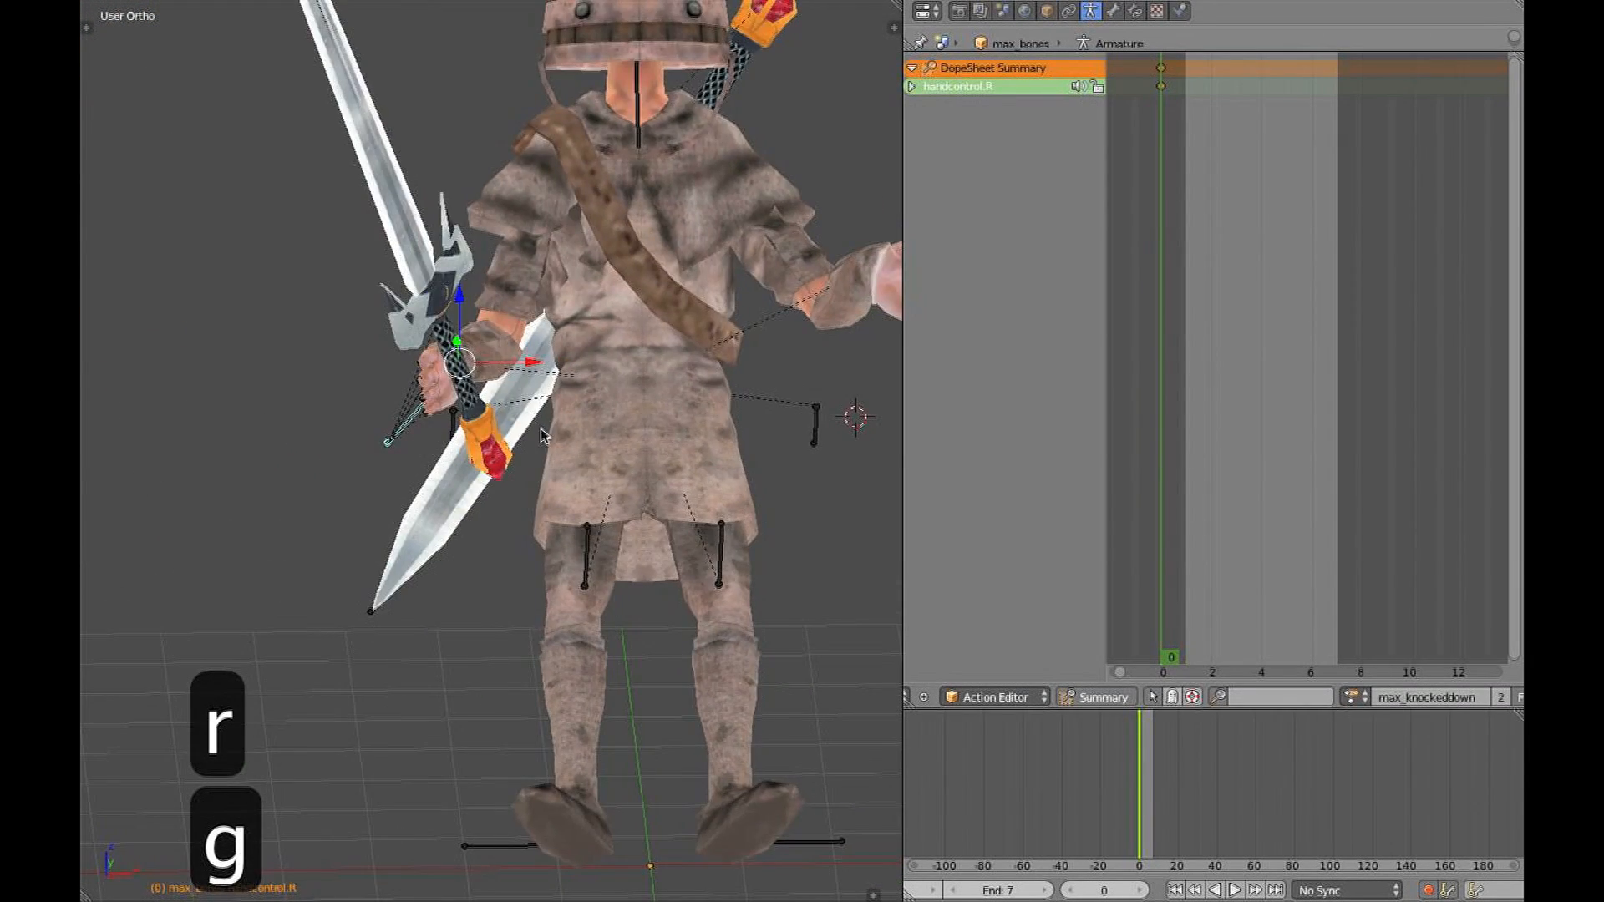
# Fine-tune the handcontrol.R bone's position so the right arm is held out from the body
pyautogui.press('z')
pyautogui.press('z')
pyautogui.moveTo(495, 270); pyautogui.dragTo(502, 318, button='middle')
pyautogui.press('g')
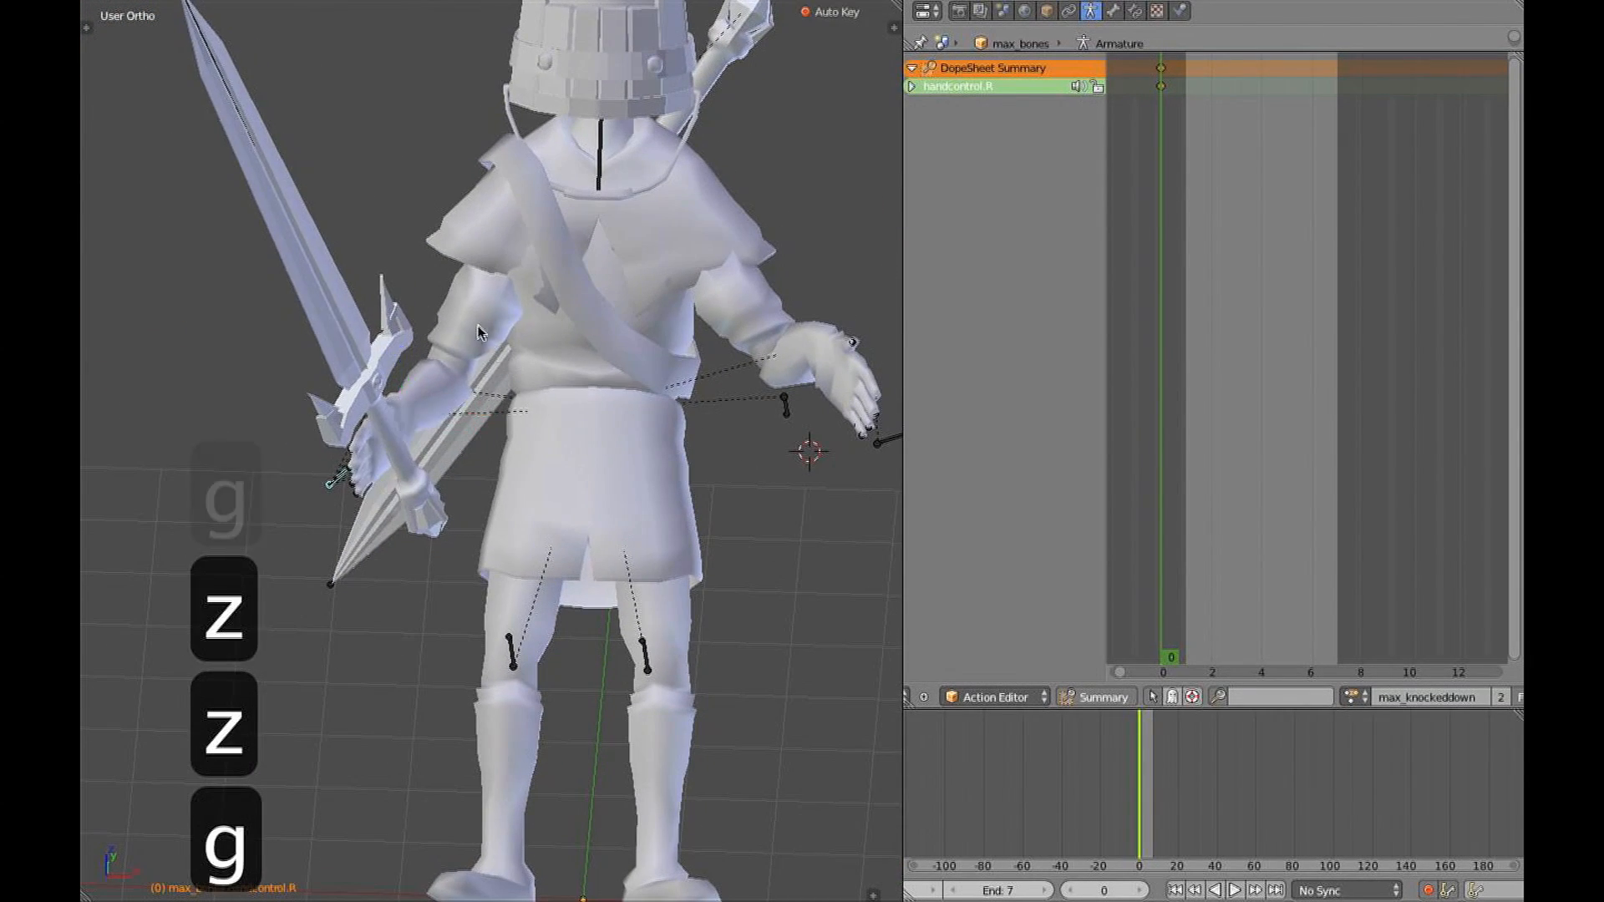
pyautogui.click(552, 371)
pyautogui.press('z')
pyautogui.moveTo(552, 371)
pyautogui.mouseDown(button='middle')
pyautogui.moveTo(579, 348)
pyautogui.moveTo(666, 379)
pyautogui.moveTo(681, 338)
pyautogui.moveTo(687, 420)
pyautogui.mouseUp(button='middle')
pyautogui.hotkey('alt', 'z')
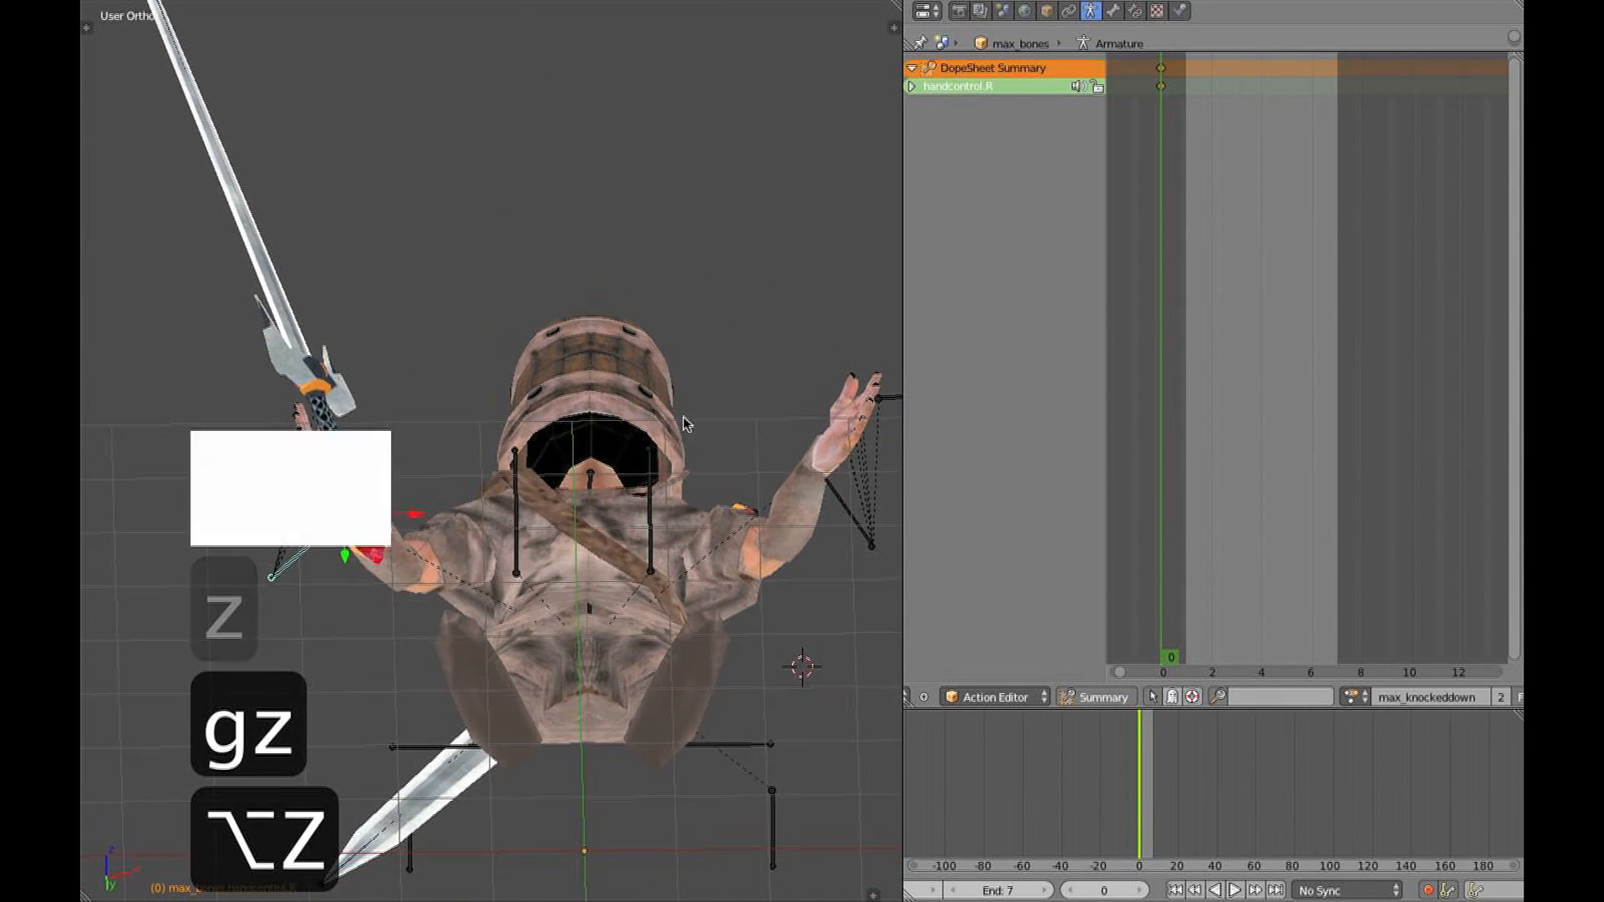
pyautogui.press('g')
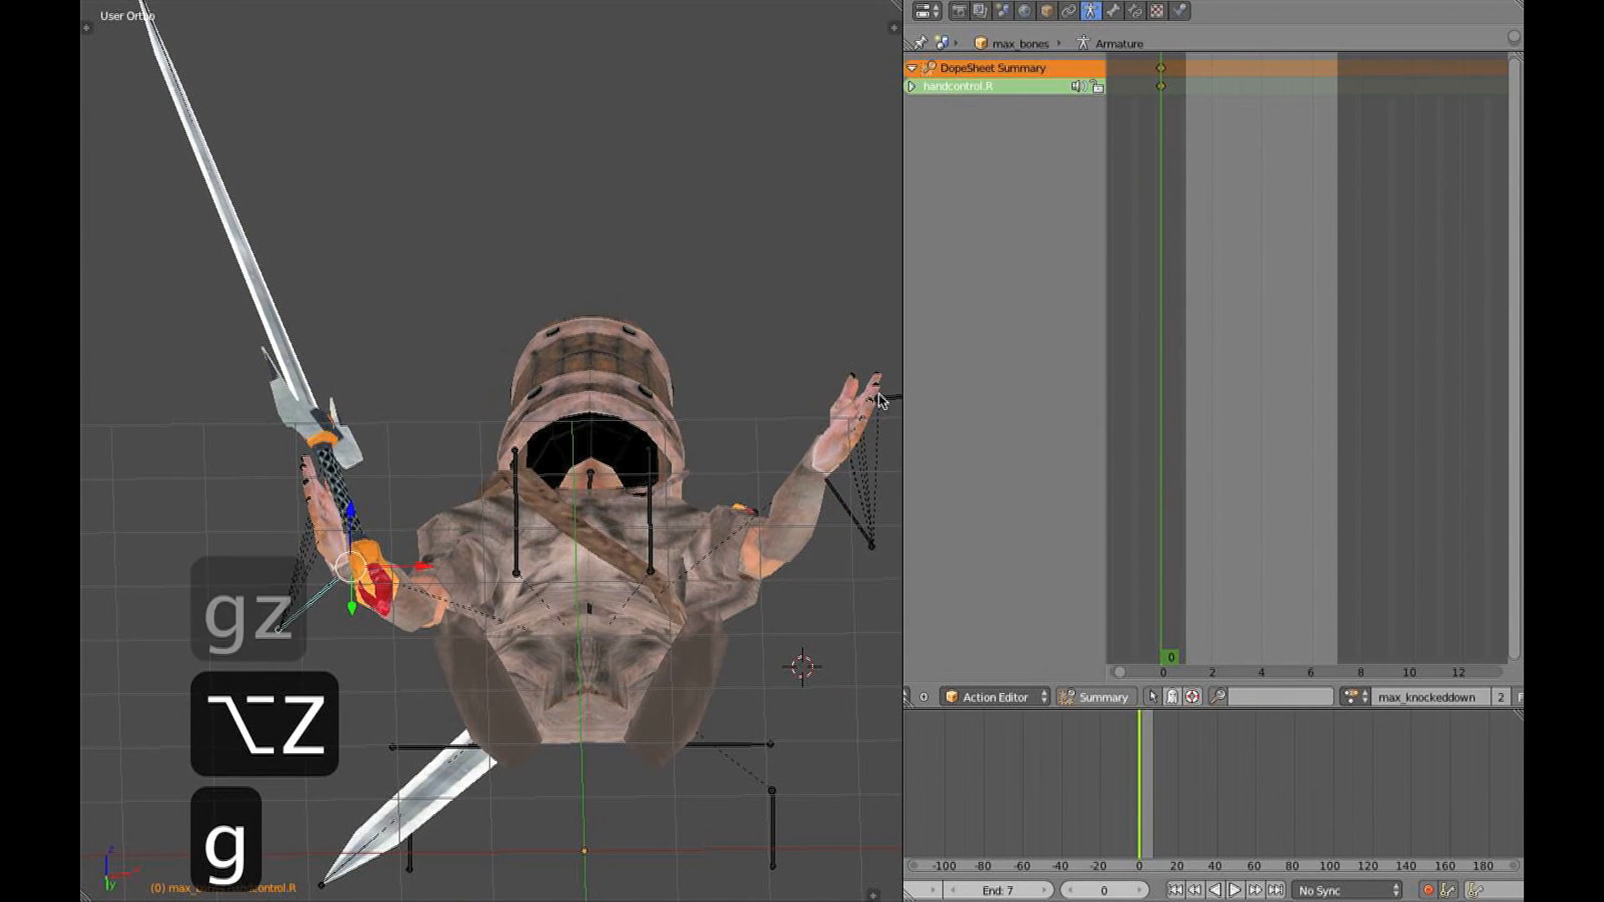
# Select the handcontrol.L bone, then rotate and reposition it to refine the outstretched left hand
pyautogui.rightClick(878, 406)
pyautogui.press('g')
pyautogui.rightClick(877, 506)
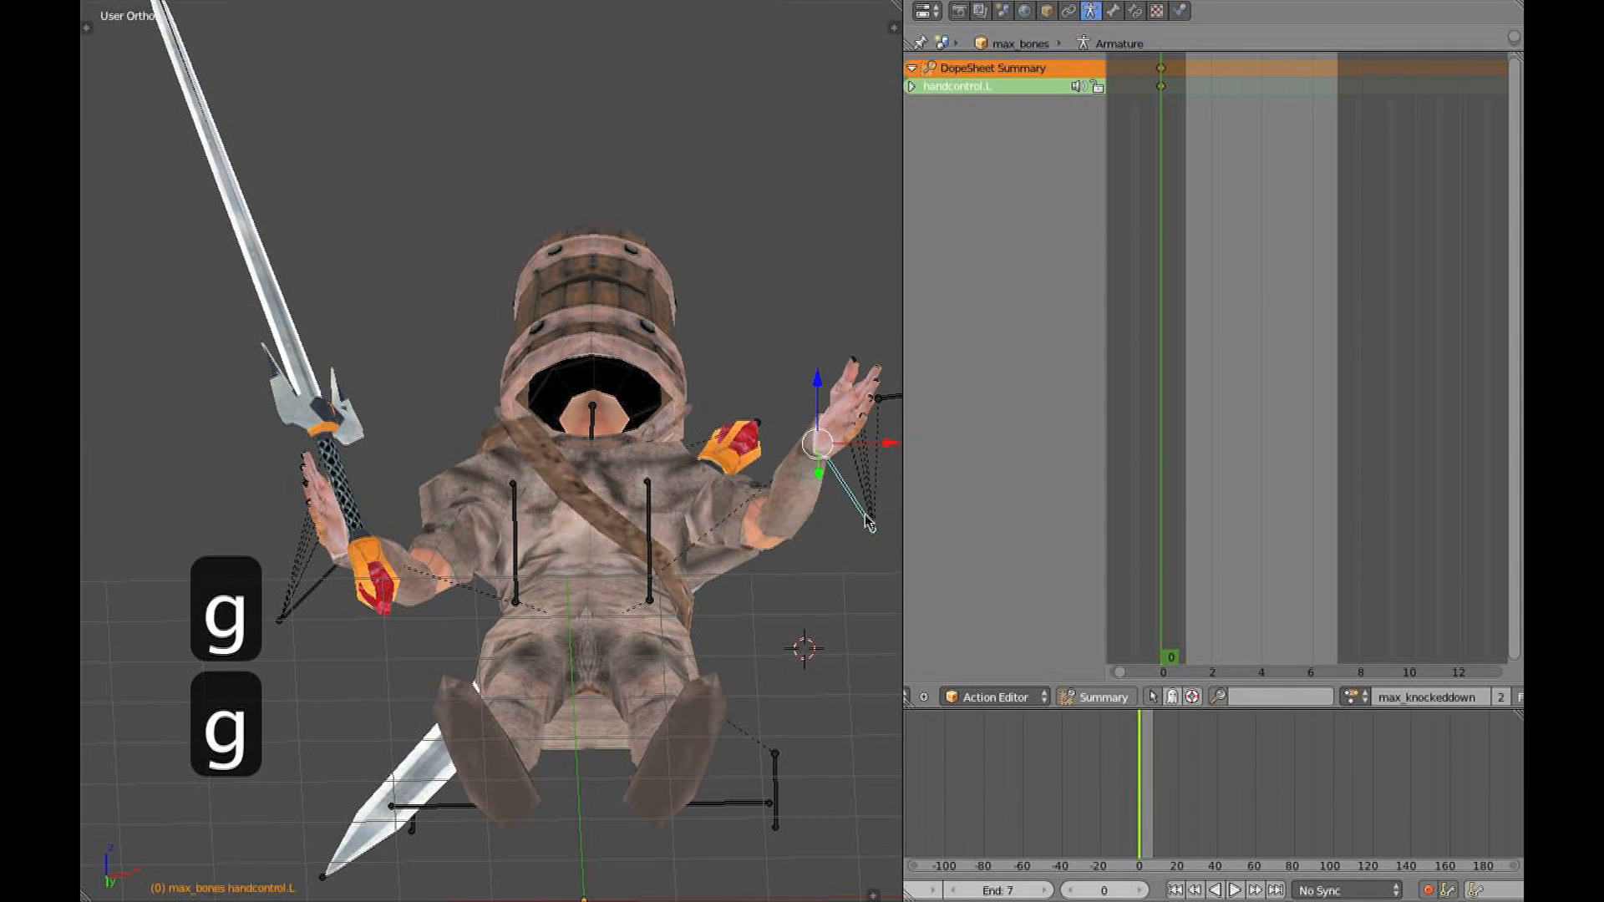
pyautogui.moveTo(865, 561); pyautogui.dragTo(569, 559, button='middle')
pyautogui.moveTo(569, 631); pyautogui.dragTo(407, 545, button='middle')
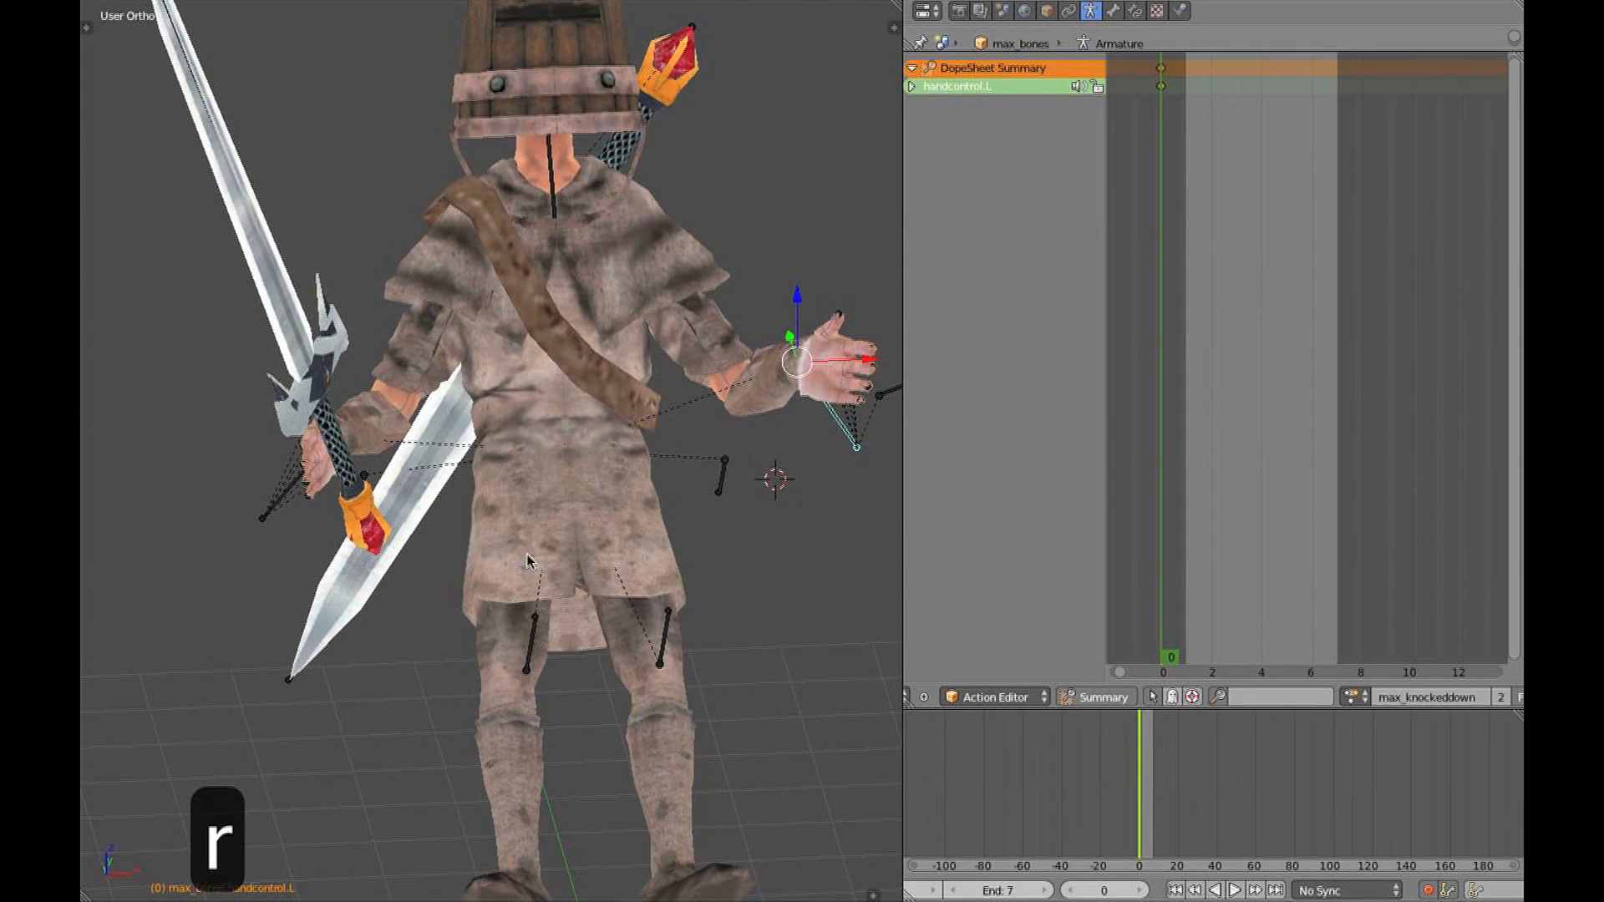
pyautogui.moveTo(605, 501); pyautogui.dragTo(620, 444, button='middle')
pyautogui.press('g')
pyautogui.press('KP_1')
pyautogui.moveTo(729, 520); pyautogui.dragTo(565, 526, button='middle')
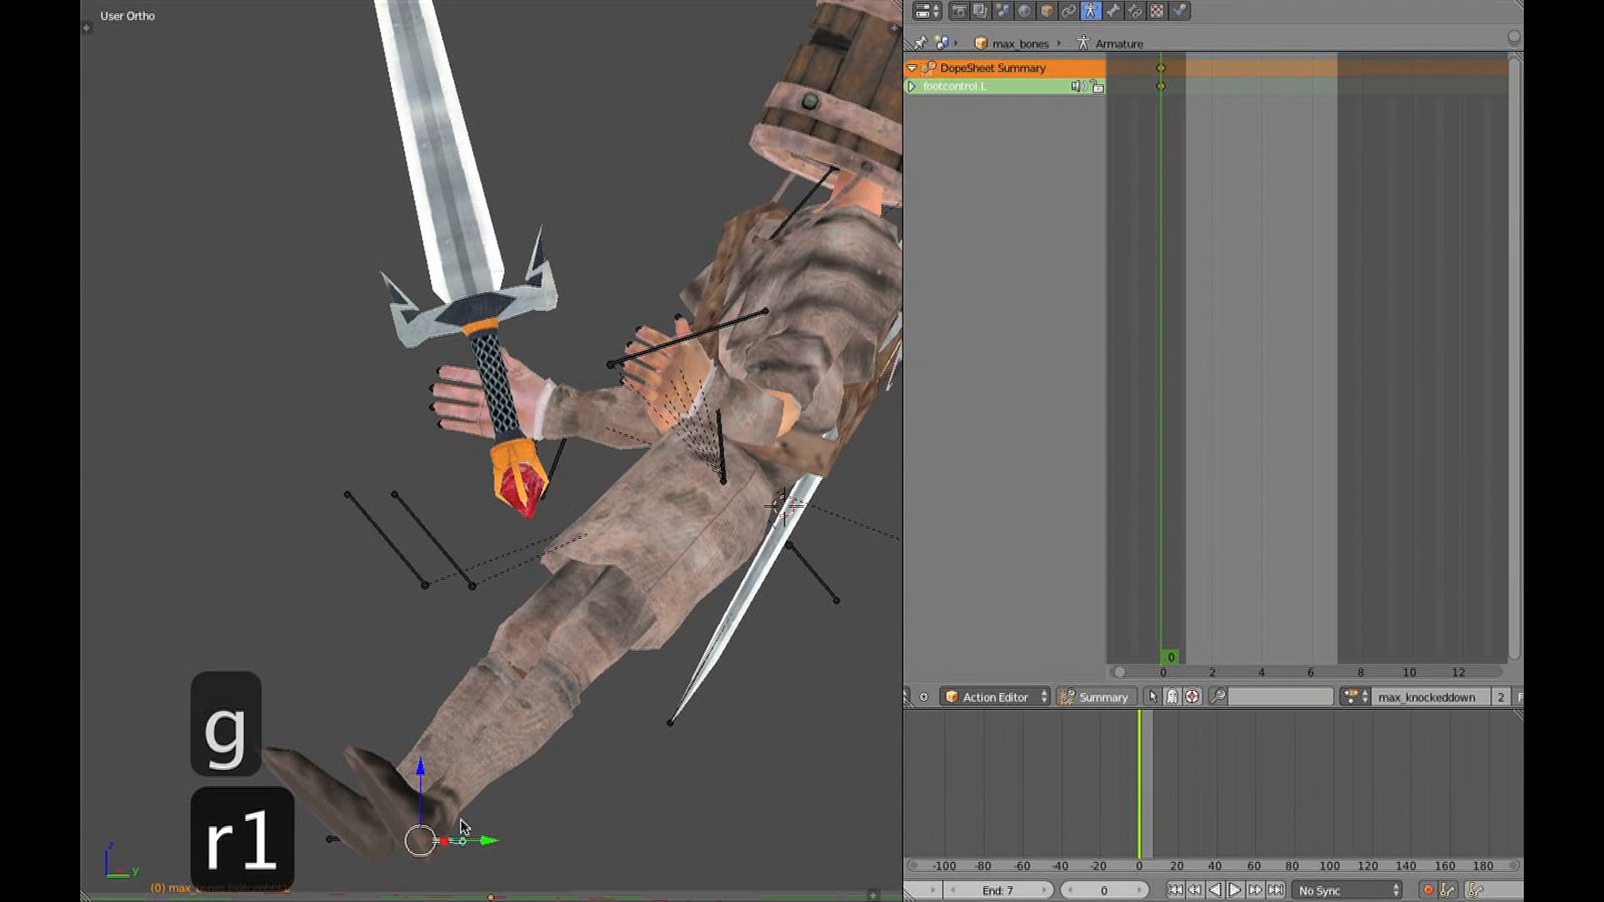
# Select the chest bone and rotate it forward in wireframe right view
pyautogui.press('KP_3')
pyautogui.moveTo(508, 756); pyautogui.dragTo(530, 613, button='middle')
pyautogui.keyDown('shift'); pyautogui.moveTo(551, 553); pyautogui.dragTo(536, 580, button='middle'); pyautogui.keyUp('shift')
pyautogui.scroll(2, 701, 411)
pyautogui.press('z')
pyautogui.keyDown('shift'); pyautogui.moveTo(720, 399); pyautogui.dragTo(683, 412, button='middle'); pyautogui.keyUp('shift')
pyautogui.rightClick(656, 392)
pyautogui.press('KP_3')
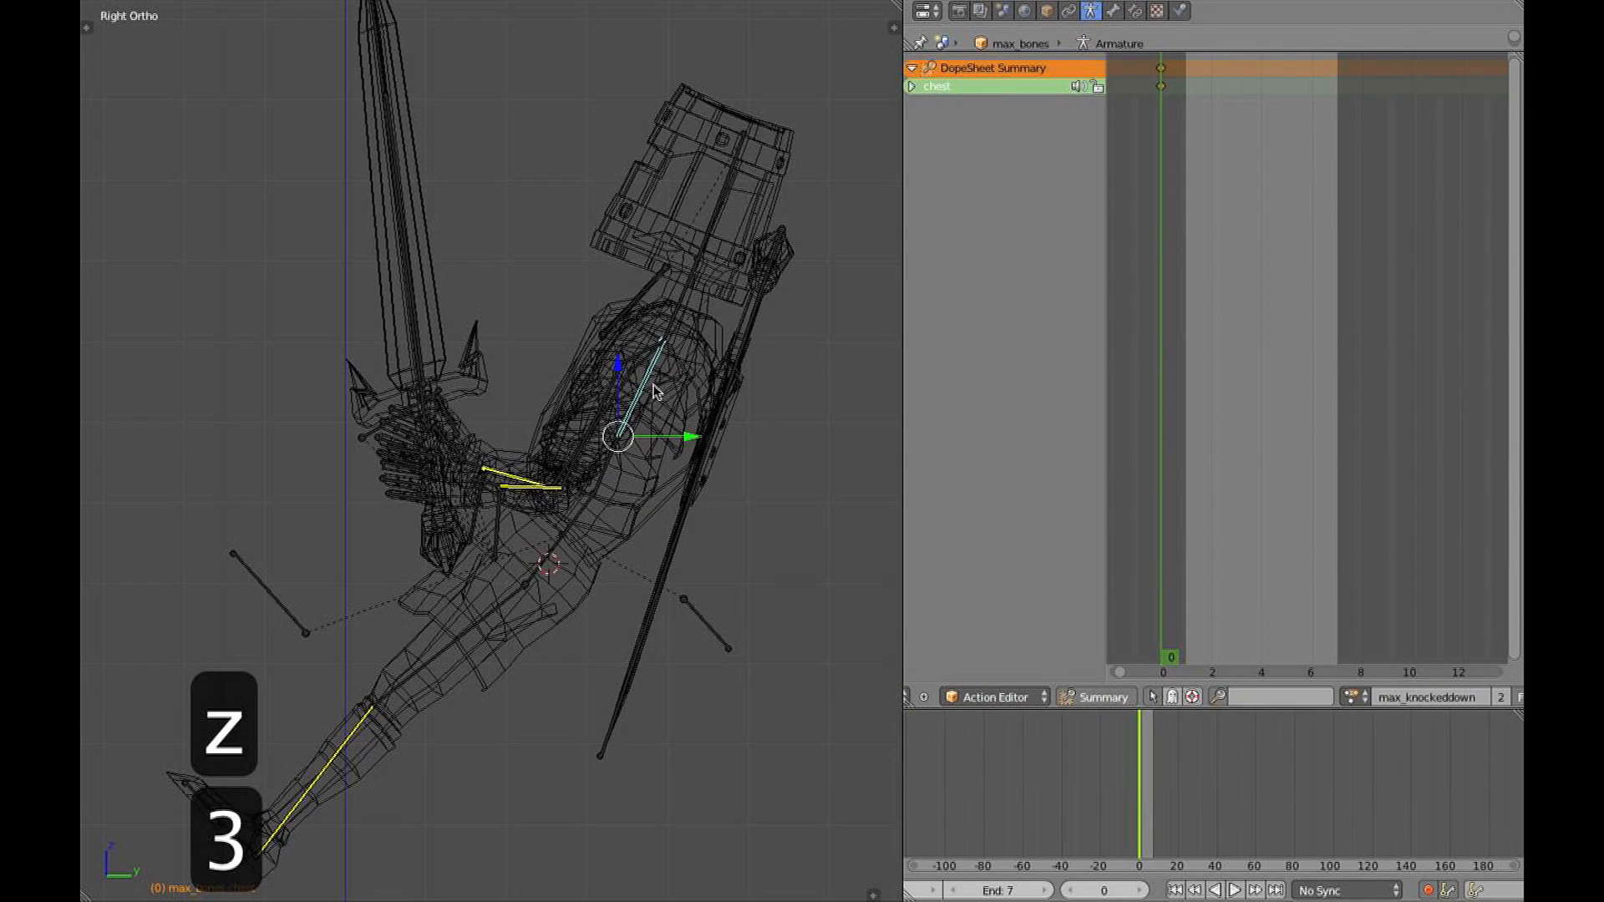
pyautogui.press('r')
pyautogui.click(740, 330)
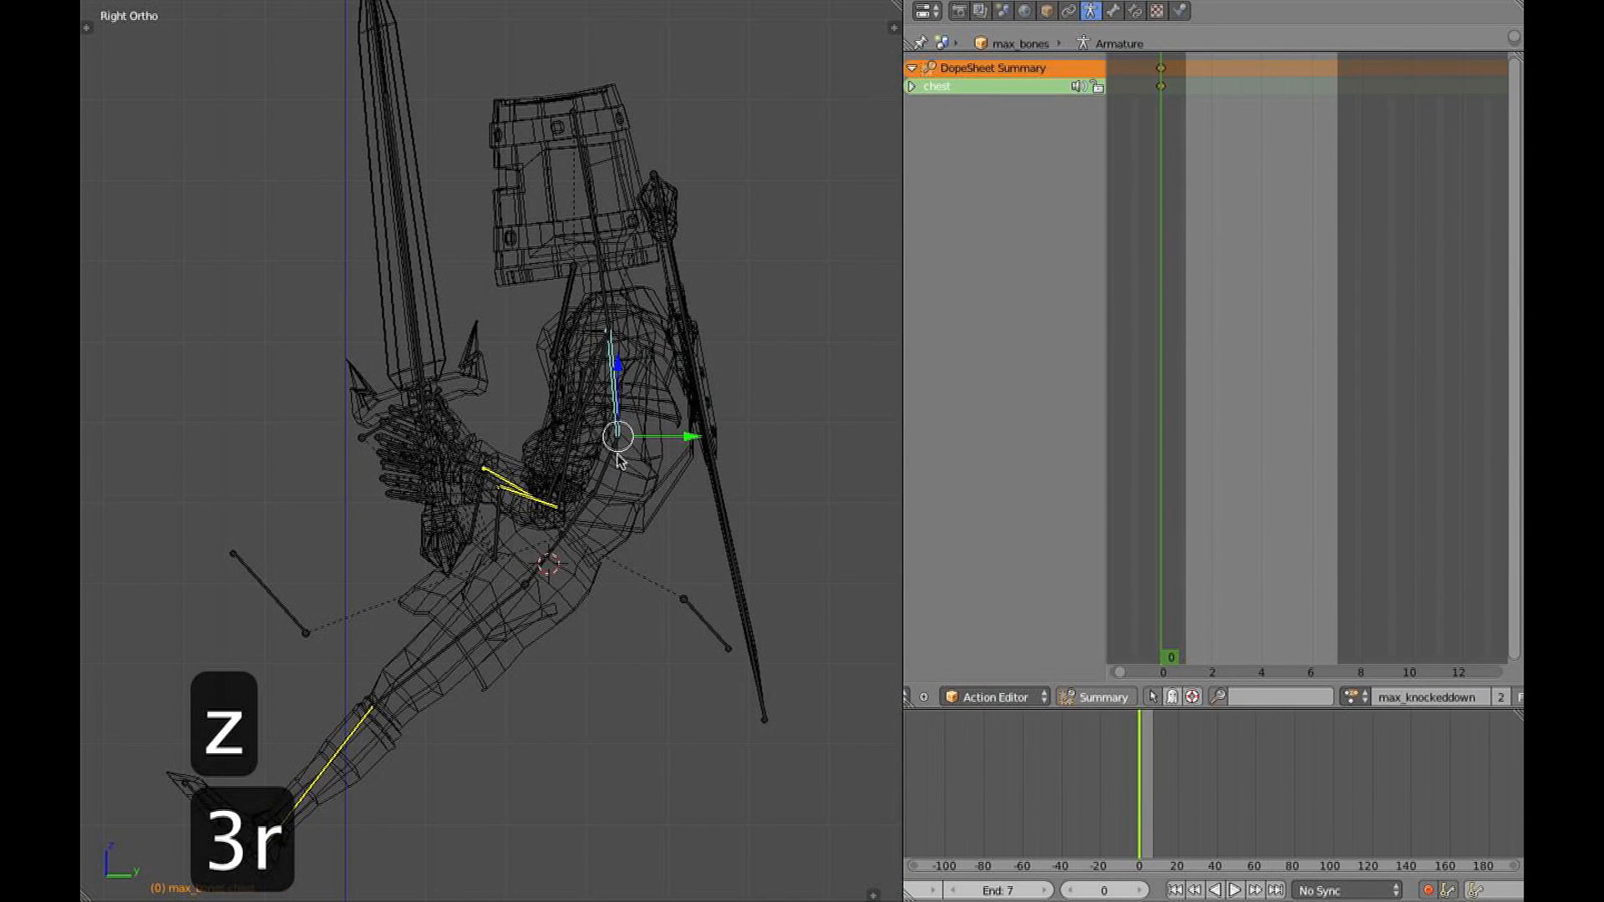
# Rotate the torso bone below the chest forward, then rotate the Centerbone backward
pyautogui.rightClick(616, 463)
pyautogui.press('r')
pyautogui.click(507, 585)
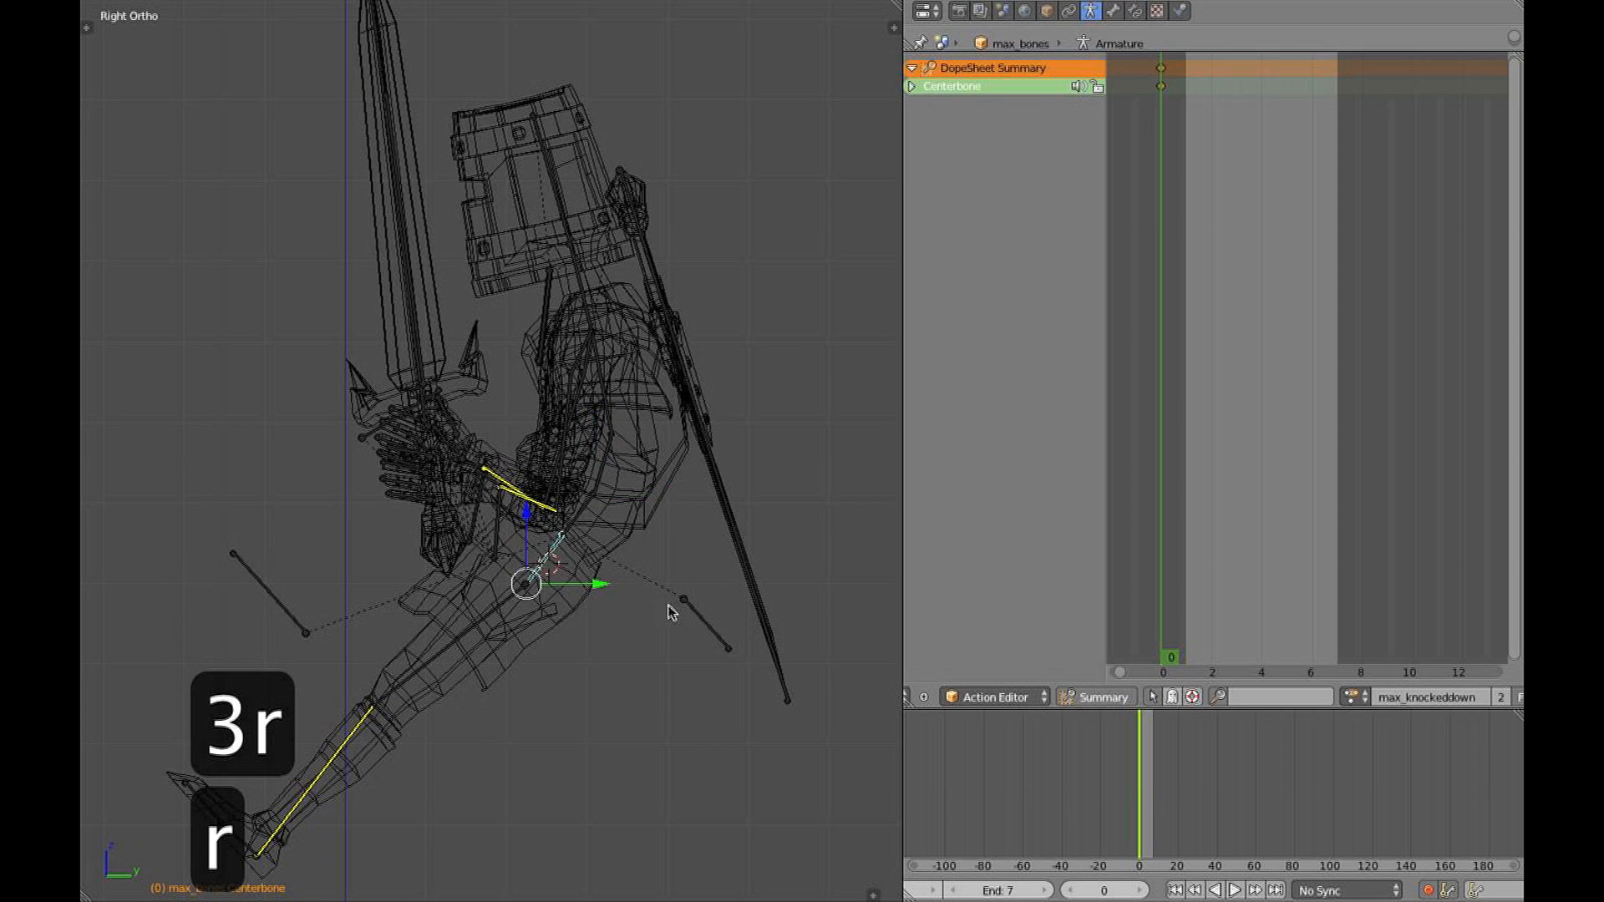
pyautogui.press('r')
pyautogui.click(665, 655)
# Select both footcontrol bones and move them up and forward in right view to lift the feet
pyautogui.keyDown('shift'); pyautogui.moveTo(445, 711); pyautogui.dragTo(522, 639, button='middle'); pyautogui.keyUp('shift')
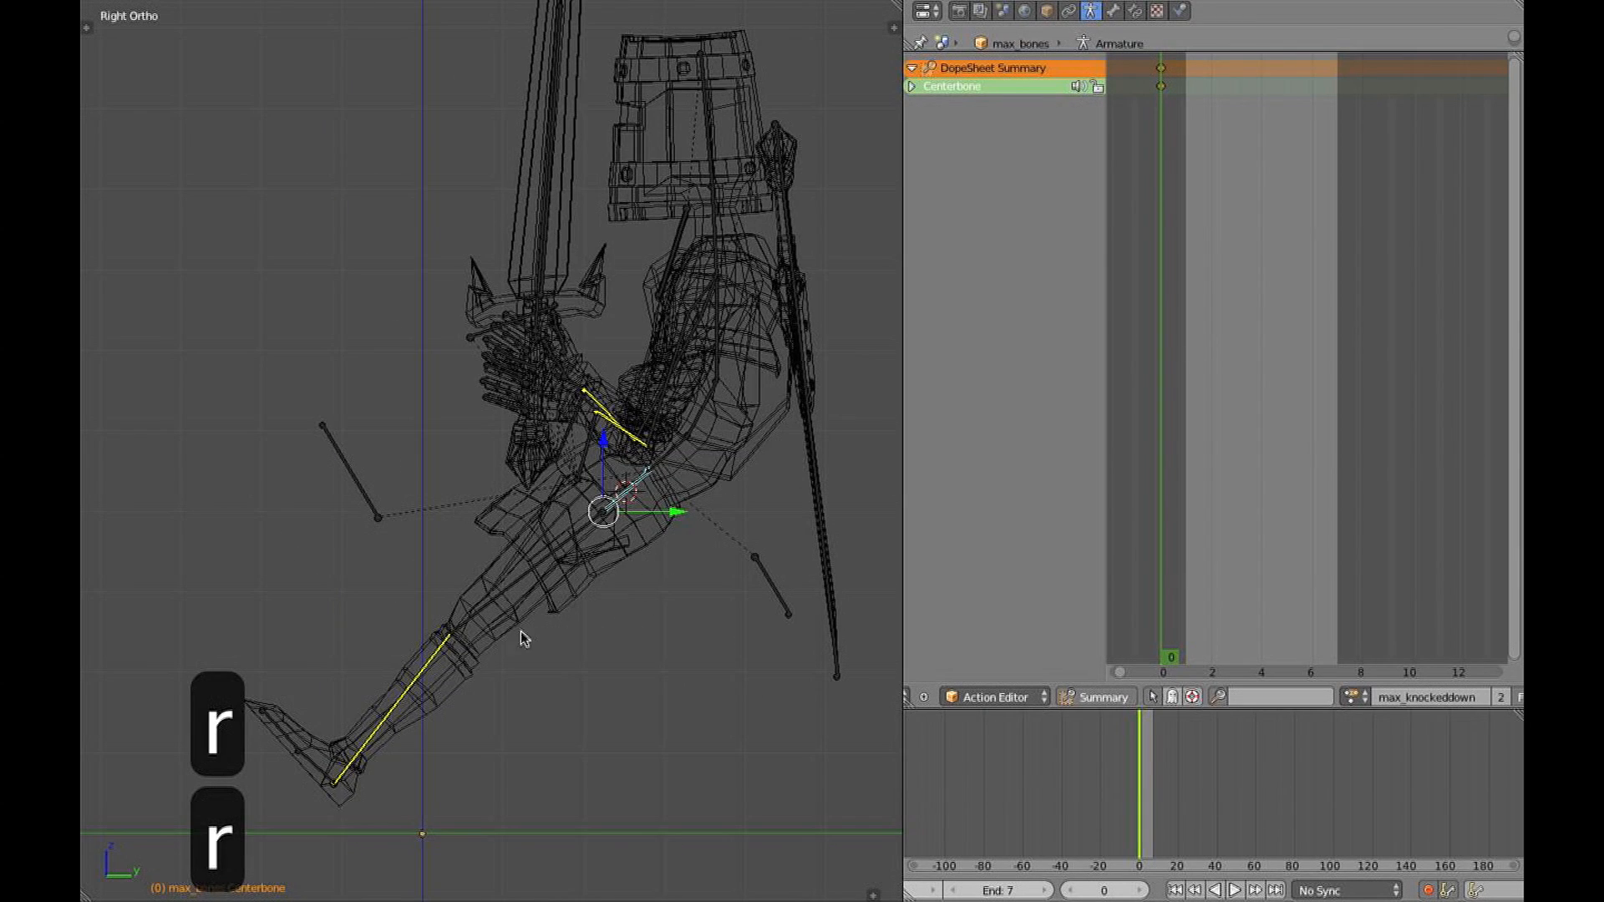
pyautogui.rightClick(337, 792)
pyautogui.moveTo(338, 792); pyautogui.dragTo(347, 788, button='middle')
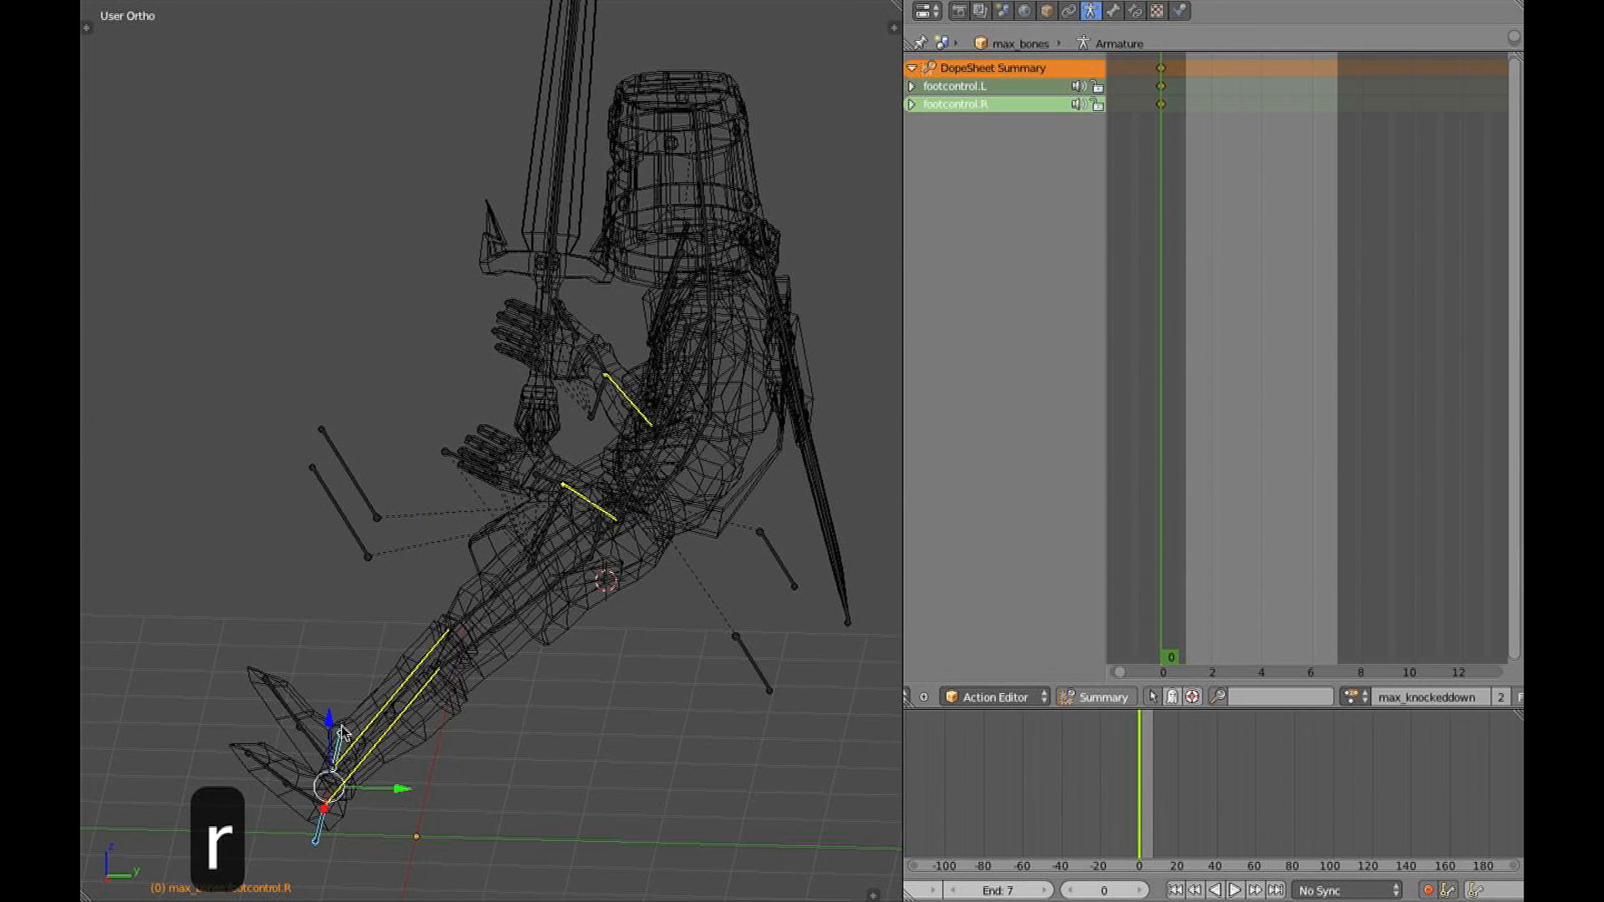
pyautogui.press('KP_3')
pyautogui.press('g')
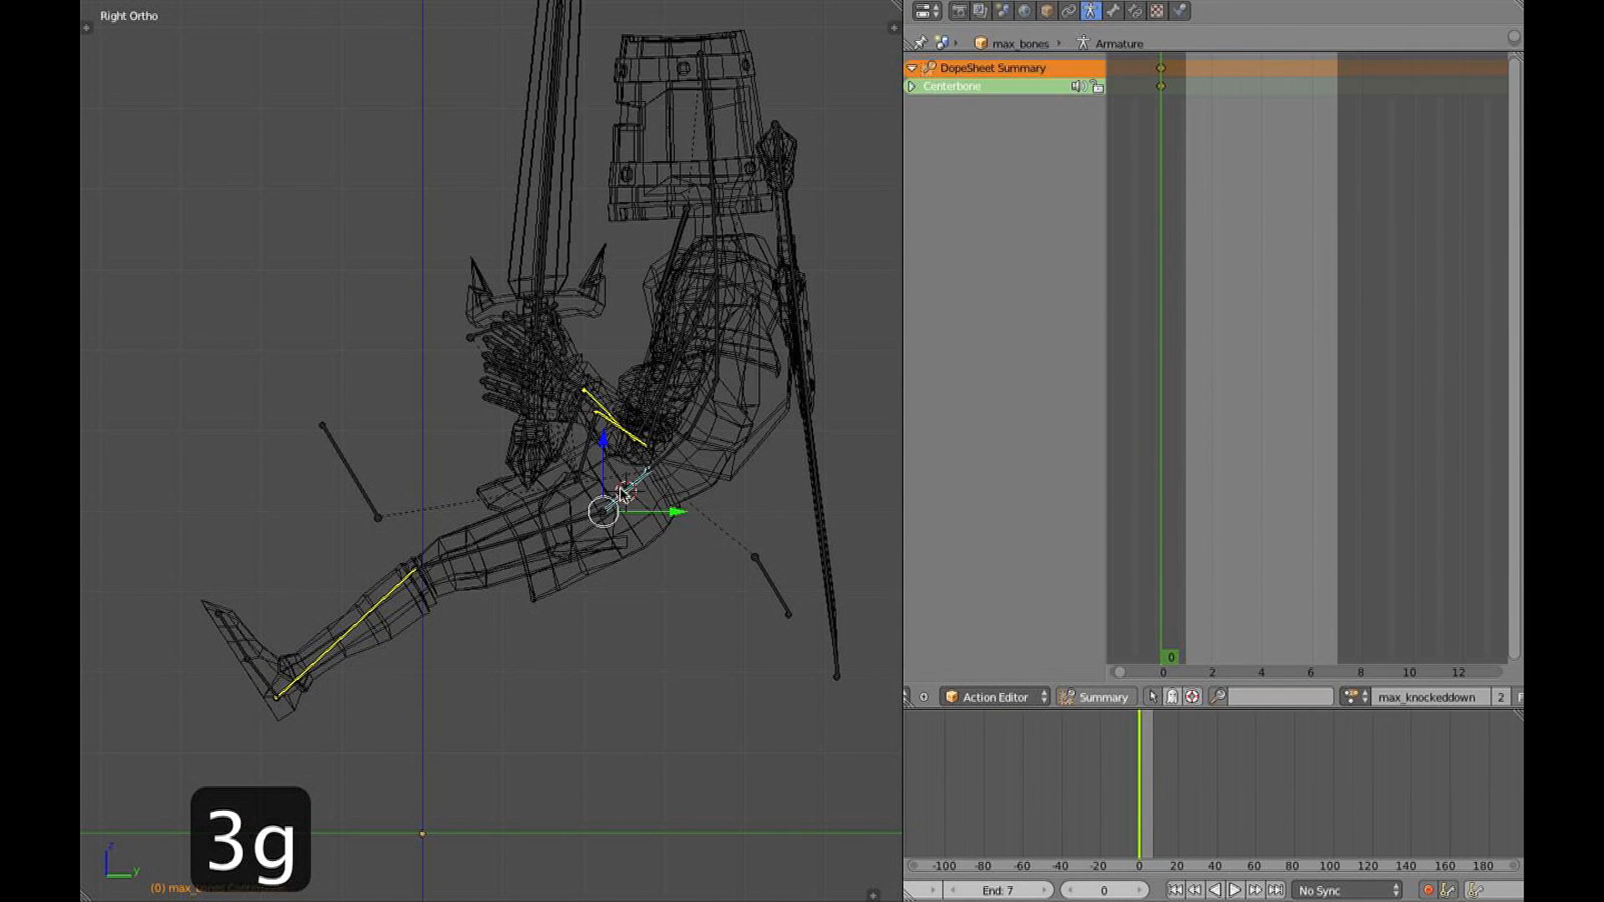
# Select all bones and rotate the whole character further backward in right view
pyautogui.press('a')
pyautogui.press('a')
pyautogui.moveTo(629, 518)
pyautogui.mouseDown(button='middle')
pyautogui.moveTo(625, 553)
pyautogui.moveTo(642, 534)
pyautogui.moveTo(616, 530)
pyautogui.mouseUp(button='middle')
pyautogui.press('KP_3')
pyautogui.keyDown('shift'); pyautogui.moveTo(445, 643); pyautogui.dragTo(279, 655, button='middle'); pyautogui.keyUp('shift')
pyautogui.moveTo(585, 470); pyautogui.dragTo(581, 393, button='middle')
pyautogui.press('KP_3')
pyautogui.press('r')
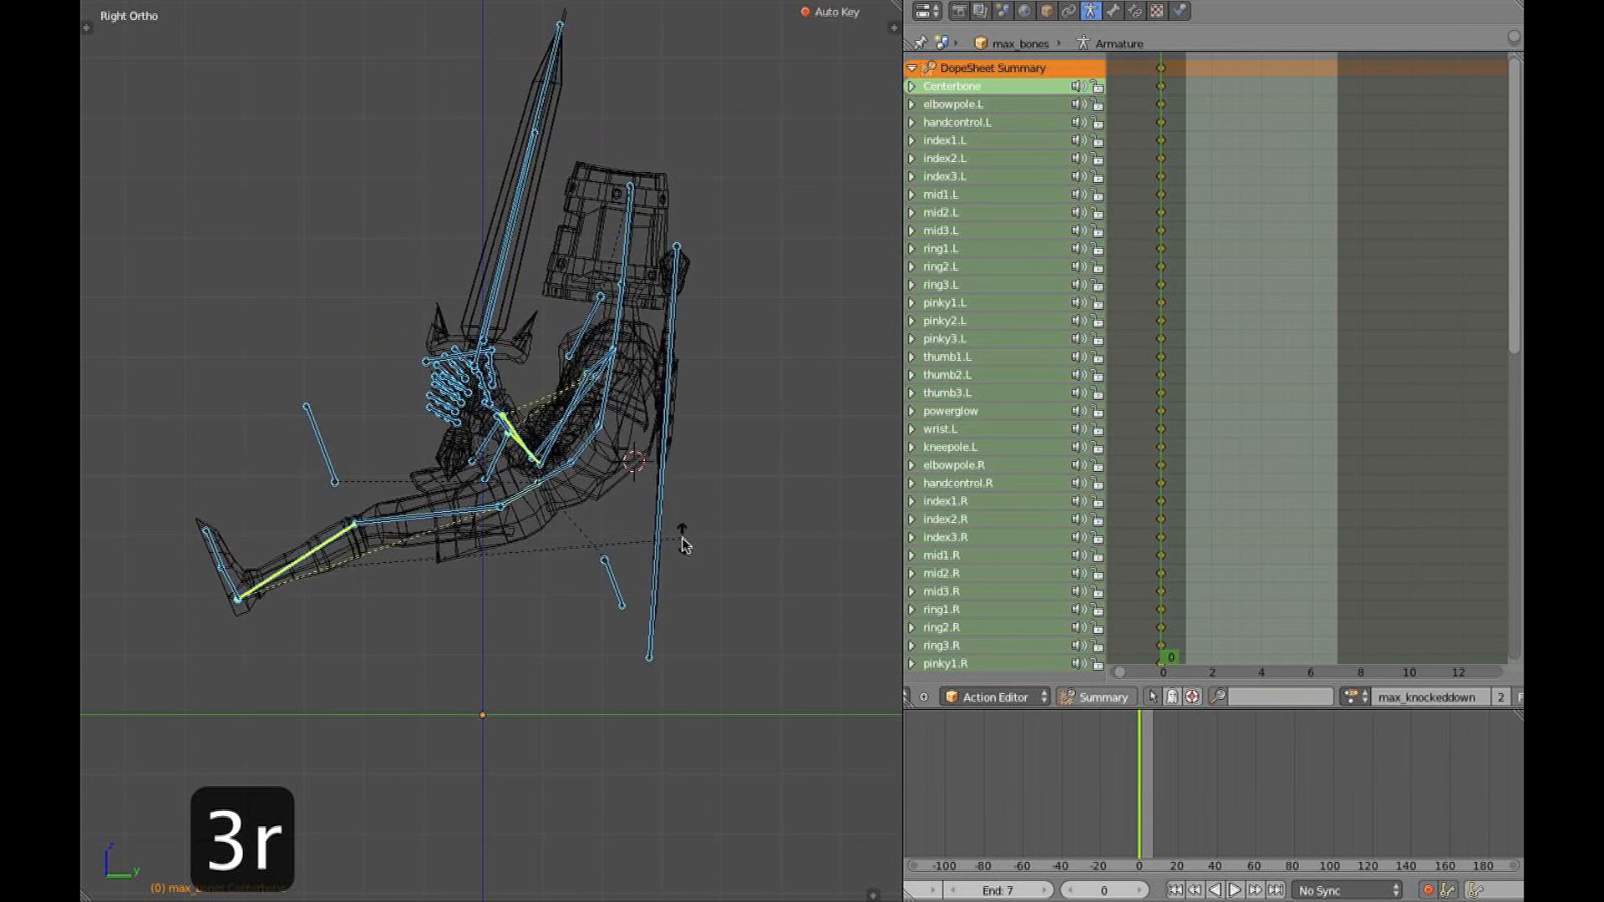
# Rotate the chest bone forward and adjust the rotation of the waist bone
pyautogui.rightClick(614, 382)
pyautogui.press('r')
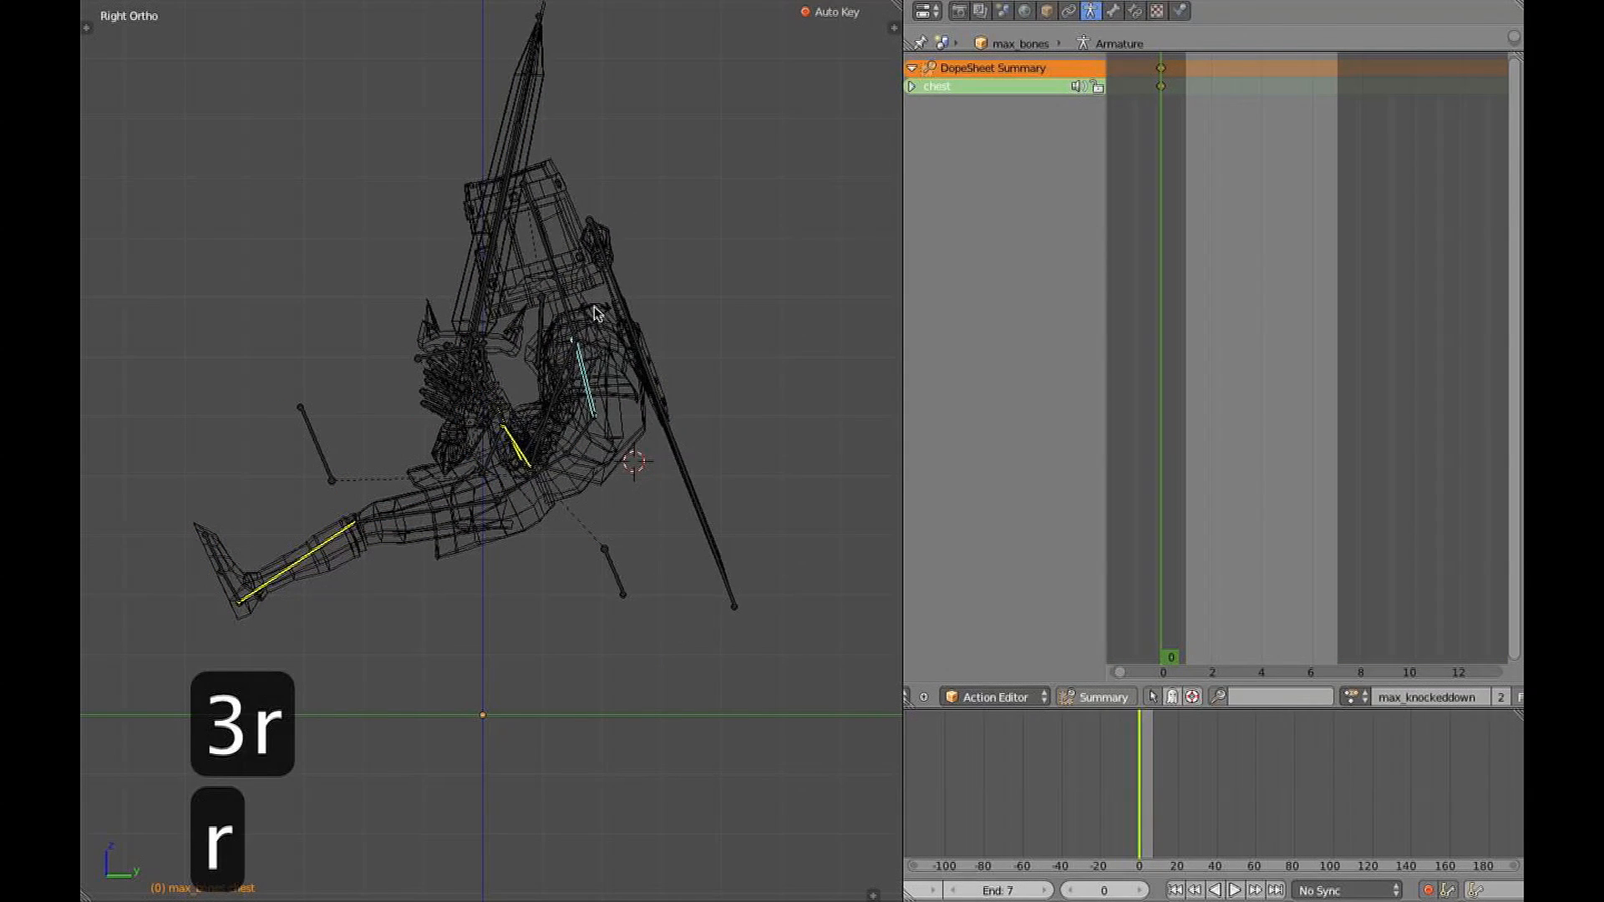
pyautogui.press('r')
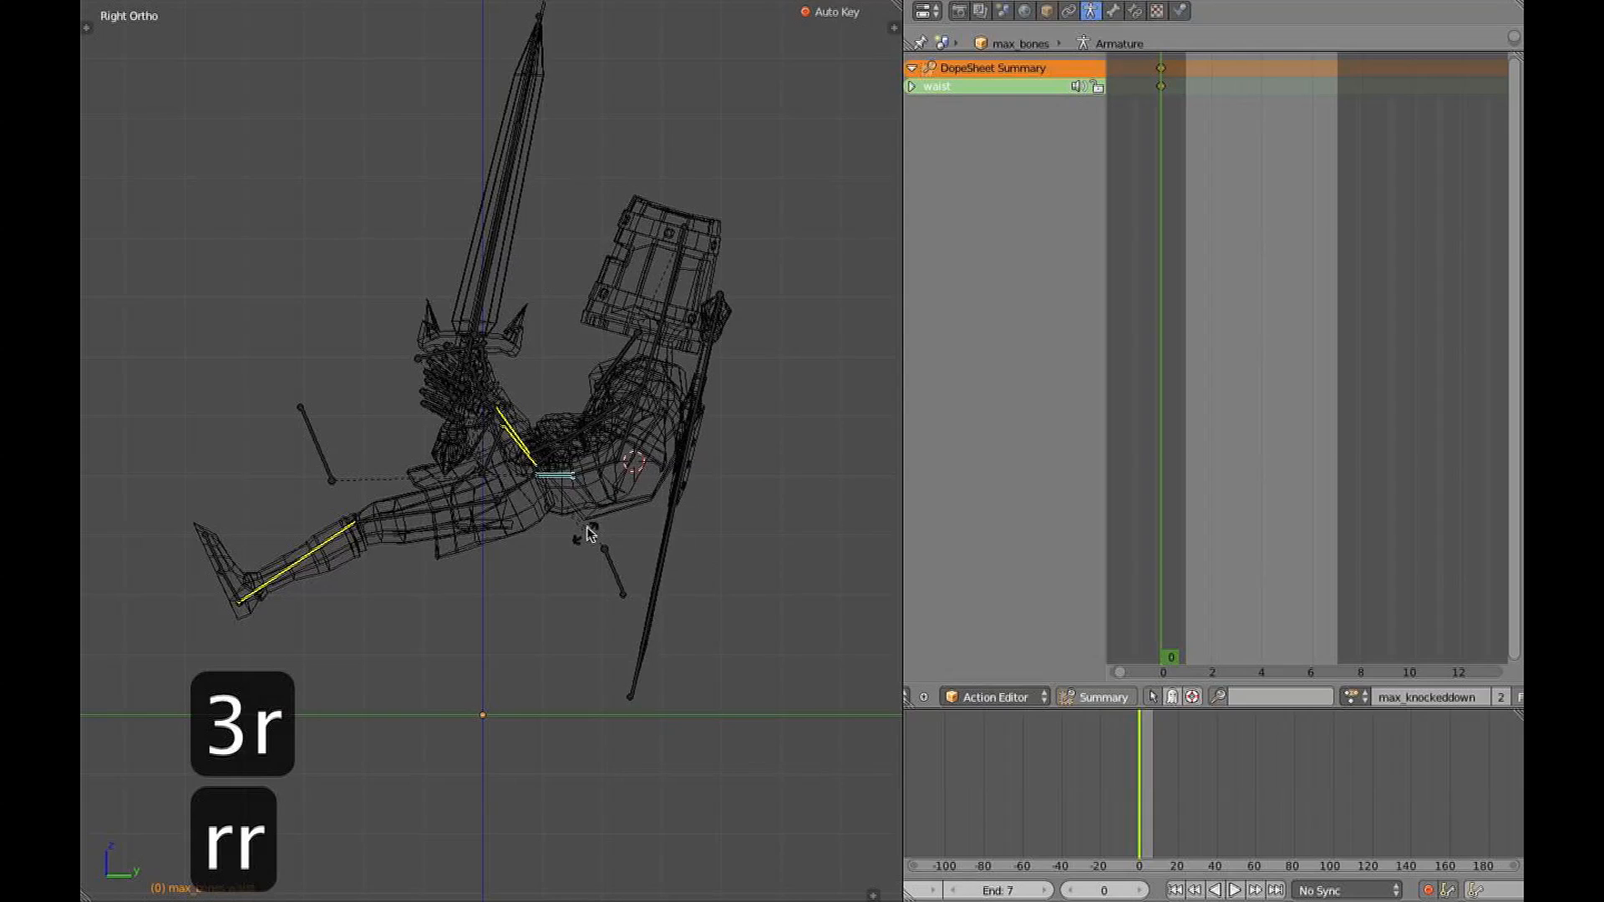
pyautogui.click(544, 504)
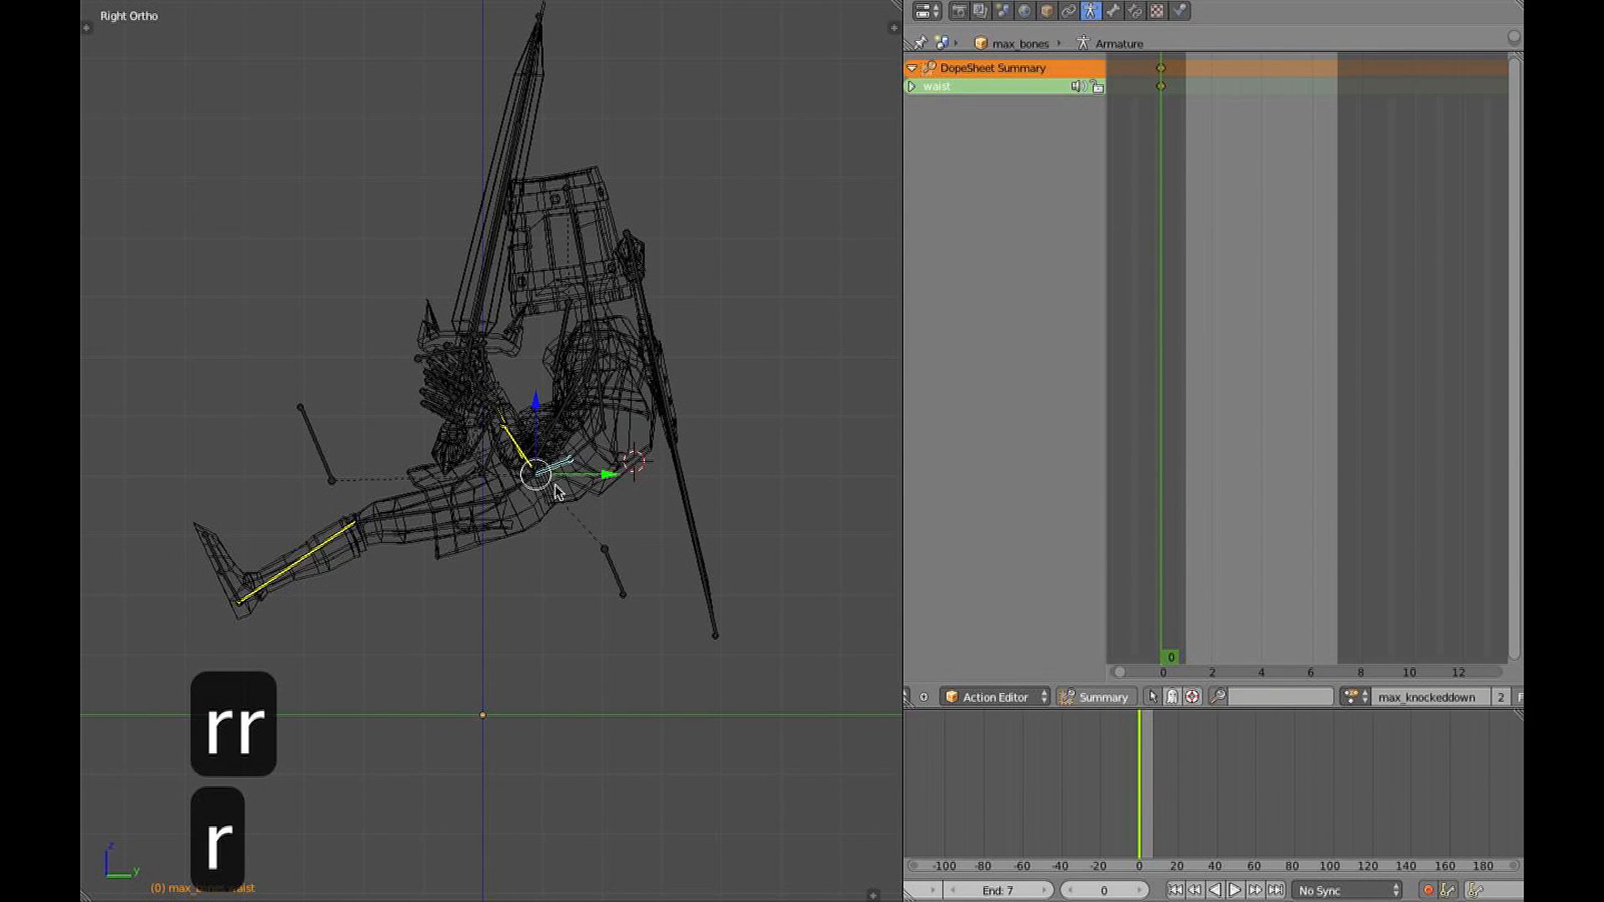
# Refine the waist bone's rotation and rotate the Centerbone slightly backward
pyautogui.press('r')
pyautogui.click(556, 510)
pyautogui.press('r')
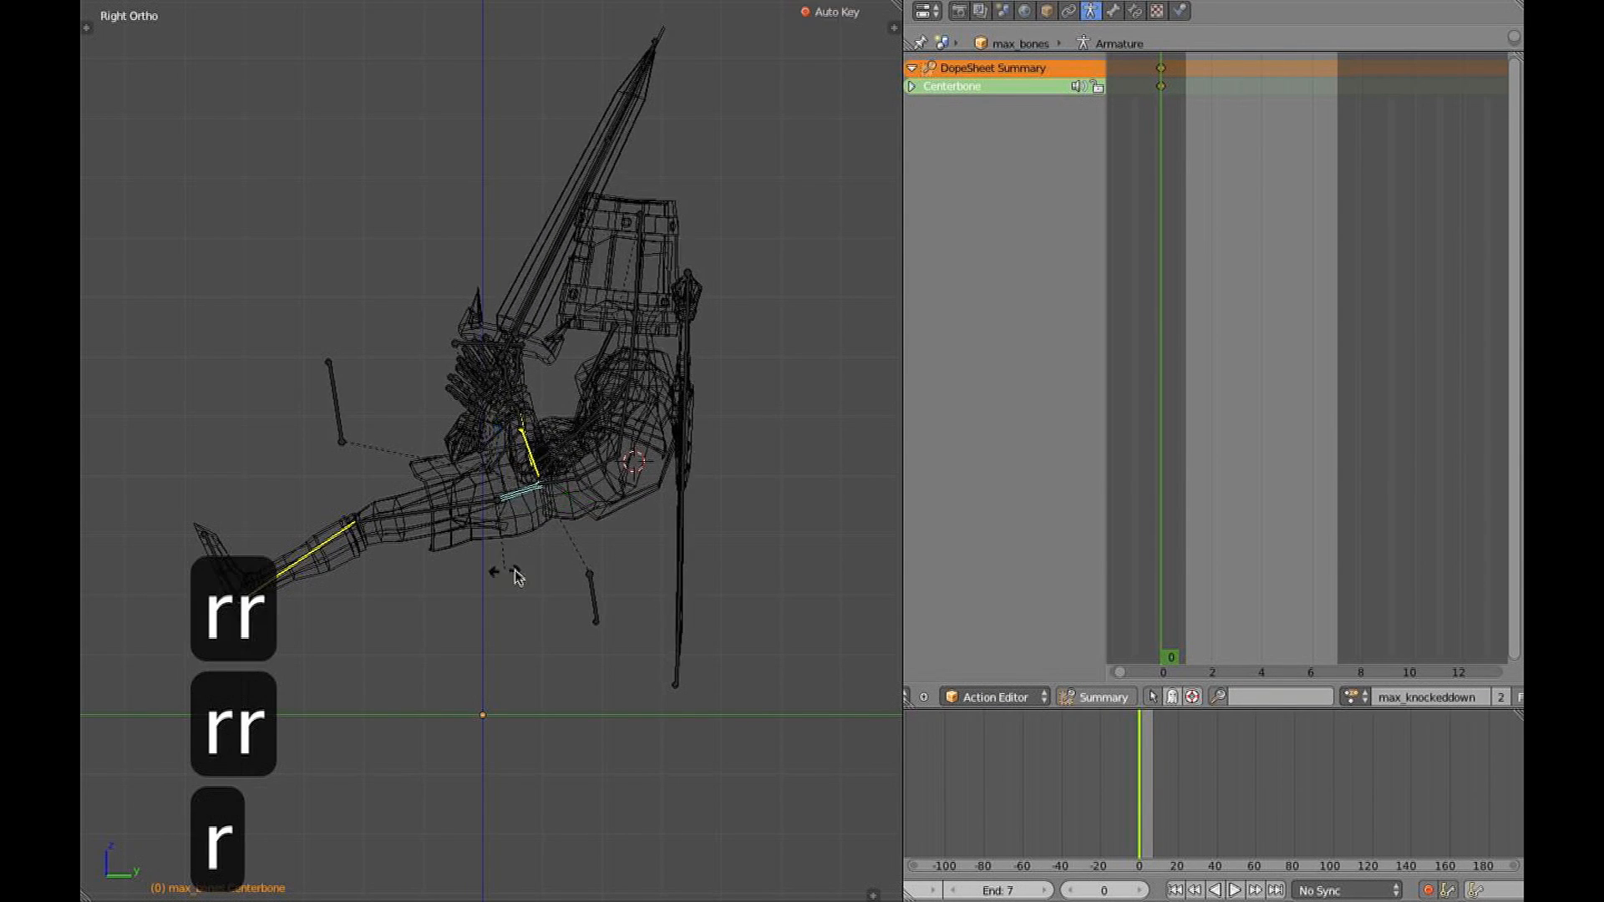
pyautogui.click(567, 493)
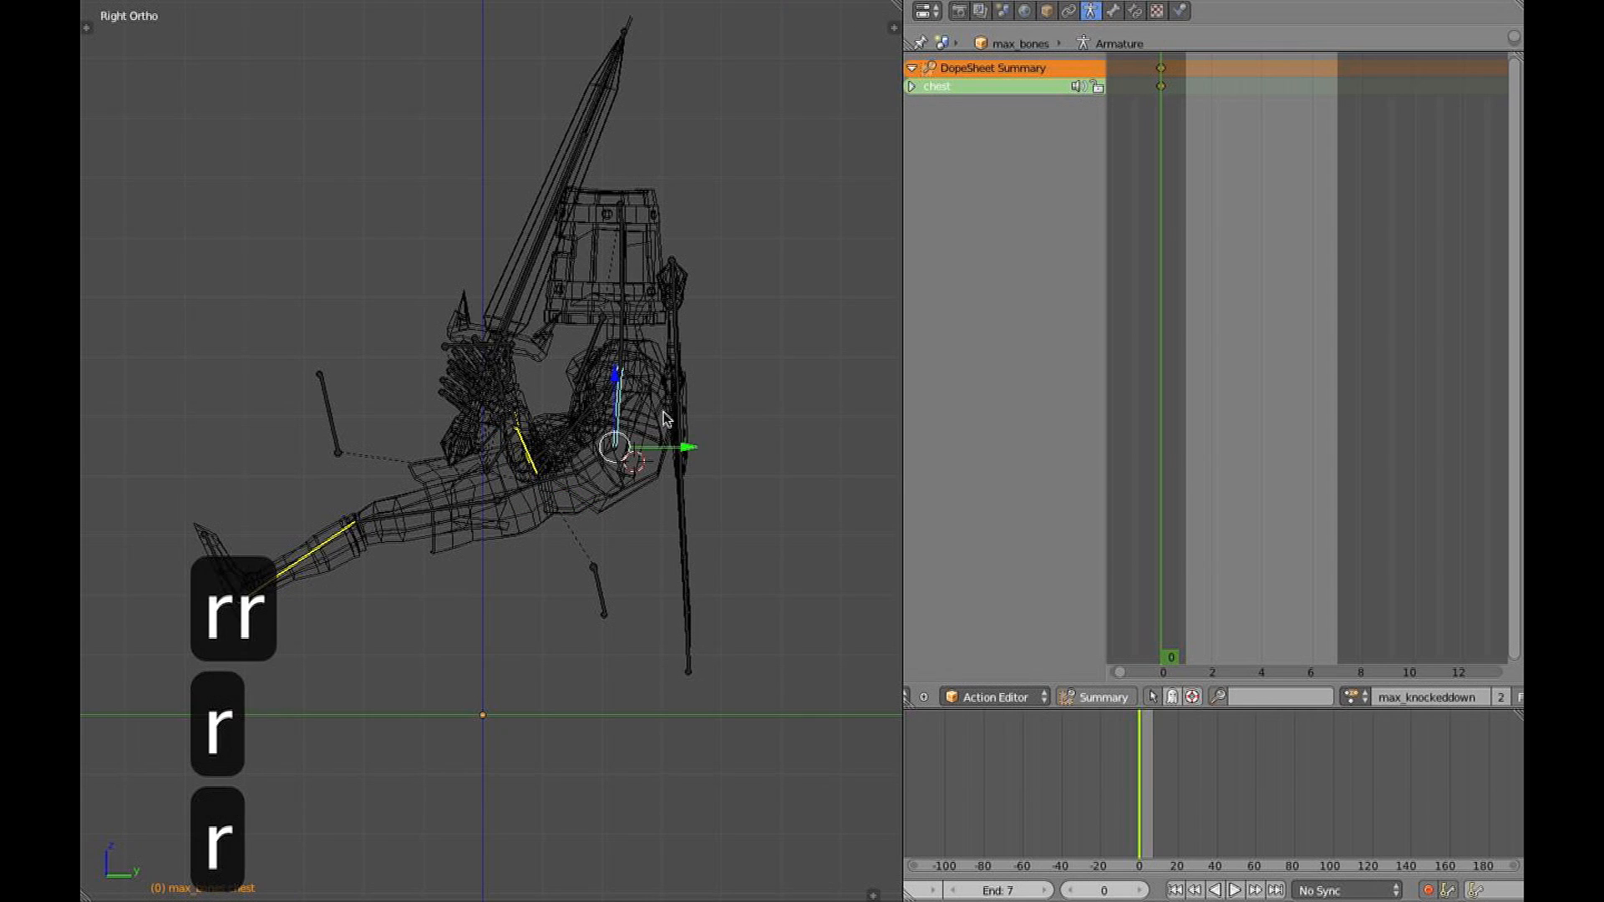
# Examine the curled falling pose from several angles in solid, textured and wireframe display
pyautogui.press('z')
pyautogui.moveTo(584, 413); pyautogui.dragTo(647, 436, button='middle')
pyautogui.press('3')
pyautogui.press('z')
pyautogui.moveTo(368, 516)
pyautogui.mouseDown(button='middle')
pyautogui.moveTo(573, 580)
pyautogui.moveTo(670, 652)
pyautogui.moveTo(610, 341)
pyautogui.moveTo(458, 262)
pyautogui.moveTo(645, 615)
pyautogui.mouseUp(button='middle')
pyautogui.hotkey('alt', 'z')
pyautogui.press('3')
pyautogui.press('z')
# Try rotating the shoulder.L bone and undo the change
pyautogui.press('r')
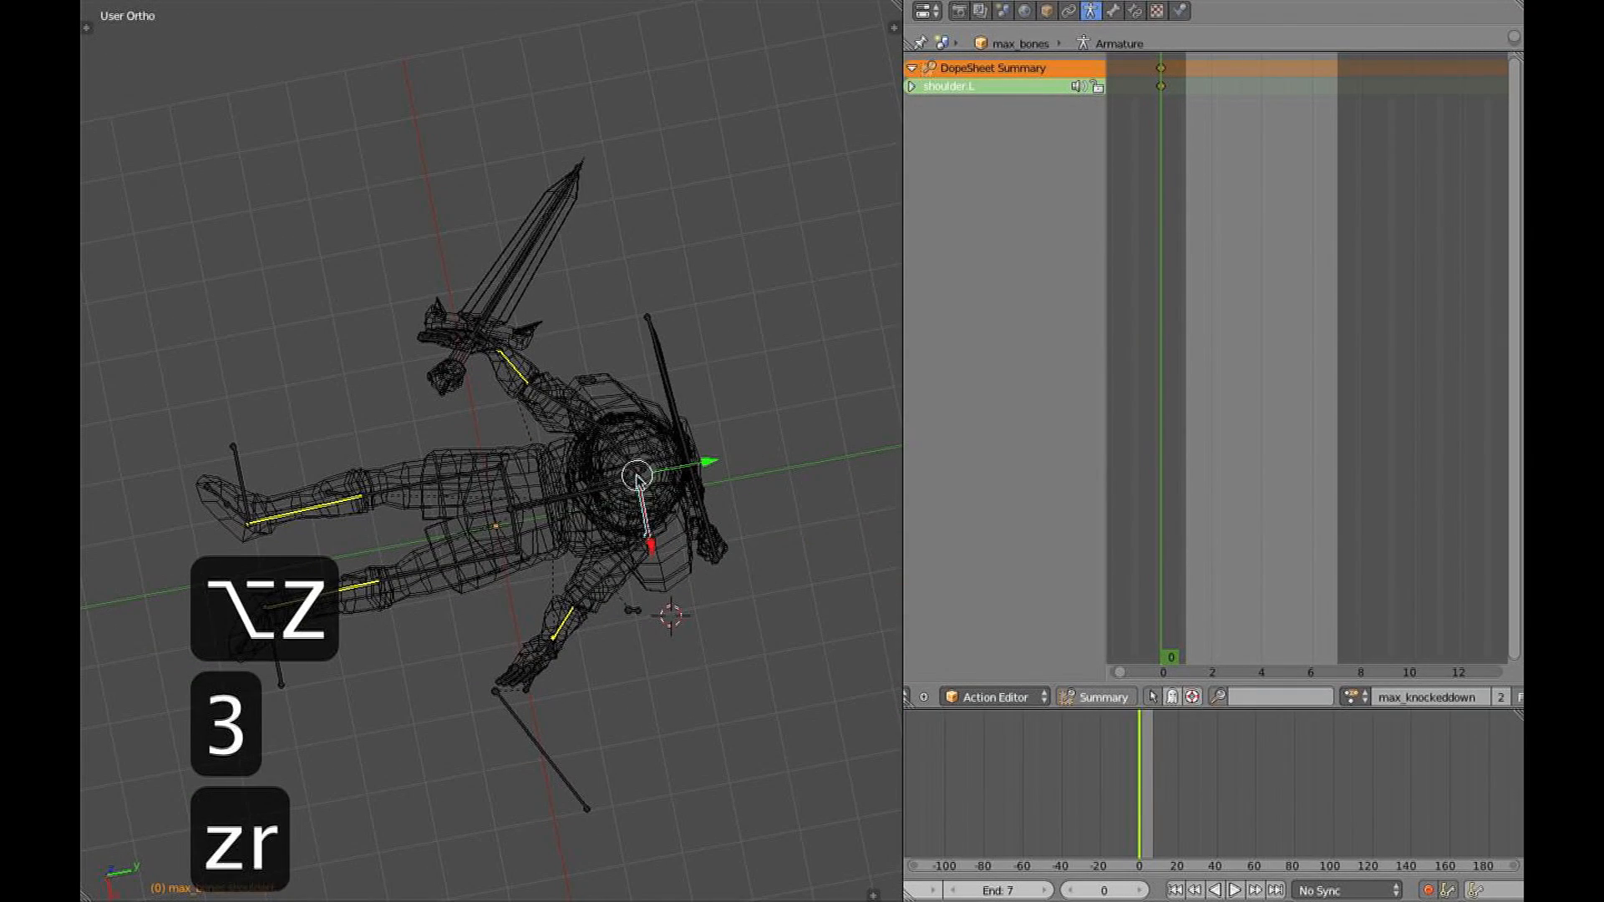
pyautogui.press('r')
pyautogui.press('z')
pyautogui.moveTo(655, 537)
pyautogui.mouseDown(button='middle')
pyautogui.moveTo(777, 379)
pyautogui.moveTo(704, 343)
pyautogui.moveTo(662, 360)
pyautogui.moveTo(614, 706)
pyautogui.mouseUp(button='middle')
pyautogui.rightClick(705, 342)
pyautogui.press('super+z')
# Move the handcontrol.L bone to reposition the left hand, then rotate the shoulder.L bone in textured display
pyautogui.moveTo(588, 618); pyautogui.dragTo(585, 526, button='middle')
pyautogui.press('g')
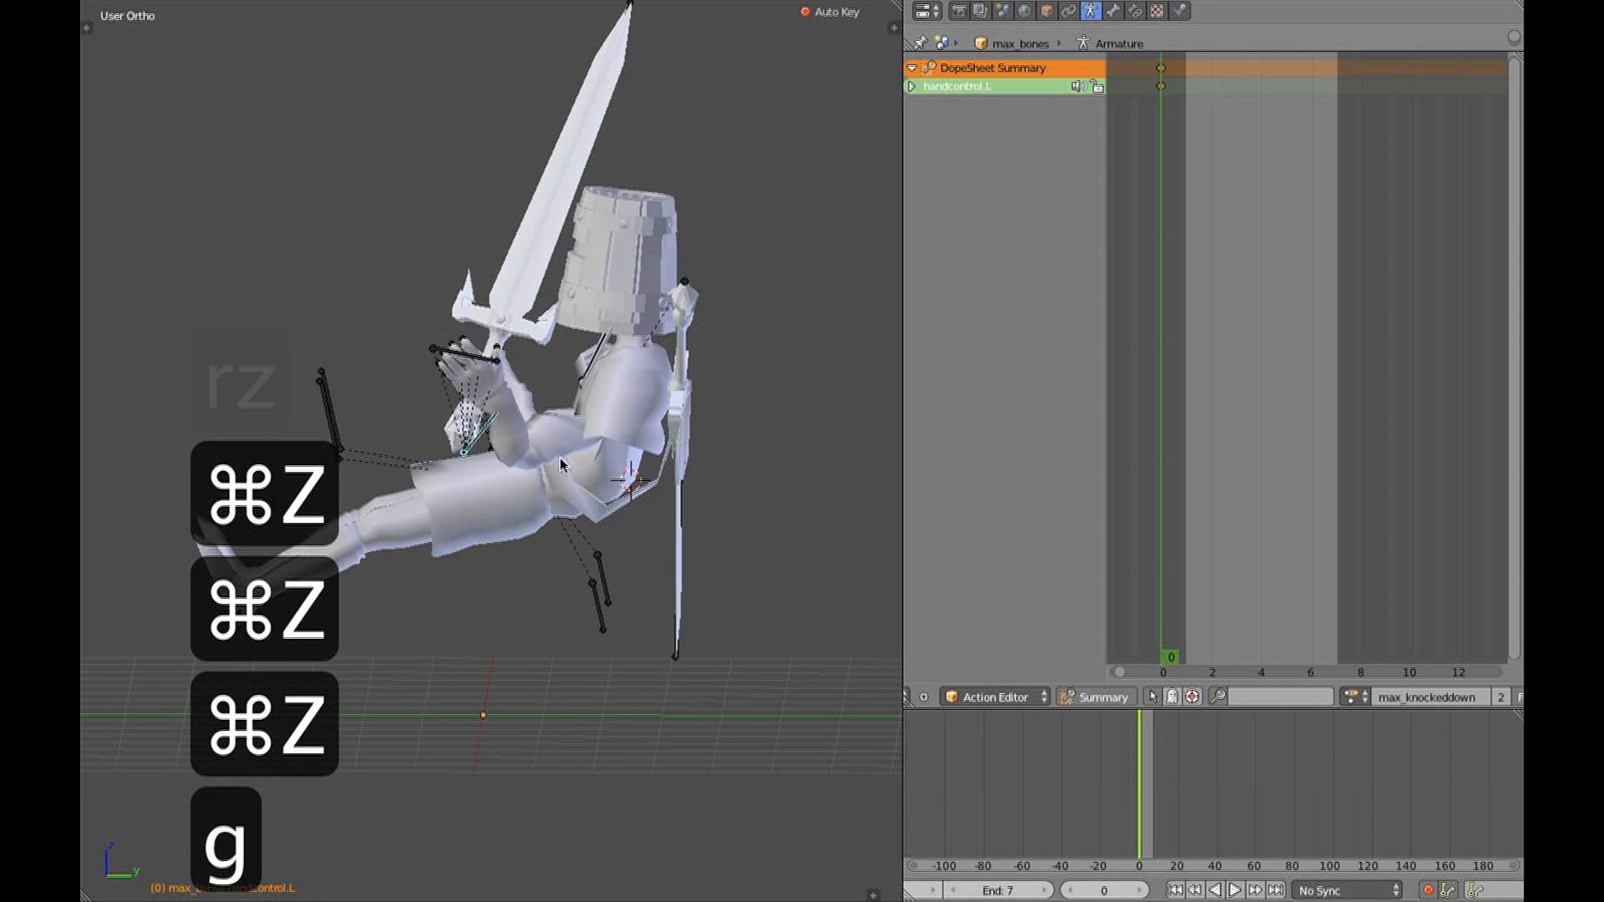
pyautogui.press('z')
pyautogui.hotkey('alt', 'z')
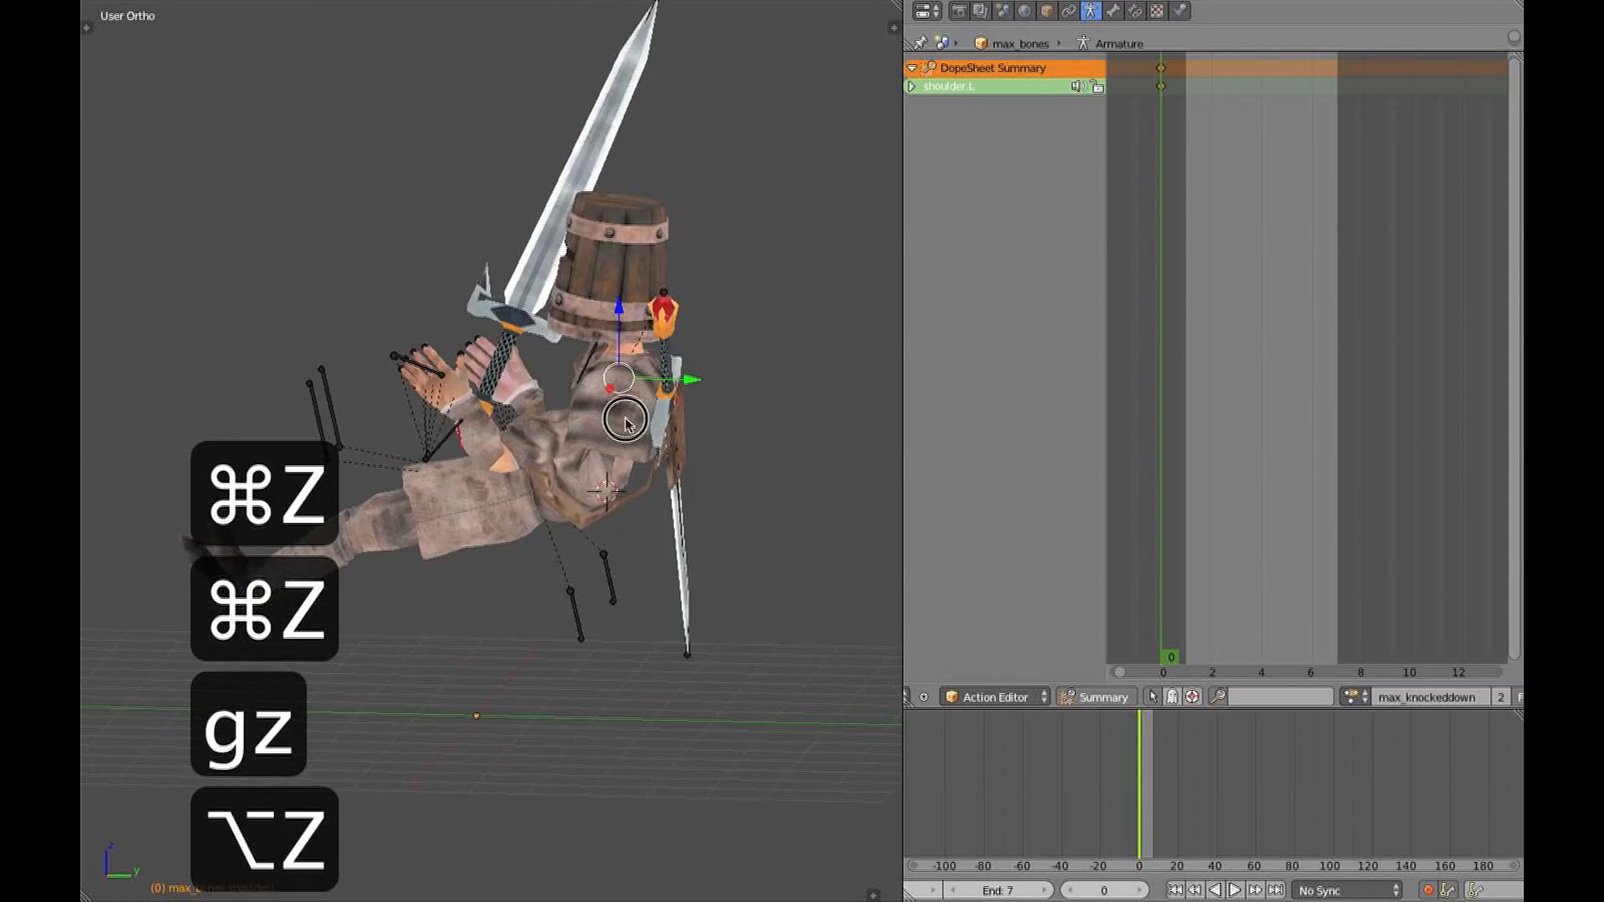
pyautogui.press('r')
pyautogui.click(557, 549)
# Select the shoulder.R bone from behind the character and rotate it
pyautogui.moveTo(556, 549); pyautogui.dragTo(499, 404, button='middle')
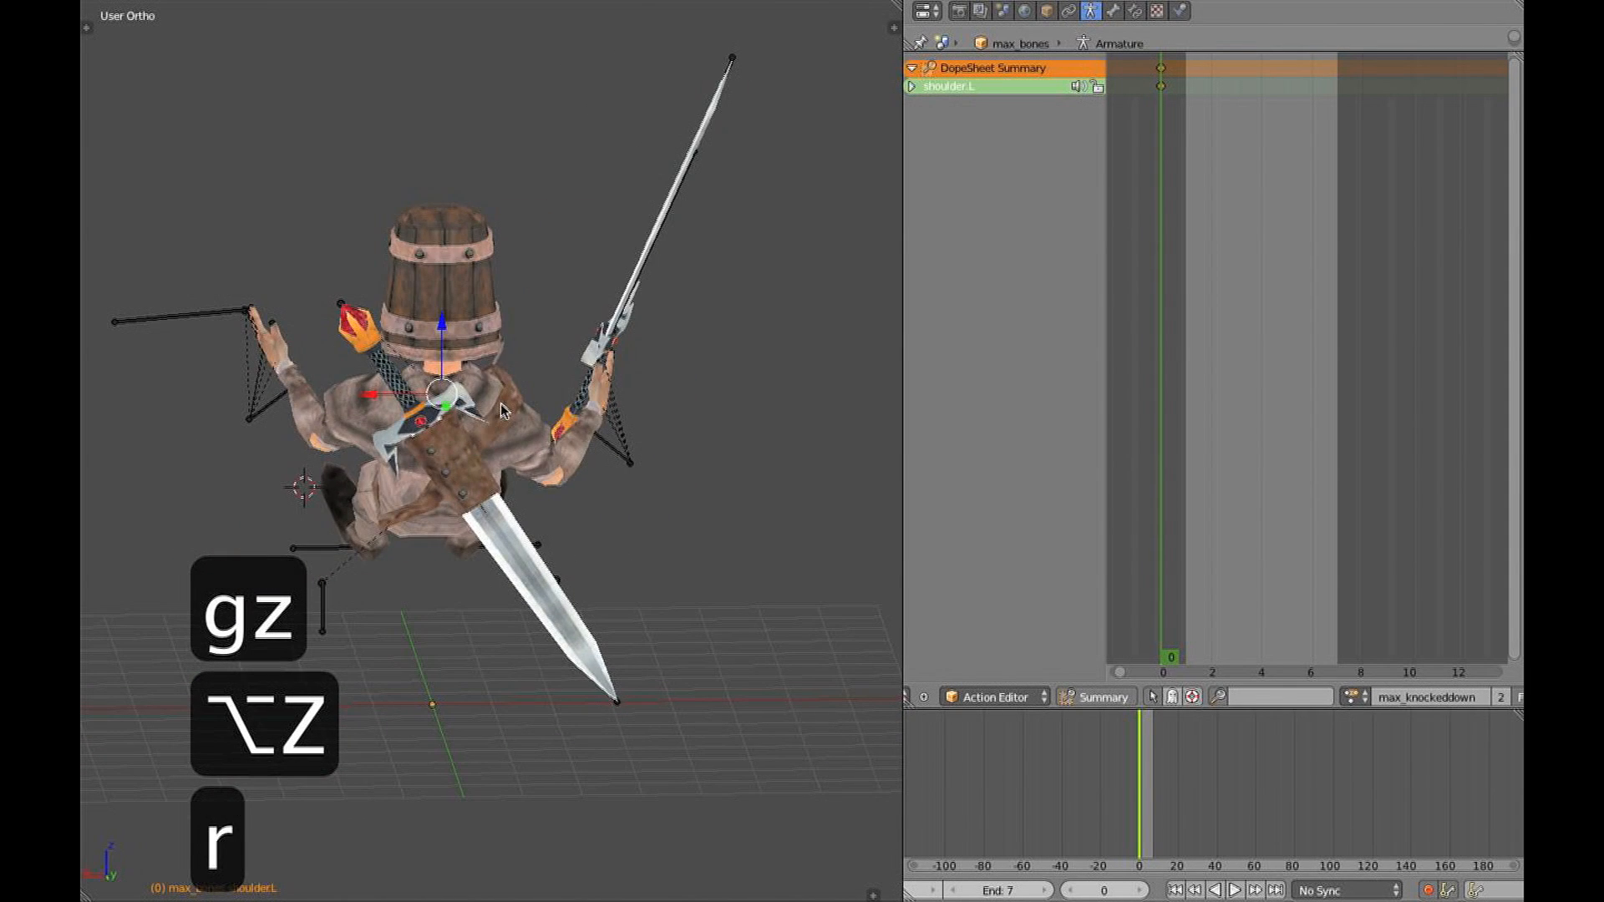
pyautogui.press('z')
pyautogui.rightClick(503, 422)
pyautogui.hotkey('alt', 'z')
pyautogui.press('r')
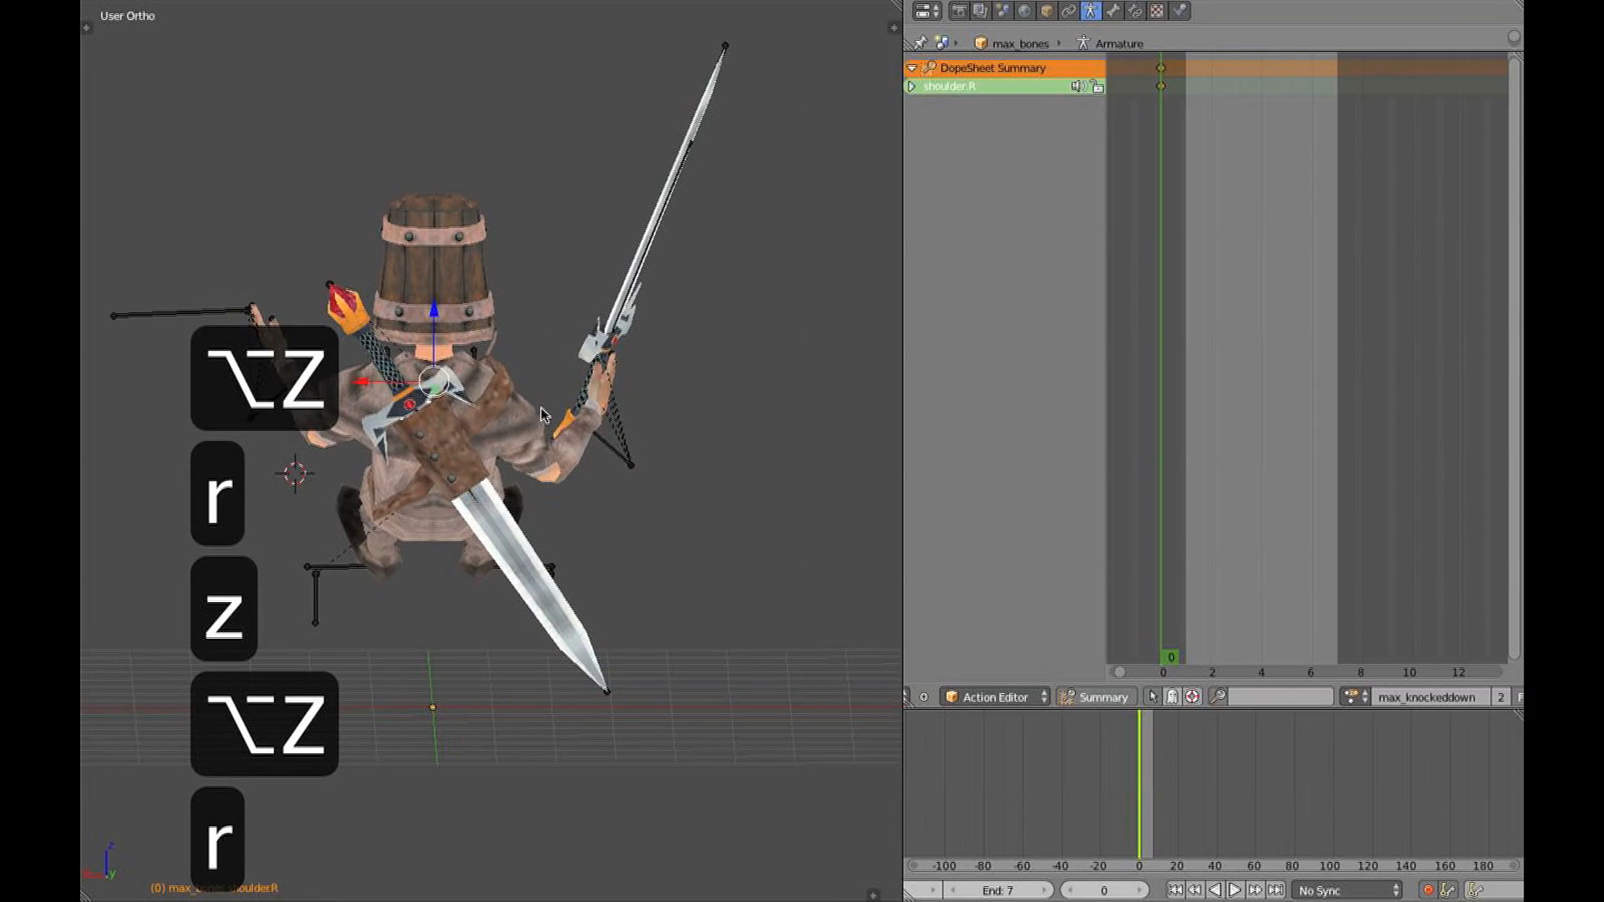
pyautogui.click(562, 387)
# Select the handcontrol.R bone and move it upward to raise the sword hand
pyautogui.press('z')
pyautogui.rightClick(628, 454)
pyautogui.press('g')
pyautogui.click(644, 368)
pyautogui.press('z')
pyautogui.moveTo(577, 389)
pyautogui.mouseDown(button='middle')
pyautogui.moveTo(545, 398)
pyautogui.moveTo(727, 401)
pyautogui.moveTo(755, 342)
pyautogui.mouseUp(button='middle')
# Rotate and move the handcontrol.R bone so the hand drops and the sword tips forward
pyautogui.press('r')
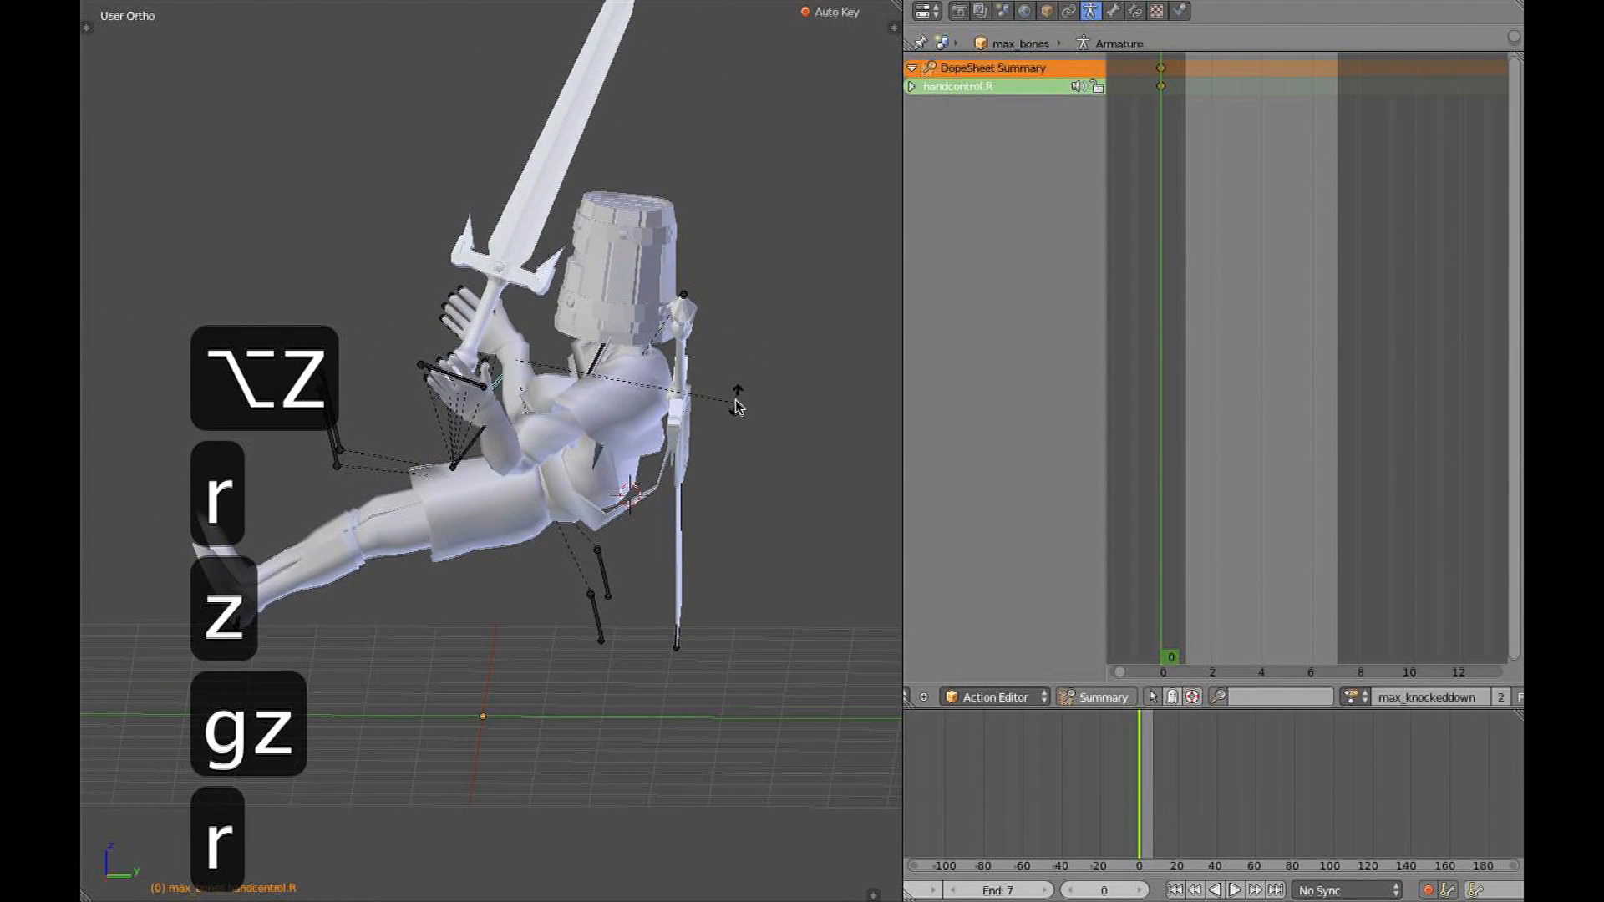
pyautogui.click(735, 407)
pyautogui.press('g')
pyautogui.click(645, 458)
pyautogui.press('r')
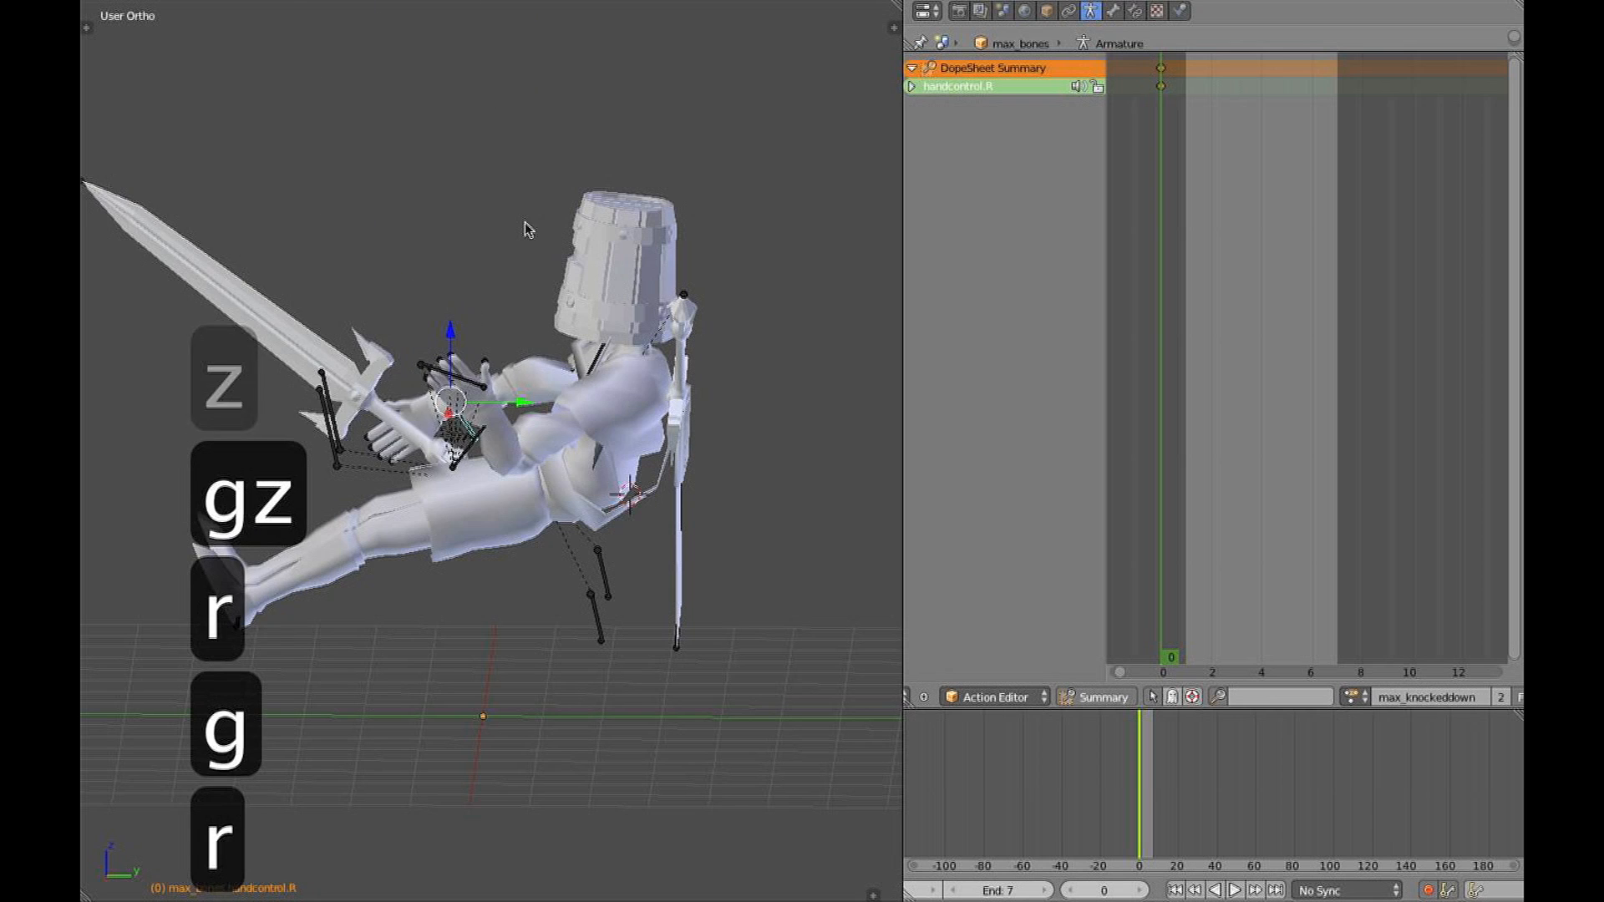
pyautogui.click(504, 215)
# Refine the handcontrol.R bone's position and rotation so the sword points upward again
pyautogui.press('g')
pyautogui.click(697, 305)
pyautogui.press('r')
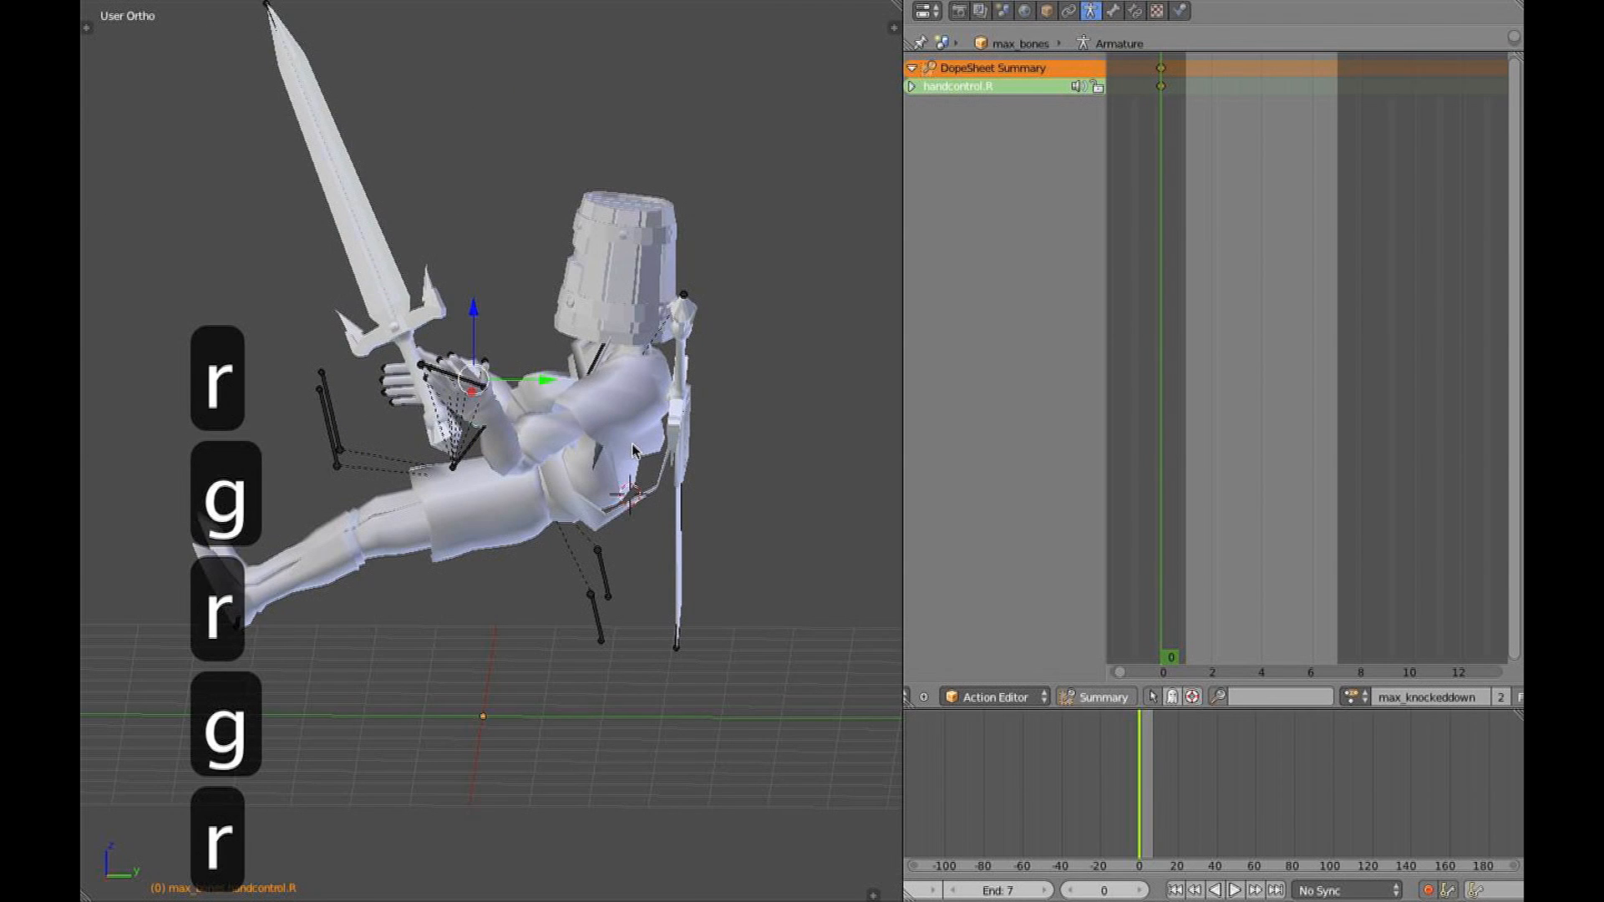
pyautogui.press('r')
pyautogui.click(616, 467)
pyautogui.moveTo(617, 466); pyautogui.dragTo(522, 476, button='middle')
pyautogui.press('g')
pyautogui.press('r')
pyautogui.press('r')
pyautogui.press('r')
# Select the Centerbone and rotate it in wireframe right view
pyautogui.press('z')
pyautogui.rightClick(518, 499)
pyautogui.press('KP_4')
pyautogui.press('KP_3')
pyautogui.press('r')
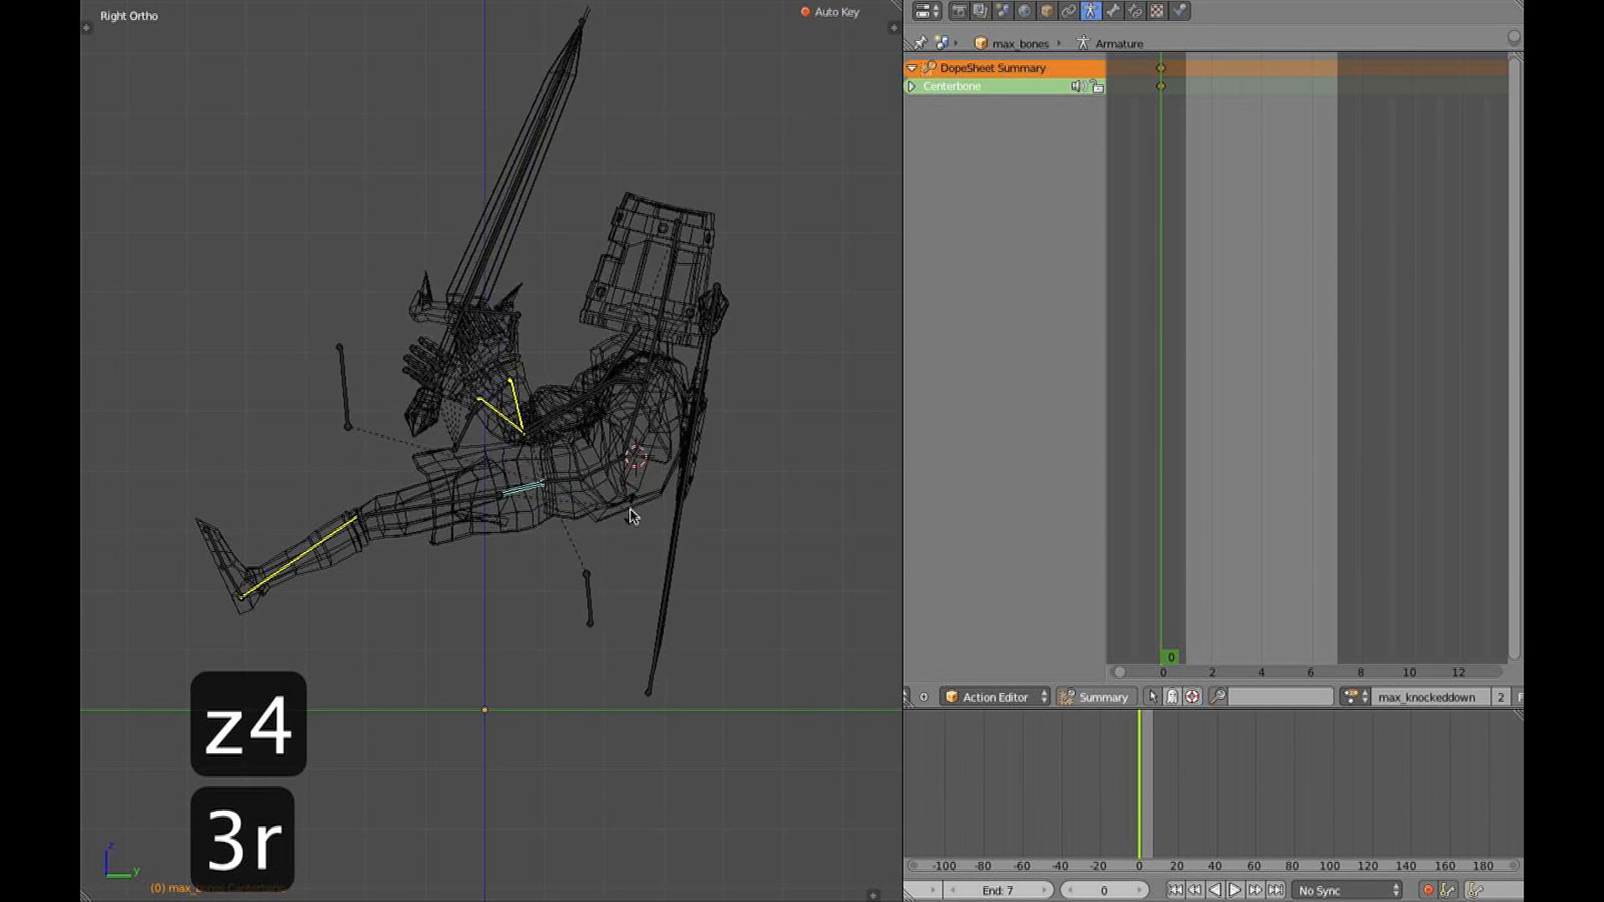
# Rotate the torso bone above the waist forward, then rotate the waist bone backward
pyautogui.rightClick(582, 474)
pyautogui.press('r')
pyautogui.click(610, 441)
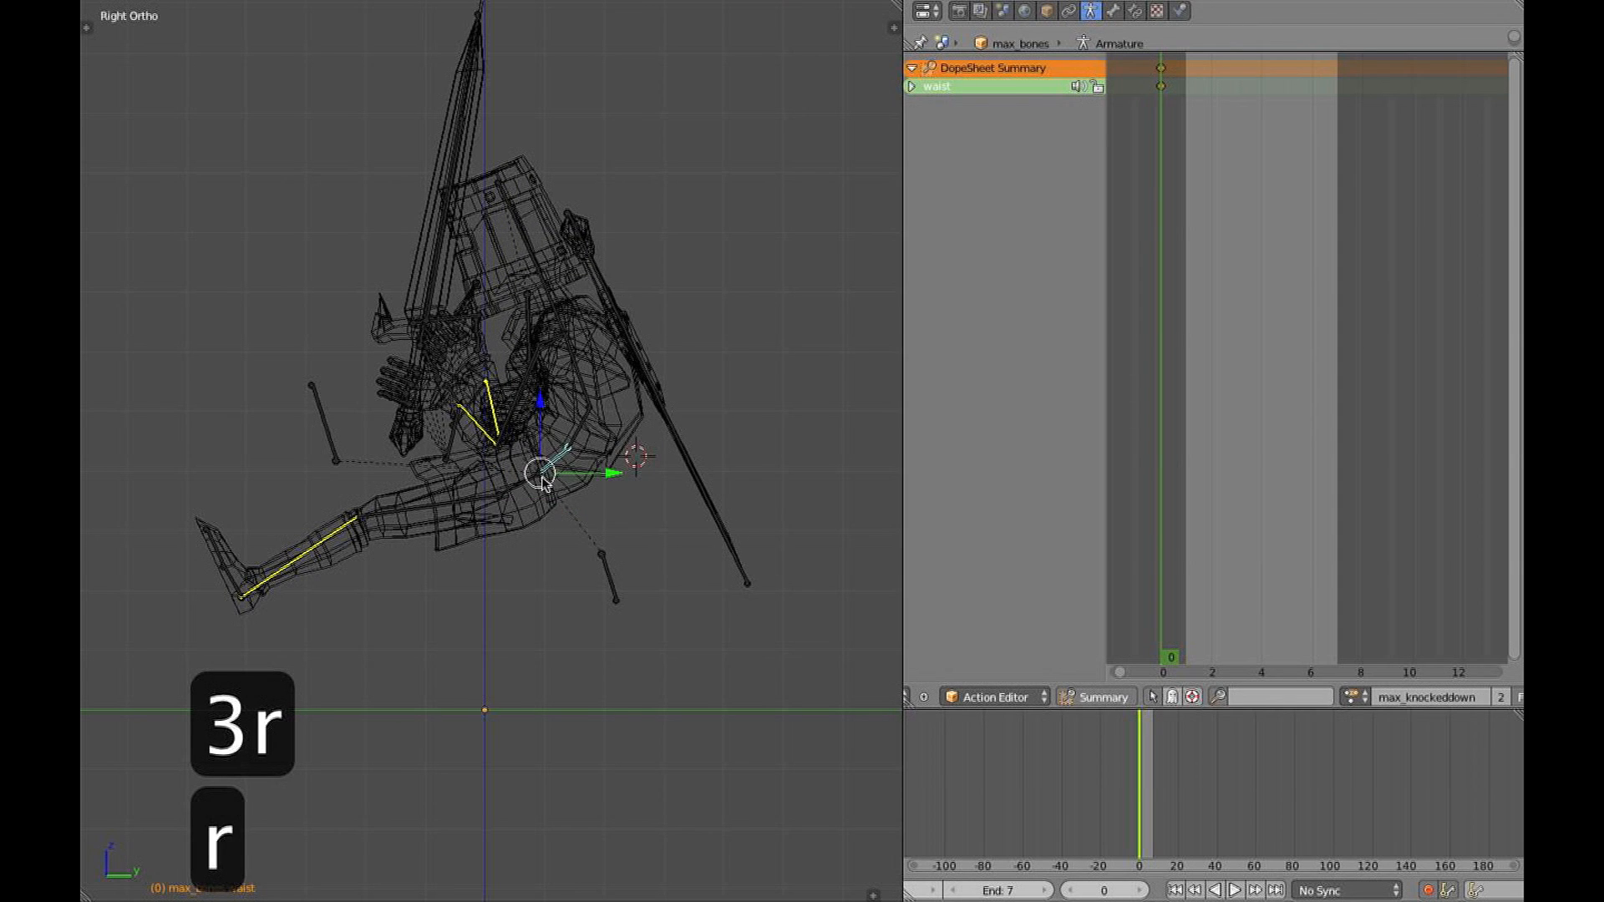
pyautogui.rightClick(543, 481)
pyautogui.press('r')
pyautogui.click(573, 525)
# Check the pose in solid display and readjust the torso's rotation in right view
pyautogui.press('z')
pyautogui.moveTo(576, 513)
pyautogui.mouseDown(button='middle')
pyautogui.moveTo(623, 477)
pyautogui.moveTo(715, 500)
pyautogui.mouseUp(button='middle')
pyautogui.press('KP_3')
pyautogui.press('z')
pyautogui.press('r')
pyautogui.click(631, 447)
# Select the chest bone and rotate it backward, checking the resulting pose in solid display
pyautogui.rightClick(630, 439)
pyautogui.rightClick(632, 437)
pyautogui.press('r')
pyautogui.click(692, 571)
pyautogui.press('z')
pyautogui.moveTo(692, 571)
pyautogui.mouseDown(button='middle')
pyautogui.moveTo(555, 442)
pyautogui.moveTo(785, 445)
pyautogui.moveTo(700, 443)
pyautogui.mouseUp(button='middle')
pyautogui.press('KP_3')
pyautogui.press('z')
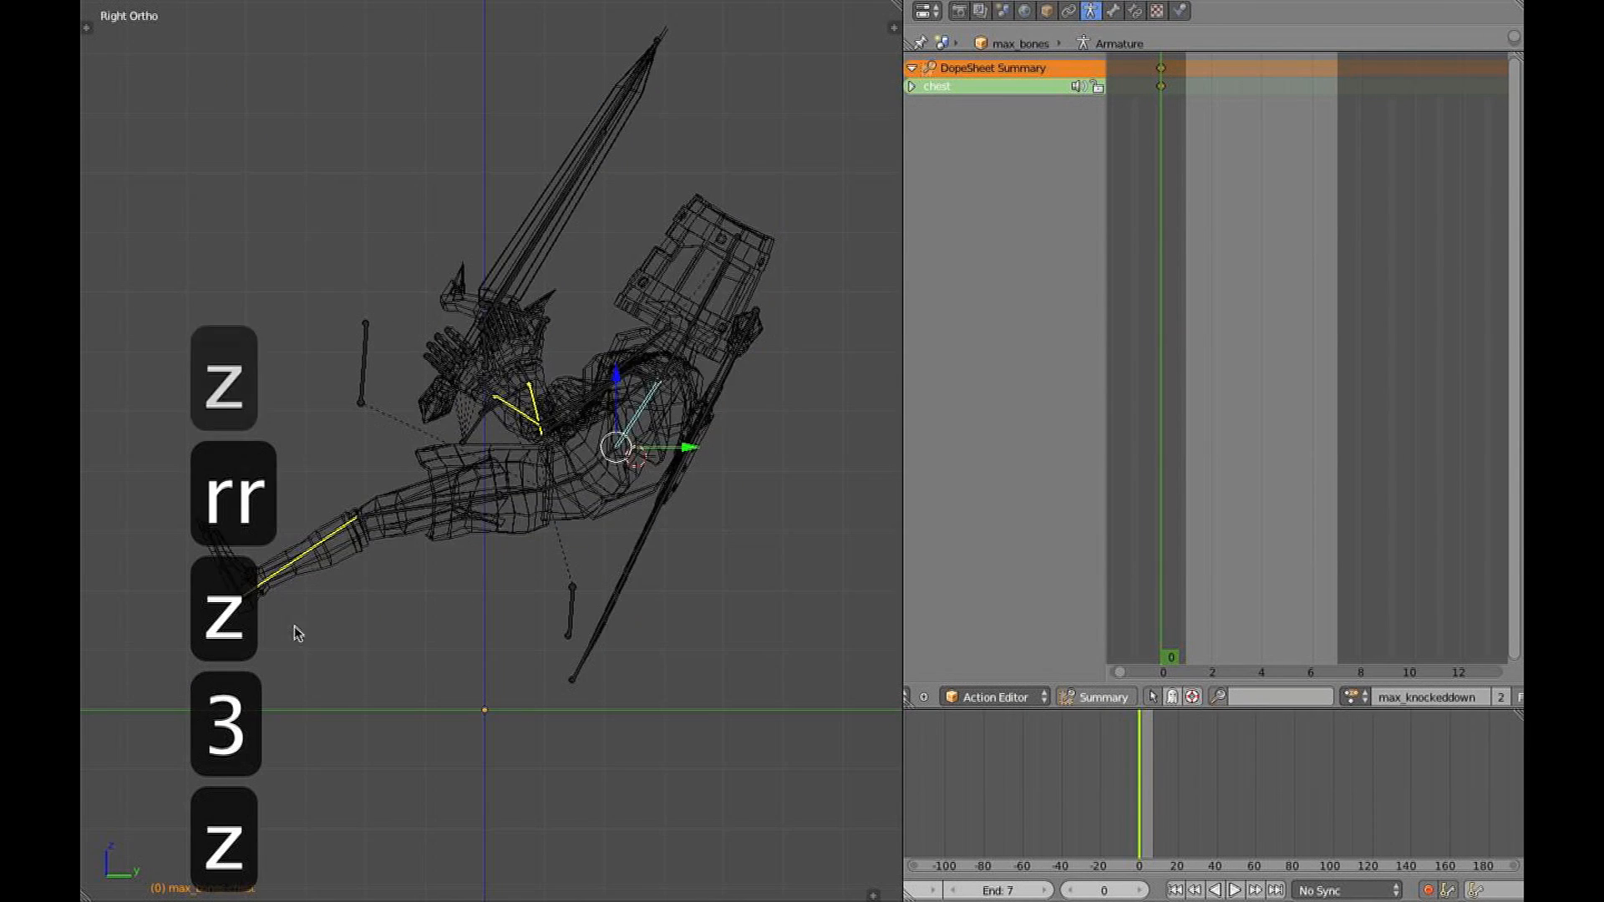
# Raise both foot controls in right view so the lower legs are level, and check the pose
pyautogui.keyDown('shift'); pyautogui.moveTo(288, 632); pyautogui.dragTo(464, 545, button='middle'); pyautogui.keyUp('shift')
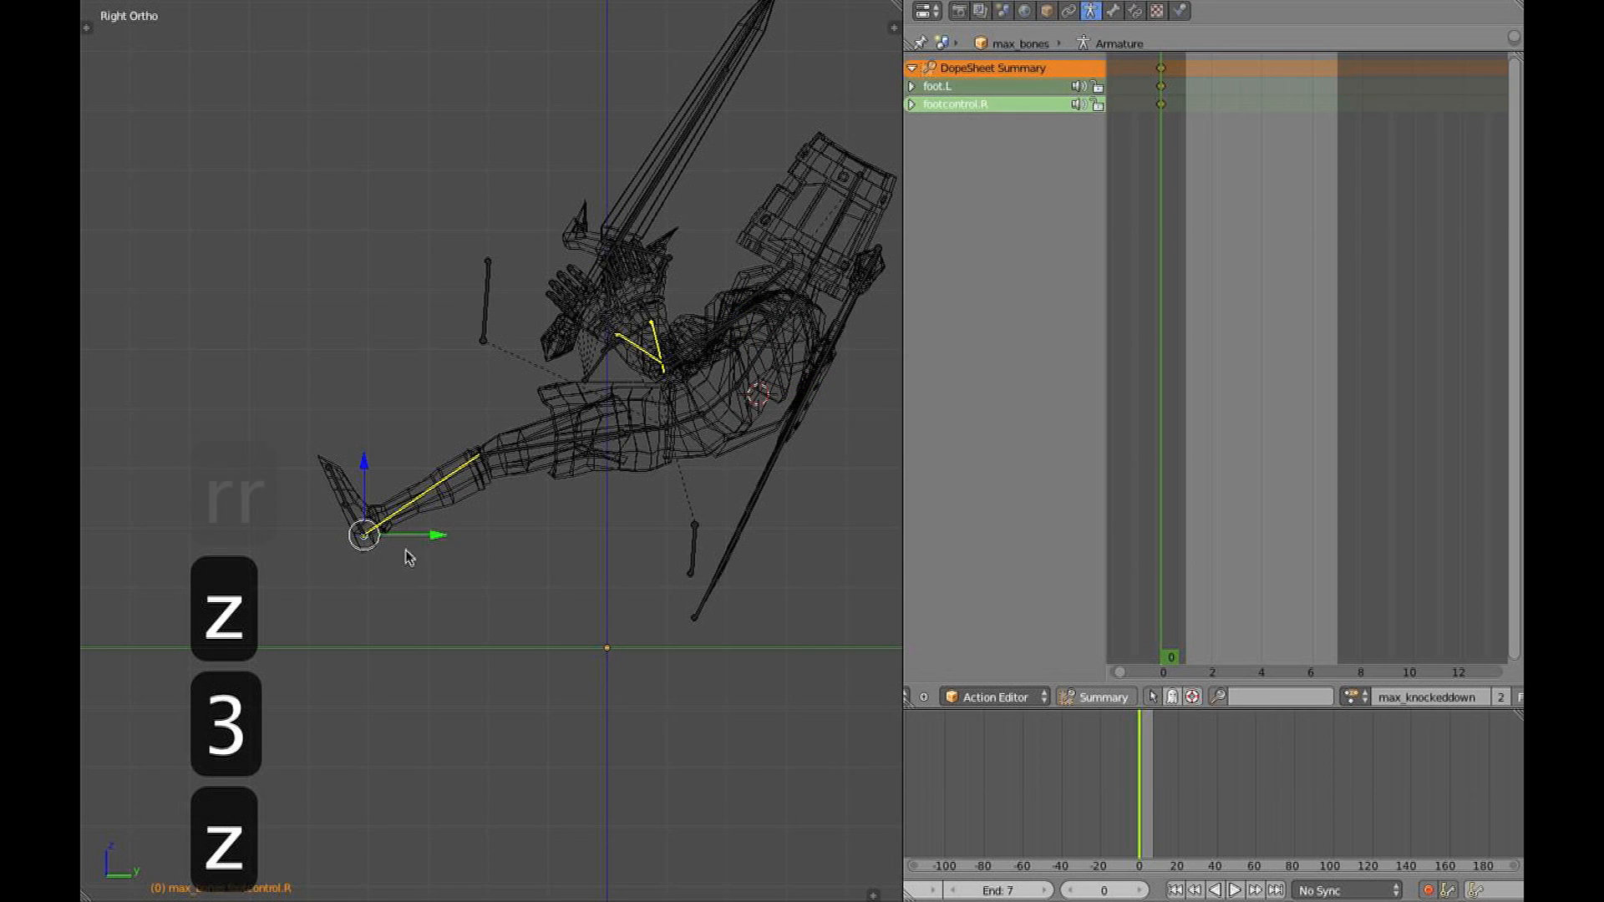
pyautogui.press('g')
pyautogui.moveTo(365, 559); pyautogui.dragTo(373, 593, button='middle')
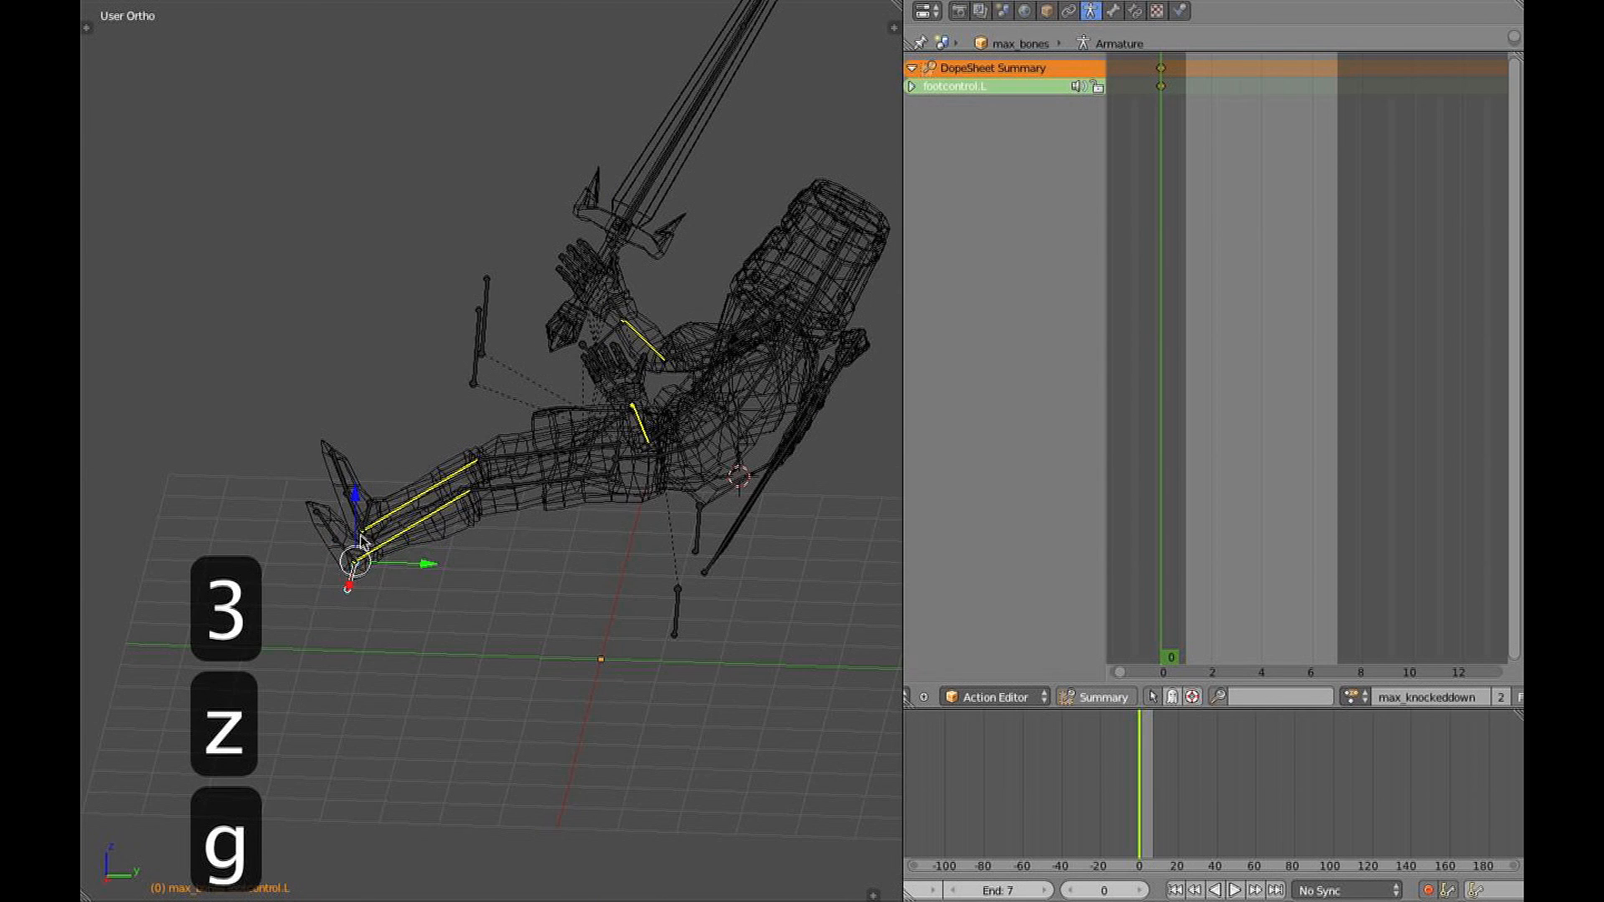
pyautogui.press('KP_3')
pyautogui.press('g')
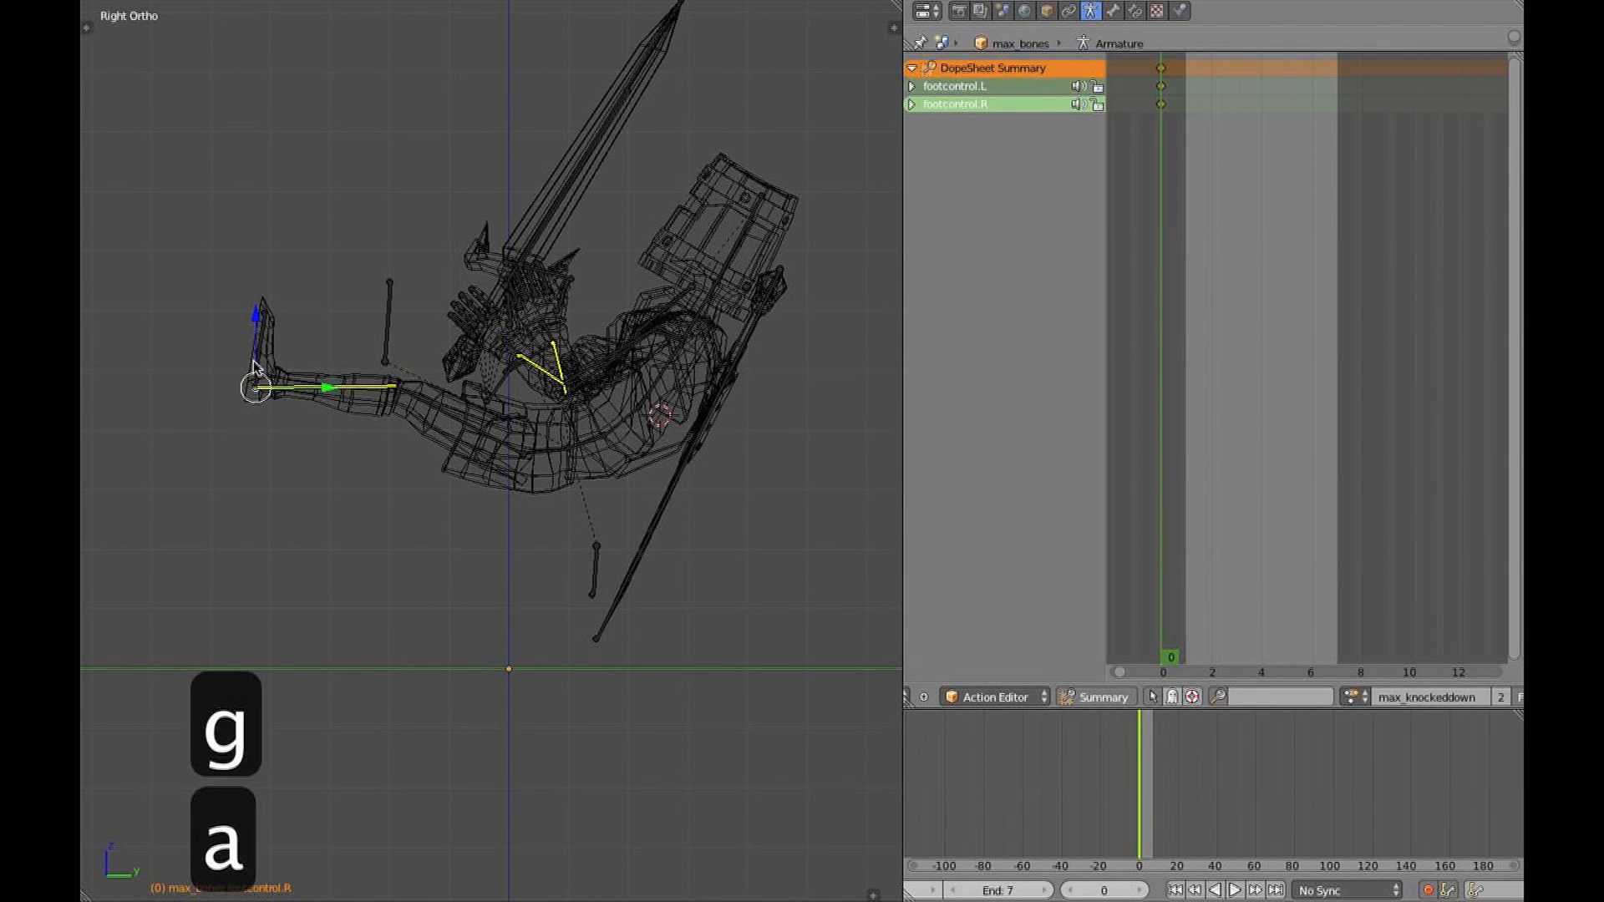
pyautogui.press('a')
pyautogui.moveTo(426, 384); pyautogui.dragTo(679, 424, button='middle')
pyautogui.press('z')
# Move the left hand control outward and rotate the left shoulder bone, viewed from above in wireframe
pyautogui.rightClick(699, 342)
pyautogui.moveTo(772, 377)
pyautogui.mouseDown(button='middle')
pyautogui.moveTo(556, 527)
pyautogui.moveTo(455, 494)
pyautogui.moveTo(426, 562)
pyautogui.moveTo(627, 555)
pyautogui.moveTo(756, 477)
pyautogui.moveTo(810, 639)
pyautogui.mouseUp(button='middle')
pyautogui.press('KP_3')
pyautogui.press('z')
pyautogui.moveTo(800, 558); pyautogui.dragTo(735, 499, button='middle')
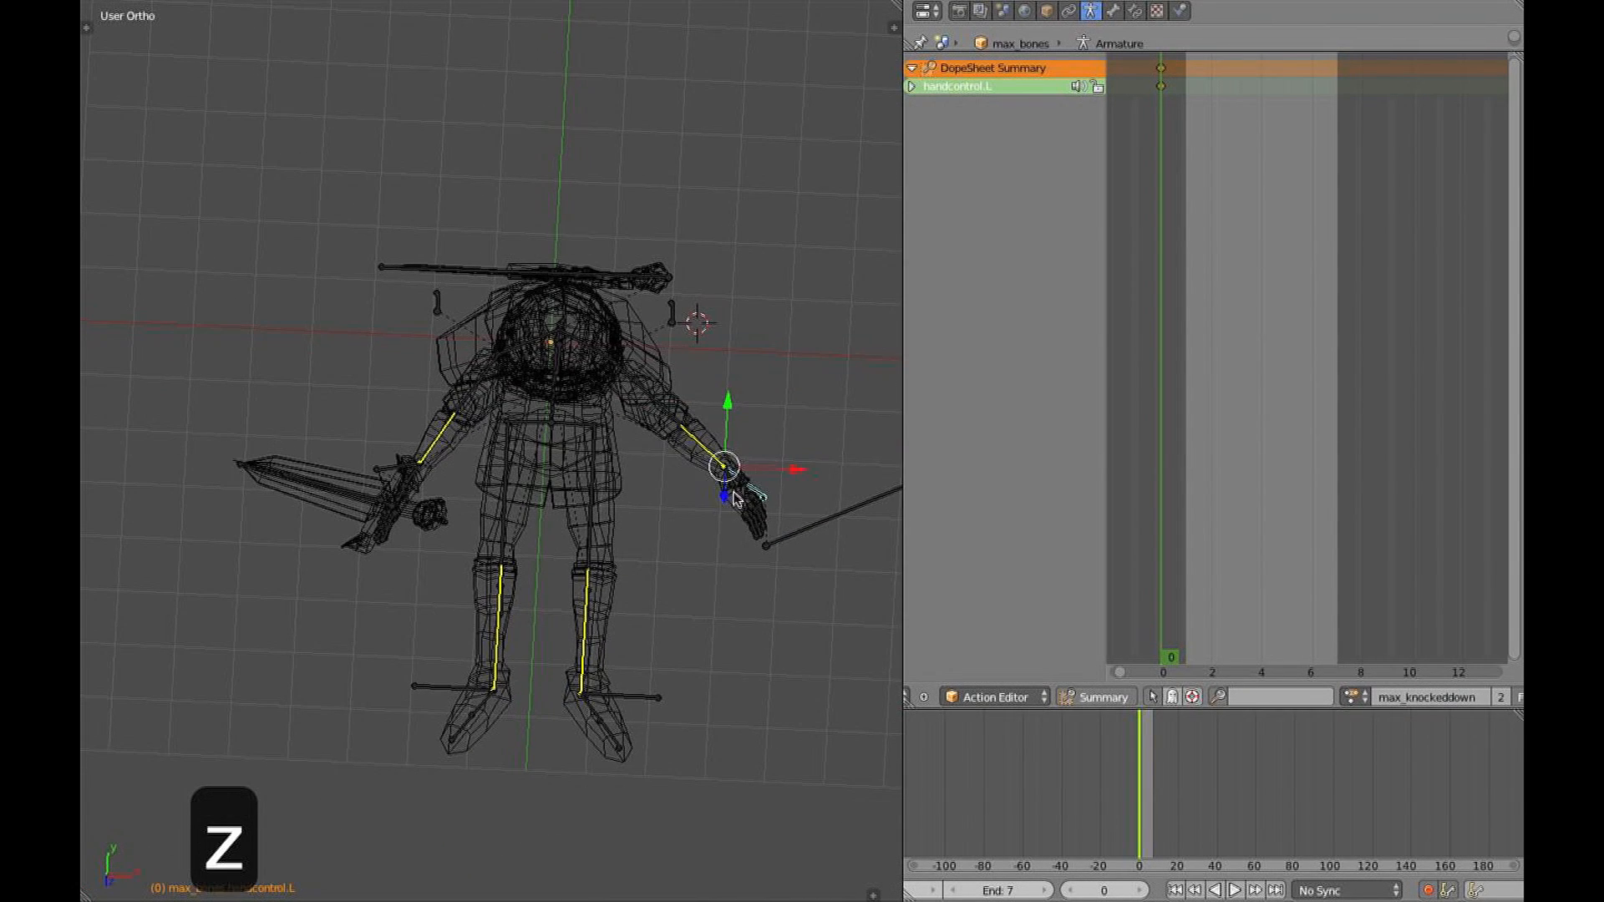
pyautogui.press('g')
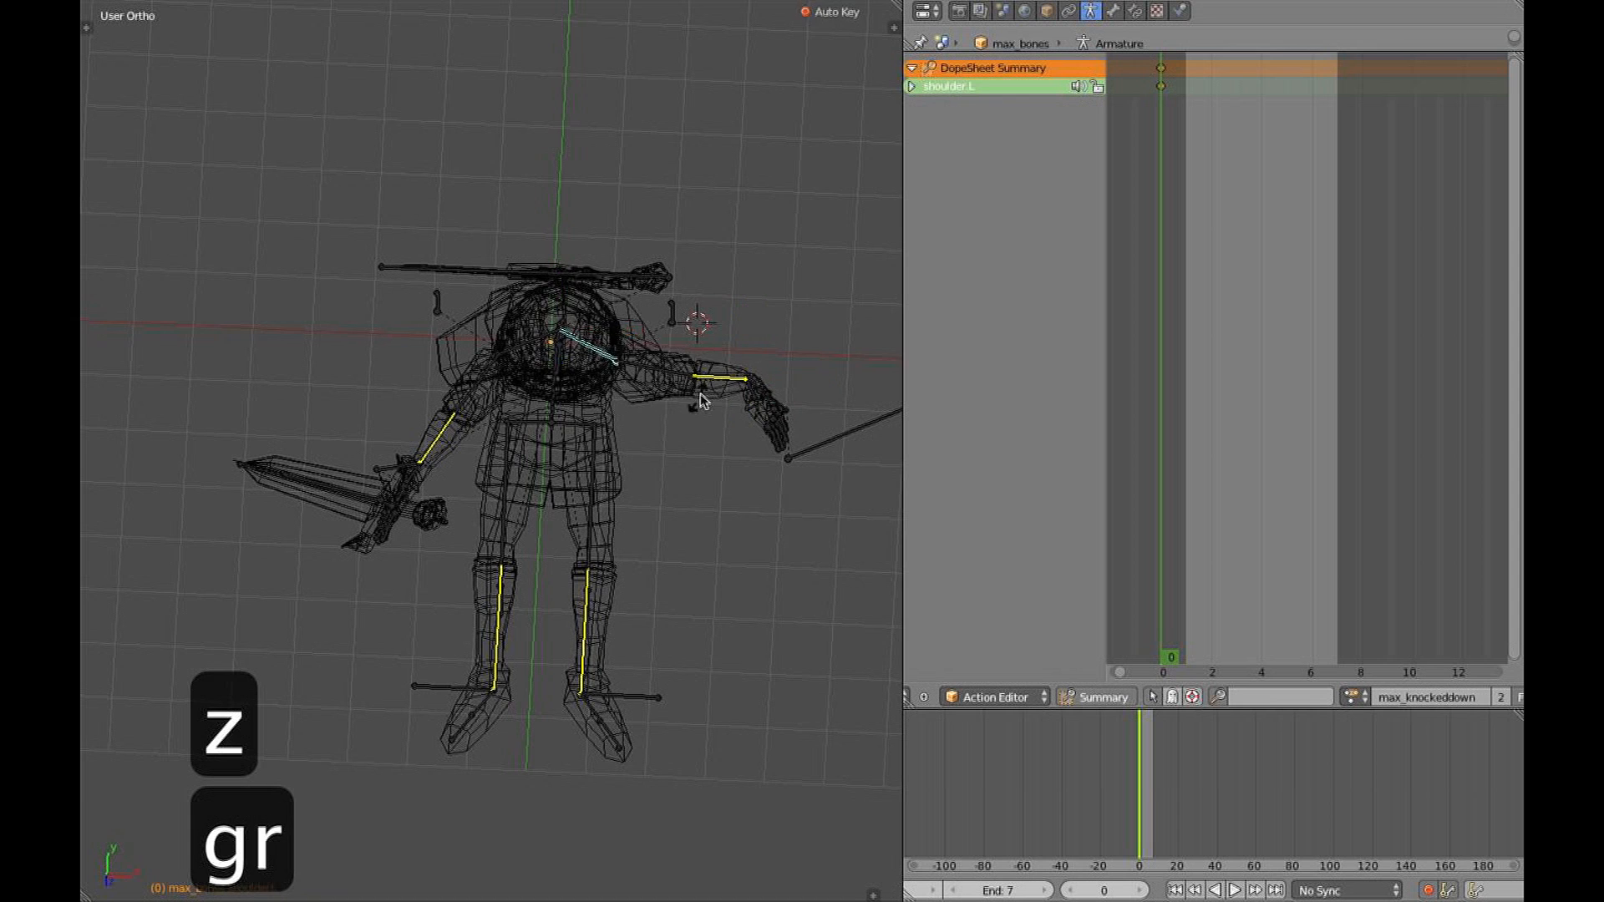
# Rotate the right shoulder bone and move the right hand control outward from the body
pyautogui.rightClick(529, 334)
pyautogui.press('r')
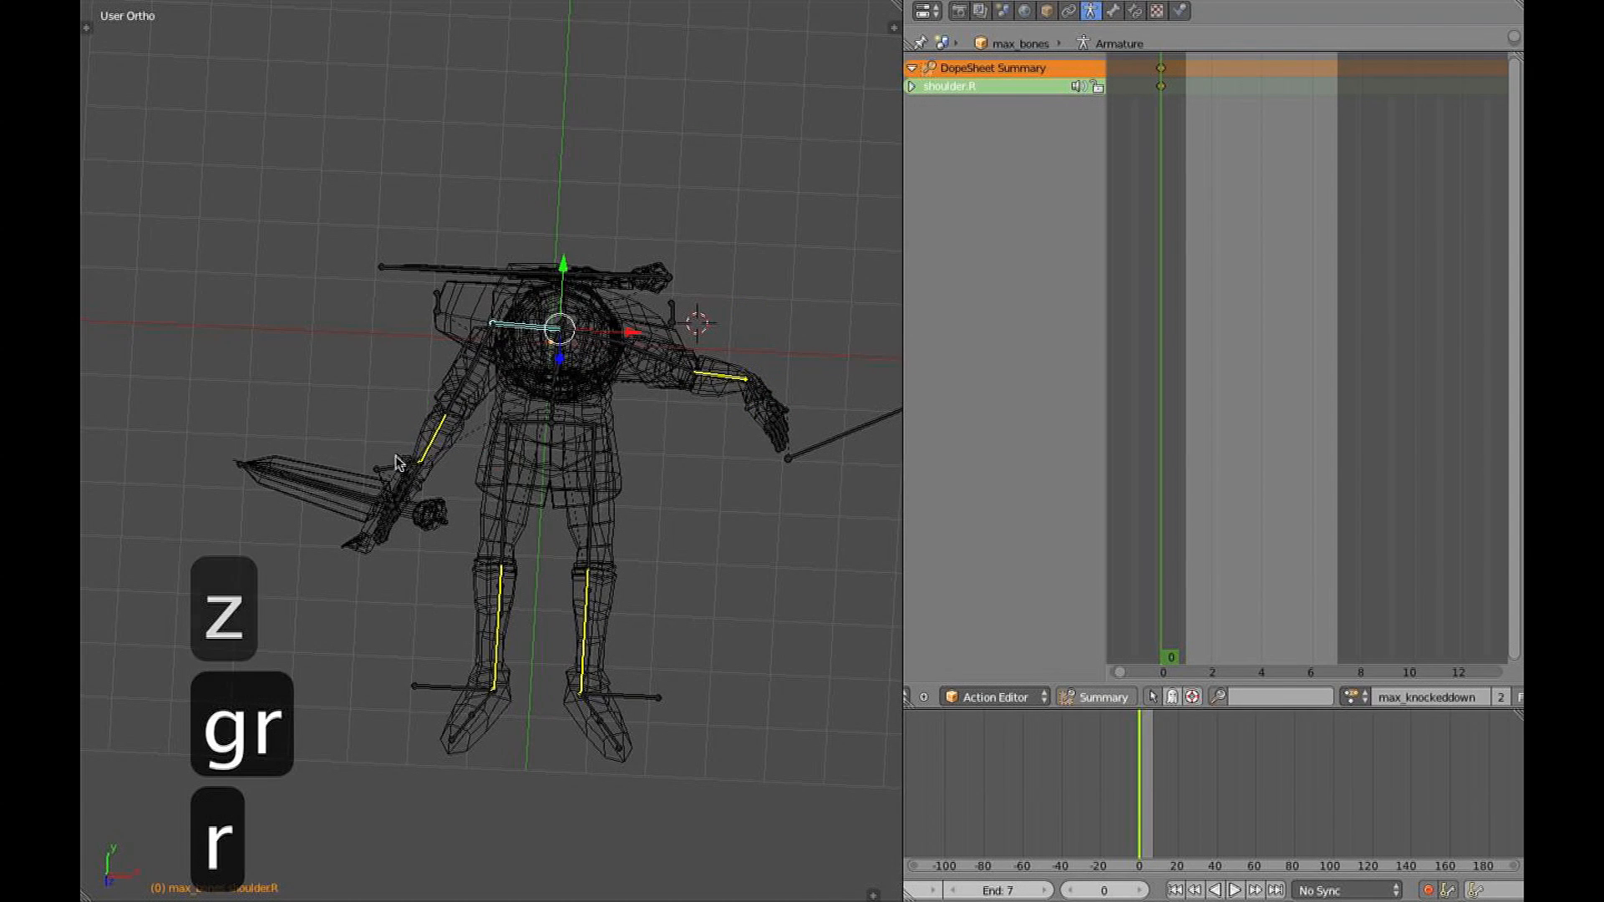
pyautogui.rightClick(400, 461)
pyautogui.press('g')
pyautogui.click(451, 432)
pyautogui.hotkey('shift', 'z')
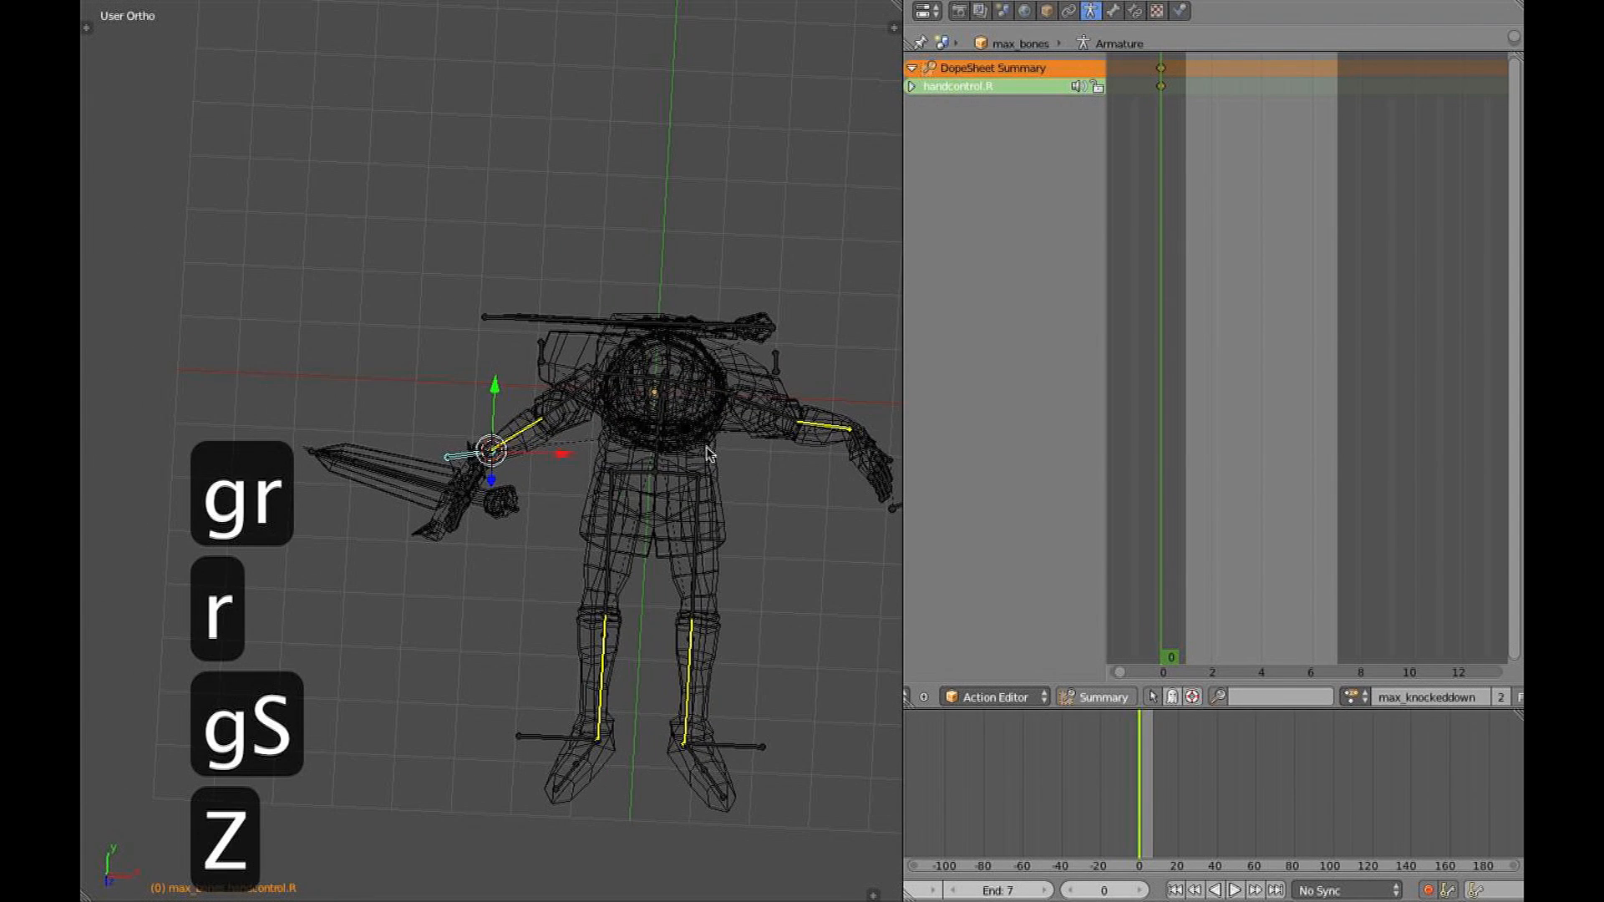
# Rotate and reposition the right hand control, judging the sword arm from the side and front
pyautogui.press('KP_3')
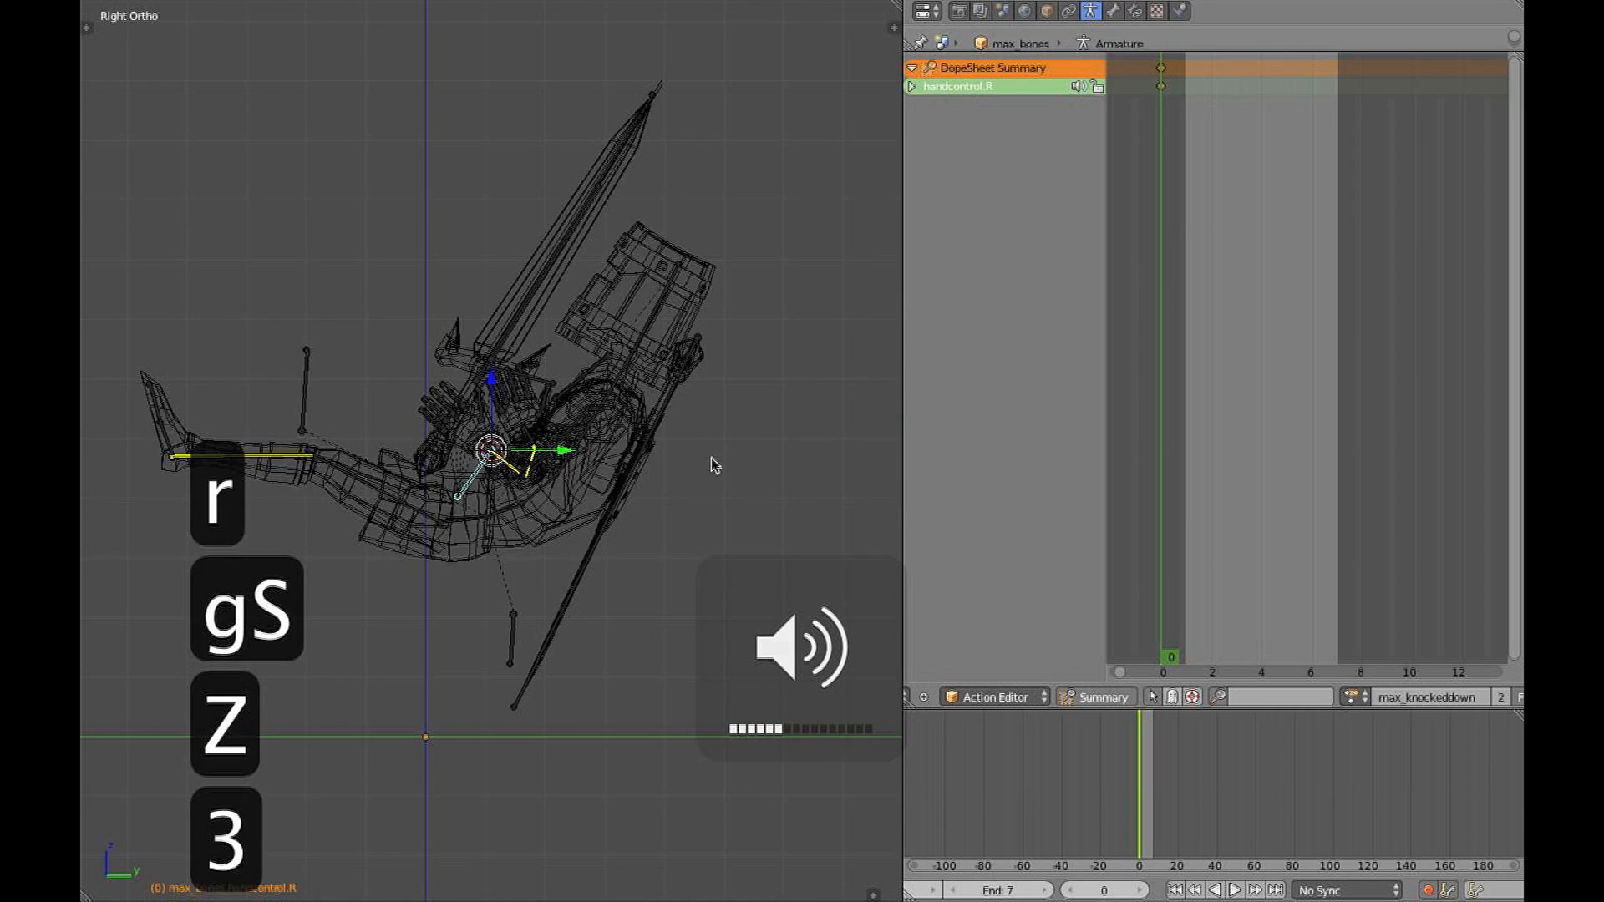
pyautogui.press('z')
pyautogui.moveTo(712, 459)
pyautogui.mouseDown(button='middle')
pyautogui.moveTo(654, 440)
pyautogui.moveTo(645, 501)
pyautogui.moveTo(465, 465)
pyautogui.moveTo(494, 460)
pyautogui.mouseUp(button='middle')
pyautogui.press('r')
pyautogui.press('g')
pyautogui.click(640, 564)
# Select the left hand control and rotate it in textured display so the open palm turns
pyautogui.press('z')
pyautogui.rightClick(446, 351)
pyautogui.hotkey('alt', 'z')
pyautogui.click(649, 376)
pyautogui.moveTo(649, 378); pyautogui.dragTo(660, 427, button='middle')
pyautogui.press('r')
pyautogui.moveTo(777, 510); pyautogui.dragTo(792, 558, button='middle')
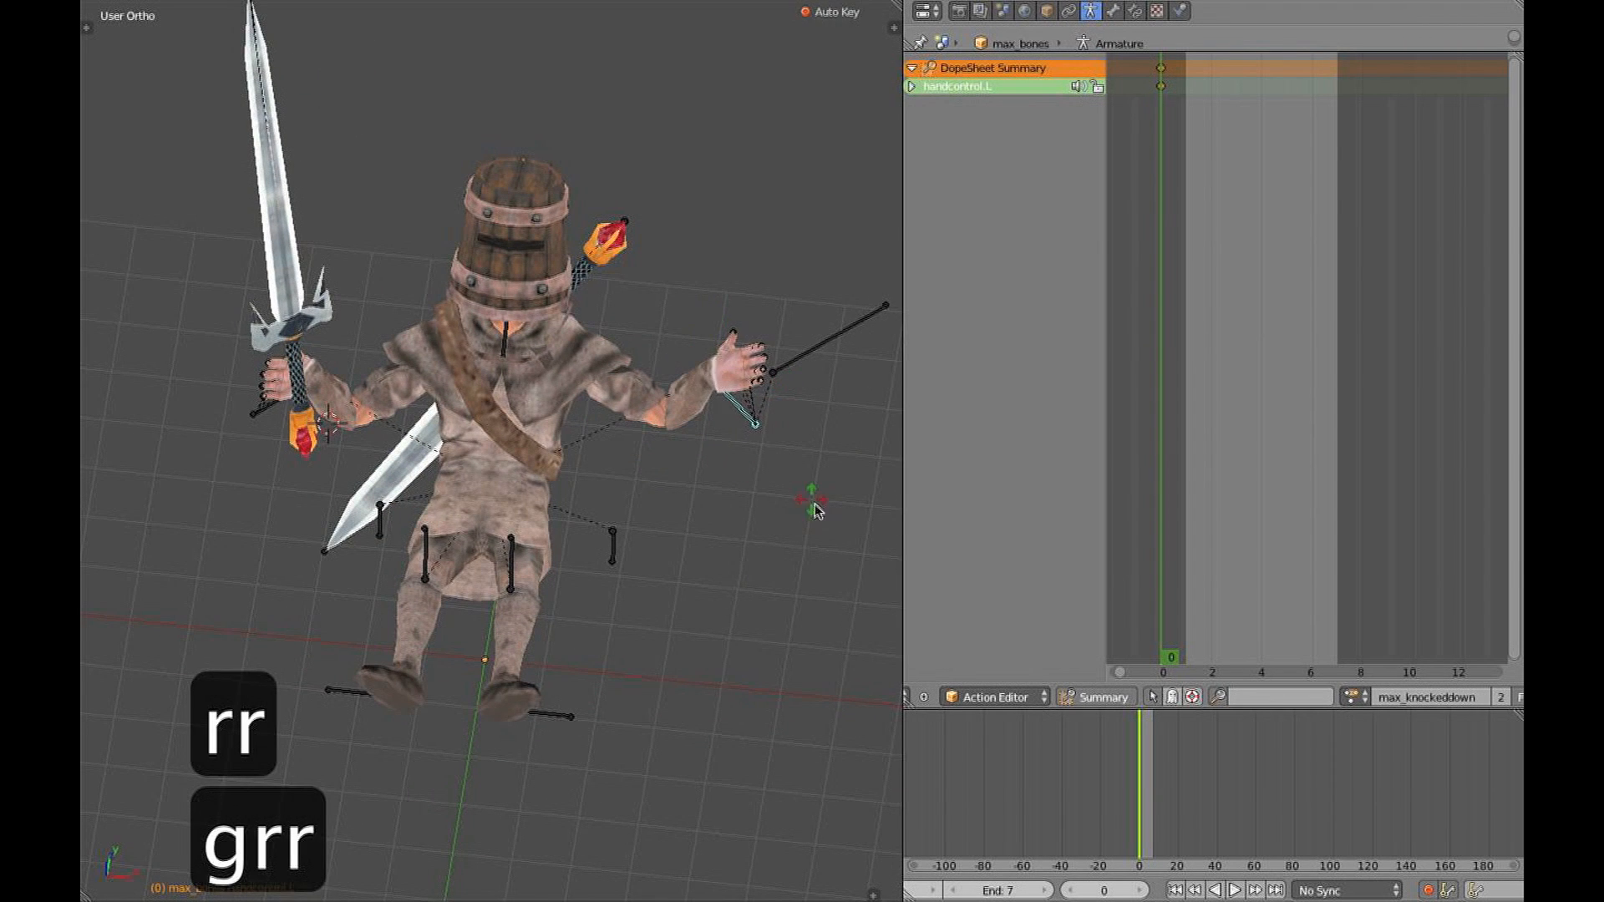
# Refine the left hand control's rotation from another angle and move it to spread the arm
pyautogui.moveTo(764, 468); pyautogui.dragTo(797, 447, button='middle')
pyautogui.press('r')
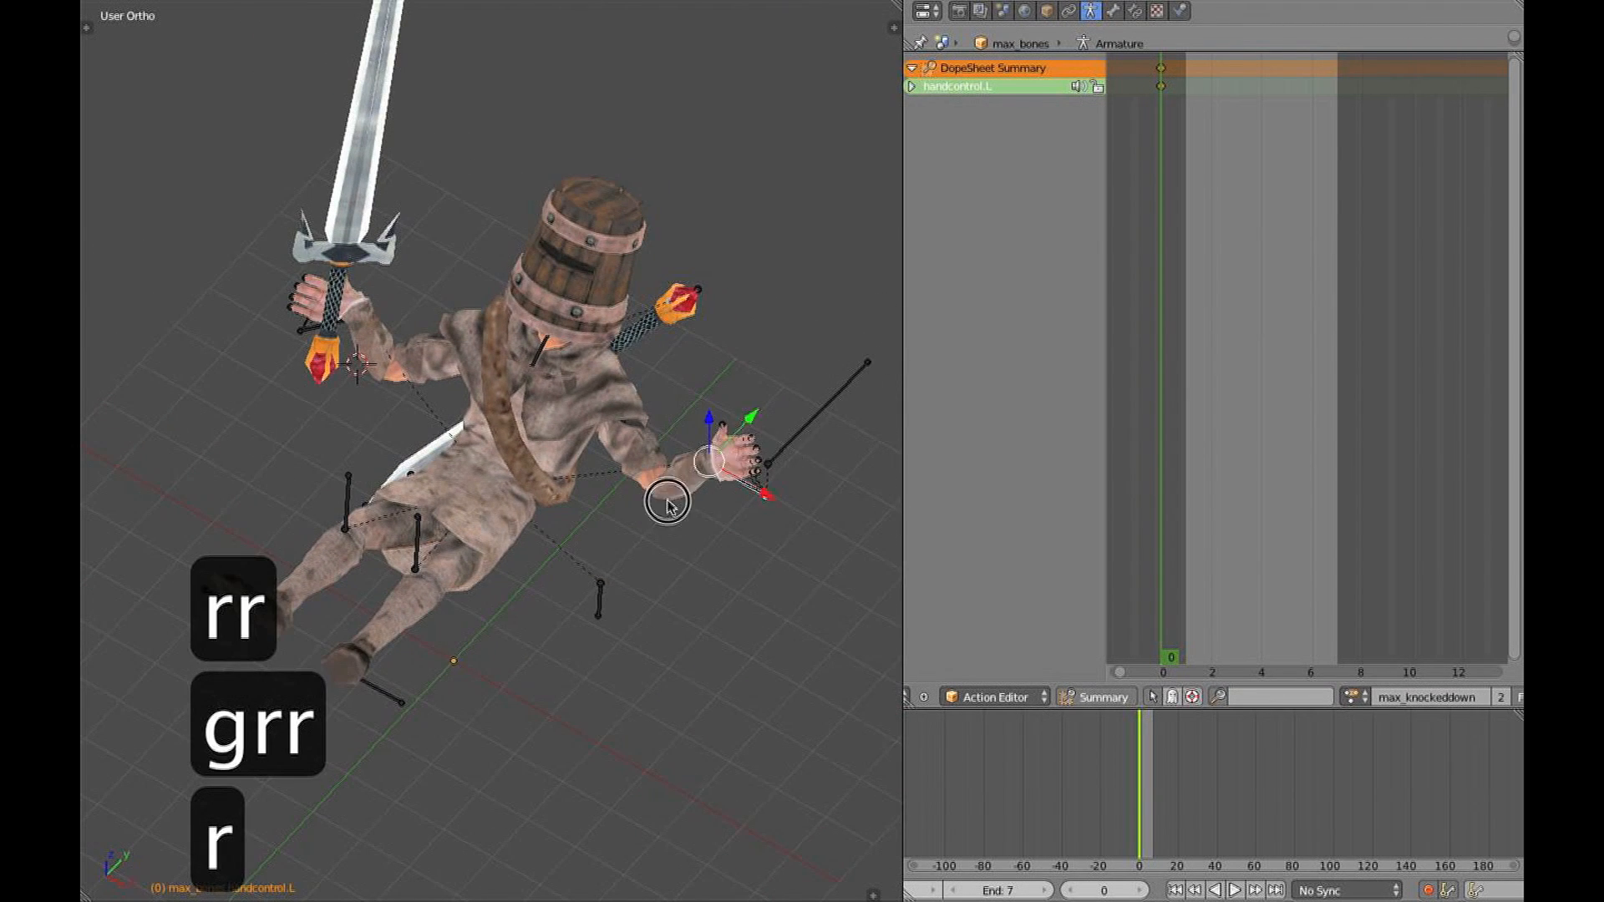
pyautogui.moveTo(667, 503); pyautogui.dragTo(760, 580, button='middle')
pyautogui.press('g')
pyautogui.moveTo(755, 660); pyautogui.dragTo(775, 600, button='middle')
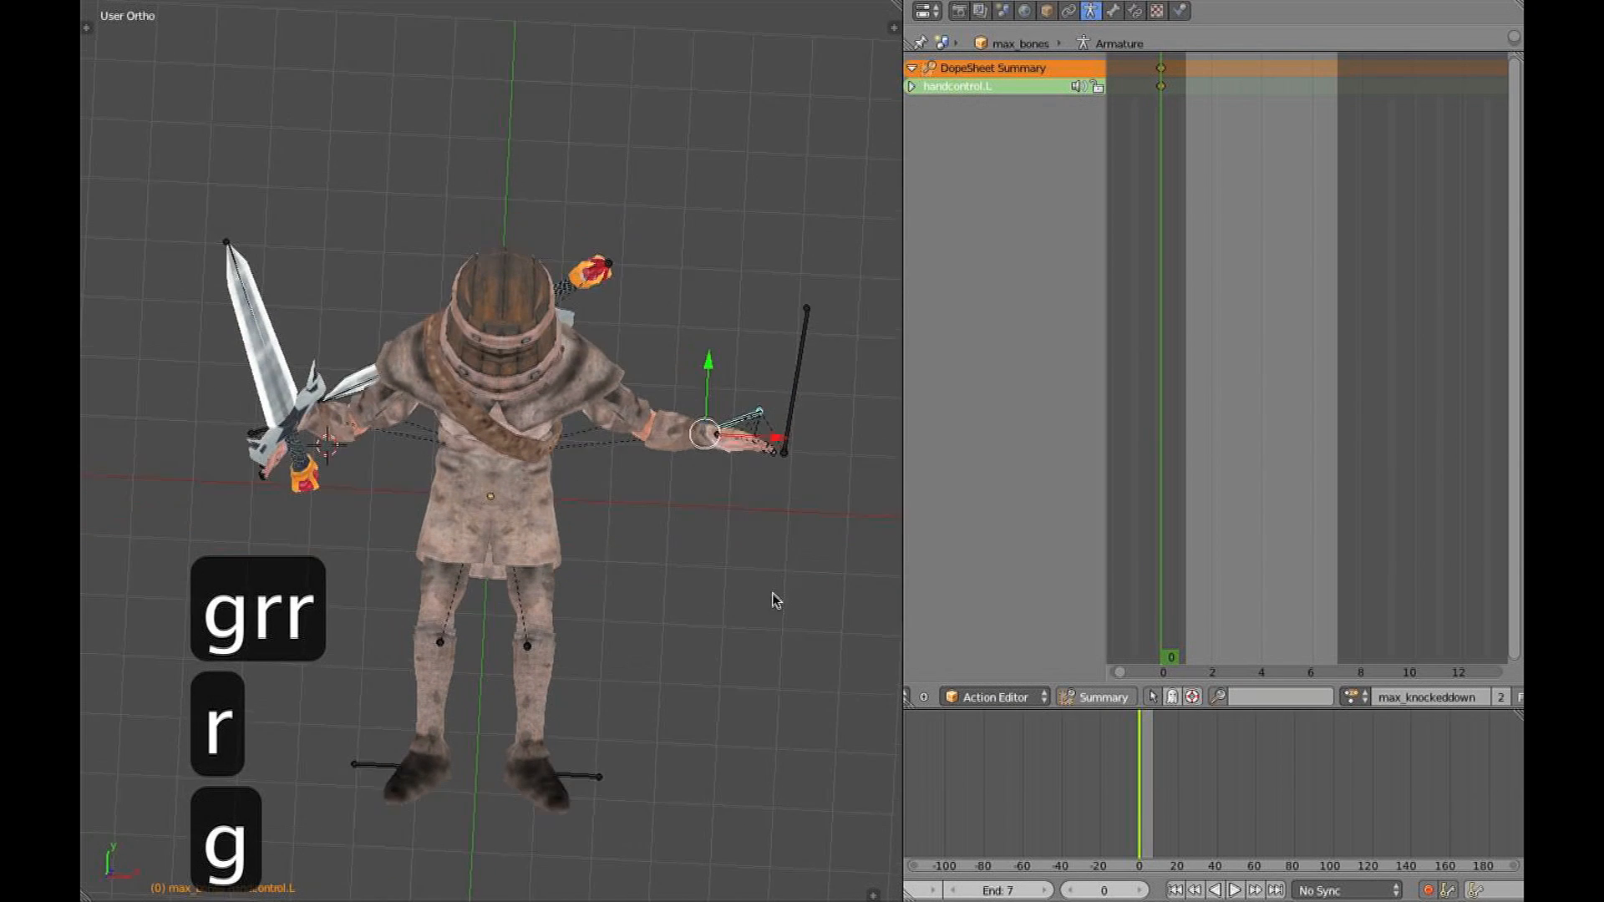
# Select the right hand control and rotate it to tilt the sword
pyautogui.press('z')
pyautogui.rightClick(286, 463)
pyautogui.hotkey('alt', 'z')
pyautogui.moveTo(286, 464)
pyautogui.mouseDown(button='middle')
pyautogui.moveTo(437, 595)
pyautogui.moveTo(422, 436)
pyautogui.moveTo(330, 437)
pyautogui.moveTo(354, 373)
pyautogui.moveTo(493, 329)
pyautogui.mouseUp(button='middle')
pyautogui.press('r')
pyautogui.click(436, 596)
pyautogui.click(414, 384)
pyautogui.press('r')
pyautogui.click(465, 459)
# Select the buckethead bone and rotate it backward in right view
pyautogui.moveTo(384, 433); pyautogui.dragTo(243, 354, button='middle')
pyautogui.hotkey('alt', 'z')
pyautogui.press('KP_3')
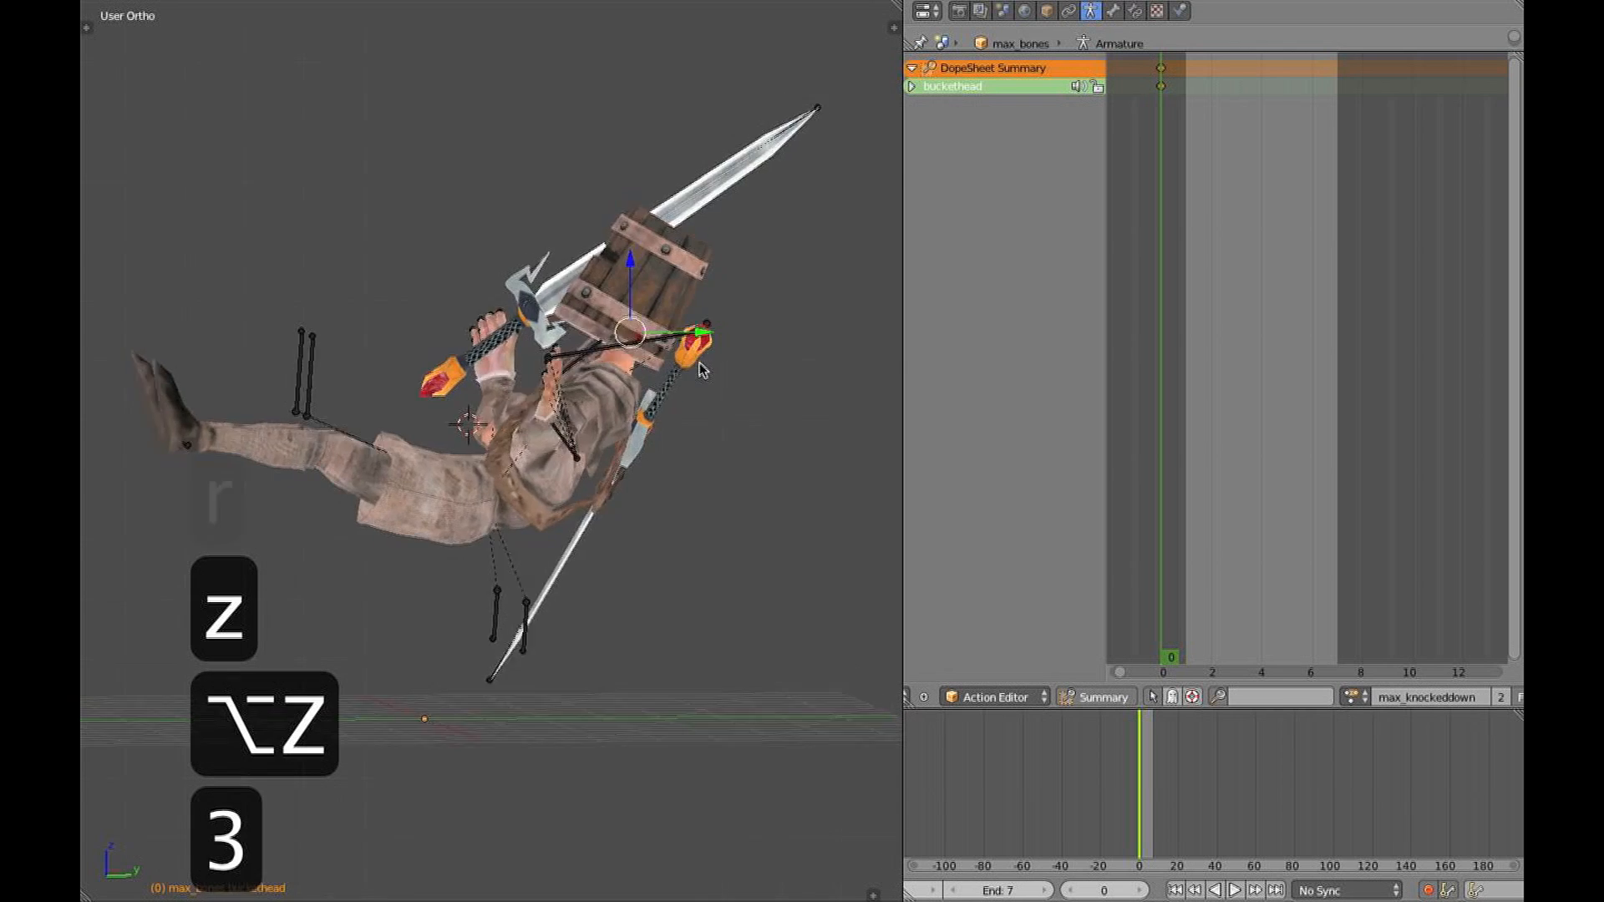
pyautogui.press('KP_4')
pyautogui.press('KP_3')
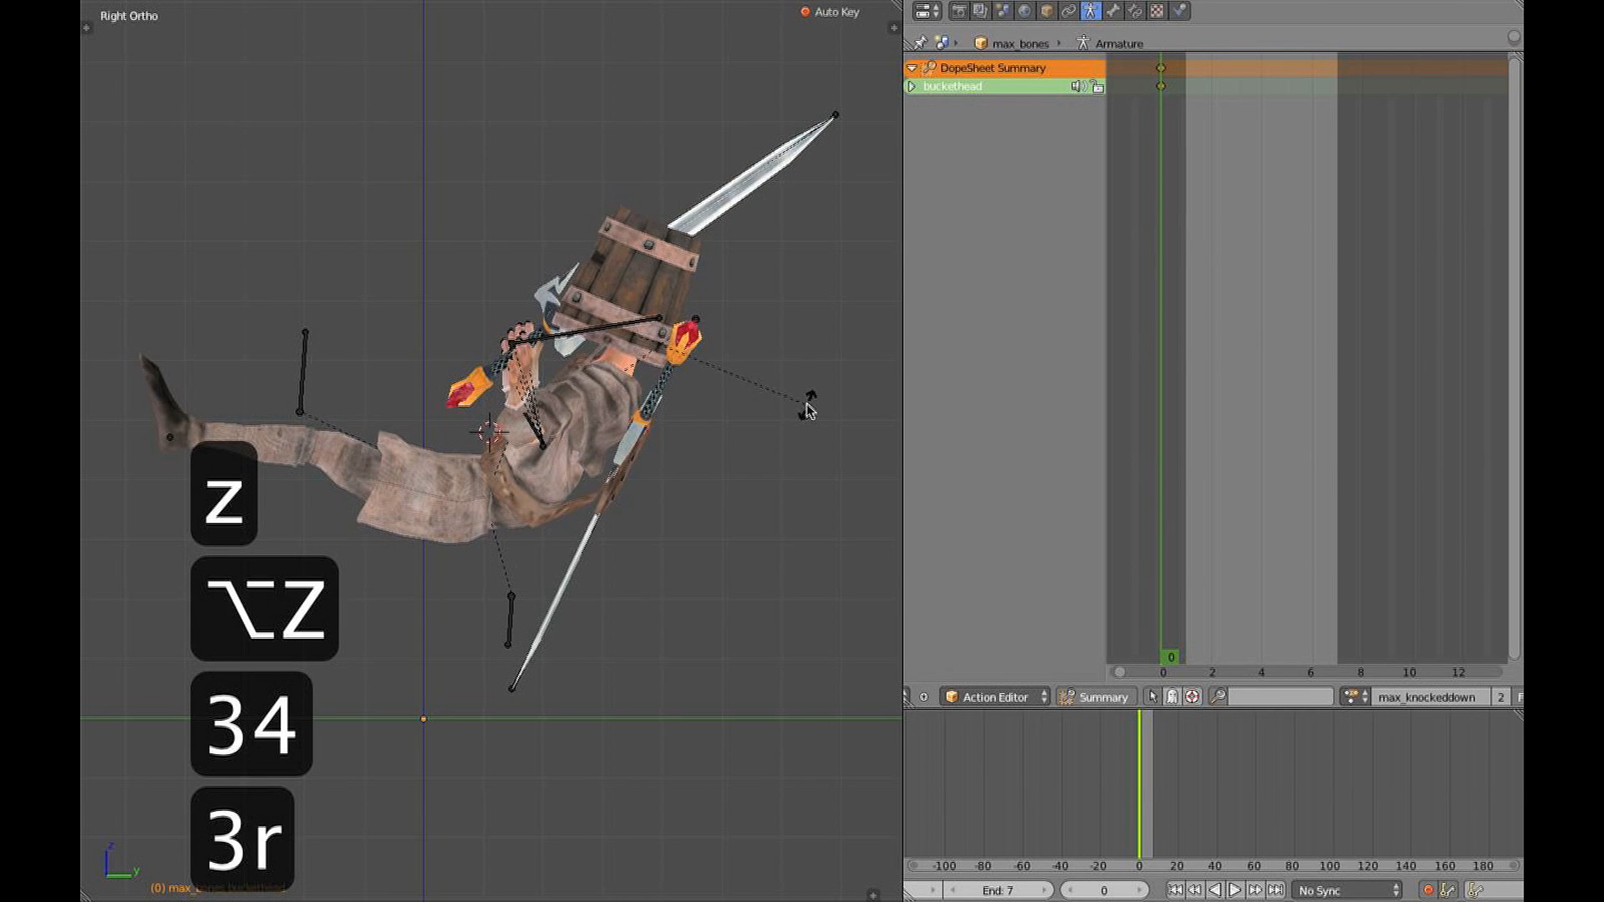
pyautogui.click(808, 456)
# Select both foot controls and lower them in right view until the feet are just above the ground
pyautogui.press('z')
pyautogui.keyDown('shift'); pyautogui.moveTo(433, 503); pyautogui.dragTo(493, 472, button='middle'); pyautogui.keyUp('shift')
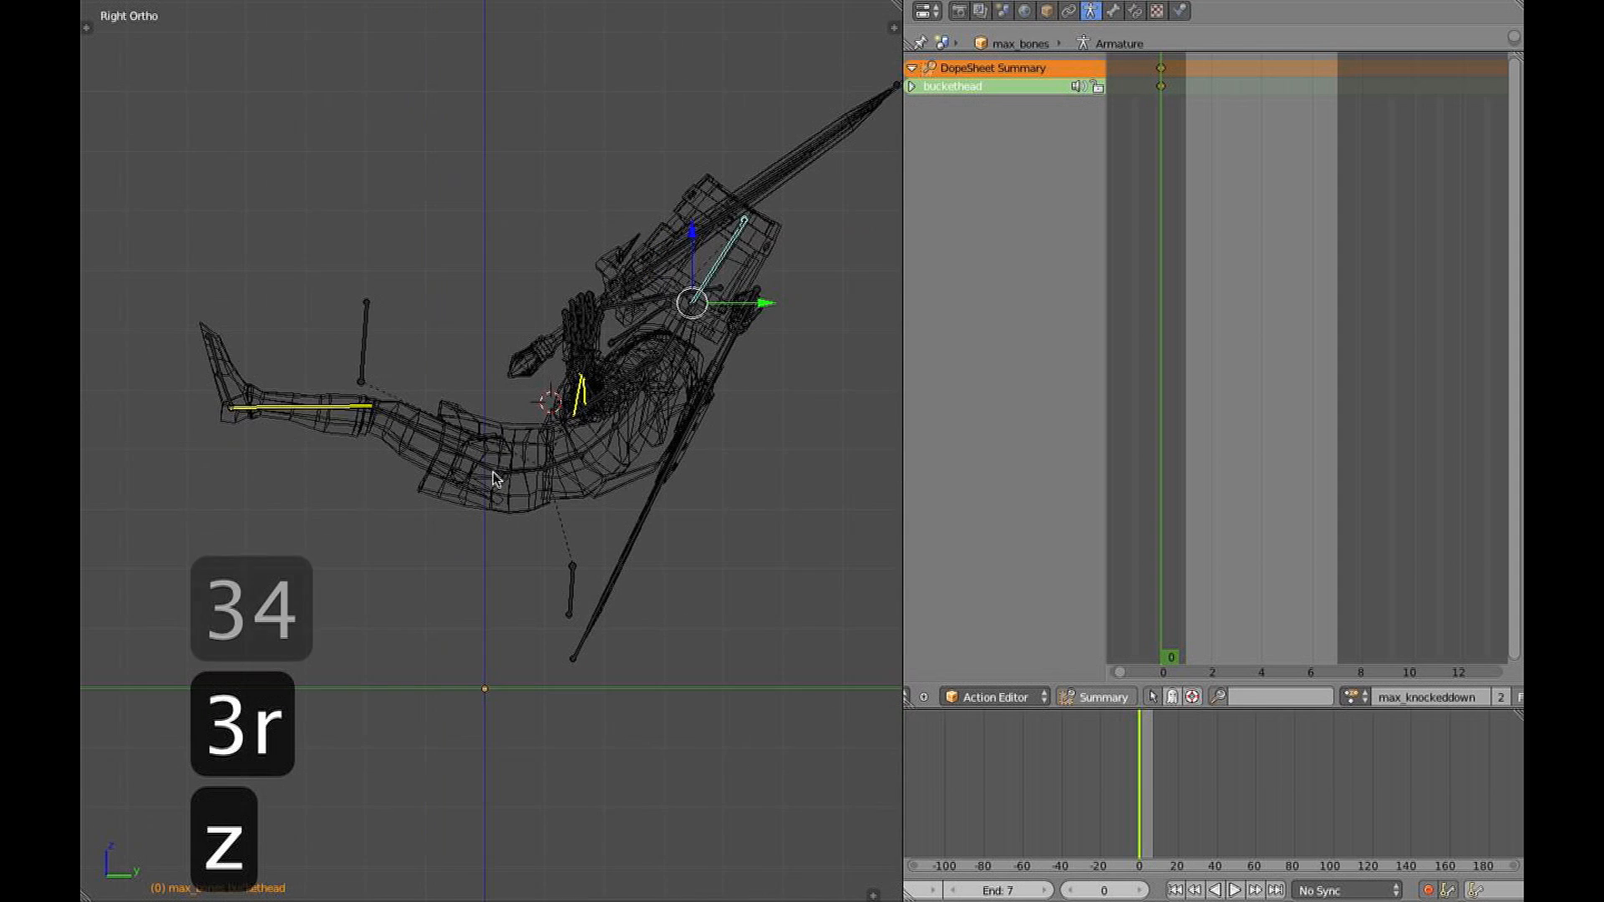
pyautogui.keyDown('shift'); pyautogui.rightClick(235, 393); pyautogui.keyUp('shift')
pyautogui.moveTo(233, 412); pyautogui.dragTo(232, 426, button='middle')
pyautogui.rightClick(241, 390)
pyautogui.keyDown('shift'); pyautogui.rightClick(222, 457); pyautogui.keyUp('shift')
pyautogui.press('3')
pyautogui.press('z')
pyautogui.moveTo(234, 355); pyautogui.dragTo(230, 511)
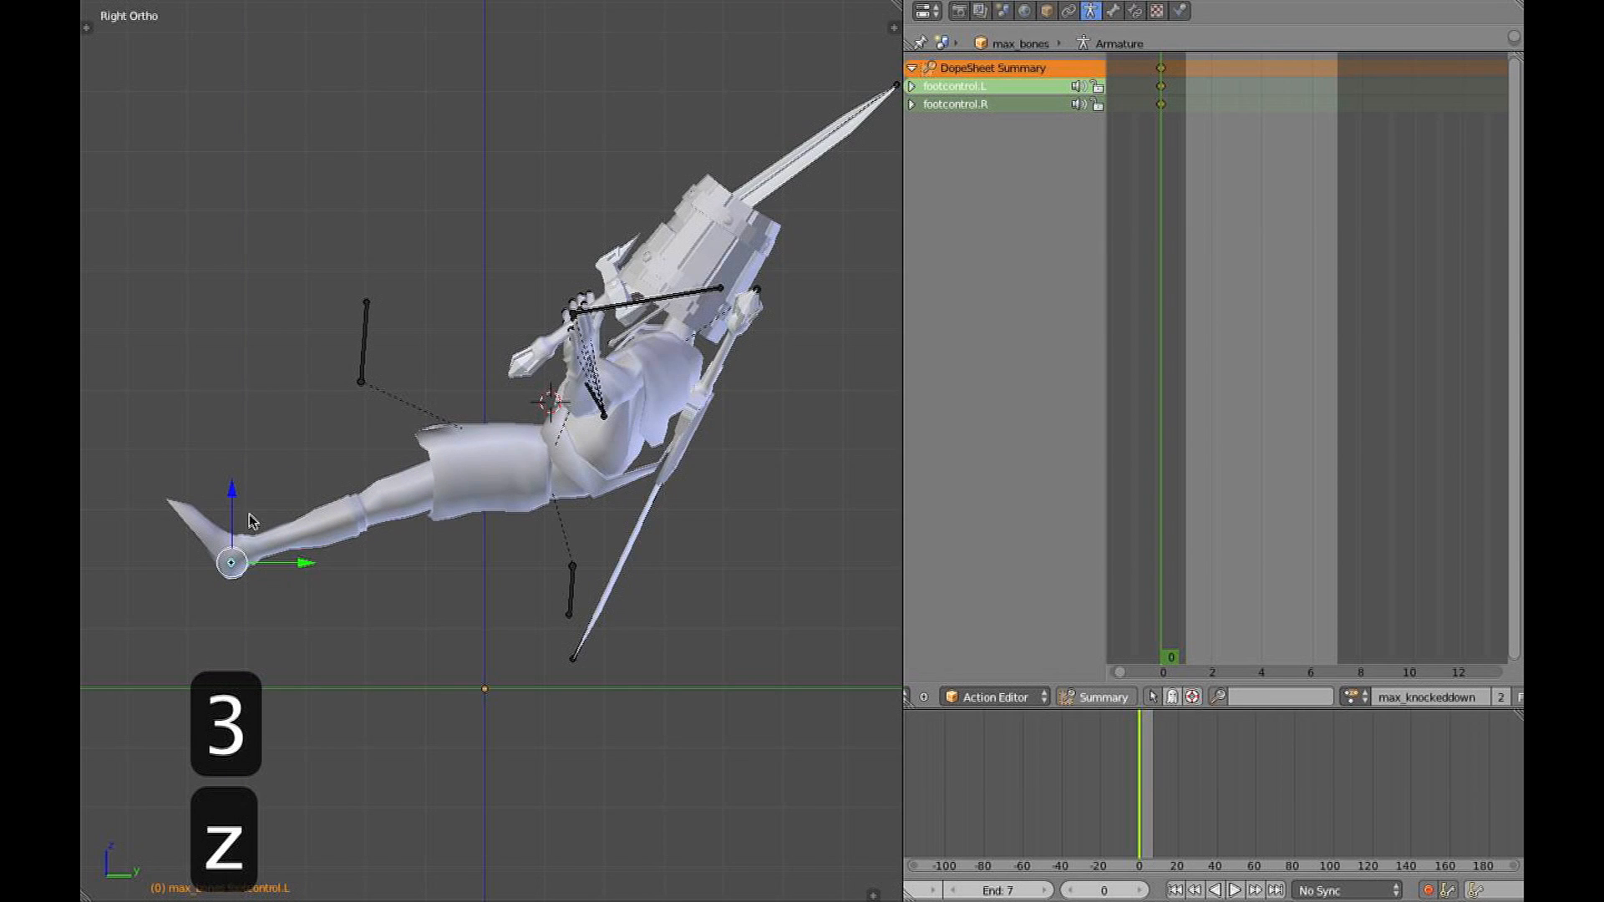
pyautogui.press('g')
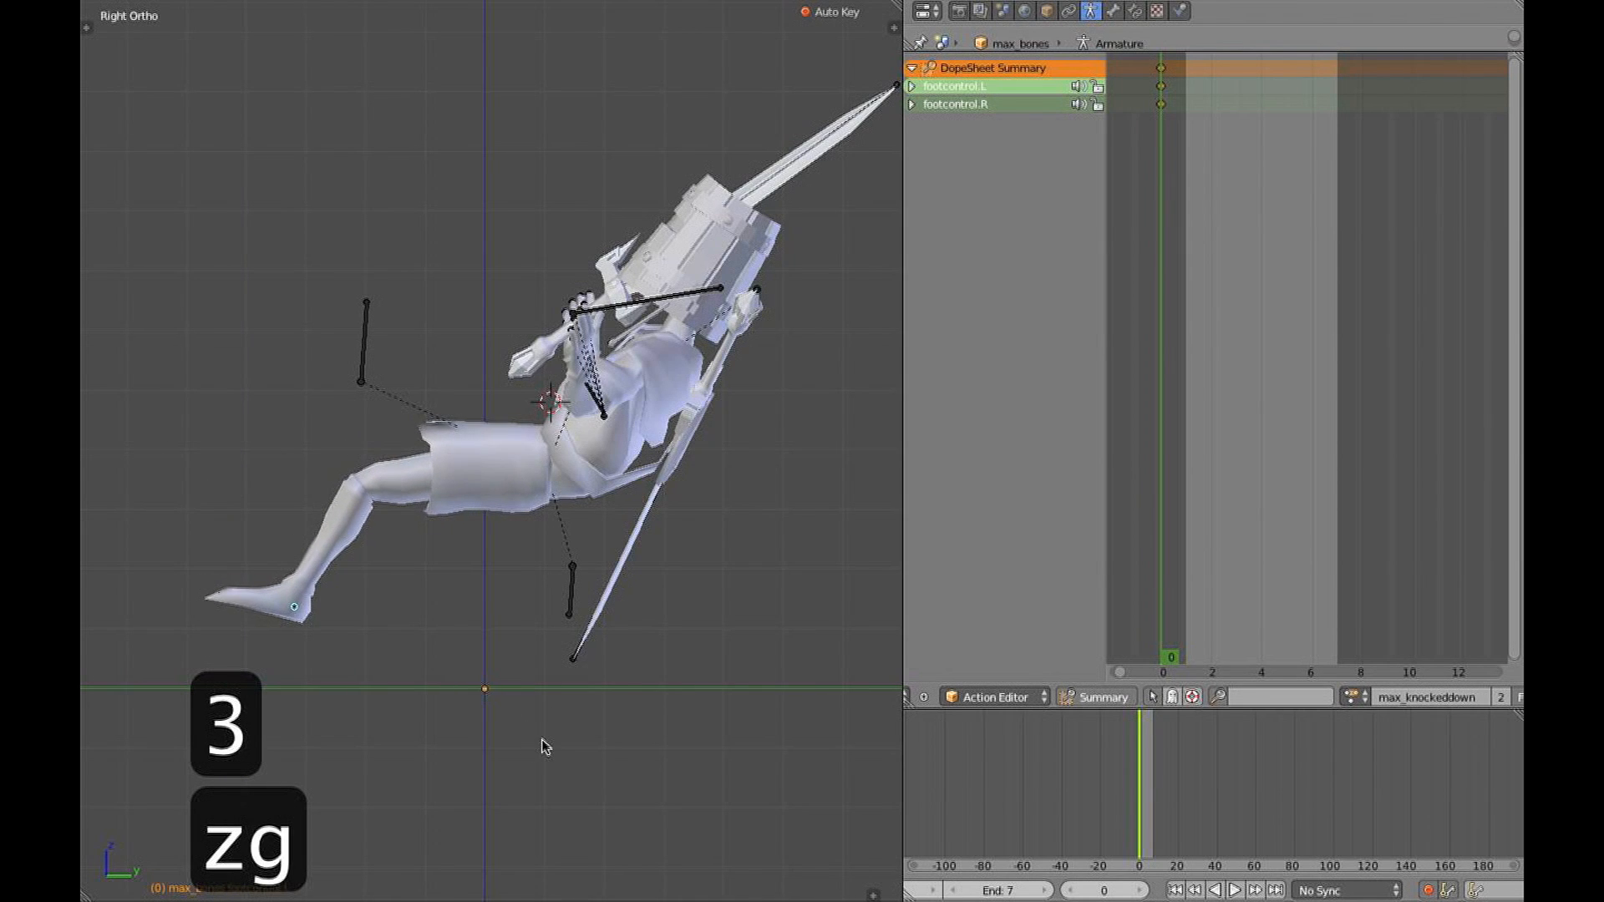
pyautogui.click(552, 792)
pyautogui.press('z')
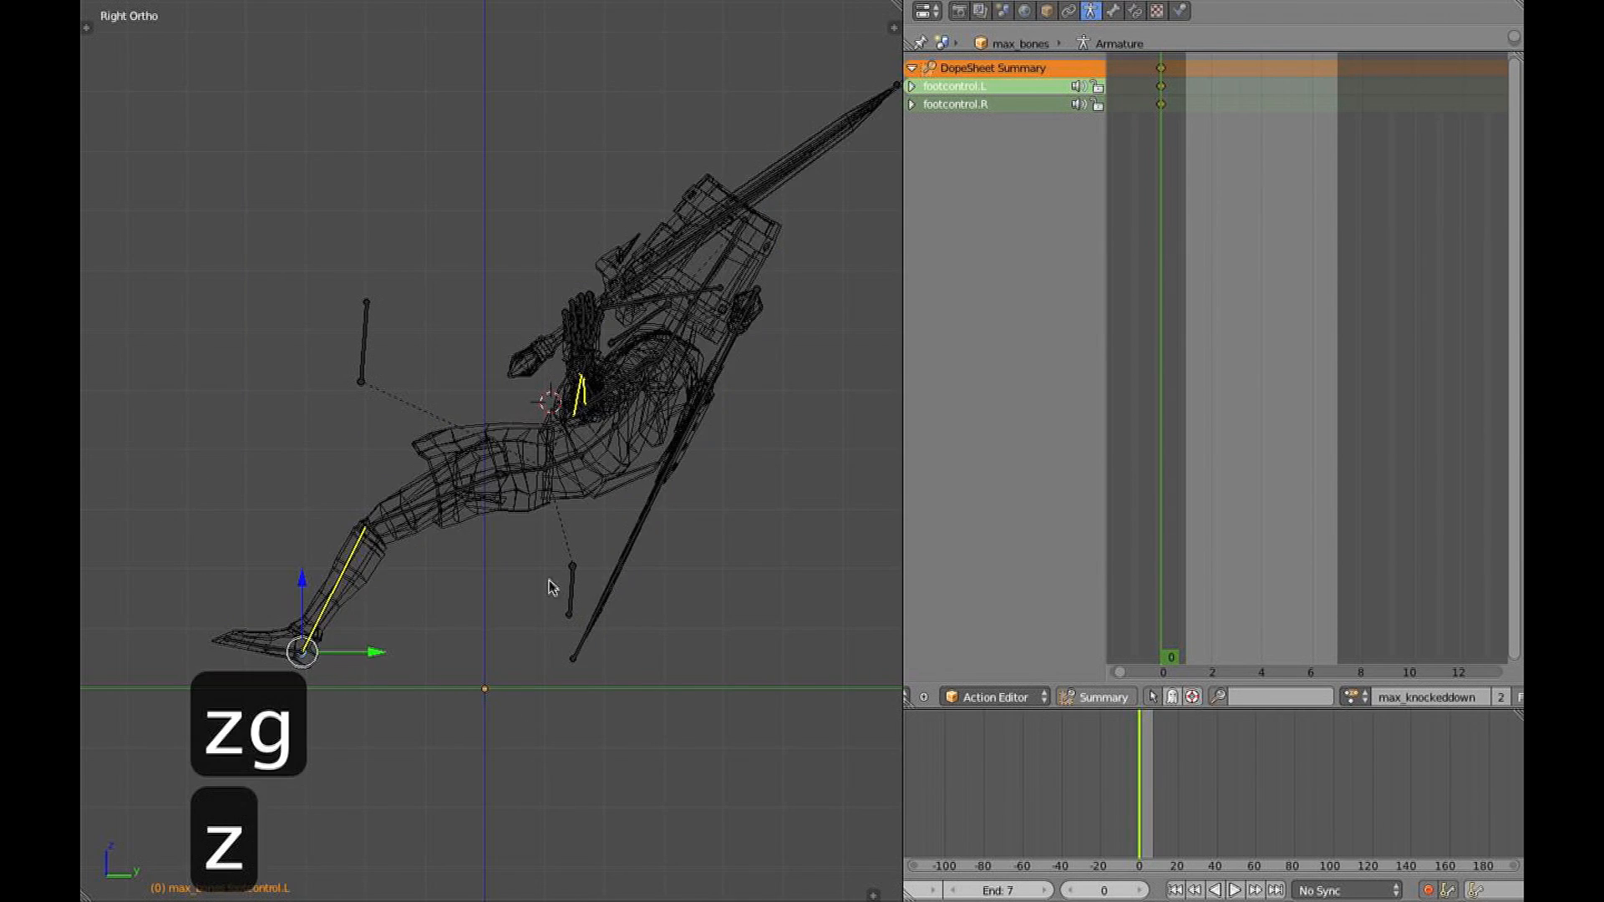
# Rotate the Centerbone to bring the torso more upright, and check it in solid display
pyautogui.press('r')
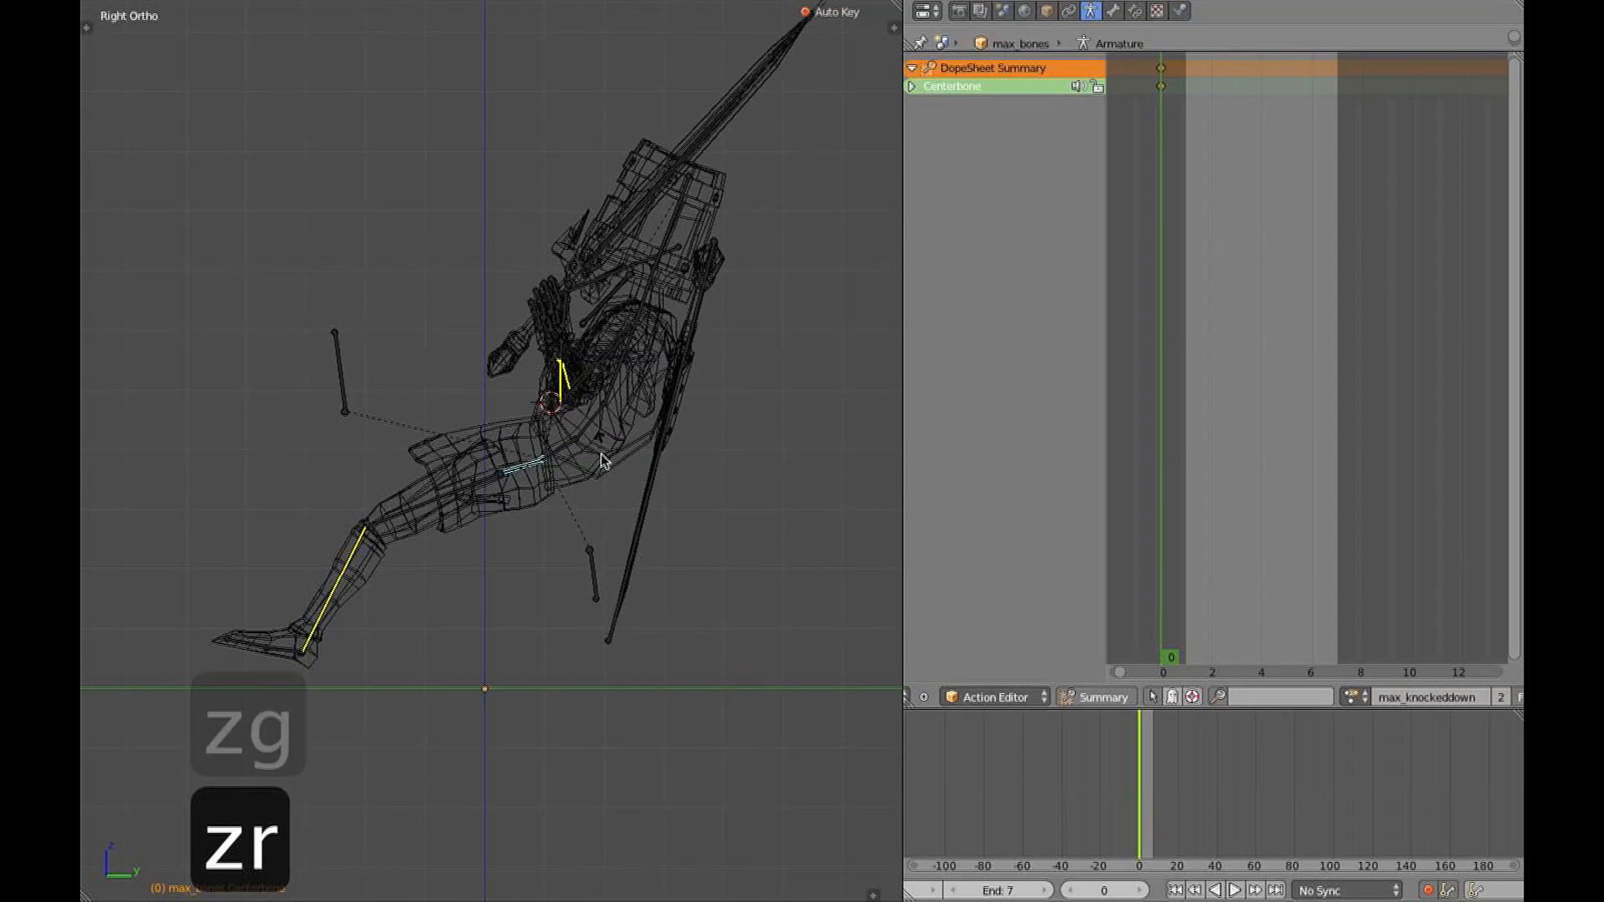
pyautogui.click(599, 451)
pyautogui.press('z')
pyautogui.moveTo(491, 395); pyautogui.dragTo(698, 458, button='middle')
pyautogui.press('3')
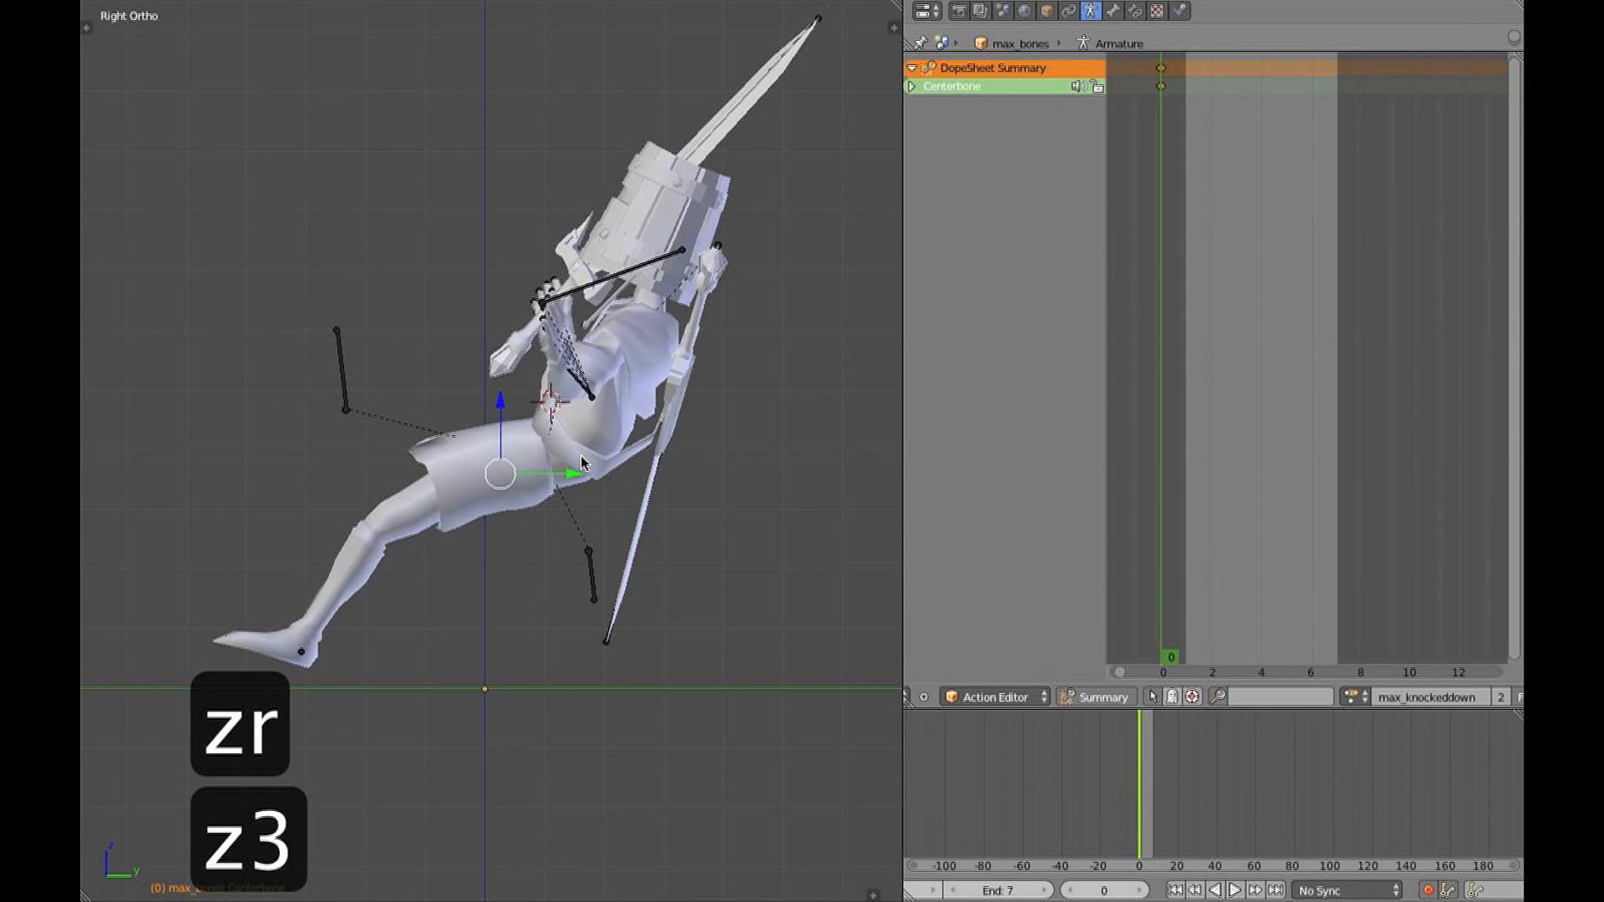
# Select the left groin bone in wireframe and rotate it freely to adjust the hip
pyautogui.press('z')
pyautogui.moveTo(509, 488); pyautogui.dragTo(588, 513, button='middle')
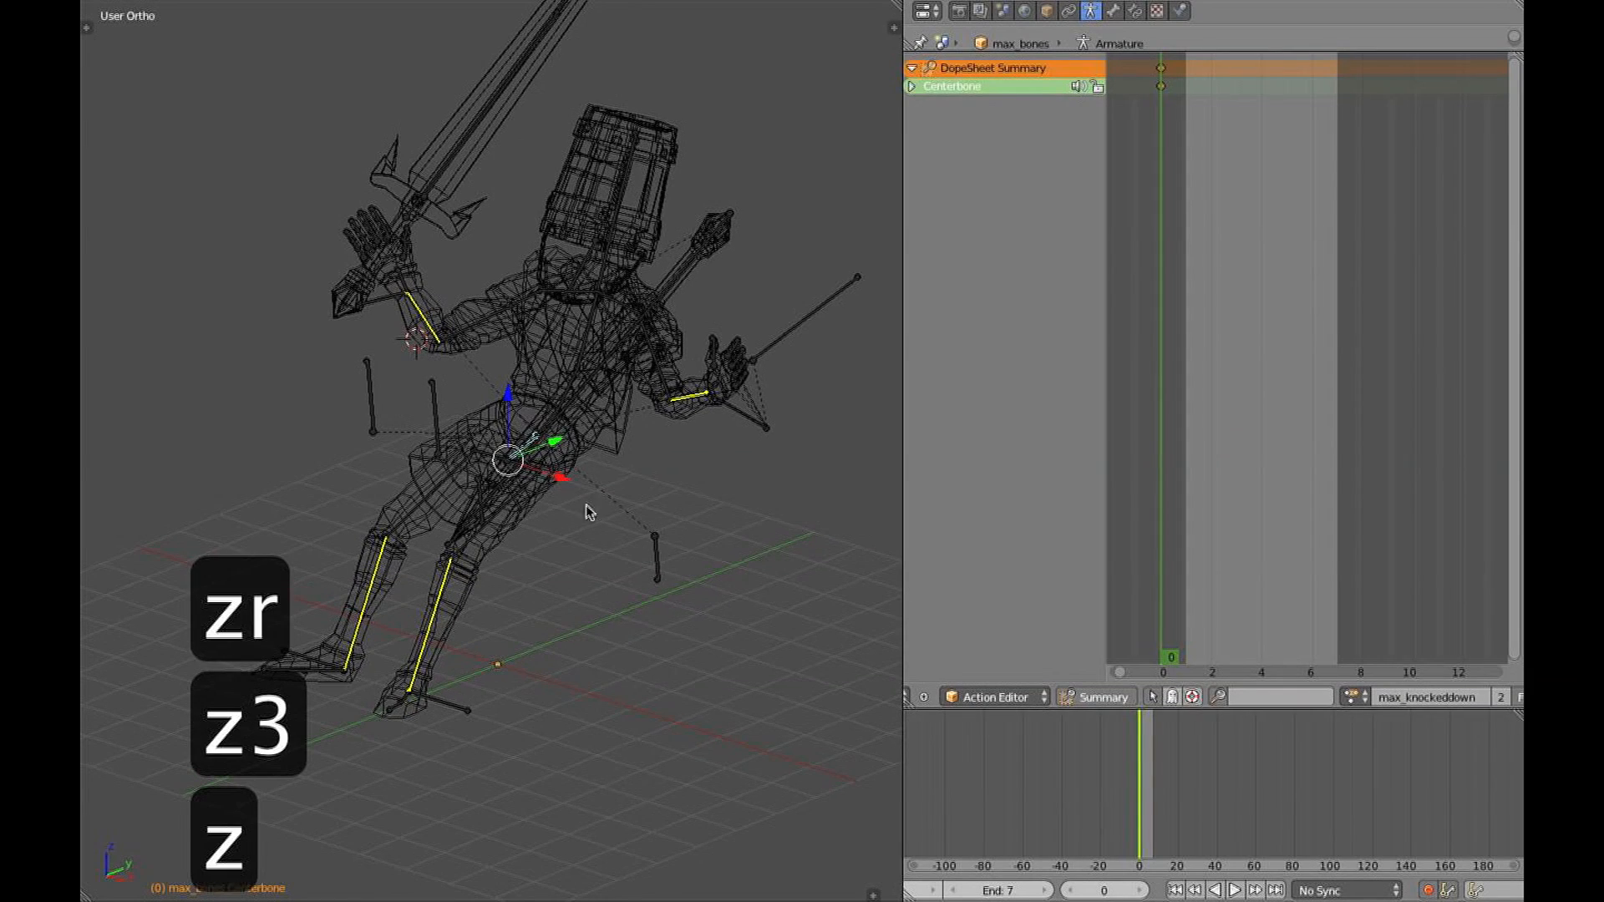
pyautogui.moveTo(518, 474); pyautogui.dragTo(652, 484, button='middle')
pyautogui.press('r')
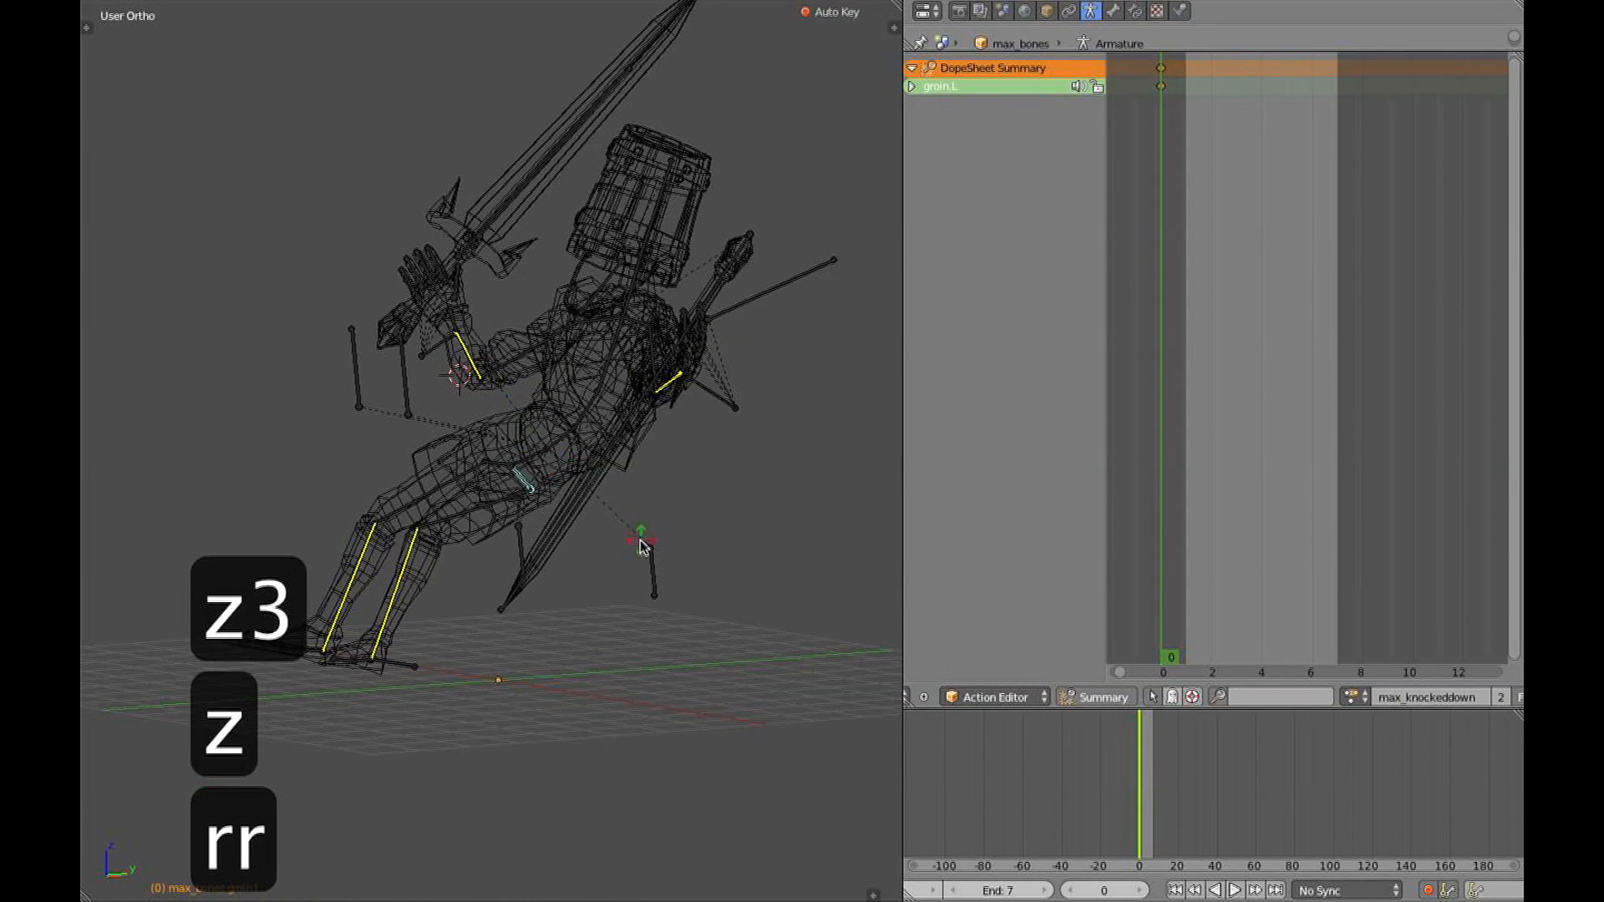
pyautogui.press('z')
# Select the right groin bone and rotate it to match the left hip, checking in solid display
pyautogui.moveTo(513, 500)
pyautogui.mouseDown(button='middle')
pyautogui.moveTo(585, 526)
pyautogui.moveTo(670, 498)
pyautogui.moveTo(709, 519)
pyautogui.mouseUp(button='middle')
pyautogui.rightClick(625, 543)
pyautogui.press('r')
pyautogui.press('r')
pyautogui.press('z')
pyautogui.press('z')
pyautogui.press('r')
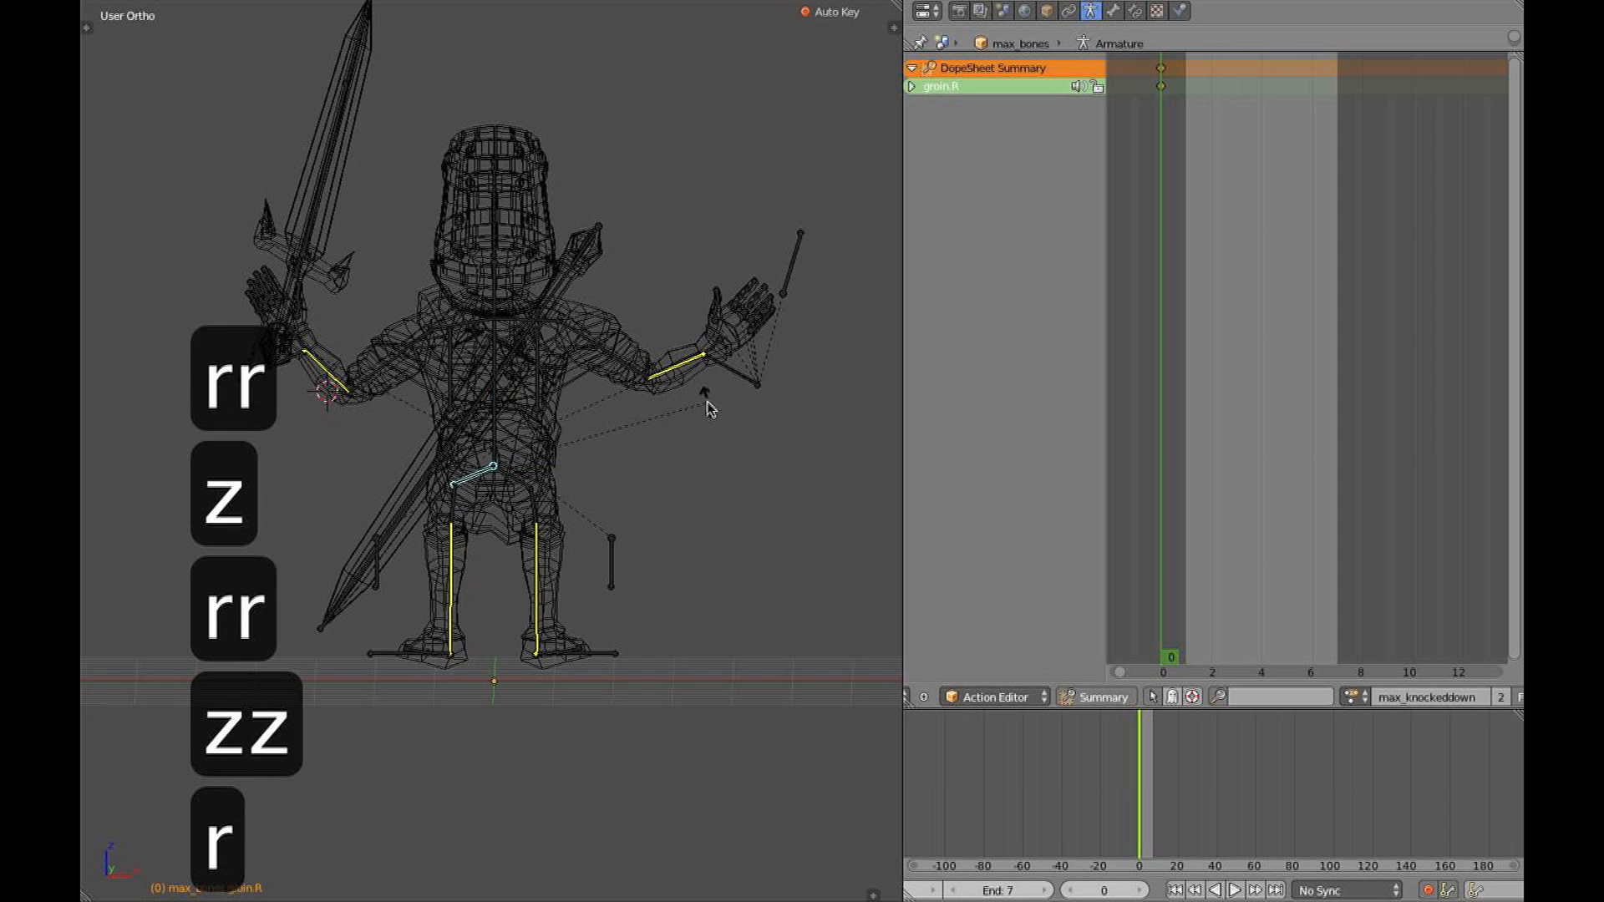
pyautogui.press('z')
# Select both foot controls and move them in right view to place the feet on the ground line
pyautogui.keyDown('shift'); pyautogui.rightClick(353, 673); pyautogui.keyUp('shift')
pyautogui.press('KP_3')
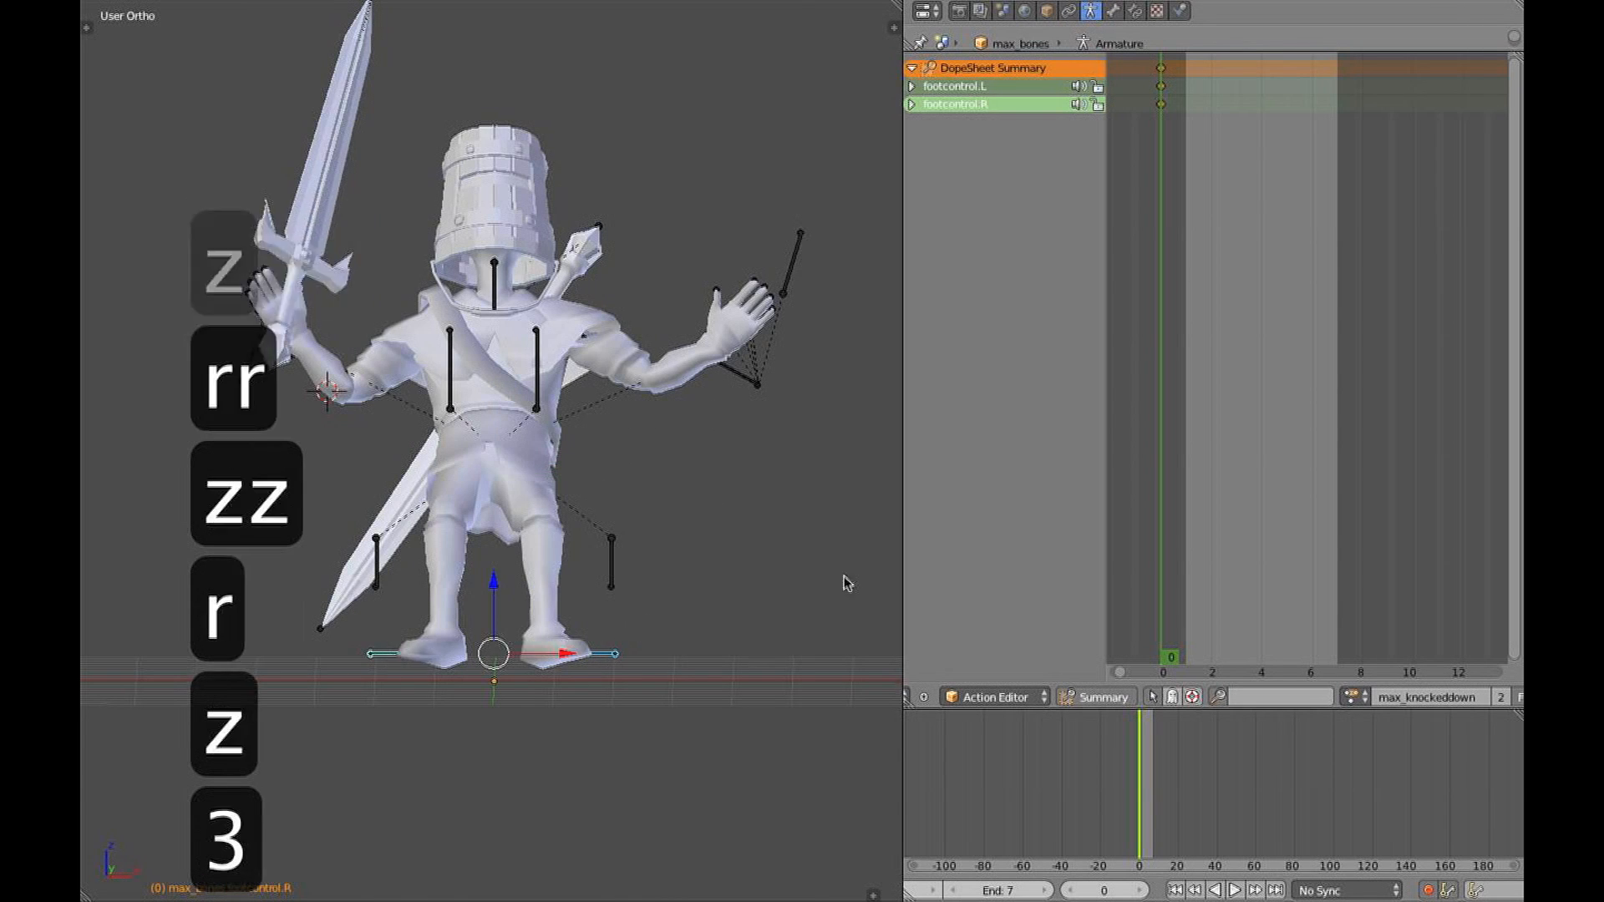
pyautogui.press('g')
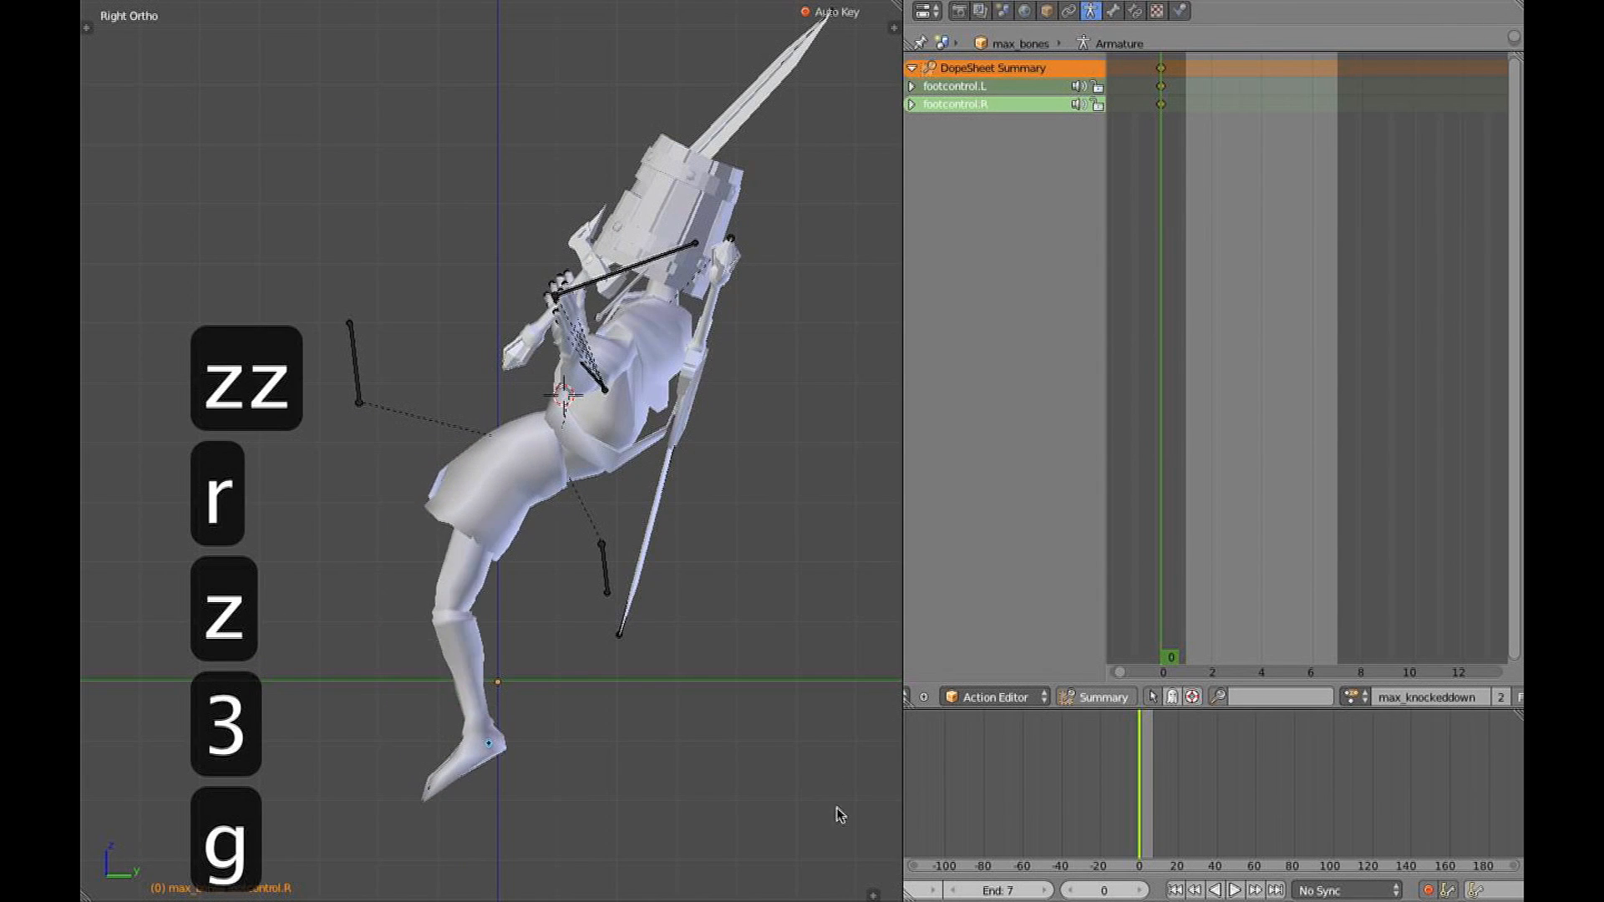
pyautogui.click(705, 726)
pyautogui.moveTo(706, 726); pyautogui.dragTo(381, 425, button='middle')
pyautogui.press('KP_3')
pyautogui.press('z')
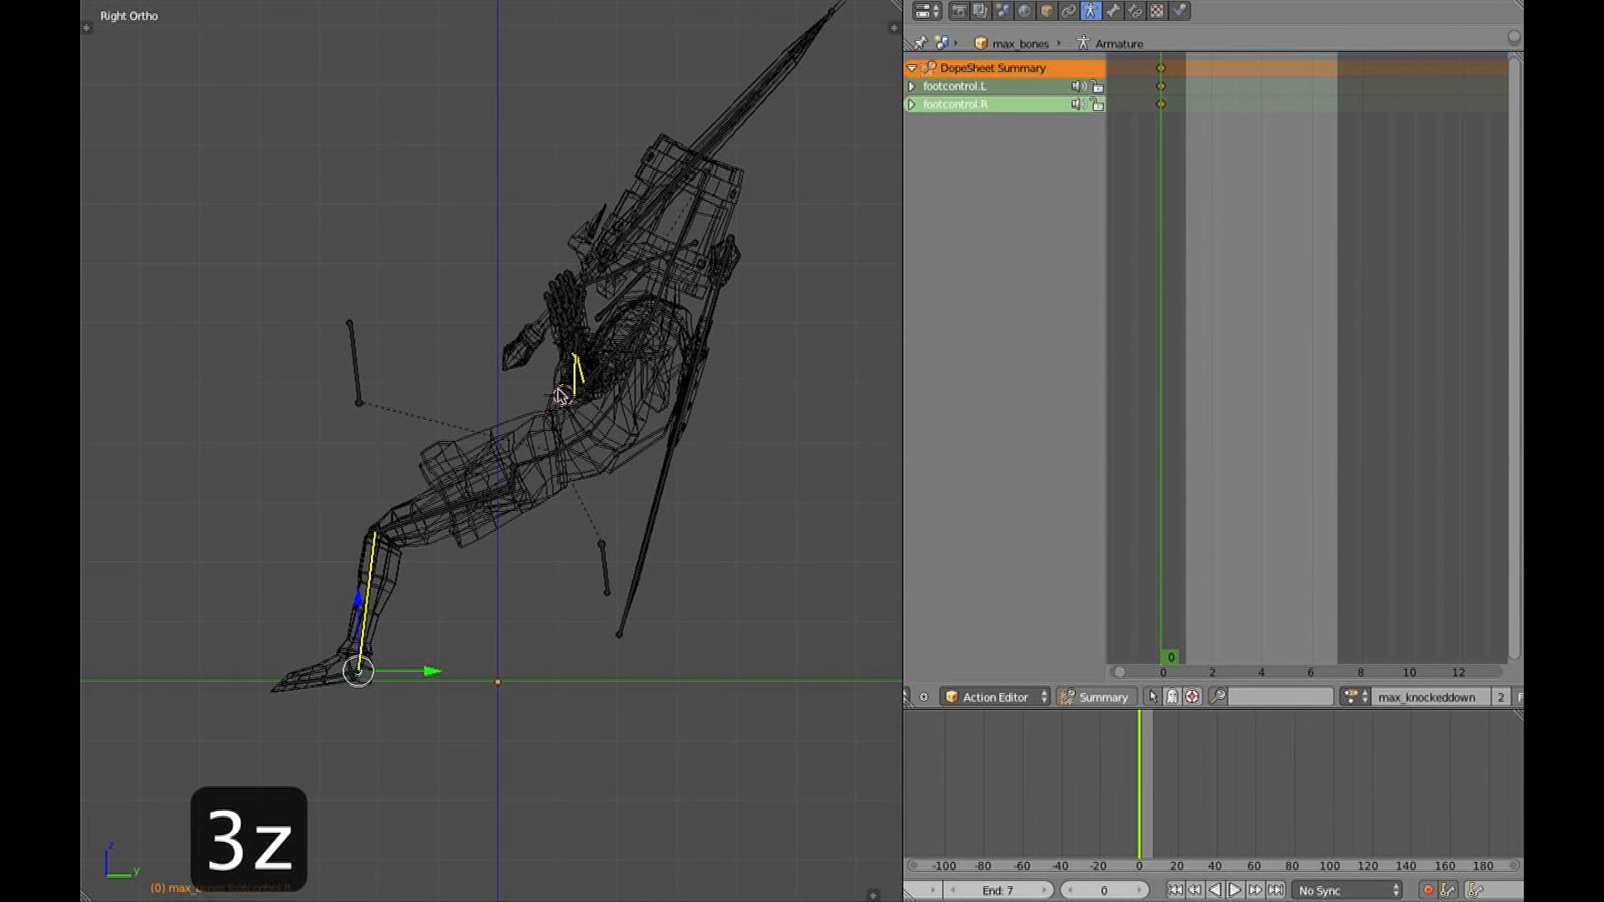
# Select the Centerbone and rotate and reposition it in right view to bring the body more upright
pyautogui.scroll(4, 562, 426)
pyautogui.rightClick(565, 435)
pyautogui.press('KP_3')
pyautogui.press('g')
pyautogui.press('r')
pyautogui.click(716, 422)
pyautogui.press('g')
pyautogui.click(675, 399)
pyautogui.press('z')
pyautogui.moveTo(633, 378); pyautogui.dragTo(759, 554, button='middle')
pyautogui.press('z')
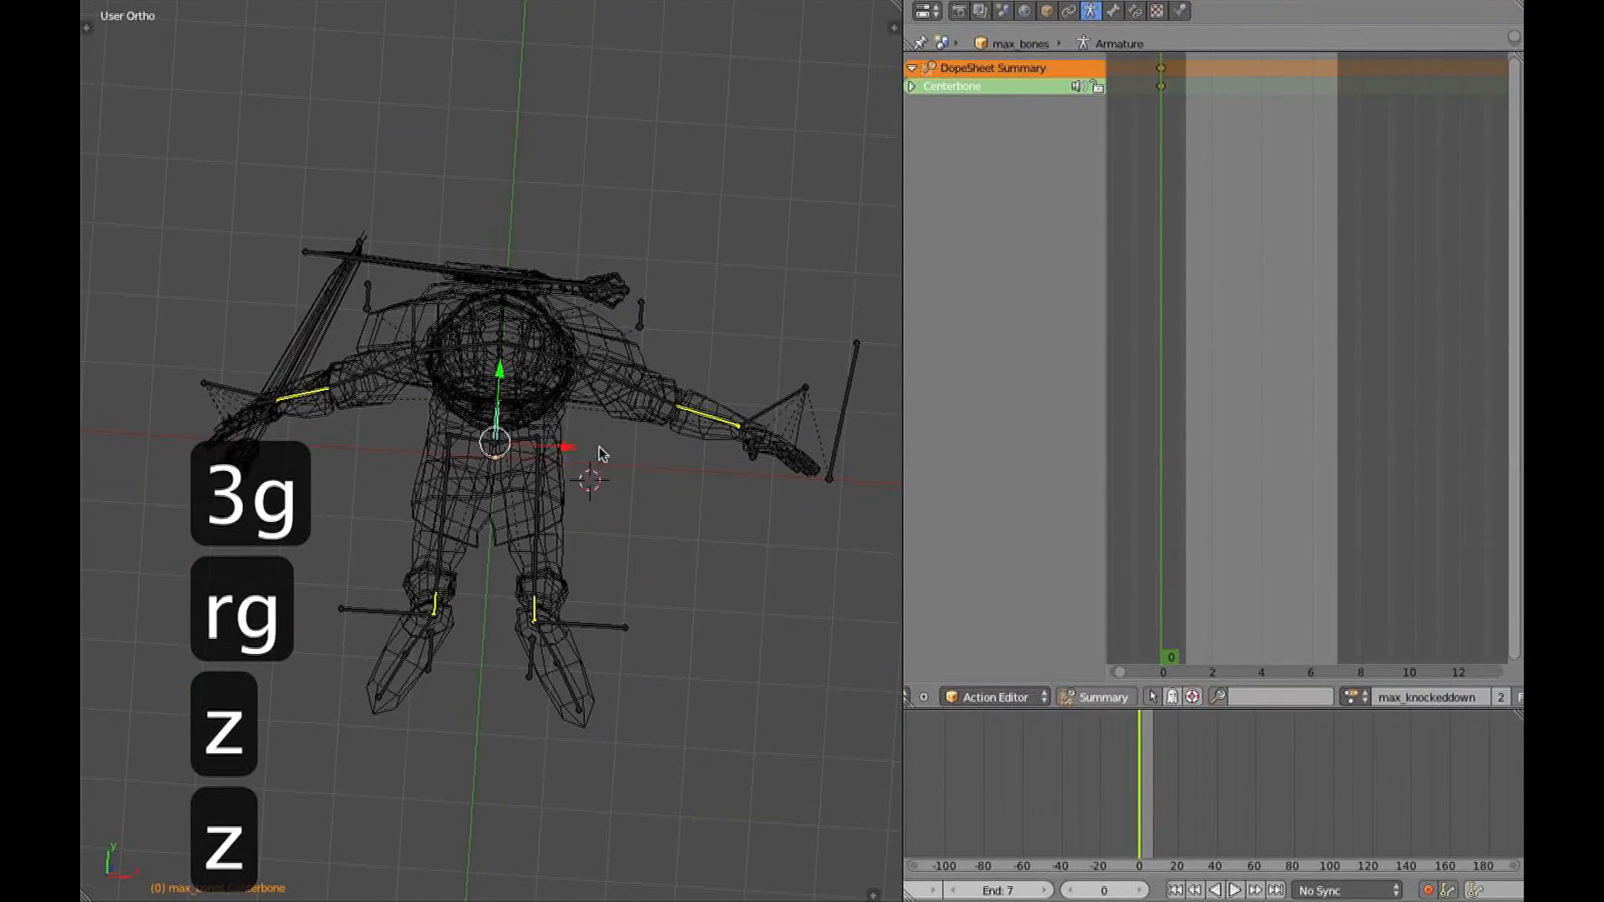
# Select the left groin bone and rotate it from a raised front view
pyautogui.rightClick(531, 433)
pyautogui.press('z')
pyautogui.moveTo(542, 514); pyautogui.dragTo(553, 455, button='middle')
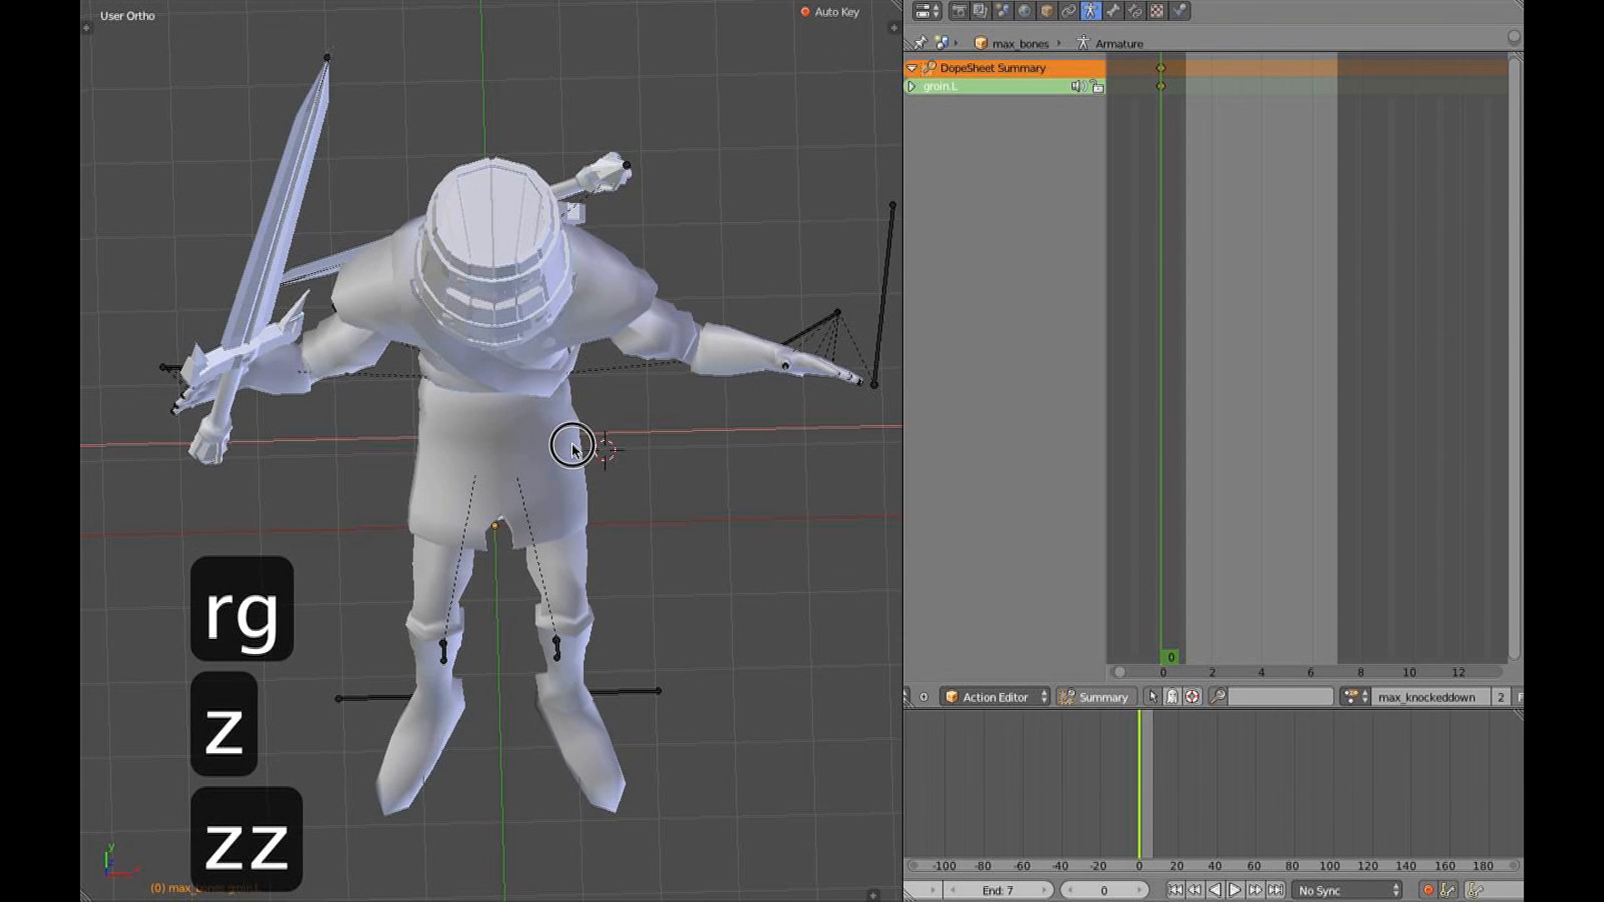
pyautogui.press('z')
pyautogui.press('r')
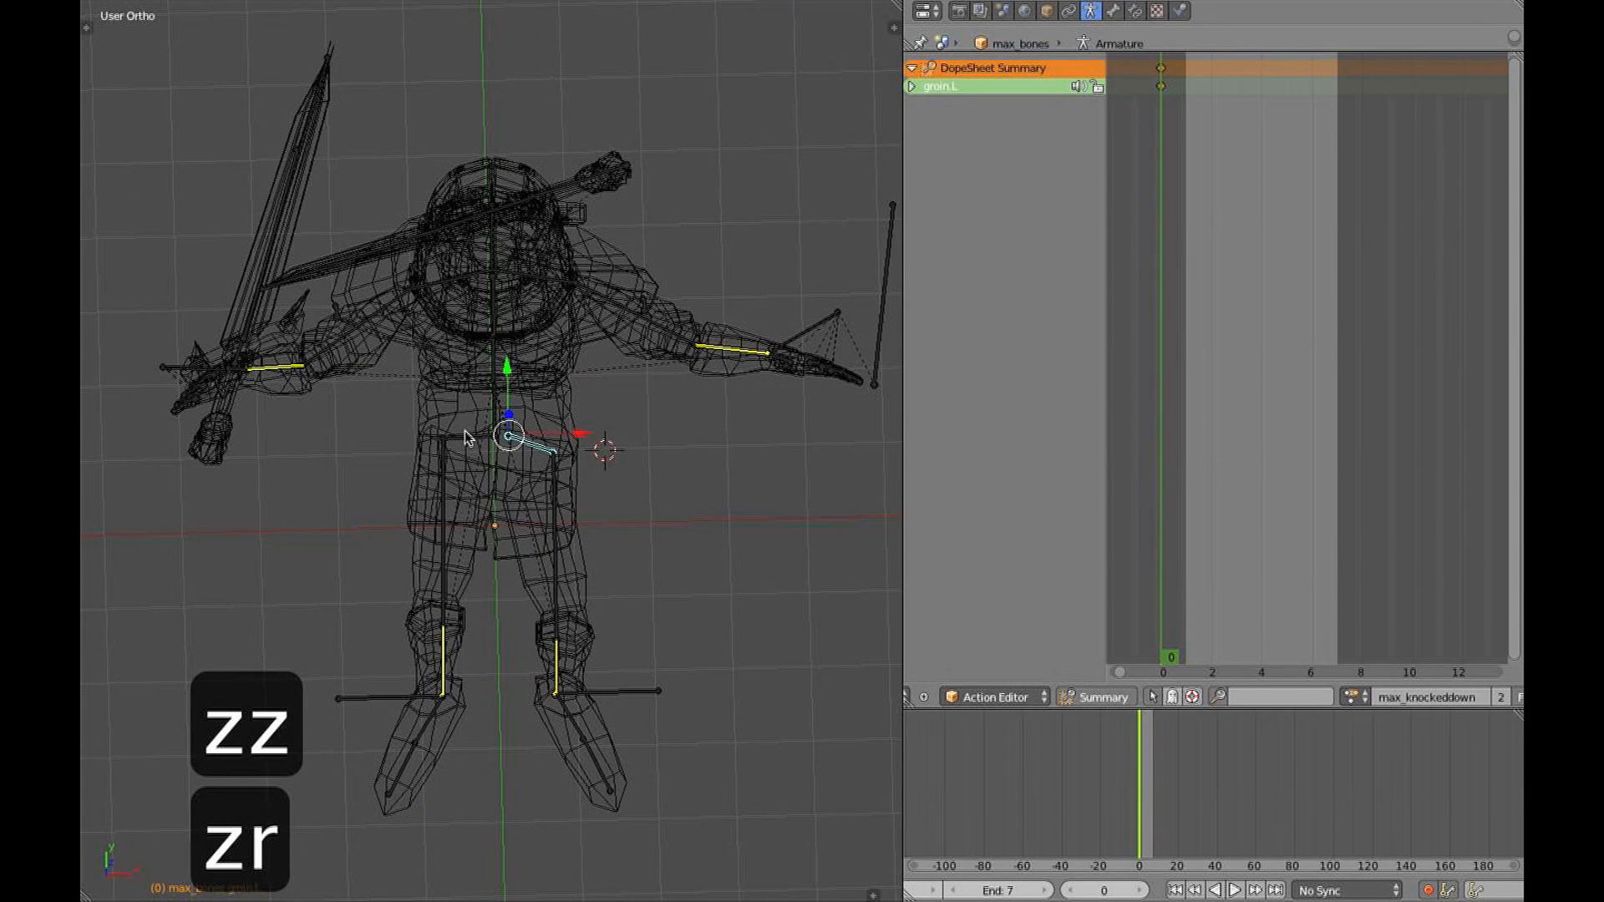
# Rotate and adjust the right groin bone to mirror the left hip, and inspect the result
pyautogui.press('r')
pyautogui.click(581, 428)
pyautogui.press('g')
pyautogui.press('f')
pyautogui.click(555, 436)
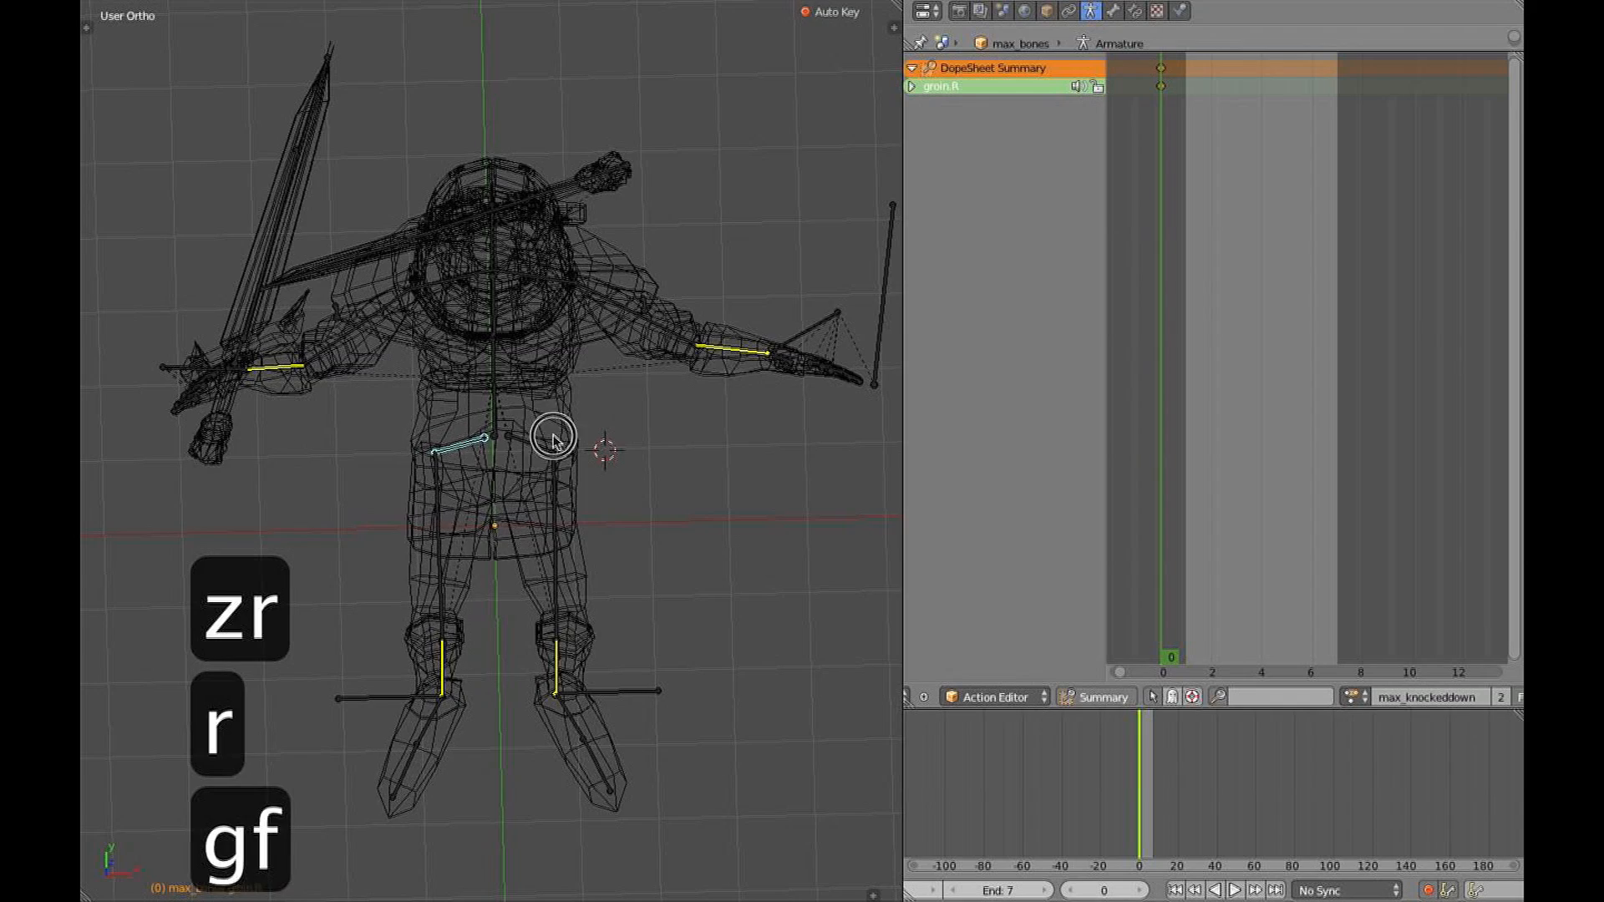
pyautogui.press('z')
pyautogui.moveTo(573, 432); pyautogui.dragTo(780, 287, button='middle')
pyautogui.press('z')
# Try rotating the waist bone in right view, and undo the rotation
pyautogui.press('KP_3')
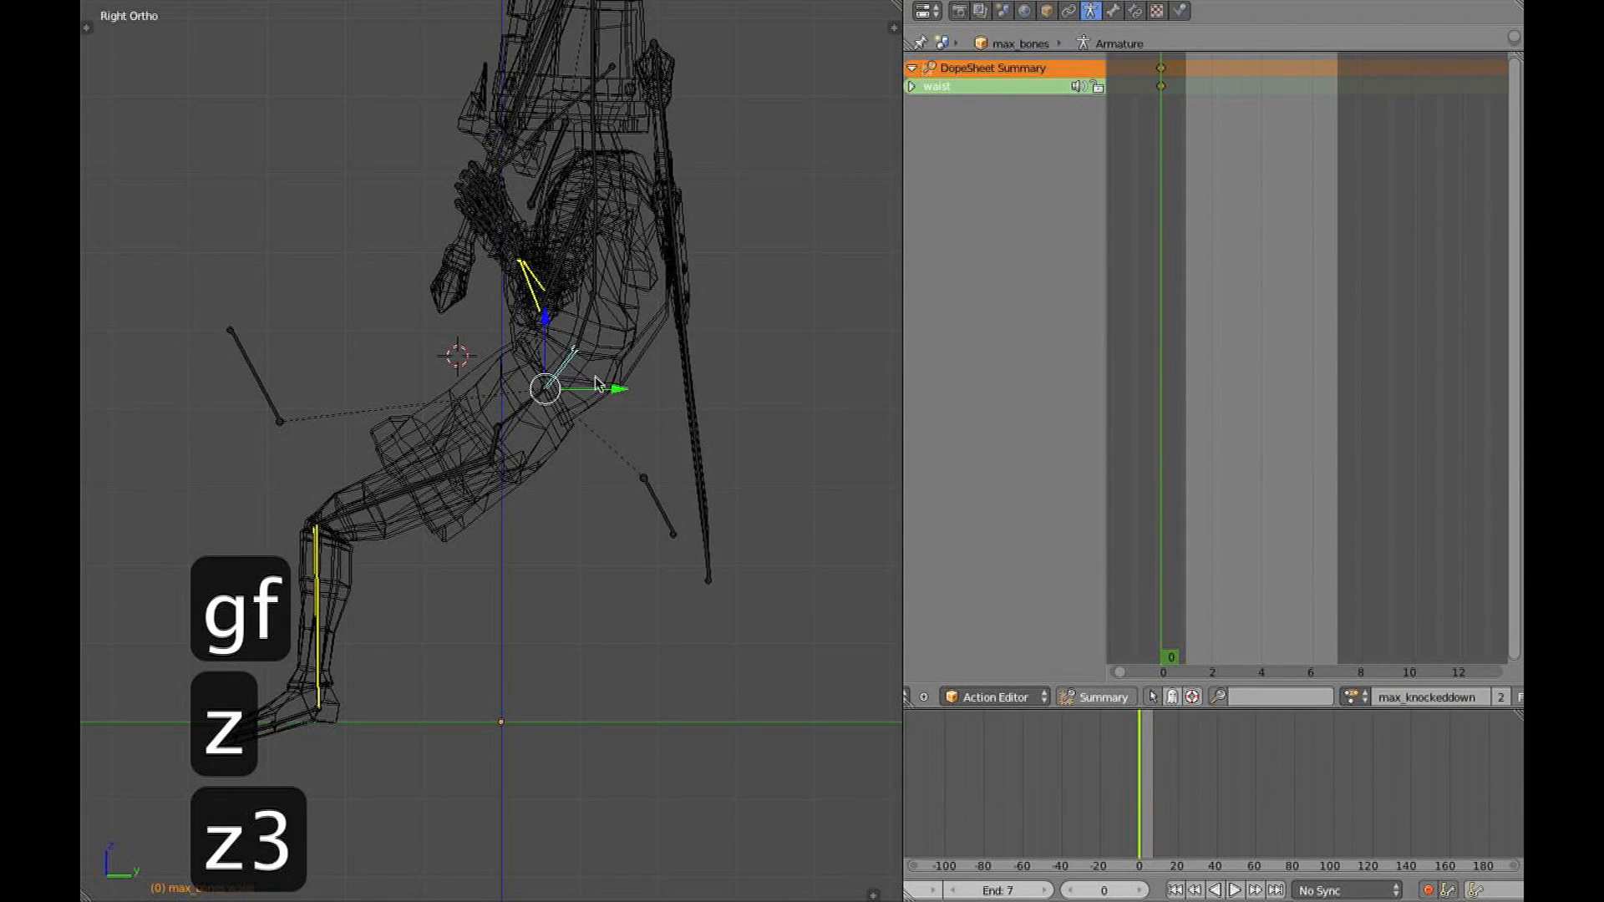
pyautogui.press('r')
pyautogui.click(623, 368)
pyautogui.press('z')
pyautogui.moveTo(566, 354); pyautogui.dragTo(842, 369, button='middle')
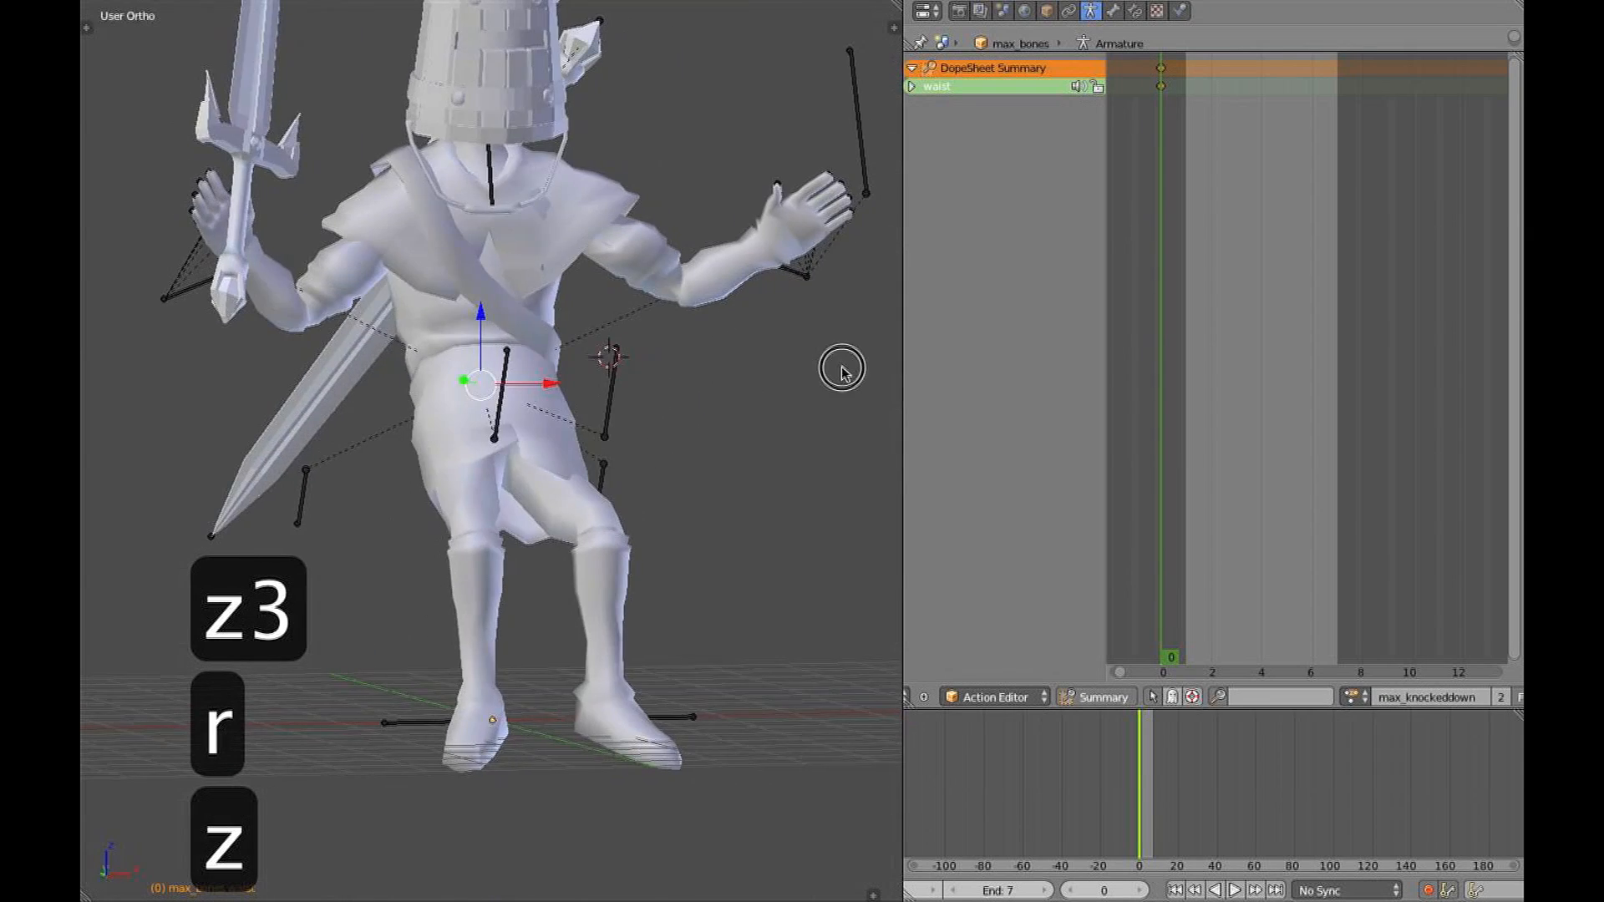
pyautogui.press('KP_3')
pyautogui.press('super+z')
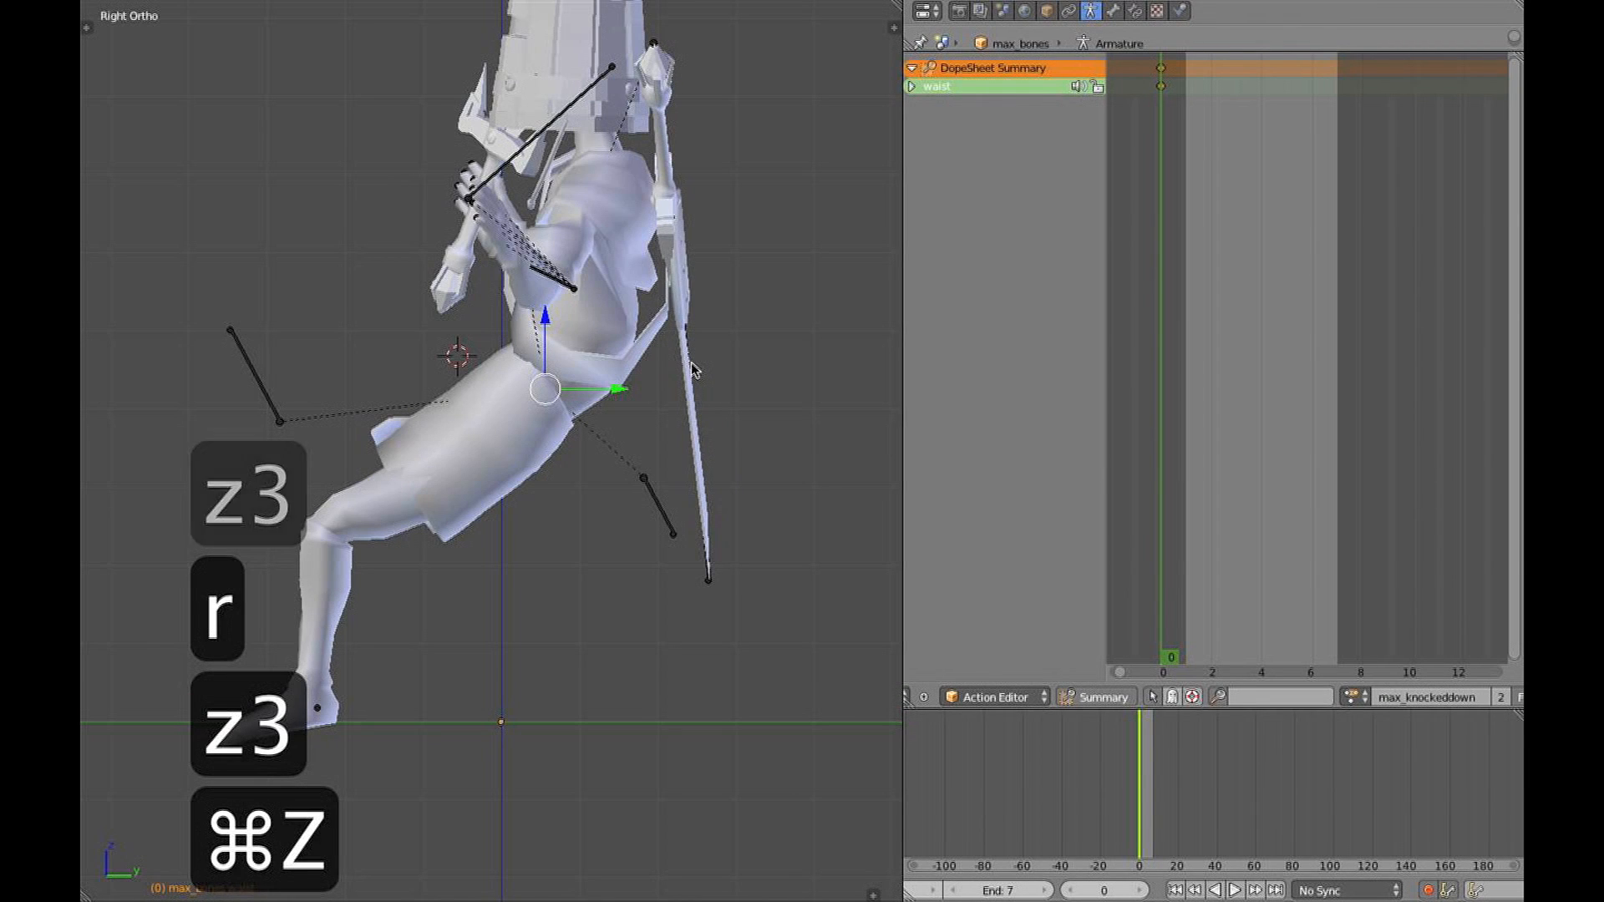
# Raise the Centerbone along the vertical axis in right view to straighten the legs, and check the pose
pyautogui.moveTo(504, 427)
pyautogui.mouseDown(button='middle')
pyautogui.moveTo(609, 429)
pyautogui.moveTo(719, 519)
pyautogui.moveTo(480, 415)
pyautogui.mouseUp(button='middle')
pyautogui.press('z')
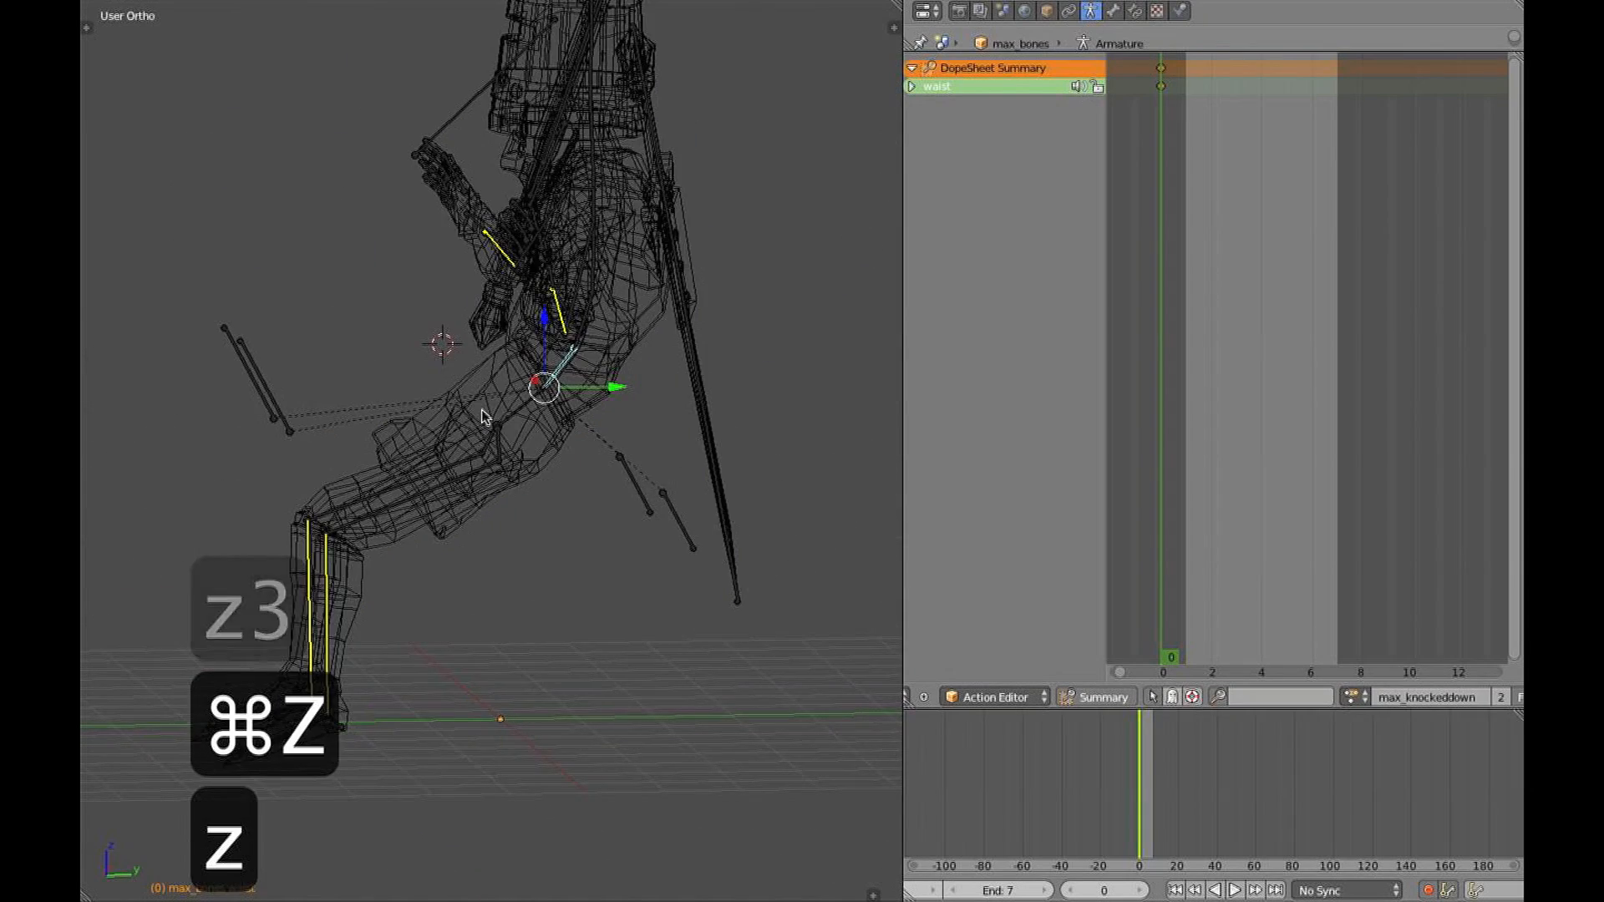
pyautogui.press('KP_3')
pyautogui.moveTo(499, 362); pyautogui.dragTo(508, 316)
pyautogui.press('z')
pyautogui.moveTo(503, 502)
pyautogui.mouseDown(button='middle')
pyautogui.moveTo(742, 434)
pyautogui.moveTo(417, 456)
pyautogui.moveTo(369, 401)
pyautogui.moveTo(580, 484)
pyautogui.moveTo(420, 595)
pyautogui.mouseUp(button='middle')
# Select both foot bones together and rotate them in right view, checking the feet against the ground
pyautogui.press('z')
pyautogui.press('a')
pyautogui.press('b')
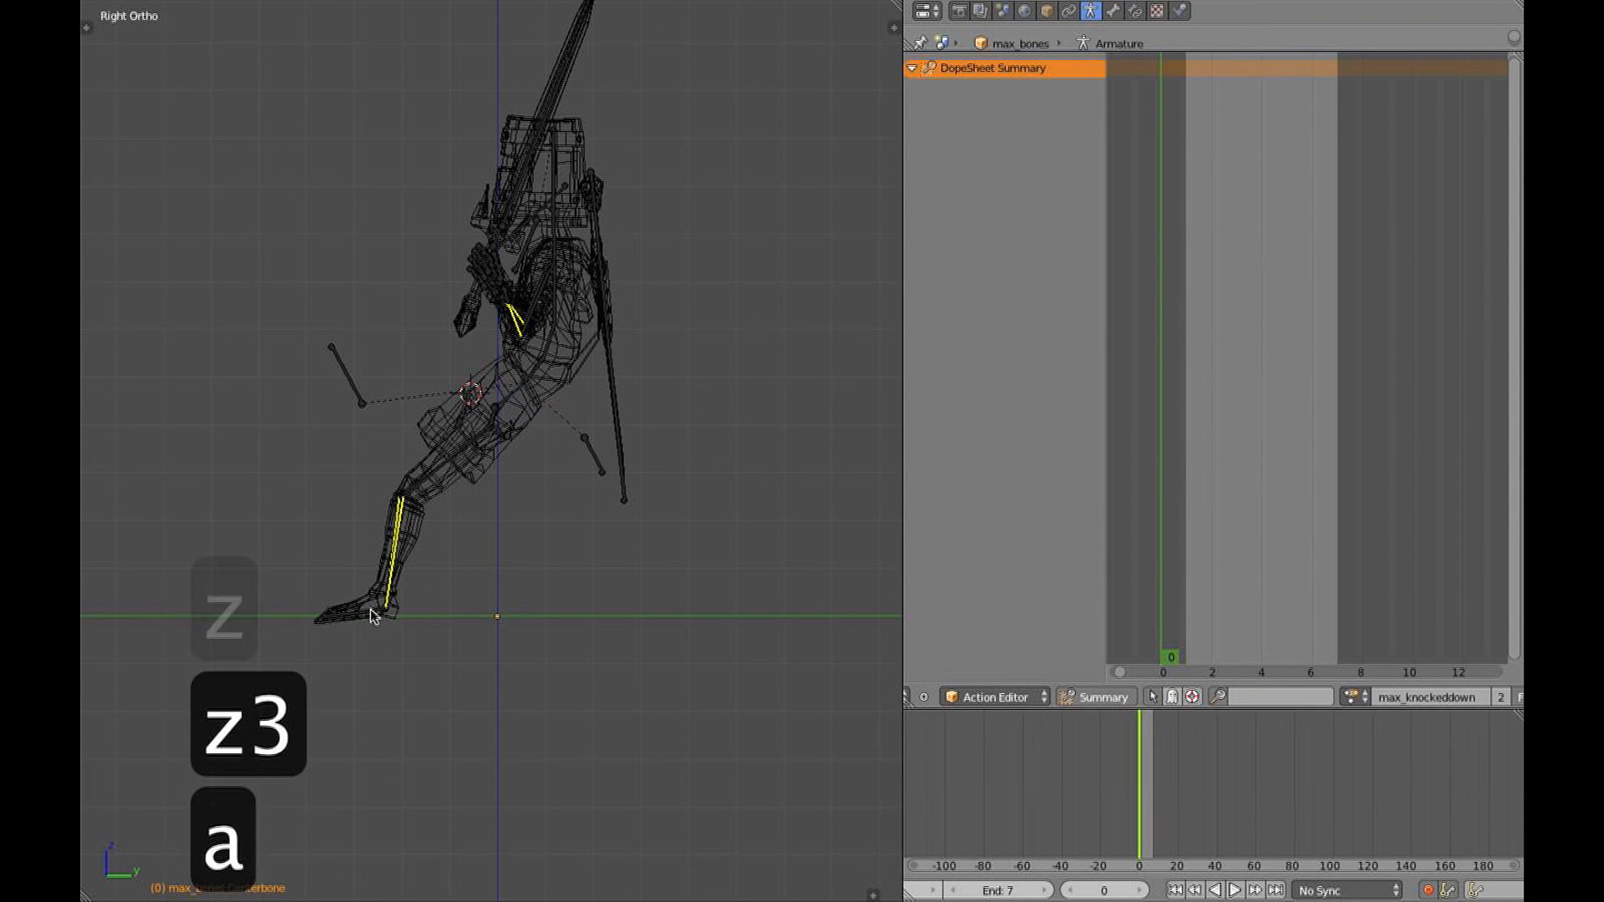
pyautogui.moveTo(370, 605); pyautogui.dragTo(508, 727)
pyautogui.press('r')
pyautogui.click(487, 719)
pyautogui.press('z')
pyautogui.moveTo(487, 719)
pyautogui.mouseDown(button='middle')
pyautogui.moveTo(648, 580)
pyautogui.moveTo(759, 584)
pyautogui.moveTo(648, 580)
pyautogui.moveTo(614, 620)
pyautogui.moveTo(519, 438)
pyautogui.mouseUp(button='middle')
pyautogui.press('z')
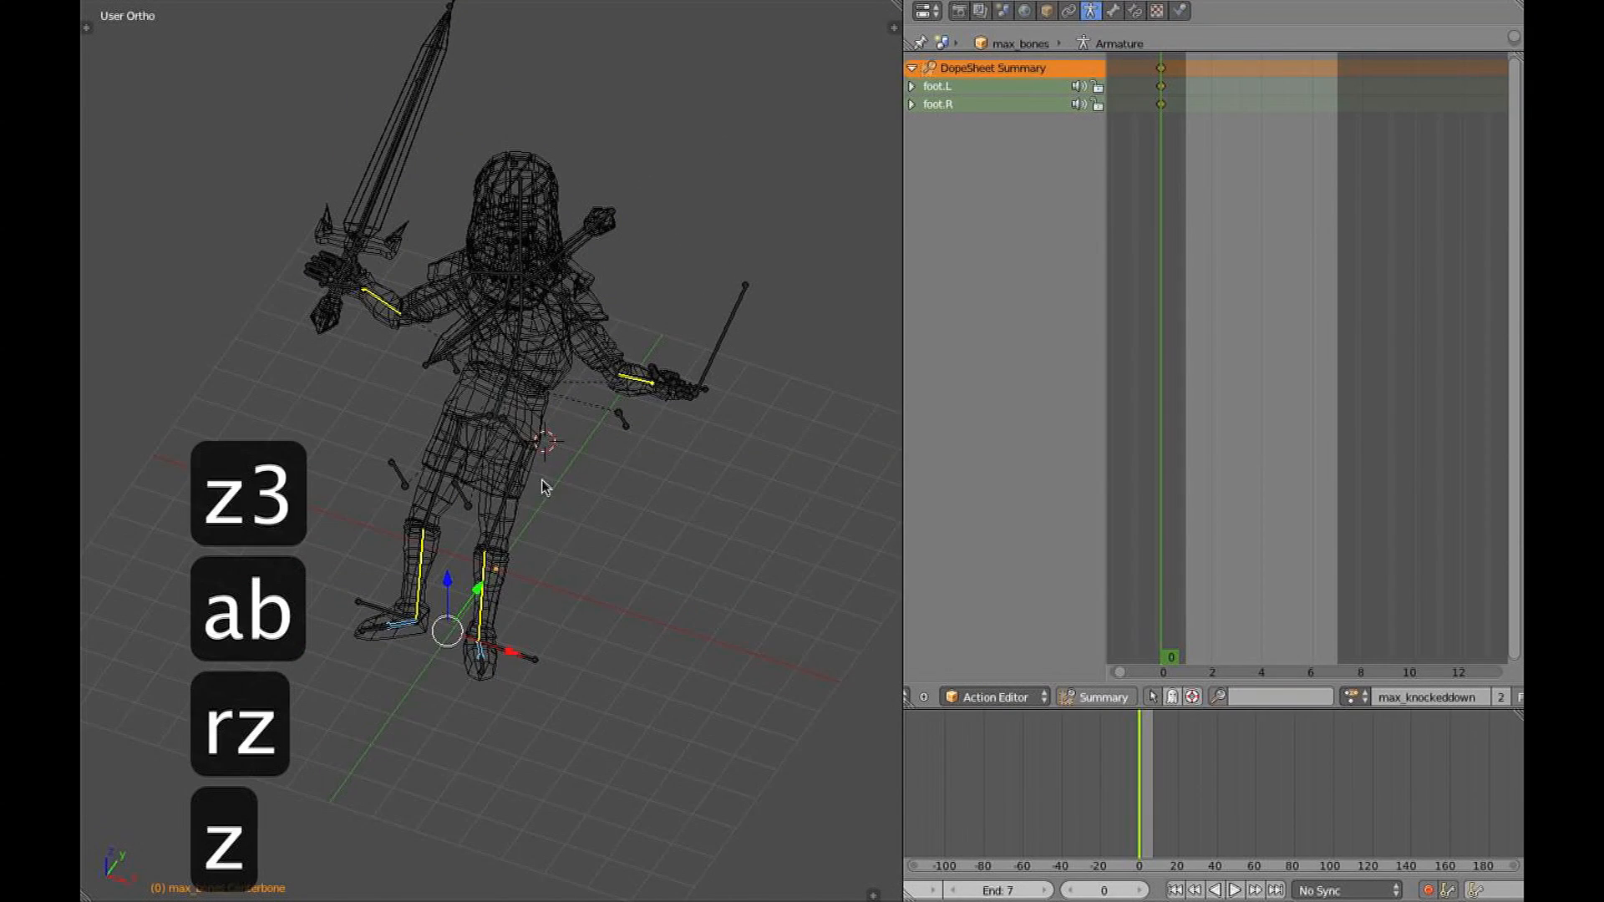
# Select the Centerbone and check the frame 0 falling pose in wireframe and textured shading from several angles
pyautogui.hotkey('alt', 'z')
pyautogui.press('z')
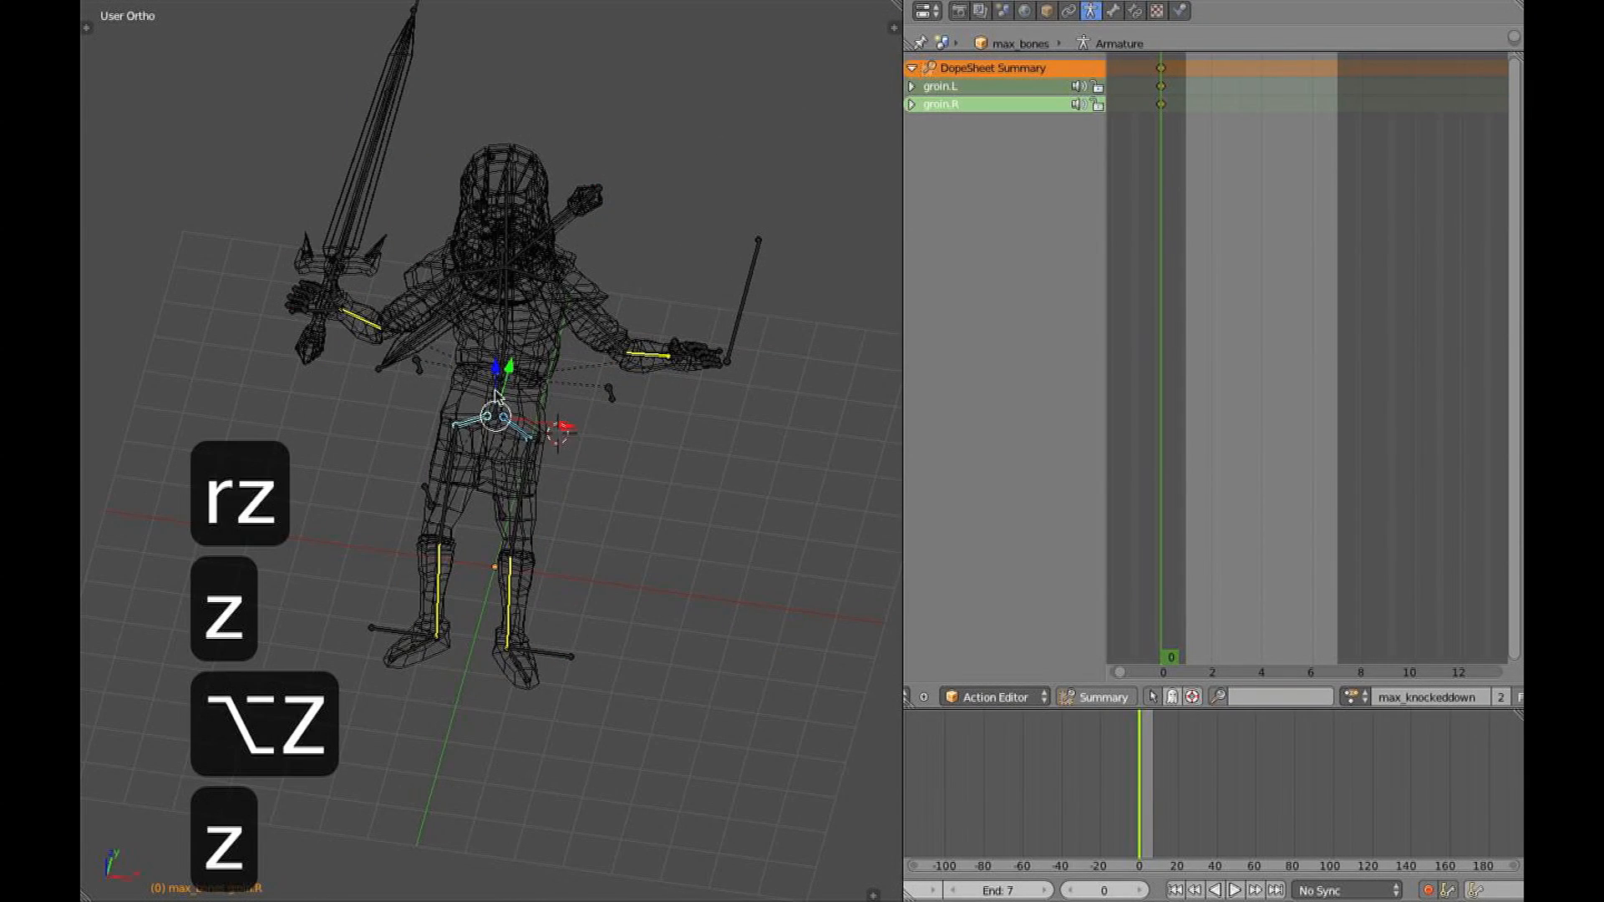
pyautogui.rightClick(499, 395)
pyautogui.press('3')
pyautogui.press('z')
pyautogui.hotkey('alt', 'z')
pyautogui.moveTo(580, 430)
pyautogui.mouseDown(button='middle')
pyautogui.moveTo(684, 439)
pyautogui.moveTo(825, 416)
pyautogui.mouseUp(button='middle')
pyautogui.press('f')
pyautogui.press('g')
pyautogui.rightClick(823, 429)
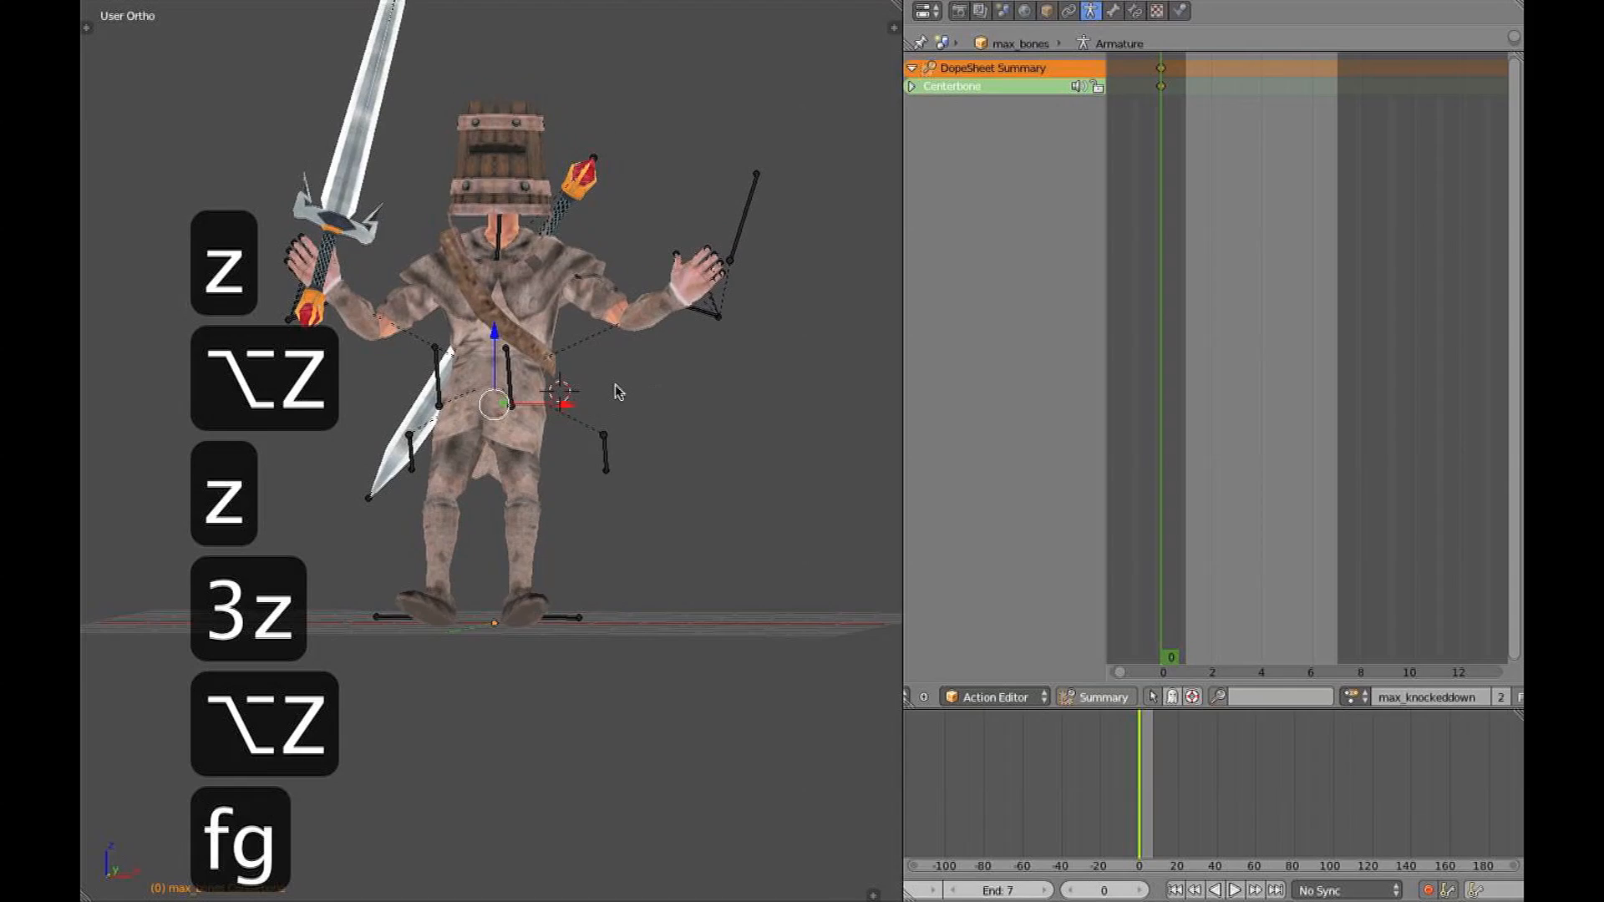
# Try moving the Centerbone in right view, and undo the move
pyautogui.moveTo(660, 398); pyautogui.dragTo(426, 413, button='middle')
pyautogui.press('3')
pyautogui.press('g')
pyautogui.click(727, 462)
pyautogui.moveTo(737, 465); pyautogui.dragTo(885, 494, button='middle')
pyautogui.press('super+z')
pyautogui.moveTo(749, 490); pyautogui.dragTo(573, 538, button='middle')
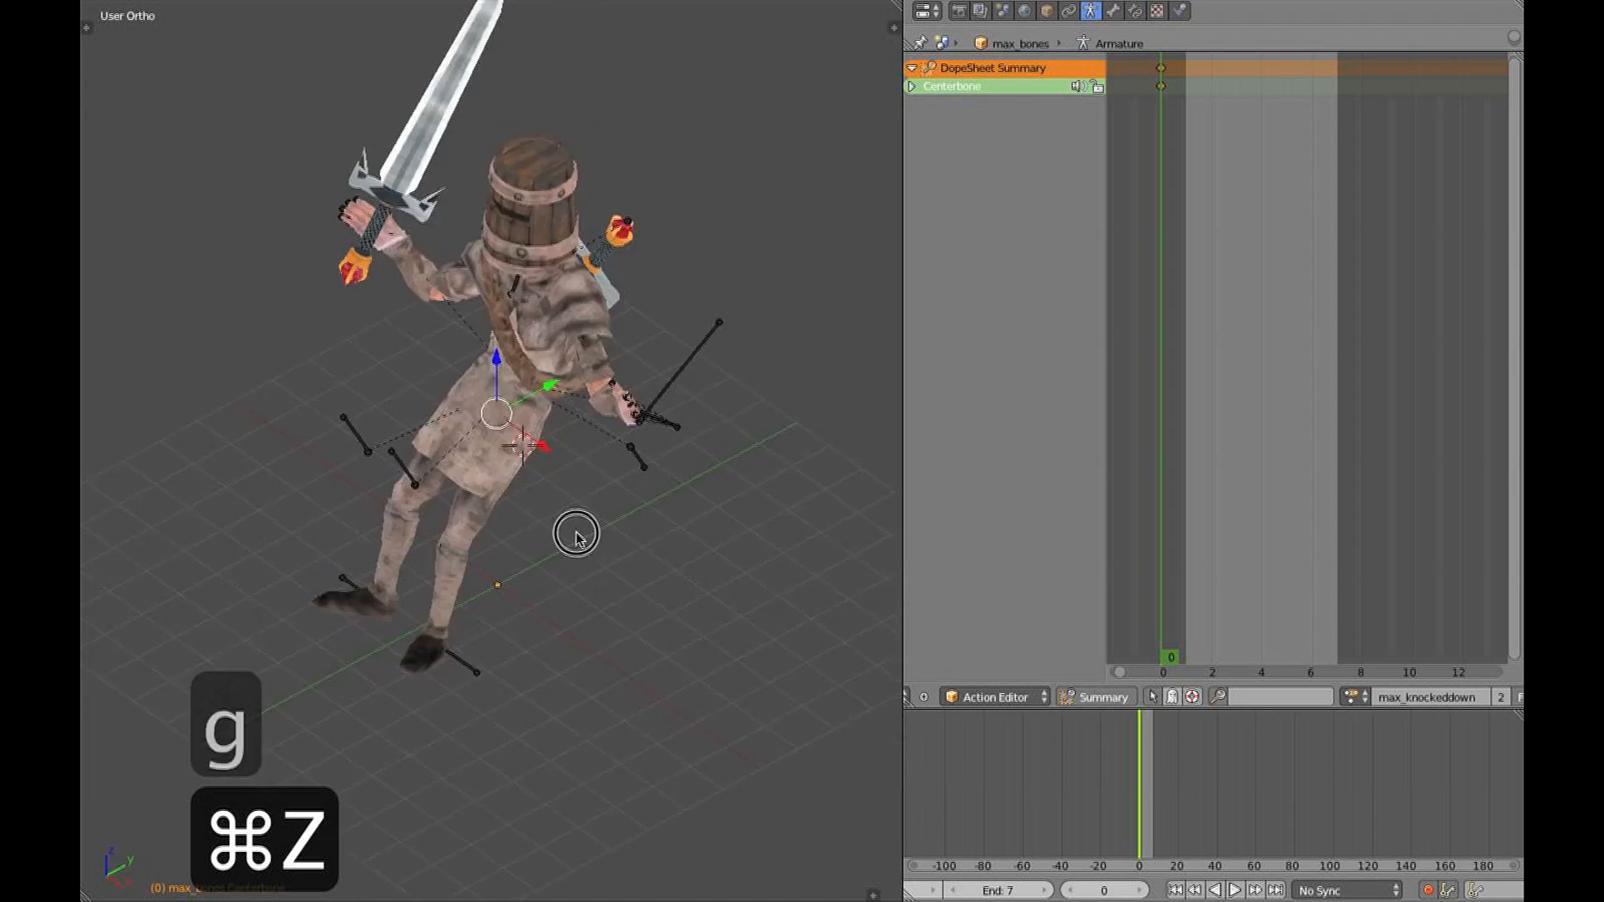
# Rotate the Centerbone in right wireframe view to adjust the body's tilt at frame 0, and check the solid pose
pyautogui.press('3')
pyautogui.press('z')
pyautogui.scroll(3, 616, 398)
pyautogui.press('r')
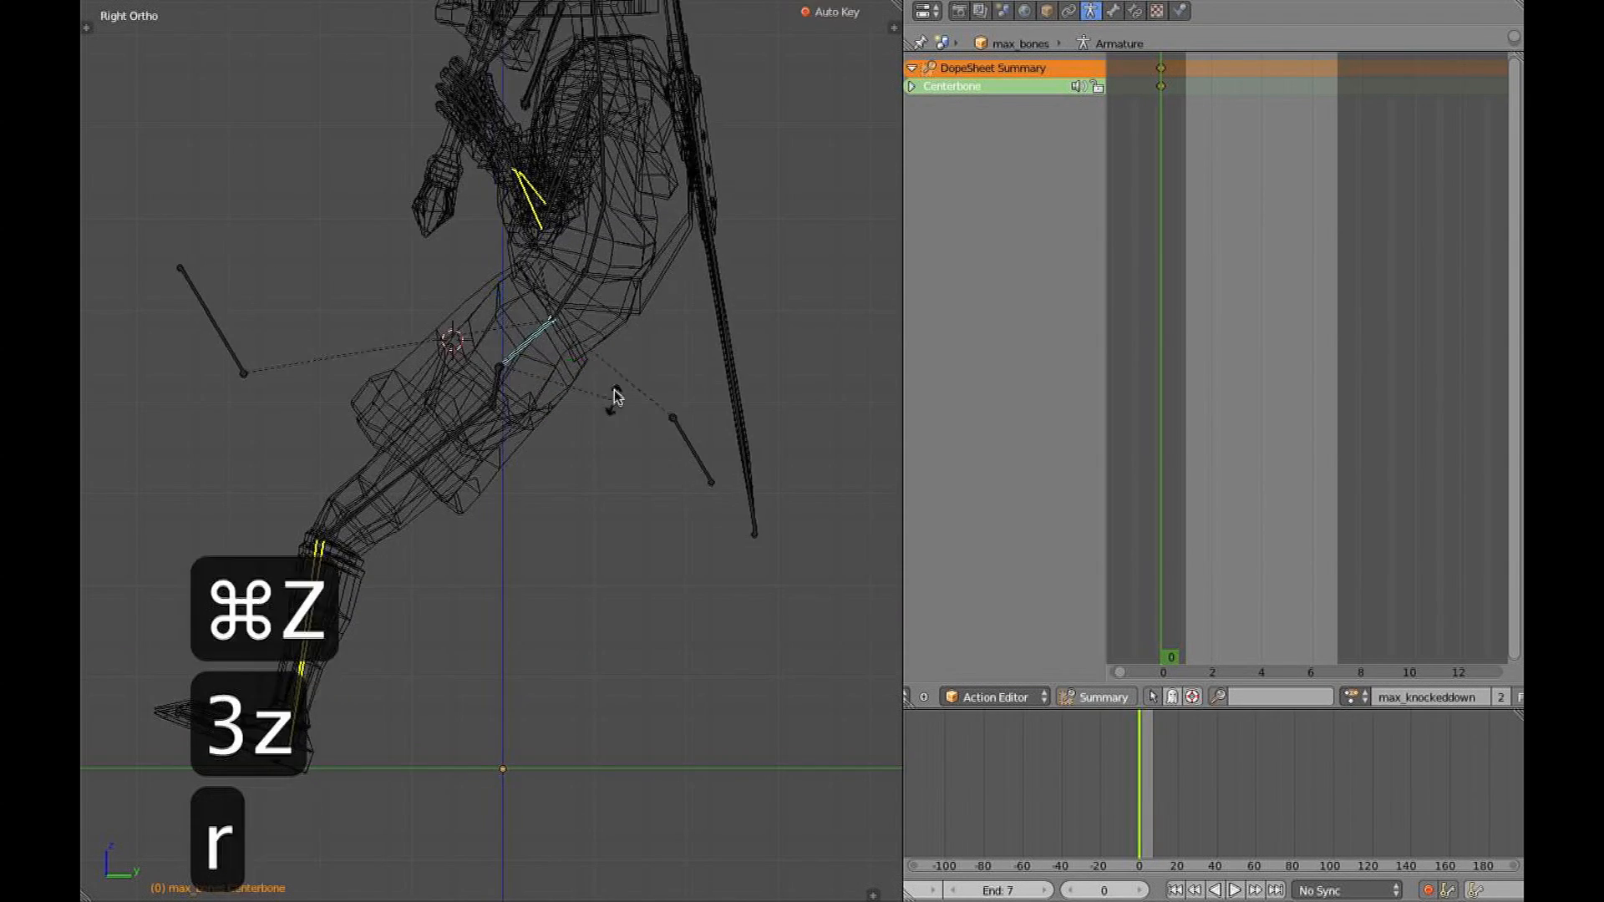
pyautogui.press('z')
pyautogui.scroll(-2, 609, 400)
pyautogui.moveTo(609, 399); pyautogui.dragTo(560, 366, button='middle')
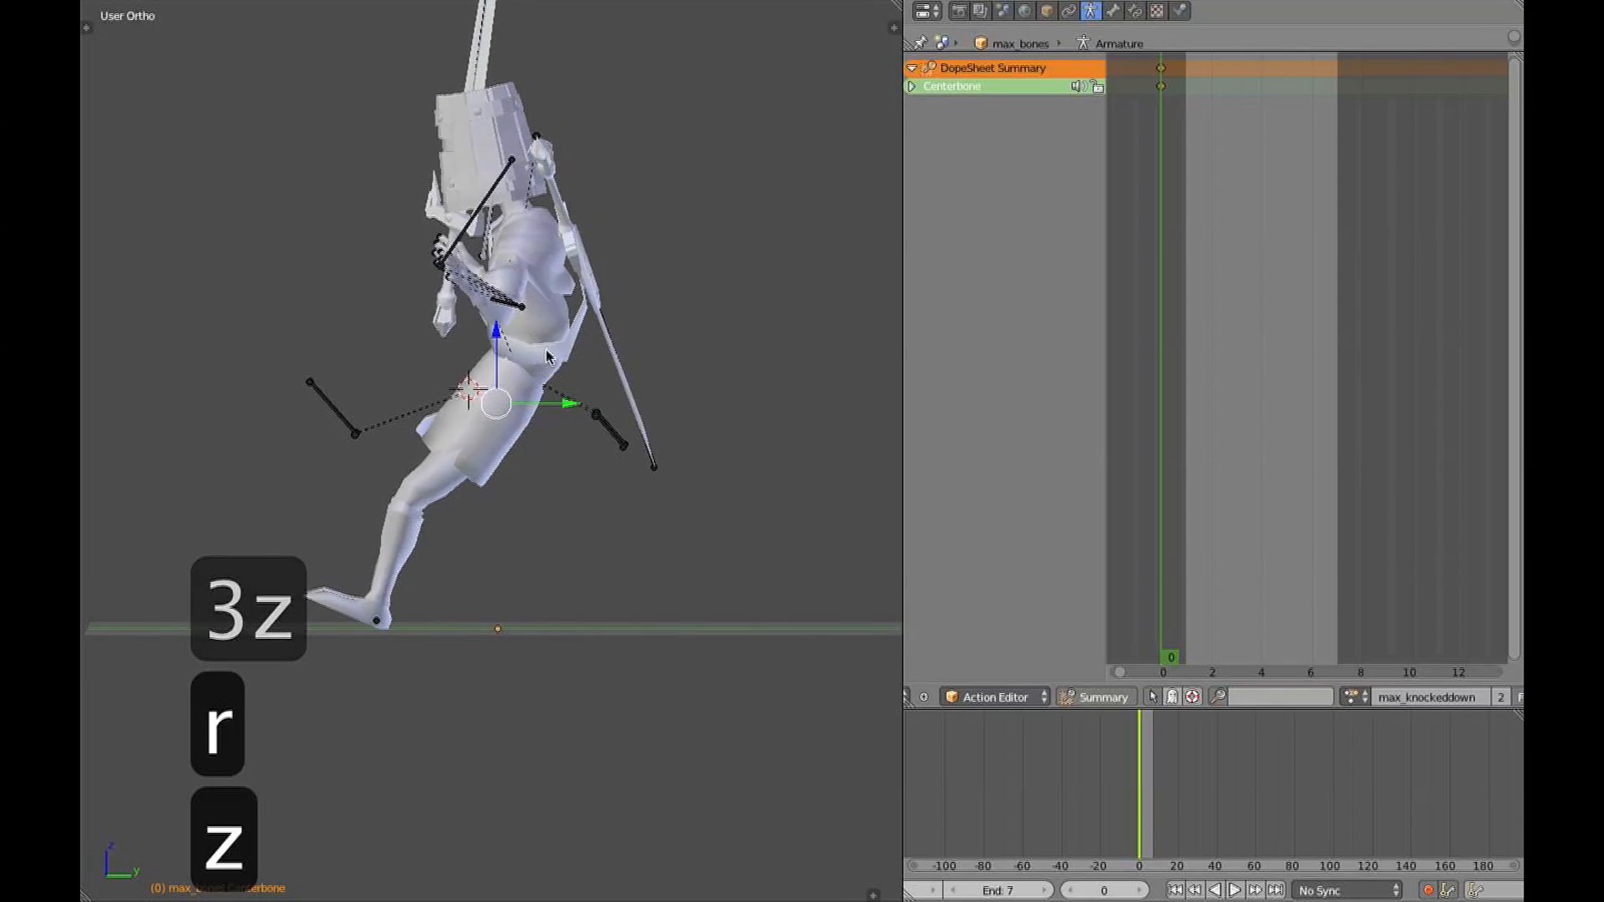
# Rotate the chest, neck and buckethead bones in right view, arching the upper body back while keeping the head upright
pyautogui.press('z')
pyautogui.press('r')
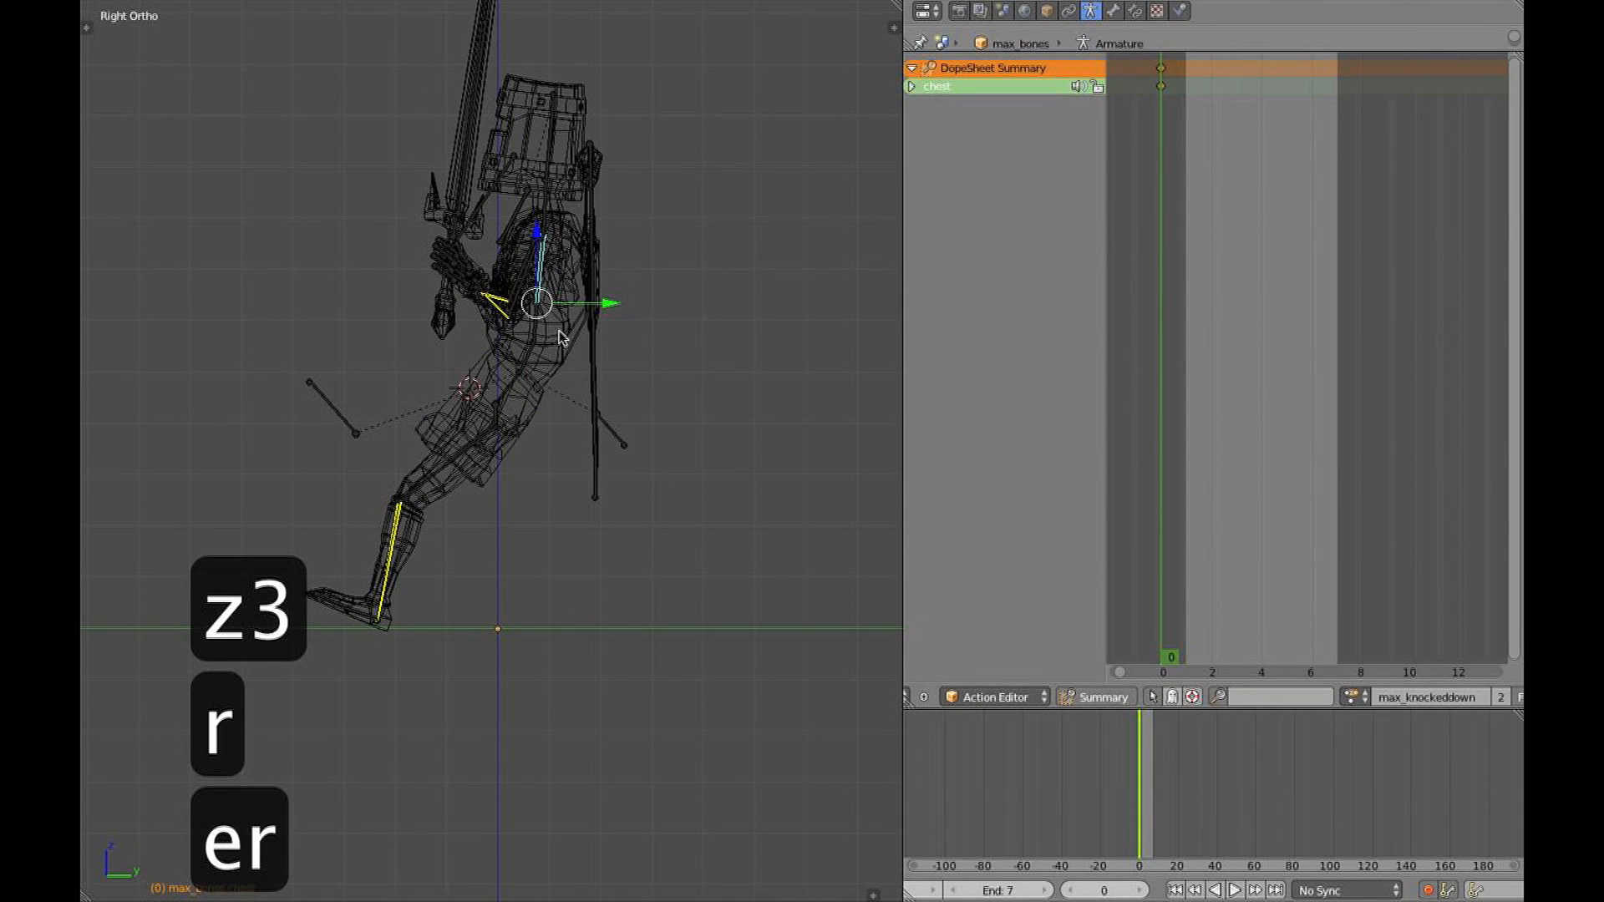
pyautogui.rightClick(553, 337)
pyautogui.press('r')
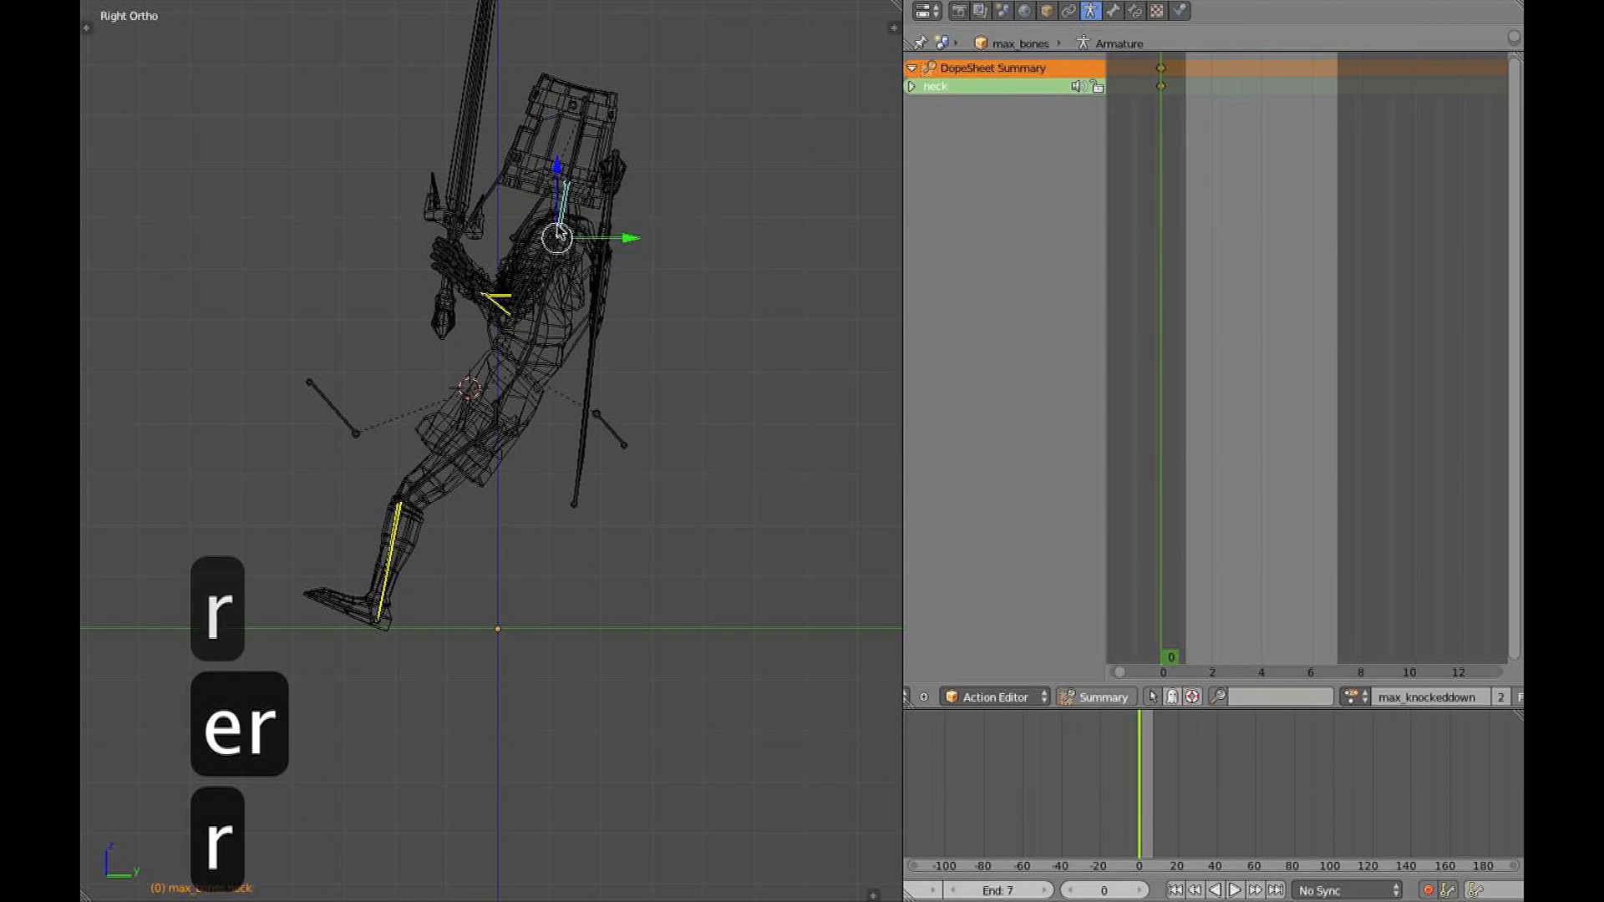
pyautogui.press('r')
pyautogui.rightClick(569, 171)
pyautogui.press('r')
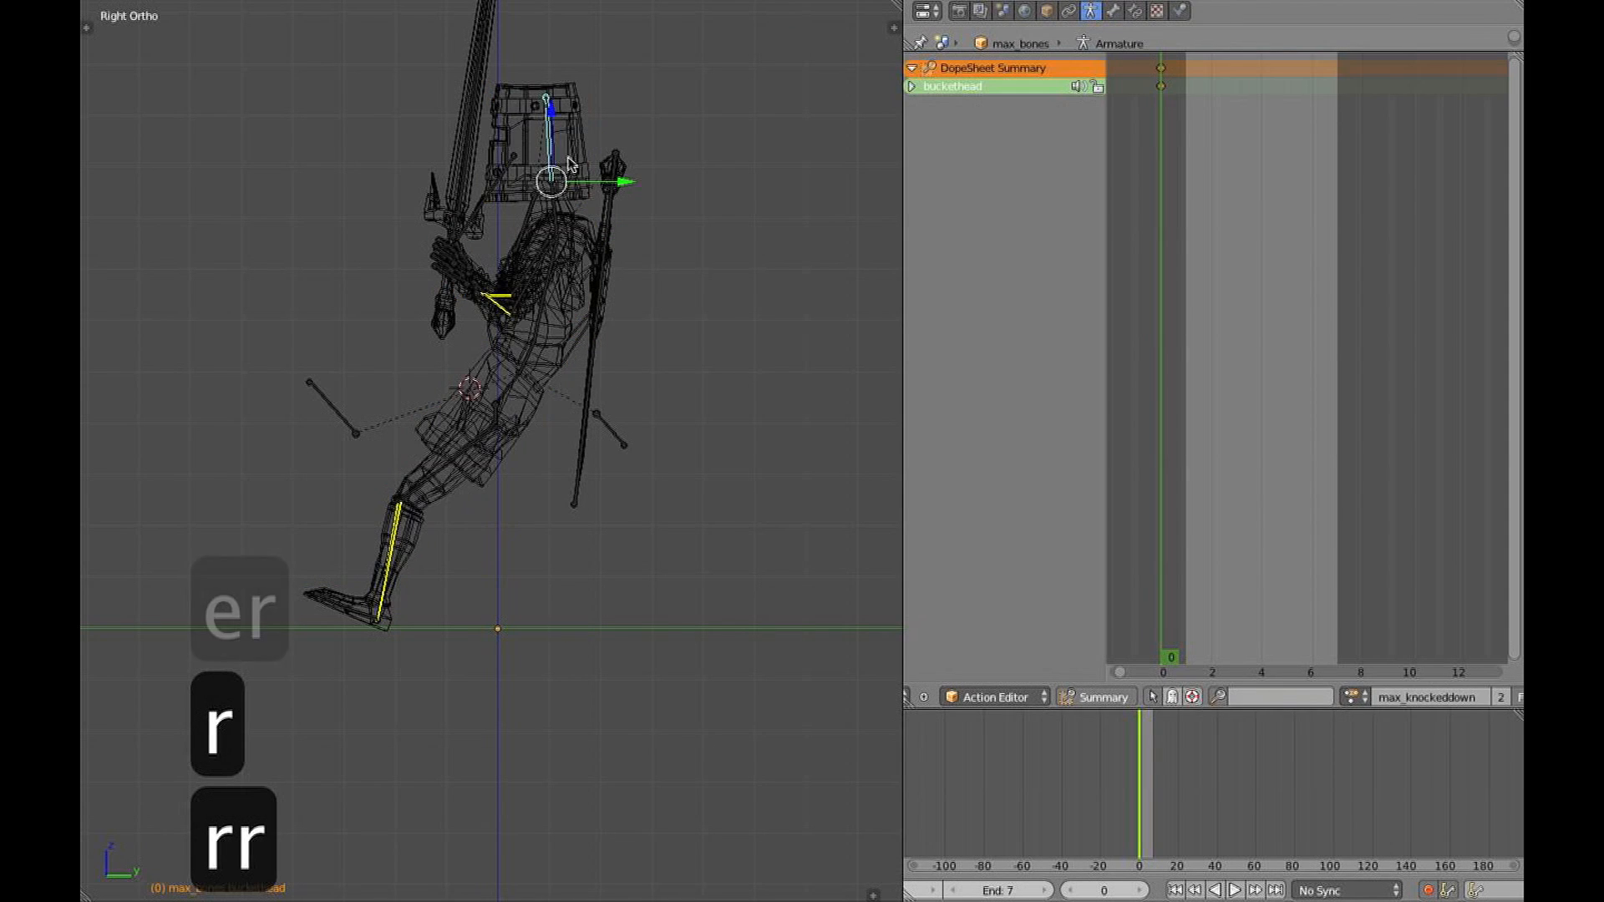
pyautogui.press('z')
pyautogui.moveTo(572, 159)
pyautogui.mouseDown(button='middle')
pyautogui.moveTo(834, 319)
pyautogui.moveTo(864, 404)
pyautogui.moveTo(743, 378)
pyautogui.moveTo(720, 433)
pyautogui.moveTo(736, 526)
pyautogui.mouseUp(button='middle')
pyautogui.press('3')
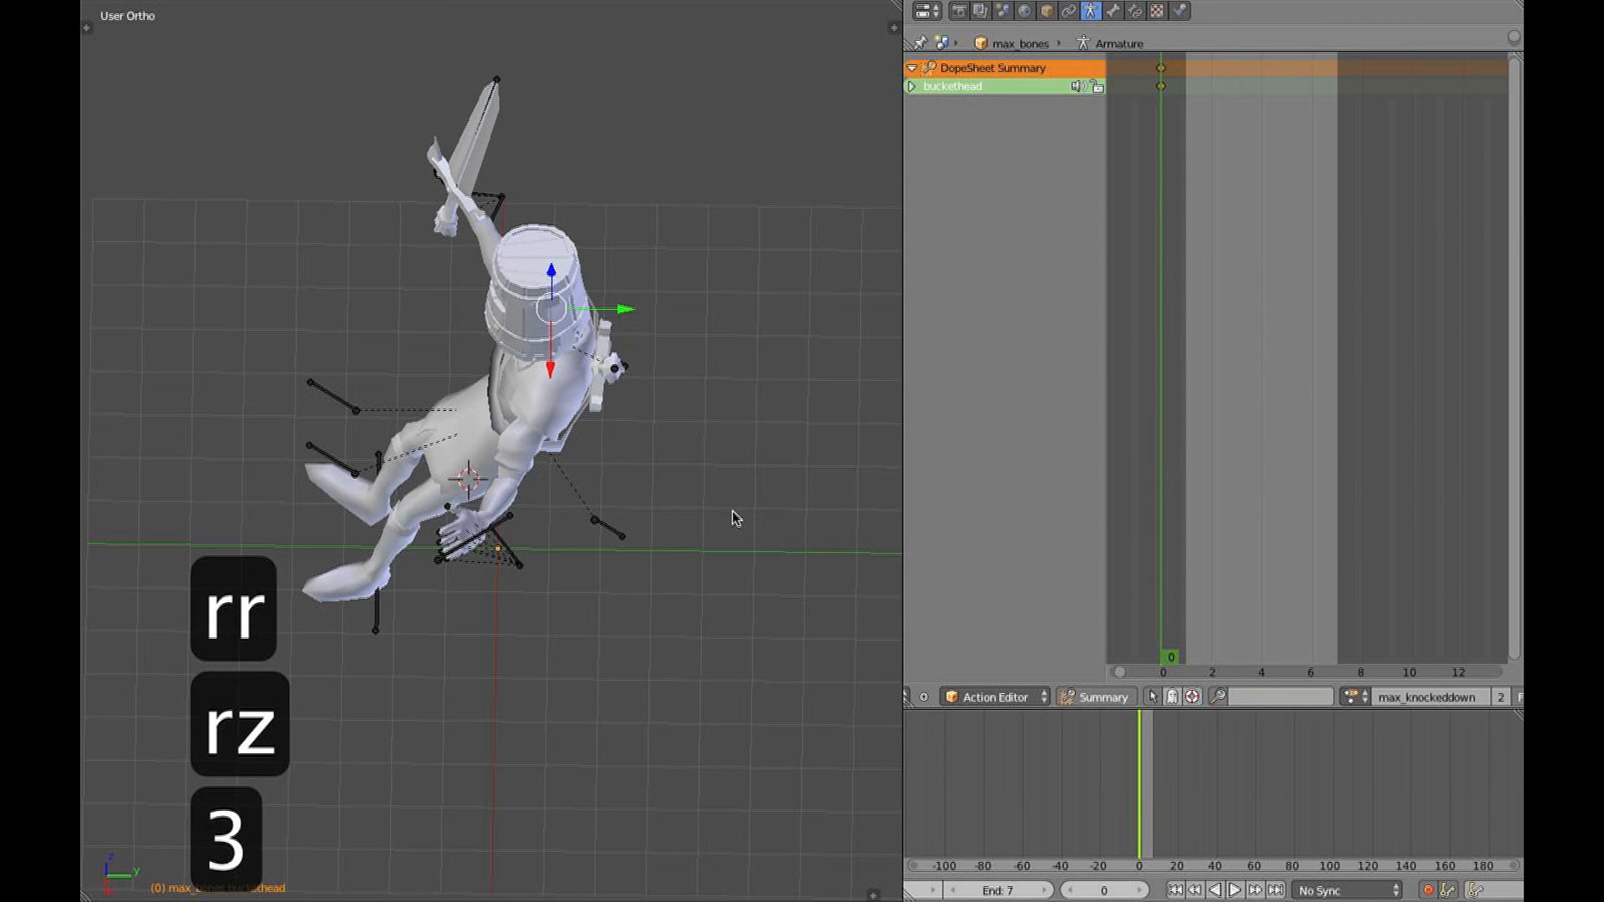
# Select all bones of the armature and frame the character in right view
pyautogui.press('a')
pyautogui.press('a')
pyautogui.moveTo(711, 381); pyautogui.dragTo(696, 294, button='middle')
pyautogui.press('3')
pyautogui.scroll(2, 666, 357)
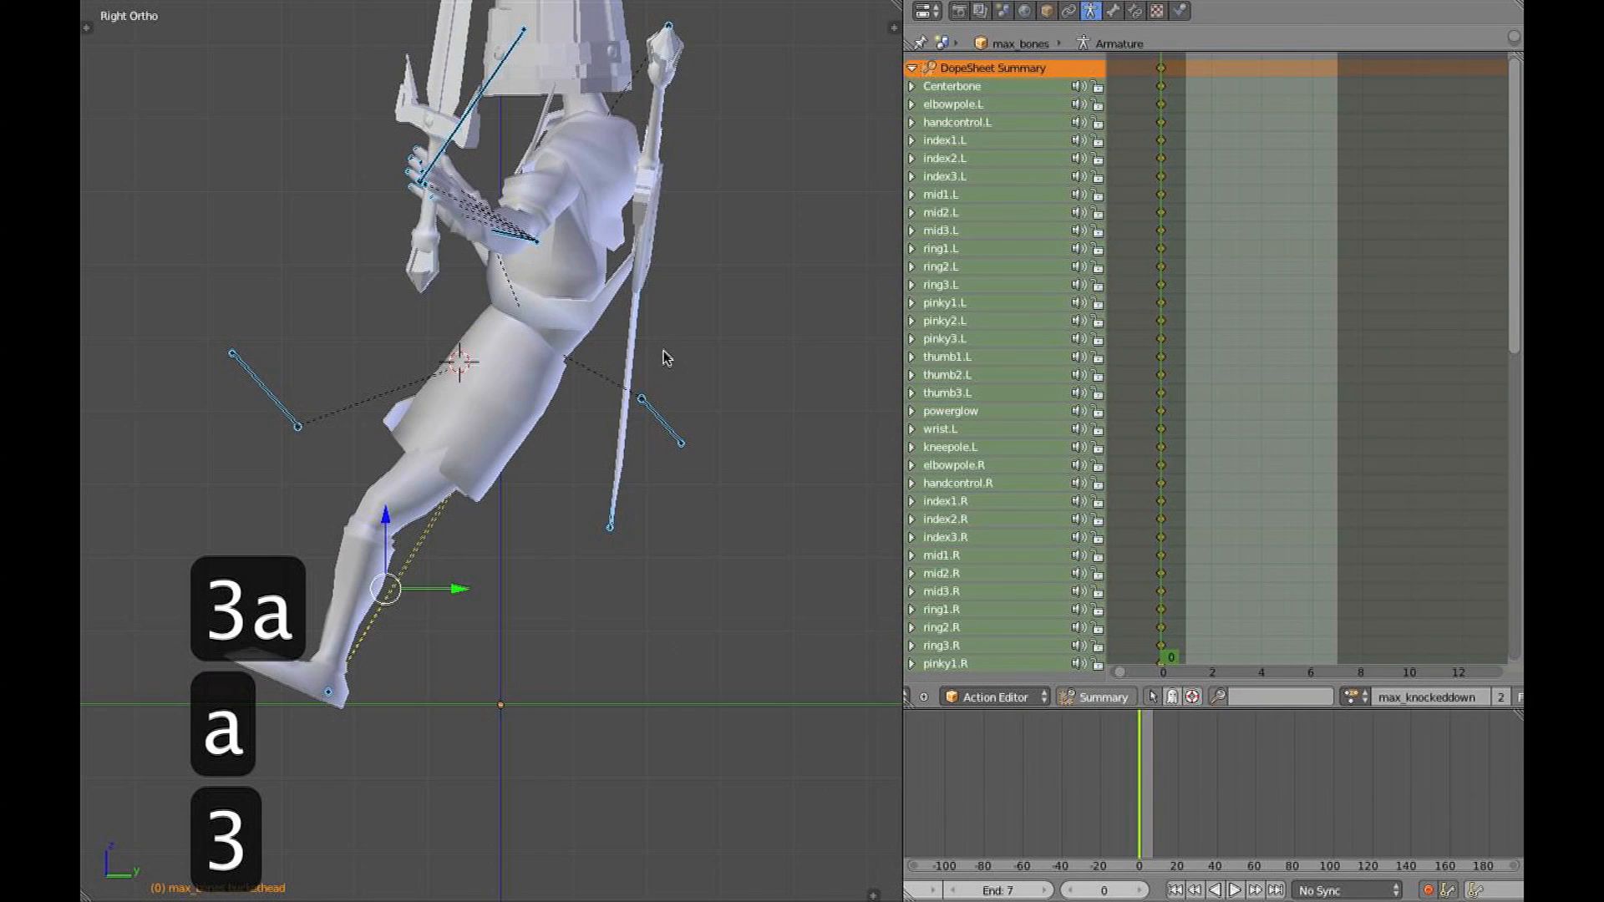
pyautogui.keyDown('shift'); pyautogui.moveTo(559, 337); pyautogui.dragTo(593, 385, button='middle'); pyautogui.keyUp('shift')
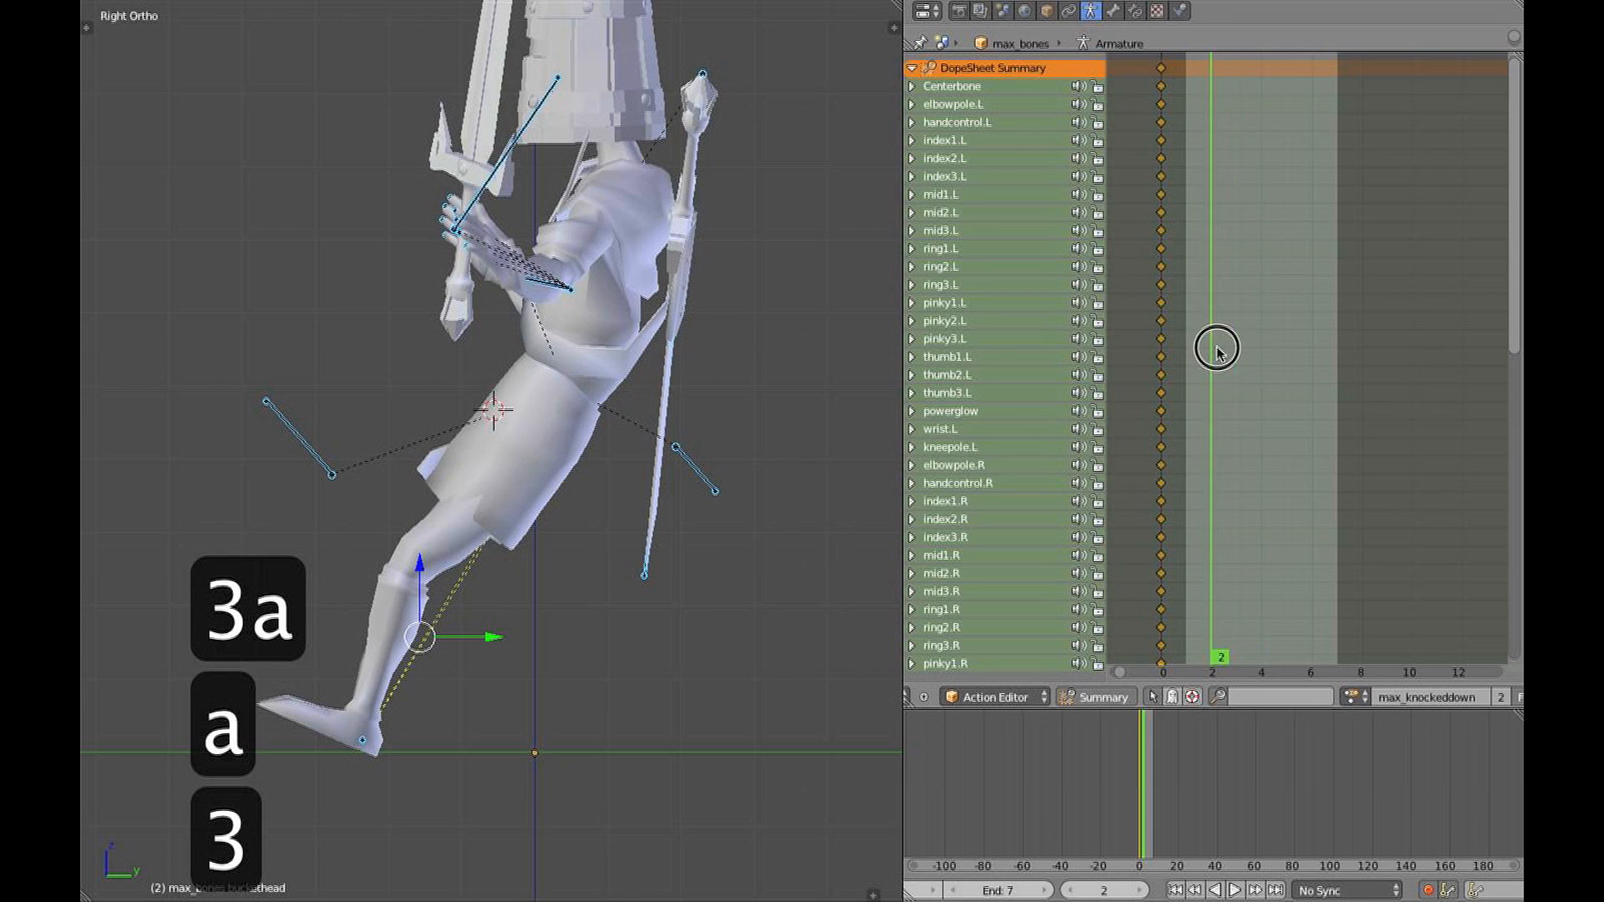
# Set the animation range to start at frame 0 and end at frame 39, and go to frame 10
pyautogui.scroll(-3, 1181, 415)
pyautogui.click(1216, 431)
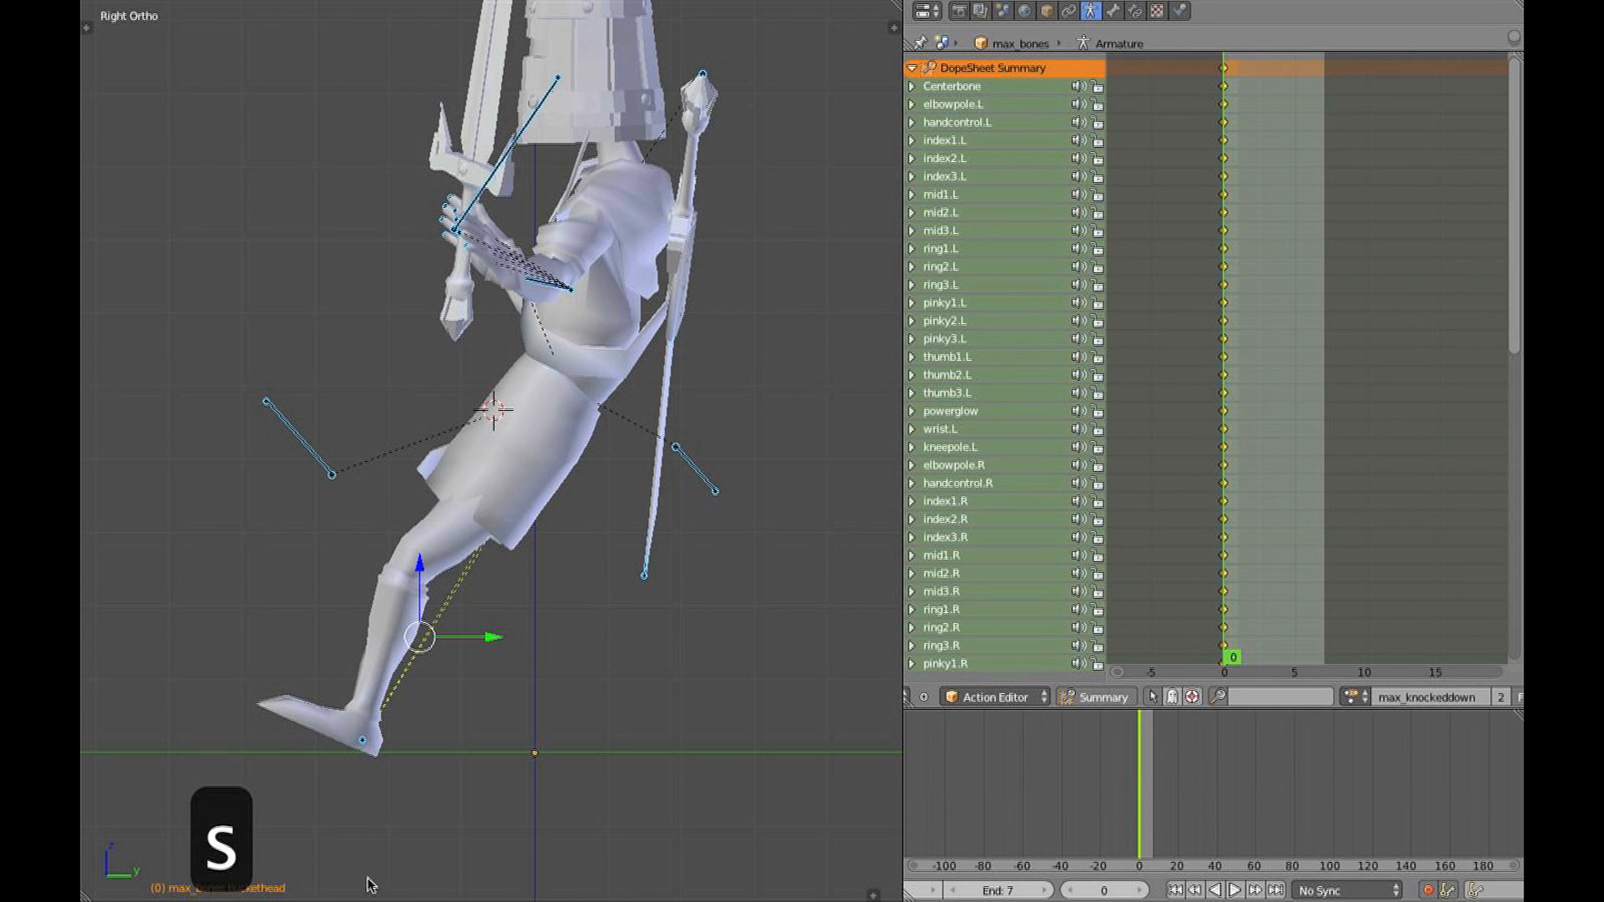
pyautogui.keyDown('ctrl'); pyautogui.moveTo(1276, 455); pyautogui.dragTo(1355, 465, button='middle'); pyautogui.keyUp('ctrl')
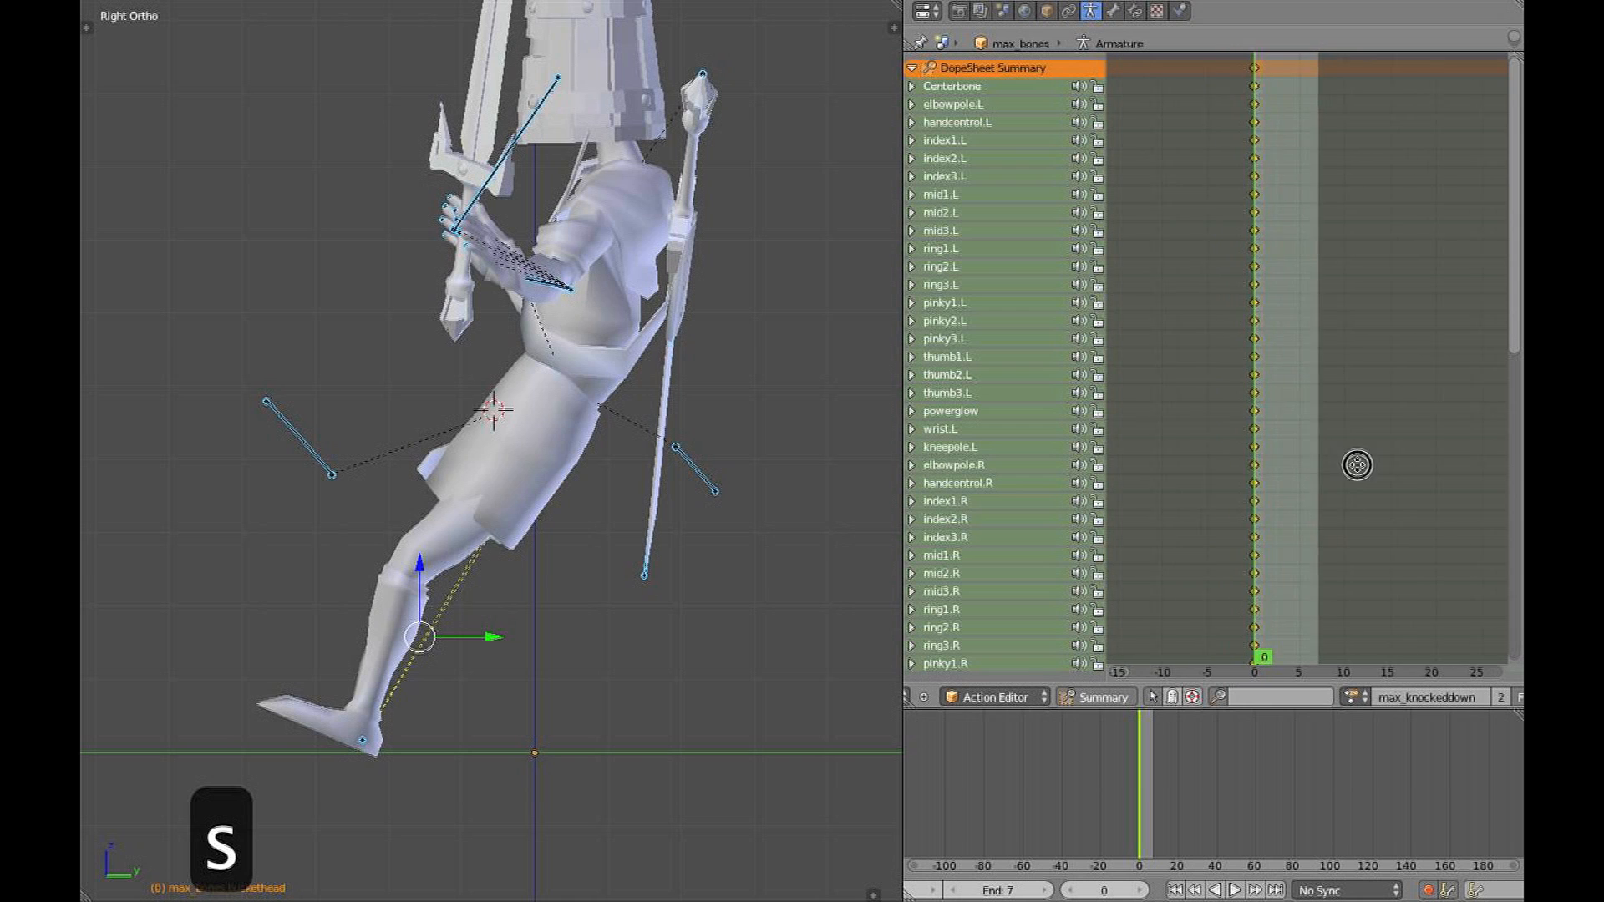
pyautogui.press('e')
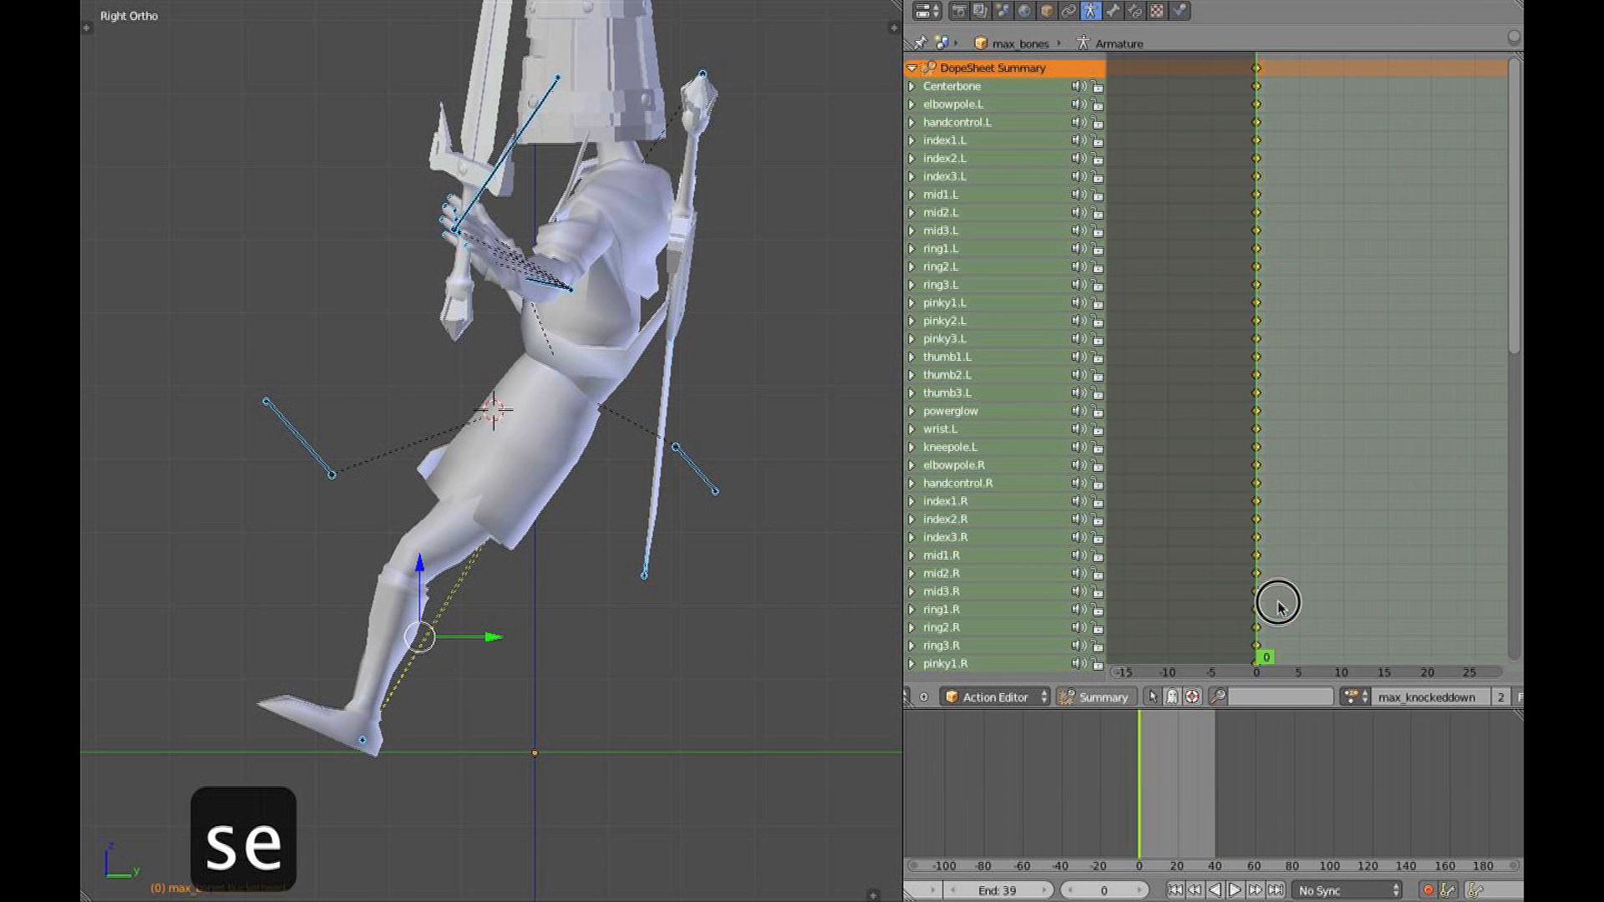
pyautogui.moveTo(1331, 603); pyautogui.dragTo(1342, 603)
# Select the Centerbone in right wireframe view and rotate it backwards at frame 10 until the body leans far back
pyautogui.press('z')
pyautogui.keyDown('shift'); pyautogui.moveTo(566, 392); pyautogui.dragTo(615, 414, button='middle'); pyautogui.keyUp('shift')
pyautogui.rightClick(563, 404)
pyautogui.keyDown('shift'); pyautogui.moveTo(698, 455); pyautogui.dragTo(695, 485, button='middle'); pyautogui.keyUp('shift')
pyautogui.scroll(-3, 695, 484)
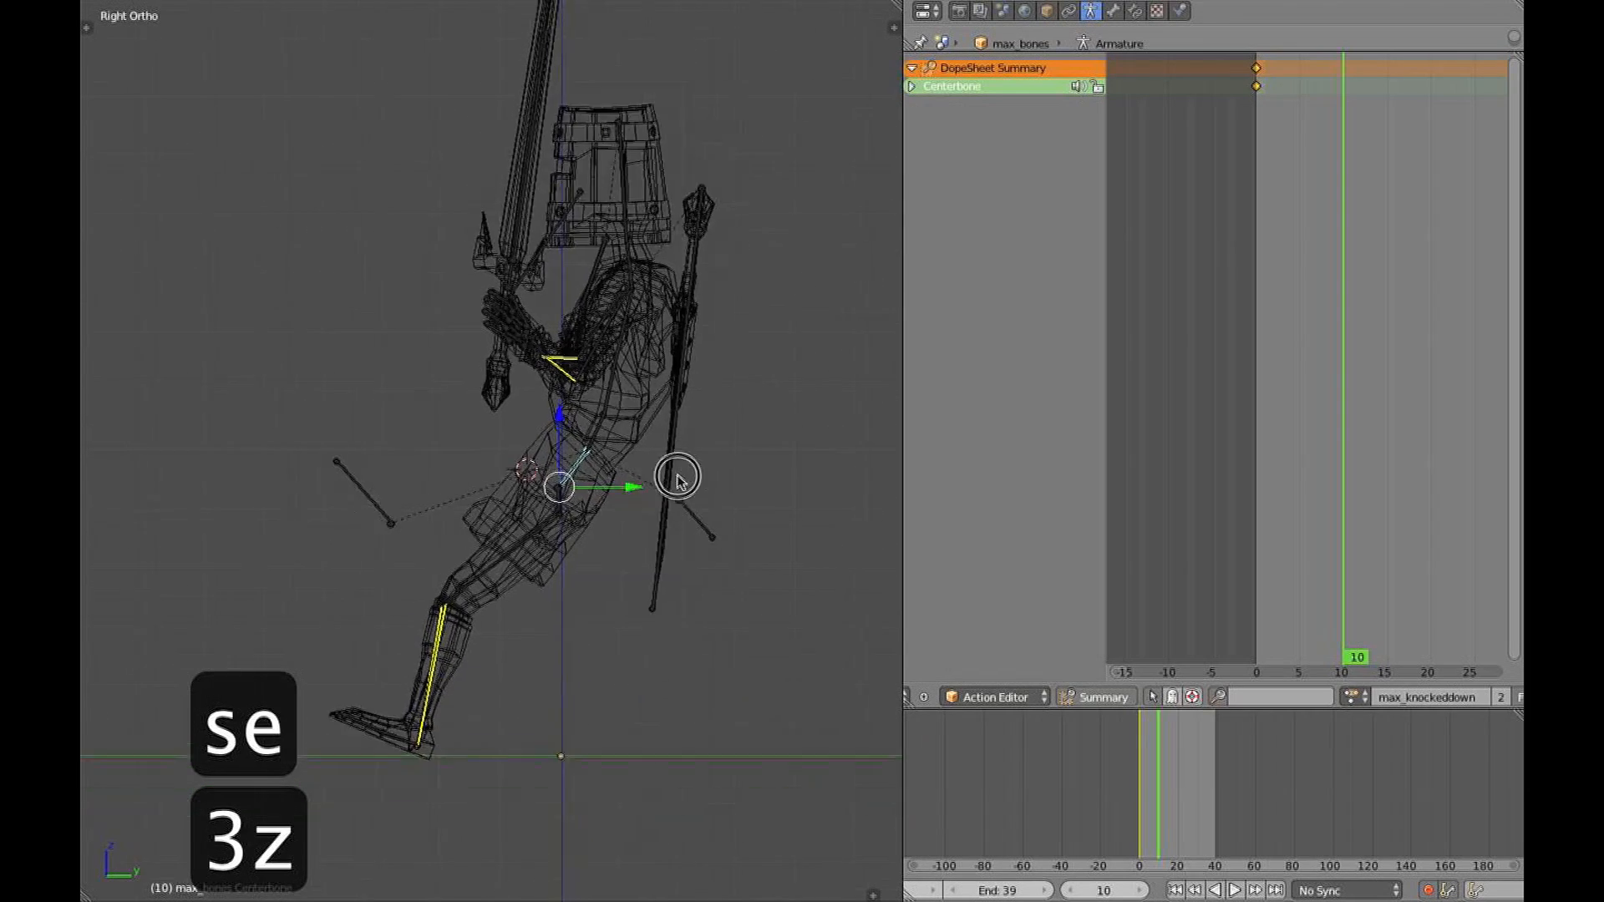
pyautogui.scroll(3, 664, 476)
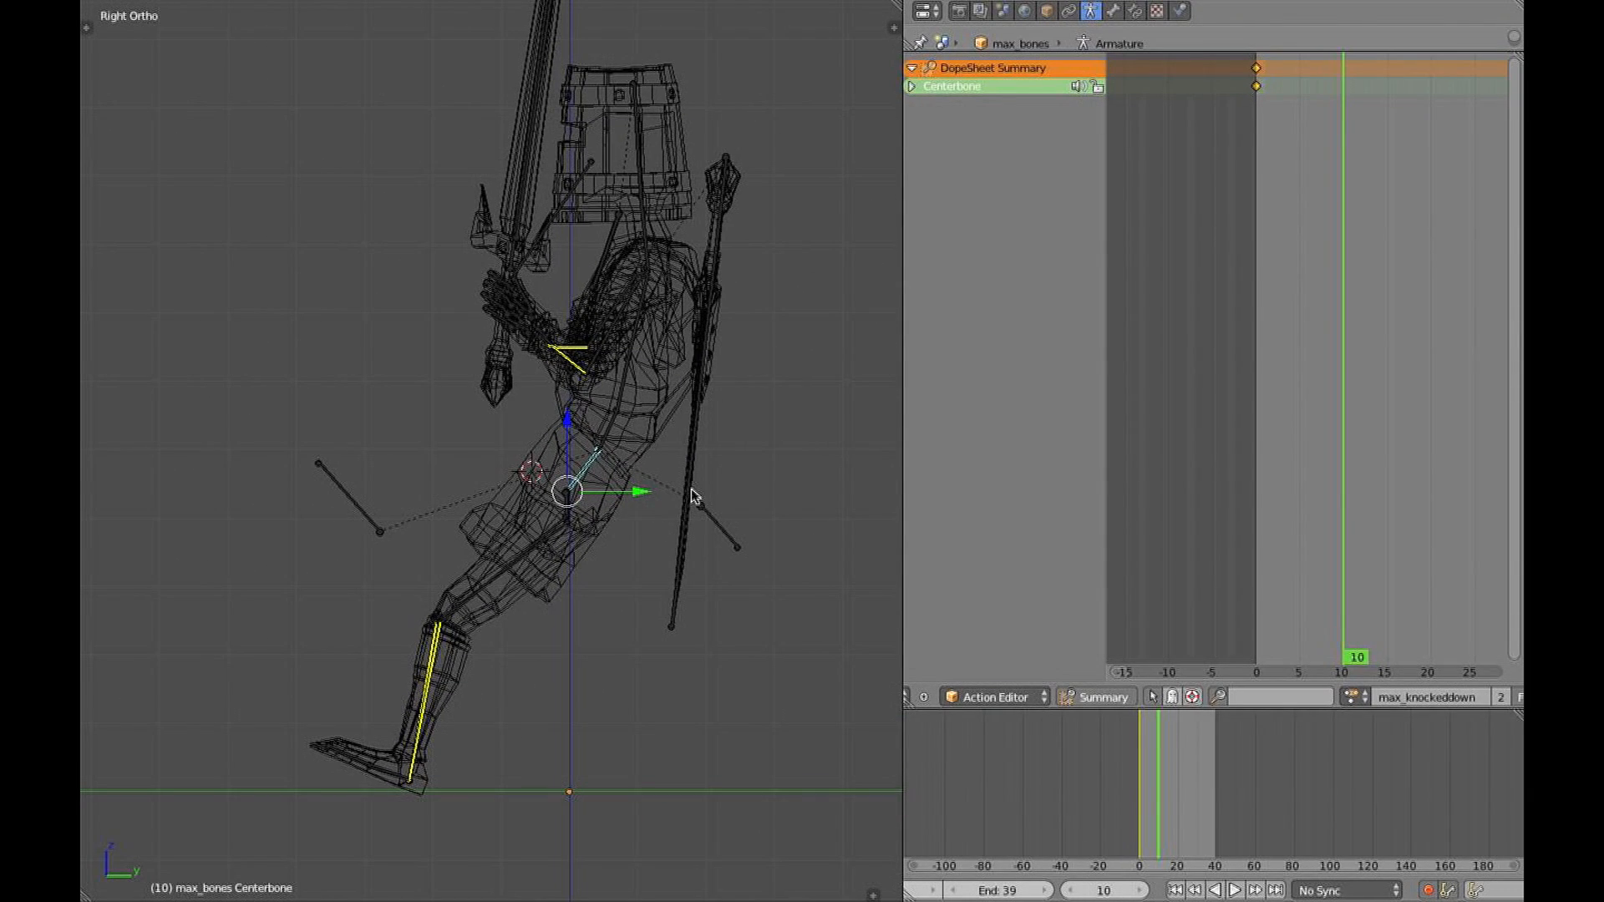
pyautogui.press('r')
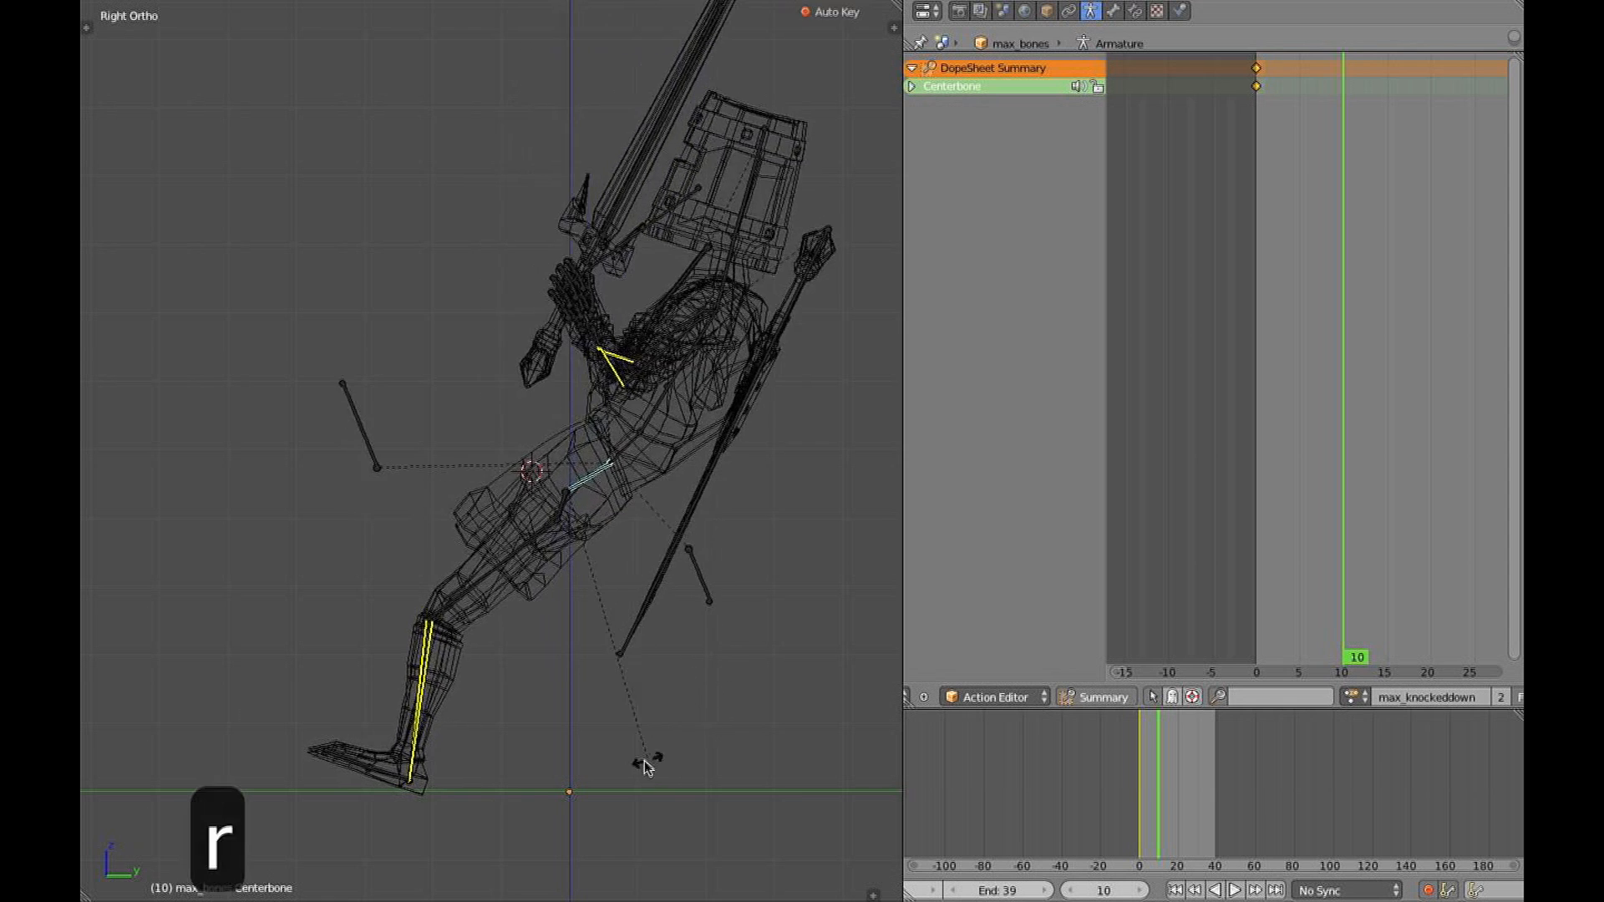
pyautogui.click(422, 795)
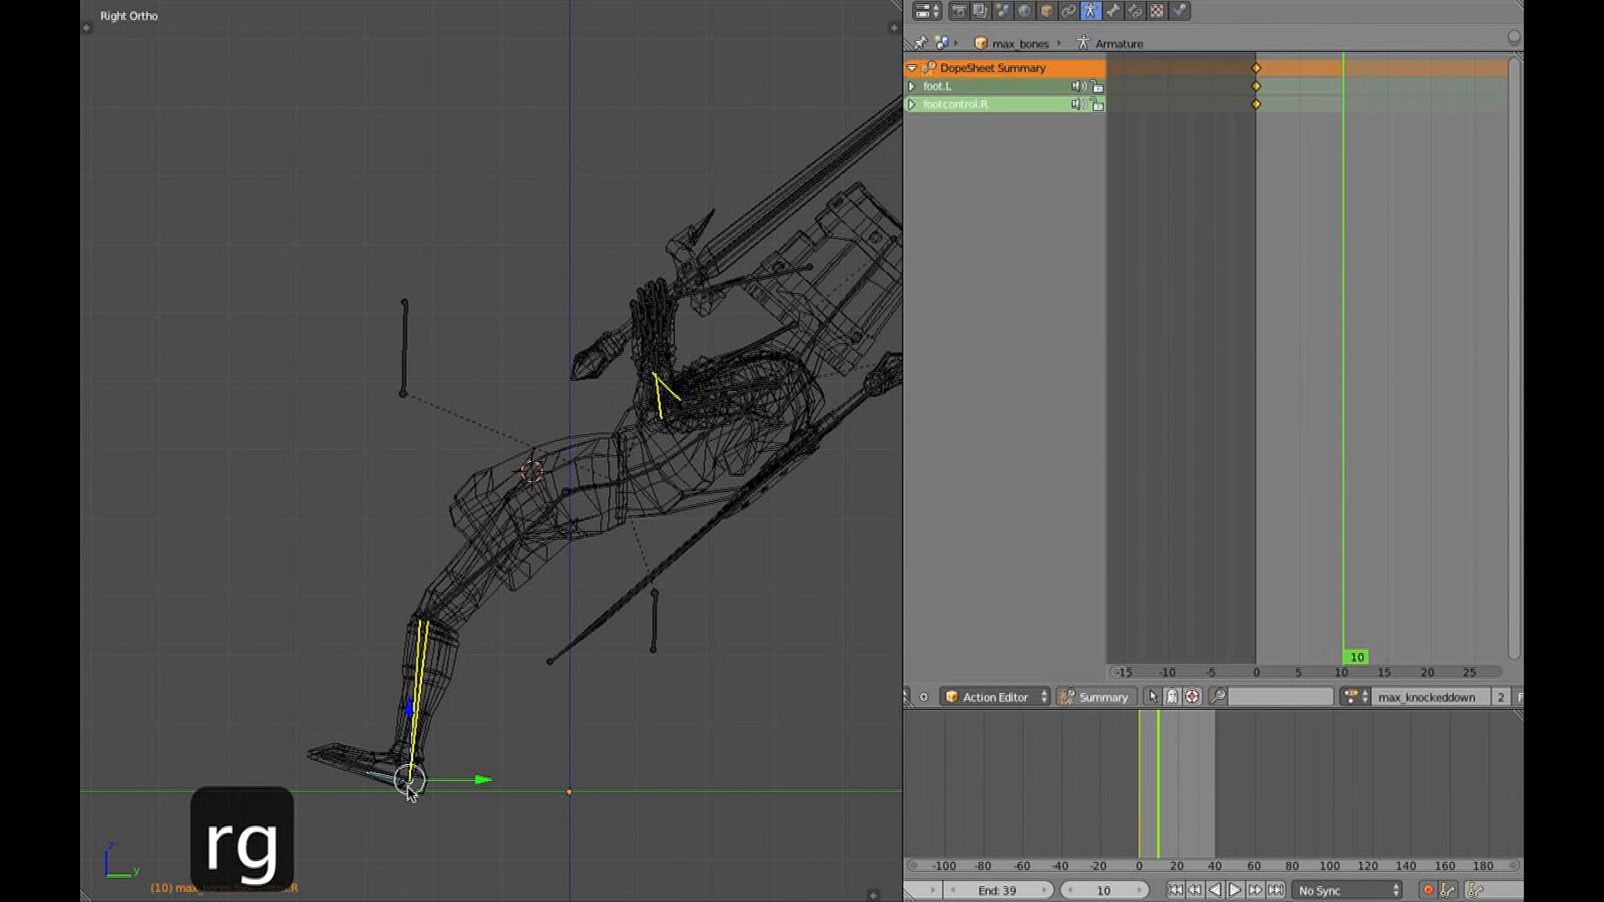
# Select both foot control bones, raise them off the ground and rotate them in right view at frame 10
pyautogui.moveTo(421, 791); pyautogui.dragTo(393, 741, button='middle')
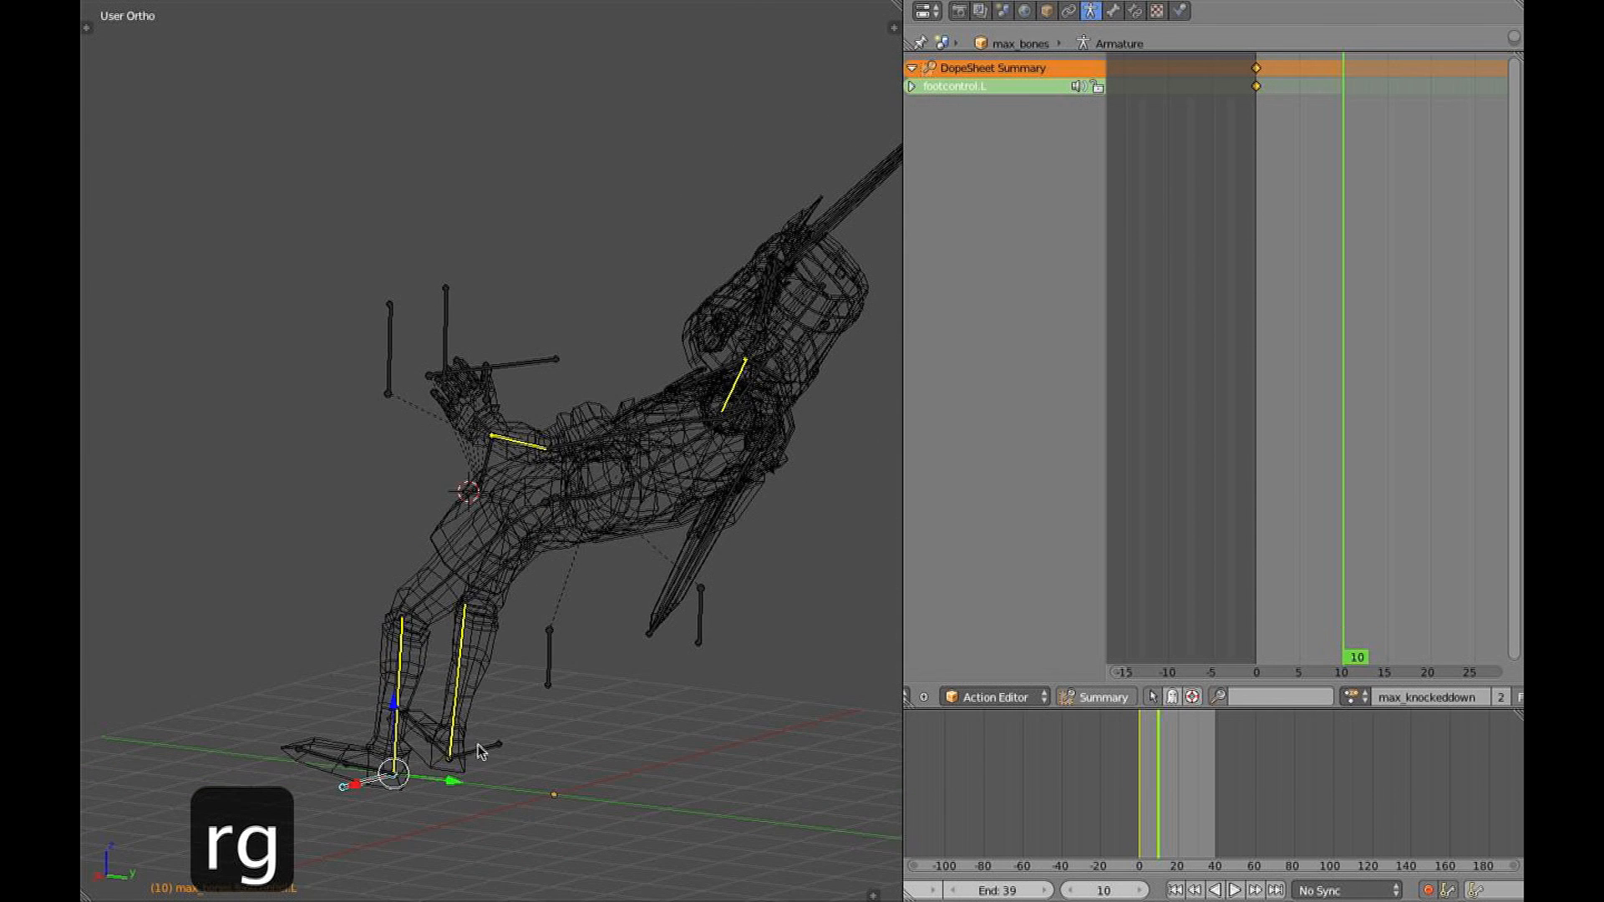
pyautogui.keyDown('shift'); pyautogui.rightClick(477, 745); pyautogui.keyUp('shift')
pyautogui.press('KP_4')
pyautogui.press('KP_3')
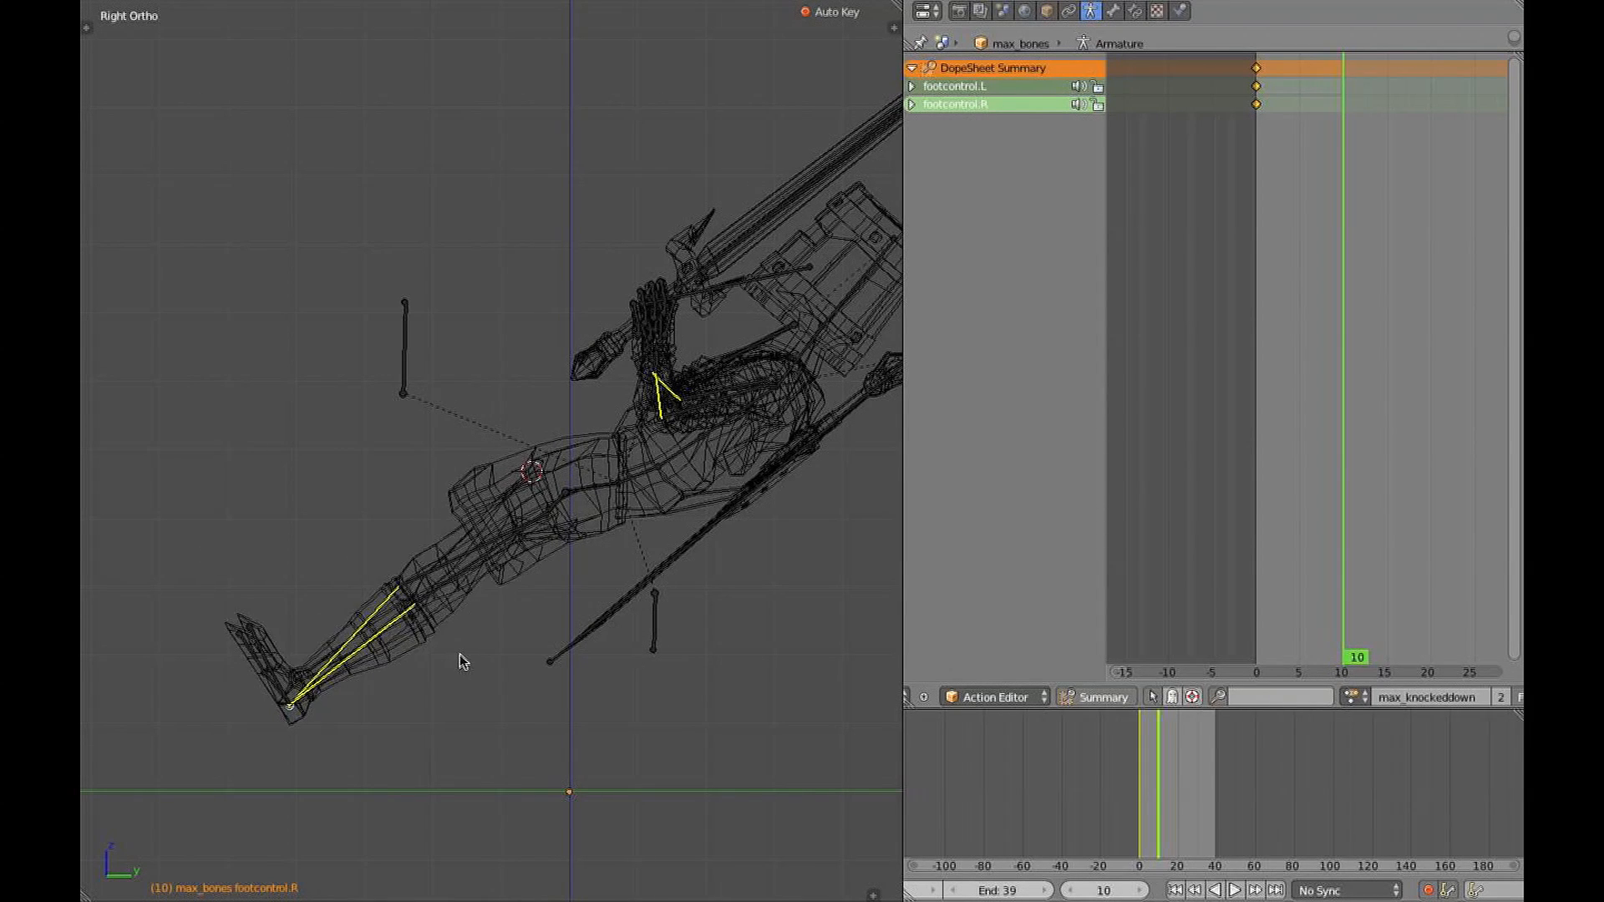
pyautogui.press('r')
pyautogui.click(693, 455)
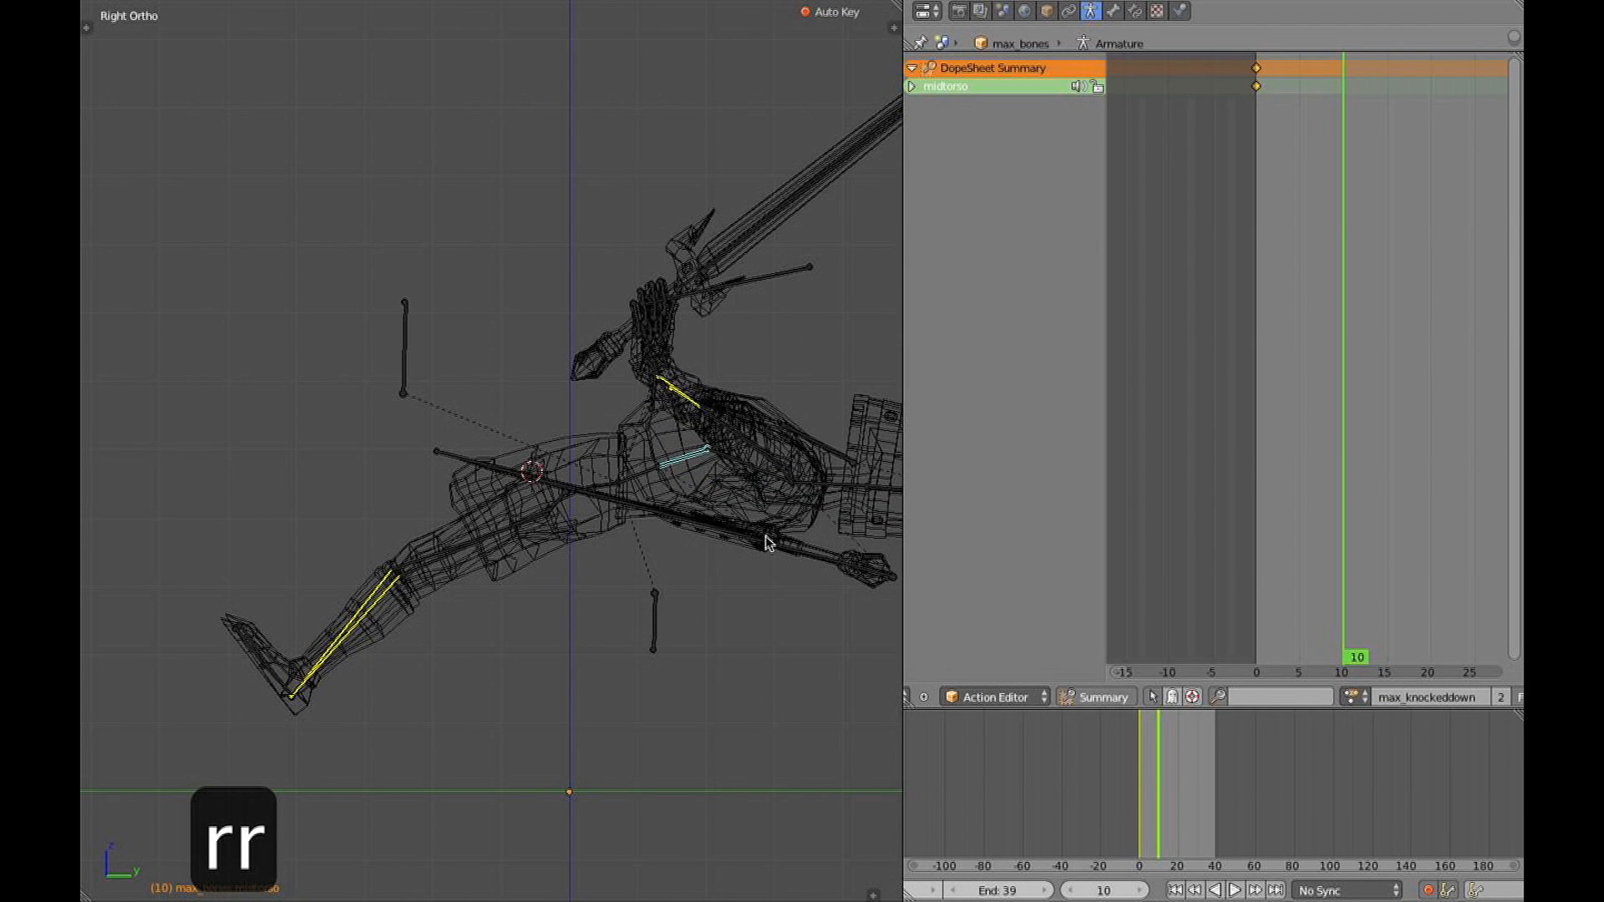
# Rotate the midtorso and neighbouring upper-body bones in right view so the torso and head curl forward at frame 10
pyautogui.press('r')
pyautogui.press('r')
pyautogui.click(770, 360)
pyautogui.press('r')
pyautogui.click(729, 428)
pyautogui.rightClick(643, 473)
pyautogui.press('r')
pyautogui.click(650, 453)
# Select the left groin bone and inspect the frame 10 airborne pose in textured shading from other angles
pyautogui.rightClick(586, 457)
pyautogui.rightClick(594, 490)
pyautogui.press('r')
pyautogui.click(658, 491)
pyautogui.moveTo(596, 478)
pyautogui.mouseDown(button='middle')
pyautogui.moveTo(676, 479)
pyautogui.moveTo(833, 581)
pyautogui.moveTo(853, 644)
pyautogui.moveTo(448, 412)
pyautogui.moveTo(429, 315)
pyautogui.moveTo(318, 355)
pyautogui.moveTo(518, 443)
pyautogui.moveTo(541, 436)
pyautogui.moveTo(562, 351)
pyautogui.moveTo(584, 369)
pyautogui.moveTo(707, 343)
pyautogui.moveTo(758, 362)
pyautogui.mouseUp(button='middle')
pyautogui.press('z')
pyautogui.press('z')
pyautogui.hotkey('alt', 'z')
pyautogui.press('4')
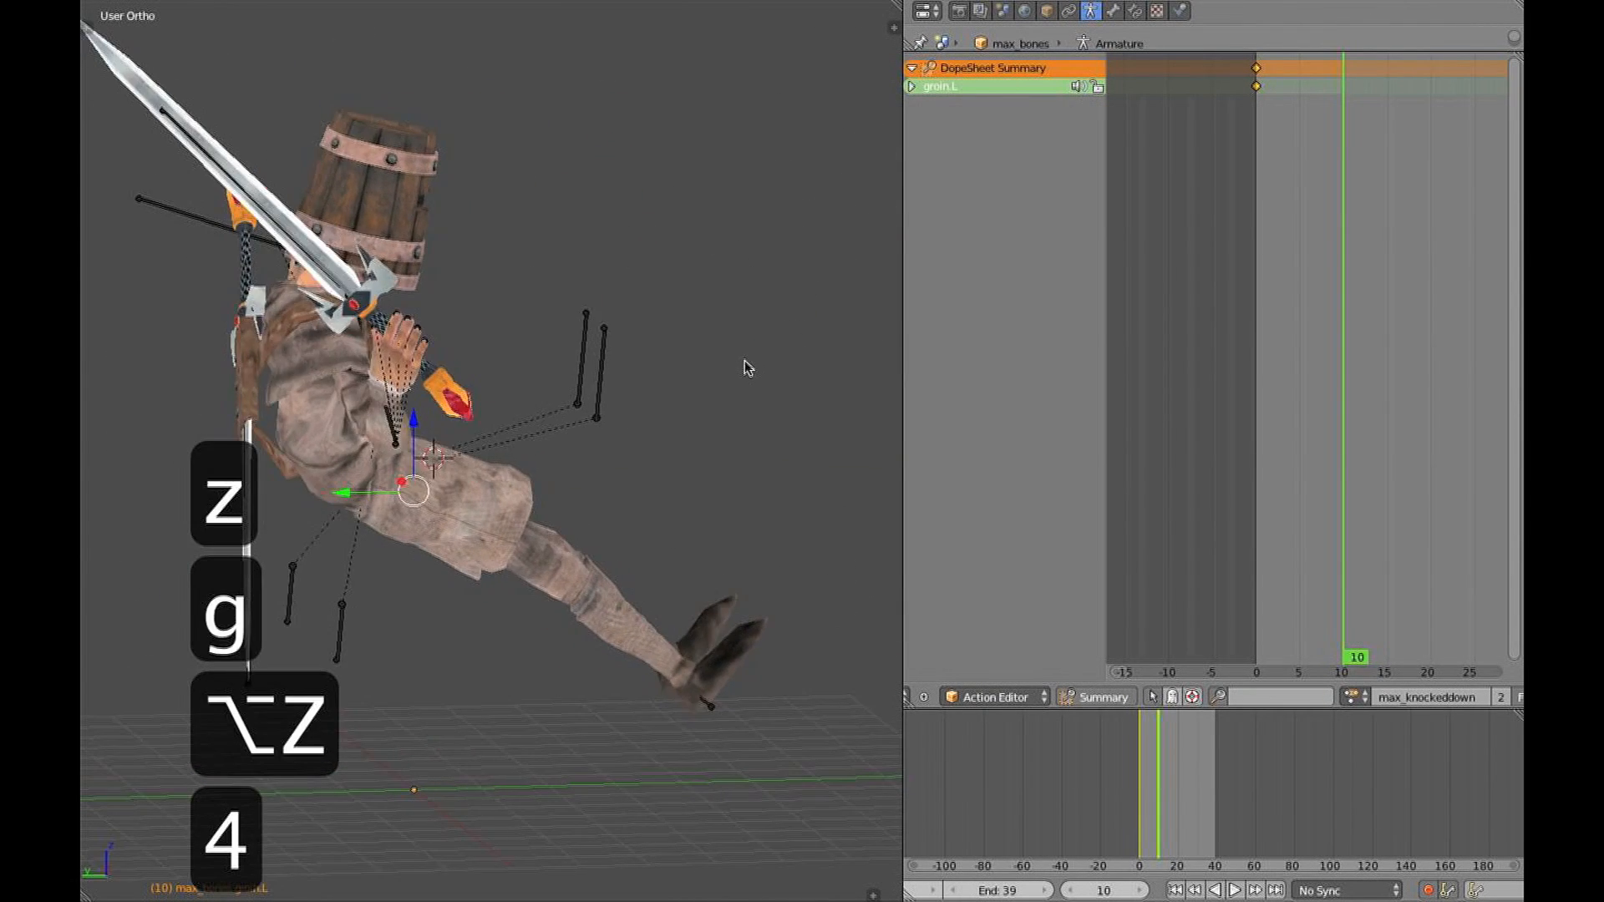
# Select both foot control bones in wireframe and inspect the placement of the legs and feet
pyautogui.press('3')
pyautogui.press('z')
pyautogui.keyDown('shift'); pyautogui.moveTo(372, 601); pyautogui.dragTo(516, 535, button='middle'); pyautogui.keyUp('shift')
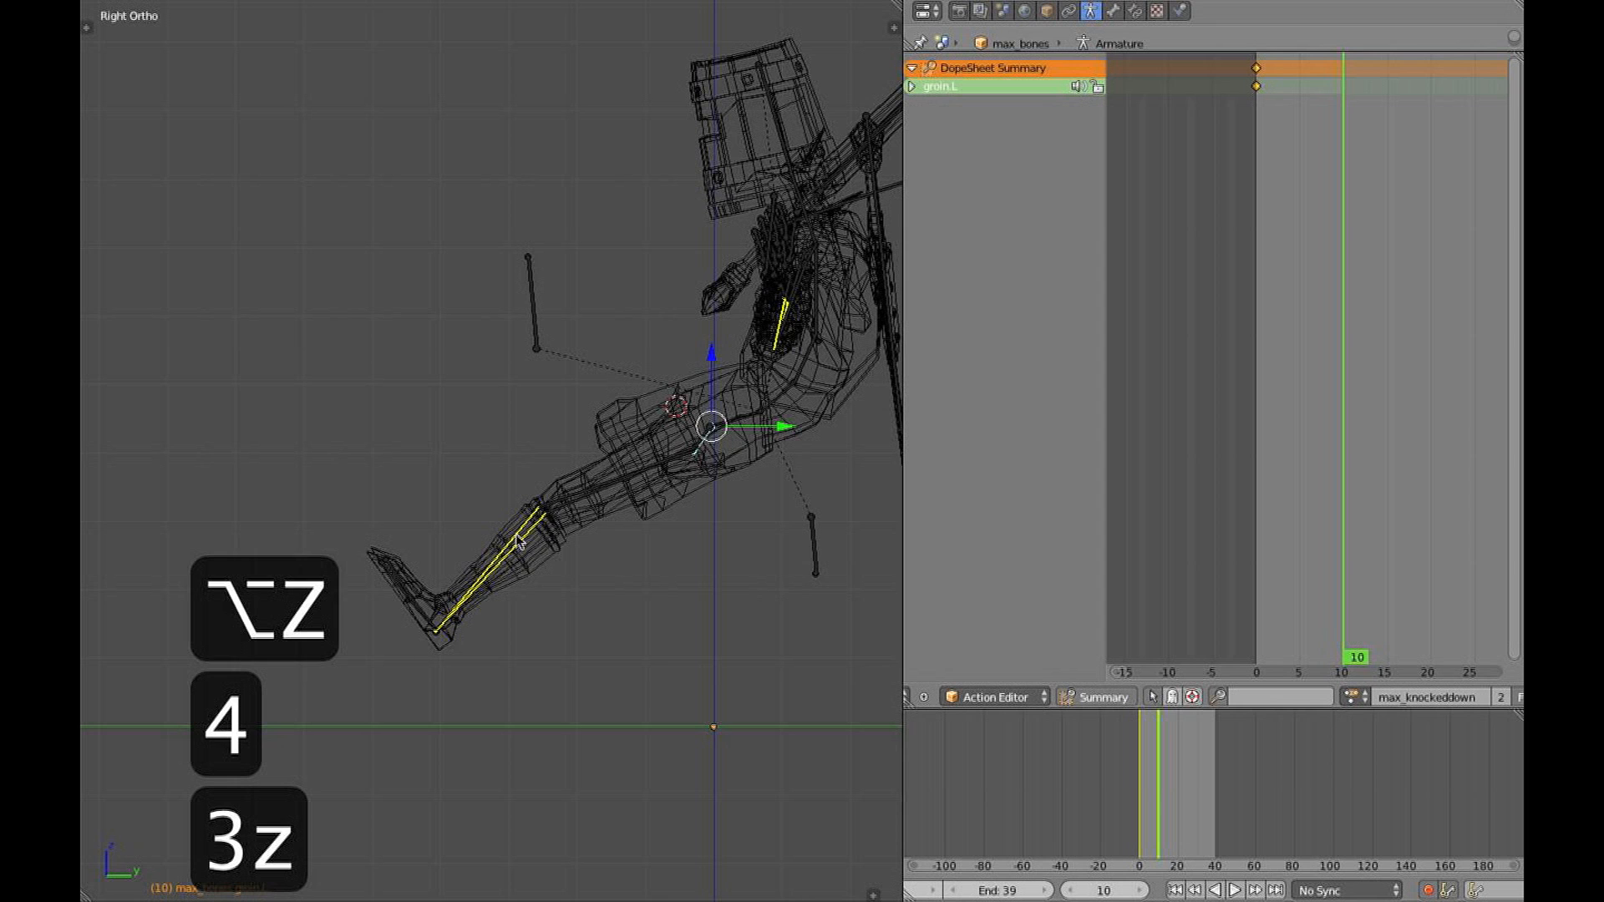
pyautogui.keyDown('shift'); pyautogui.rightClick(437, 635); pyautogui.keyUp('shift')
pyautogui.press('z')
pyautogui.moveTo(452, 598); pyautogui.dragTo(587, 678, button='middle')
pyautogui.press('z')
pyautogui.press('3')
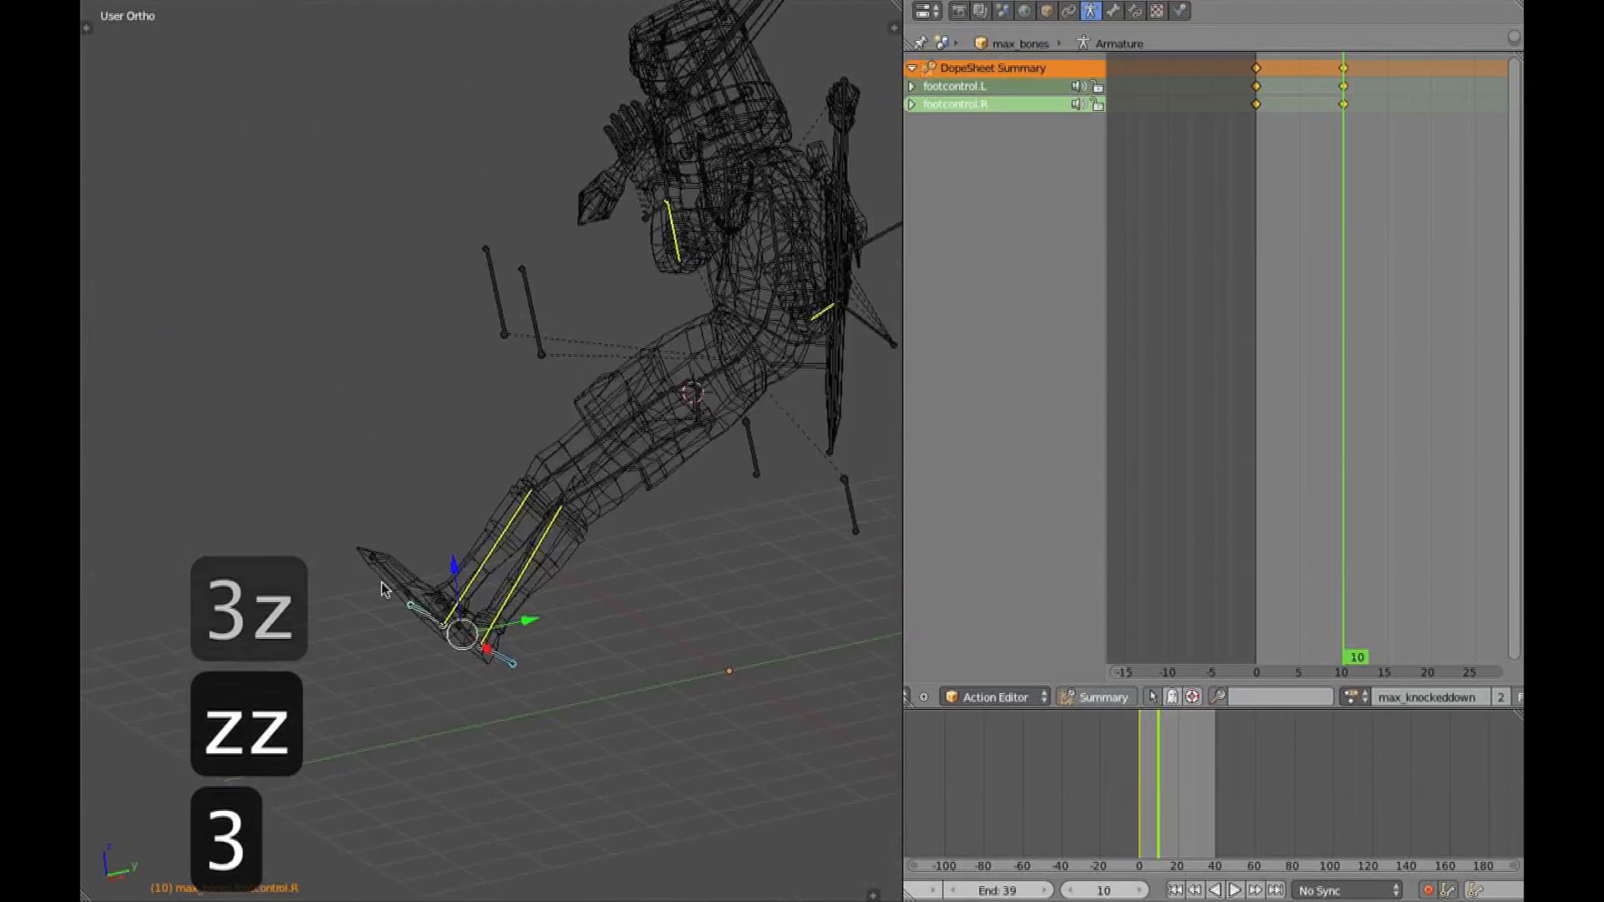
# Select foot.L and foot.R and rotate them in right view to point the toes further forward at frame 10
pyautogui.press('z')
pyautogui.moveTo(401, 640)
pyautogui.mouseDown(button='middle')
pyautogui.moveTo(417, 635)
pyautogui.moveTo(529, 752)
pyautogui.moveTo(514, 669)
pyautogui.mouseUp(button='middle')
pyautogui.press('z')
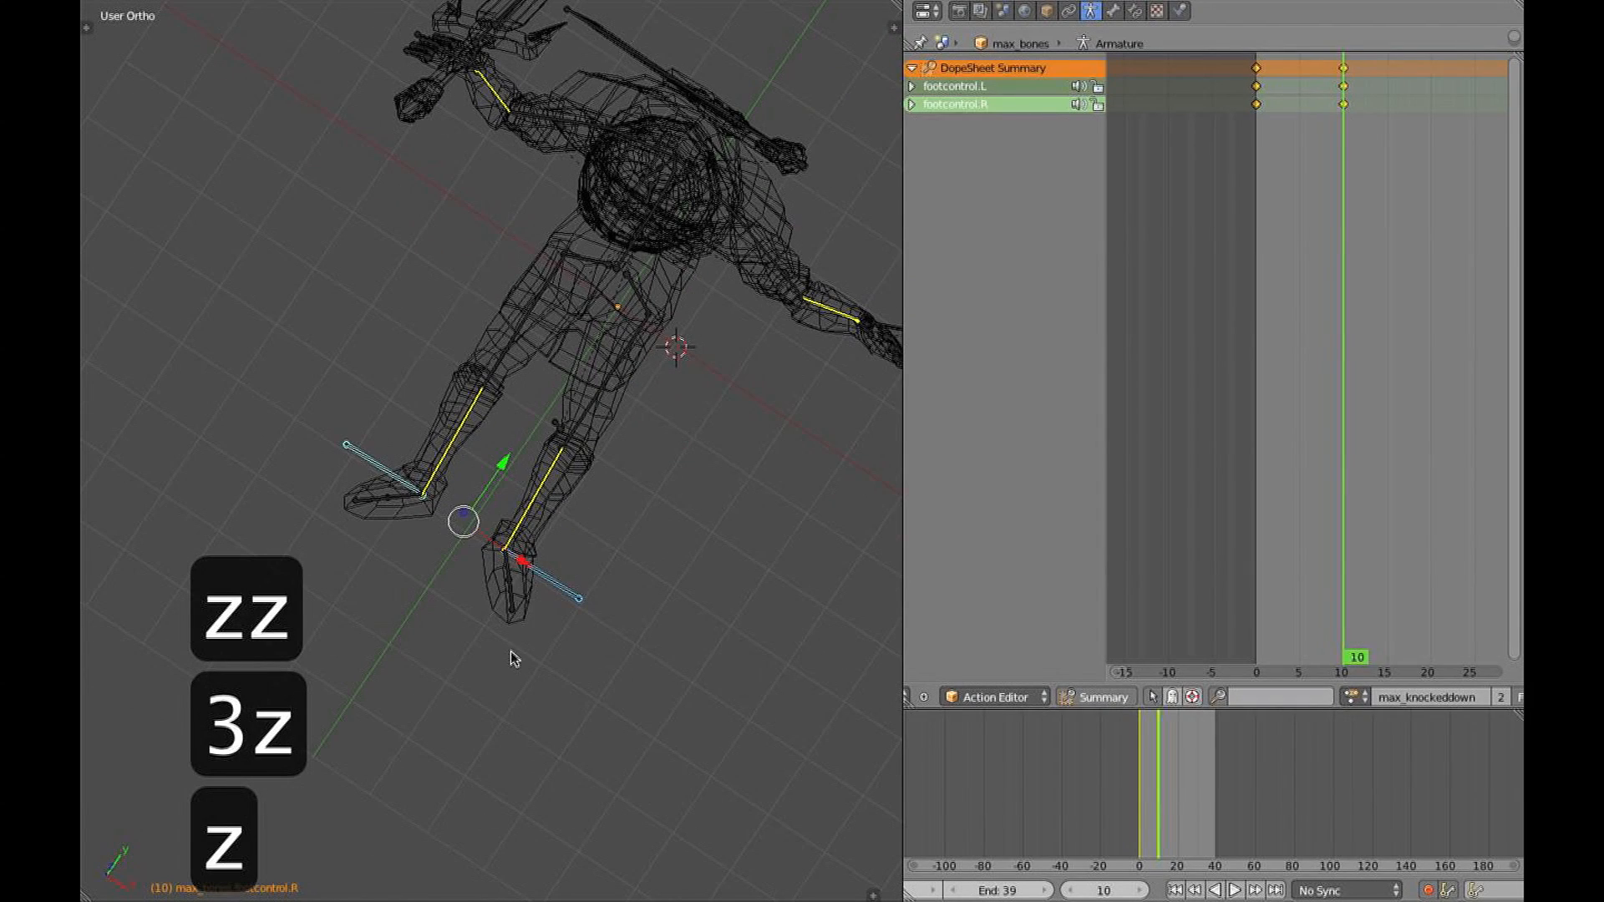
pyautogui.press('3')
pyautogui.press('r')
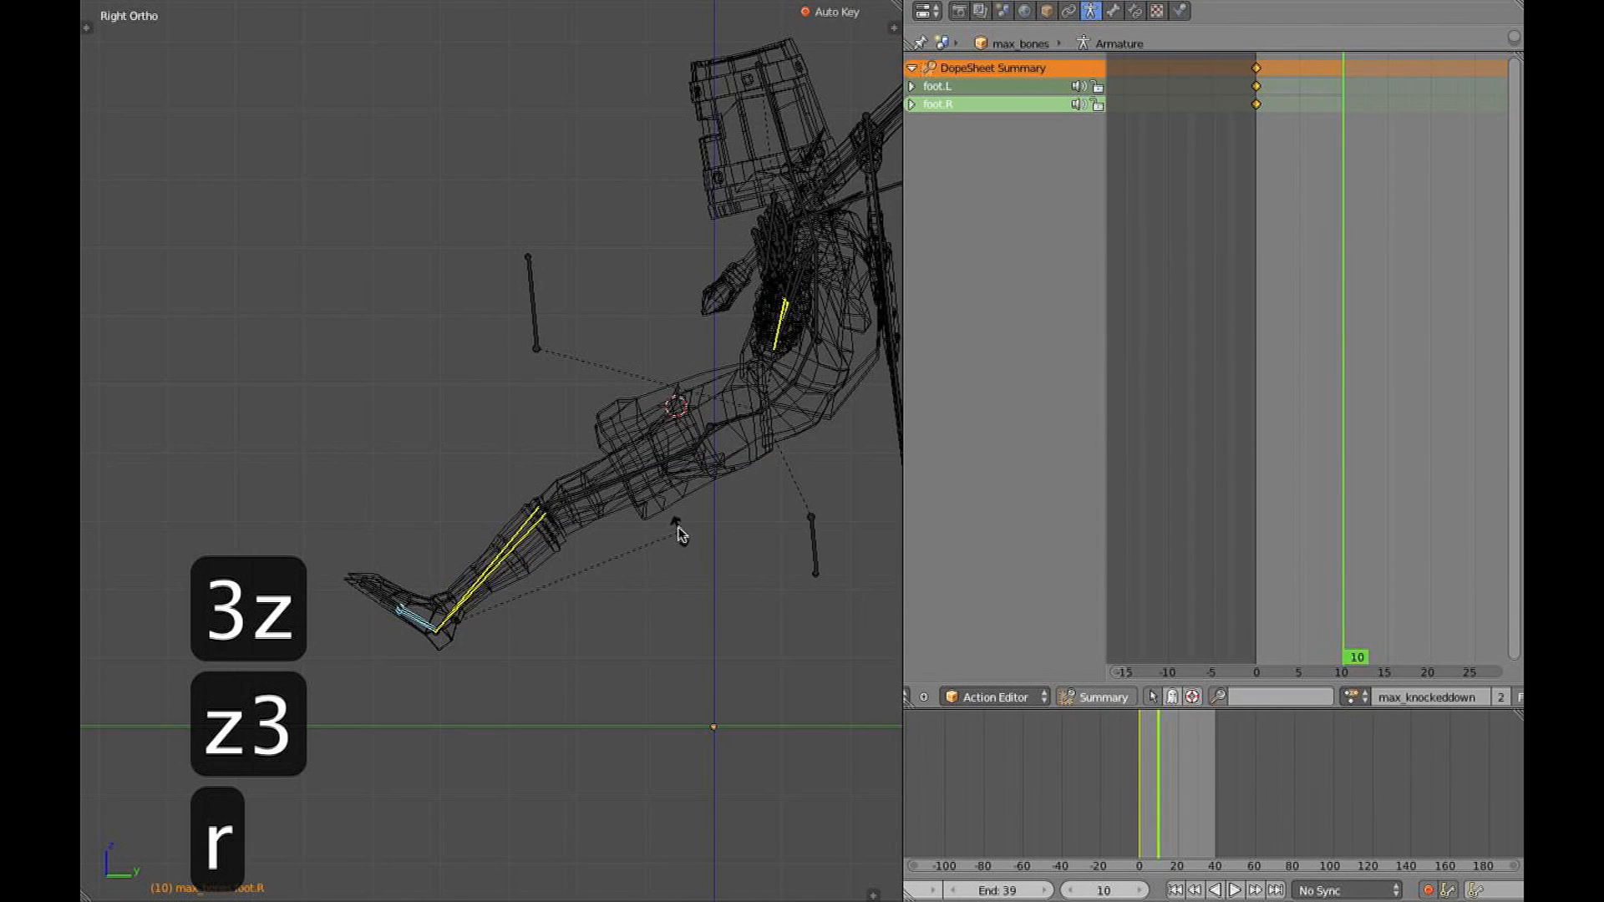
pyautogui.click(670, 519)
pyautogui.press('z')
pyautogui.moveTo(669, 519)
pyautogui.mouseDown(button='middle')
pyautogui.moveTo(770, 625)
pyautogui.moveTo(813, 562)
pyautogui.moveTo(788, 523)
pyautogui.moveTo(694, 512)
pyautogui.moveTo(563, 294)
pyautogui.moveTo(576, 329)
pyautogui.mouseUp(button='middle')
# Select both knee pole bones and move them down and forward in right view at frame 10
pyautogui.rightClick(558, 291)
pyautogui.rightClick(535, 288)
pyautogui.click(576, 330)
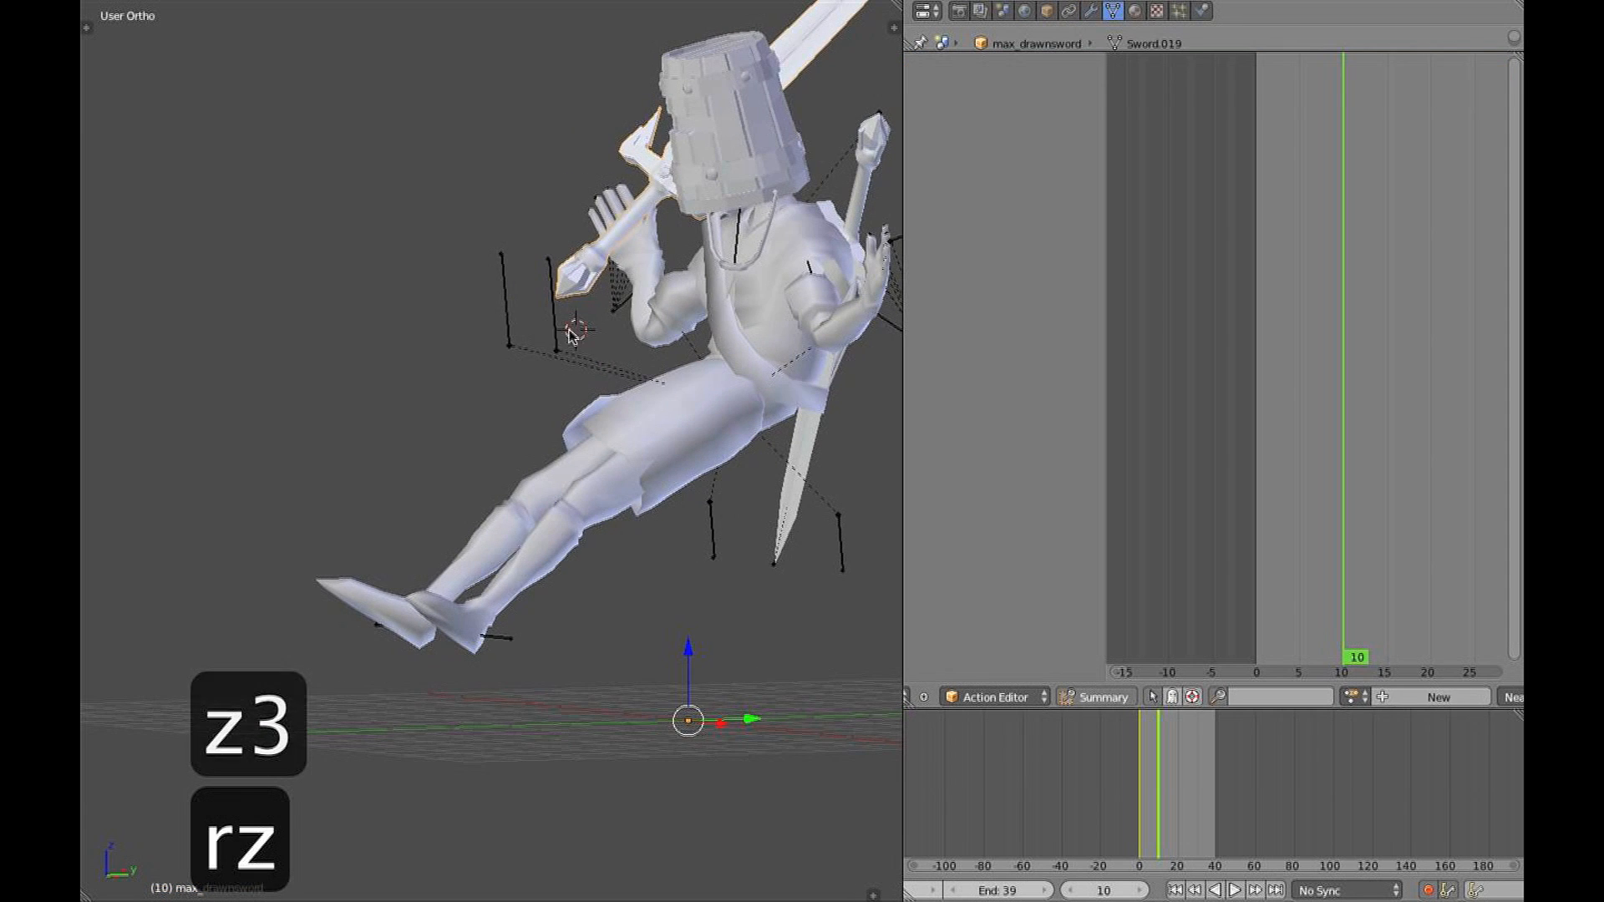
pyautogui.rightClick(515, 326)
pyautogui.press('3')
pyautogui.press('g')
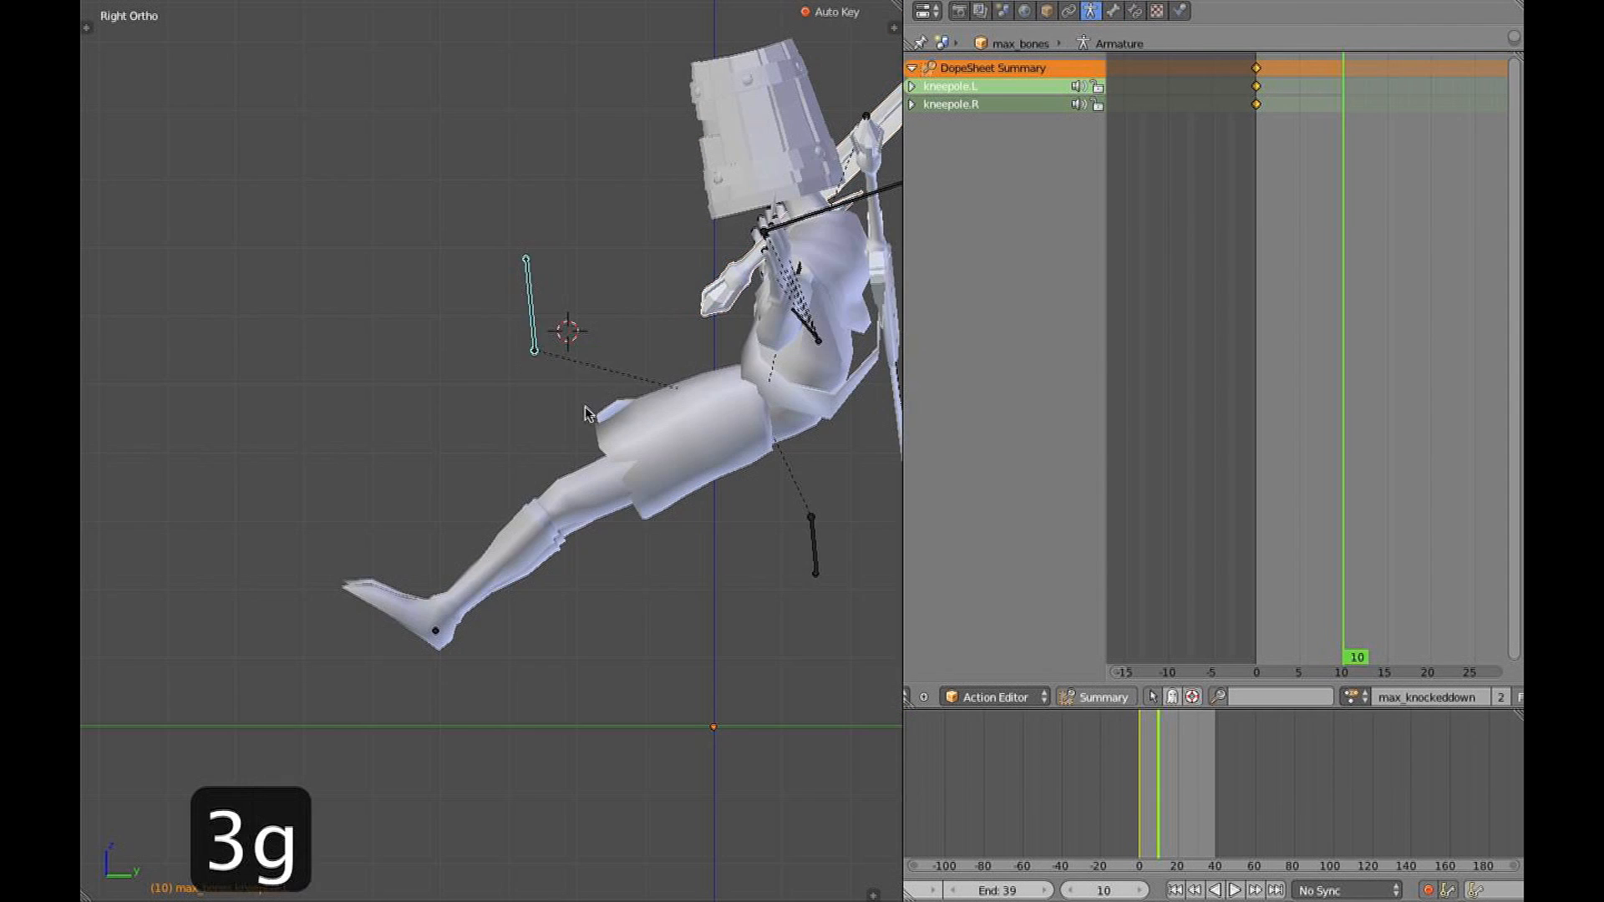
pyautogui.click(548, 471)
# Select the left knee pole and check the knees' alignment from the front
pyautogui.moveTo(548, 471); pyautogui.dragTo(535, 441, button='middle')
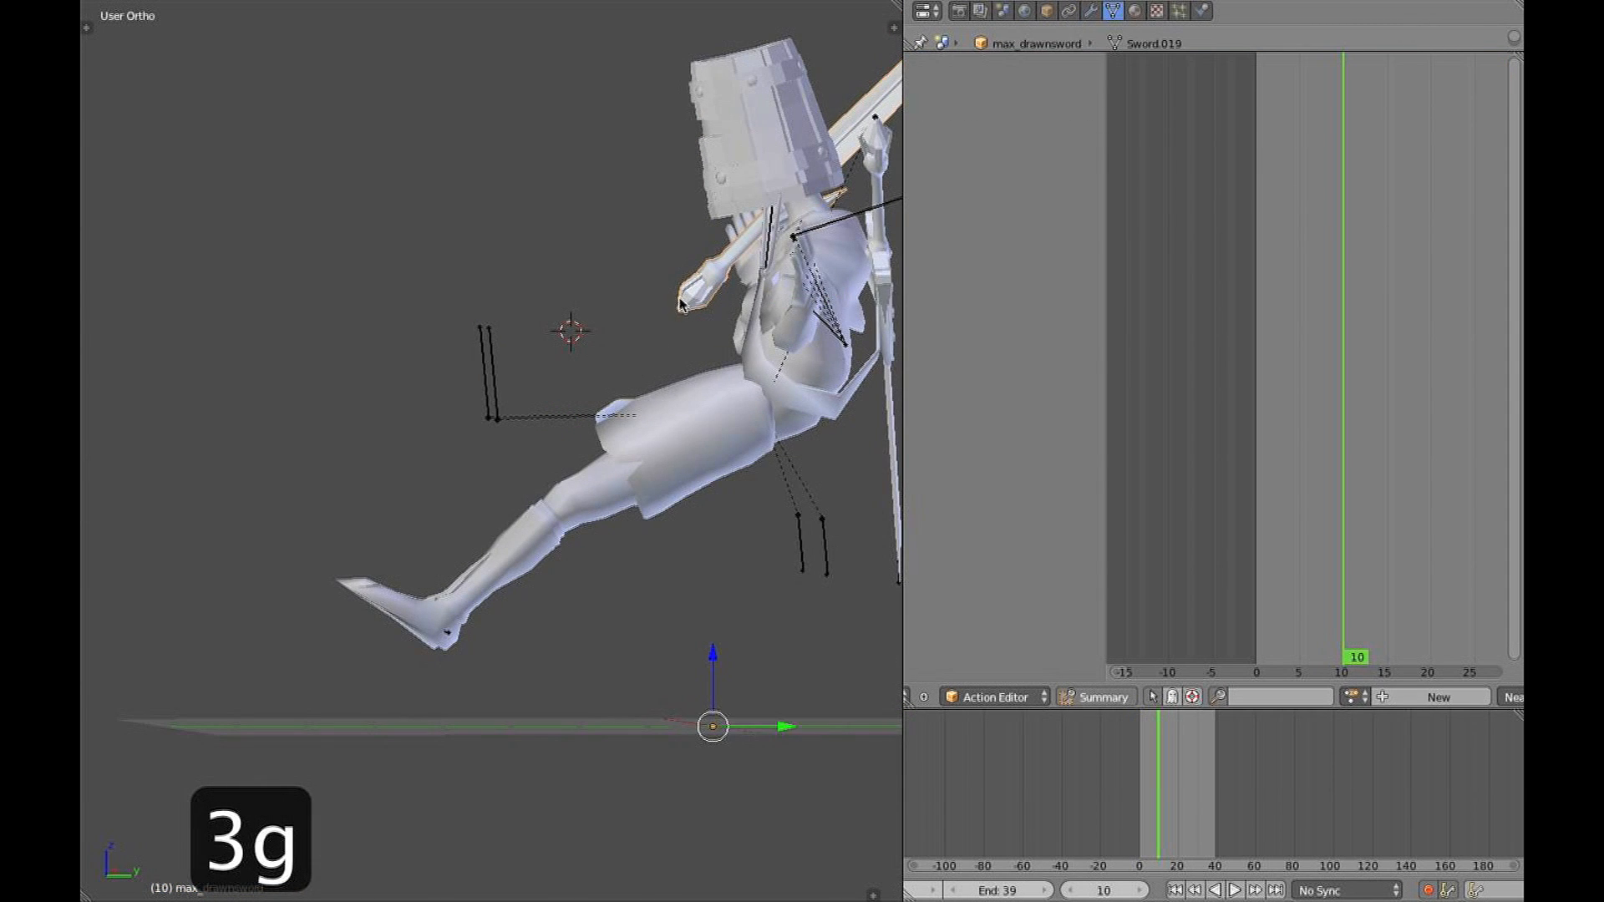
pyautogui.rightClick(493, 390)
pyautogui.press('3')
pyautogui.press('1')
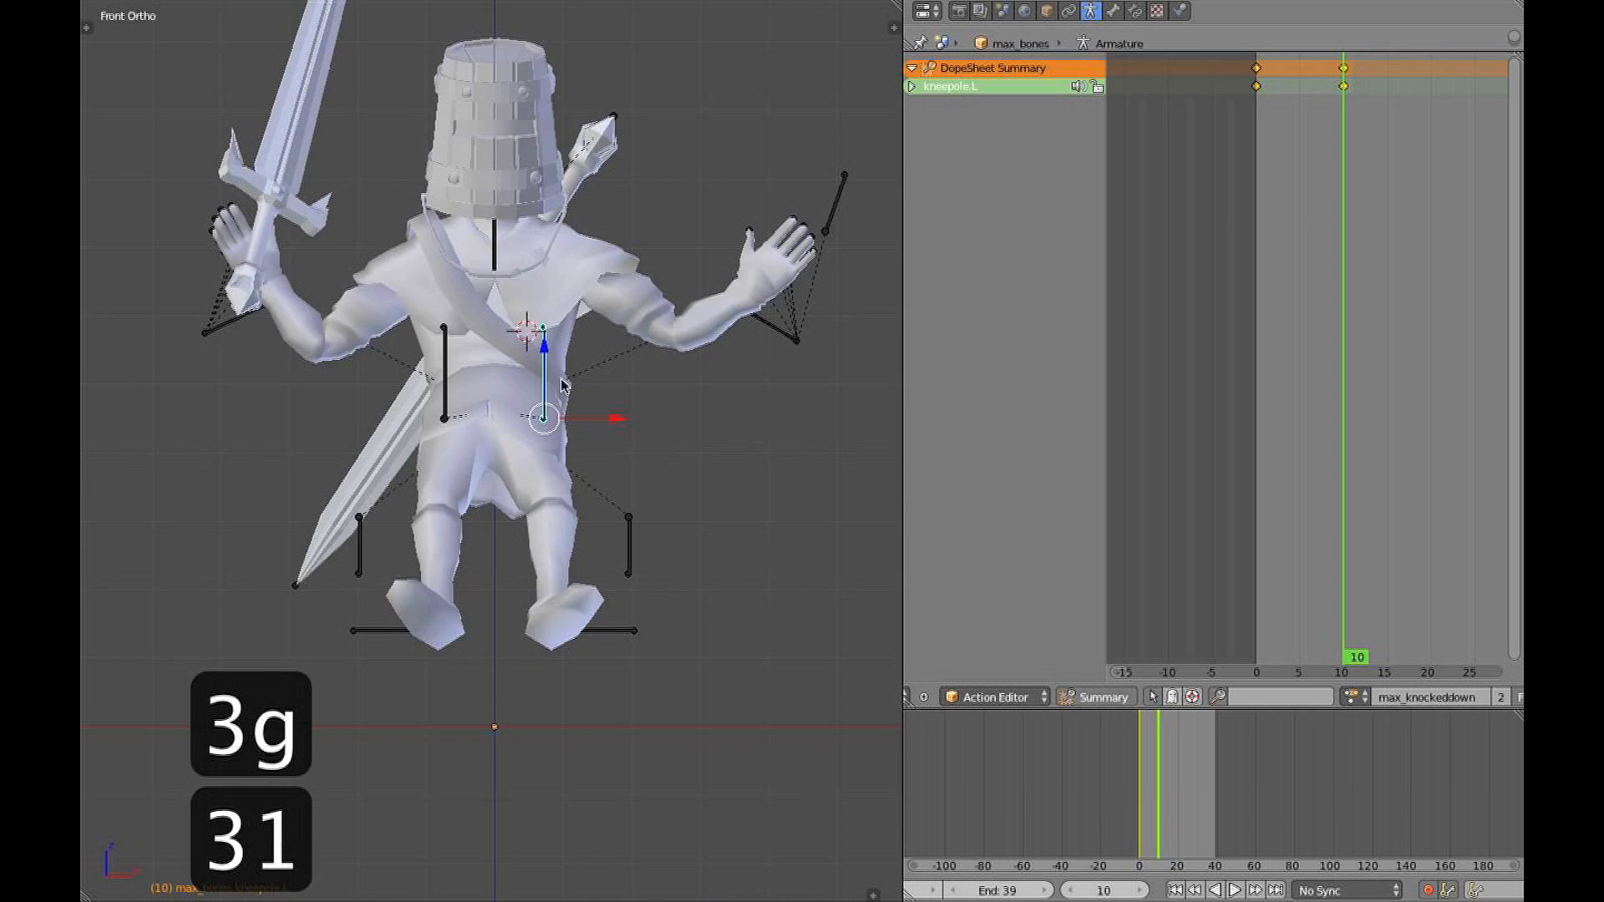
pyautogui.moveTo(558, 377)
pyautogui.mouseDown(button='middle')
pyautogui.moveTo(404, 404)
pyautogui.moveTo(787, 478)
pyautogui.mouseUp(button='middle')
# Rotate the Centerbone and the waist bone in right view to lean the body further back at frame 10
pyautogui.press('z')
pyautogui.press('3')
pyautogui.press('r')
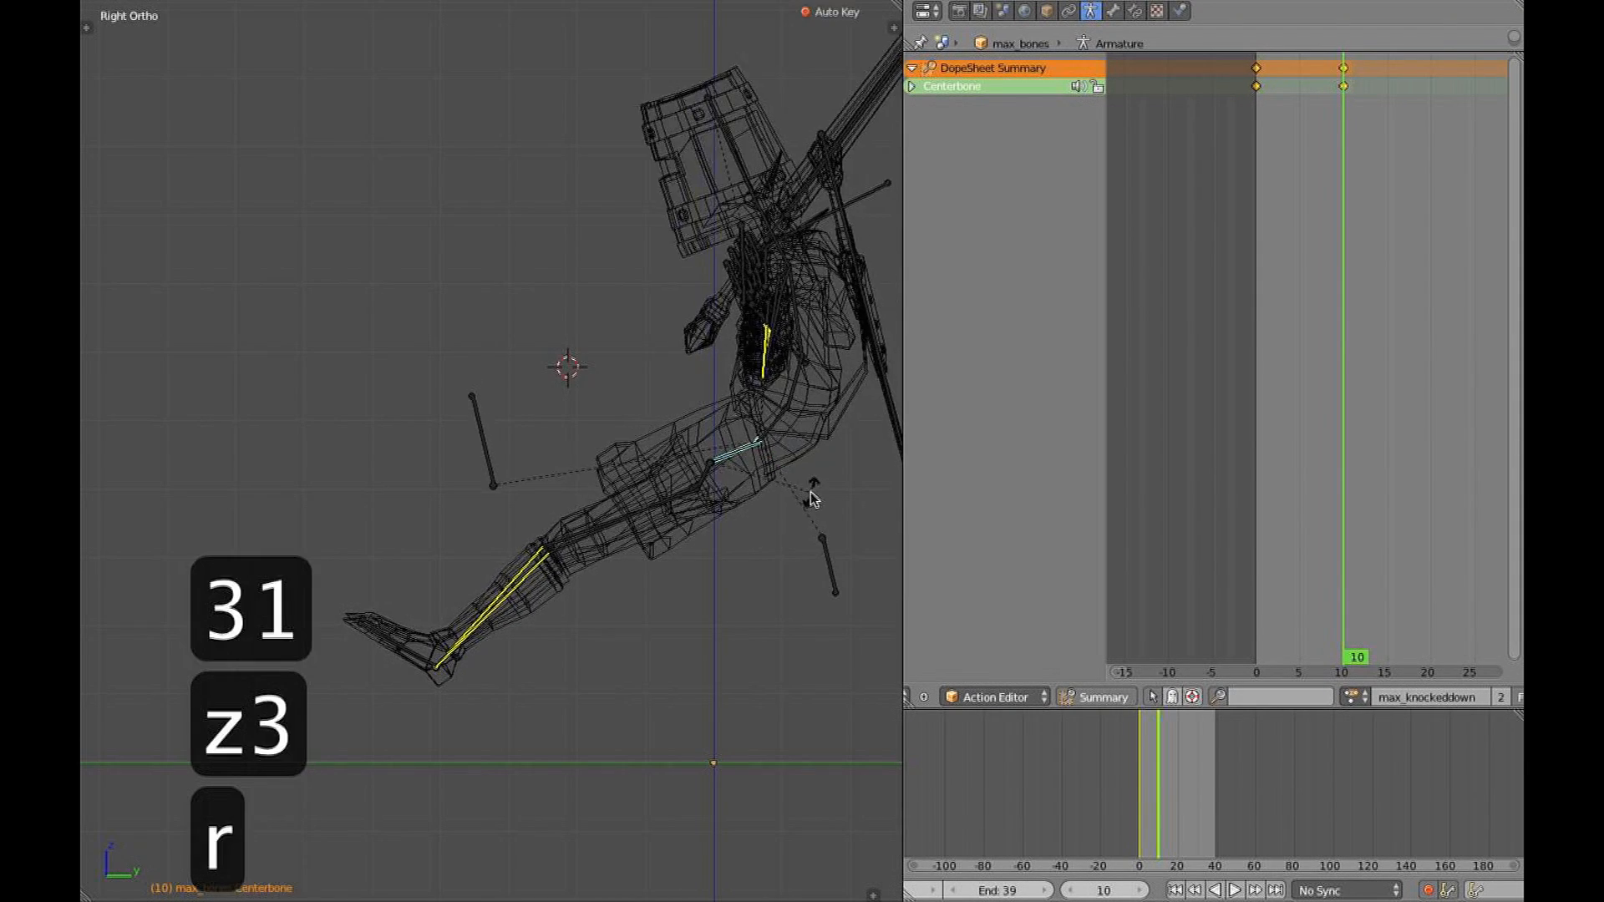
pyautogui.press('r')
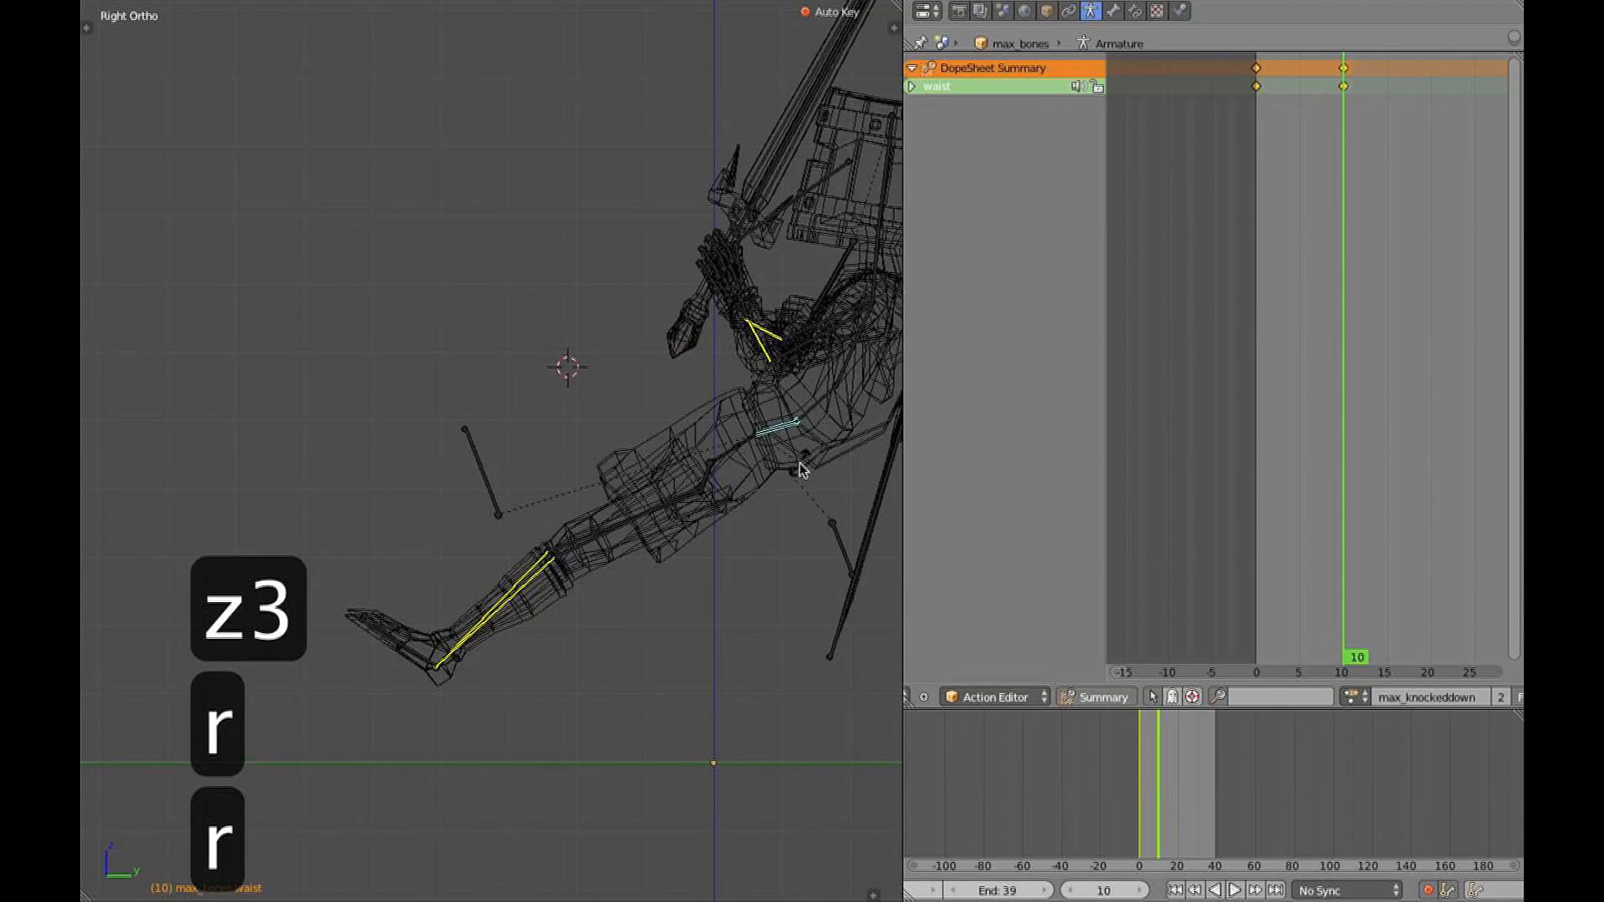
pyautogui.press('z')
pyautogui.moveTo(666, 415)
pyautogui.mouseDown(button='middle')
pyautogui.moveTo(867, 455)
pyautogui.moveTo(689, 449)
pyautogui.moveTo(680, 423)
pyautogui.moveTo(735, 451)
pyautogui.mouseUp(button='middle')
pyautogui.press('z')
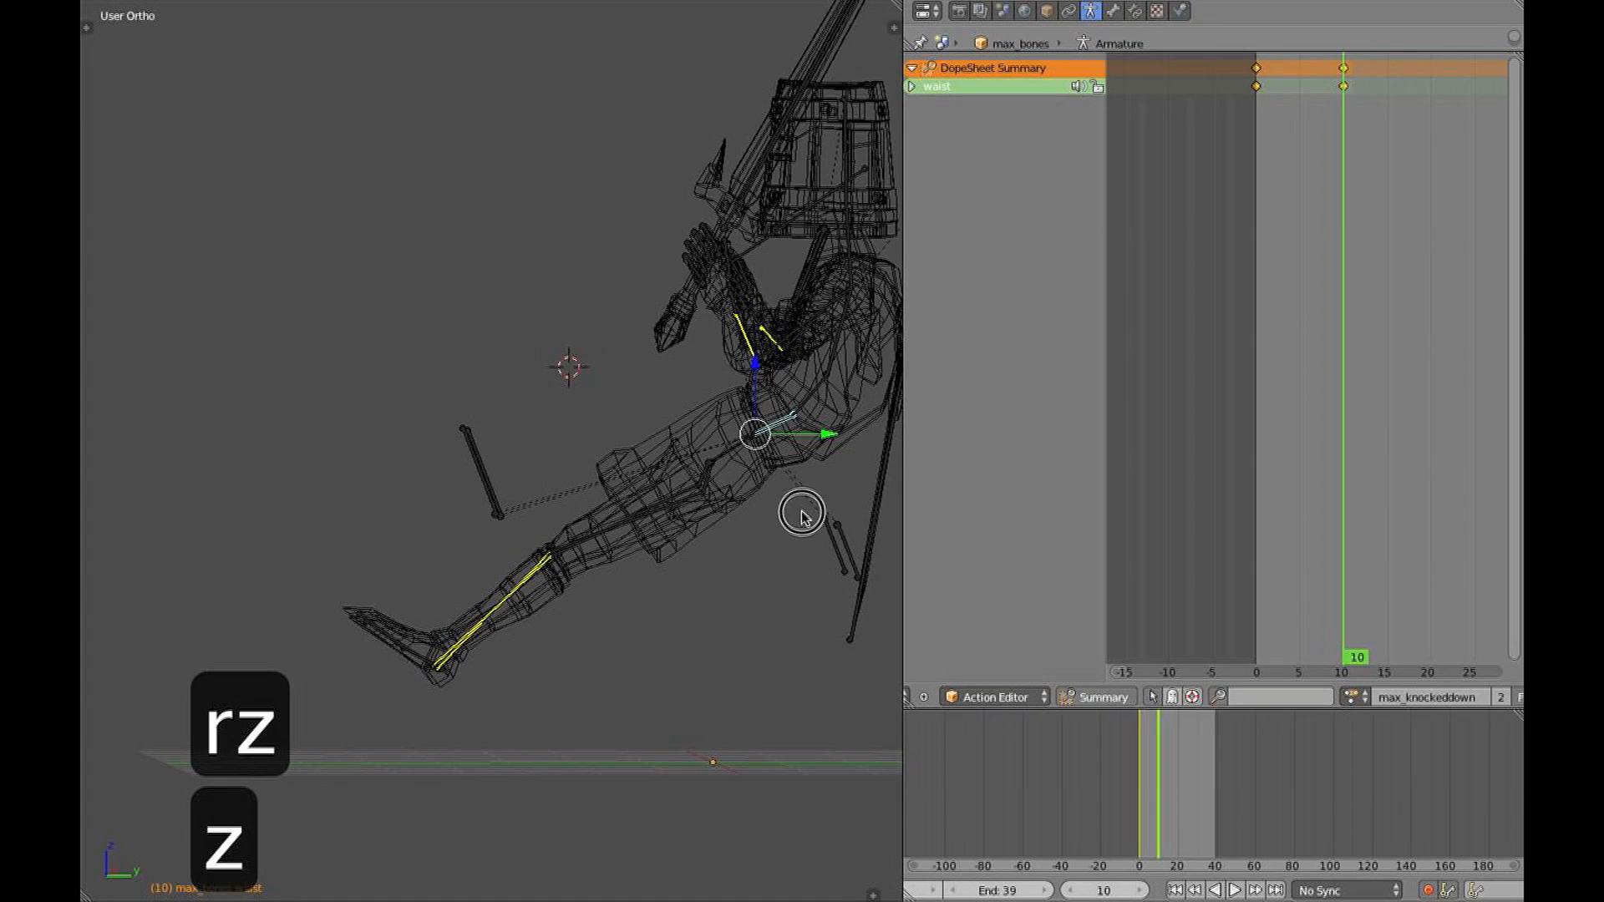
pyautogui.press('3')
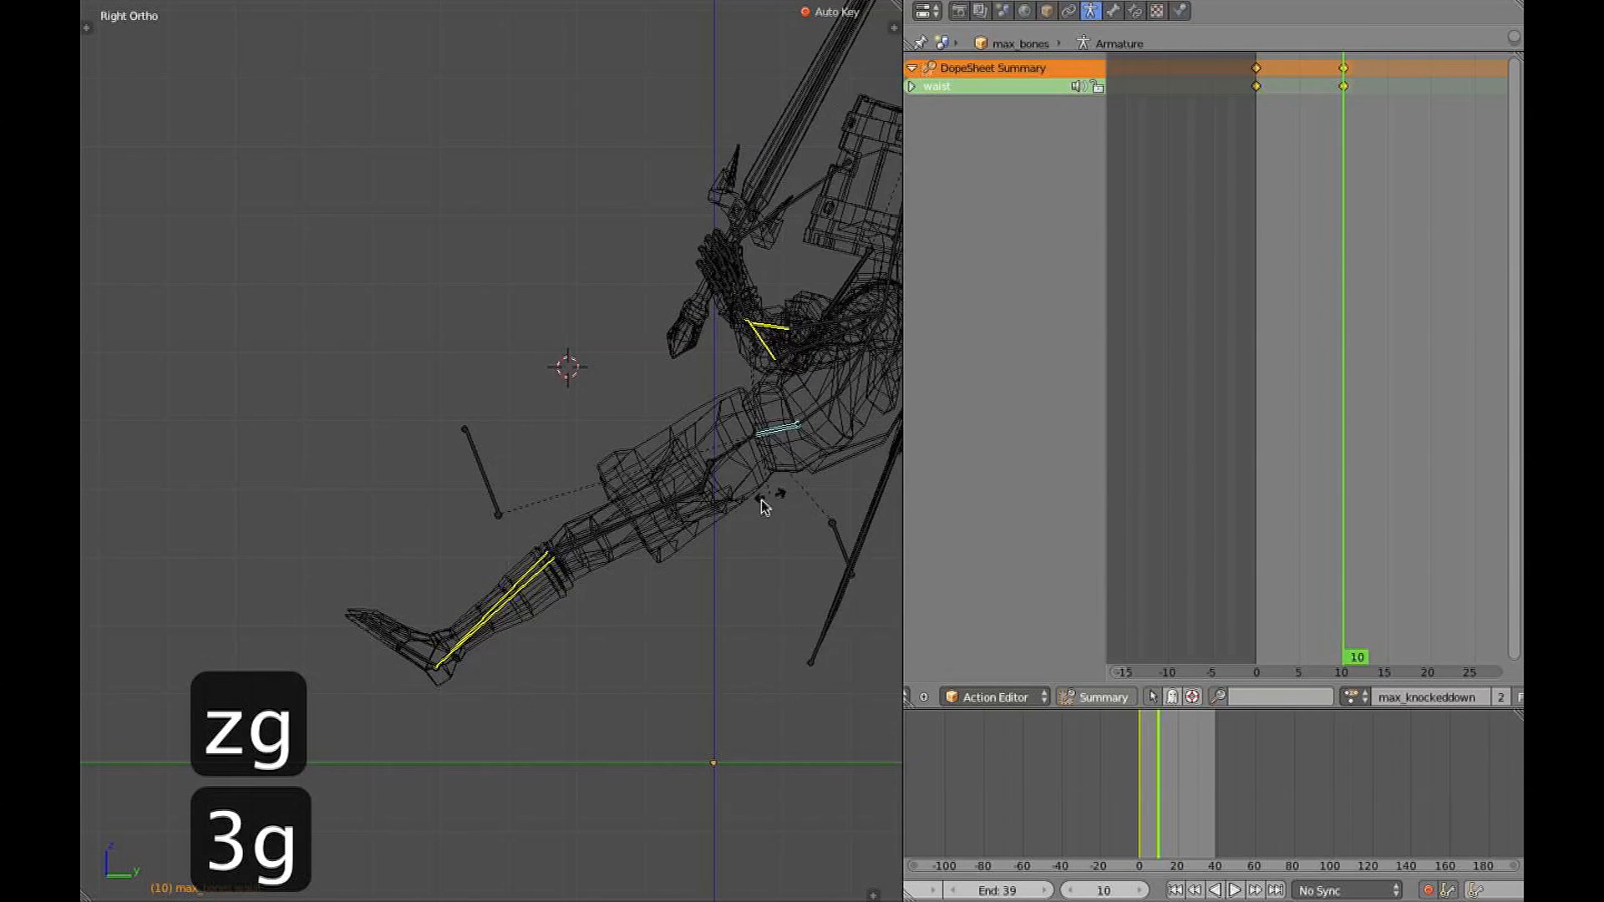
# Try rotating the Centerbone again in right view, check the solid pose, and undo the rotation
pyautogui.rightClick(725, 462)
pyautogui.press('r')
pyautogui.click(842, 457)
pyautogui.press('z')
pyautogui.moveTo(843, 458)
pyautogui.mouseDown(button='middle')
pyautogui.moveTo(96, 506)
pyautogui.moveTo(869, 501)
pyautogui.mouseUp(button='middle')
pyautogui.press('super+z')
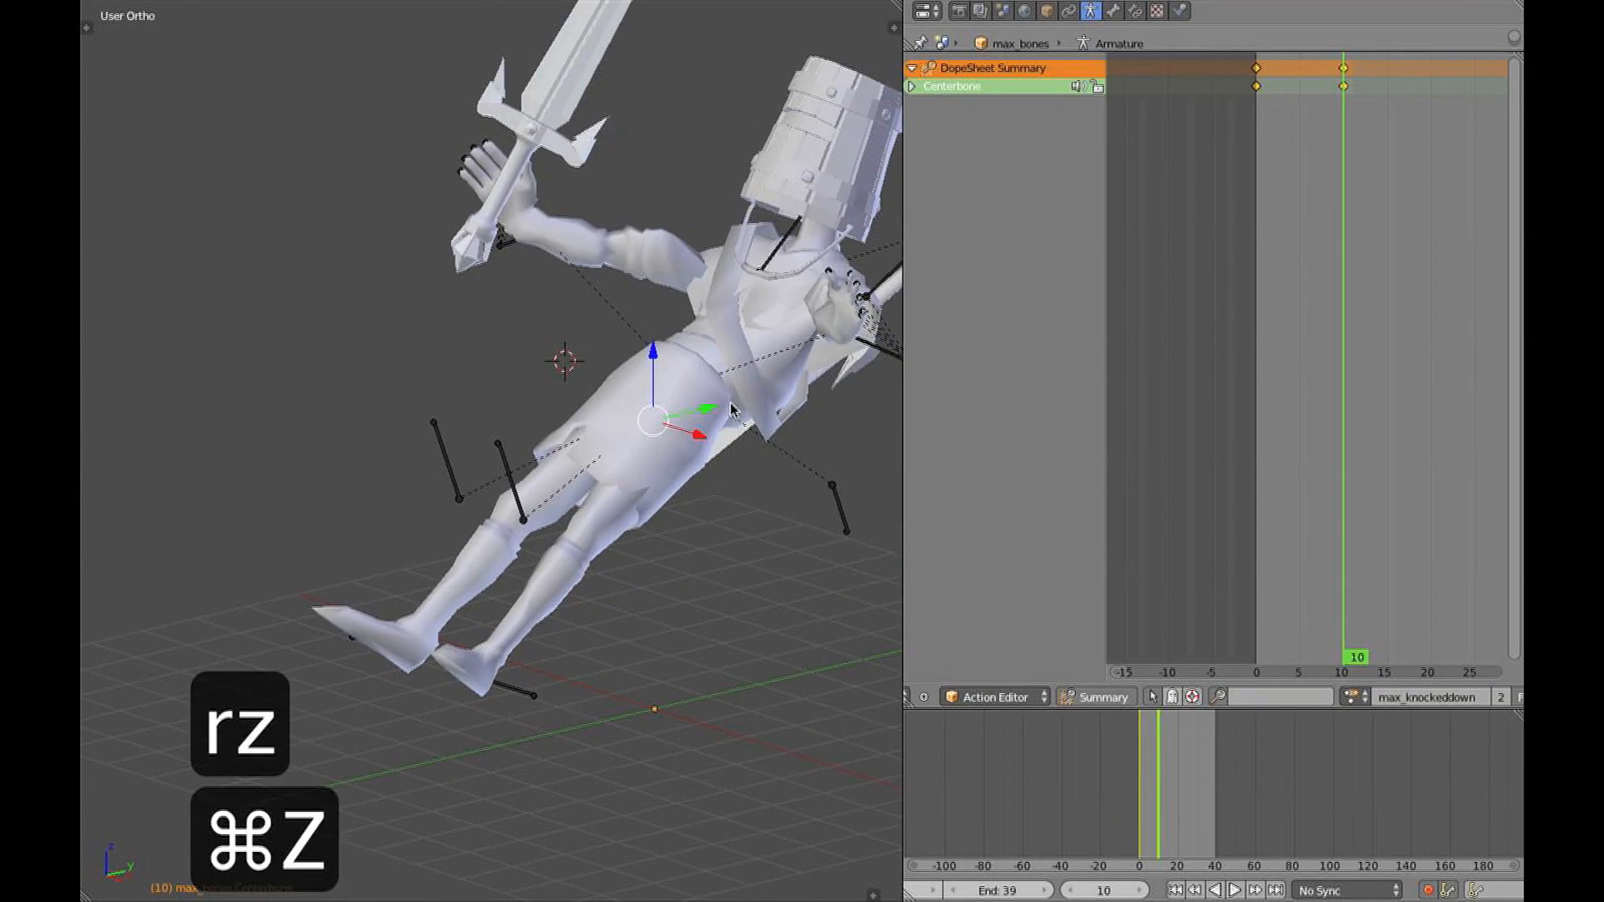
# Rotate the waist bone in right view at frame 10 and check the solid pose from other angles
pyautogui.press('z')
pyautogui.press('3')
pyautogui.click(800, 535)
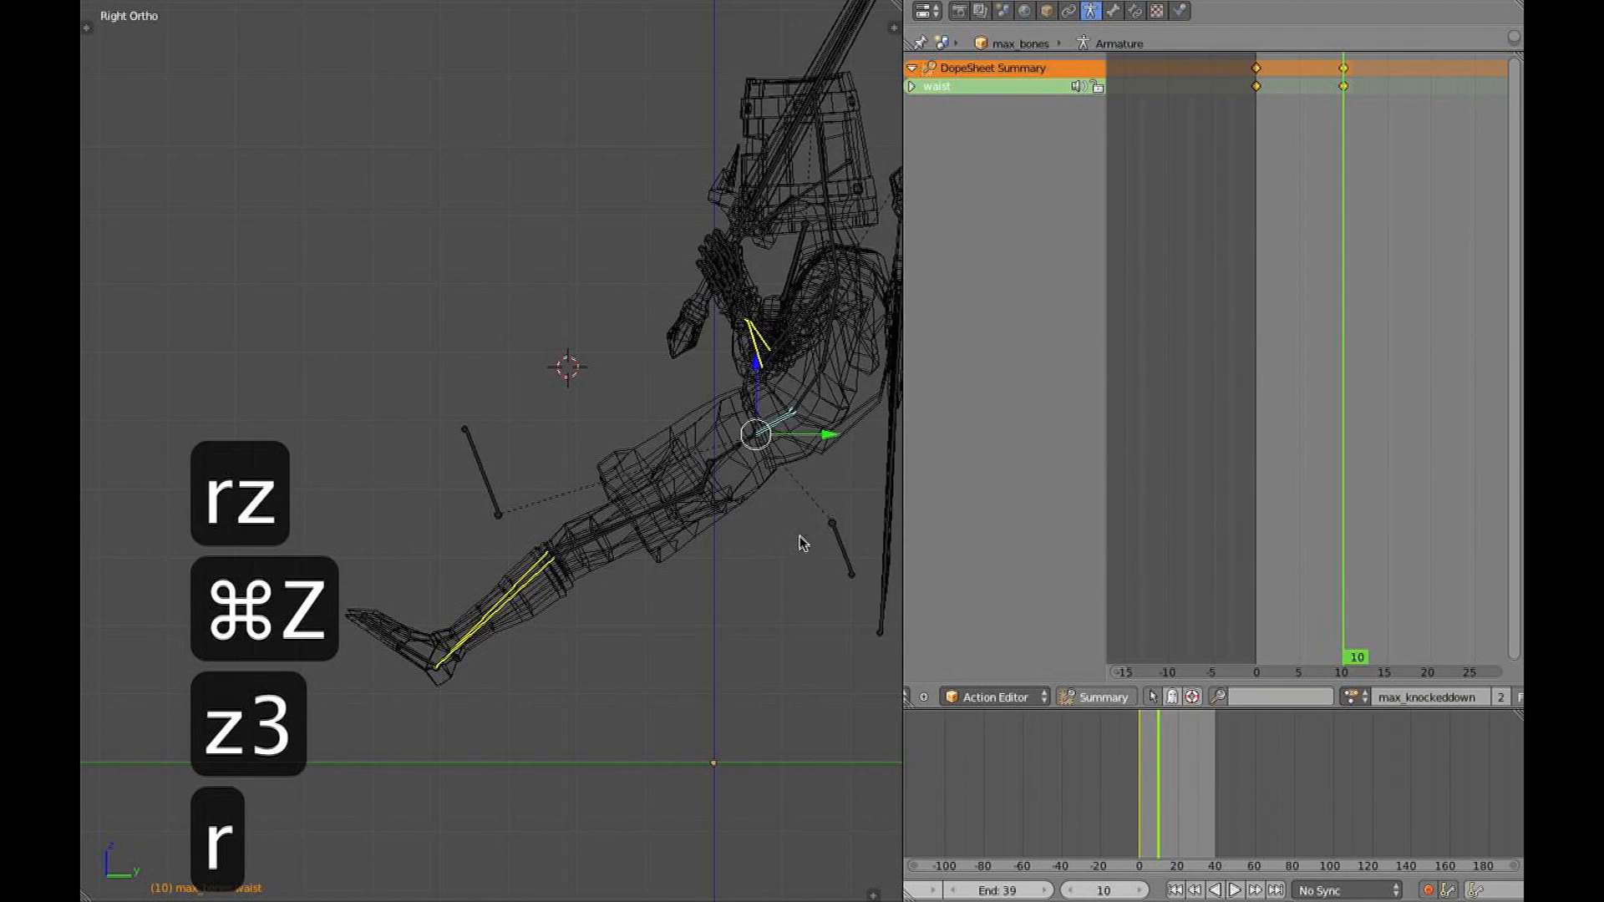
pyautogui.press('z')
pyautogui.moveTo(796, 524); pyautogui.dragTo(299, 558, button='middle')
pyautogui.hotkey('alt', 'z')
pyautogui.moveTo(687, 527); pyautogui.dragTo(512, 549, button='middle')
# Move and rotate the left hand control from a high angle at frame 10 to turn the hand inward
pyautogui.press('3')
pyautogui.press('z')
pyautogui.moveTo(815, 553); pyautogui.dragTo(679, 789, button='middle')
pyautogui.rightClick(732, 498)
pyautogui.press('g')
pyautogui.click(605, 569)
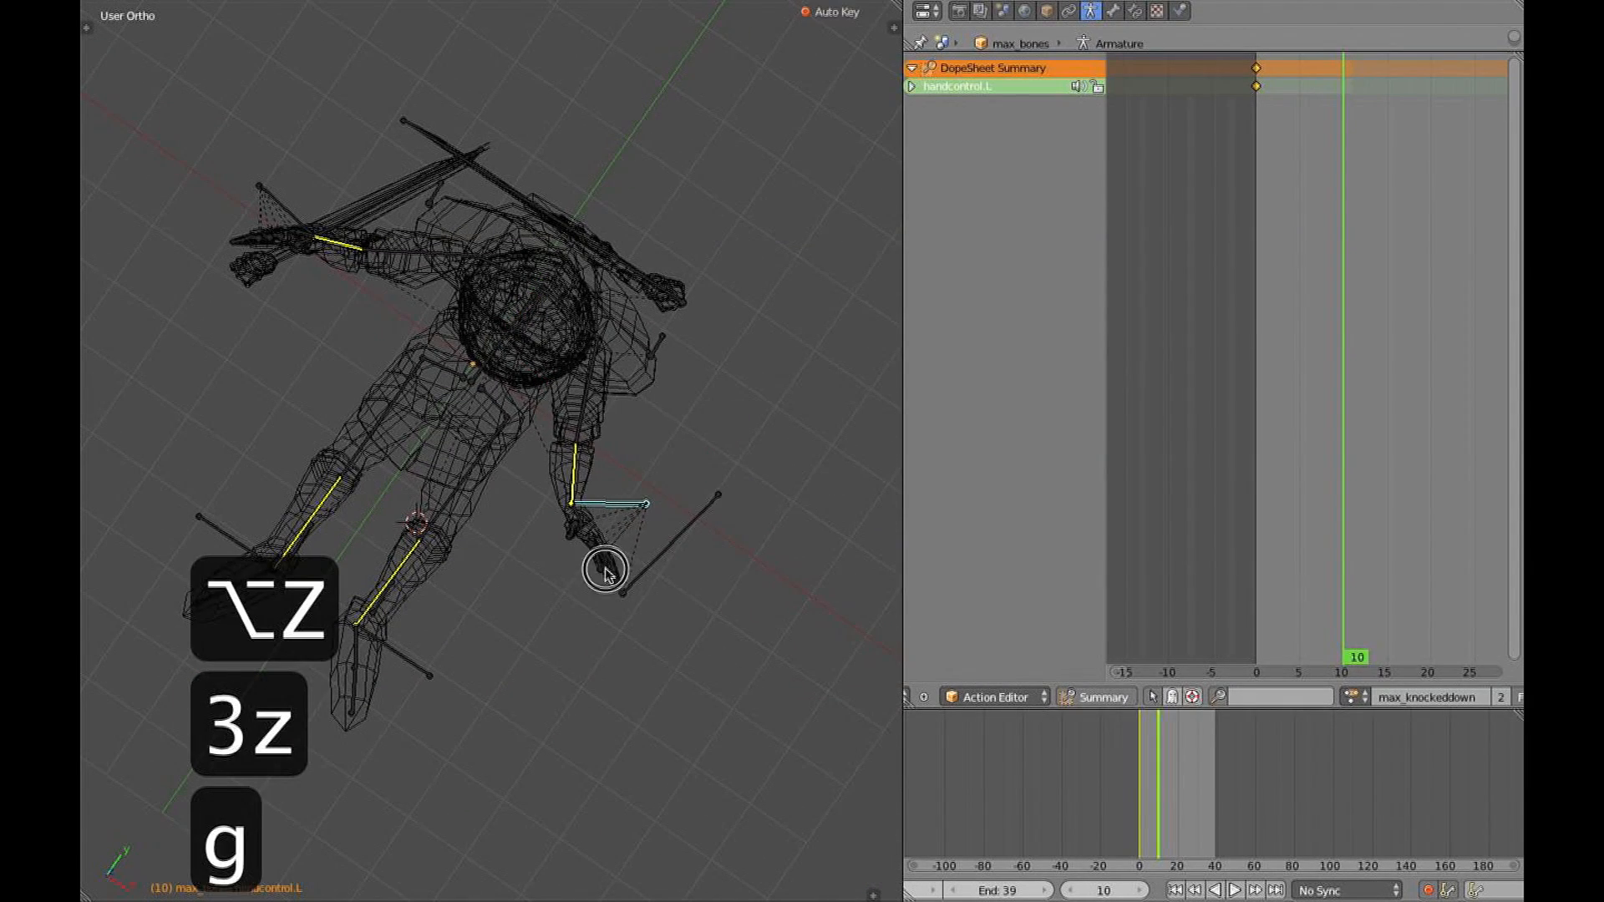
pyautogui.press('r')
pyautogui.click(477, 802)
pyautogui.press('g')
pyautogui.click(543, 735)
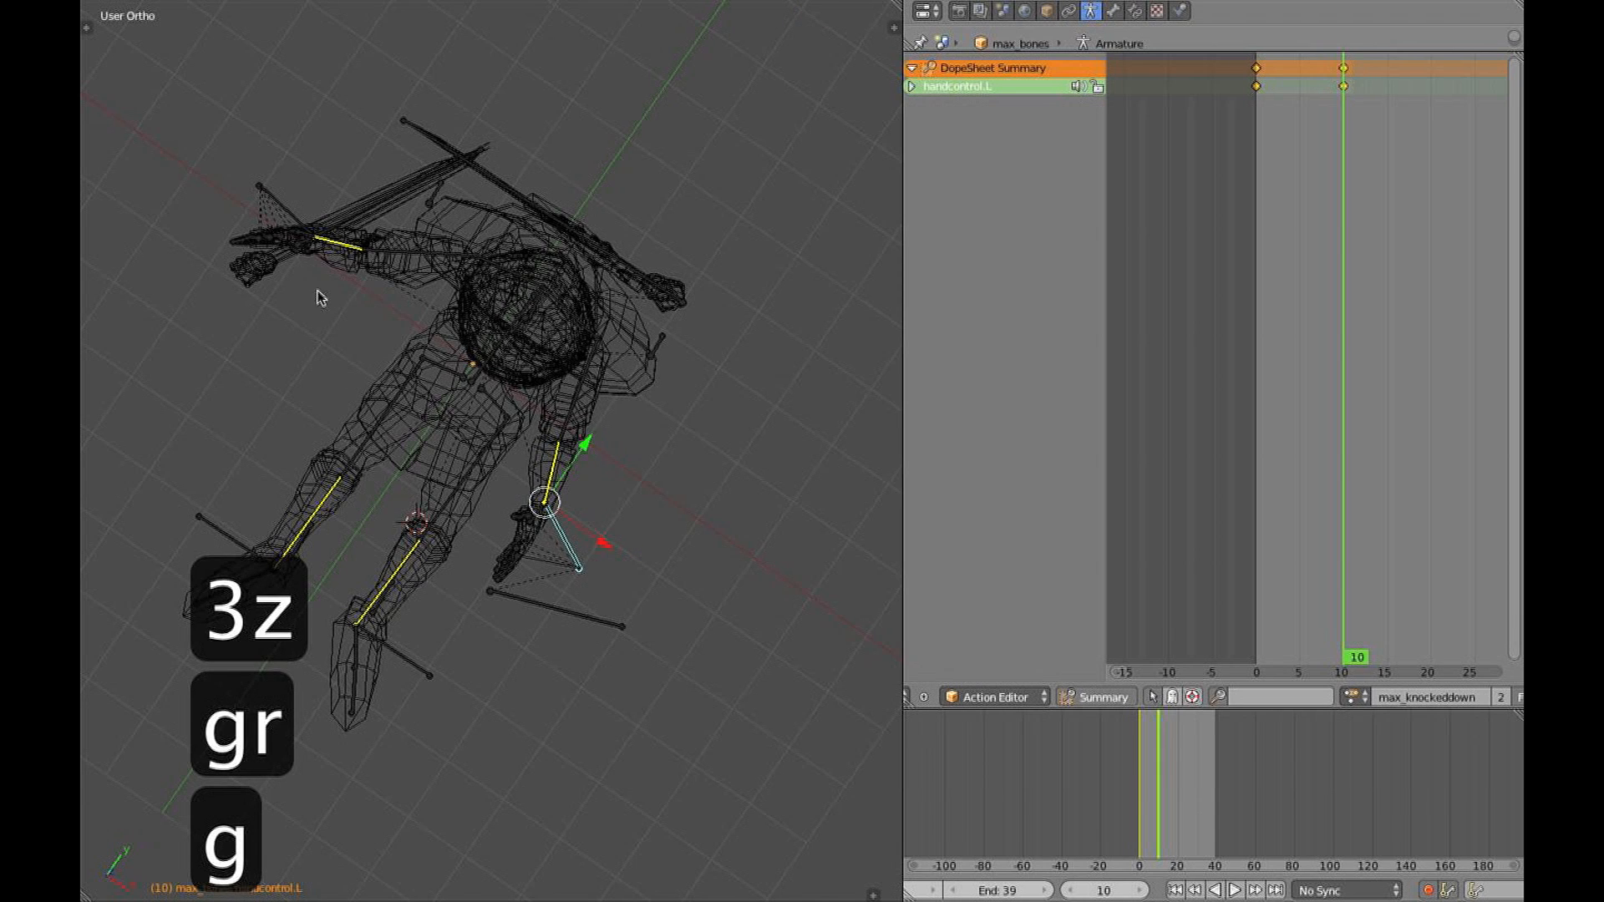
# Copy the left hand control's pose and paste it mirrored onto the right hand control
pyautogui.moveTo(298, 226); pyautogui.dragTo(570, 543, button='middle')
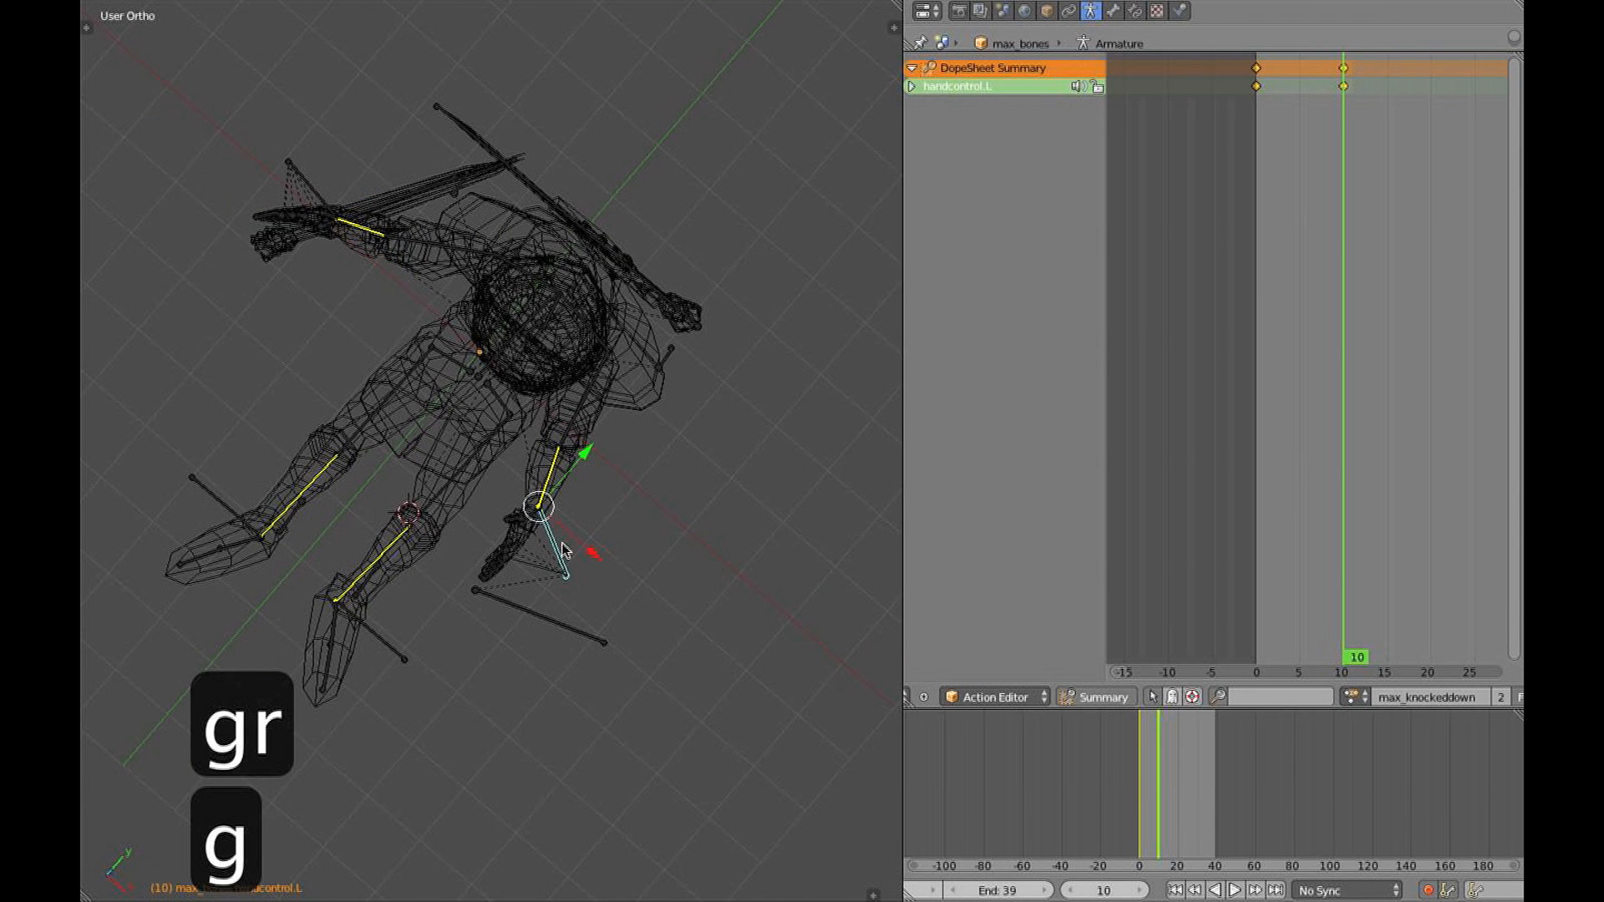
pyautogui.hotkey('ctrl', 'c')
pyautogui.hotkey('ctrl', 'shift', 'v')
pyautogui.moveTo(562, 549)
pyautogui.mouseDown(button='middle')
pyautogui.moveTo(620, 425)
pyautogui.moveTo(585, 451)
pyautogui.moveTo(602, 466)
pyautogui.moveTo(638, 448)
pyautogui.moveTo(526, 501)
pyautogui.mouseUp(button='middle')
pyautogui.hotkey('alt', 'z')
# Move and rotate the left hand control again in right view and from the front at frame 10
pyautogui.press('3')
pyautogui.press('g')
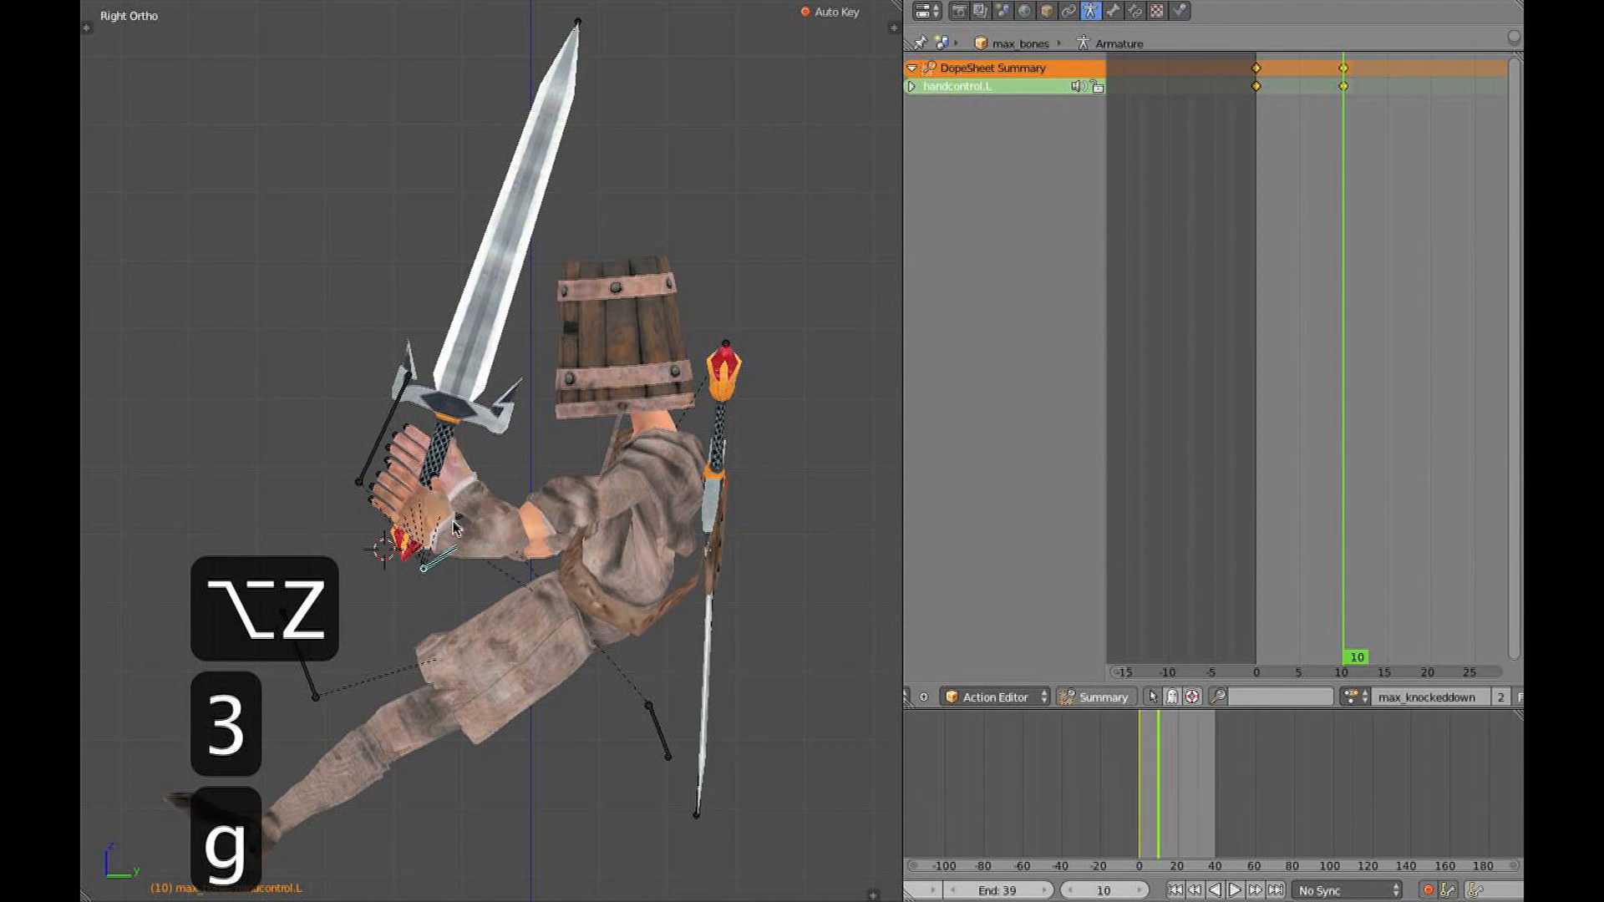
pyautogui.press('r')
pyautogui.moveTo(505, 453); pyautogui.dragTo(805, 616, button='middle')
pyautogui.press('r')
pyautogui.click(640, 518)
pyautogui.press('g')
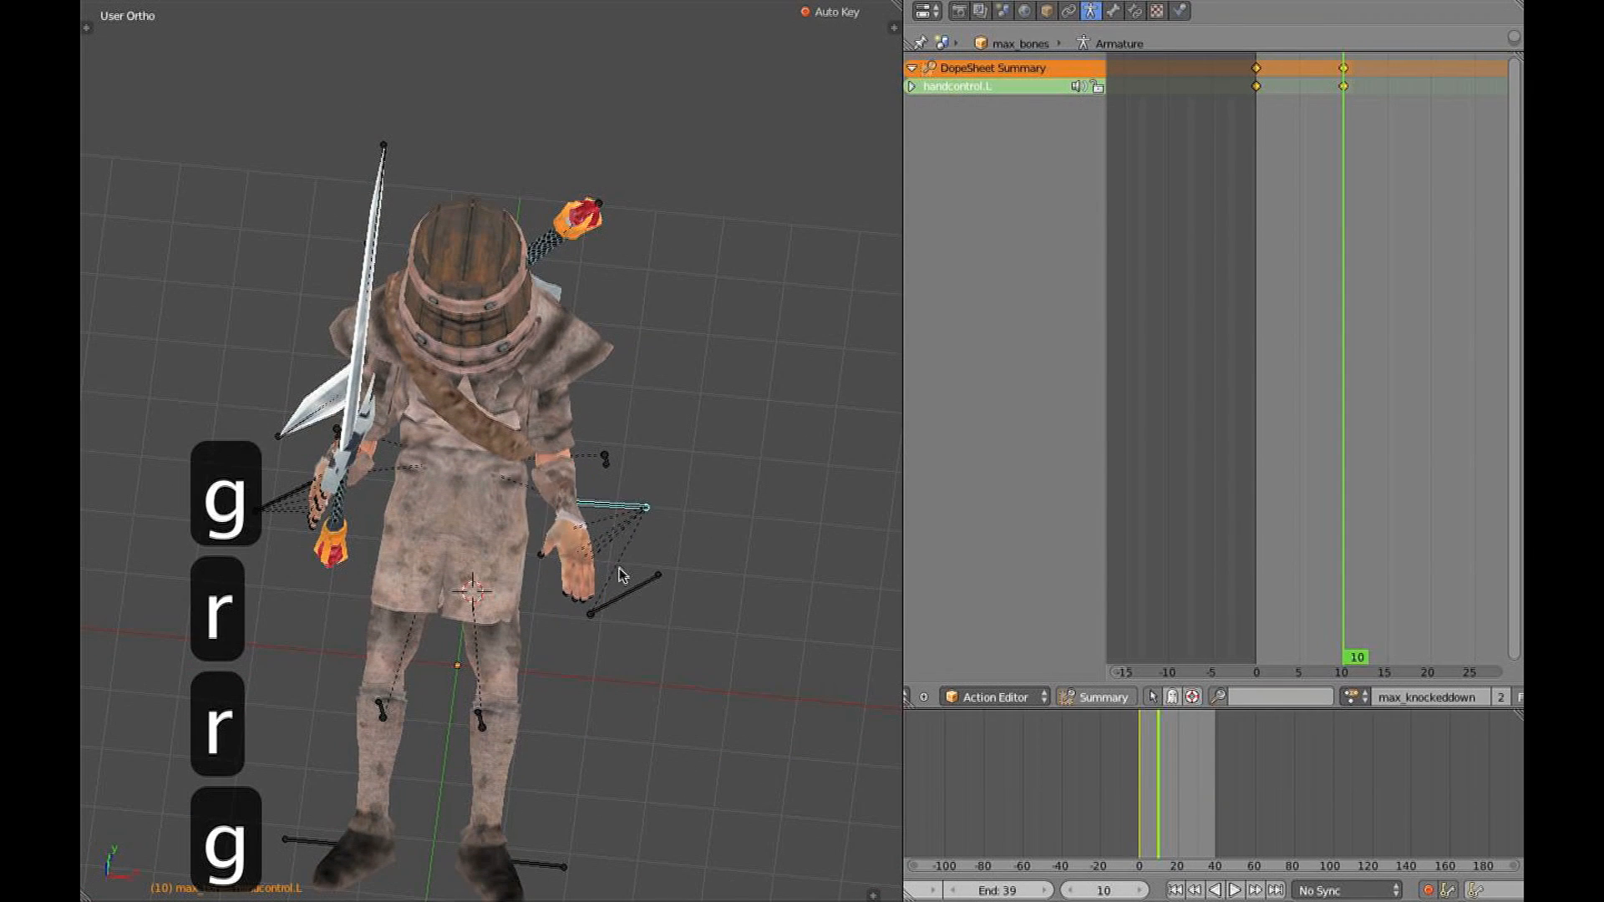
# Select the left shoulder bone and rotate it together with refining the left hand control's rotation at frame 10
pyautogui.press('z')
pyautogui.moveTo(571, 339); pyautogui.dragTo(566, 412, button='middle')
pyautogui.rightClick(541, 321)
pyautogui.hotkey('alt', 'z')
pyautogui.moveTo(623, 359)
pyautogui.mouseDown(button='middle')
pyautogui.moveTo(651, 511)
pyautogui.moveTo(681, 433)
pyautogui.moveTo(590, 572)
pyautogui.mouseUp(button='middle')
pyautogui.press('r')
pyautogui.press('r')
# Copy the pose of the left shoulder and left hand control and paste it mirrored onto the right side
pyautogui.press('z')
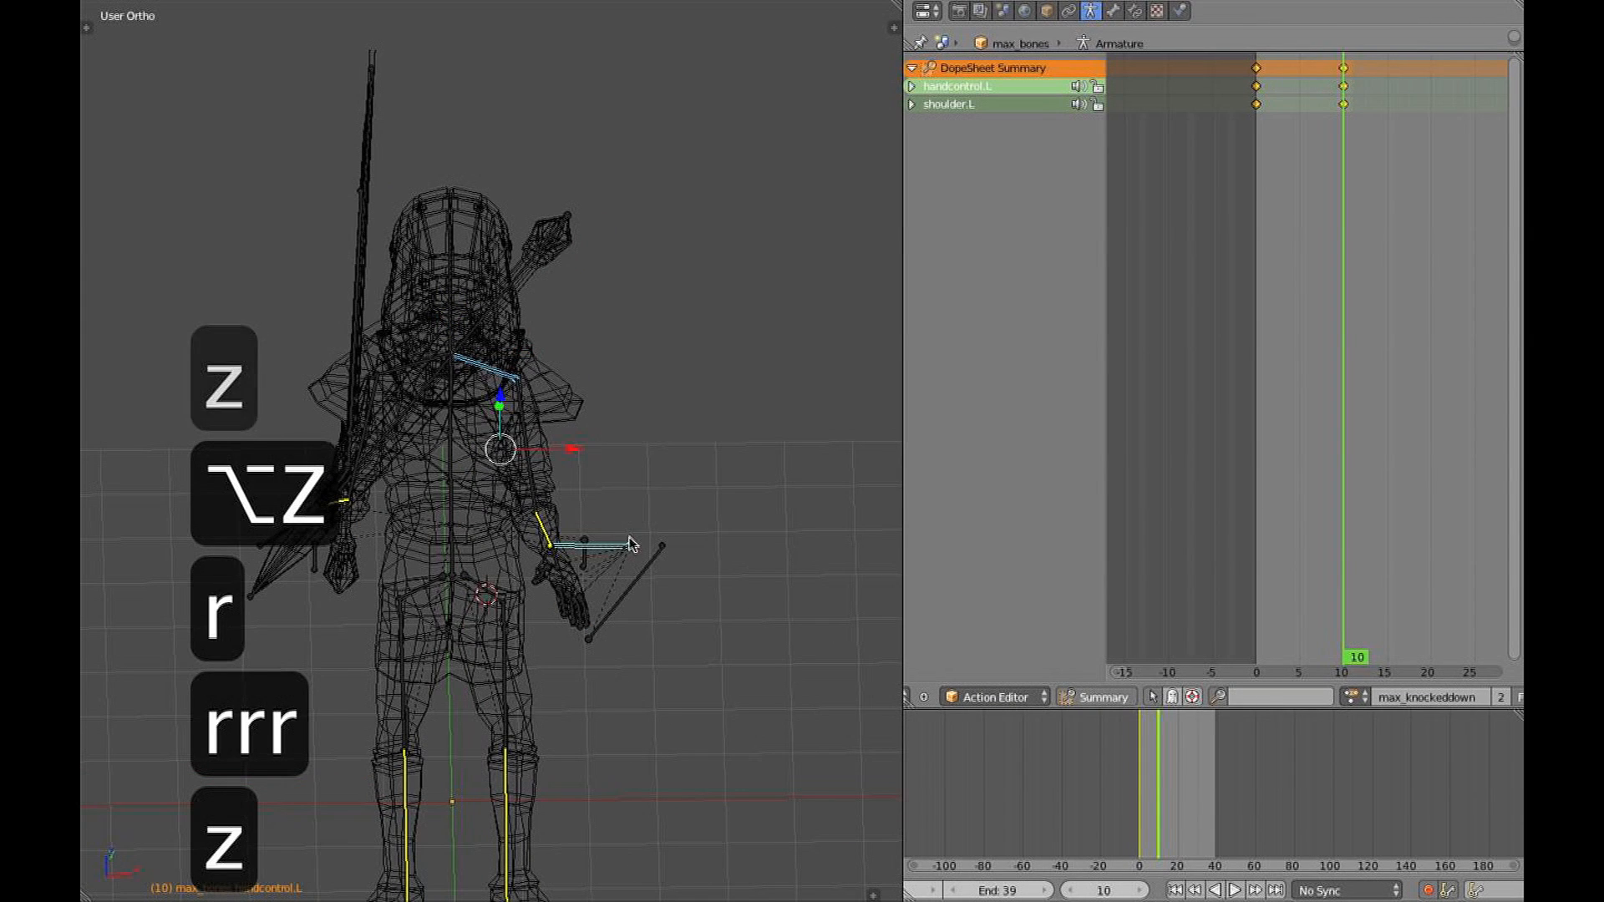
pyautogui.hotkey('ctrl', 'c')
pyautogui.hotkey('ctrl', 'shift', 'v')
pyautogui.hotkey('alt', 'z')
pyautogui.moveTo(623, 549)
pyautogui.mouseDown(button='middle')
pyautogui.moveTo(835, 515)
pyautogui.moveTo(158, 476)
pyautogui.moveTo(315, 523)
pyautogui.moveTo(324, 498)
pyautogui.moveTo(448, 459)
pyautogui.moveTo(437, 490)
pyautogui.mouseUp(button='middle')
# Rotate the buckethead bone forward in right view at frame 10 and check the textured pose
pyautogui.press('3')
pyautogui.press('z')
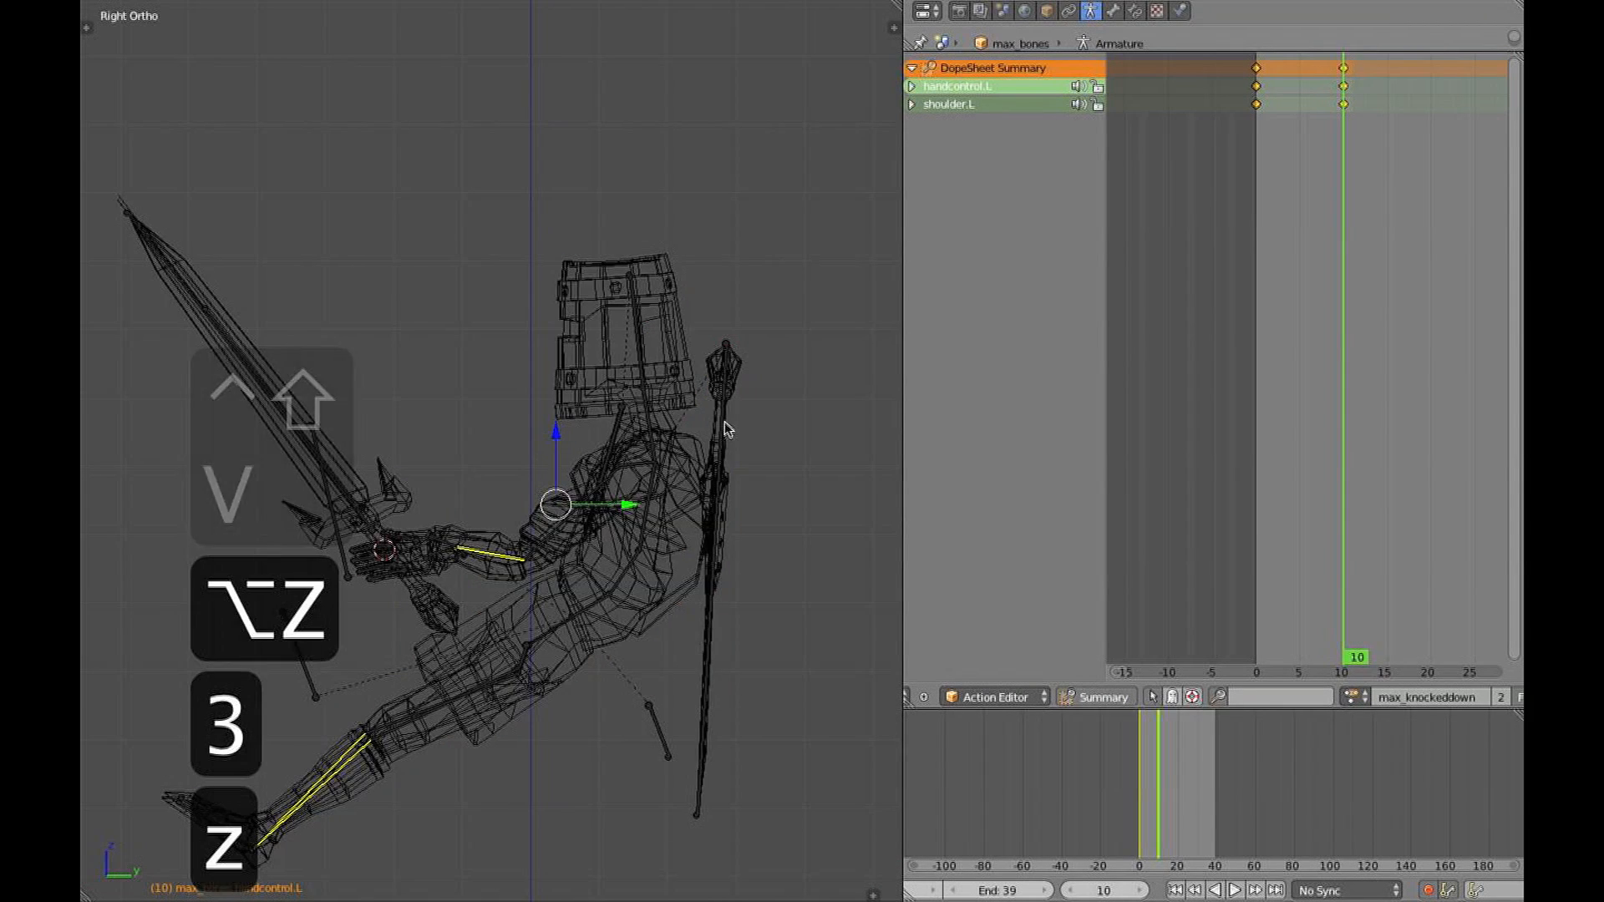
pyautogui.rightClick(635, 410)
pyautogui.press('r')
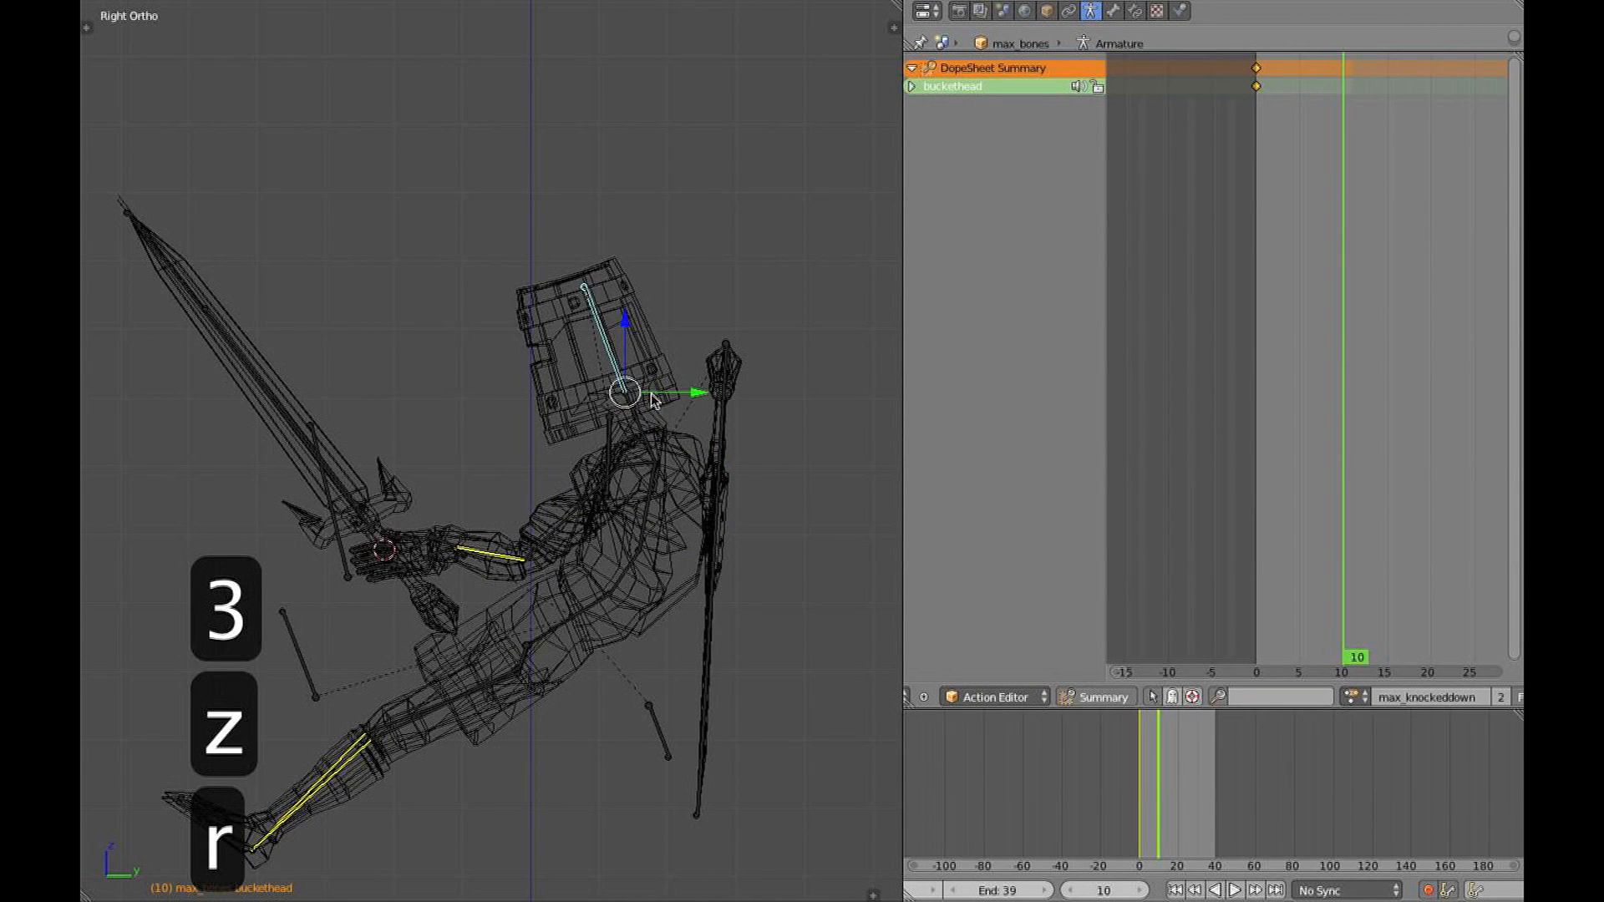
pyautogui.press('r')
pyautogui.click(681, 394)
pyautogui.hotkey('alt', 'z')
pyautogui.click(681, 395)
pyautogui.hotkey('alt', 'z')
pyautogui.moveTo(661, 395)
pyautogui.mouseDown(button='middle')
pyautogui.moveTo(816, 398)
pyautogui.moveTo(749, 411)
pyautogui.mouseUp(button='middle')
# Select both foot controls and reposition them in right view at frame 10
pyautogui.press('3')
pyautogui.press('z')
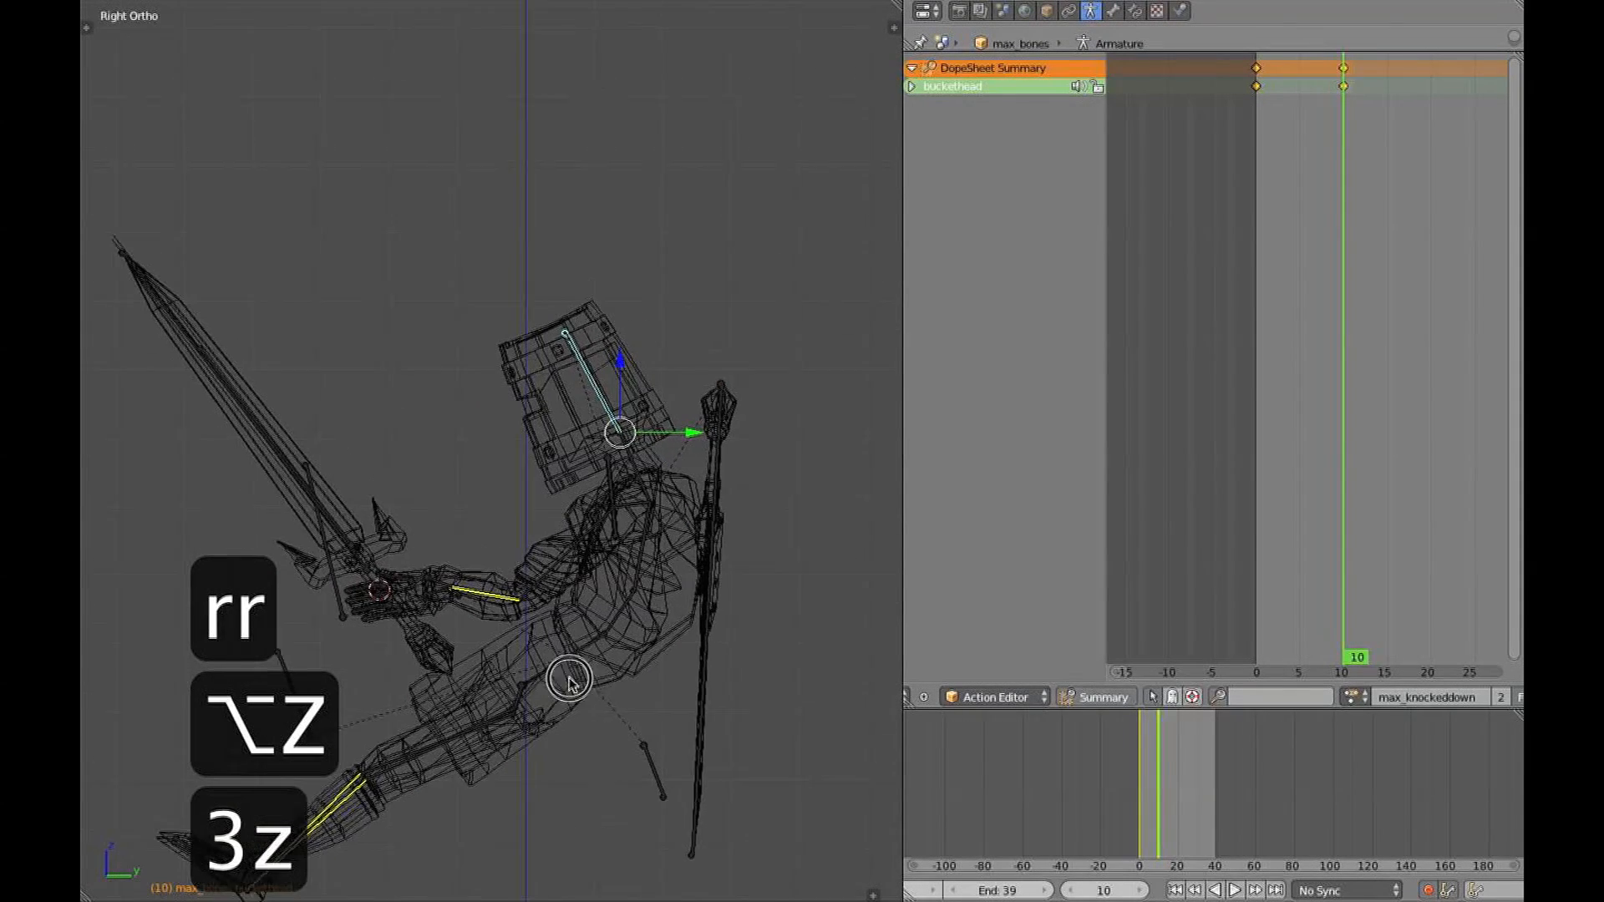
pyautogui.rightClick(558, 627)
pyautogui.keyDown('shift'); pyautogui.moveTo(557, 626); pyautogui.dragTo(309, 630, button='middle'); pyautogui.keyUp('shift')
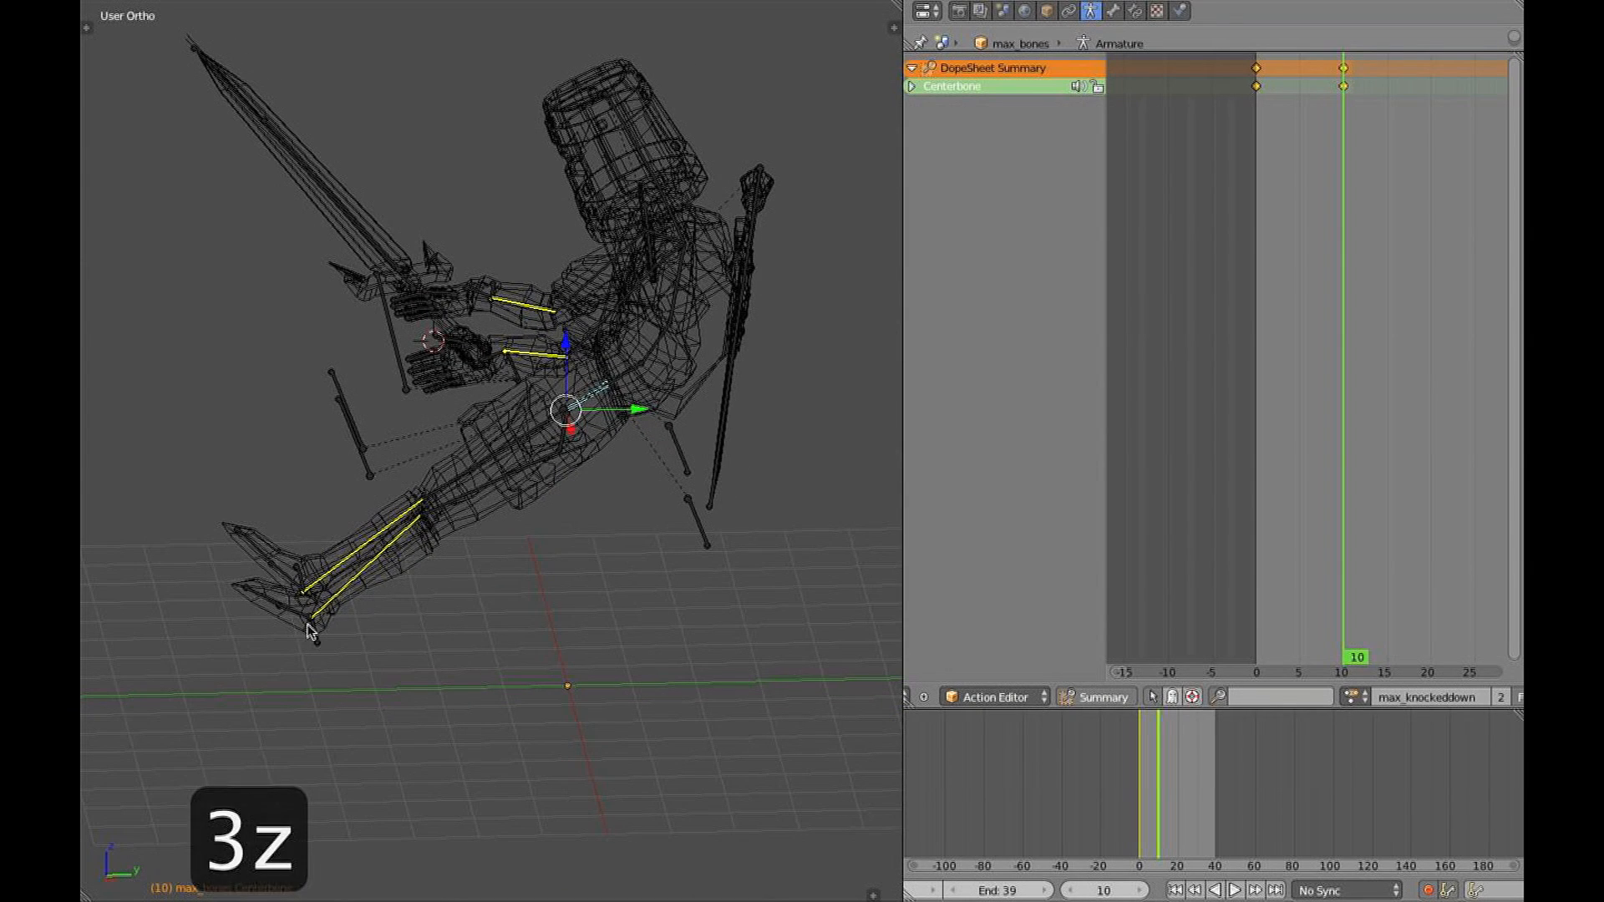
pyautogui.keyDown('shift'); pyautogui.rightClick(305, 582); pyautogui.keyUp('shift')
pyautogui.press('KP_3')
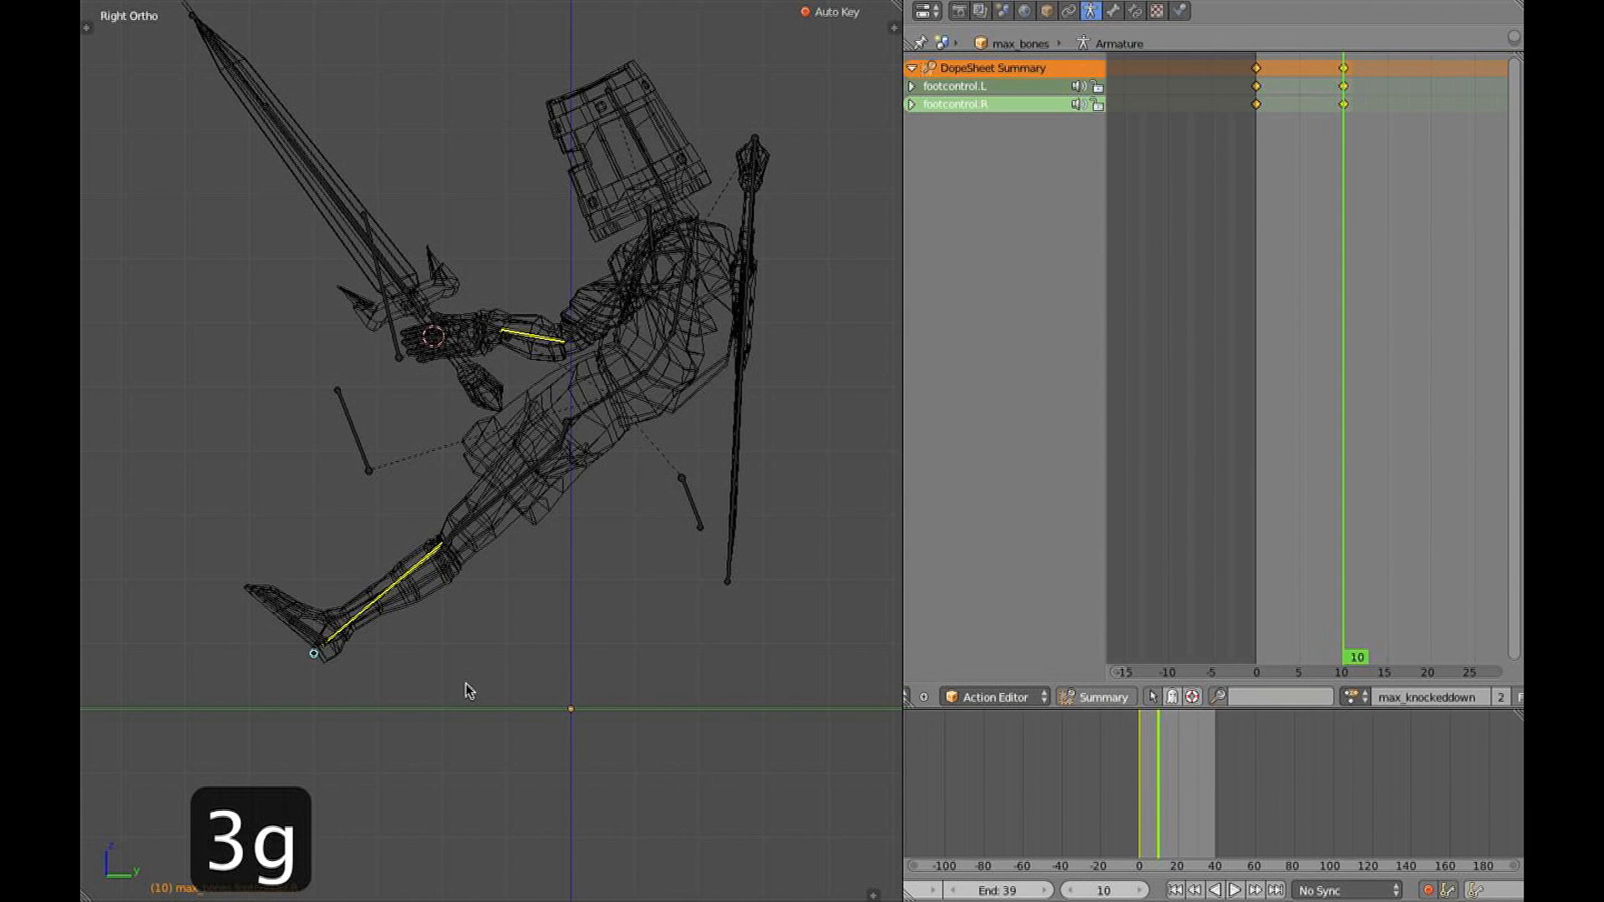
pyautogui.moveTo(488, 682); pyautogui.dragTo(630, 730, button='middle')
pyautogui.press('KP_3')
pyautogui.press('z')
# Rotate the sheathedsword bone to follow the leaning back and move it into place at frame 10
pyautogui.moveTo(591, 544); pyautogui.dragTo(831, 548, button='middle')
pyautogui.press('KP_3')
pyautogui.press('z')
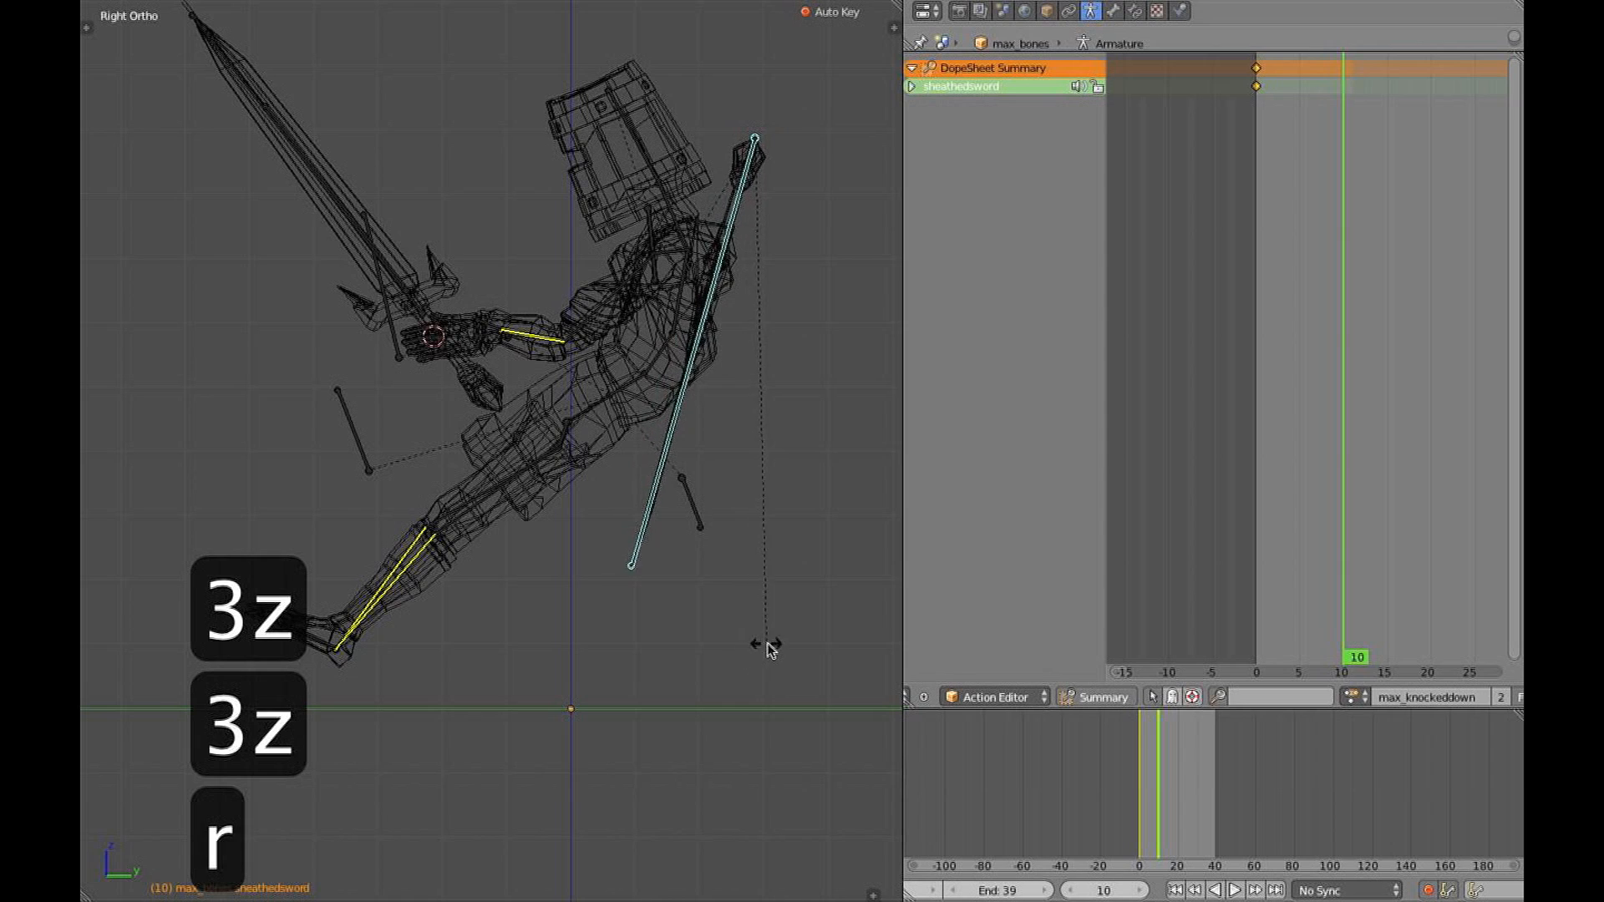
pyautogui.click(807, 648)
pyautogui.hotkey('alt', 'z')
pyautogui.moveTo(784, 626)
pyautogui.mouseDown(button='middle')
pyautogui.moveTo(627, 609)
pyautogui.moveTo(382, 660)
pyautogui.moveTo(233, 649)
pyautogui.moveTo(387, 623)
pyautogui.moveTo(366, 641)
pyautogui.moveTo(382, 665)
pyautogui.mouseUp(button='middle')
pyautogui.press('r')
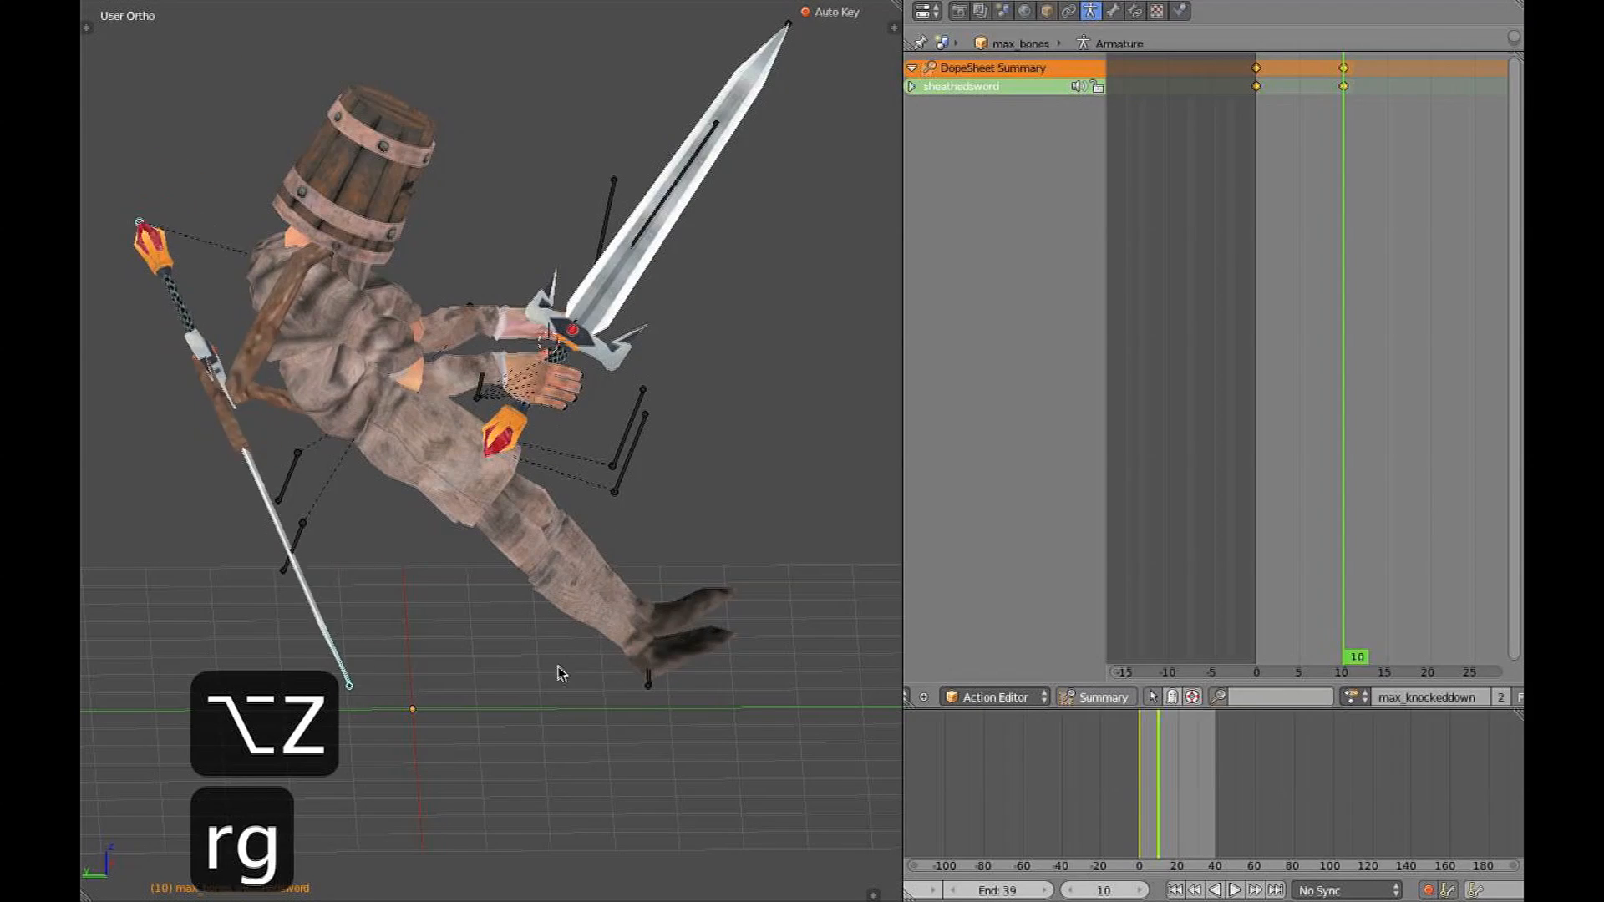
pyautogui.press('KP_3')
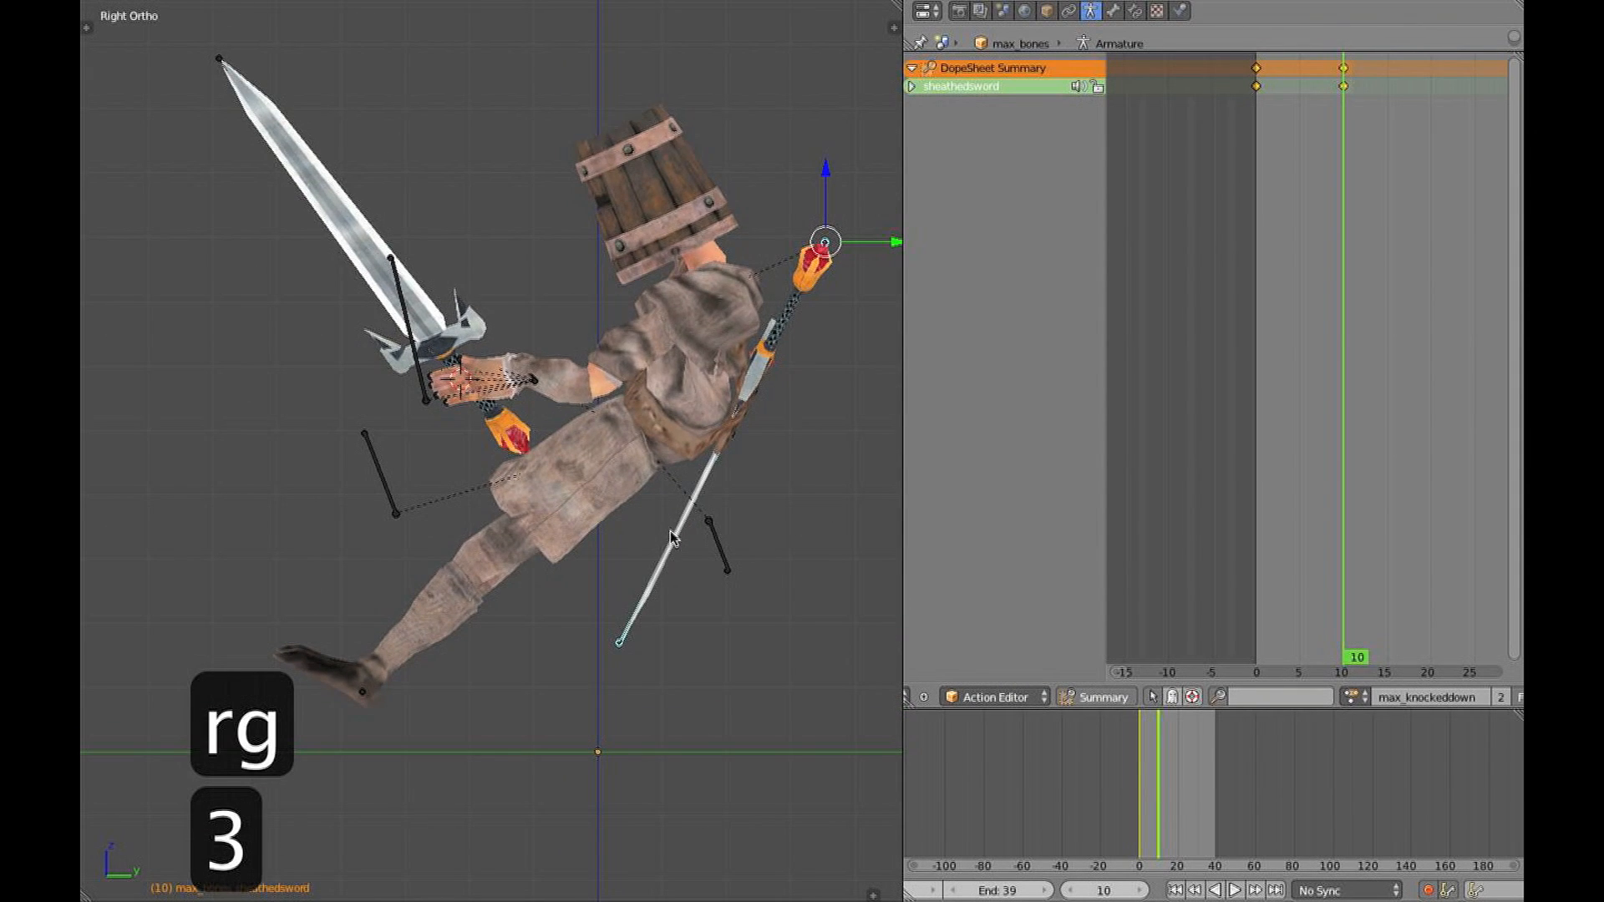
pyautogui.press('z')
pyautogui.press('r')
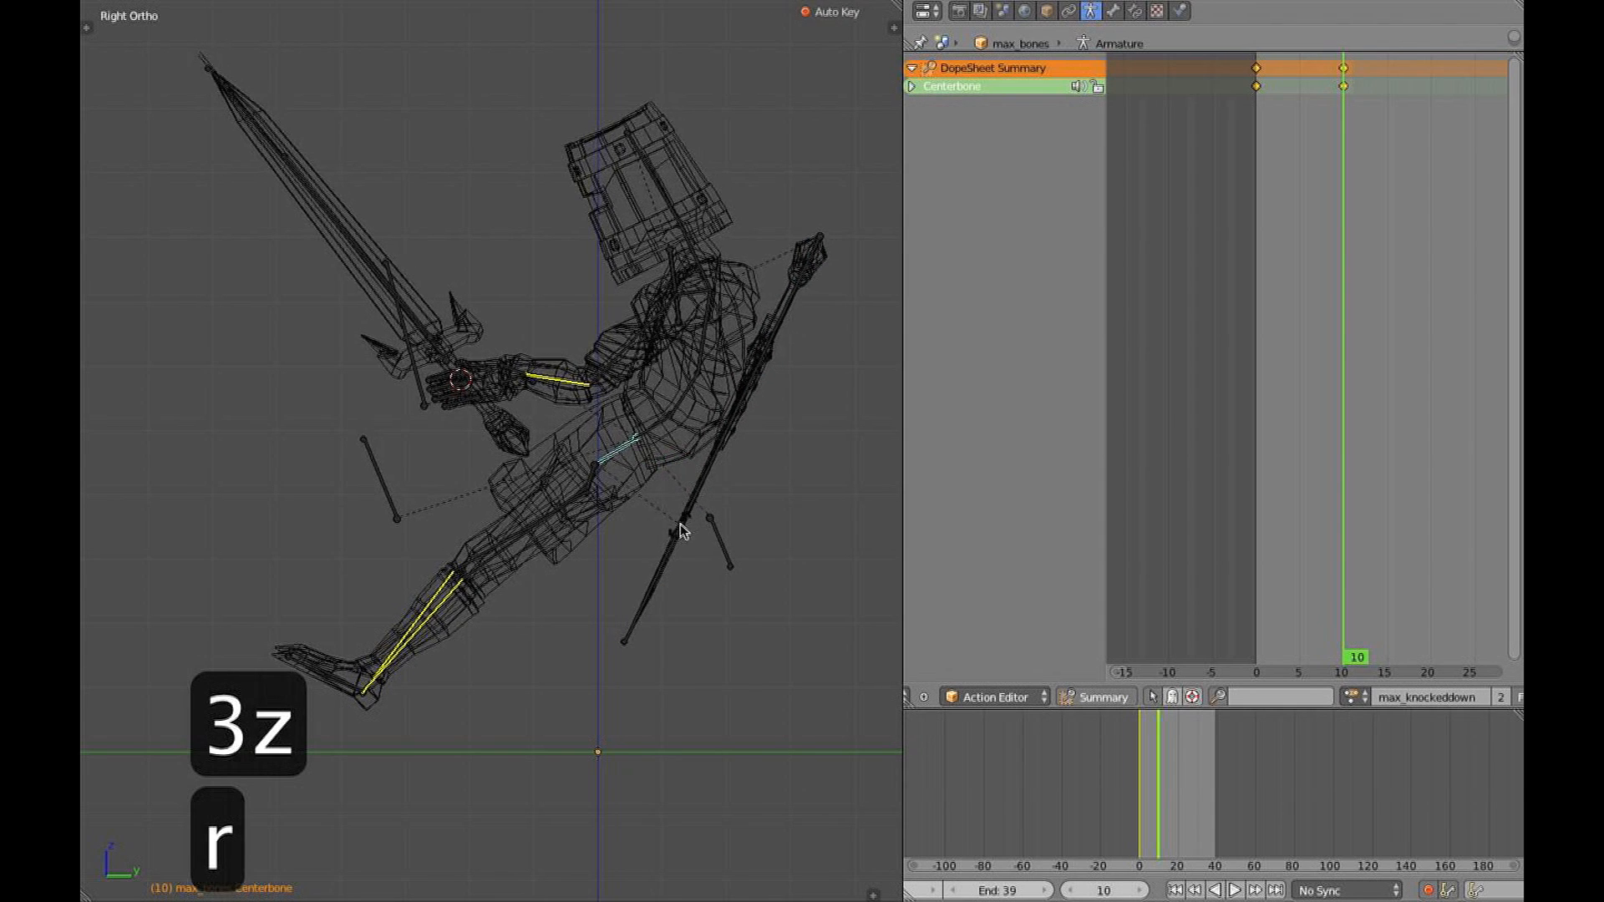
# Select all bones, return to frame 0 and play back the animation in textured view
pyautogui.press('a')
pyautogui.press('a')
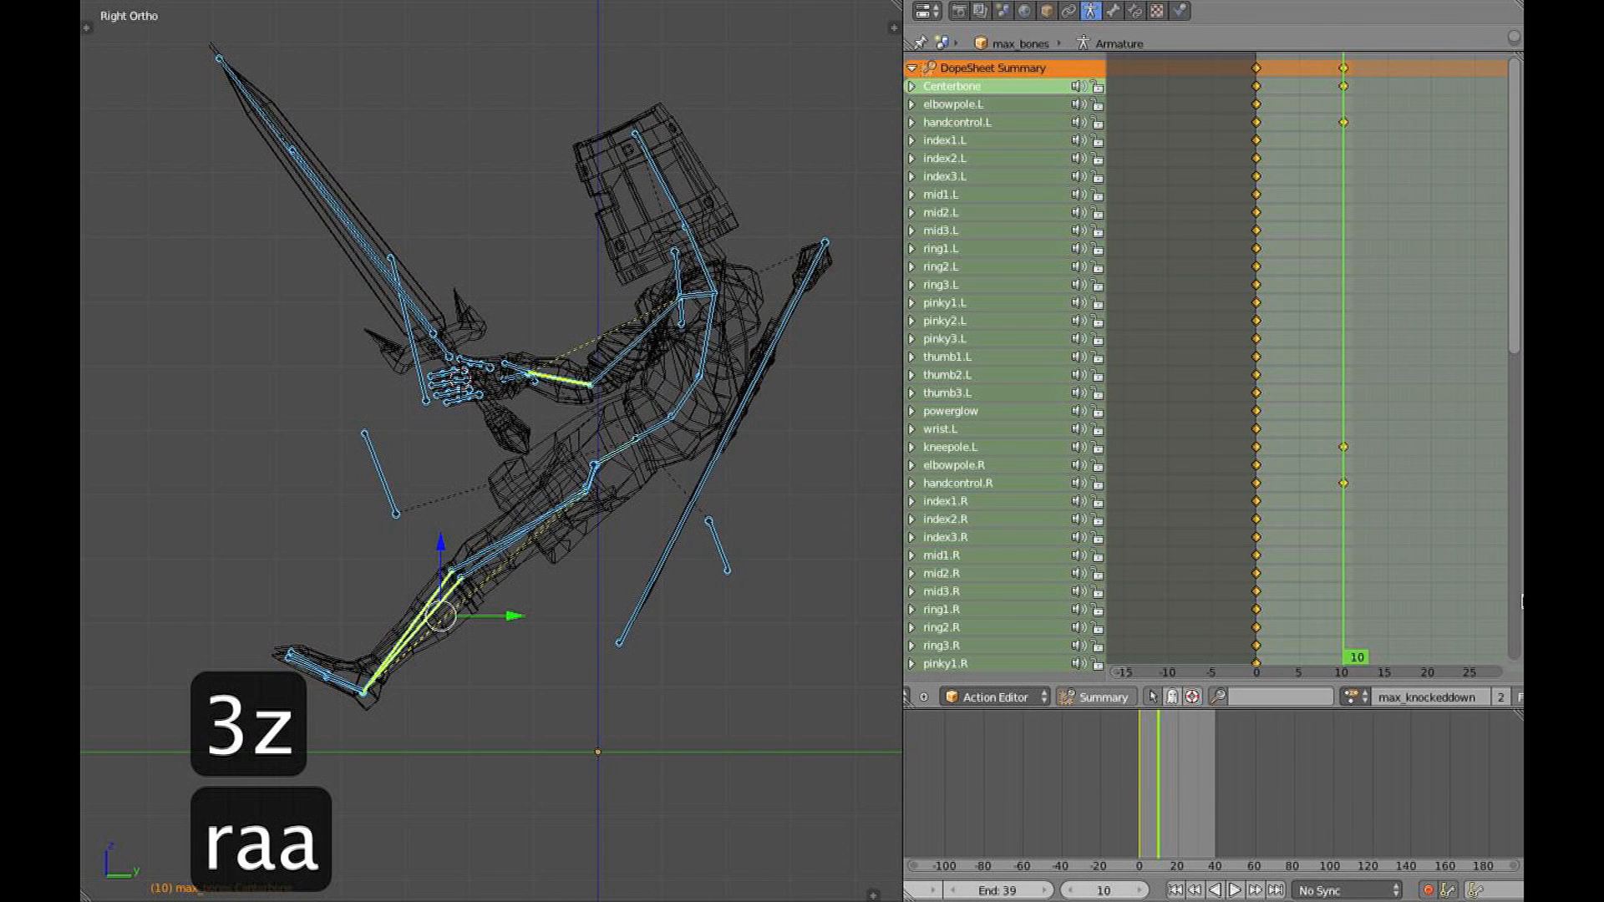
pyautogui.hotkey('shift', 'Left')
pyautogui.hotkey('alt', 'z')
pyautogui.hotkey('alt', 'a')
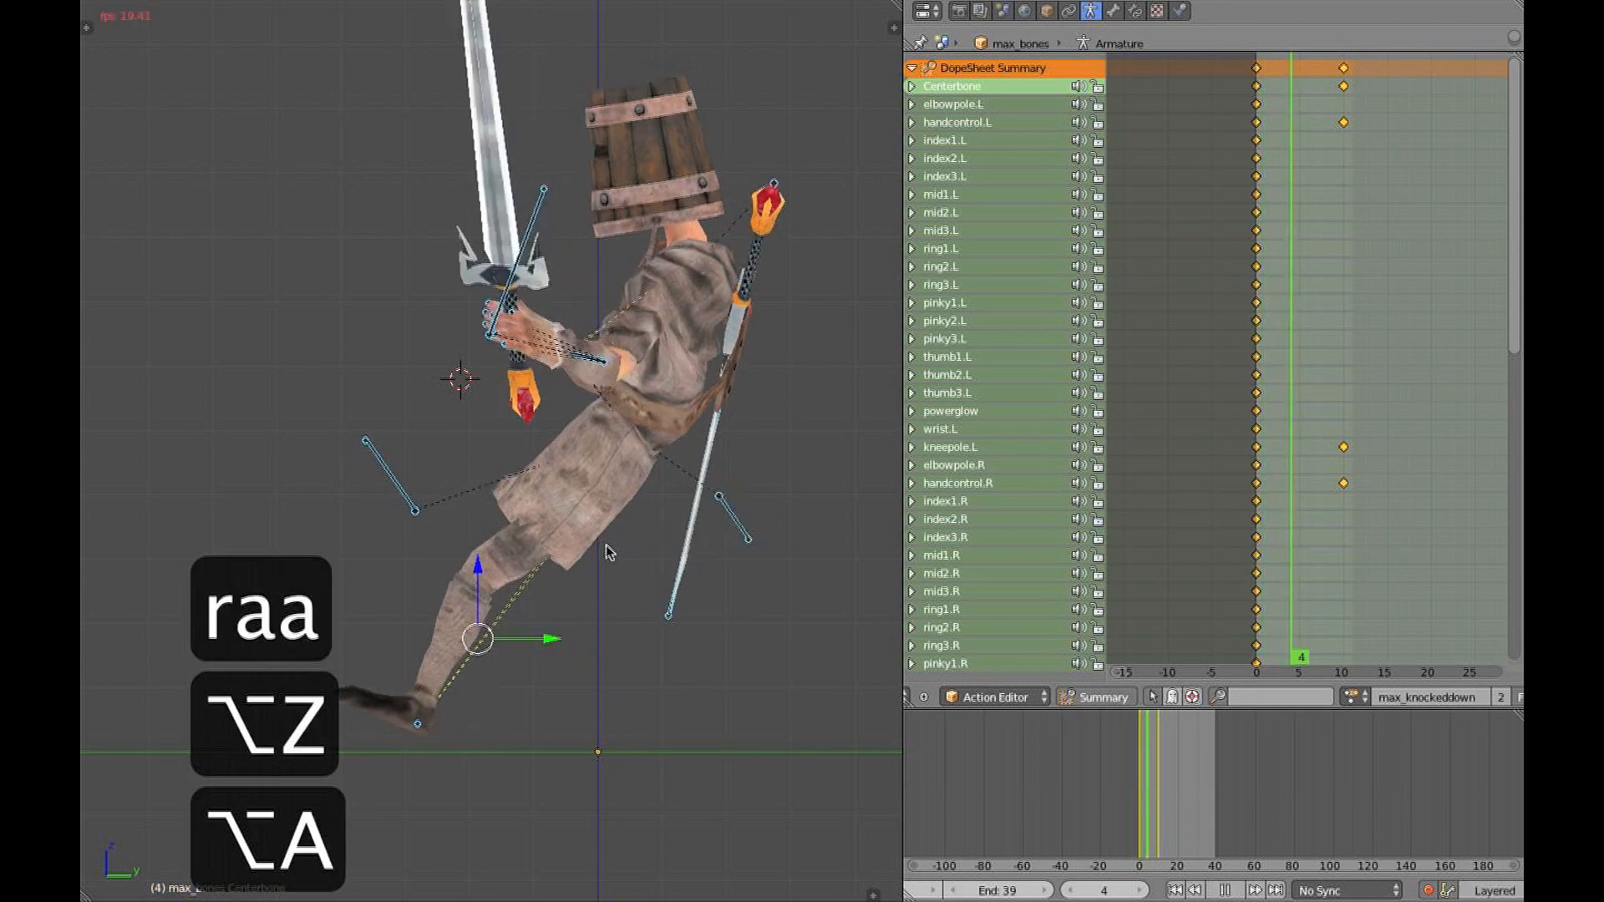
pyautogui.press('Escape')
# Move the frame 10 keyframes to frame 5, select the Centerbone and scrub the timeline to frame 5
pyautogui.press('g')
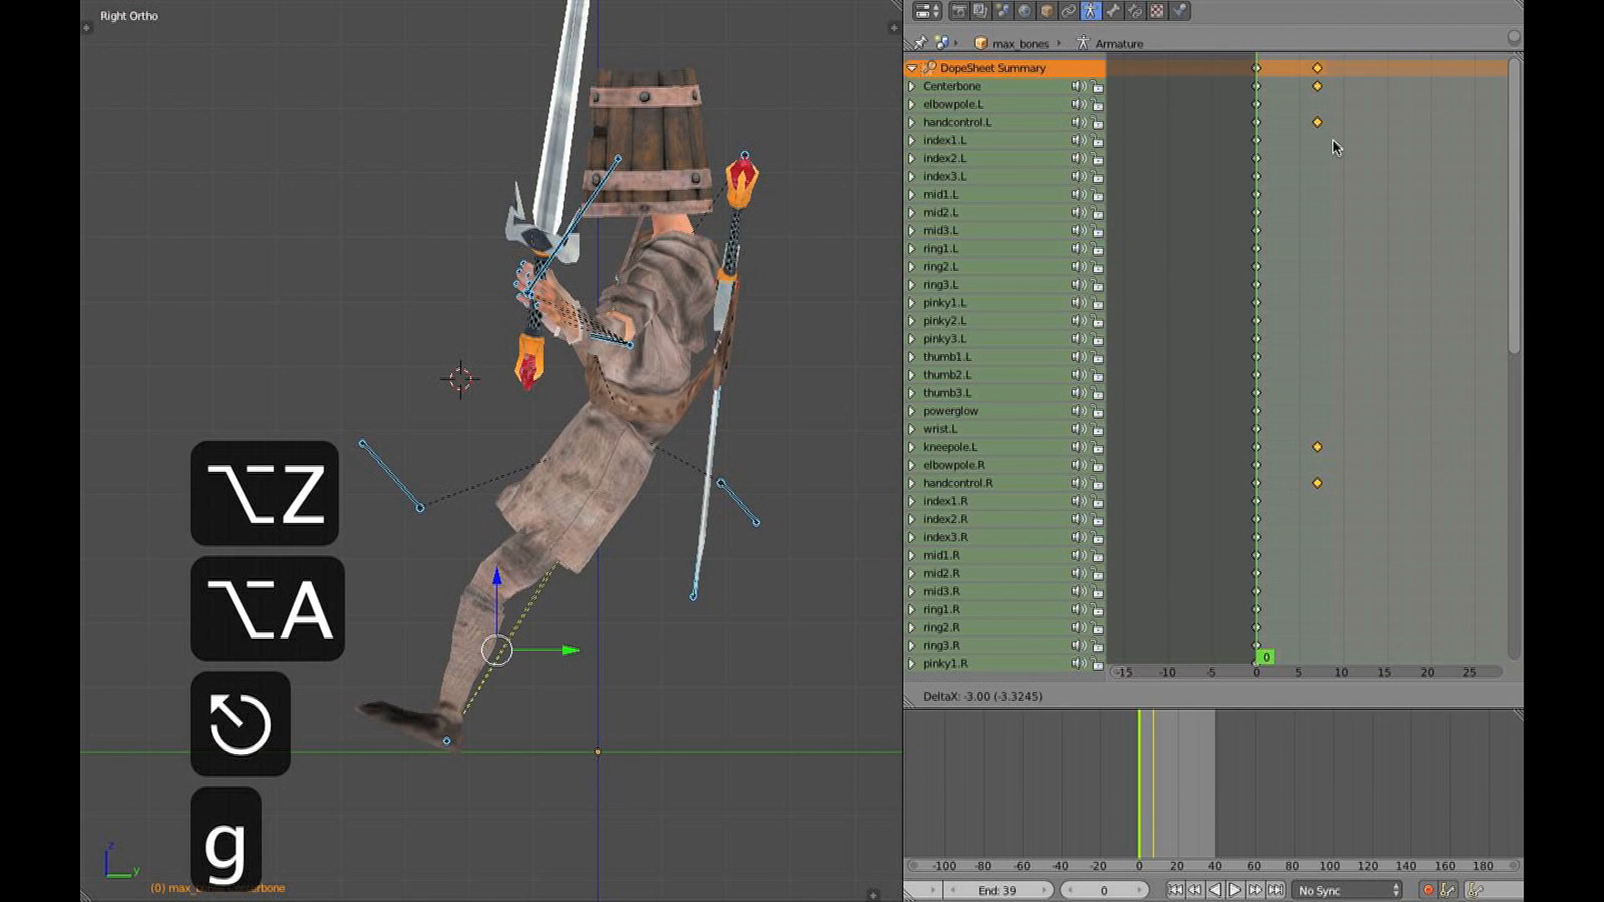
pyautogui.moveTo(1256, 183); pyautogui.dragTo(1370, 181)
pyautogui.press('z')
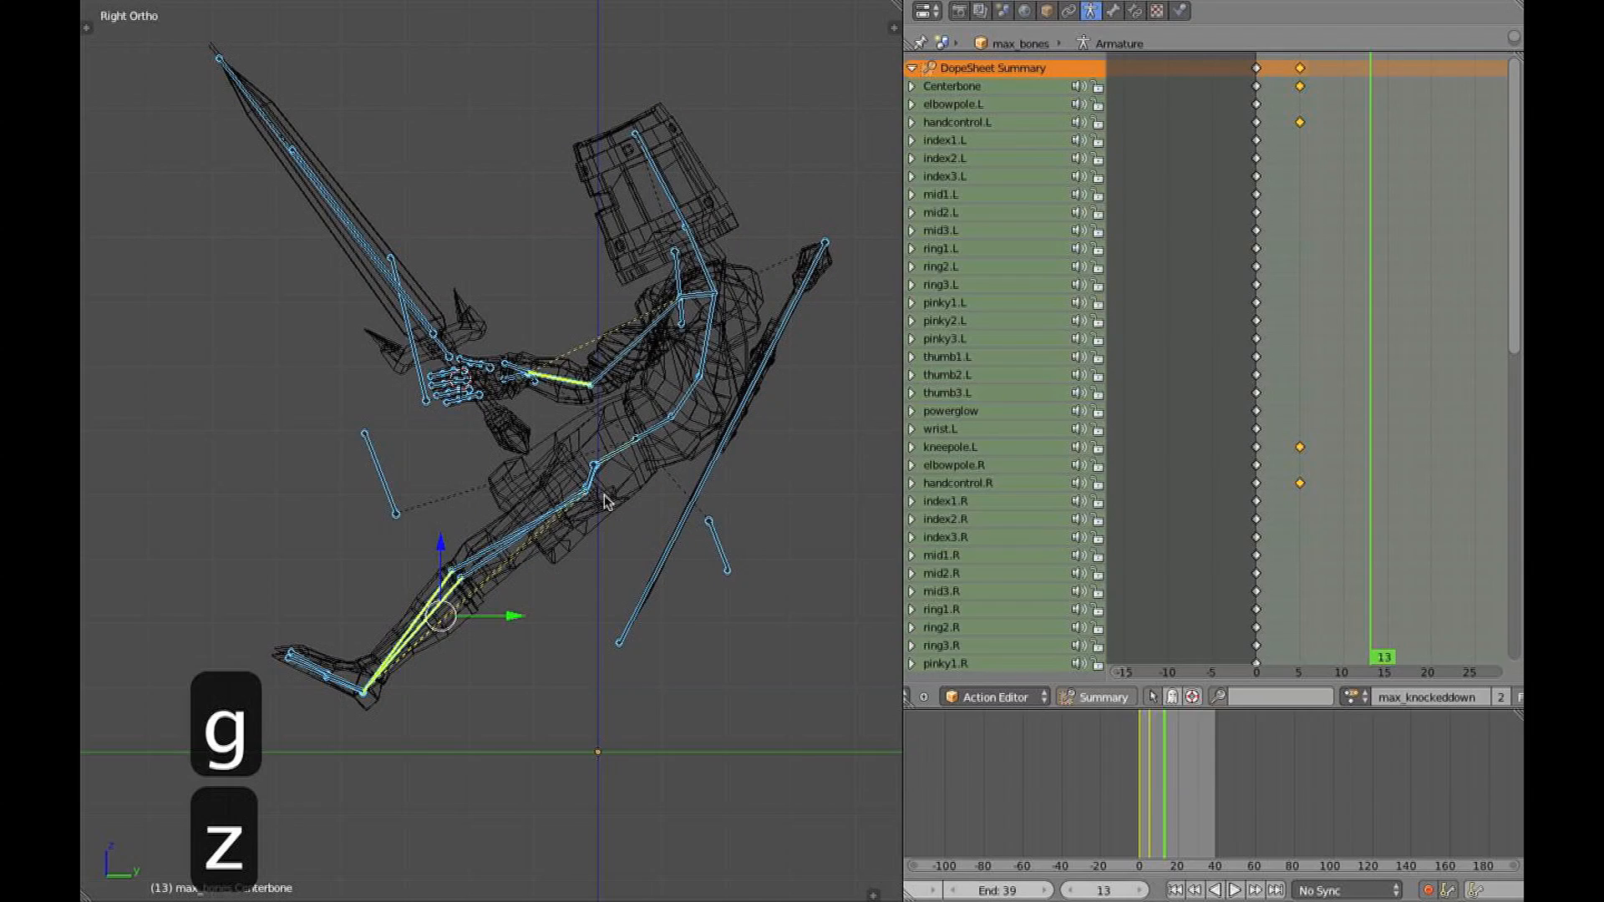
pyautogui.rightClick(614, 432)
pyautogui.click(1227, 407)
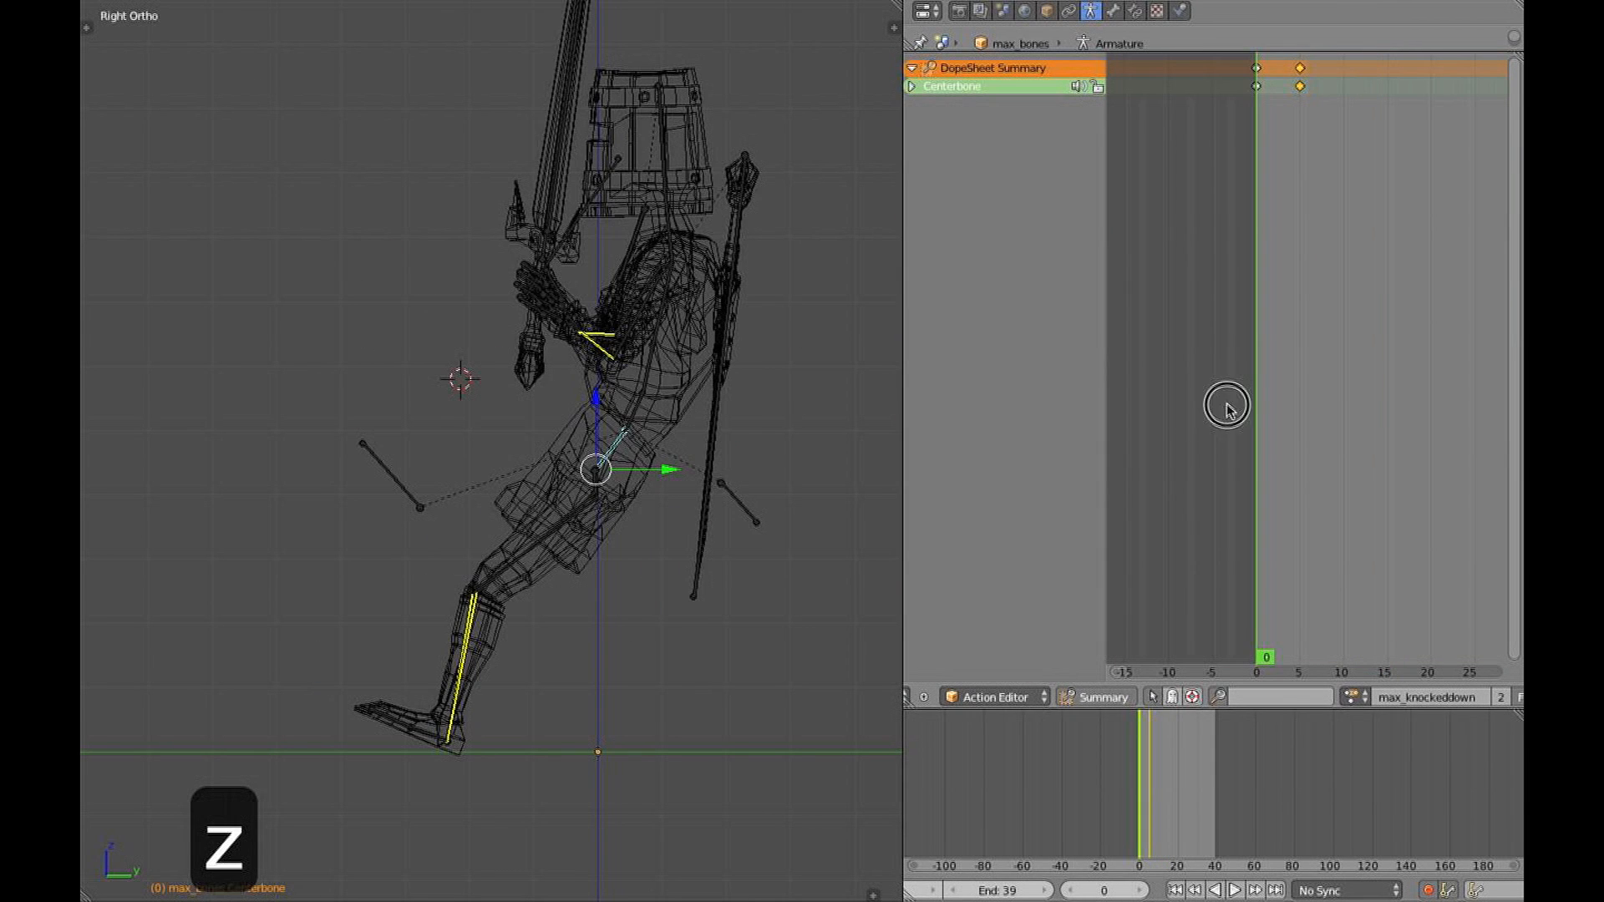
pyautogui.moveTo(1268, 407); pyautogui.dragTo(1297, 404)
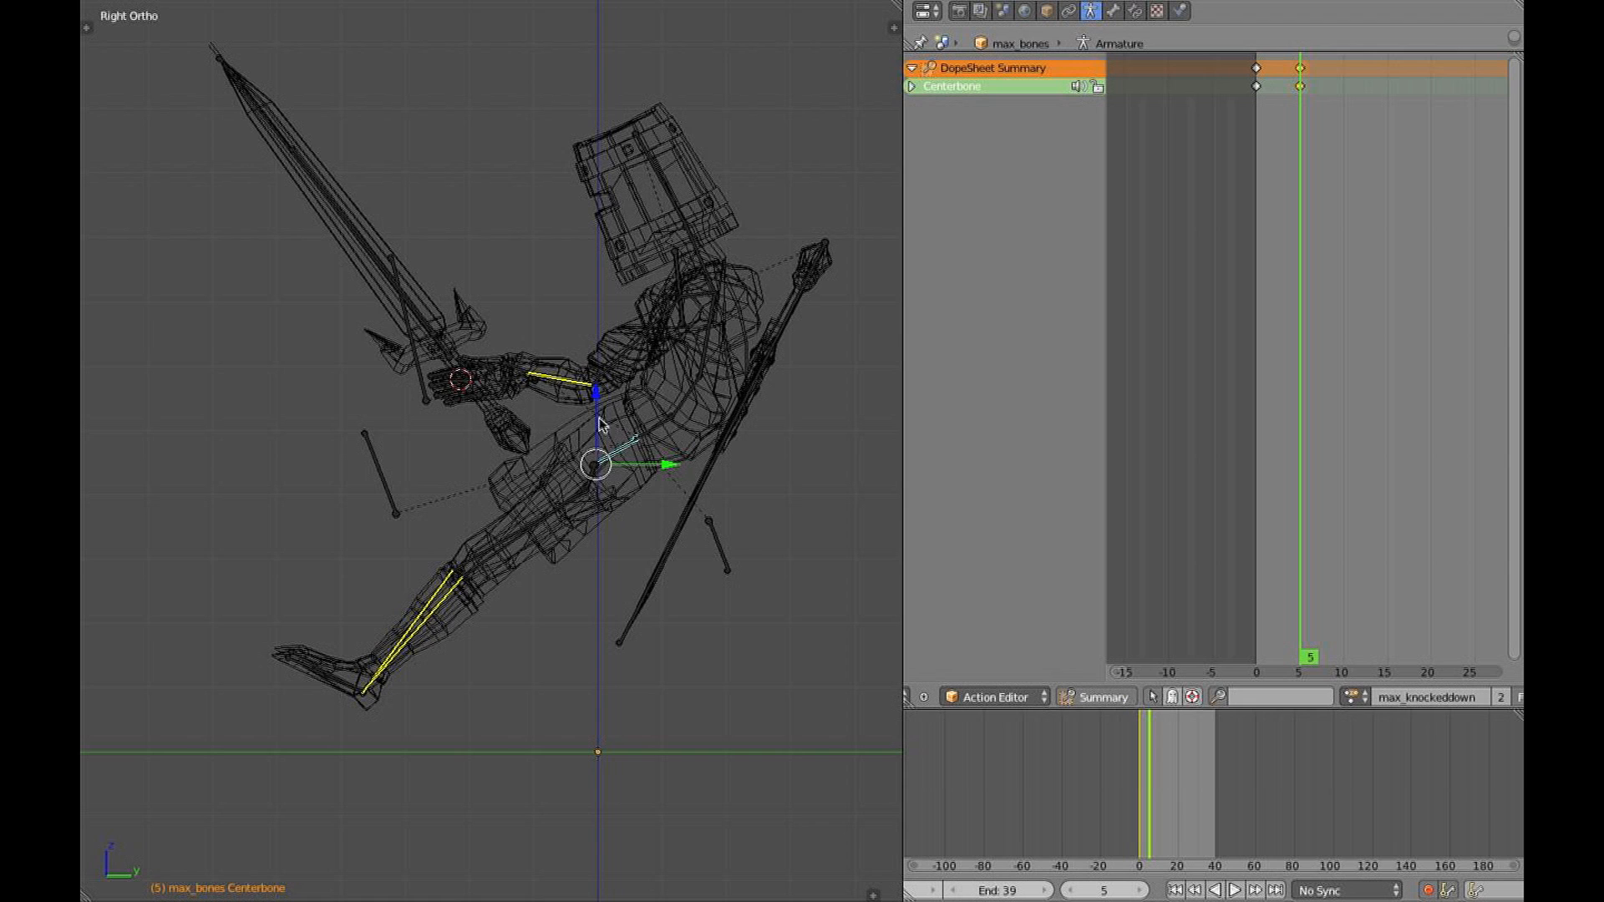
# Undo the last change, then select all bones and move them slightly upward at frame 5
pyautogui.press('super+z')
pyautogui.press('a')
pyautogui.press('a')
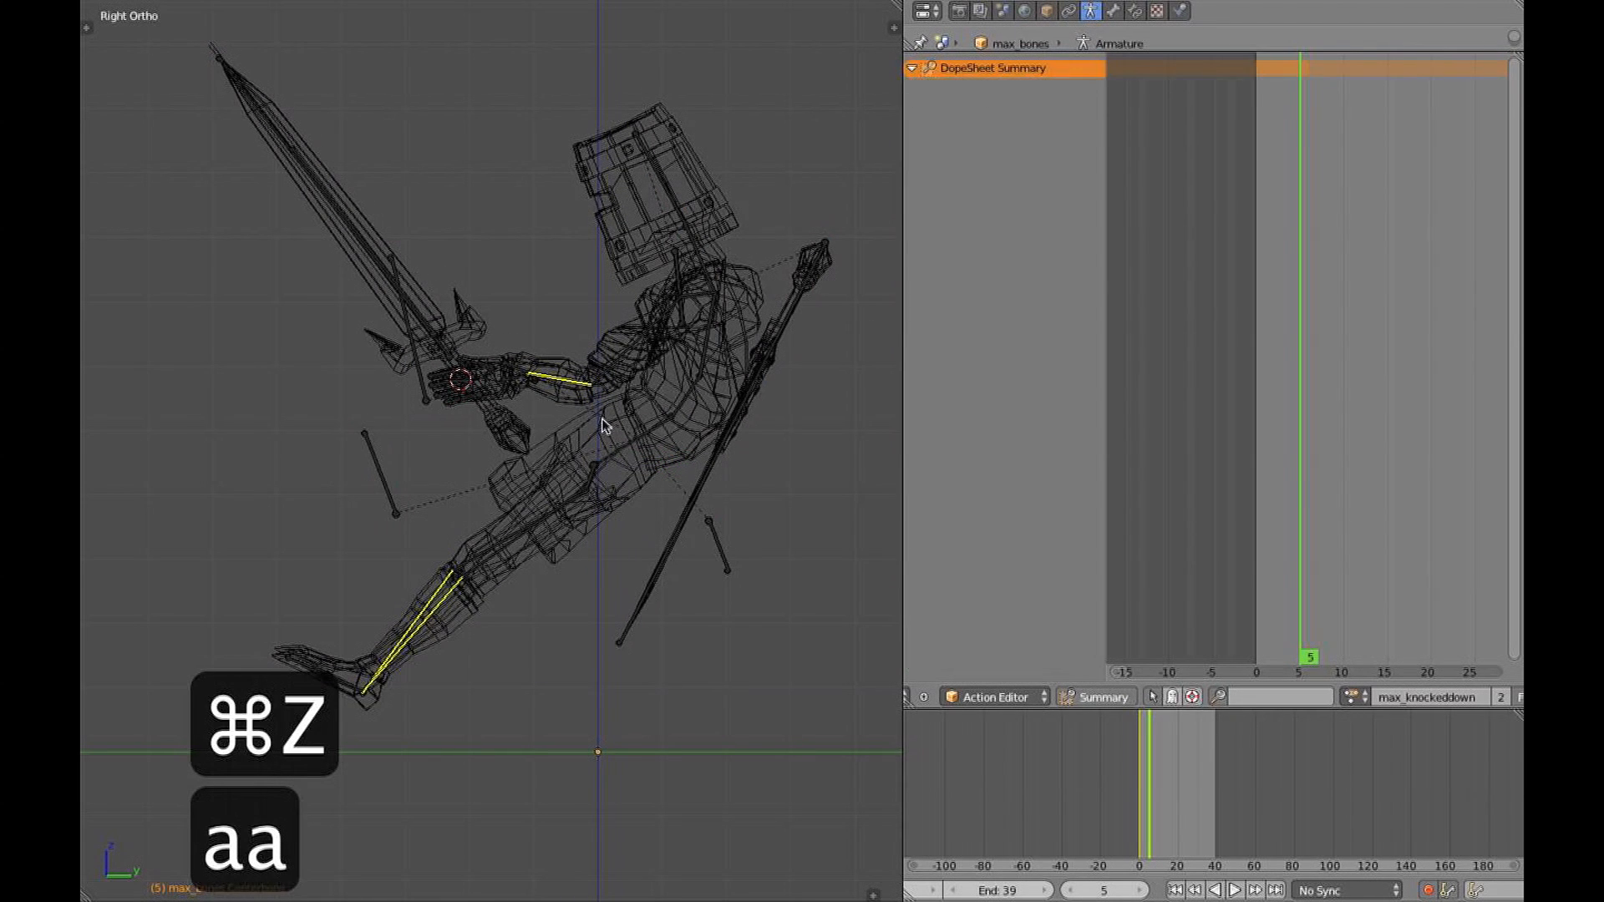
pyautogui.moveTo(449, 557); pyautogui.dragTo(541, 495)
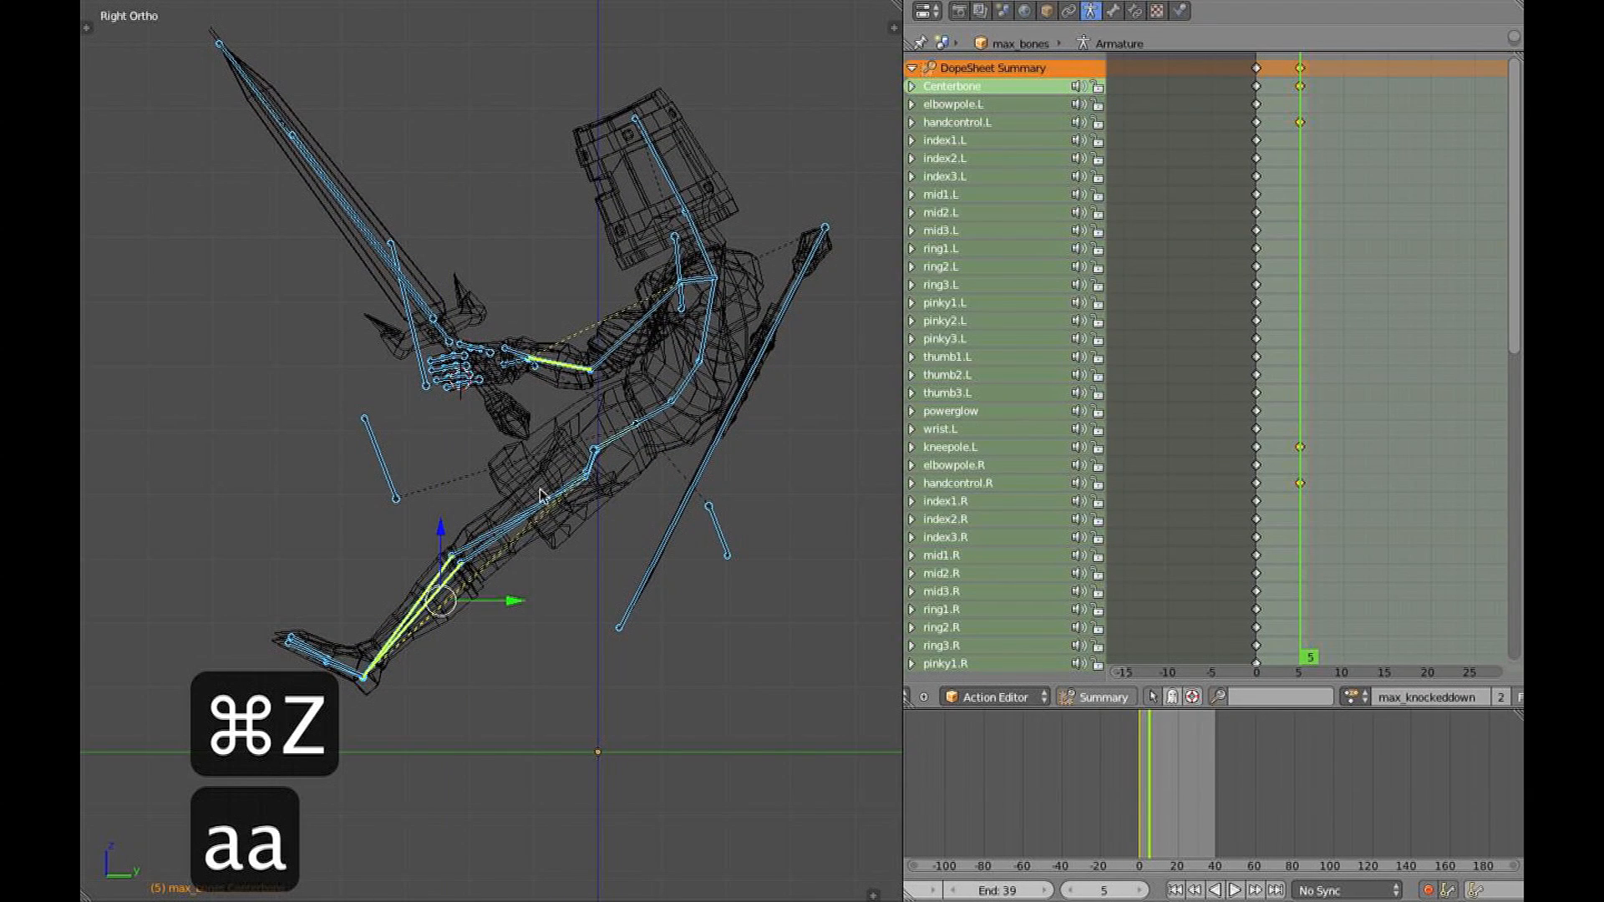
# Go to frame 10 with all bones selected and move them slightly further upward
pyautogui.press('a')
pyautogui.press('a')
pyautogui.click(1341, 265)
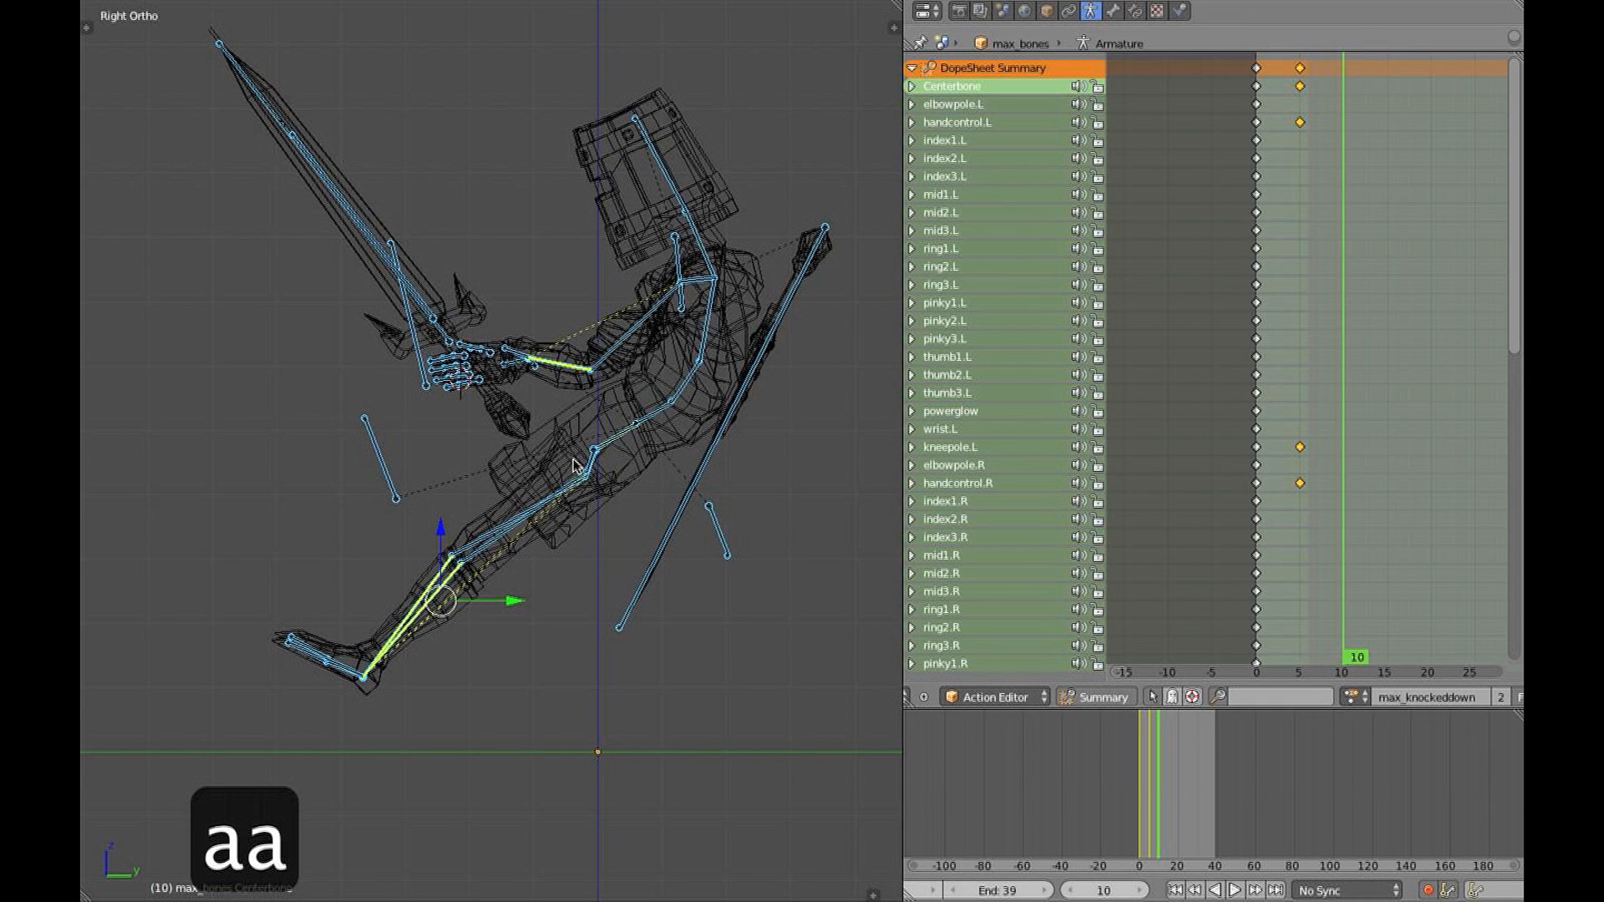
pyautogui.moveTo(450, 542); pyautogui.dragTo(455, 525)
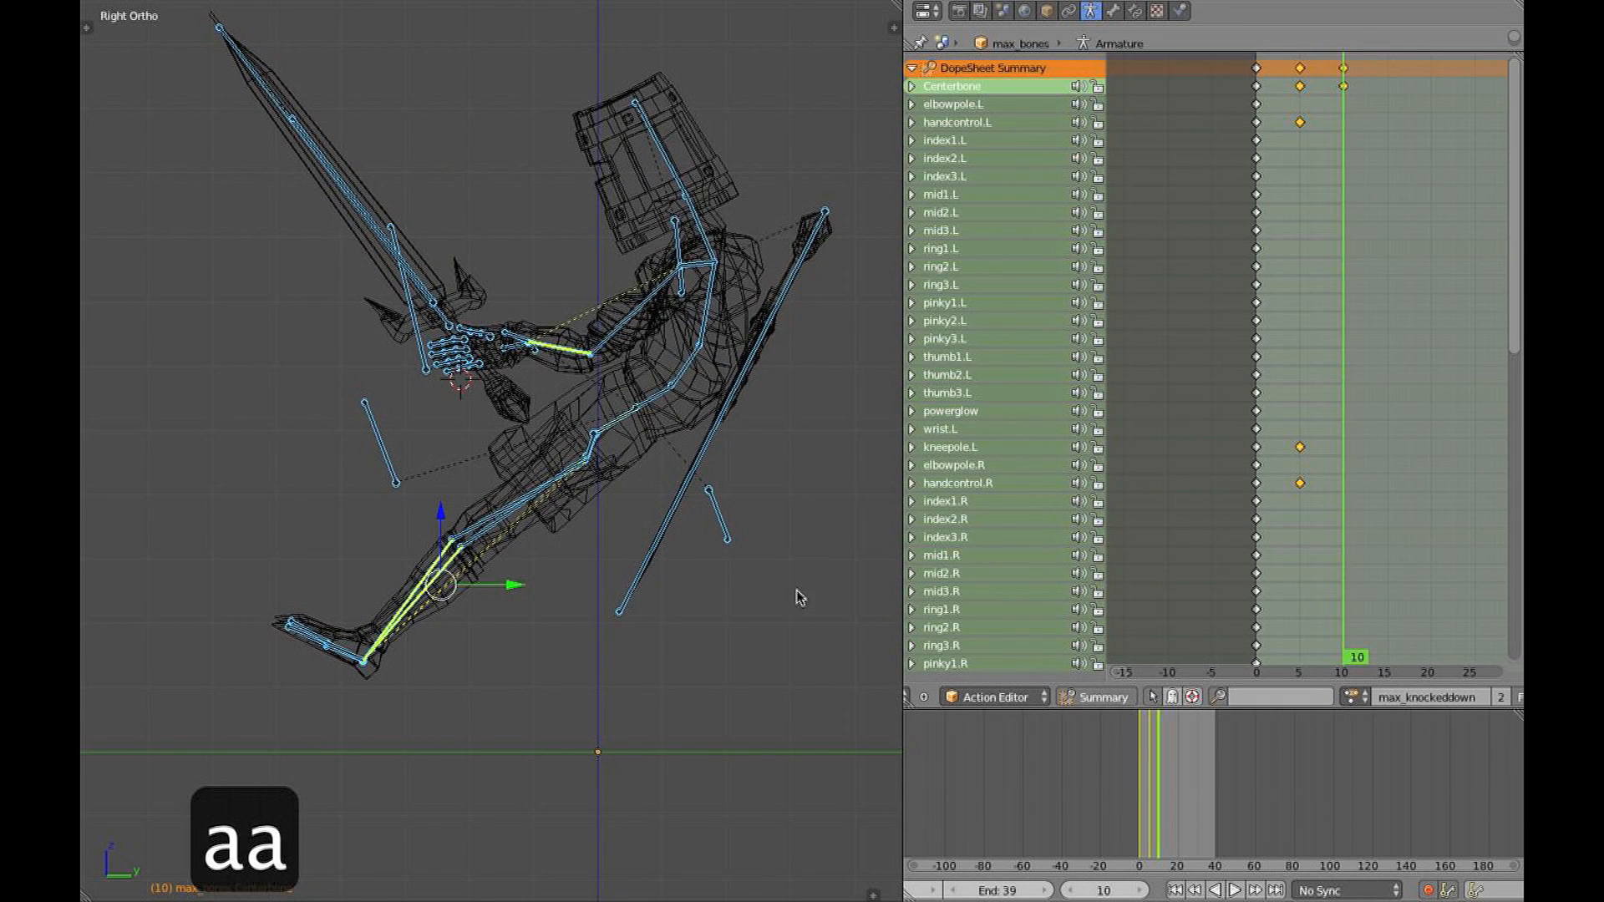
# Rotate all bones backward about the 3D cursor placed at the hips, then rotate the waist and midtorso back at frame 10
pyautogui.press('t')
pyautogui.press('t')
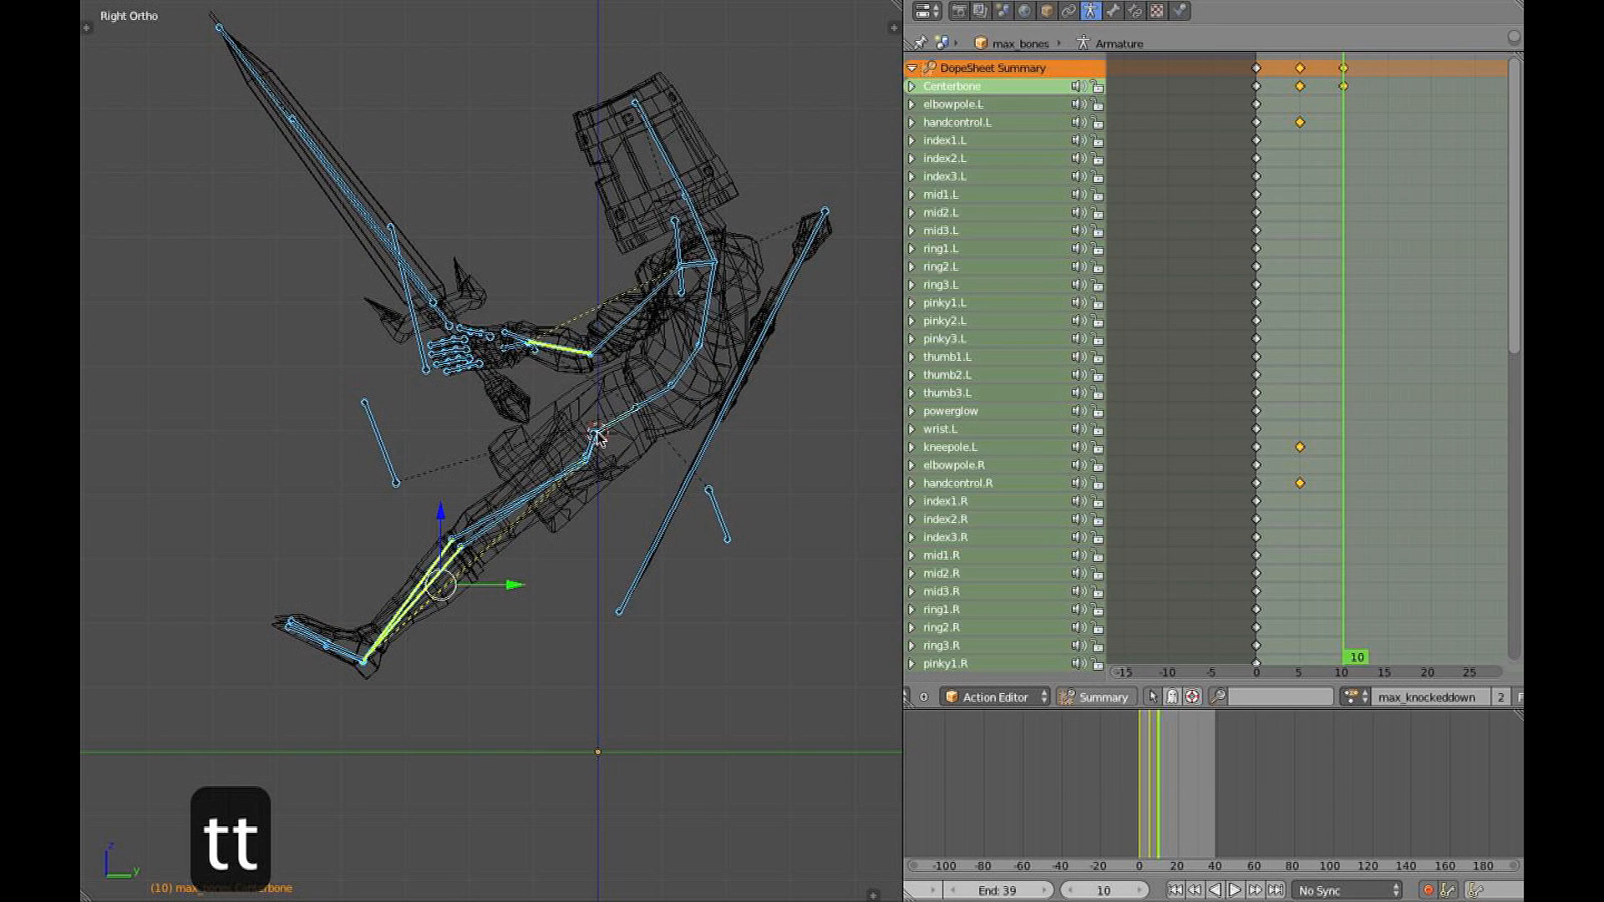
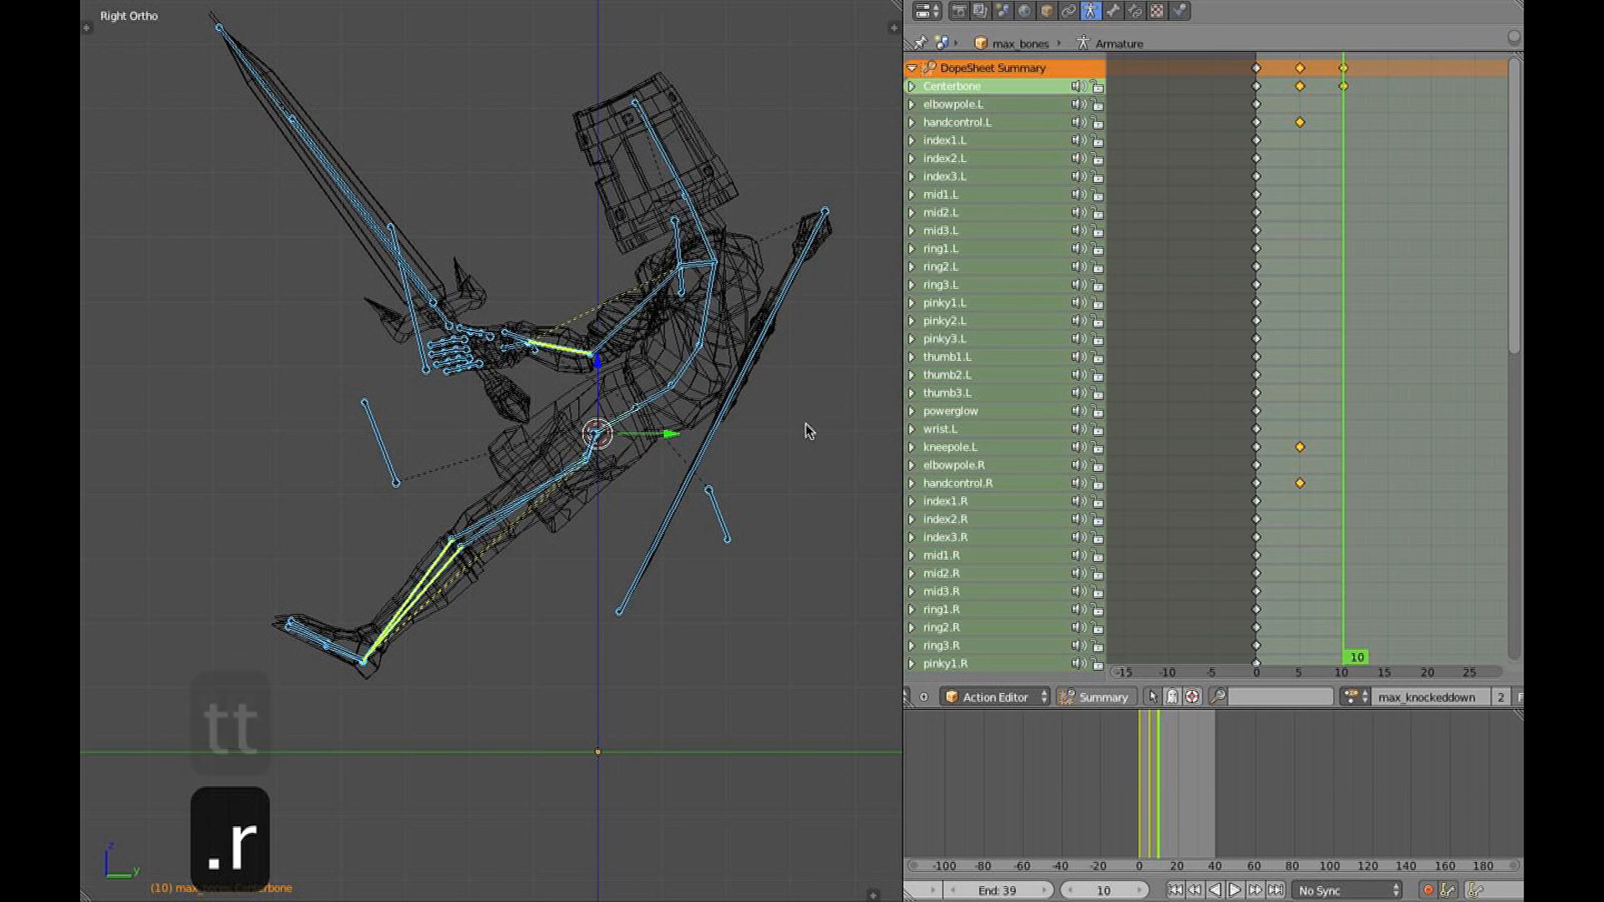
pyautogui.press('r')
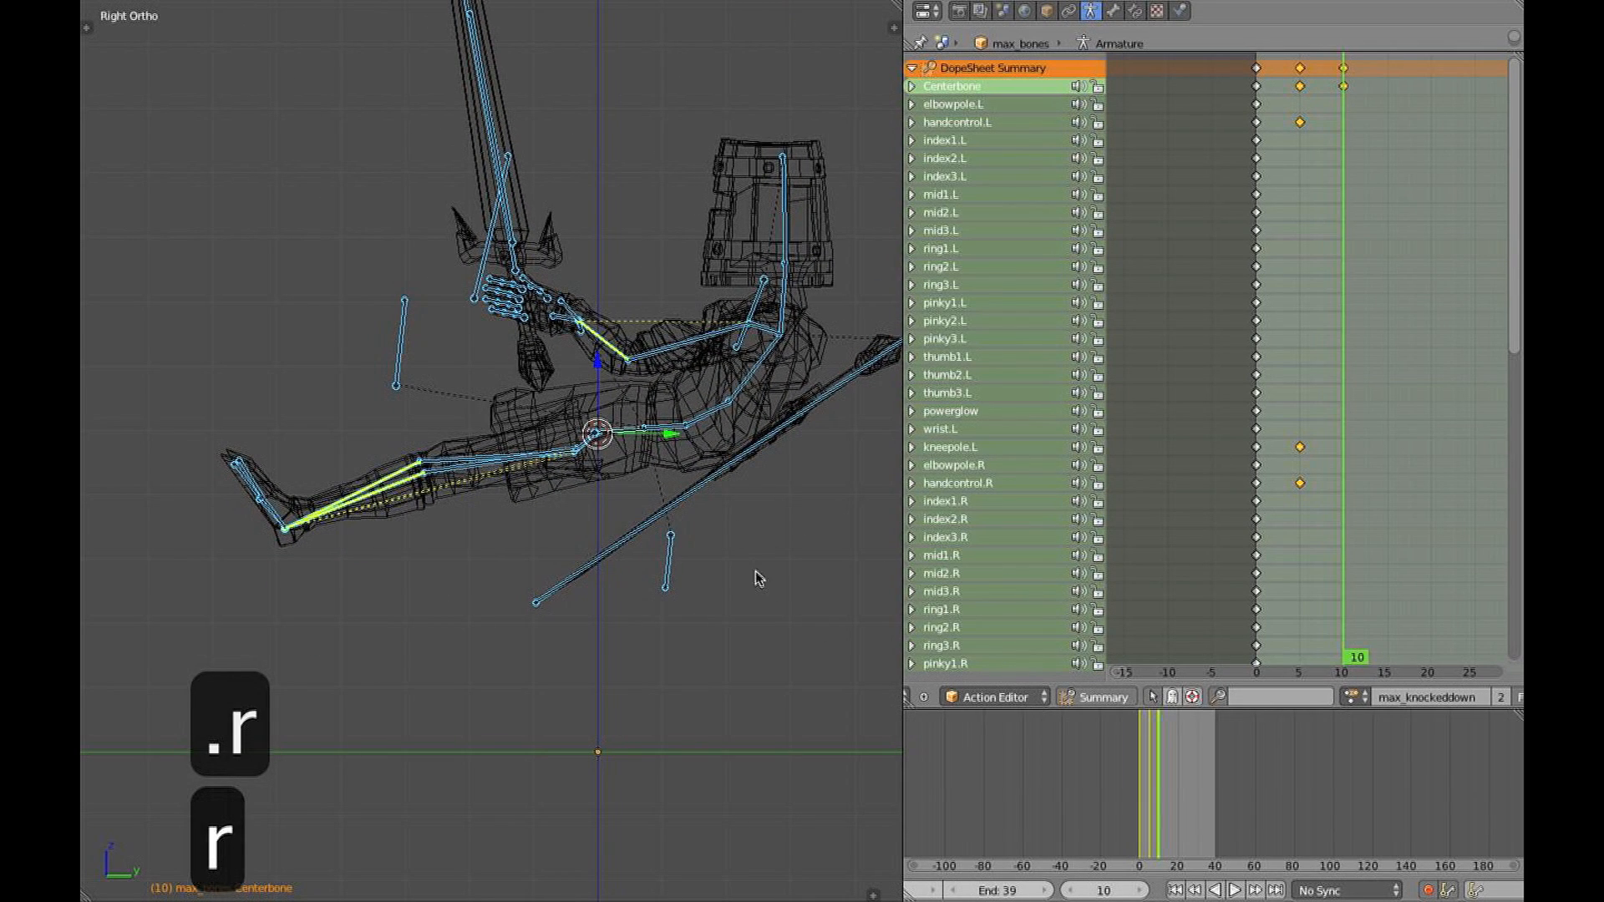
pyautogui.press('r')
pyautogui.click(664, 443)
pyautogui.rightClick(671, 428)
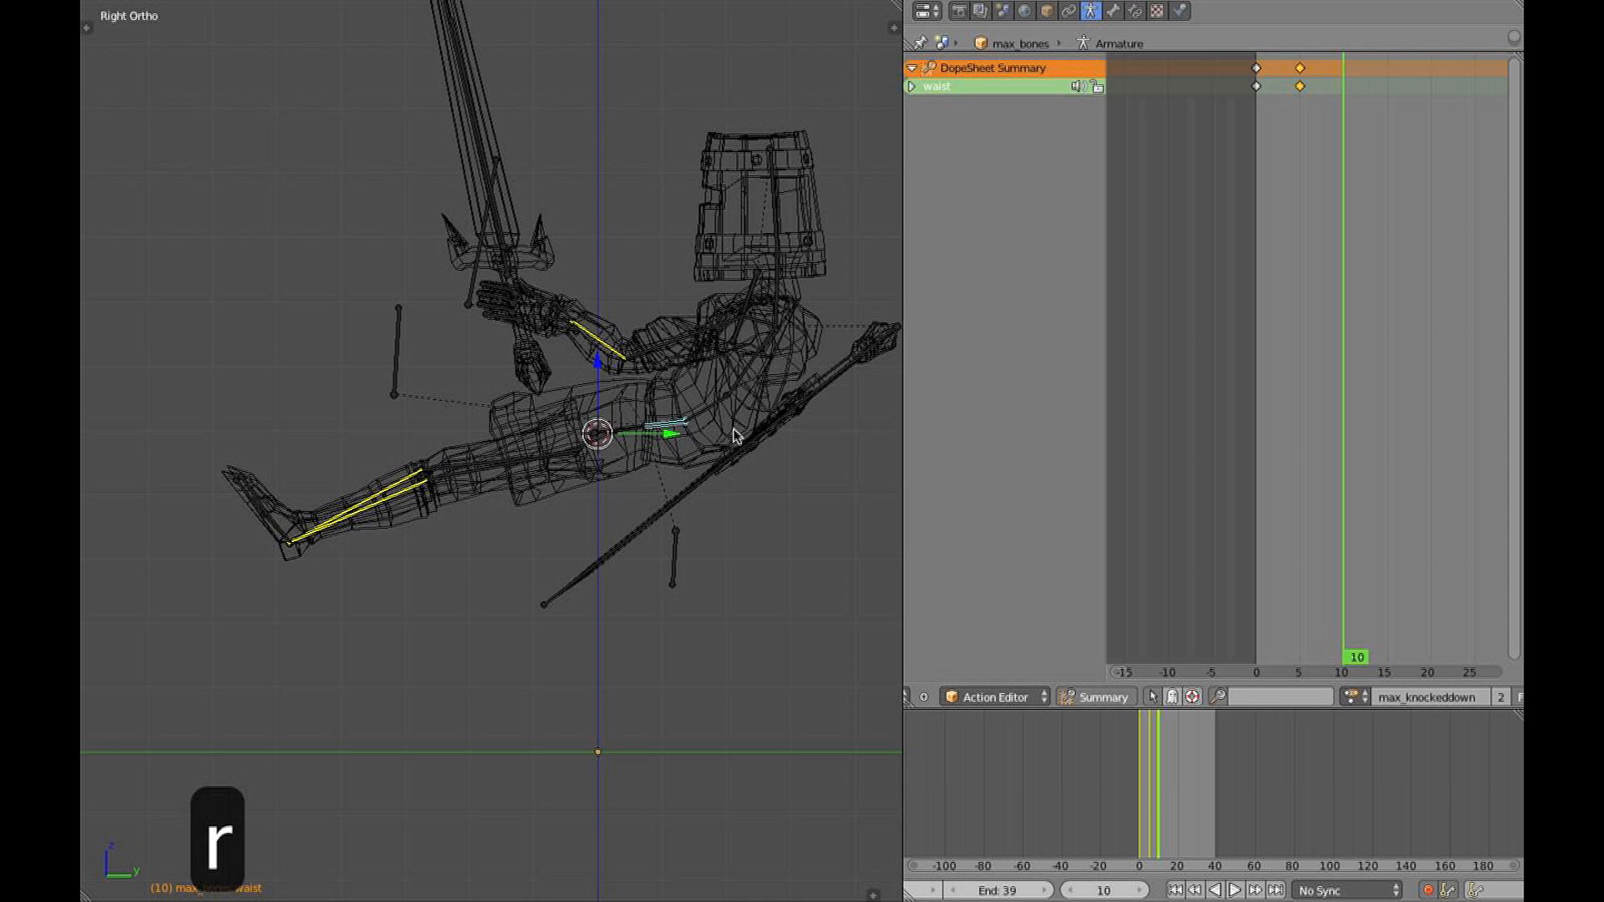
pyautogui.press('r')
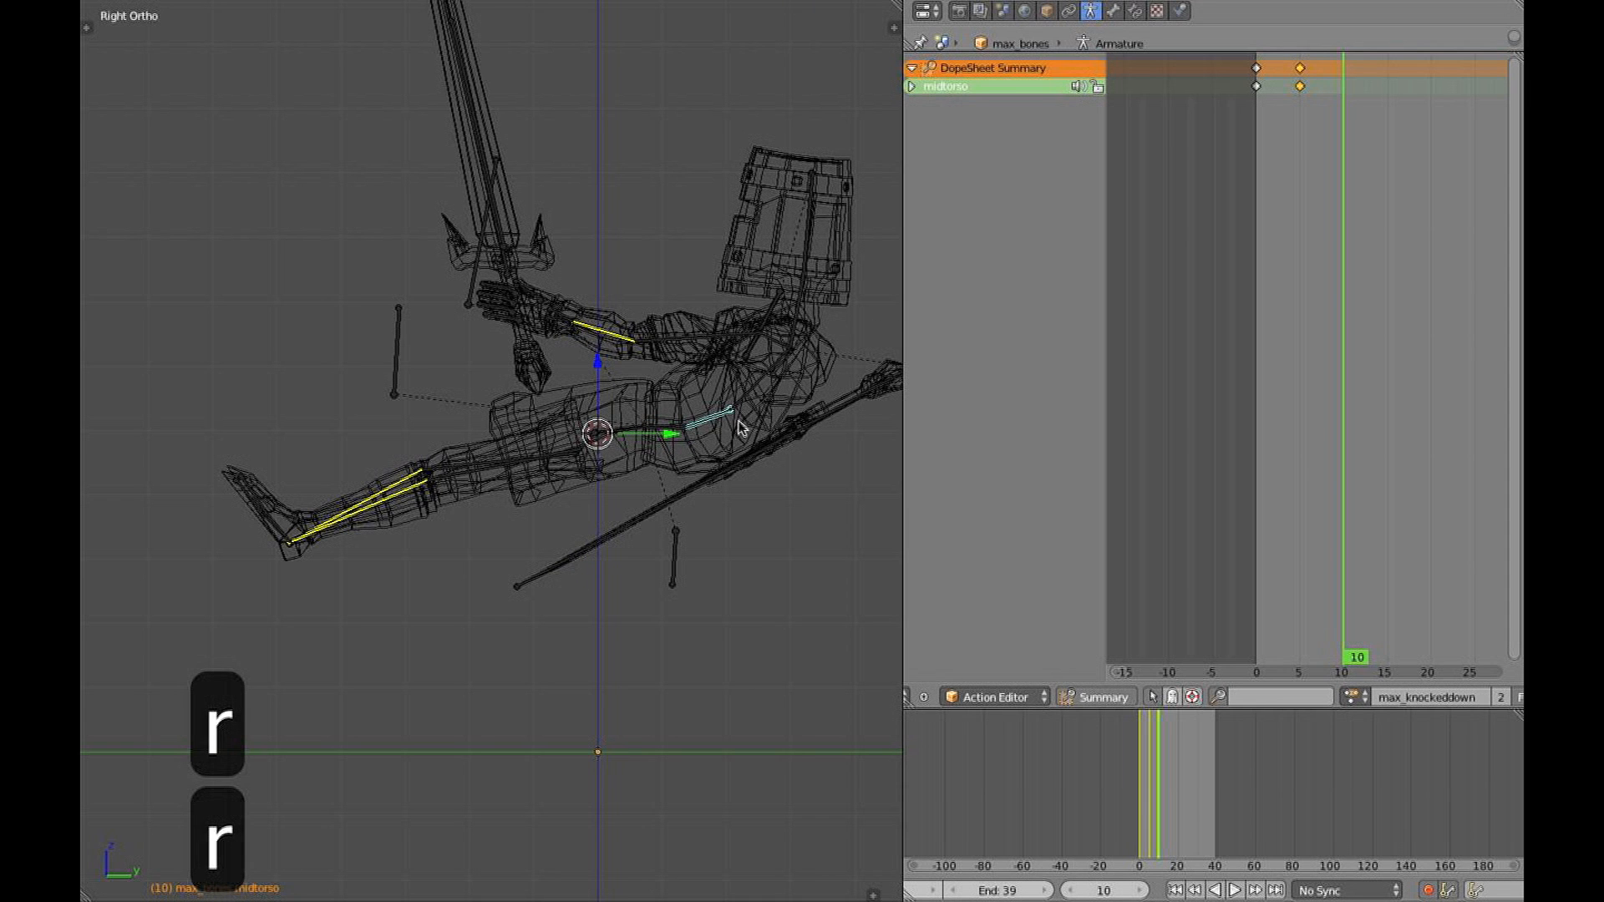
# Select both hand controls and move them slightly up and back toward the chest at frame 10
pyautogui.scroll(6, 566, 320)
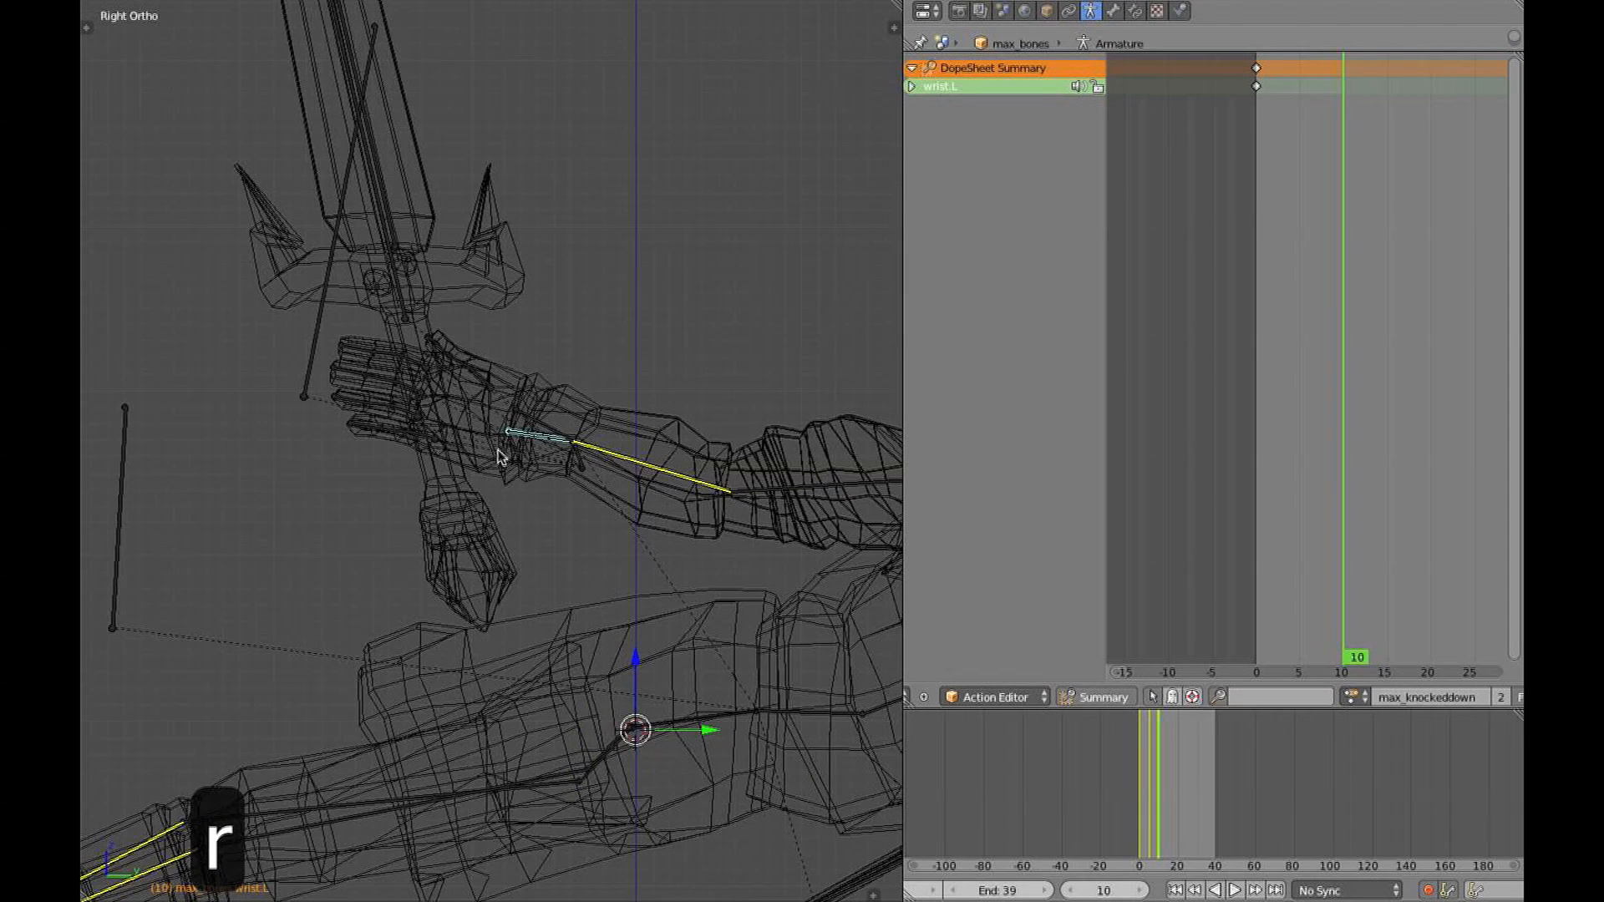
pyautogui.press('a')
pyautogui.press('b')
pyautogui.moveTo(509, 393); pyautogui.dragTo(585, 451)
pyautogui.press('g')
pyautogui.rightClick(588, 462)
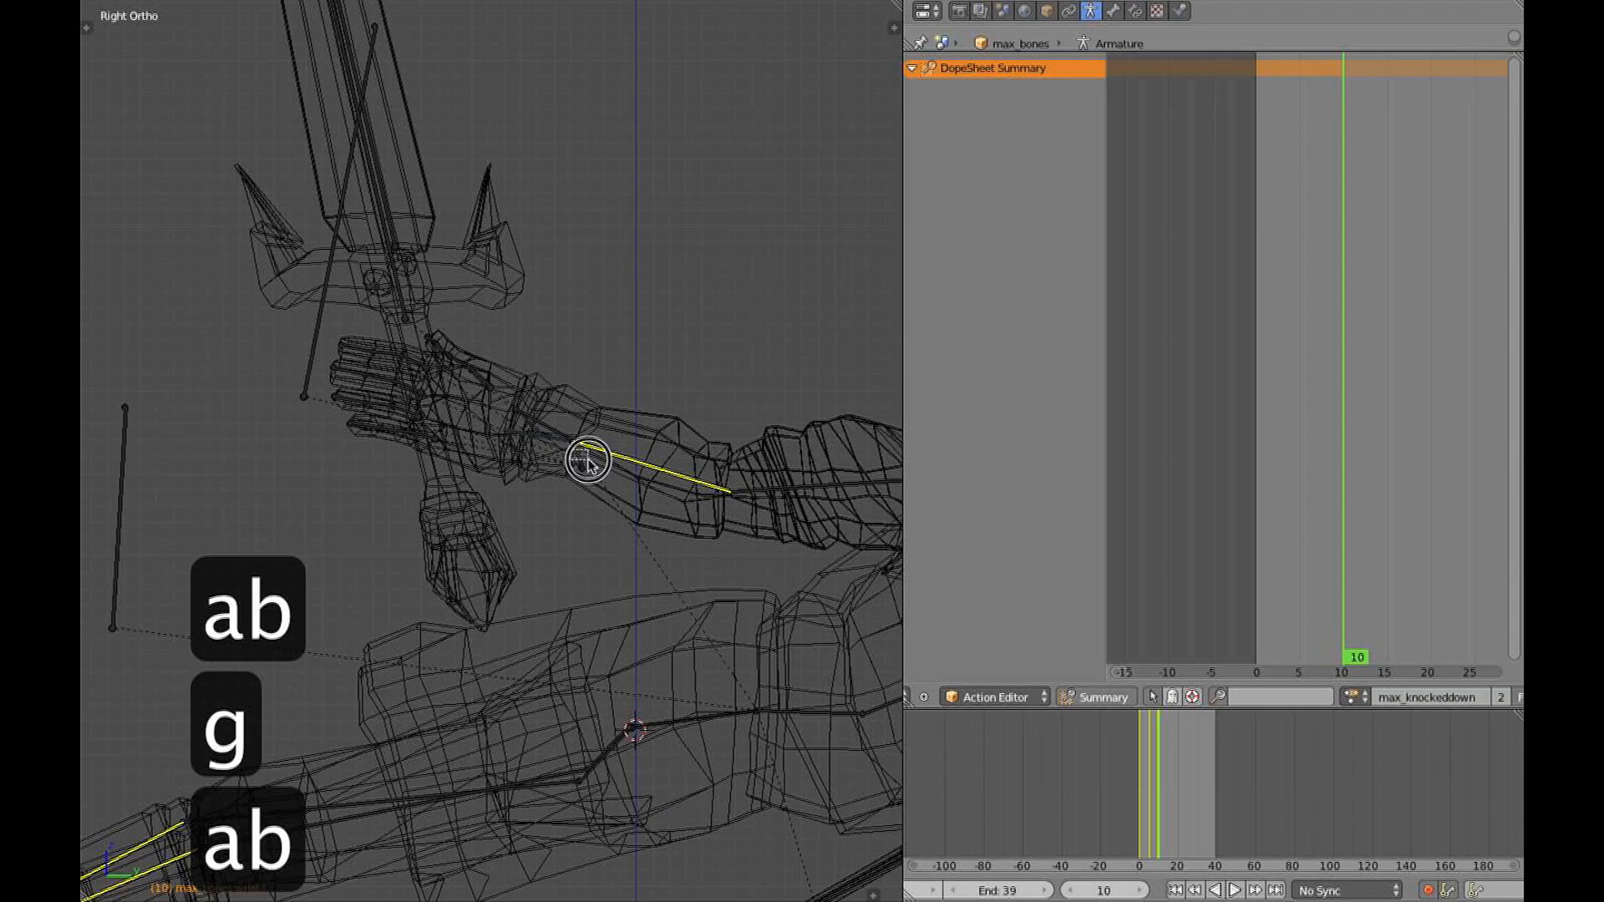
pyautogui.moveTo(610, 493); pyautogui.dragTo(595, 484, button='middle')
pyautogui.press('KP_3')
pyautogui.press('g')
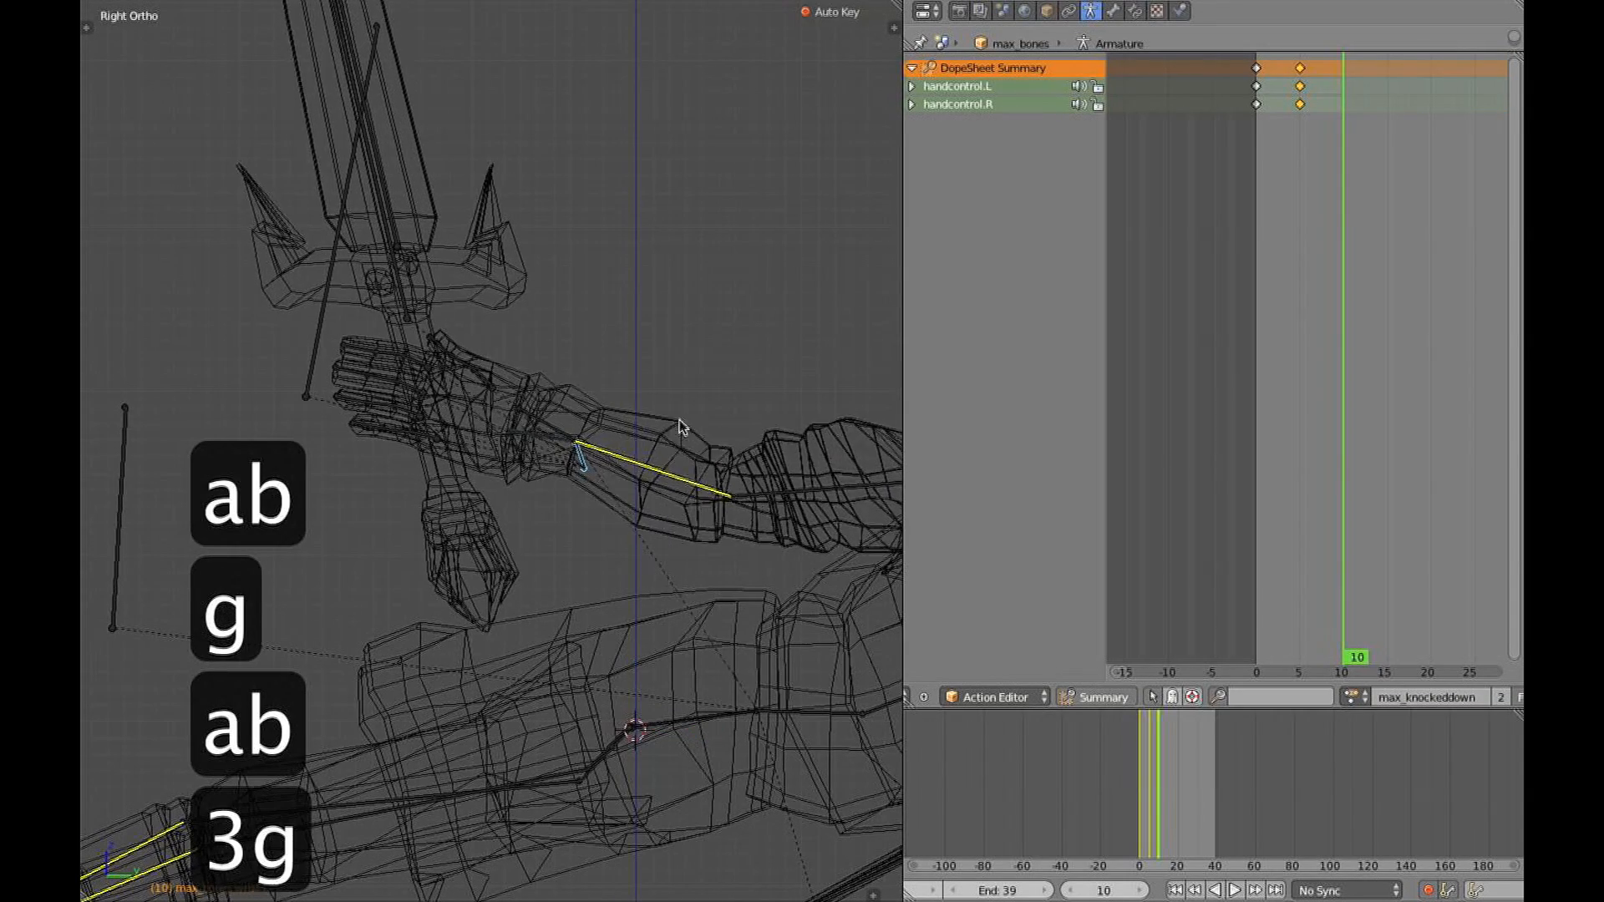
pyautogui.click(748, 387)
# Switch the pivot to the median point and rotate both hand controls so the raised sword tilts toward the head
pyautogui.press('r')
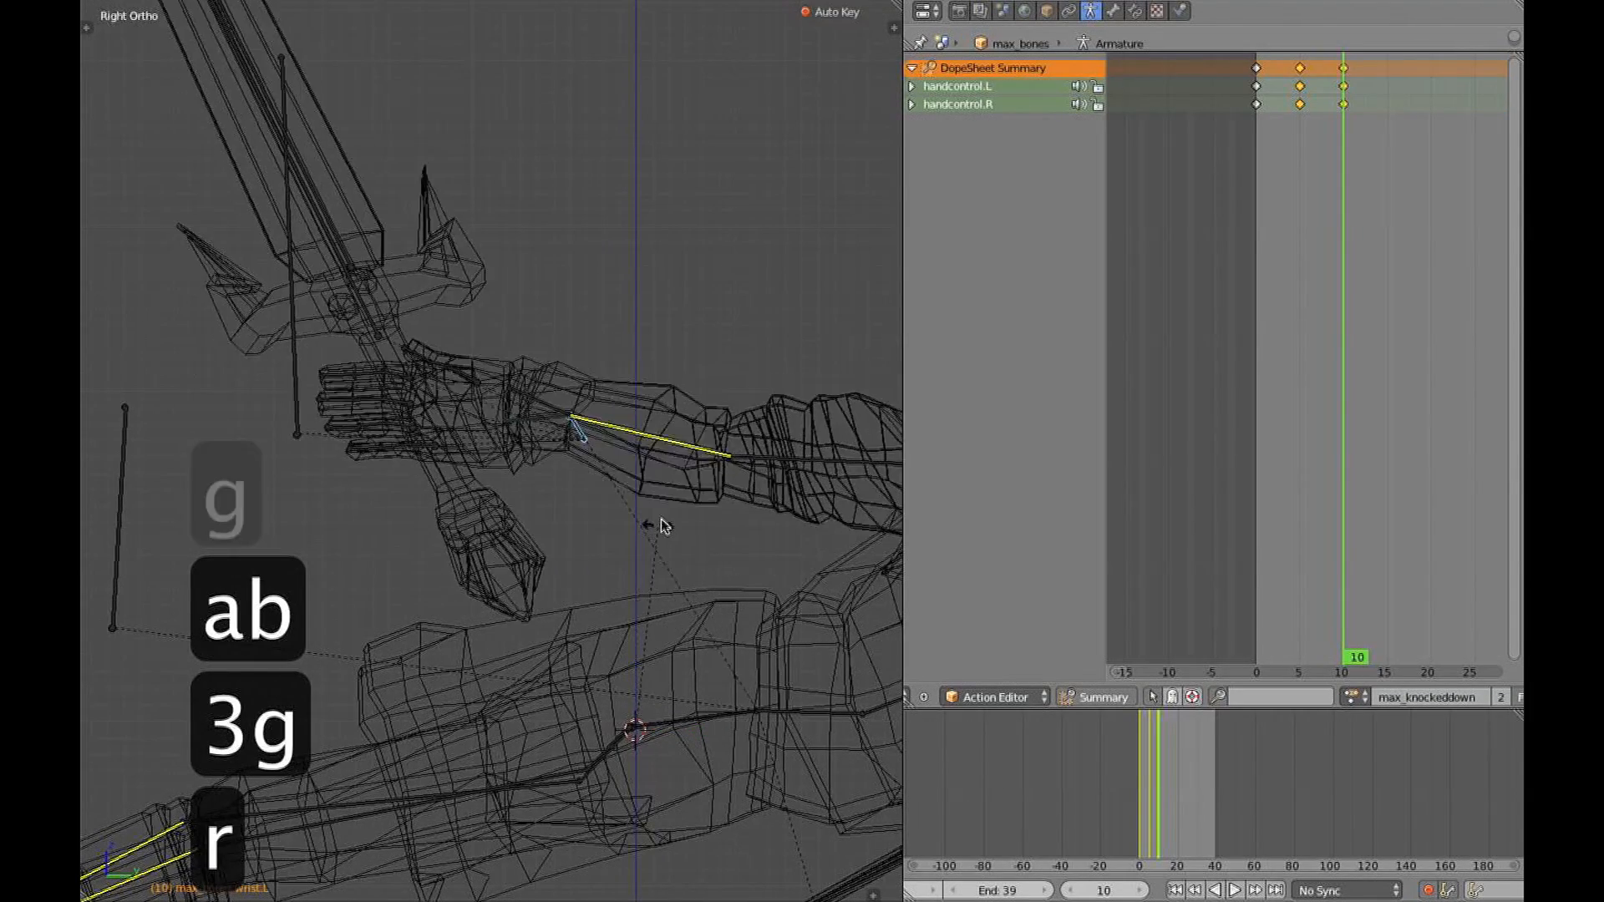
pyautogui.rightClick(663, 518)
pyautogui.hotkey('ctrl', ',')
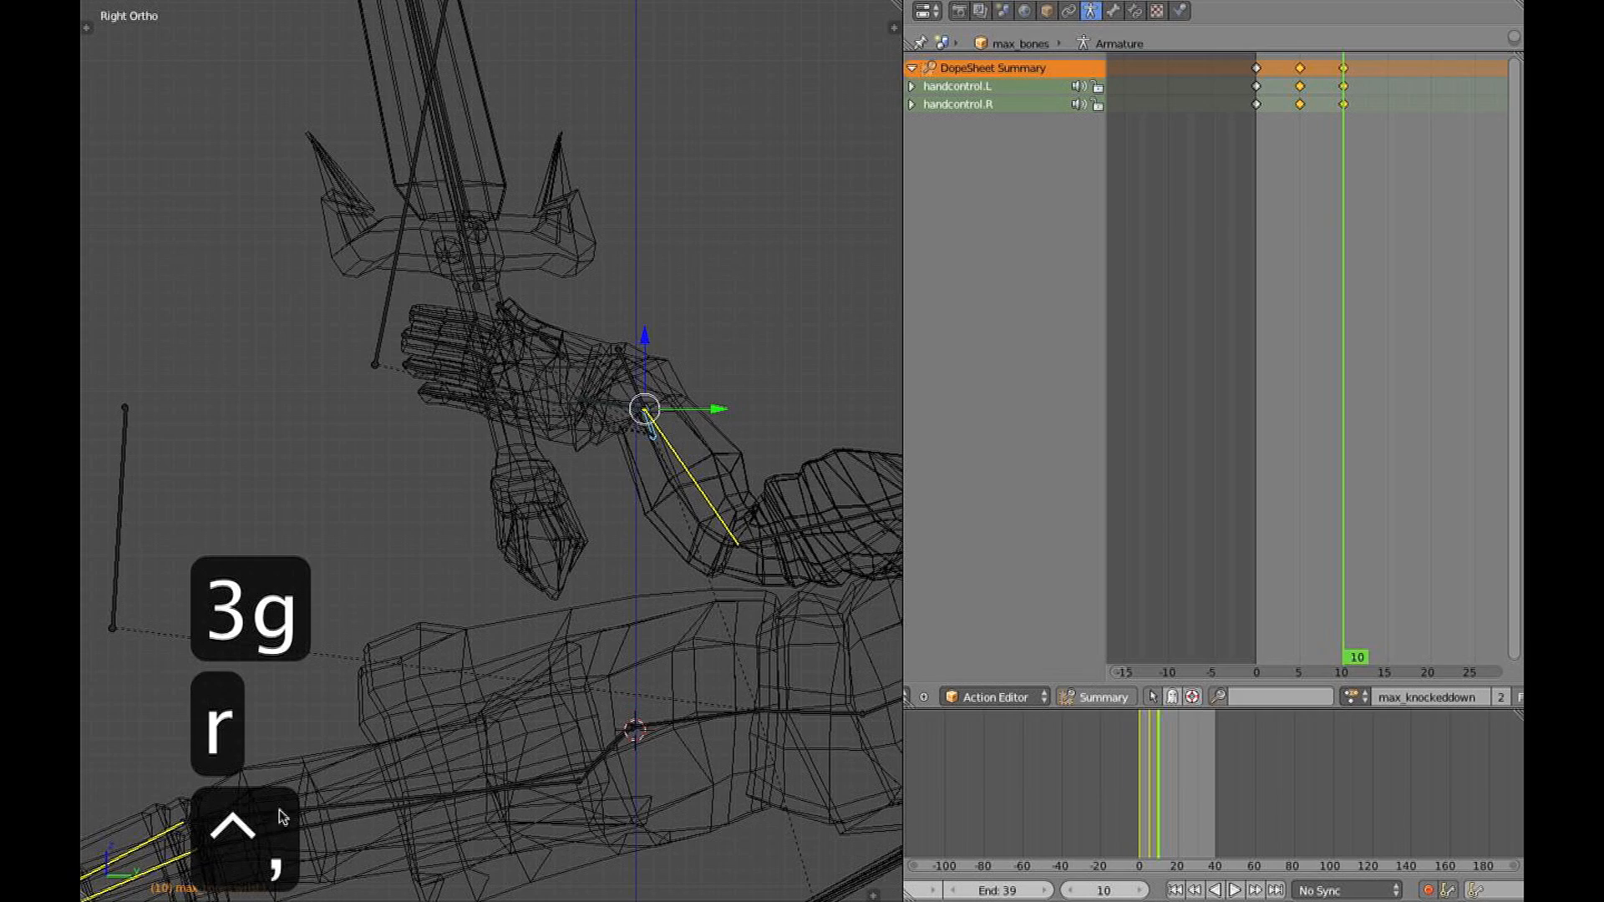
pyautogui.scroll(-5, 570, 635)
pyautogui.press('r')
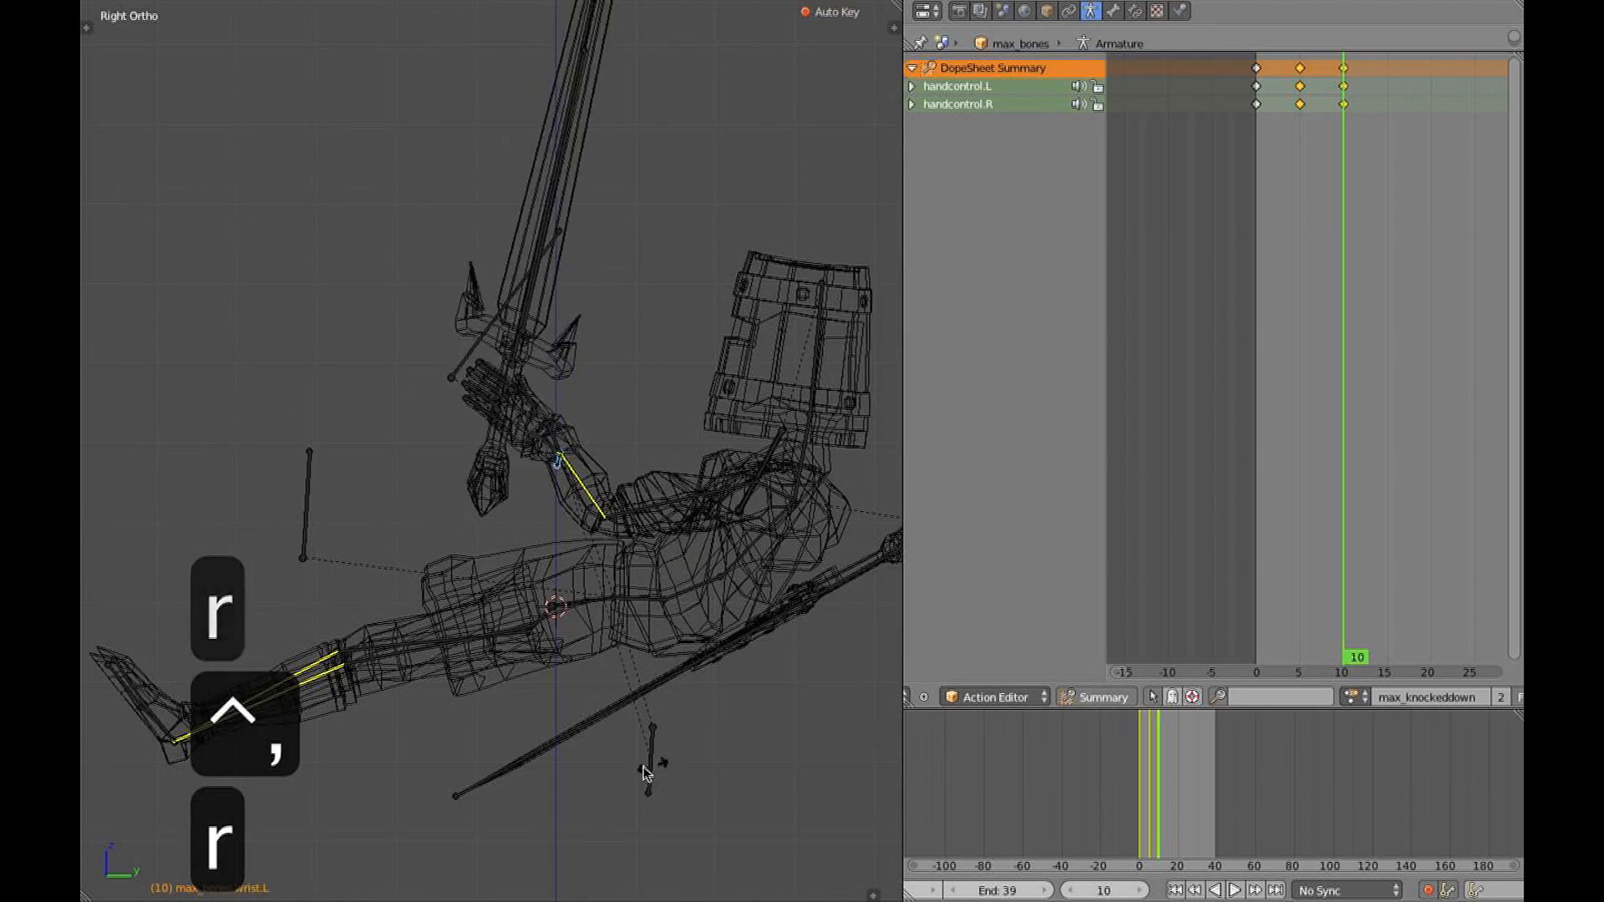
pyautogui.click(548, 753)
# Fine-tune both hand controls at frame 10, shifting them slightly up and away from the torso
pyautogui.moveTo(551, 735); pyautogui.dragTo(598, 653, button='middle')
pyautogui.press('KP_3')
pyautogui.press('z')
pyautogui.keyDown('shift'); pyautogui.moveTo(597, 559); pyautogui.dragTo(528, 550, button='middle'); pyautogui.keyUp('shift')
pyautogui.keyDown('ctrl'); pyautogui.moveTo(530, 546); pyautogui.dragTo(582, 516, button='middle'); pyautogui.keyUp('ctrl')
pyautogui.keyDown('shift'); pyautogui.moveTo(583, 516); pyautogui.dragTo(588, 536, button='middle'); pyautogui.keyUp('shift')
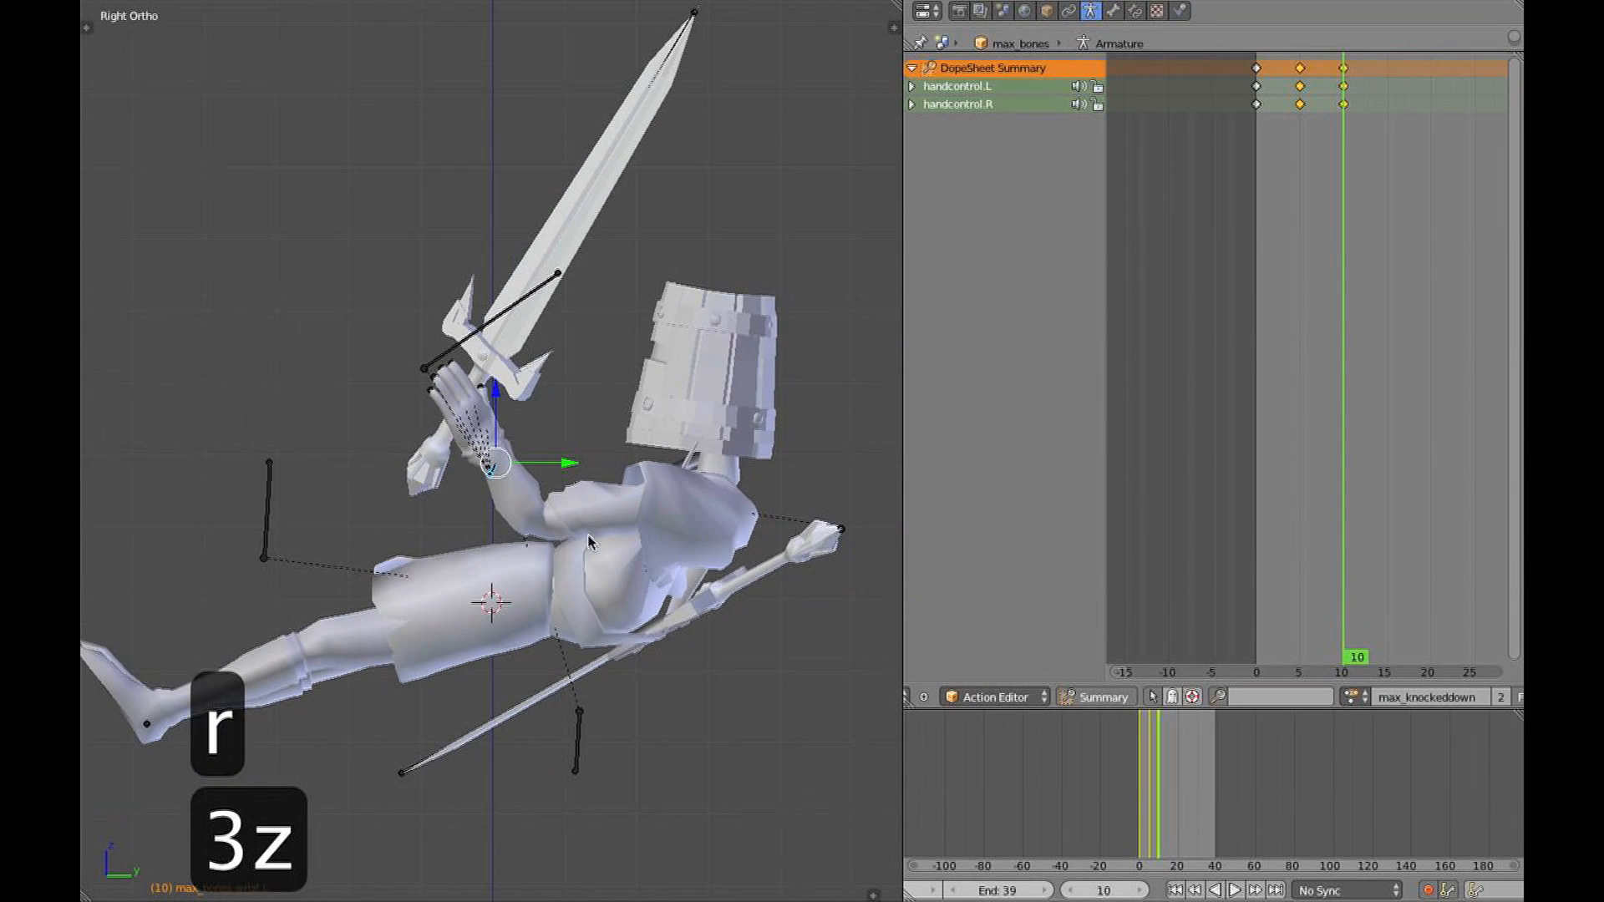
pyautogui.keyDown('shift'); pyautogui.moveTo(587, 642); pyautogui.dragTo(581, 585, button='middle'); pyautogui.keyUp('shift')
pyautogui.press('z')
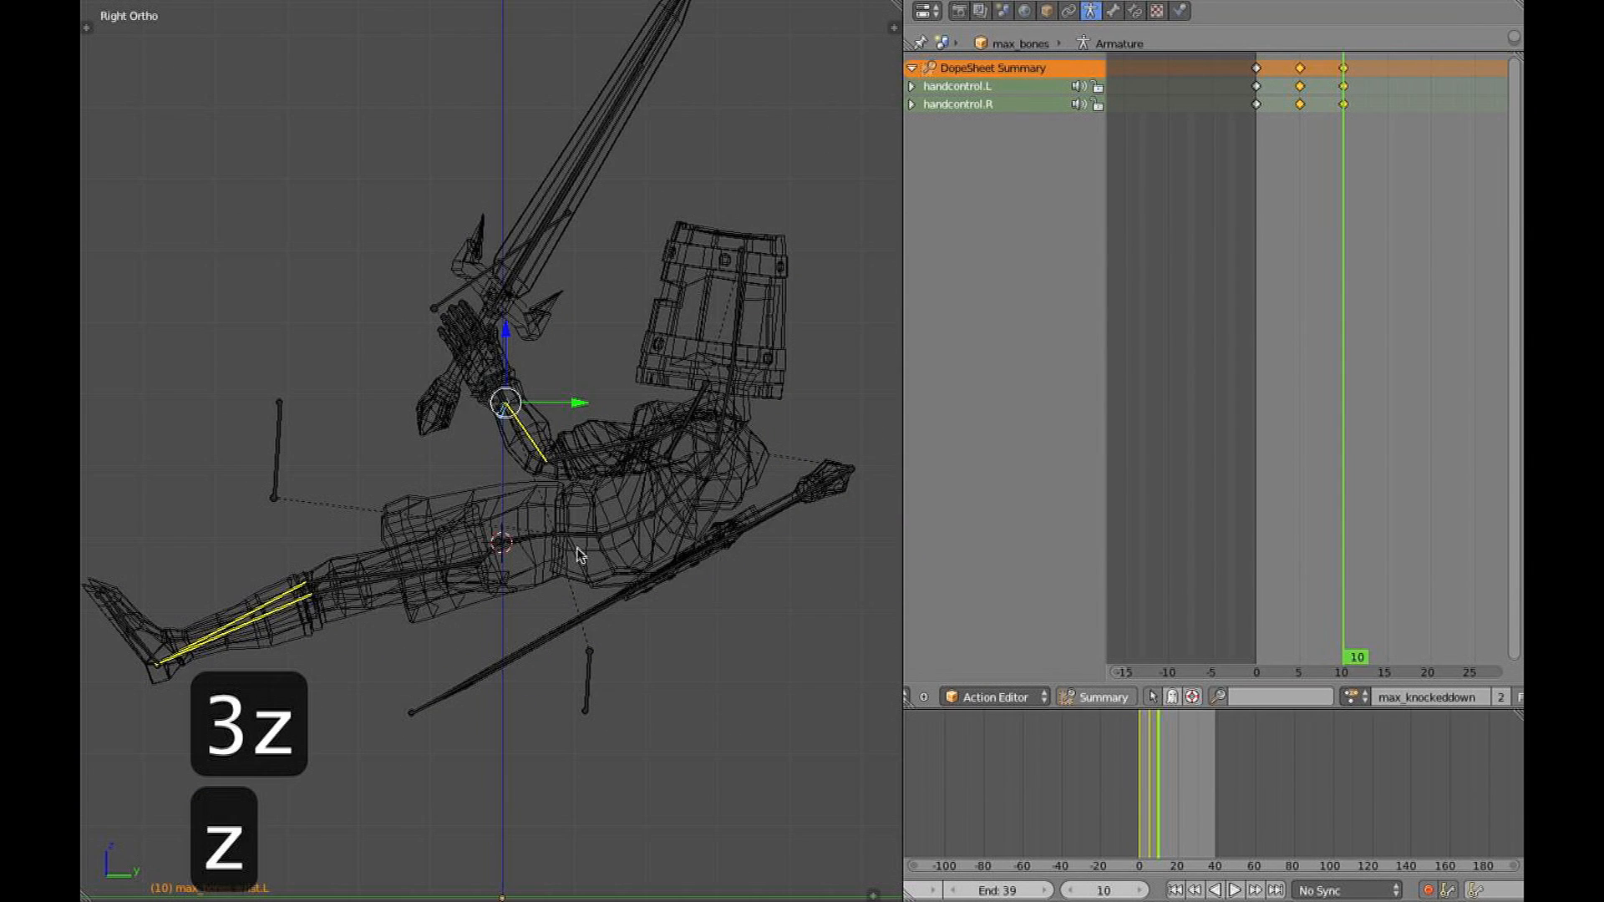
pyautogui.keyDown('shift'); pyautogui.moveTo(607, 526); pyautogui.dragTo(590, 555, button='middle'); pyautogui.keyUp('shift')
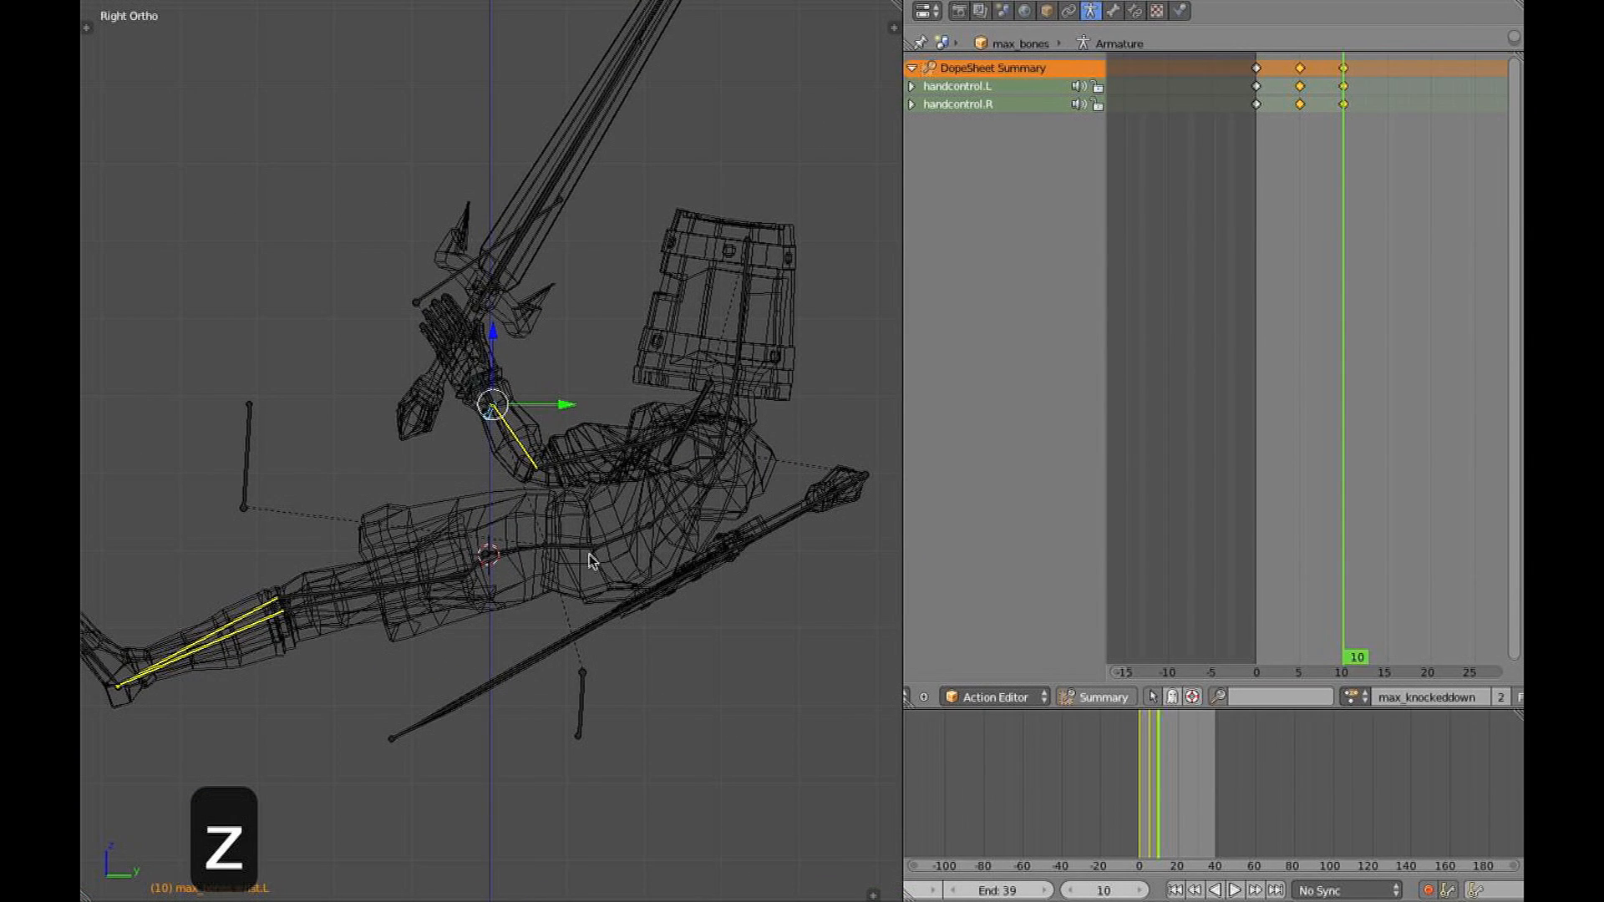
pyautogui.press('g')
pyautogui.press('r')
pyautogui.click(717, 461)
pyautogui.press('g')
pyautogui.click(716, 465)
# Select both foot controls, move them up toward the hips to bend the knees, and rotate them
pyautogui.keyDown('shift'); pyautogui.moveTo(567, 505); pyautogui.dragTo(669, 424, button='middle'); pyautogui.keyUp('shift')
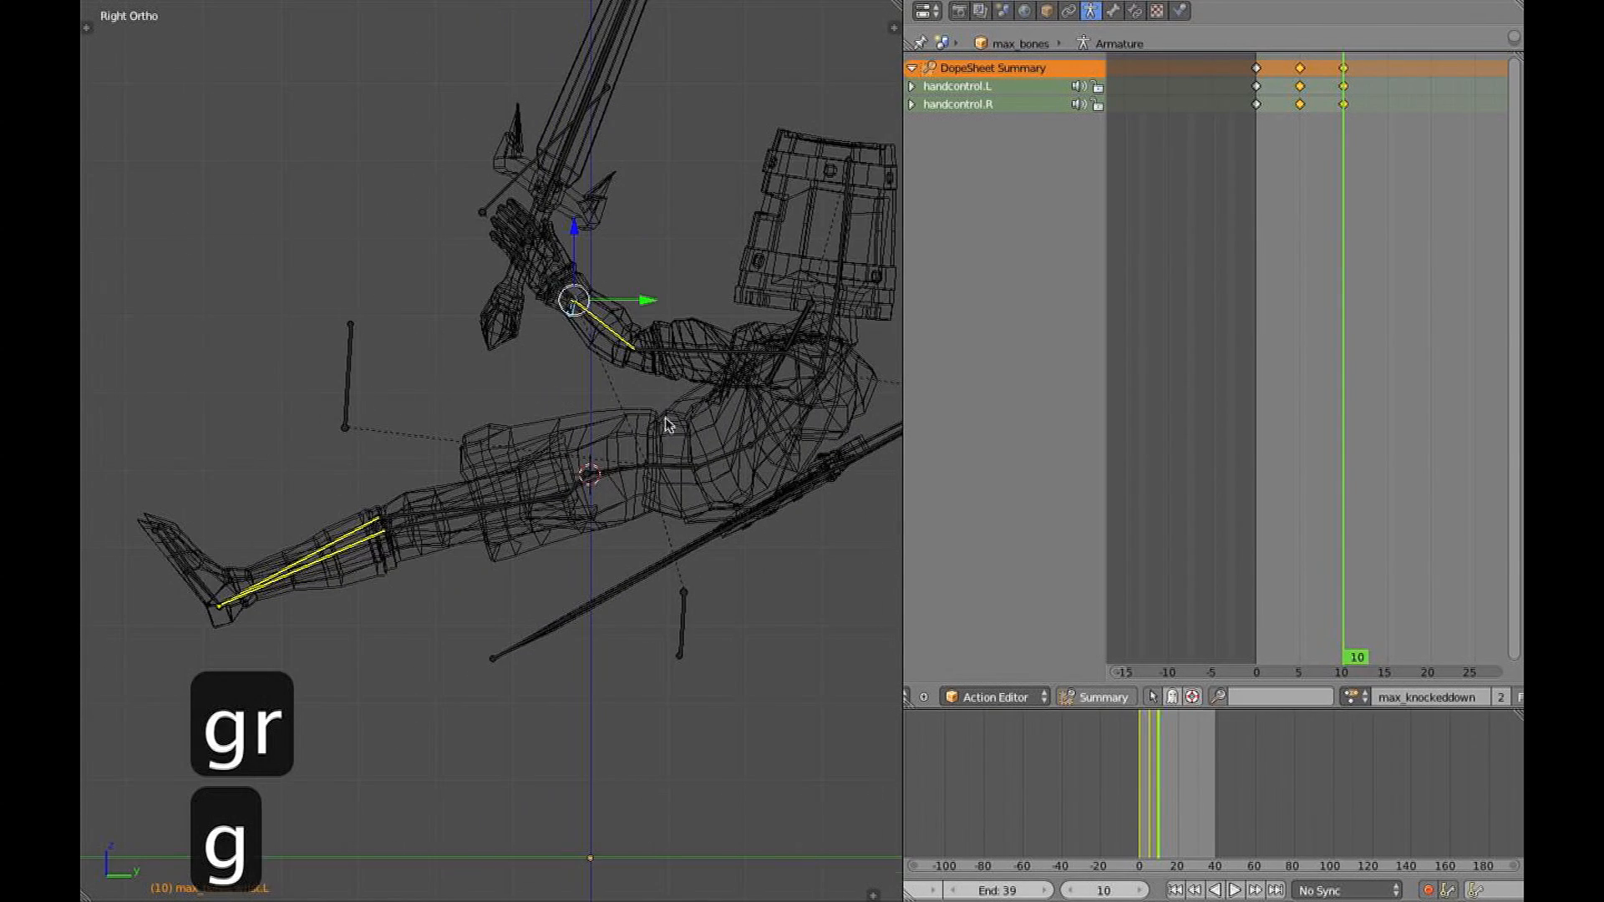
pyautogui.moveTo(223, 630); pyautogui.dragTo(232, 621, button='middle')
pyautogui.press('KP_3')
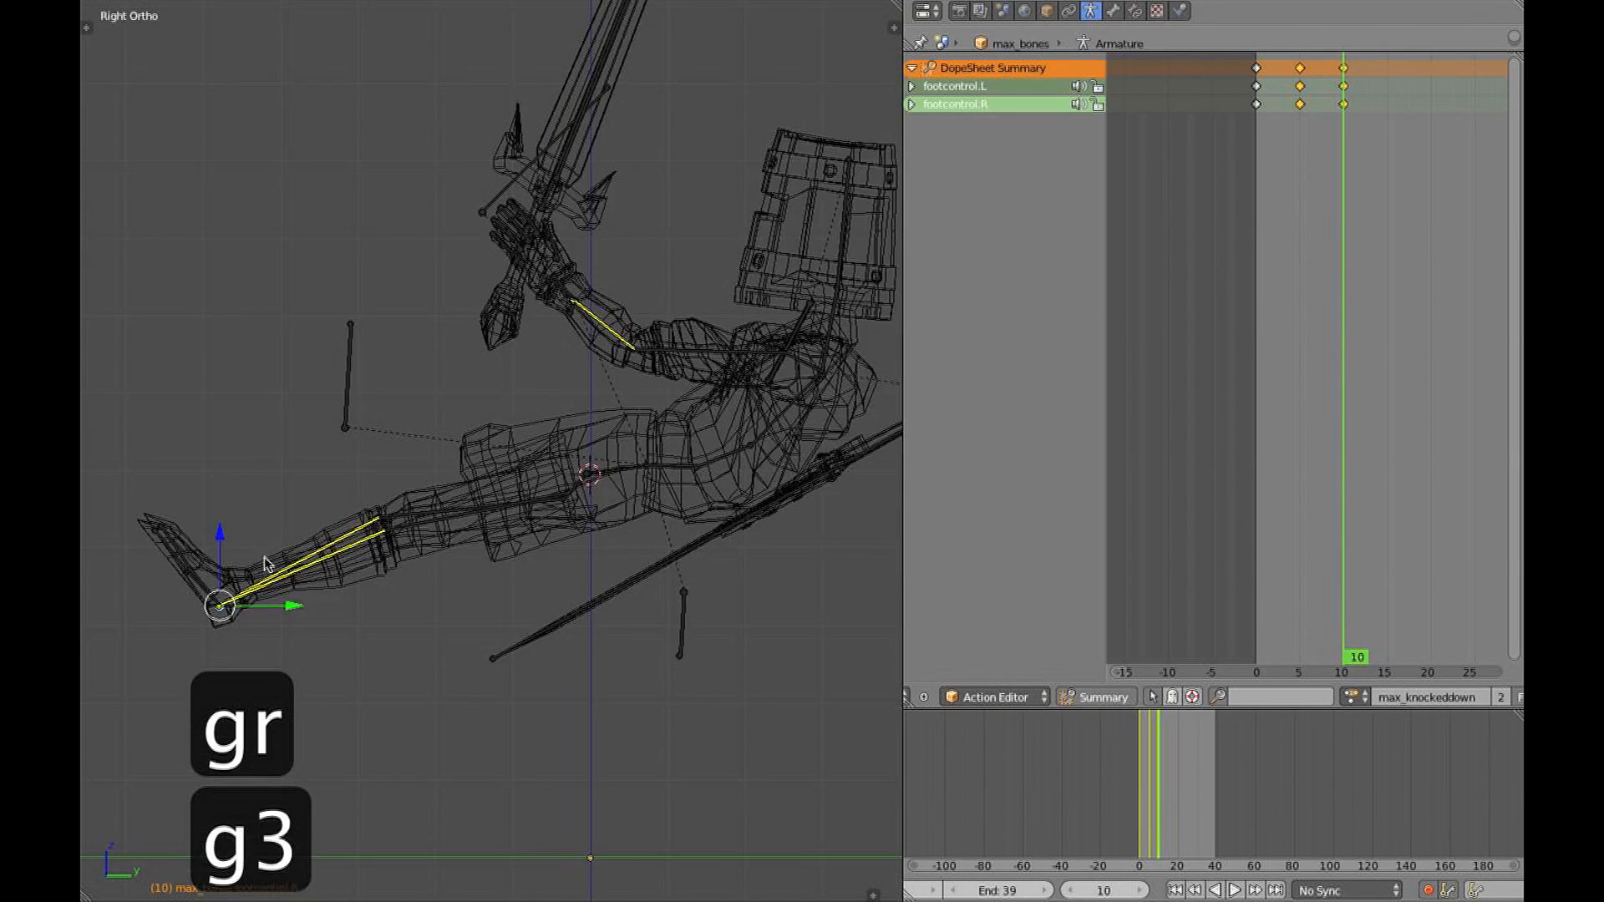
pyautogui.press('g')
pyautogui.click(293, 531)
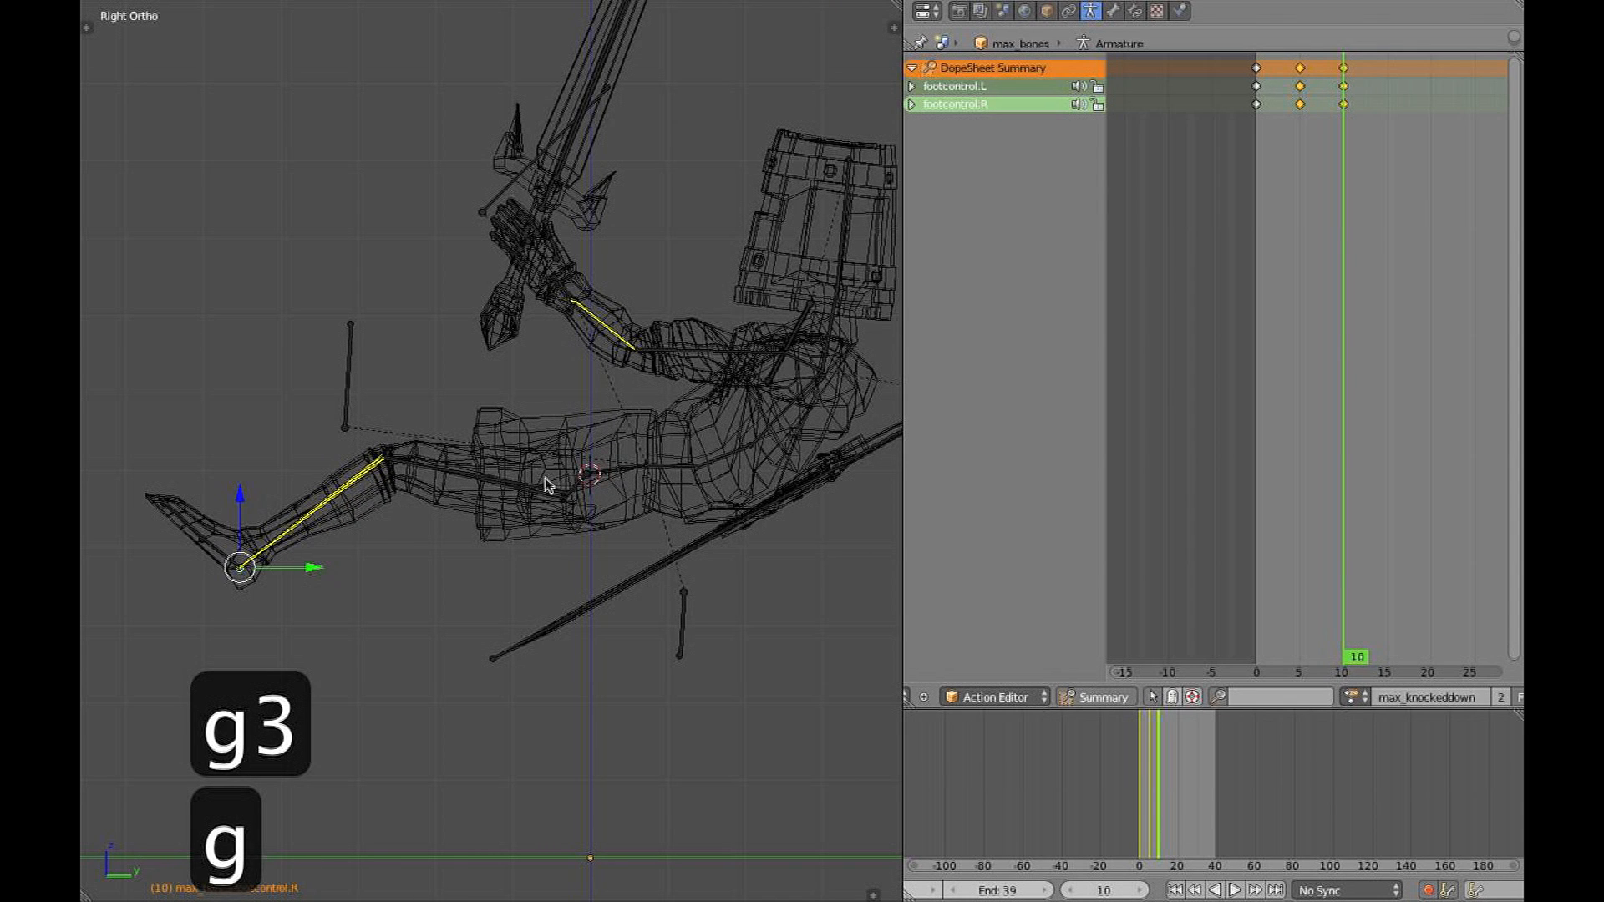
pyautogui.press('r')
pyautogui.click(573, 585)
# Adjust the waist rotation and rotate the Centerbone so the upper body leans further back at frame 10
pyautogui.press('z')
pyautogui.moveTo(573, 584)
pyautogui.mouseDown(button='middle')
pyautogui.moveTo(616, 519)
pyautogui.moveTo(713, 579)
pyautogui.moveTo(763, 586)
pyautogui.mouseUp(button='middle')
pyautogui.hotkey('alt', 'z')
pyautogui.press('KP_3')
pyautogui.press('z')
pyautogui.press('r')
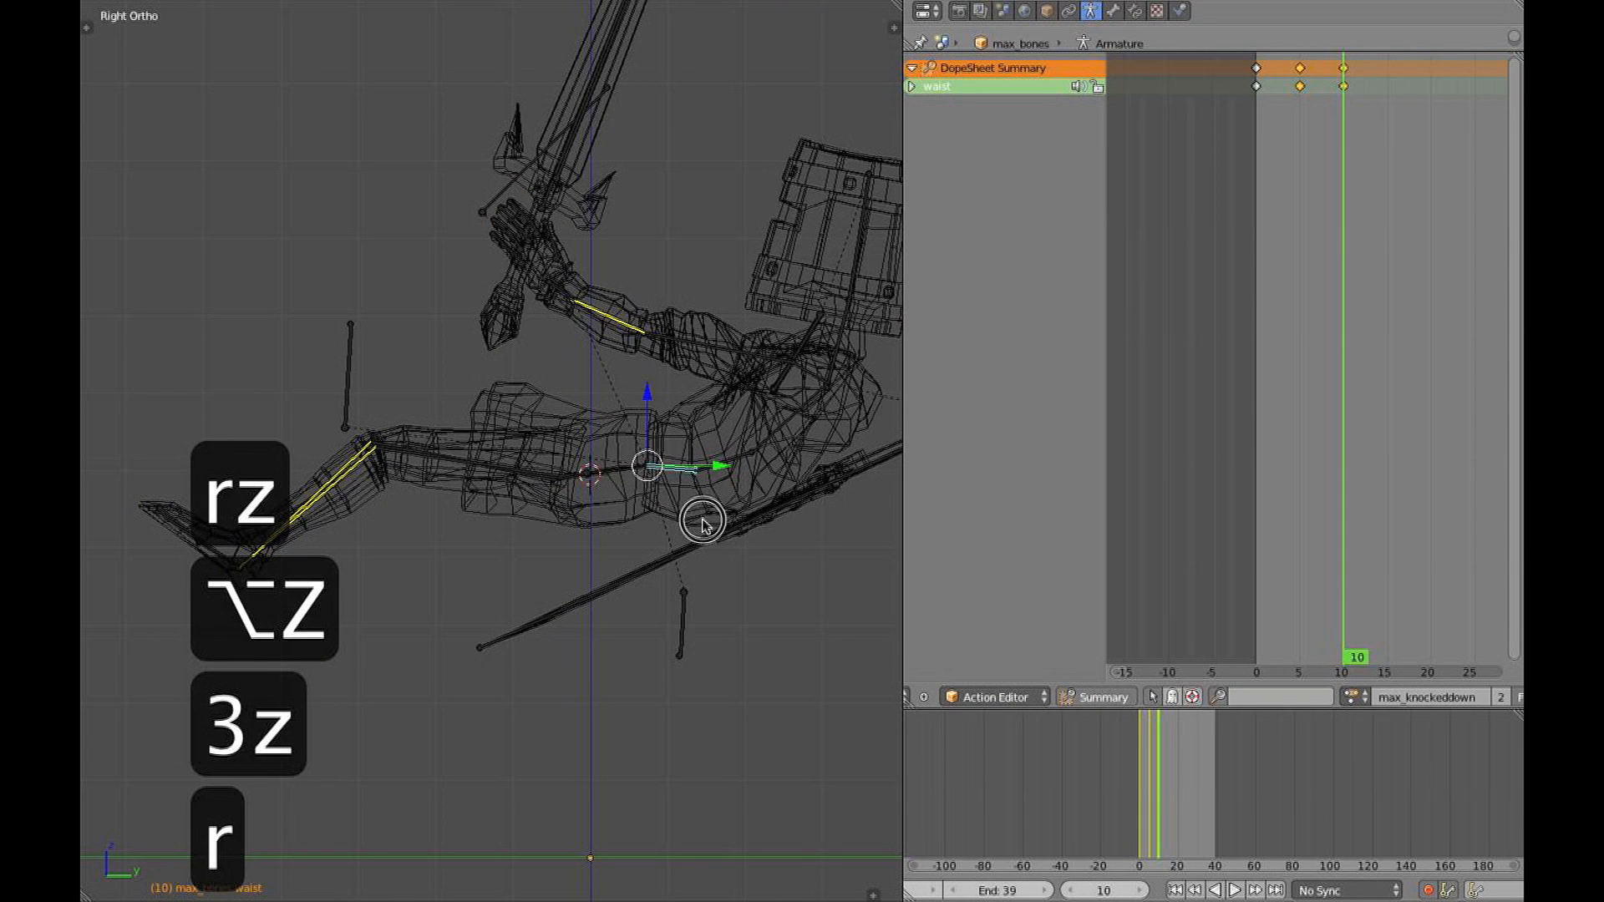
pyautogui.press('r')
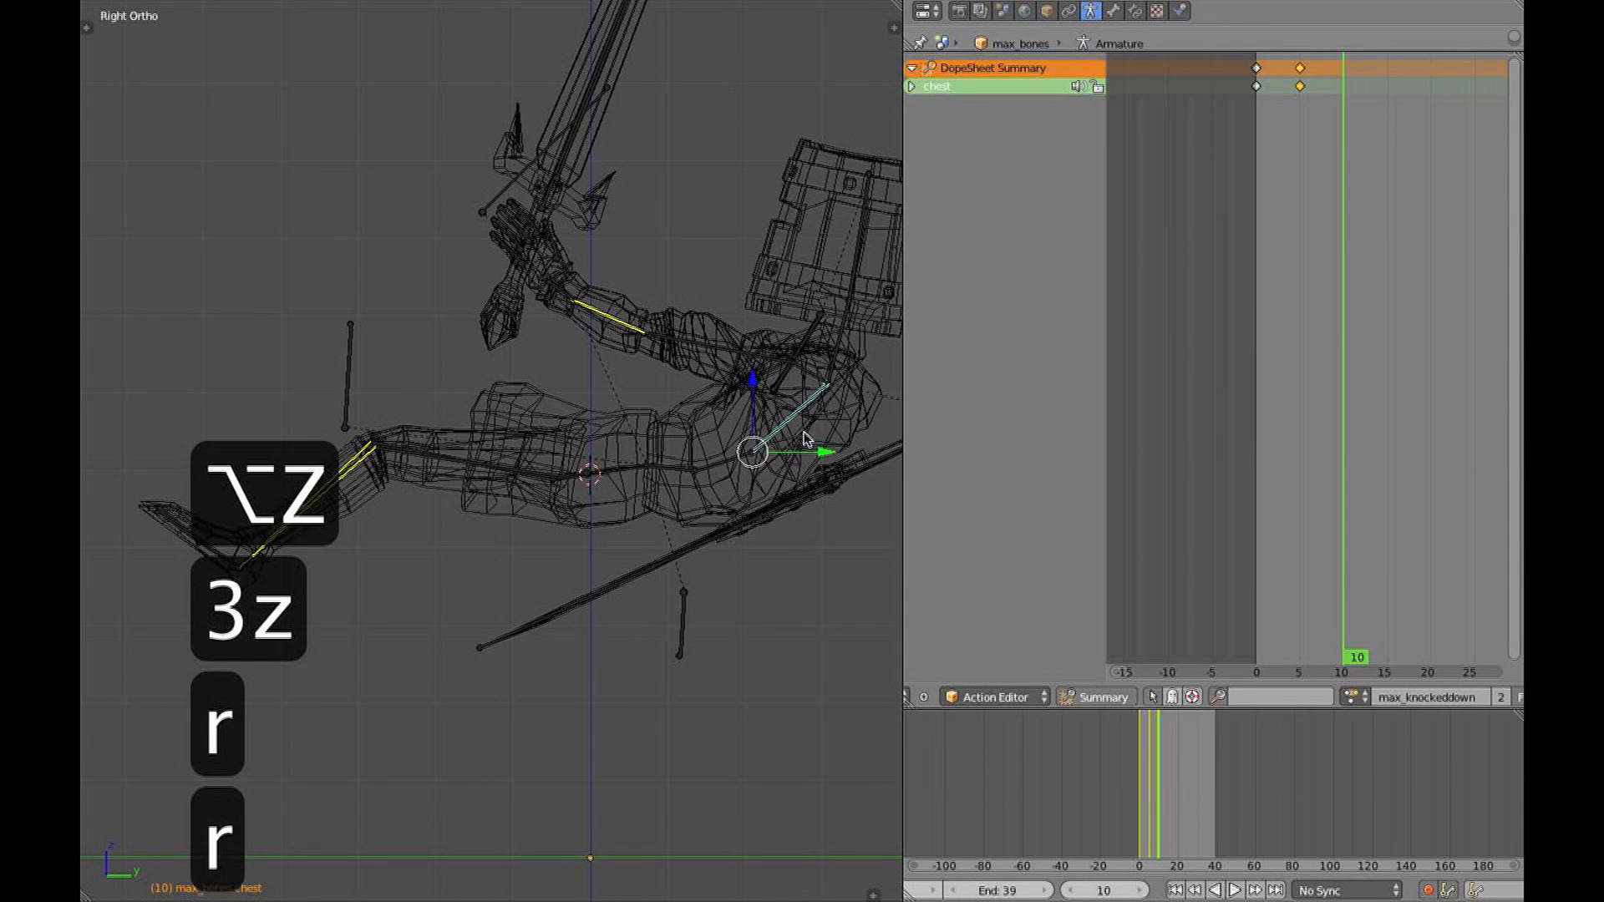
pyautogui.rightClick(664, 464)
pyautogui.press('r')
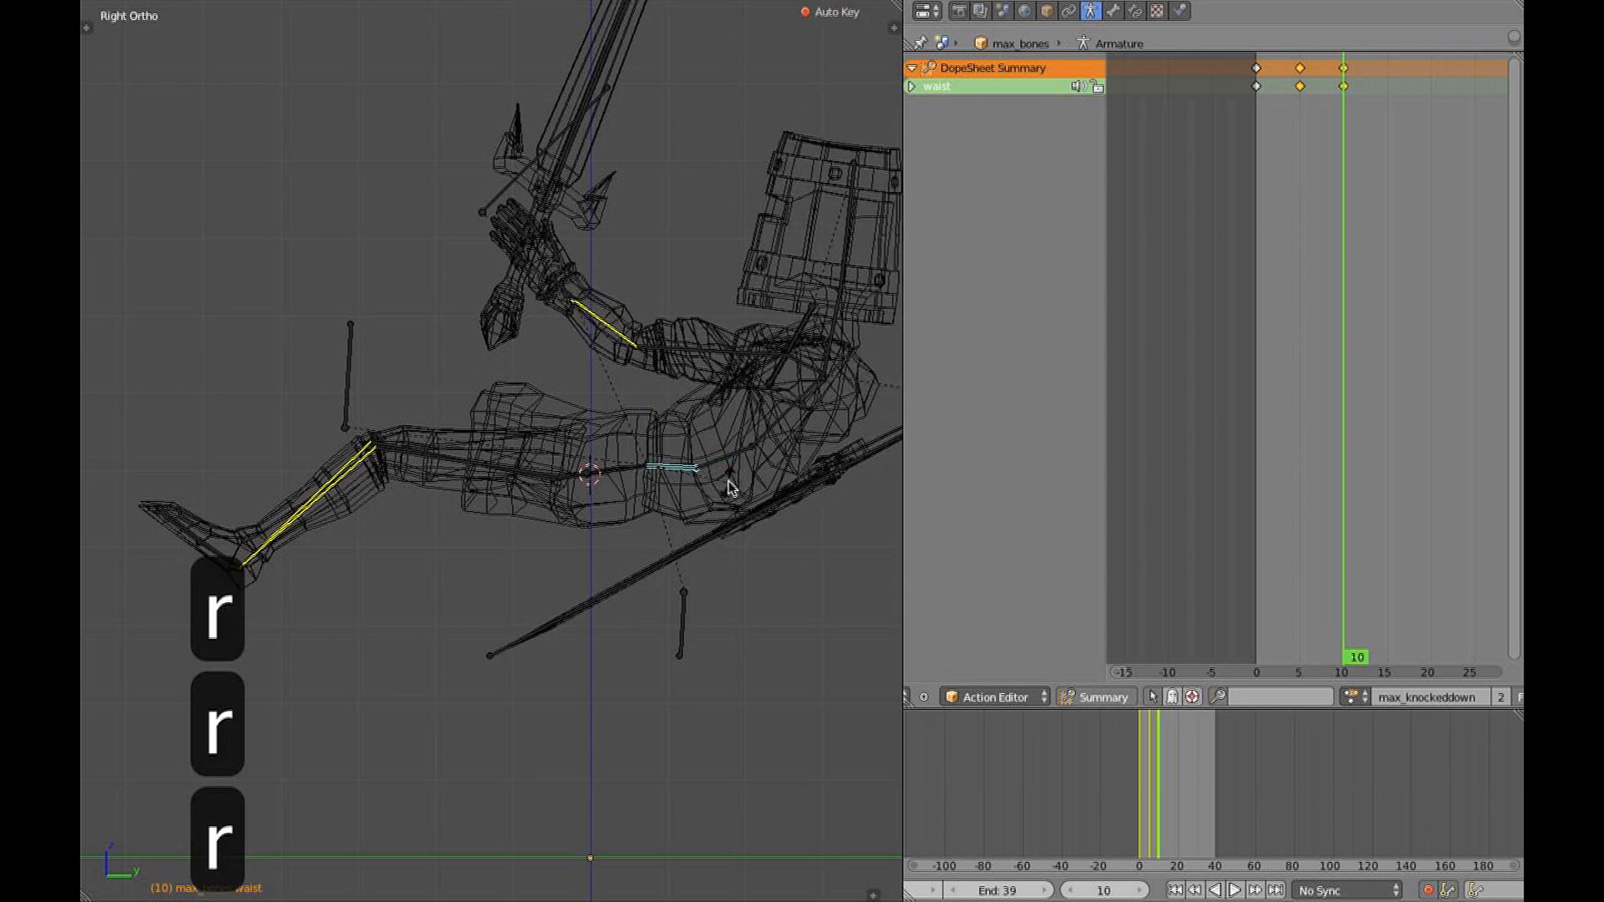
pyautogui.press('r')
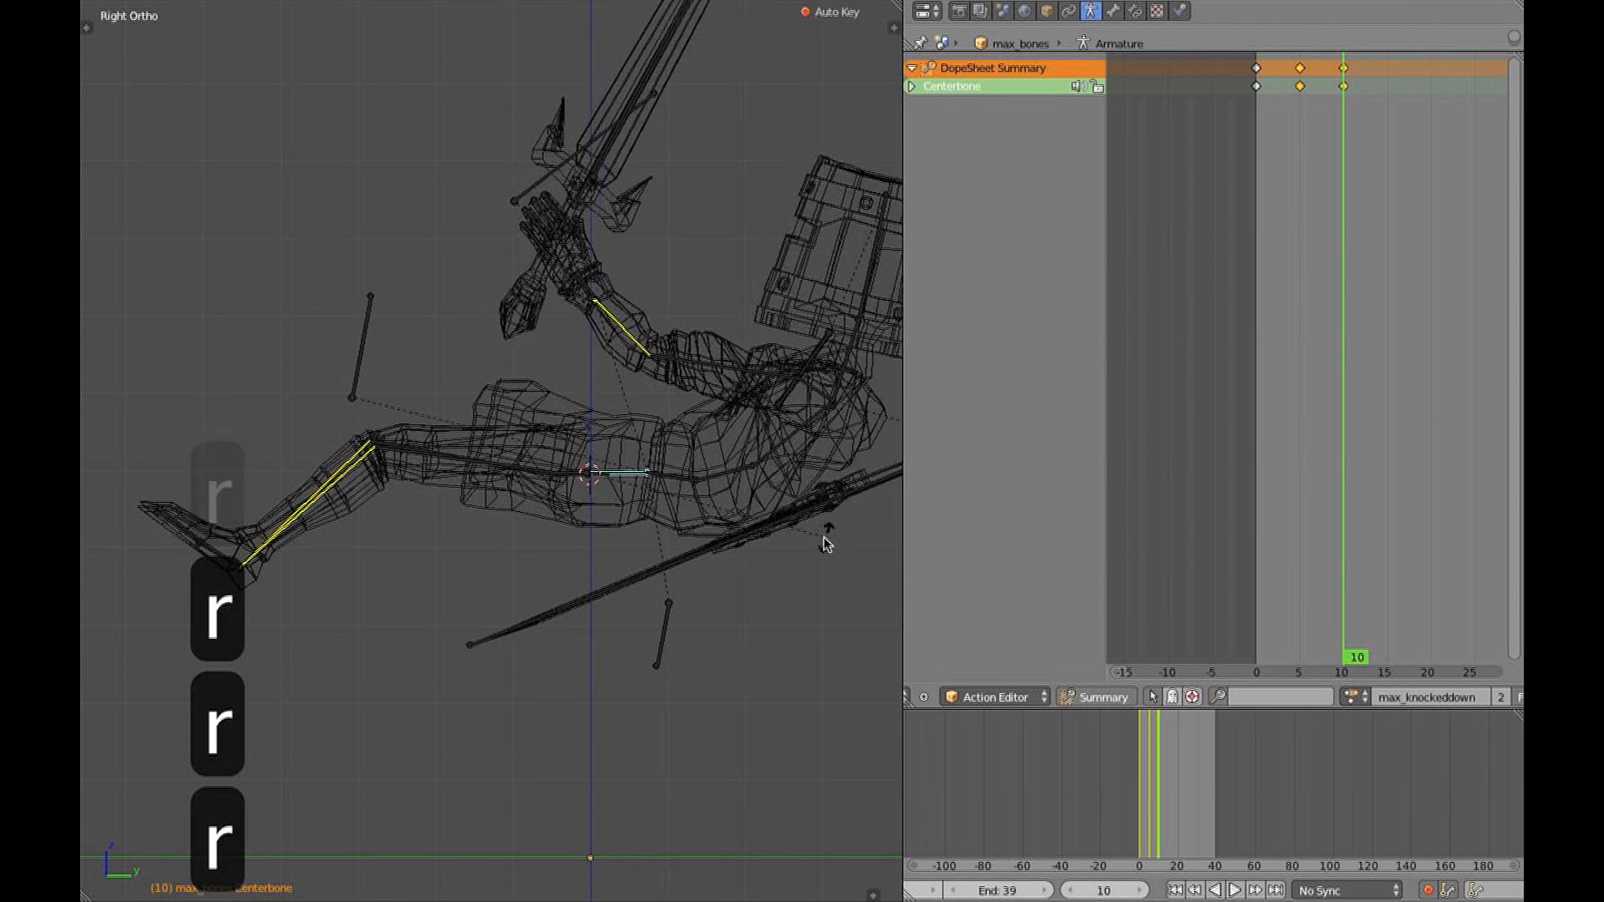
# Move both foot controls slightly down and away from the hips, then rotate the two foot bones
pyautogui.keyDown('shift'); pyautogui.moveTo(314, 568); pyautogui.dragTo(401, 493, button='middle'); pyautogui.keyUp('shift')
pyautogui.rightClick(407, 493)
pyautogui.press('g')
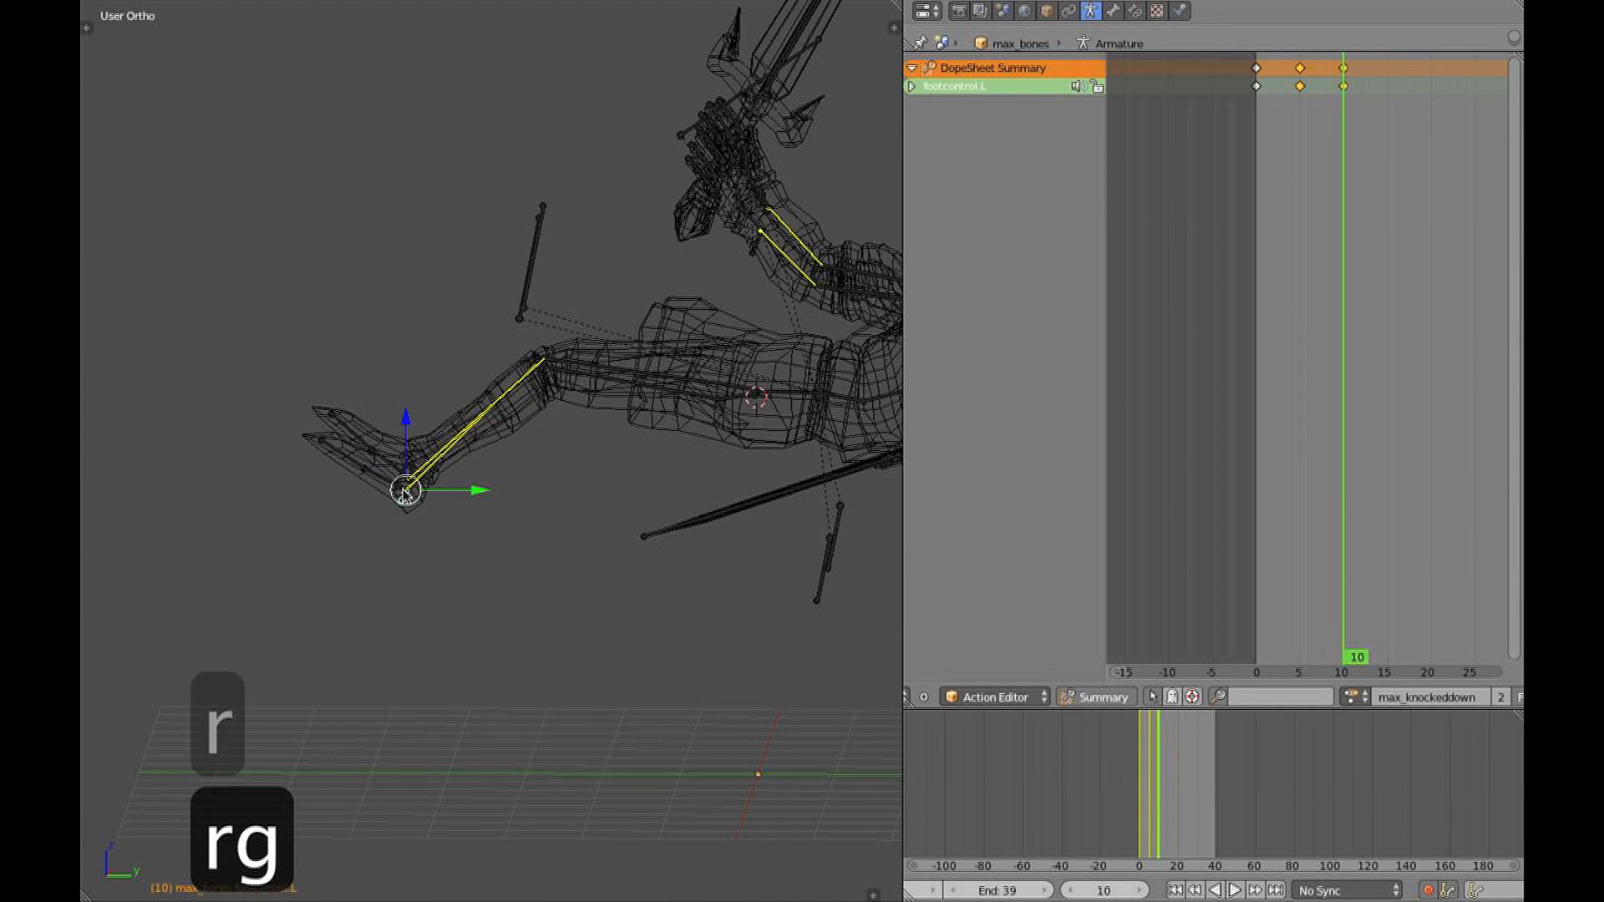
pyautogui.press('3')
pyautogui.press('g')
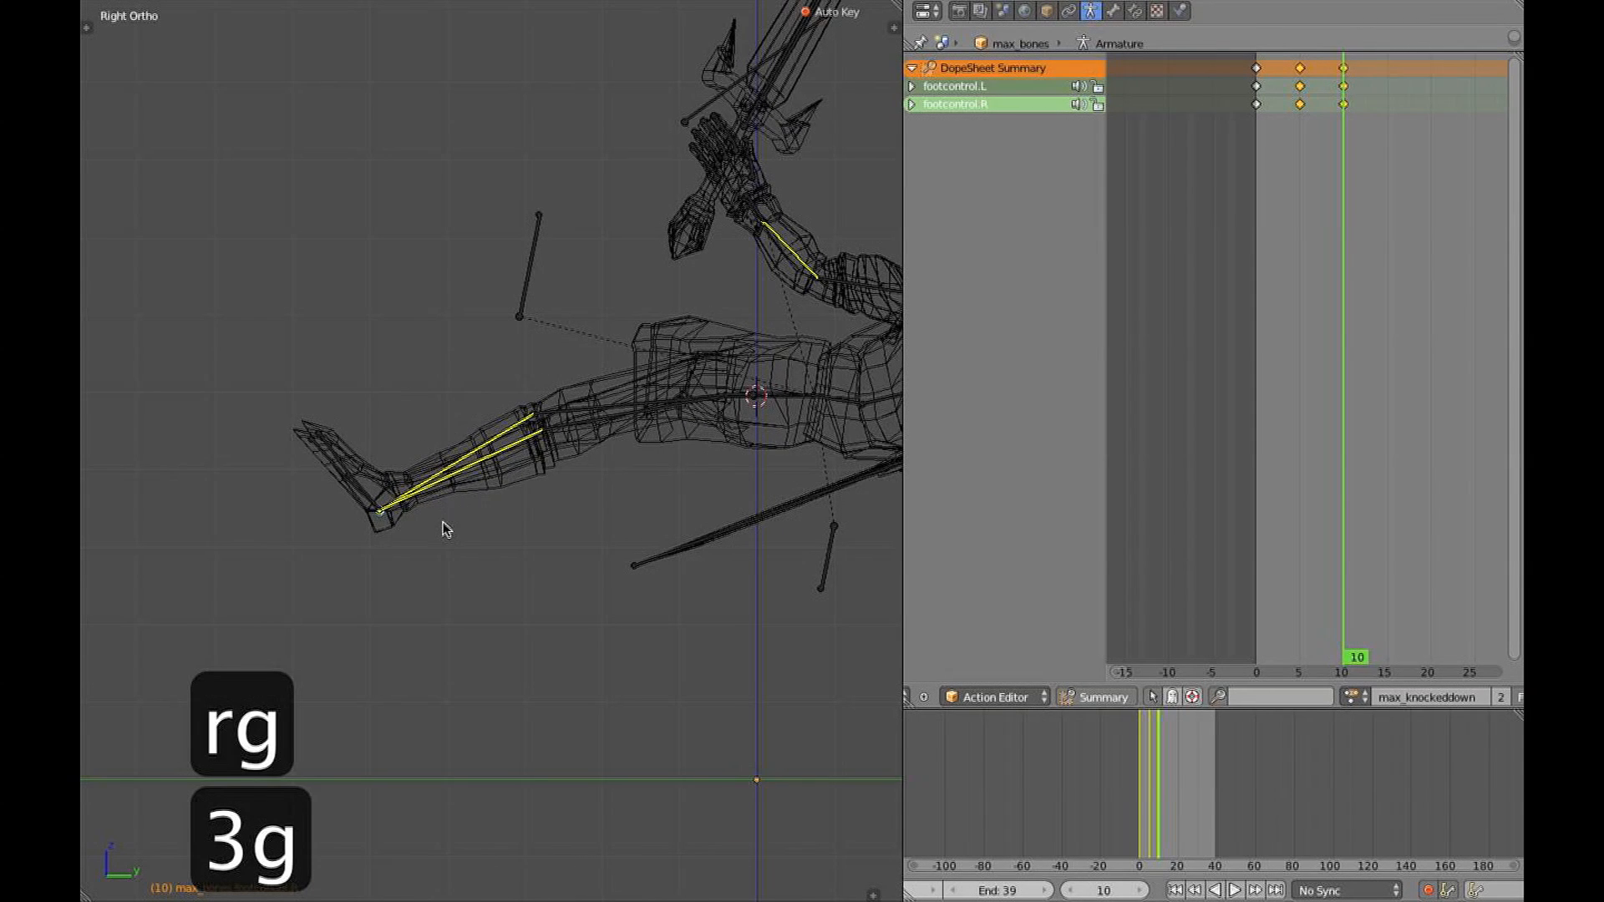
pyautogui.rightClick(378, 500)
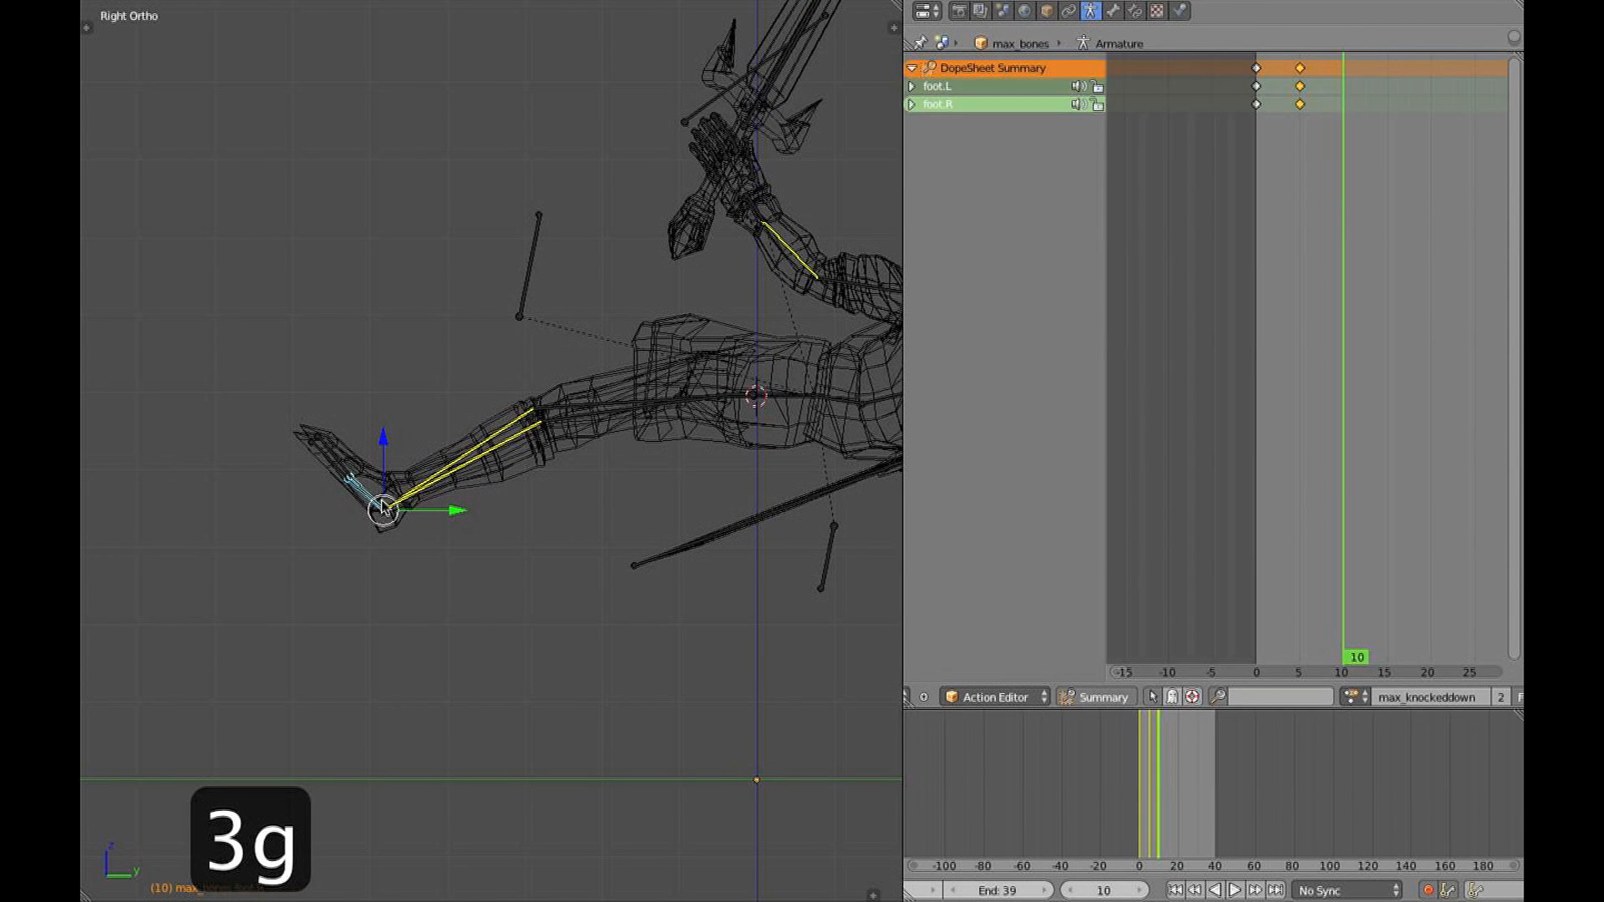
pyautogui.press('3')
# Rotate the left and right foot bones individually so the toes point more straight ahead
pyautogui.moveTo(691, 447)
pyautogui.mouseDown(button='middle')
pyautogui.moveTo(598, 562)
pyautogui.moveTo(476, 504)
pyautogui.moveTo(598, 594)
pyautogui.moveTo(623, 593)
pyautogui.moveTo(509, 693)
pyautogui.mouseUp(button='middle')
pyautogui.press('z')
pyautogui.press('z')
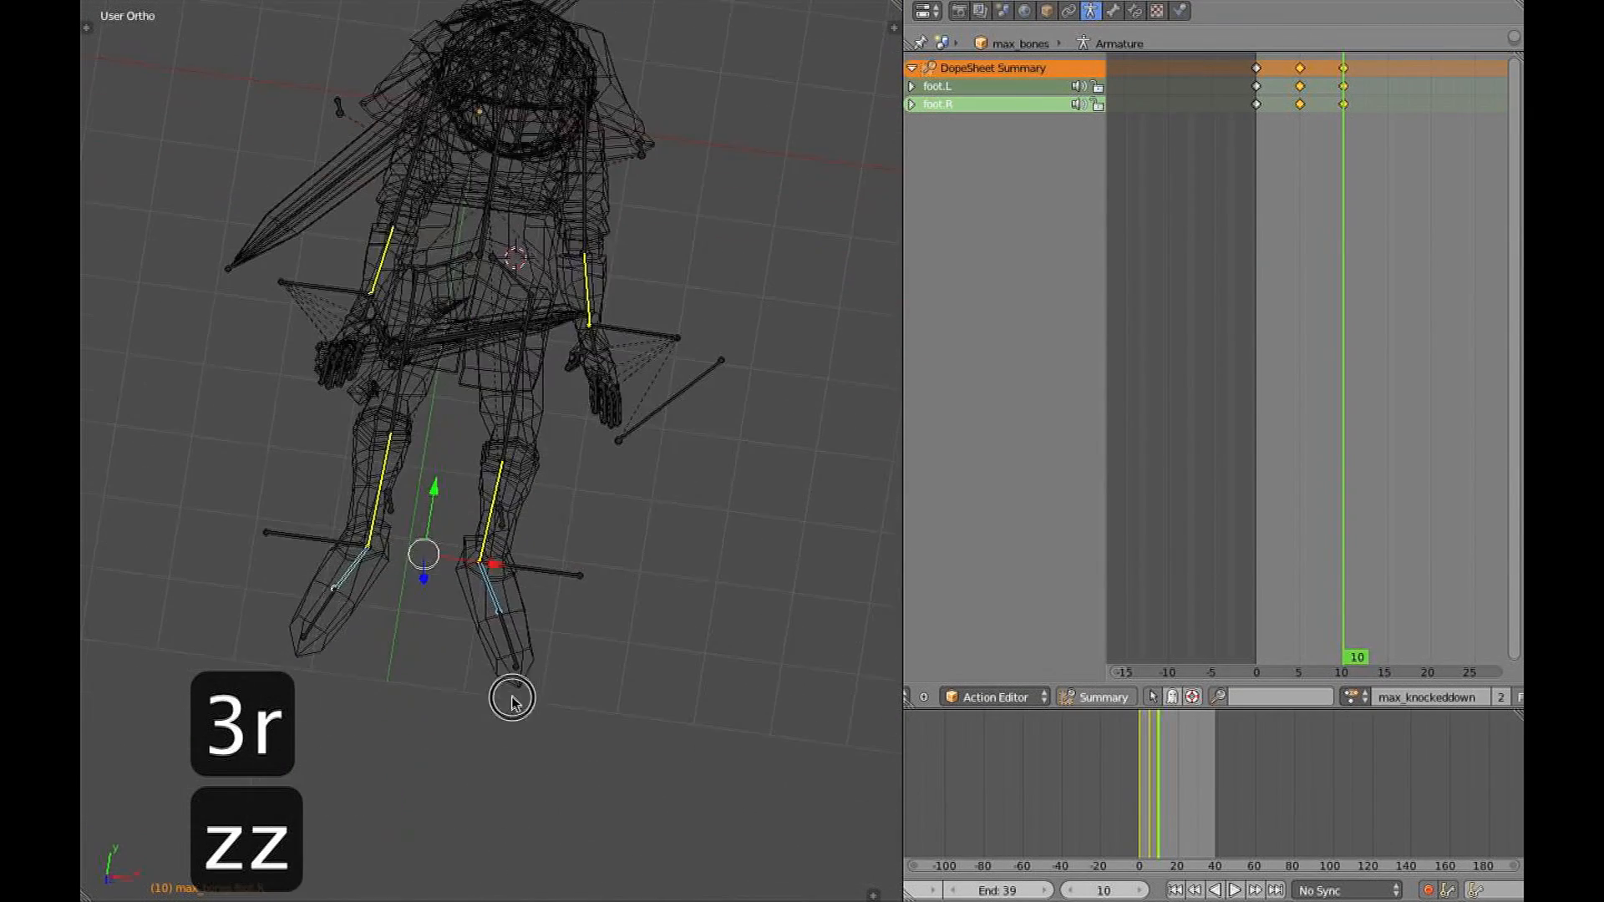
pyautogui.rightClick(505, 614)
pyautogui.hotkey('alt', 'z')
pyautogui.press('z')
pyautogui.press('r')
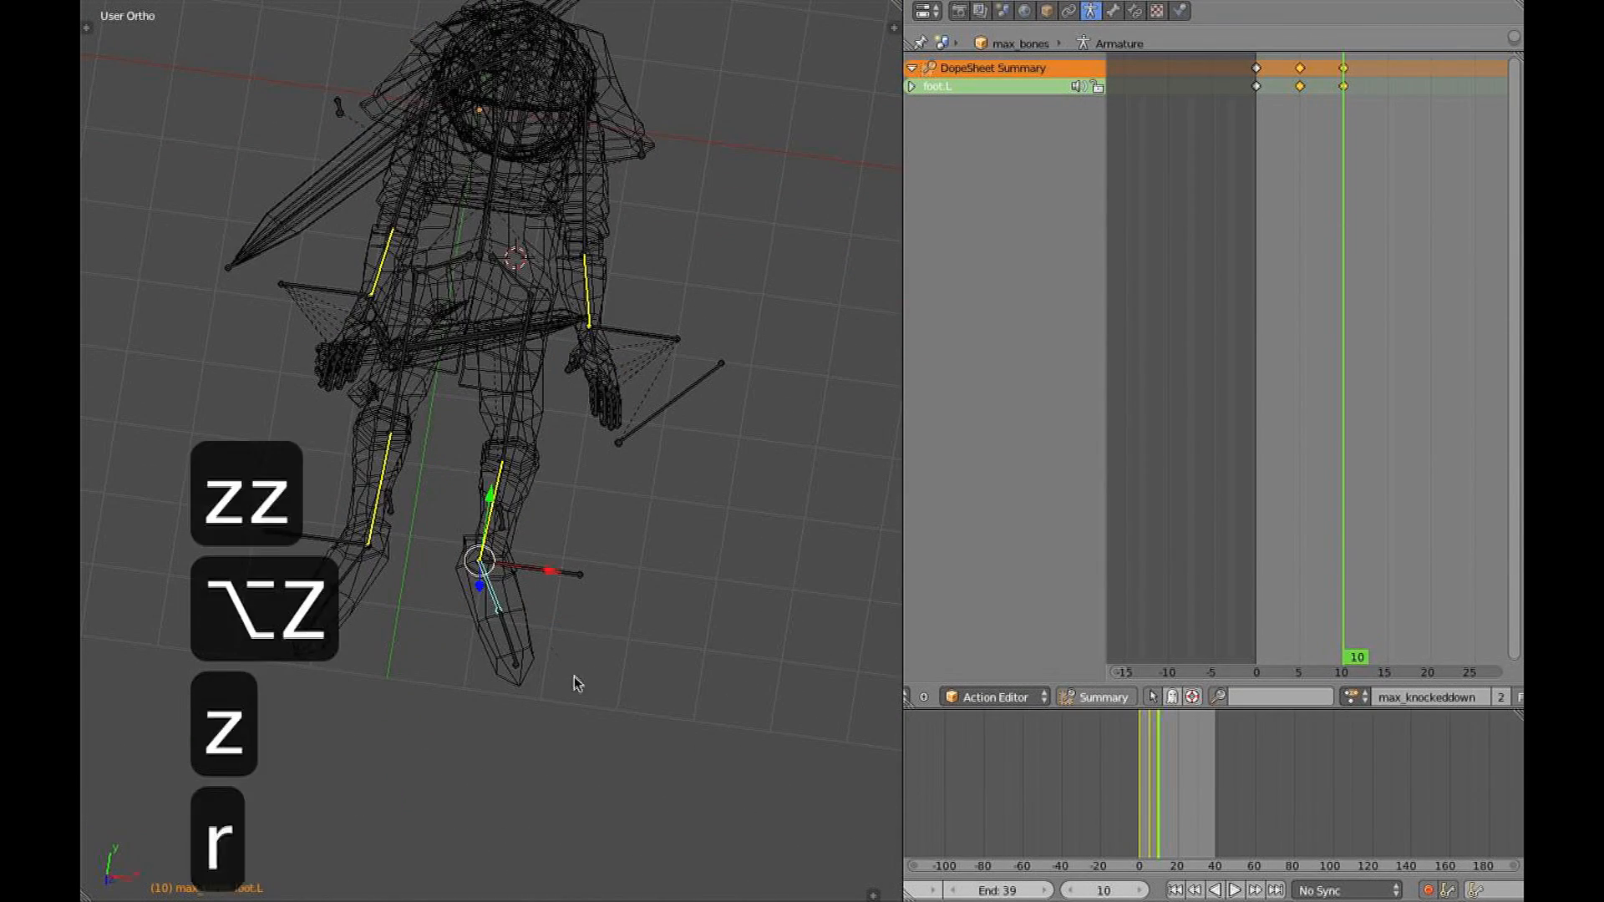
pyautogui.rightClick(365, 585)
pyautogui.moveTo(364, 584); pyautogui.dragTo(452, 654, button='middle')
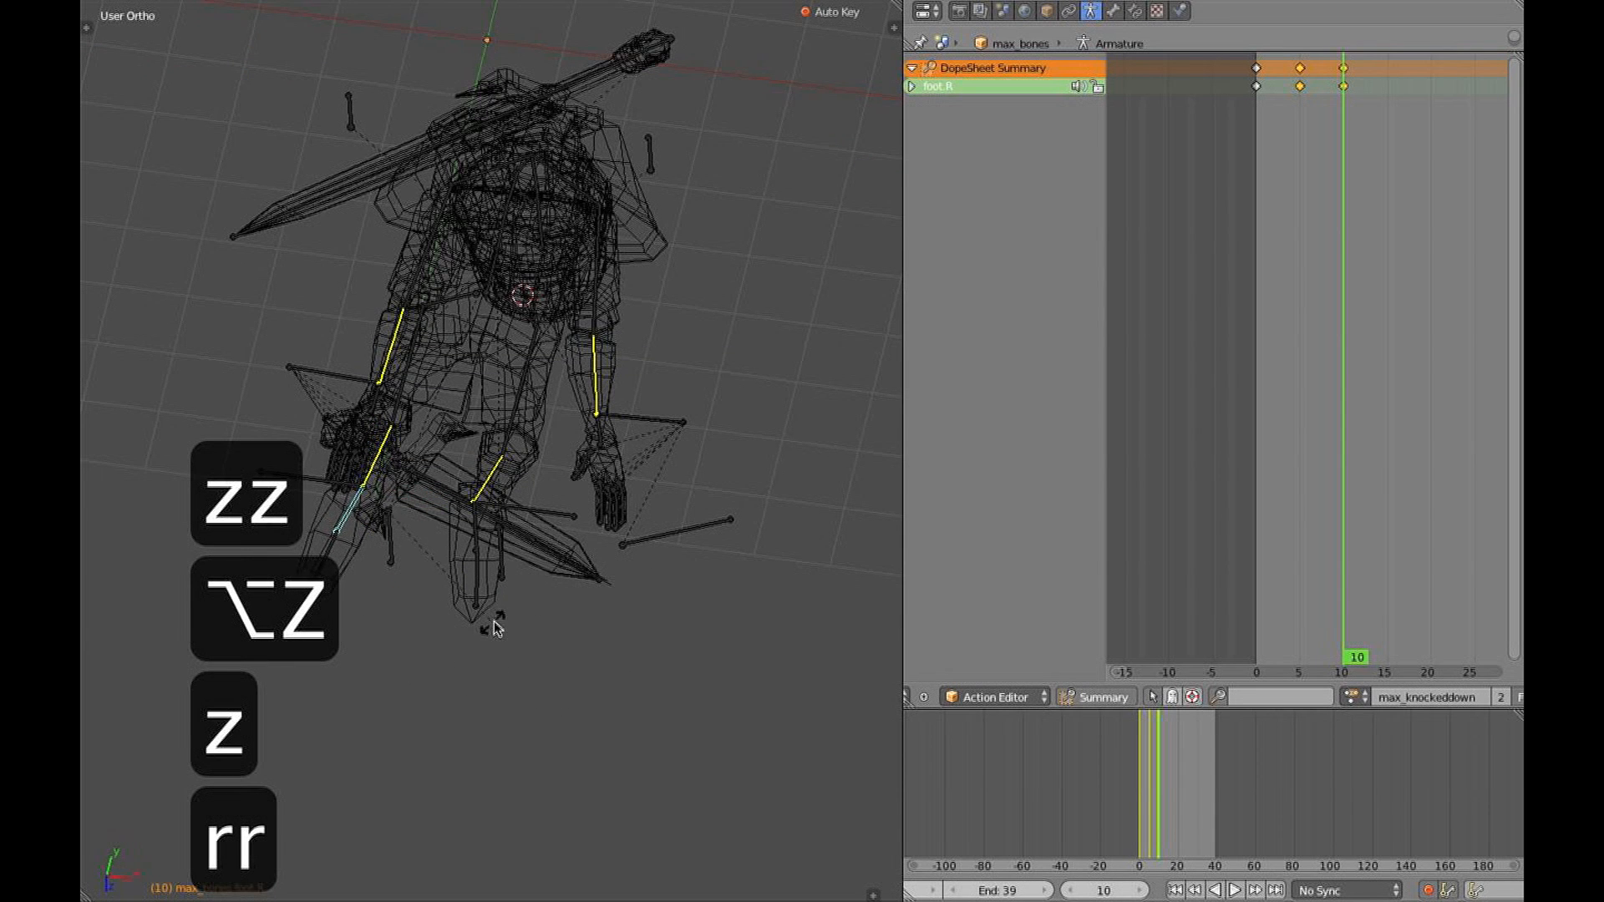
pyautogui.hotkey('alt', 'z')
# Move the left and right foot controls individually to bring the feet closer together
pyautogui.moveTo(539, 605)
pyautogui.mouseDown(button='middle')
pyautogui.moveTo(529, 578)
pyautogui.moveTo(560, 632)
pyautogui.mouseUp(button='middle')
pyautogui.rightClick(529, 607)
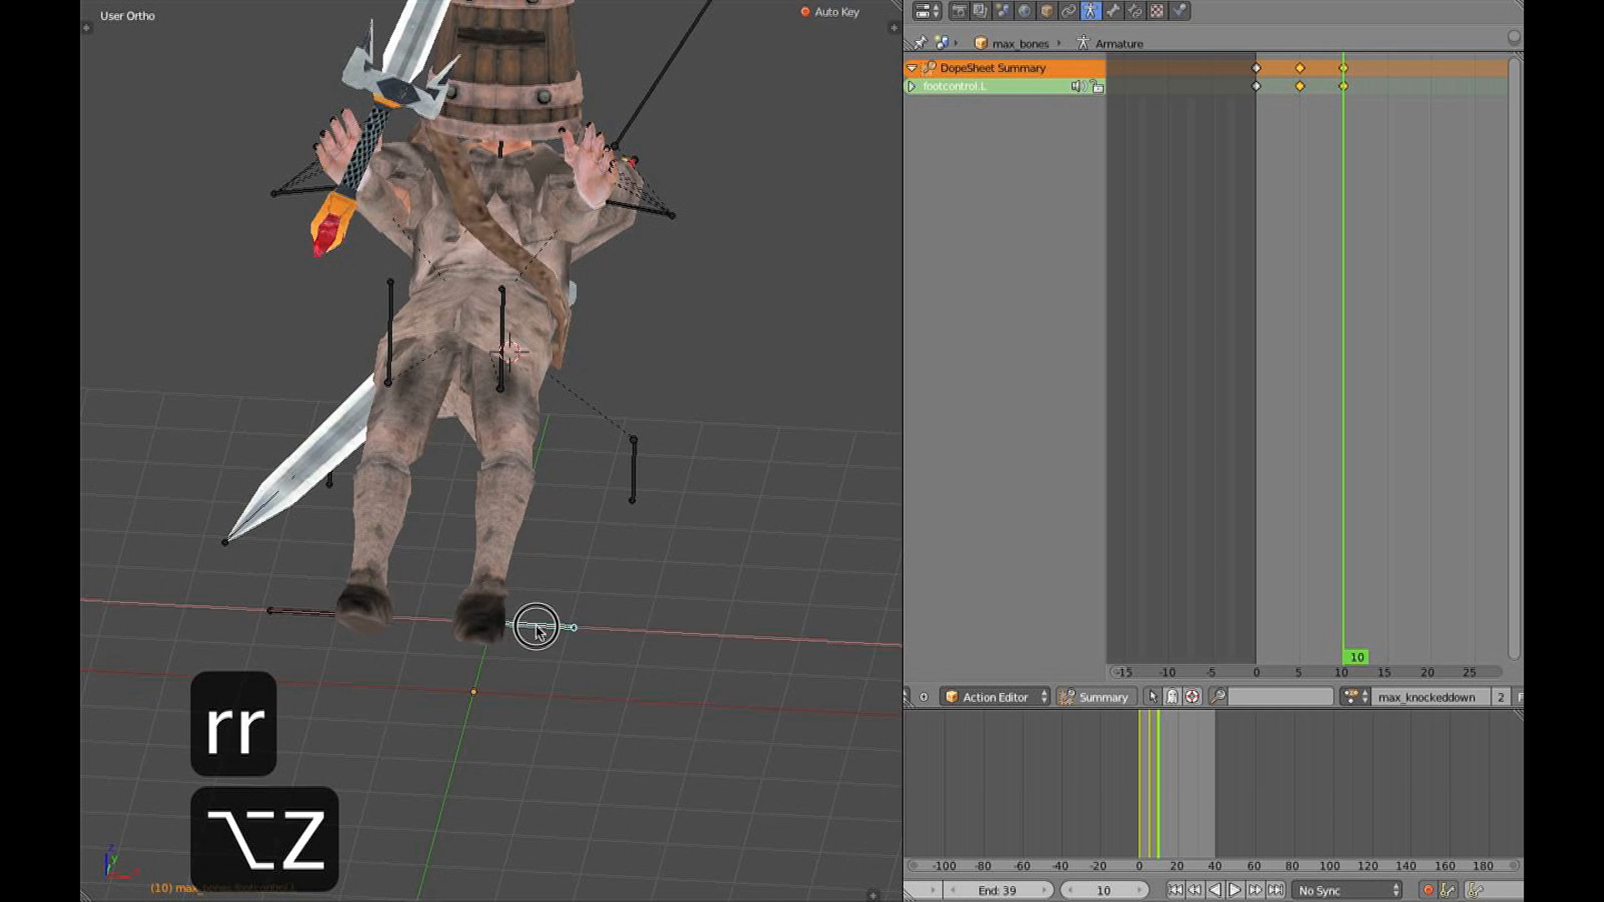
pyautogui.moveTo(454, 609); pyautogui.dragTo(452, 609)
pyautogui.moveTo(452, 609); pyautogui.dragTo(463, 617, button='middle')
pyautogui.moveTo(380, 625); pyautogui.dragTo(468, 631)
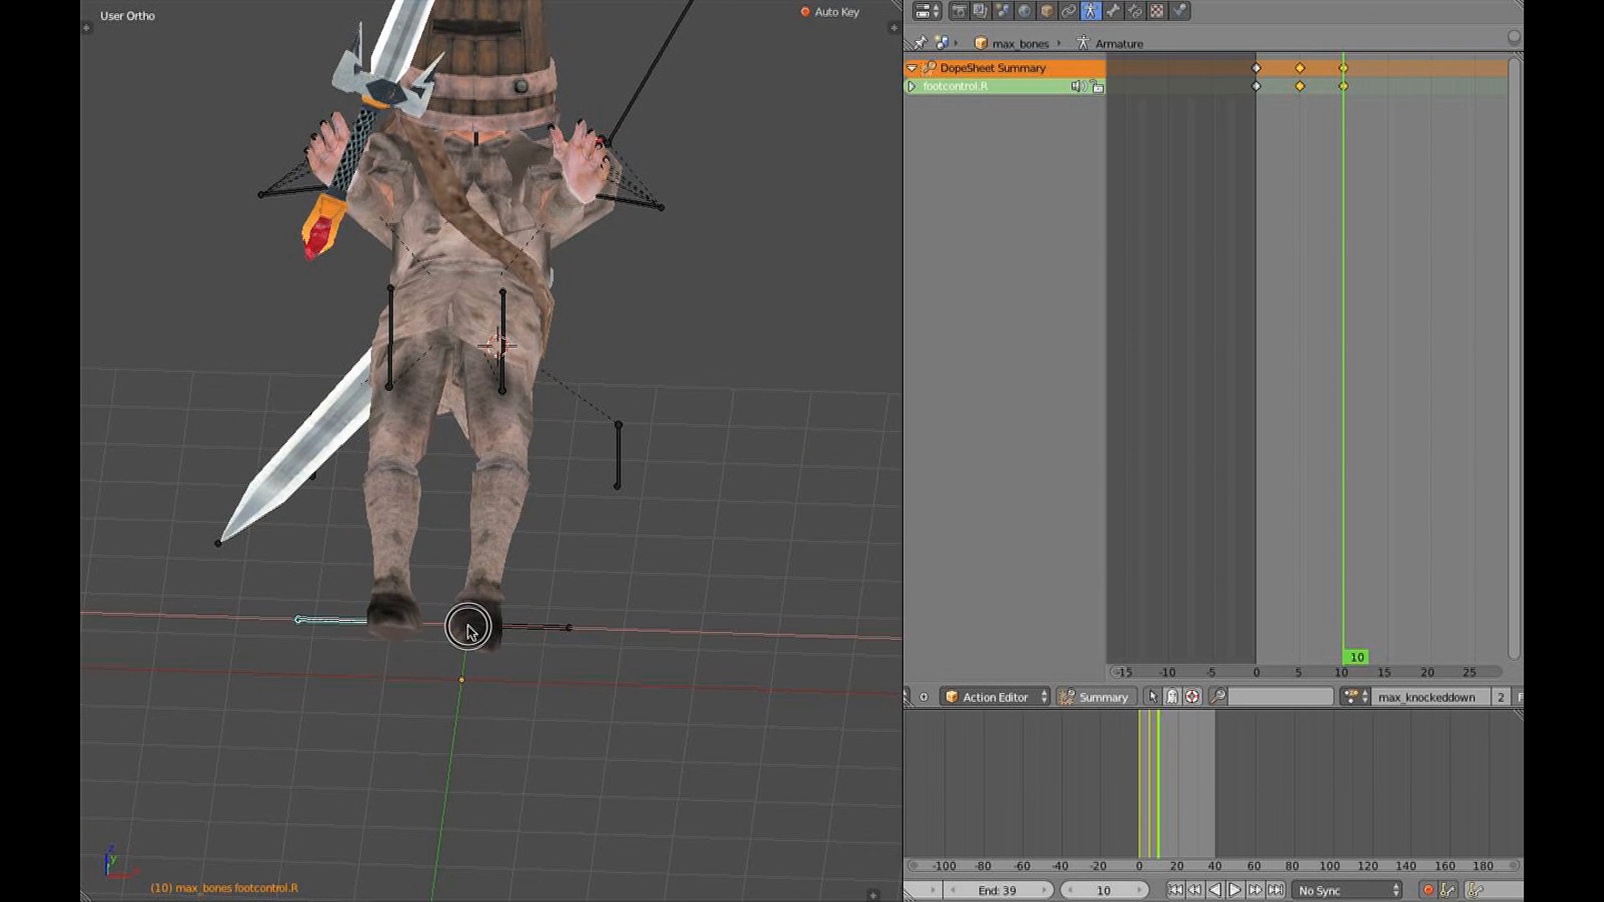
# Move the left and right knee poles inward at frame 10
pyautogui.rightClick(512, 362)
pyautogui.moveTo(512, 363); pyautogui.dragTo(512, 451, button='middle')
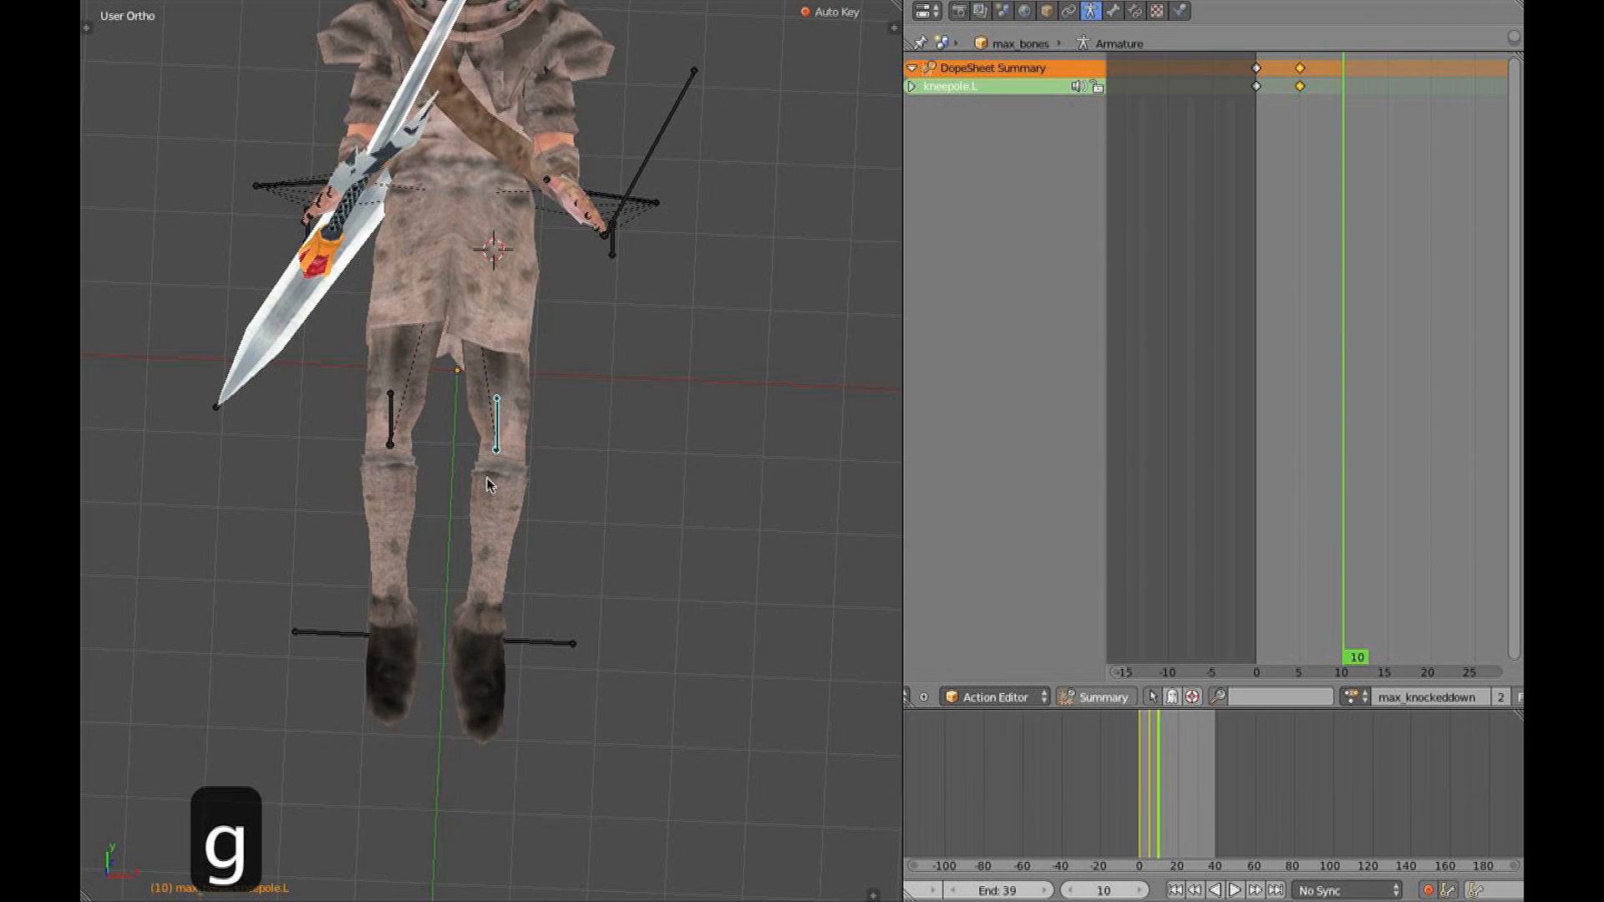
pyautogui.click(422, 469)
pyautogui.moveTo(422, 469)
pyautogui.mouseDown(button='middle')
pyautogui.moveTo(554, 375)
pyautogui.moveTo(563, 323)
pyautogui.moveTo(457, 387)
pyautogui.moveTo(459, 443)
pyautogui.mouseUp(button='middle')
# Adjust the position of the left and right groin bones at frame 10
pyautogui.press('z')
pyautogui.rightClick(458, 267)
pyautogui.hotkey('alt', 'z')
pyautogui.moveTo(539, 322); pyautogui.dragTo(547, 366, button='middle')
pyautogui.press('g')
pyautogui.press('z')
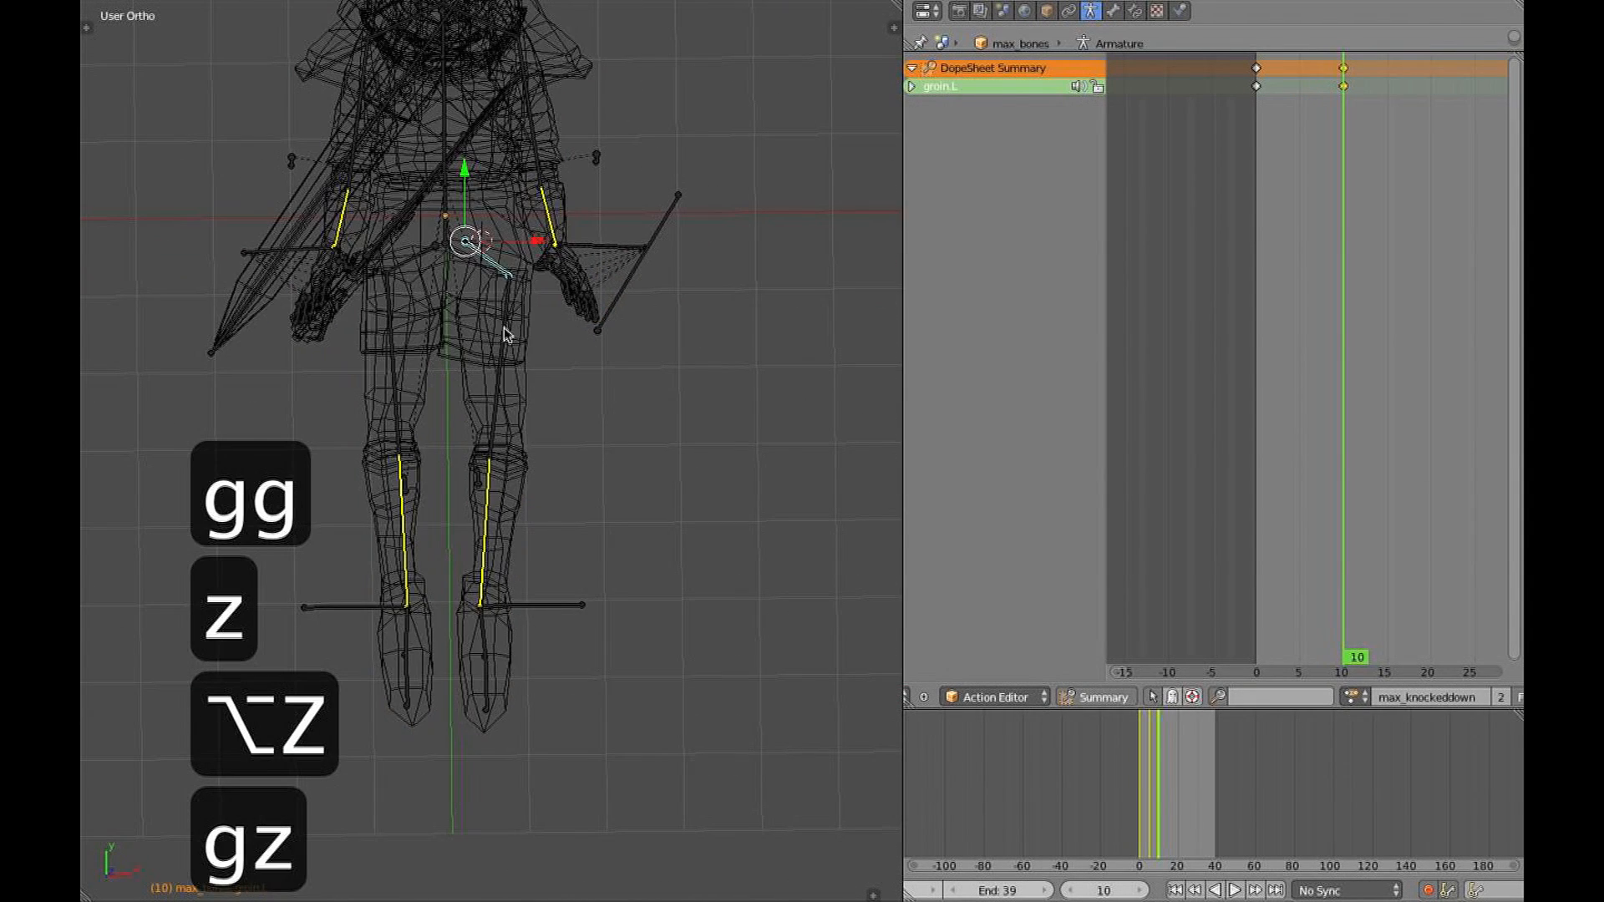
pyautogui.press('g')
pyautogui.click(469, 279)
pyautogui.hotkey('alt', 'z')
pyautogui.moveTo(469, 284); pyautogui.dragTo(553, 620, button='middle')
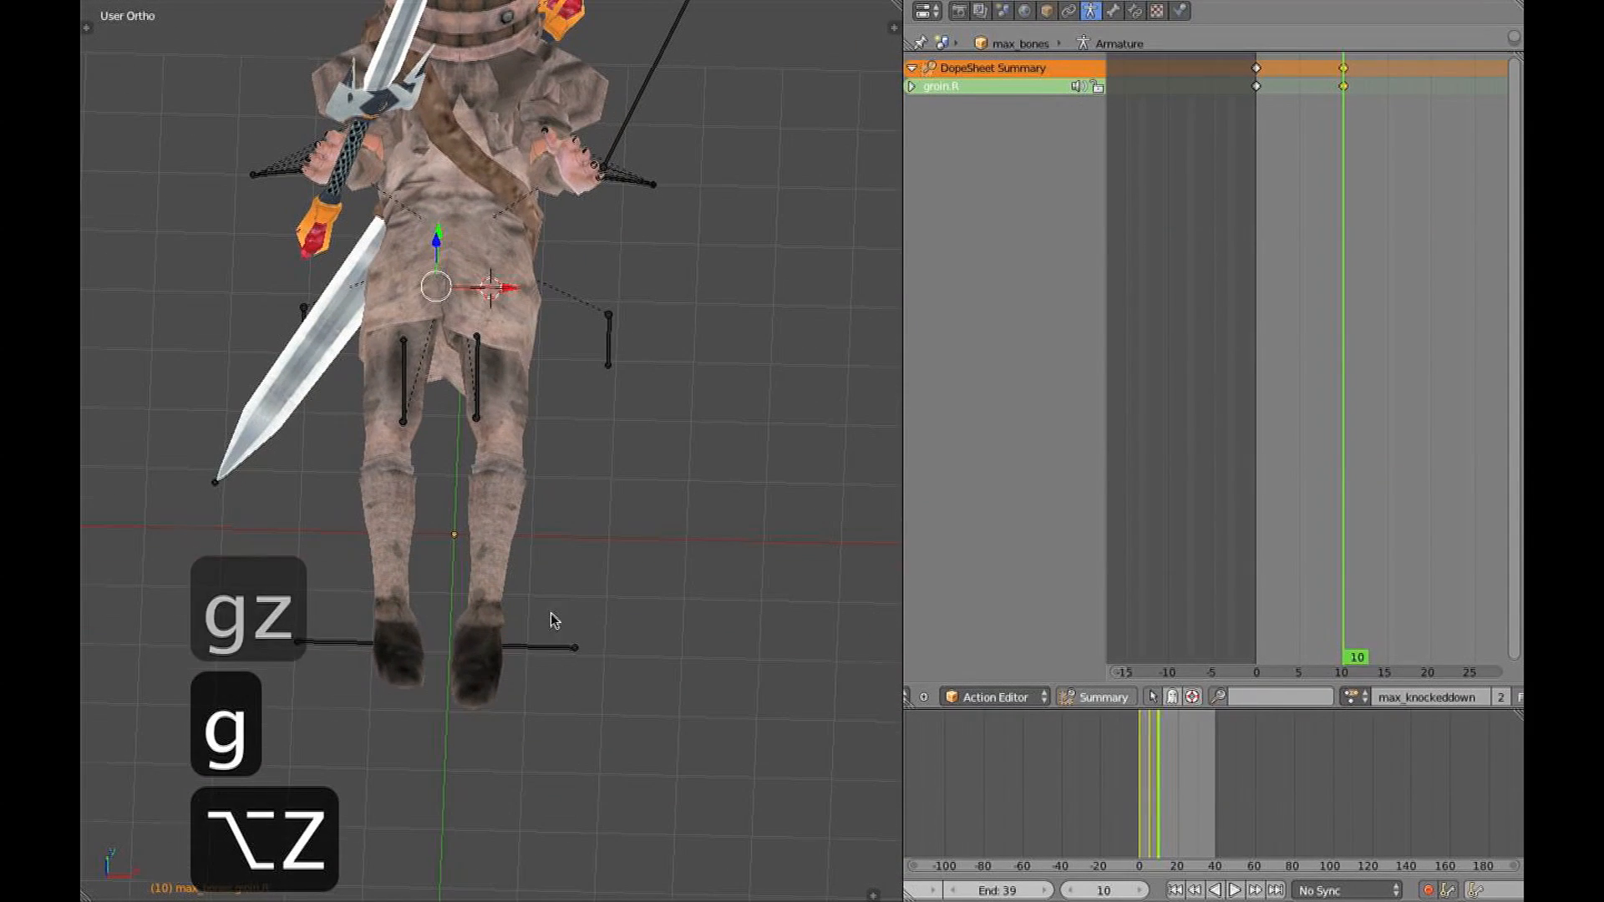
# Reposition the right foot control in side view, then move the left and right knee poles individually
pyautogui.rightClick(351, 639)
pyautogui.press('KP_3')
pyautogui.press('g')
pyautogui.moveTo(709, 685); pyautogui.dragTo(513, 558, button='middle')
pyautogui.press('g')
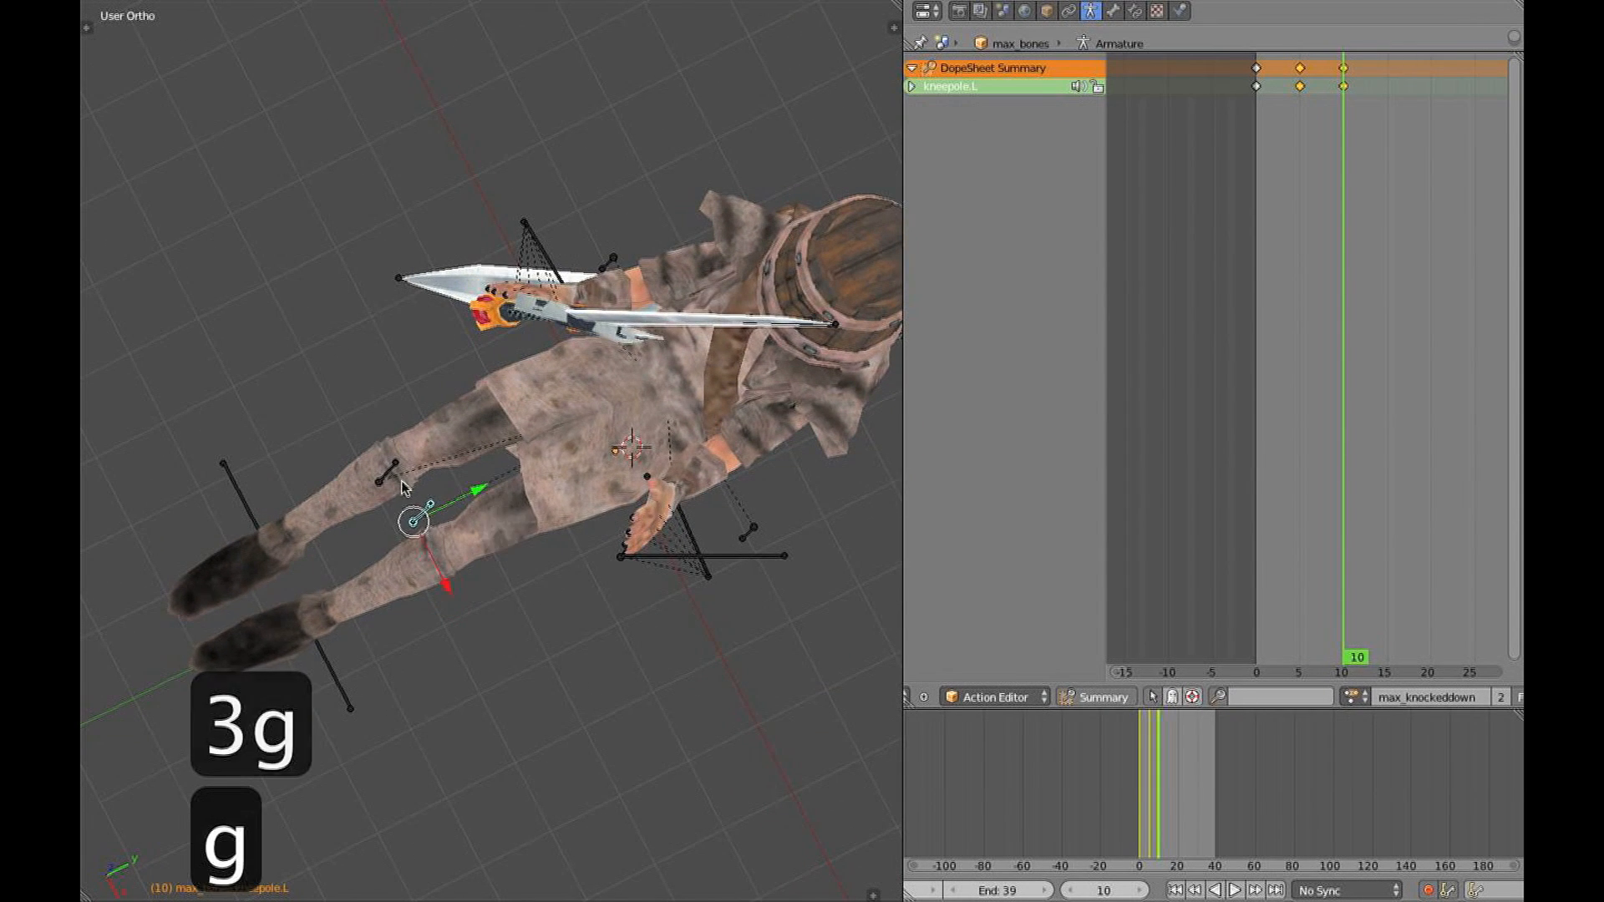
pyautogui.moveTo(419, 519); pyautogui.dragTo(474, 445, button='middle')
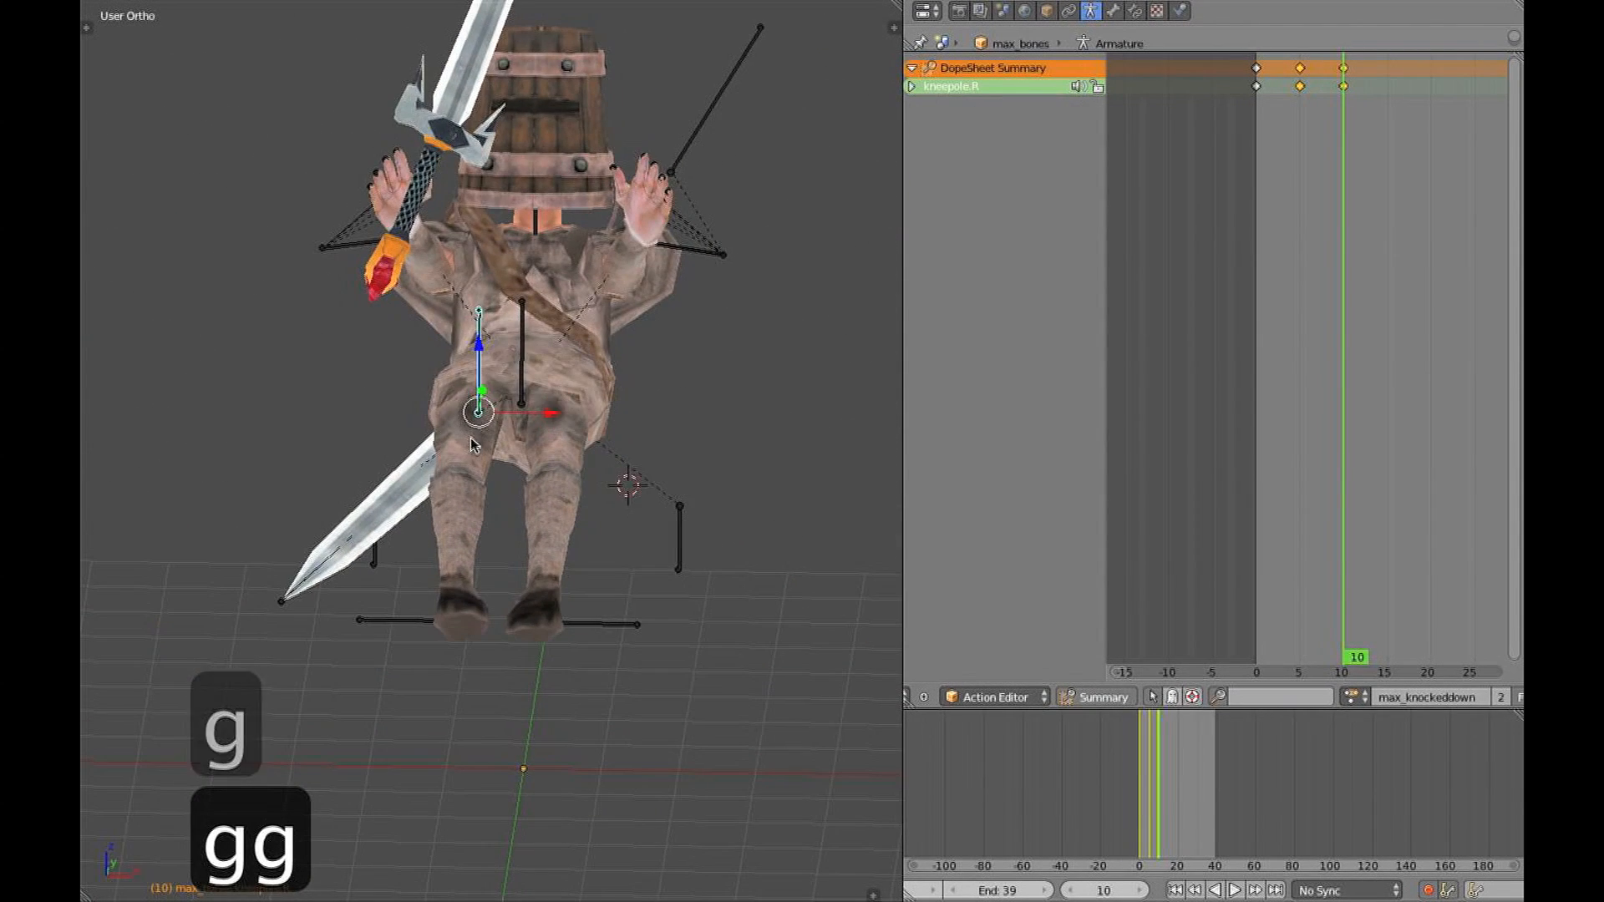
pyautogui.press('3')
pyautogui.moveTo(435, 501)
pyautogui.mouseDown(button='middle')
pyautogui.moveTo(381, 592)
pyautogui.moveTo(468, 518)
pyautogui.mouseUp(button='middle')
# Nudge the left and right foot controls again while checking the legs from above
pyautogui.press('z')
pyautogui.press('3')
pyautogui.press('z')
pyautogui.moveTo(584, 467)
pyautogui.mouseDown(button='middle')
pyautogui.moveTo(566, 474)
pyautogui.moveTo(674, 501)
pyautogui.moveTo(552, 417)
pyautogui.moveTo(562, 529)
pyautogui.moveTo(666, 695)
pyautogui.mouseUp(button='middle')
pyautogui.press('z')
pyautogui.moveTo(544, 762); pyautogui.dragTo(553, 764)
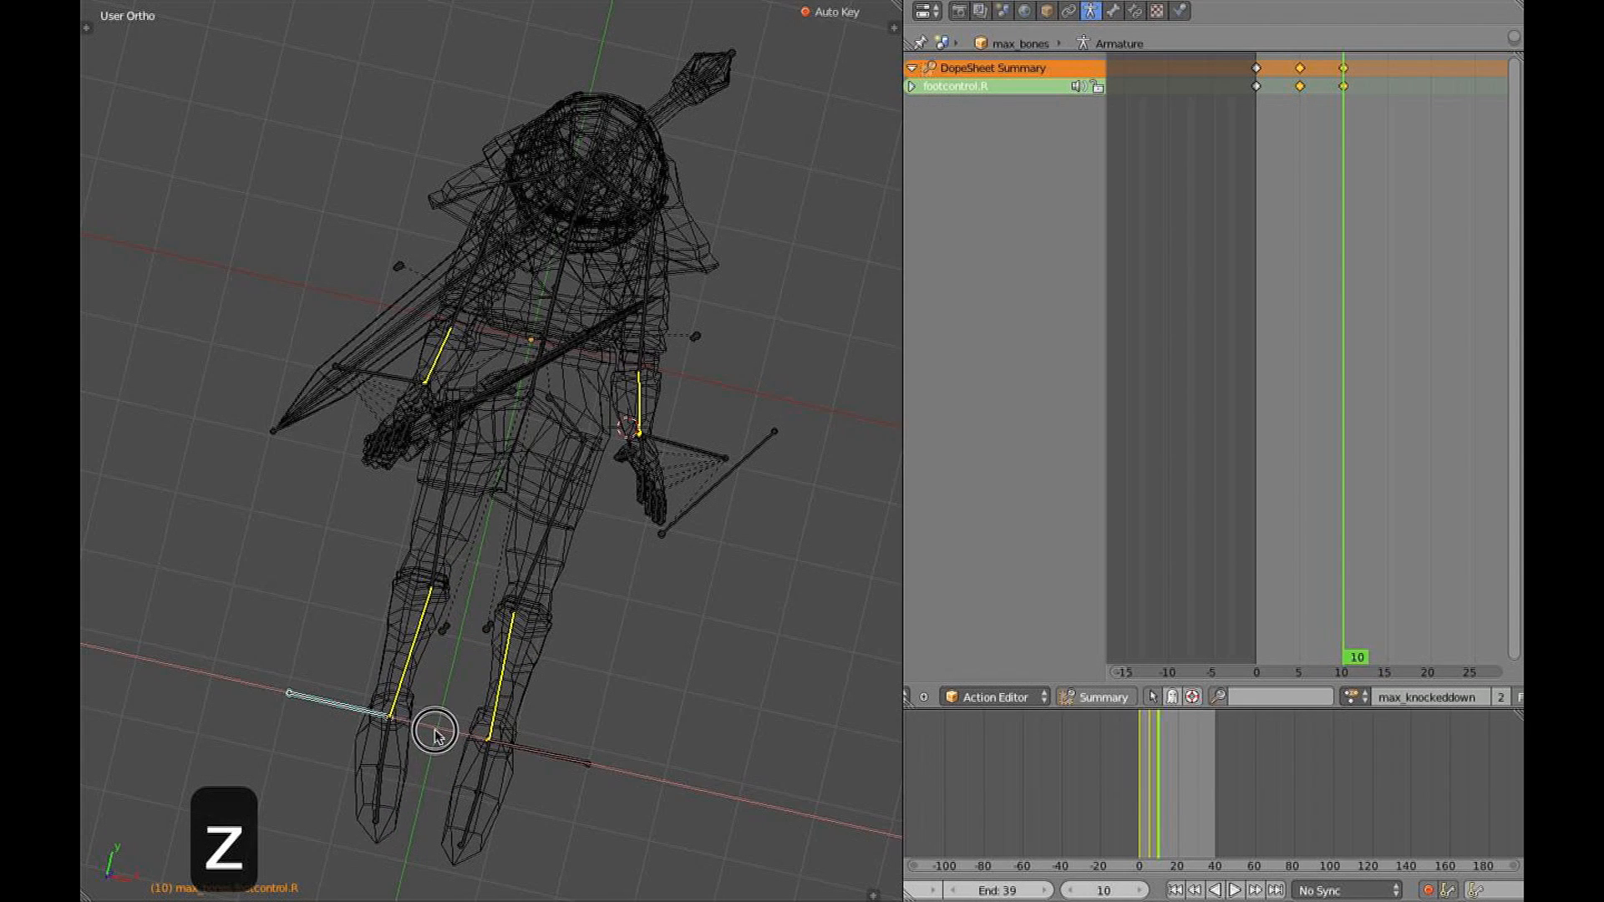
pyautogui.hotkey('alt', 'z')
pyautogui.moveTo(627, 651)
pyautogui.mouseDown(button='middle')
pyautogui.moveTo(645, 448)
pyautogui.moveTo(610, 434)
pyautogui.moveTo(562, 489)
pyautogui.moveTo(618, 489)
pyautogui.mouseUp(button='middle')
# Rotate the Centerbone and then the waist further backward in the right side view at frame 10
pyautogui.press('KP_3')
pyautogui.press('z')
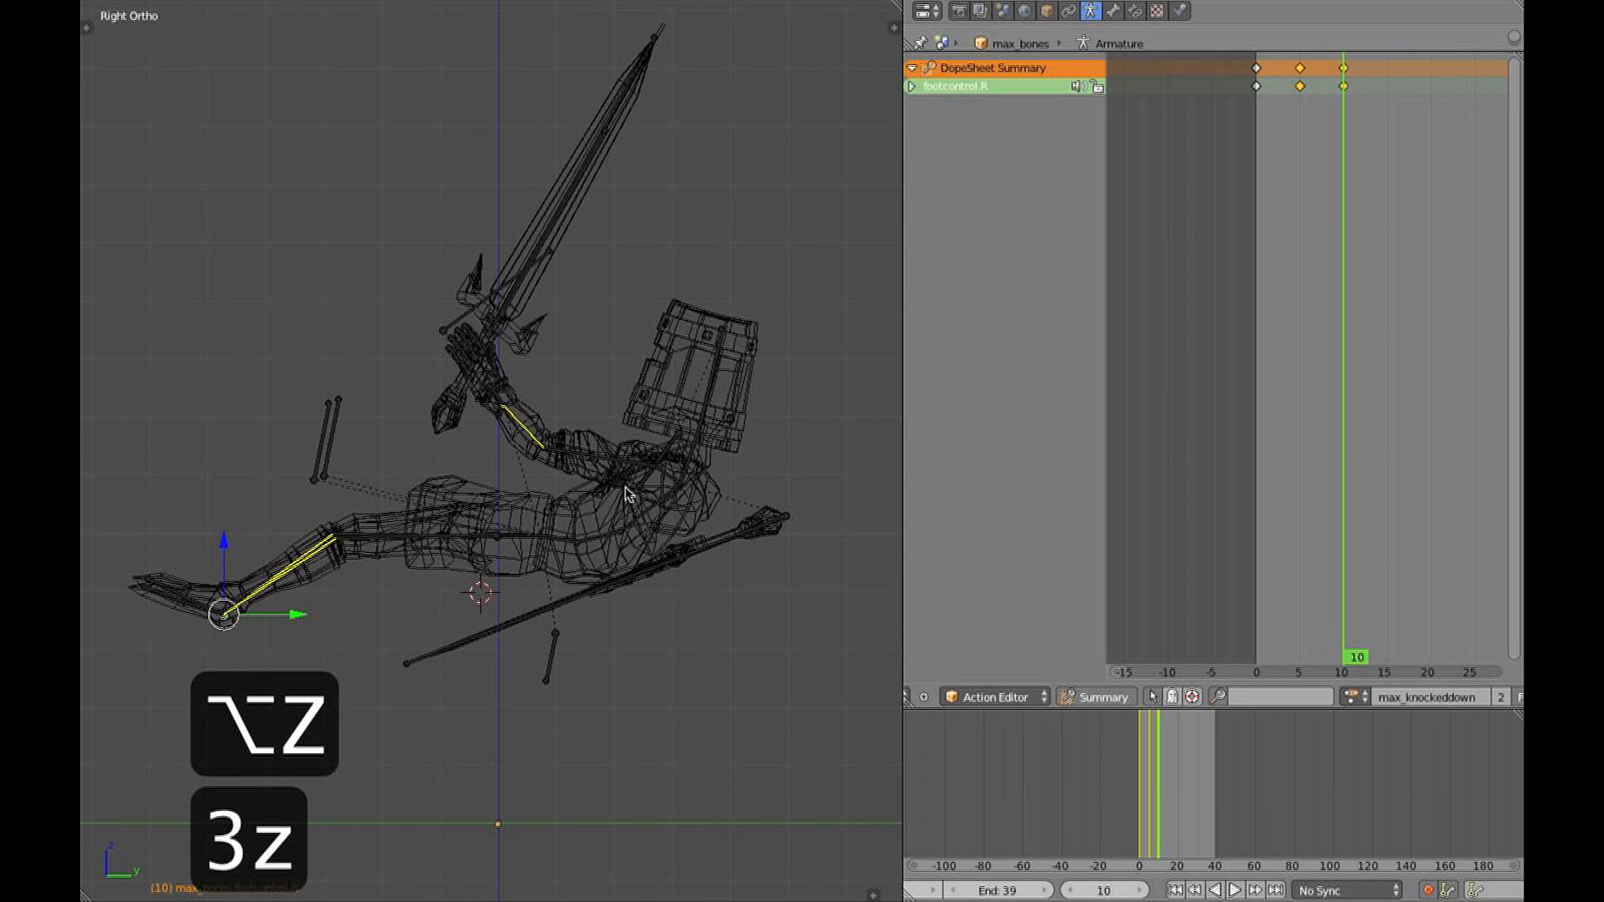
pyautogui.rightClick(644, 524)
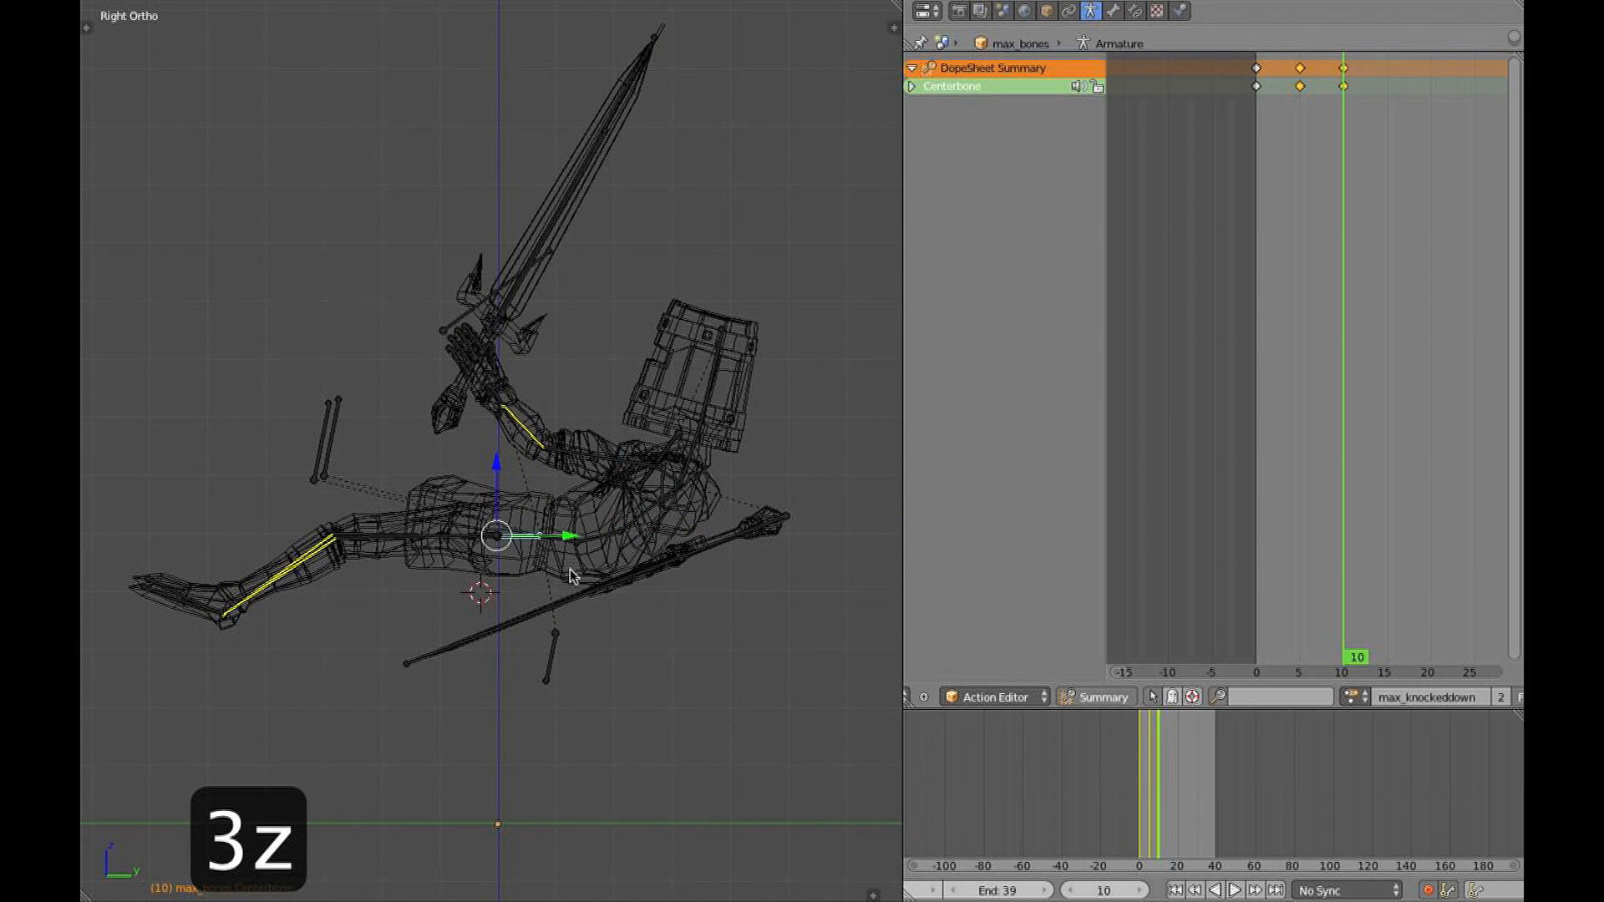
pyautogui.press('r')
pyautogui.click(567, 595)
pyautogui.rightClick(572, 555)
pyautogui.press('r')
pyautogui.click(578, 572)
# Rotate the midtorso and chest forward so the upper body curls up at frame 10
pyautogui.rightClick(591, 565)
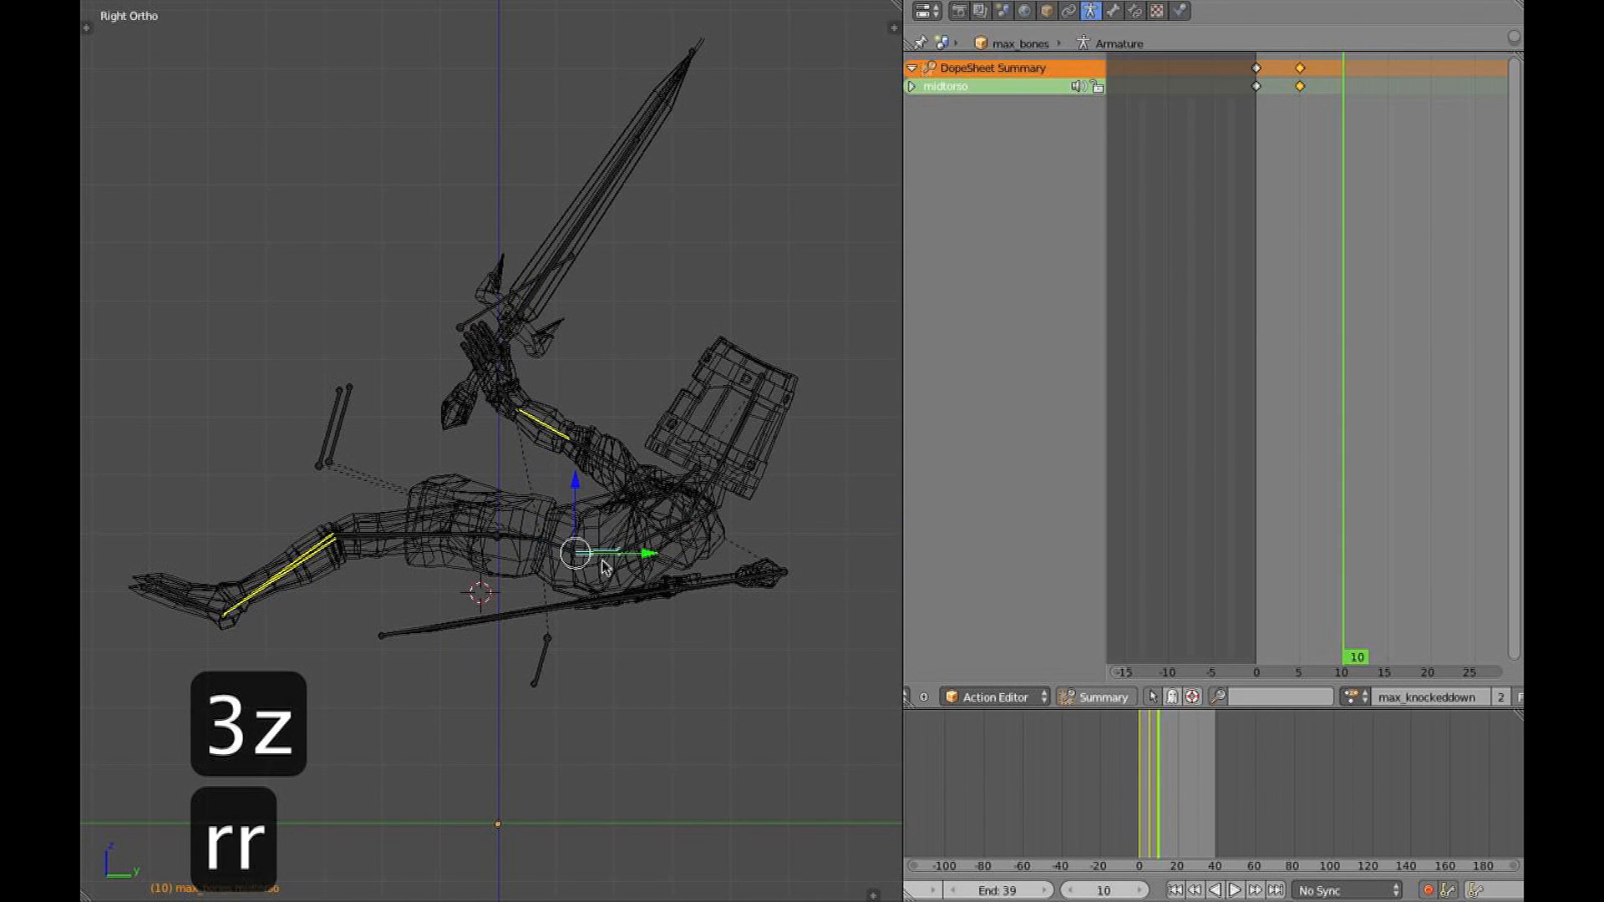
pyautogui.press('r')
pyautogui.click(651, 568)
pyautogui.rightClick(665, 518)
pyautogui.press('r')
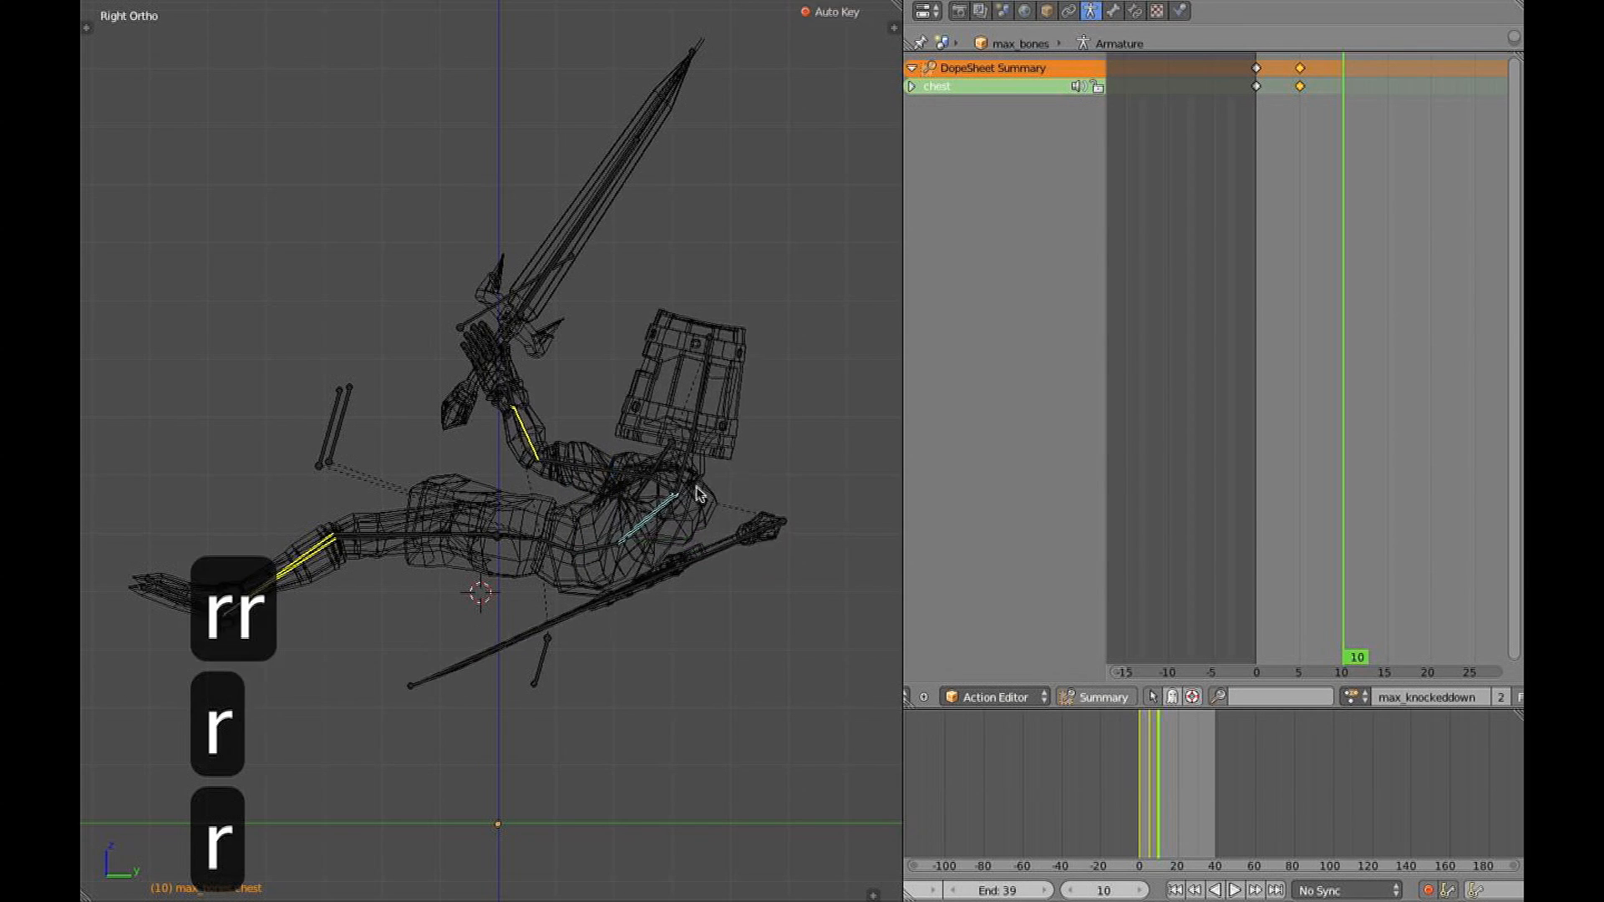
pyautogui.click(696, 482)
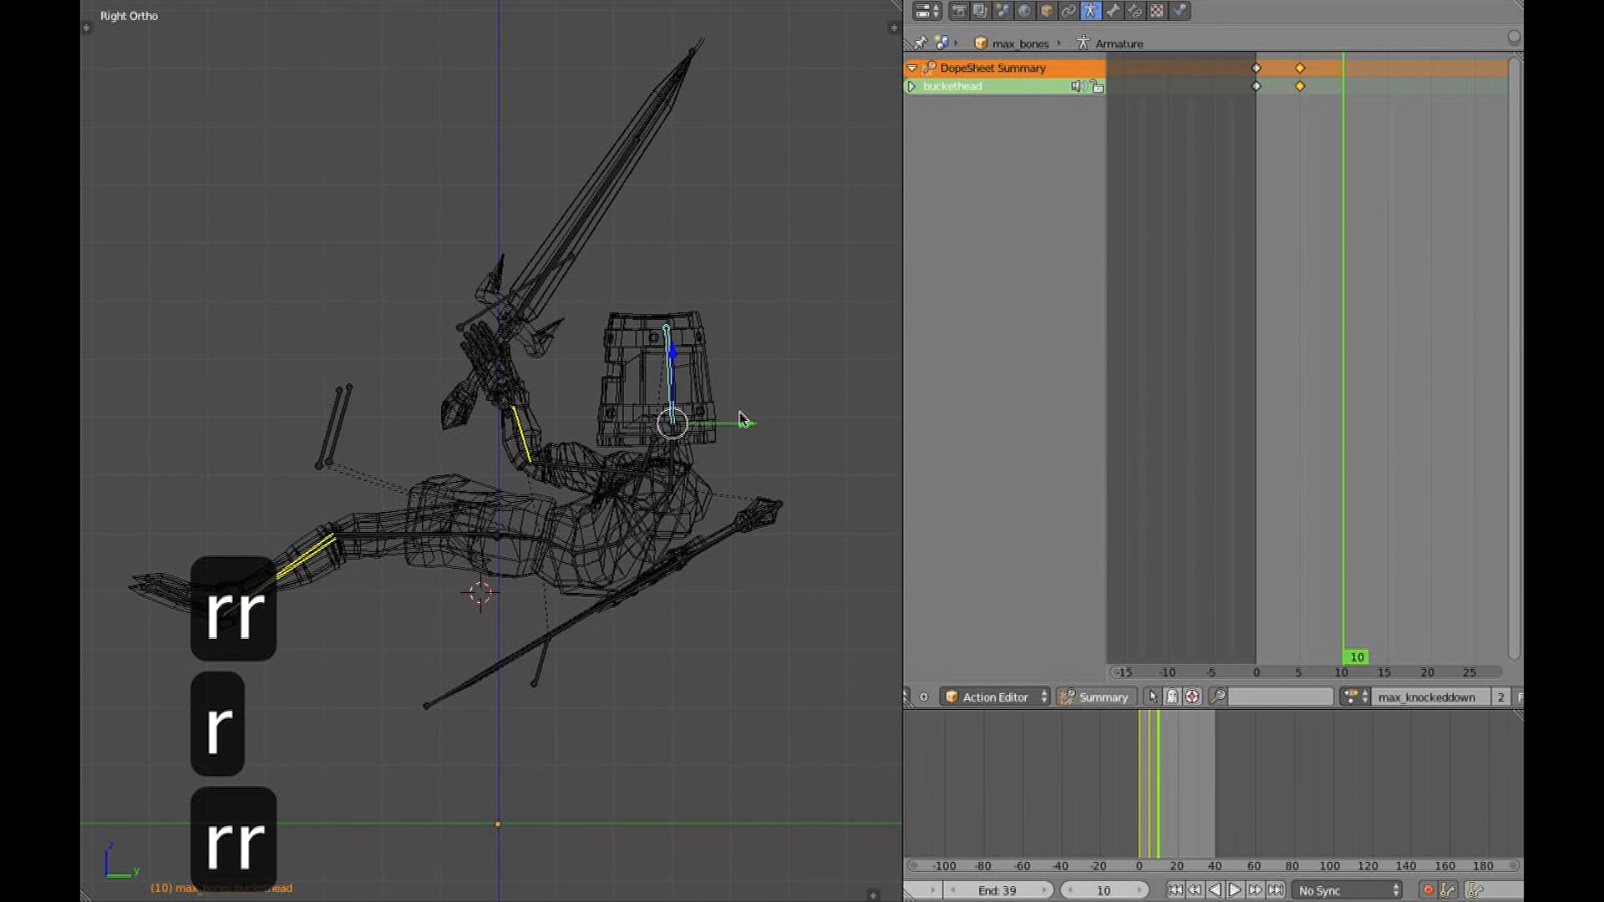
# Rotate the buckethead bone forward in the right side view at frame 10
pyautogui.press('r')
pyautogui.click(734, 403)
pyautogui.press('z')
pyautogui.moveTo(735, 404); pyautogui.dragTo(796, 412, button='middle')
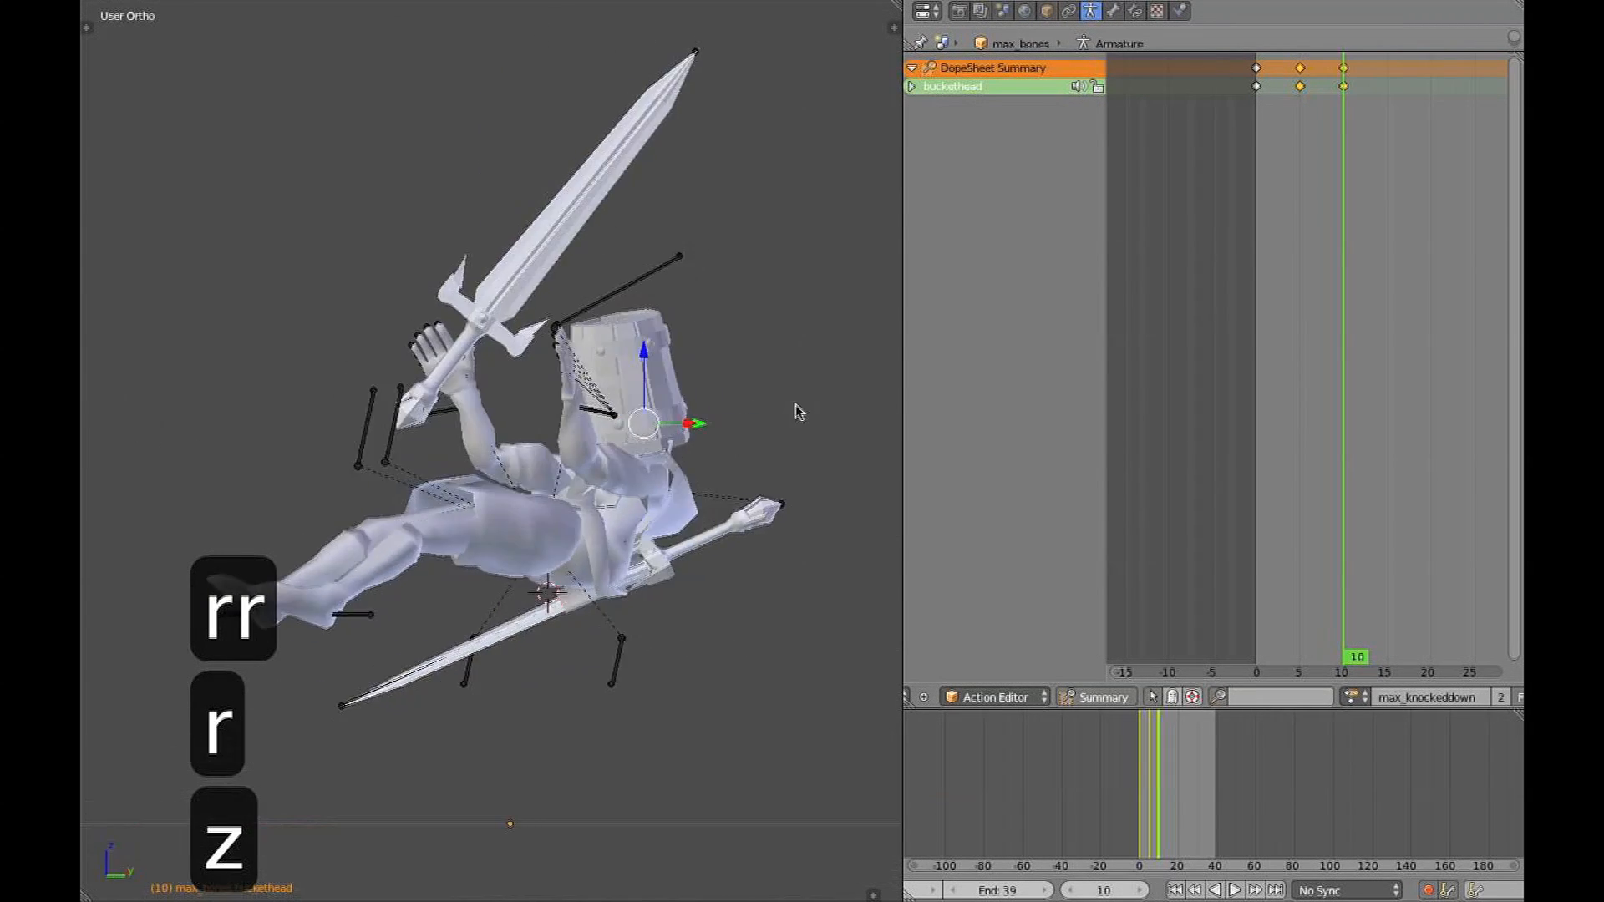
# Move and rotate handcontrol.L and handcontrol.R together in the right side view at frame 10, lowering the hands toward the hips
pyautogui.press('KP_3')
pyautogui.press('z')
pyautogui.scroll(2, 547, 413)
pyautogui.moveTo(520, 454); pyautogui.dragTo(473, 476, button='middle')
pyautogui.rightClick(474, 440)
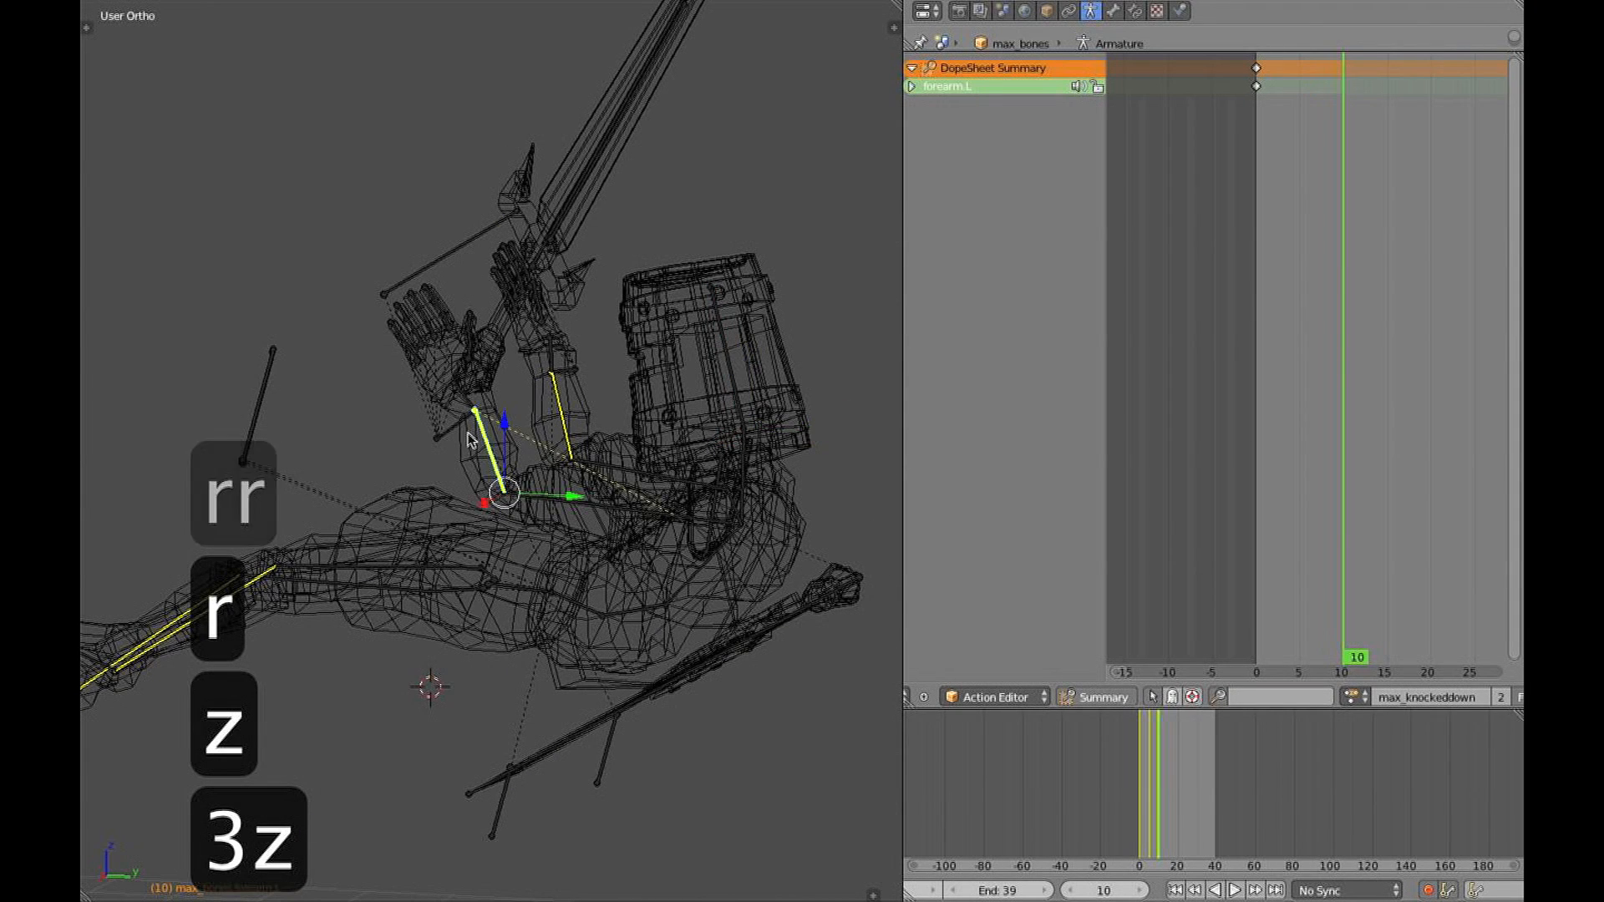
pyautogui.press('KP_3')
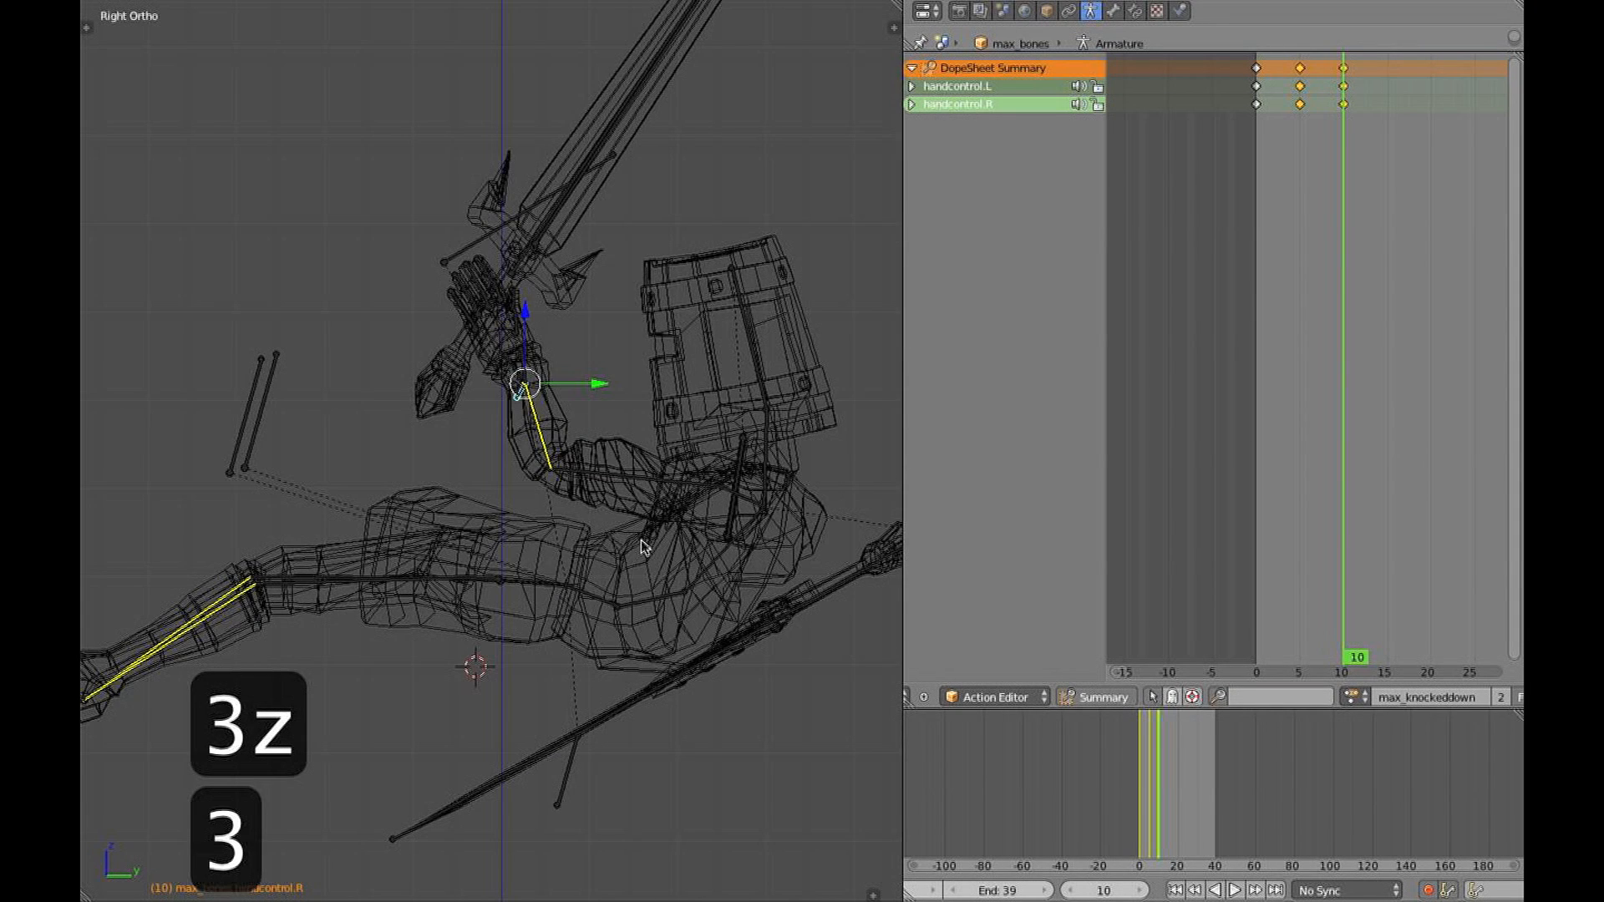
pyautogui.press('g')
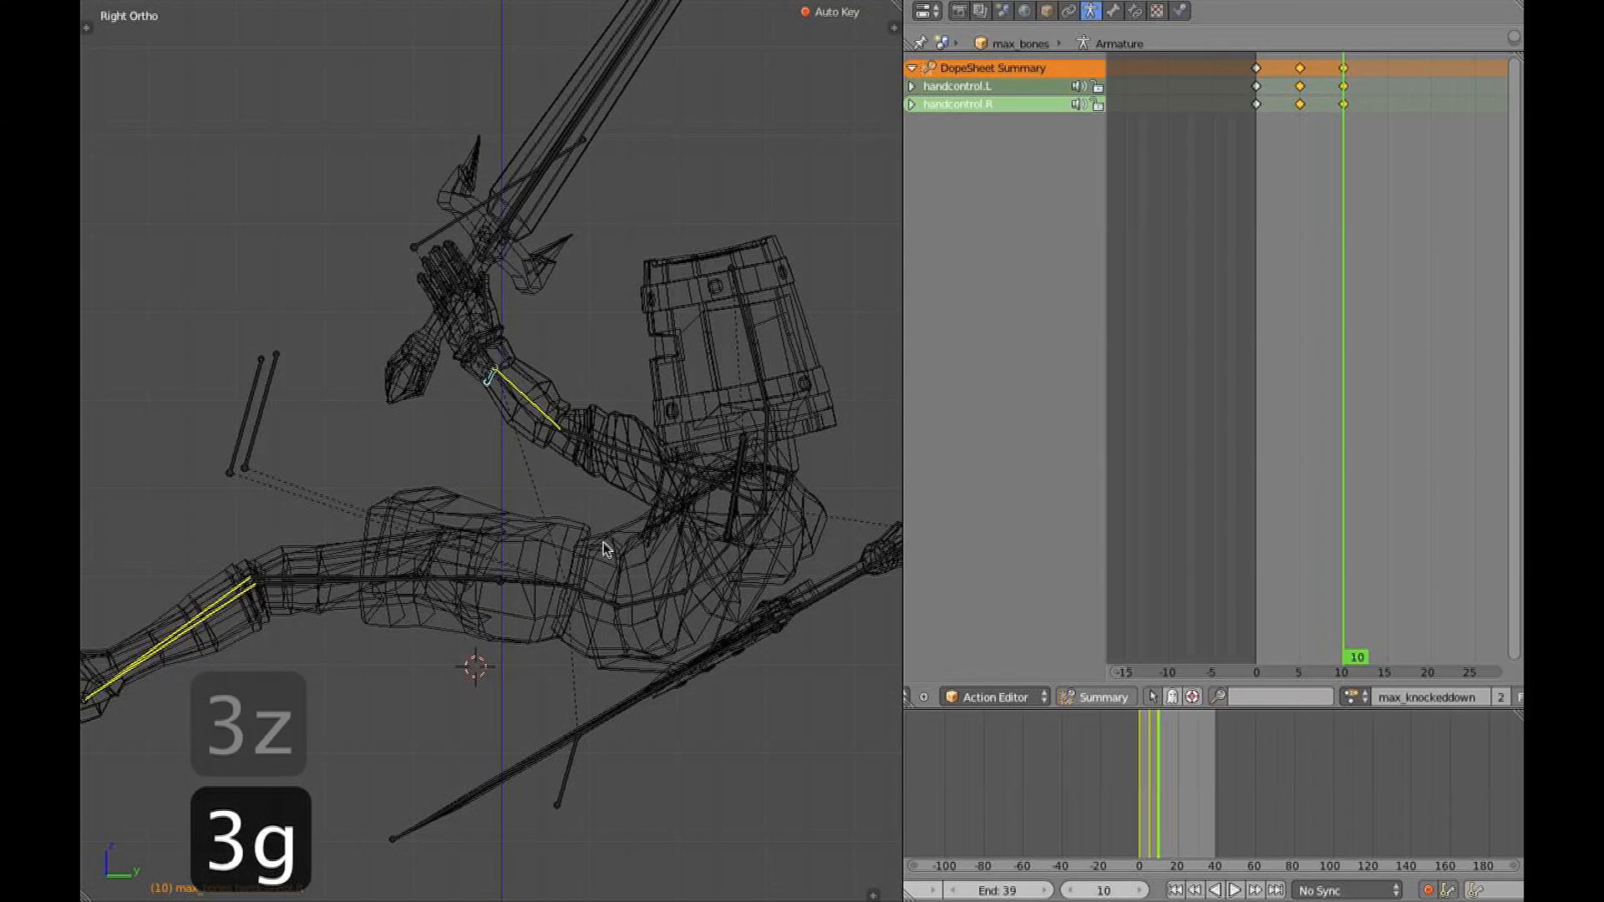
pyautogui.press('r')
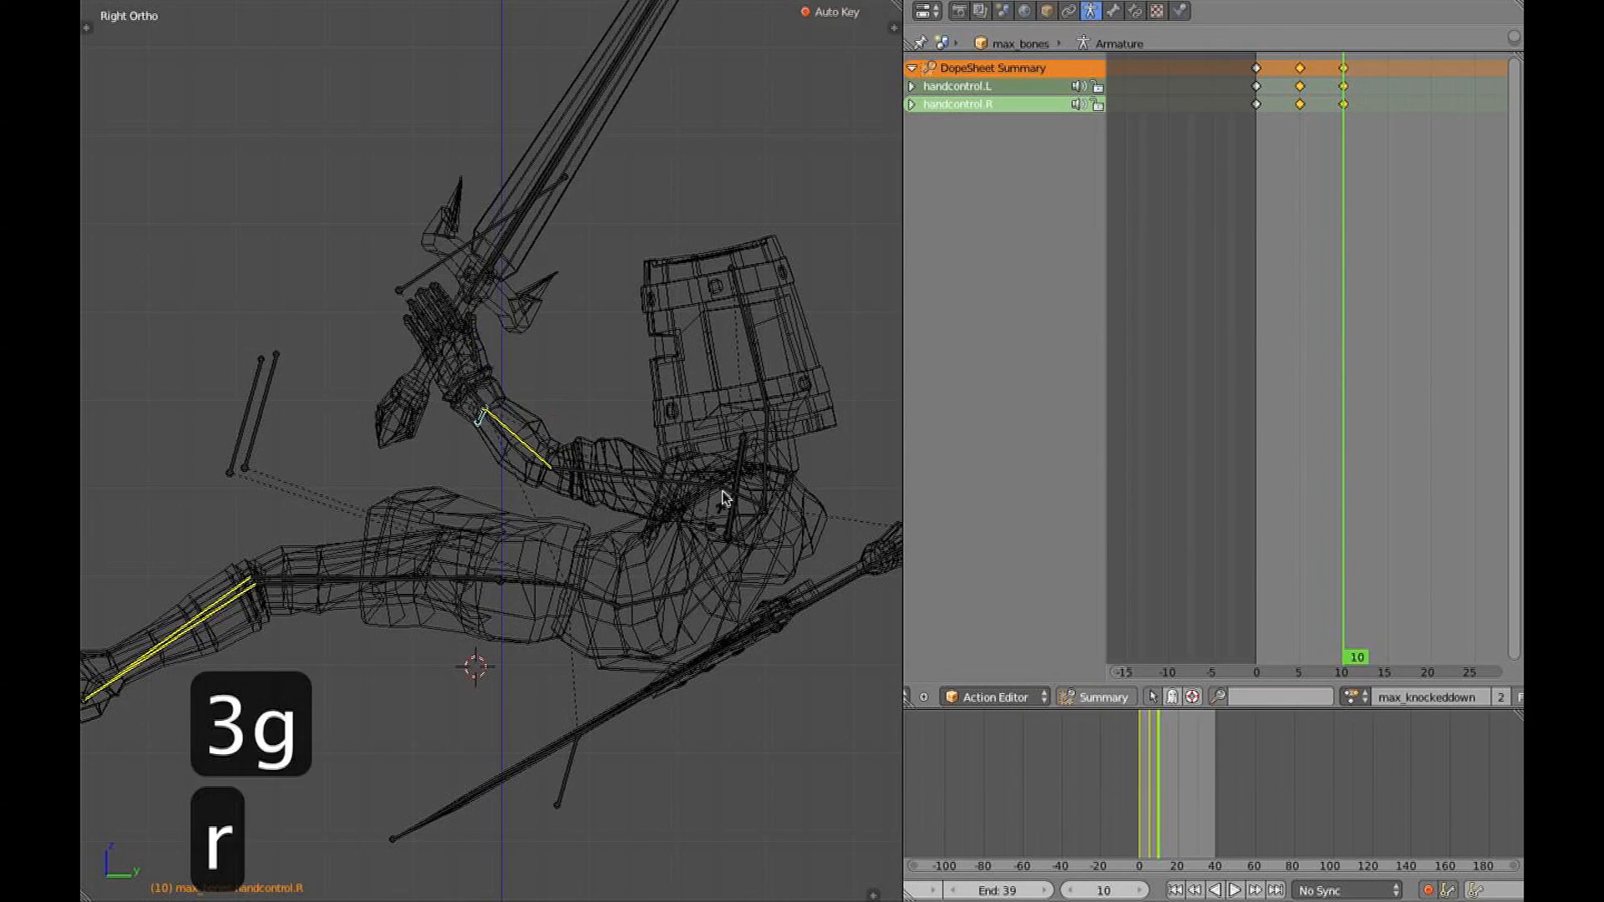
pyautogui.press('g')
pyautogui.click(710, 434)
pyautogui.press('z')
pyautogui.moveTo(707, 436); pyautogui.dragTo(518, 473, button='middle')
pyautogui.press('KP_3')
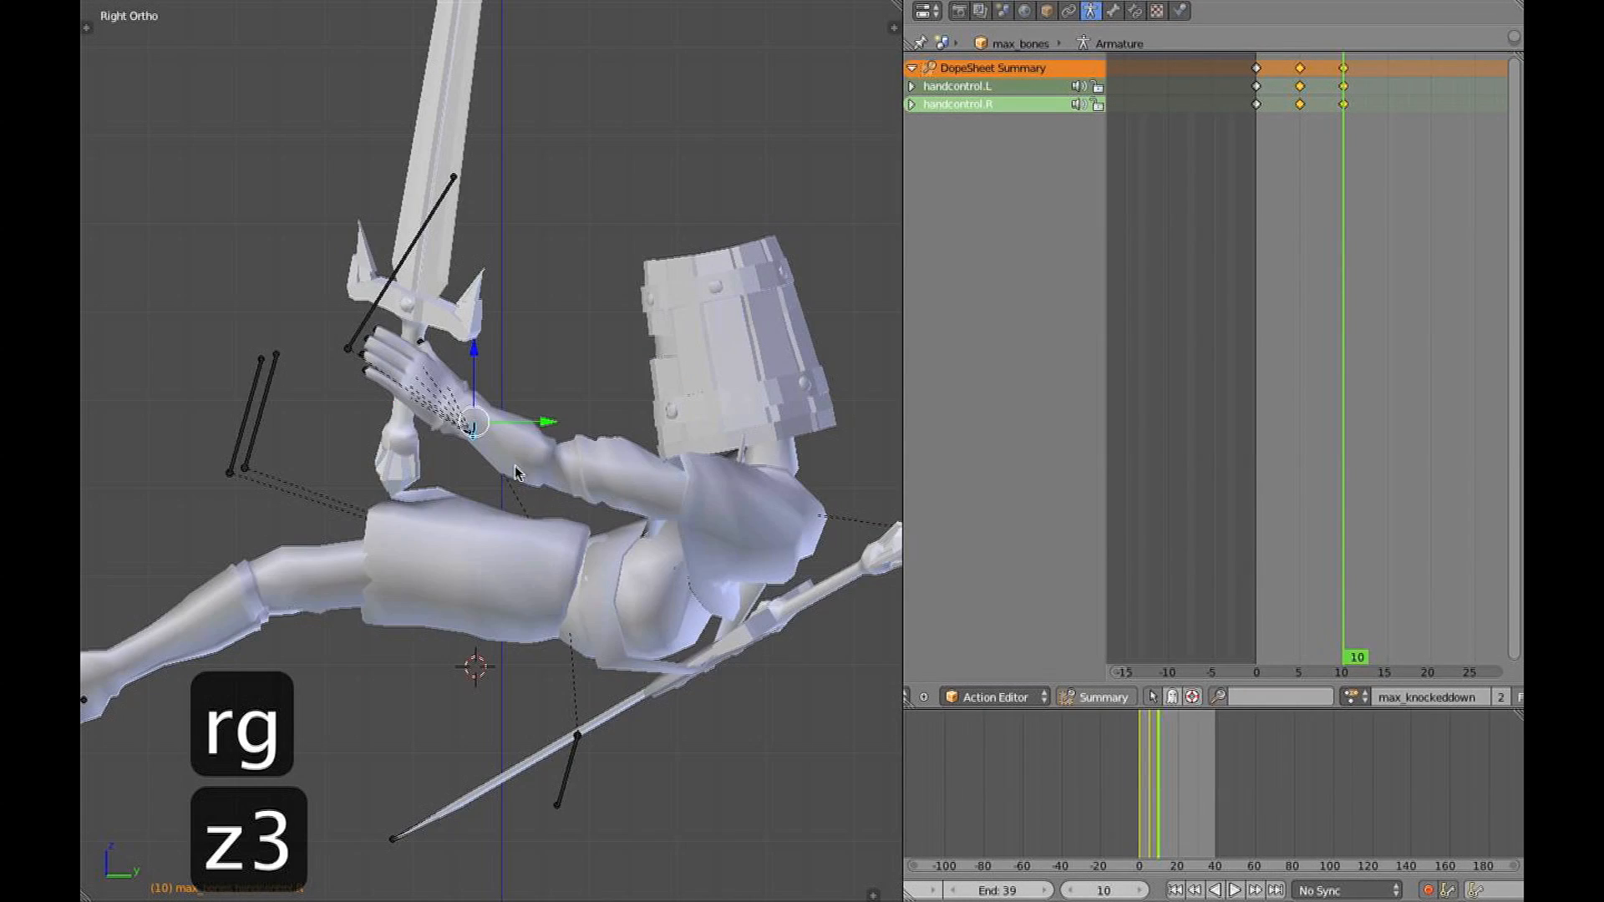
# Select all bones and scrub the max_knockeddown action around frames 8 to 10 to examine the fall
pyautogui.scroll(-4, 595, 541)
pyautogui.press('a')
pyautogui.press('a')
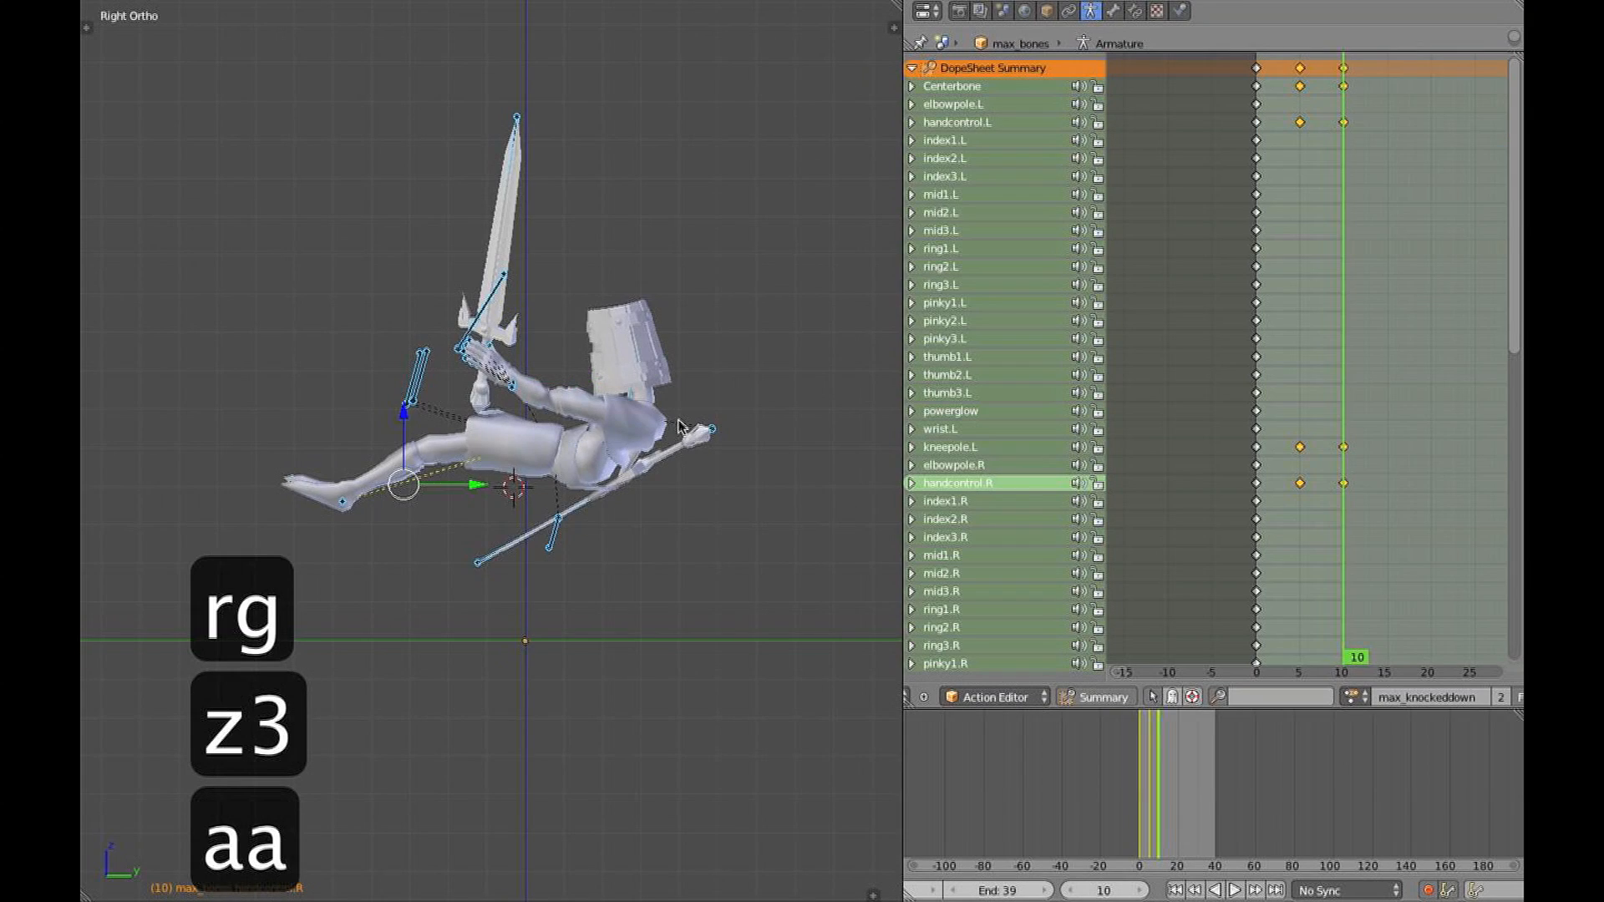
pyautogui.moveTo(1240, 516); pyautogui.dragTo(1325, 509)
pyautogui.press('z')
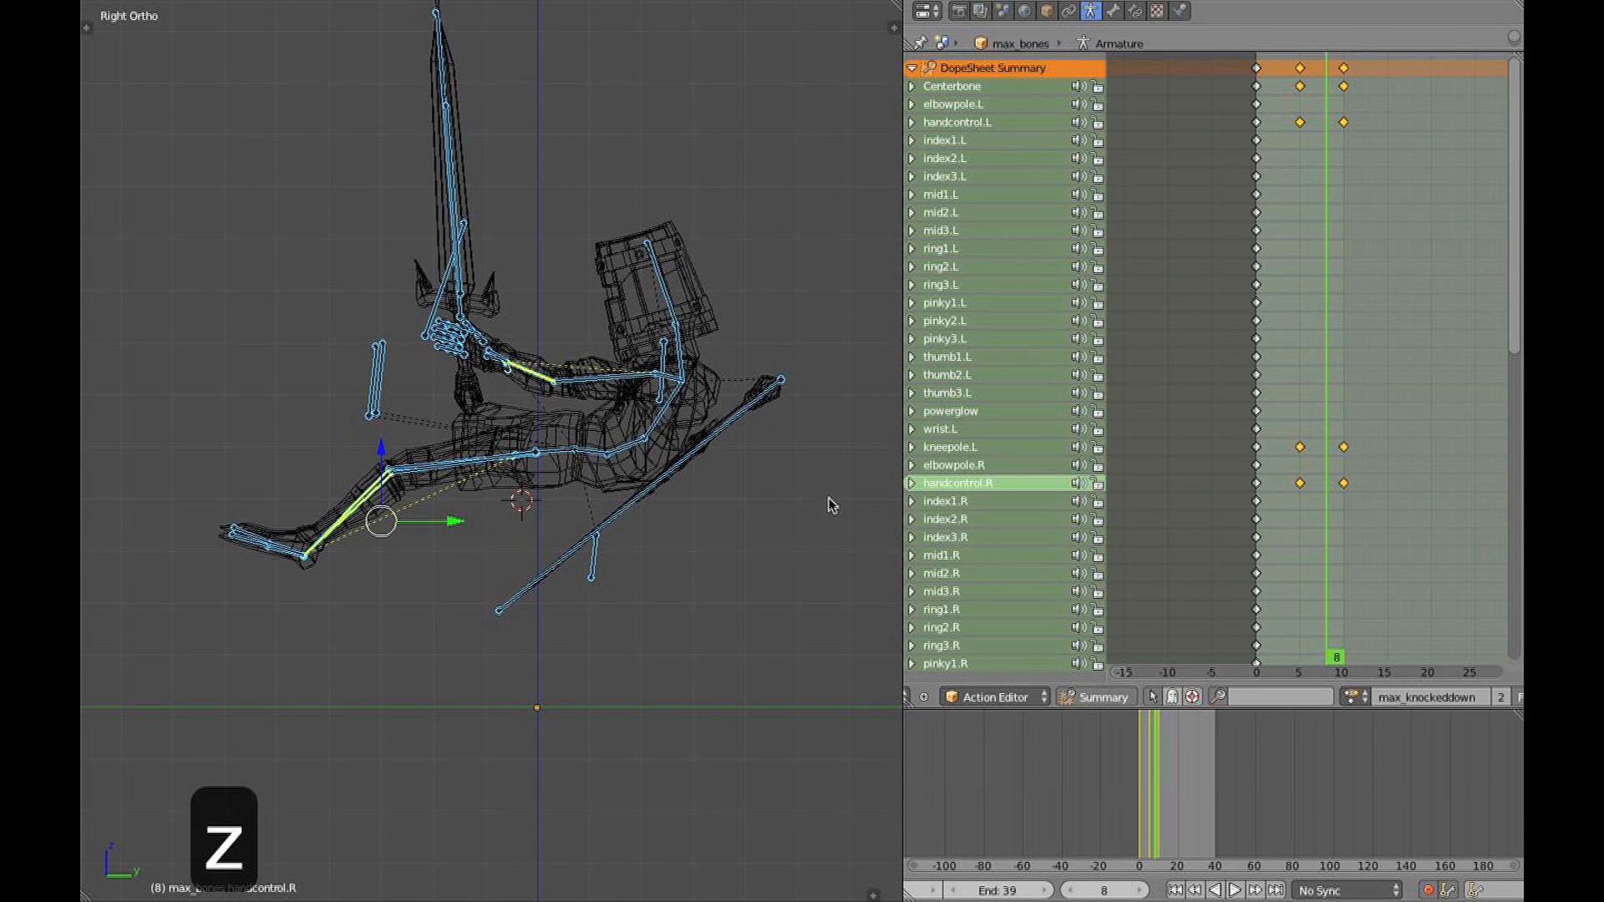
# Return to frame 10 and adjust the waist bone's rotation in the right side view
pyautogui.click(1337, 489)
pyautogui.click(1340, 488)
pyautogui.scroll(2, 600, 418)
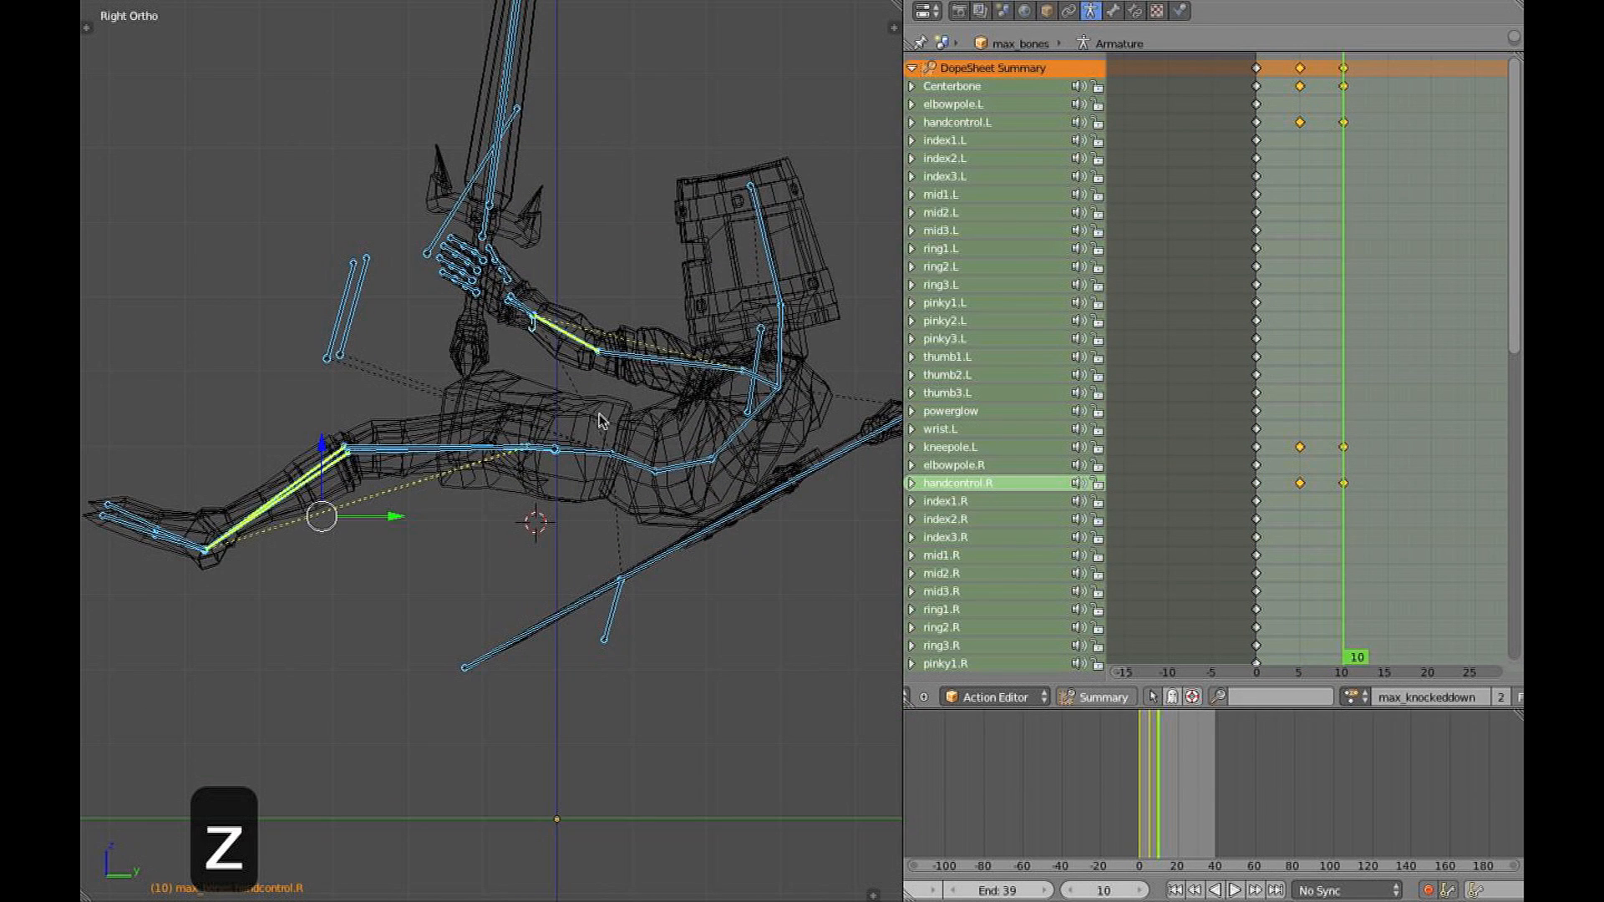
pyautogui.rightClick(608, 449)
pyautogui.press('r')
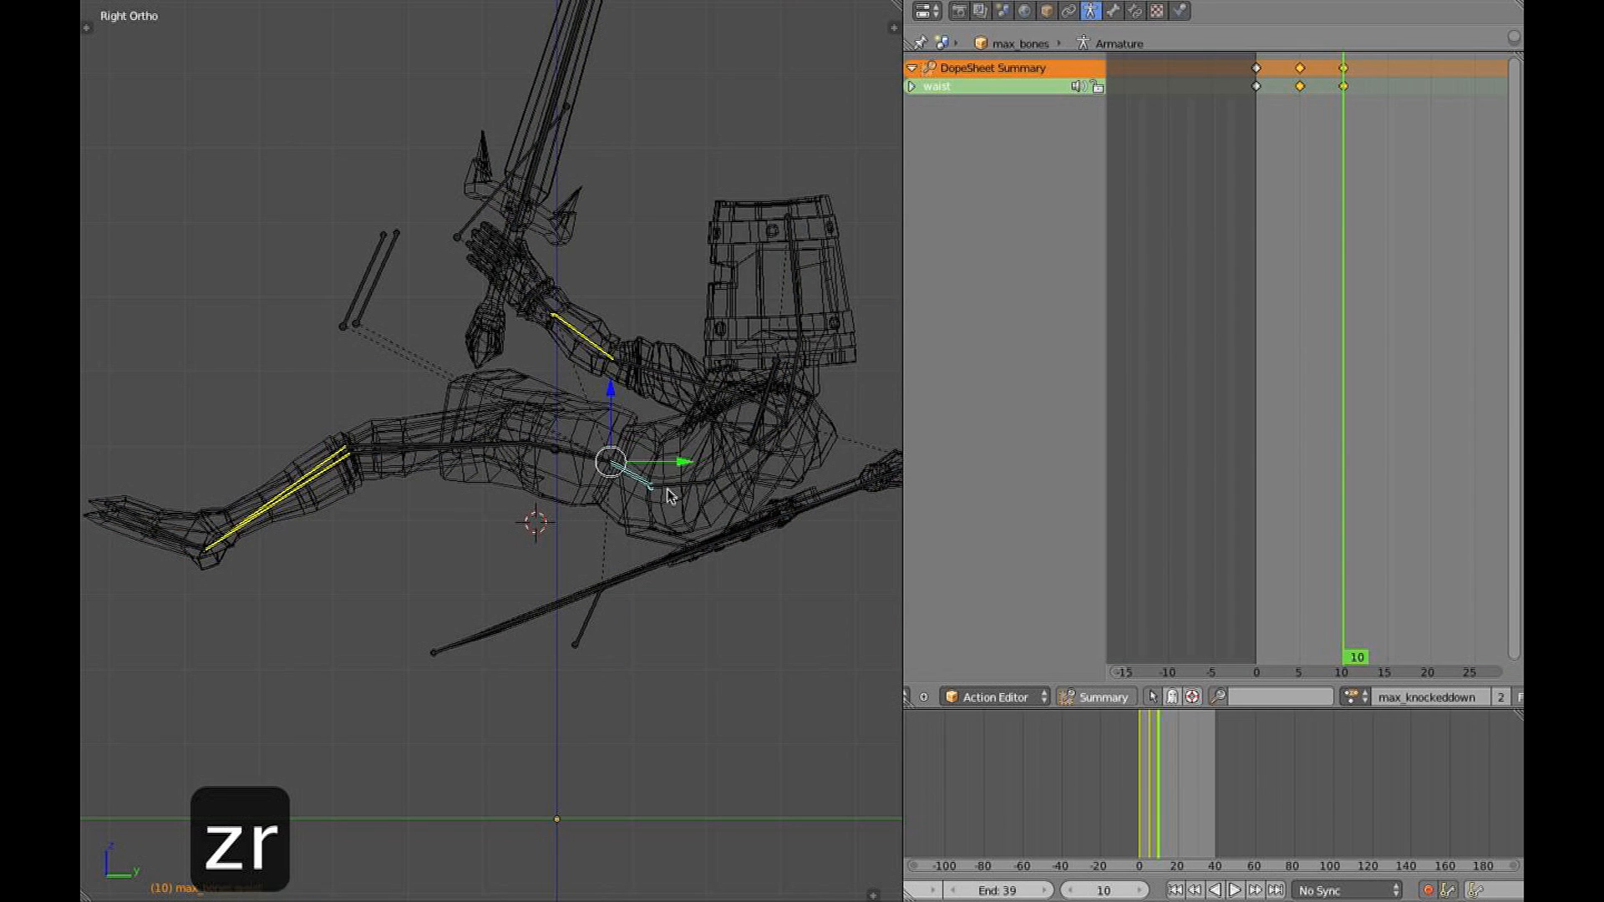
pyautogui.press('r')
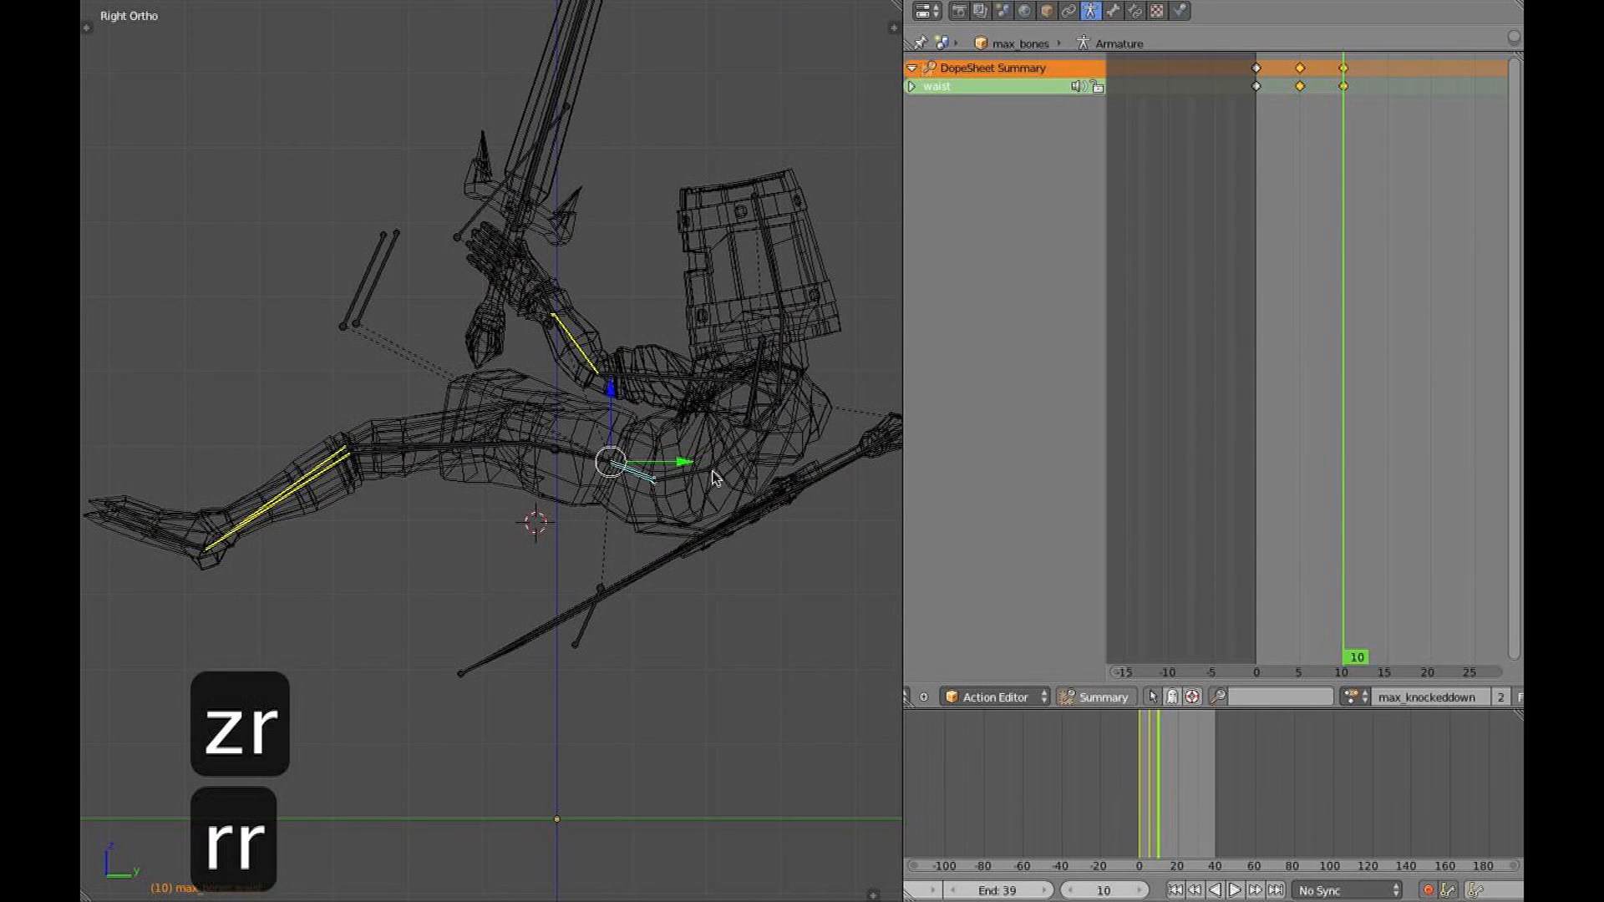
# Rotate the upper spine bones and the buckethead forward to curl the upper body at frame 10
pyautogui.rightClick(709, 476)
pyautogui.press('r')
pyautogui.click(756, 429)
pyautogui.rightClick(745, 417)
pyautogui.press('r')
pyautogui.click(758, 404)
pyautogui.rightClick(757, 344)
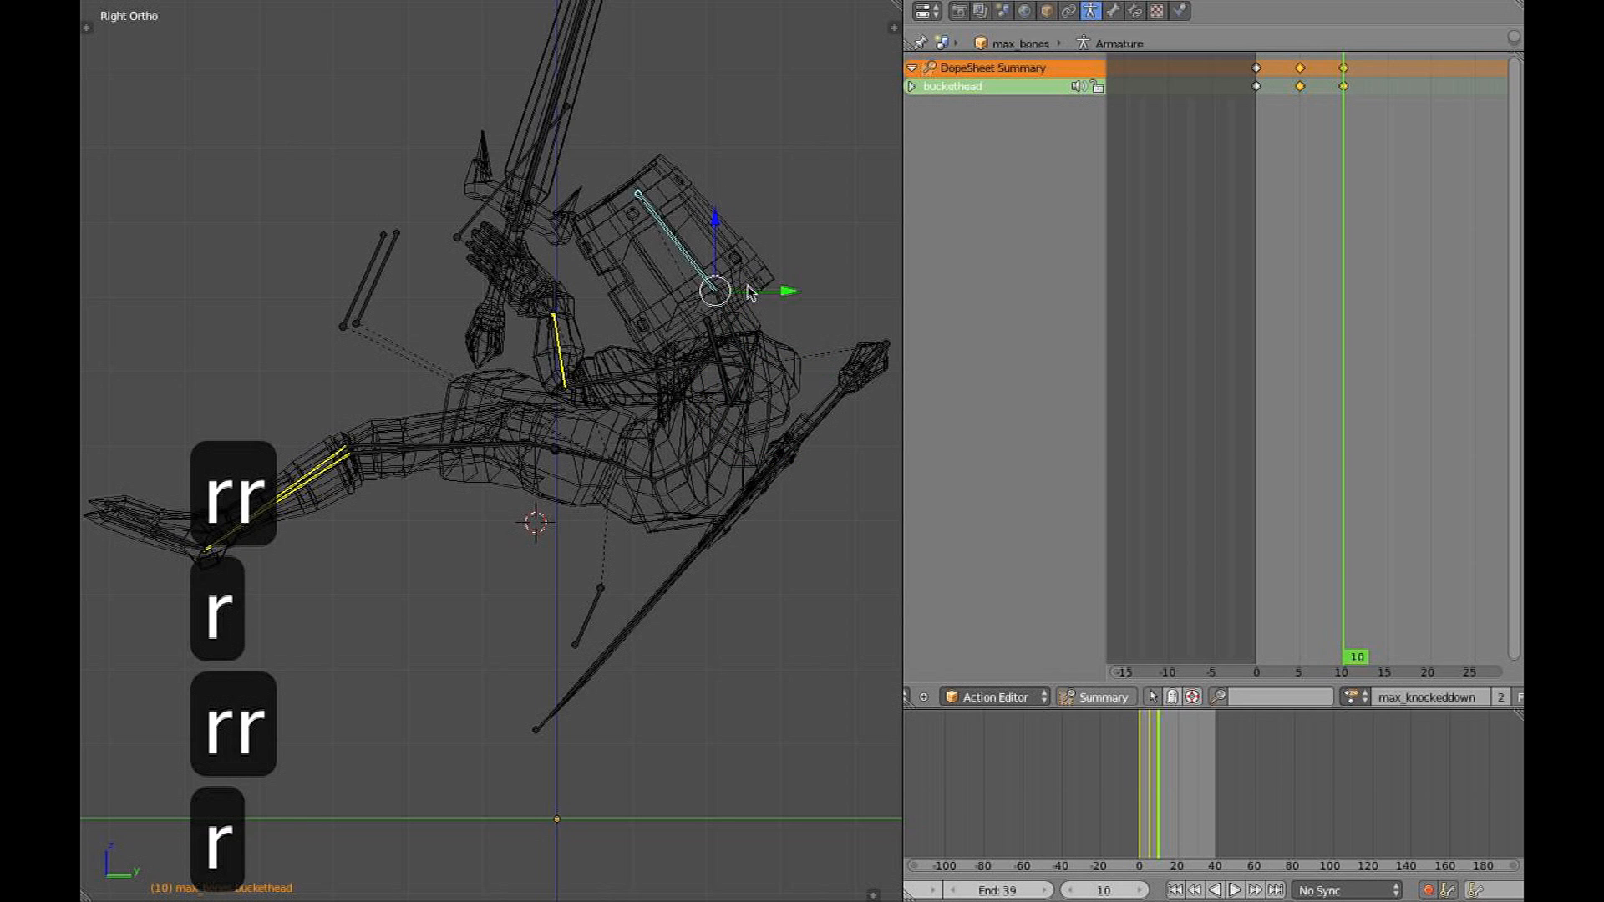
# Play the knockdown animation in side and angled views with wireframe and textured shading to check the motion
pyautogui.click(1275, 384)
pyautogui.hotkey('alt', 'a')
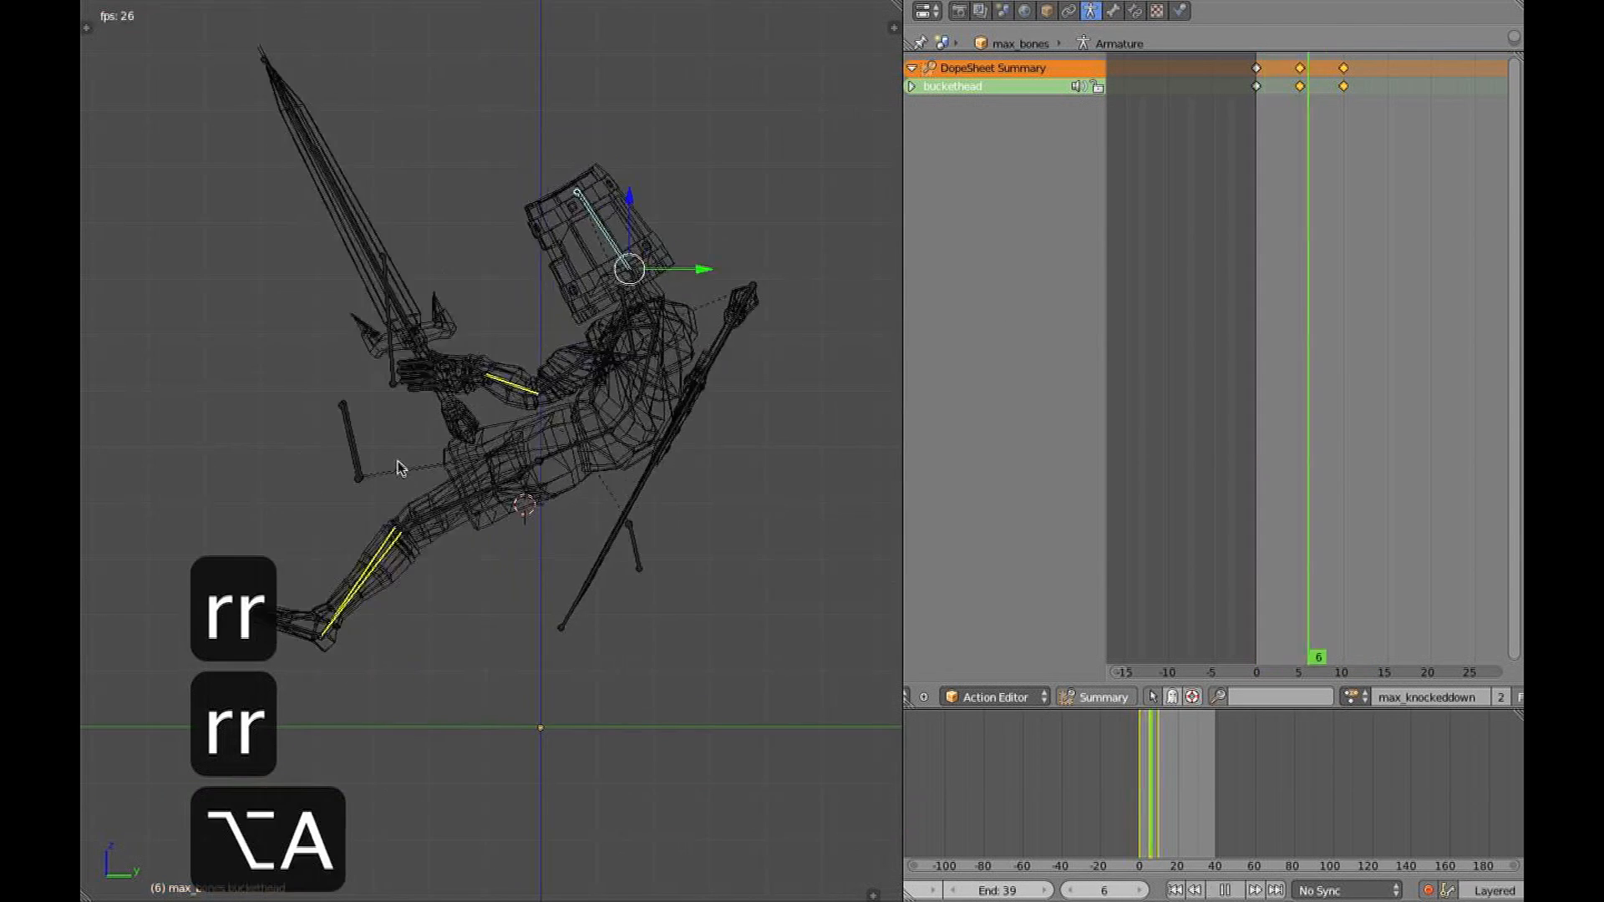
pyautogui.press('Escape')
pyautogui.moveTo(414, 449); pyautogui.dragTo(763, 466, button='middle')
pyautogui.hotkey('alt', 'z')
pyautogui.hotkey('alt', 'a')
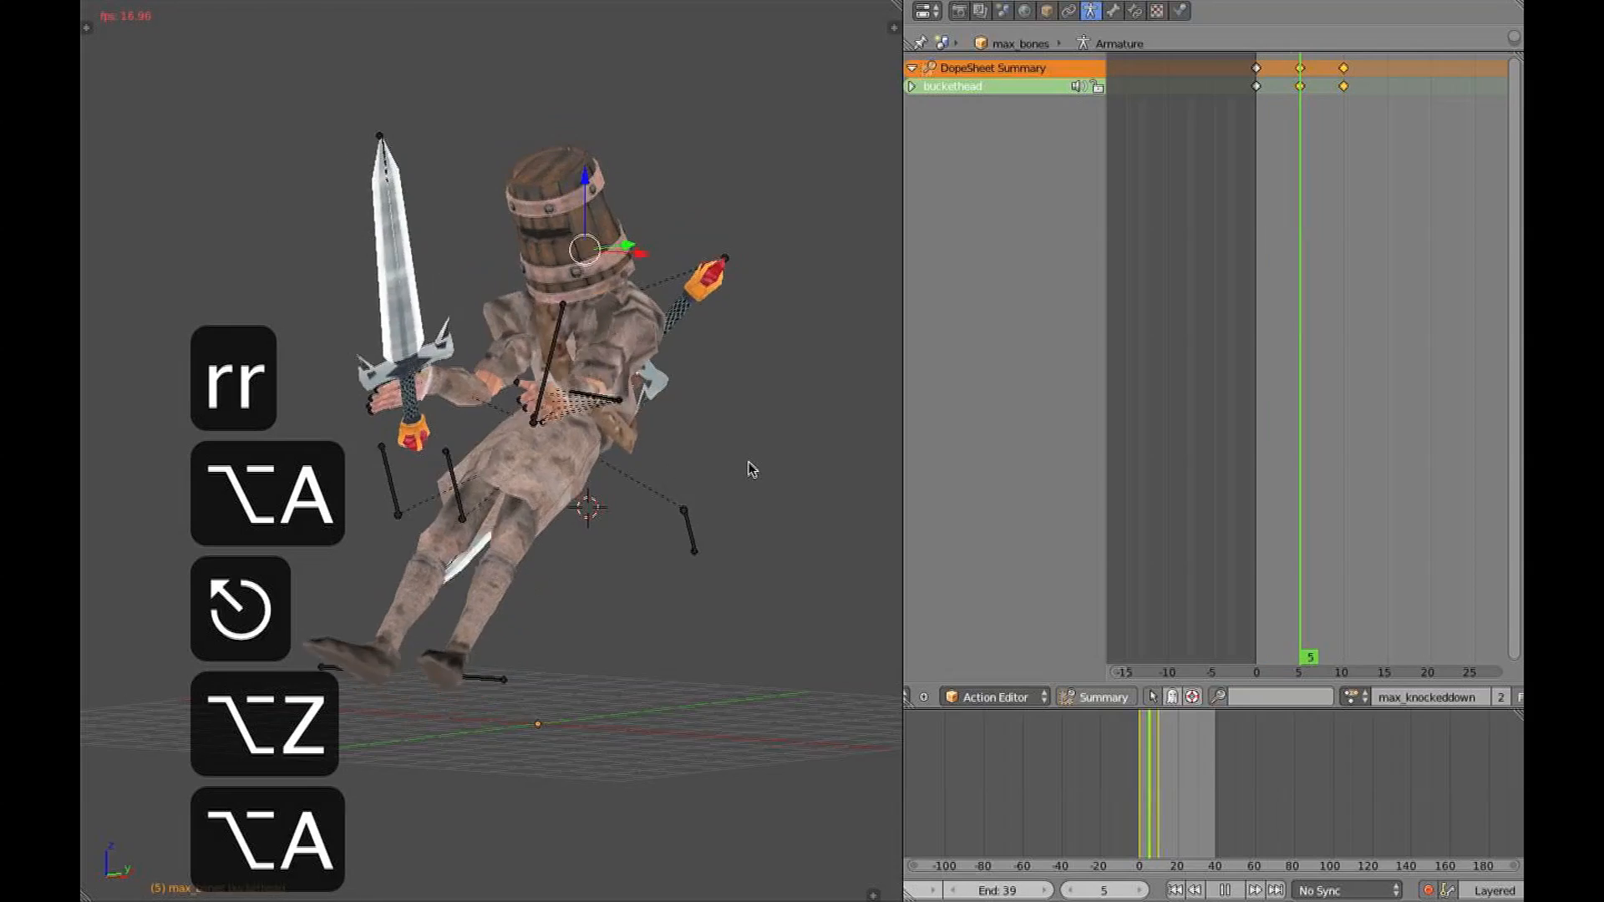
pyautogui.press('Escape')
pyautogui.press('3')
pyautogui.hotkey('alt', 'a')
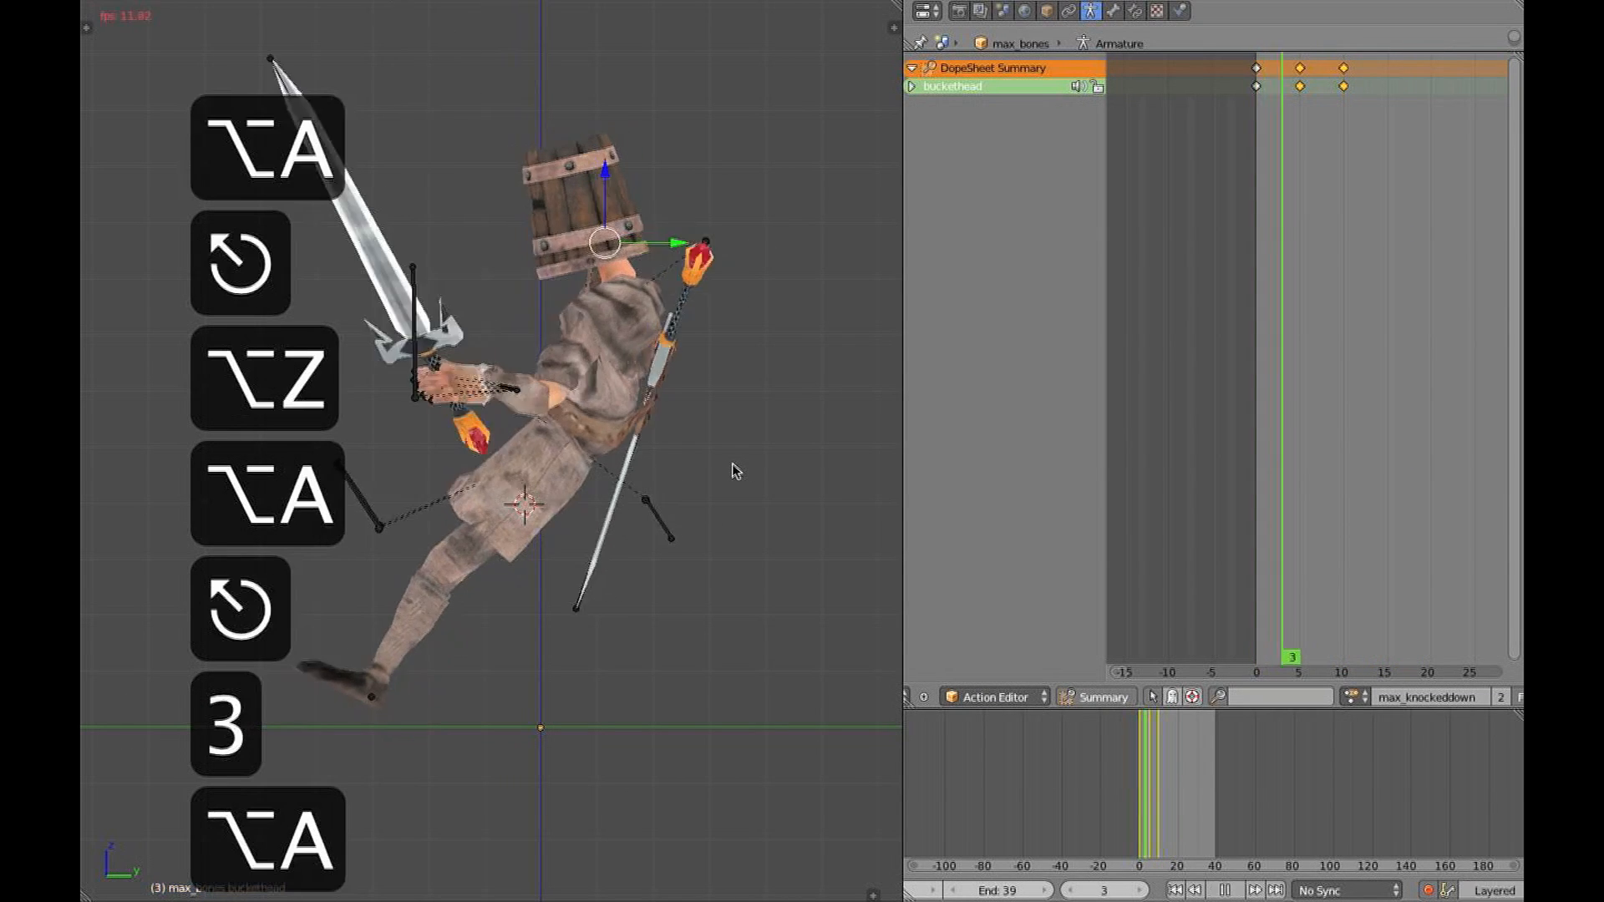
pyautogui.press('Escape')
# At frame 18, place the 3D cursor at the hips and rotate all bones backward around it in the right side view
pyautogui.moveTo(1266, 444); pyautogui.dragTo(1356, 441)
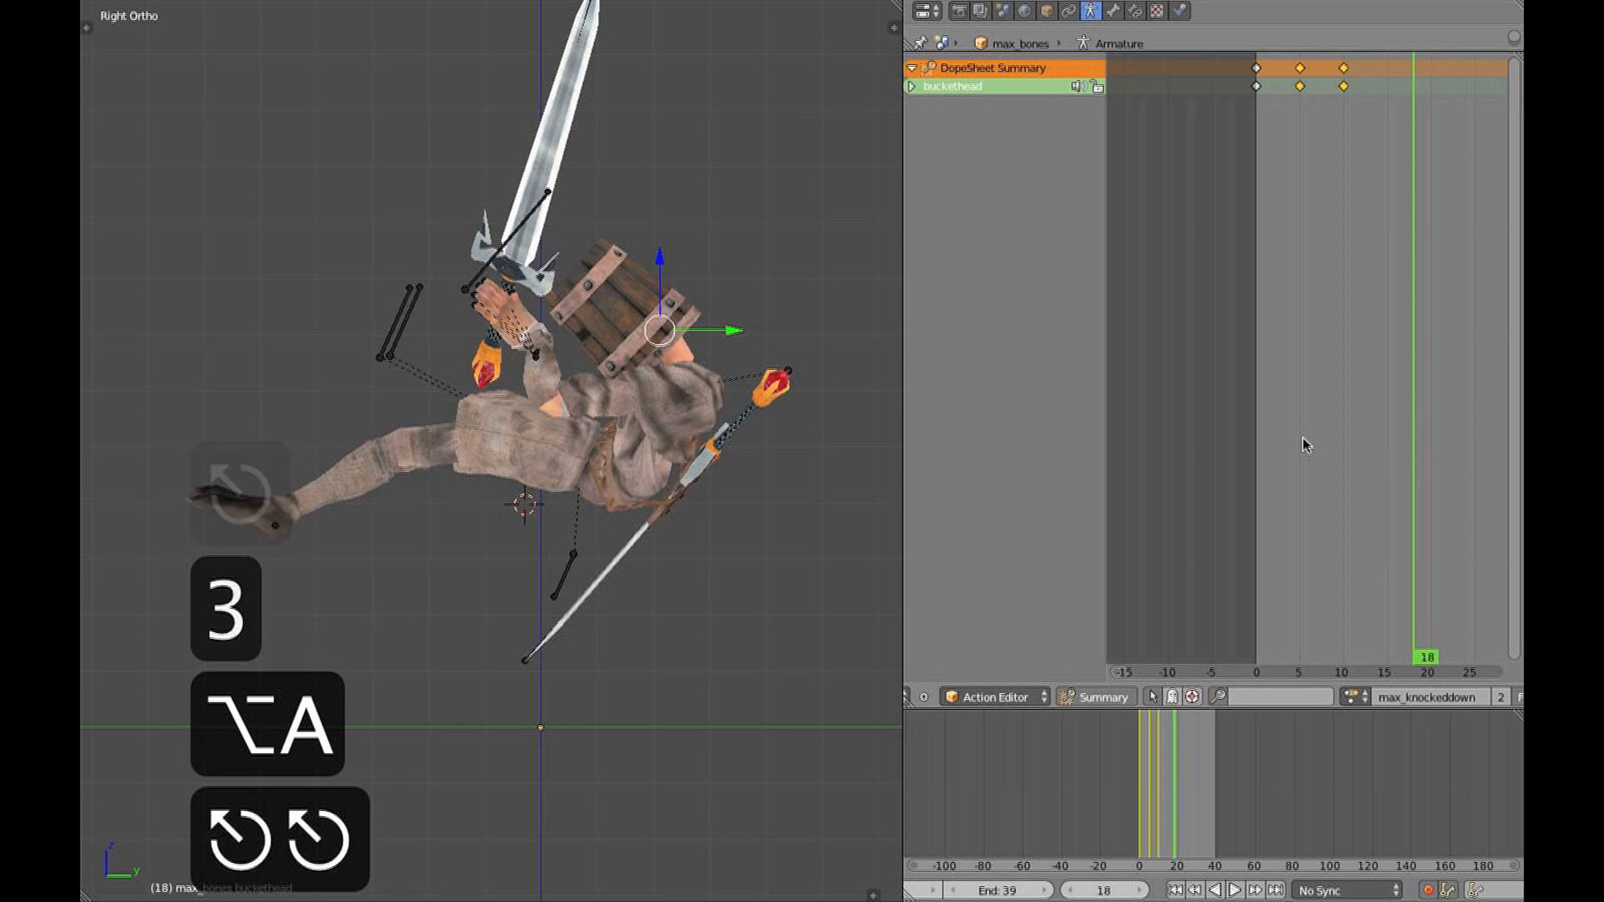
pyautogui.press('z')
pyautogui.rightClick(664, 473)
pyautogui.press('3')
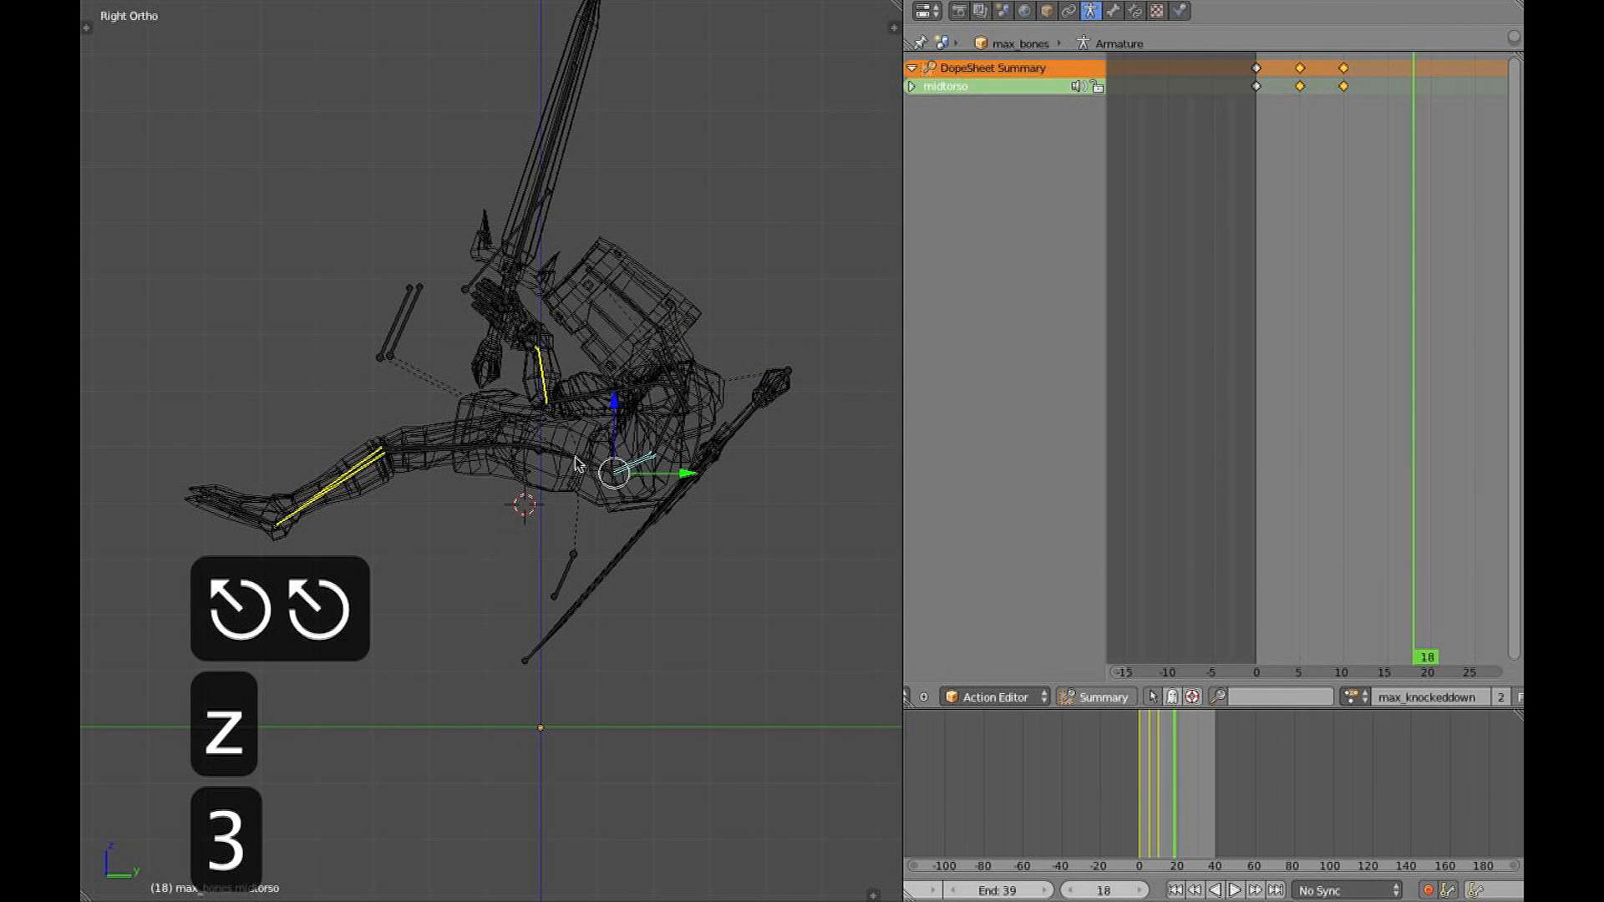
pyautogui.press('a')
pyautogui.press('a')
pyautogui.press('r')
pyautogui.click(622, 493)
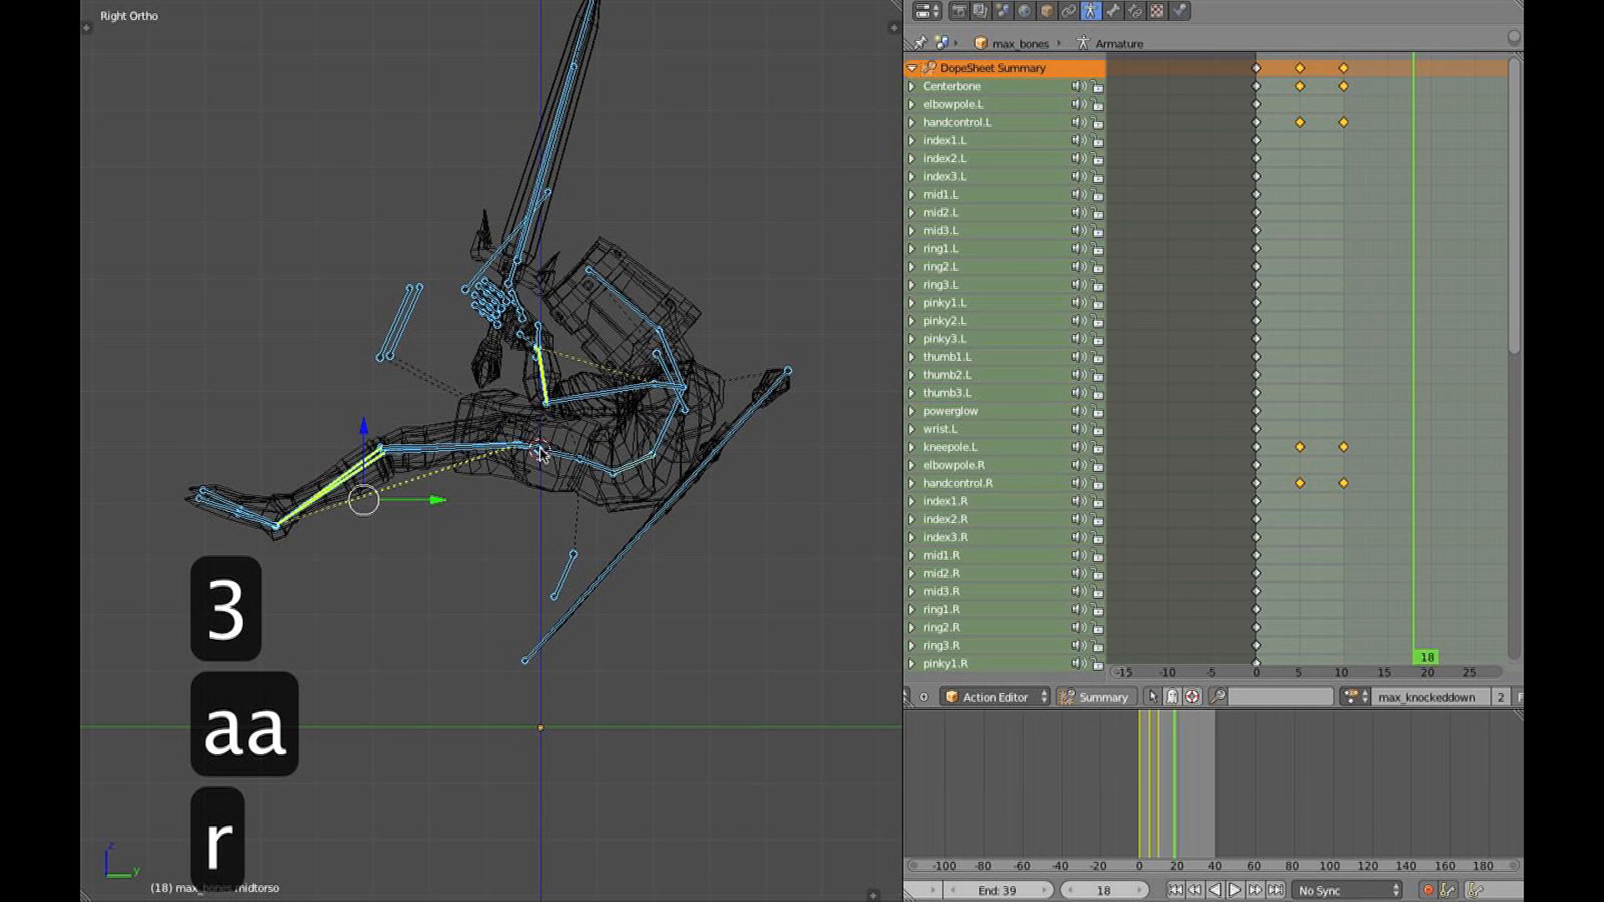
pyautogui.press('.')
pyautogui.press('r')
pyautogui.click(787, 525)
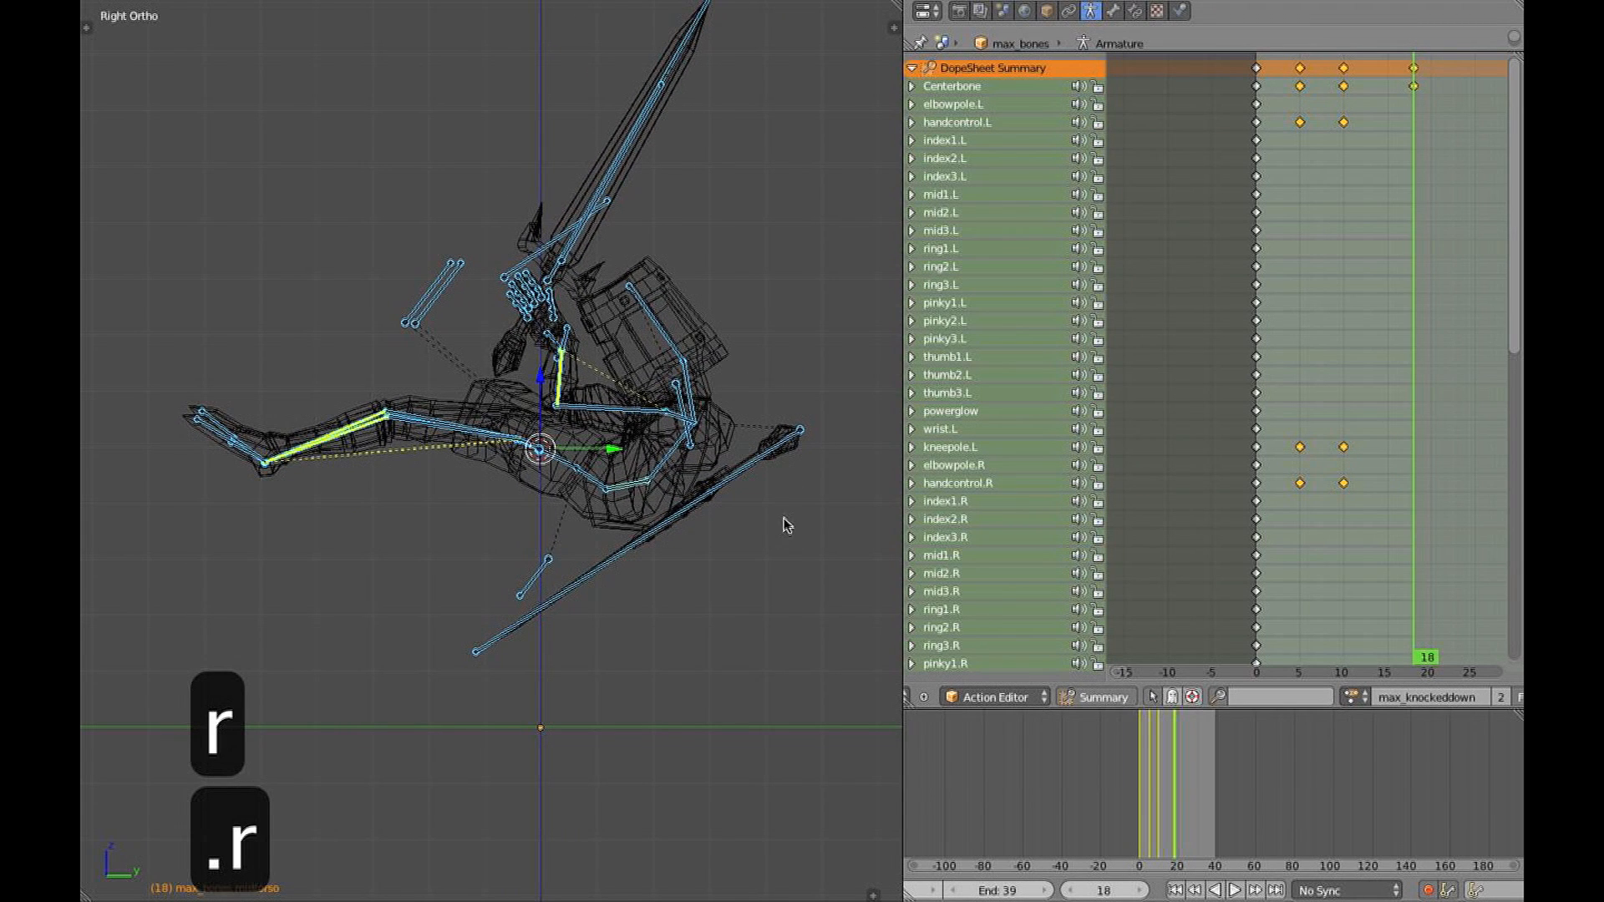
# Rotate the spine bones from the waist up to the neck backward at frame 18, flattening the upper body
pyautogui.rightClick(589, 496)
pyautogui.press('r')
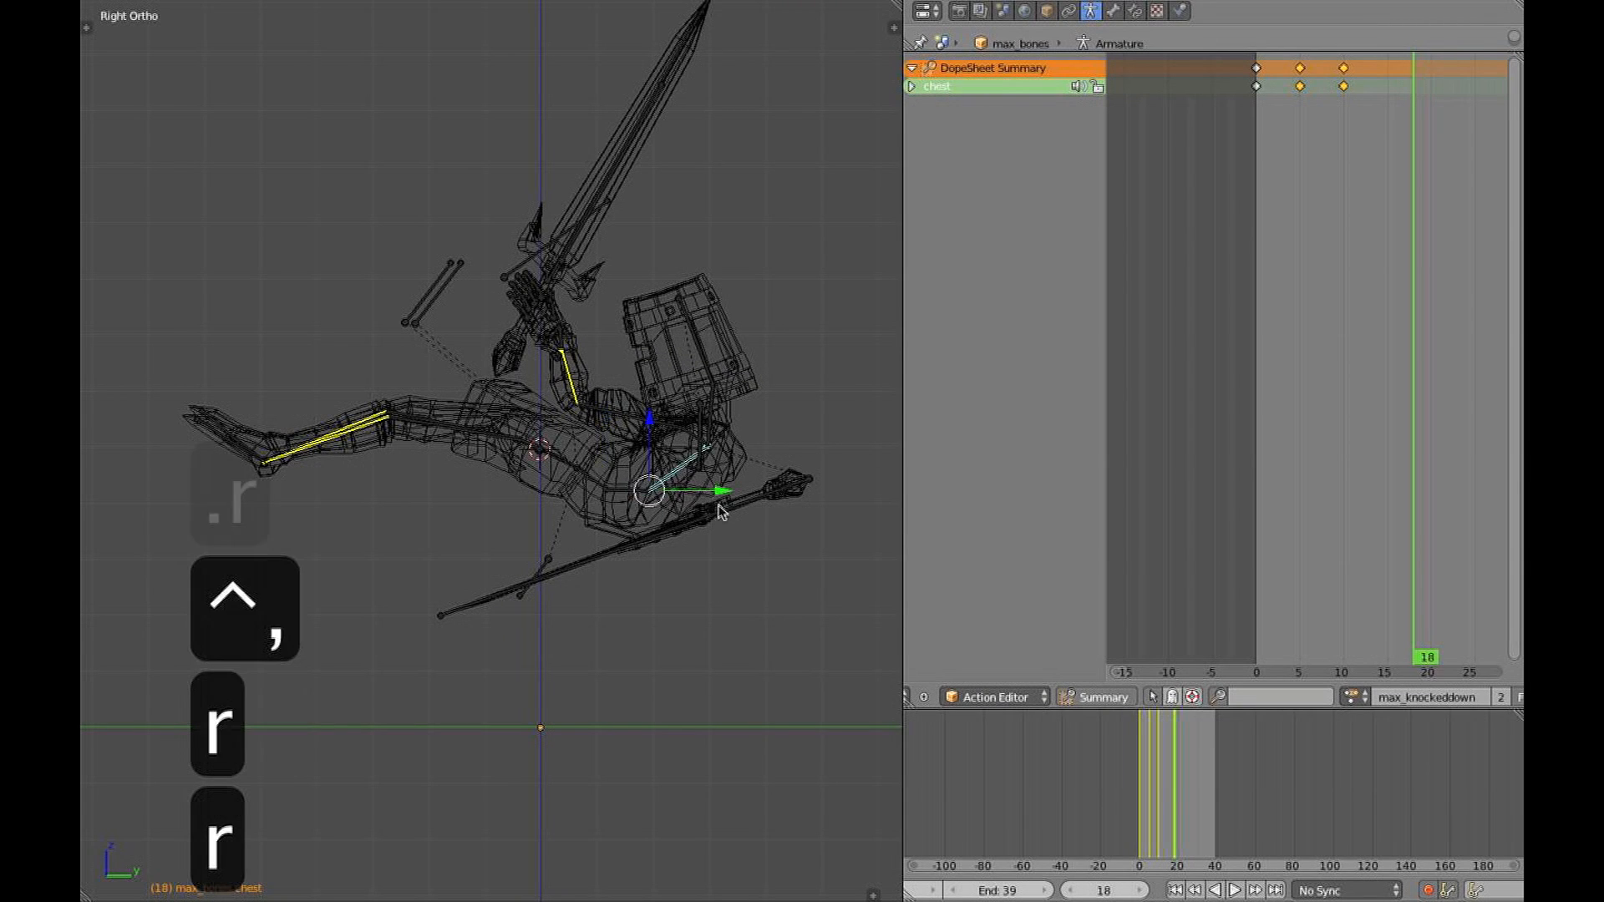
pyautogui.press('r')
pyautogui.click(751, 476)
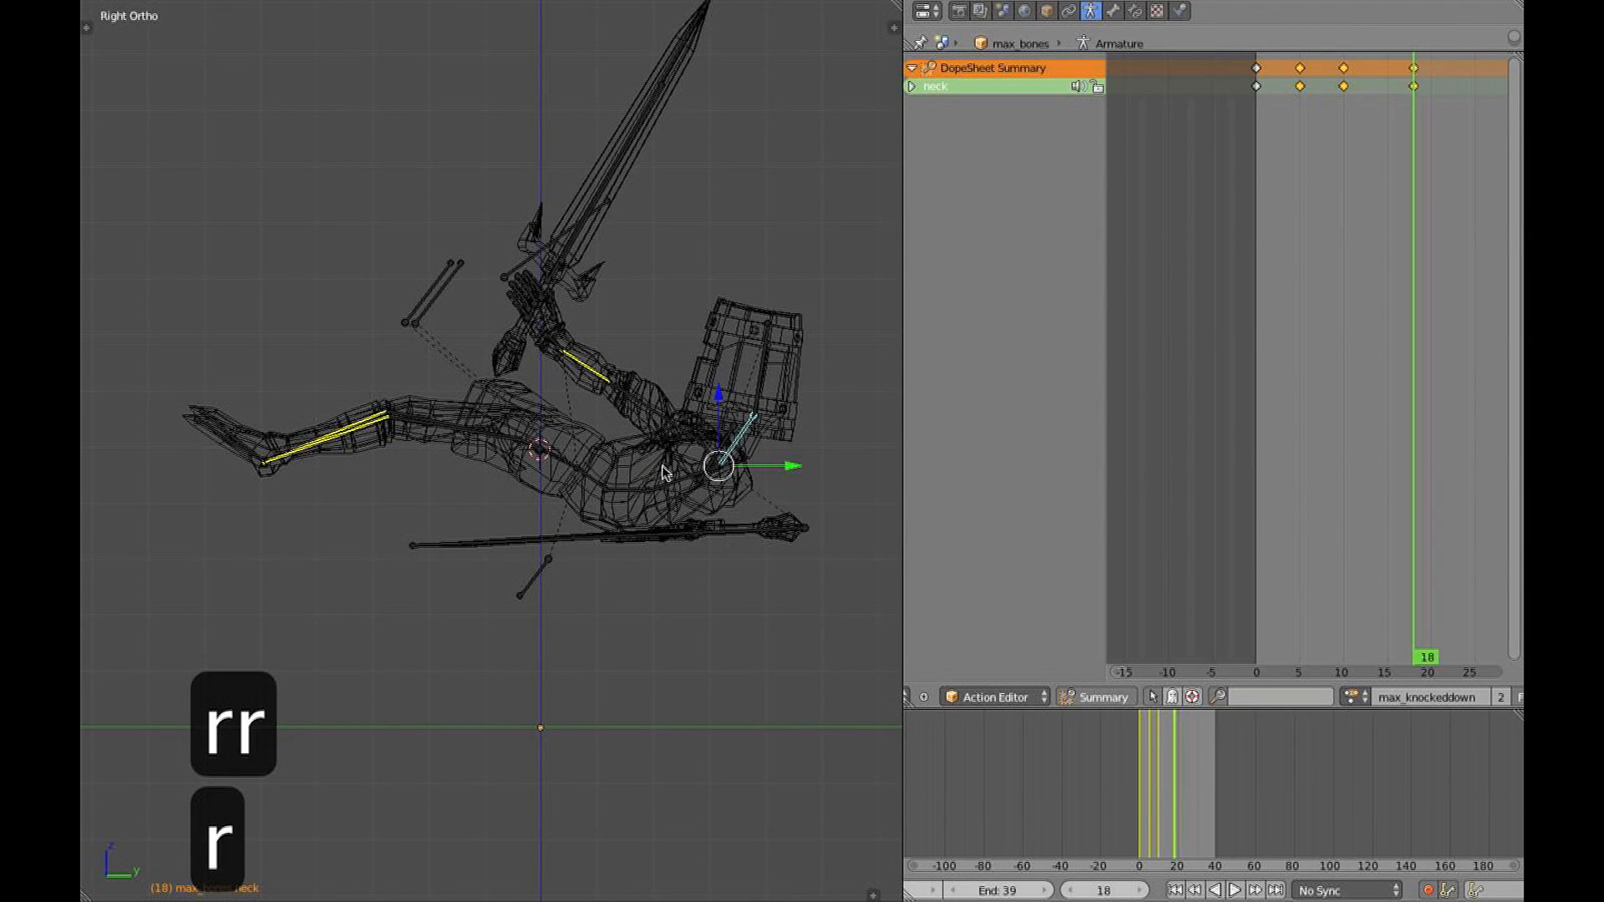
# Move footcontrol.L and footcontrol.R together toward the body in side view to bend the knees, and rotate them at frame 18
pyautogui.moveTo(272, 473); pyautogui.dragTo(278, 507, button='middle')
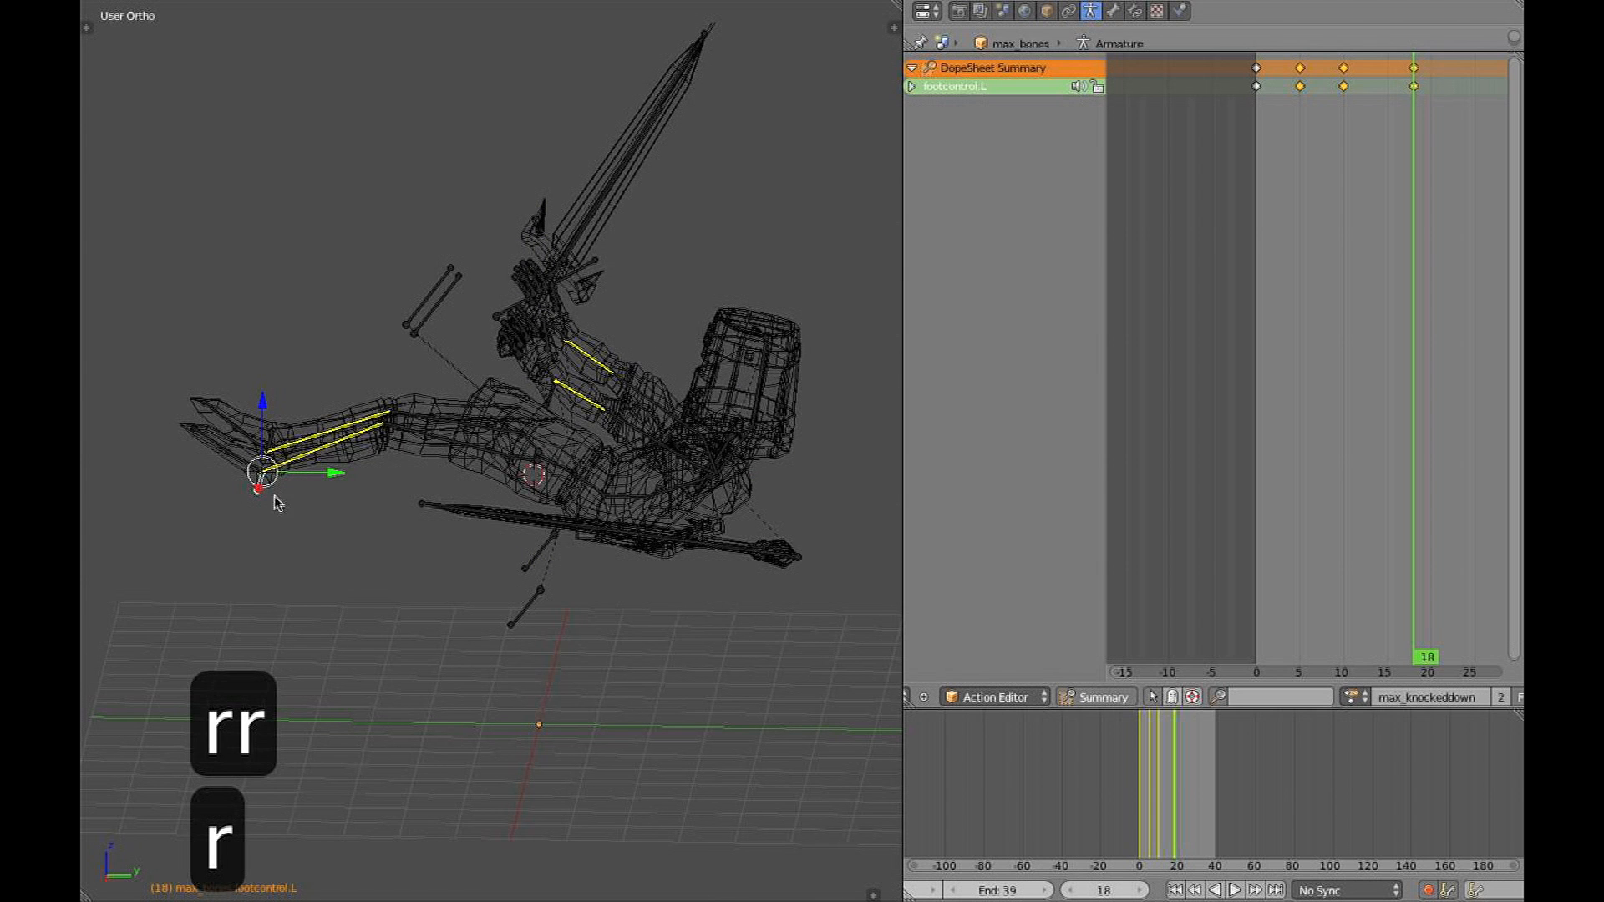
pyautogui.keyDown('shift'); pyautogui.rightClick(274, 438); pyautogui.keyUp('shift')
pyautogui.press('KP_3')
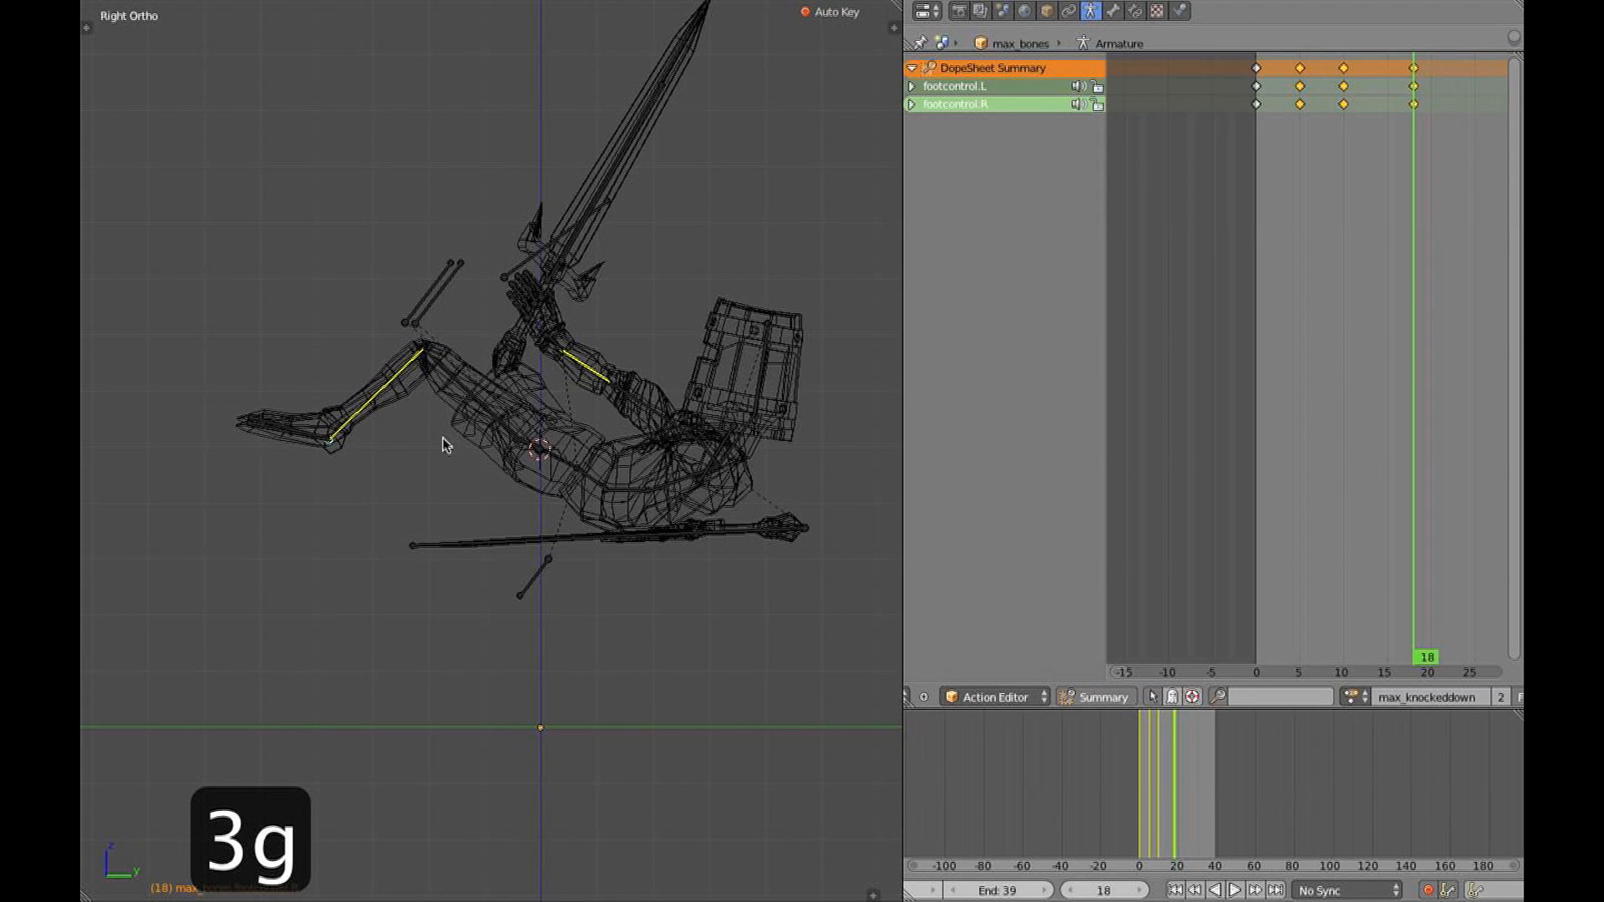
pyautogui.press('r')
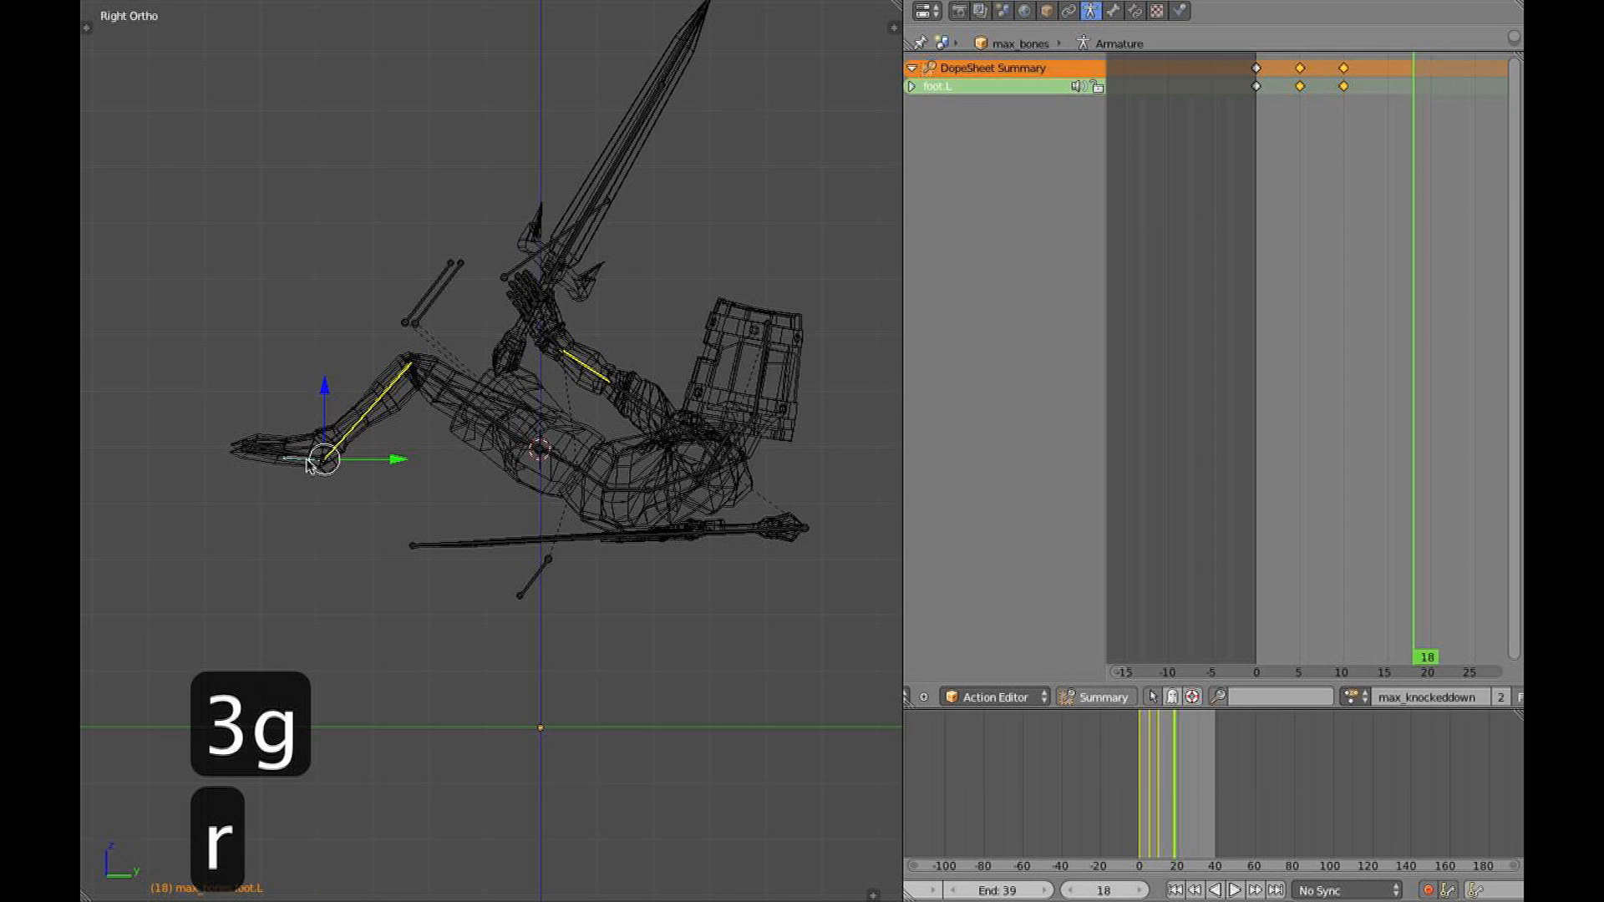
# Rotate foot.L and foot.R together, then rotate the toe bones of both feet in the right side view
pyautogui.moveTo(522, 635); pyautogui.dragTo(699, 527, button='middle')
pyautogui.press('KP_3')
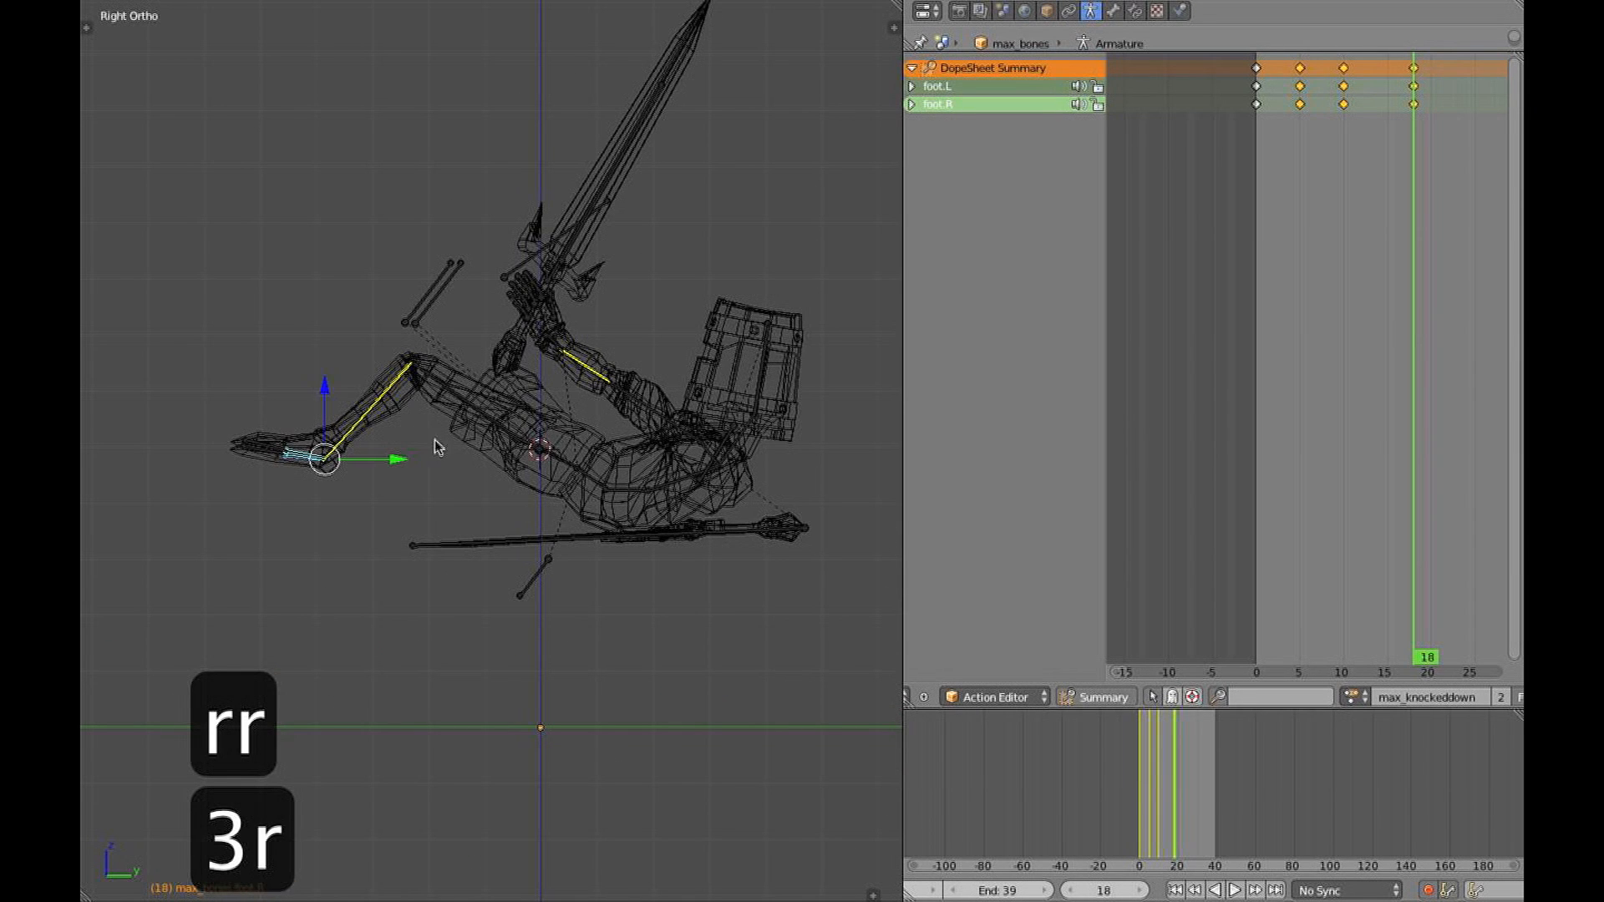
pyautogui.press('a')
pyautogui.press('b')
pyautogui.moveTo(238, 423); pyautogui.dragTo(273, 473)
pyautogui.press('r')
pyautogui.click(566, 471)
# Move kneepole.L and kneepole.R individually from an overhead view to turn the knees at frame 18
pyautogui.moveTo(520, 369); pyautogui.dragTo(700, 524, button='middle')
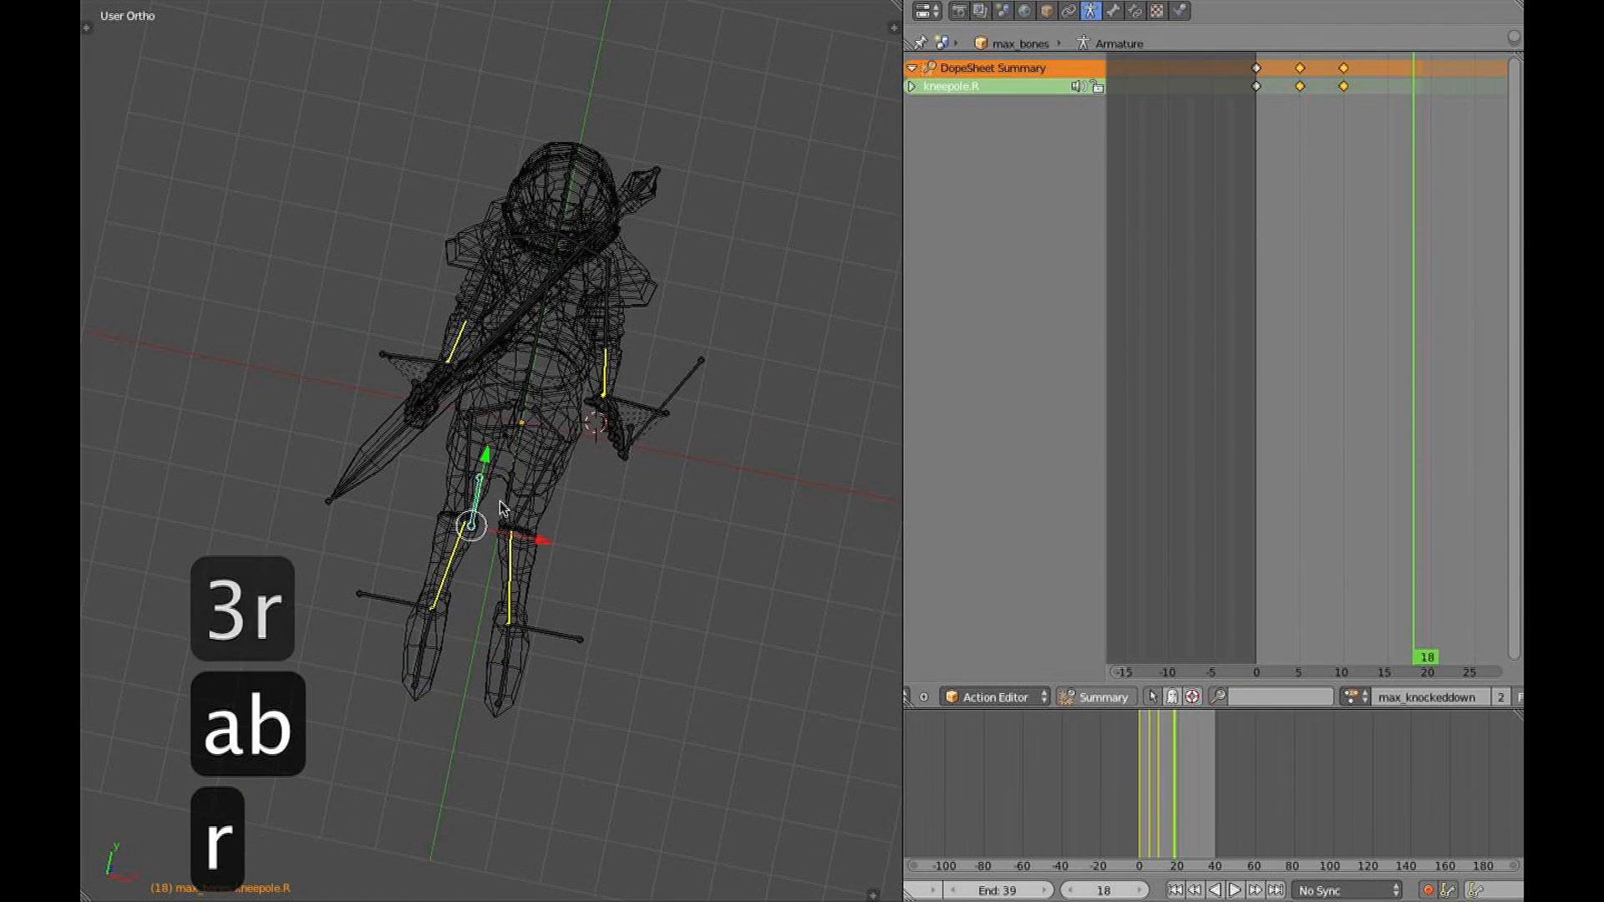
pyautogui.rightClick(510, 504)
pyautogui.press('g')
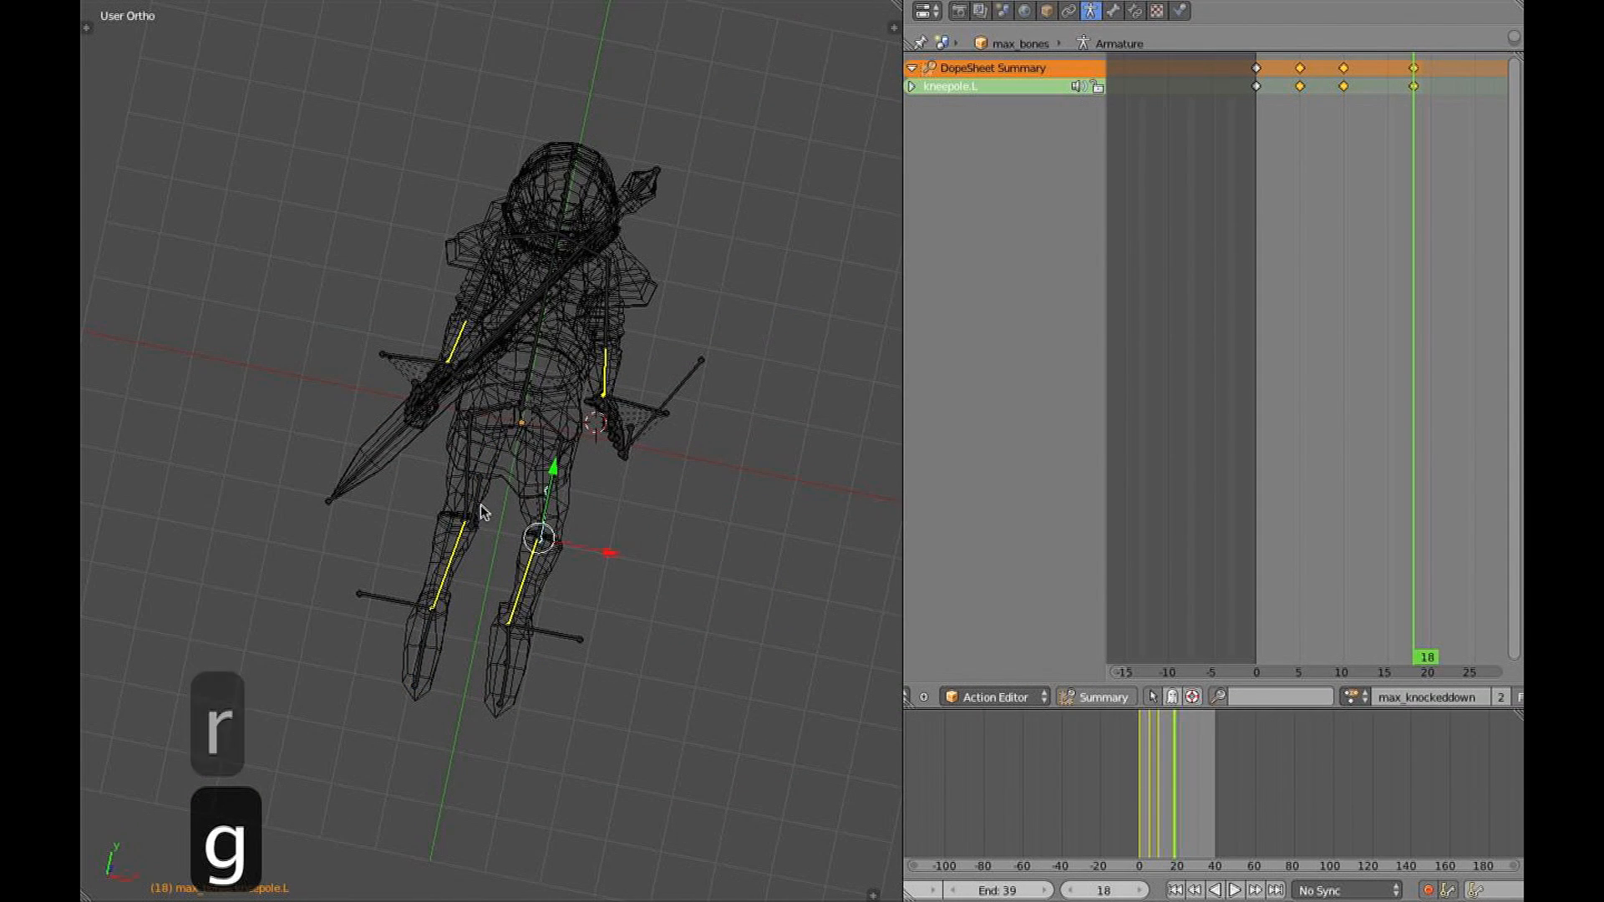
pyautogui.moveTo(470, 504)
pyautogui.mouseDown(button='middle')
pyautogui.moveTo(530, 553)
pyautogui.moveTo(498, 437)
pyautogui.moveTo(307, 376)
pyautogui.mouseUp(button='middle')
pyautogui.press('z')
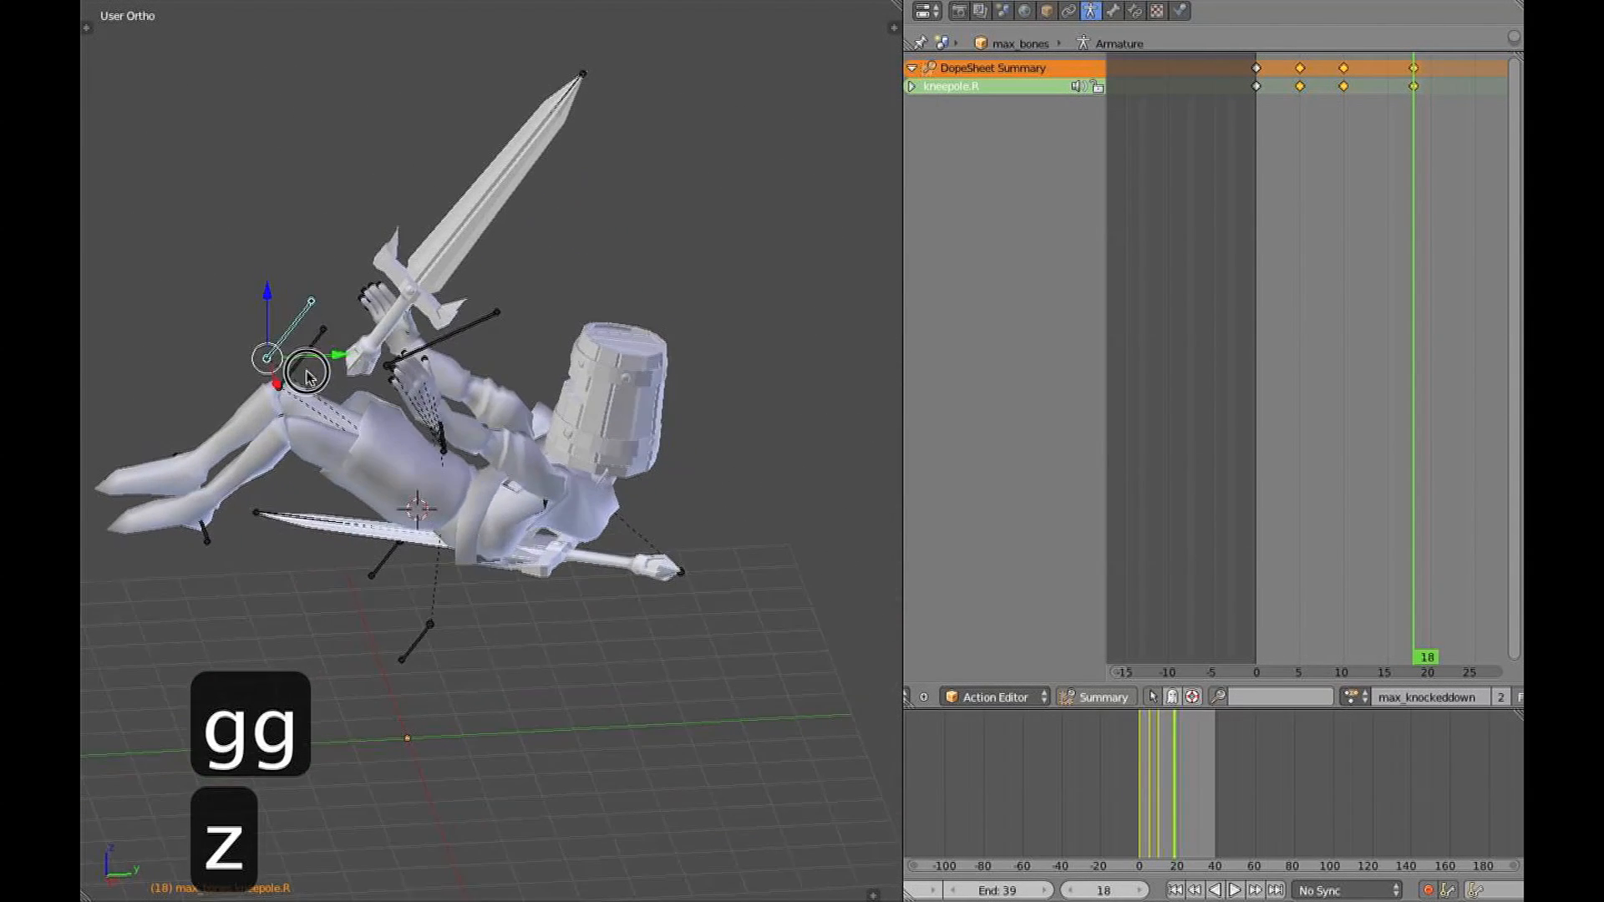
# Rotate handcontrol.L at frame 18 and paste its pose mirrored onto the right hand control
pyautogui.moveTo(466, 336)
pyautogui.mouseDown(button='middle')
pyautogui.moveTo(436, 349)
pyautogui.moveTo(462, 343)
pyautogui.moveTo(463, 321)
pyautogui.mouseUp(button='middle')
pyautogui.rightClick(382, 419)
pyautogui.moveTo(439, 408); pyautogui.dragTo(535, 366, button='middle')
pyautogui.press('r')
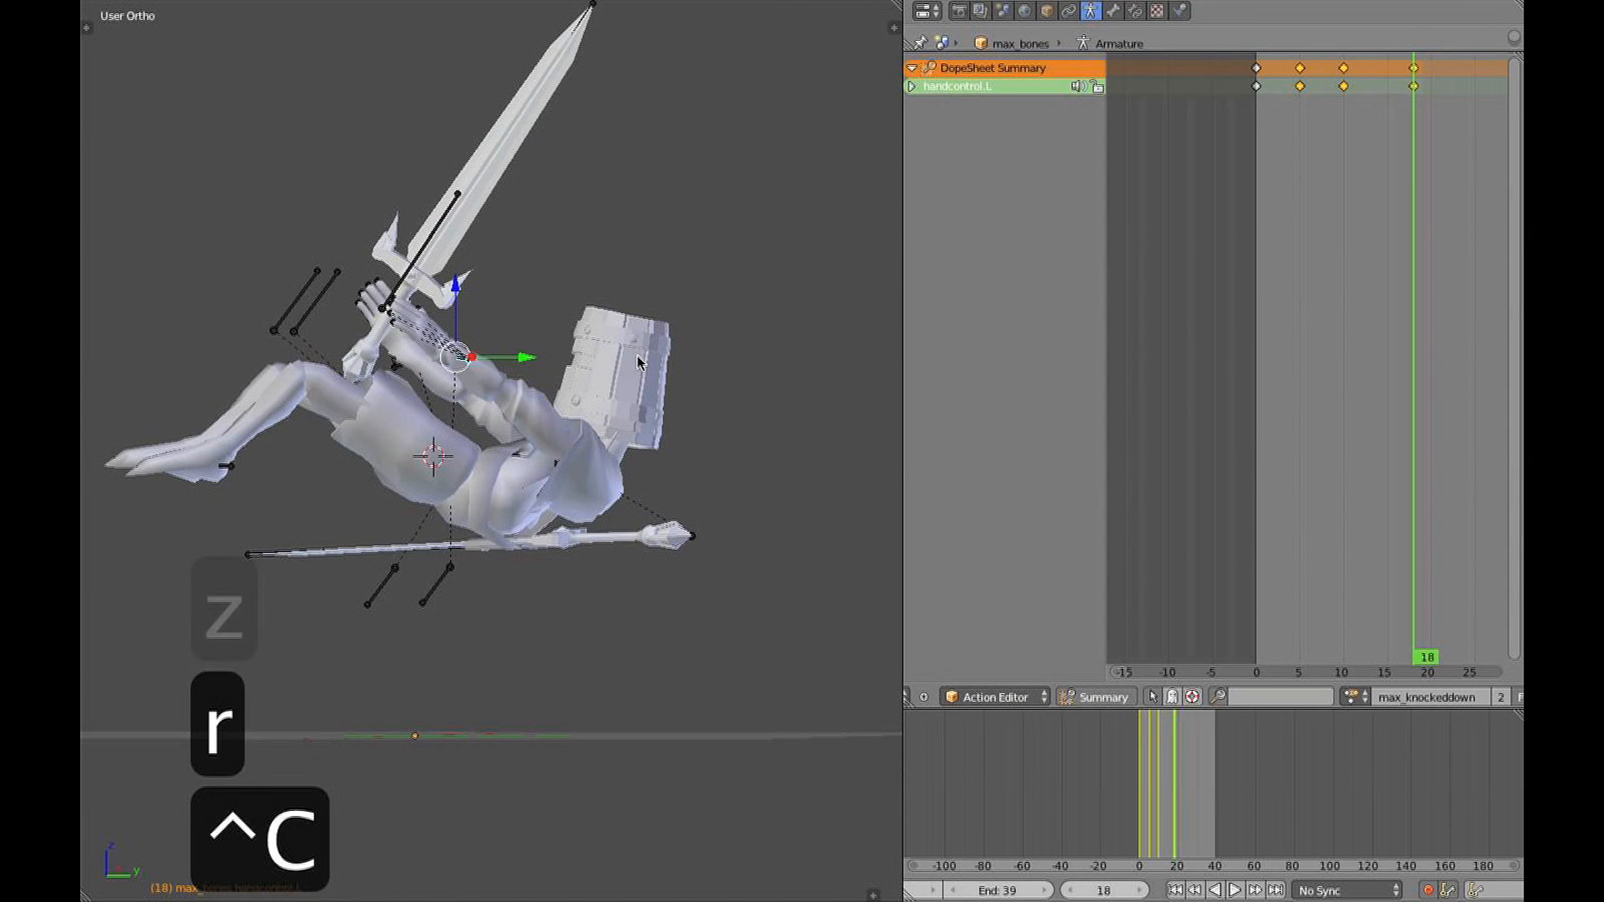
pyautogui.hotkey('ctrl', 'shift', 'v')
# Rotate handcontrol.L further from another angle and mirror its updated pose to the right hand again
pyautogui.moveTo(637, 362); pyautogui.dragTo(482, 303, button='middle')
pyautogui.press('r')
pyautogui.press('r')
pyautogui.moveTo(410, 259); pyautogui.dragTo(752, 662, button='middle')
pyautogui.hotkey('ctrl', 'c')
pyautogui.hotkey('ctrl', 'shift', 'v')
# Select shoulder.L and shoulder.R and rotate them together in the right side view at frame 18
pyautogui.press('z')
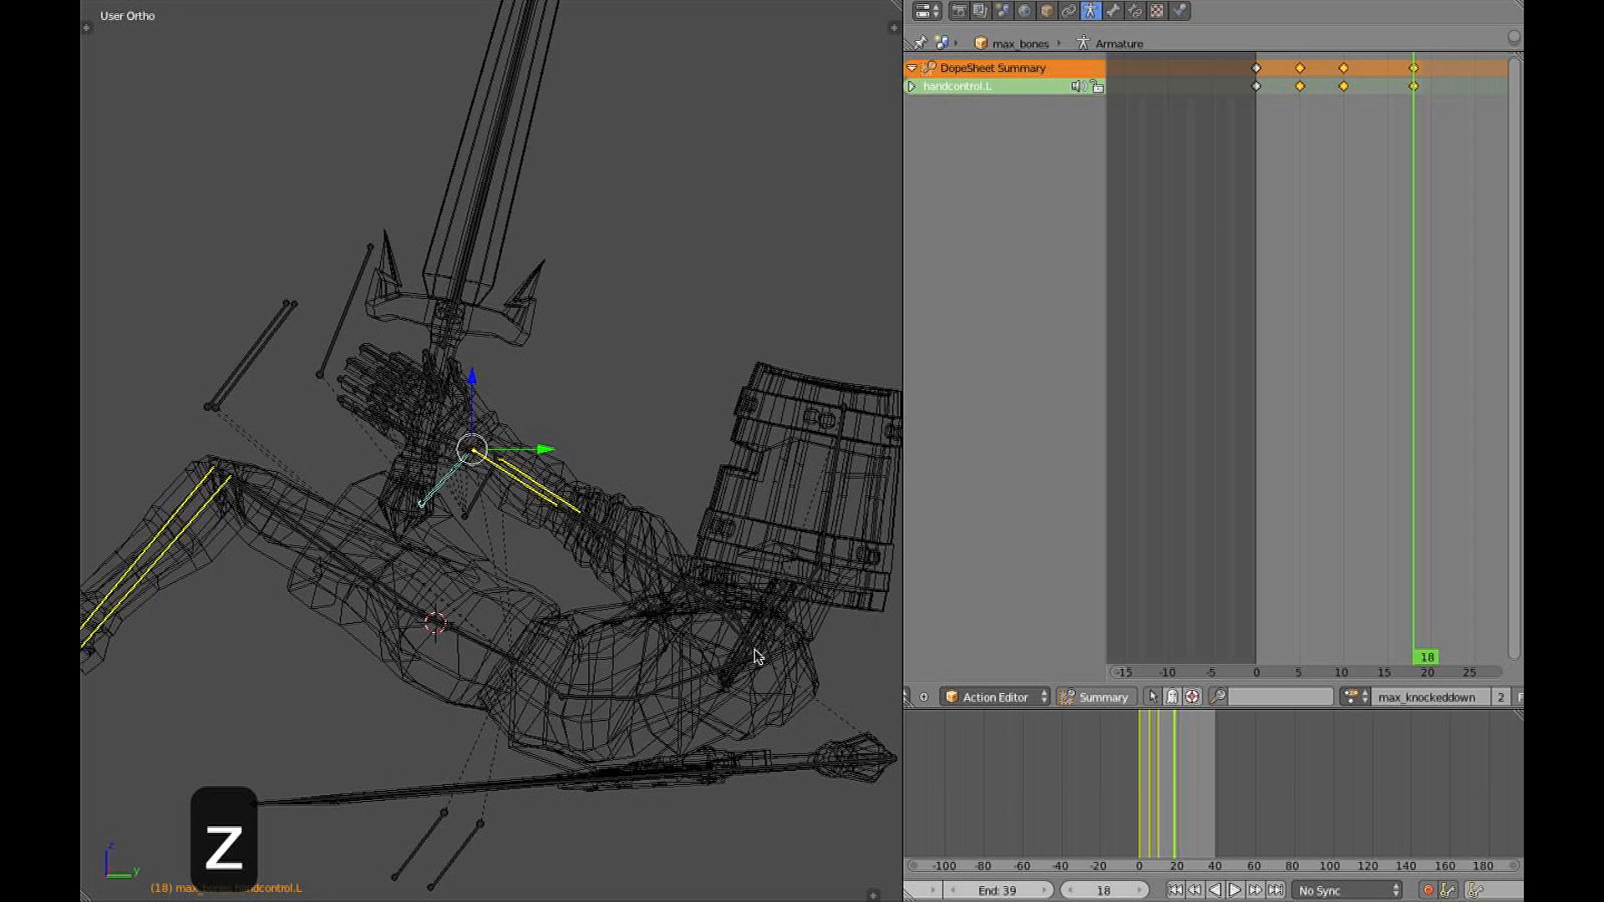
pyautogui.keyDown('shift'); pyautogui.rightClick(746, 636); pyautogui.keyUp('shift')
pyautogui.press('z')
pyautogui.press('KP_3')
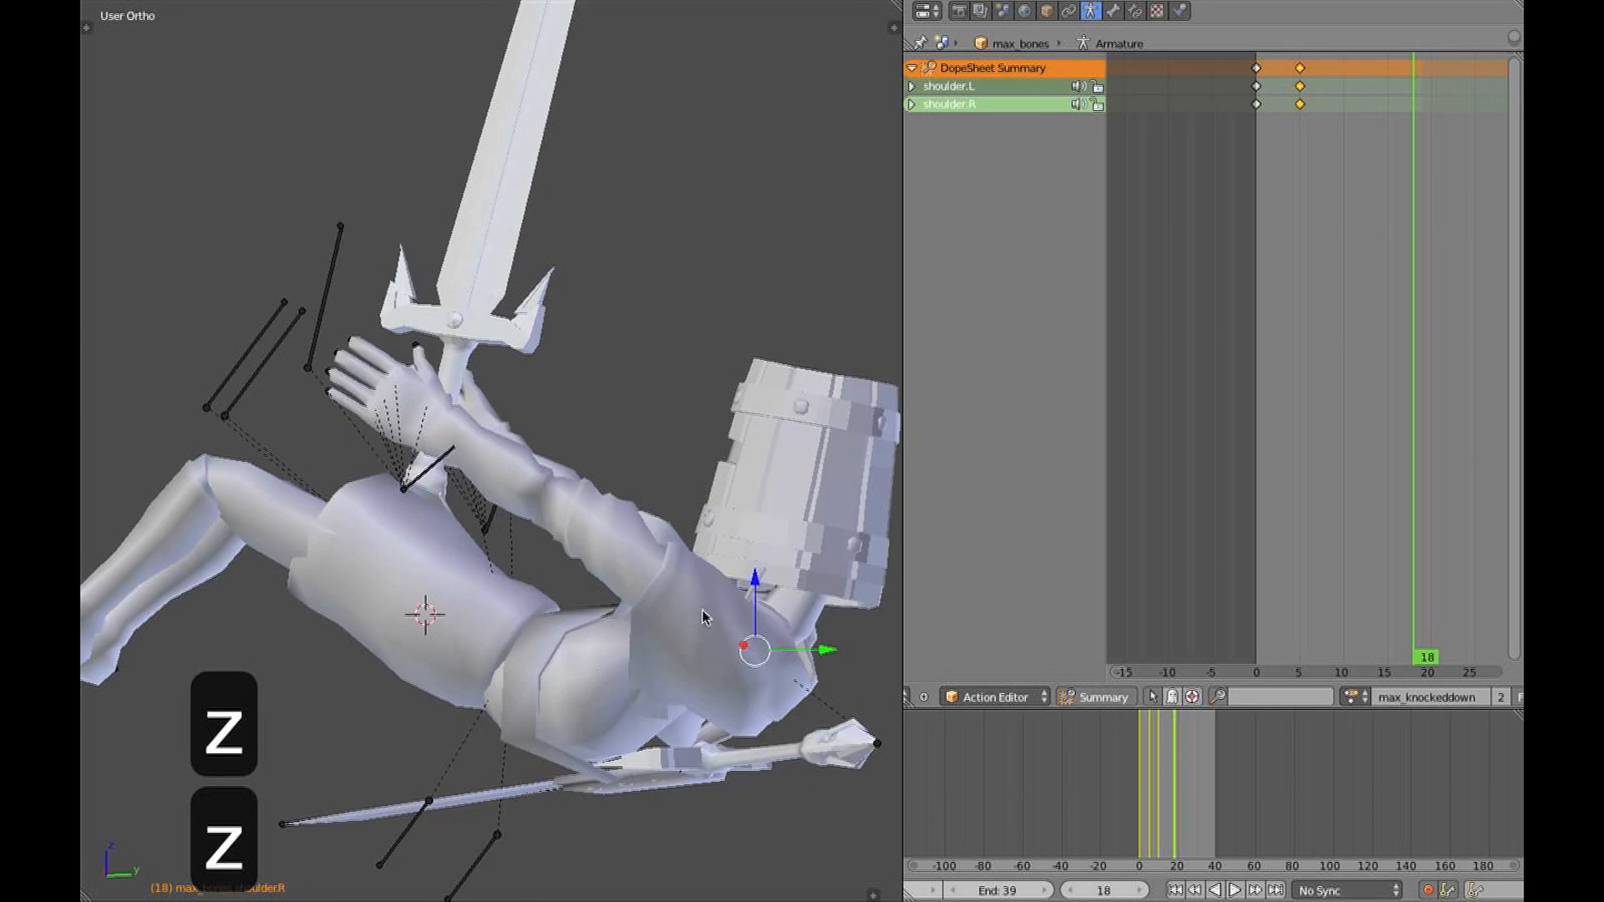
pyautogui.press('r')
pyautogui.click(829, 675)
# Rotate shoulder.L while viewing the textured character from above, and paste the pose mirrored onto shoulder.R
pyautogui.moveTo(830, 675); pyautogui.dragTo(585, 765, button='middle')
pyautogui.press('z')
pyautogui.rightClick(378, 725)
pyautogui.hotkey('alt', 'z')
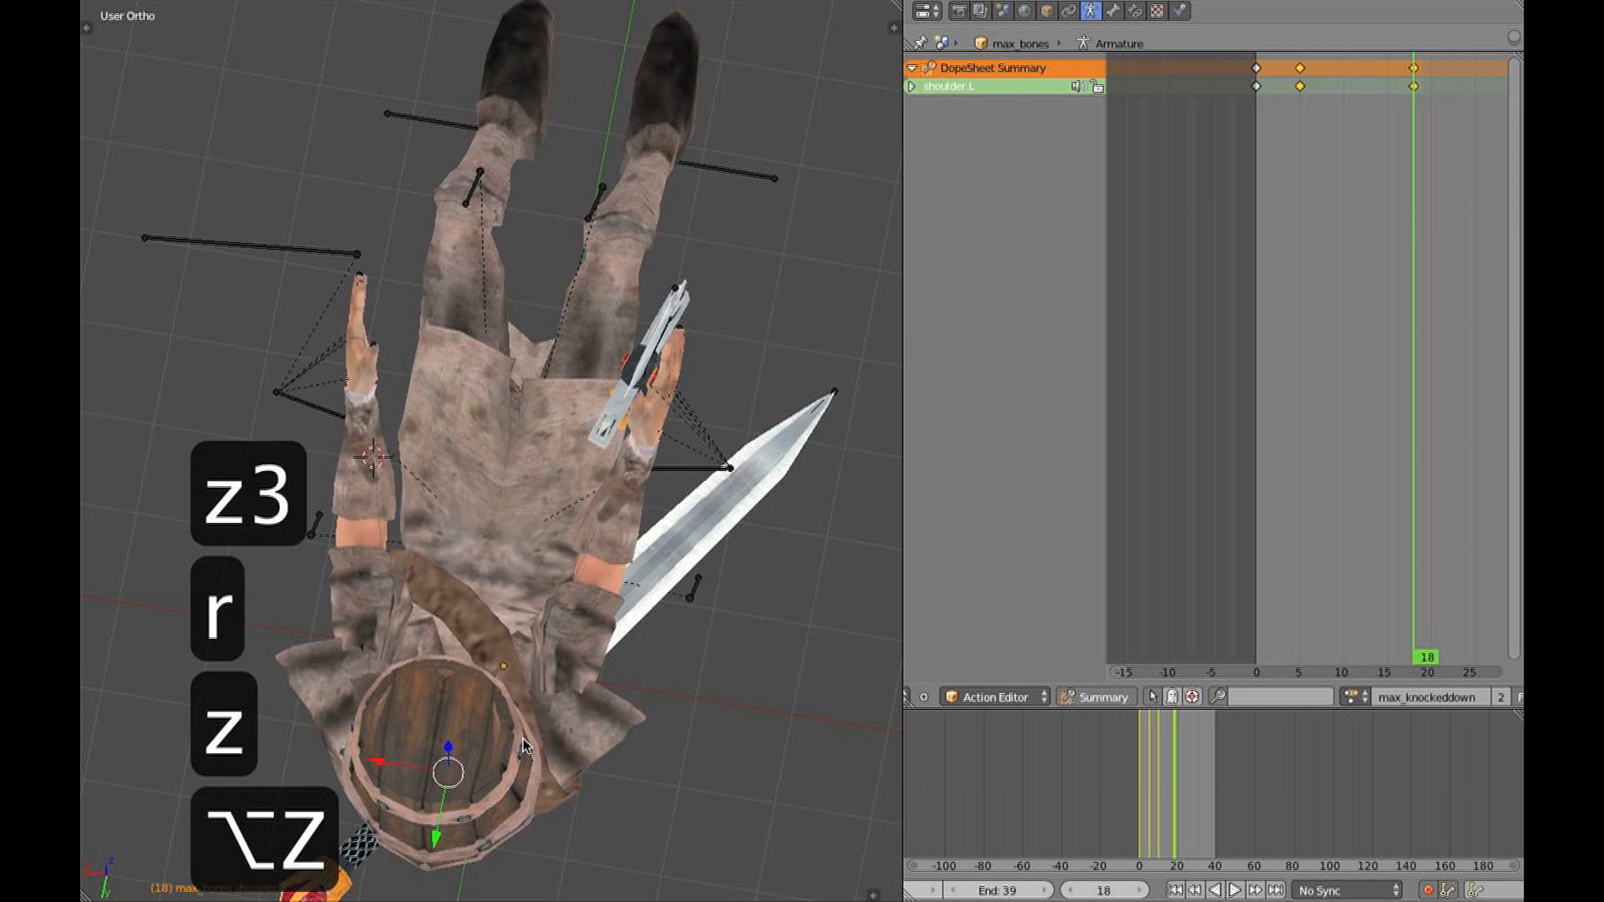
pyautogui.press('r')
pyautogui.click(629, 804)
pyautogui.hotkey('ctrl', 'c')
pyautogui.hotkey('ctrl', 'shift', 'v')
pyautogui.moveTo(644, 780); pyautogui.dragTo(83, 587, button='middle')
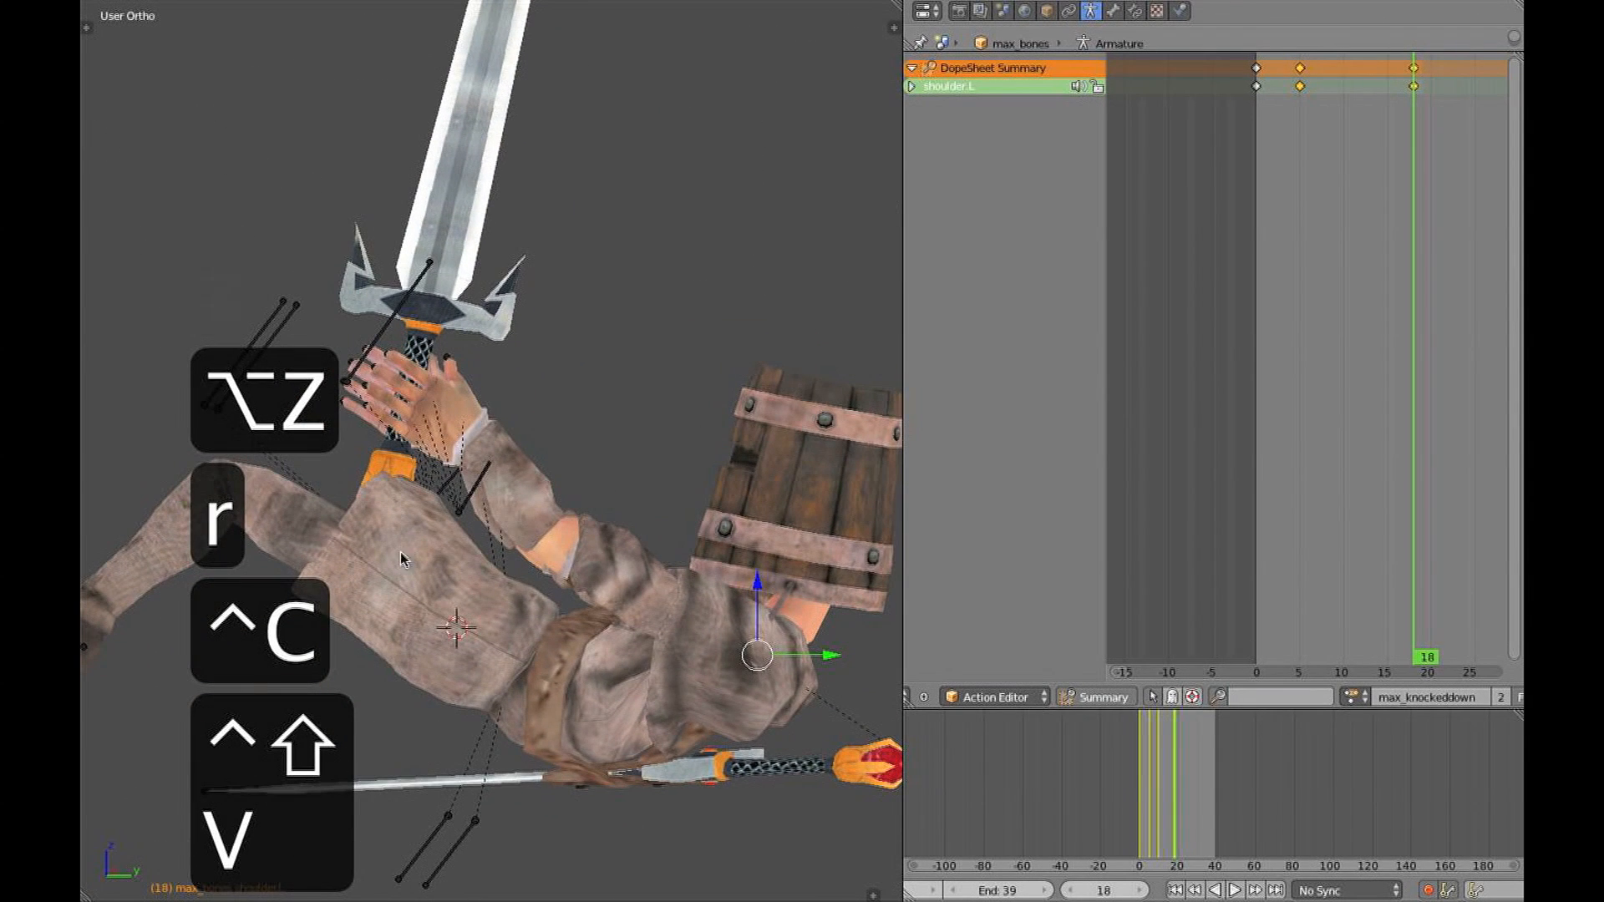
# Adjust handcontrol.L's rotation in the near-side view at frame 18 and paste the result mirrored onto handcontrol.R
pyautogui.press('r')
pyautogui.click(481, 522)
pyautogui.hotkey('ctrl', 'c')
pyautogui.hotkey('ctrl', 'shift', 'v')
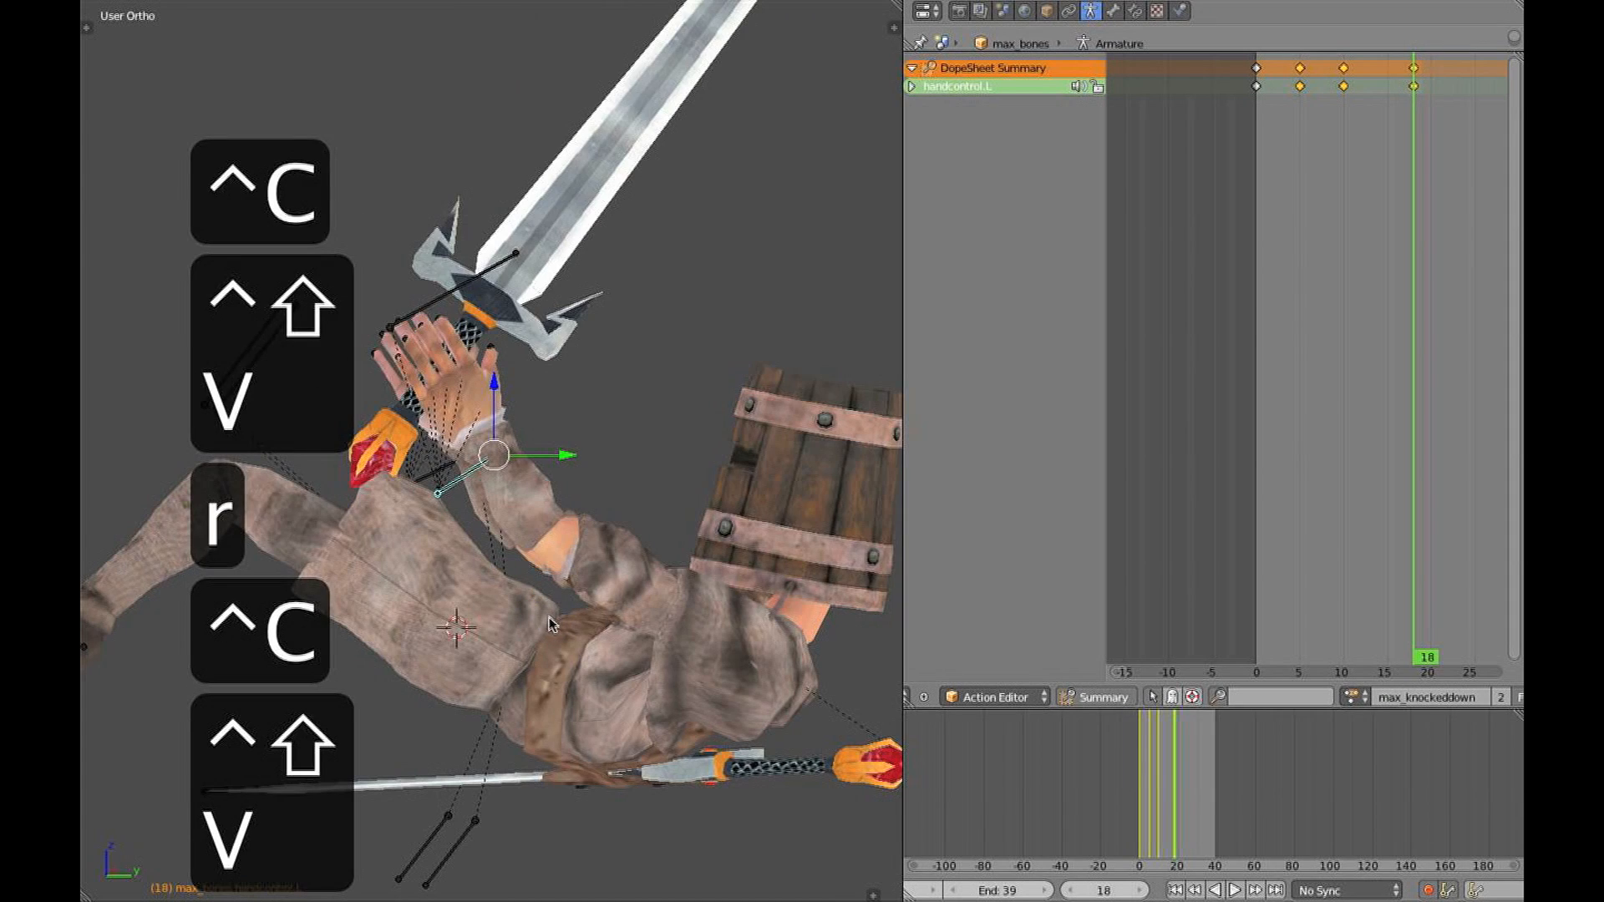
pyautogui.press('KP_3')
pyautogui.press('z')
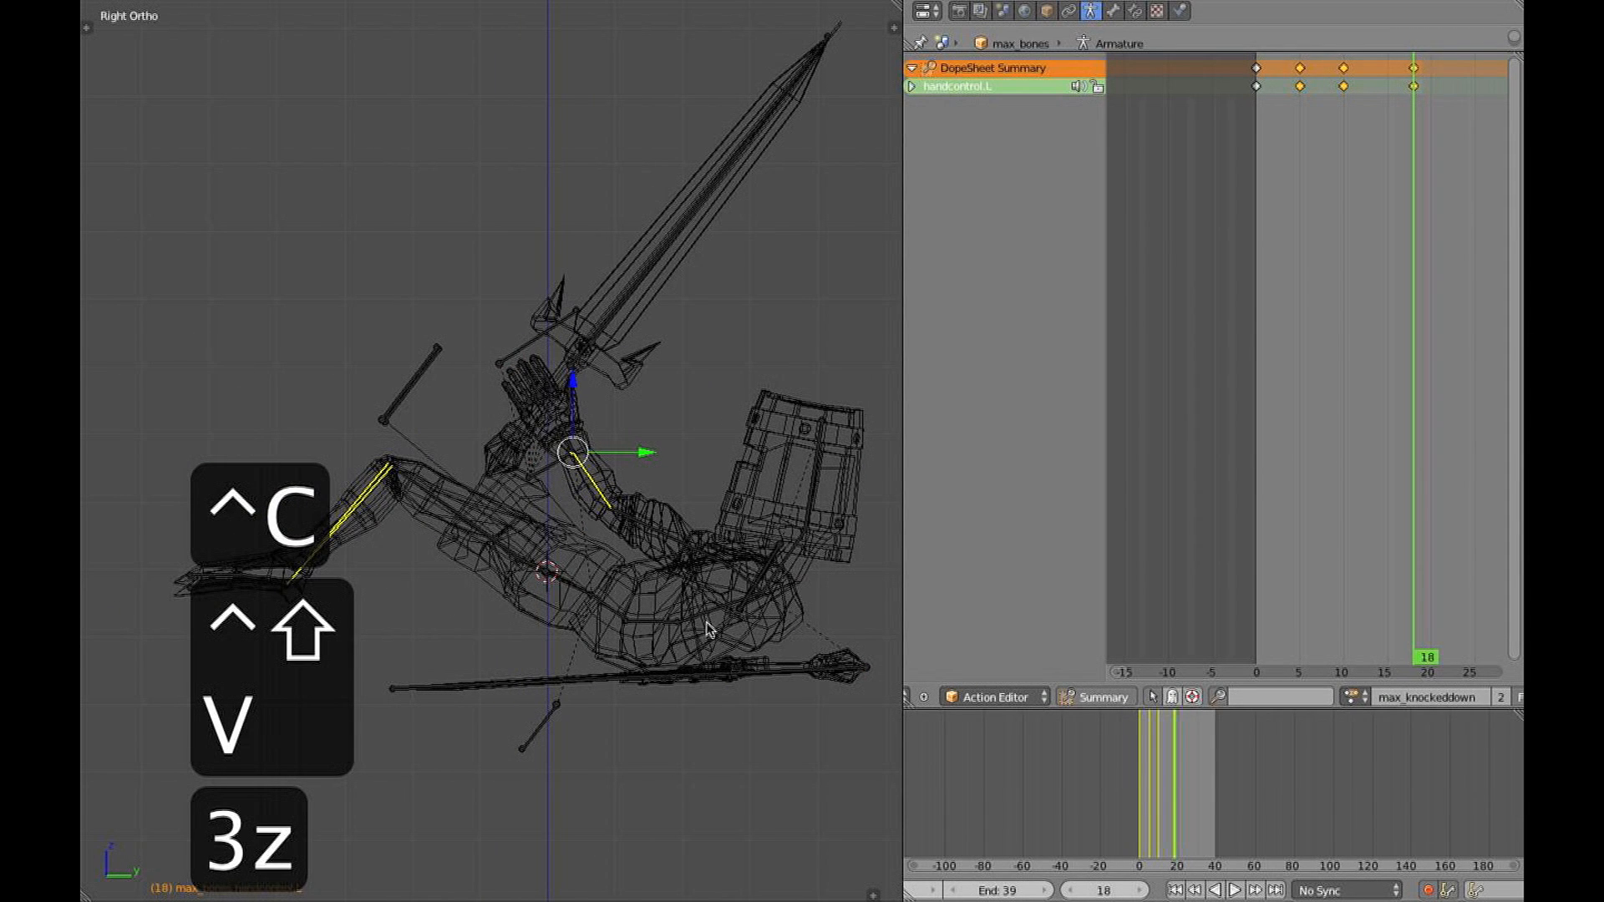
pyautogui.rightClick(650, 623)
pyautogui.press('r')
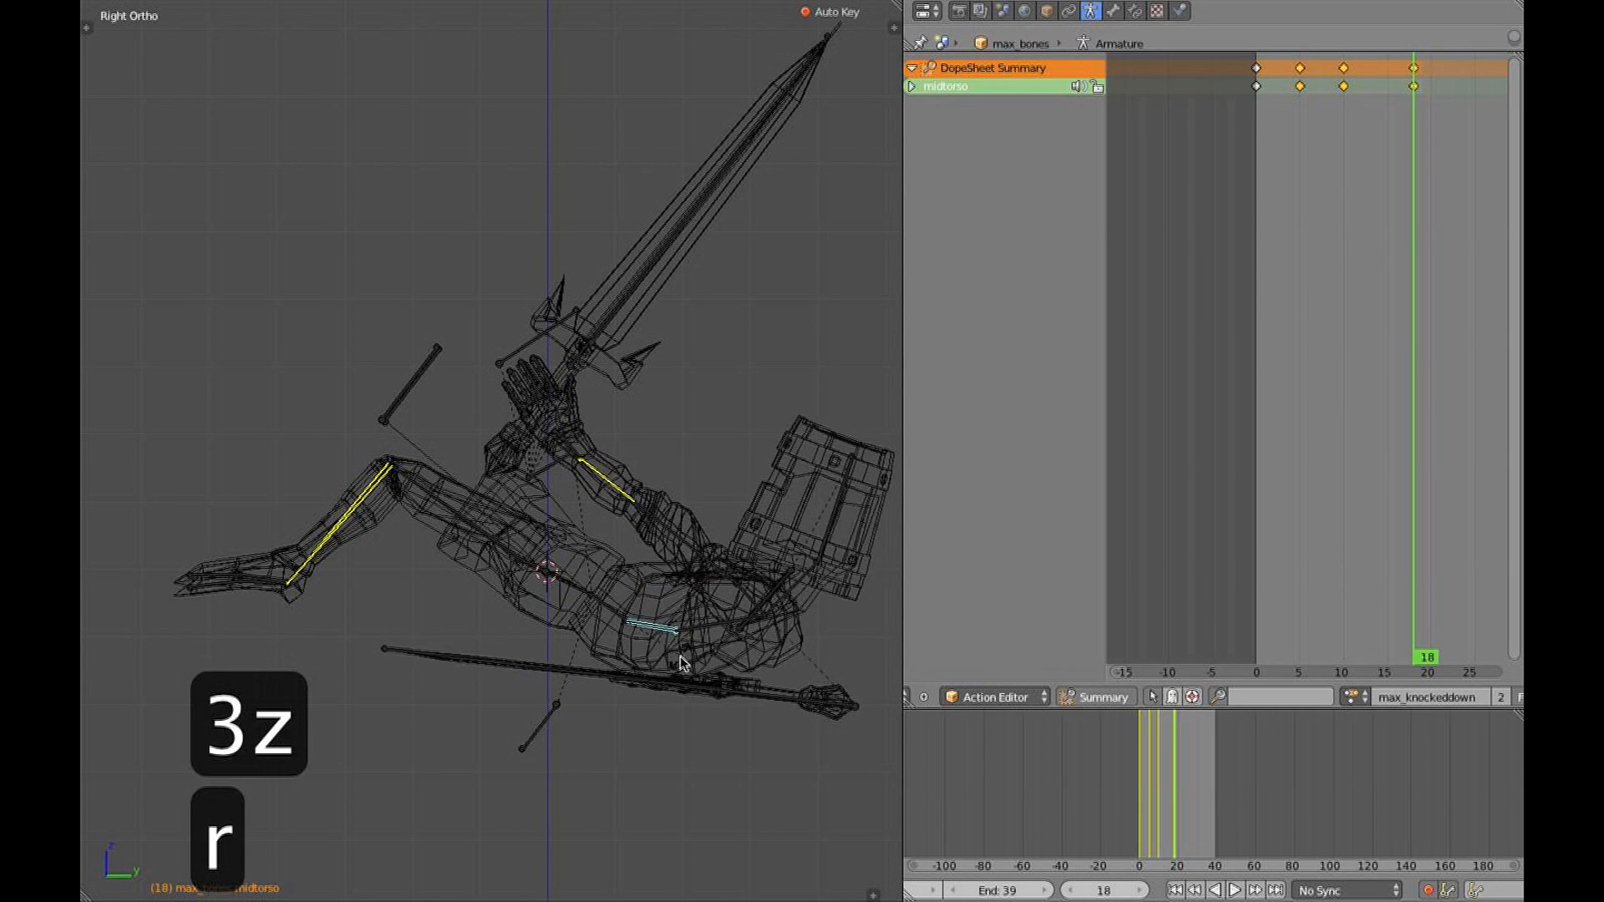
pyautogui.click(680, 653)
# Adjust the neck bone's rotation and rotate the chest bone in the right side view at frame 18
pyautogui.press('z')
pyautogui.rightClick(785, 523)
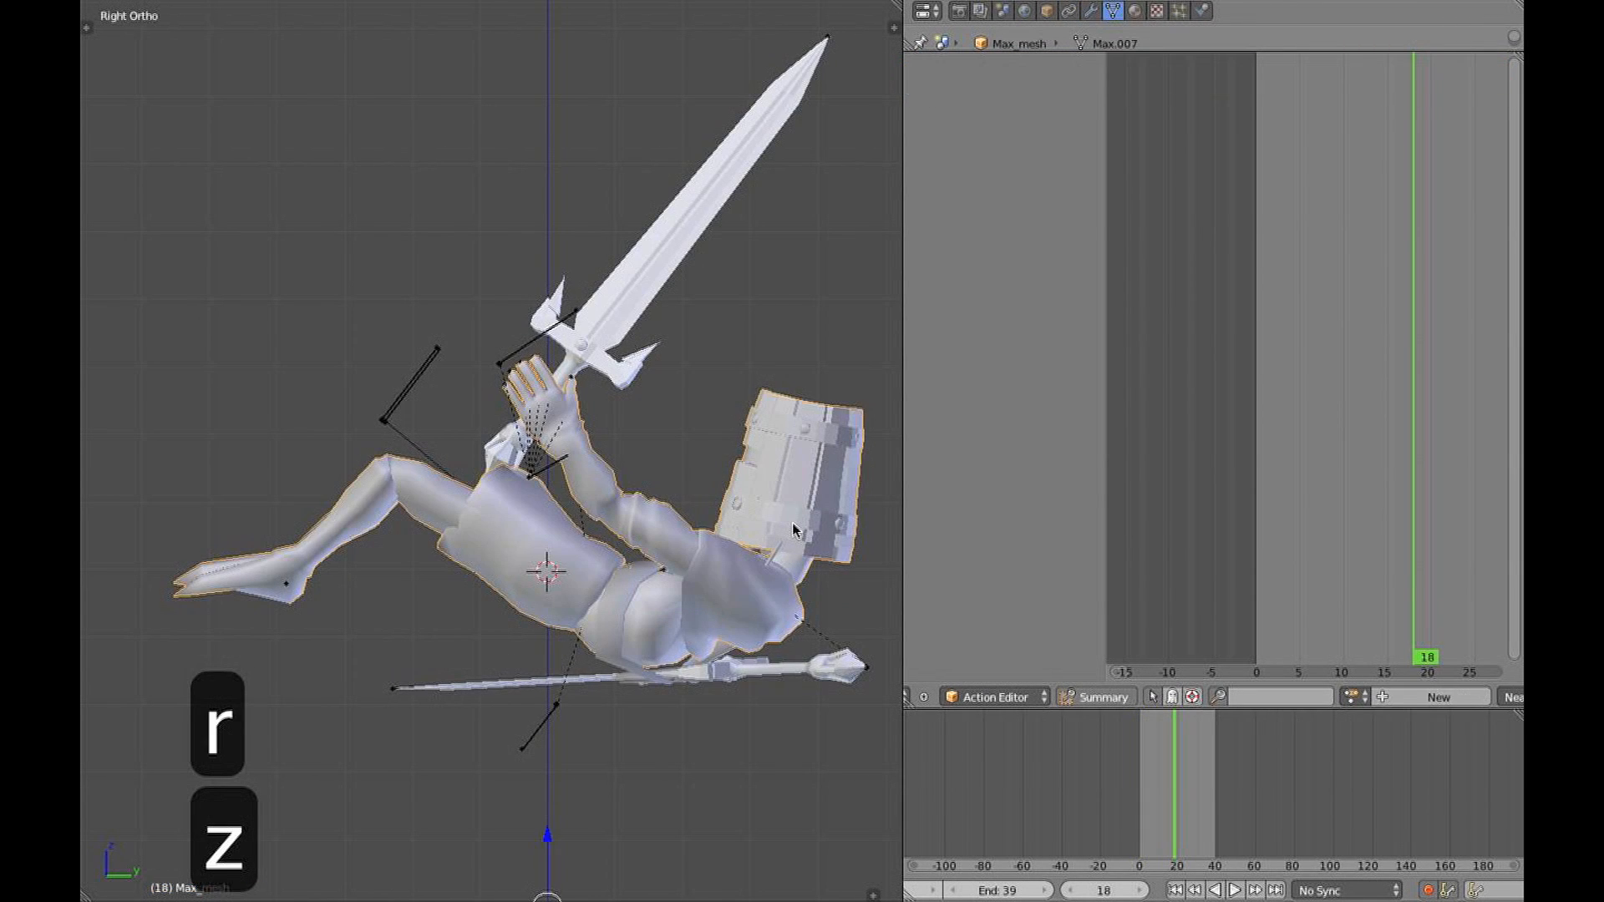
pyautogui.press('r')
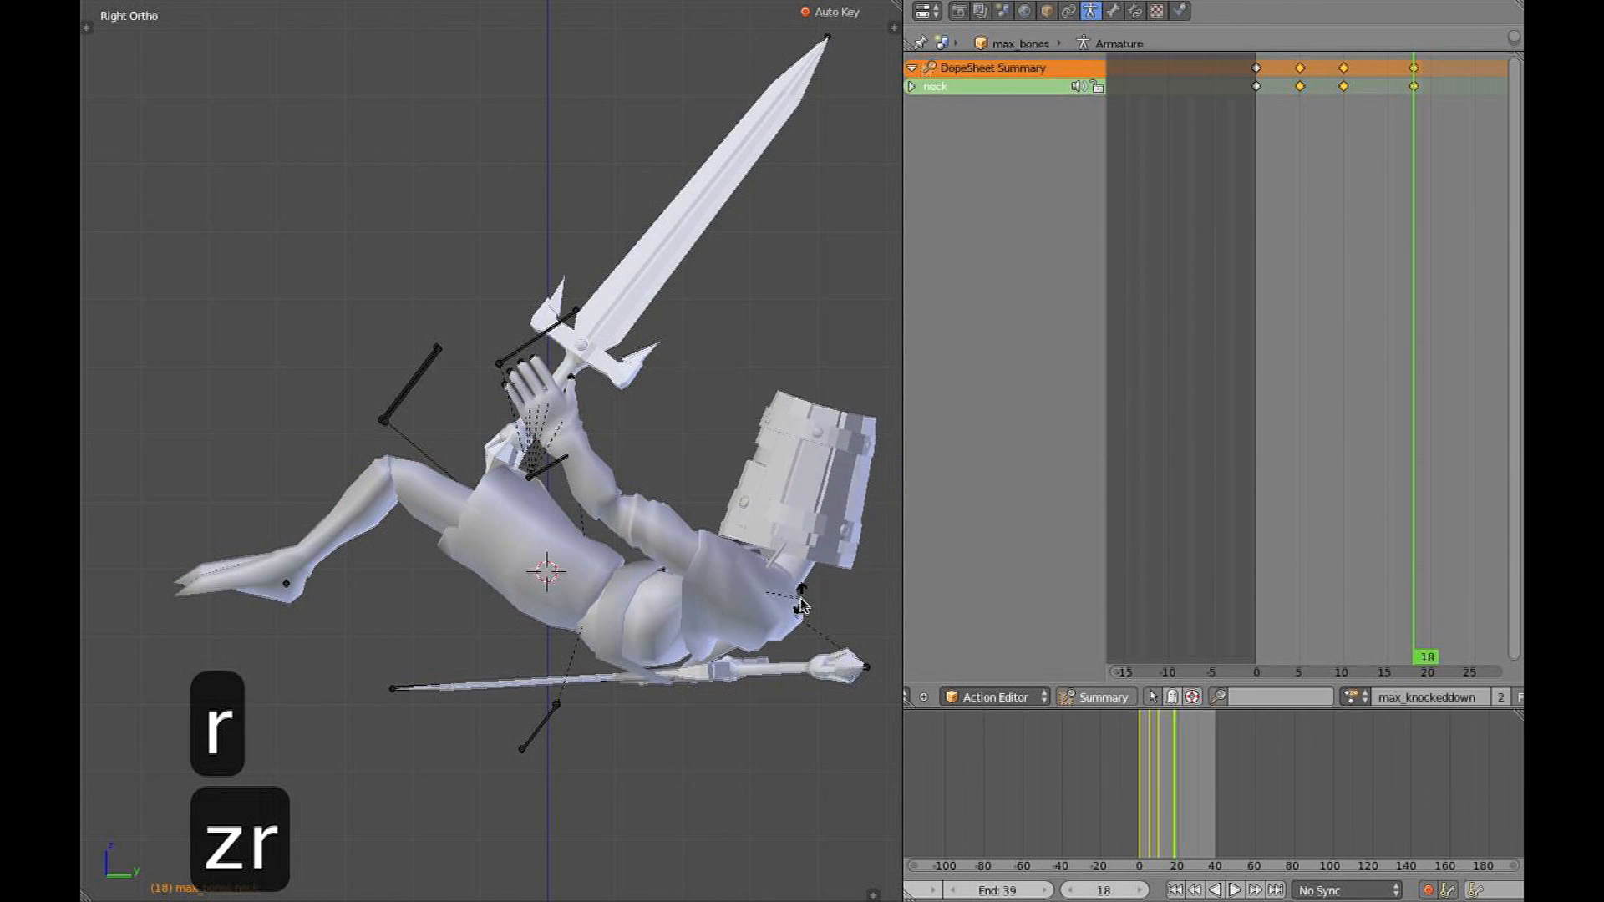
pyautogui.click(796, 603)
pyautogui.press('z')
pyautogui.rightClick(742, 597)
pyautogui.press('r')
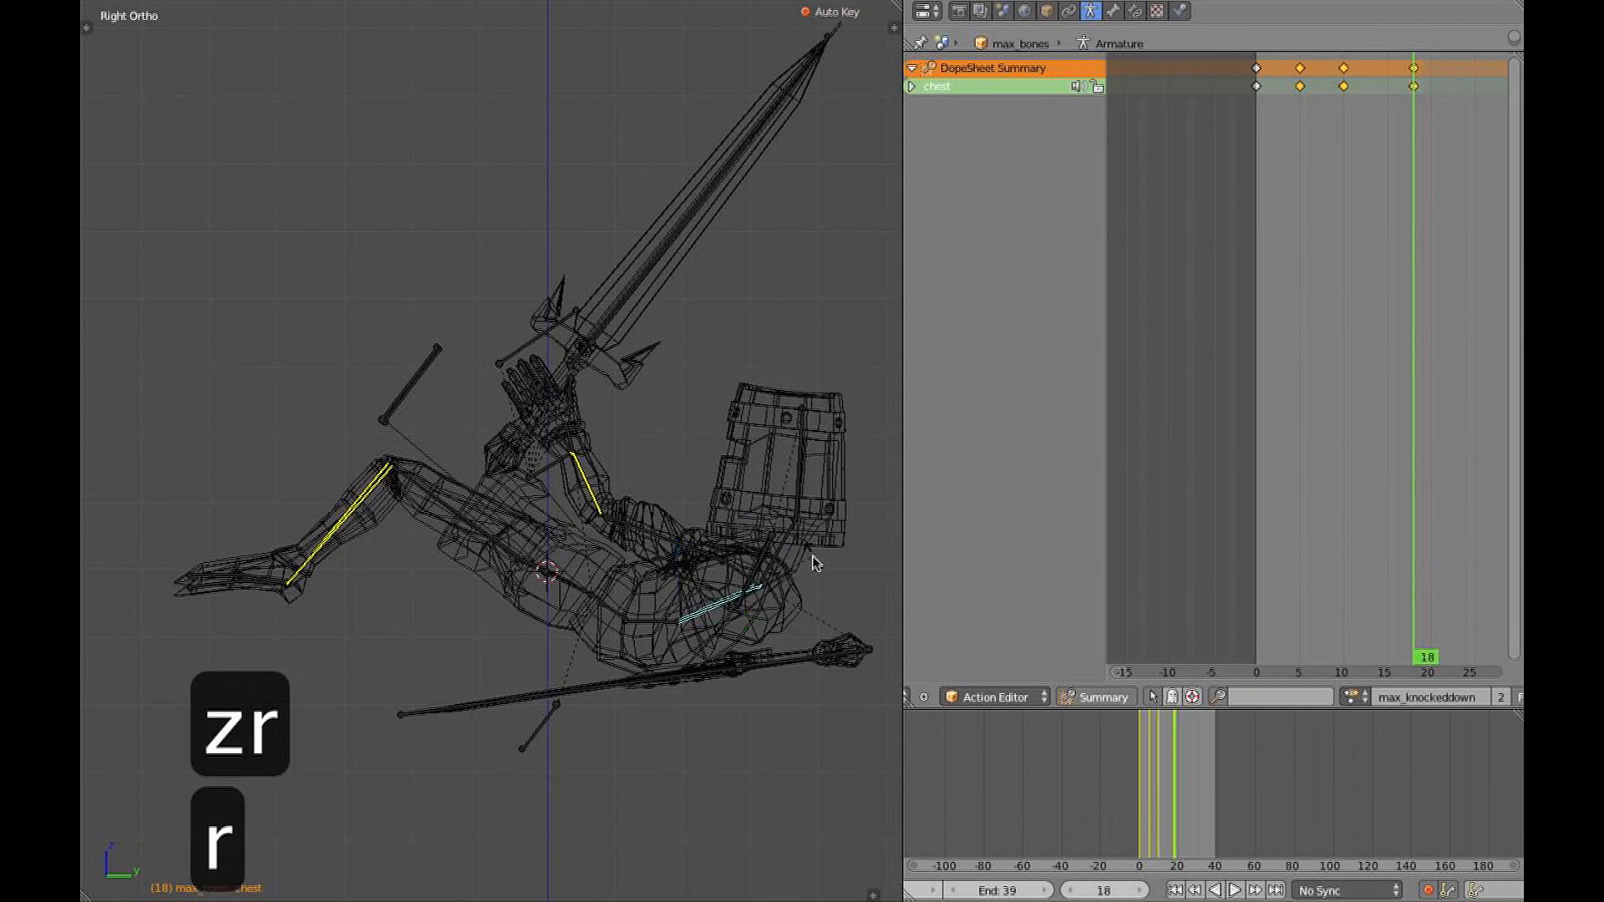
pyautogui.click(816, 548)
# Select all bones, rotate the whole rig slightly further backwards and lower it slightly at frame 18
pyautogui.press('a')
pyautogui.press('a')
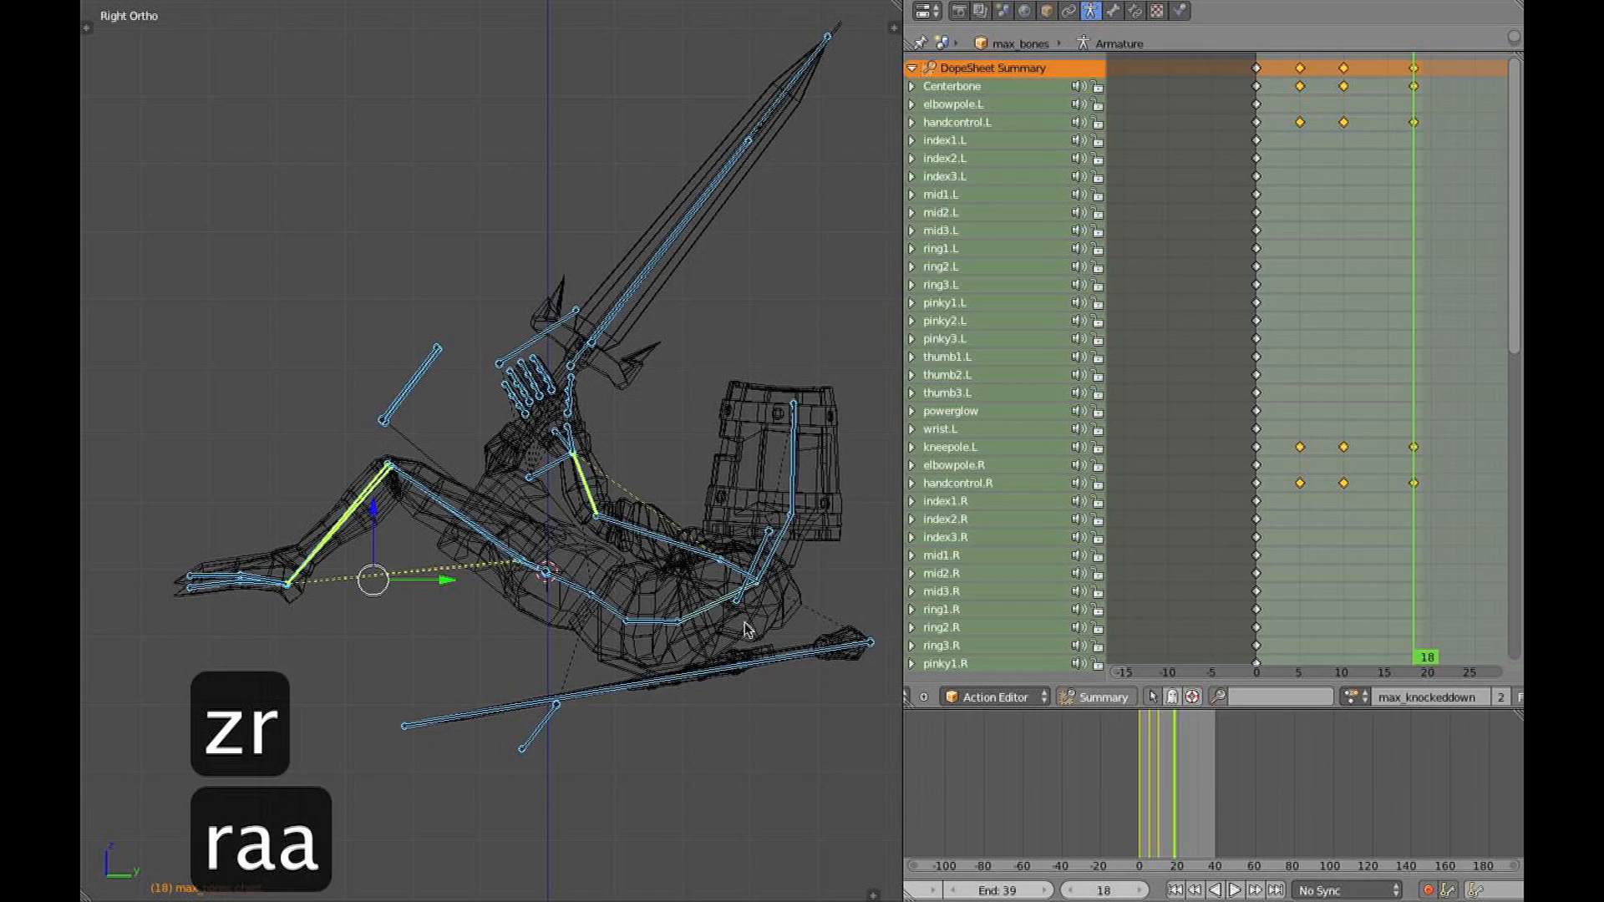
pyautogui.press('r')
pyautogui.click(761, 679)
pyautogui.scroll(-1, 558, 581)
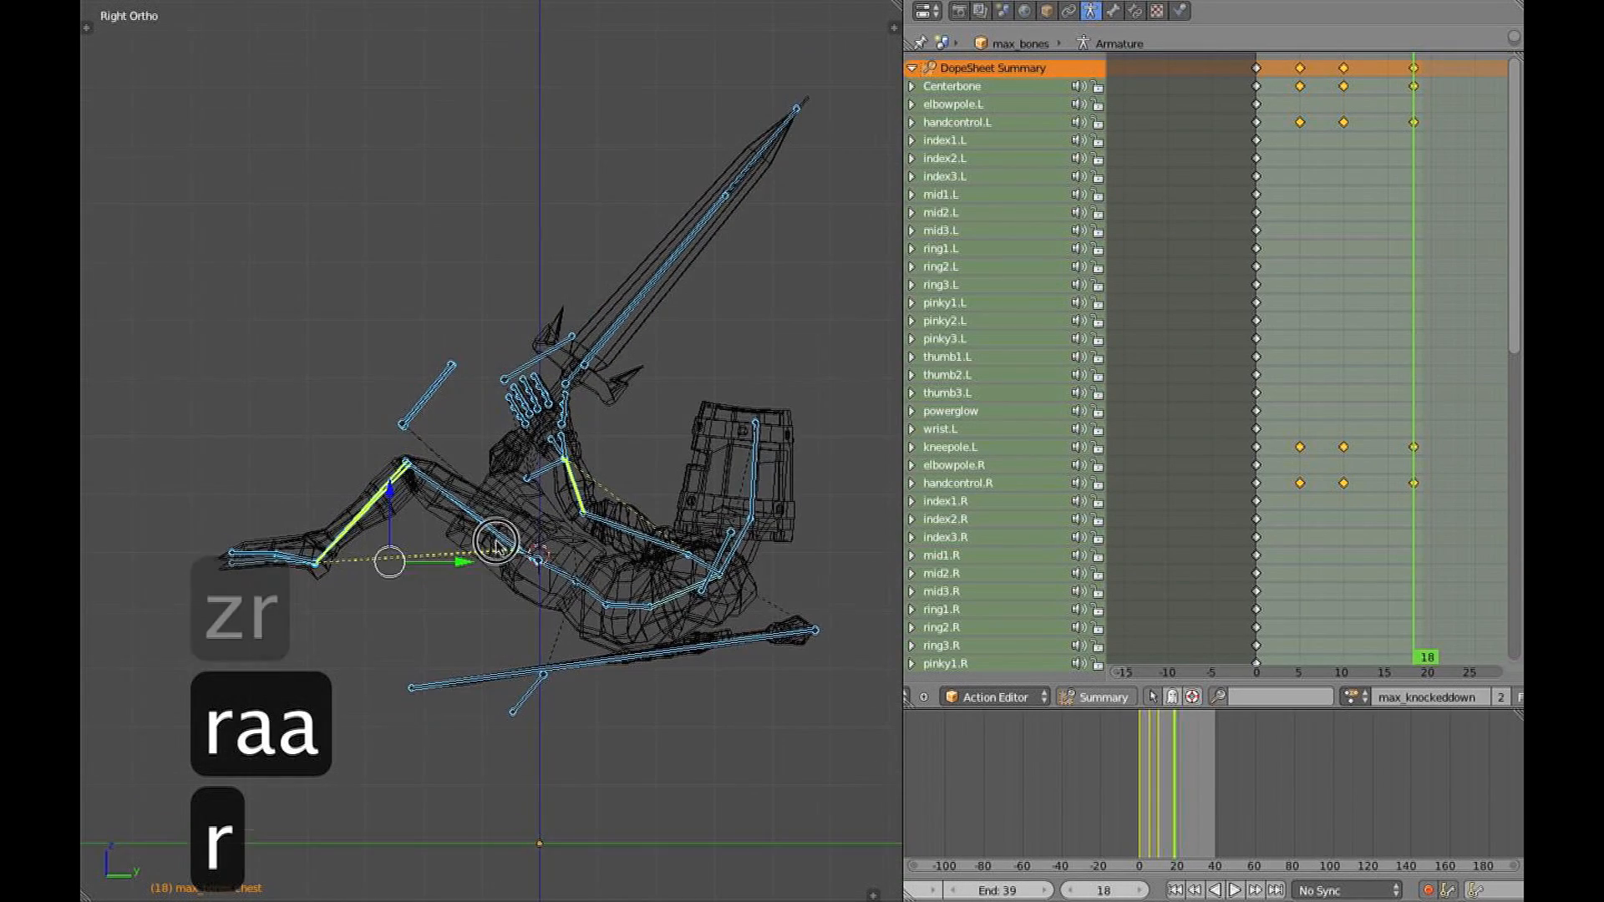
pyautogui.scroll(-1, 496, 545)
pyautogui.moveTo(401, 507); pyautogui.dragTo(401, 520)
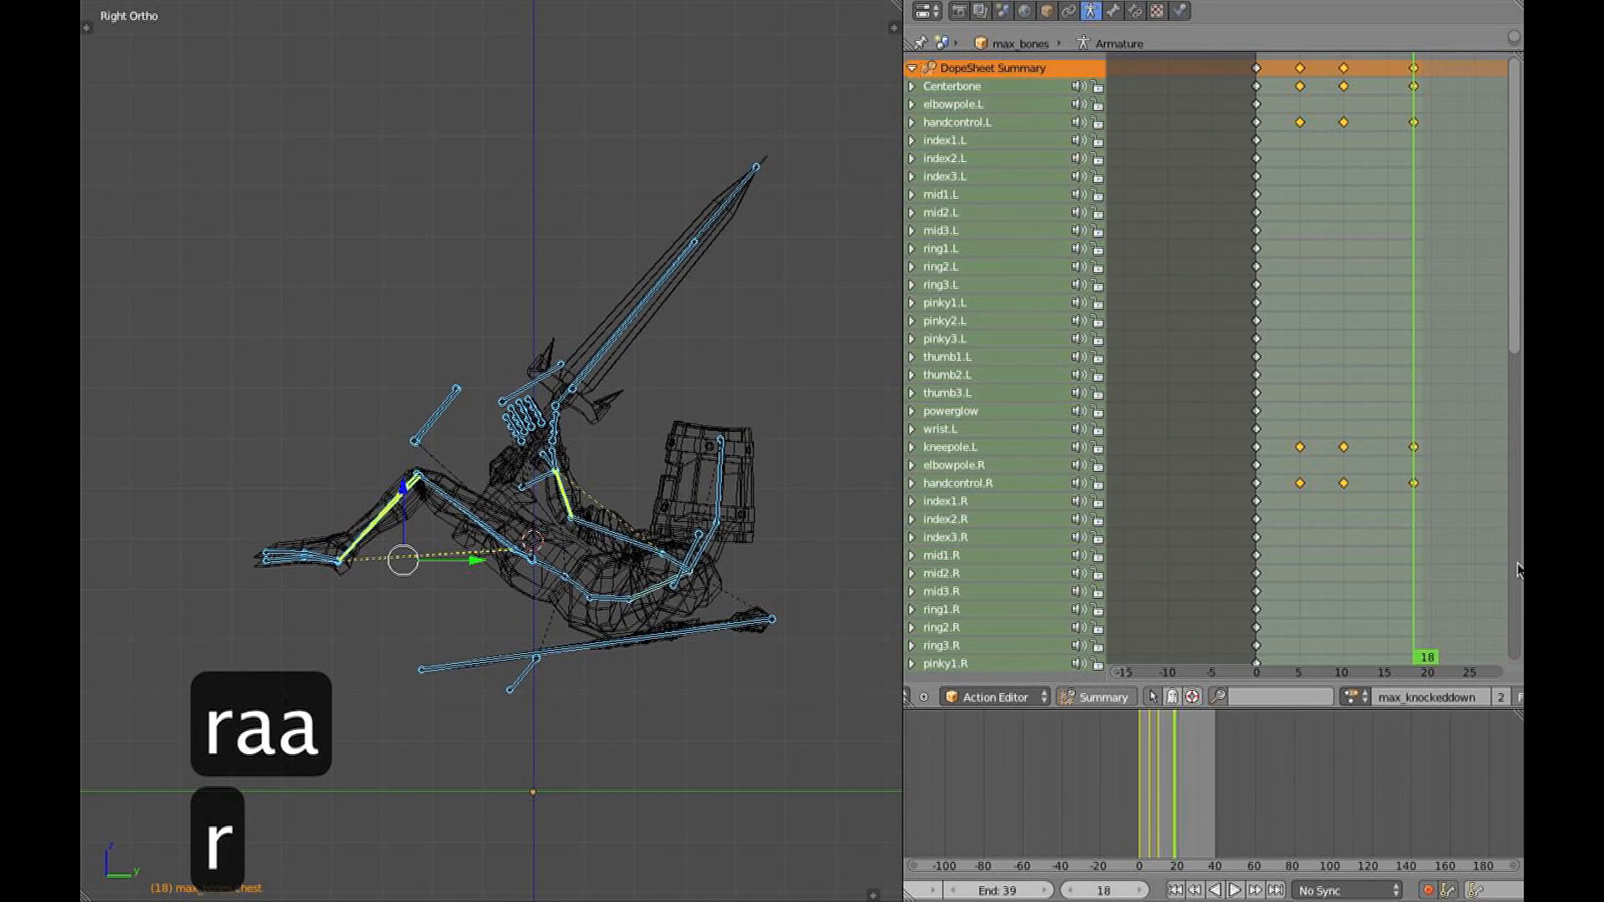
# Retime the pose by moving all of its keyframes from frame 18 to frame 15
pyautogui.hotkey('alt', 'a')
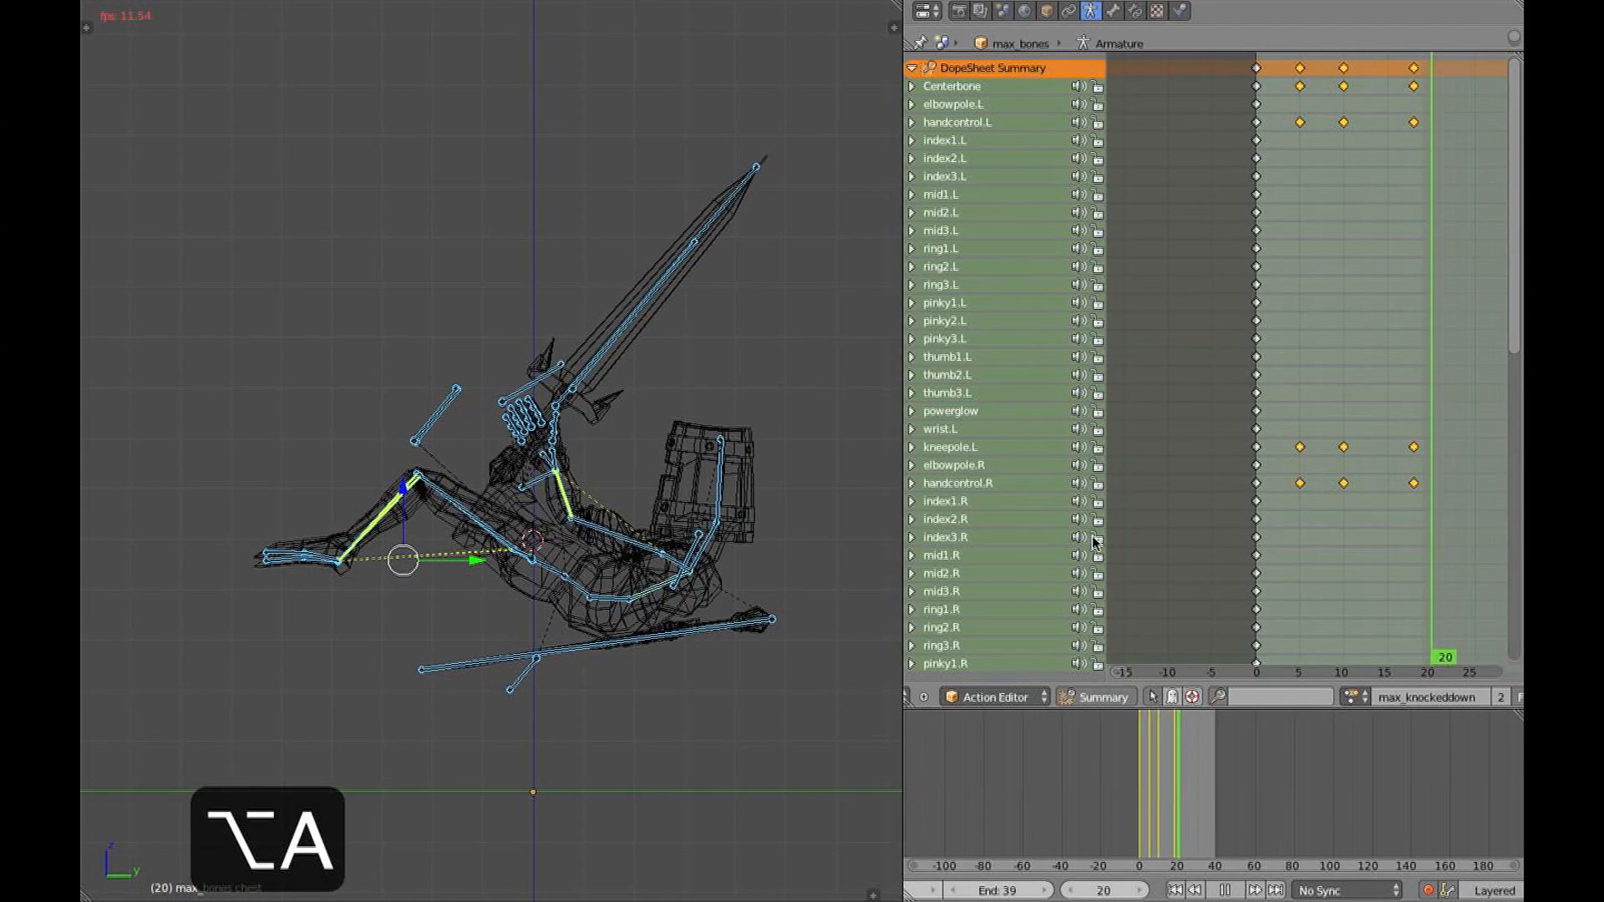
pyautogui.press('Escape')
pyautogui.moveTo(1250, 562); pyautogui.dragTo(1412, 549)
pyautogui.click(1414, 68)
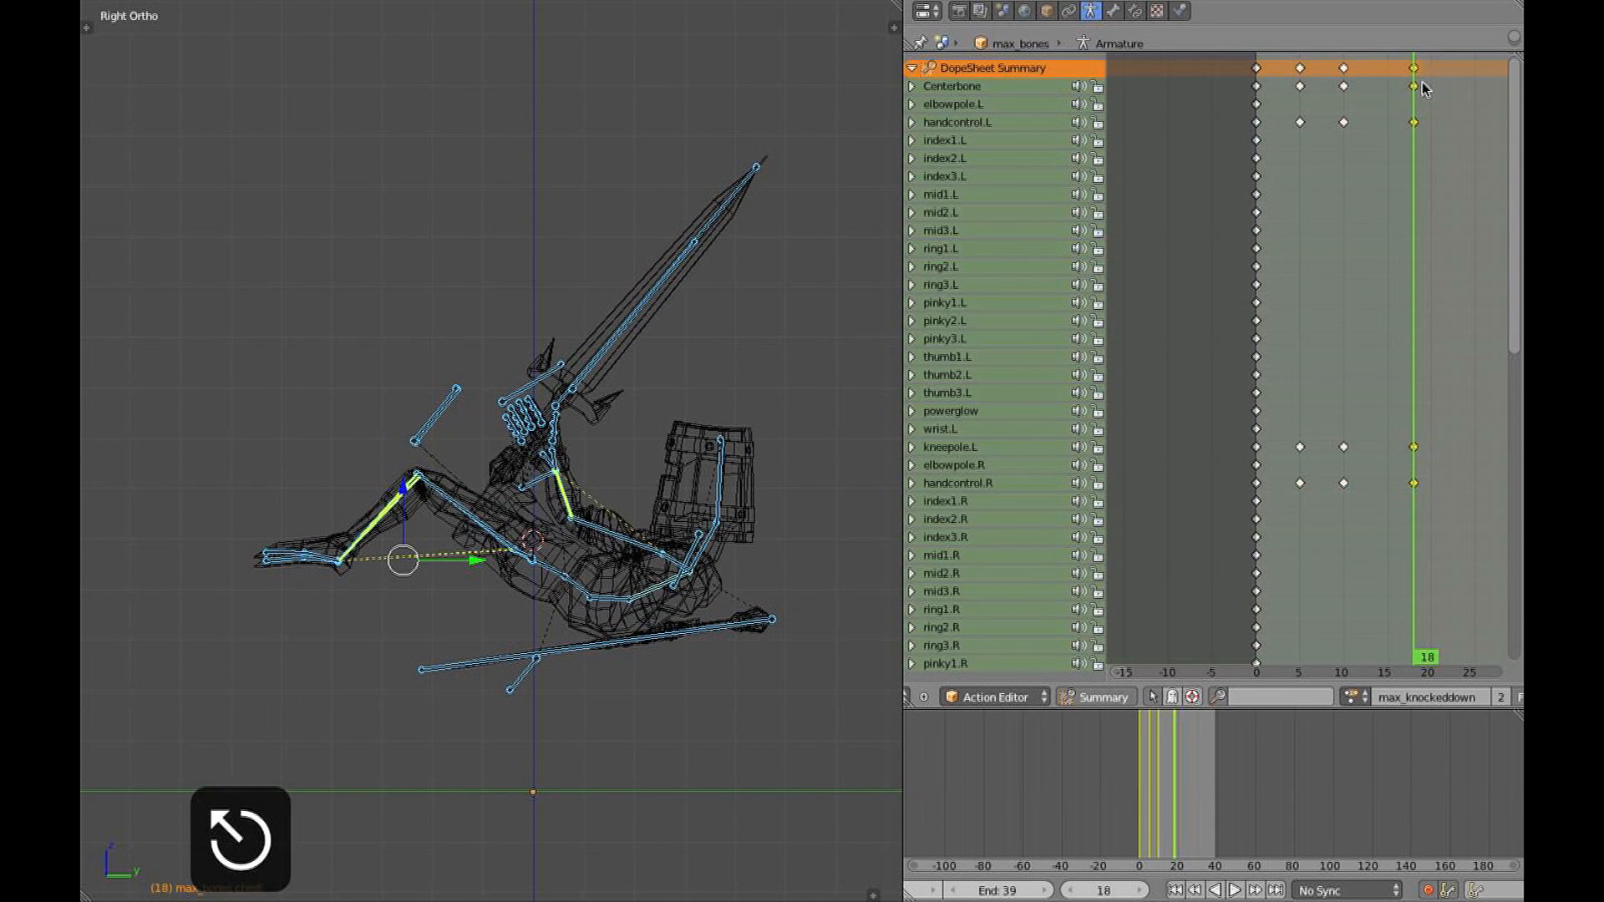
pyautogui.press('g')
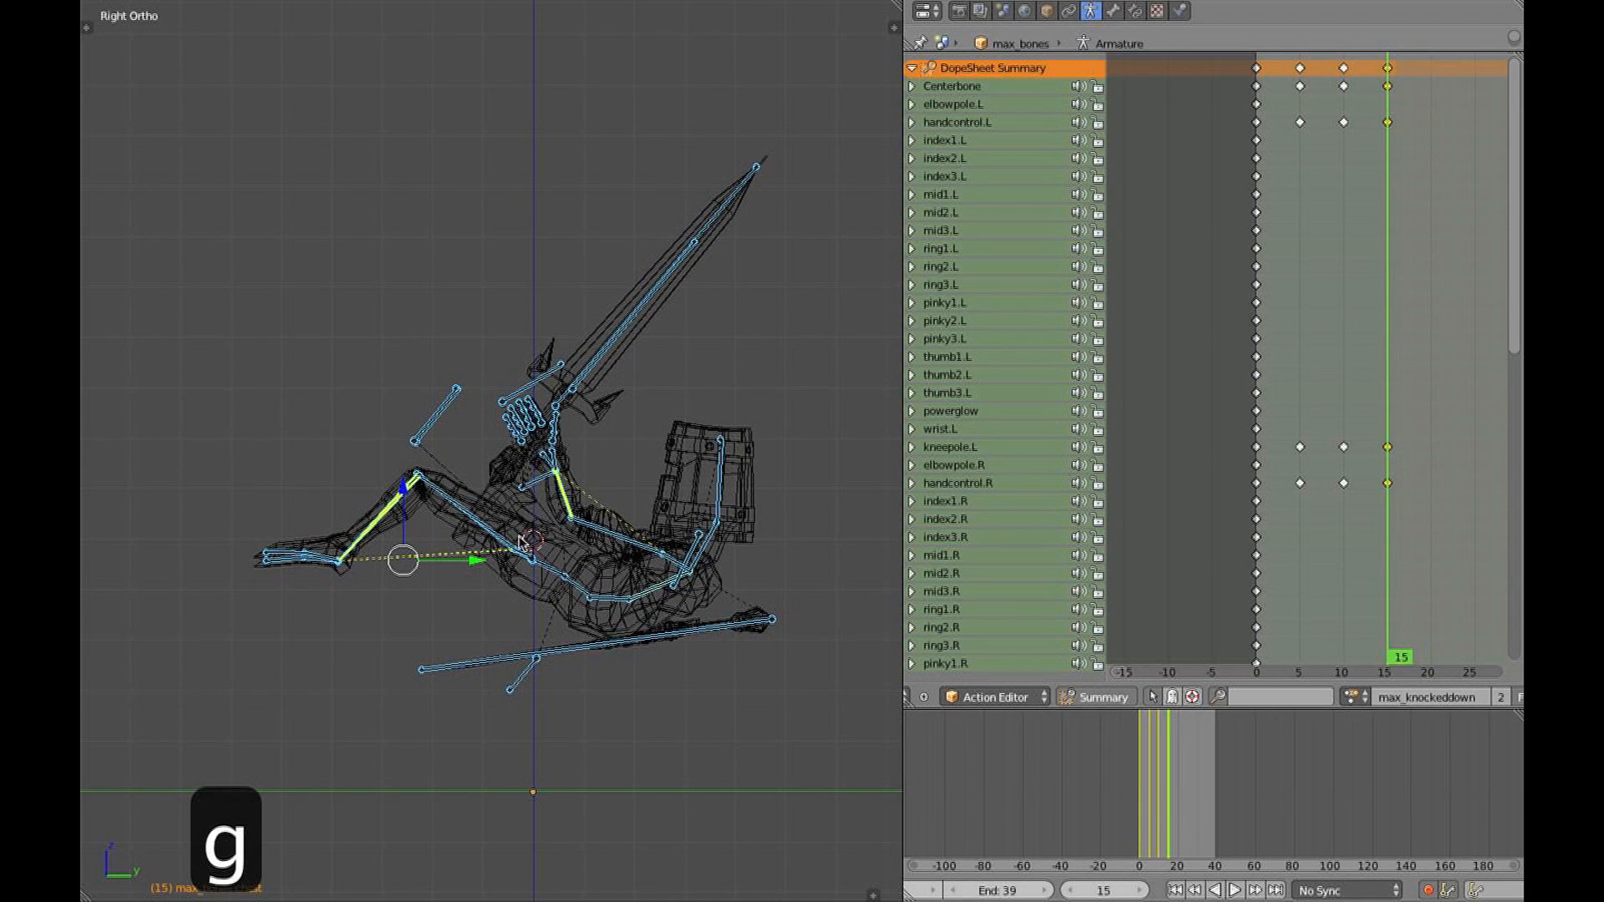
pyautogui.press('a')
# Play the knockdown from frame 0 and review its timing on the solid-shaded character from an angled view
pyautogui.click(1213, 488)
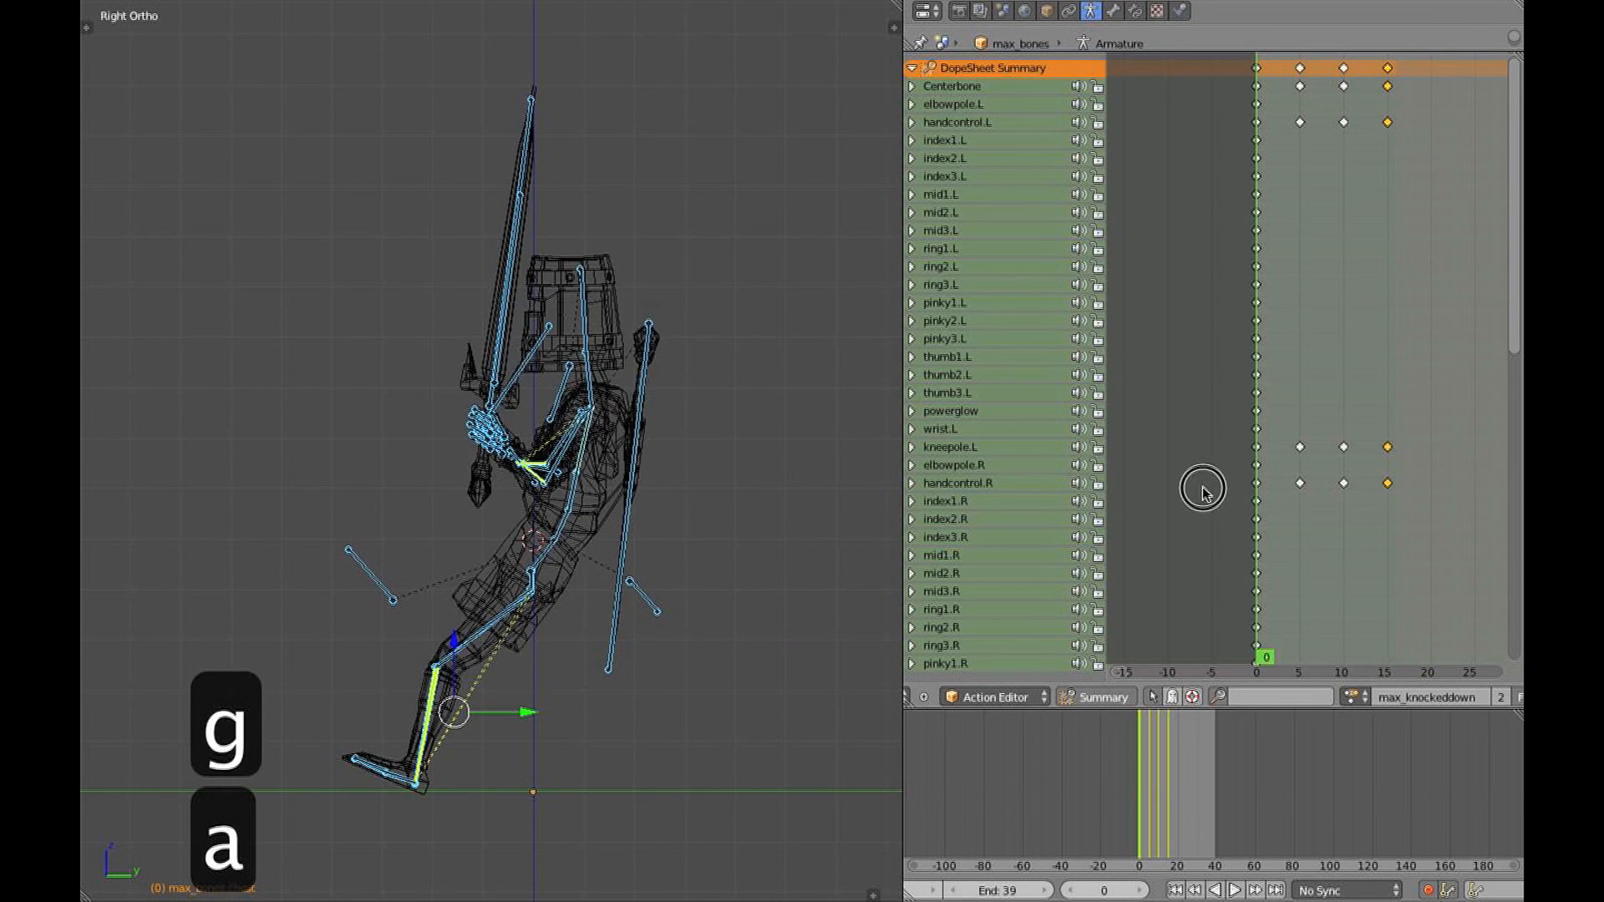
pyautogui.hotkey('alt', 'a')
pyautogui.press('Escape')
pyautogui.moveTo(425, 541); pyautogui.dragTo(587, 547, button='middle')
pyautogui.hotkey('alt', 'a')
pyautogui.press('z')
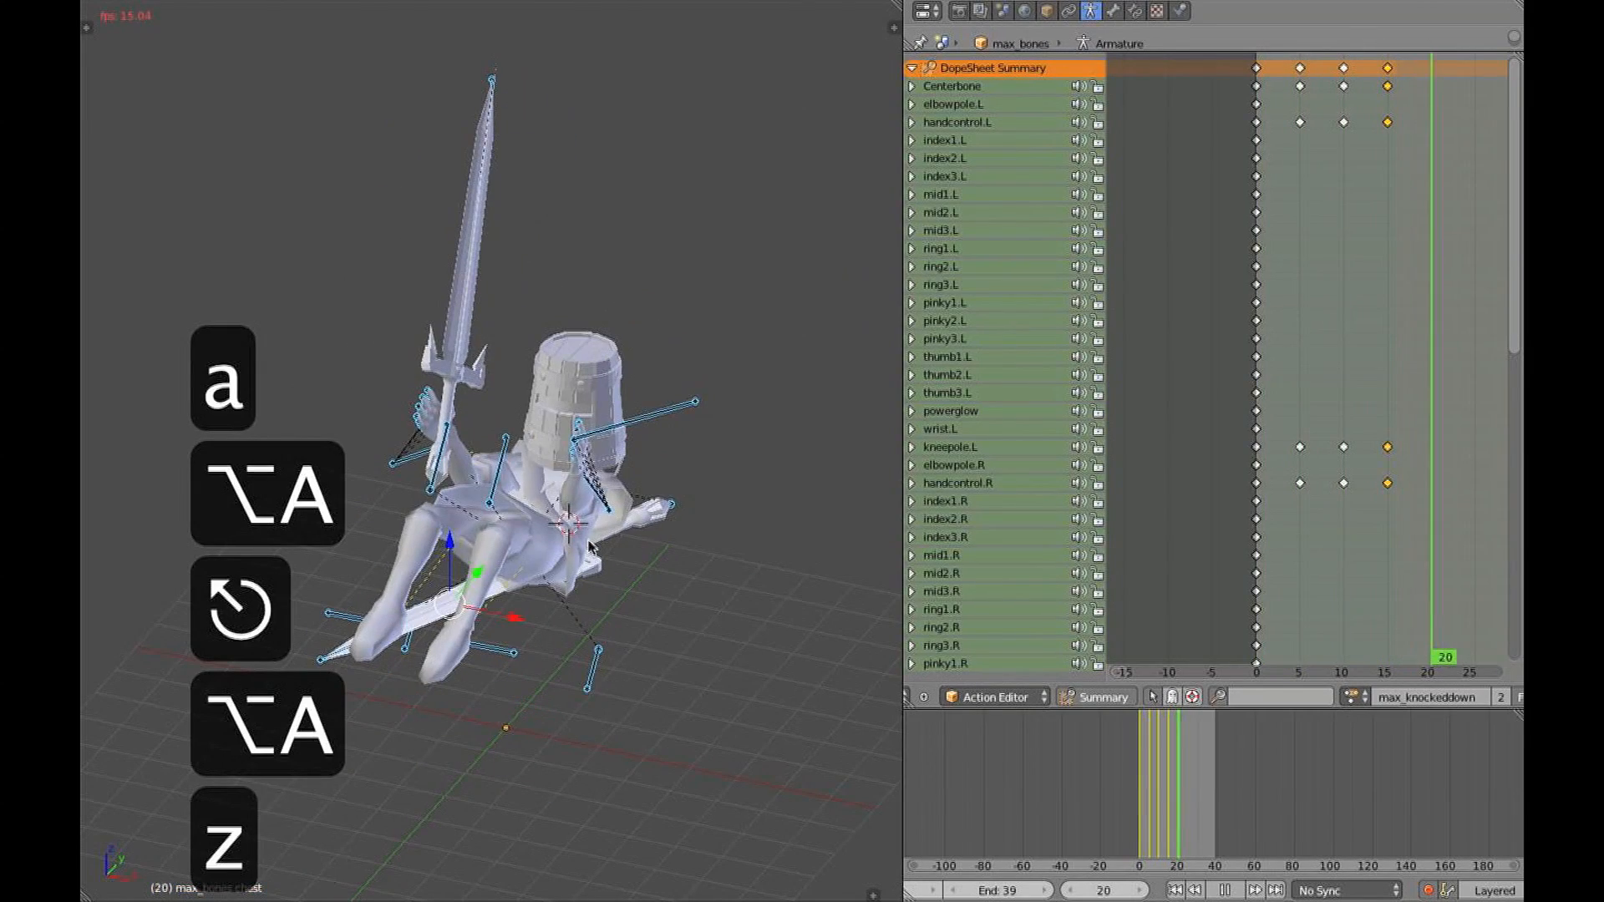
pyautogui.press('Escape')
pyautogui.hotkey('alt', 'a')
pyautogui.press('Escape')
# Replay the fall repeatedly in the right side view to check the motion between the key poses
pyautogui.press('KP_3')
pyautogui.hotkey('alt', 'a')
pyautogui.press('Escape')
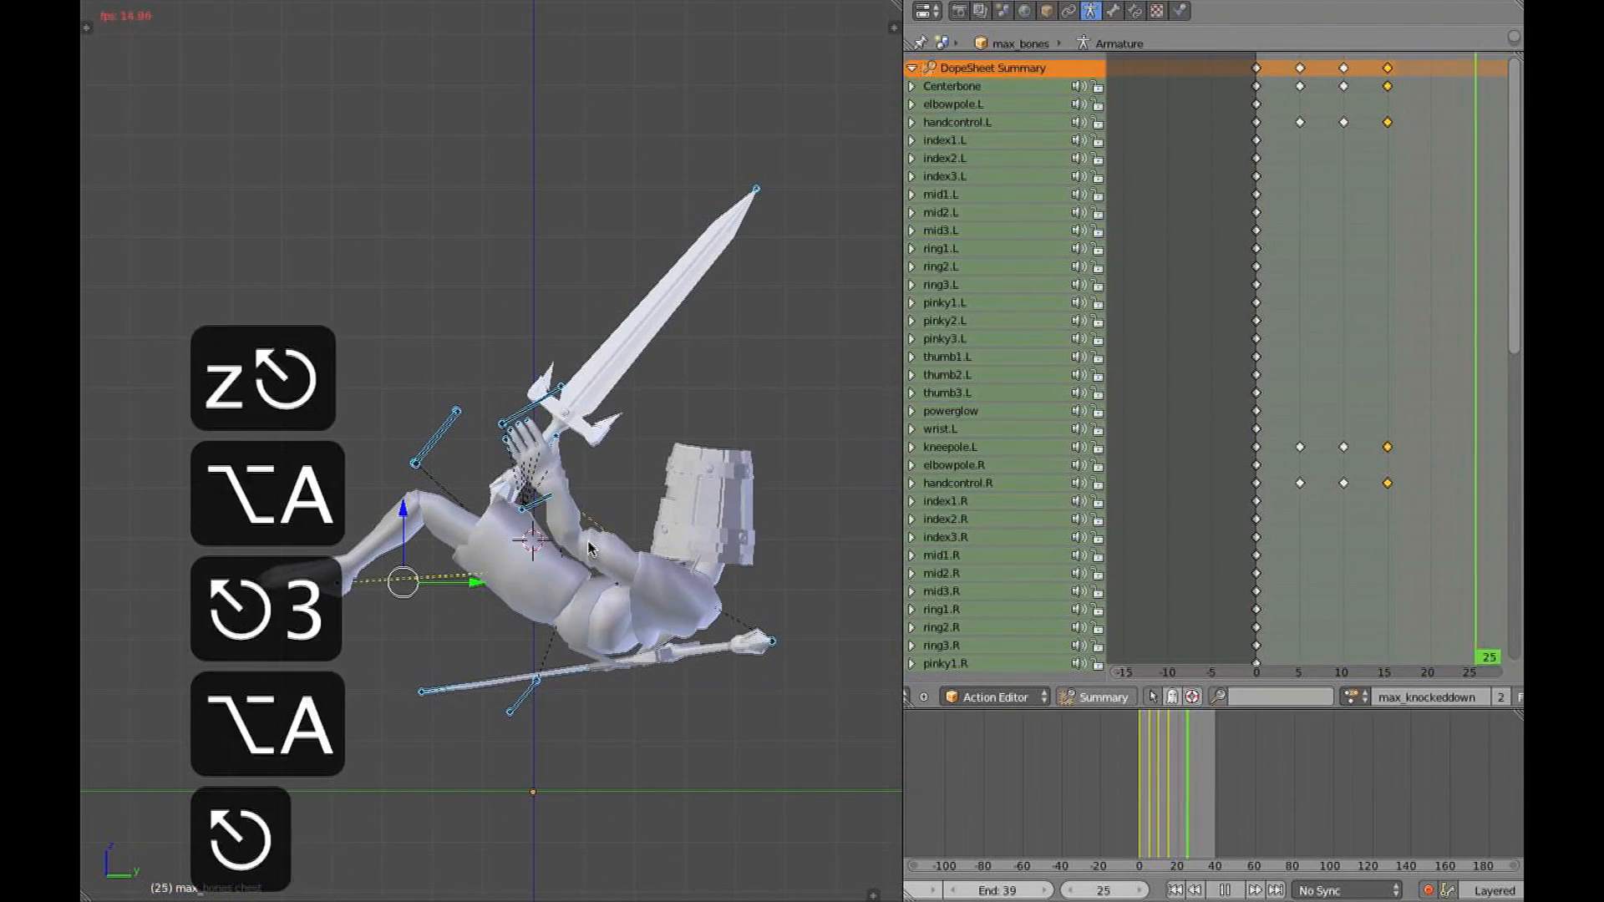
pyautogui.hotkey('alt', 'a')
pyautogui.press('Escape')
pyautogui.hotkey('alt', 'a')
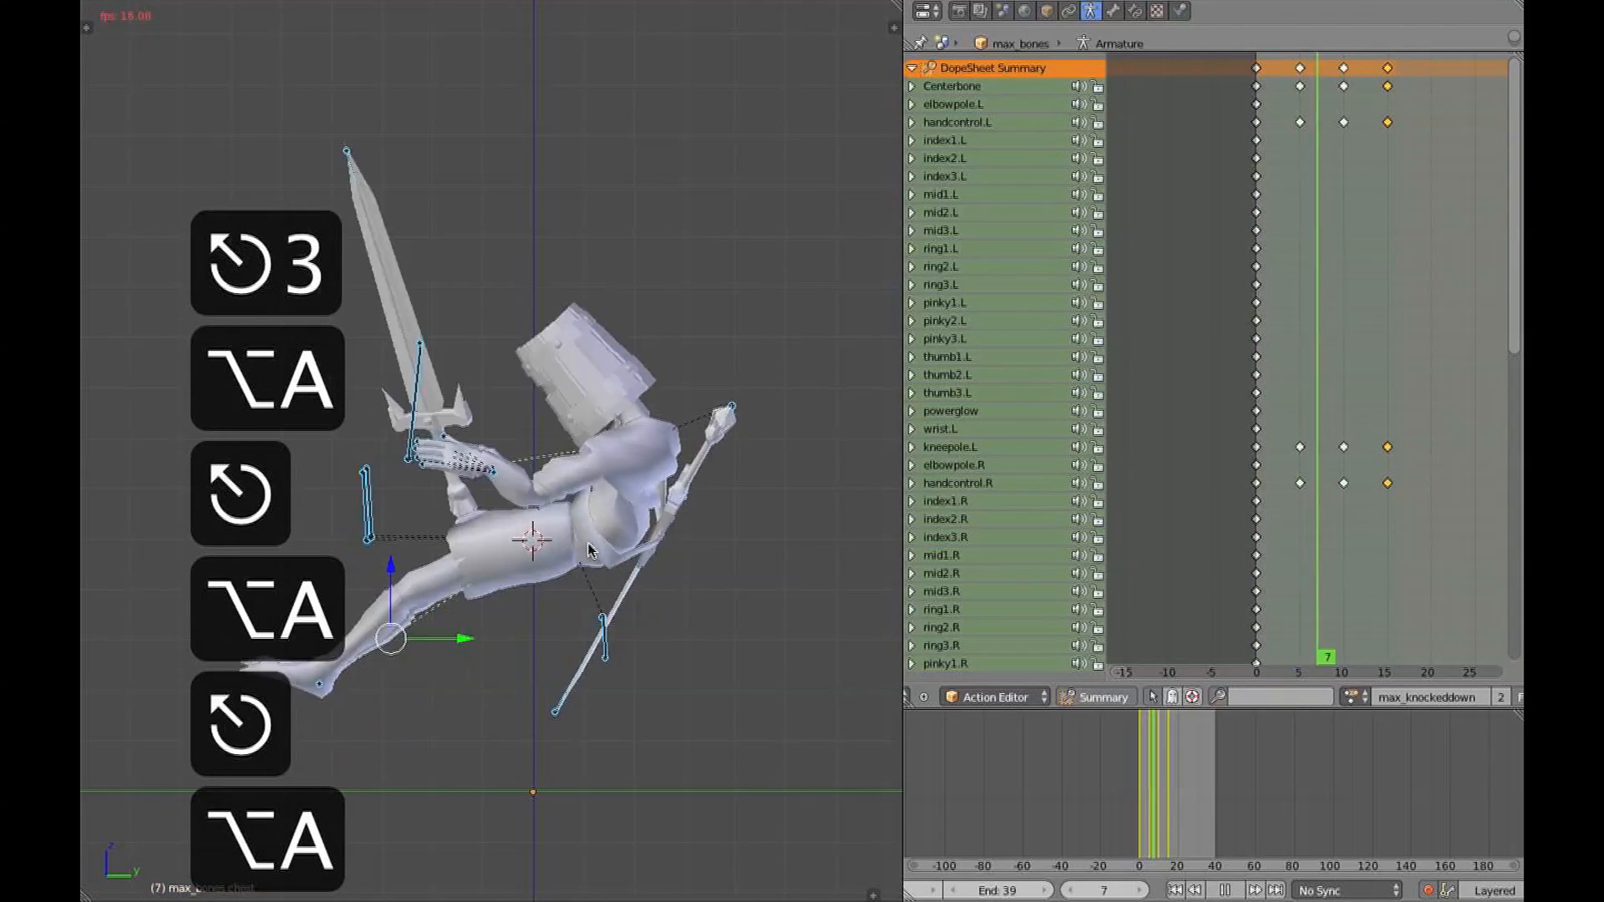
pyautogui.press('Escape')
pyautogui.keyDown('shift'); pyautogui.moveTo(589, 549); pyautogui.dragTo(692, 555, button='middle'); pyautogui.keyUp('shift')
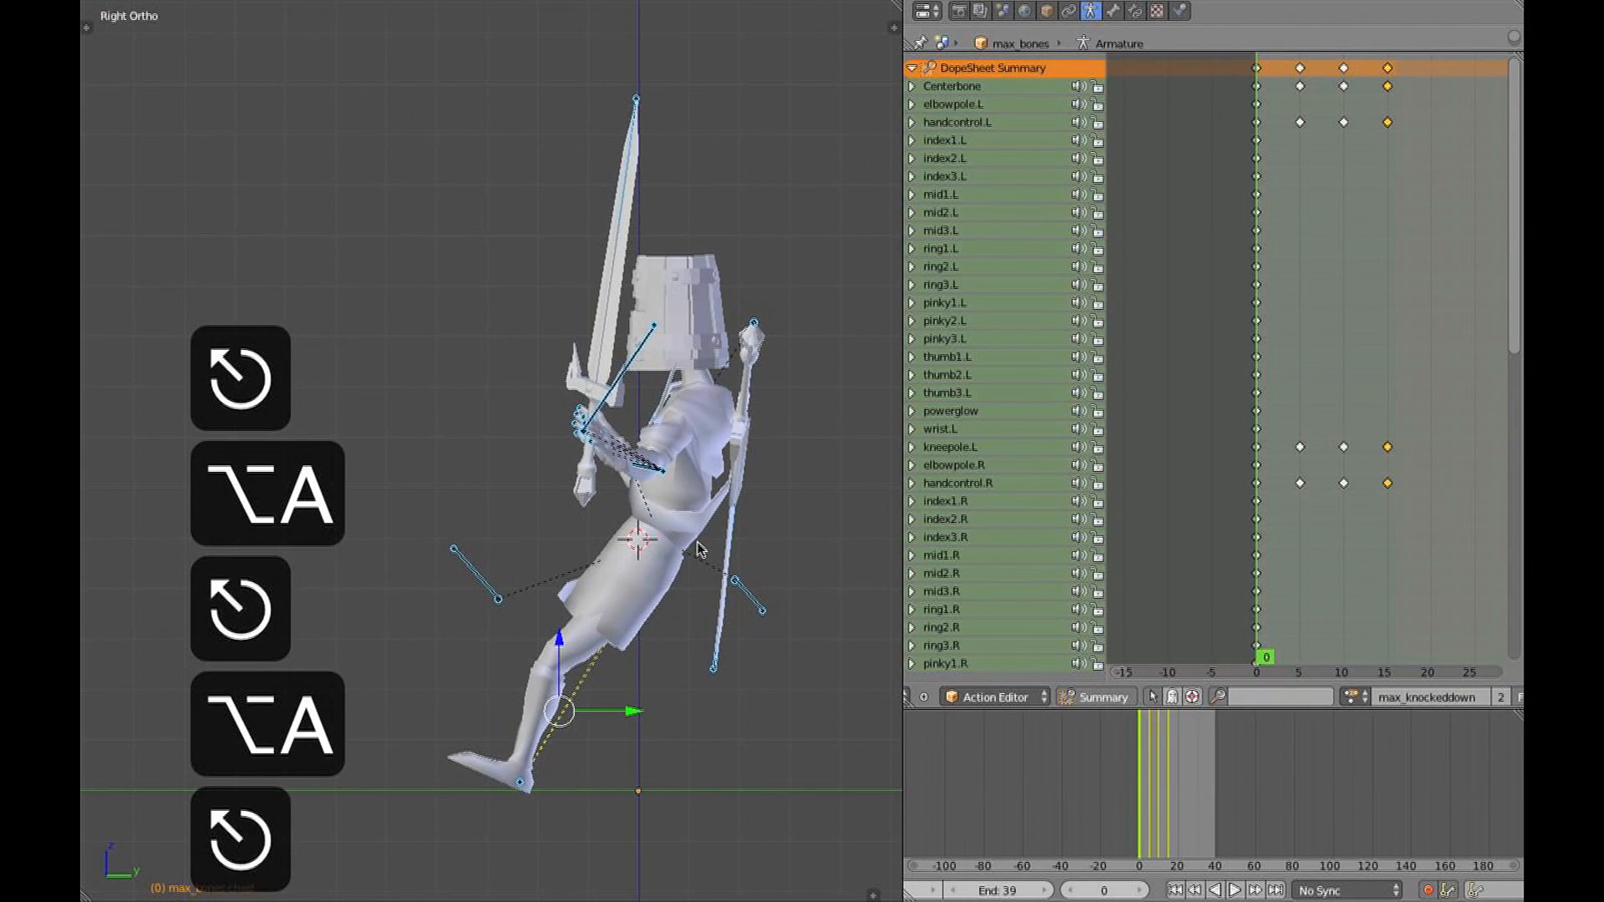
pyautogui.hotkey('alt', 'a')
pyautogui.press('Escape')
# Select handcontrol.L and handcontrol.R at frame 10, and move and rotate them together in the right side view
pyautogui.moveTo(1239, 558); pyautogui.dragTo(1341, 558)
pyautogui.moveTo(698, 458); pyautogui.dragTo(531, 545, button='middle')
pyautogui.rightClick(454, 524)
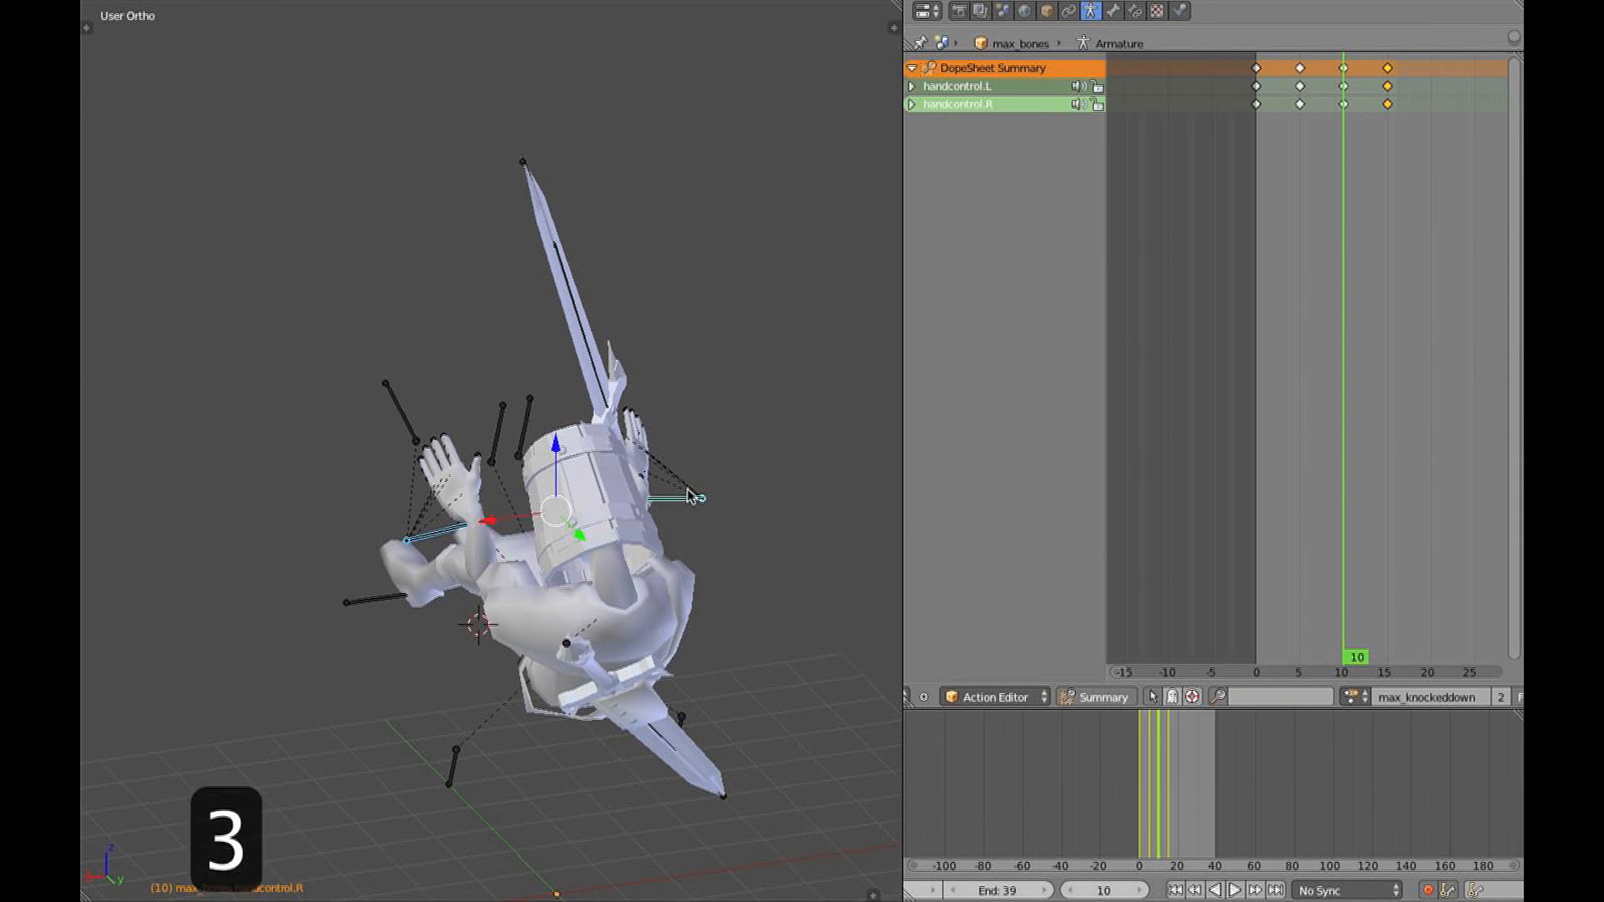
pyautogui.press('KP_3')
pyautogui.press('g')
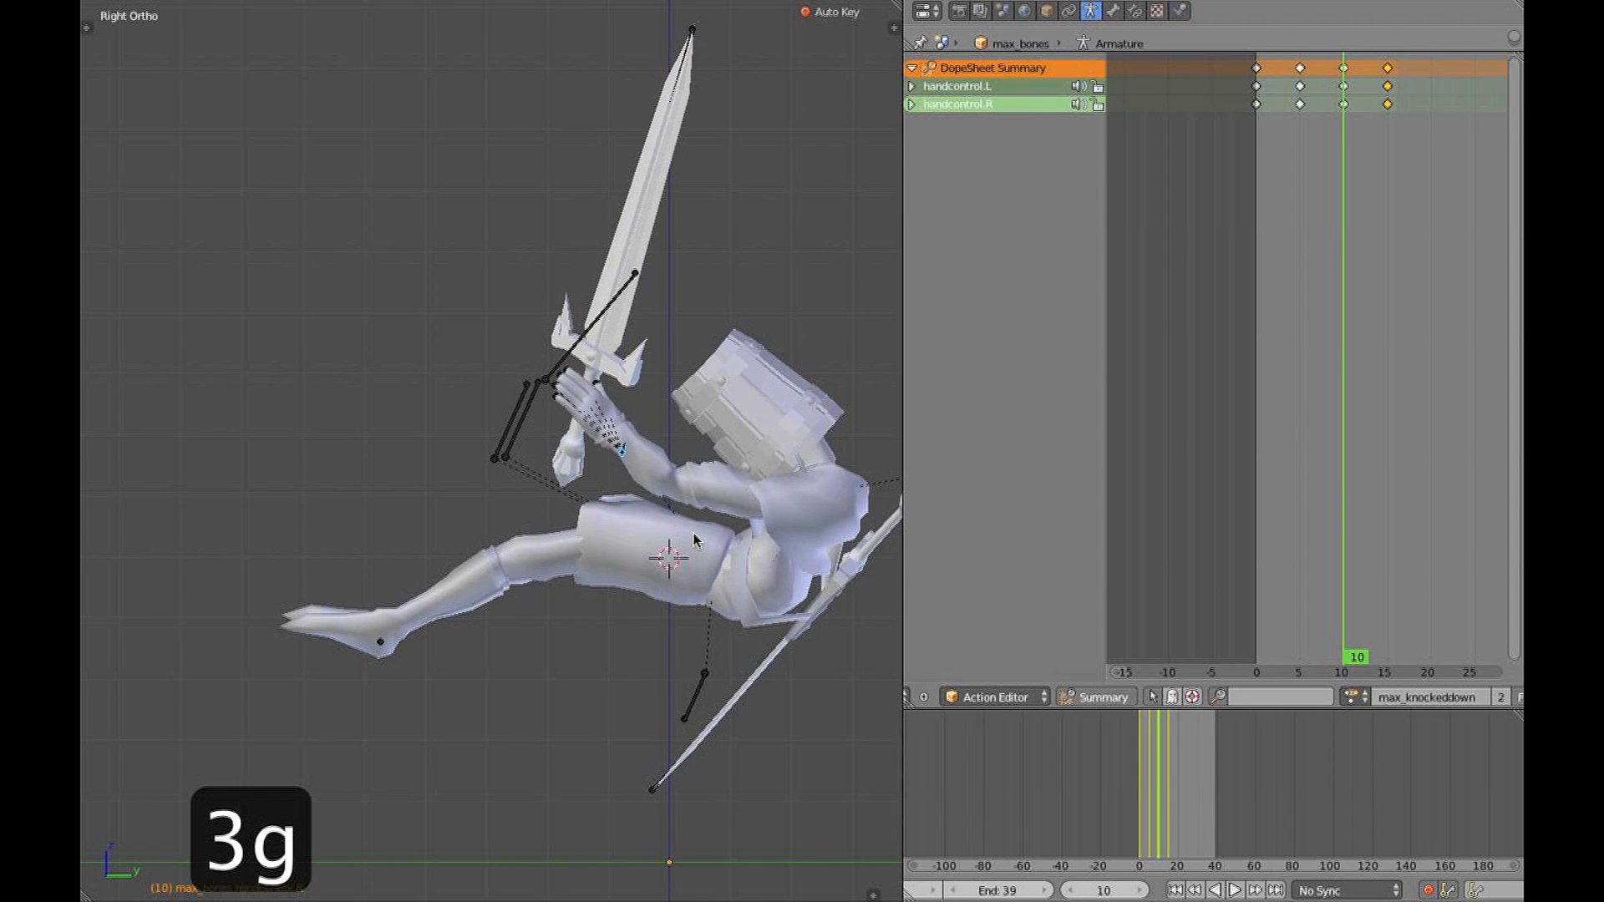
pyautogui.press('r')
pyautogui.press('g')
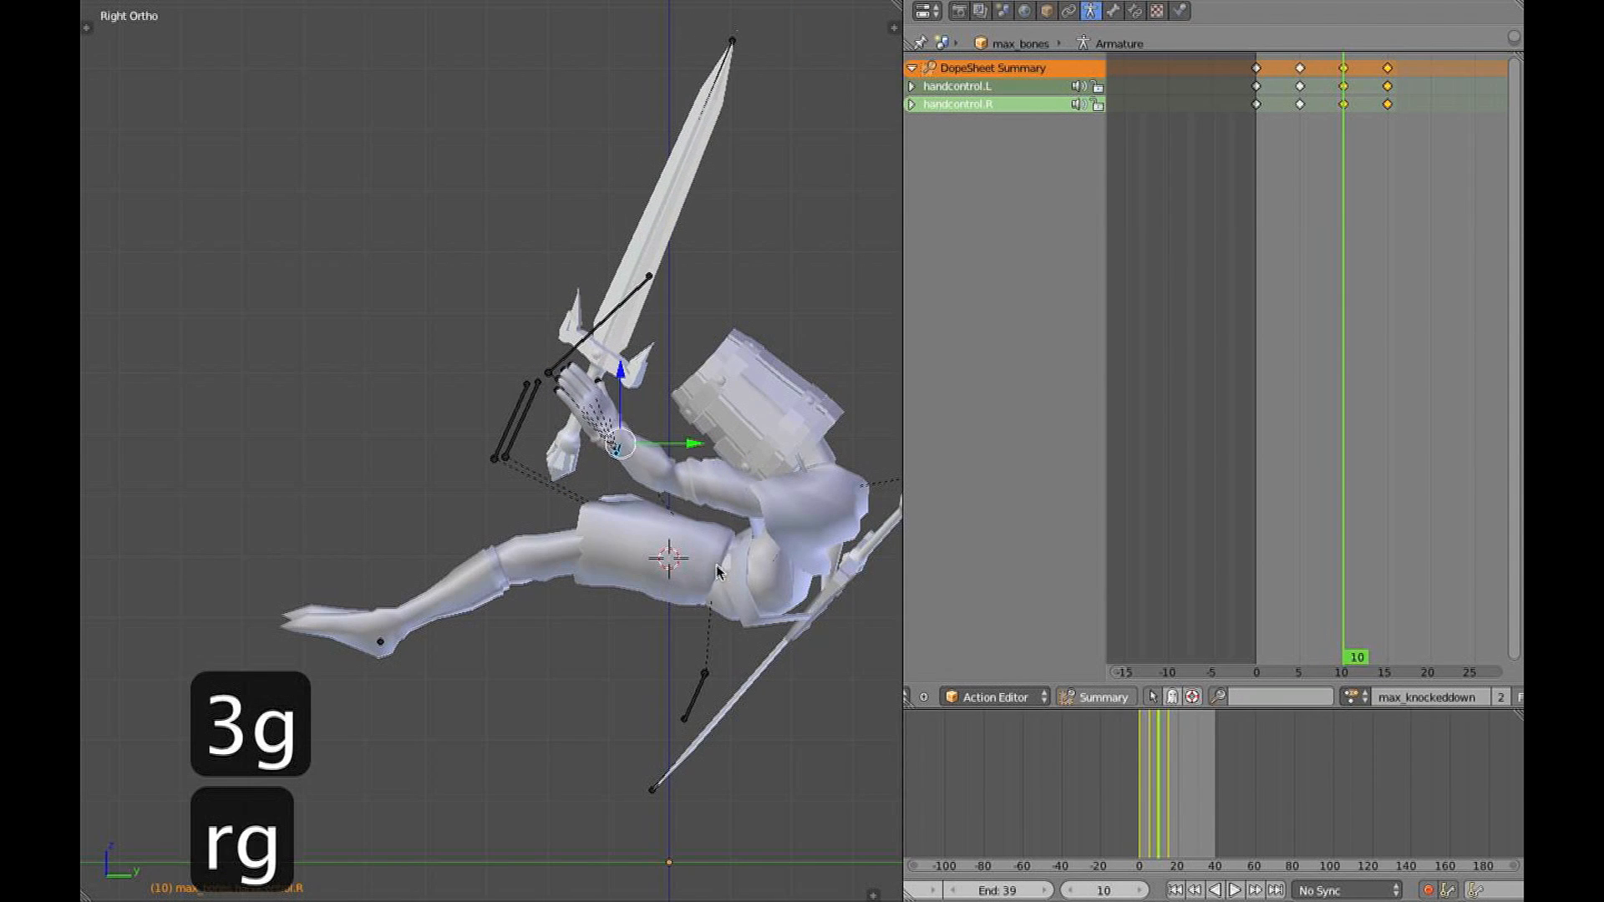
pyautogui.press('r')
pyautogui.click(729, 558)
# Raise both hand controls together and bring them closer to the head at frame 15
pyautogui.moveTo(1303, 385); pyautogui.dragTo(1385, 382)
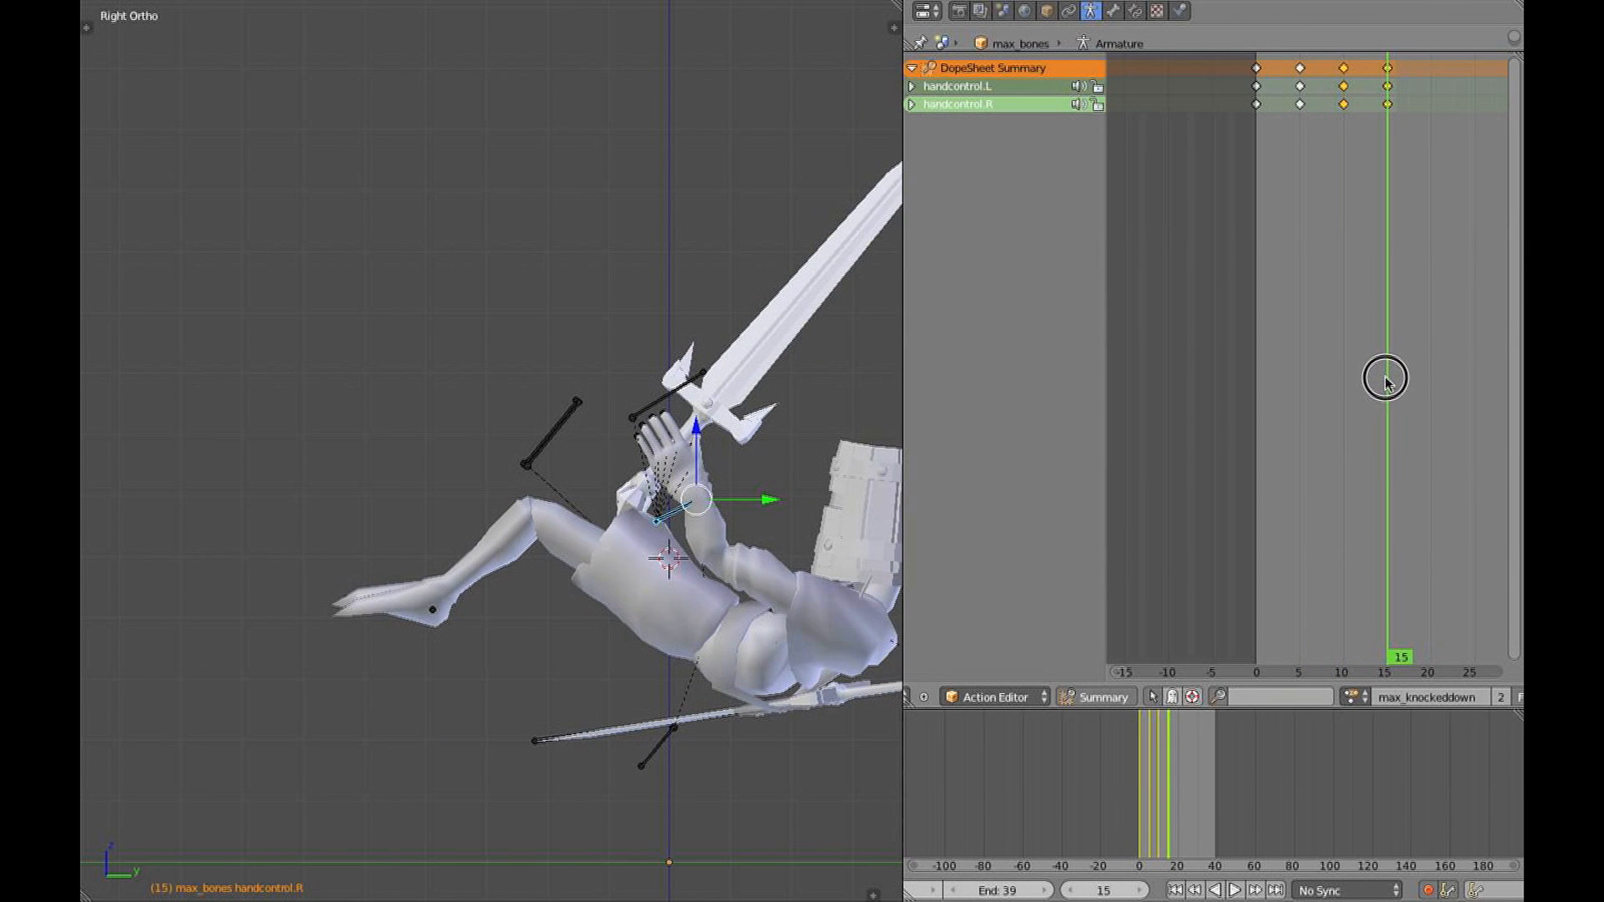
pyautogui.press('g')
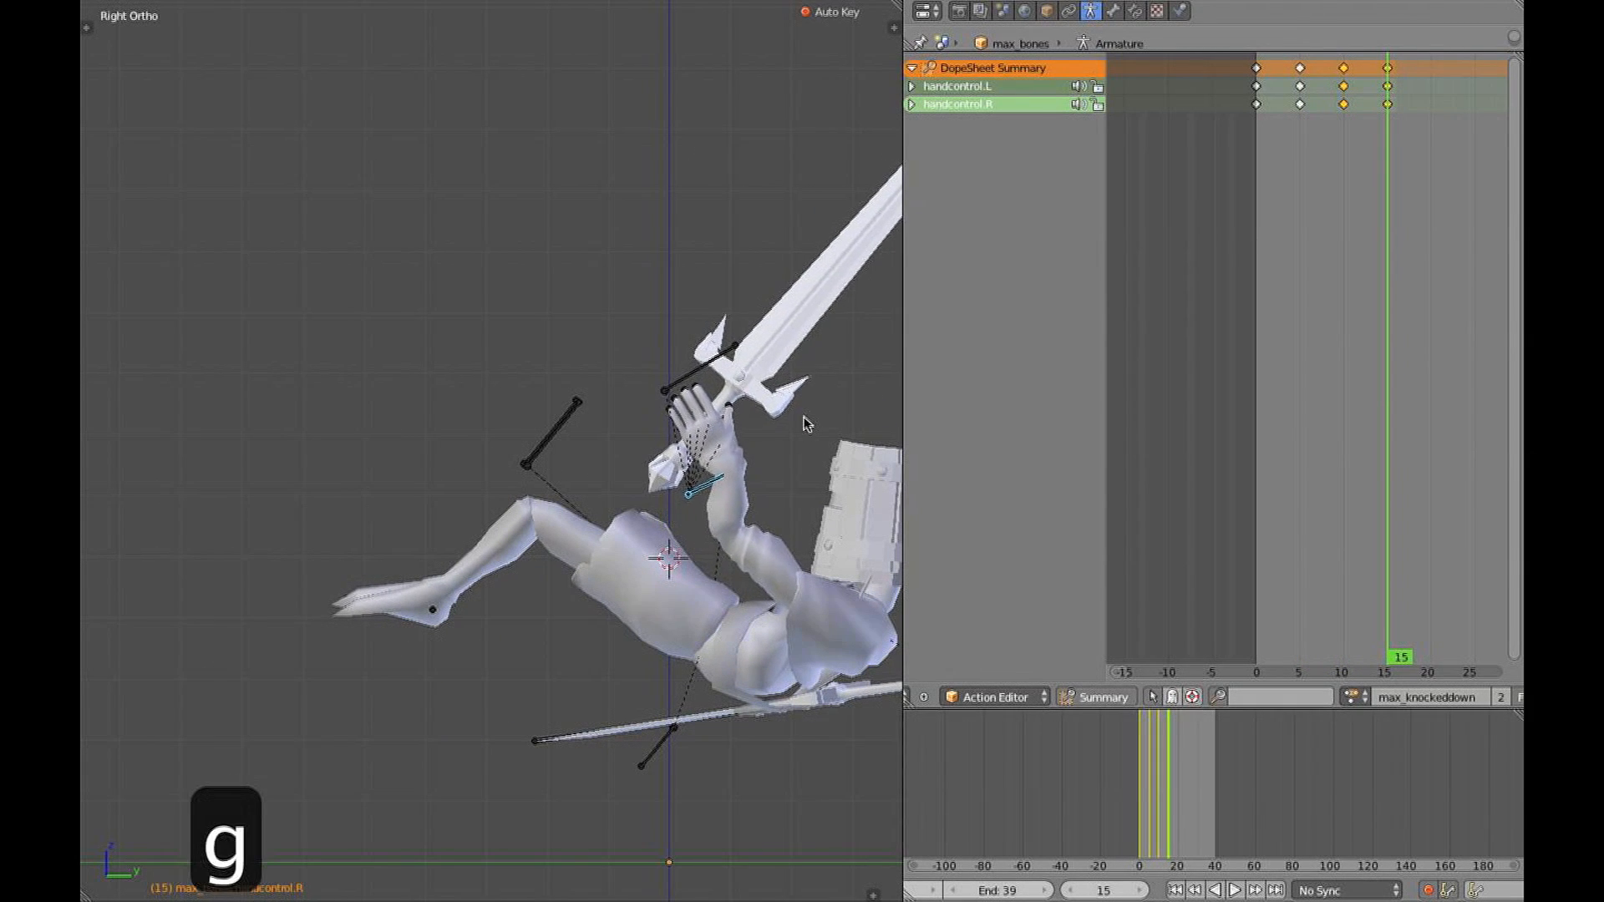
# Move and rotate handcontrol.L at frame 15 and paste its pose mirrored onto handcontrol.R
pyautogui.moveTo(809, 420); pyautogui.dragTo(602, 478, button='middle')
pyautogui.press('KP_4')
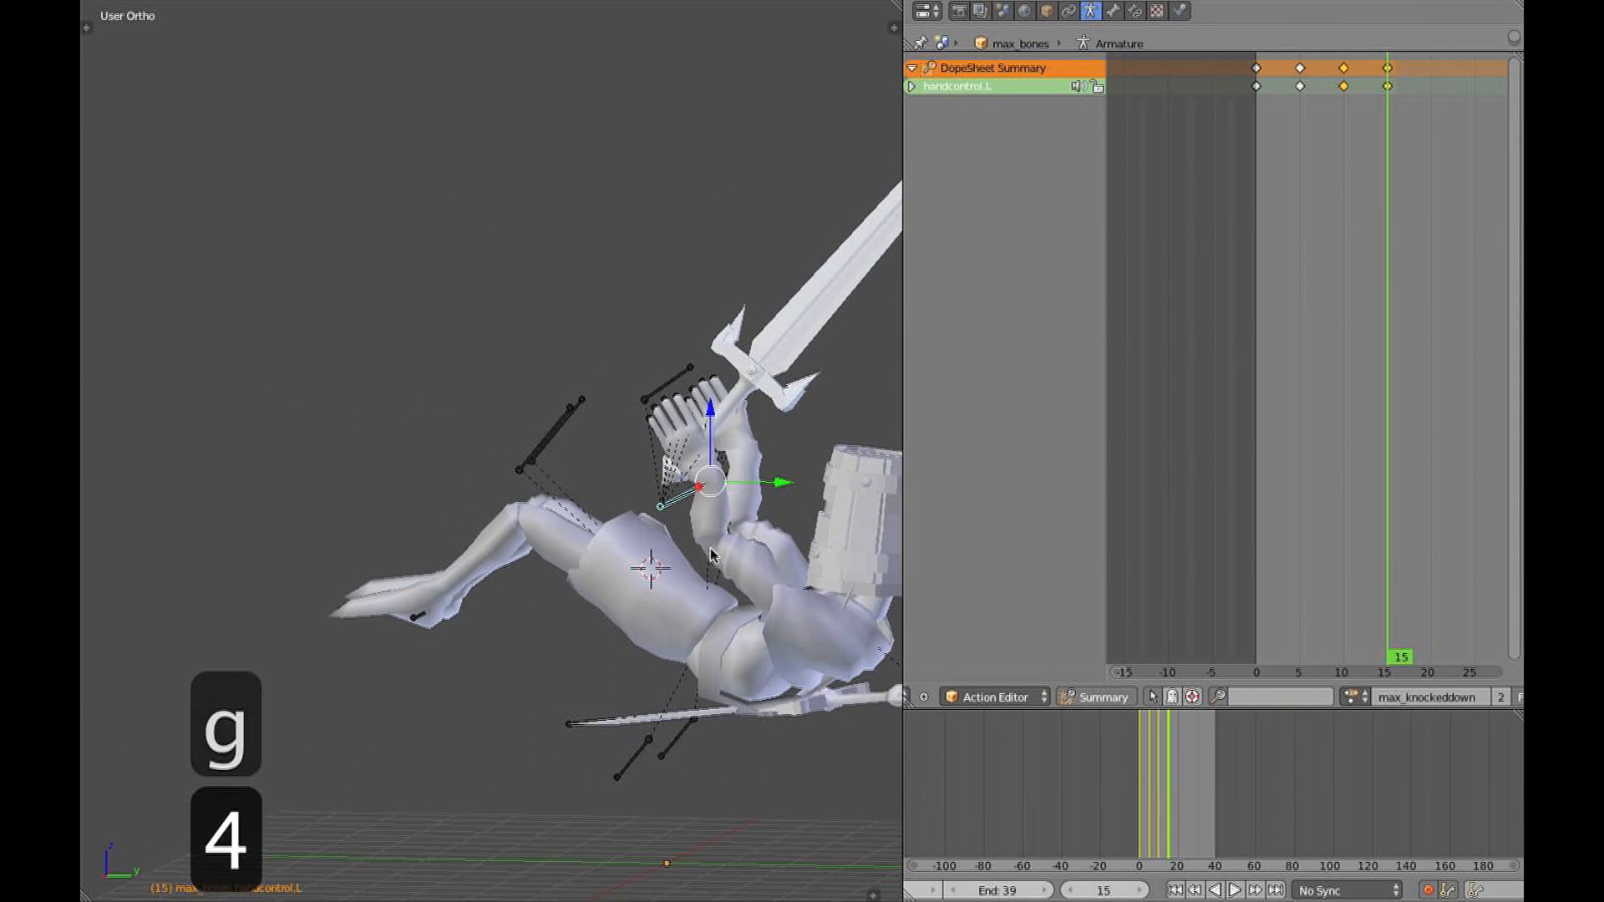
pyautogui.press('KP_3')
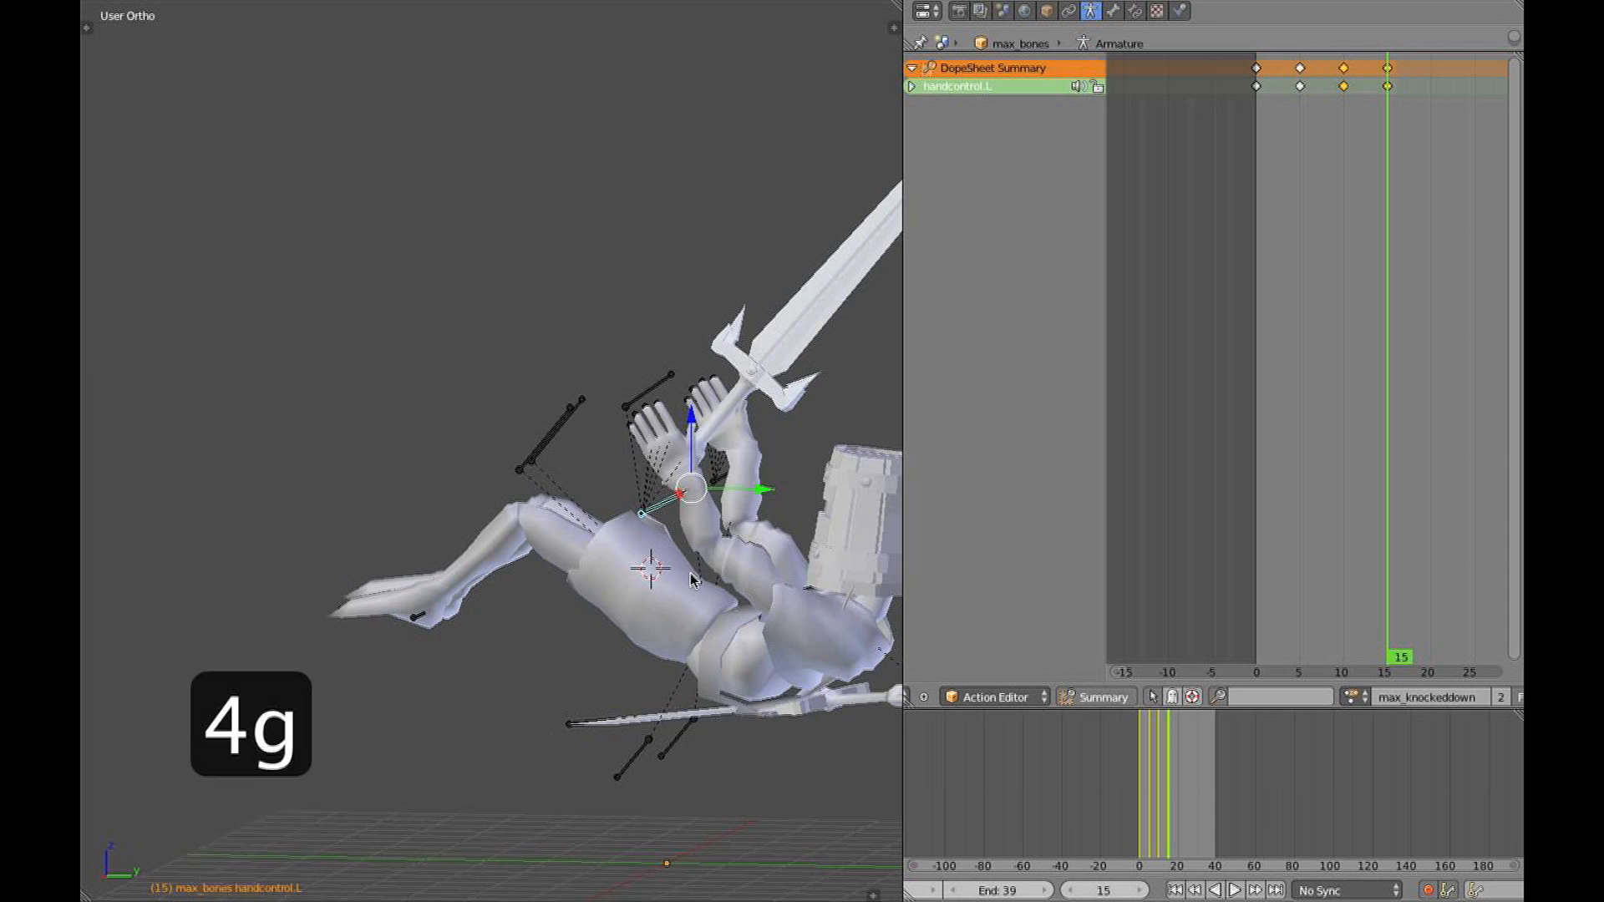
pyautogui.hotkey('ctrl', 'c')
pyautogui.hotkey('ctrl', 'shift', 'v')
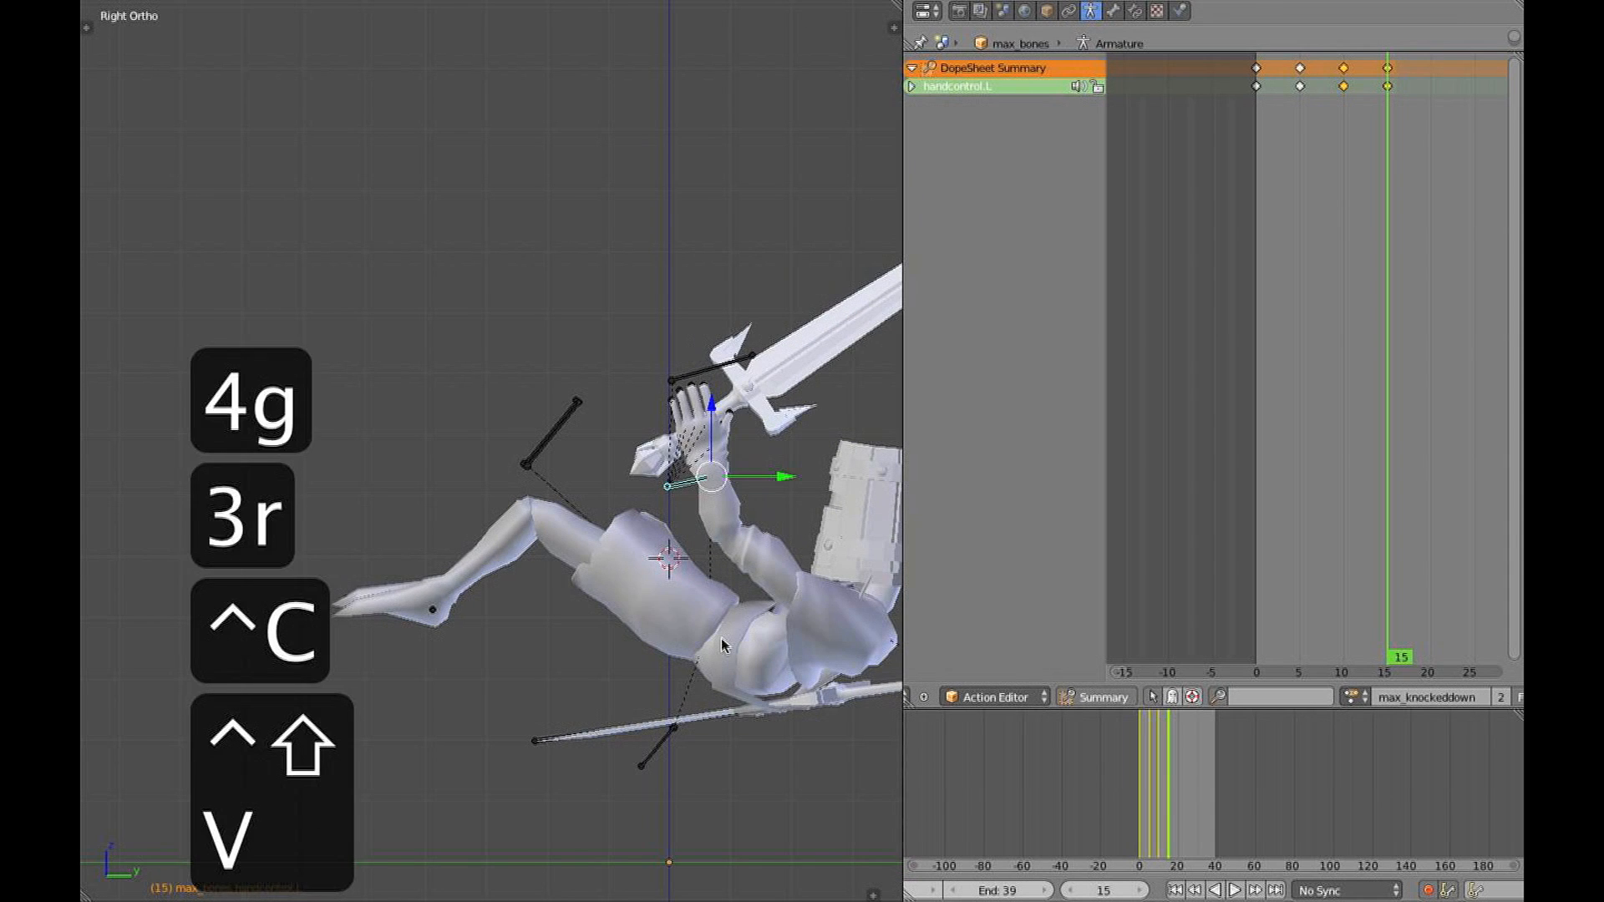
# Play the animation on the textured character from angled views and from the right side to check the arm motion
pyautogui.press('a')
pyautogui.moveTo(466, 543); pyautogui.dragTo(473, 535, button='middle')
pyautogui.press('z')
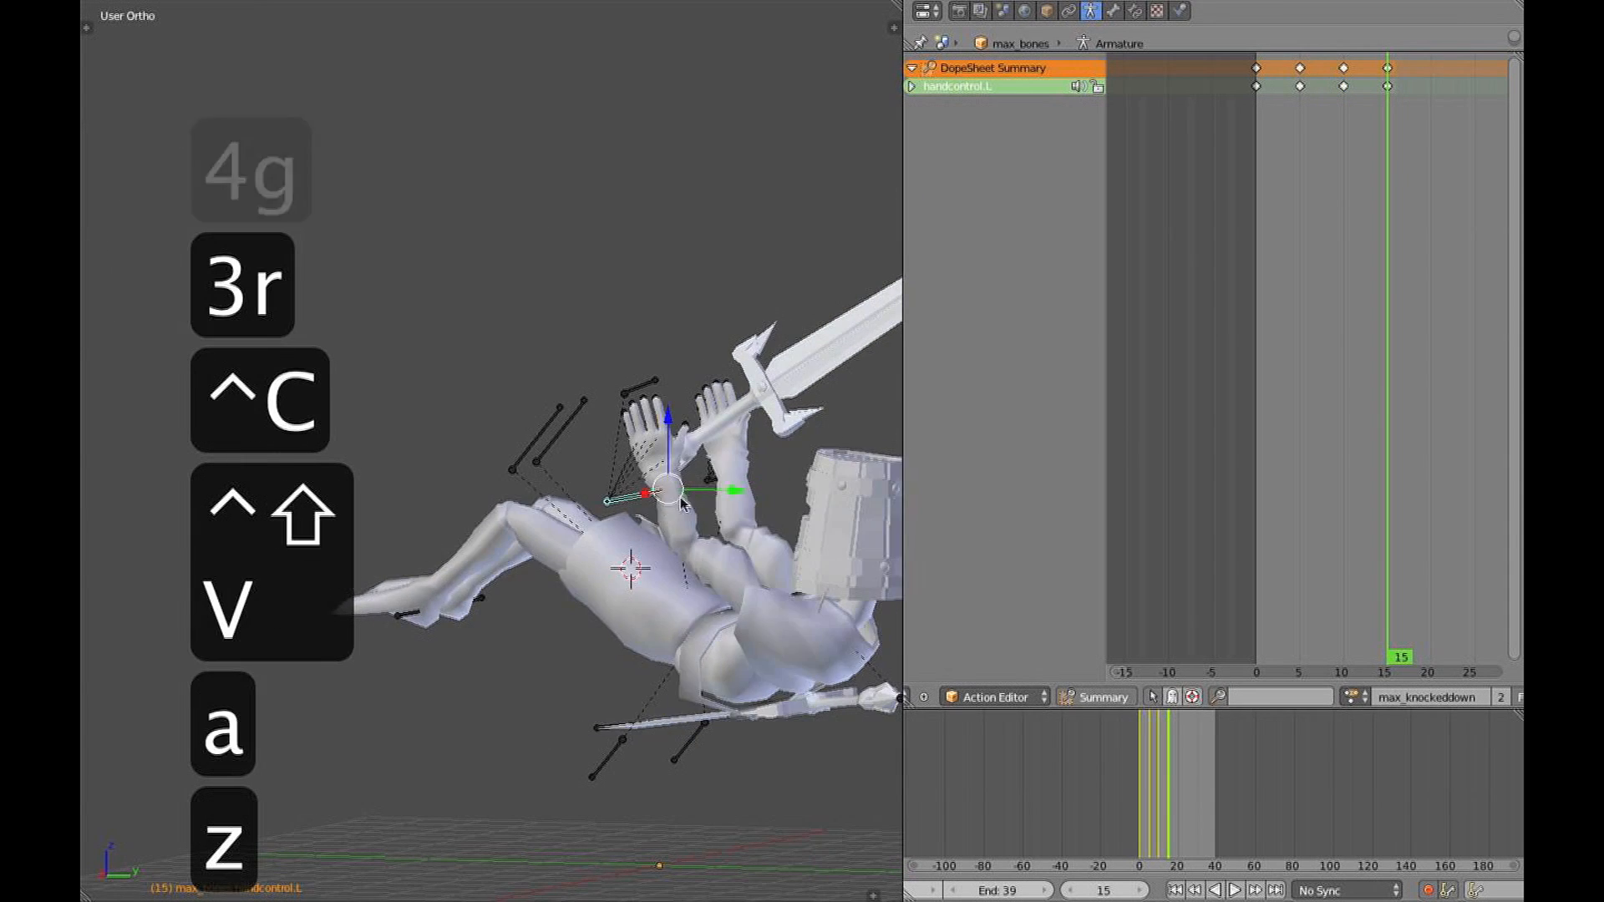
pyautogui.press('a')
pyautogui.click(1150, 459)
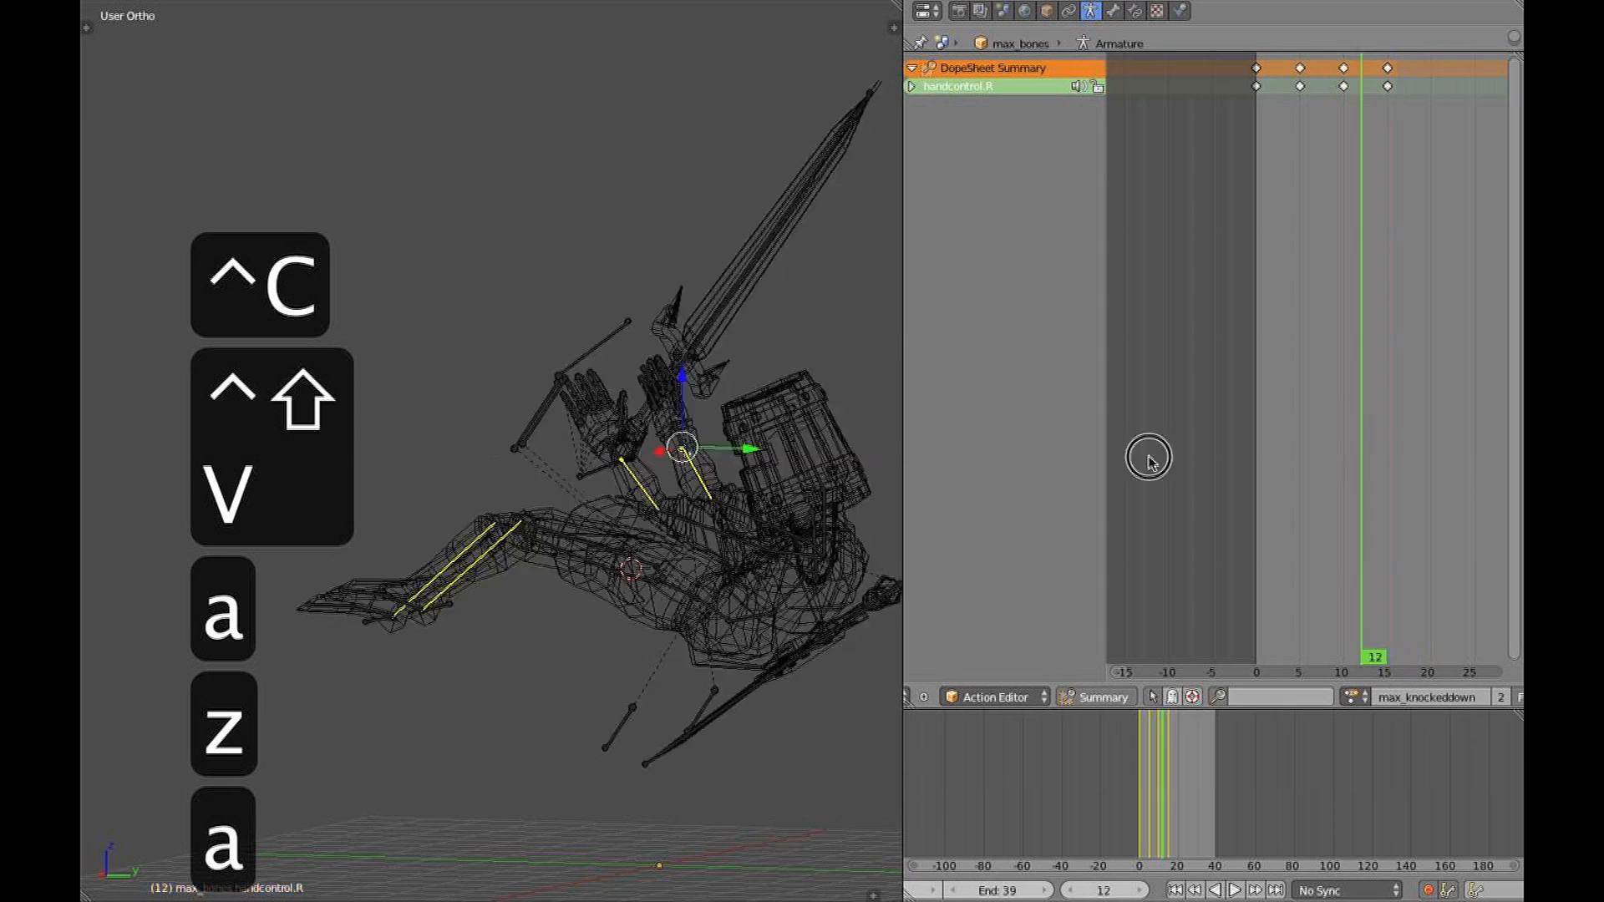
pyautogui.hotkey('alt', 'z')
pyautogui.press('2')
pyautogui.hotkey('alt', 'a')
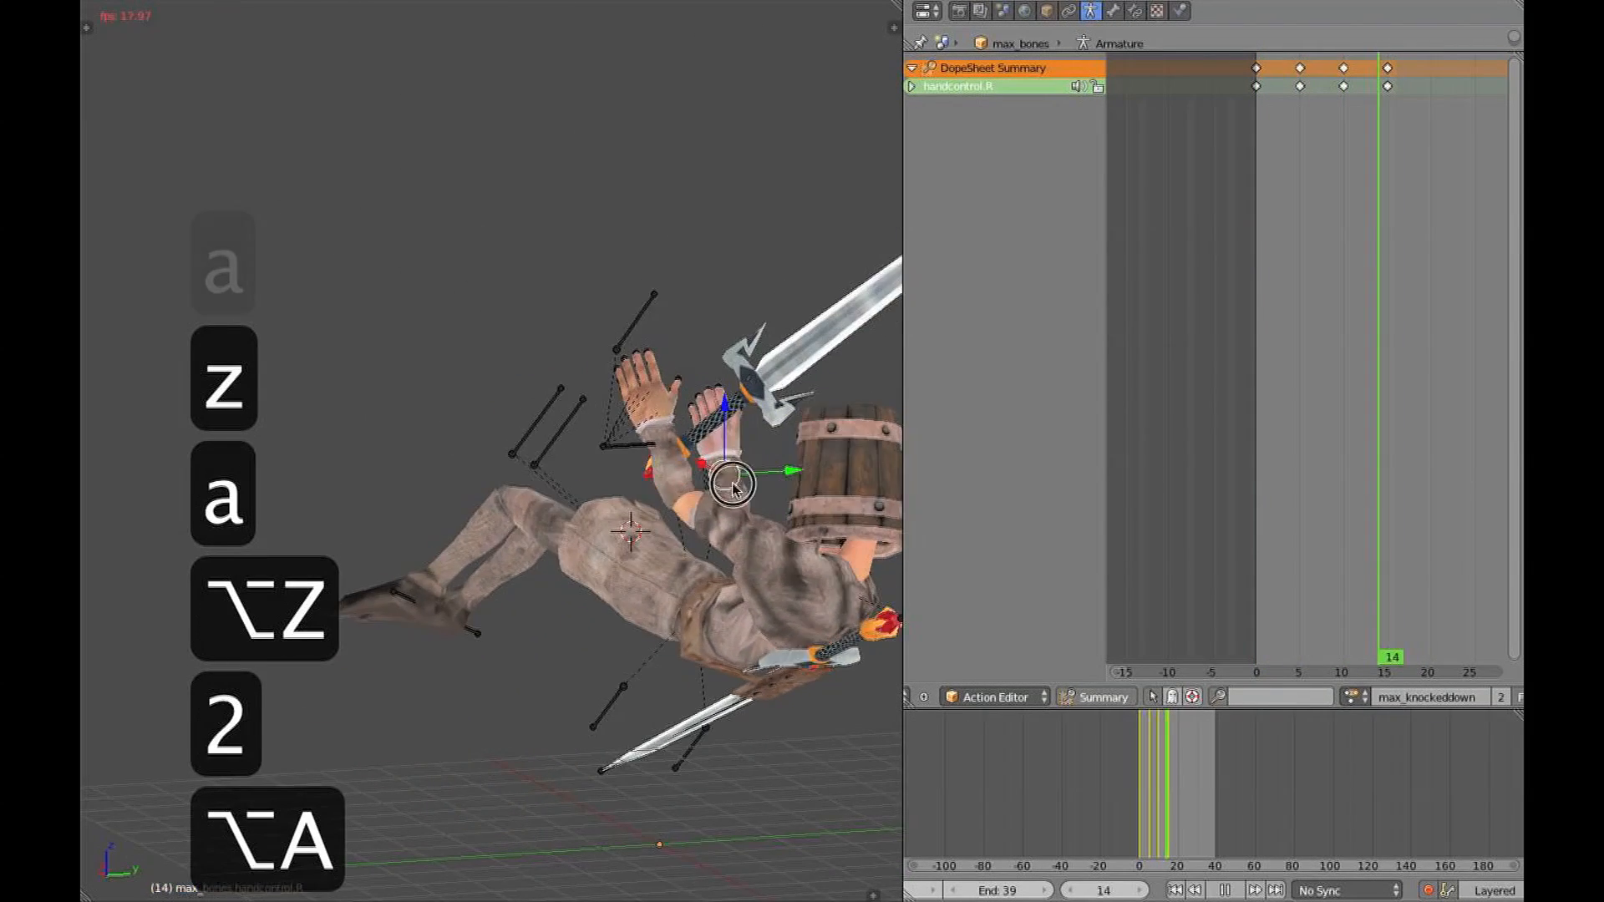
pyautogui.press('Escape')
pyautogui.hotkey('alt', 'a')
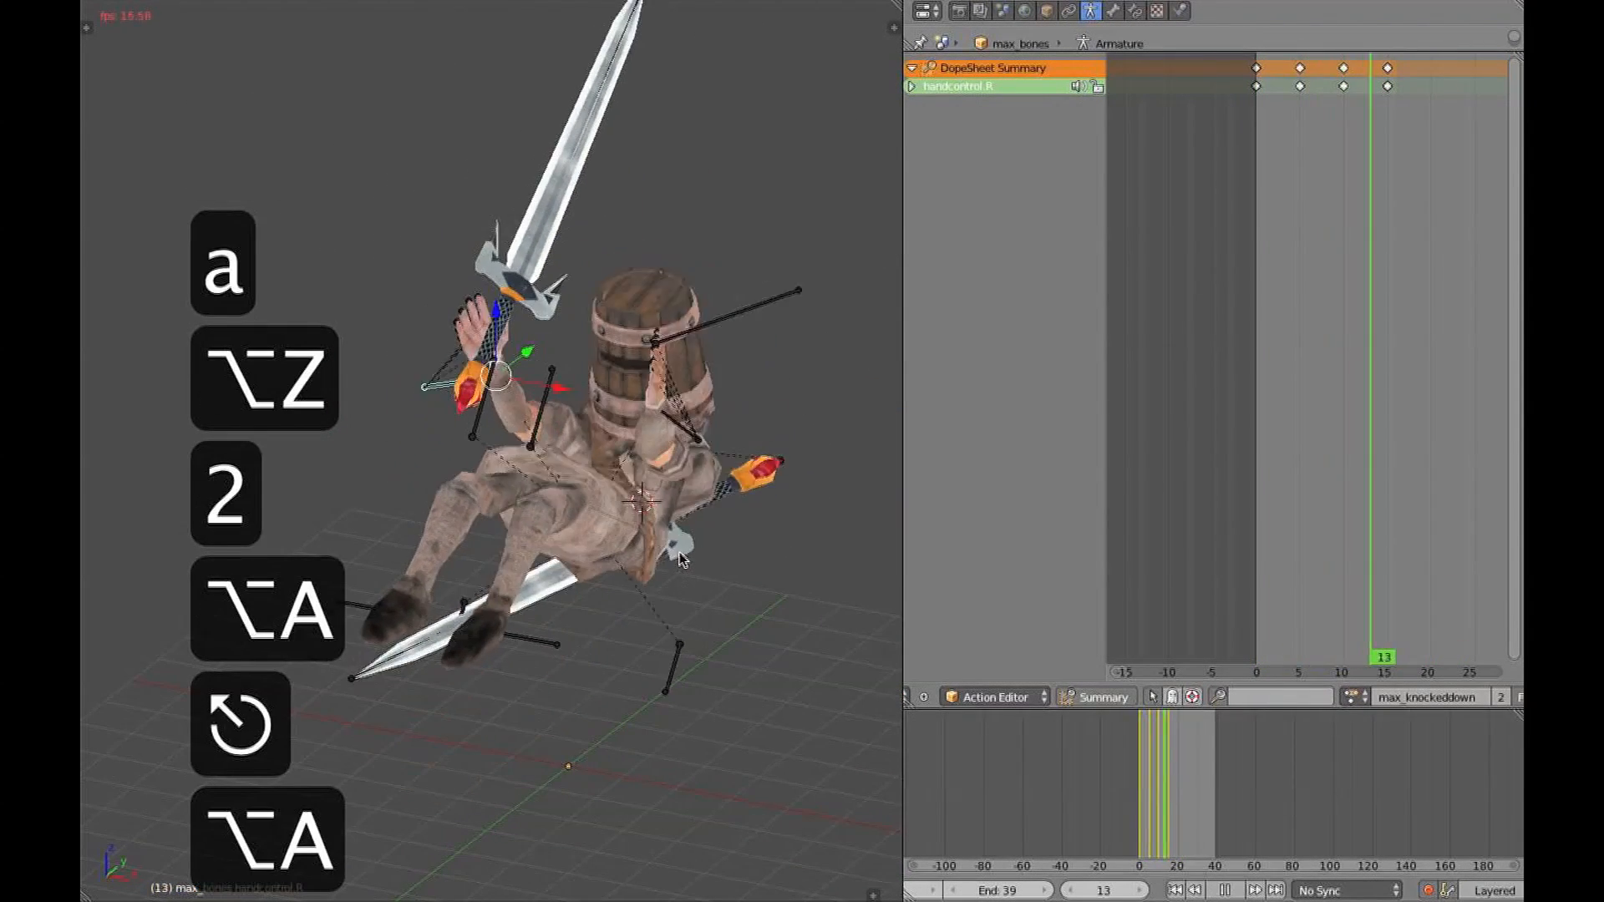
pyautogui.press('Escape')
pyautogui.press('3')
pyautogui.hotkey('alt', 'a')
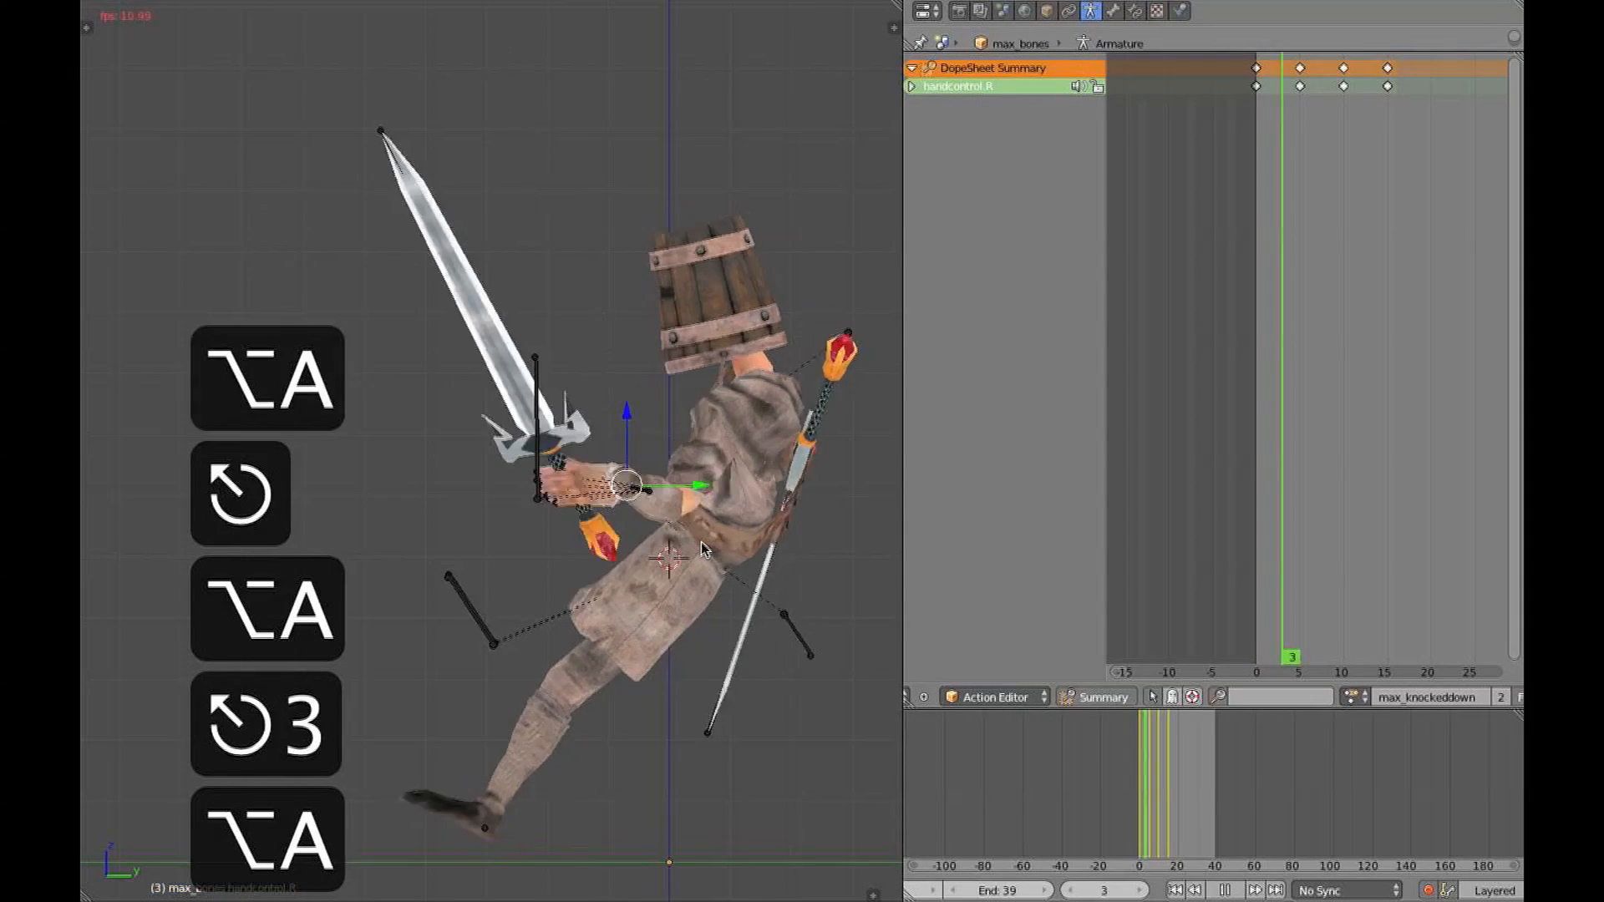
pyautogui.press('Escape')
# Select footcontrol.L and footcontrol.R at frame 15 and move both feet slightly away from the body
pyautogui.press('a')
pyautogui.press('a')
pyautogui.moveTo(1271, 412); pyautogui.dragTo(1388, 411)
pyautogui.press('z')
pyautogui.rightClick(518, 592)
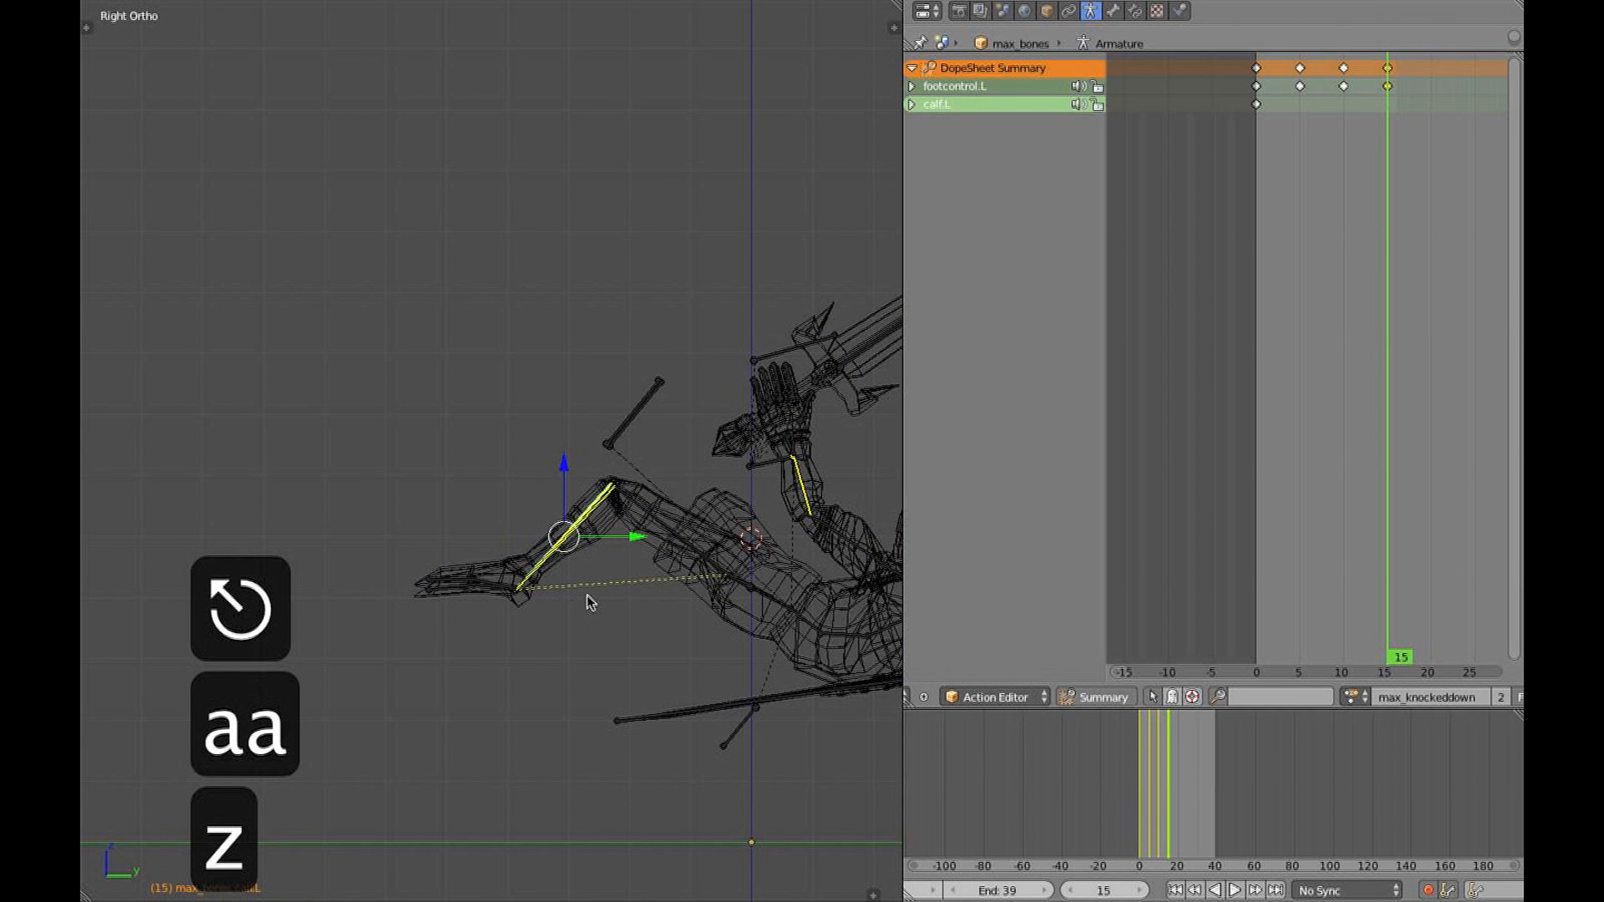
pyautogui.moveTo(587, 596); pyautogui.dragTo(534, 662, button='middle')
pyautogui.rightClick(519, 597)
pyautogui.keyDown('shift'); pyautogui.rightClick(528, 578); pyautogui.keyUp('shift')
pyautogui.press('KP_3')
pyautogui.press('z')
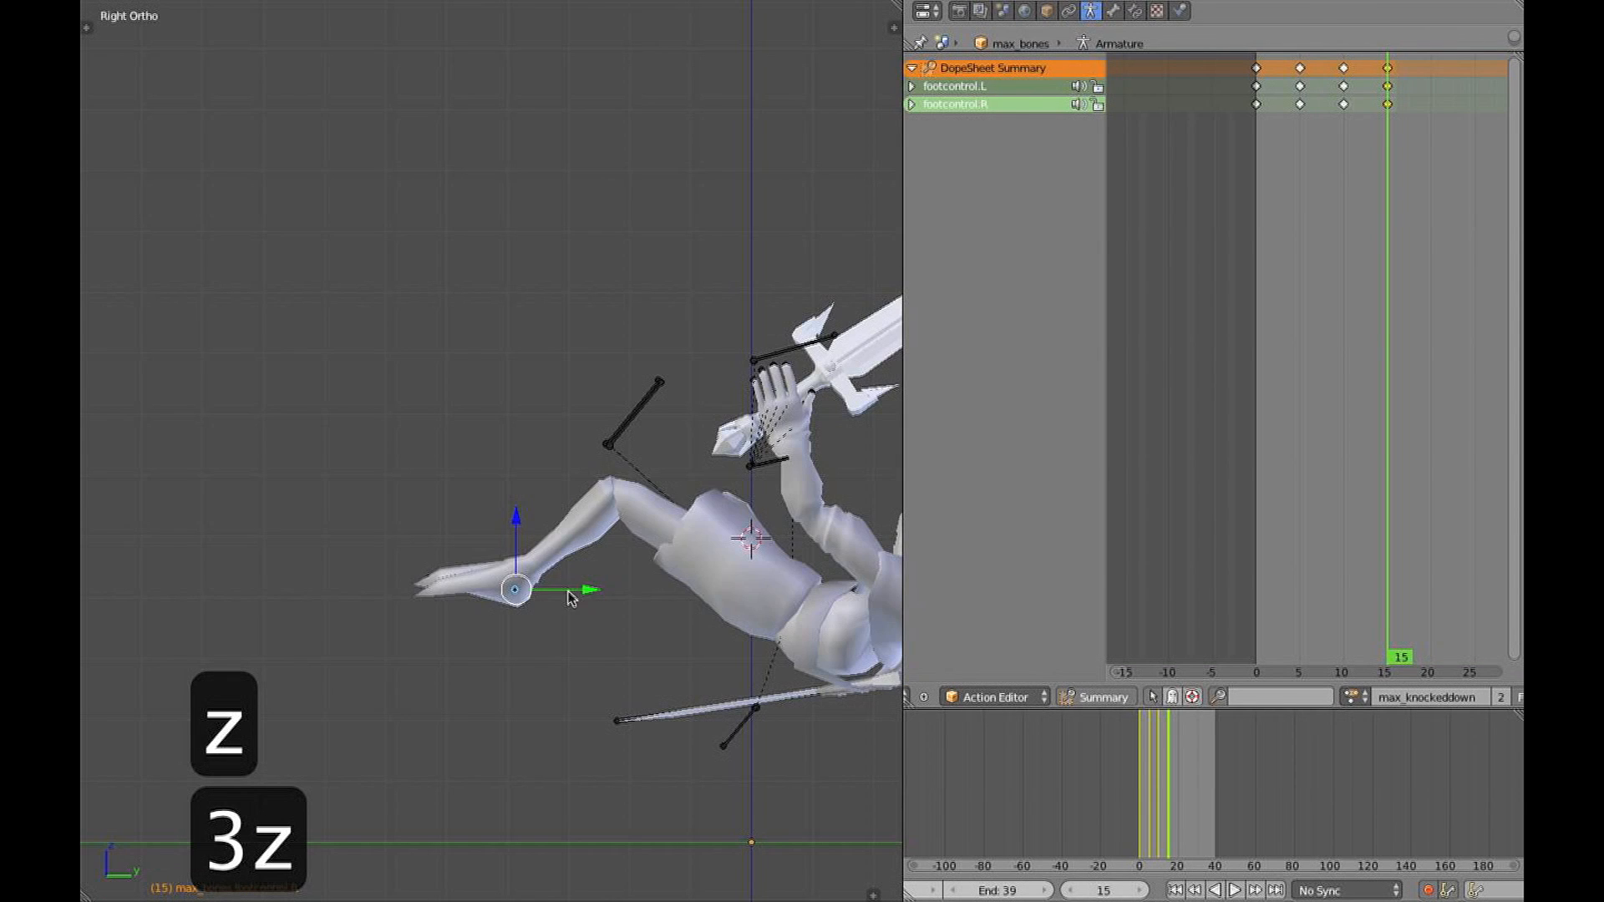
pyautogui.keyDown('shift'); pyautogui.moveTo(645, 559); pyautogui.dragTo(376, 559, button='middle'); pyautogui.keyUp('shift')
# Select all bones and lower the whole rig slightly at frame 15
pyautogui.press('a')
pyautogui.press('a')
pyautogui.moveTo(1227, 421); pyautogui.dragTo(1389, 421)
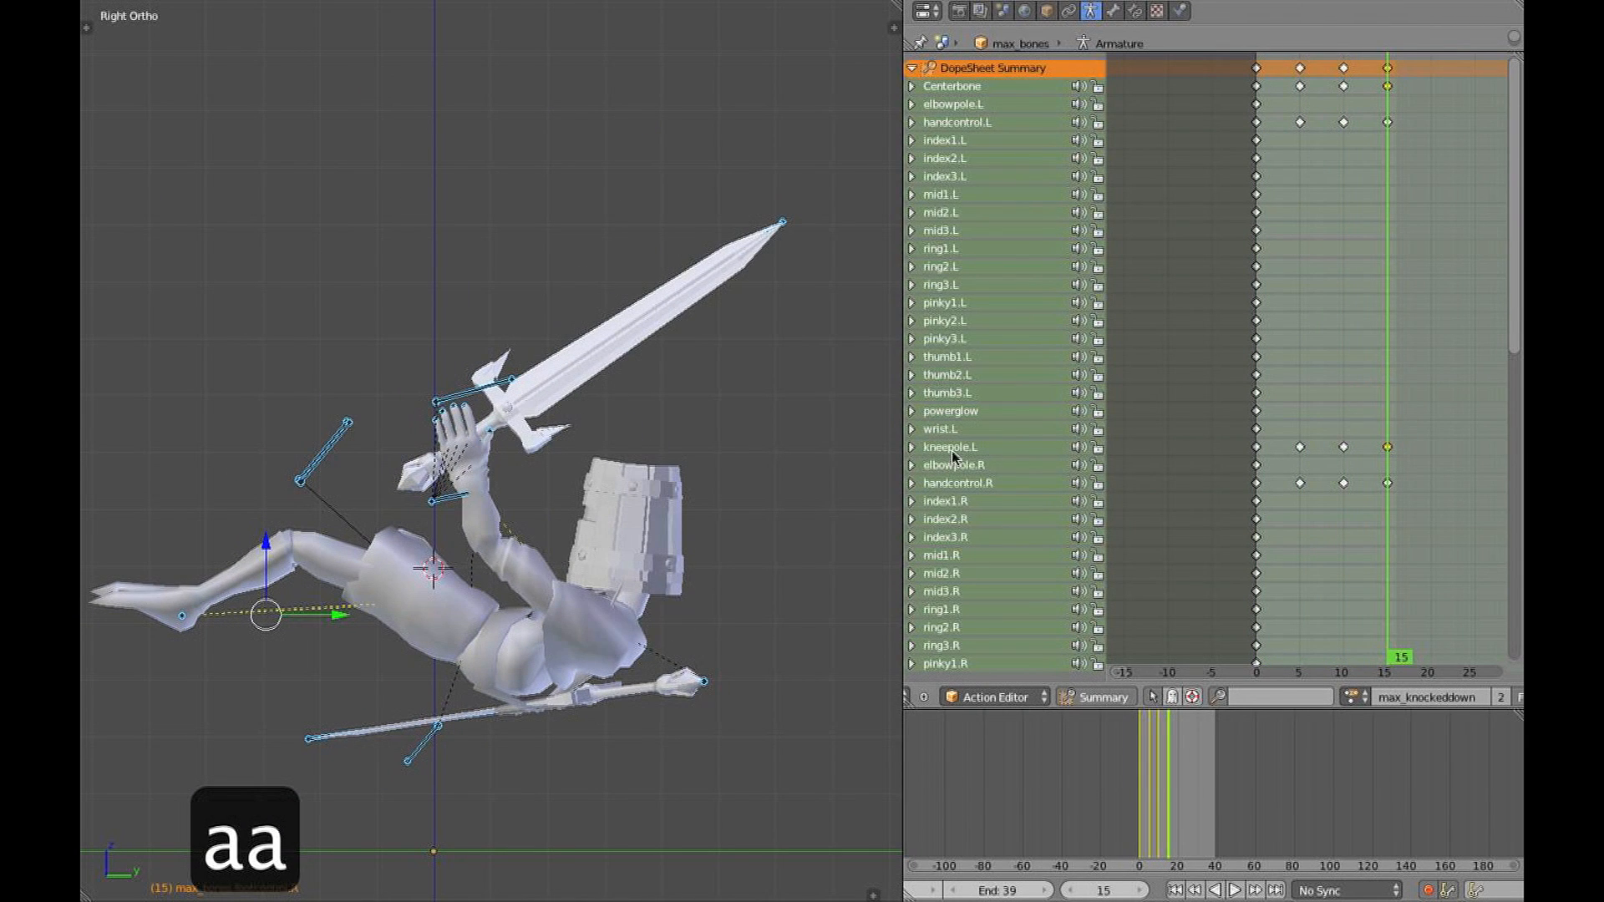
pyautogui.moveTo(265, 566); pyautogui.dragTo(266, 580)
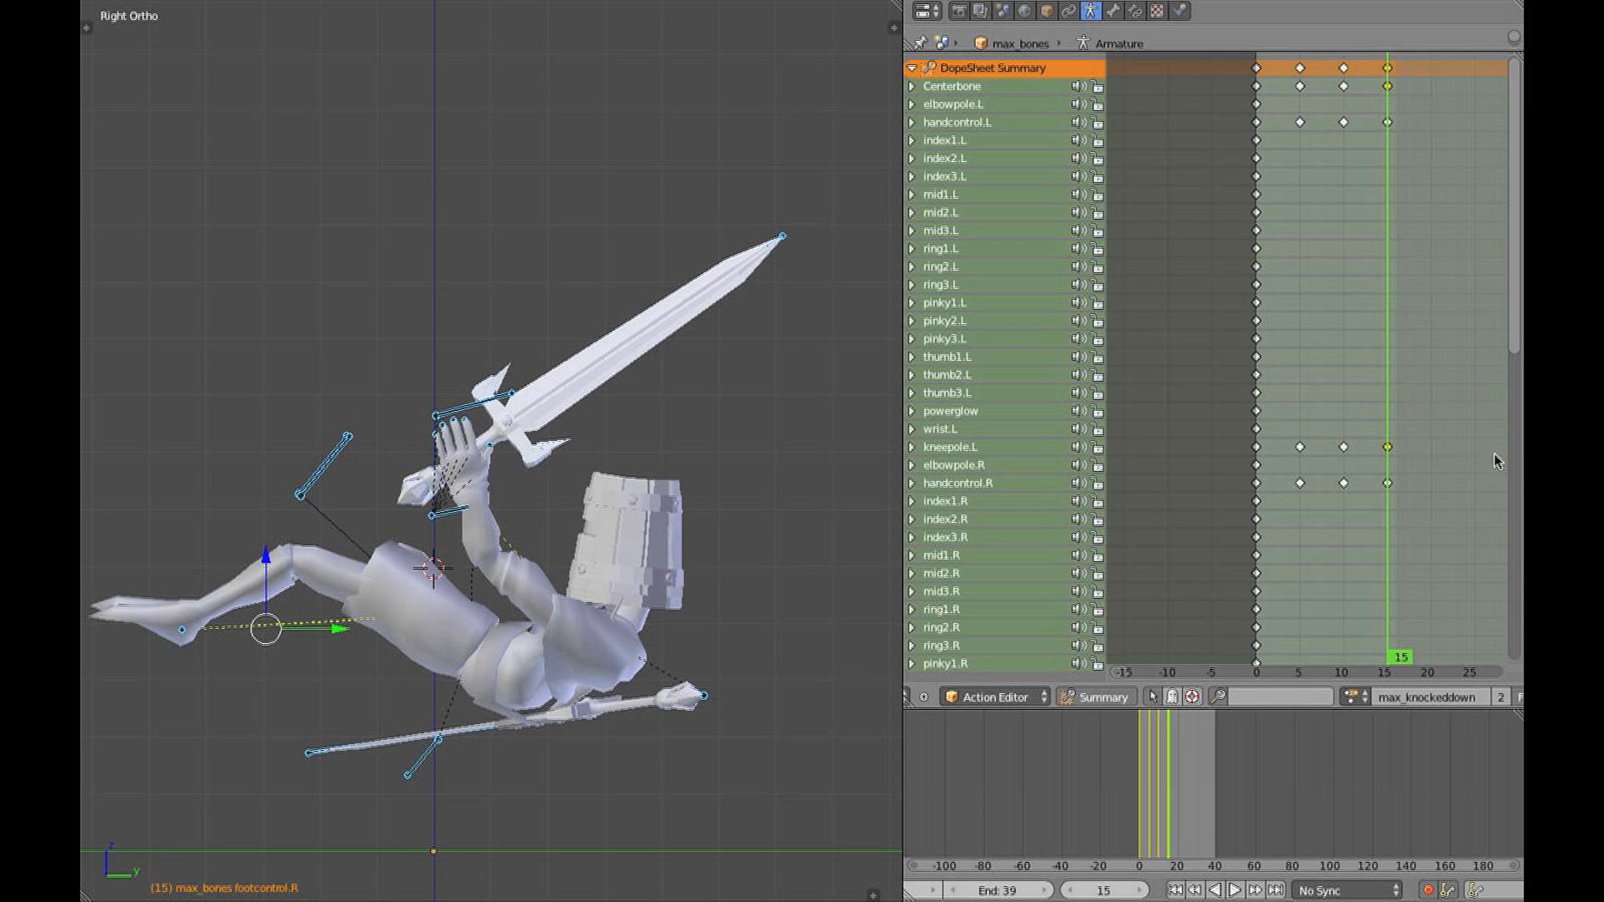
# Rotate the whole rig slightly further backwards in the right side view at frame 21
pyautogui.keyDown('shift'); pyautogui.moveTo(373, 660); pyautogui.dragTo(462, 551, button='middle'); pyautogui.keyUp('shift')
pyautogui.press('r')
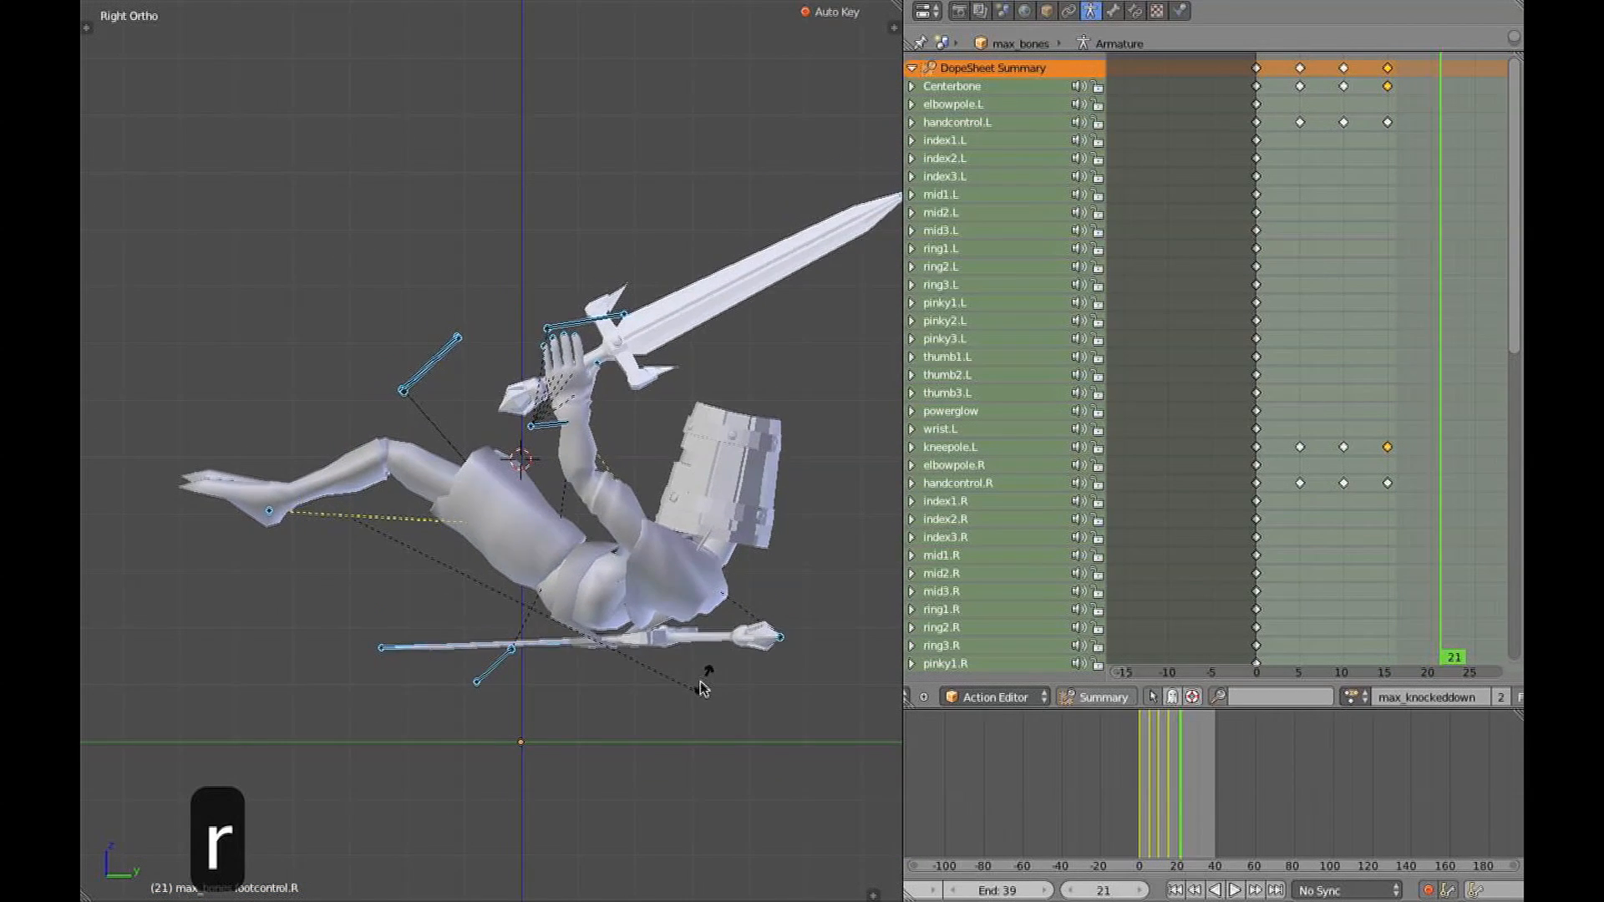
# Select footcontrol.L and footcontrol.R at frame 21 and move both feet up and slightly away from the body
pyautogui.press('z')
pyautogui.rightClick(271, 515)
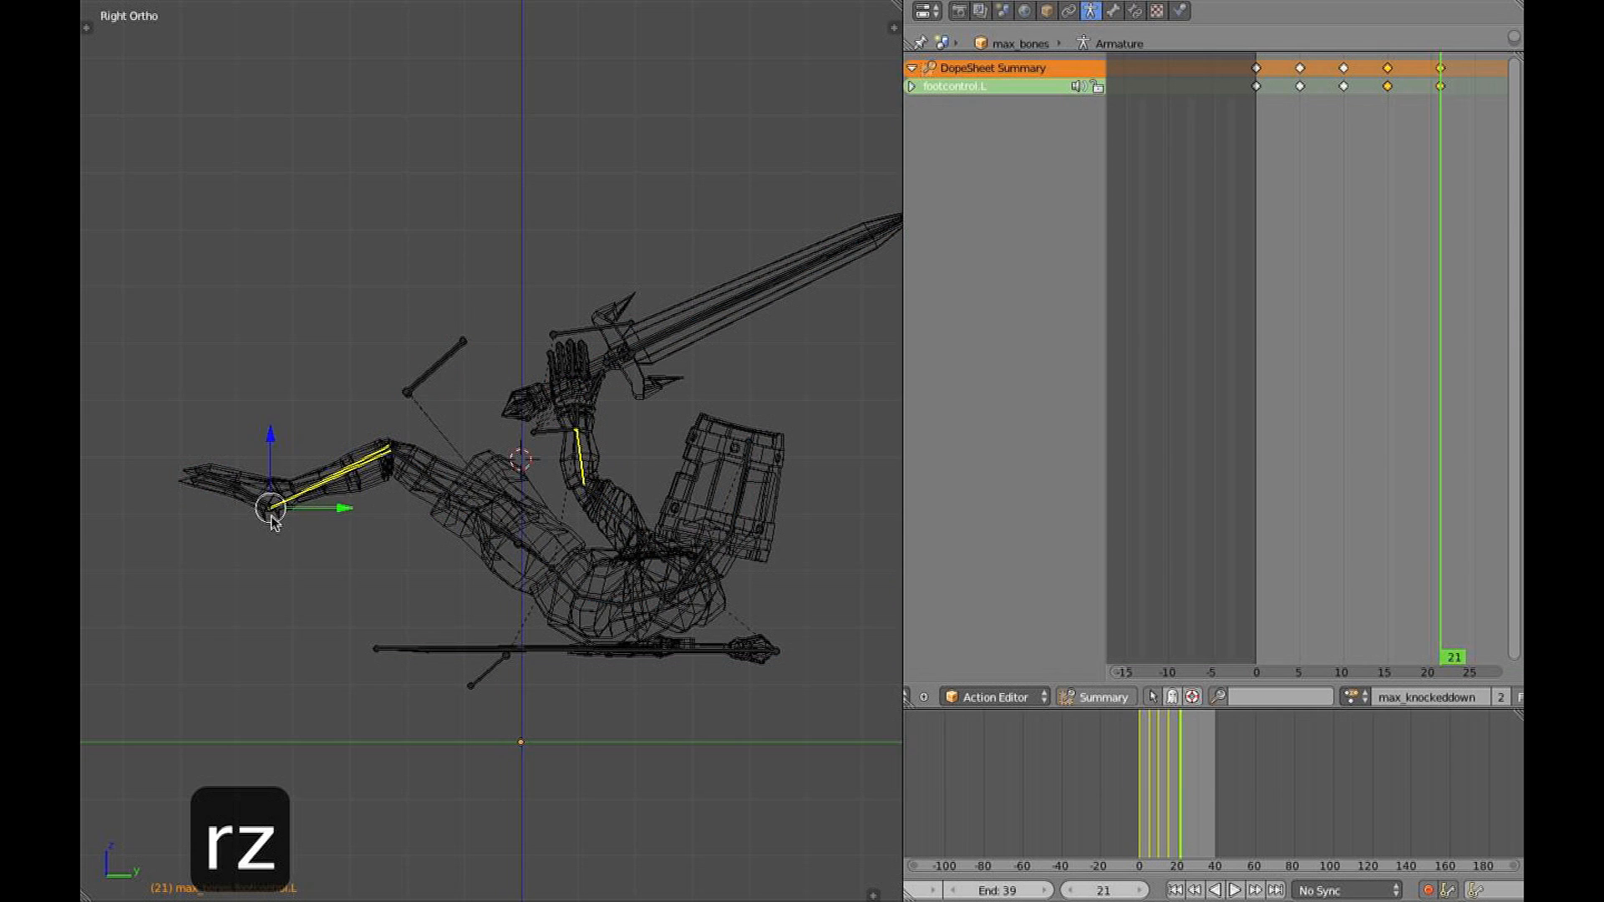
pyautogui.moveTo(276, 519); pyautogui.dragTo(278, 580, button='middle')
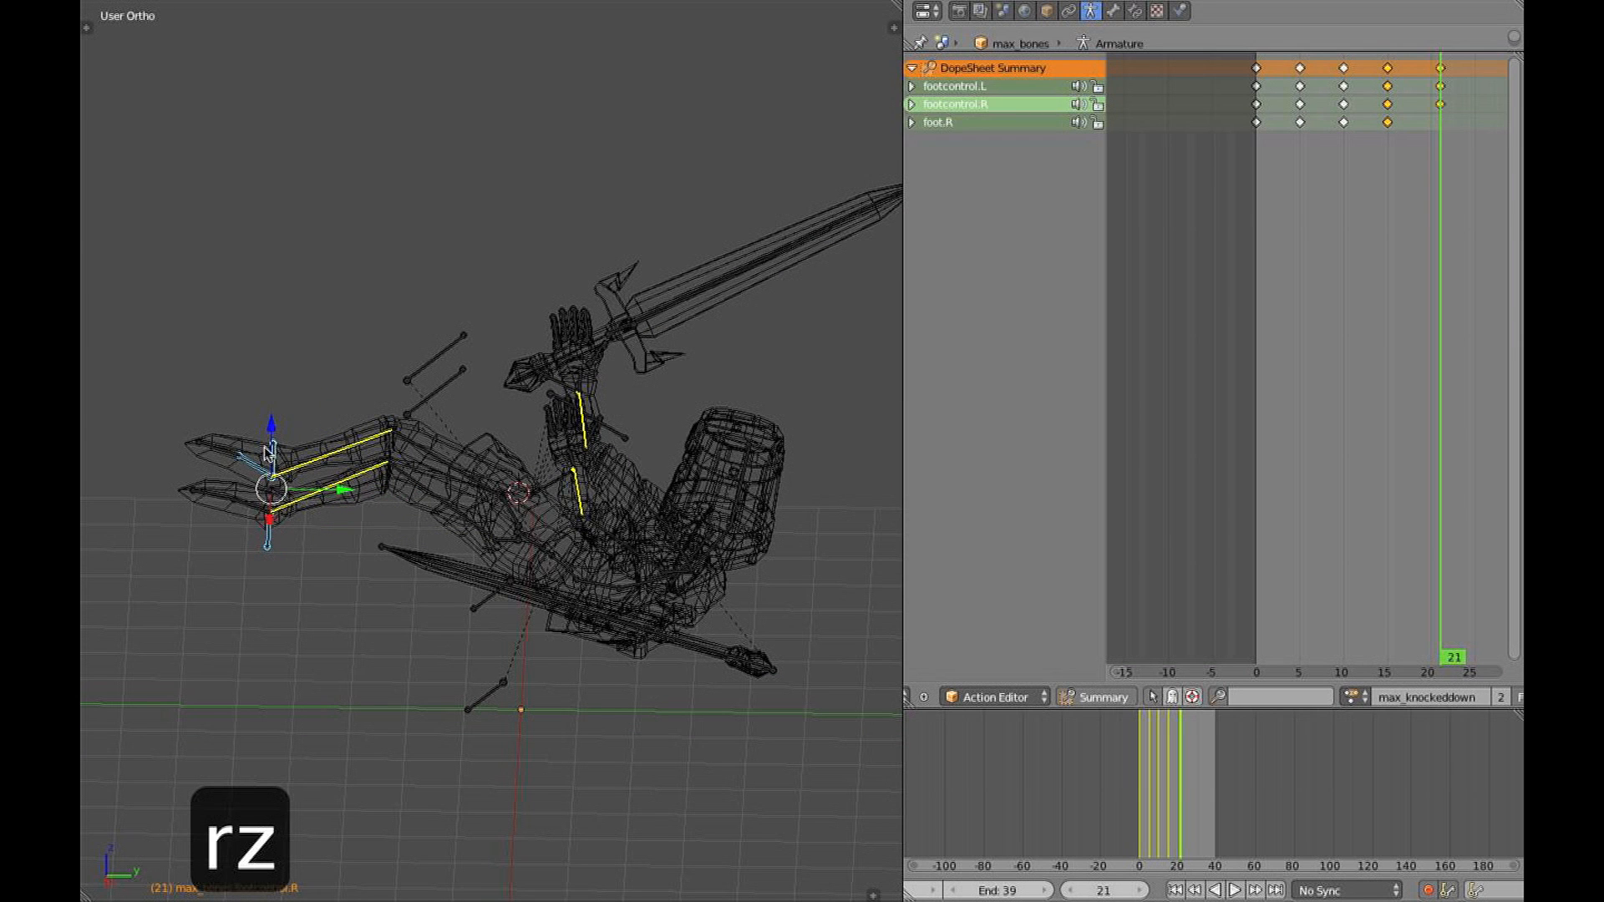
pyautogui.rightClick(263, 523)
pyautogui.press('3')
pyautogui.press('g')
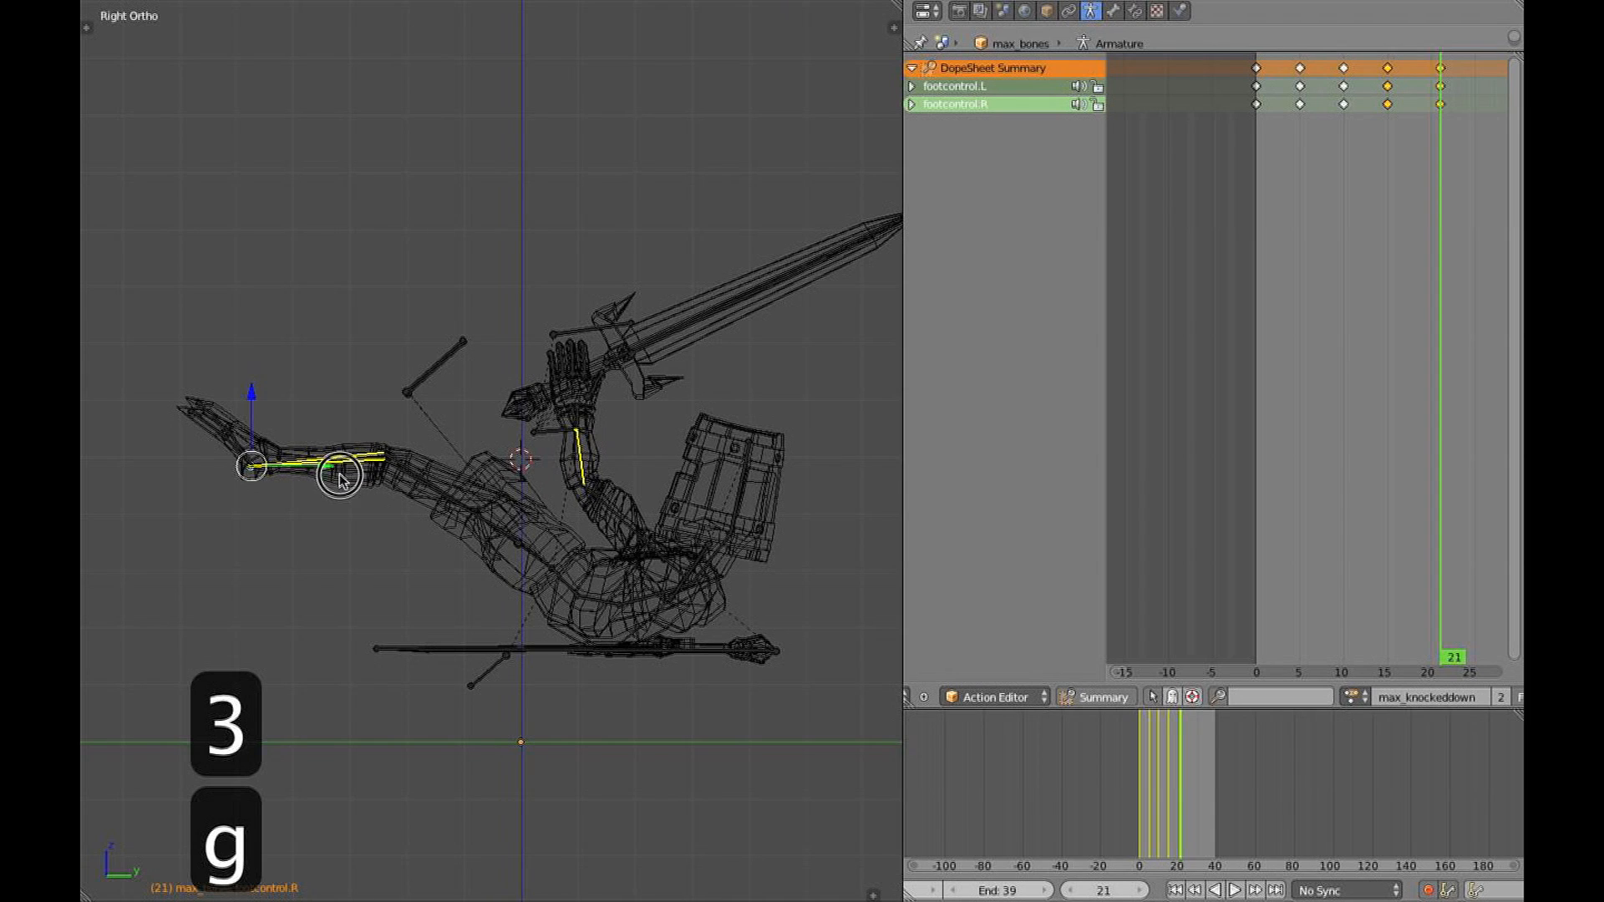
# Select both hand controls at frame 21, move them slightly toward the feet and rotate them so the sword points more steeply upward
pyautogui.moveTo(486, 464); pyautogui.dragTo(509, 455, button='middle')
pyautogui.rightClick(509, 455)
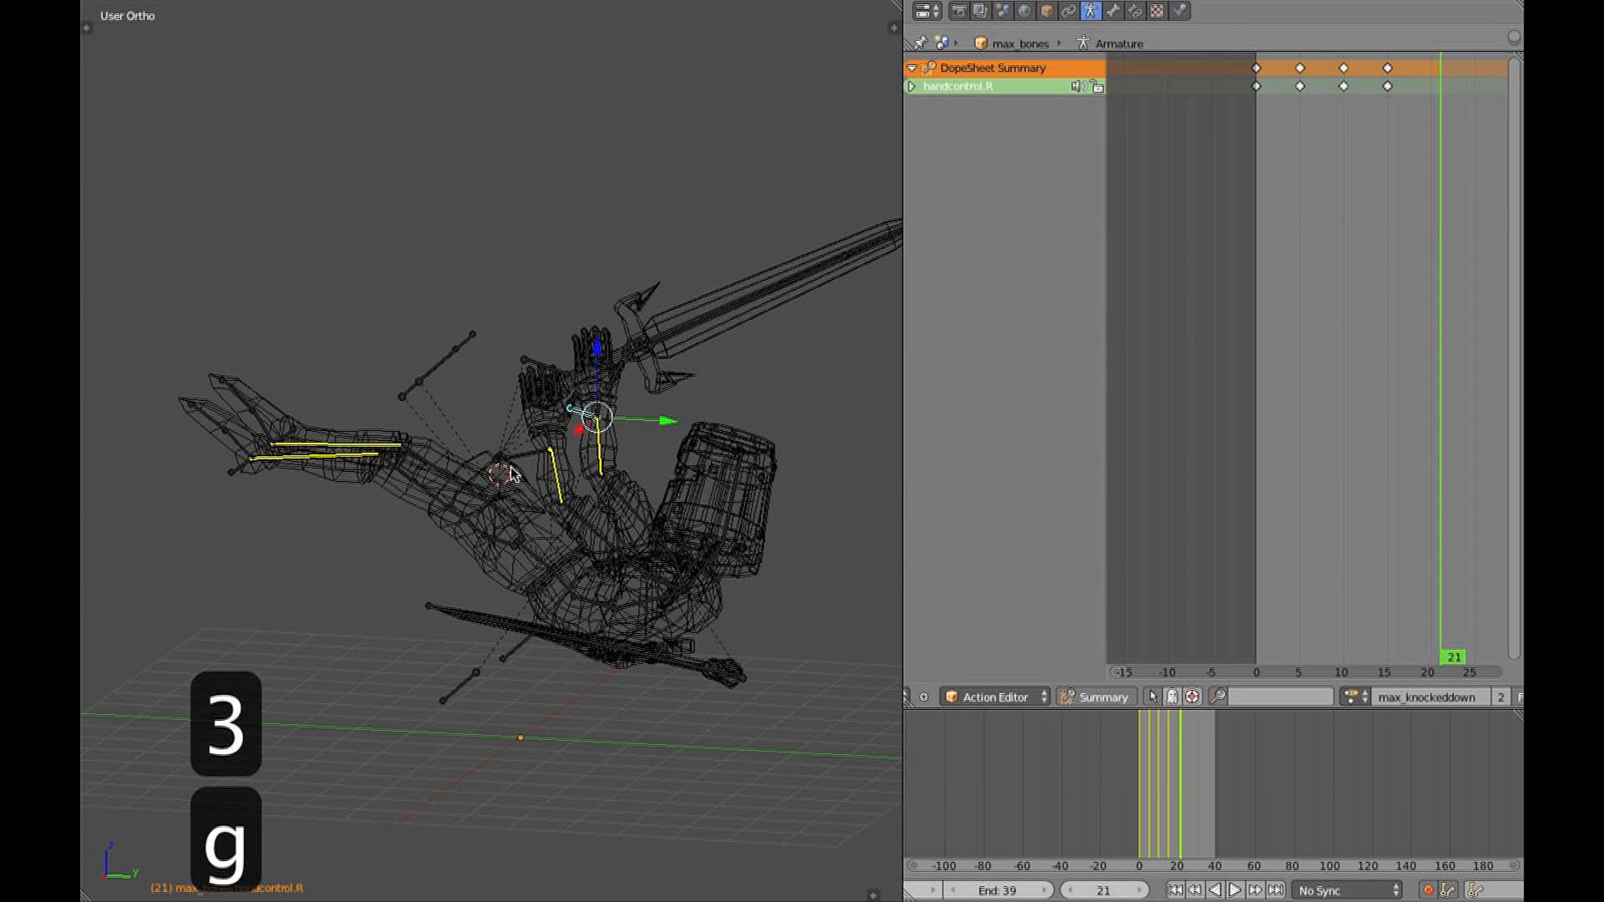
pyautogui.keyDown('shift'); pyautogui.rightClick(511, 474); pyautogui.keyUp('shift')
pyautogui.press('z')
pyautogui.press('3')
pyautogui.press('g')
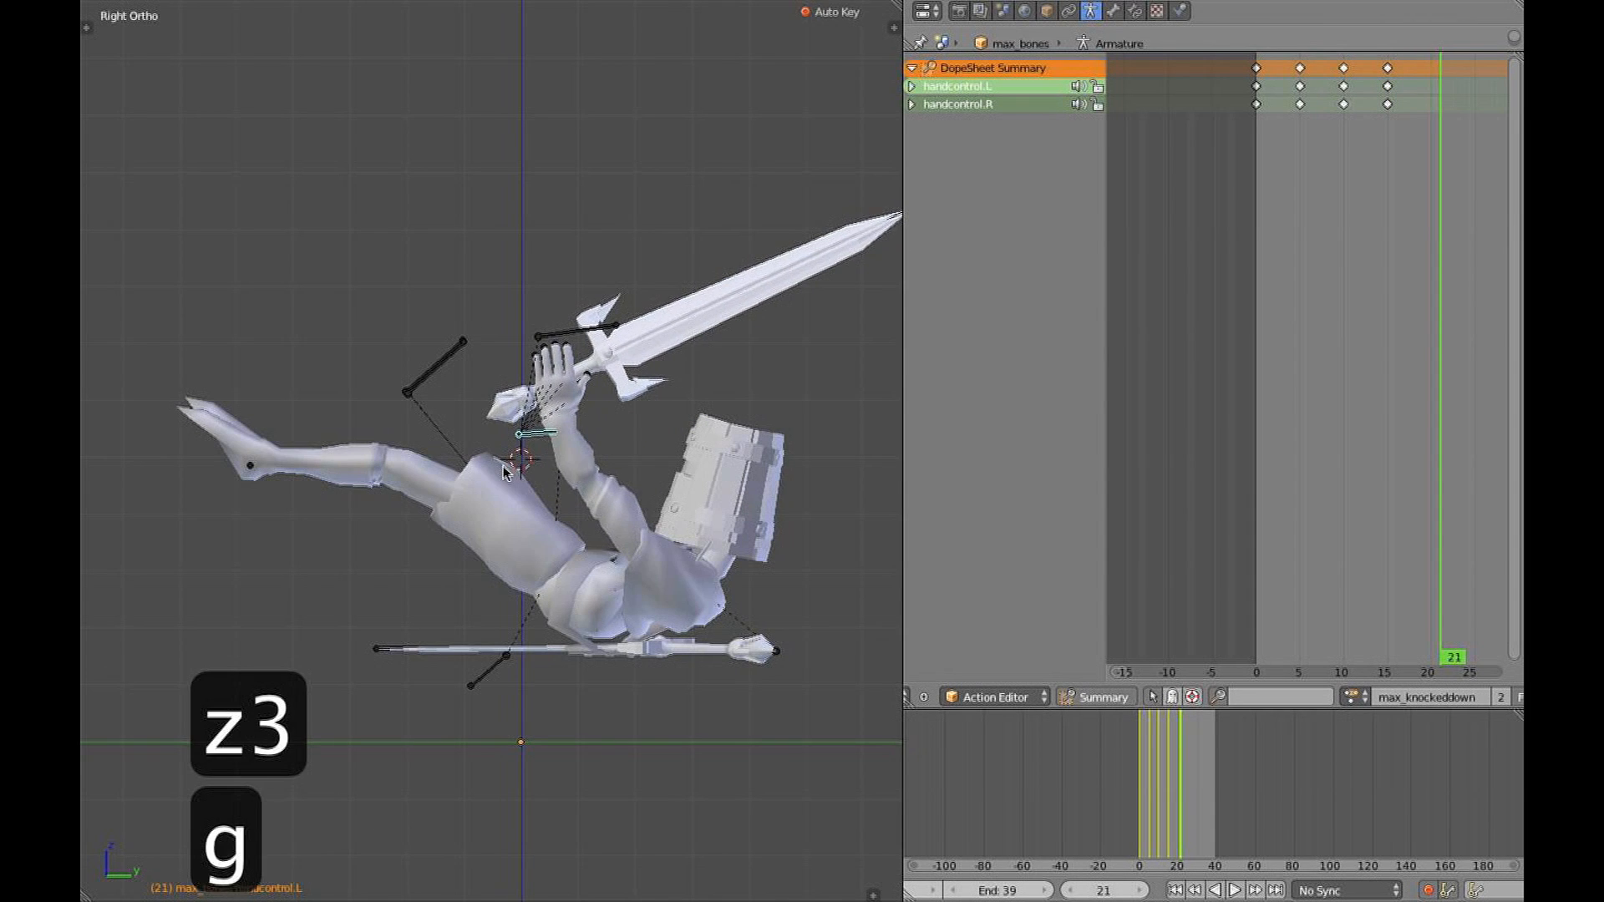
pyautogui.press('r')
pyautogui.click(702, 499)
pyautogui.press('g')
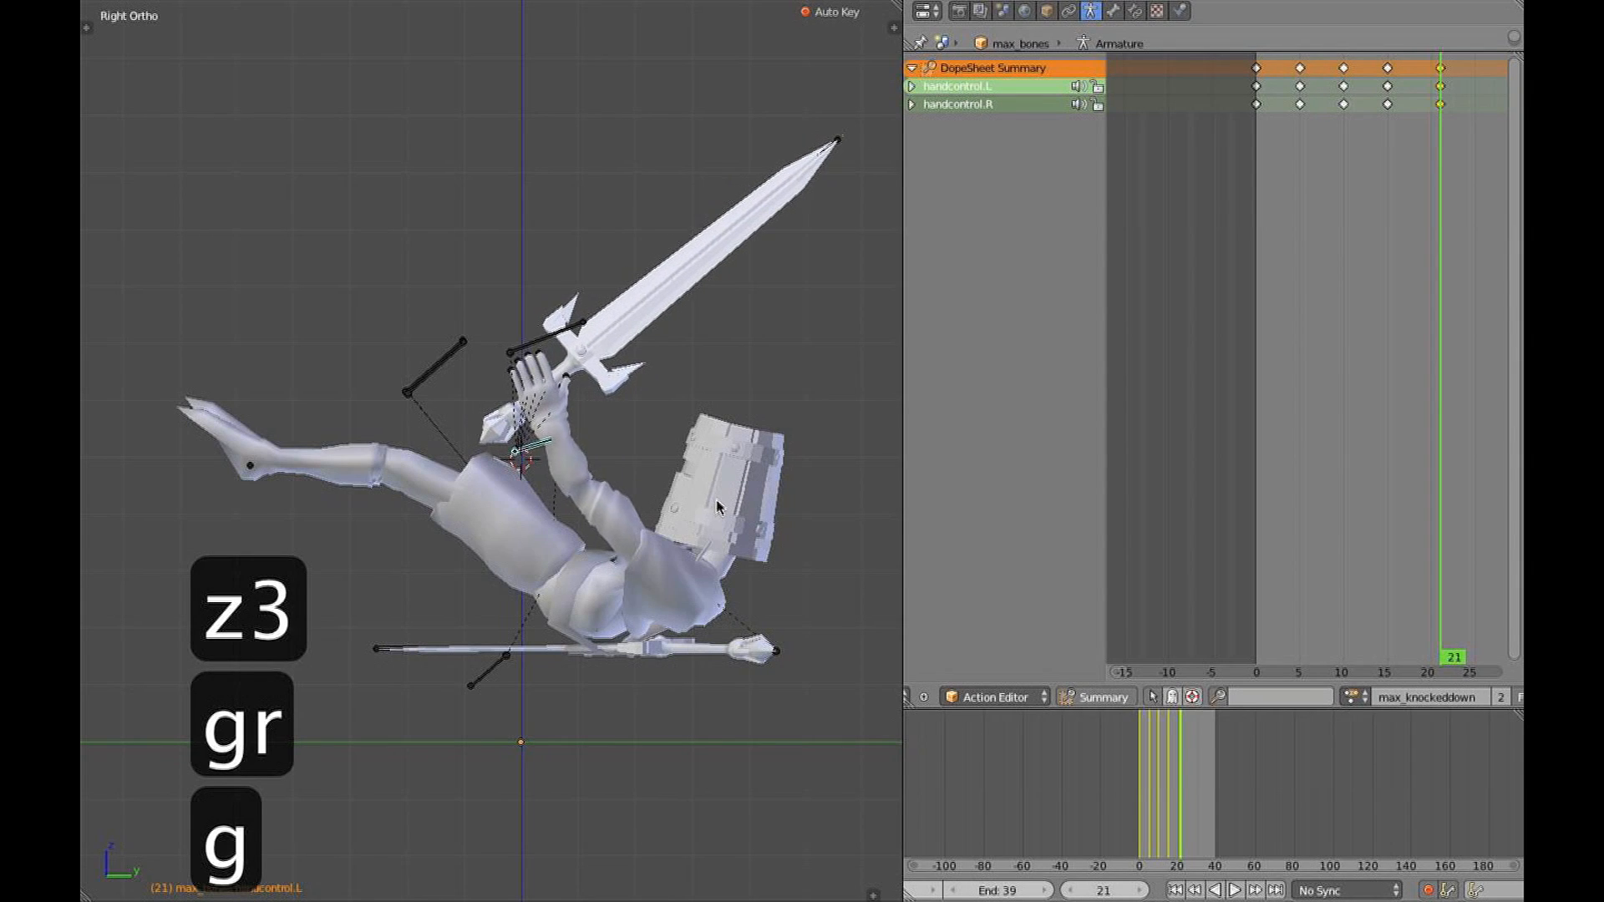
# Select shoulder.L and shoulder.R in wireframe and adjust their pose at frame 21 in the right side view
pyautogui.press('z')
pyautogui.moveTo(732, 494)
pyautogui.mouseDown(button='middle')
pyautogui.moveTo(677, 595)
pyautogui.moveTo(690, 618)
pyautogui.mouseUp(button='middle')
pyautogui.rightClick(675, 578)
pyautogui.keyDown('shift'); pyautogui.rightClick(680, 580); pyautogui.keyUp('shift')
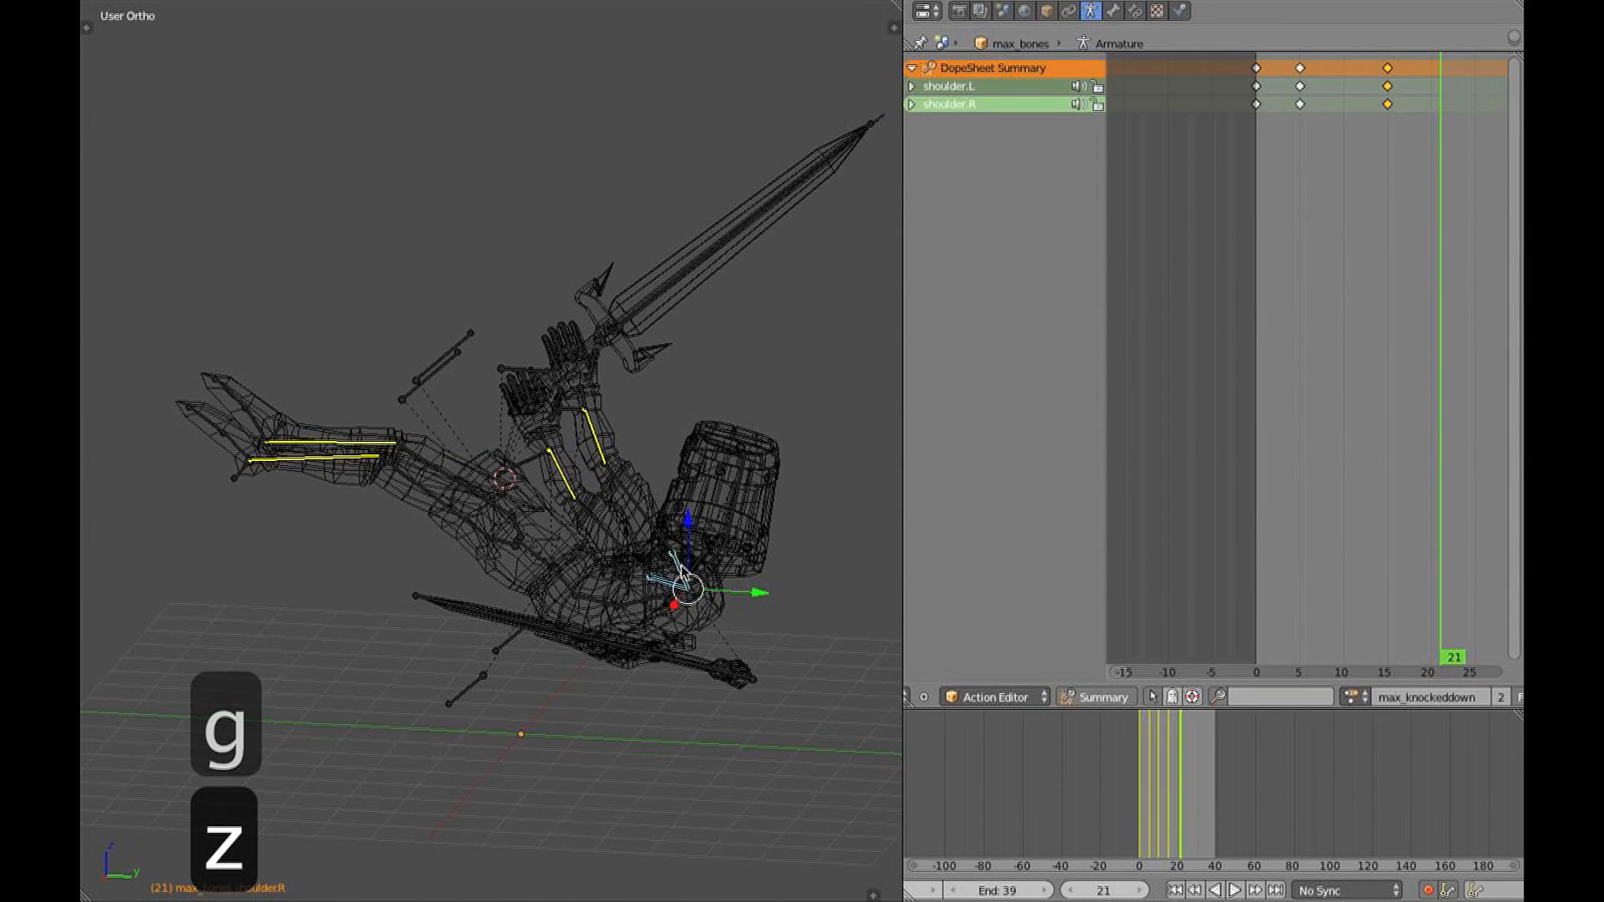
pyautogui.press('3')
pyautogui.click(785, 650)
# Show the character textured from above, then move and rotate handcontrol.L slightly inward at frame 21
pyautogui.press('z')
pyautogui.moveTo(785, 650)
pyautogui.mouseDown(button='middle')
pyautogui.moveTo(598, 645)
pyautogui.moveTo(519, 777)
pyautogui.moveTo(481, 718)
pyautogui.moveTo(444, 746)
pyautogui.moveTo(548, 672)
pyautogui.mouseUp(button='middle')
pyautogui.press('z')
pyautogui.hotkey('alt', 'z')
pyautogui.press('3')
pyautogui.moveTo(595, 588)
pyautogui.mouseDown(button='middle')
pyautogui.moveTo(495, 576)
pyautogui.moveTo(390, 604)
pyautogui.moveTo(360, 565)
pyautogui.mouseUp(button='middle')
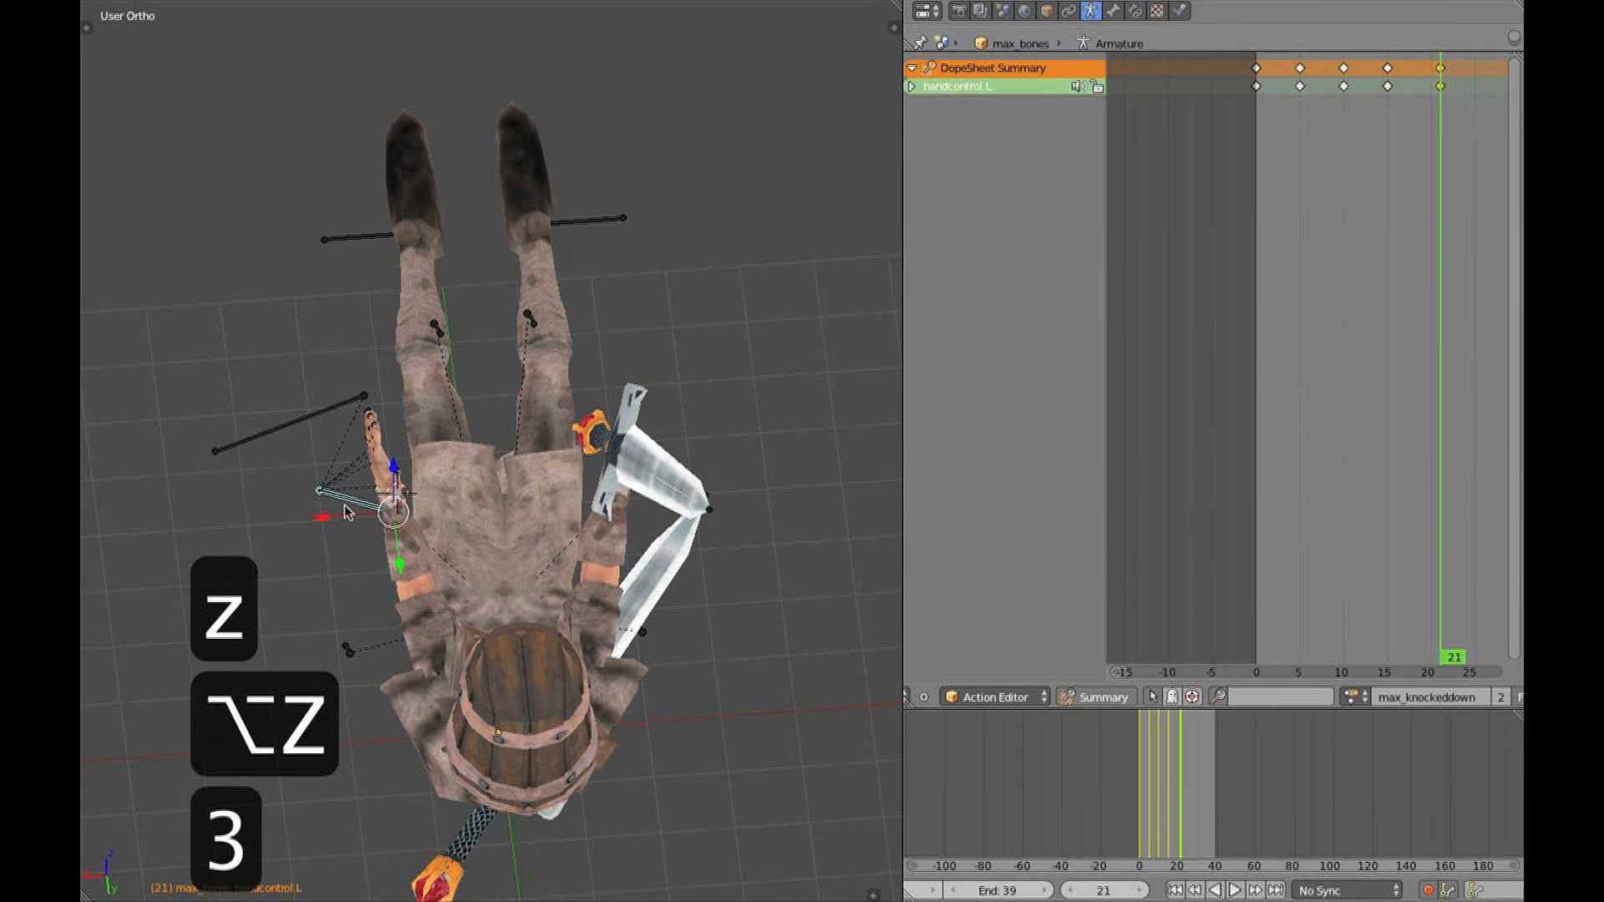
pyautogui.moveTo(344, 505); pyautogui.dragTo(329, 485, button='middle')
pyautogui.rightClick(331, 488)
pyautogui.press('g')
pyautogui.click(363, 493)
pyautogui.press('r')
pyautogui.click(517, 637)
# Paste handcontrol.L's pose mirrored onto the right hand, and bring the feet slightly inward by pasting footcontrol.R's pose mirrored
pyautogui.hotkey('ctrl', 'c')
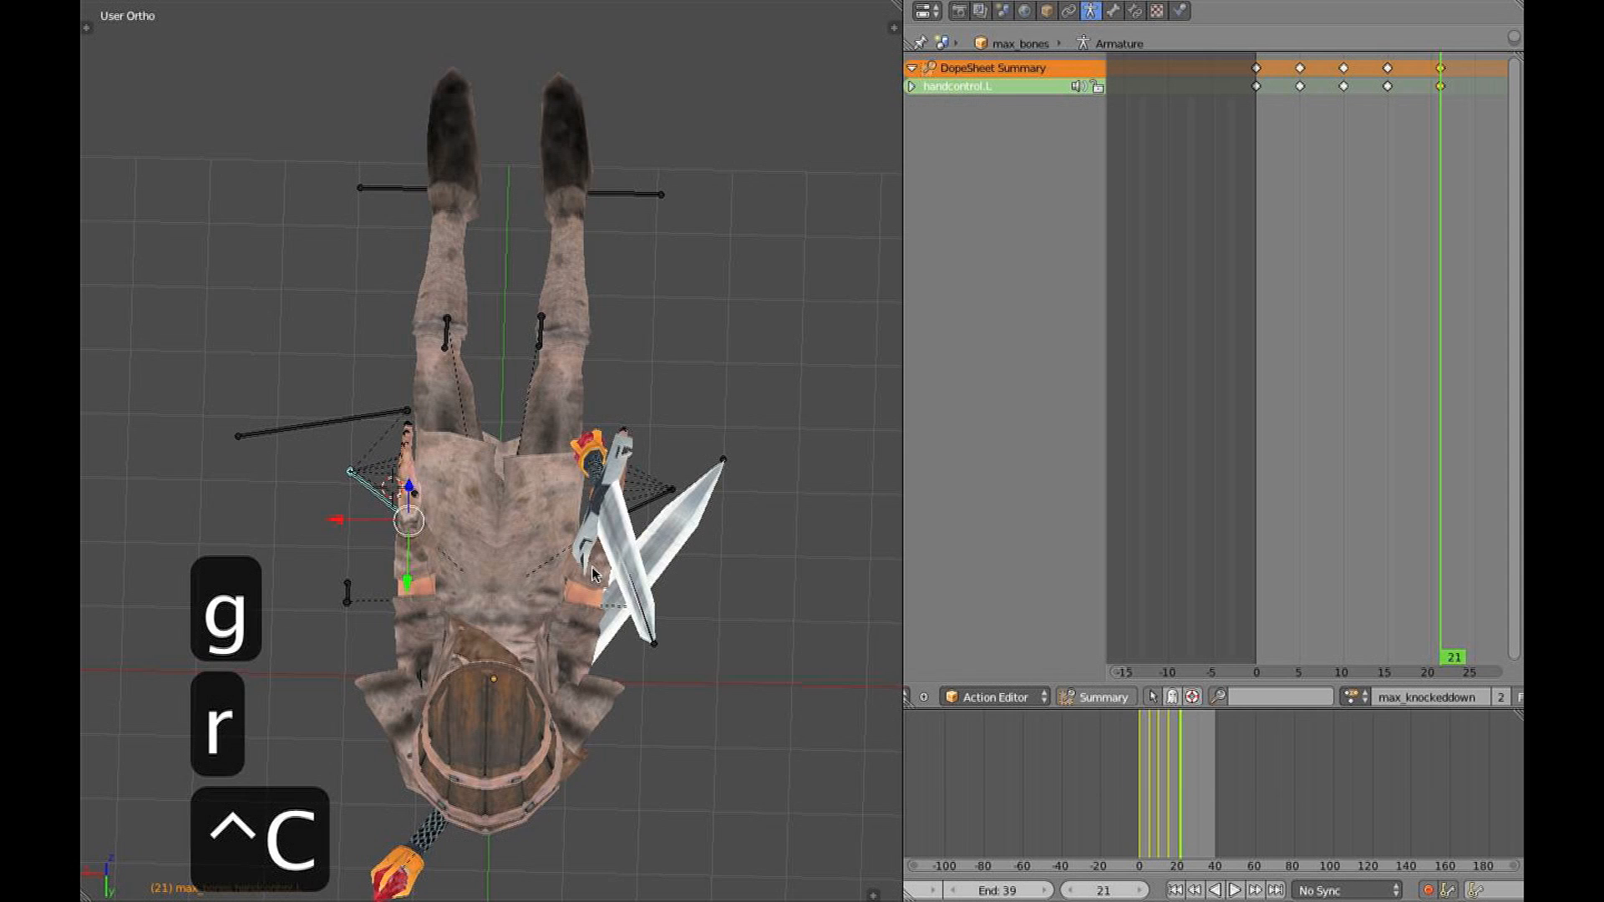
pyautogui.hotkey('ctrl', 'shift', 'v')
pyautogui.moveTo(588, 488); pyautogui.dragTo(588, 447, button='middle')
pyautogui.rightClick(612, 228)
pyautogui.moveTo(609, 230); pyautogui.dragTo(581, 293, button='middle')
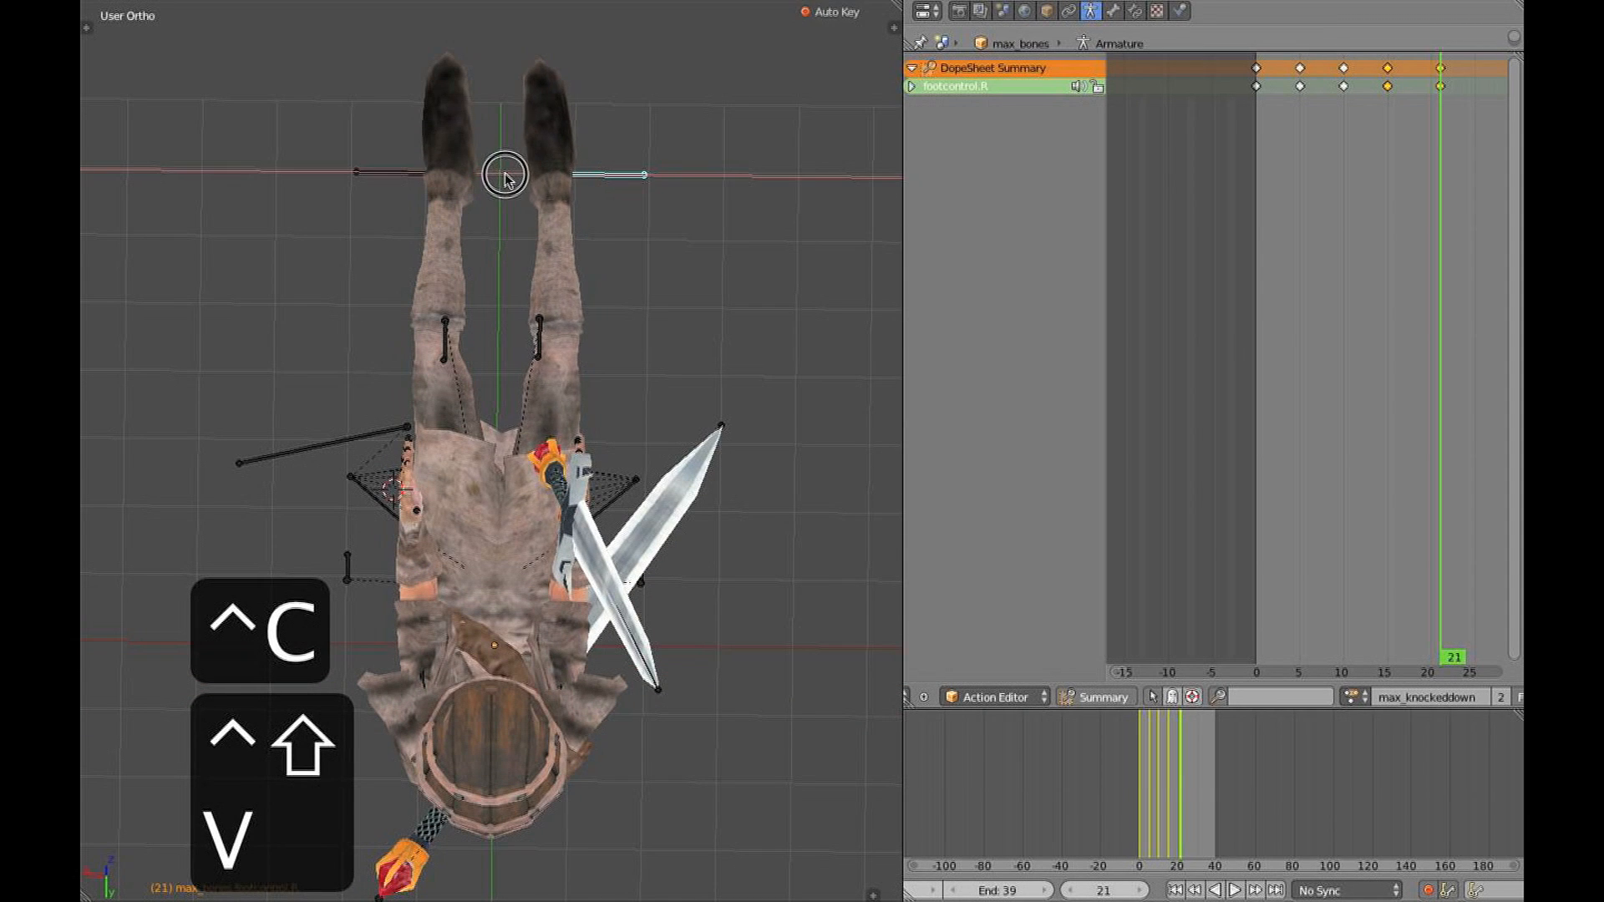
pyautogui.hotkey('ctrl', 'c')
pyautogui.hotkey('ctrl', 'shift', 'v')
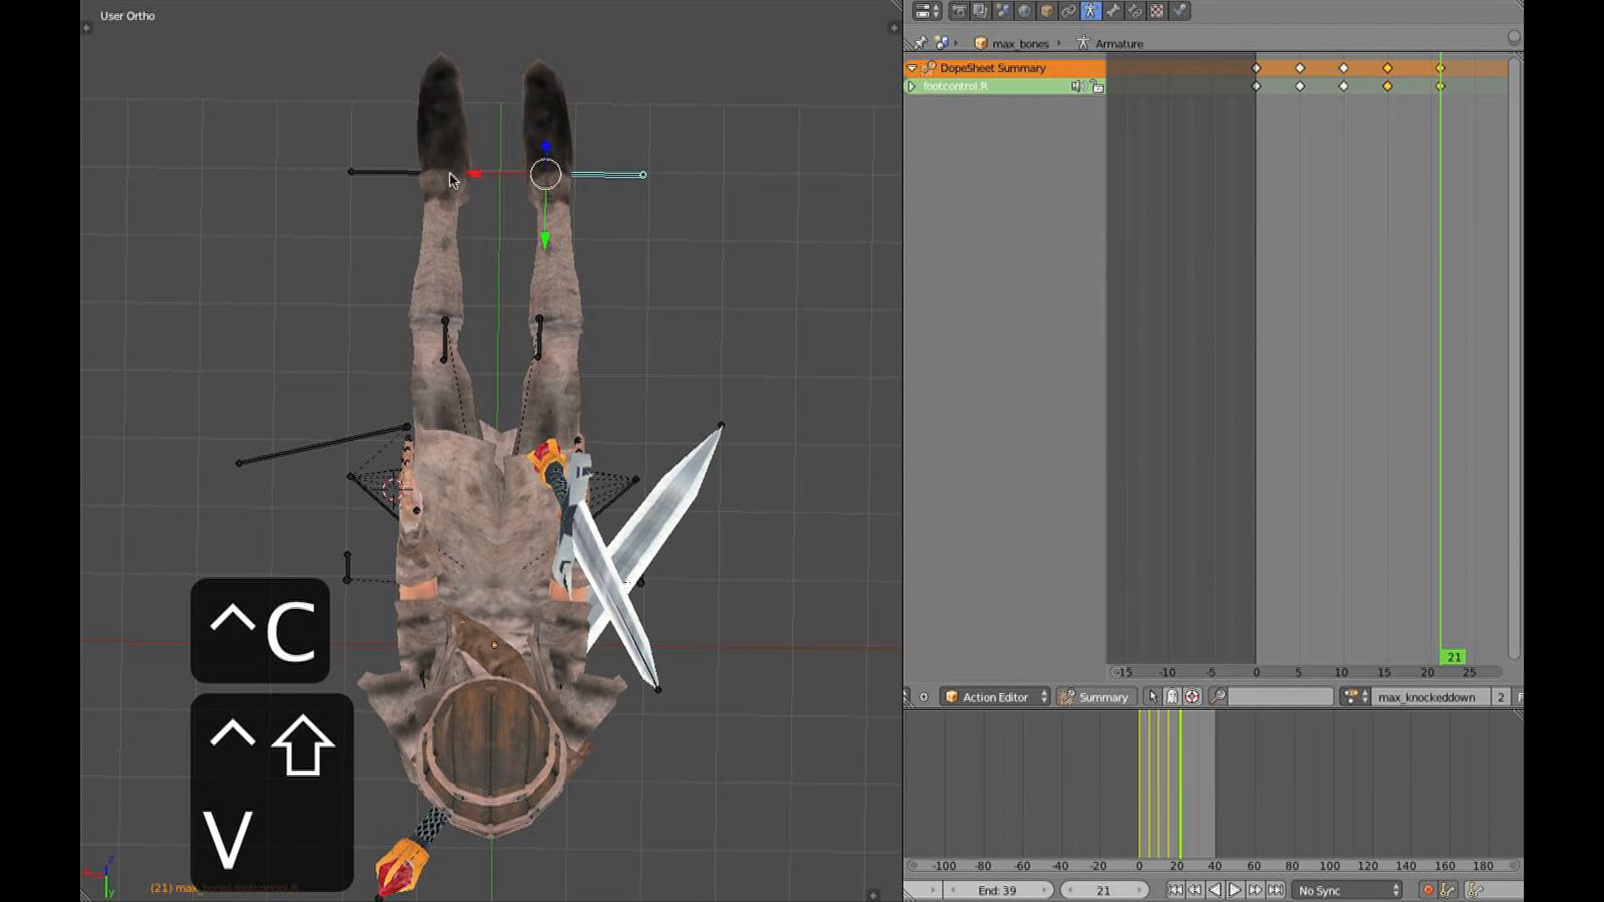
pyautogui.moveTo(407, 179); pyautogui.dragTo(435, 176)
pyautogui.moveTo(446, 185); pyautogui.dragTo(531, 276, button='middle')
# Move the knee pole controls slightly at frame 21
pyautogui.moveTo(587, 361); pyautogui.dragTo(560, 418, button='middle')
pyautogui.press('g')
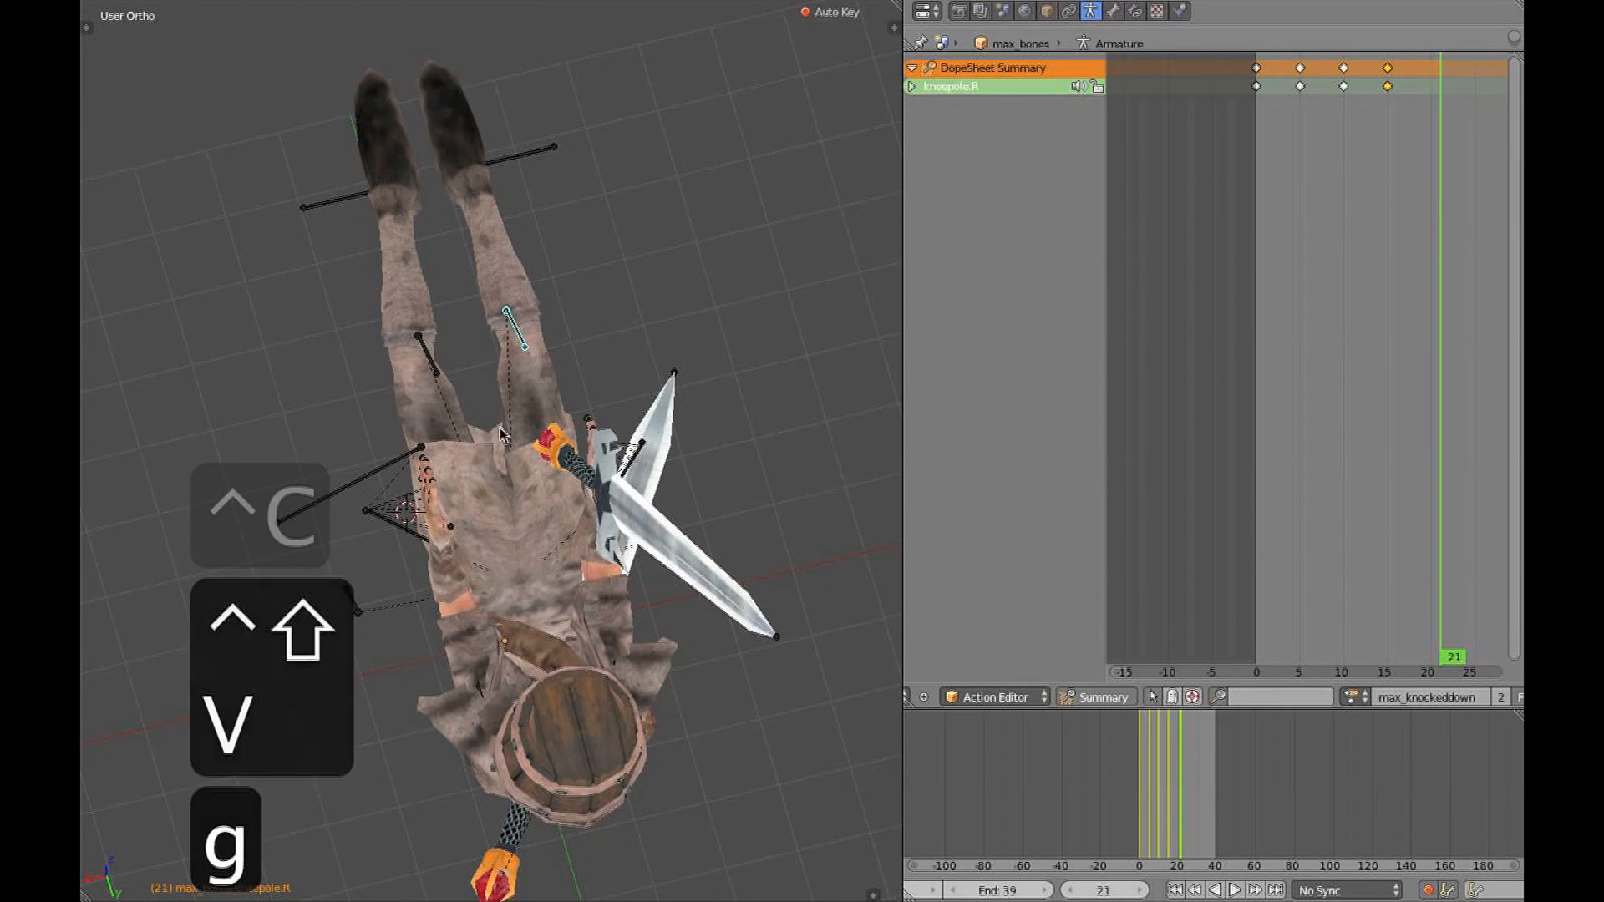
pyautogui.click(503, 421)
# Select all bones and lower the whole rig in the right side view so the body lies near the ground line
pyautogui.press('a')
pyautogui.moveTo(493, 372); pyautogui.dragTo(610, 346, button='middle')
pyautogui.press('KP_3')
pyautogui.press('a')
pyautogui.press('a')
pyautogui.press('a')
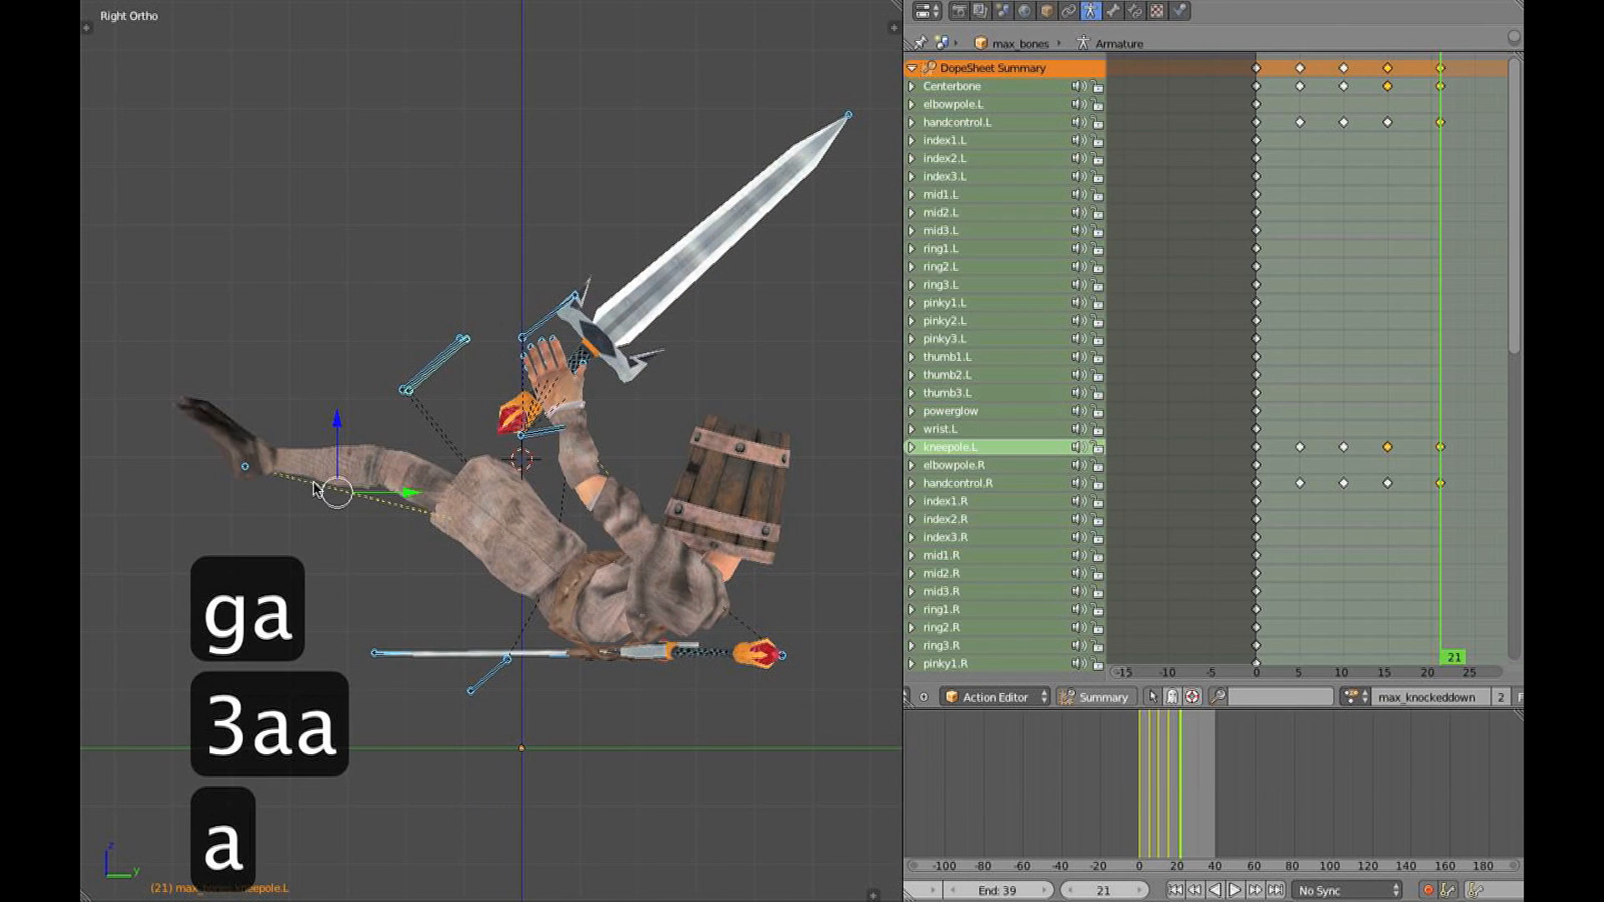
pyautogui.moveTo(338, 451); pyautogui.dragTo(361, 532)
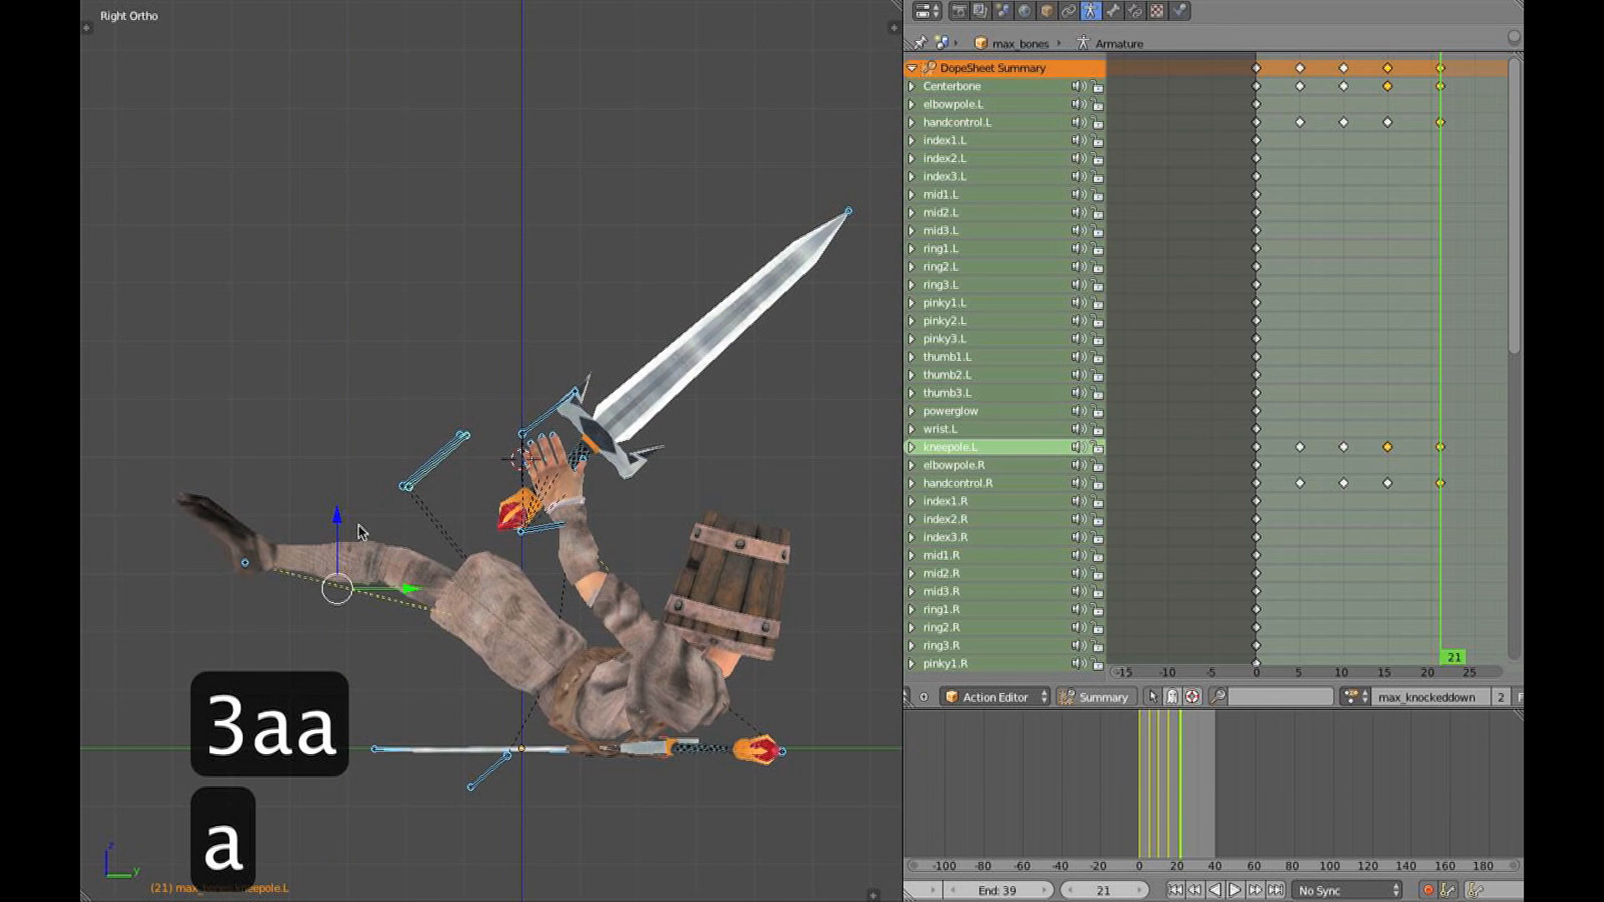
pyautogui.moveTo(343, 543); pyautogui.dragTo(416, 582, button='middle')
pyautogui.press('KP_3')
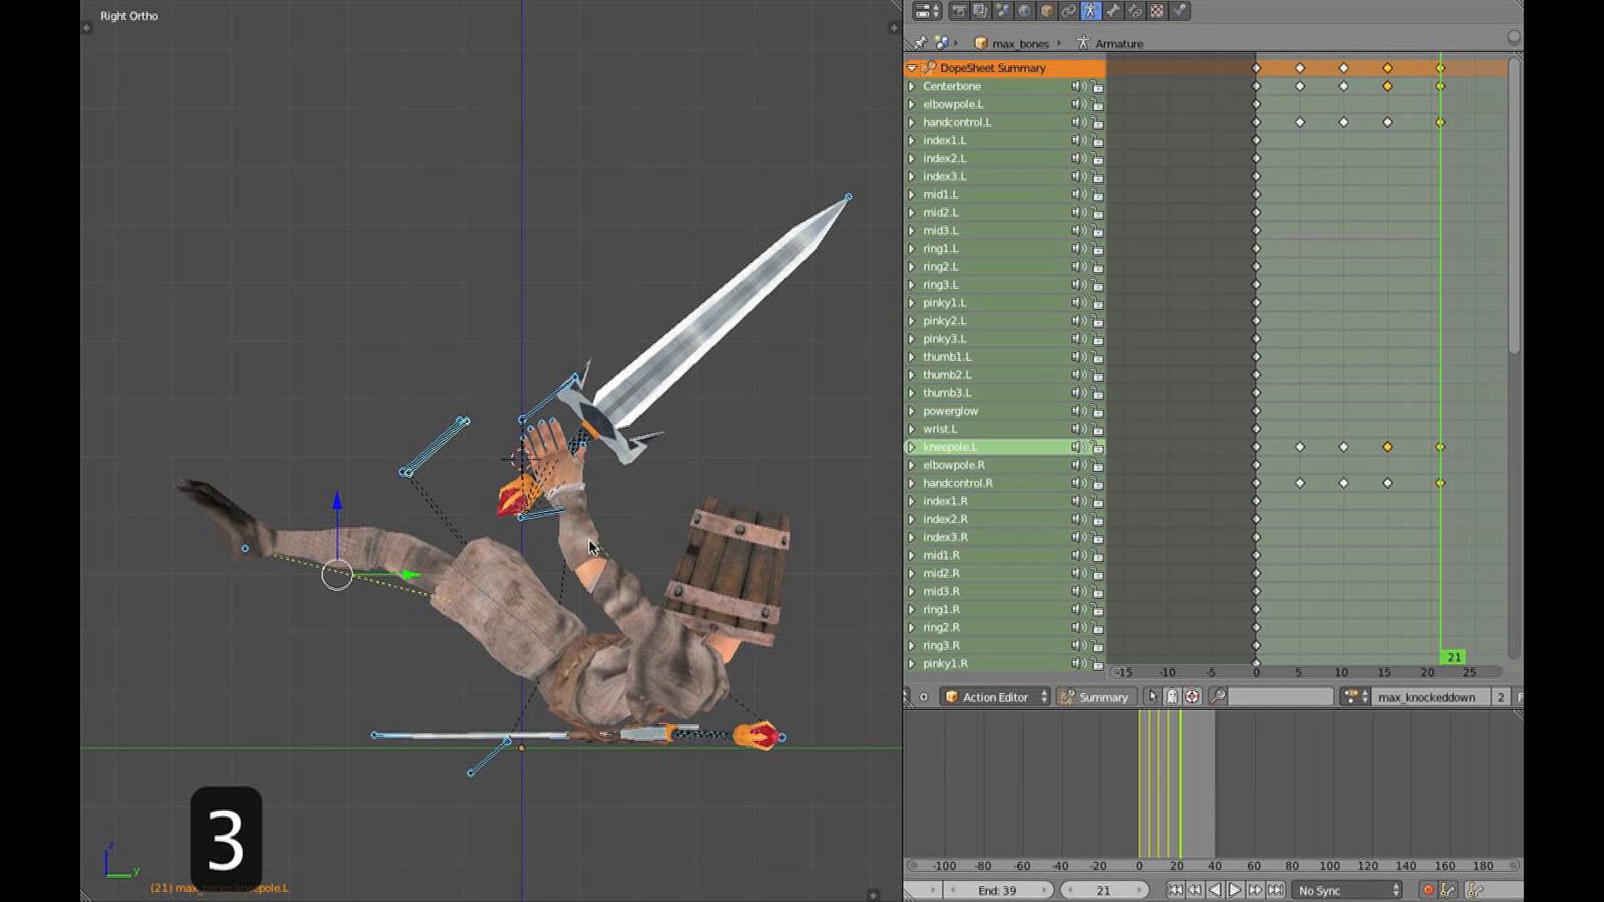
# Move the last pose's keyframes from frame 21 to frame 19 and play the animation to check the timing
pyautogui.hotkey('alt', 'a')
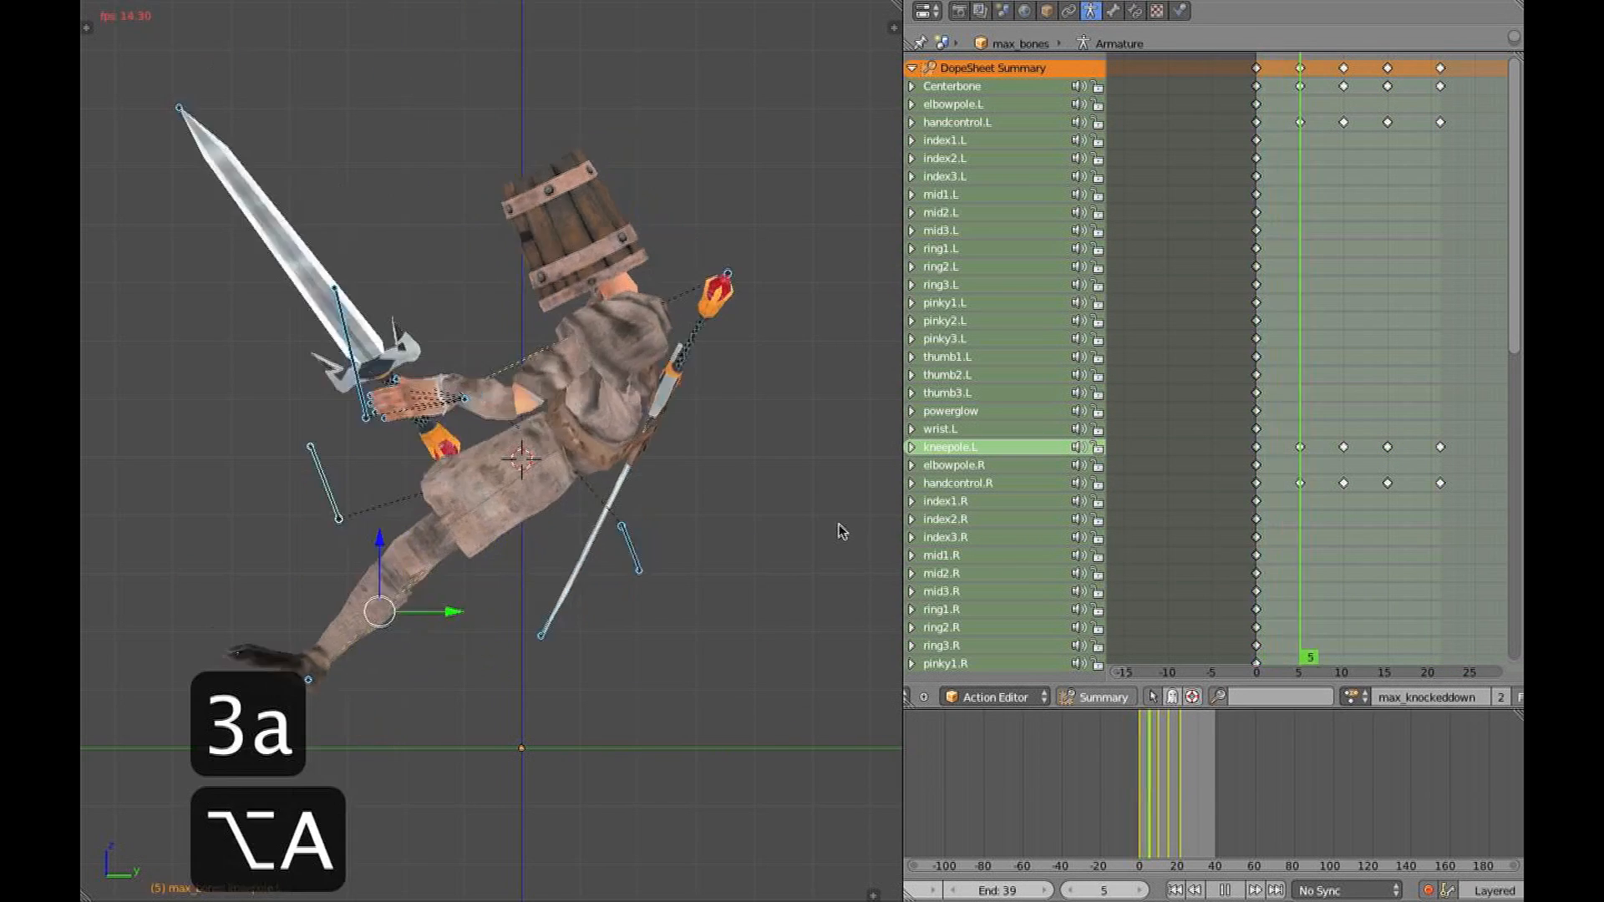
pyautogui.press('Escape')
pyautogui.moveTo(1413, 134); pyautogui.dragTo(1434, 114)
pyautogui.rightClick(1439, 70)
pyautogui.press('g')
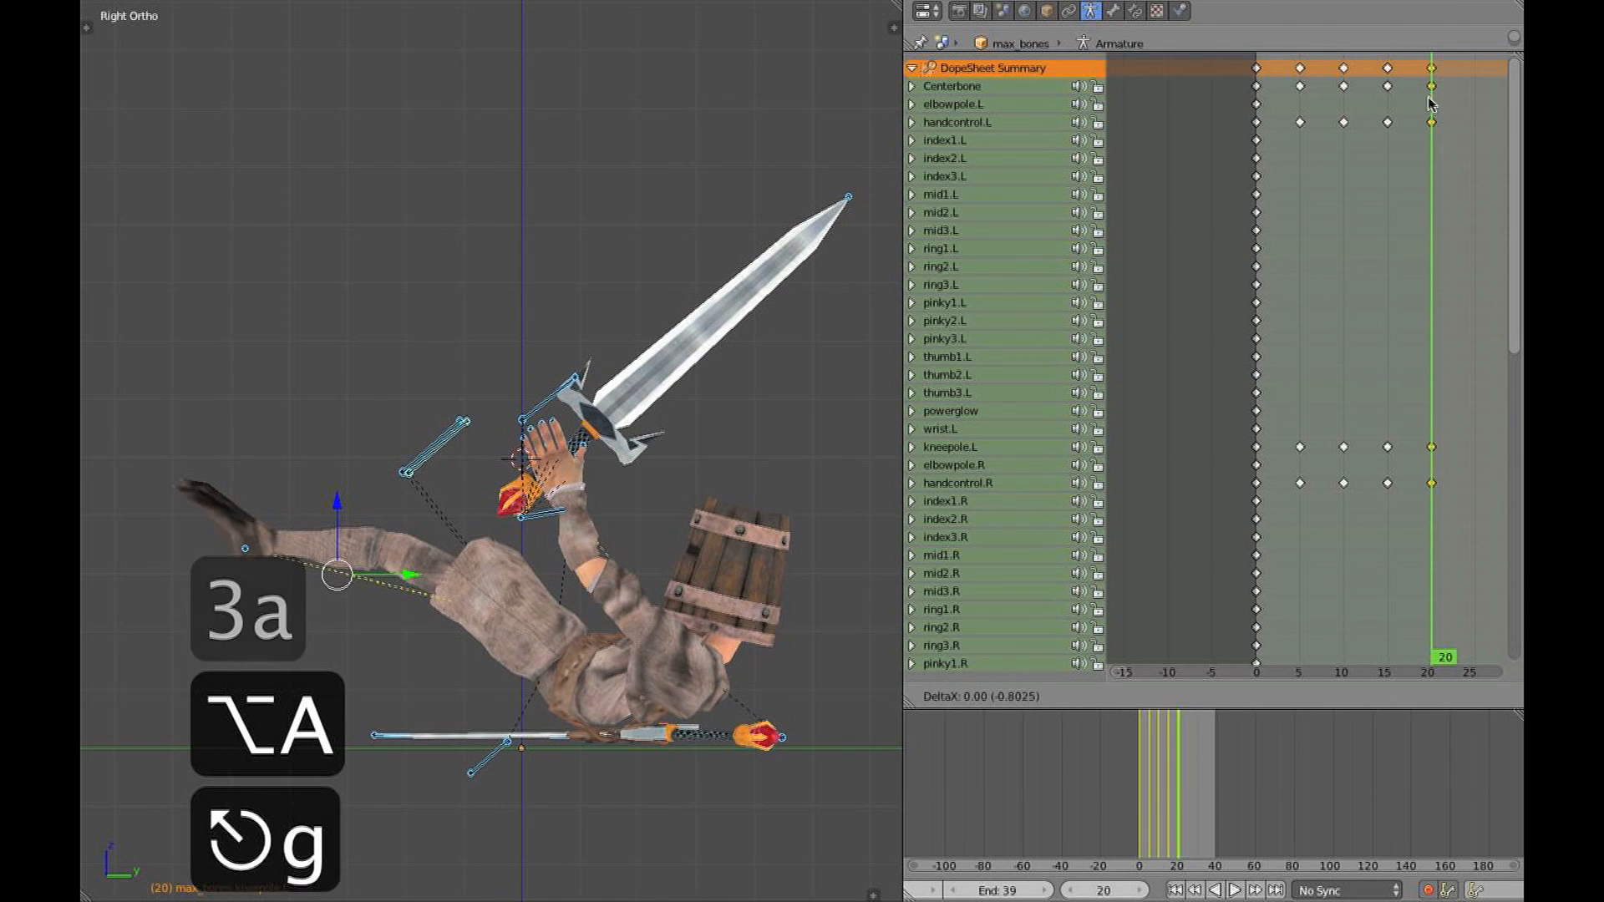
pyautogui.click(1421, 105)
pyautogui.moveTo(1421, 109); pyautogui.dragTo(1253, 159)
pyautogui.hotkey('alt', 'a')
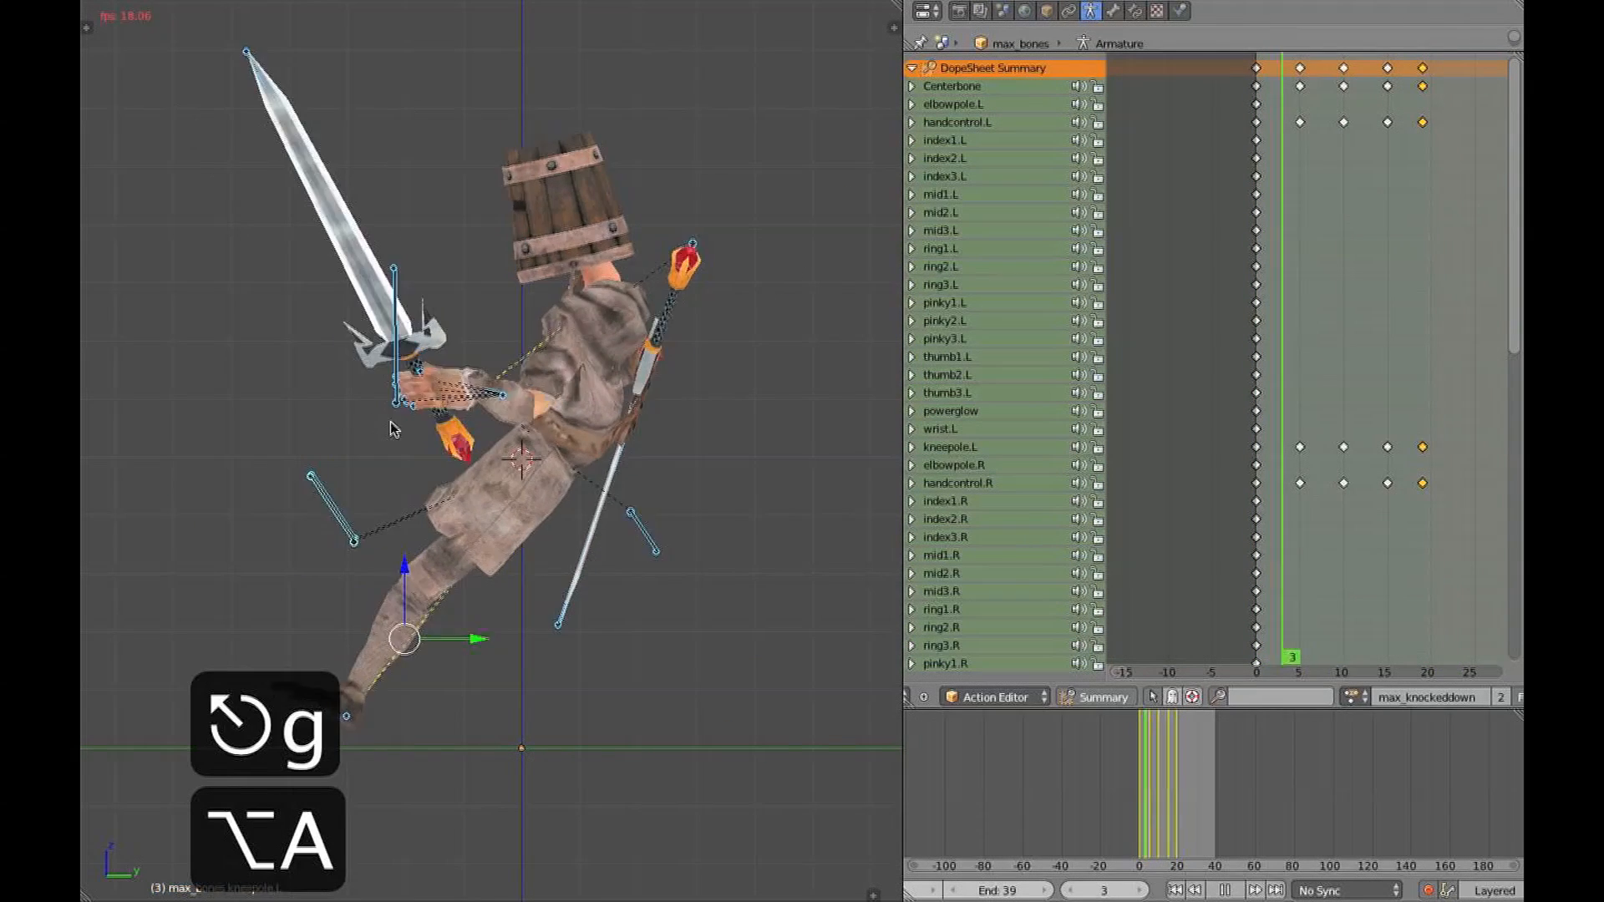
pyautogui.press('Escape')
# Rotate the chest bone further backwards at frame 19
pyautogui.moveTo(1337, 335); pyautogui.dragTo(1421, 323)
pyautogui.press('z')
pyautogui.rightClick(628, 685)
pyautogui.press('r')
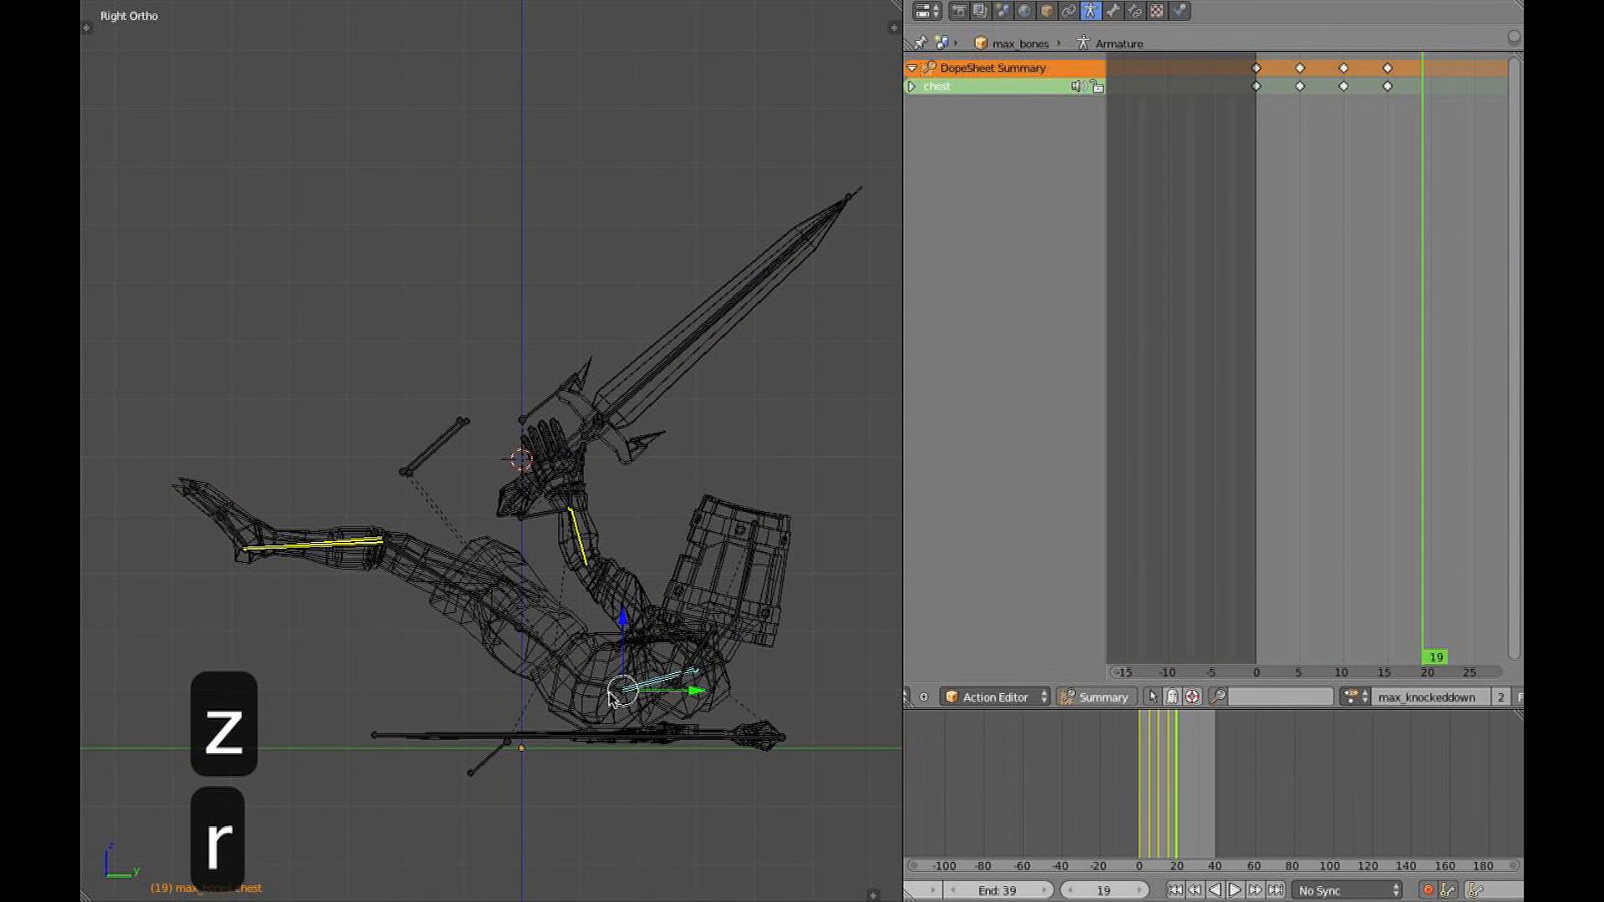
pyautogui.press('r')
pyautogui.click(635, 749)
# Select both hand controls at frame 19, move them slightly toward the head and play the animation
pyautogui.press('z')
pyautogui.moveTo(635, 750); pyautogui.dragTo(526, 556, button='middle')
pyautogui.rightClick(526, 556)
pyautogui.press('z')
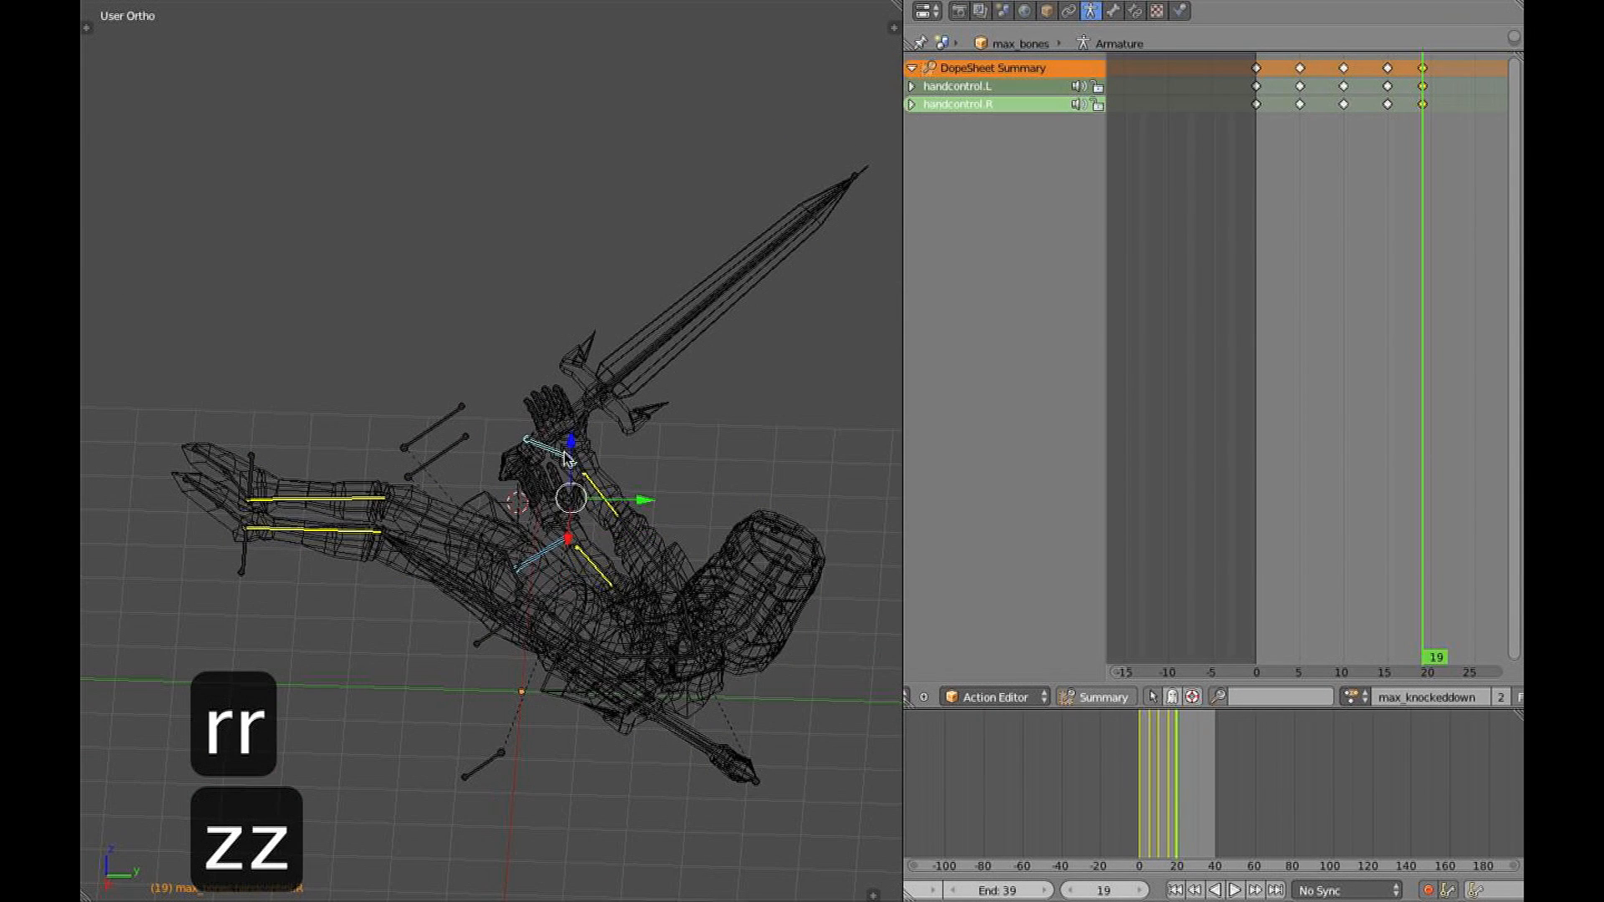
pyautogui.press('KP_3')
pyautogui.press('z')
pyautogui.press('g')
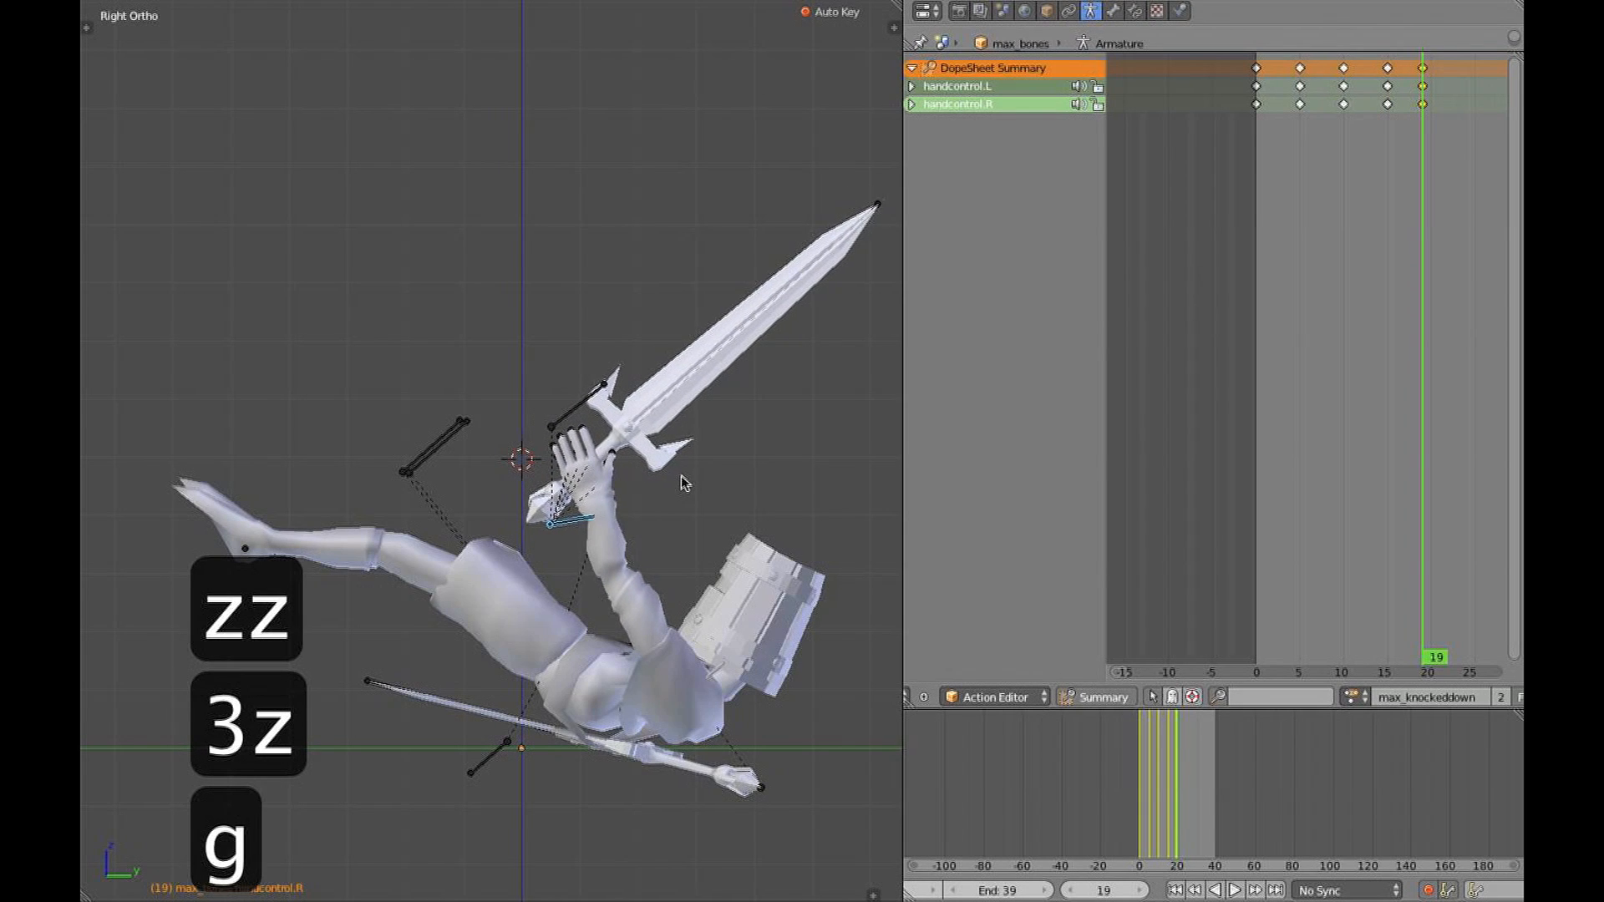
pyautogui.hotkey('alt', 'a')
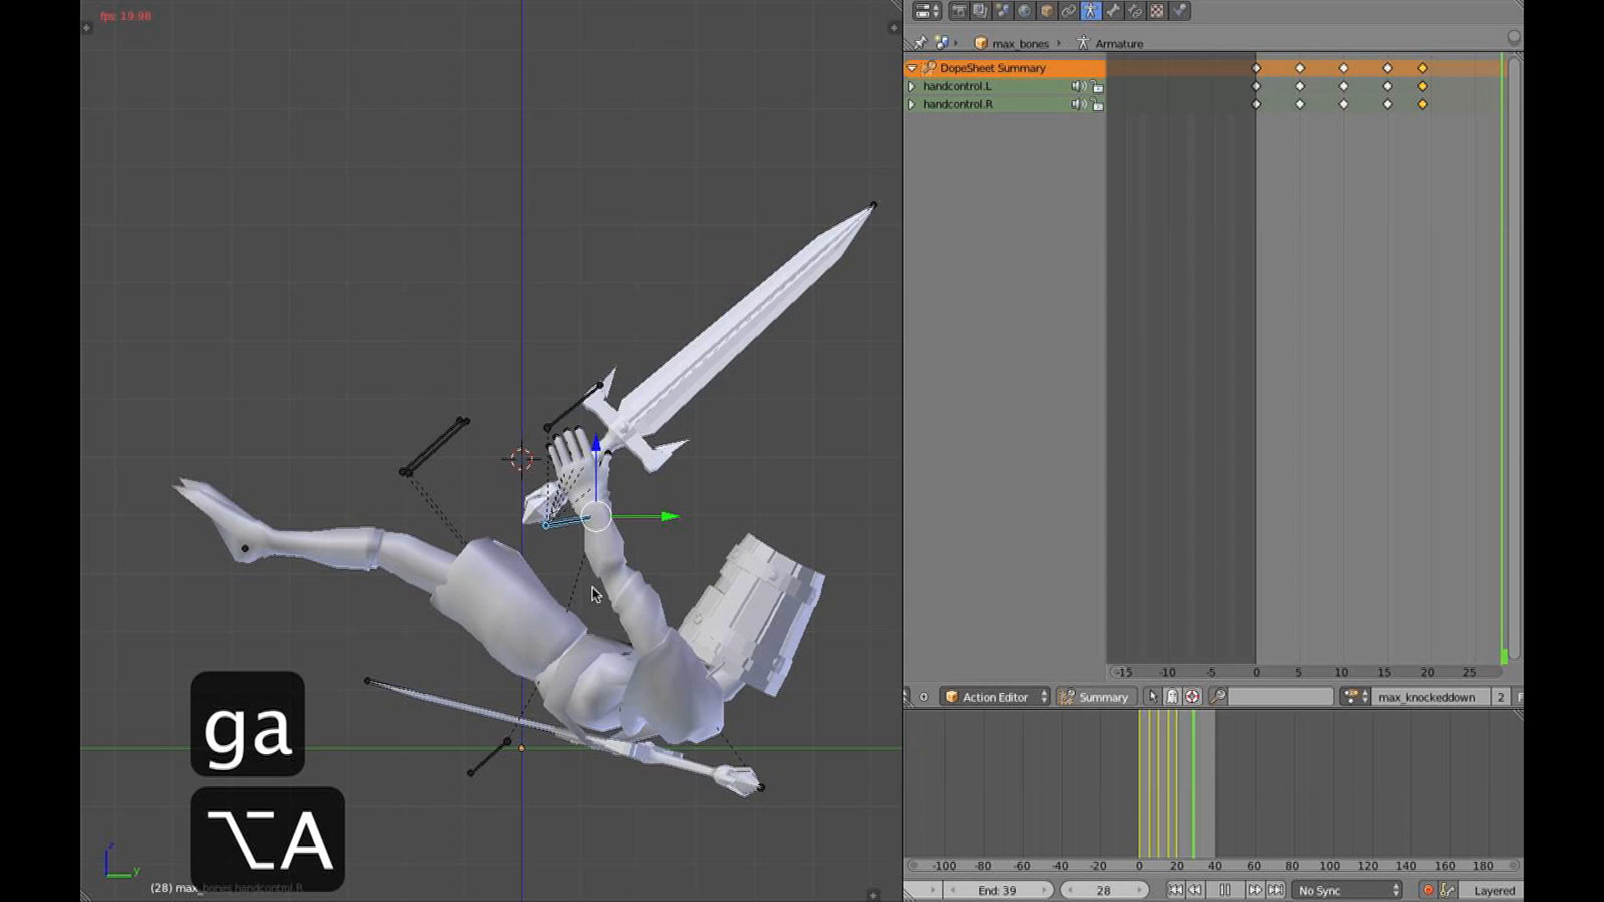
pyautogui.press('Escape')
# Select groin.L and groin.R at frame 15 and rotate them slightly in the right side view
pyautogui.moveTo(1261, 556); pyautogui.dragTo(1386, 545)
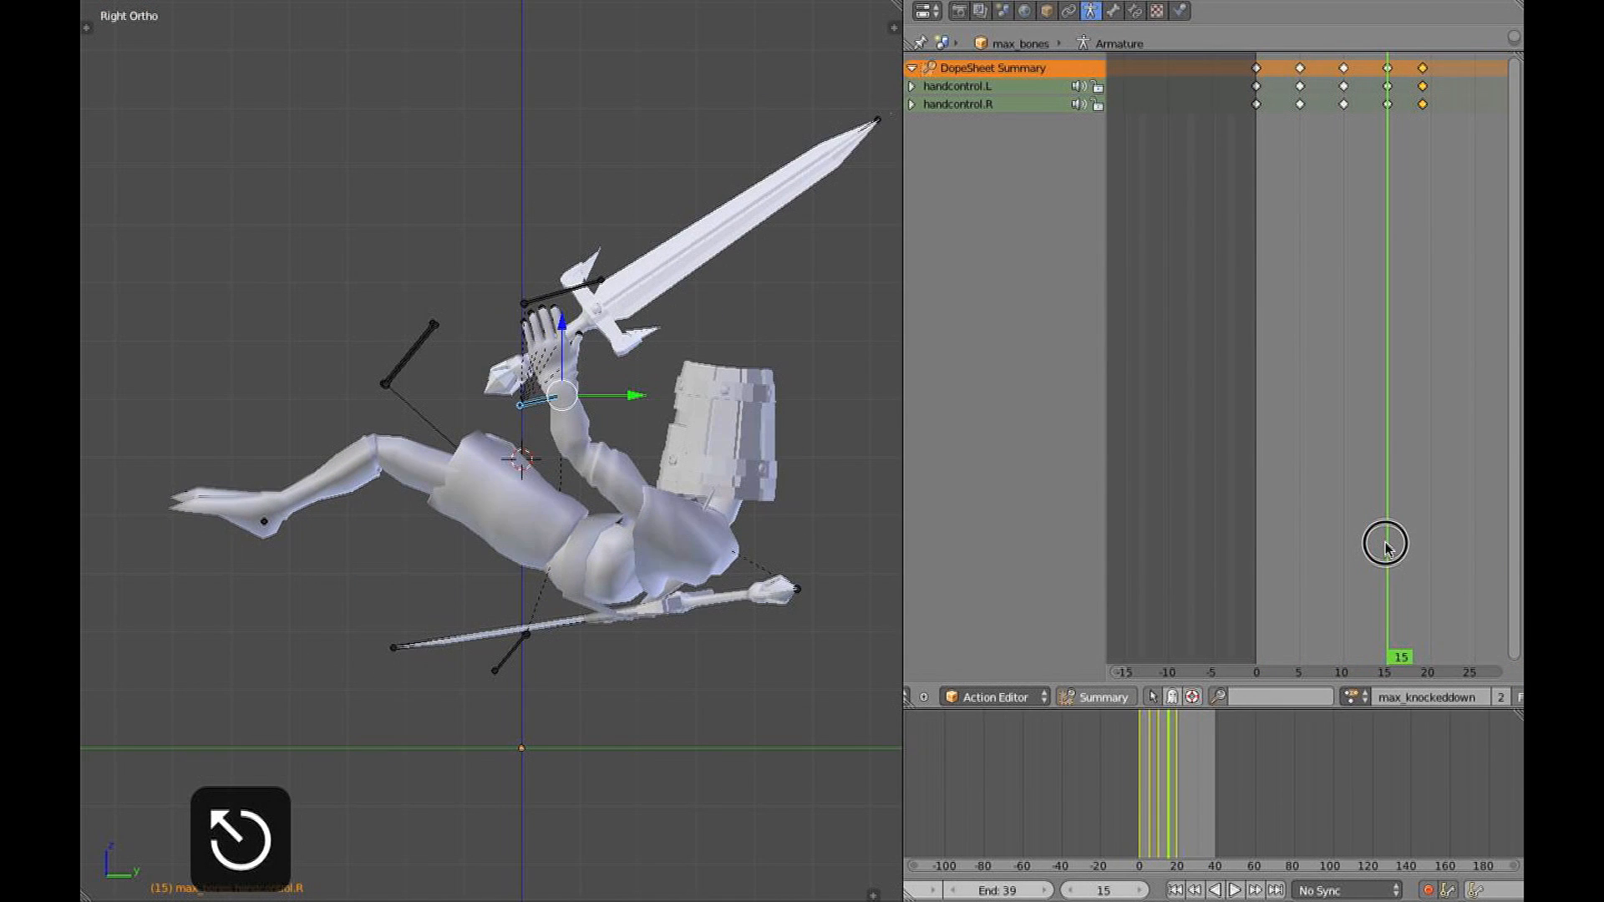
pyautogui.press('z')
pyautogui.rightClick(513, 516)
pyautogui.moveTo(522, 520); pyautogui.dragTo(475, 585, button='middle')
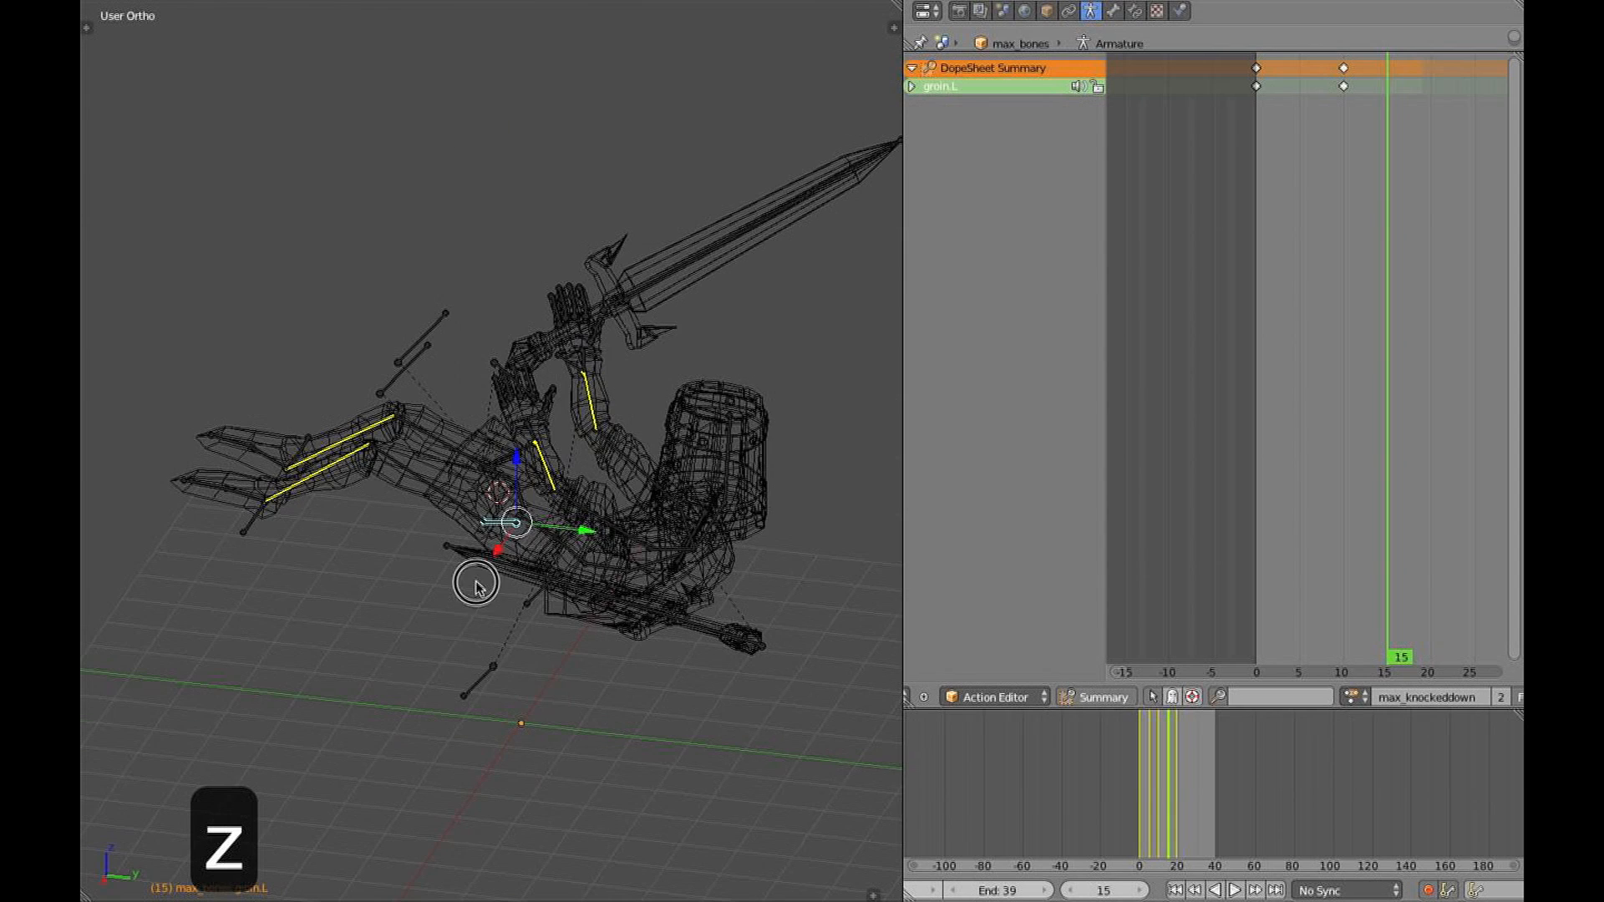
pyautogui.press('z')
pyautogui.press('KP_3')
pyautogui.press('r')
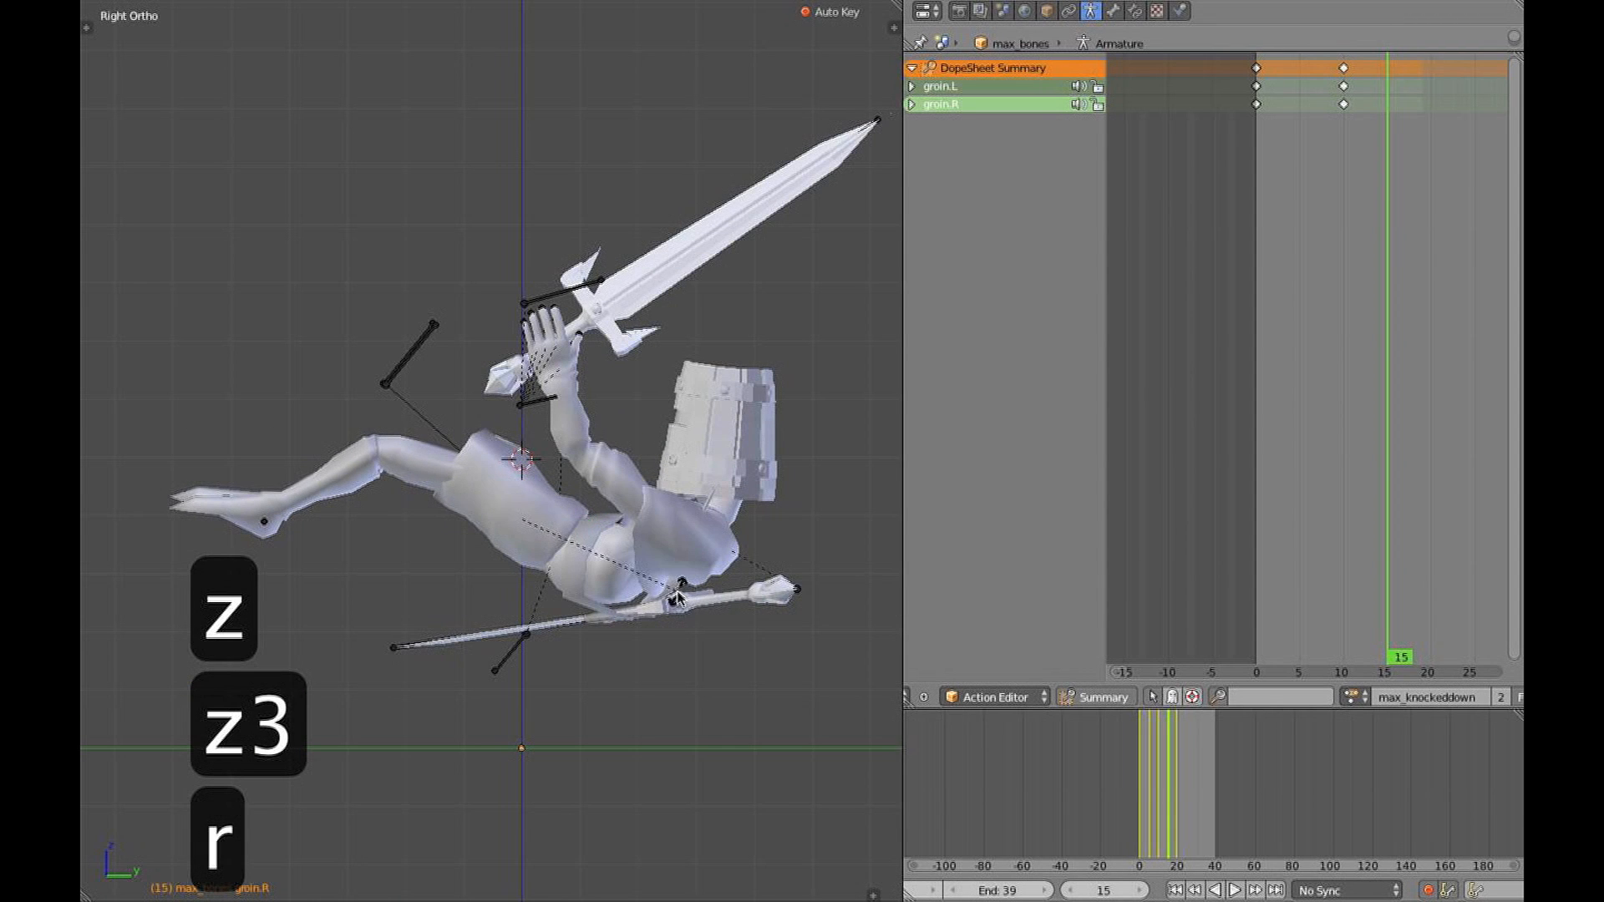
# Rotate both groin bones slightly at frame 19
pyautogui.moveTo(1410, 331); pyautogui.dragTo(1427, 327)
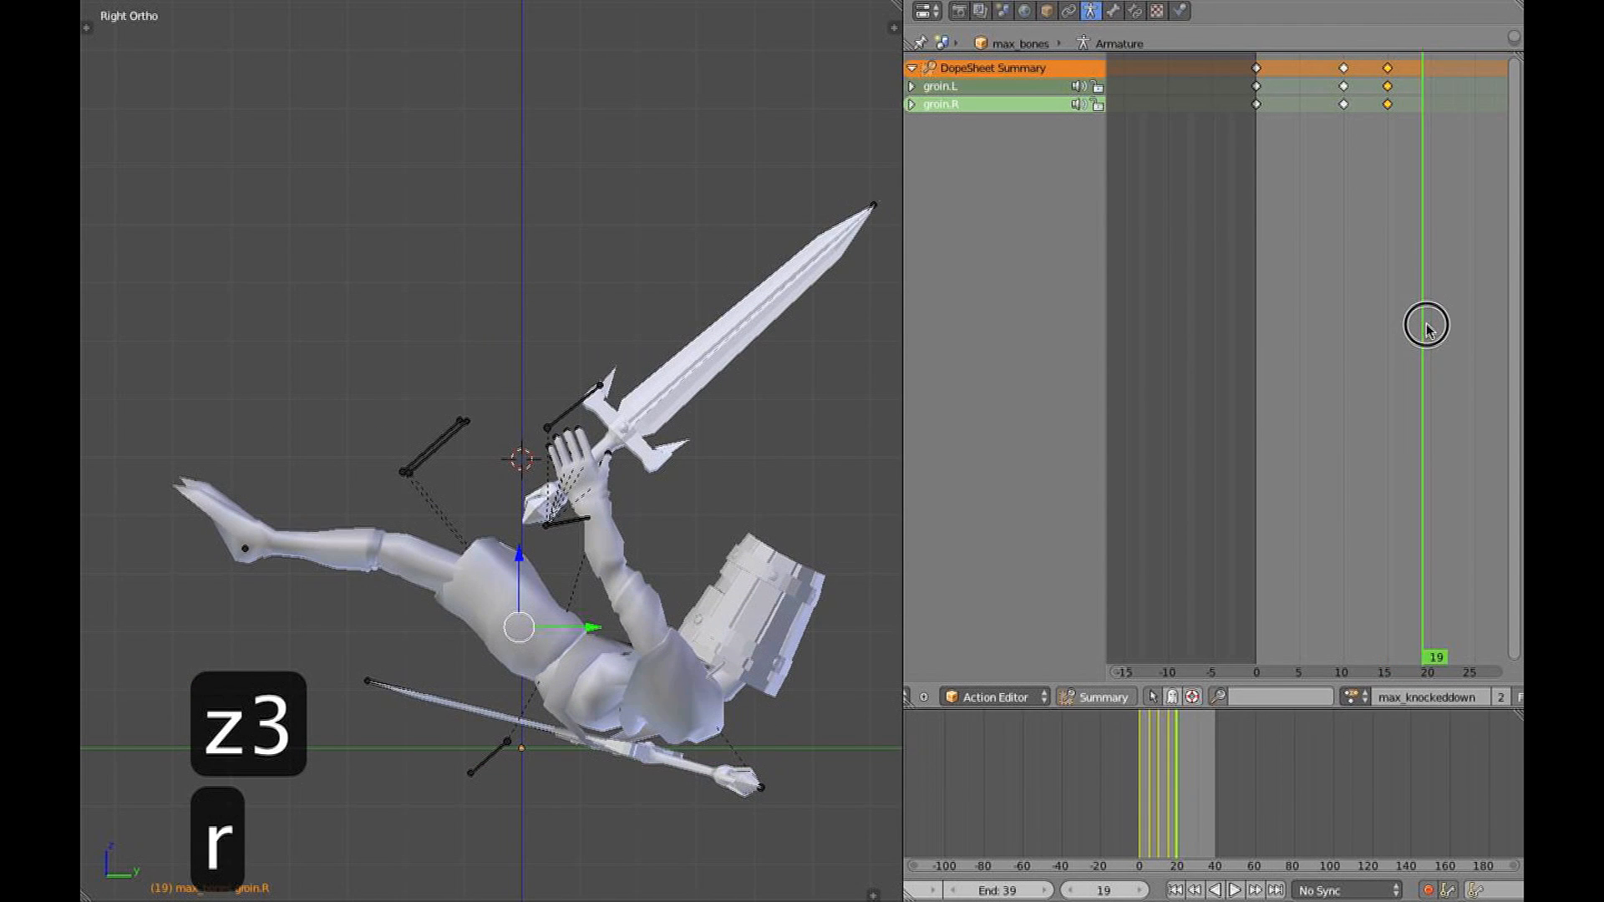
pyautogui.press('r')
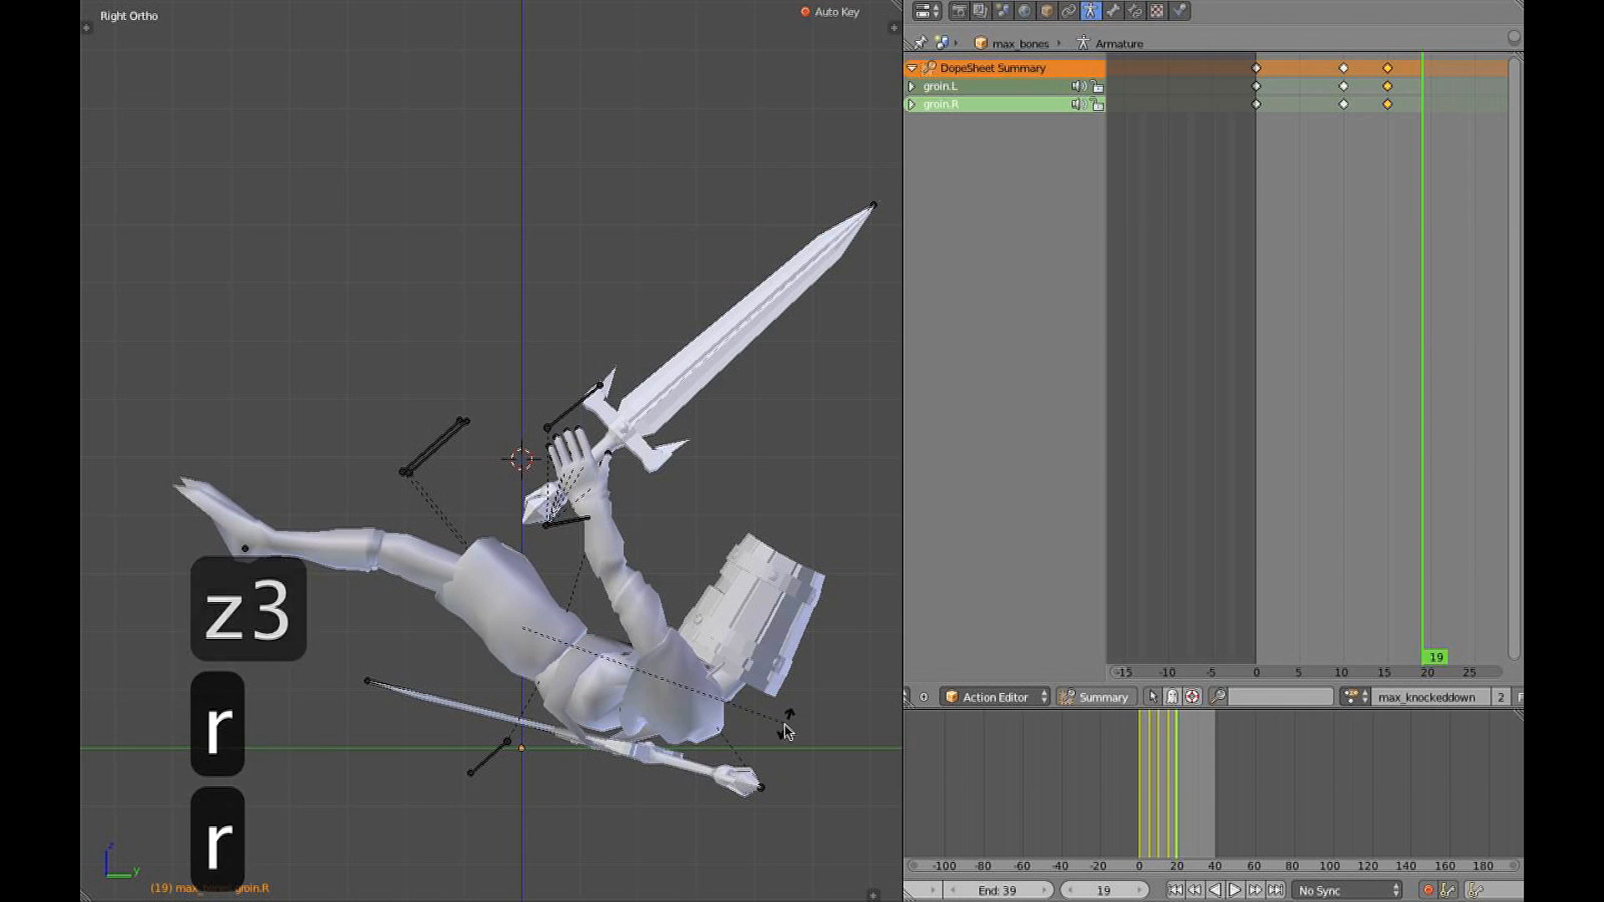
pyautogui.click(734, 739)
pyautogui.moveTo(631, 585); pyautogui.dragTo(443, 501, button='middle')
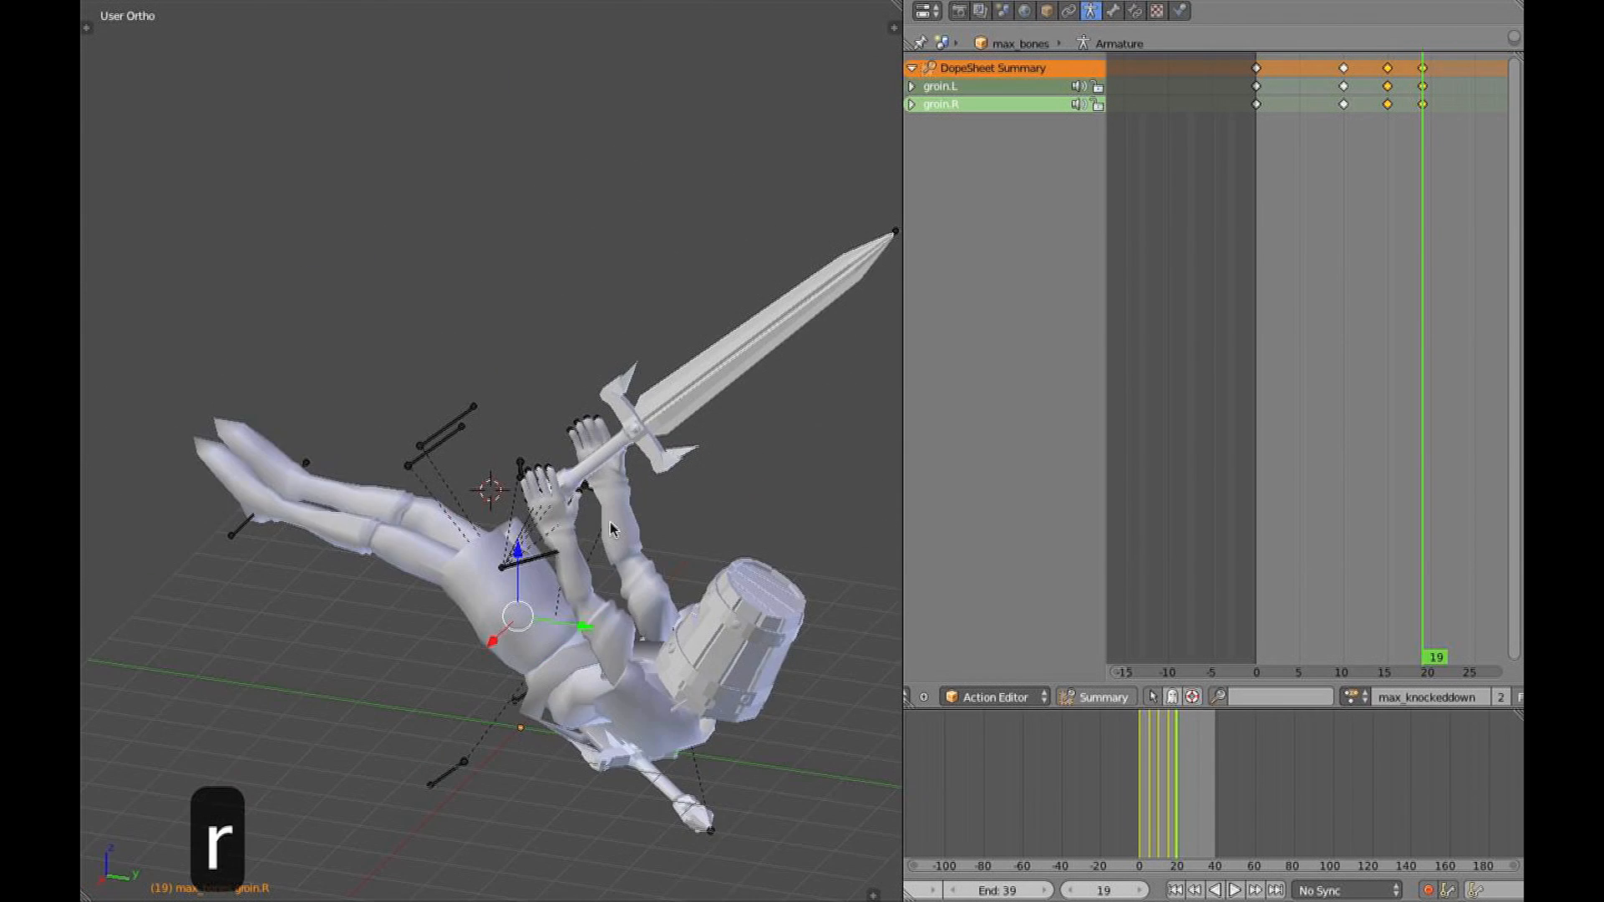
# Select both foot controls at frame 19 and move the feet slightly up and toward the body
pyautogui.press('KP_3')
pyautogui.press('z')
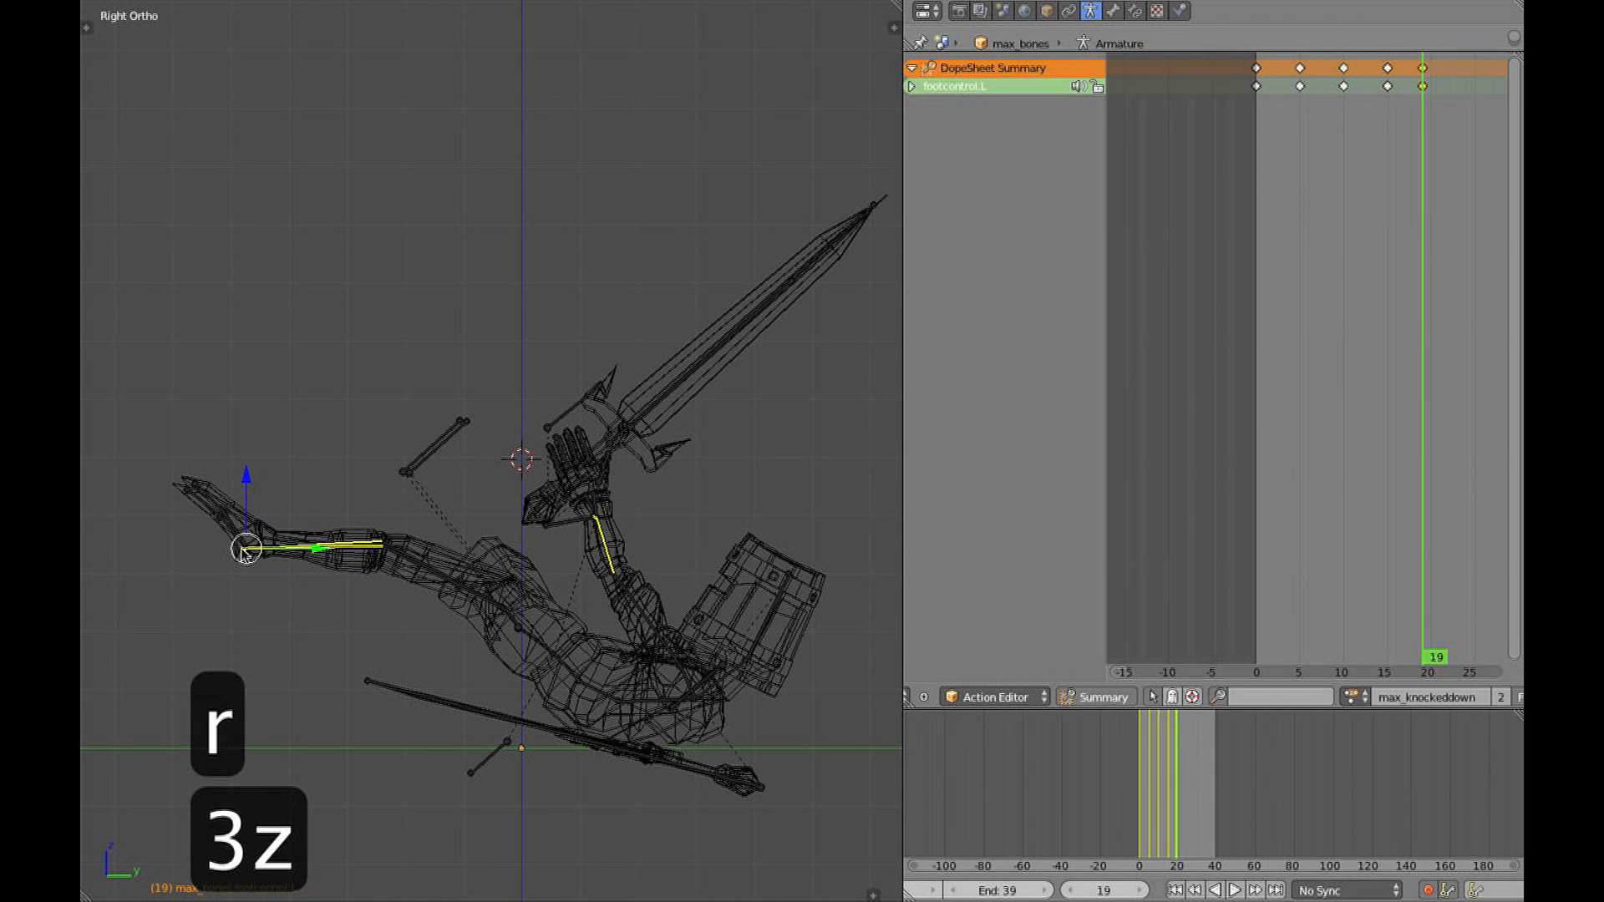
pyautogui.rightClick(276, 559)
pyautogui.moveTo(268, 562); pyautogui.dragTo(279, 444, button='middle')
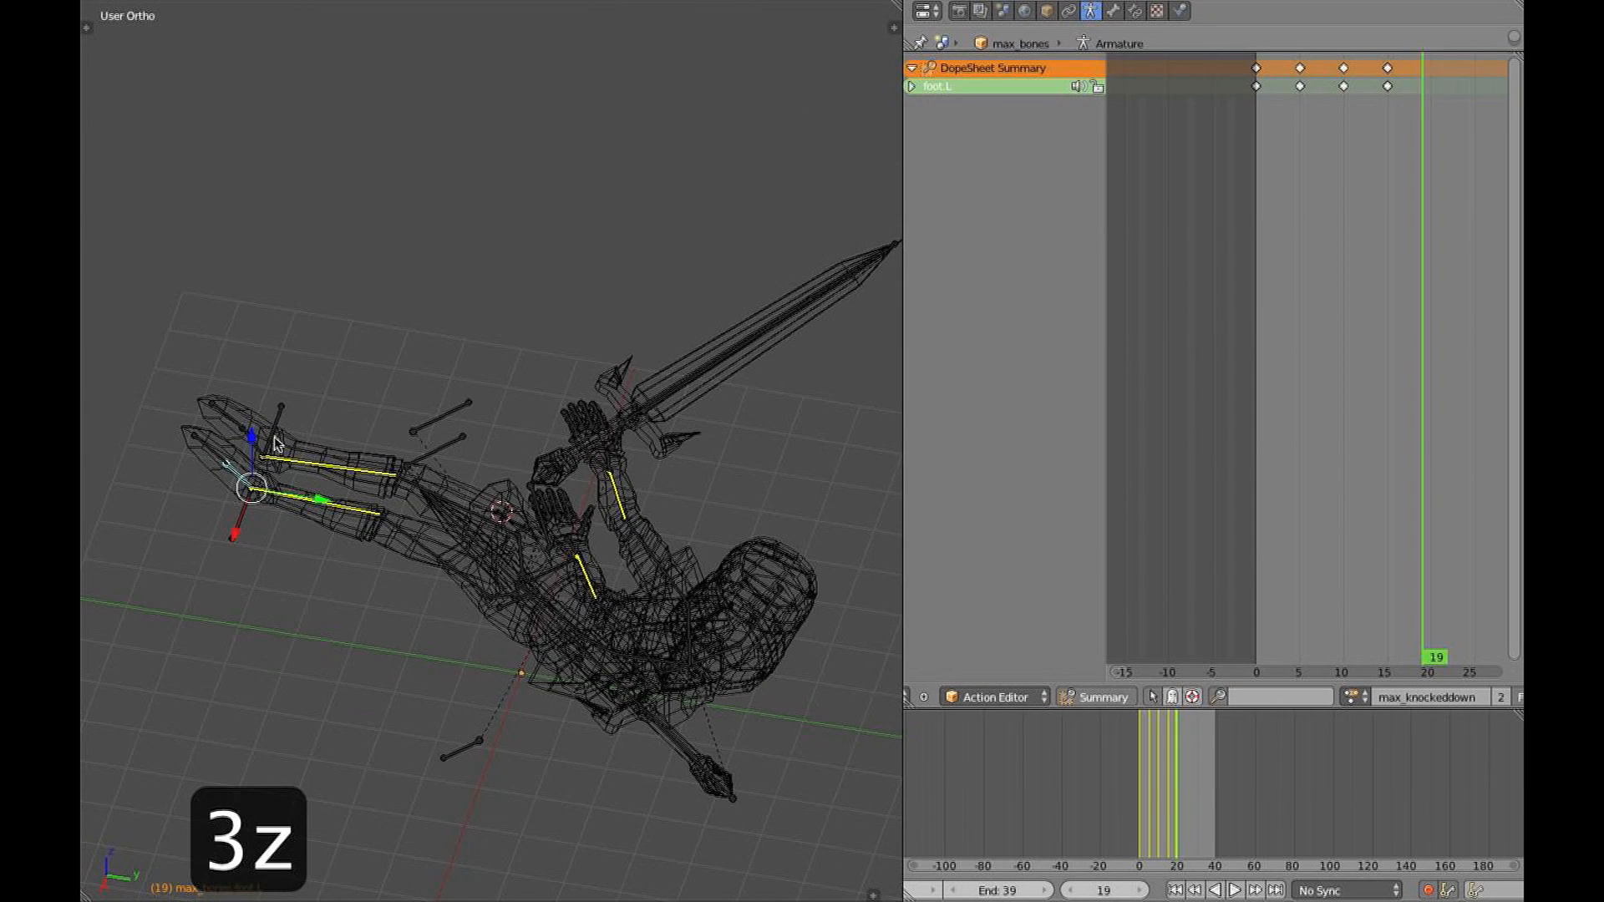
pyautogui.press('KP_3')
pyautogui.press('g')
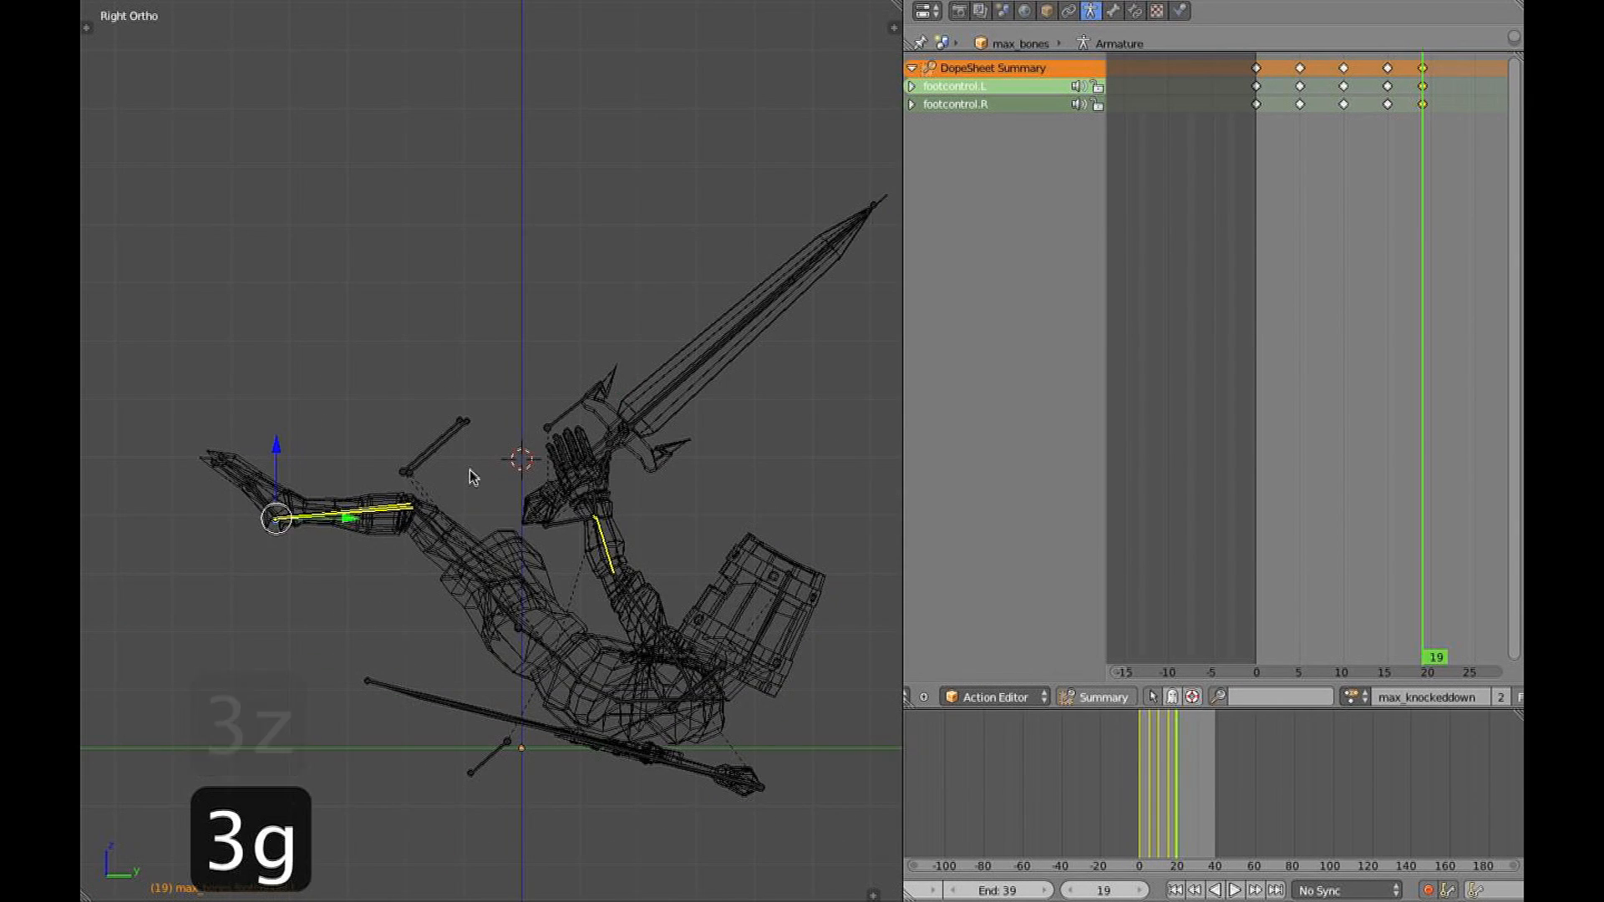
# Play the animation from frame 0 in solid shading, checking the fall from angled views
pyautogui.press('z')
pyautogui.moveTo(473, 477); pyautogui.dragTo(616, 546, button='middle')
pyautogui.press('KP_3')
pyautogui.press('a')
pyautogui.click(1256, 506)
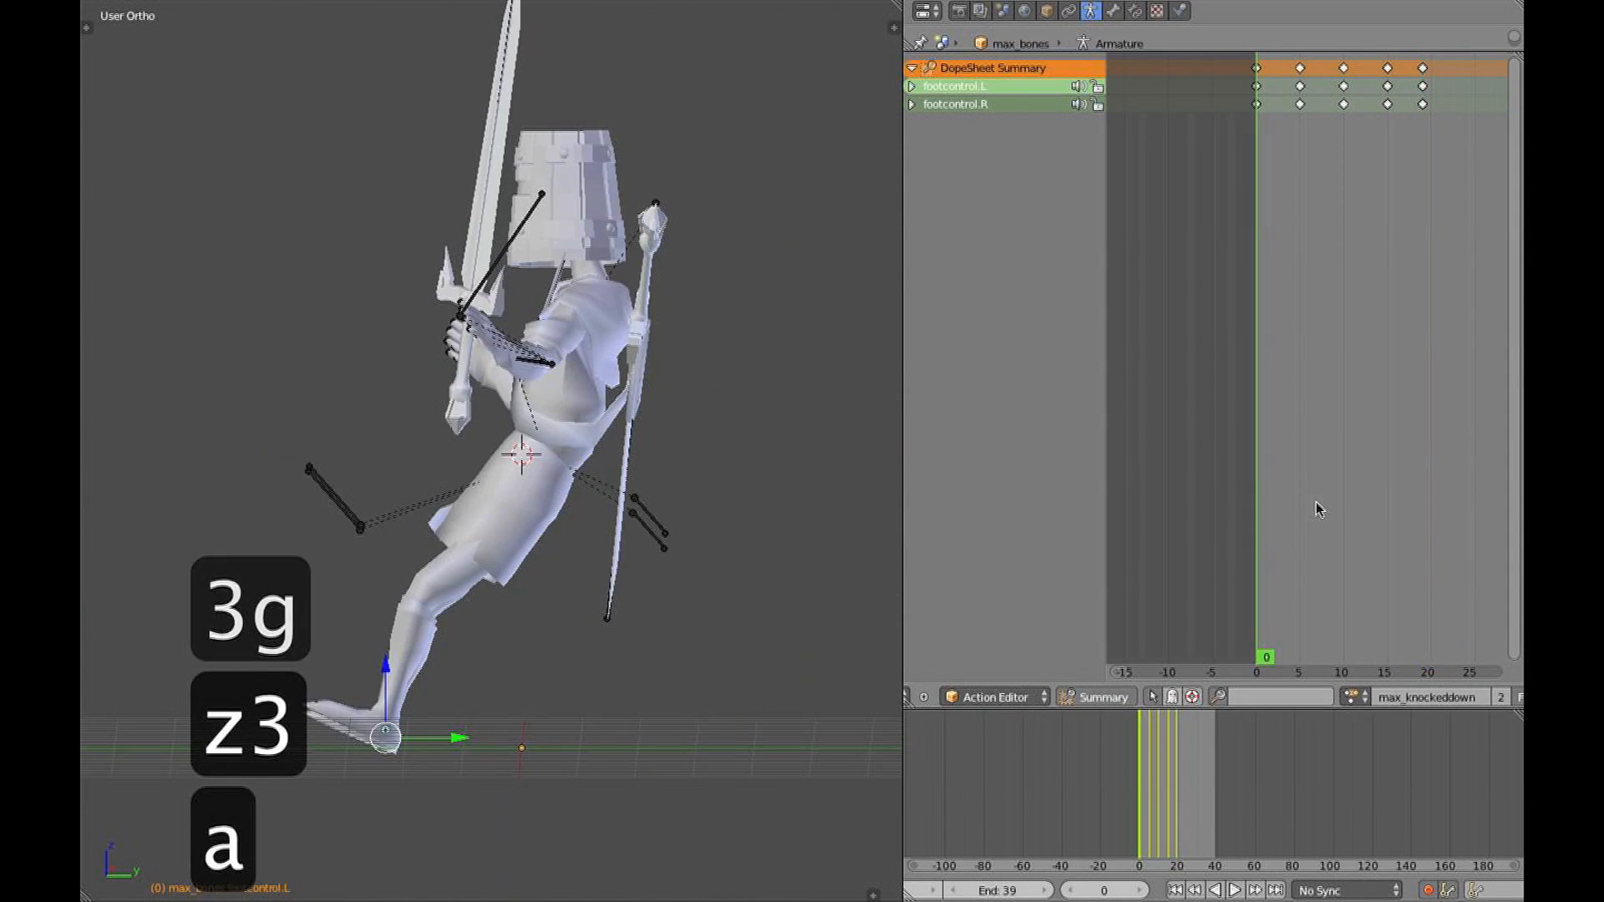
pyautogui.hotkey('alt', 'a')
pyautogui.press('Escape')
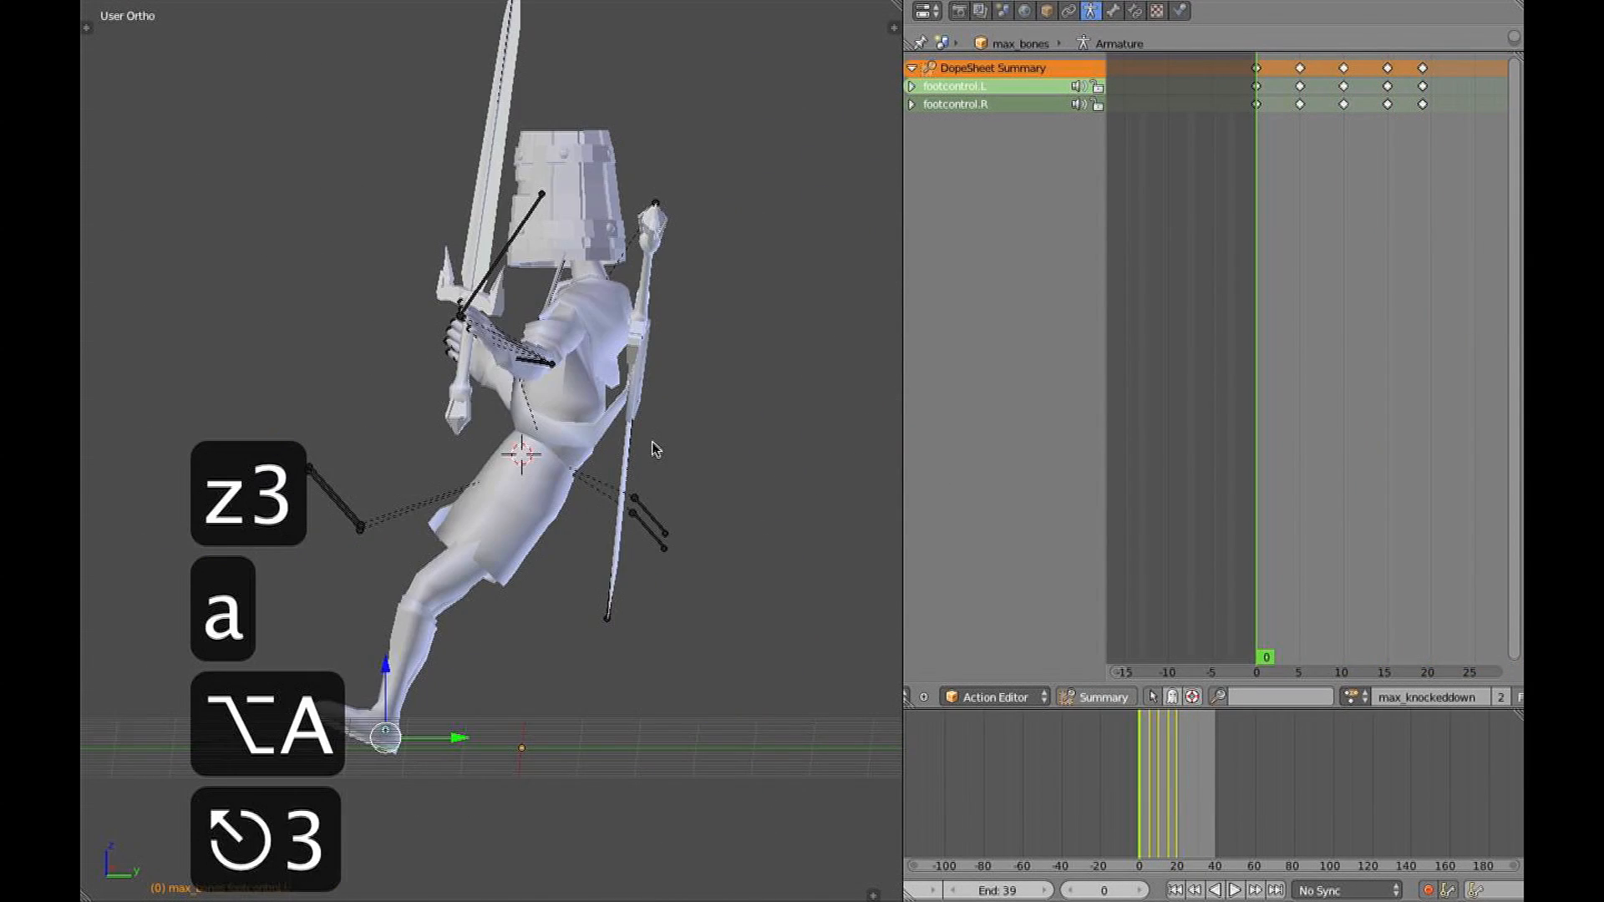
pyautogui.hotkey('alt', 'a')
pyautogui.moveTo(655, 449); pyautogui.dragTo(488, 577, button='middle')
pyautogui.press('Escape')
pyautogui.hotkey('alt', 'a')
pyautogui.press('Escape')
pyautogui.press('KP_3')
# Select groin.L and groin.R and adjust their pose at frame 10 in the right side view
pyautogui.moveTo(1200, 440); pyautogui.dragTo(1351, 416)
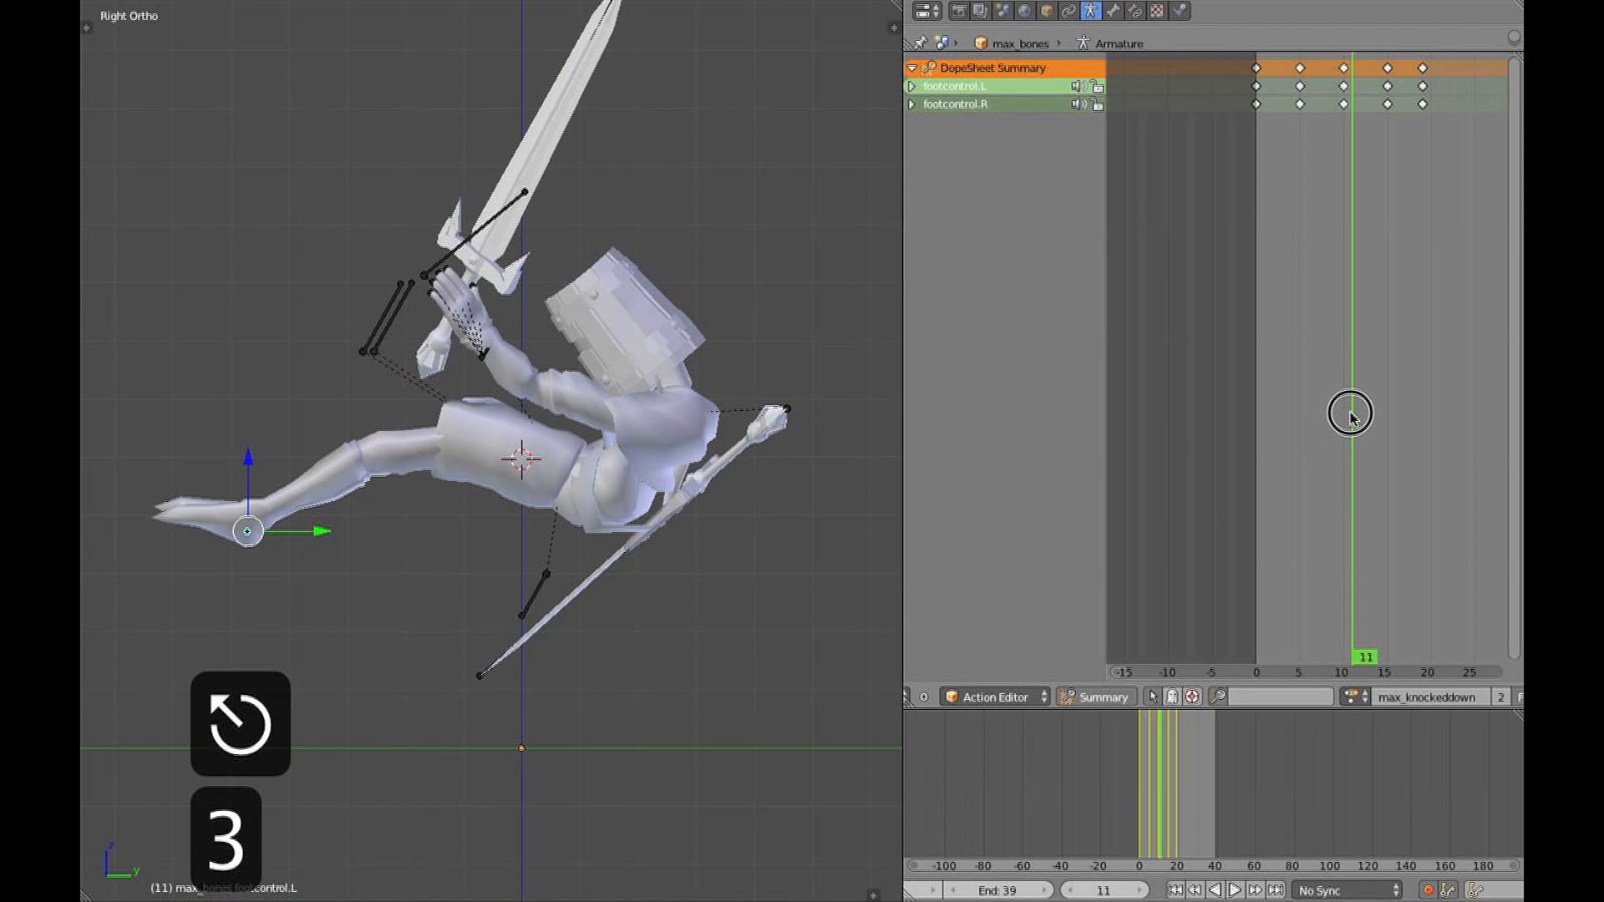
pyautogui.press('z')
pyautogui.press('z')
pyautogui.moveTo(582, 550); pyautogui.dragTo(549, 552, button='middle')
pyautogui.press('z')
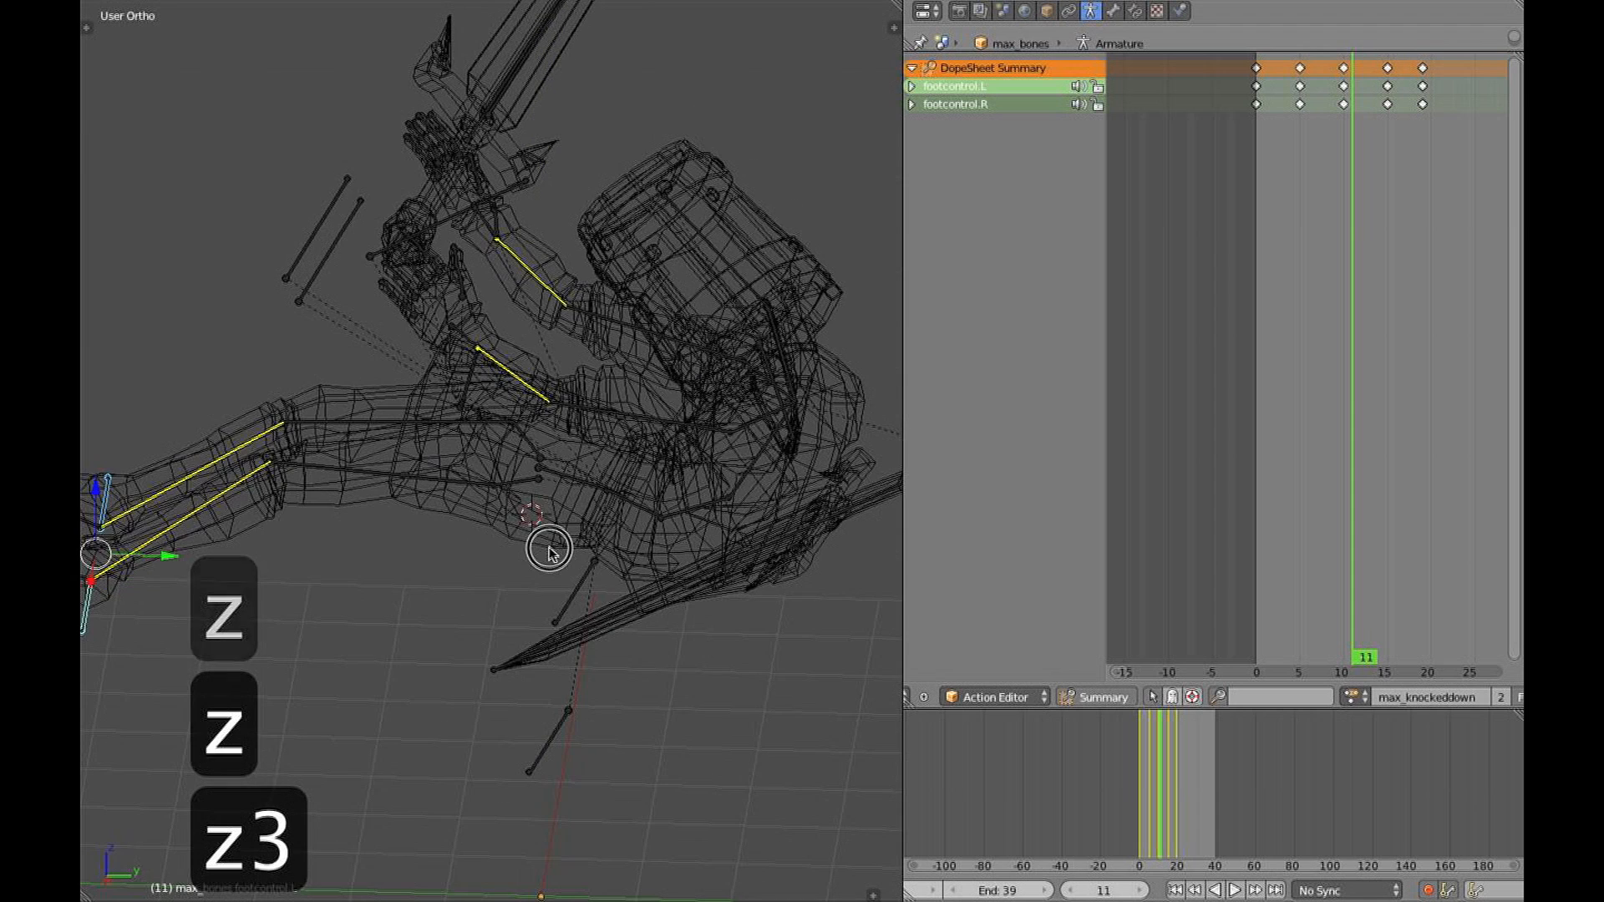
pyautogui.rightClick(532, 484)
pyautogui.keyDown('shift'); pyautogui.rightClick(535, 455); pyautogui.keyUp('shift')
pyautogui.moveTo(1312, 417); pyautogui.dragTo(1343, 399)
pyautogui.press('z')
pyautogui.press('z')
pyautogui.press('KP_3')
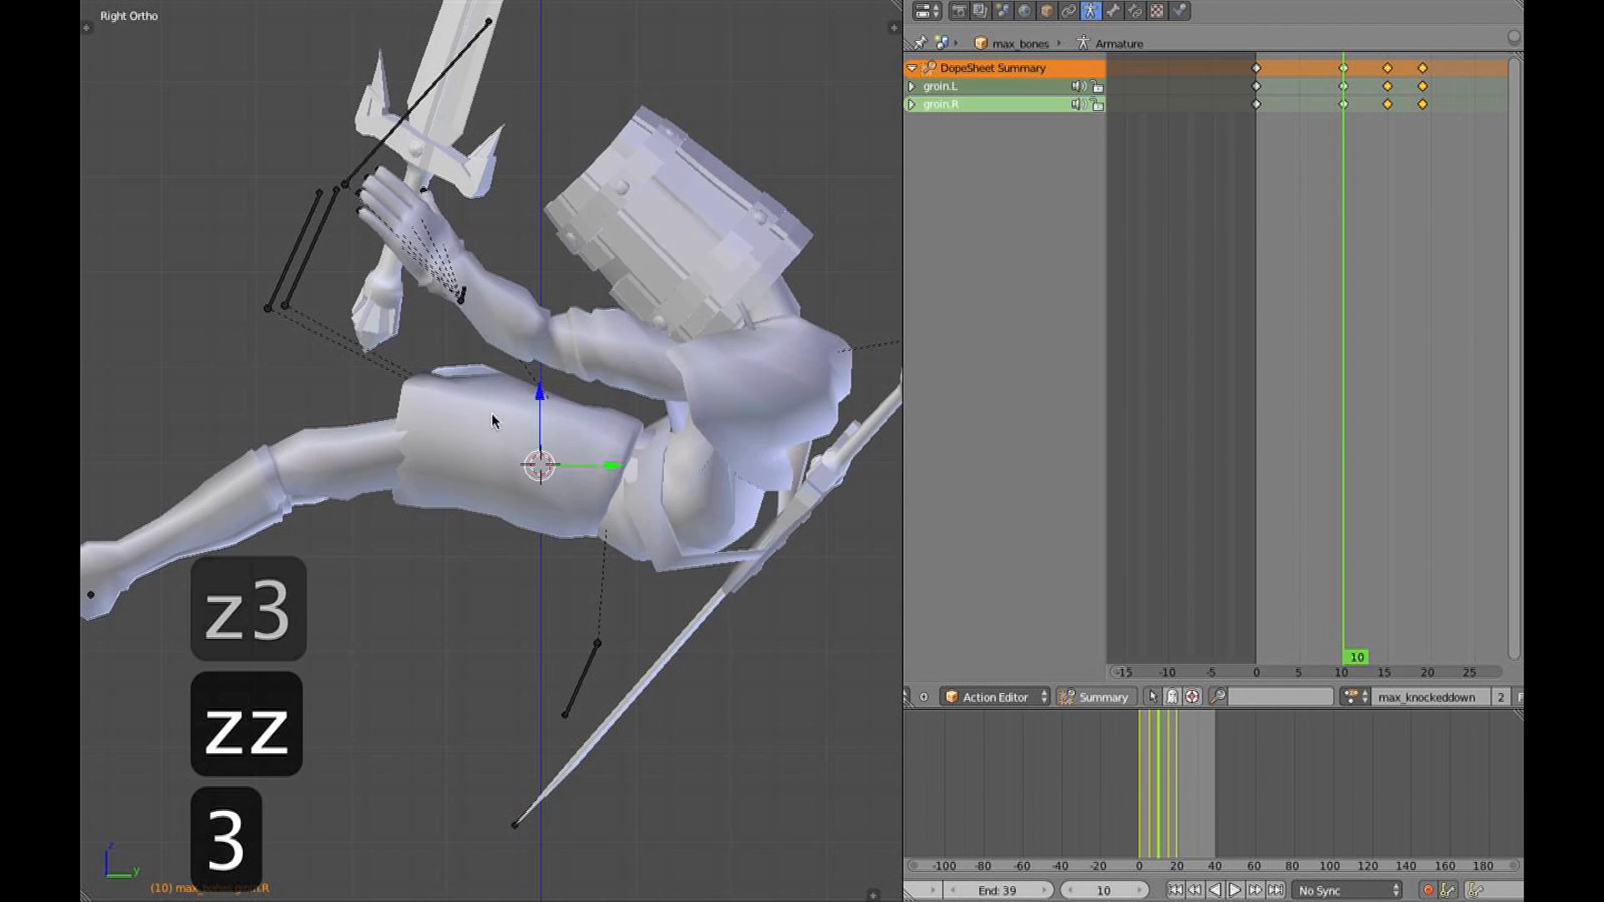
pyautogui.moveTo(538, 423); pyautogui.dragTo(597, 442, button='middle')
pyautogui.press('KP_3')
# Select all bones at frame 19 and show the character in wireframe
pyautogui.moveTo(1347, 418); pyautogui.dragTo(1428, 422)
pyautogui.scroll(-2, 507, 596)
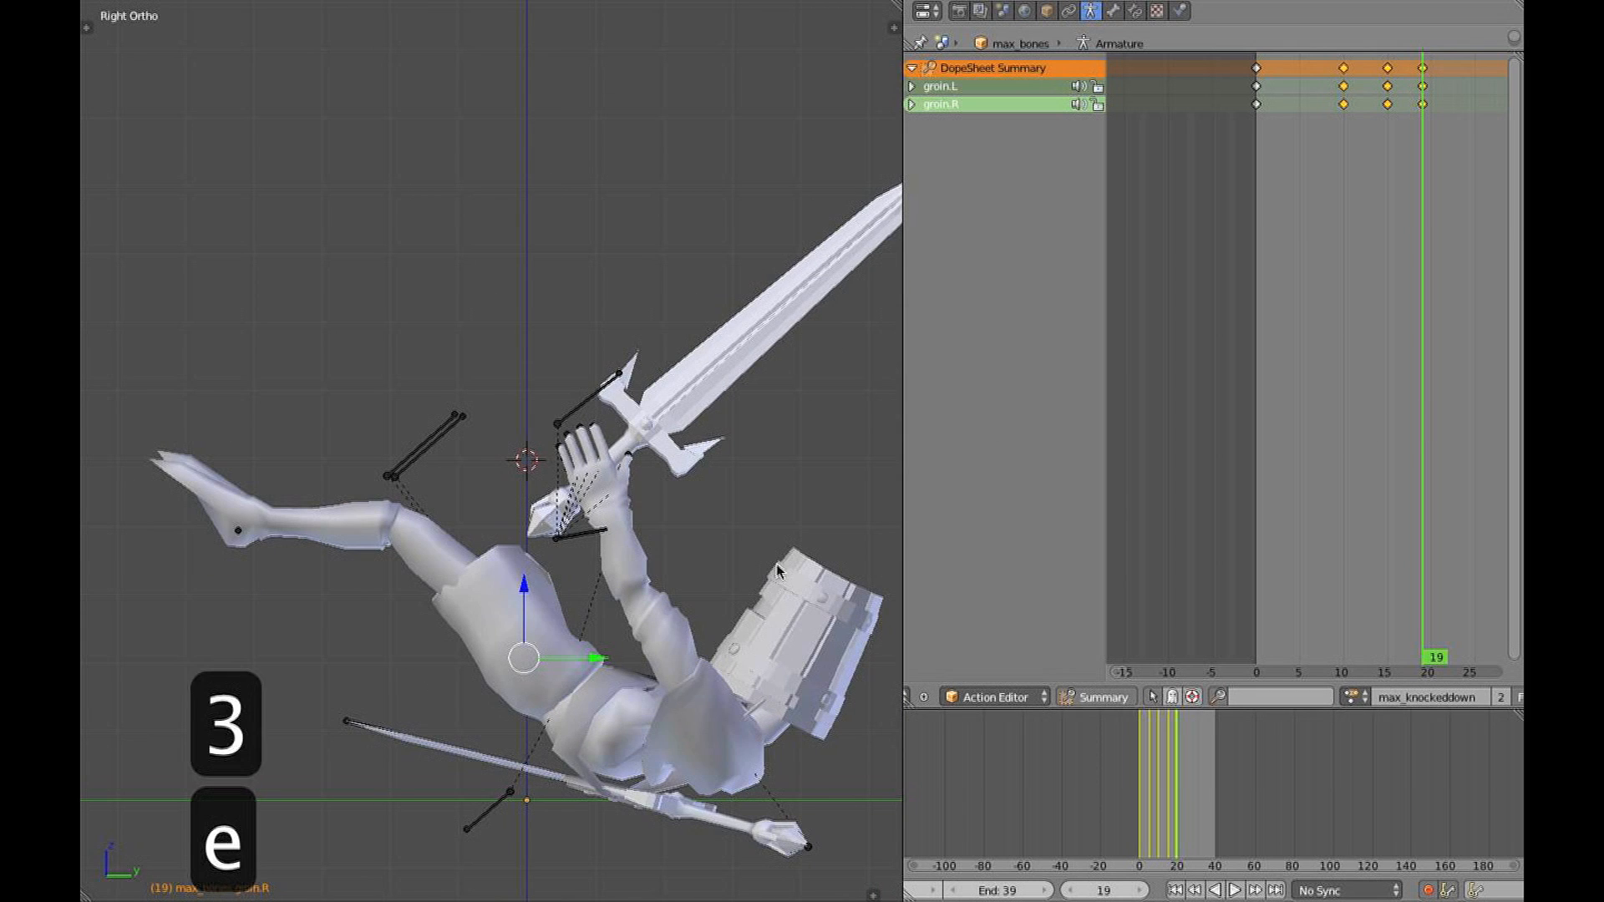
pyautogui.press('a')
pyautogui.press('a')
pyautogui.moveTo(1412, 326)
pyautogui.mouseDown()
pyautogui.moveTo(1374, 324)
pyautogui.moveTo(1423, 322)
pyautogui.mouseUp()
pyautogui.press('z')
pyautogui.press('z')
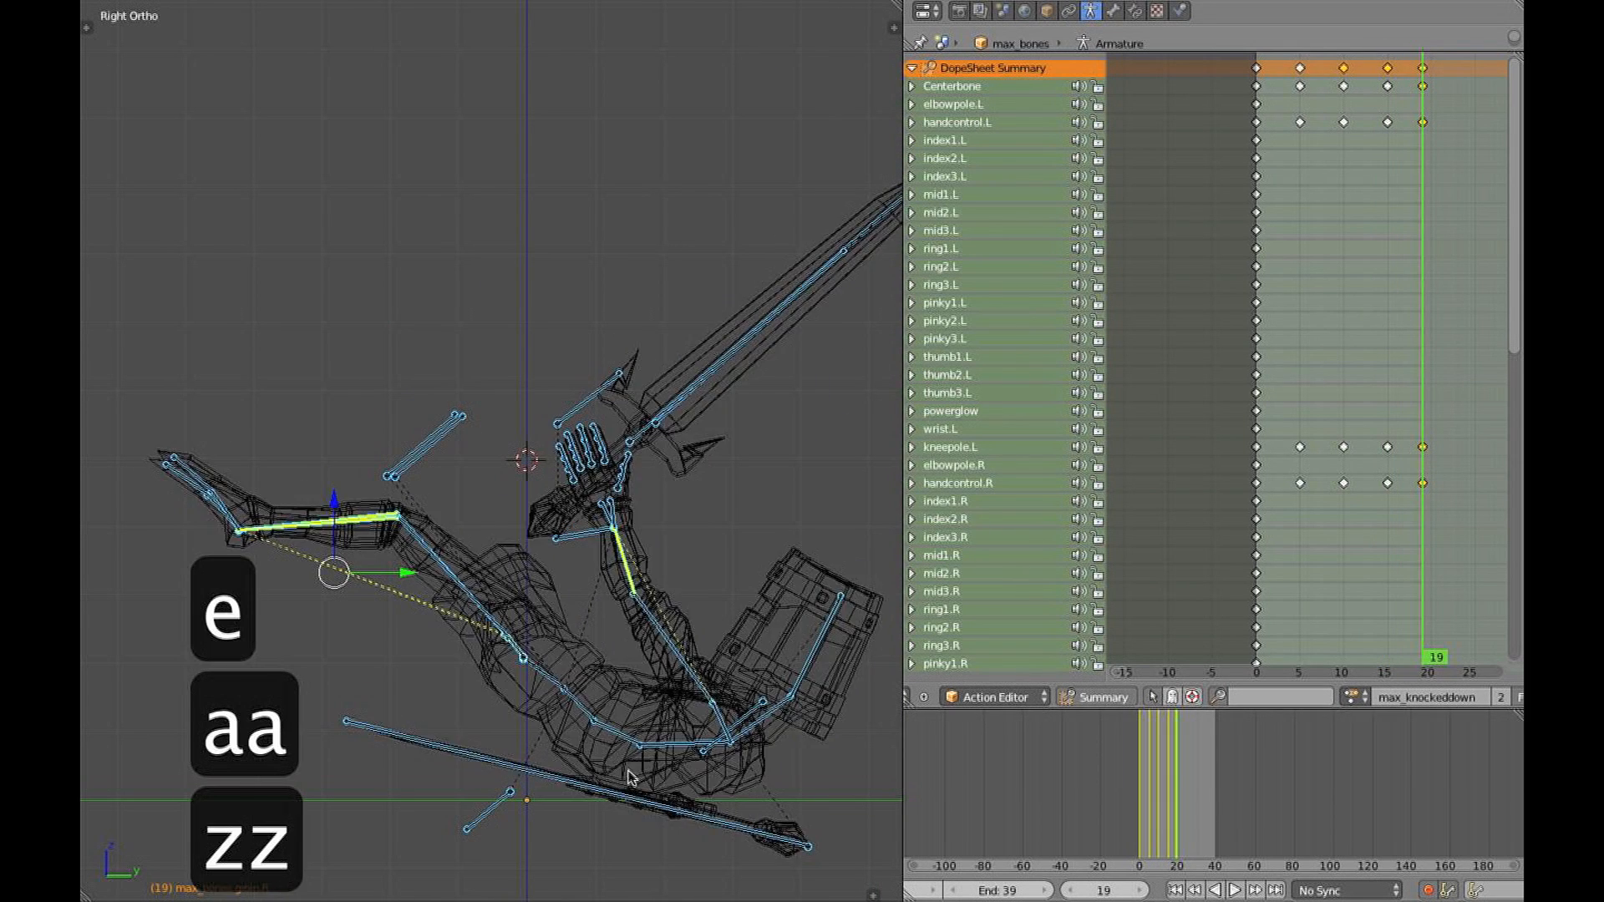
# Rotate the midtorso bone at frame 19 to tip the upper body closer to the ground
pyautogui.rightClick(614, 735)
pyautogui.press('r')
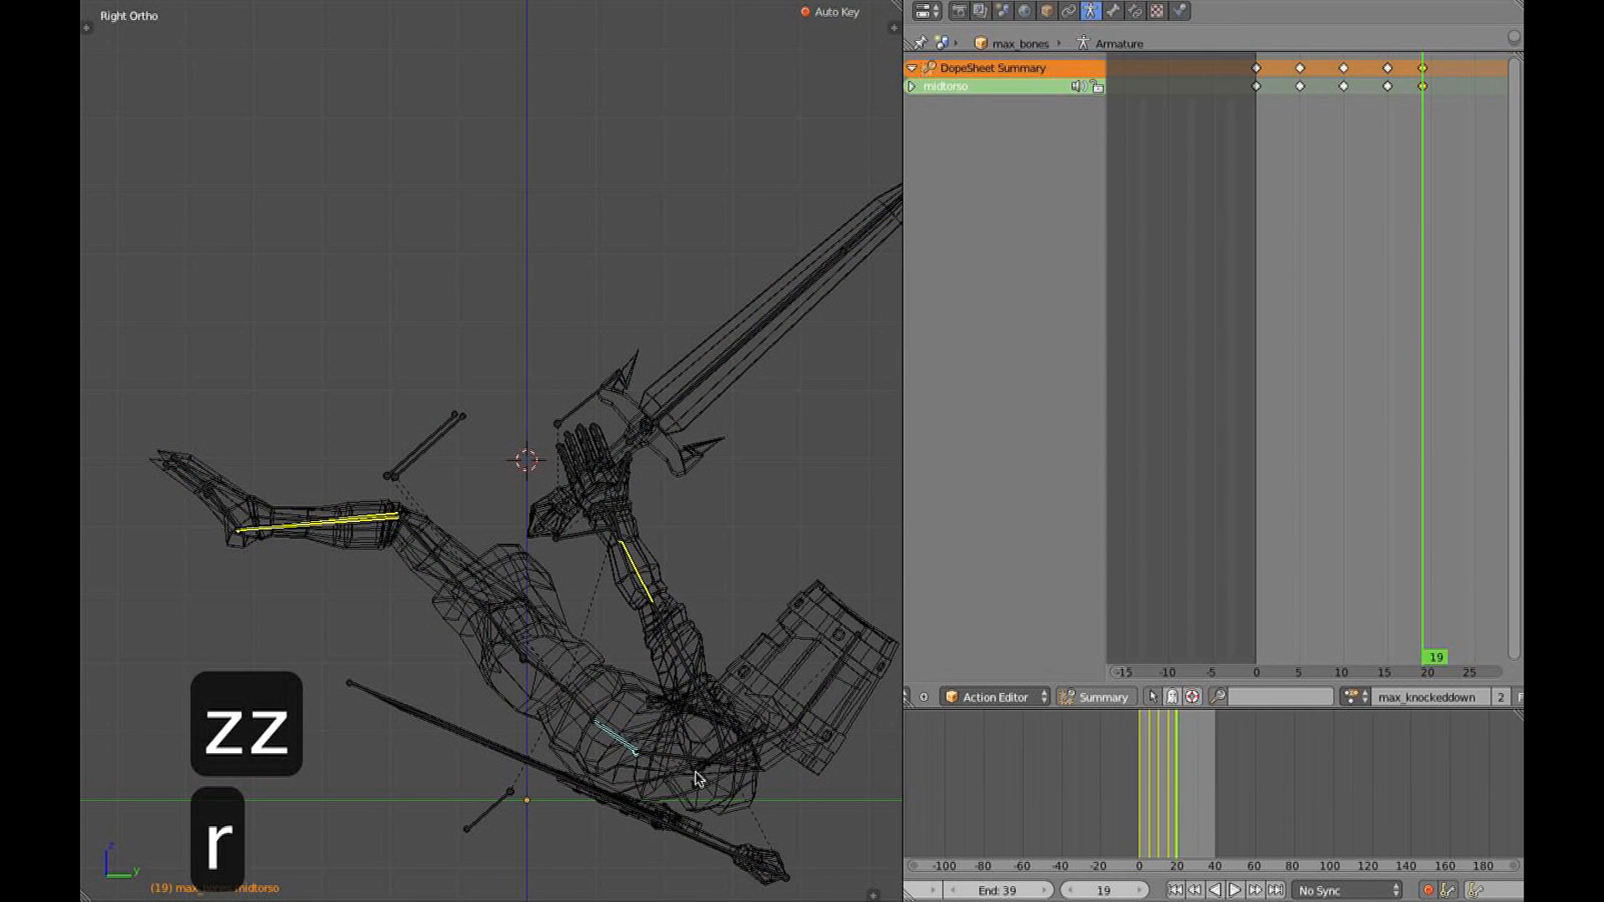
# At frame 23, select all bones and move the whole character slightly downward toward the ground line
pyautogui.moveTo(1425, 389); pyautogui.dragTo(1427, 391)
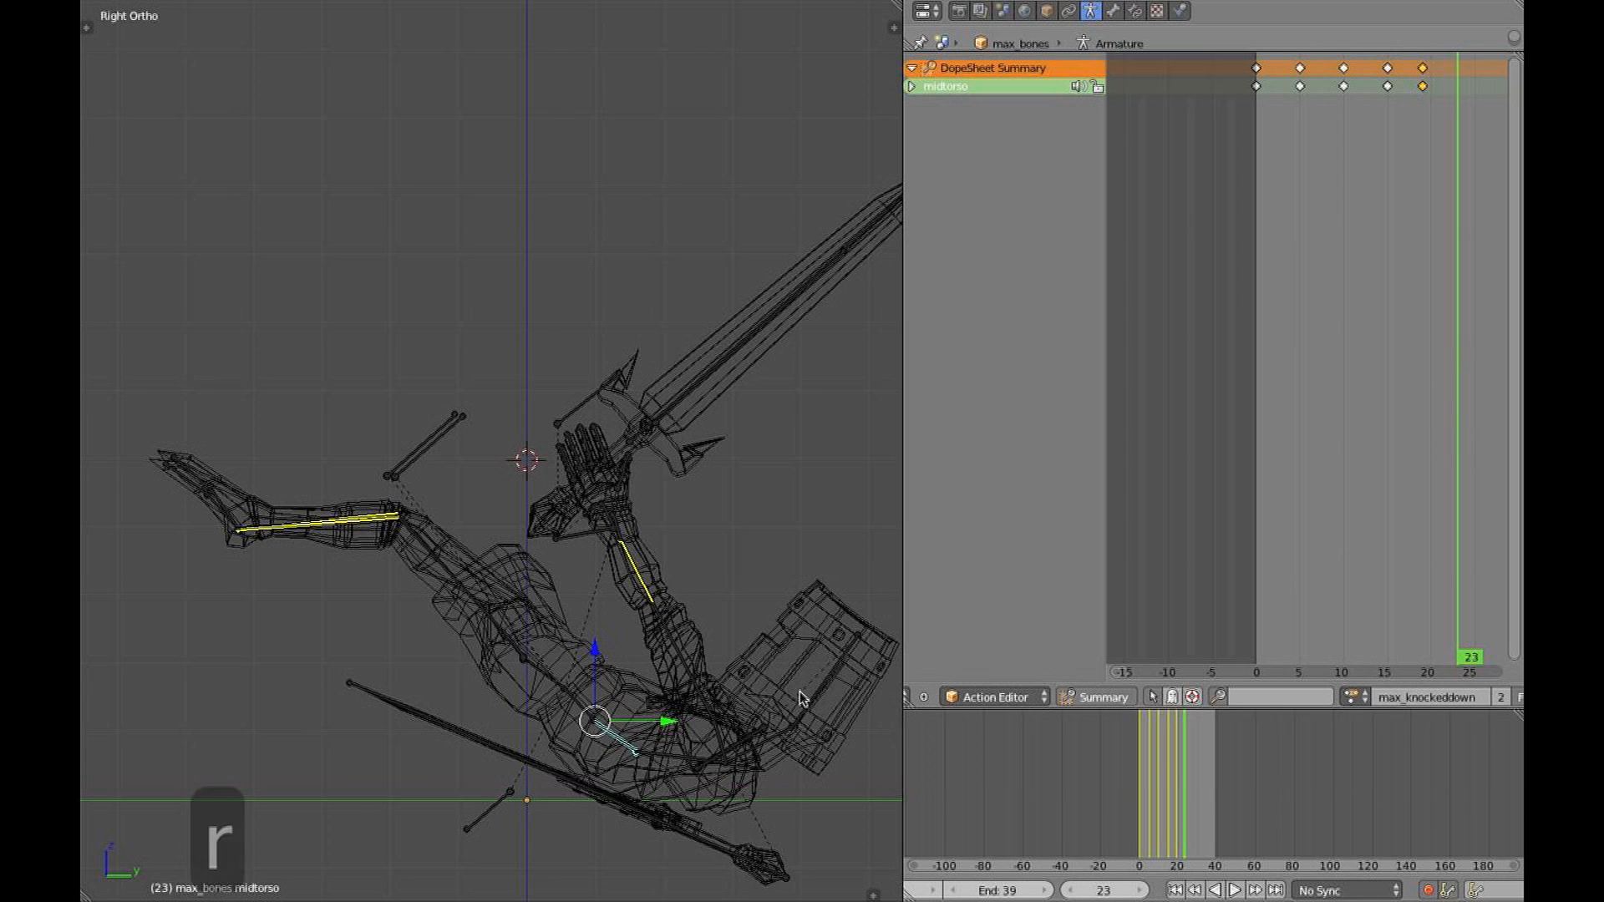
pyautogui.press('a')
pyautogui.press('a')
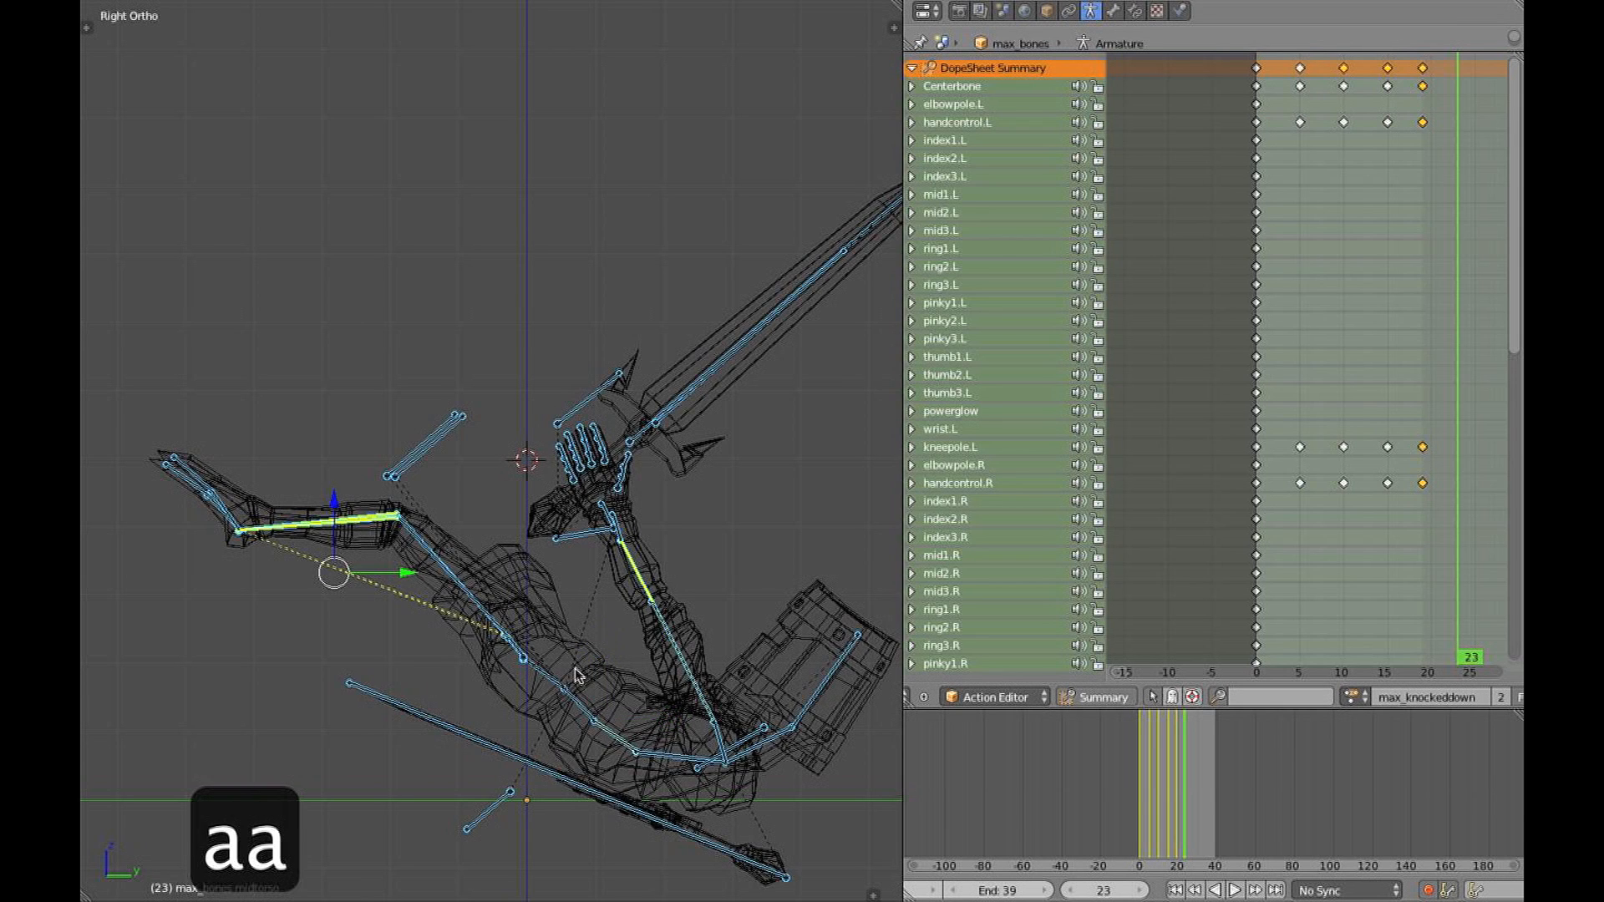
pyautogui.keyDown('shift'); pyautogui.moveTo(552, 681); pyautogui.dragTo(538, 600, button='middle'); pyautogui.keyUp('shift')
pyautogui.moveTo(346, 424); pyautogui.dragTo(372, 470)
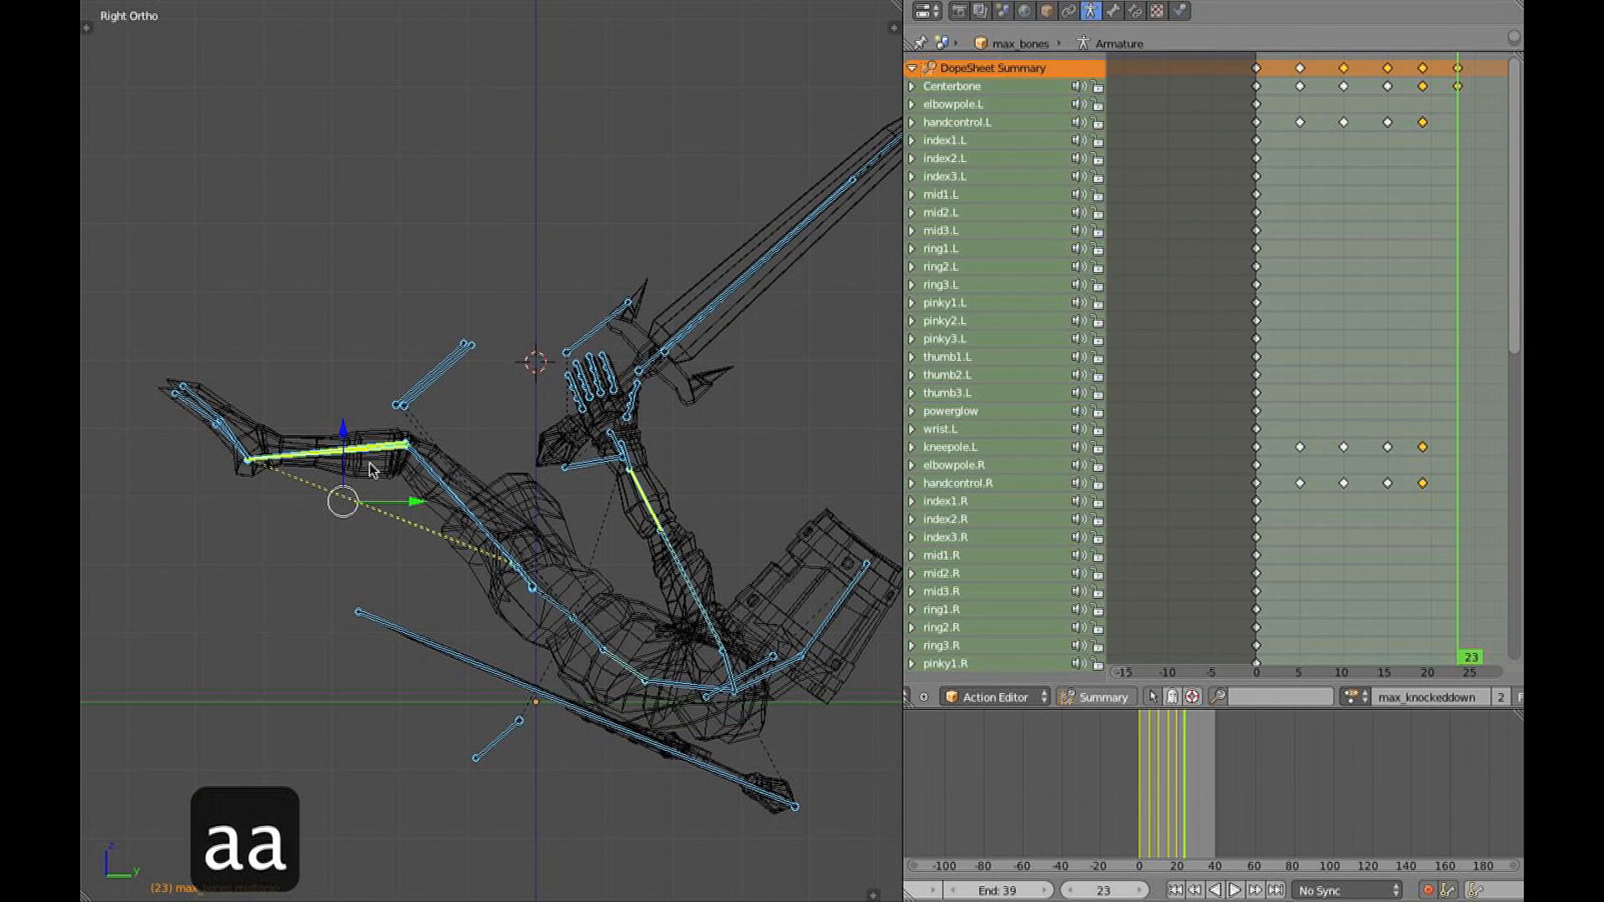
# Rotate the midtorso bone and the Centerbone at frame 23 to tilt the falling body
pyautogui.rightClick(592, 647)
pyautogui.press('r')
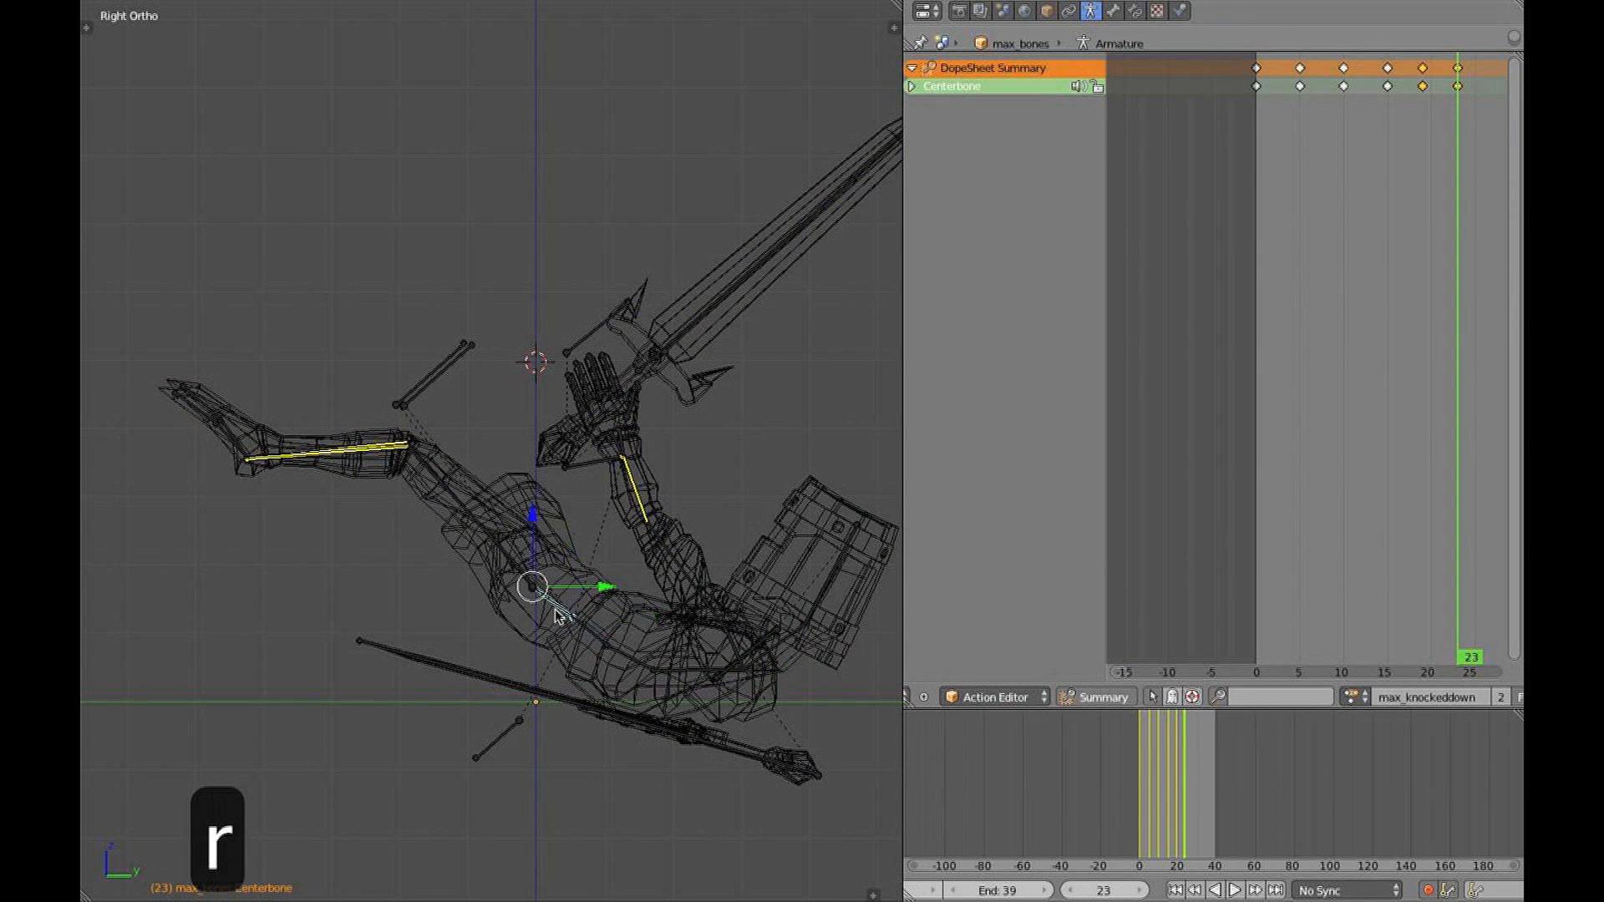
pyautogui.rightClick(555, 610)
pyautogui.press('r')
pyautogui.rightClick(712, 719)
pyautogui.press('r')
pyautogui.click(700, 730)
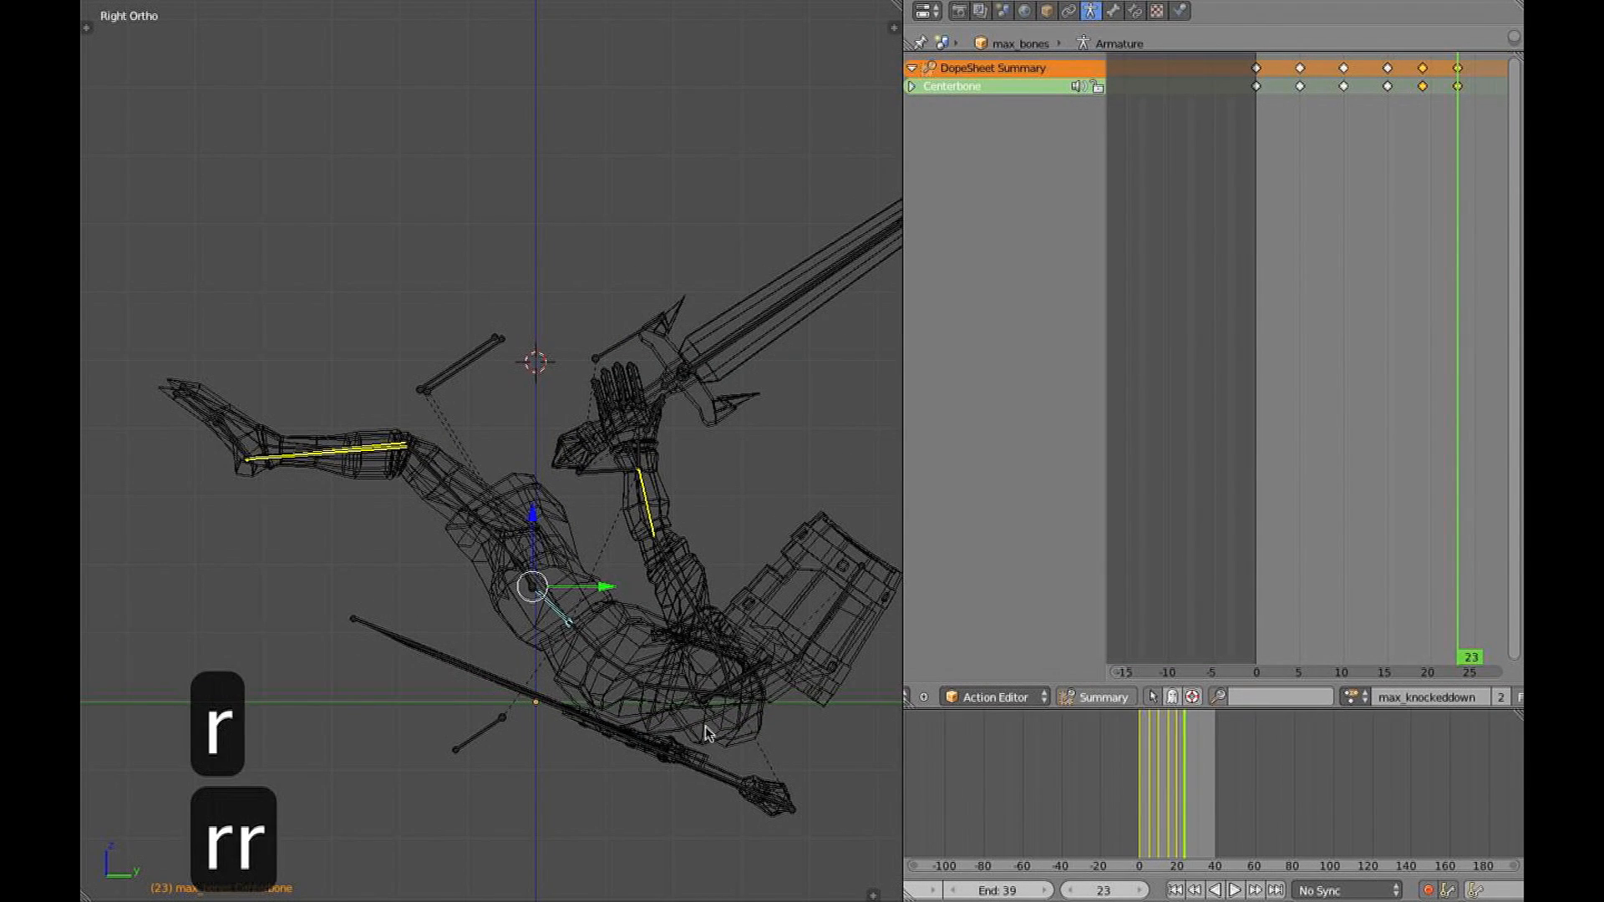
# Rotate the torso bone above the Centerbone and the chest bone so the upper back lies flatter along the ground
pyautogui.rightClick(600, 656)
pyautogui.press('r')
pyautogui.click(700, 669)
pyautogui.press('r')
pyautogui.press('r')
pyautogui.click(733, 687)
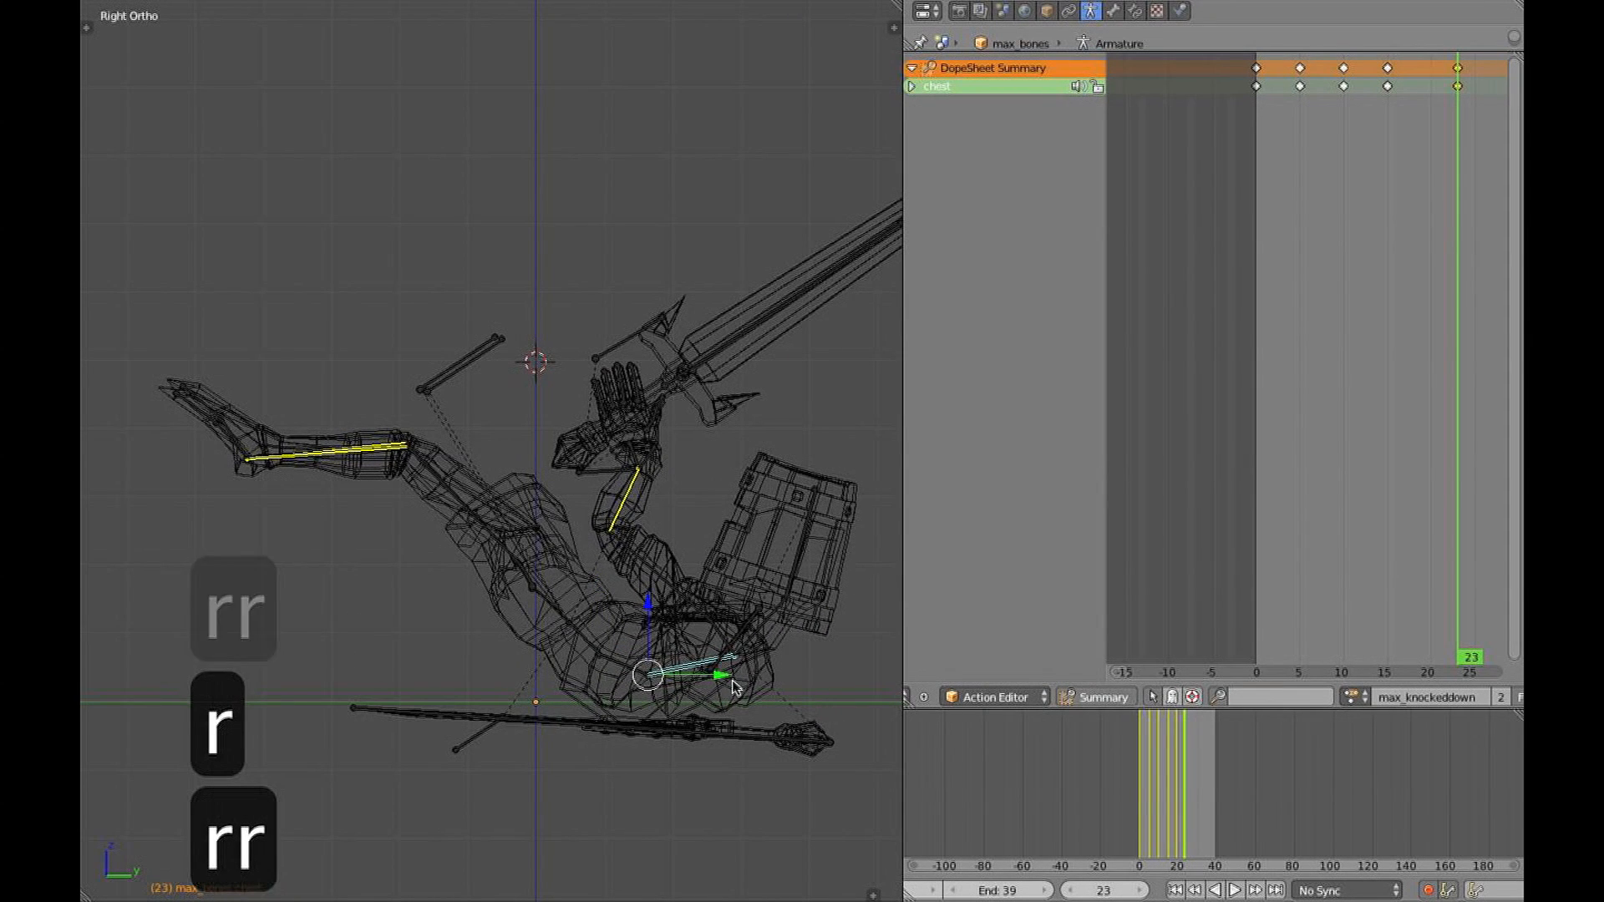
# Rotate the neck and buckethead bones so the bucket tips back and rests on the ground line
pyautogui.rightClick(733, 653)
pyautogui.press('r')
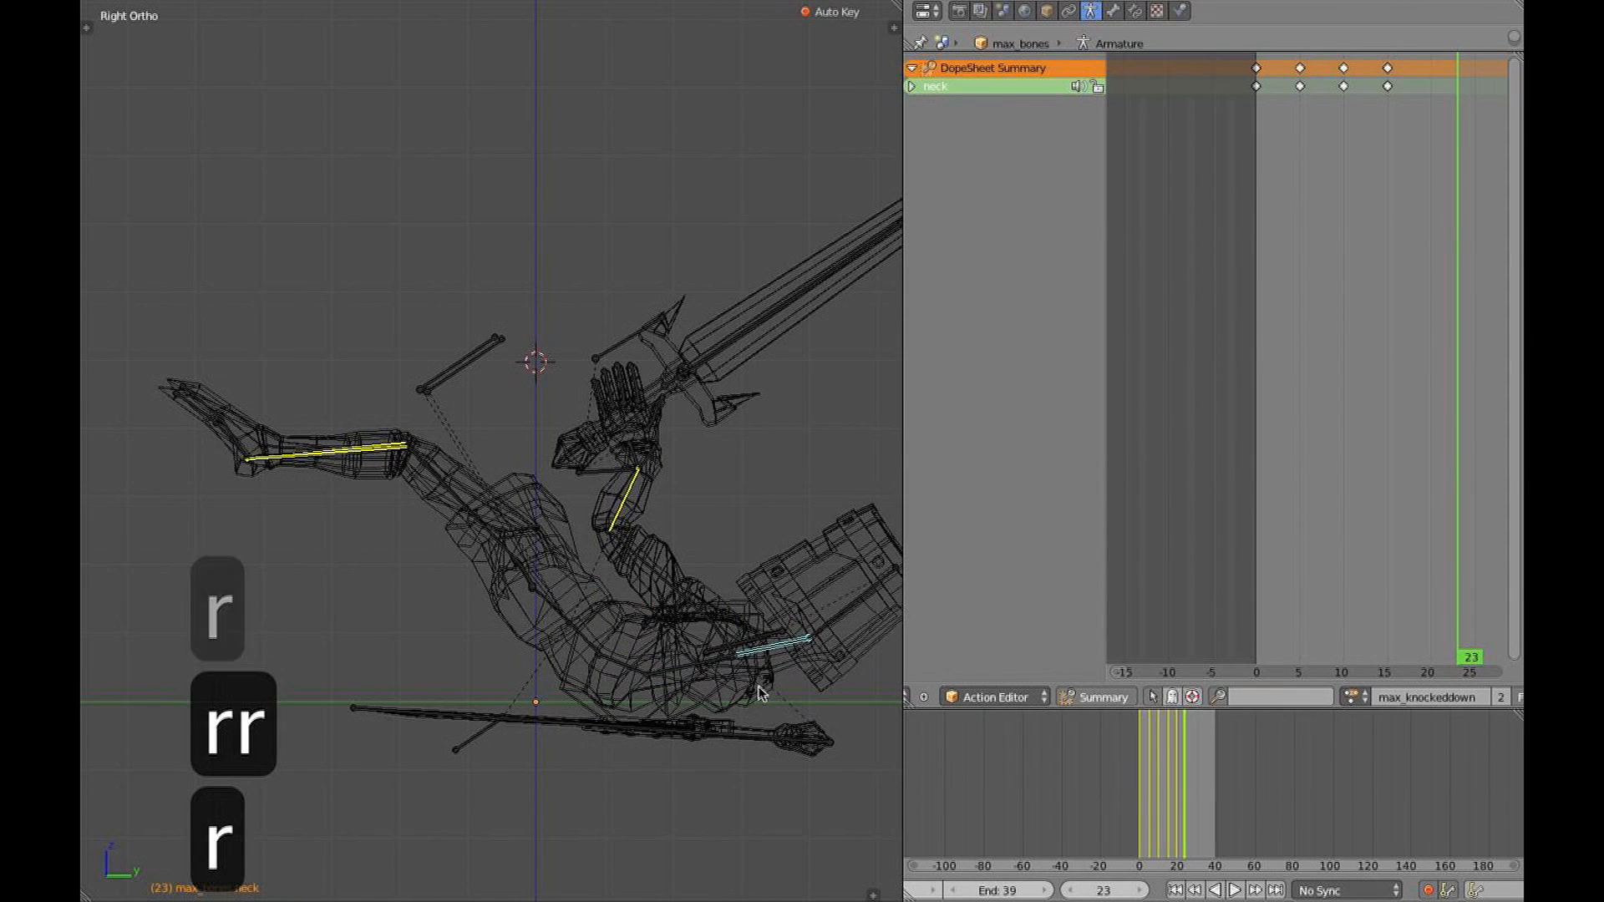
pyautogui.press('r')
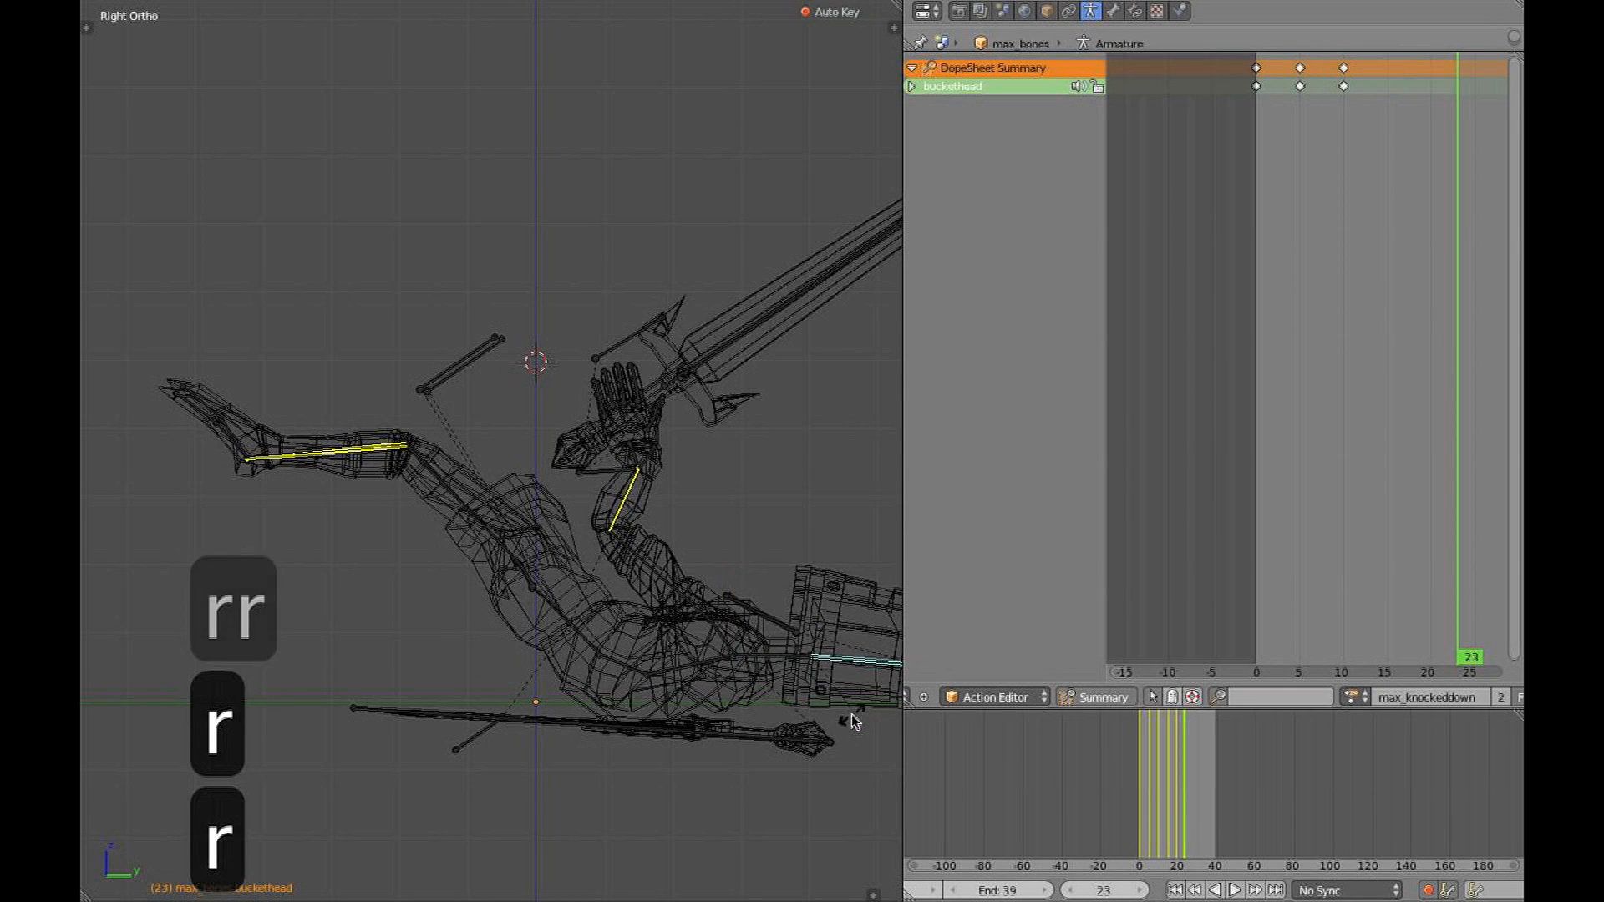
pyautogui.click(851, 715)
# Move and rotate handcontrol.R so the right arm stretches out to the side of the body
pyautogui.hotkey('alt', 'z')
pyautogui.moveTo(829, 681); pyautogui.dragTo(560, 557, button='middle')
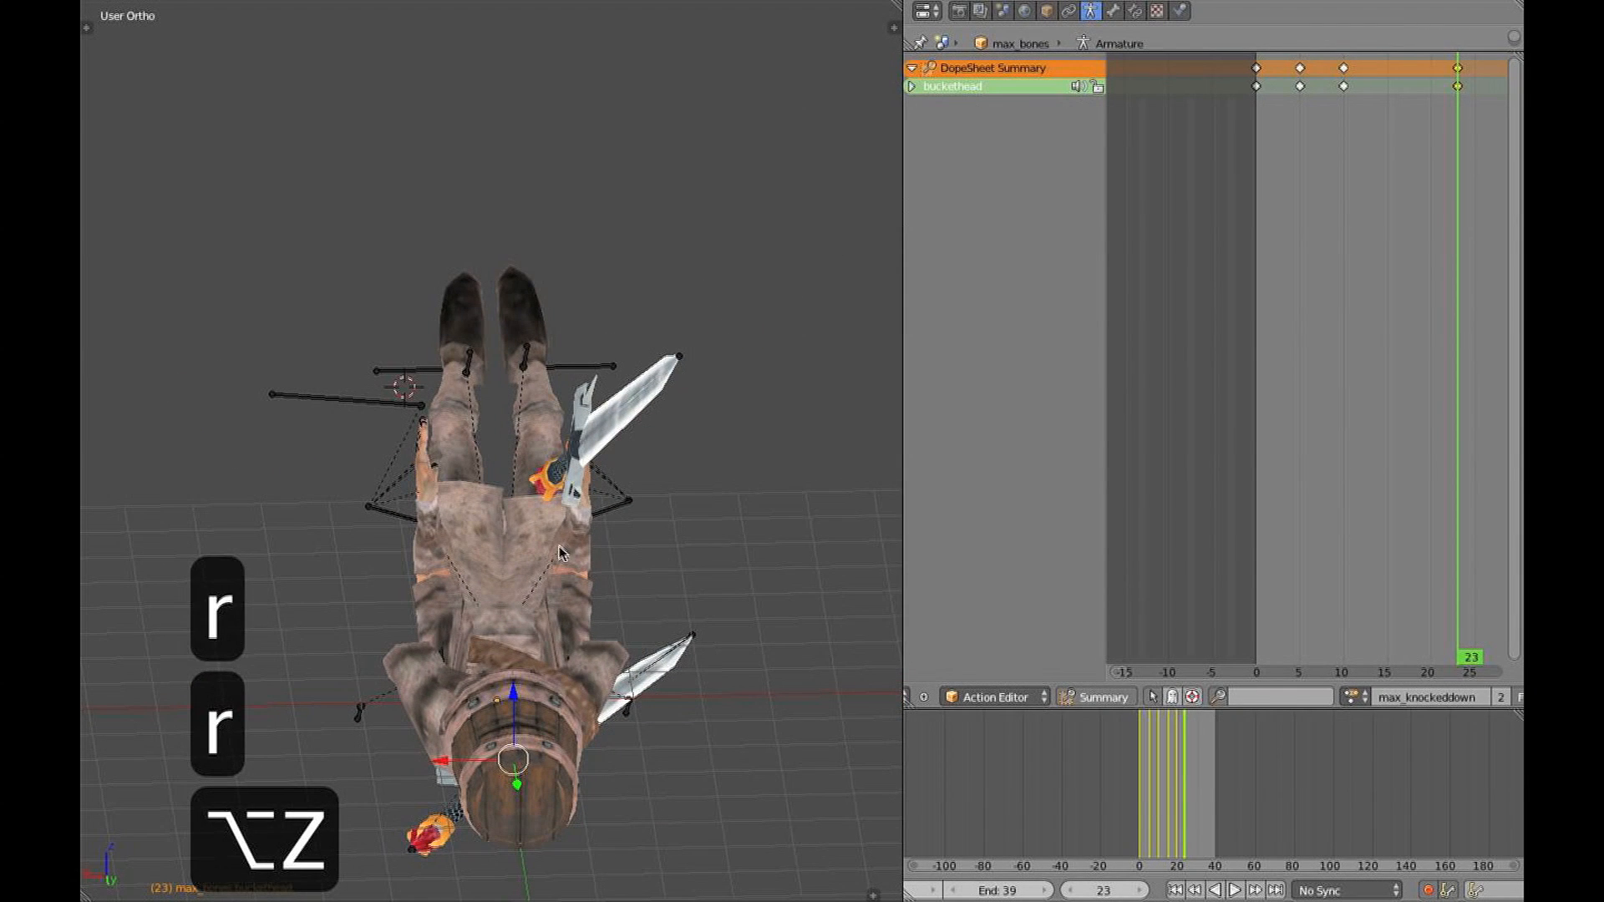
pyautogui.moveTo(628, 516)
pyautogui.mouseDown(button='middle')
pyautogui.moveTo(628, 502)
pyautogui.moveTo(734, 491)
pyautogui.moveTo(629, 512)
pyautogui.moveTo(610, 494)
pyautogui.mouseUp(button='middle')
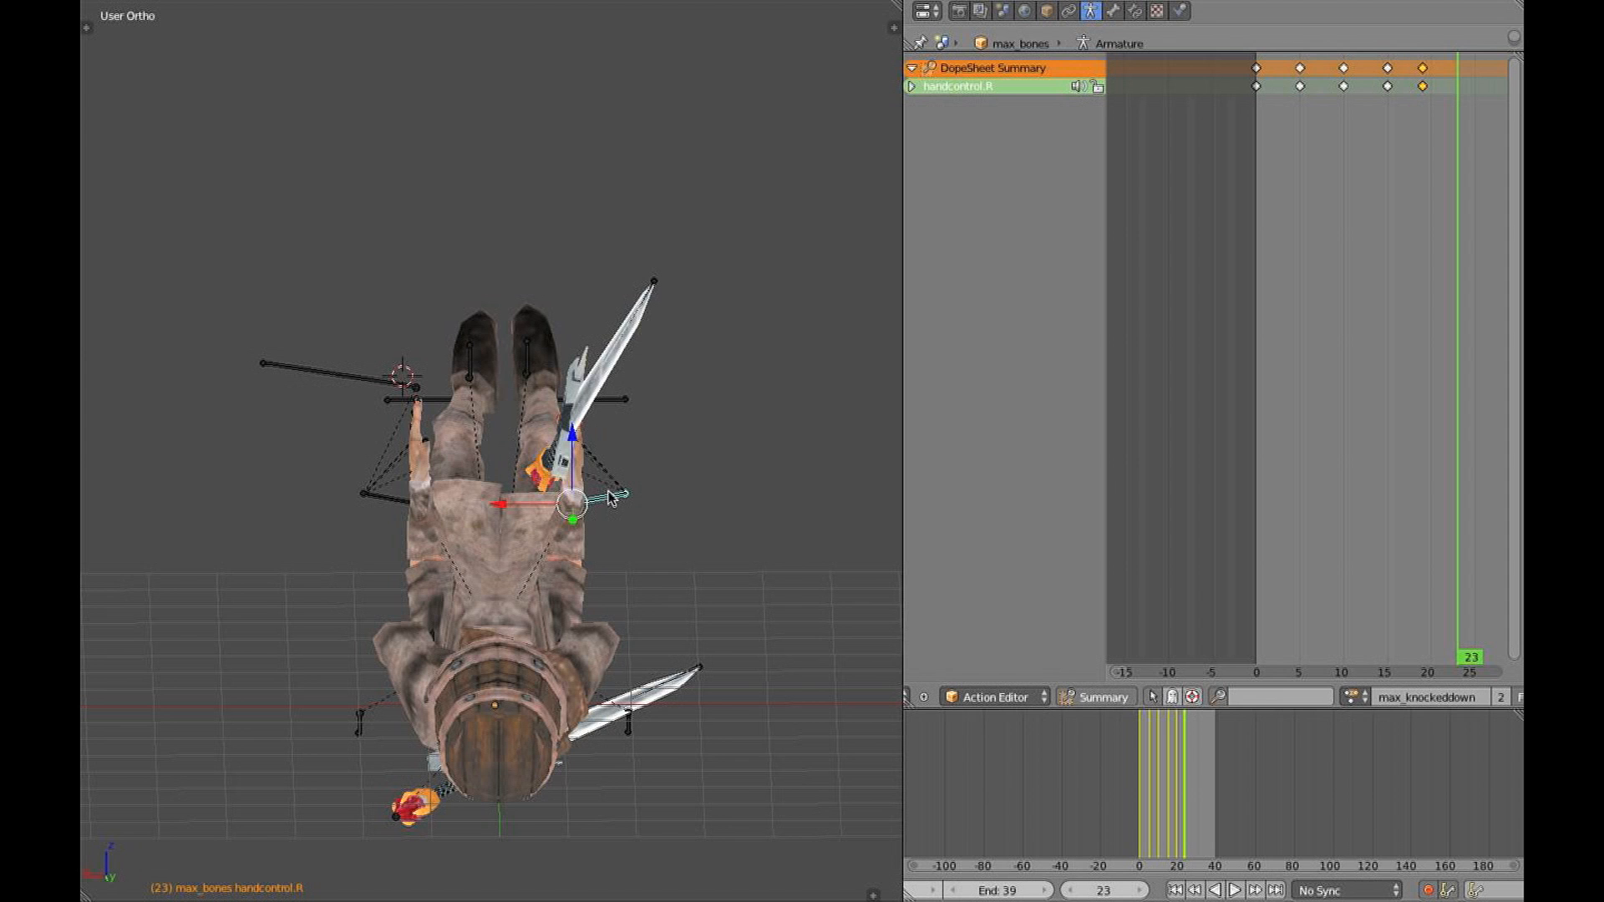
pyautogui.press('g')
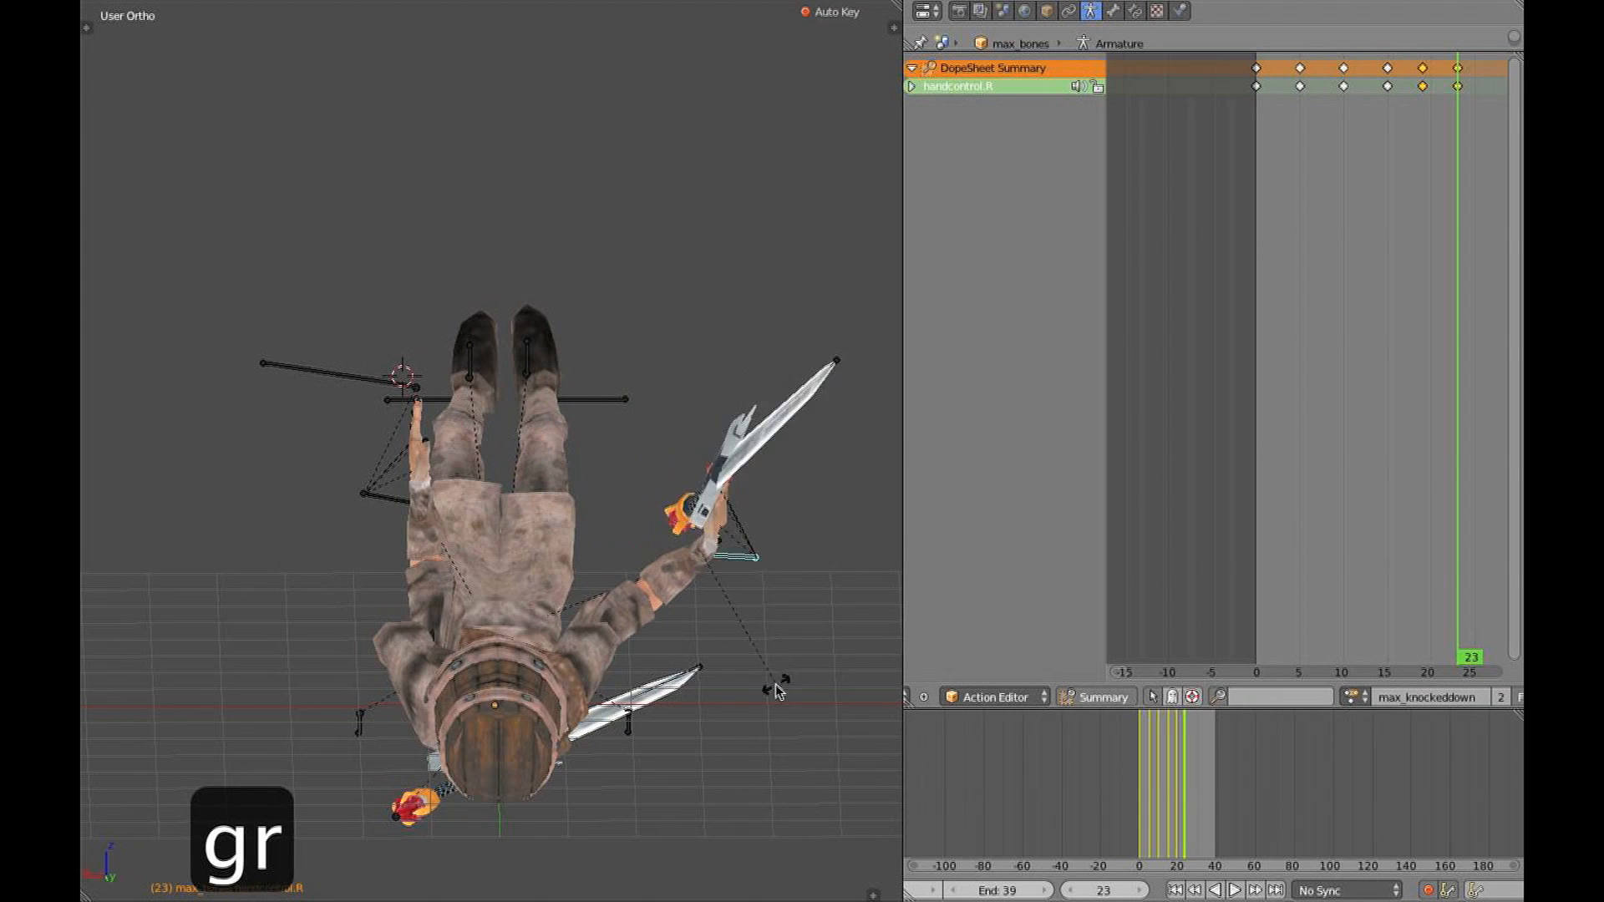
pyautogui.press('g')
pyautogui.click(723, 813)
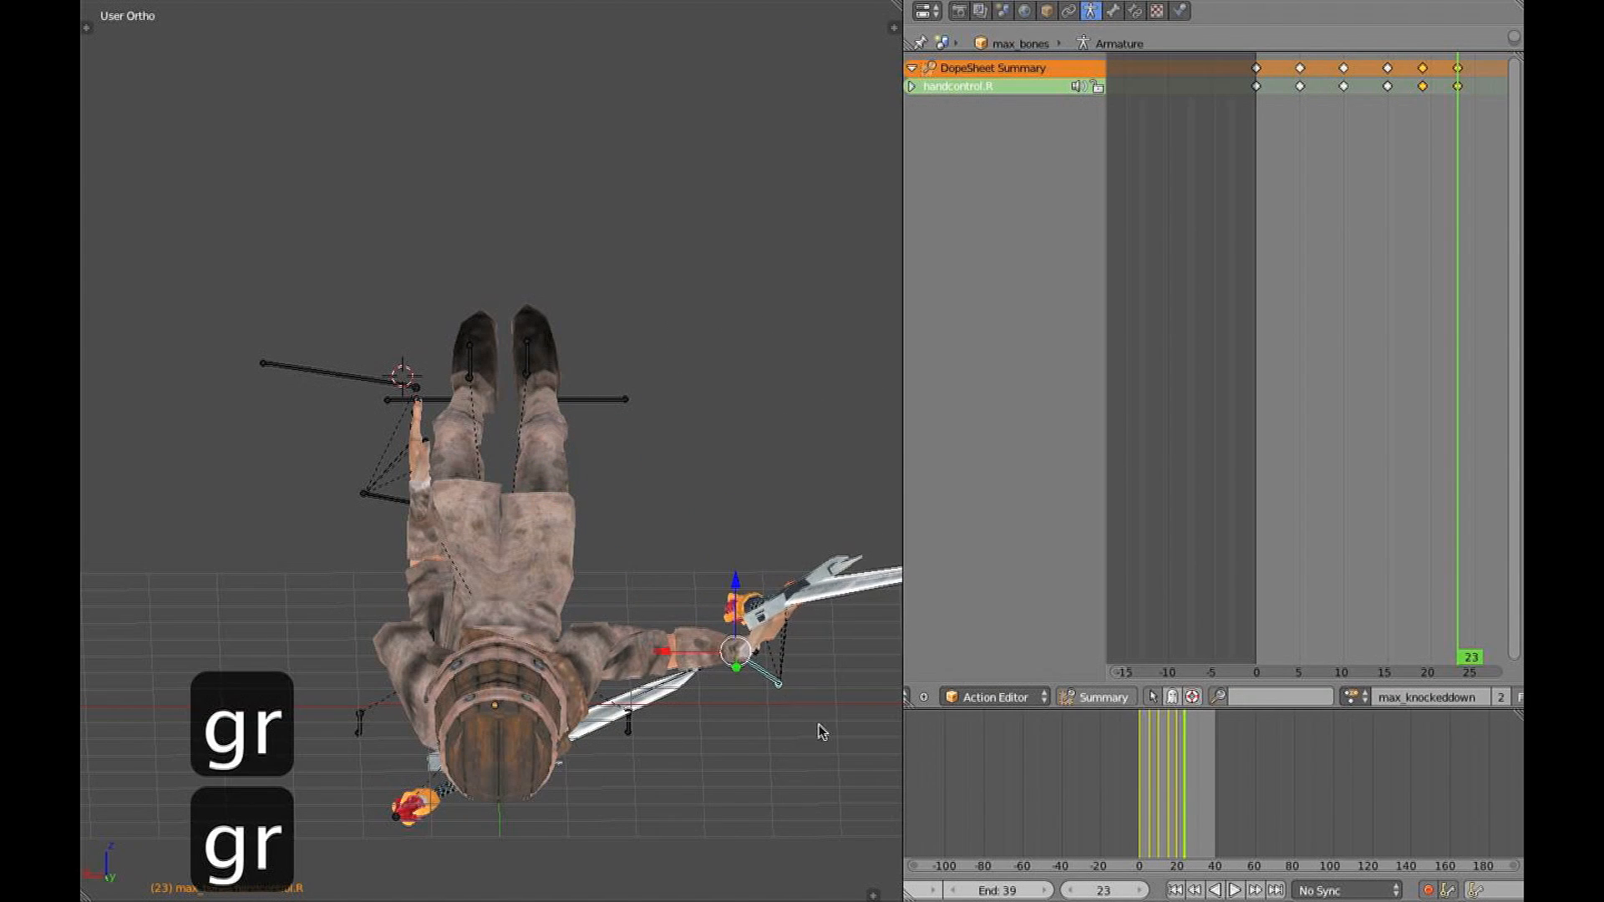
pyautogui.press('g')
pyautogui.click(809, 705)
# Rotate the shoulder.R bone to follow the outstretched right arm
pyautogui.moveTo(810, 705); pyautogui.dragTo(643, 620, button='middle')
pyautogui.press('z')
pyautogui.rightClick(647, 704)
pyautogui.hotkey('alt', 'z')
pyautogui.press('r')
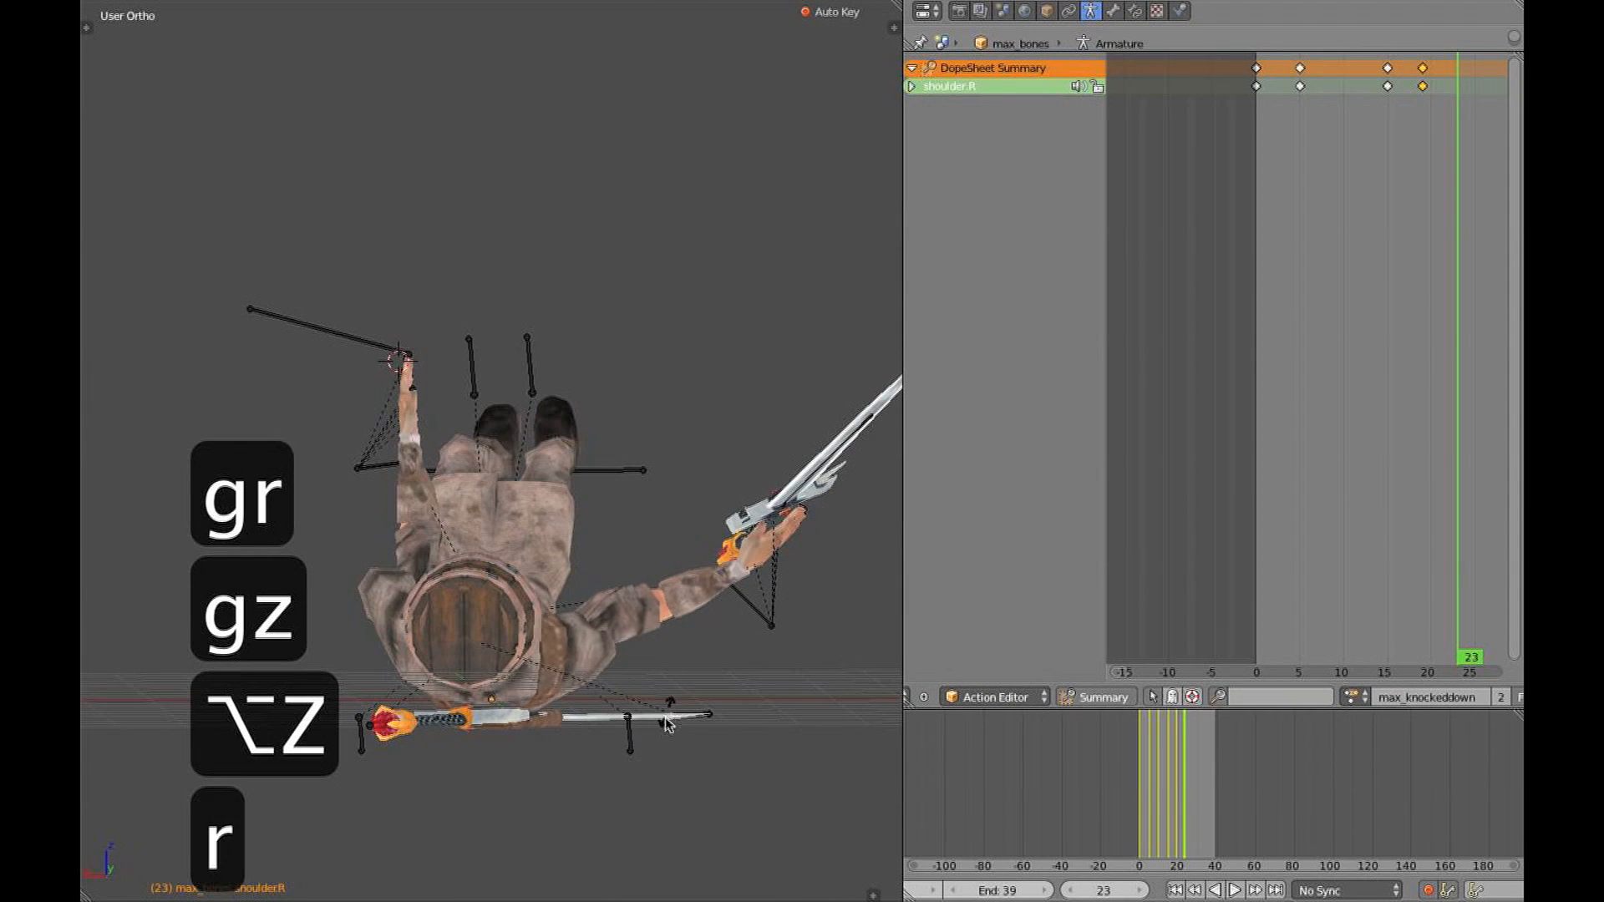
# Lower handcontrol.R toward the ground and rotate the hand
pyautogui.rightClick(748, 614)
pyautogui.press('z')
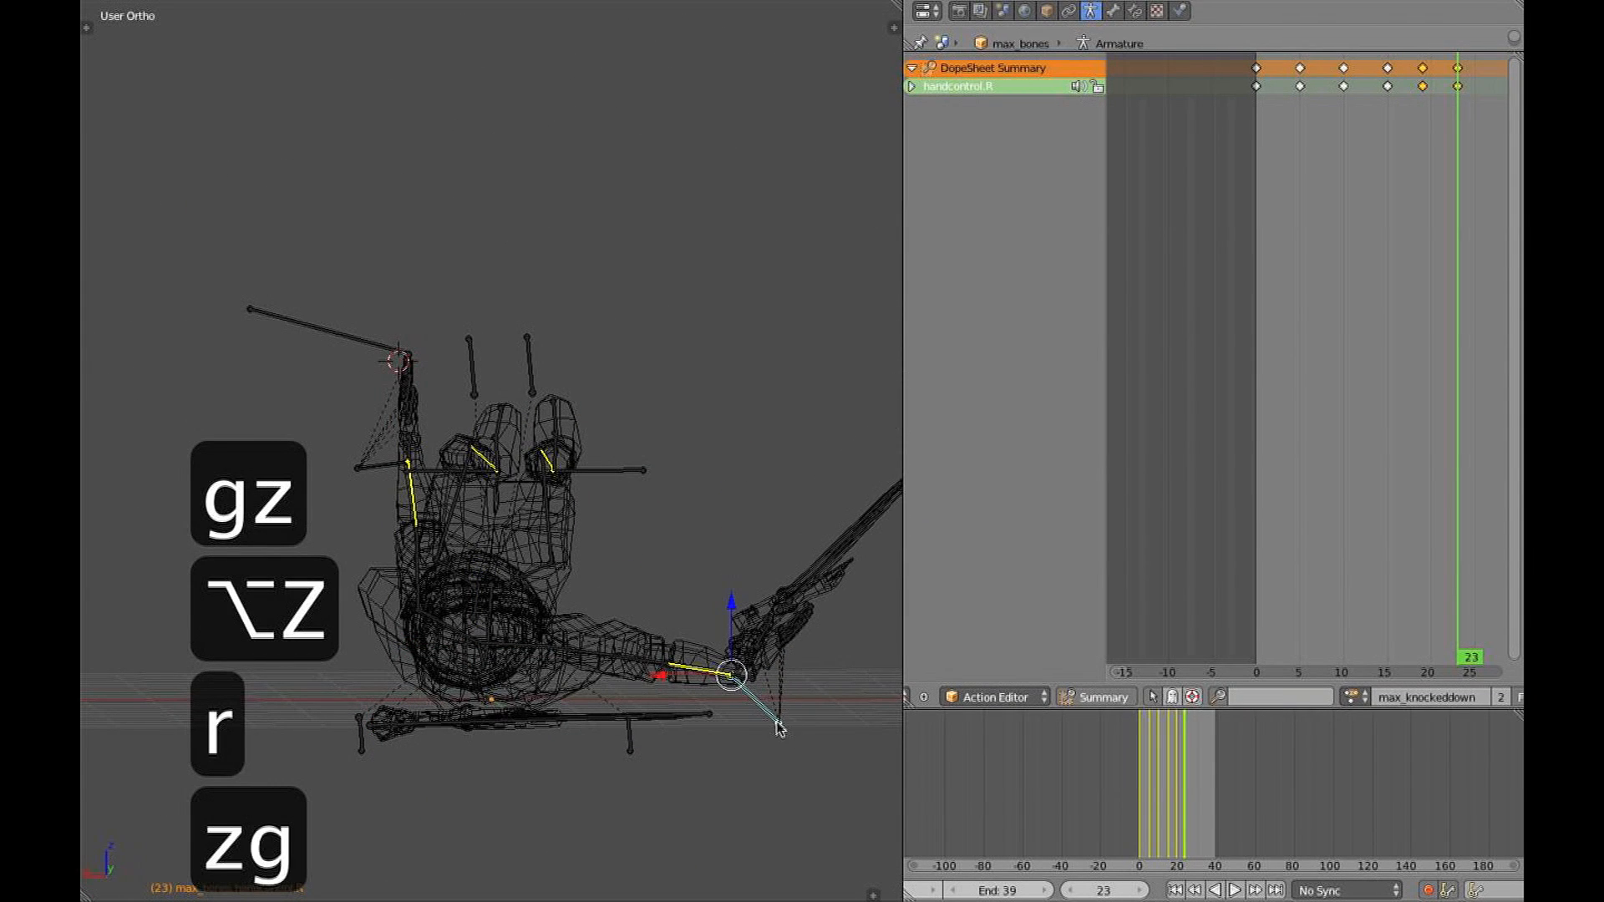
pyautogui.press('r')
pyautogui.click(767, 769)
# Copy the right arm's pose and paste it flipped onto the left side
pyautogui.press('z')
pyautogui.moveTo(755, 681); pyautogui.dragTo(651, 674, button='middle')
pyautogui.hotkey('ctrl', 'c')
pyautogui.hotkey('ctrl', 'shift', 'v')
pyautogui.press('z')
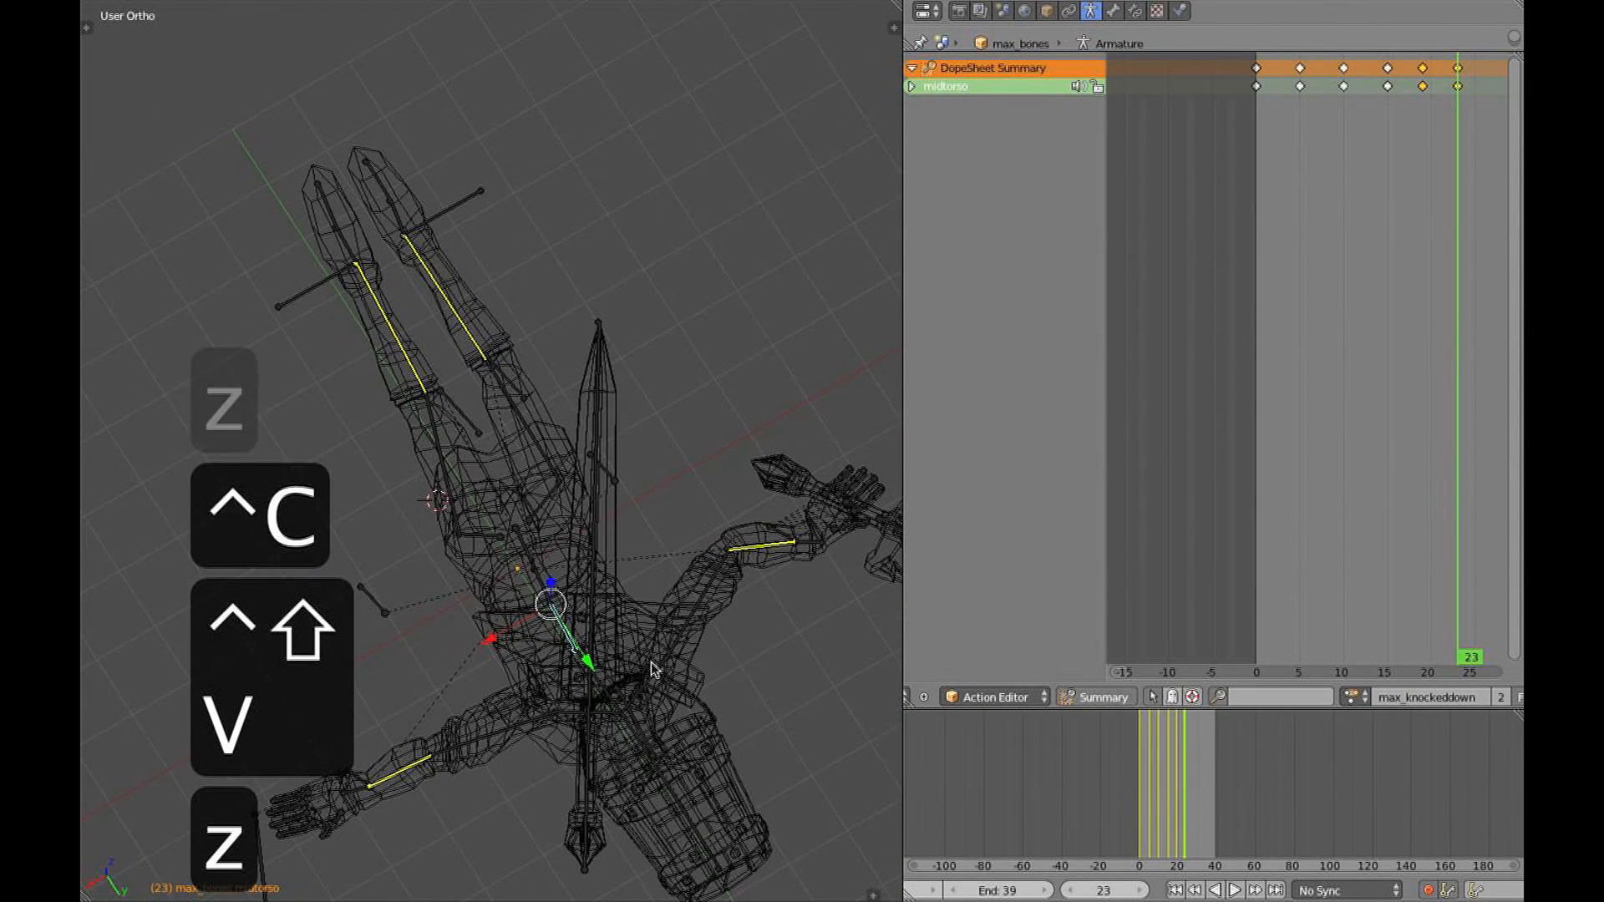
pyautogui.hotkey('ctrl', 'c')
pyautogui.hotkey('ctrl', 'shift', 'v')
# Reposition handcontrol.L, then copy its pose and paste it flipped onto the right hand
pyautogui.press('z')
pyautogui.moveTo(660, 669); pyautogui.dragTo(781, 555, button='middle')
pyautogui.rightClick(795, 583)
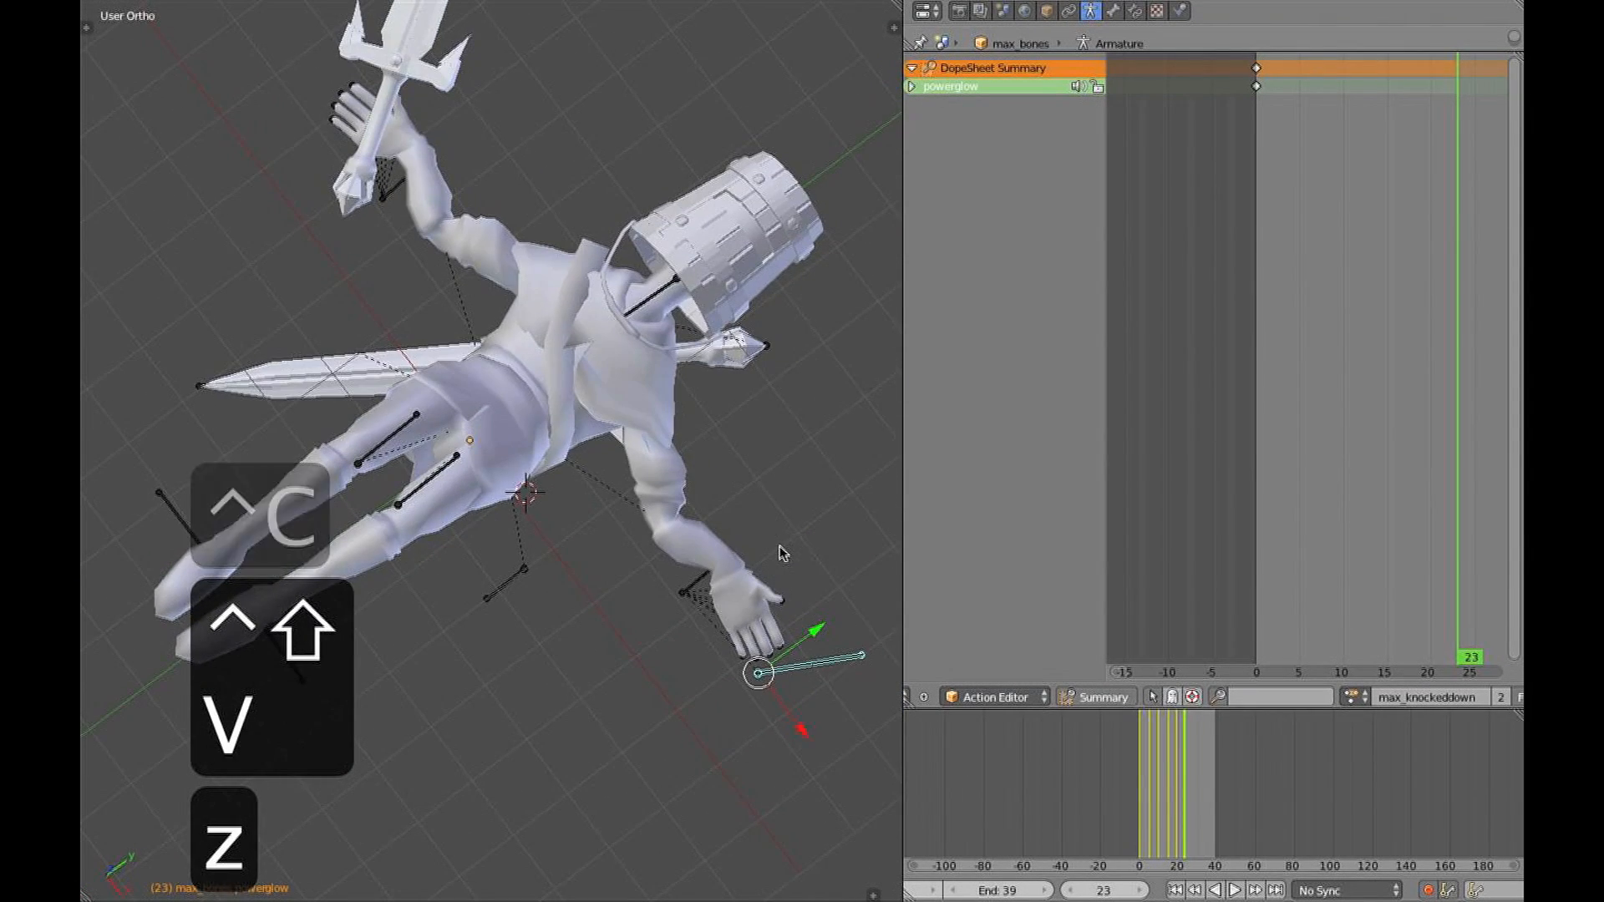
pyautogui.press('g')
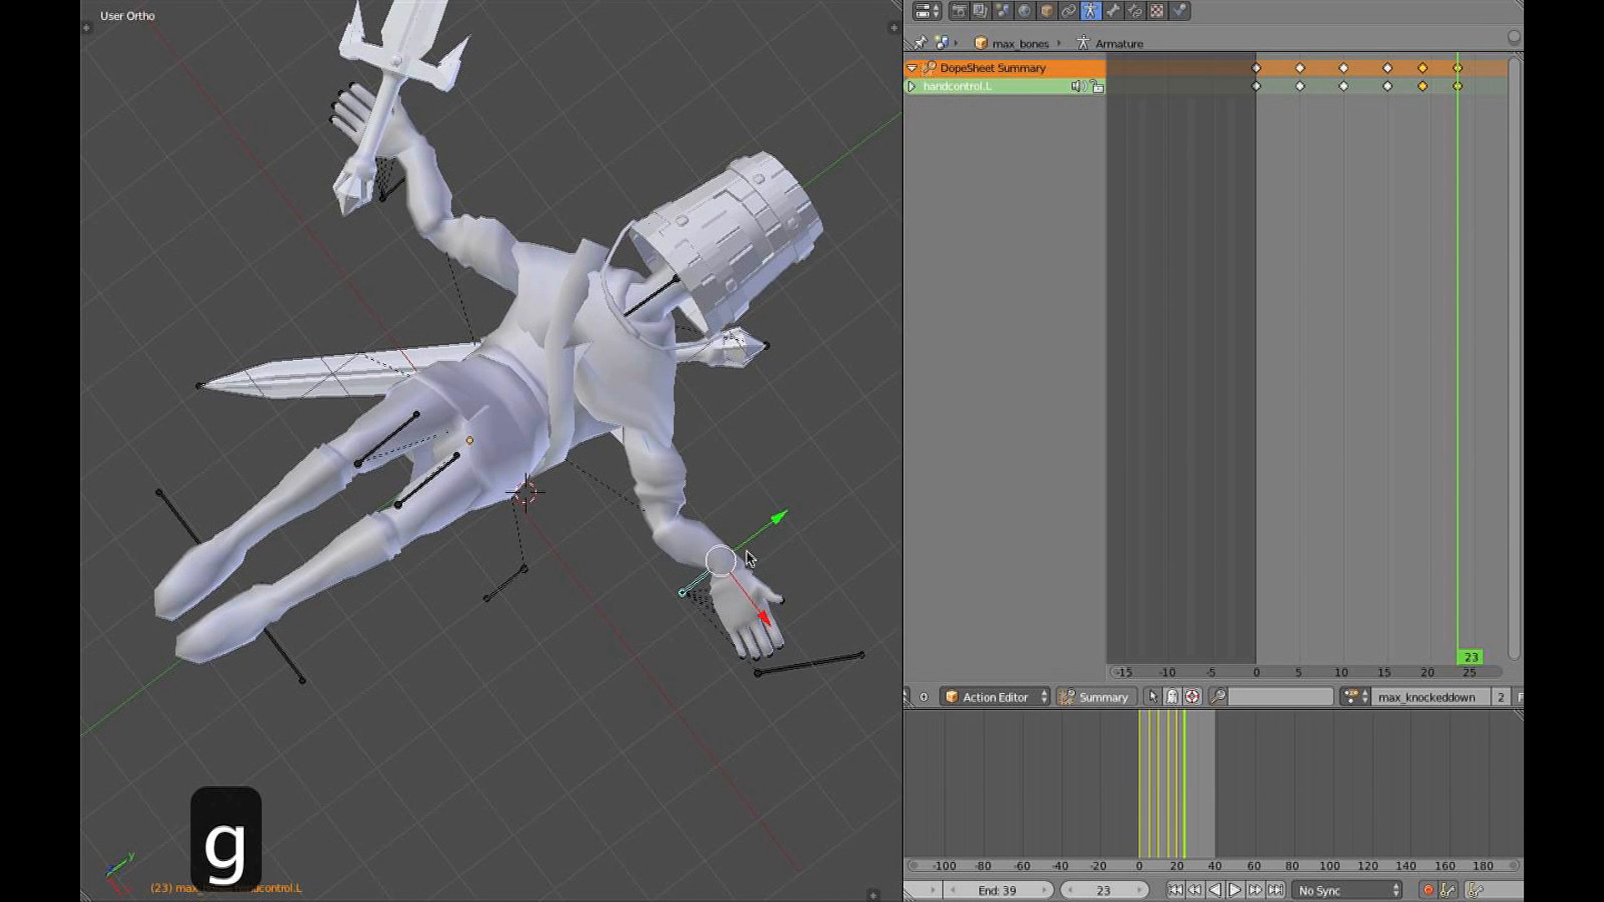
pyautogui.click(712, 552)
pyautogui.moveTo(534, 444); pyautogui.dragTo(562, 329, button='middle')
pyautogui.hotkey('ctrl', 'c')
pyautogui.hotkey('ctrl', 'shift', 'v')
# Move footcontrol.L and footcontrol.R together toward the body and slightly down to bend the knees
pyautogui.press('KP_3')
pyautogui.press('KP_4')
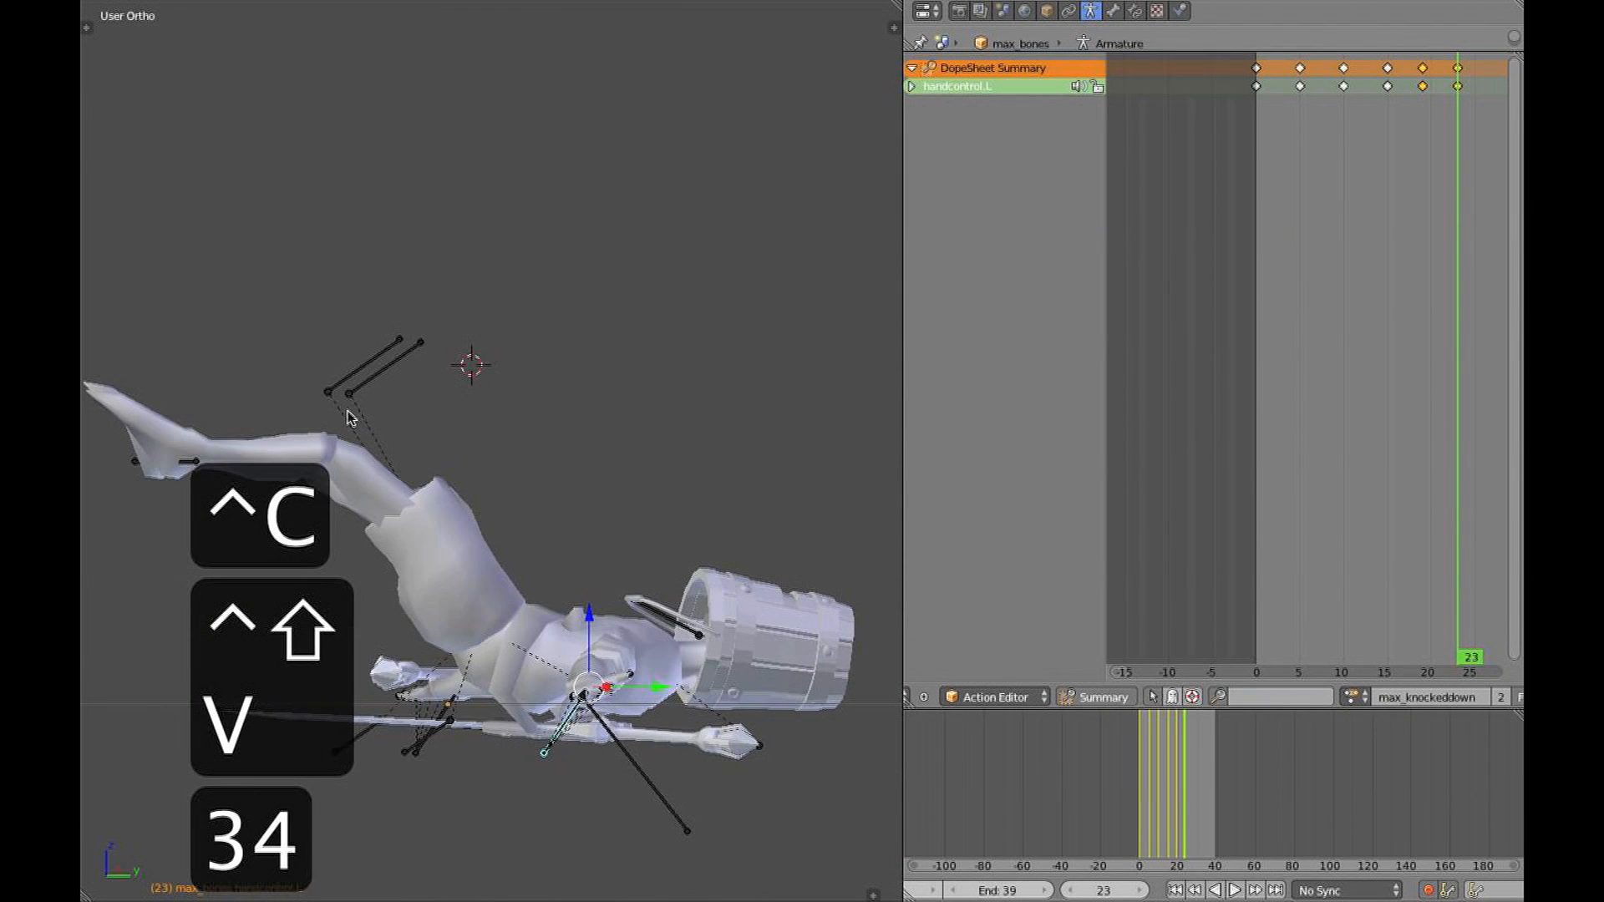
pyautogui.press('KP_3')
pyautogui.press('z')
pyautogui.moveTo(495, 531); pyautogui.dragTo(491, 607, button='middle')
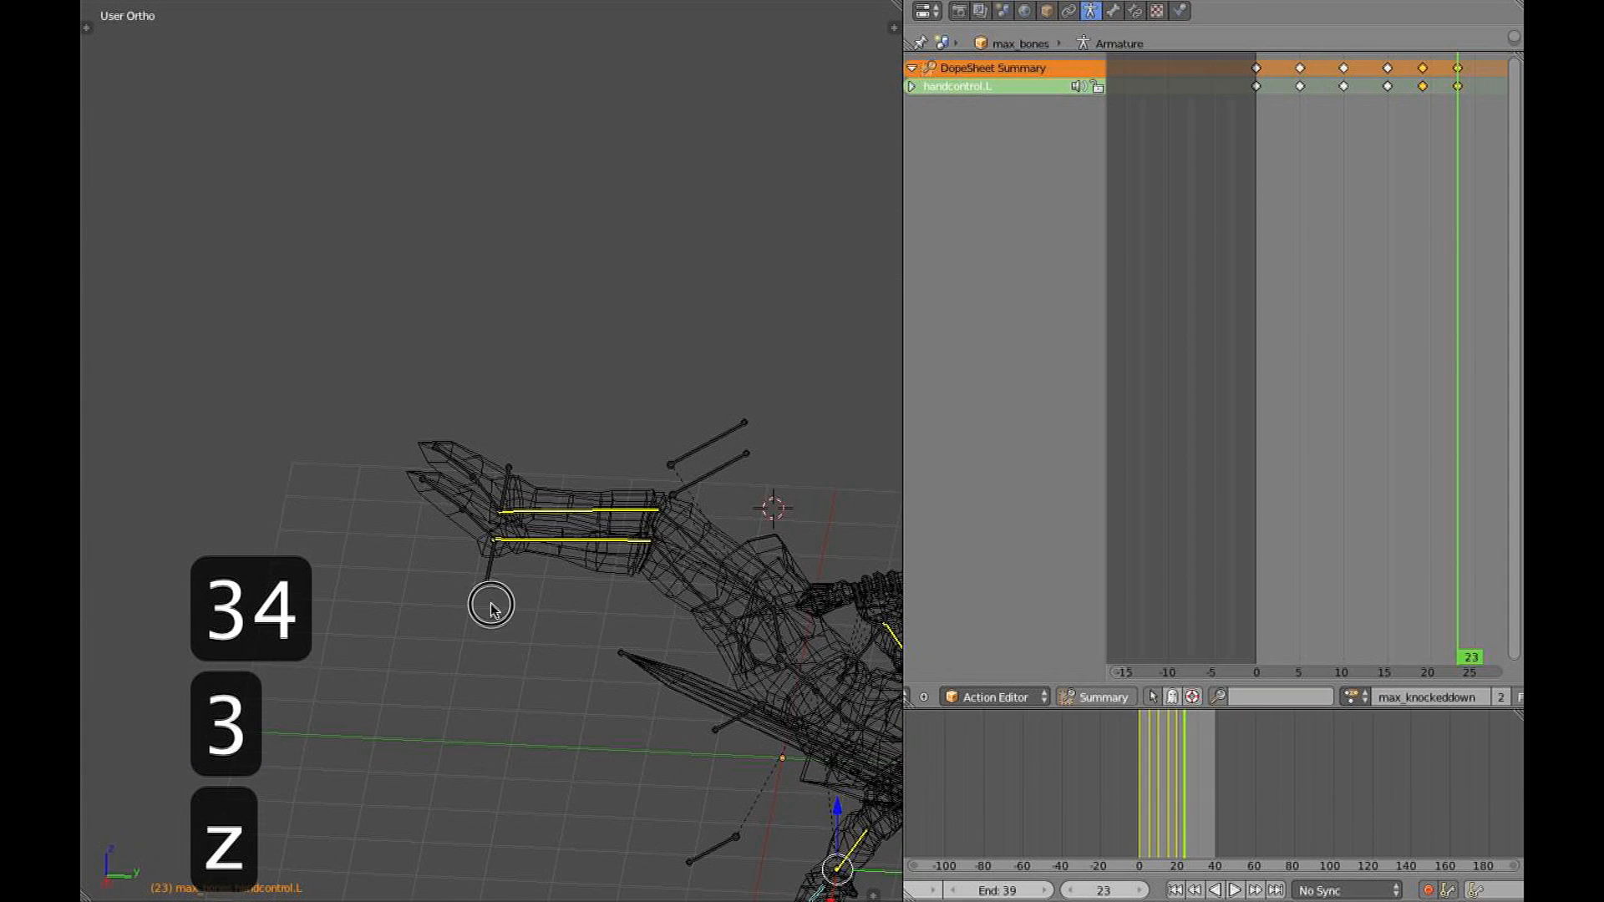
pyautogui.rightClick(520, 509)
pyautogui.press('KP_3')
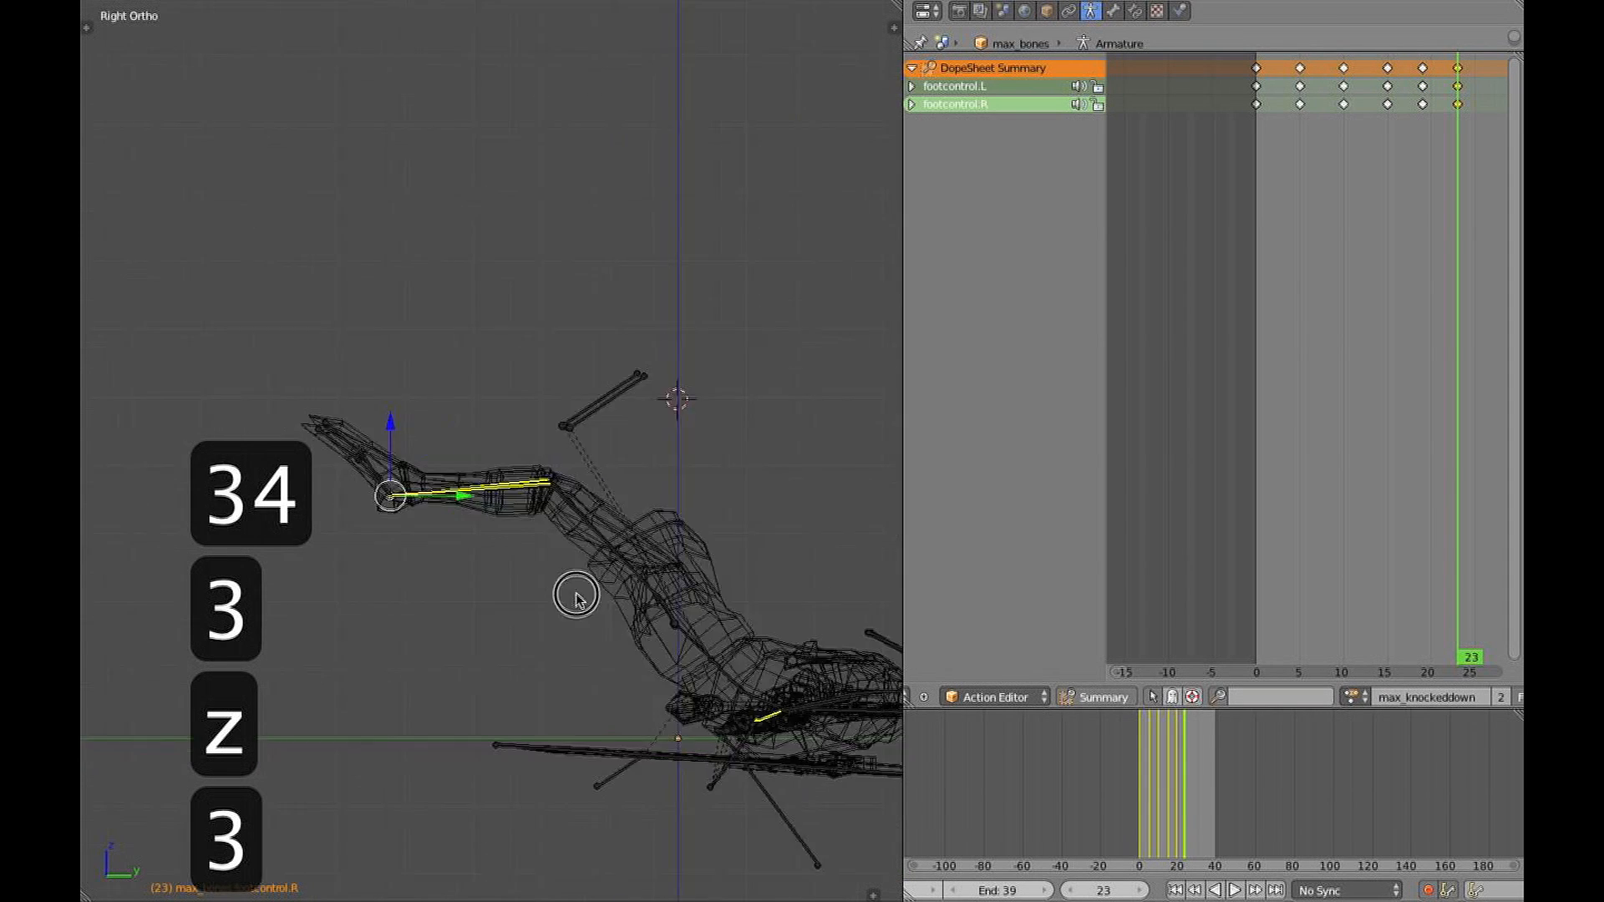
pyautogui.press('g')
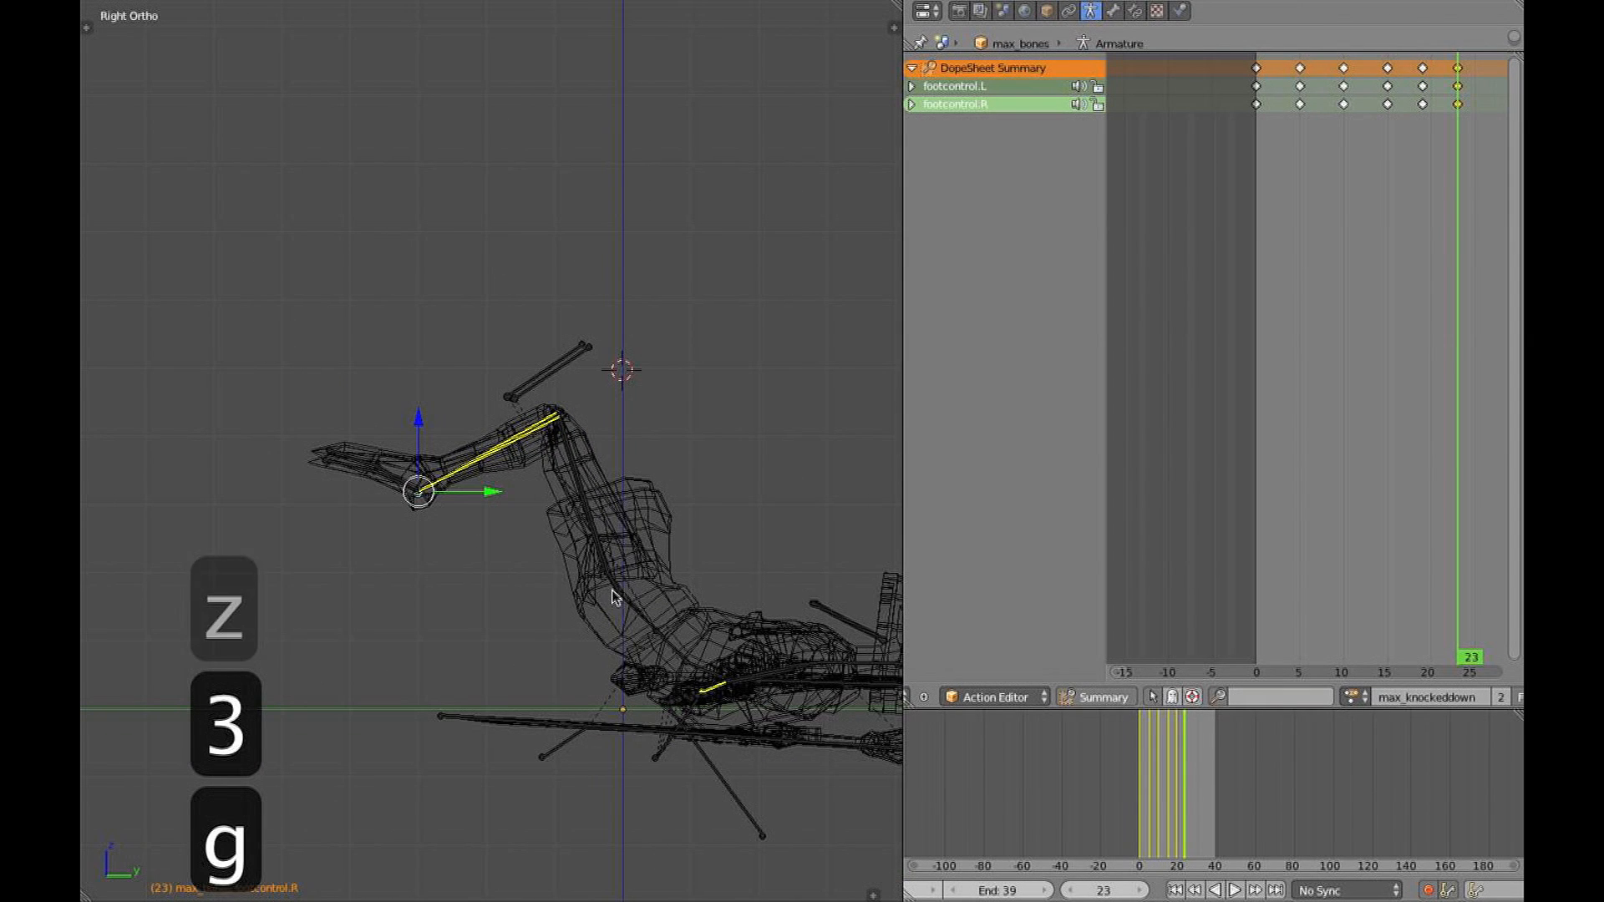
# Rotate the waist and midtorso bones to readjust how the upper body lies on the ground
pyautogui.moveTo(606, 443)
pyautogui.mouseDown(button='middle')
pyautogui.moveTo(495, 456)
pyautogui.moveTo(573, 476)
pyautogui.moveTo(485, 489)
pyautogui.mouseUp(button='middle')
pyautogui.press('z')
pyautogui.press('KP_3')
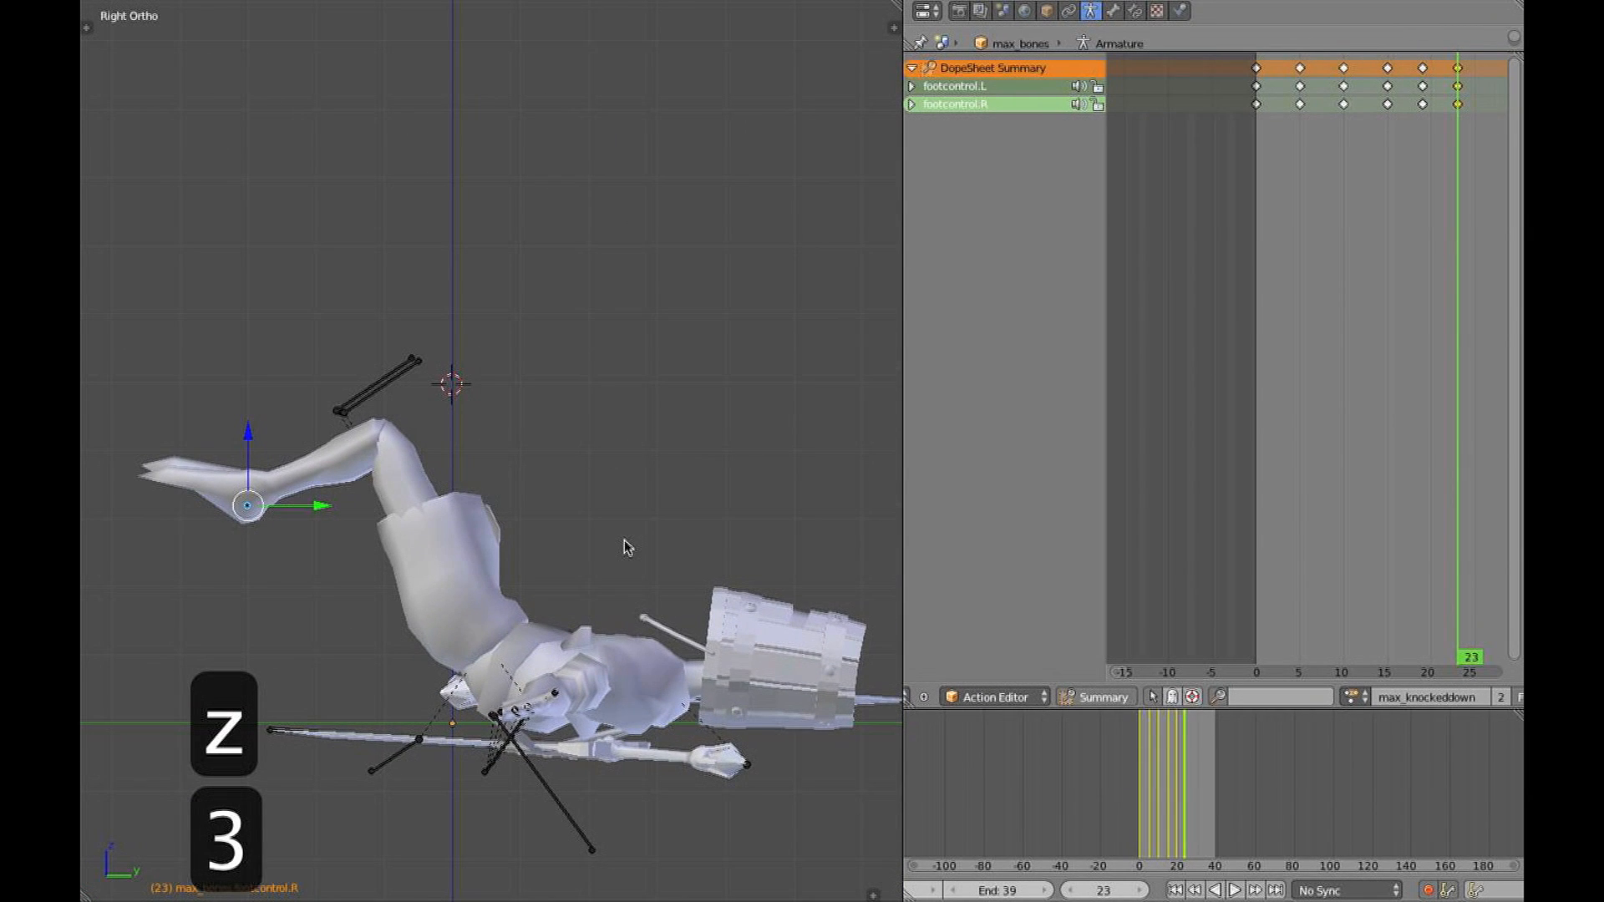
pyautogui.press('z')
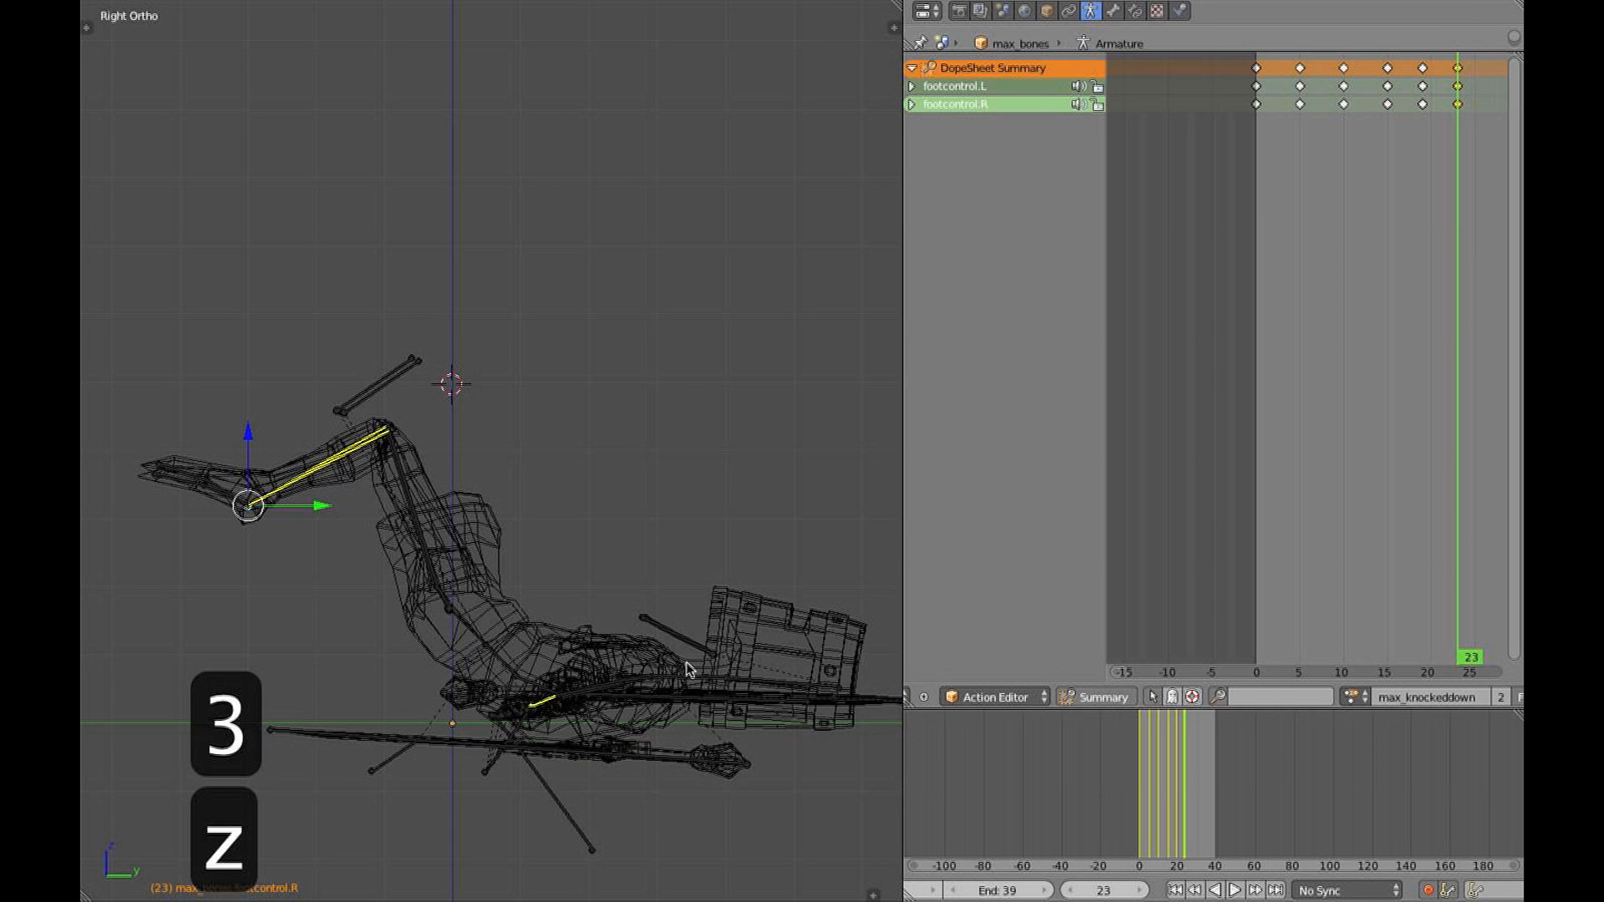
pyautogui.rightClick(659, 695)
pyautogui.press('r')
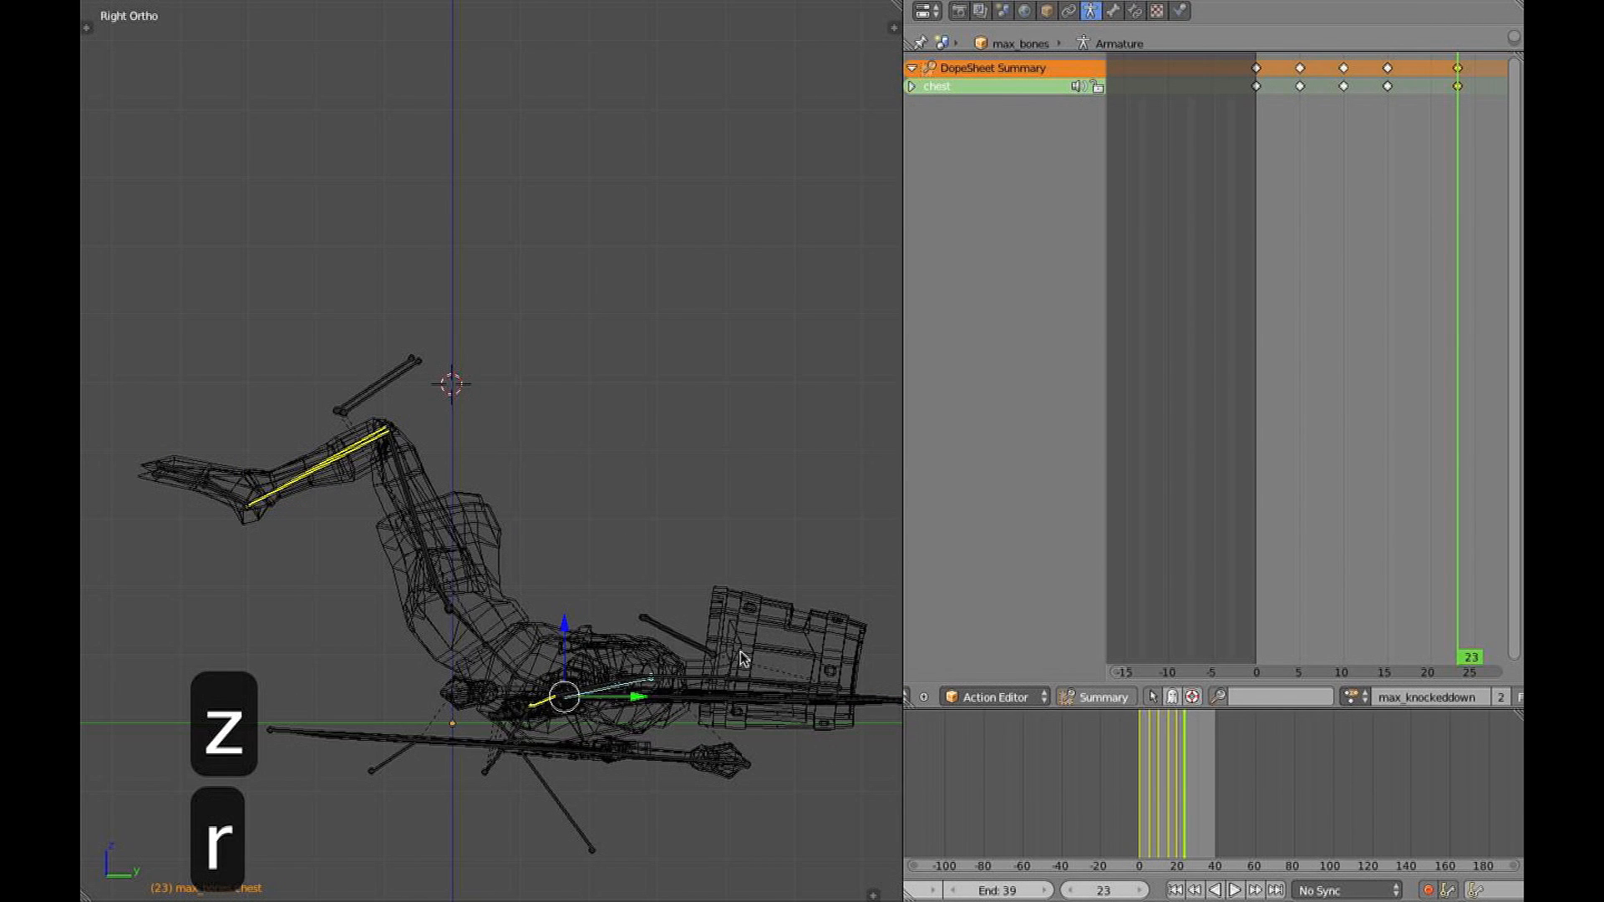
pyautogui.press('r')
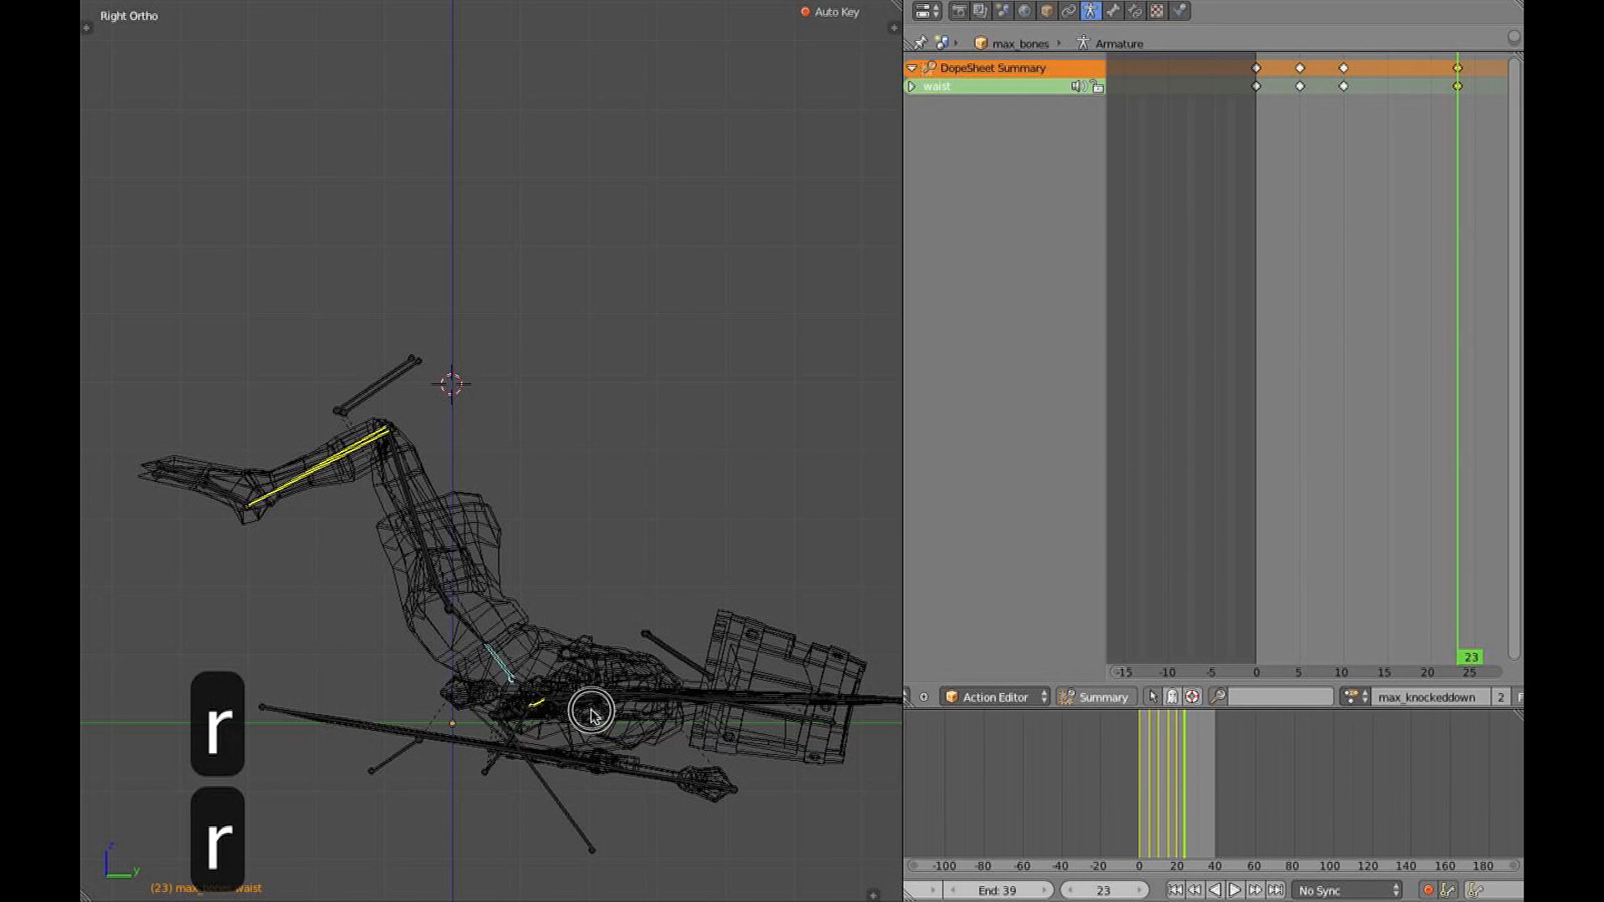
pyautogui.rightClick(548, 698)
pyautogui.press('r')
pyautogui.click(637, 672)
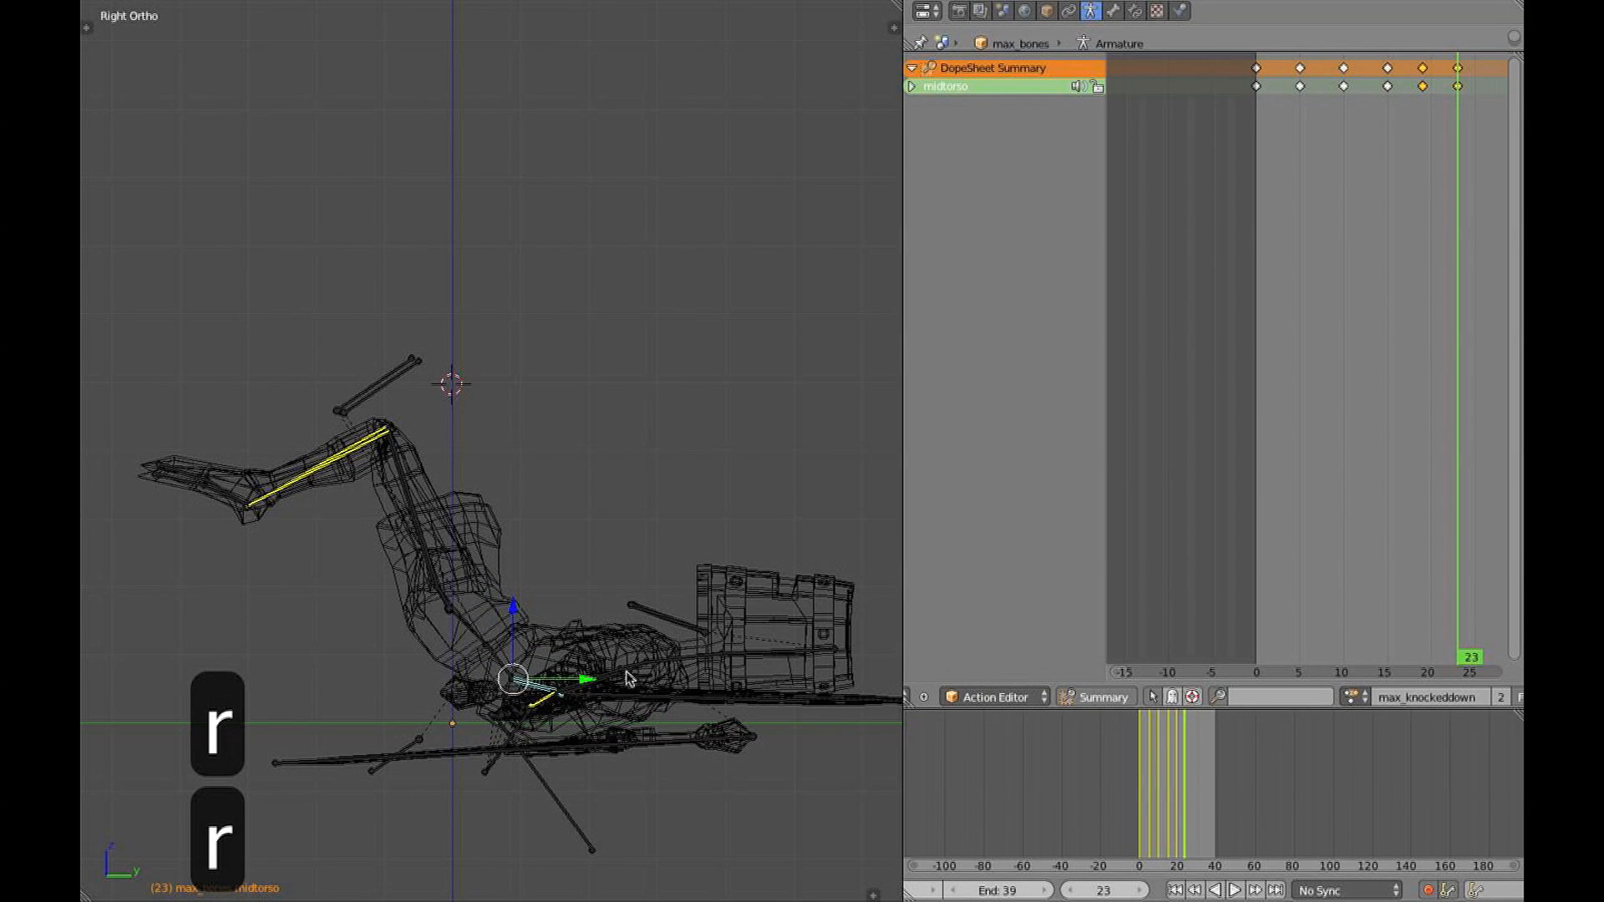
# Rotate the Centerbone and the torso bone above it to refine the bend of the lower body
pyautogui.press('3')
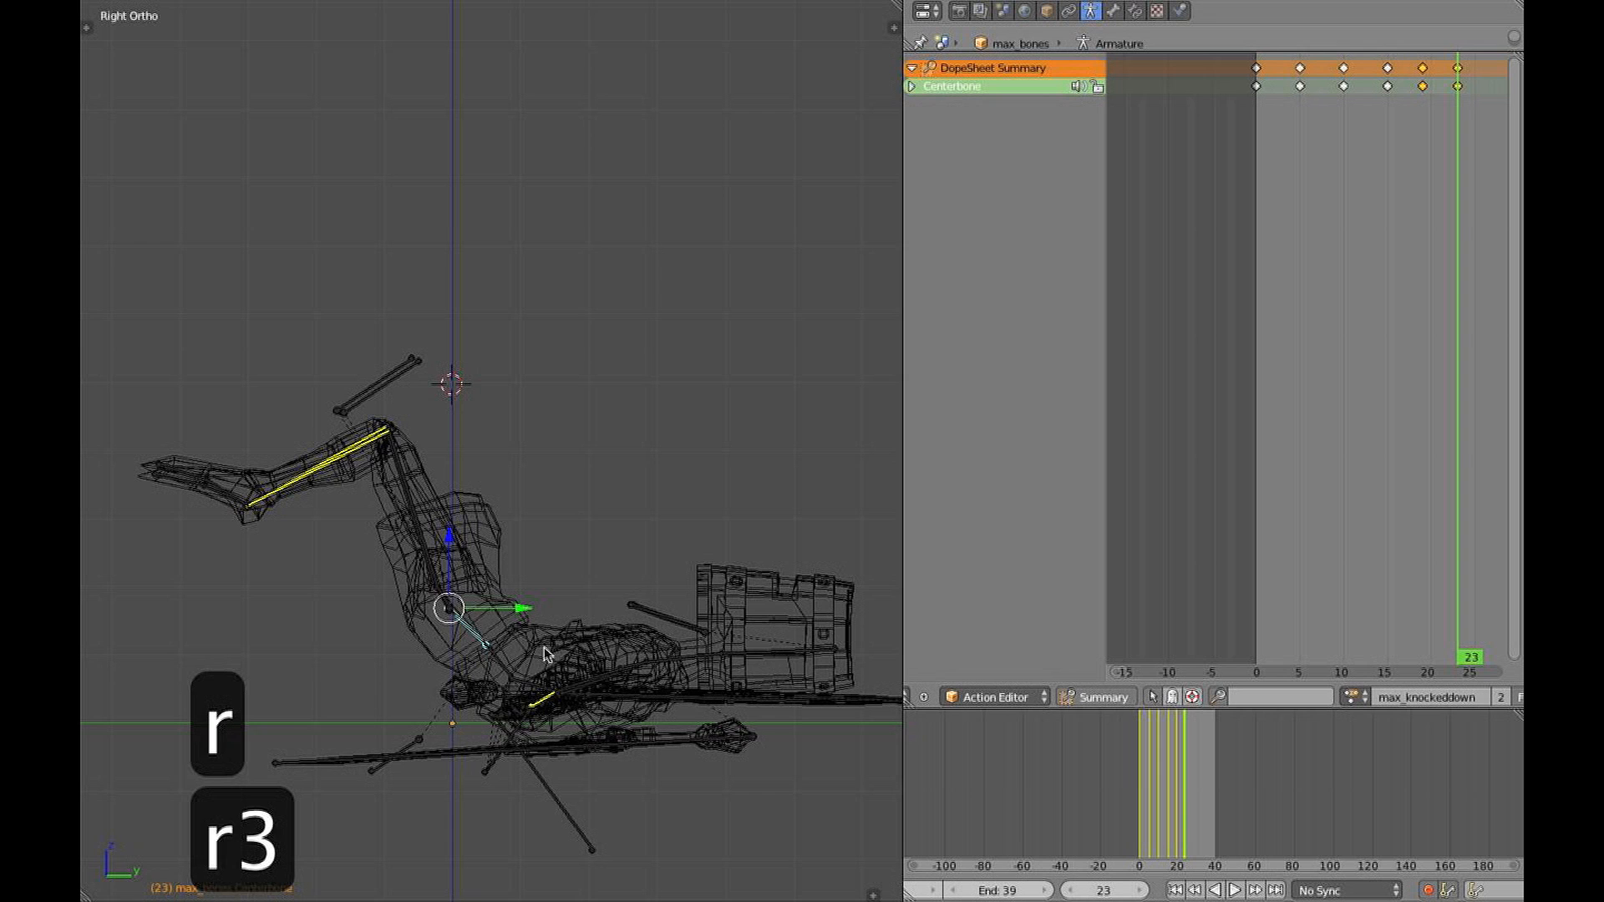
pyautogui.press('r')
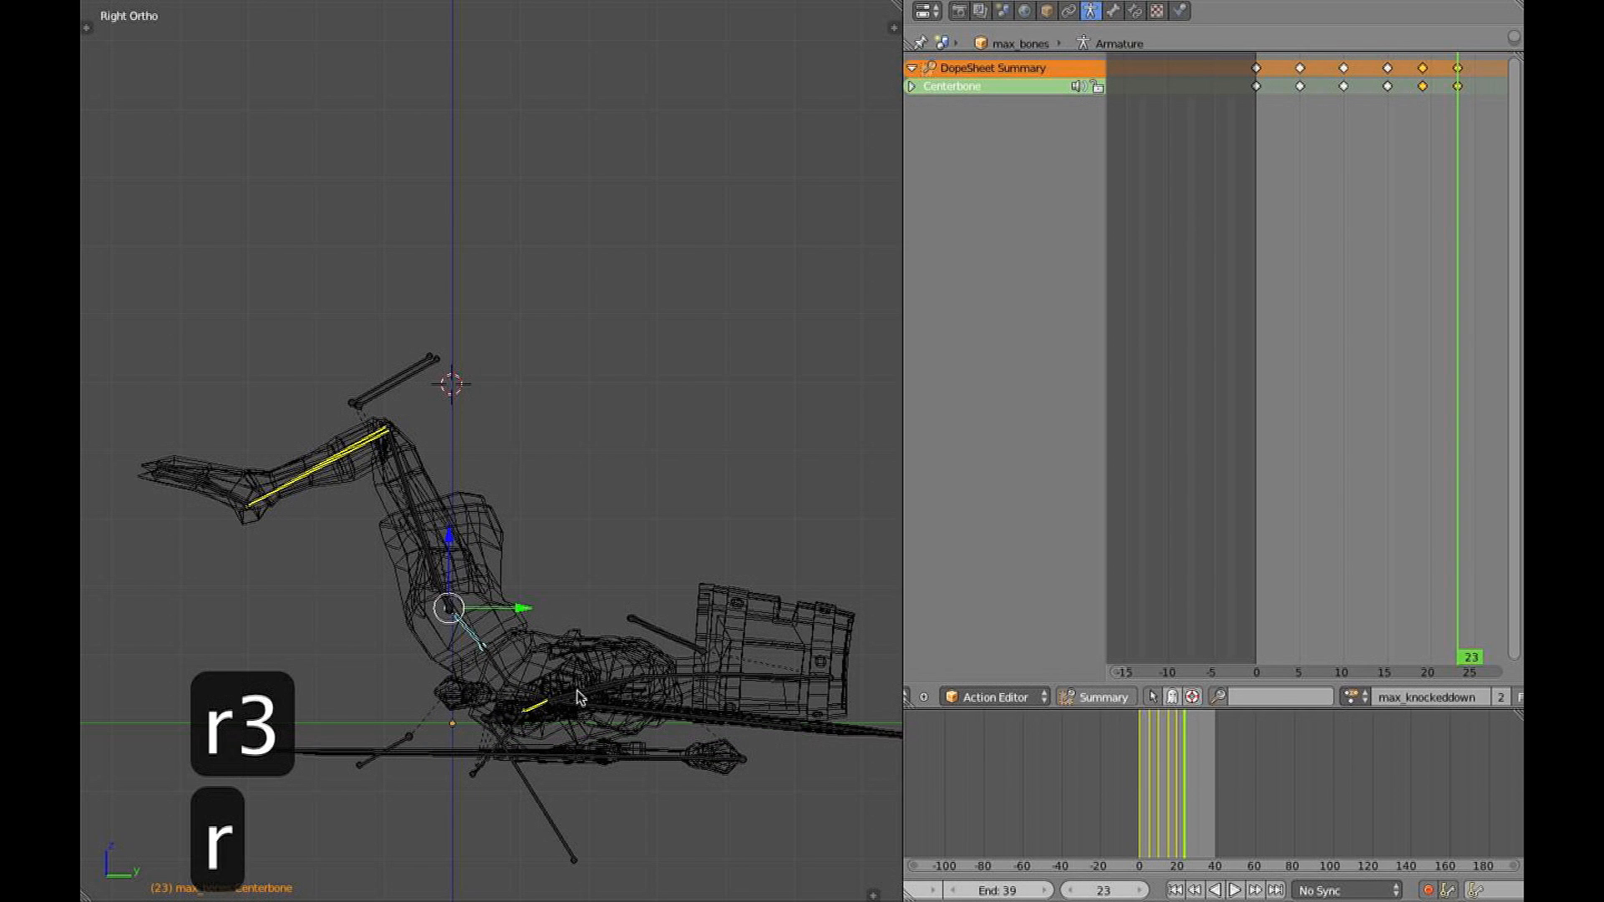
pyautogui.rightClick(493, 677)
pyautogui.press('r')
pyautogui.click(529, 705)
# Select all bones, raise the whole character slightly, and display it textured in side view
pyautogui.press('a')
pyautogui.press('a')
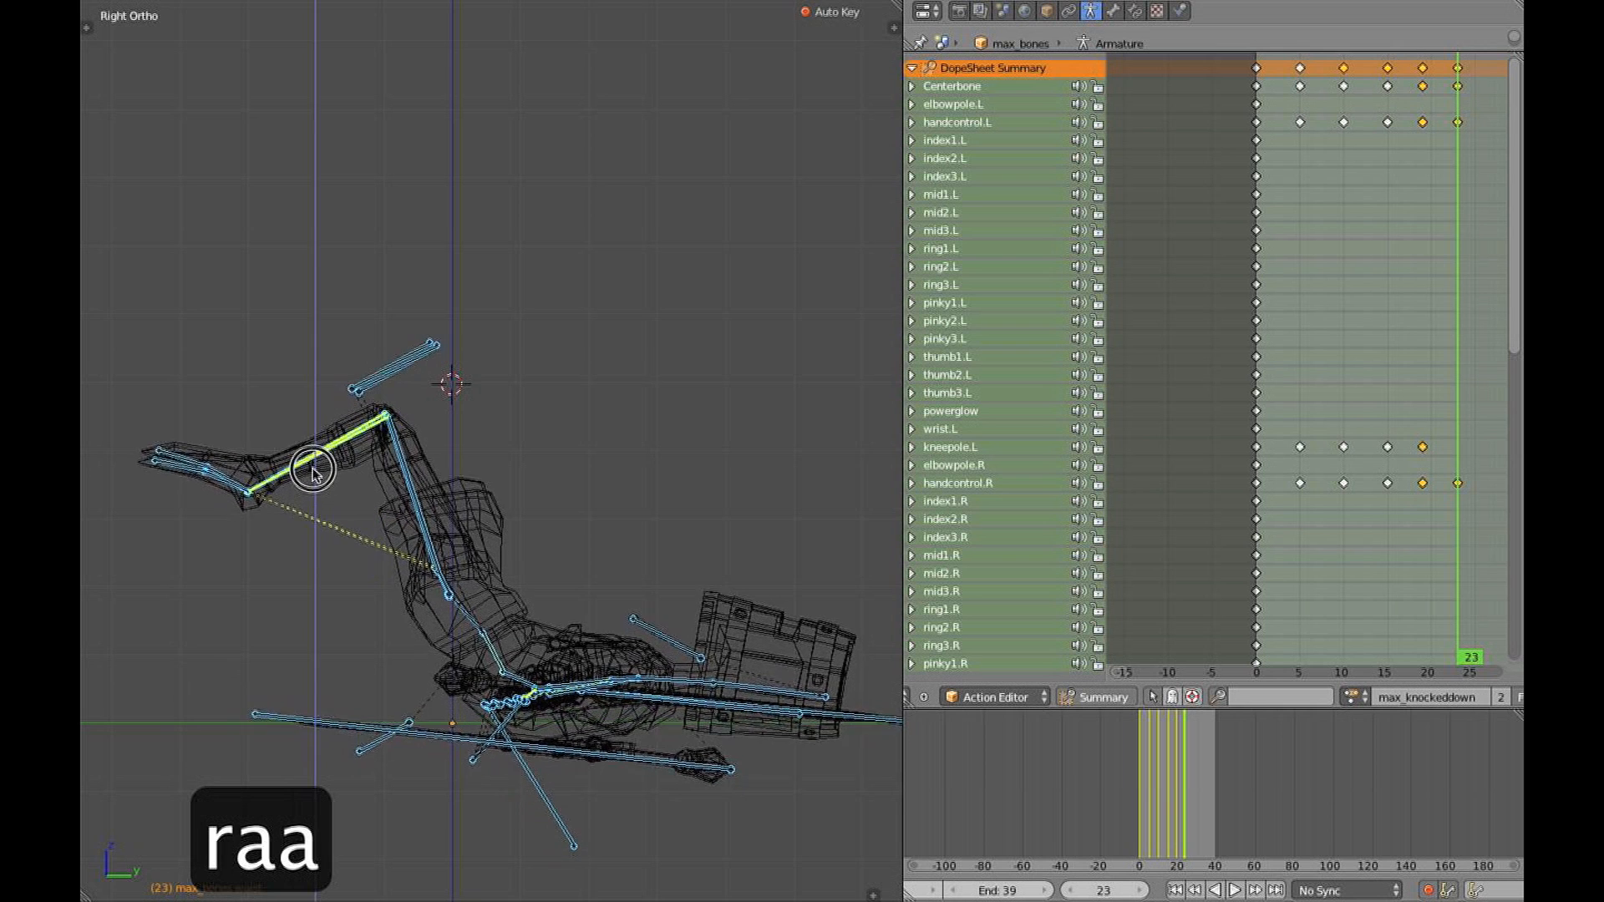
pyautogui.press('z')
pyautogui.hotkey('alt', 'z')
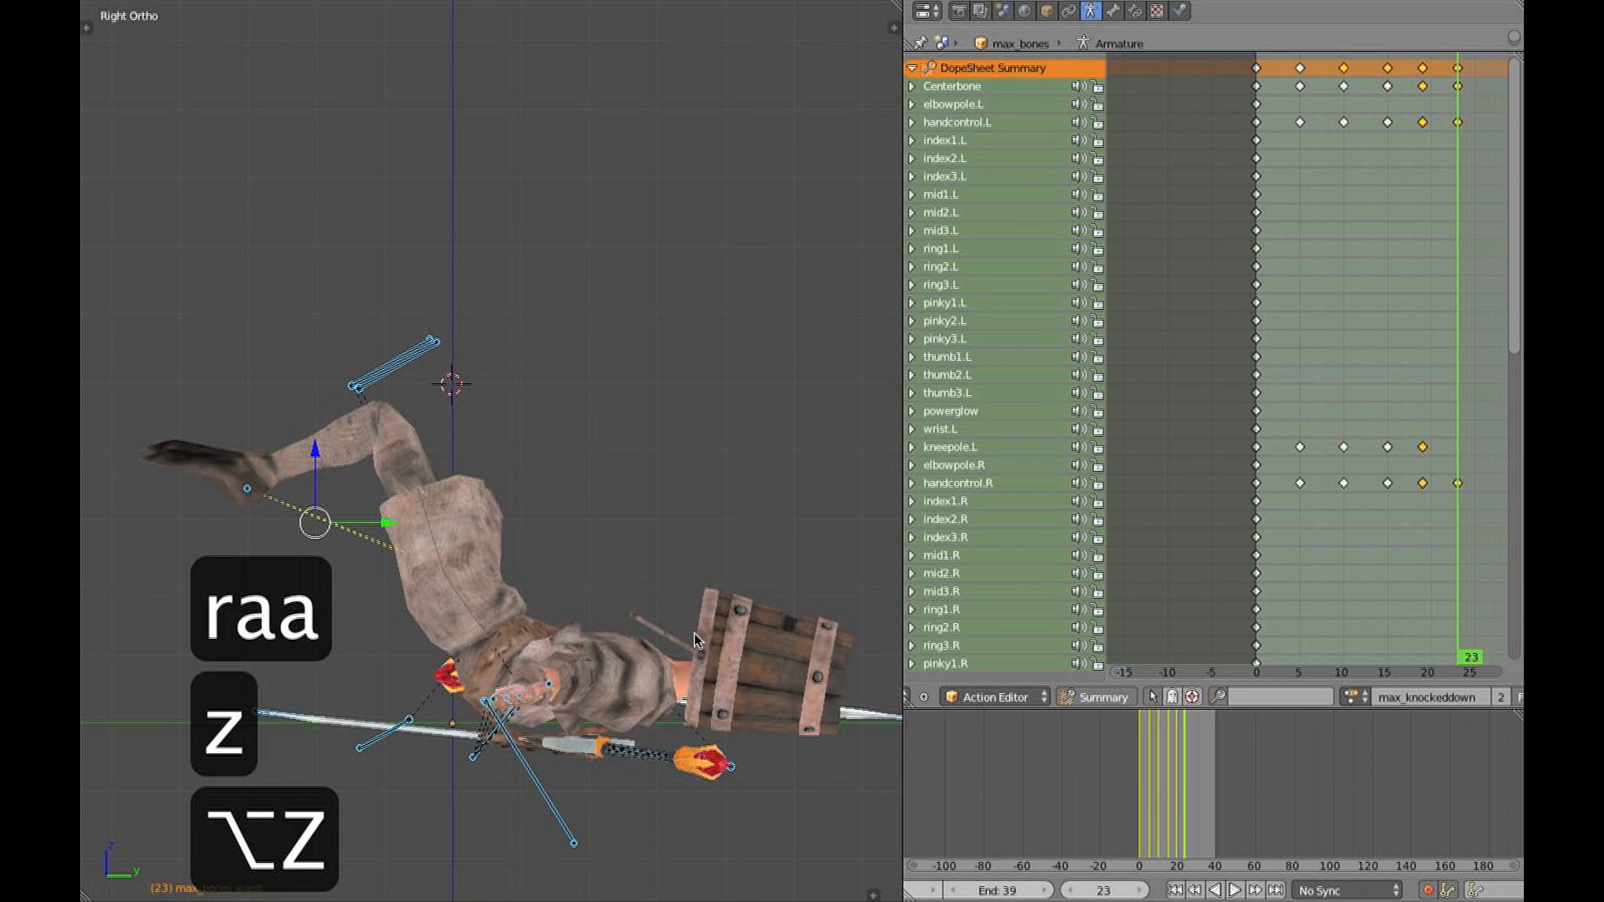
pyautogui.press('3')
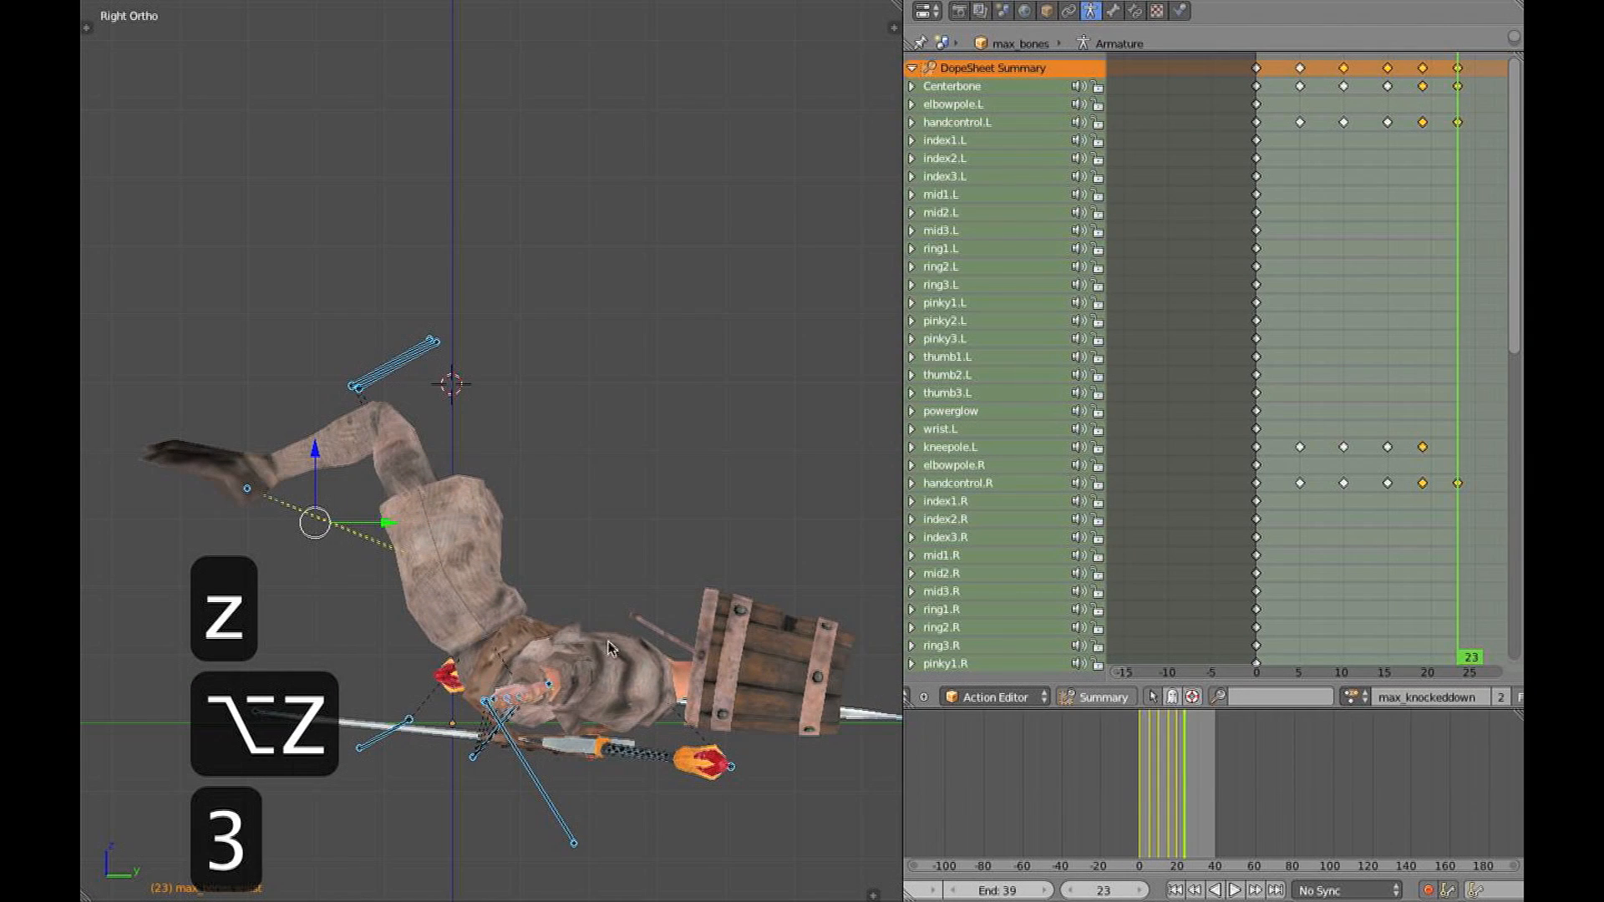
# Move and rotate the sheathedsword bone so the sword lies nearly flat along the ground beneath the body
pyautogui.rightClick(530, 765)
pyautogui.press('z')
pyautogui.press('g')
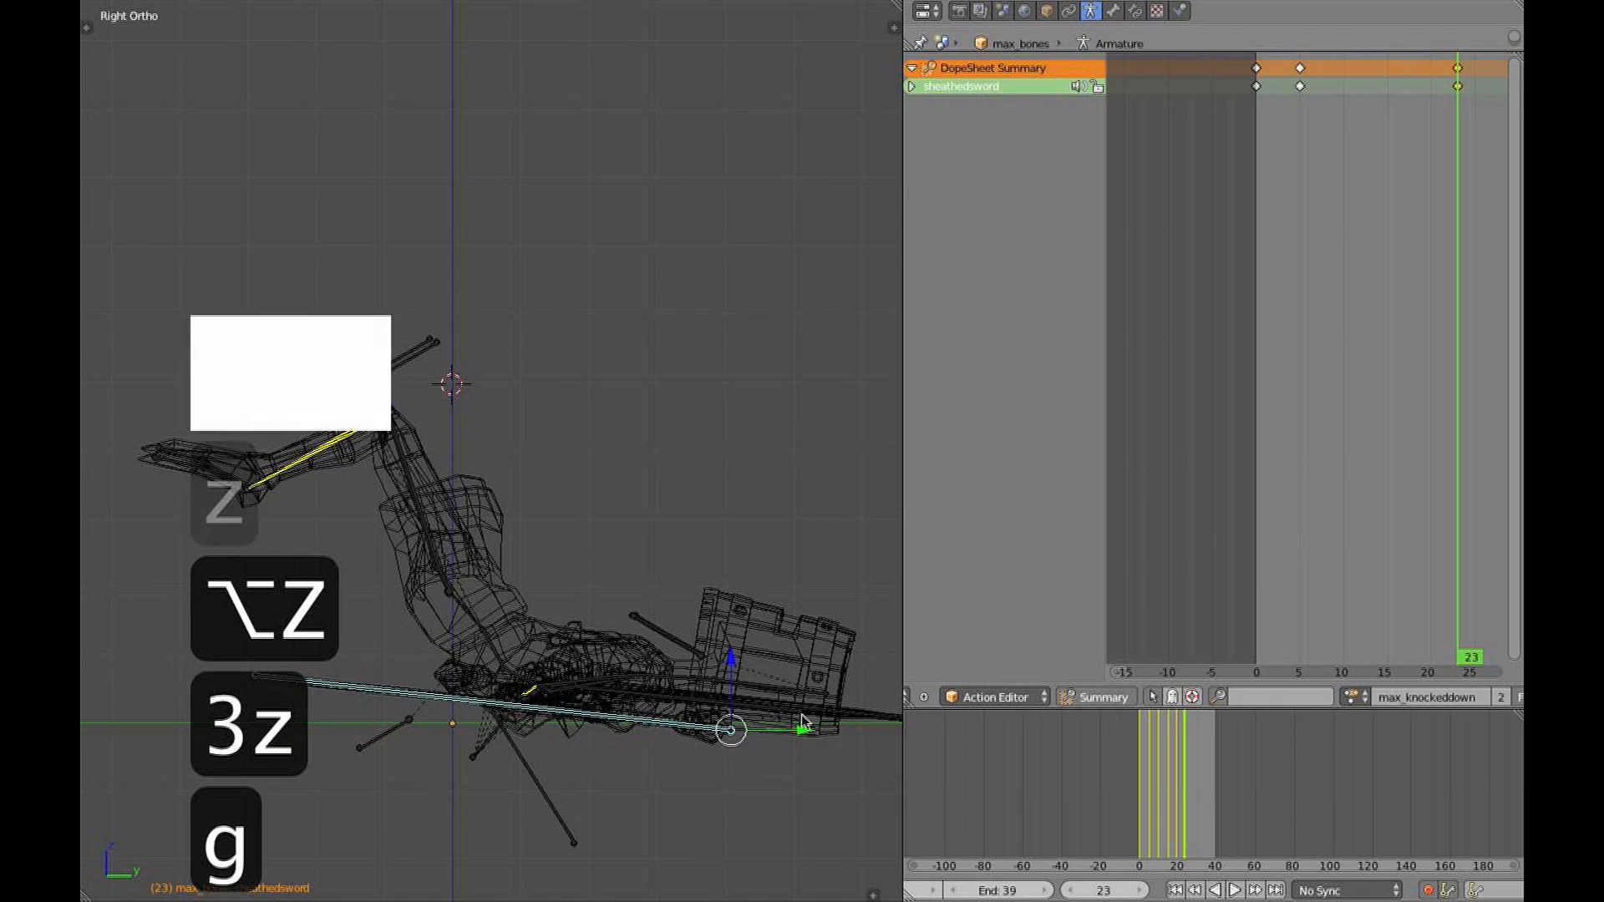
pyautogui.press('r')
pyautogui.press('g')
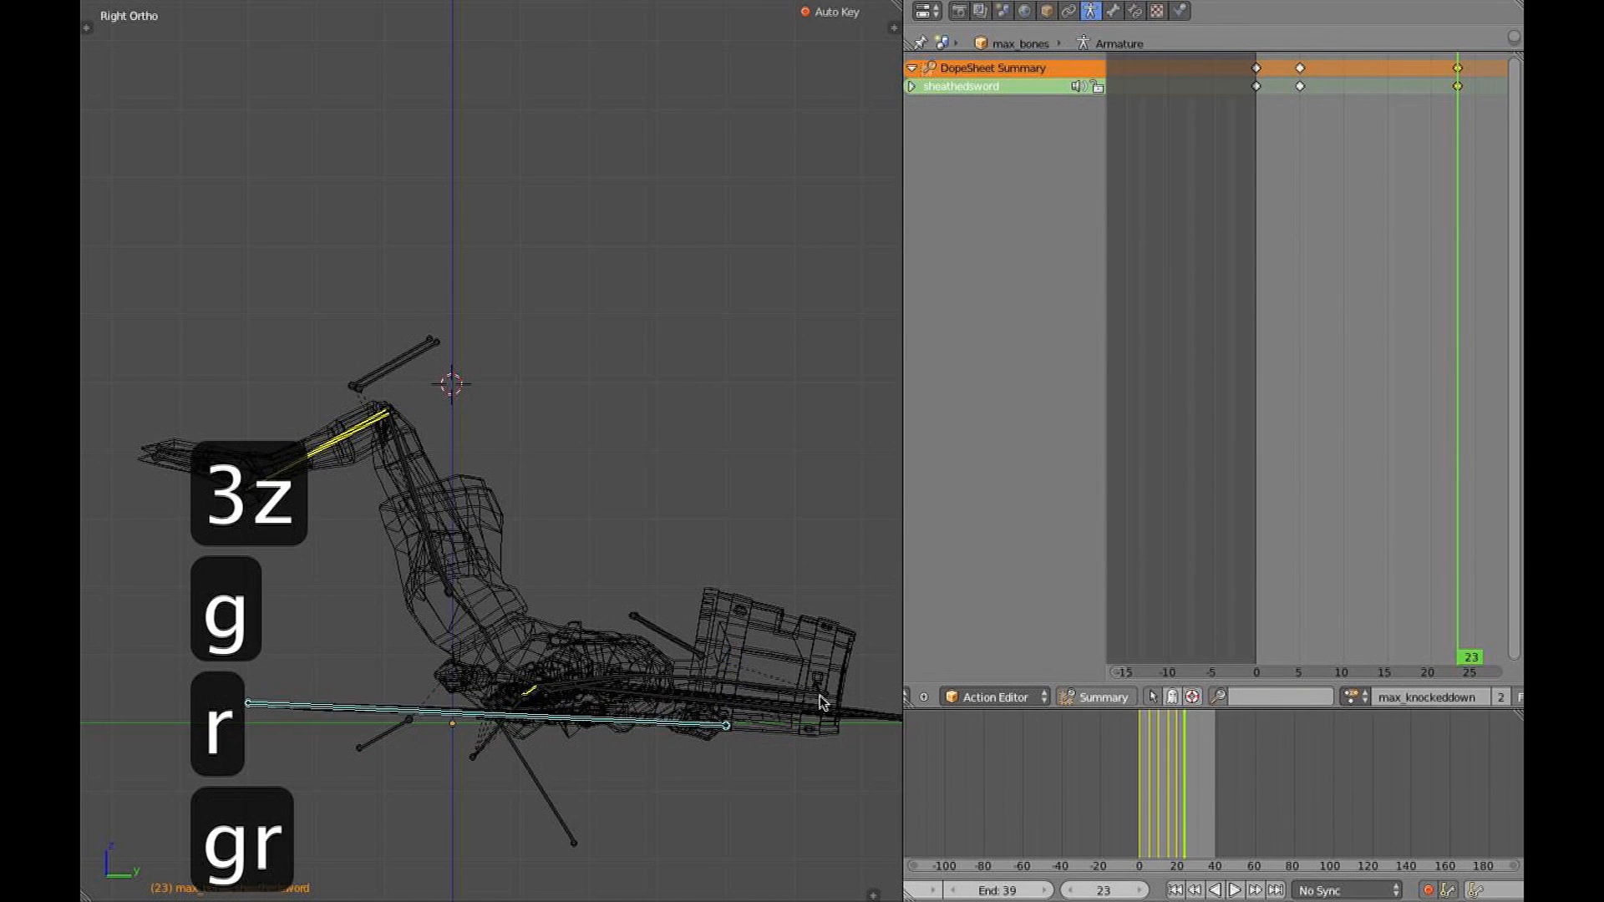
pyautogui.hotkey('alt', 'z')
pyautogui.moveTo(746, 640)
pyautogui.mouseDown(button='middle')
pyautogui.moveTo(727, 832)
pyautogui.moveTo(752, 699)
pyautogui.mouseUp(button='middle')
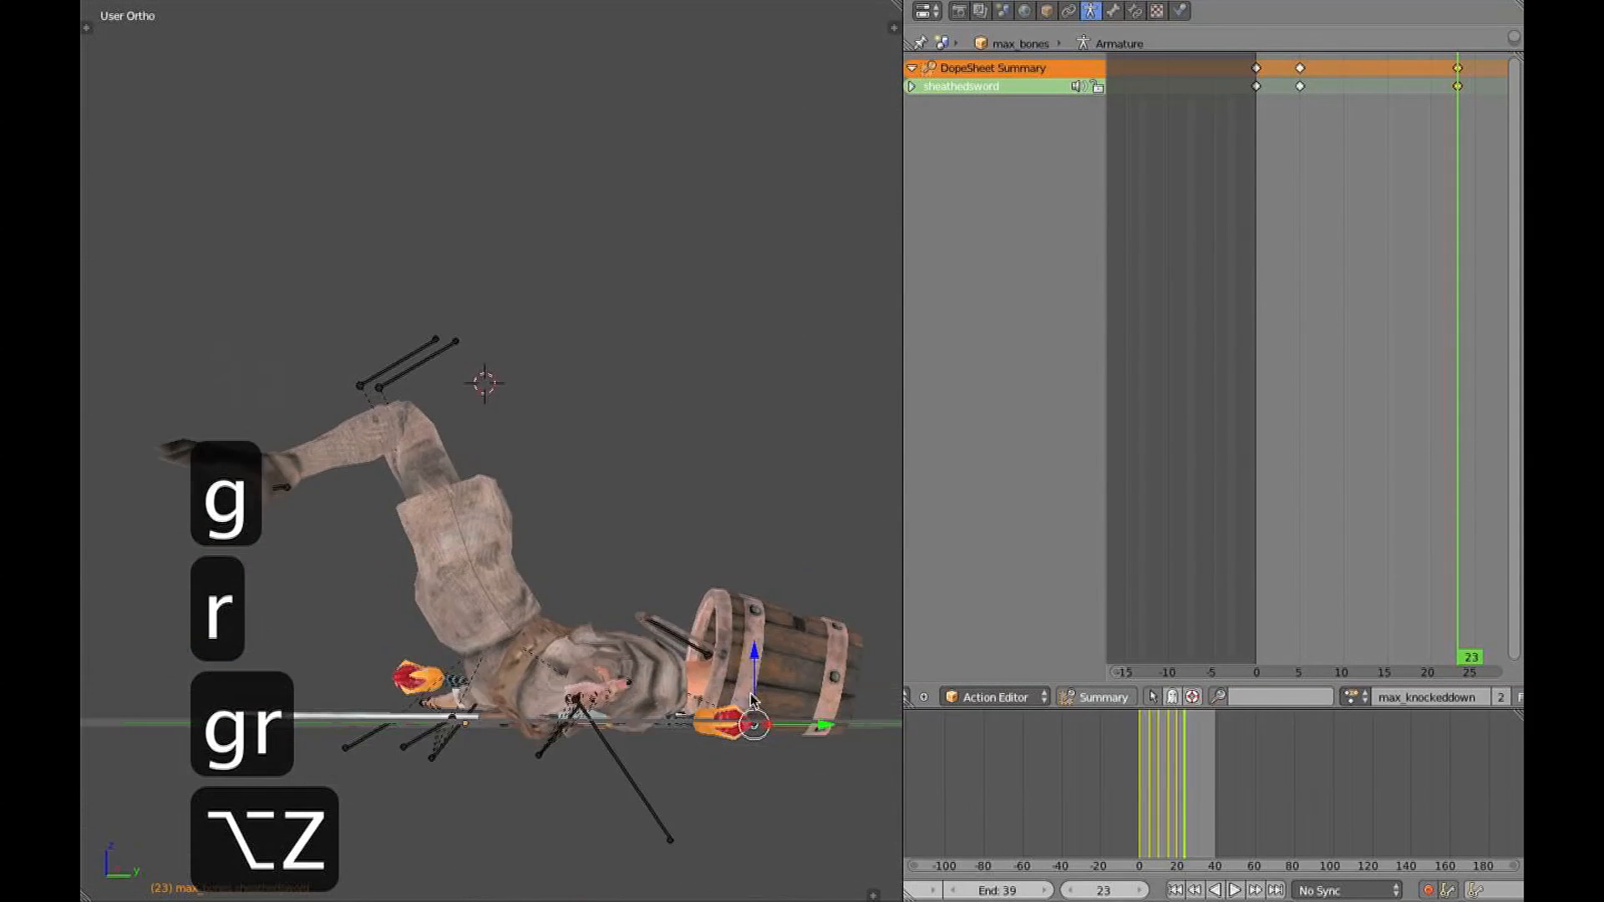
# Fine-tune the sheathed sword bone's position and tilt from the side view at frame 23, finishing with no bones selected
pyautogui.press('3')
pyautogui.press('g')
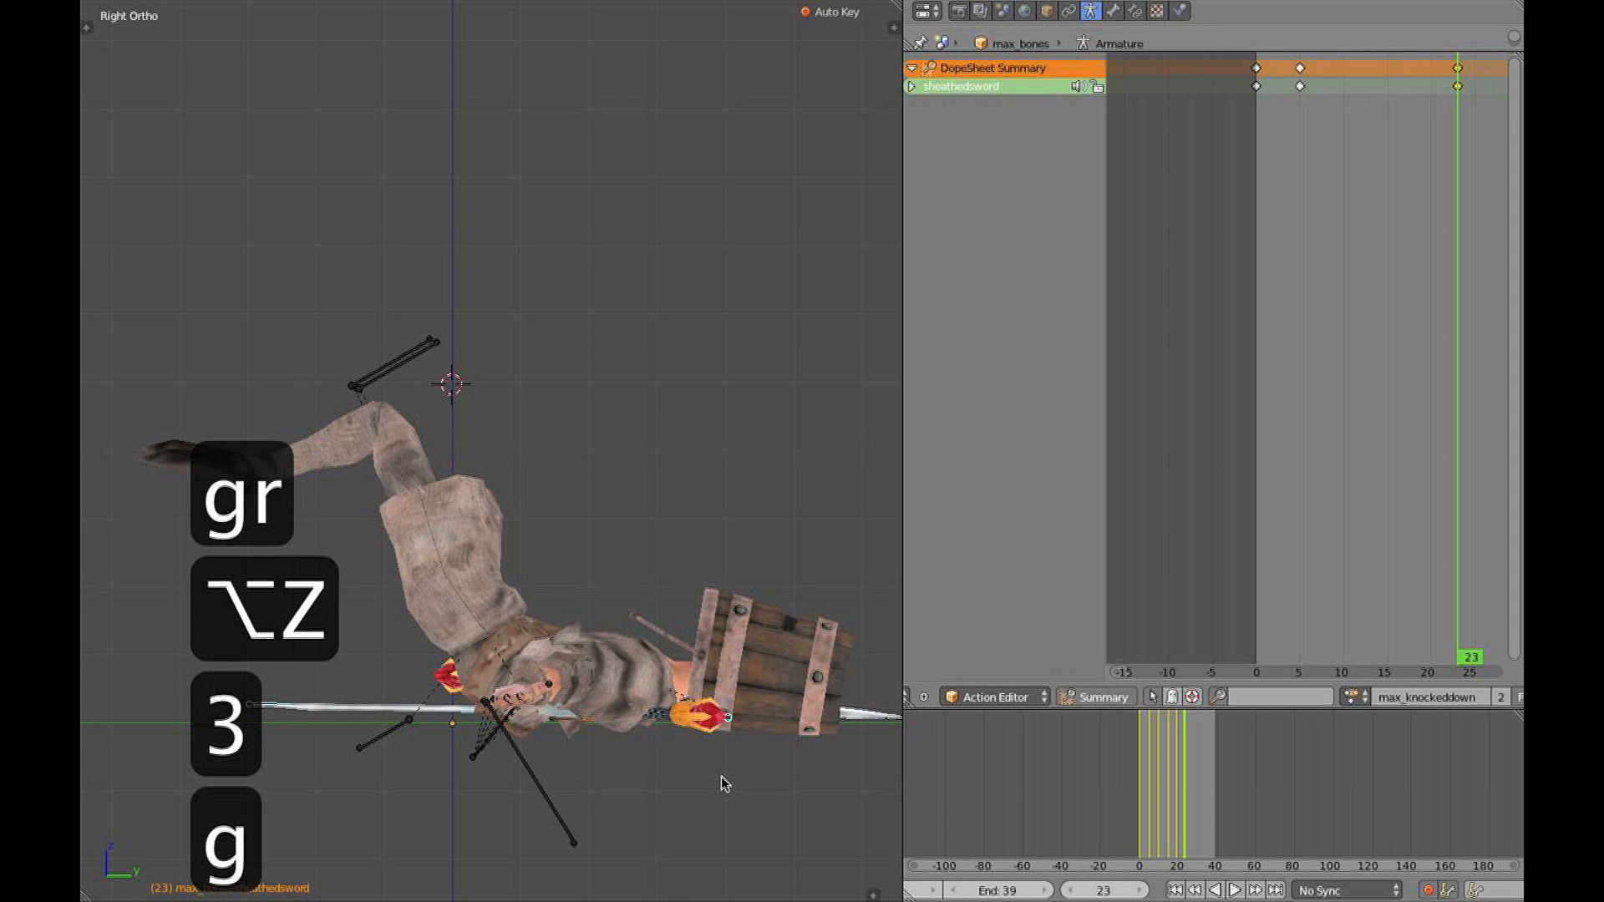
pyautogui.press('r')
pyautogui.press('g')
pyautogui.moveTo(825, 725); pyautogui.dragTo(716, 780, button='middle')
pyautogui.press('KP_3')
pyautogui.moveTo(679, 681); pyautogui.dragTo(765, 577, button='middle')
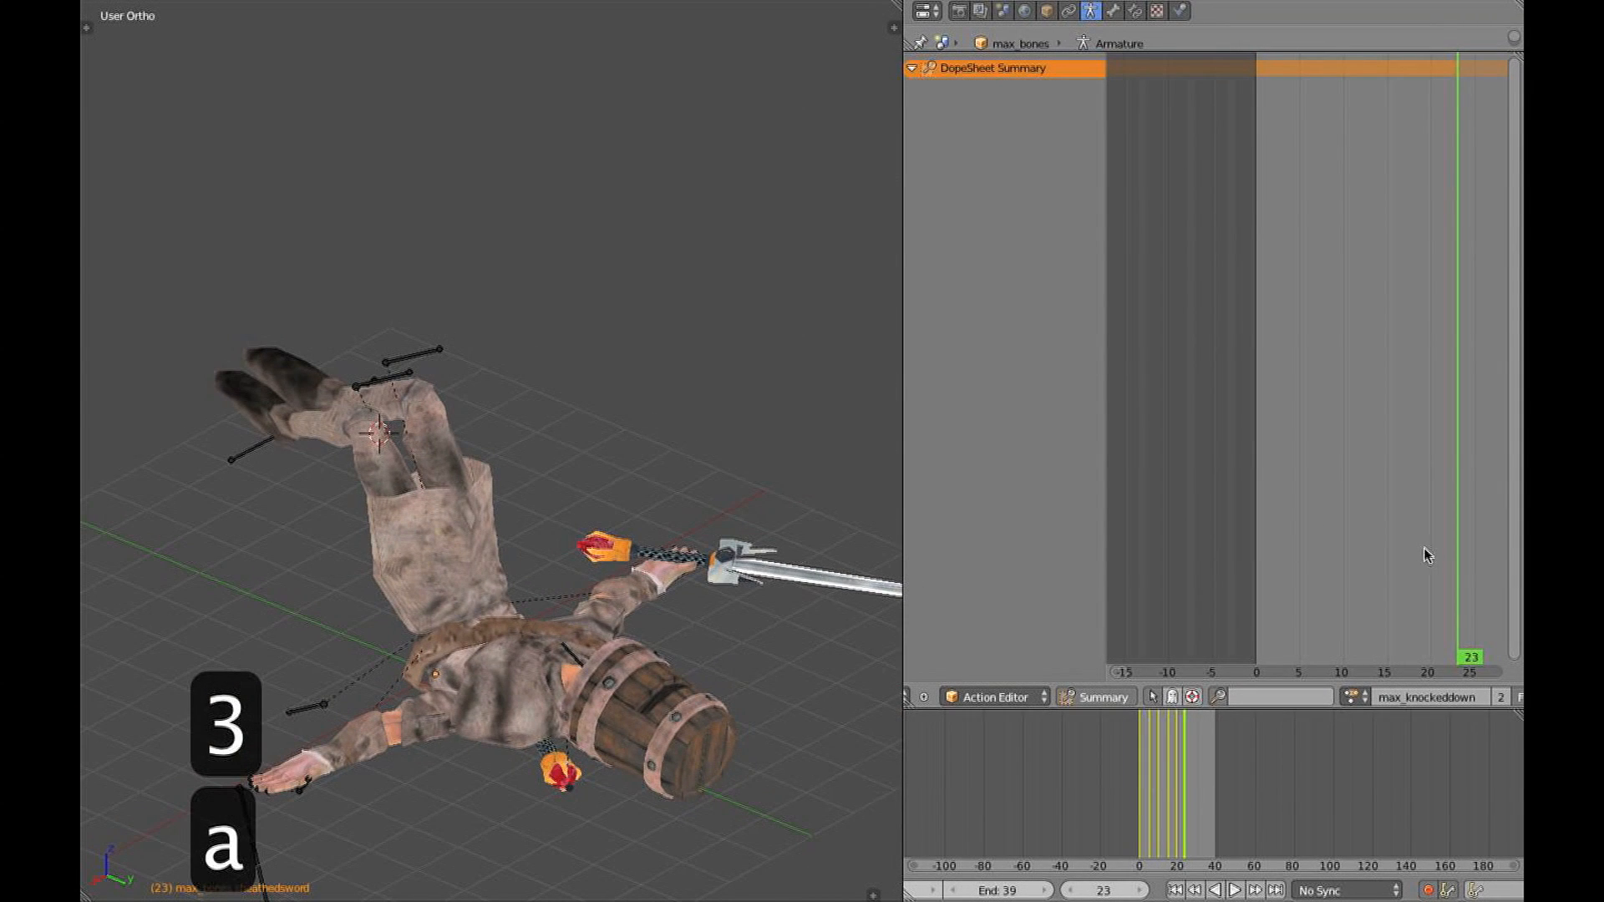
# Play back the knockdown action from several angles and scrub around the landing frames to check the fall's timing
pyautogui.moveTo(1381, 577); pyautogui.dragTo(1128, 529)
pyautogui.moveTo(456, 530); pyautogui.dragTo(518, 478, button='middle')
pyautogui.hotkey('alt', 'a')
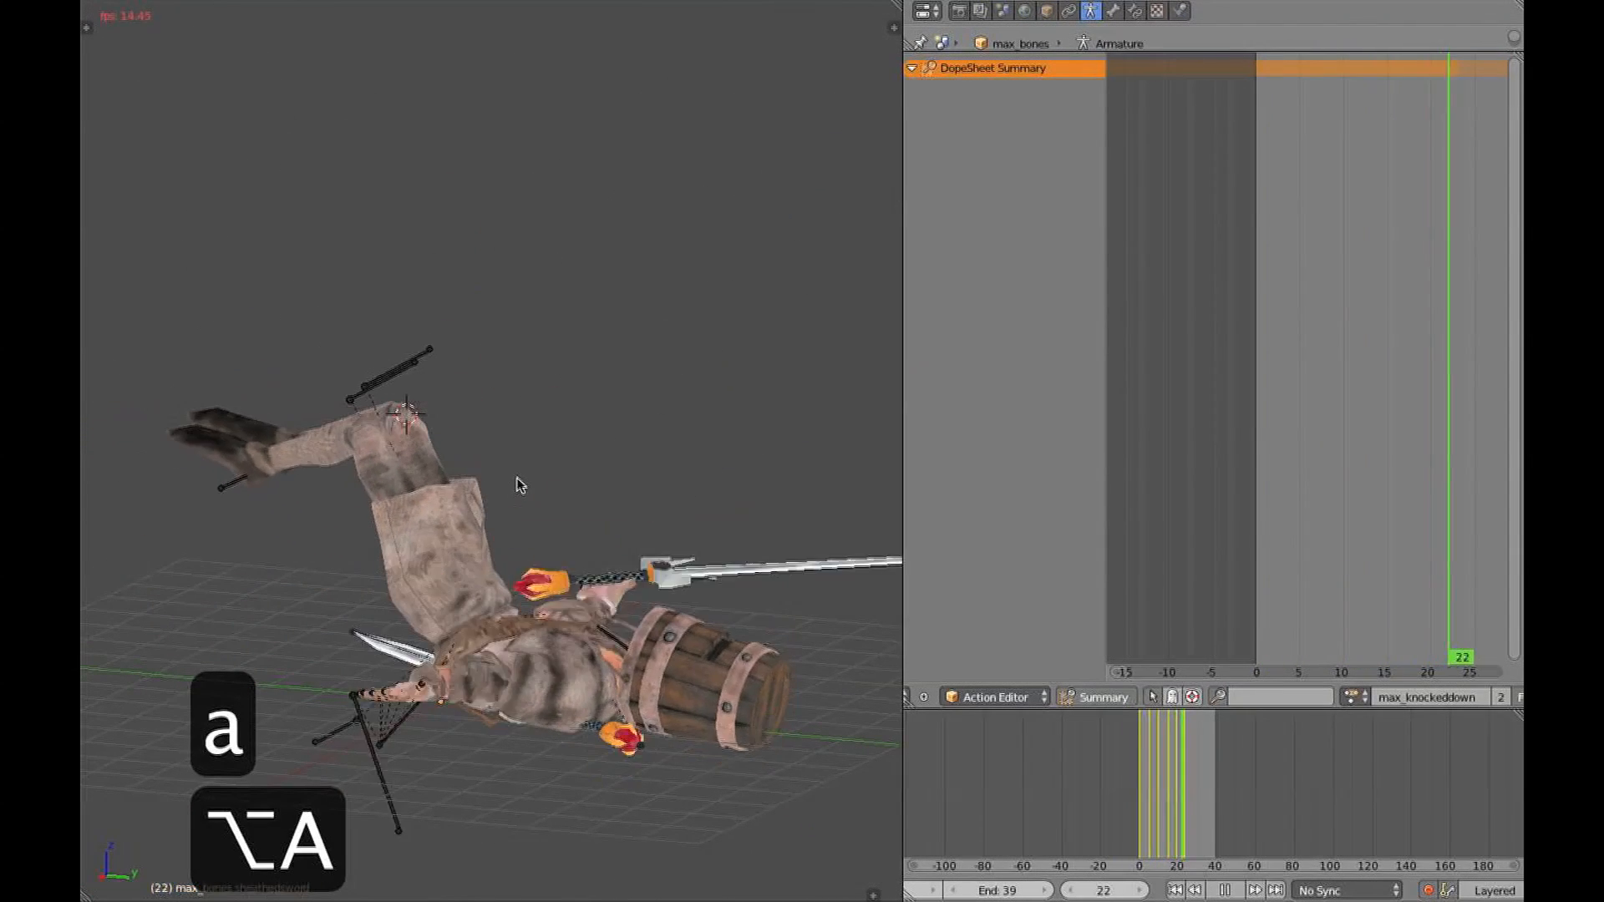
pyautogui.press('Escape')
pyautogui.press('3')
pyautogui.hotkey('alt', 'a')
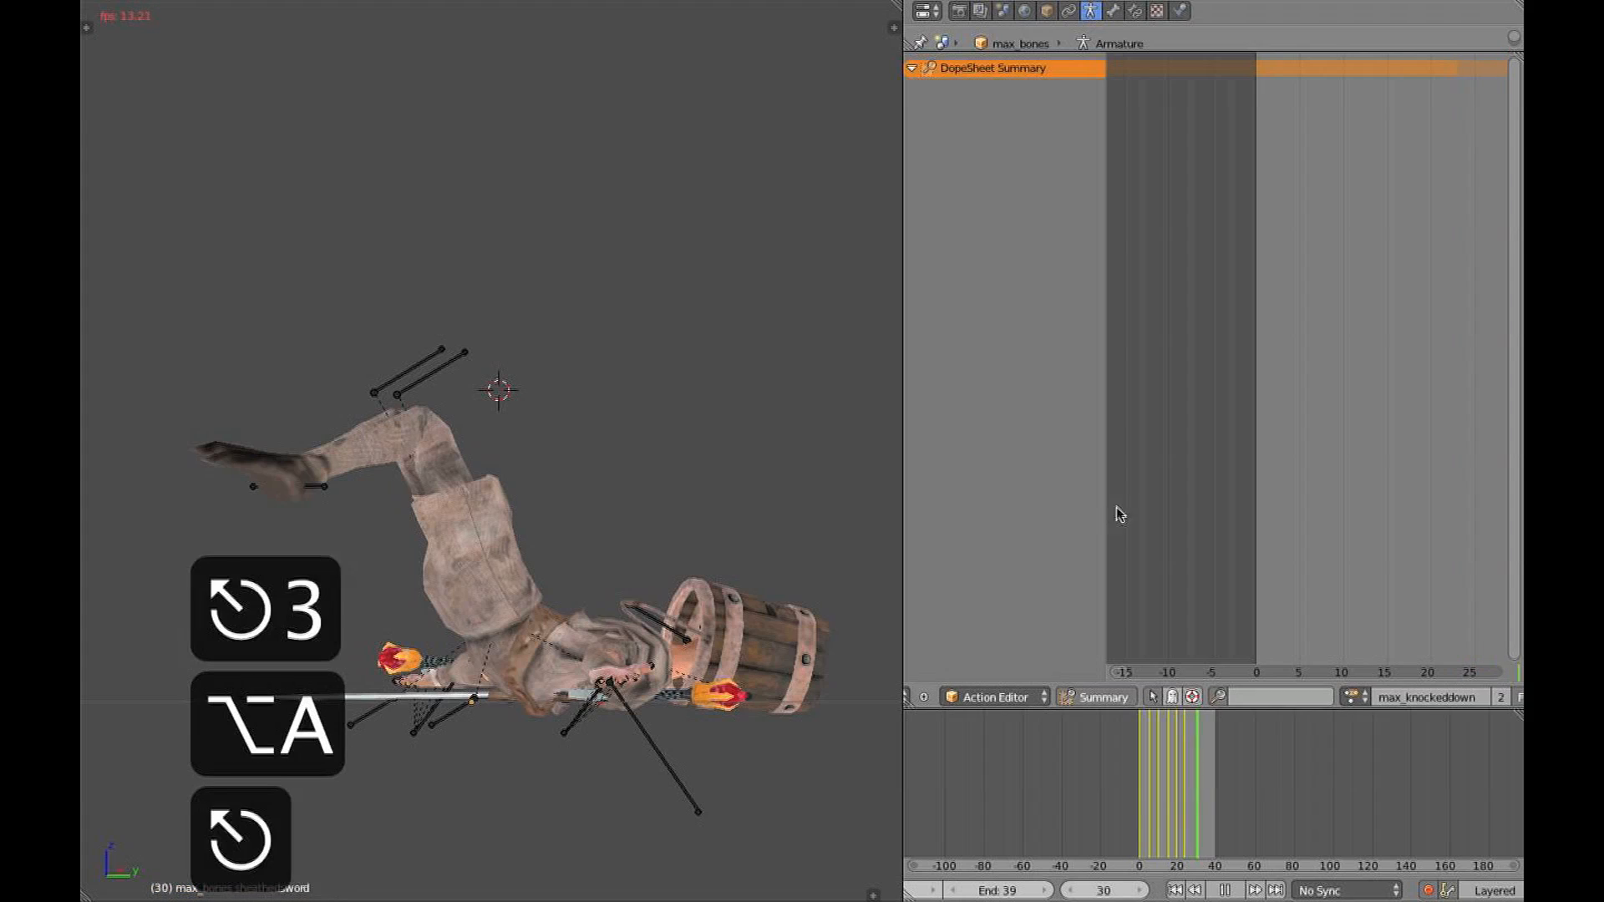
pyautogui.press('Escape')
pyautogui.moveTo(1300, 573); pyautogui.dragTo(1482, 577)
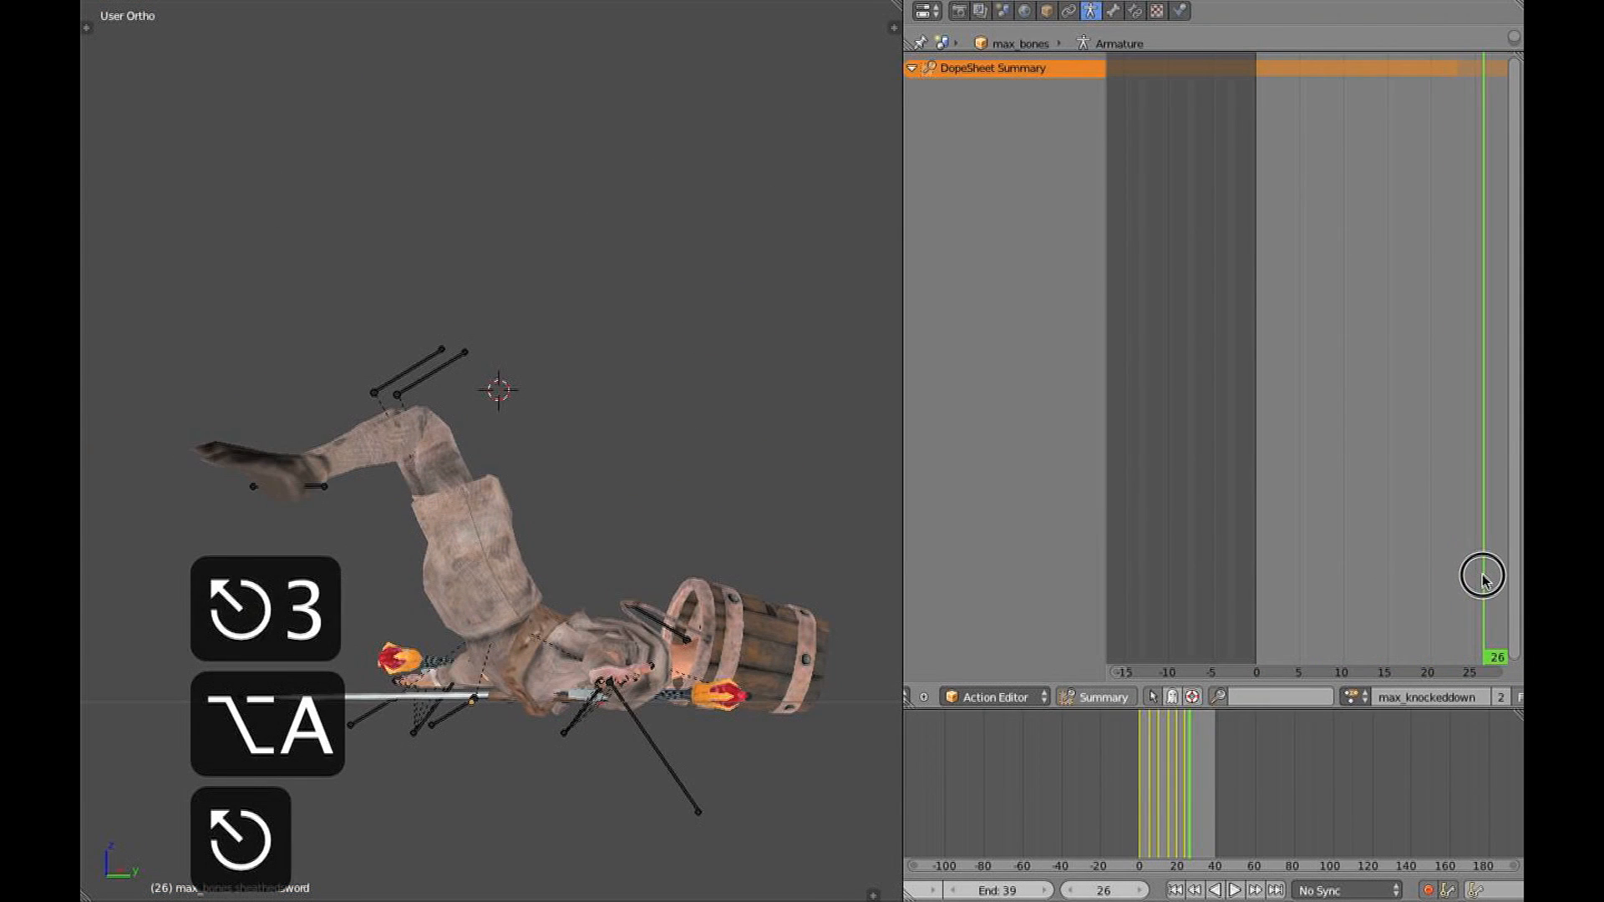
# Select all bones in wireframe display and move their frame 23 keyframes to frame 21
pyautogui.press('3')
pyautogui.press('3')
pyautogui.press('z')
pyautogui.moveTo(499, 515); pyautogui.dragTo(491, 515, button='middle')
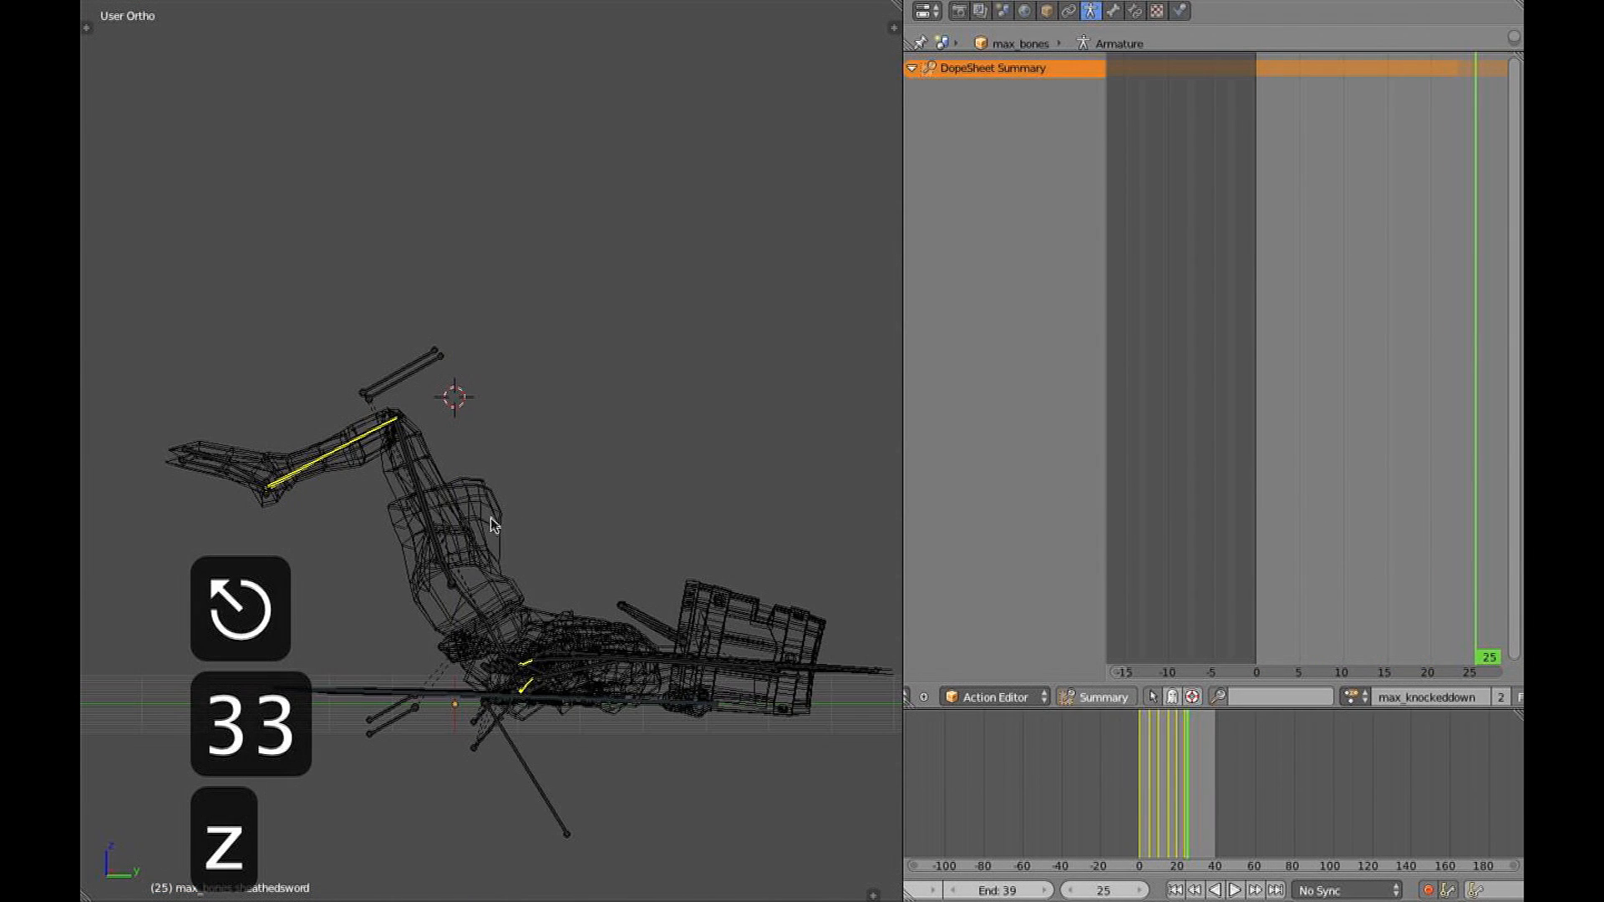
pyautogui.moveTo(1431, 151); pyautogui.dragTo(1457, 149)
pyautogui.press('a')
pyautogui.press('a')
pyautogui.click(1457, 68)
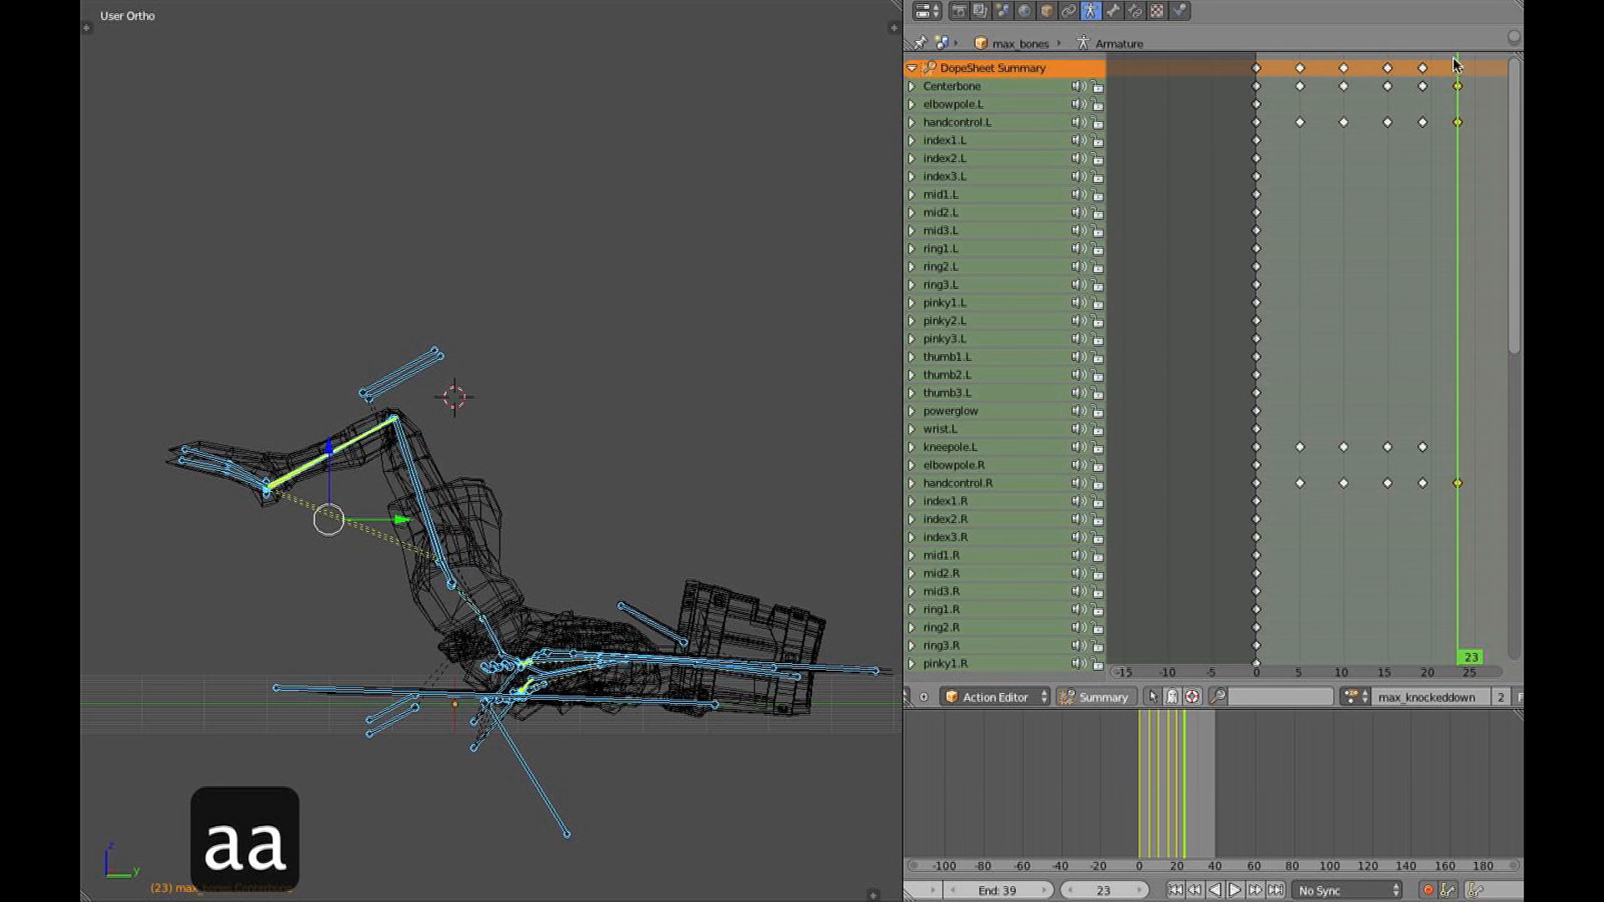
pyautogui.press('g')
pyautogui.click(1443, 86)
pyautogui.moveTo(1443, 86)
pyautogui.mouseDown()
pyautogui.moveTo(1421, 90)
pyautogui.moveTo(1432, 98)
pyautogui.mouseUp()
# Play back the fall in textured display and shift the landing keyframes to frame 22
pyautogui.hotkey('alt', 'z')
pyautogui.hotkey('alt', 'a')
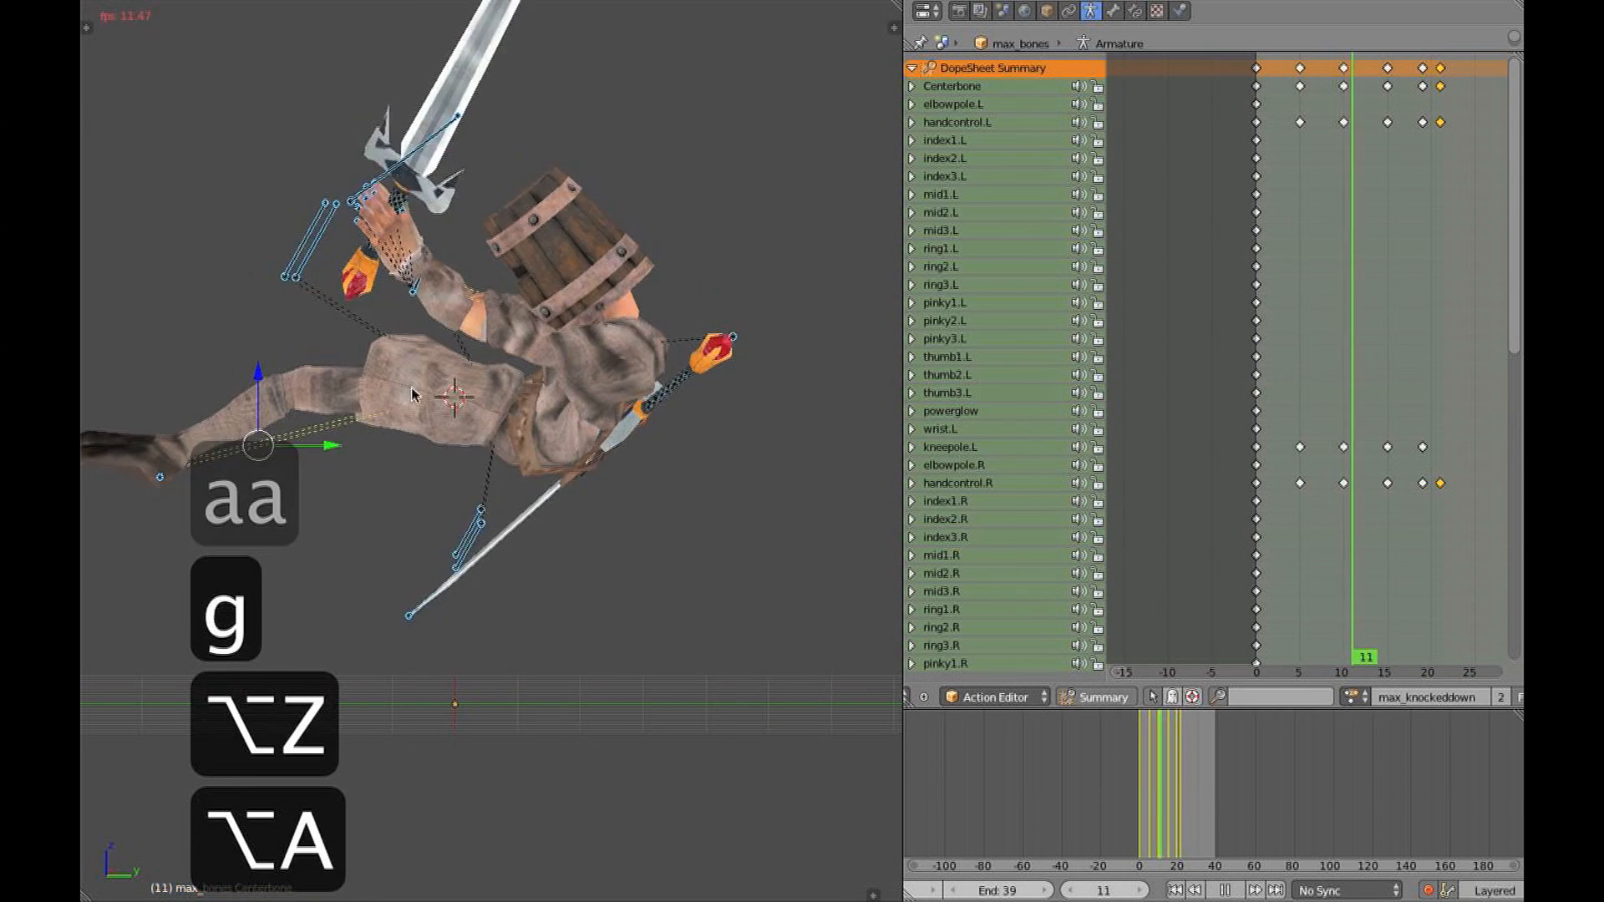
pyautogui.press('Escape')
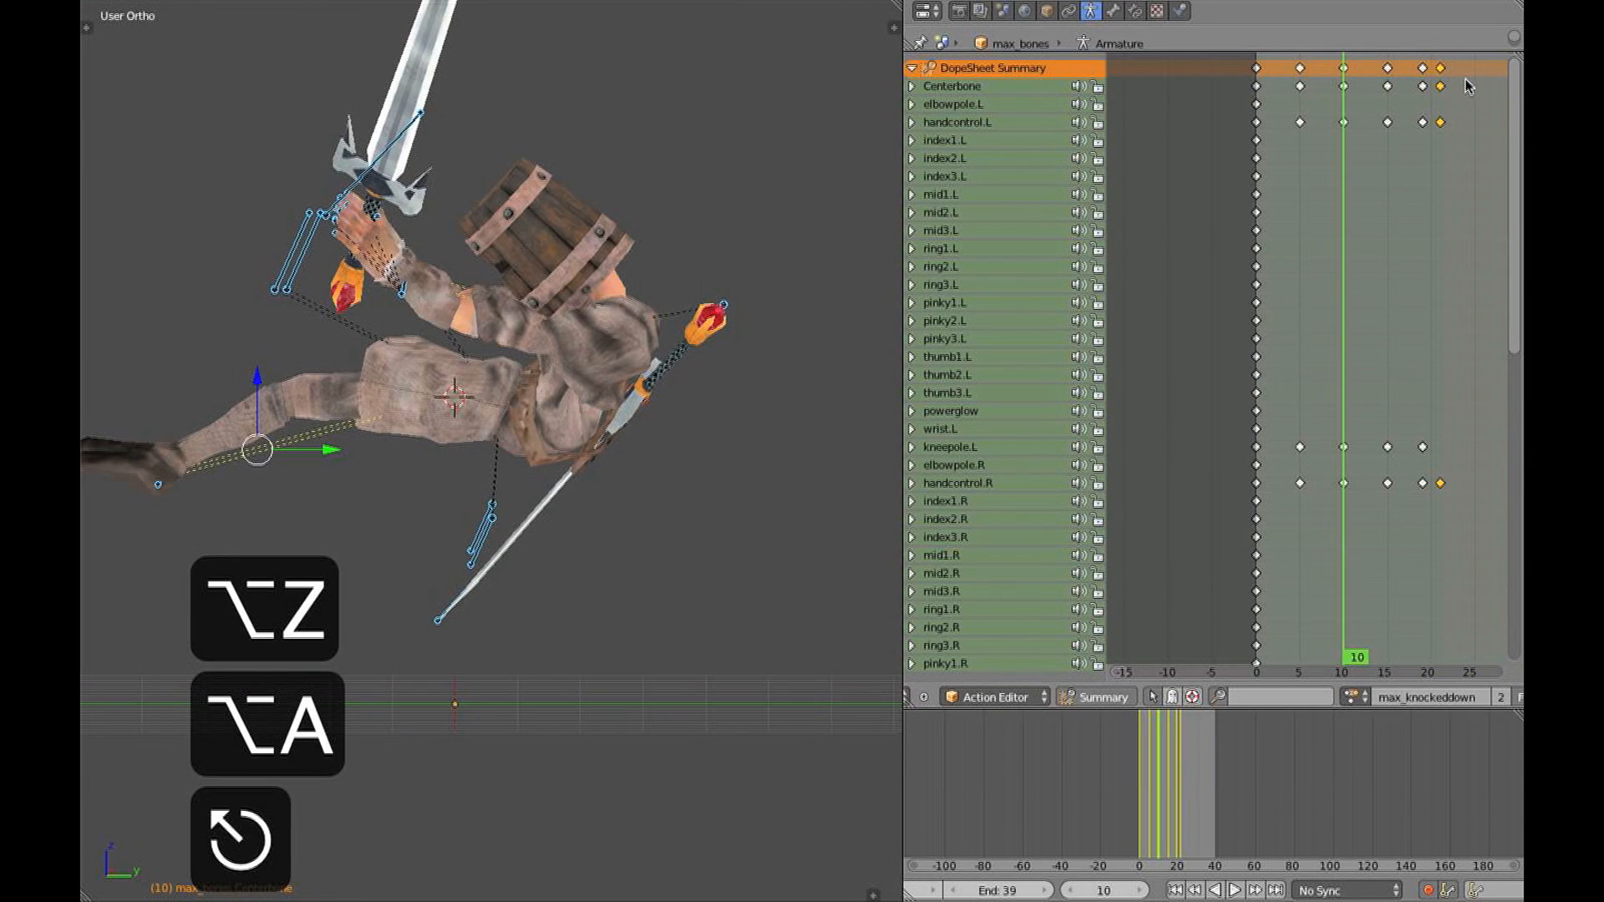
pyautogui.hotkey('alt', 'a')
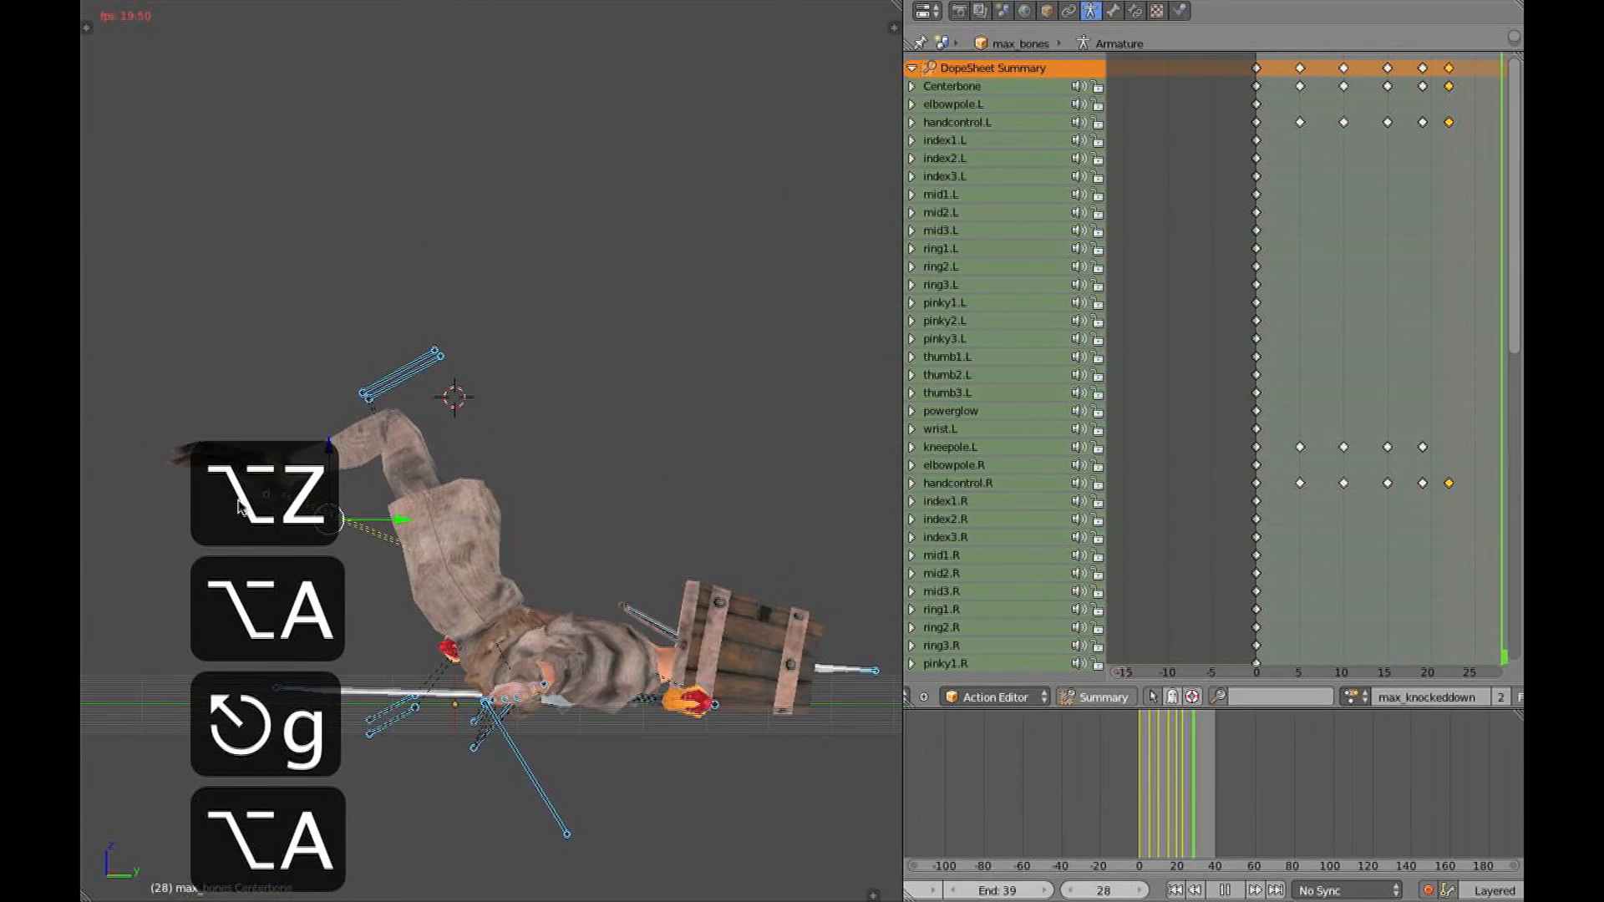
pyautogui.press('Escape')
# Select both hand control bones, delay their last keyframes to frame 24, and play back the fall
pyautogui.press('z')
pyautogui.moveTo(577, 576); pyautogui.dragTo(405, 284, button='middle')
pyautogui.rightClick(402, 277)
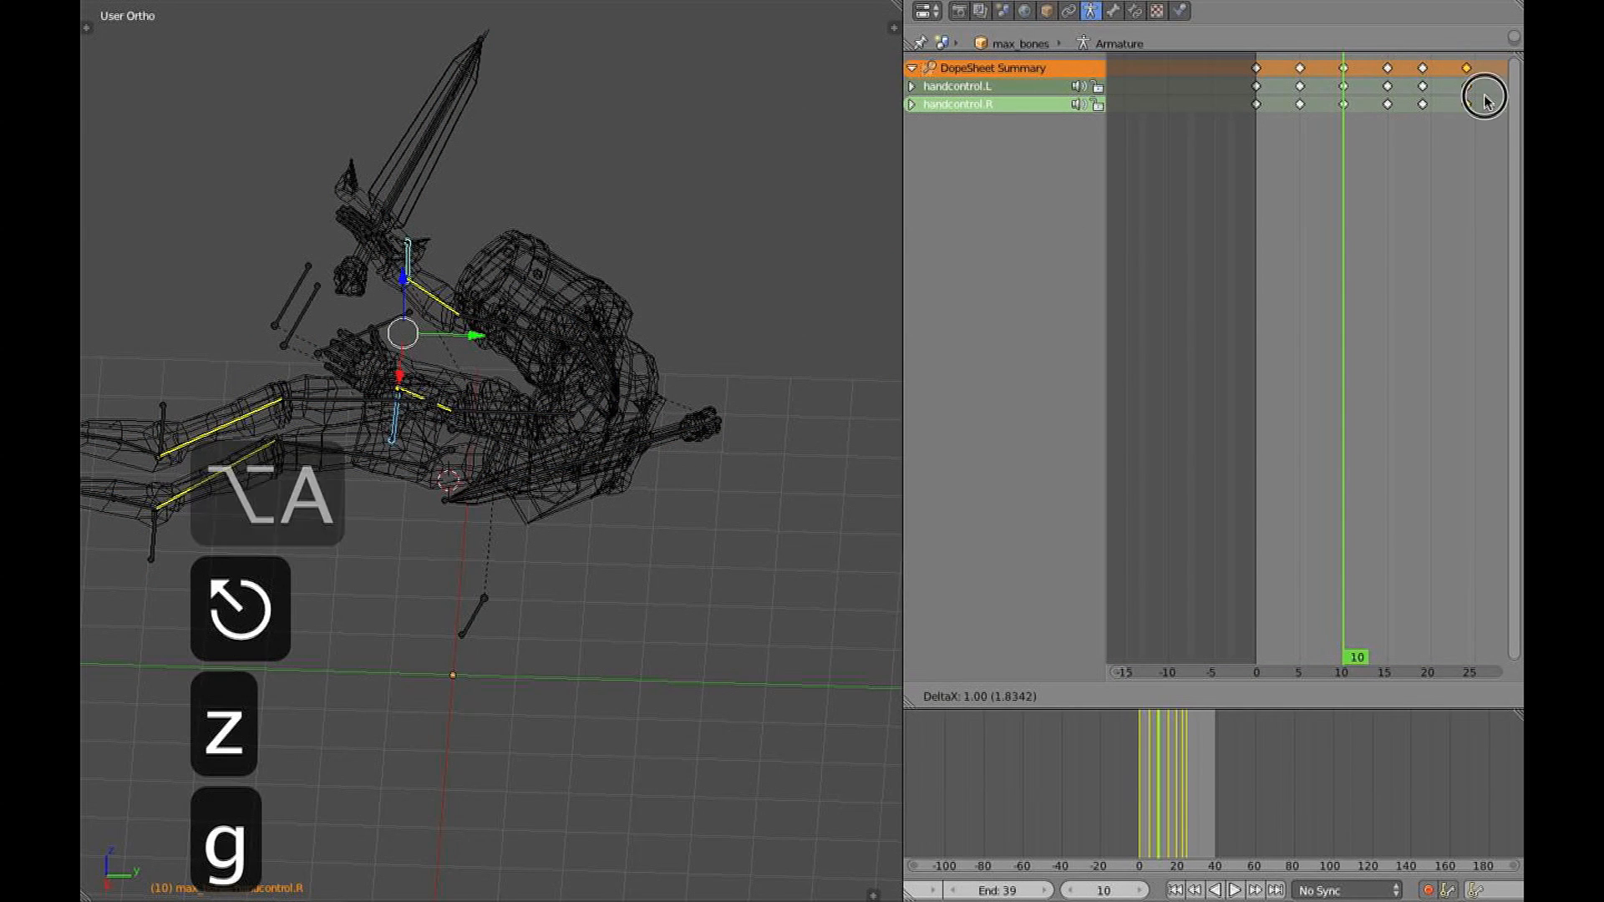
pyautogui.hotkey('alt', 'z')
pyautogui.hotkey('alt', 'a')
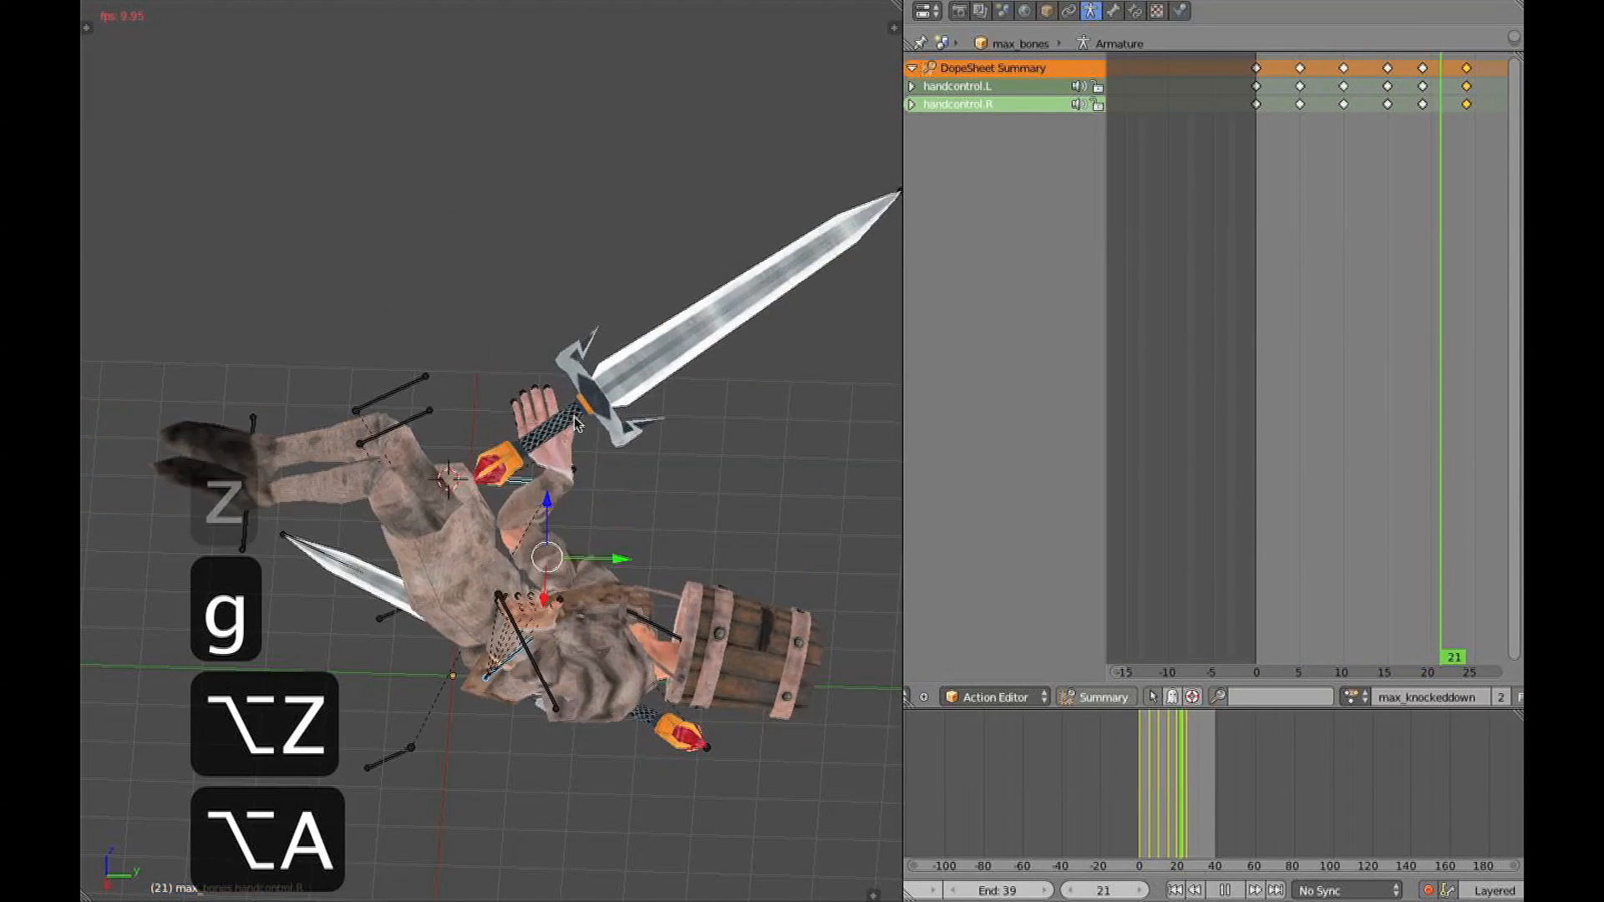
pyautogui.press('Escape')
# At frame 24, lower the Centerbone slightly and rotate it in side view to lift the upper body
pyautogui.moveTo(1308, 368); pyautogui.dragTo(1468, 359)
pyautogui.press('z')
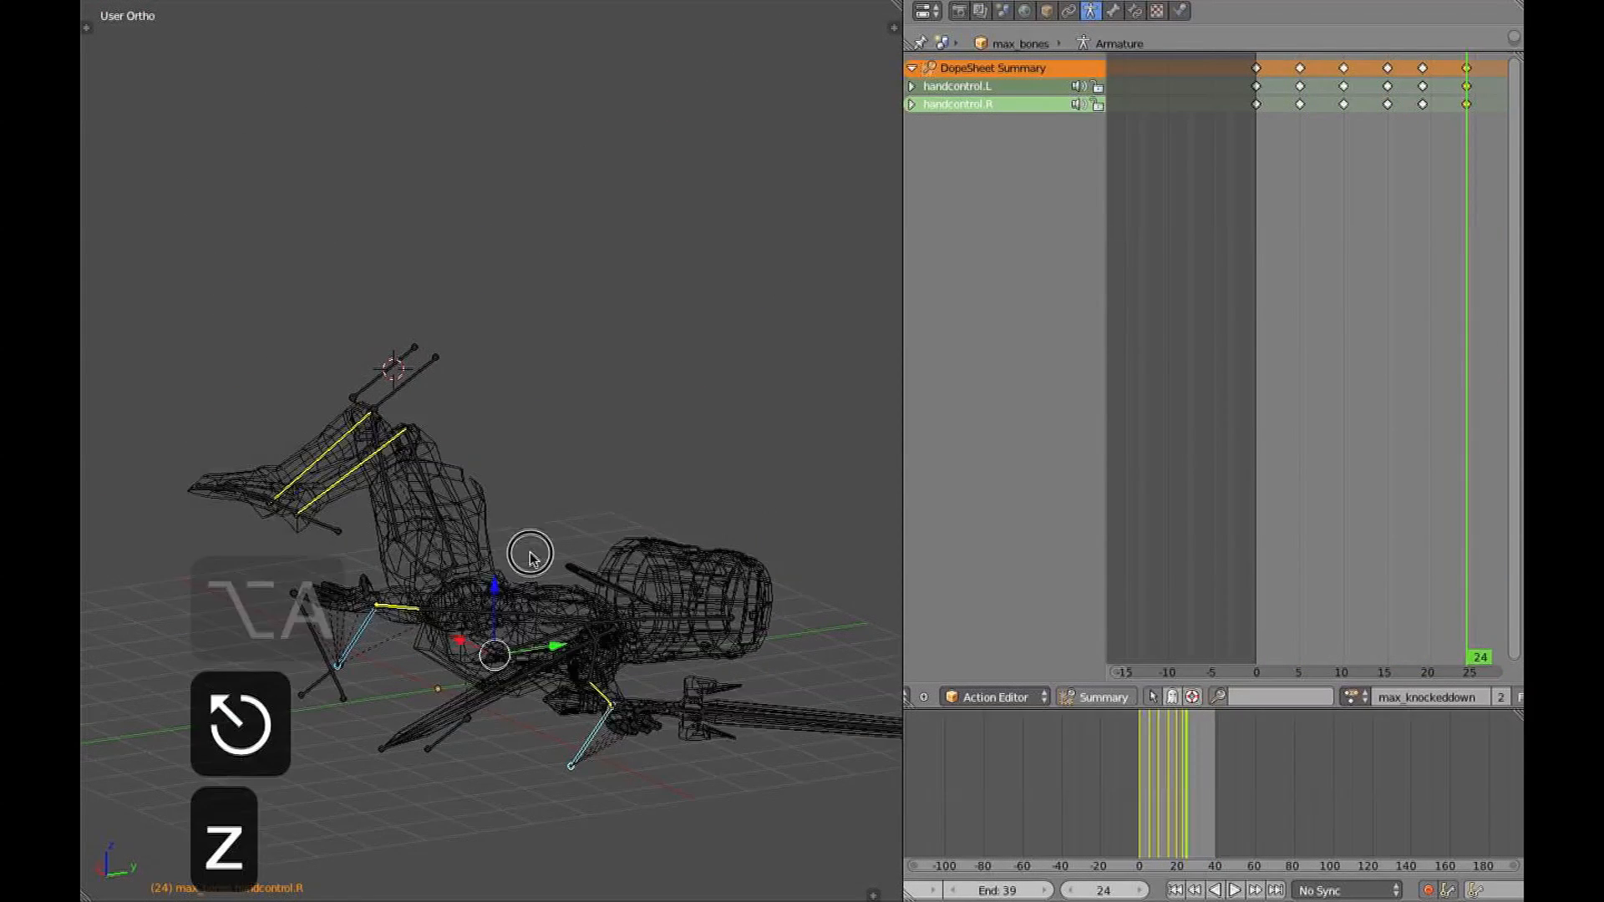
pyautogui.moveTo(530, 548); pyautogui.dragTo(552, 673, button='middle')
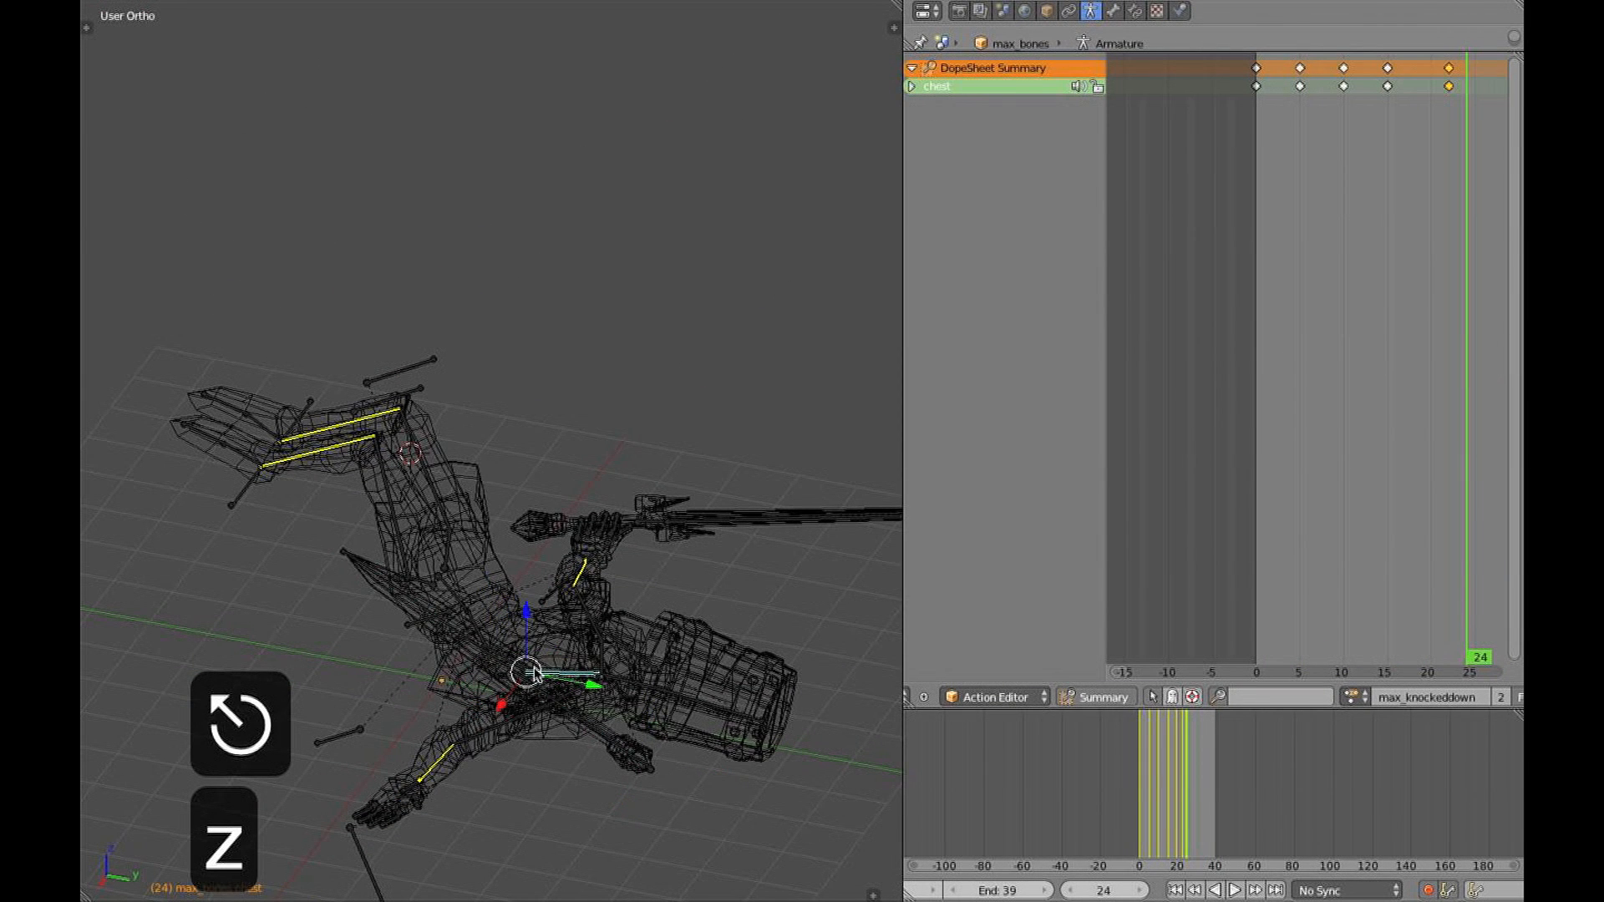
pyautogui.press('KP_3')
pyautogui.press('z')
pyautogui.press('z')
pyautogui.moveTo(554, 759); pyautogui.dragTo(539, 685, button='middle')
pyautogui.rightClick(501, 648)
pyautogui.press('KP_3')
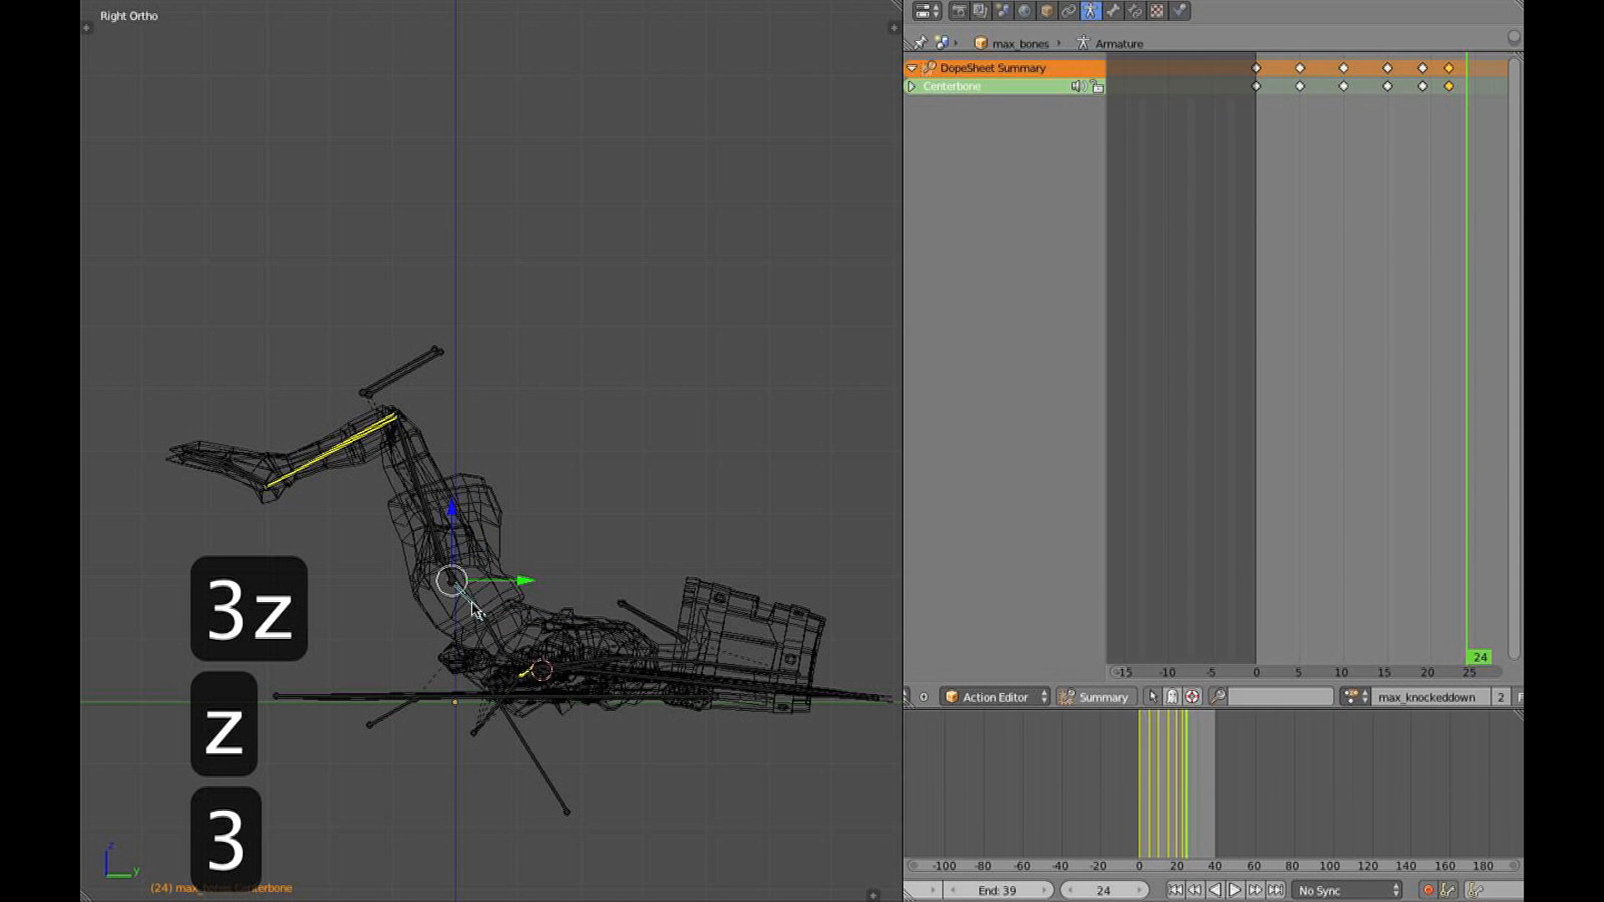
pyautogui.press('g')
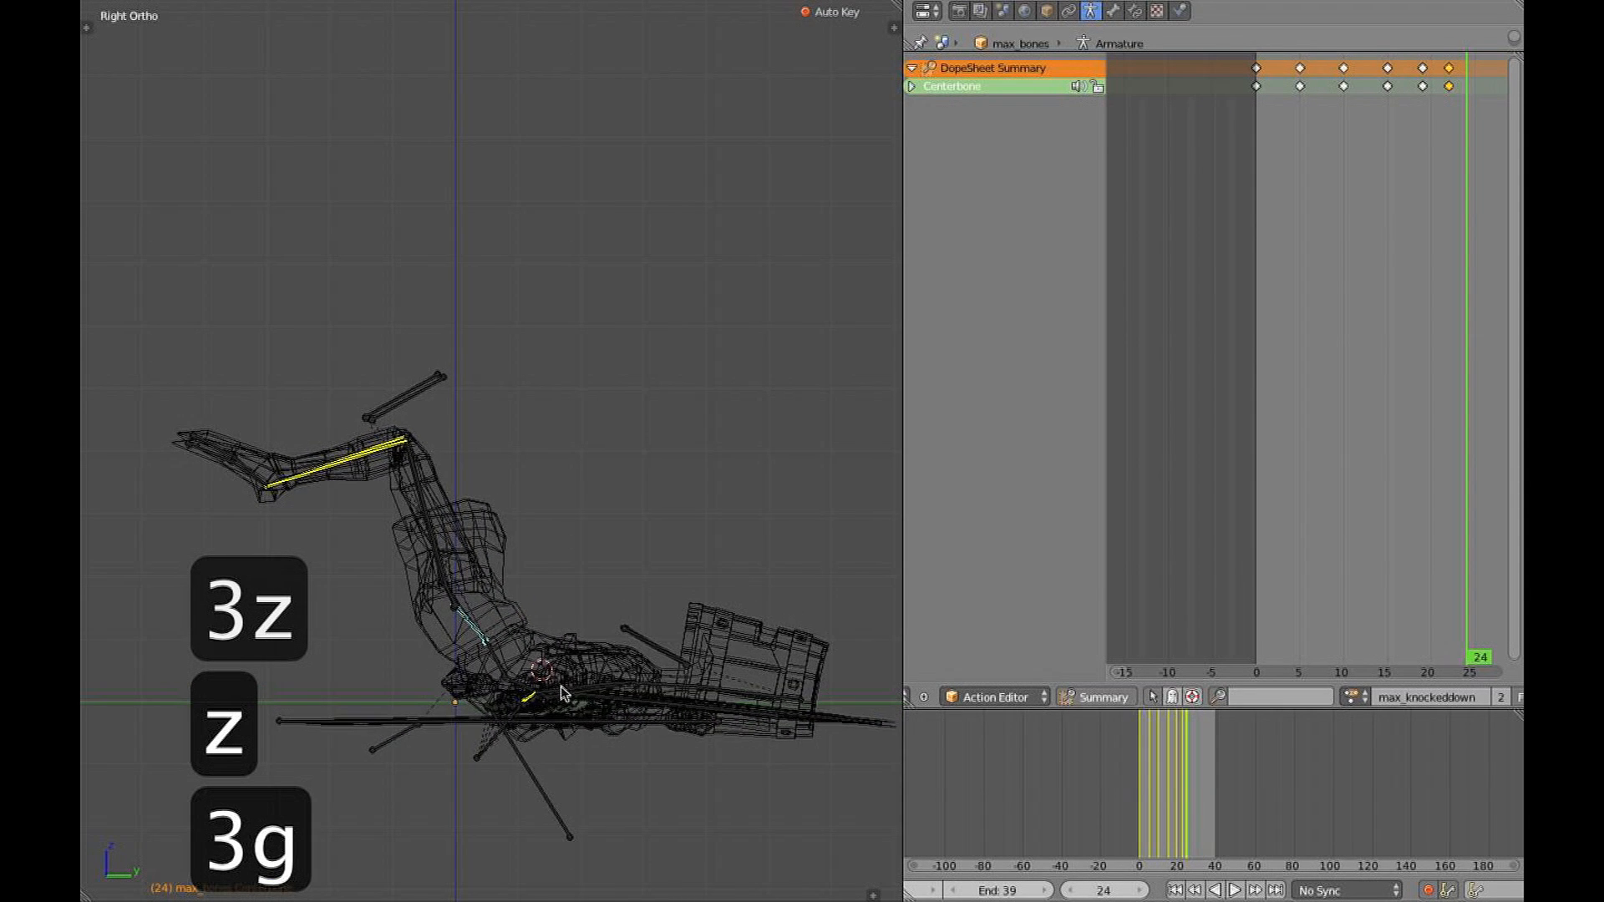
pyautogui.click(642, 684)
pyautogui.press('r')
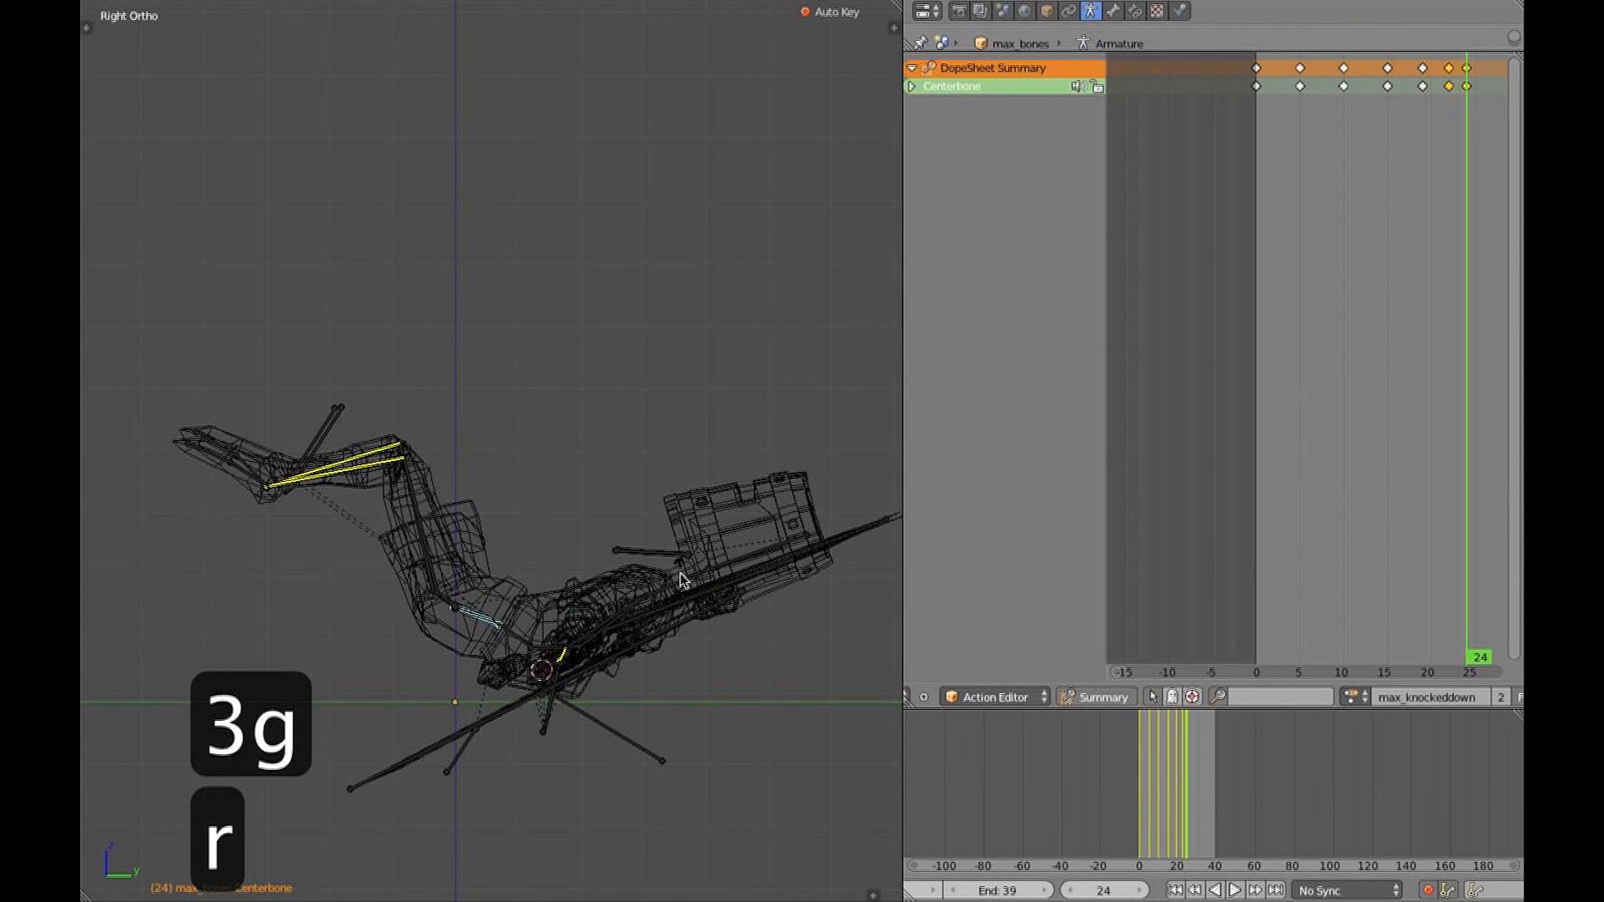
pyautogui.click(533, 668)
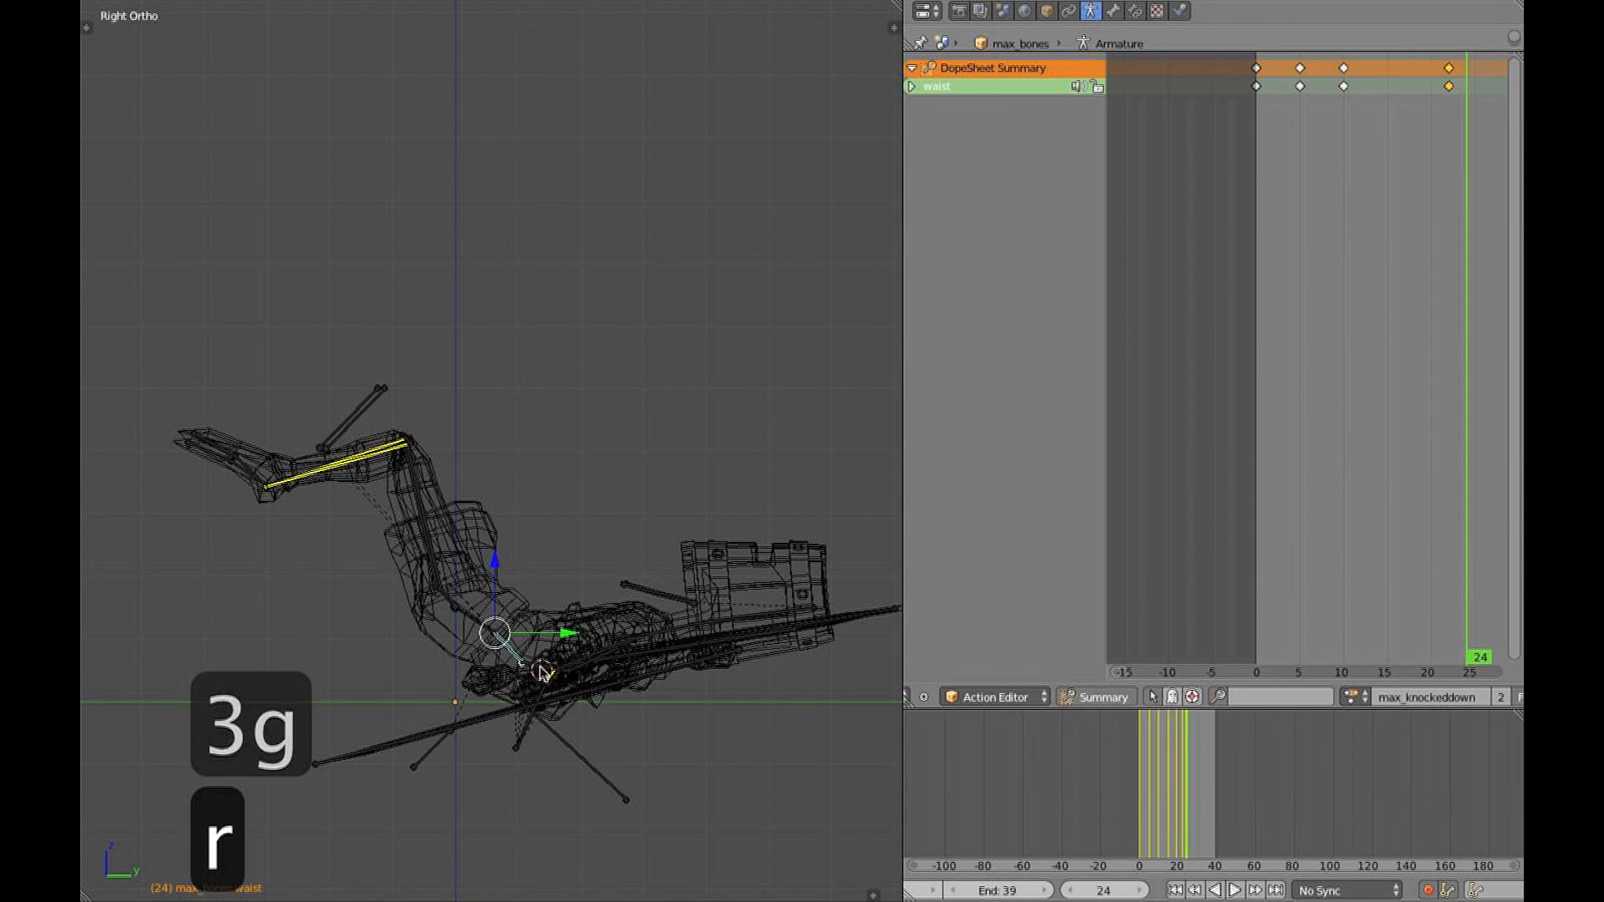
# Rotate the midtorso bone to curl the upper body upward, and undo the stray edit made after it
pyautogui.rightClick(541, 672)
pyautogui.press('r')
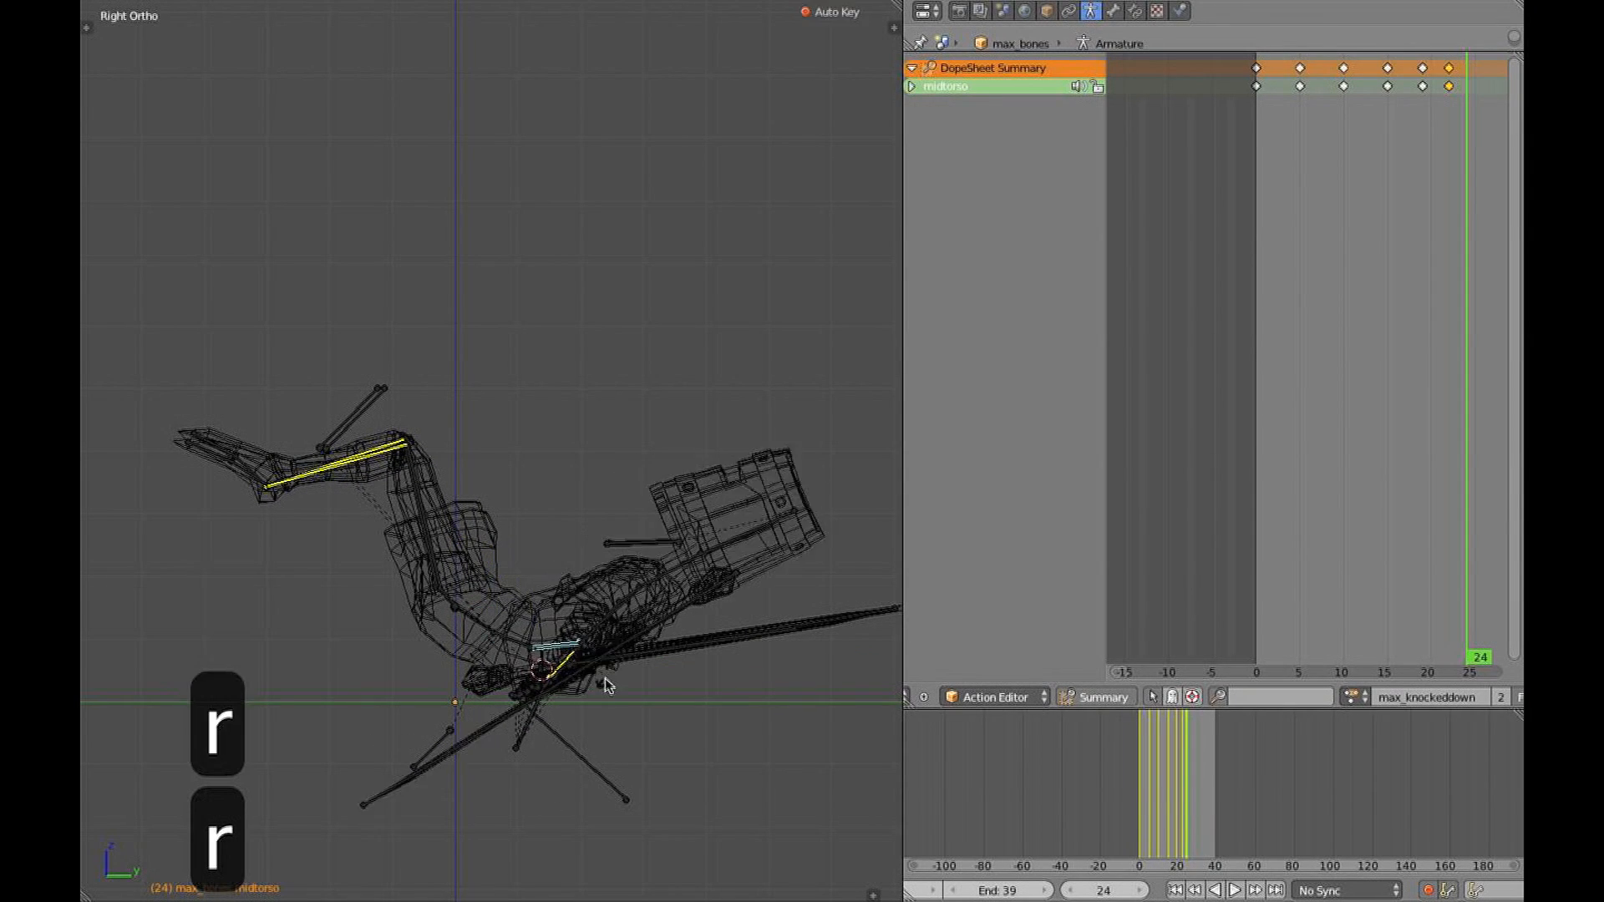
pyautogui.click(600, 642)
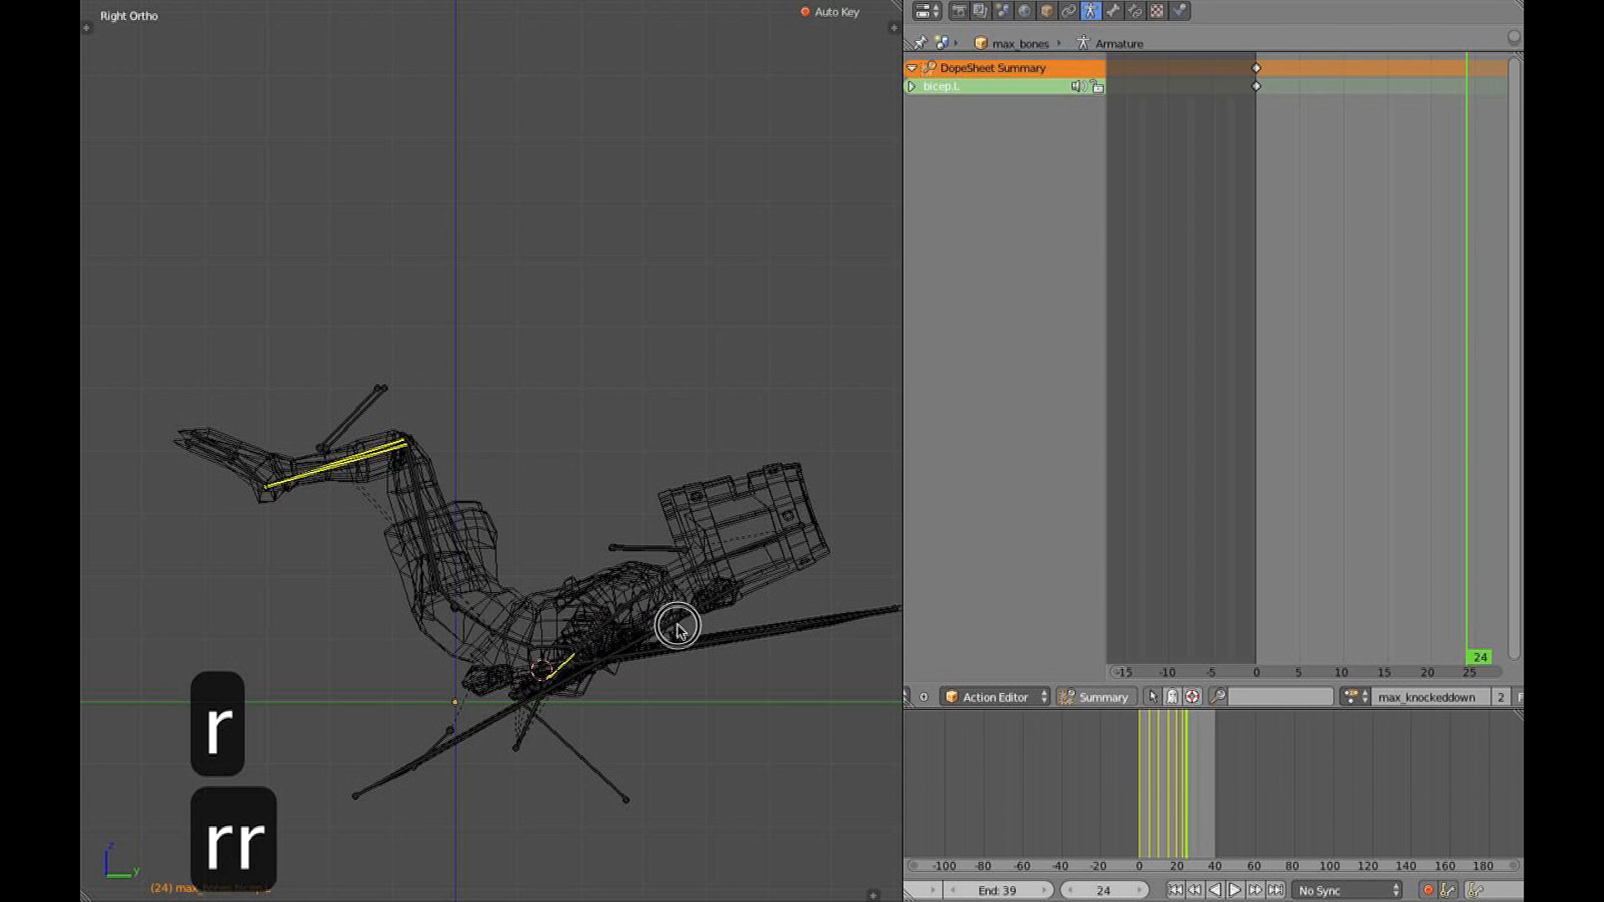
pyautogui.press('super+z')
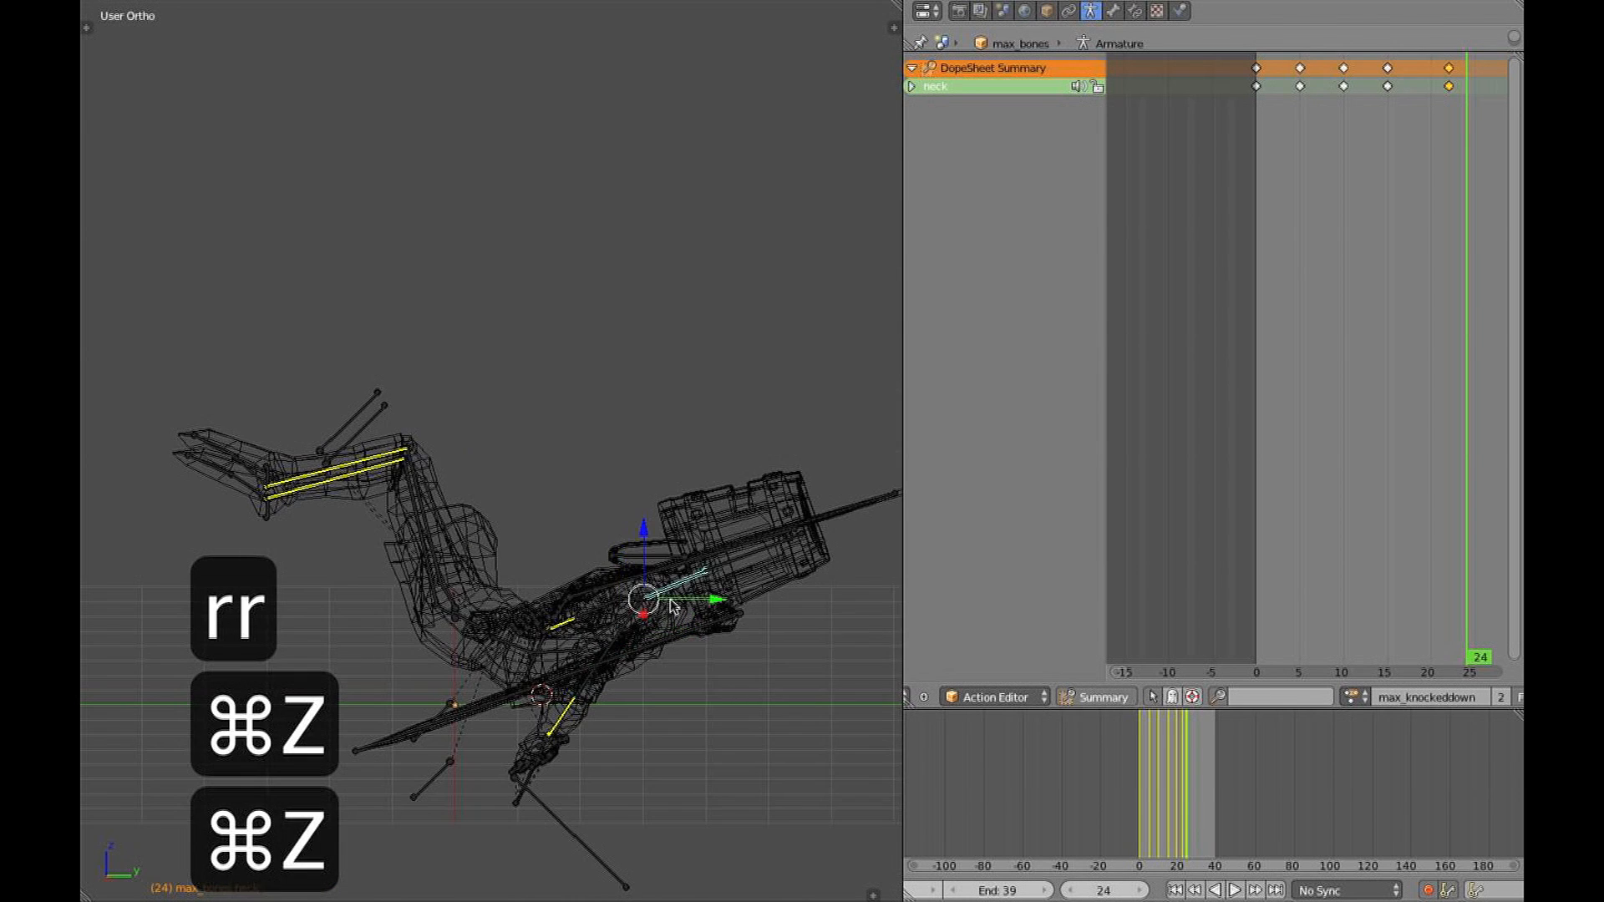
# Rotate the neck and buckethead bones in side view to tip the head back at frame 24
pyautogui.press('3')
pyautogui.press('r')
pyautogui.rightClick(738, 572)
pyautogui.press('r')
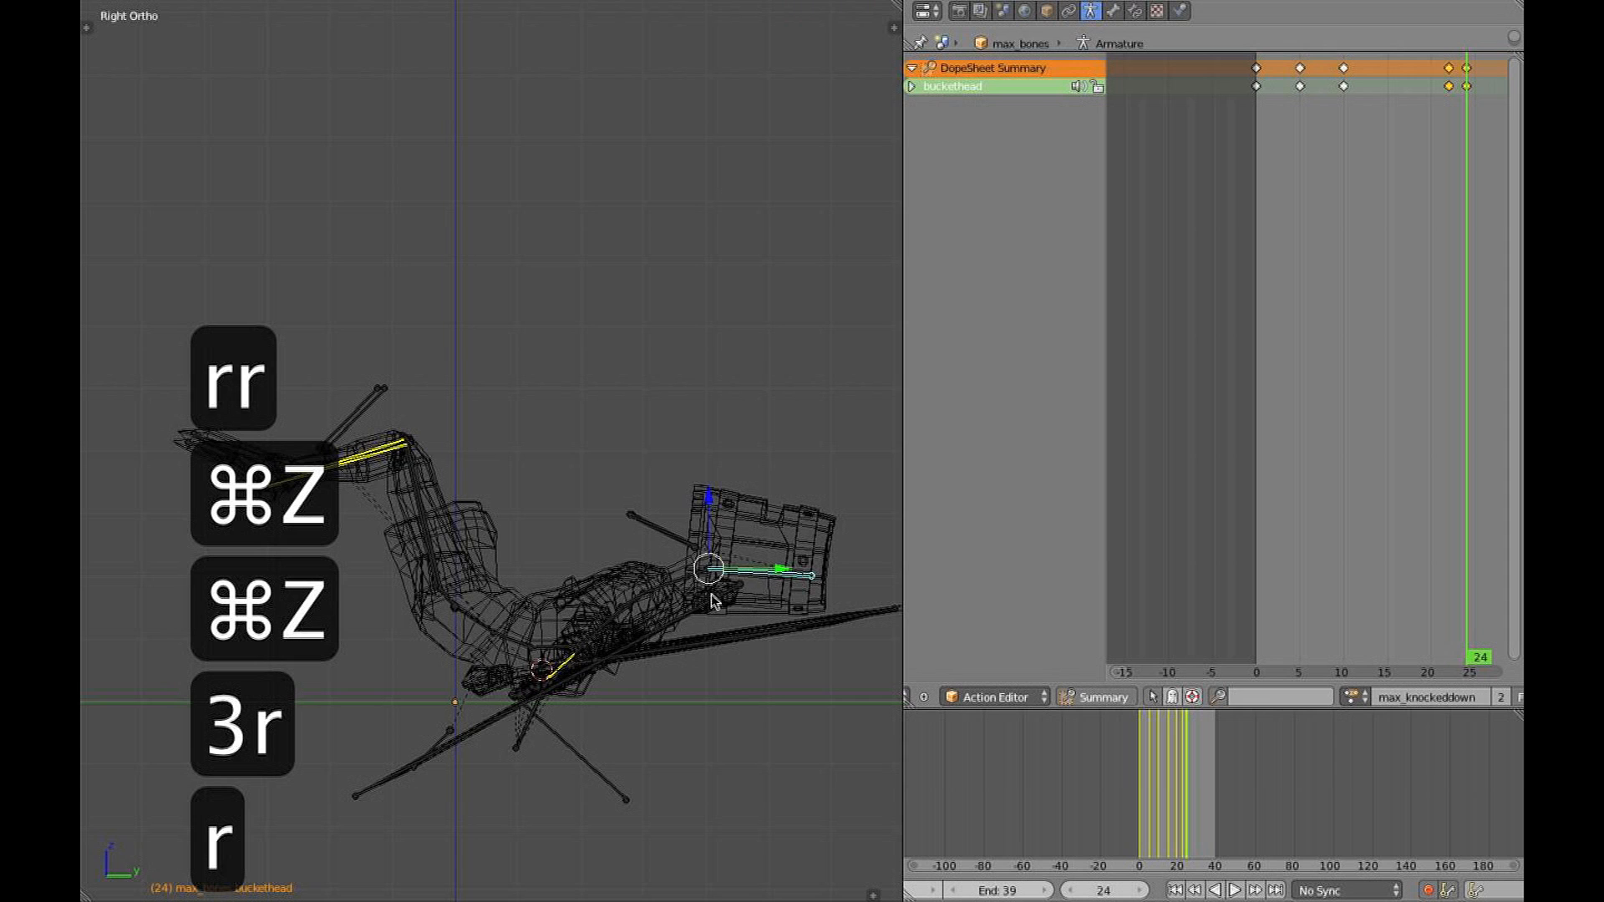
# Select both foot controls and knee poles and move them horizontally toward the body in side view at frame 24
pyautogui.keyDown('shift'); pyautogui.moveTo(442, 603); pyautogui.dragTo(567, 627, button='middle'); pyautogui.keyUp('shift')
pyautogui.moveTo(496, 525); pyautogui.dragTo(477, 595, button='middle')
pyautogui.rightClick(389, 519)
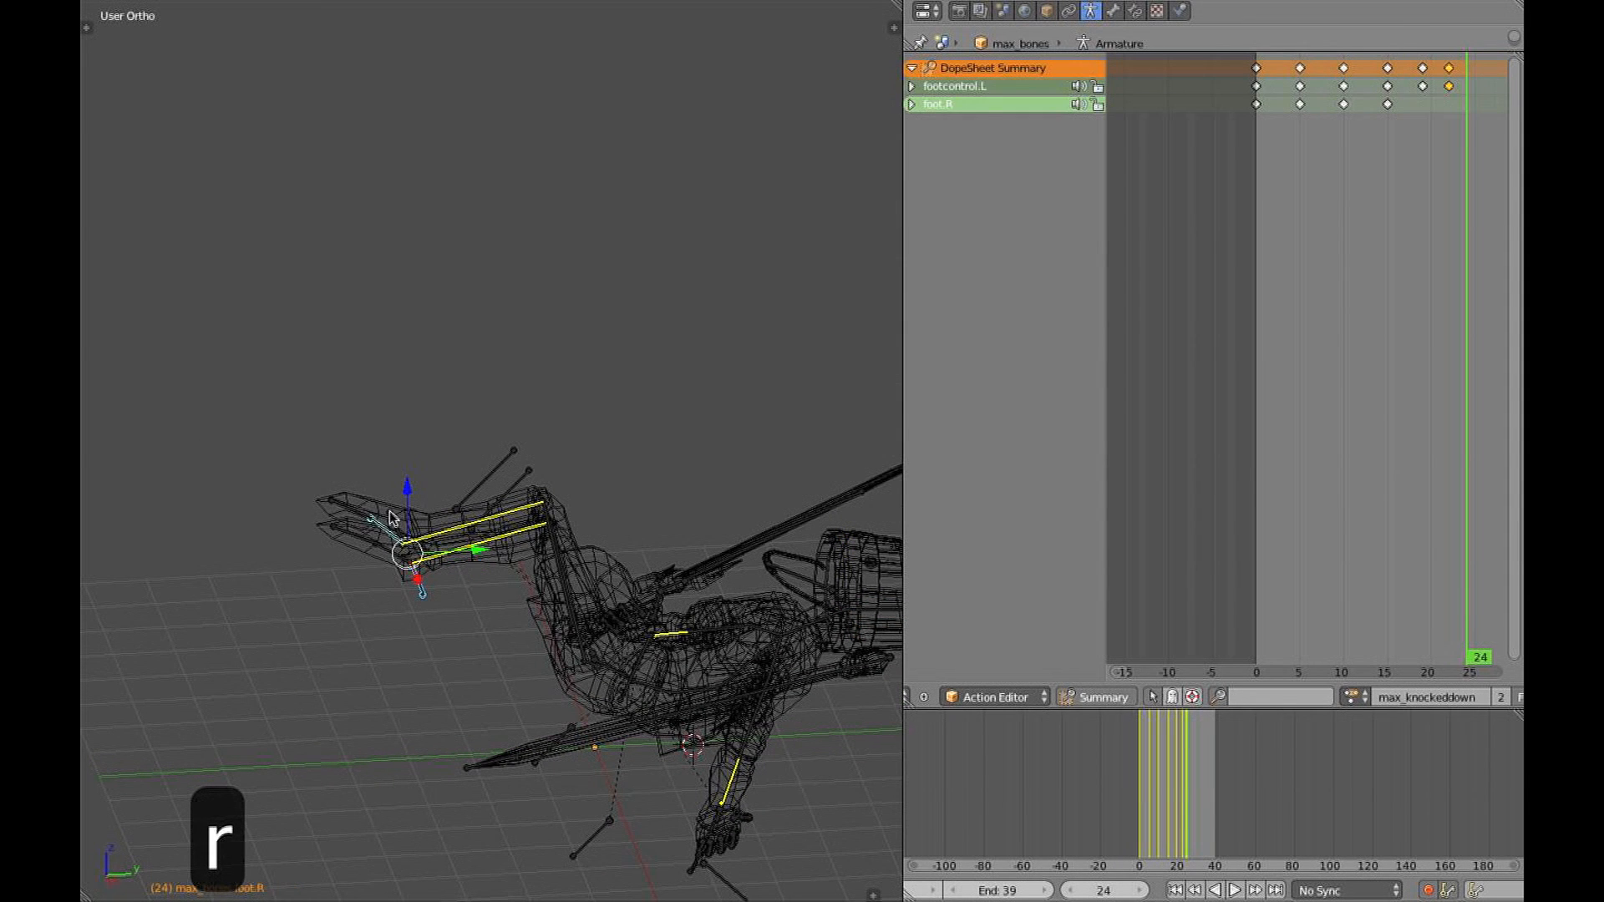
pyautogui.press('KP_4')
pyautogui.press('KP_3')
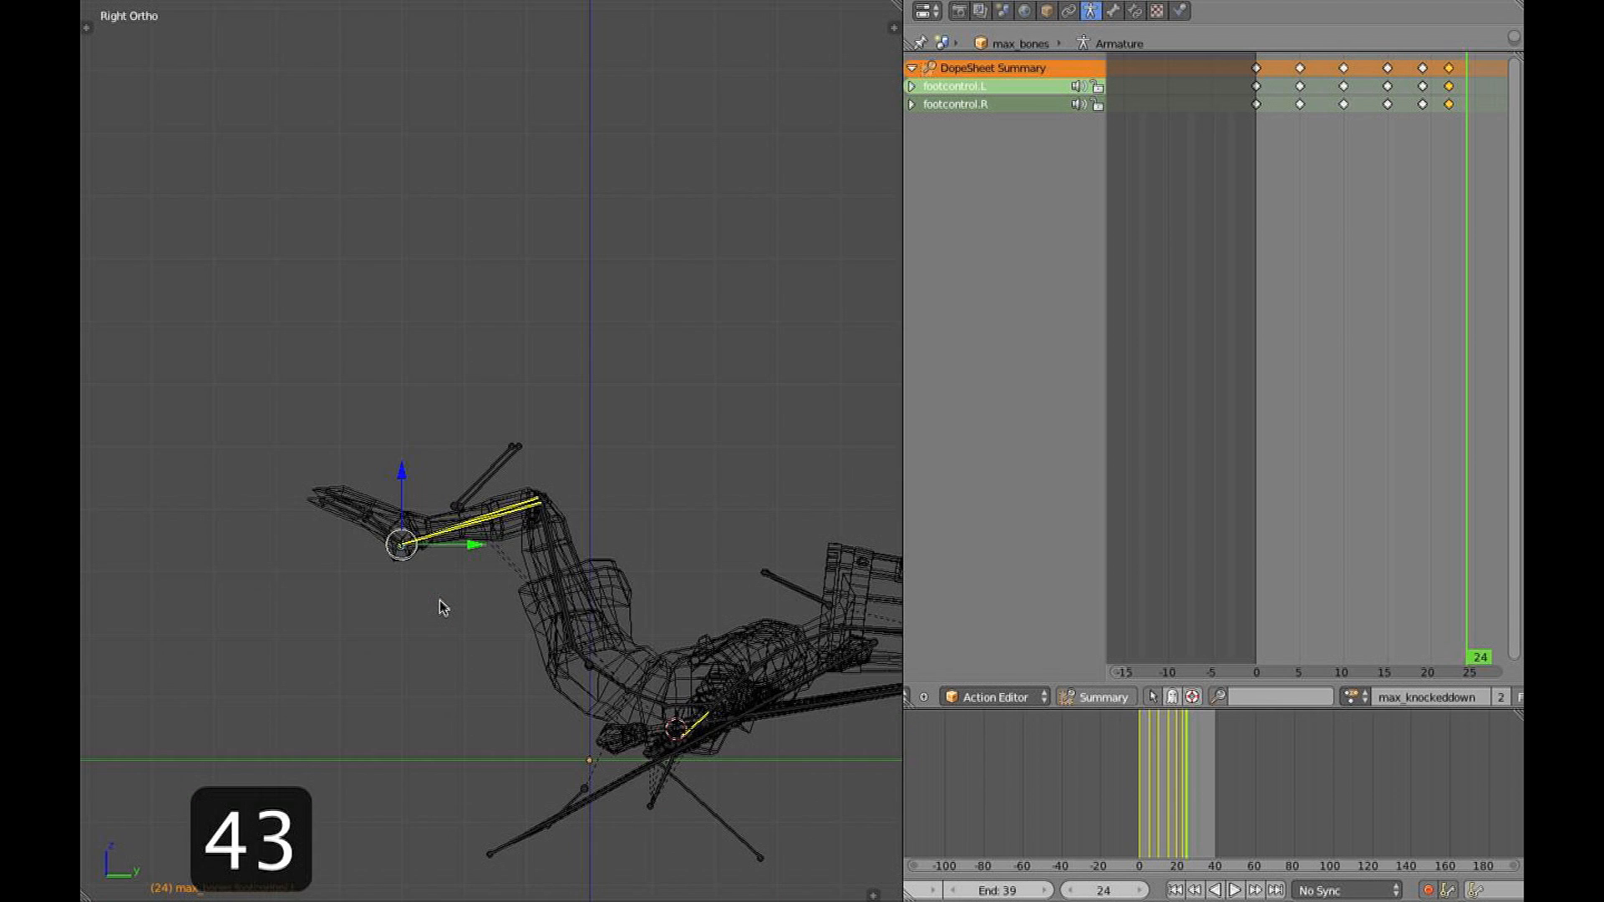
pyautogui.press('g')
pyautogui.click(504, 578)
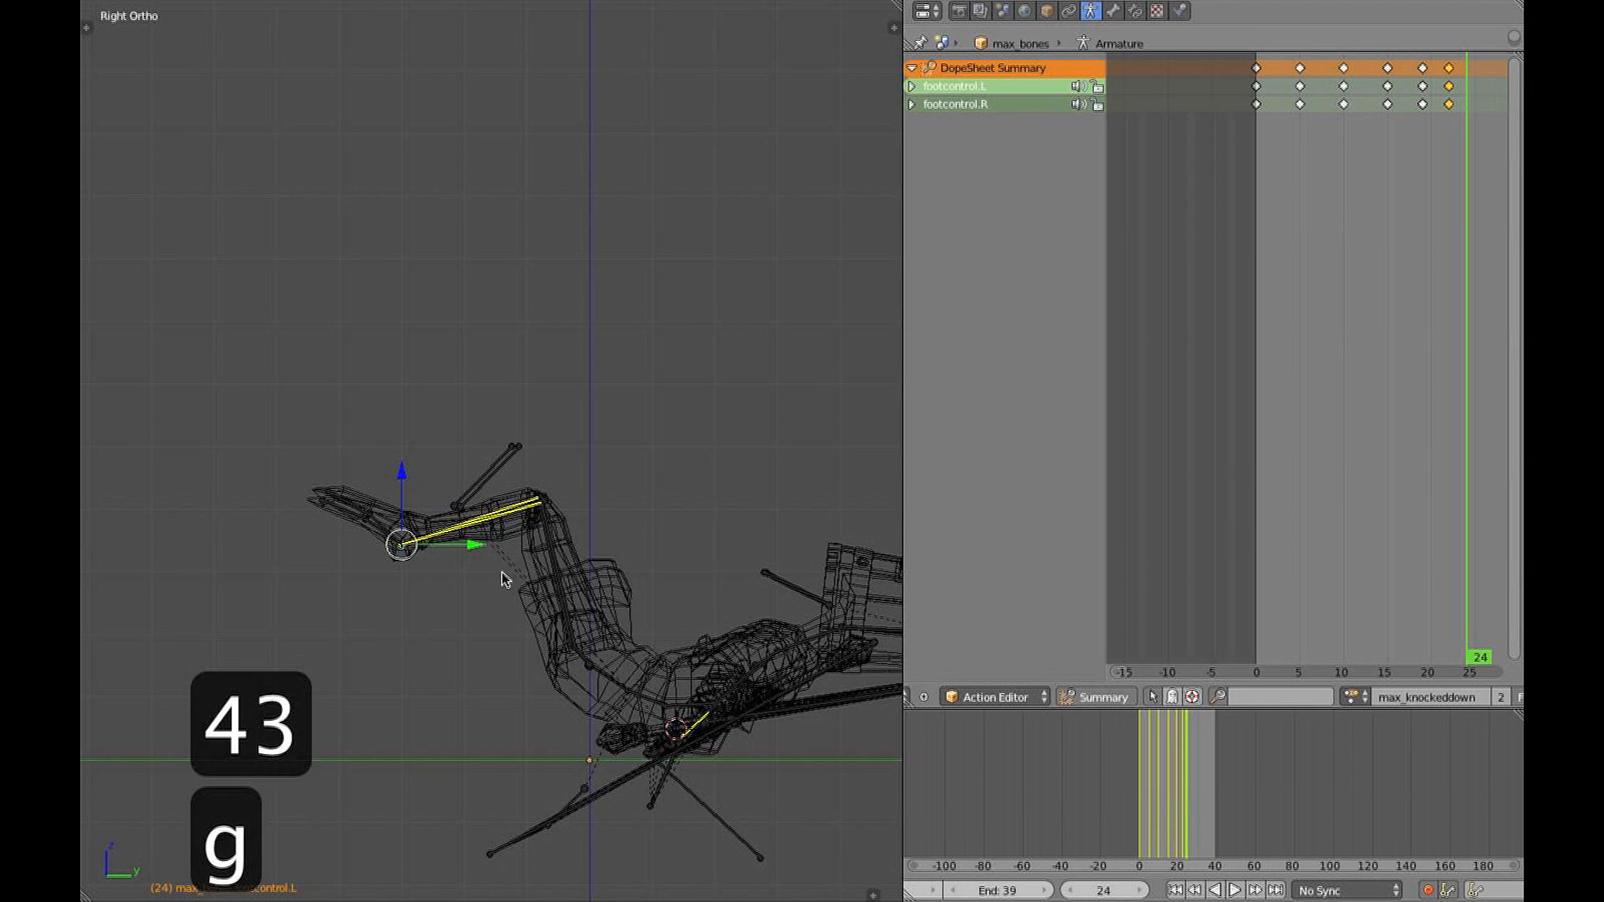
pyautogui.moveTo(505, 579); pyautogui.dragTo(483, 505, button='middle')
pyautogui.press('KP_3')
pyautogui.press('g')
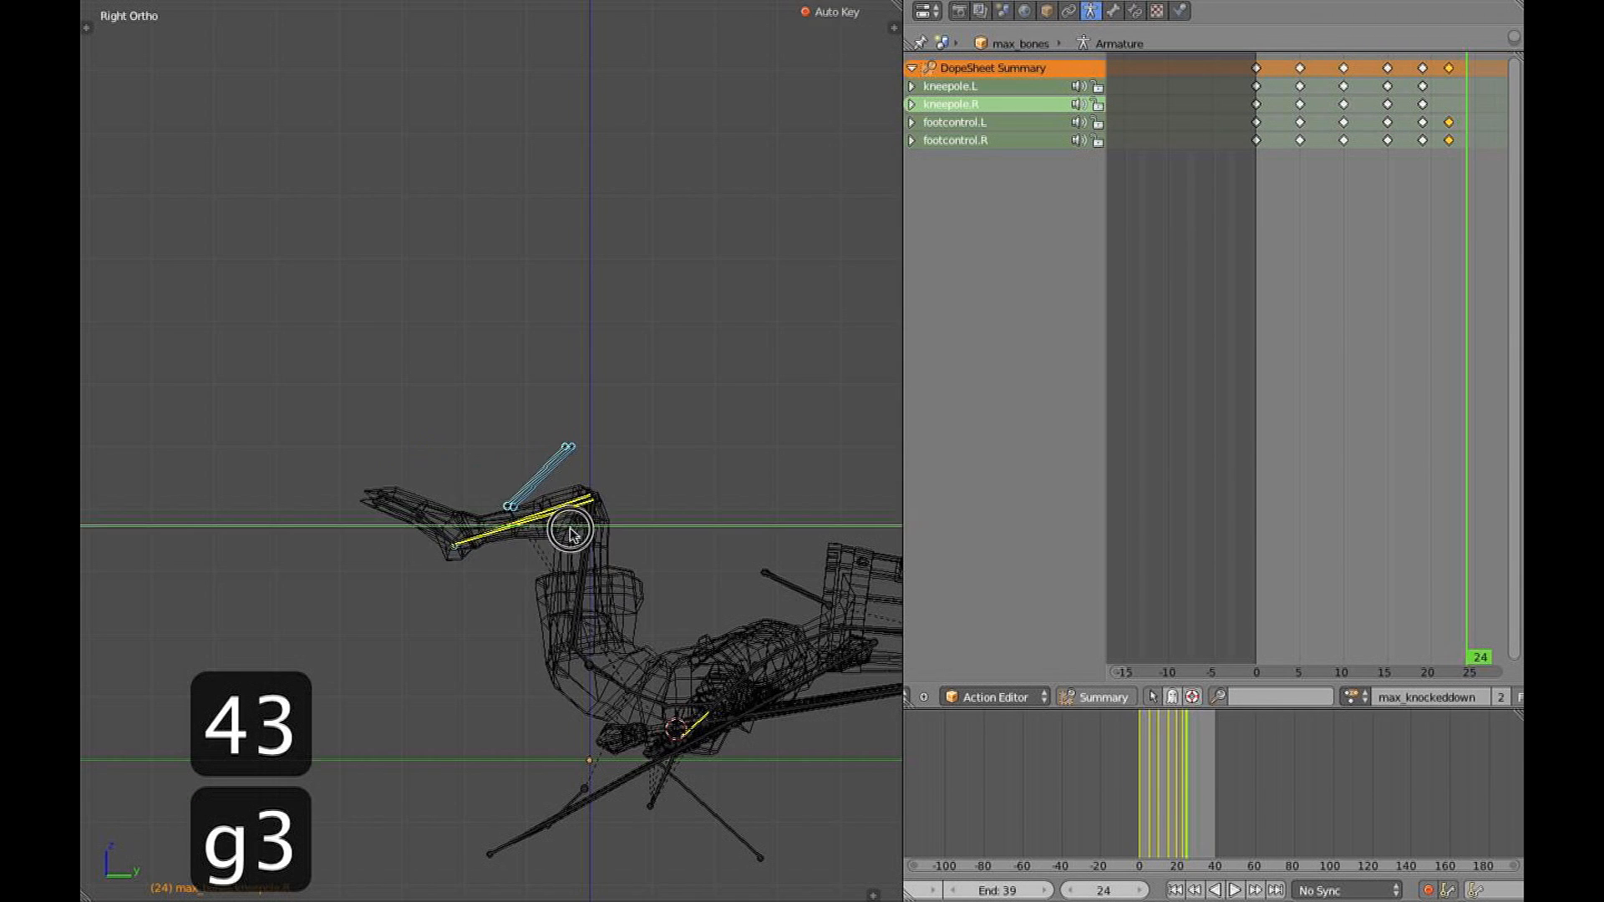
pyautogui.click(614, 545)
# Reposition the left foot control and each knee pole individually in solid display to adjust the legs' alignment
pyautogui.press('z')
pyautogui.moveTo(615, 545)
pyautogui.mouseDown(button='middle')
pyautogui.moveTo(763, 630)
pyautogui.moveTo(772, 725)
pyautogui.mouseUp(button='middle')
pyautogui.rightClick(617, 516)
pyautogui.moveTo(617, 515); pyautogui.dragTo(632, 559, button='middle')
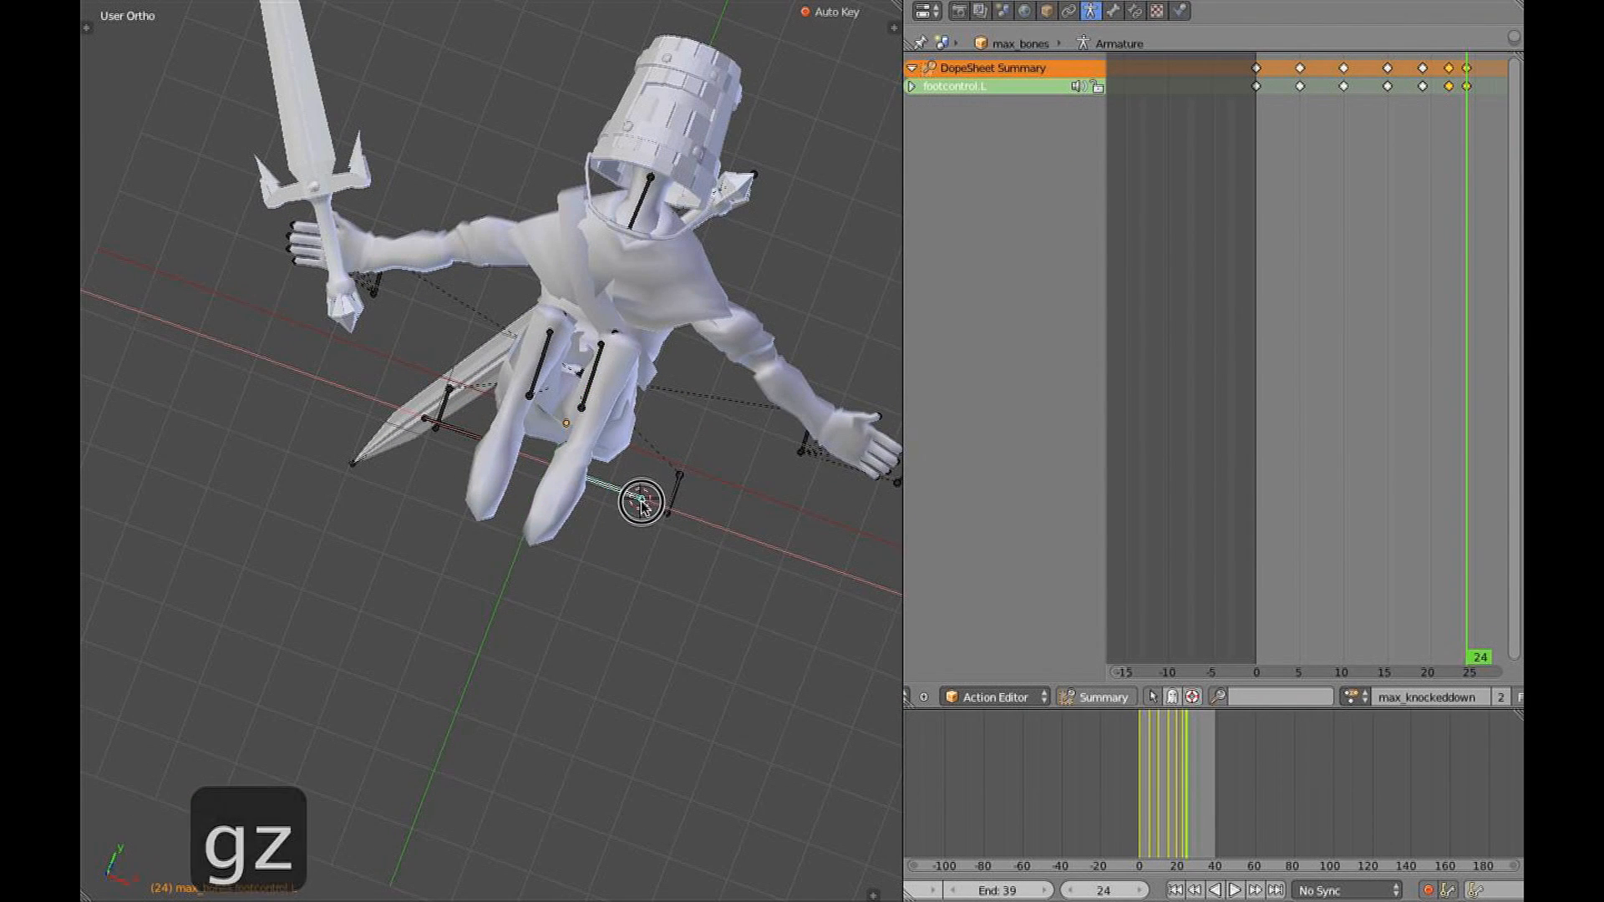
pyautogui.moveTo(650, 506); pyautogui.dragTo(615, 435, button='middle')
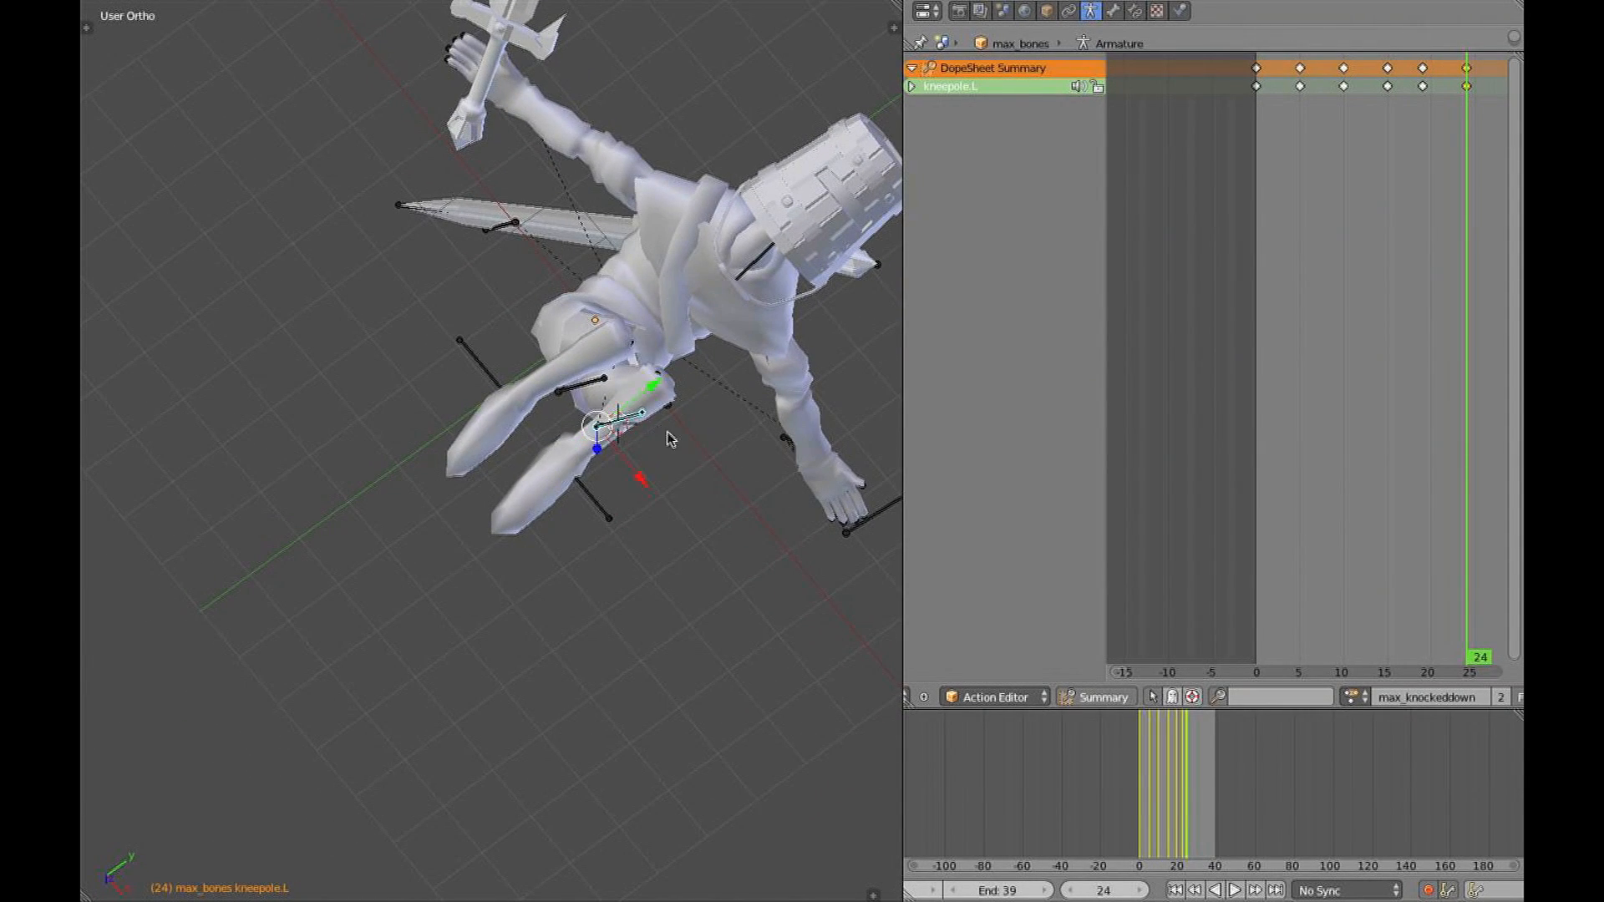
pyautogui.moveTo(597, 376)
pyautogui.mouseDown(button='middle')
pyautogui.moveTo(579, 351)
pyautogui.moveTo(674, 544)
pyautogui.moveTo(616, 574)
pyautogui.moveTo(584, 527)
pyautogui.mouseUp(button='middle')
# Select both foot controls and lower them in side view so the knees bend more
pyautogui.press('3')
pyautogui.press('z')
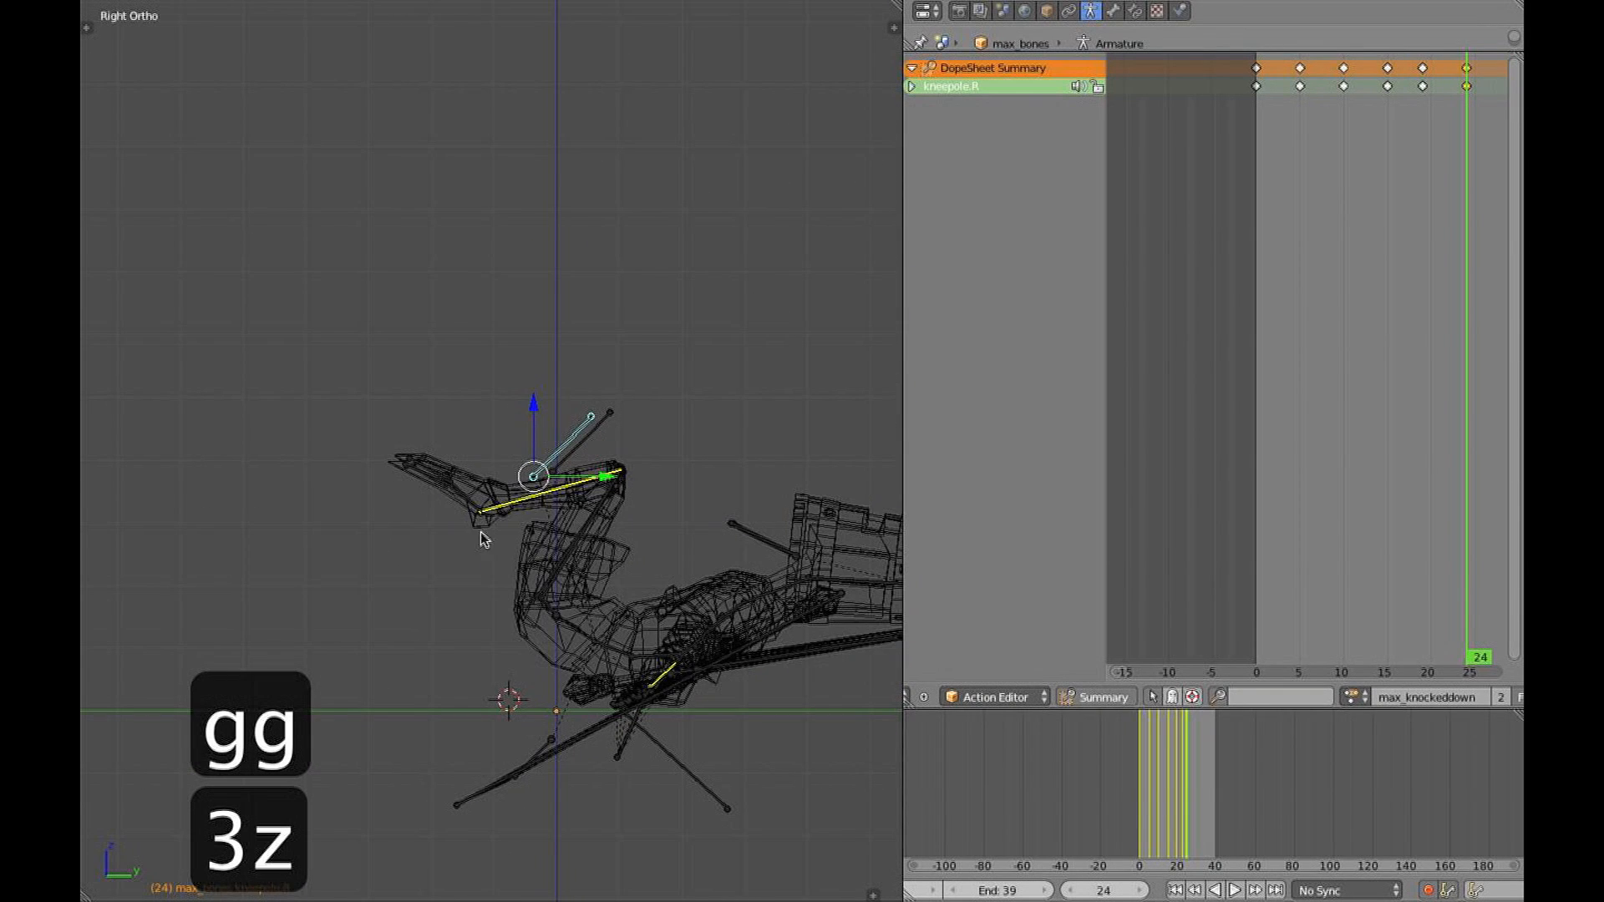
pyautogui.moveTo(482, 513); pyautogui.dragTo(491, 591, button='middle')
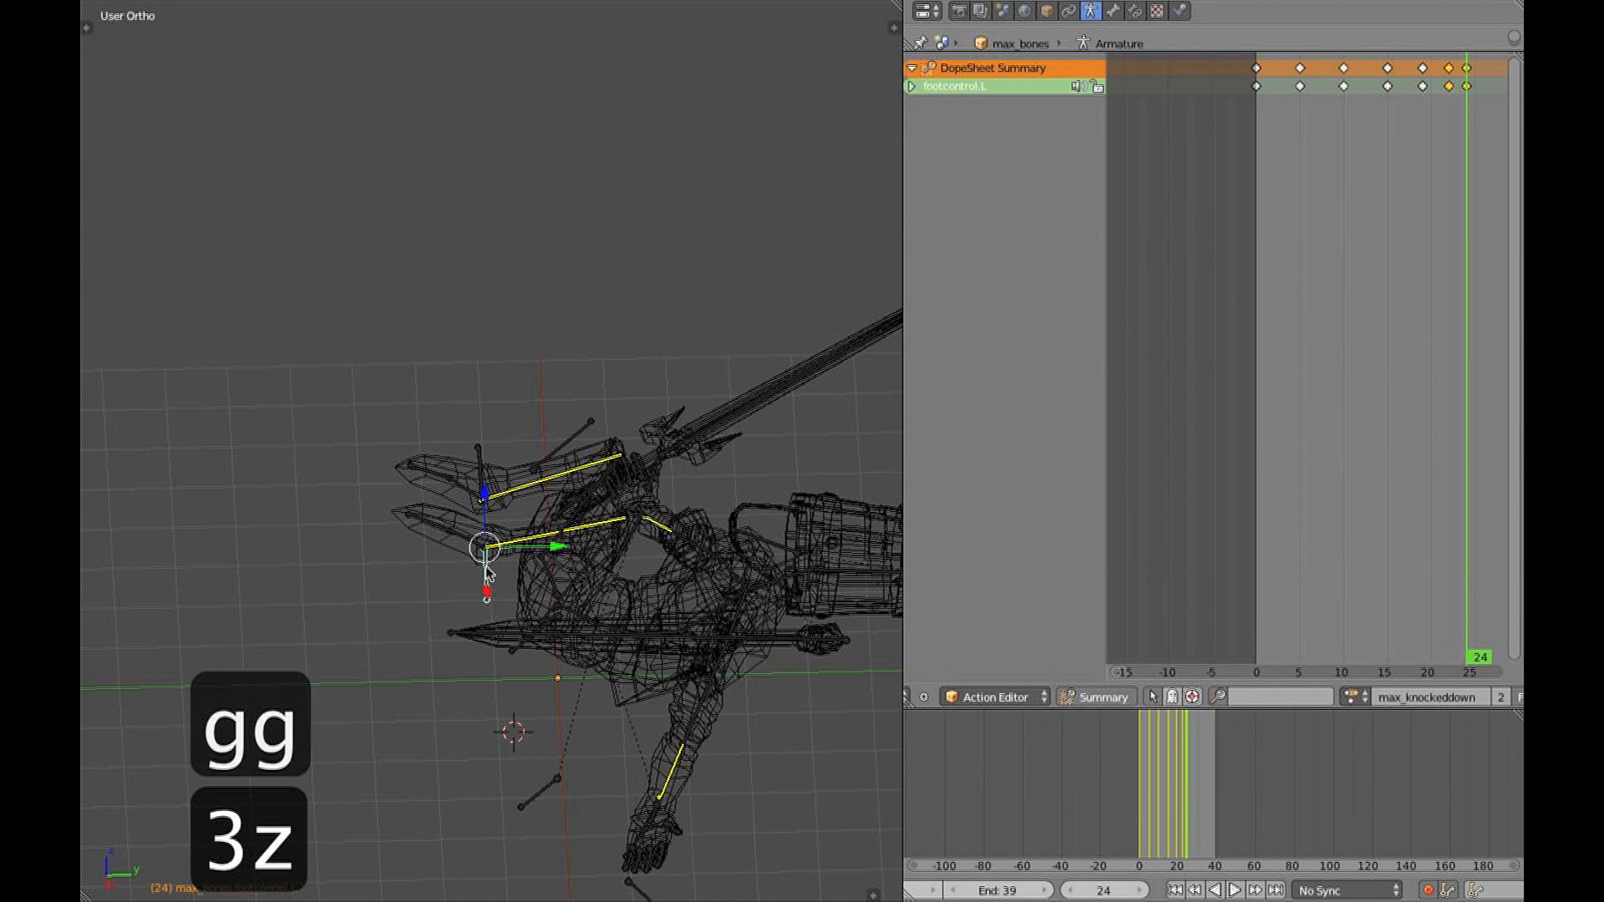
pyautogui.press('3')
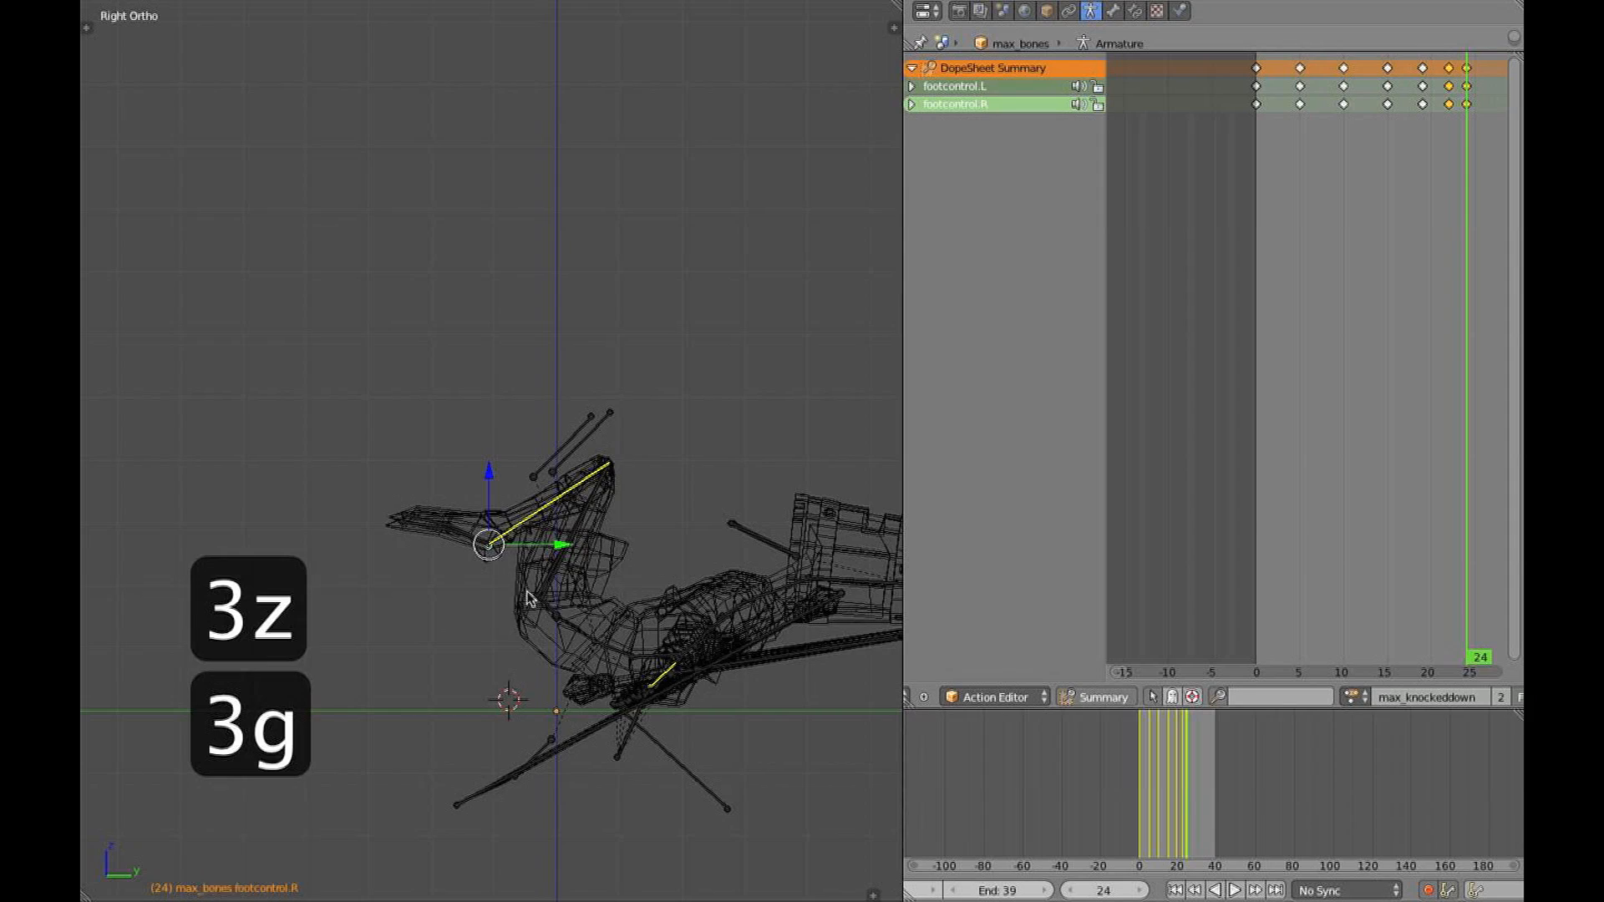
pyautogui.press('z')
# Select both knee poles and examine the bent legs from the side and at an angle
pyautogui.moveTo(455, 601)
pyautogui.mouseDown(button='middle')
pyautogui.moveTo(376, 680)
pyautogui.moveTo(538, 652)
pyautogui.moveTo(491, 596)
pyautogui.moveTo(601, 582)
pyautogui.mouseUp(button='middle')
pyautogui.press('3')
pyautogui.hotkey('alt', 'z')
pyautogui.hotkey('alt', 'z')
pyautogui.keyDown('shift'); pyautogui.rightClick(584, 431); pyautogui.keyUp('shift')
pyautogui.moveTo(584, 431)
pyautogui.mouseDown(button='middle')
pyautogui.moveTo(474, 430)
pyautogui.moveTo(558, 431)
pyautogui.mouseUp(button='middle')
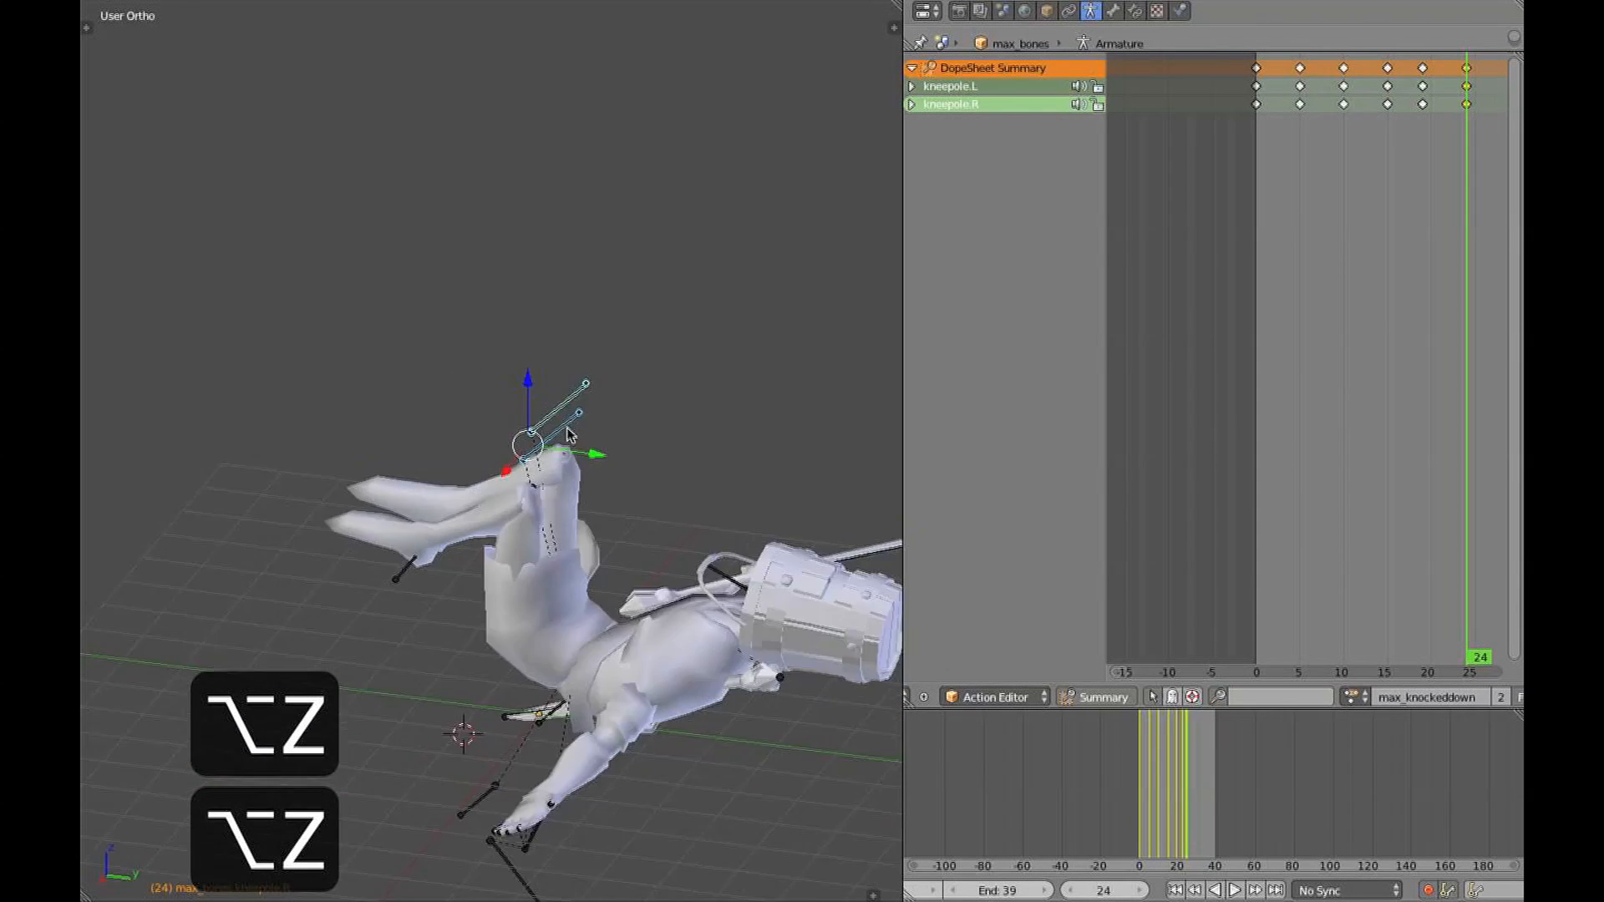
pyautogui.press('3')
pyautogui.keyDown('shift'); pyautogui.moveTo(626, 491); pyautogui.dragTo(526, 473, button='middle'); pyautogui.keyUp('shift')
# Rotate the foot bones in wireframe display to adjust the angle of the feet at frame 24
pyautogui.moveTo(451, 535); pyautogui.dragTo(616, 630, button='middle')
pyautogui.press('z')
pyautogui.rightClick(628, 611)
pyautogui.press('r')
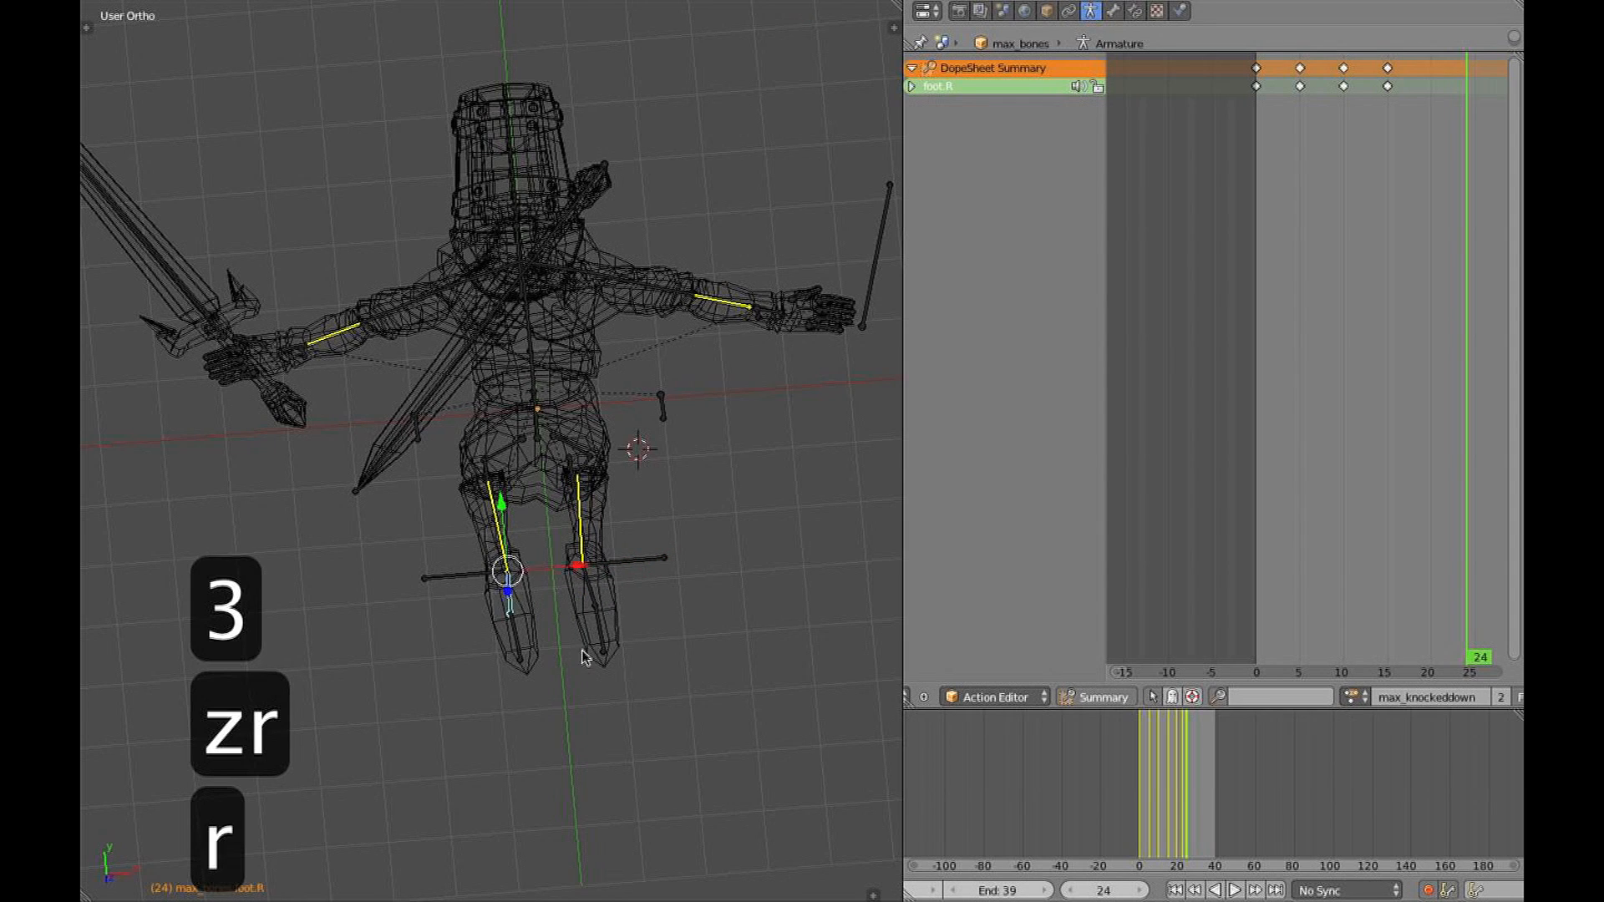
pyautogui.click(554, 667)
# Select both shoulder bones and rotate them in side view at frame 24 with the character displayed textured
pyautogui.hotkey('alt', 'z')
pyautogui.moveTo(554, 666)
pyautogui.mouseDown(button='middle')
pyautogui.moveTo(567, 551)
pyautogui.moveTo(609, 555)
pyautogui.moveTo(437, 566)
pyautogui.moveTo(612, 584)
pyautogui.moveTo(643, 654)
pyautogui.mouseUp(button='middle')
pyautogui.press('3')
pyautogui.press('z')
pyautogui.keyDown('shift'); pyautogui.rightClick(633, 562); pyautogui.keyUp('shift')
pyautogui.press('3')
pyautogui.hotkey('alt', 'z')
pyautogui.press('r')
pyautogui.moveTo(607, 555); pyautogui.dragTo(752, 726, button='middle')
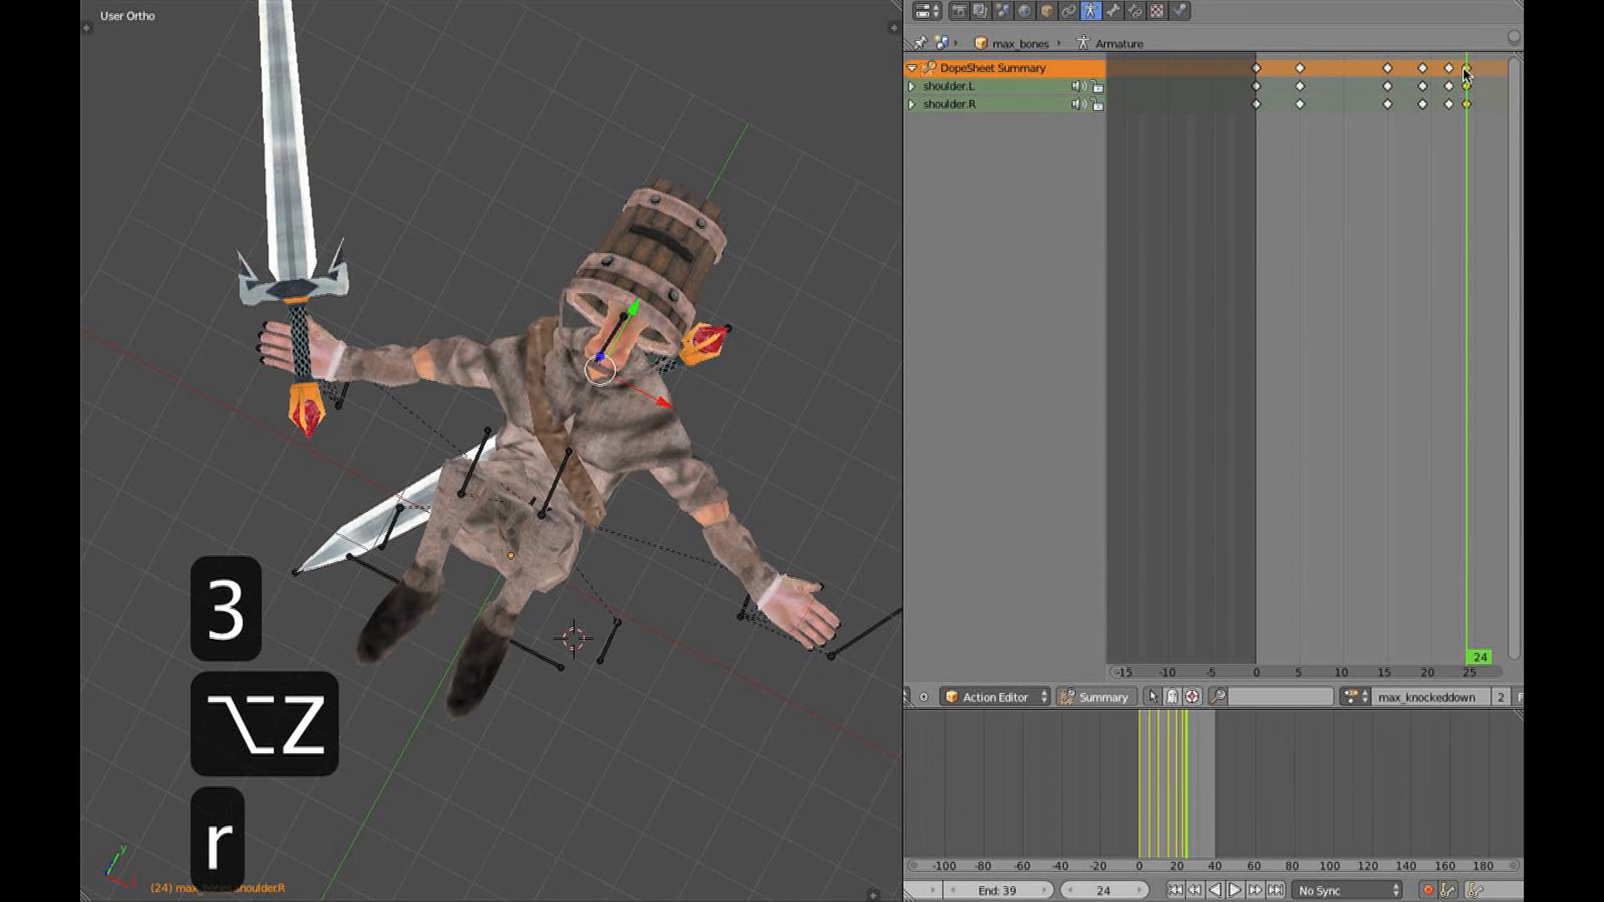
# Shift the shoulder bones' last two keyframes one frame later, to frames 23 and 25
pyautogui.press('g')
pyautogui.click(1484, 106)
pyautogui.rightClick(1484, 74)
pyautogui.press('g')
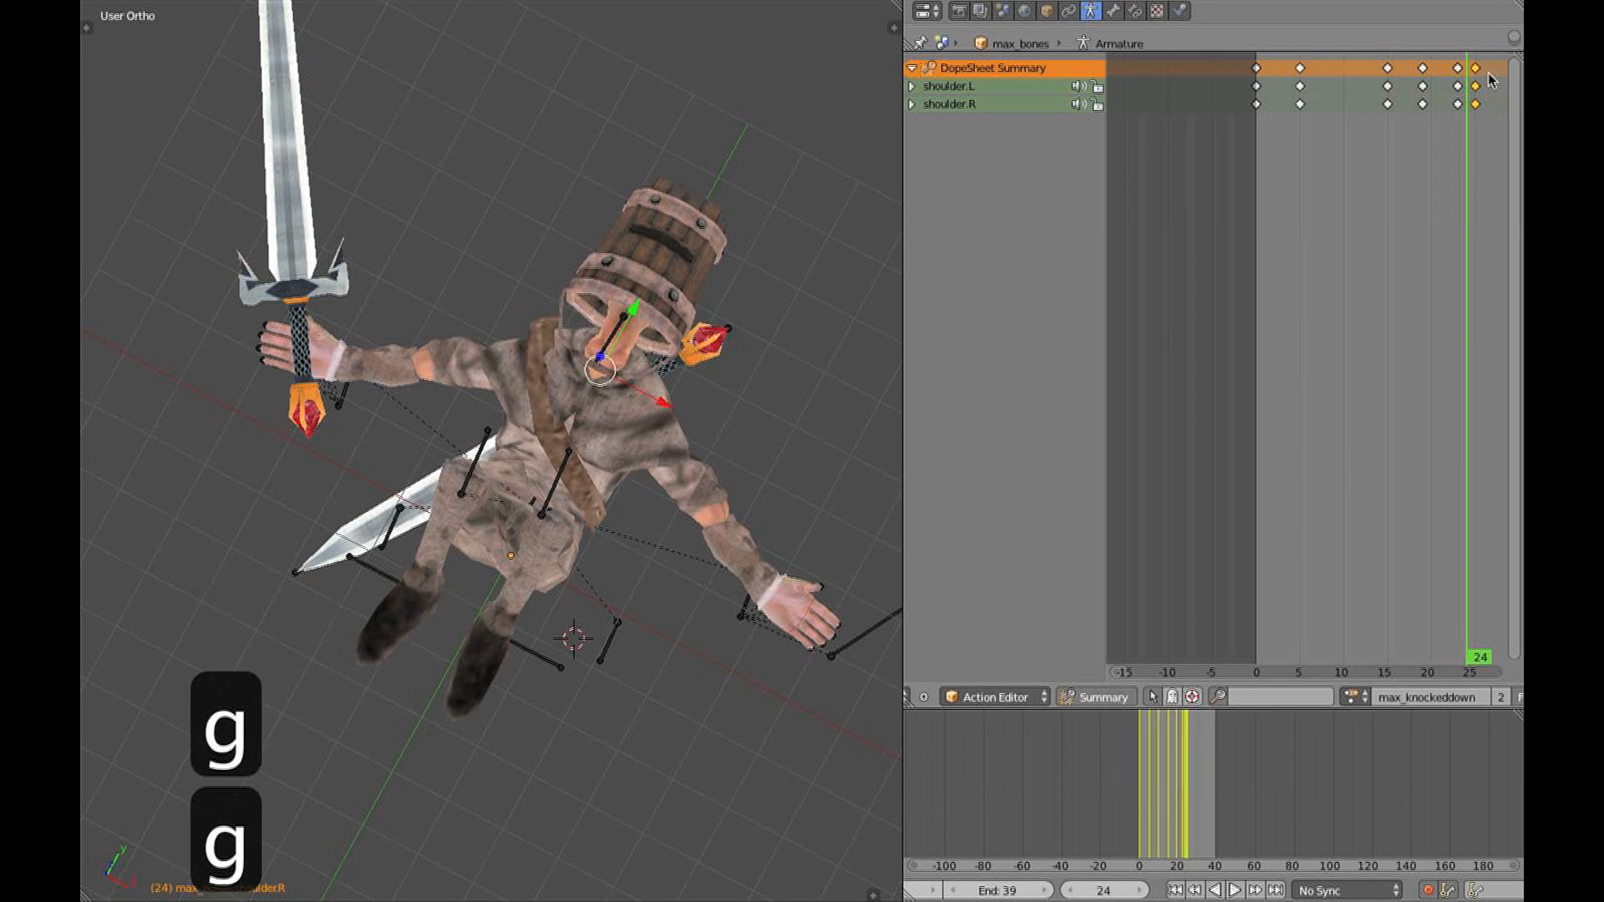
# Play back the knockdown animation and view the character's landing from the side
pyautogui.hotkey('alt', 'a')
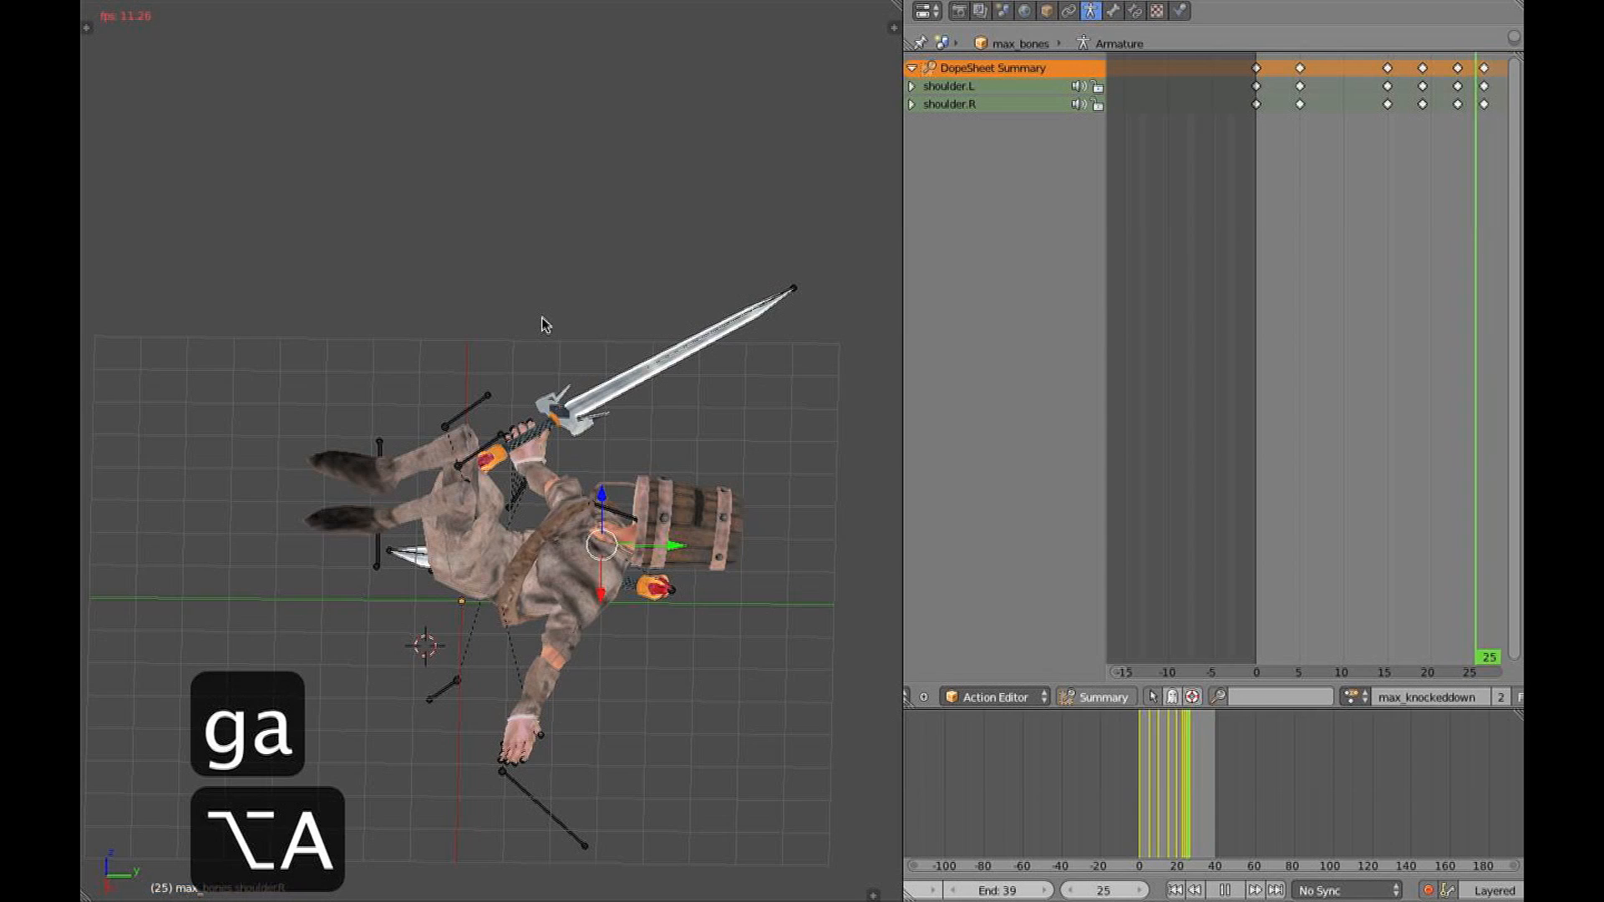
pyautogui.moveTo(626, 313); pyautogui.dragTo(610, 266, button='middle')
pyautogui.press('Escape')
# With all bones selected, move the final shoulder keyframes to frame 27 and the other bones' frame 24 keyframes to frame 26
pyautogui.press('a')
pyautogui.press('a')
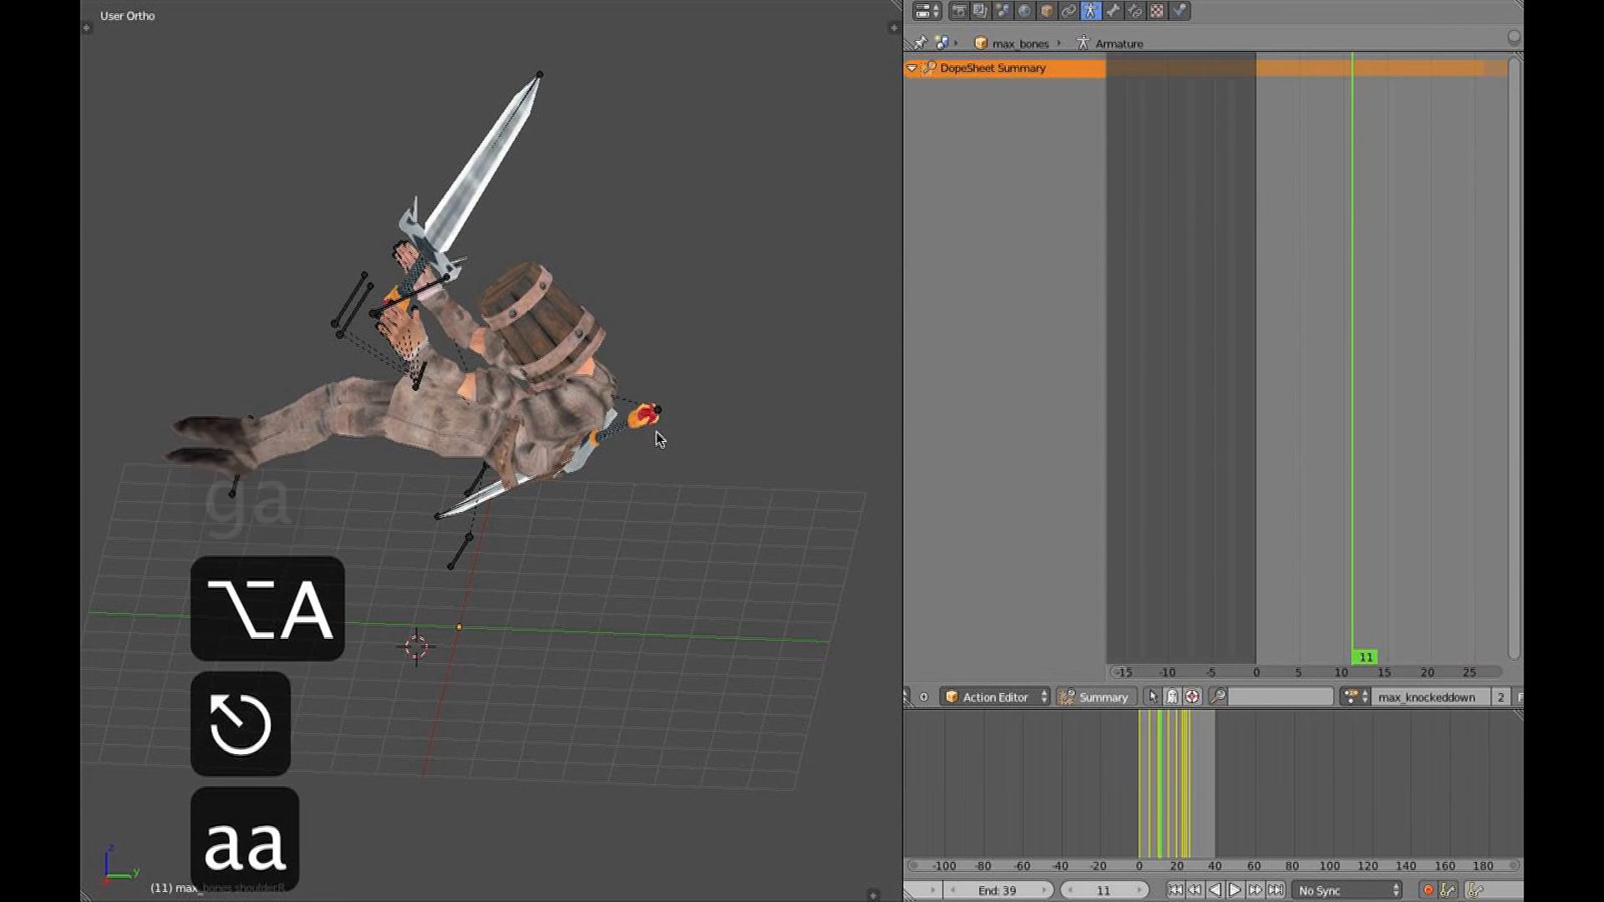
pyautogui.moveTo(1392, 331); pyautogui.dragTo(1473, 328)
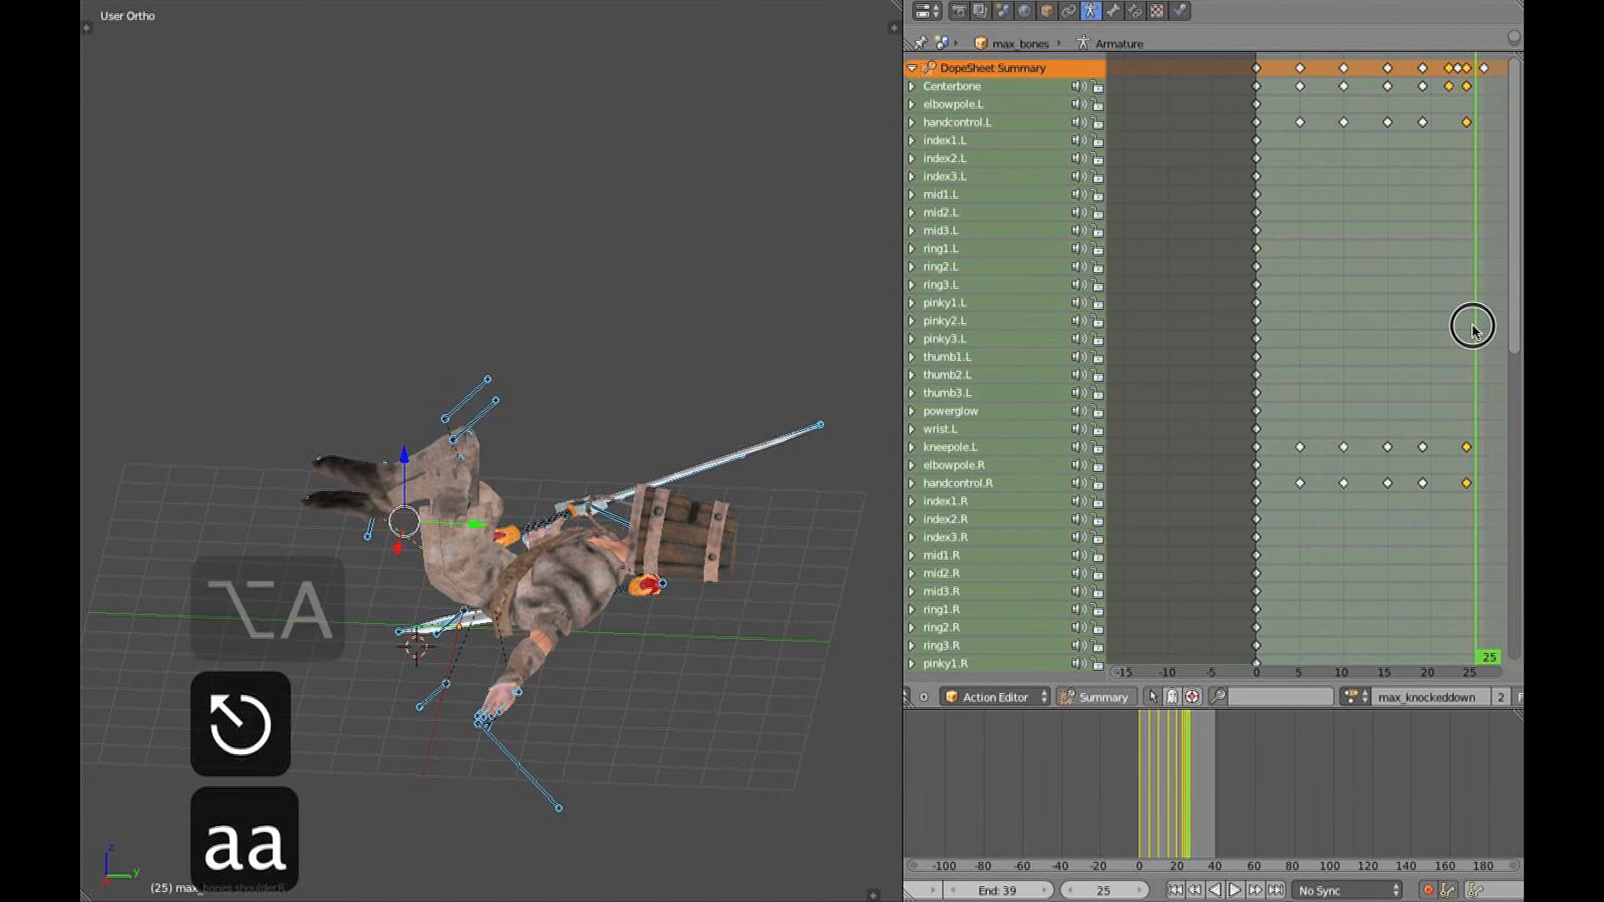
pyautogui.rightClick(1484, 69)
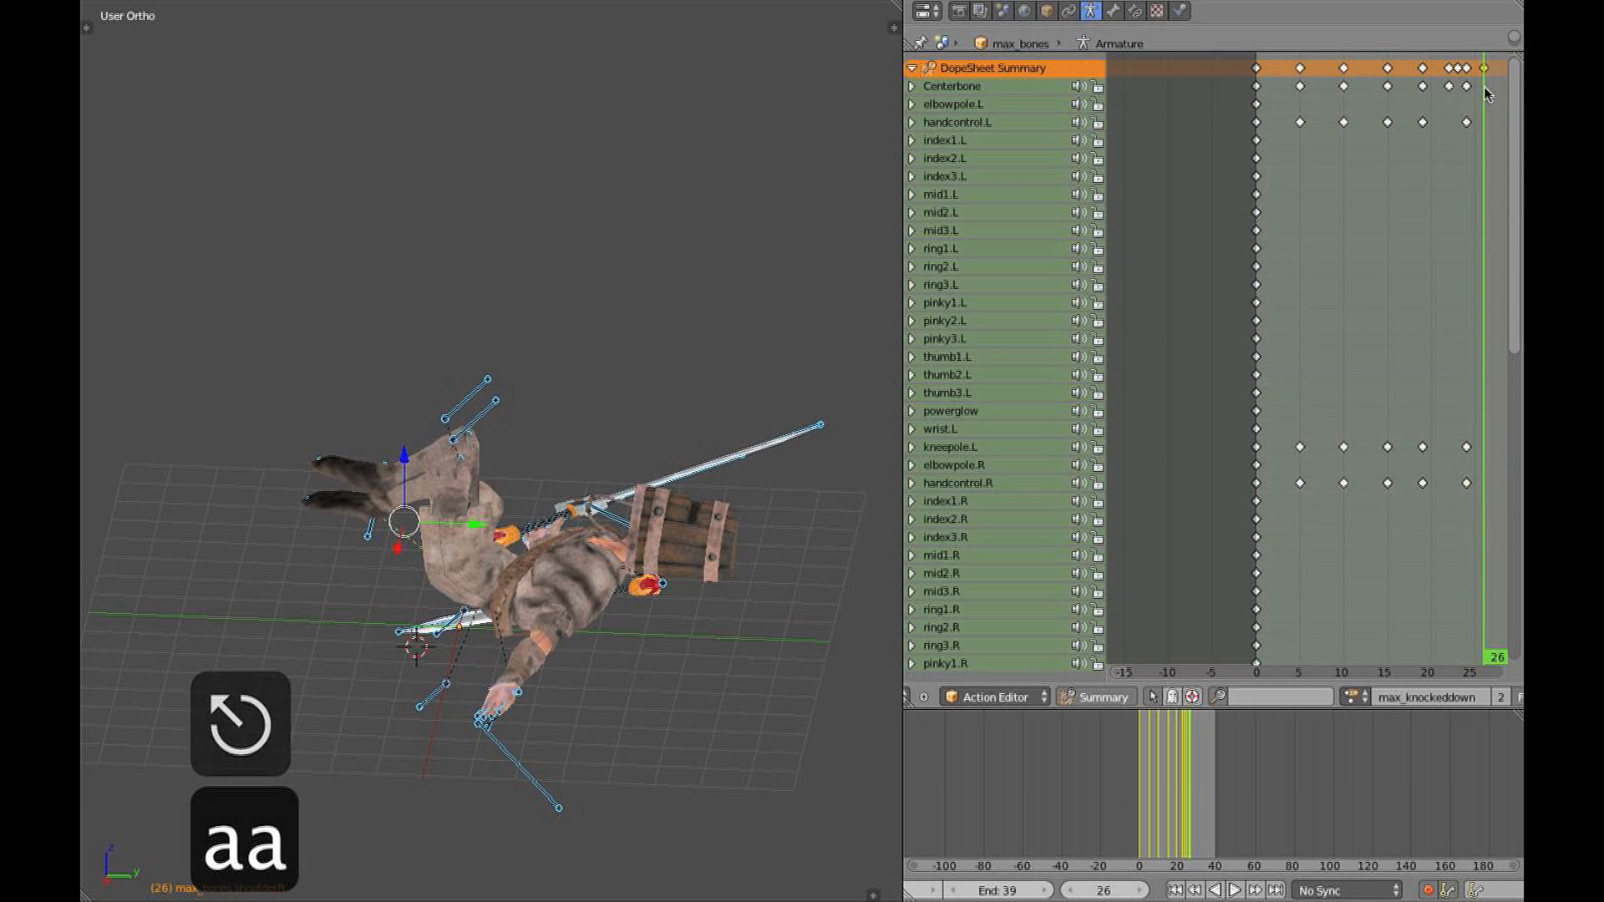
pyautogui.press('g')
pyautogui.rightClick(1507, 94)
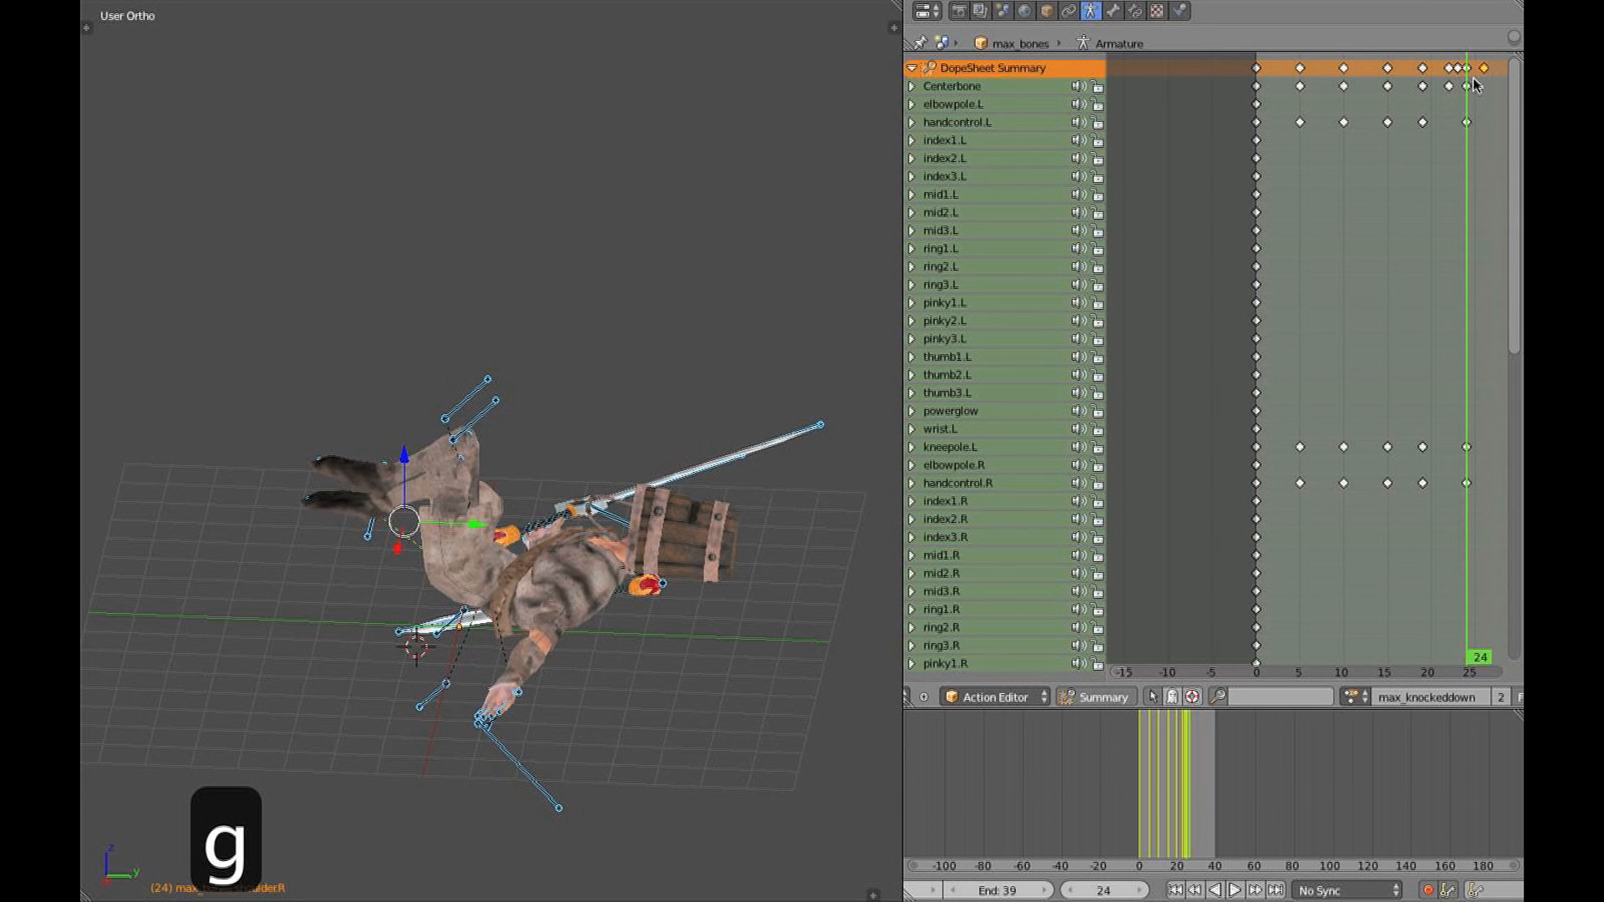
pyautogui.press('g')
pyautogui.click(1493, 86)
pyautogui.moveTo(1467, 81); pyautogui.dragTo(1477, 81)
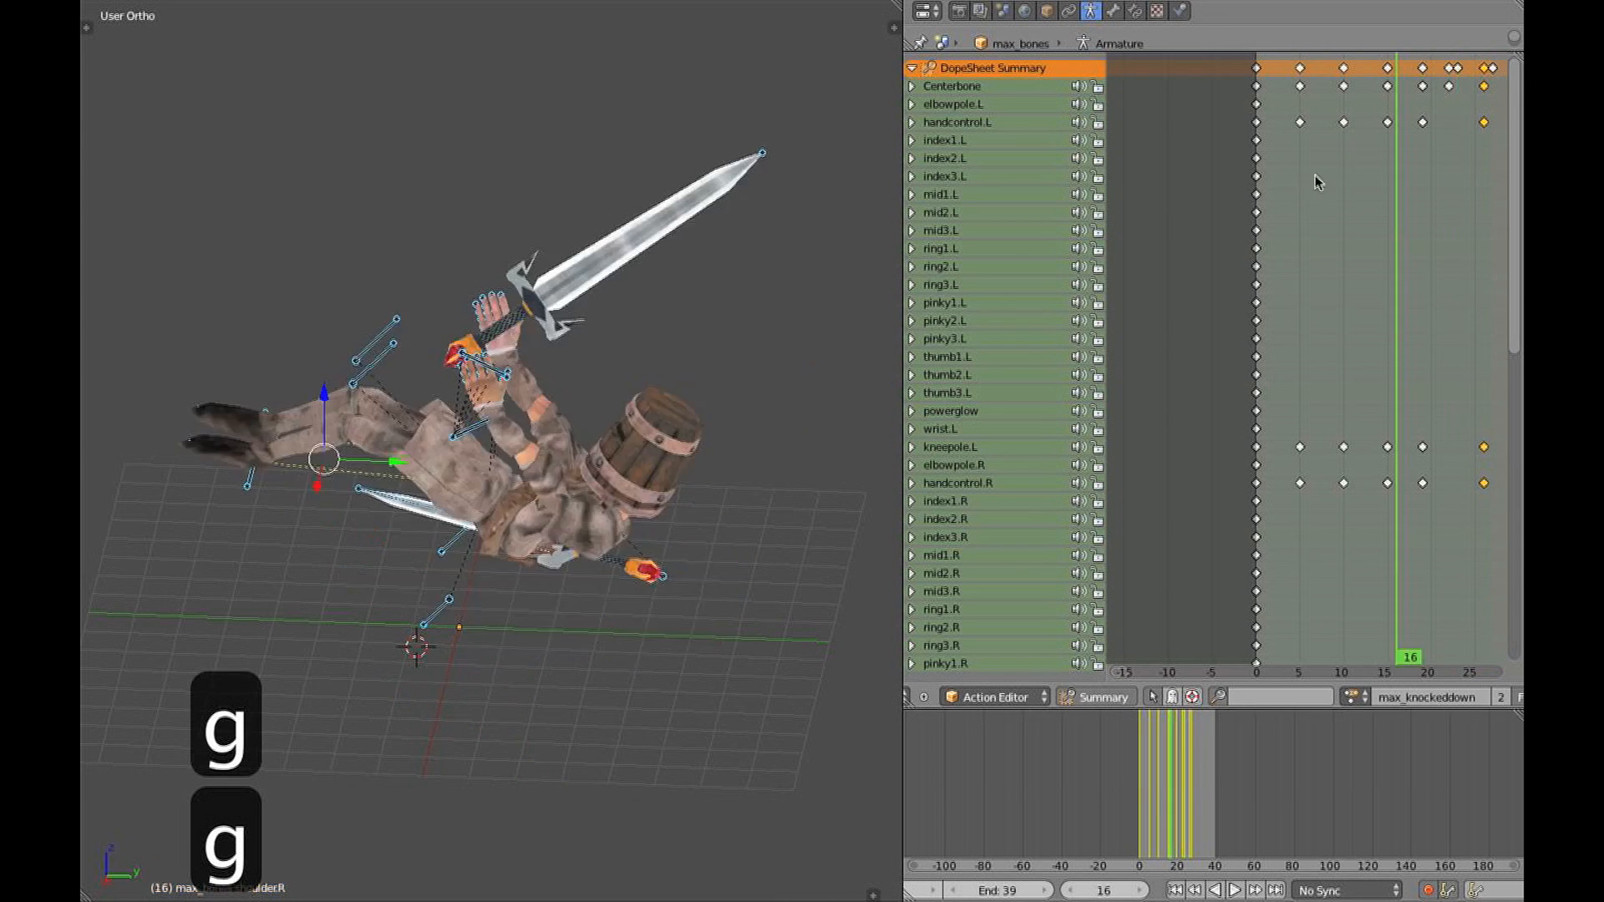
# Play back and scrub the retimed landing through to frame 26
pyautogui.hotkey('alt', 'a')
pyautogui.press('Escape')
pyautogui.moveTo(1402, 210); pyautogui.dragTo(1483, 211)
pyautogui.press('Escape')
pyautogui.click(1419, 210)
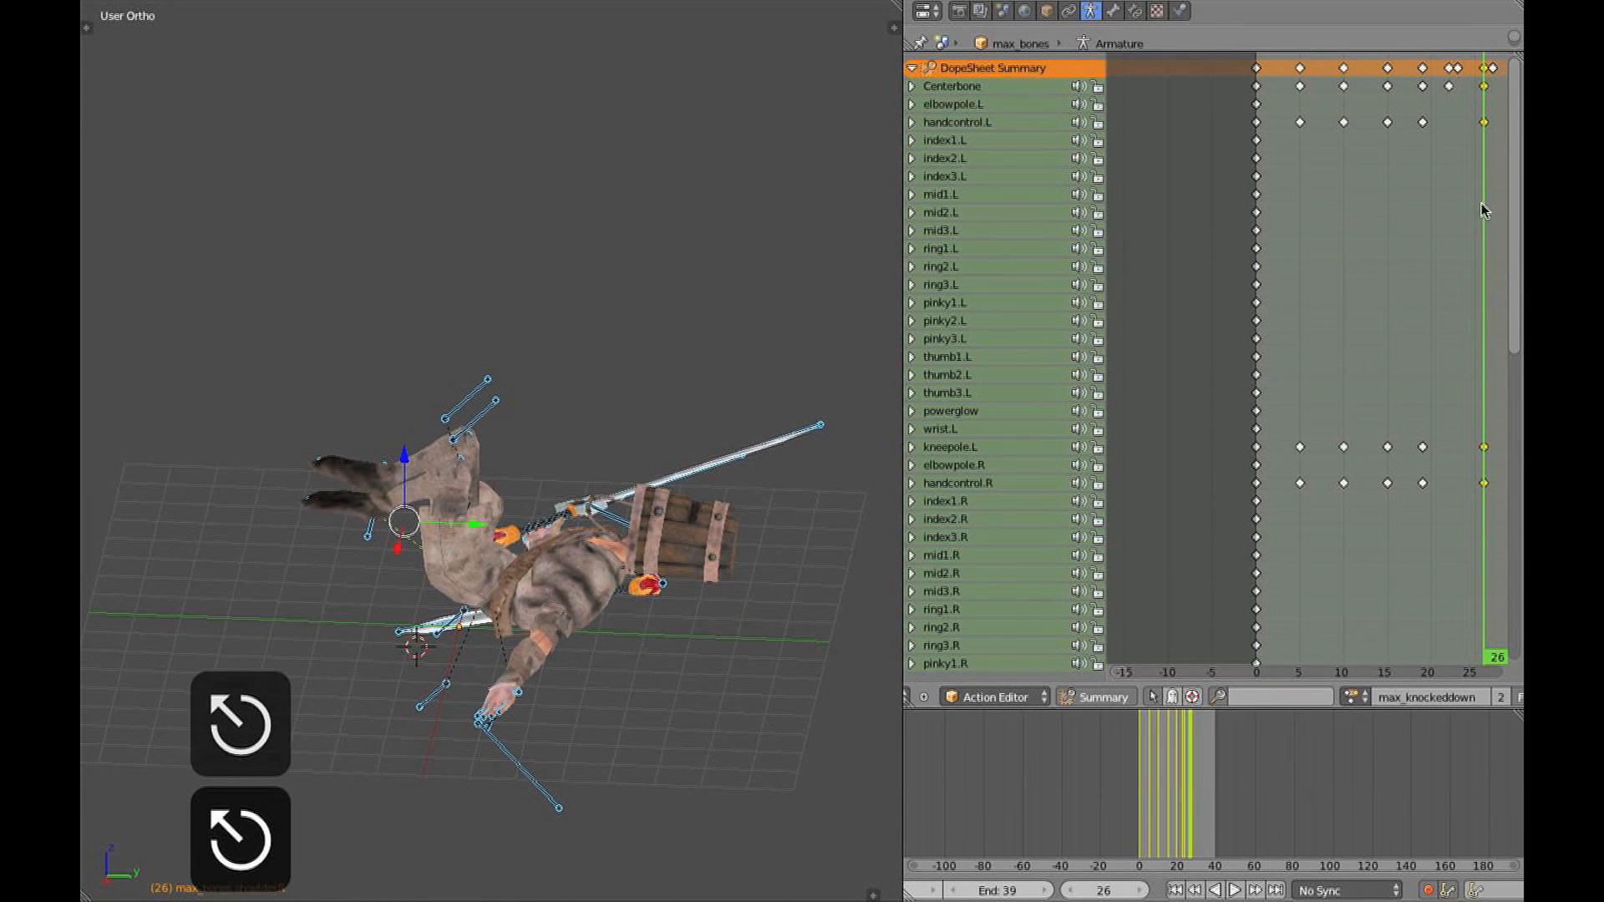
# Rotate the neck bone backward at frame 26 in wireframe side view
pyautogui.press('KP_3')
pyautogui.press('z')
pyautogui.scroll(3, 735, 501)
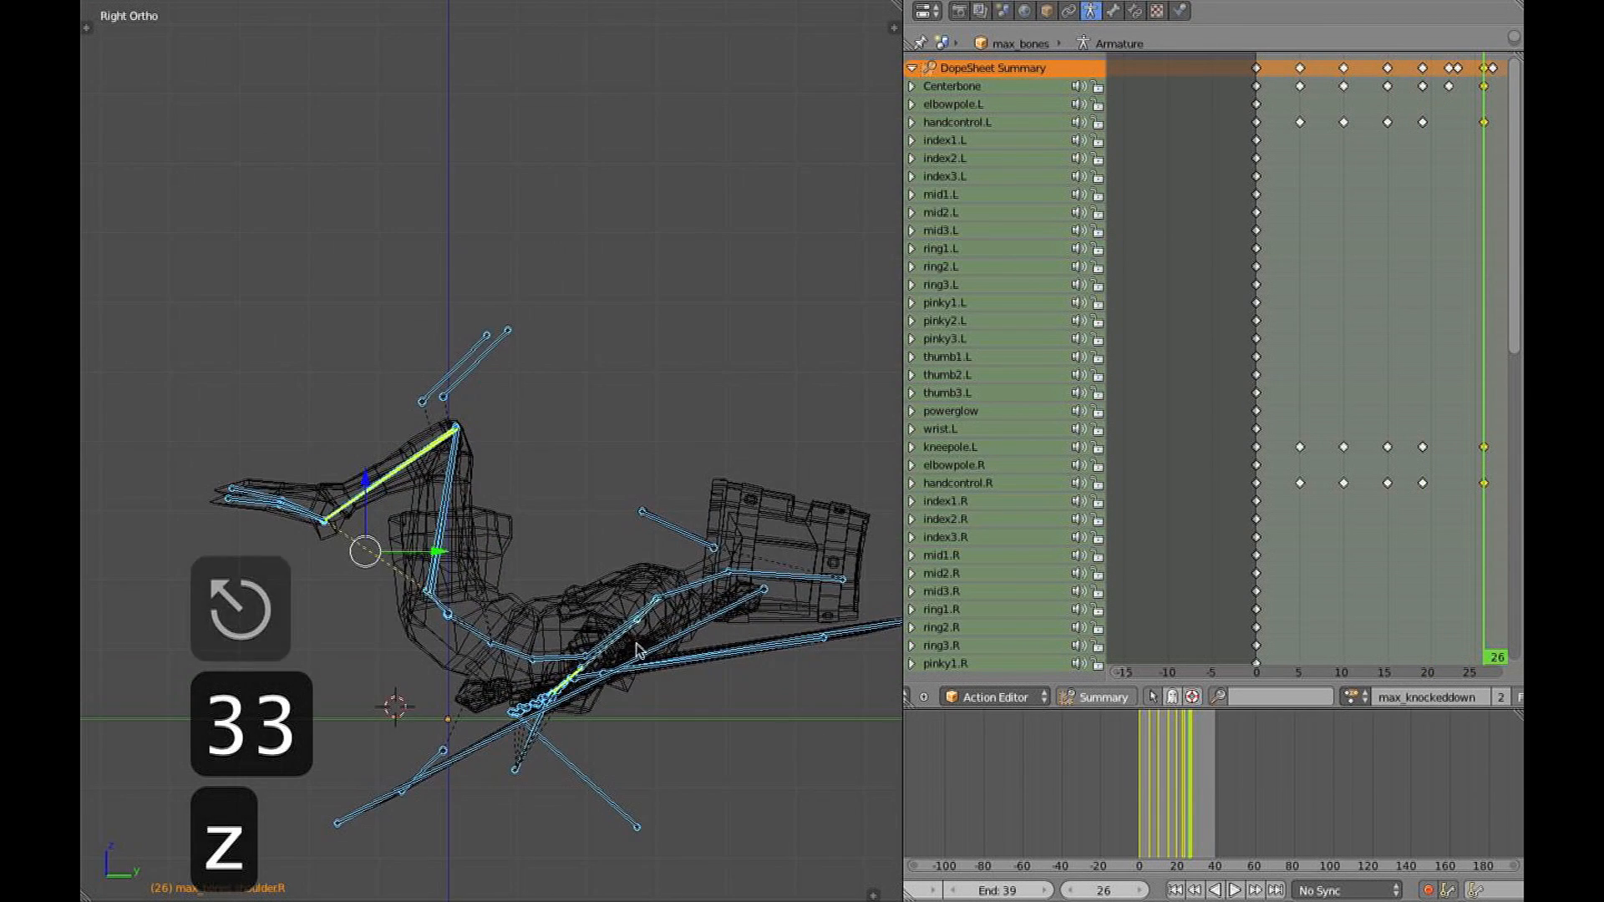
pyautogui.rightClick(659, 597)
pyautogui.press('r')
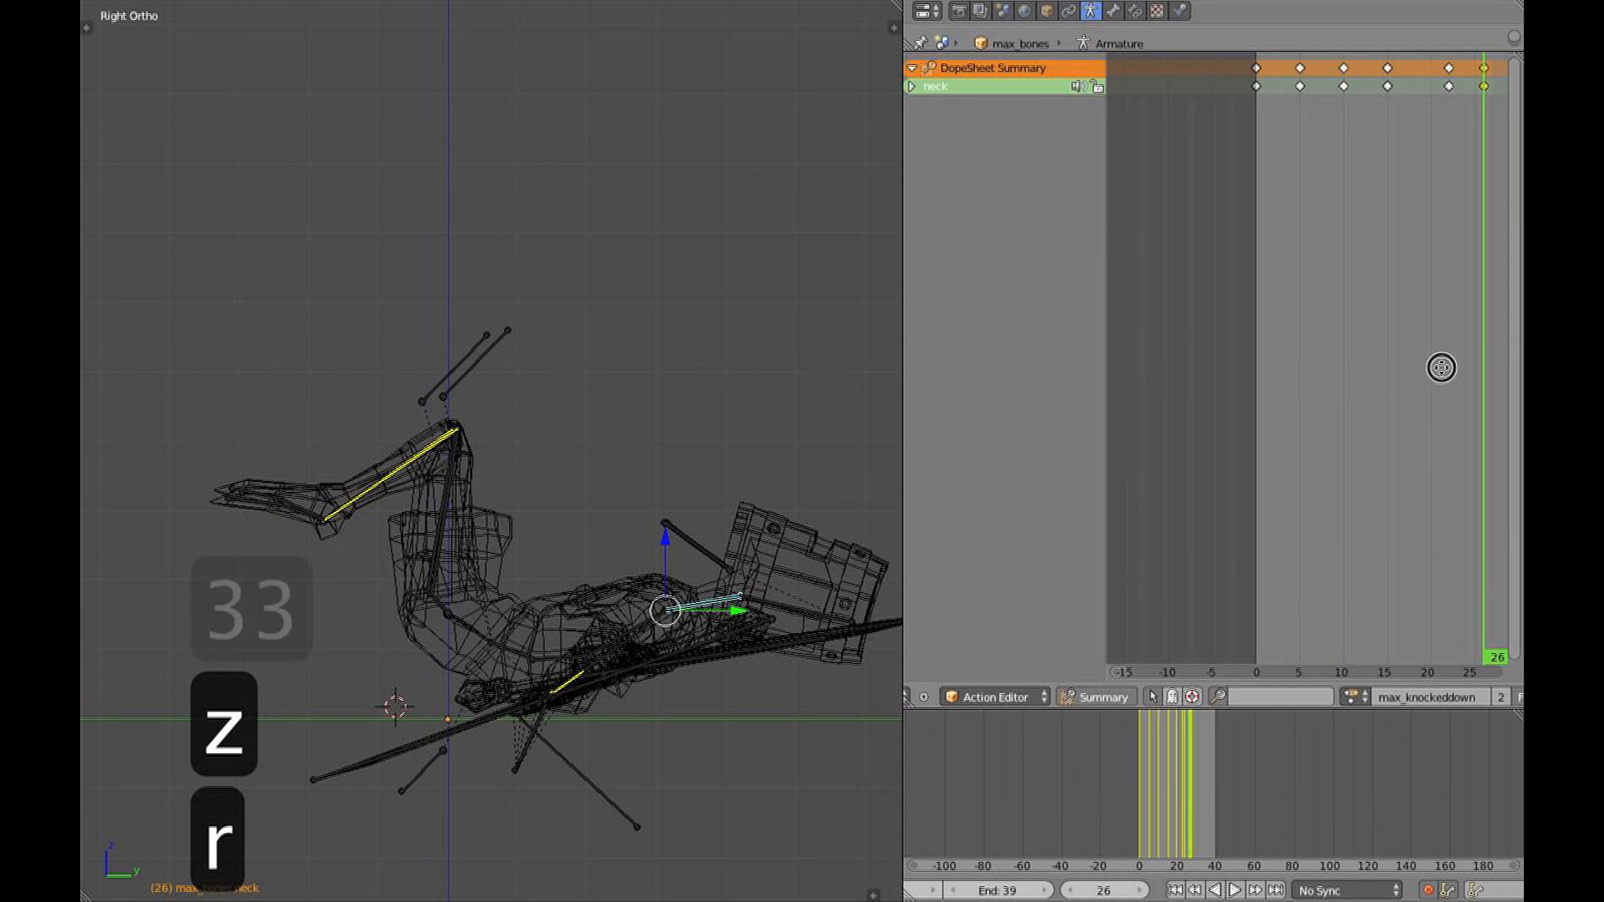
# Rotate and reposition the Centerbone at frame 29 in side view
pyautogui.moveTo(1448, 373); pyautogui.dragTo(1360, 380, button='middle')
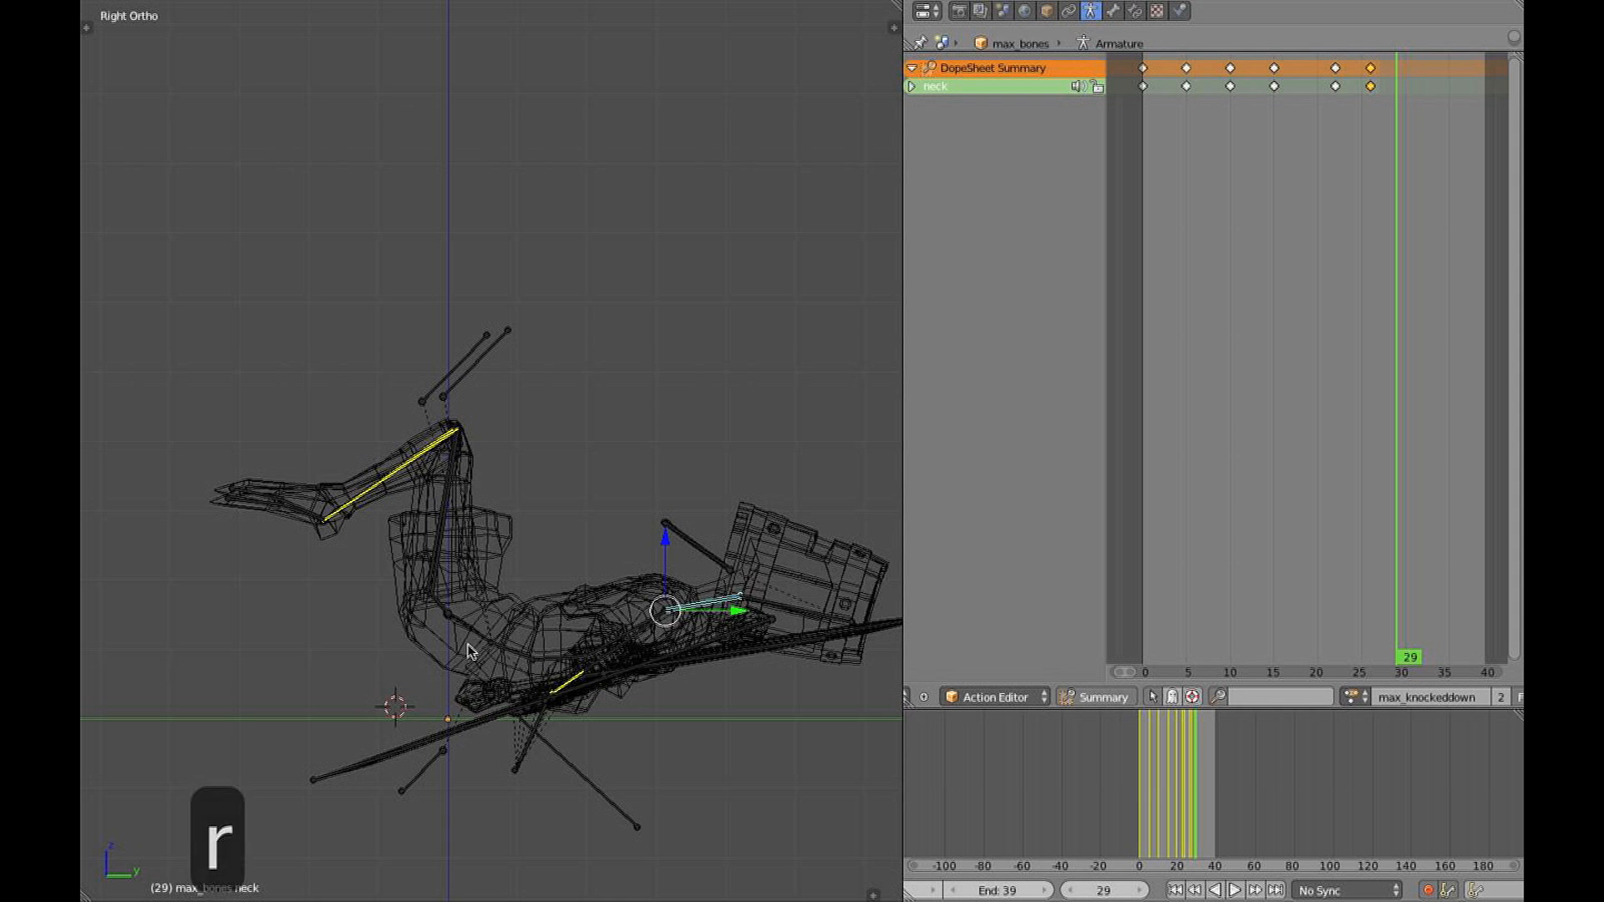
pyautogui.press('r')
pyautogui.click(710, 598)
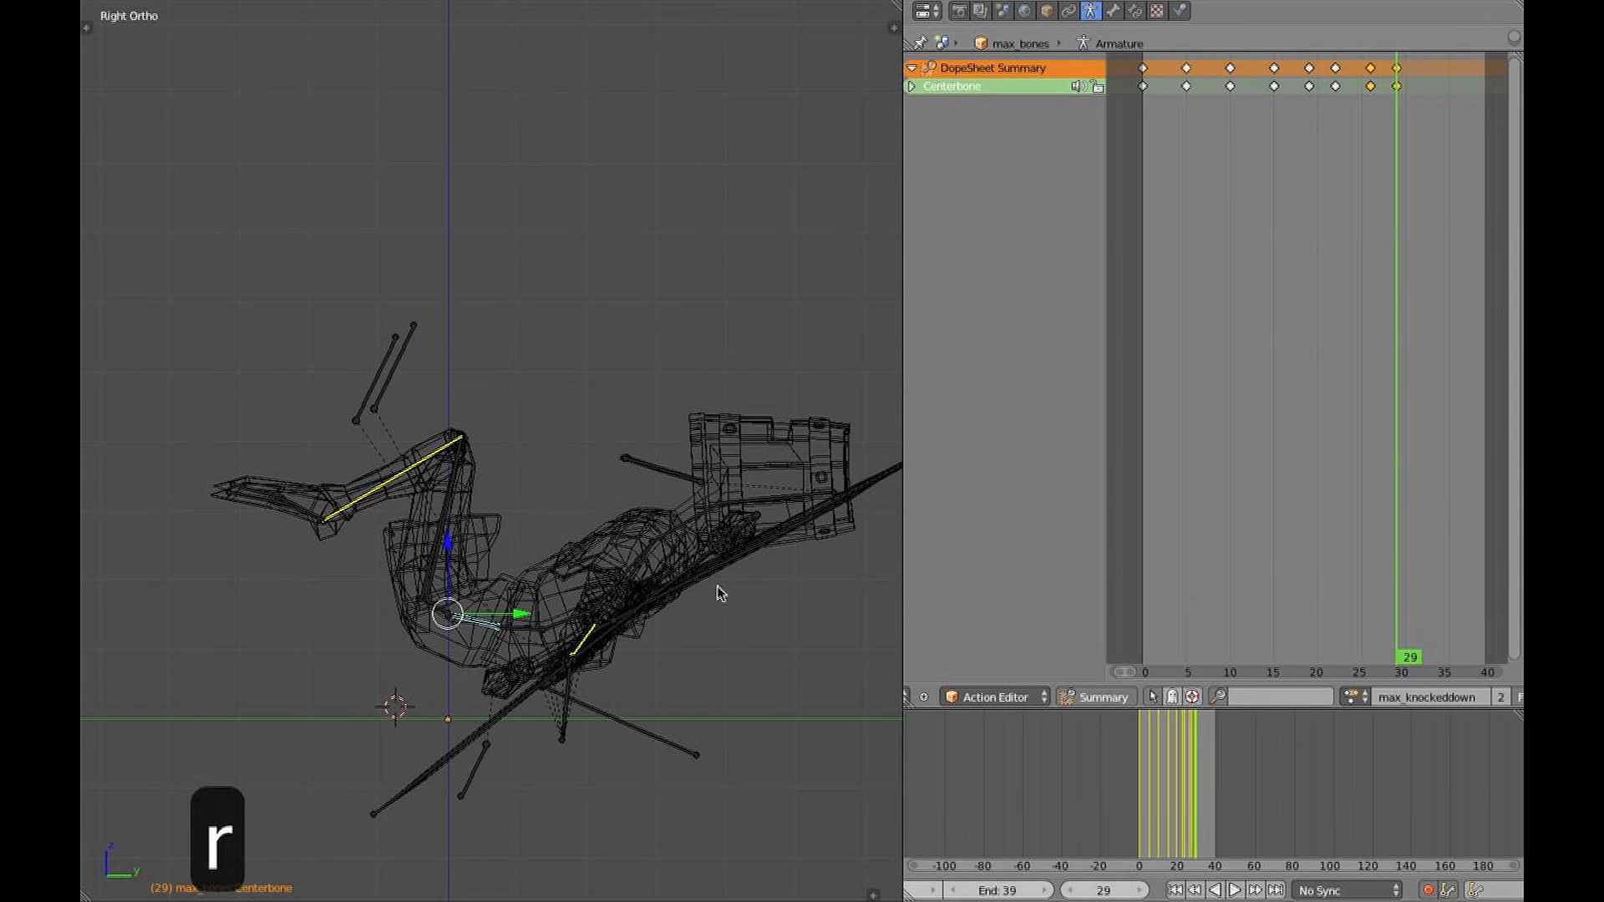
pyautogui.press('g')
pyautogui.click(726, 600)
# Rotate the midtorso and waist bones at frame 29 to lower the upper body toward the ground
pyautogui.press('r')
pyautogui.press('r')
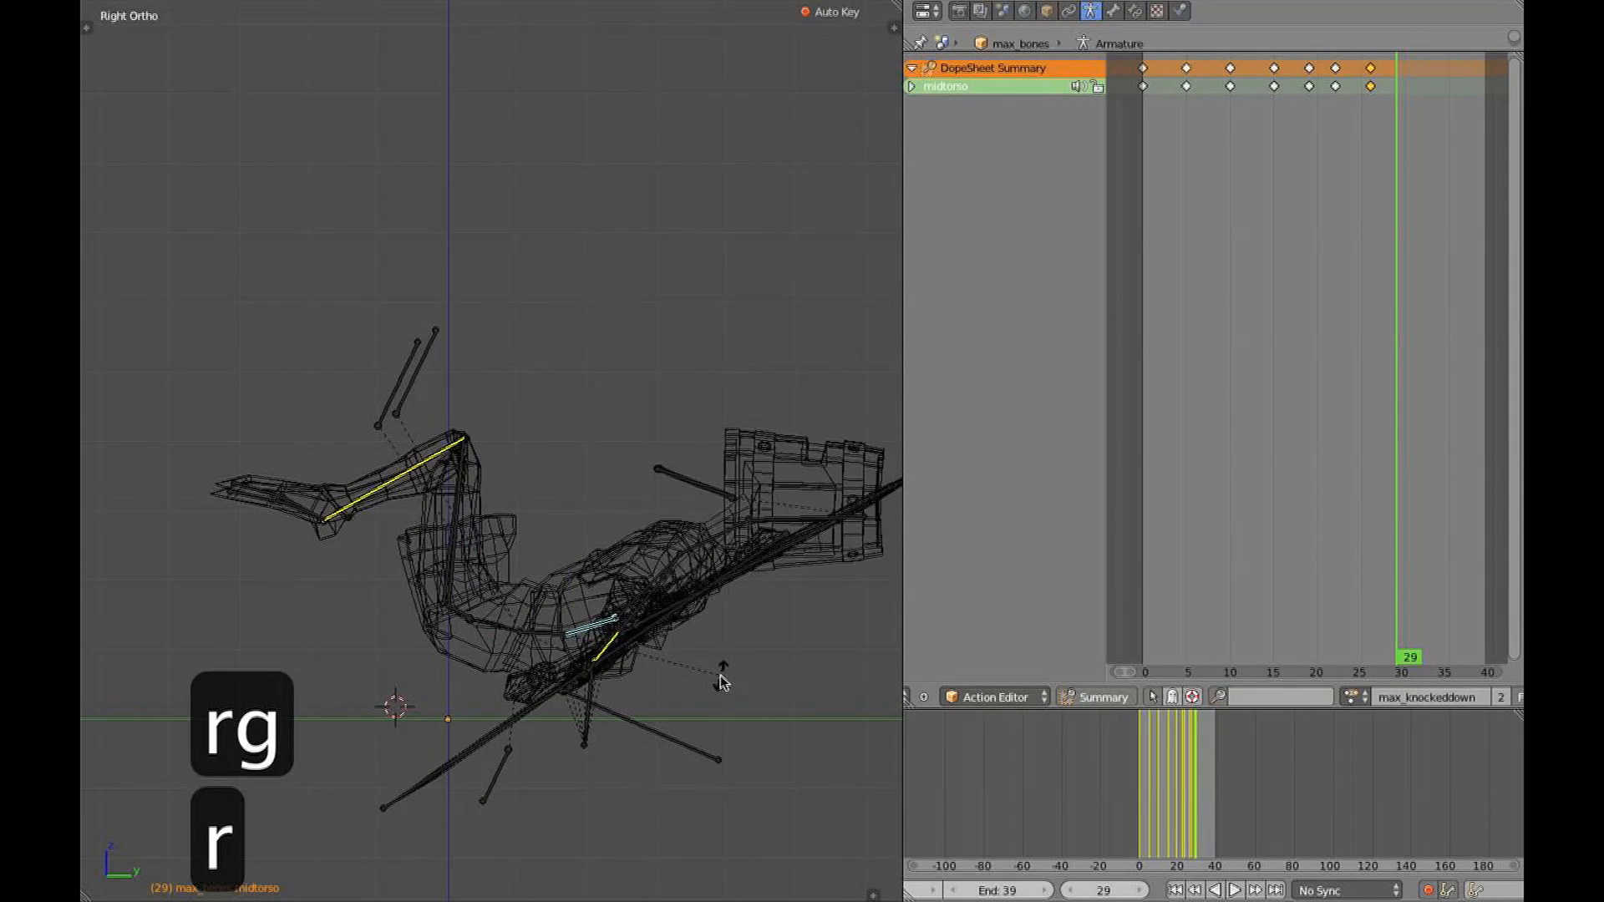
pyautogui.click(593, 709)
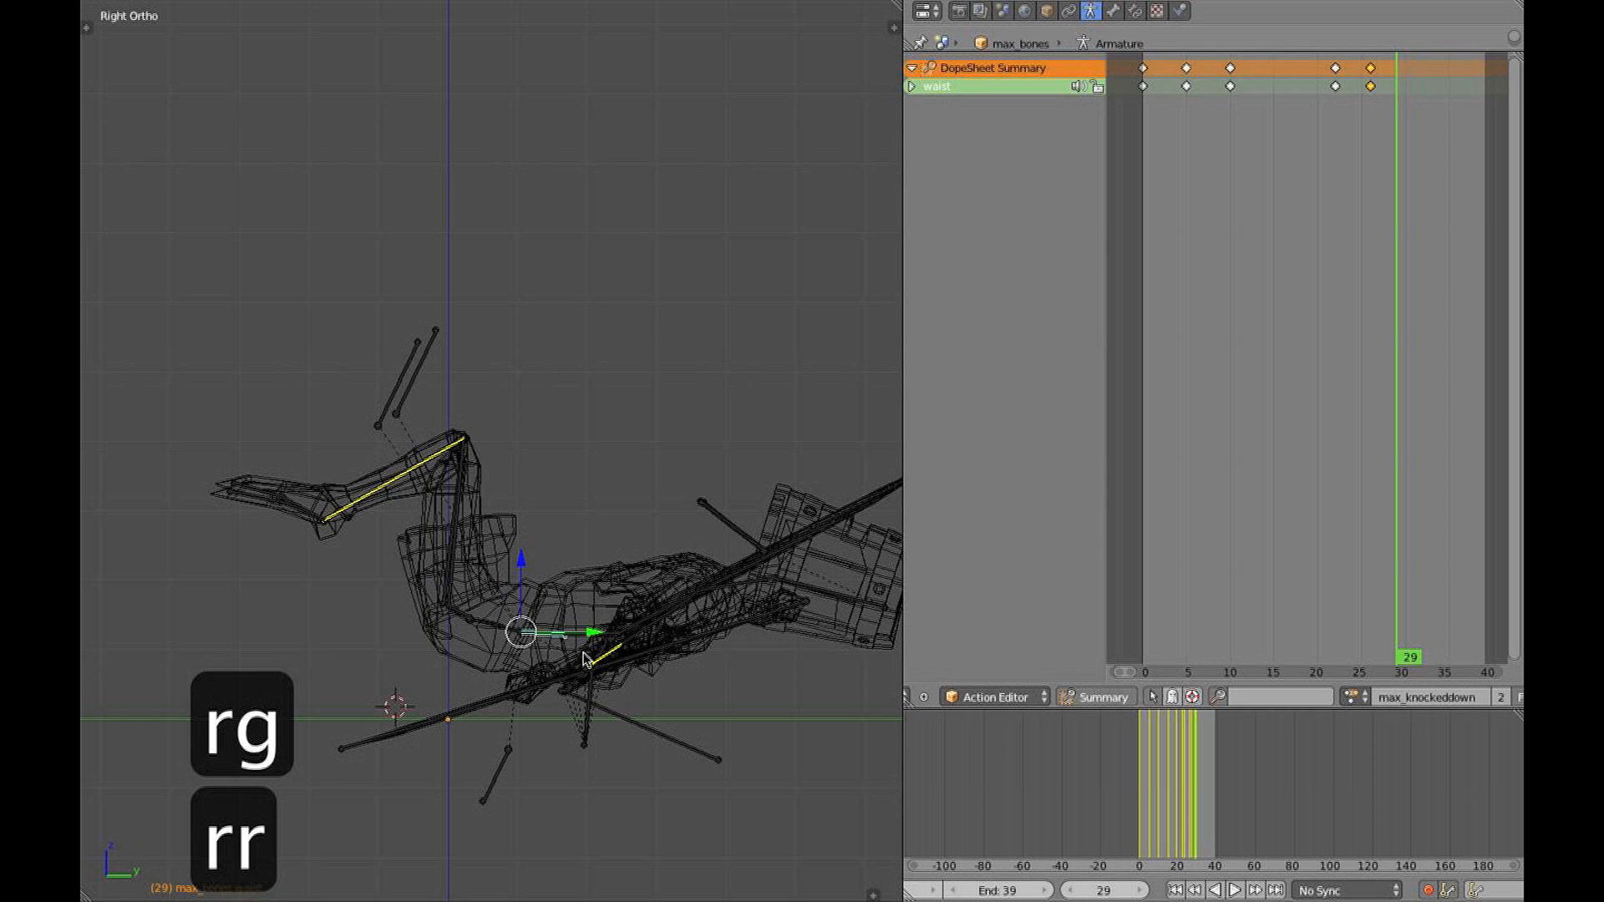
pyautogui.press('r')
pyautogui.click(653, 644)
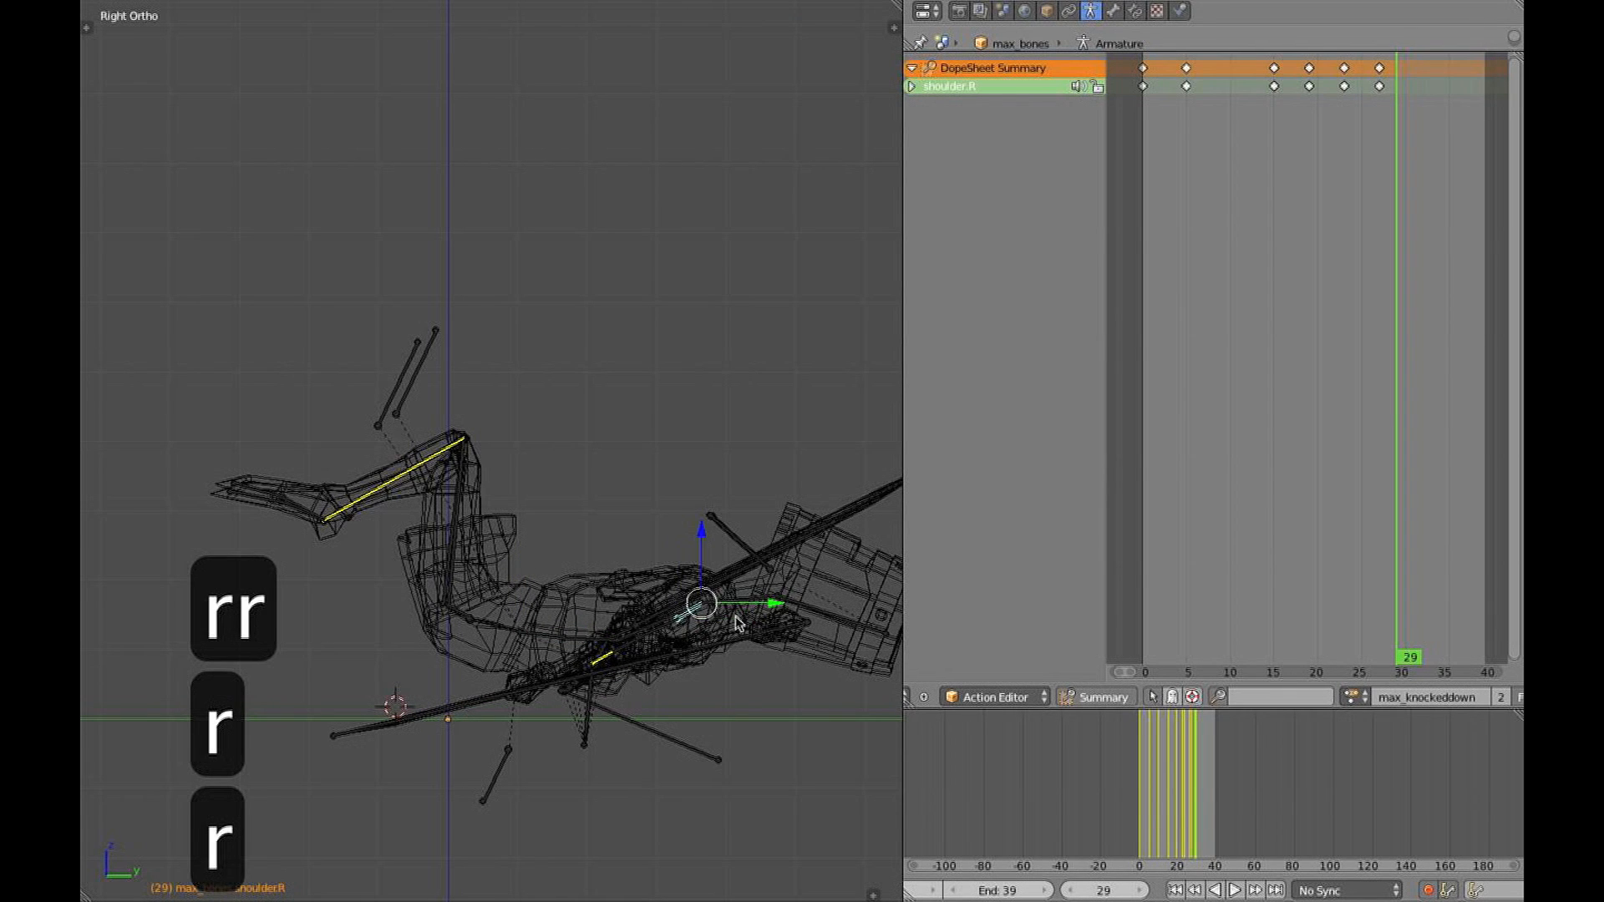
# Adjust the rotation of the upper-body bones at frame 29, including the midtorso, in side view
pyautogui.moveTo(690, 620); pyautogui.dragTo(678, 662, button='middle')
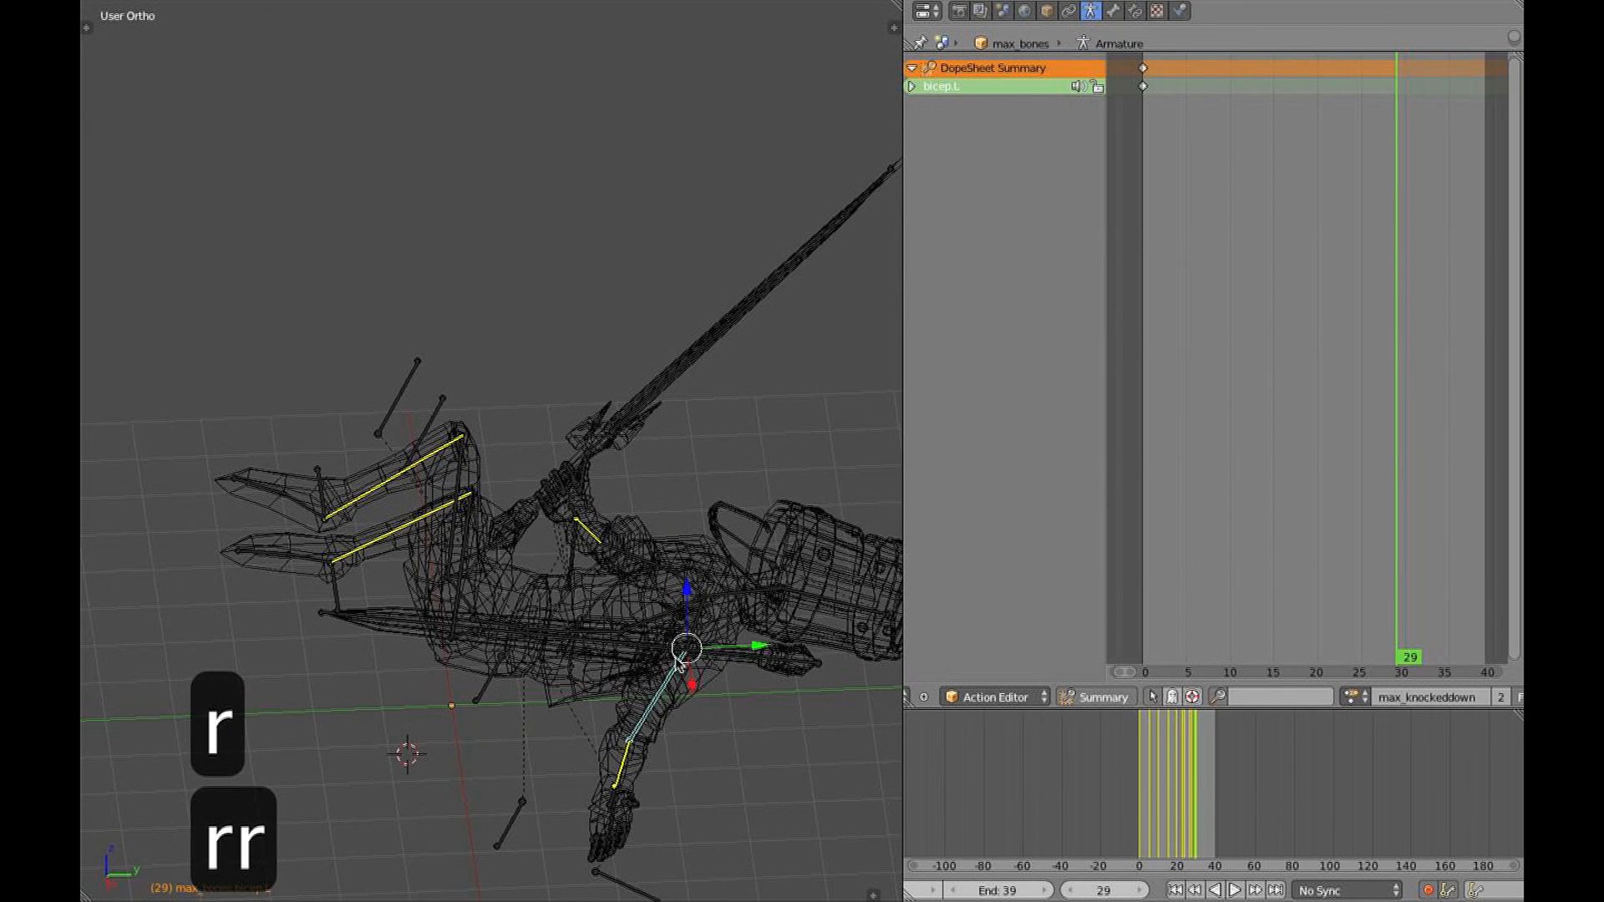
pyautogui.press('KP_3')
pyautogui.press('r')
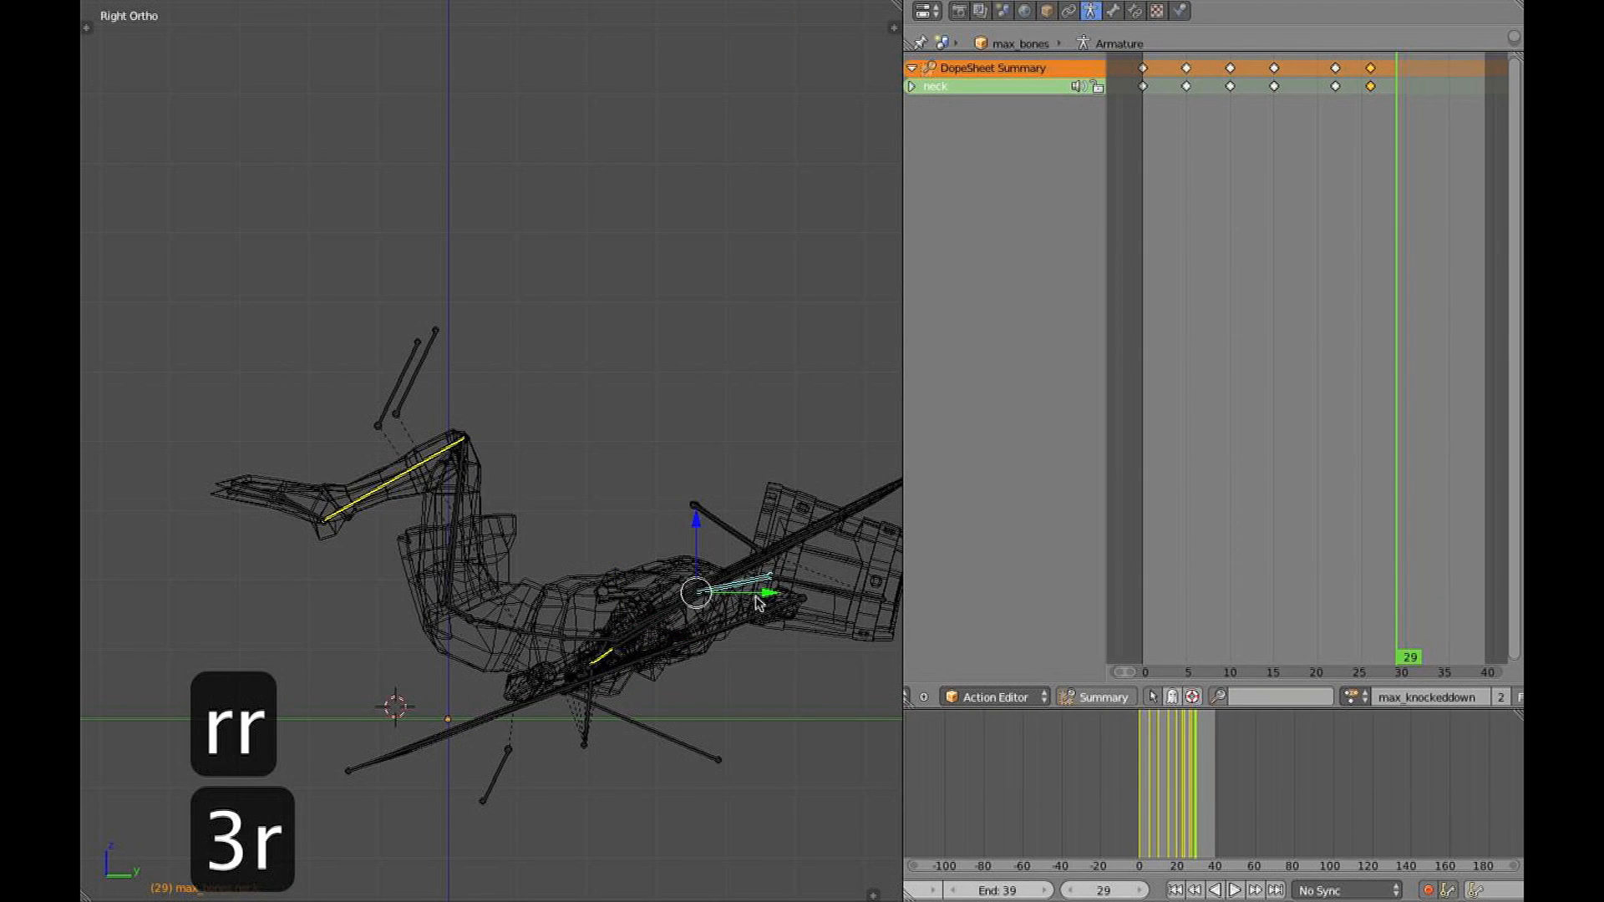
pyautogui.rightClick(817, 652)
pyautogui.press('r')
pyautogui.moveTo(603, 635); pyautogui.dragTo(603, 639, button='middle')
pyautogui.rightClick(603, 638)
pyautogui.press('KP_3')
pyautogui.press('r')
pyautogui.click(713, 647)
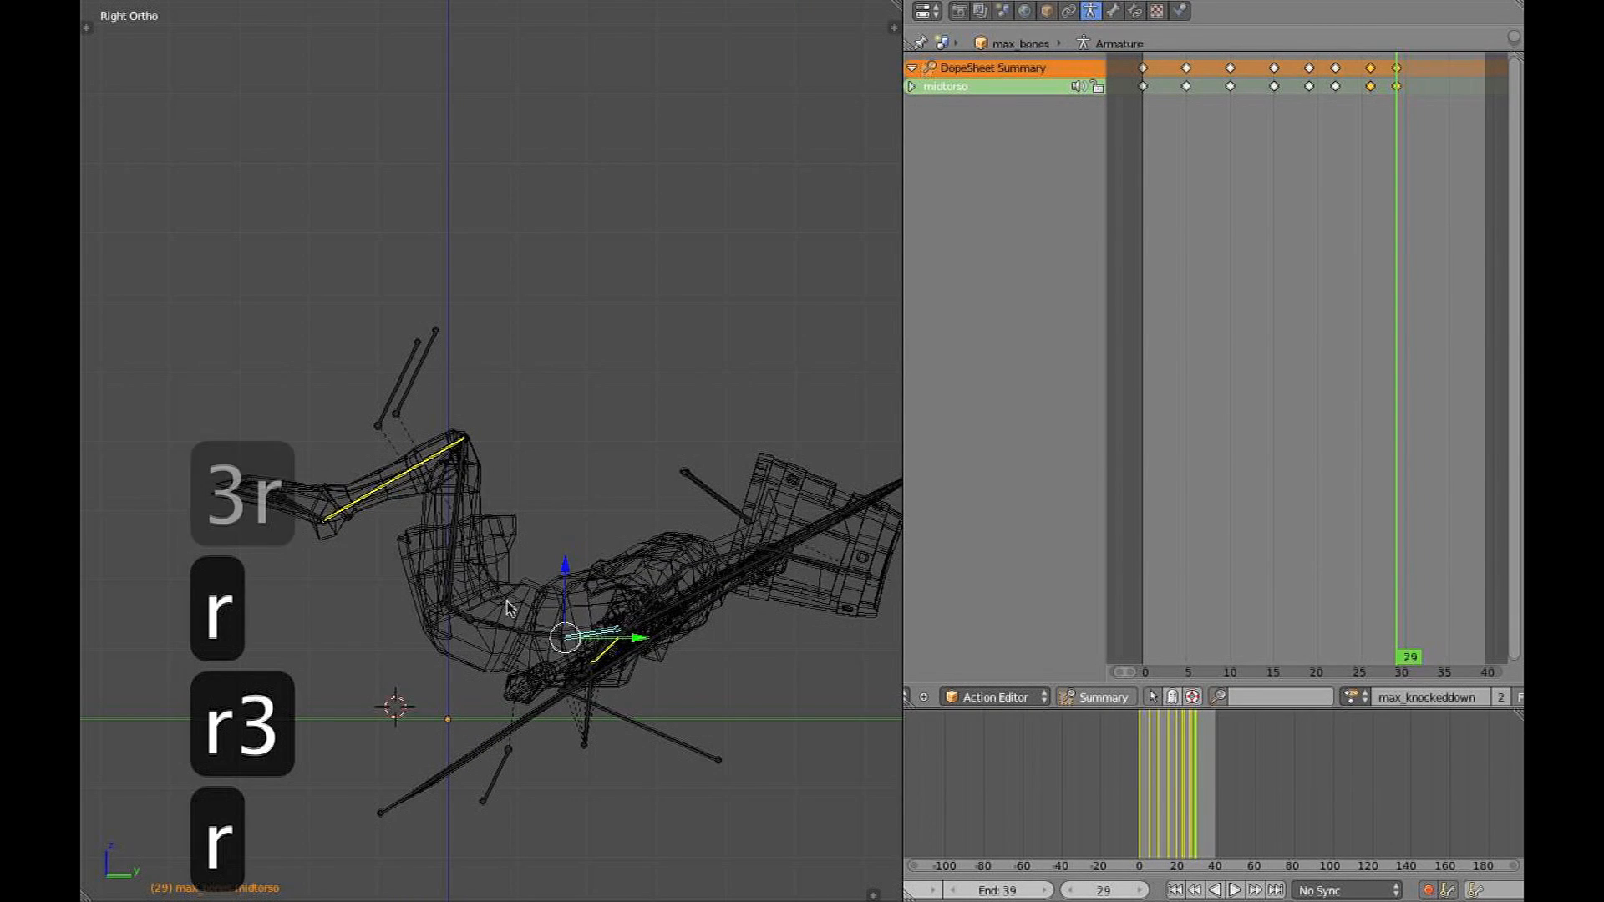
# Rotate the upper torso, neck and buckethead bones at frame 29 so the barrel tips back toward the ground
pyautogui.rightClick(678, 584)
pyautogui.press('r')
pyautogui.click(692, 597)
pyautogui.press('r')
pyautogui.click(740, 584)
pyautogui.rightClick(740, 583)
pyautogui.press('r')
pyautogui.click(791, 626)
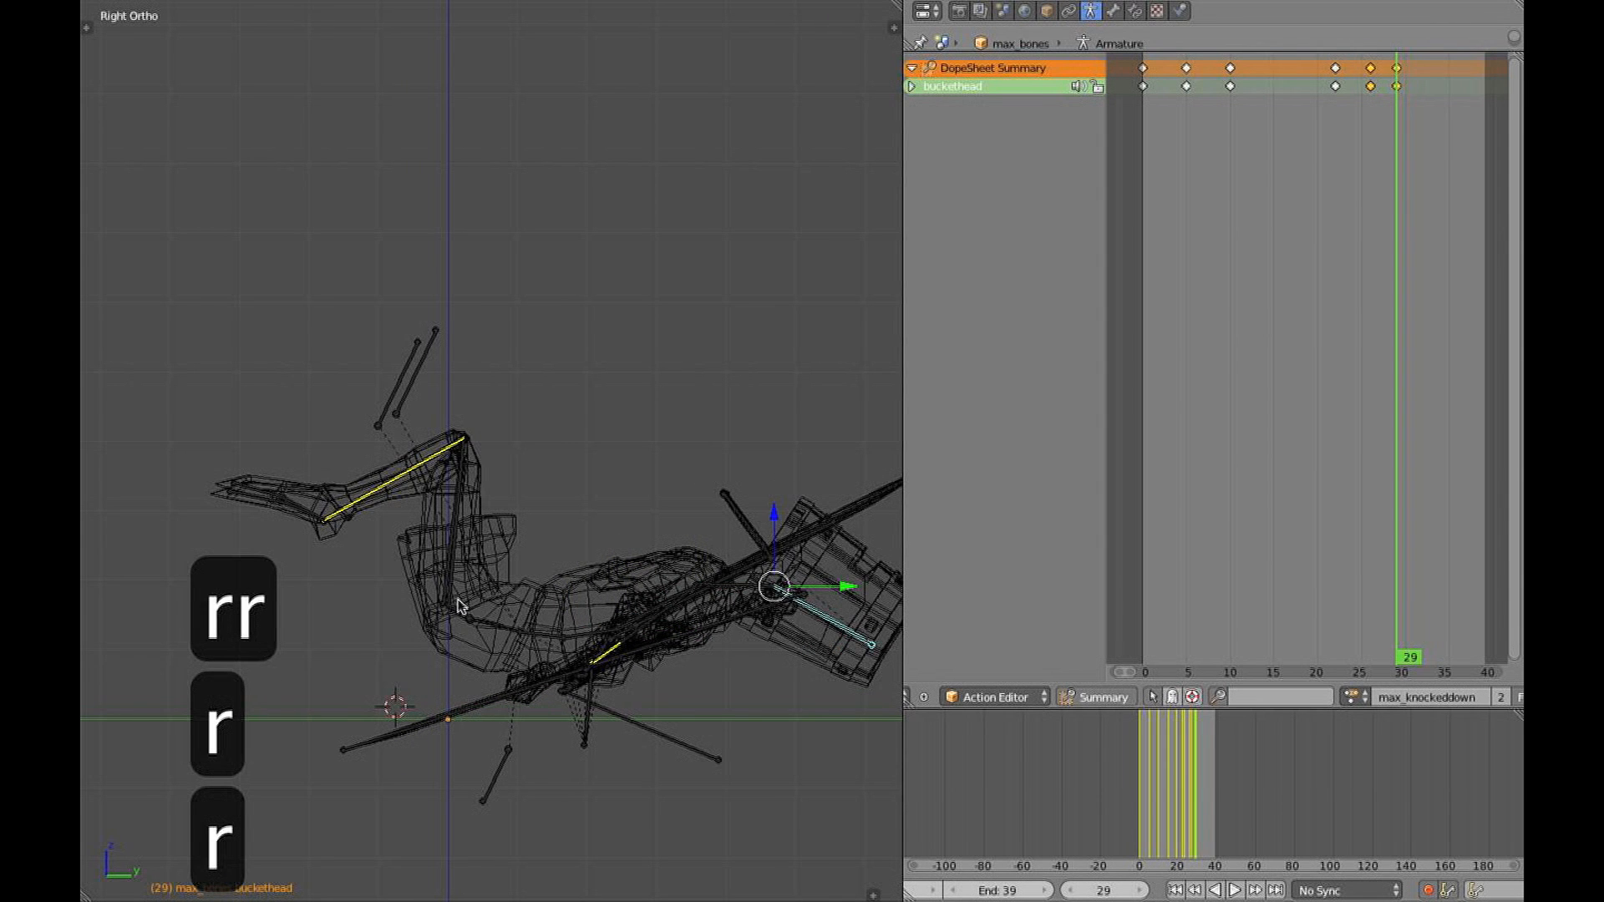
# Move the Centerbone and lower both foot controls toward the ground at frame 29
pyautogui.press('g')
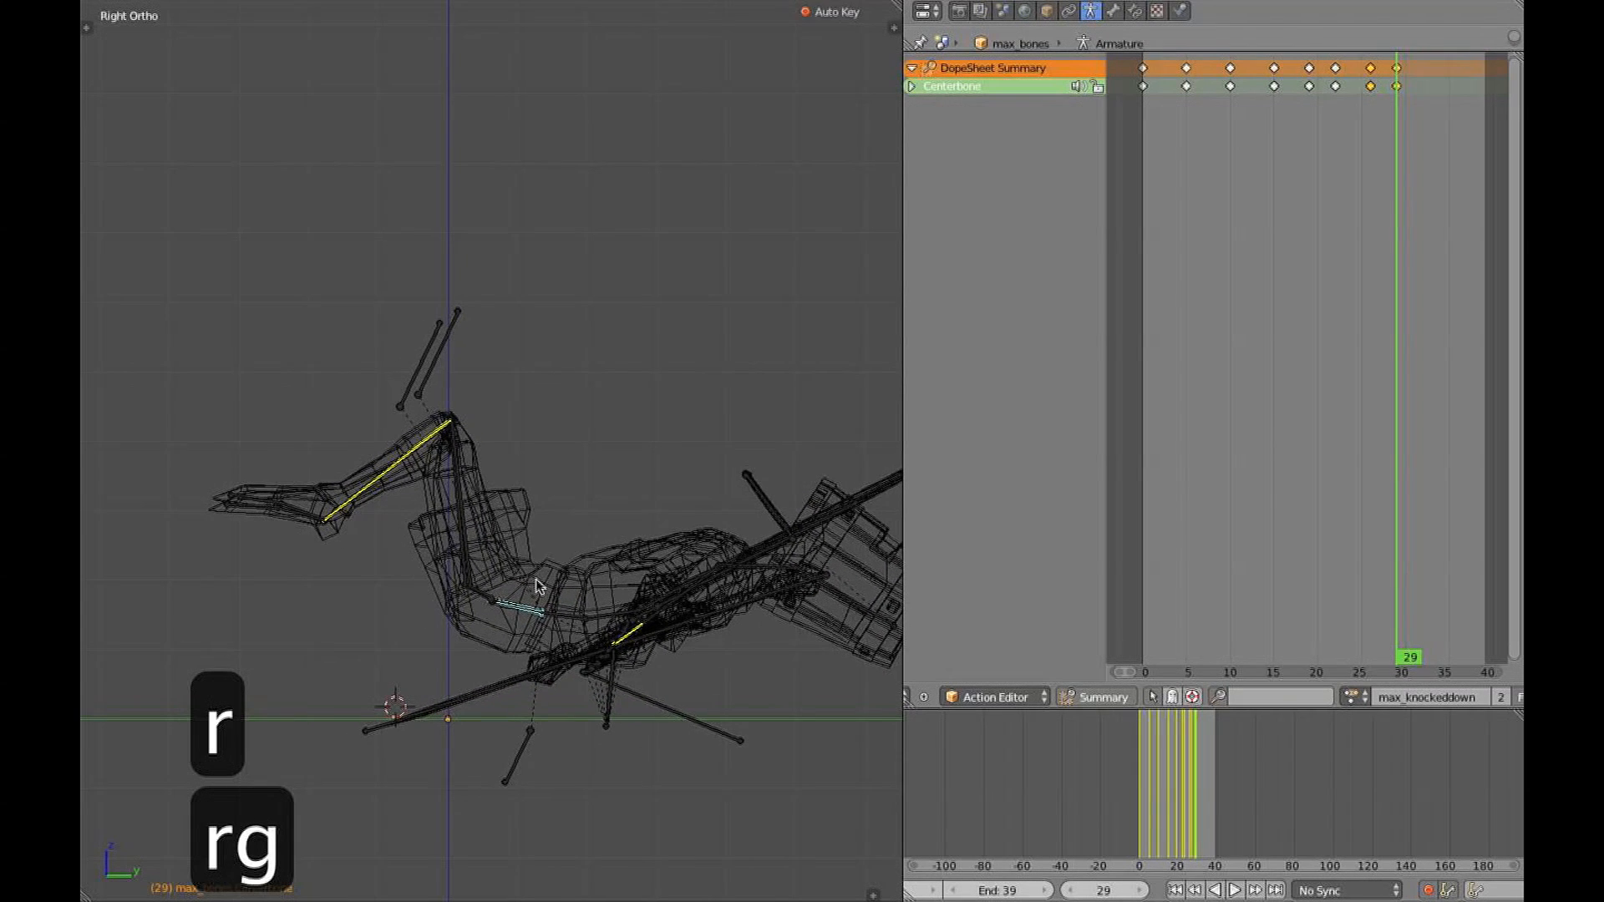
pyautogui.moveTo(429, 515); pyautogui.dragTo(328, 580, button='middle')
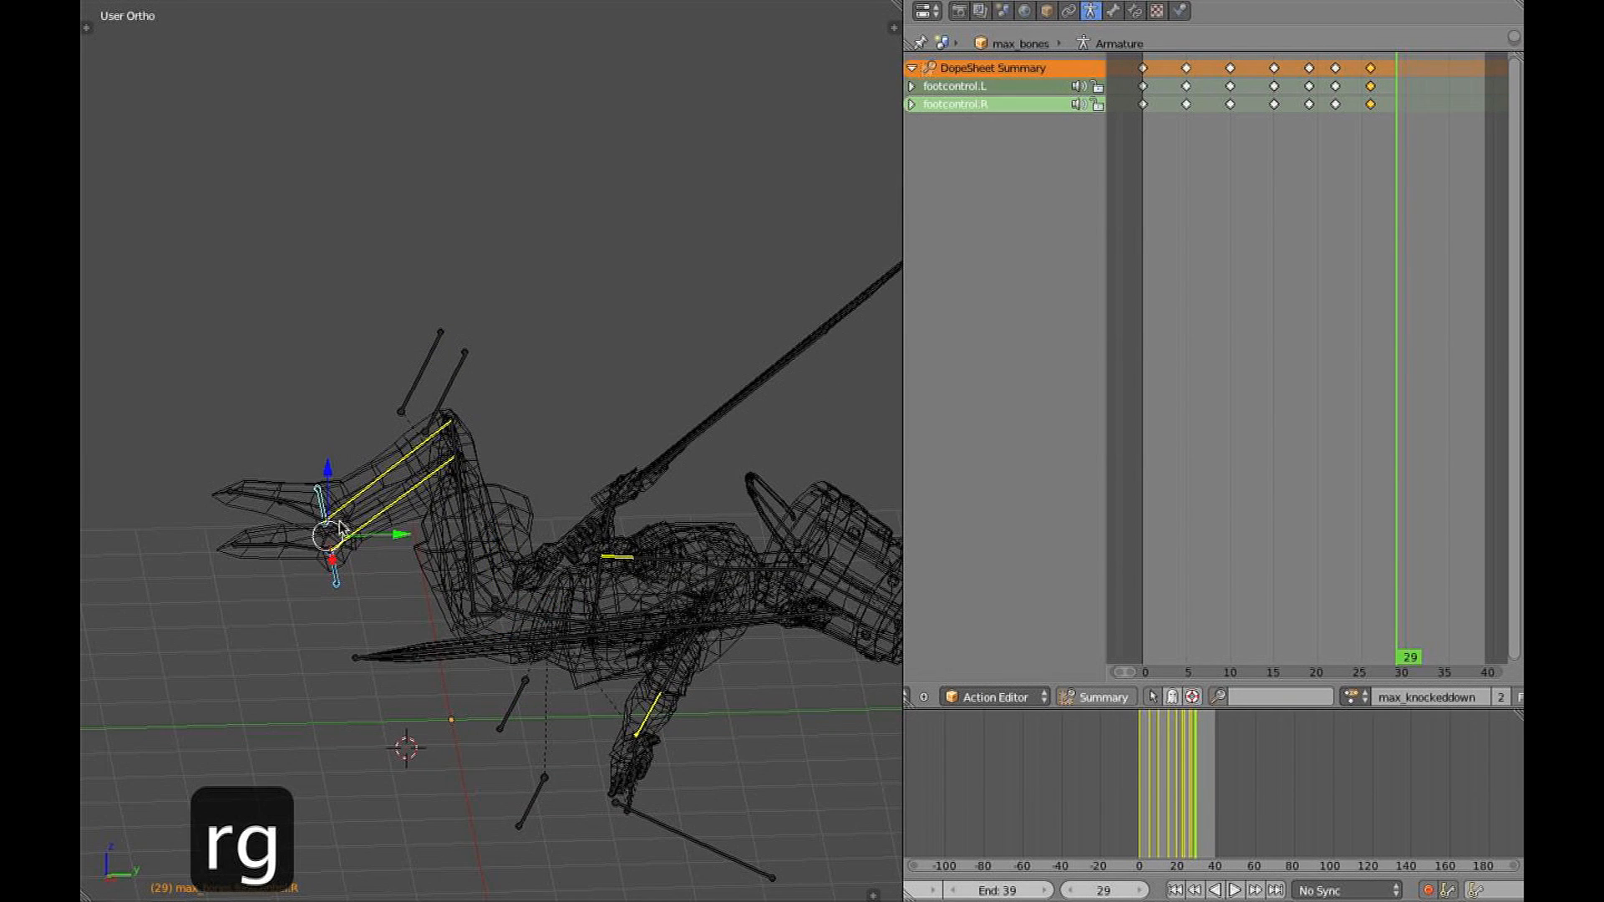
pyautogui.press('KP_3')
pyautogui.press('g')
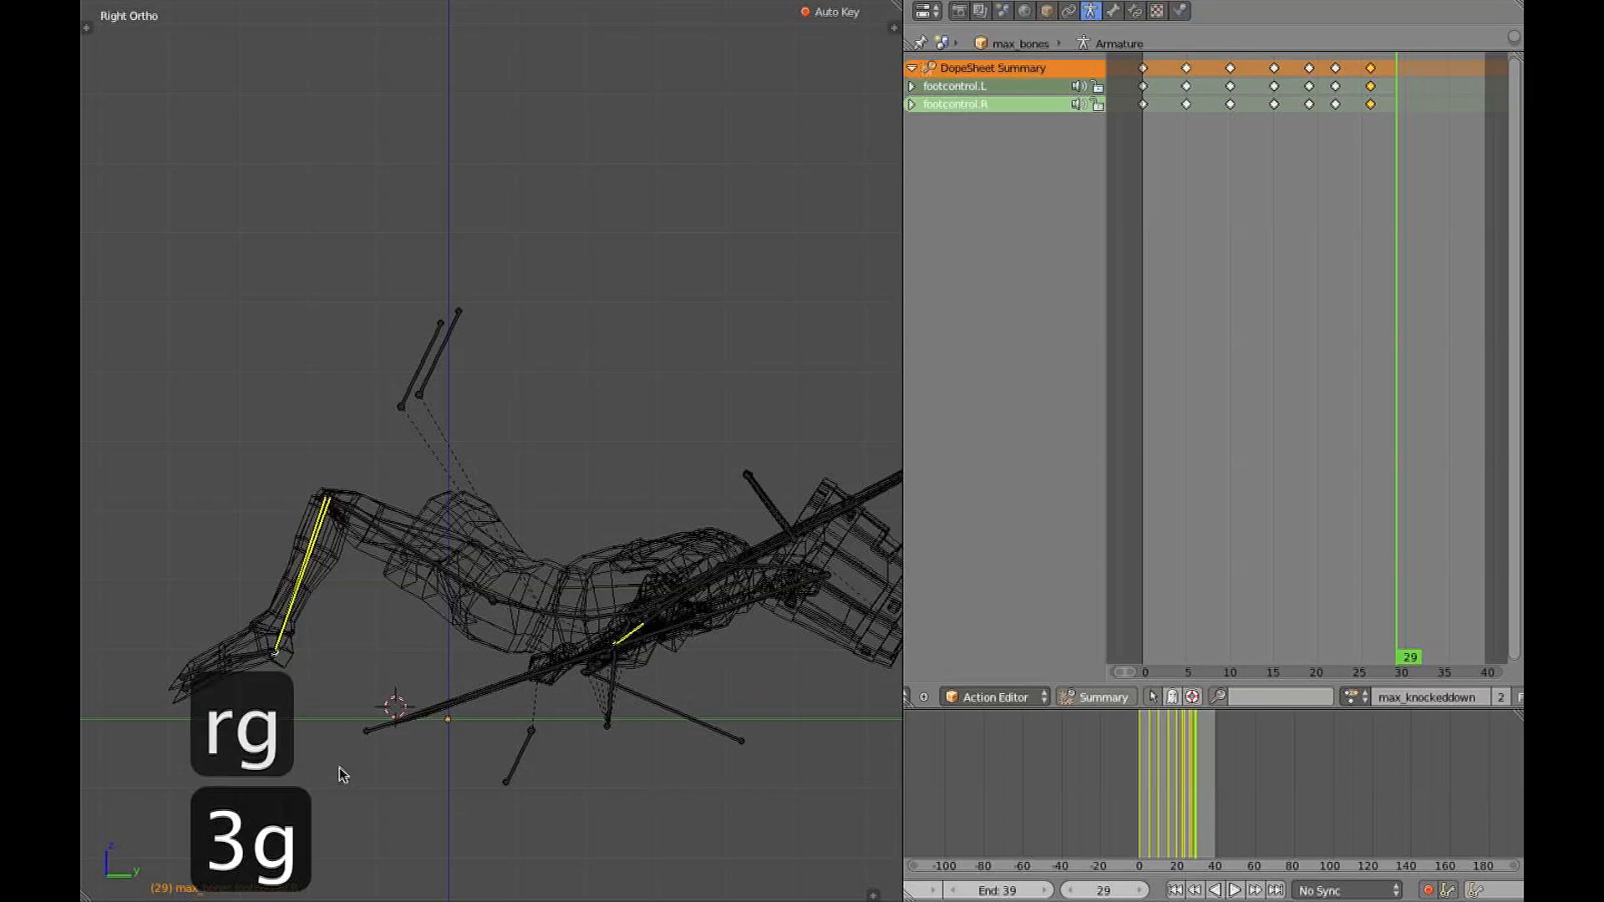
pyautogui.click(330, 795)
pyautogui.press('z')
pyautogui.moveTo(330, 795)
pyautogui.mouseDown(button='middle')
pyautogui.moveTo(625, 700)
pyautogui.moveTo(625, 623)
pyautogui.mouseUp(button='middle')
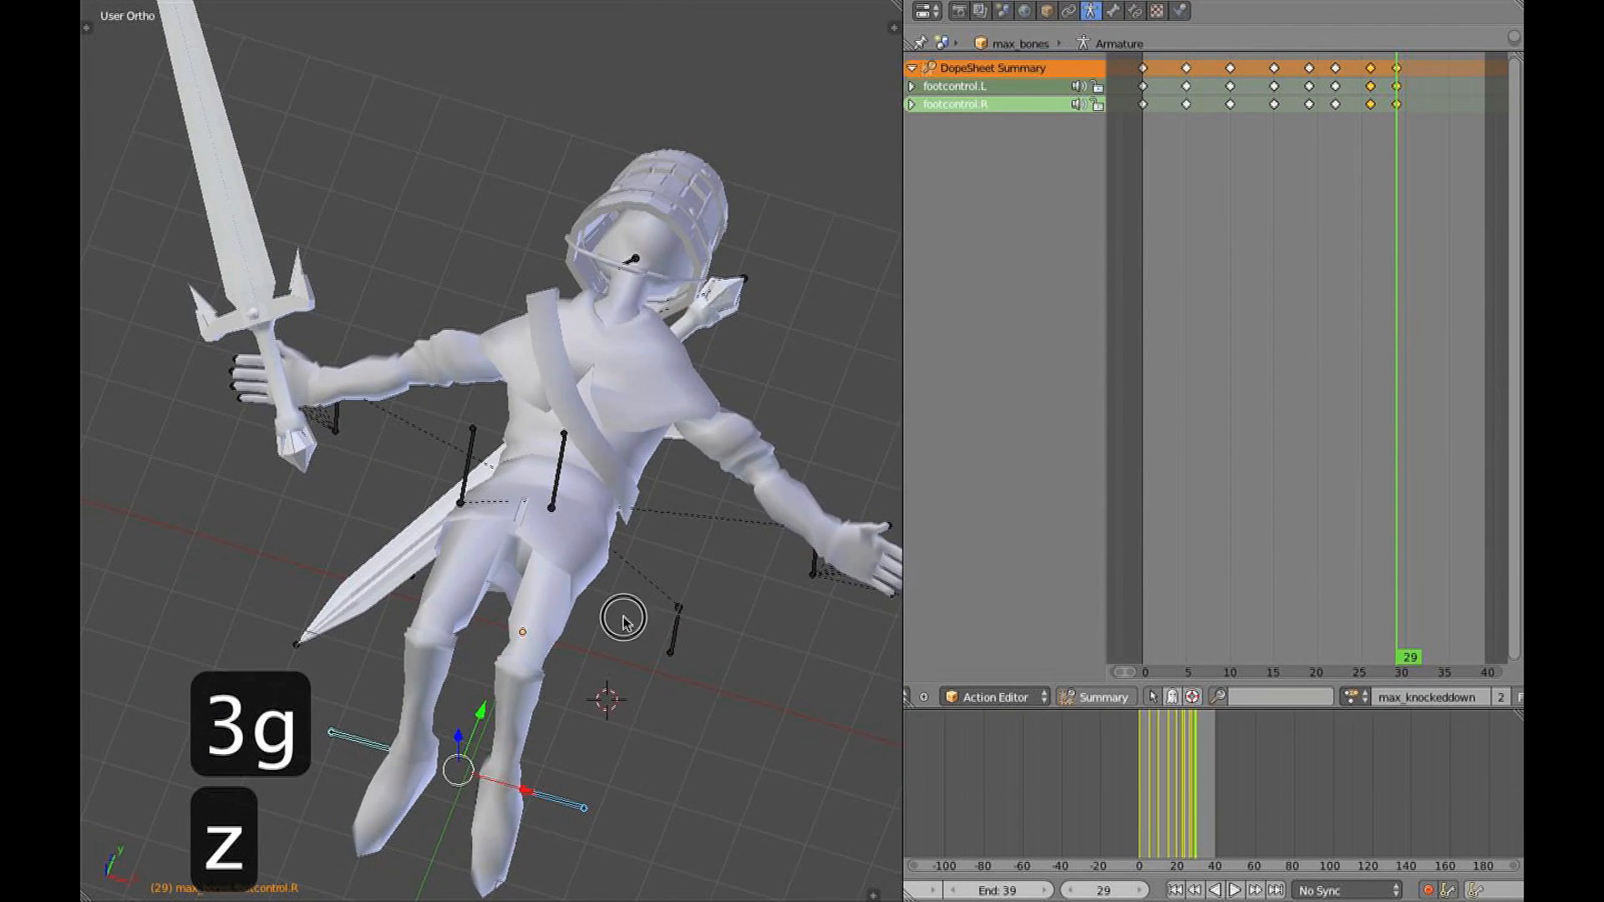
# Rotate both groin bones at frame 29 and compare the hip shape in solid and wireframe display
pyautogui.press('KP_3')
pyautogui.press('z')
pyautogui.moveTo(484, 759); pyautogui.dragTo(459, 717, button='middle')
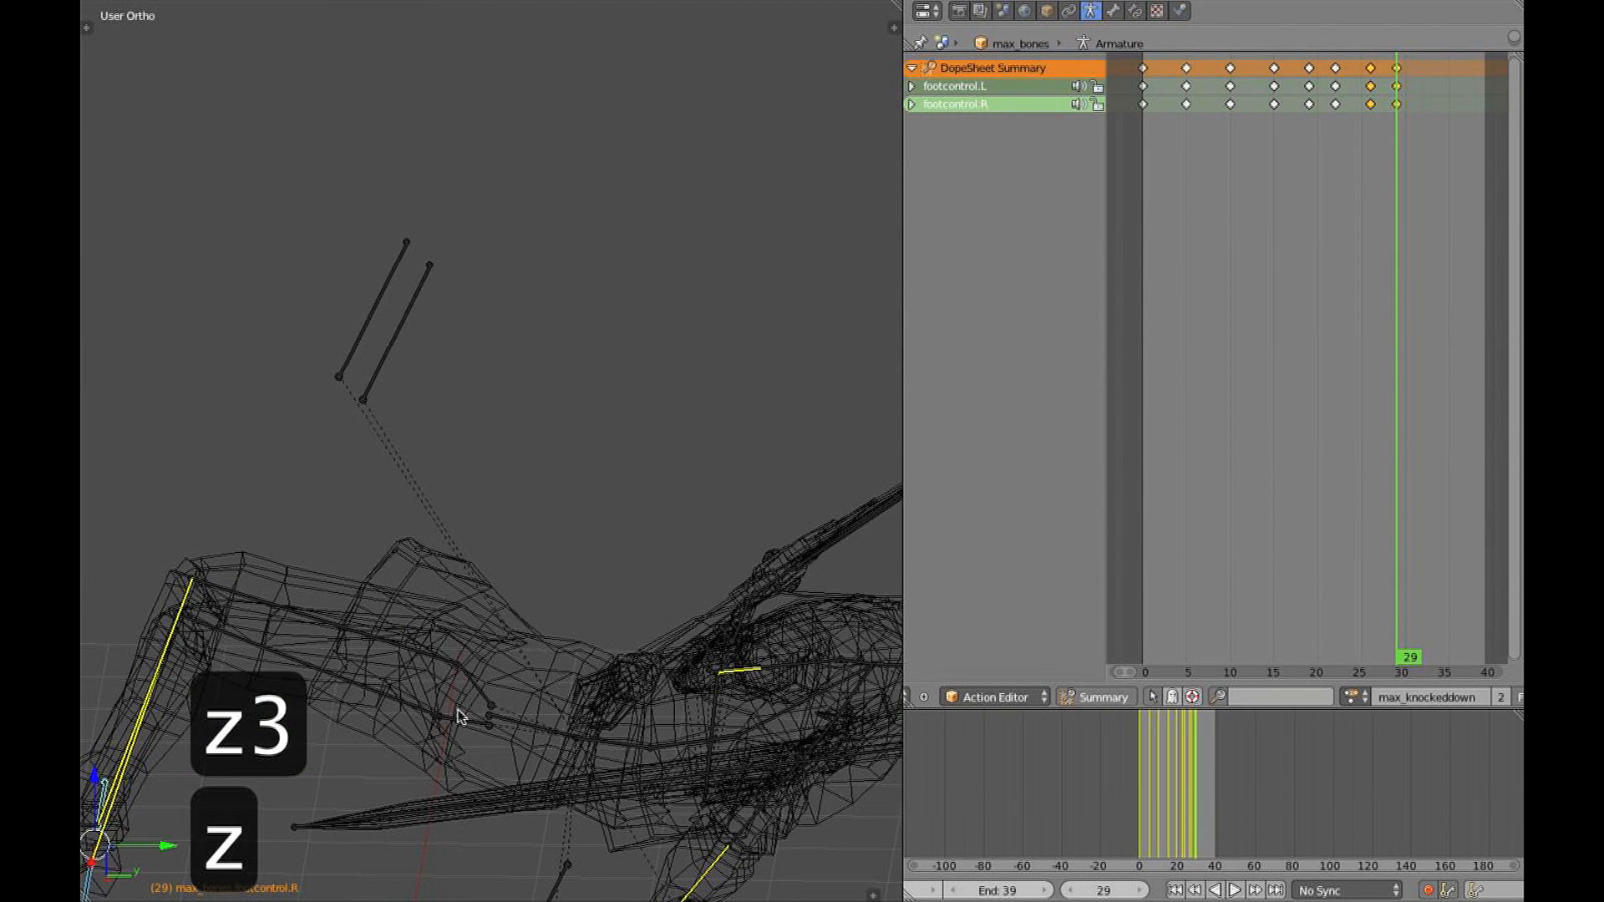
pyautogui.press('z')
pyautogui.press('KP_3')
pyautogui.press('r')
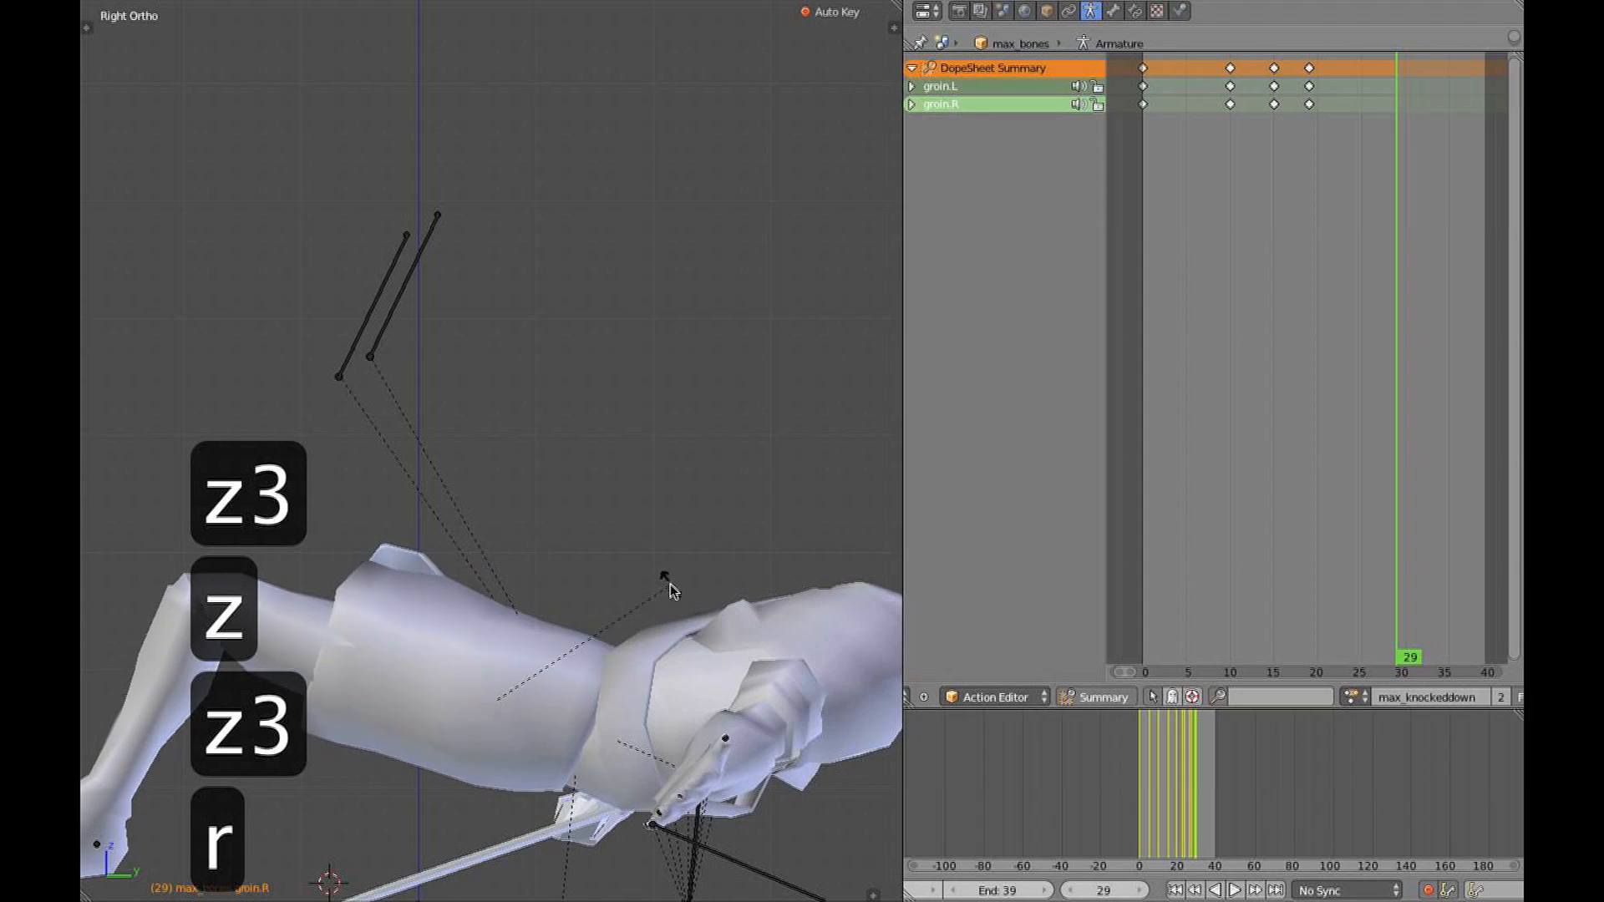
pyautogui.click(619, 502)
pyautogui.press('z')
pyautogui.moveTo(619, 504); pyautogui.dragTo(572, 576, button='middle')
pyautogui.press('z')
pyautogui.press('z')
pyautogui.press('KP_3')
pyautogui.press('z')
# Select the Centerbone and reposition it slightly at frame 29 with the character displayed textured in side view
pyautogui.rightClick(541, 735)
pyautogui.press('z')
pyautogui.rightClick(546, 723)
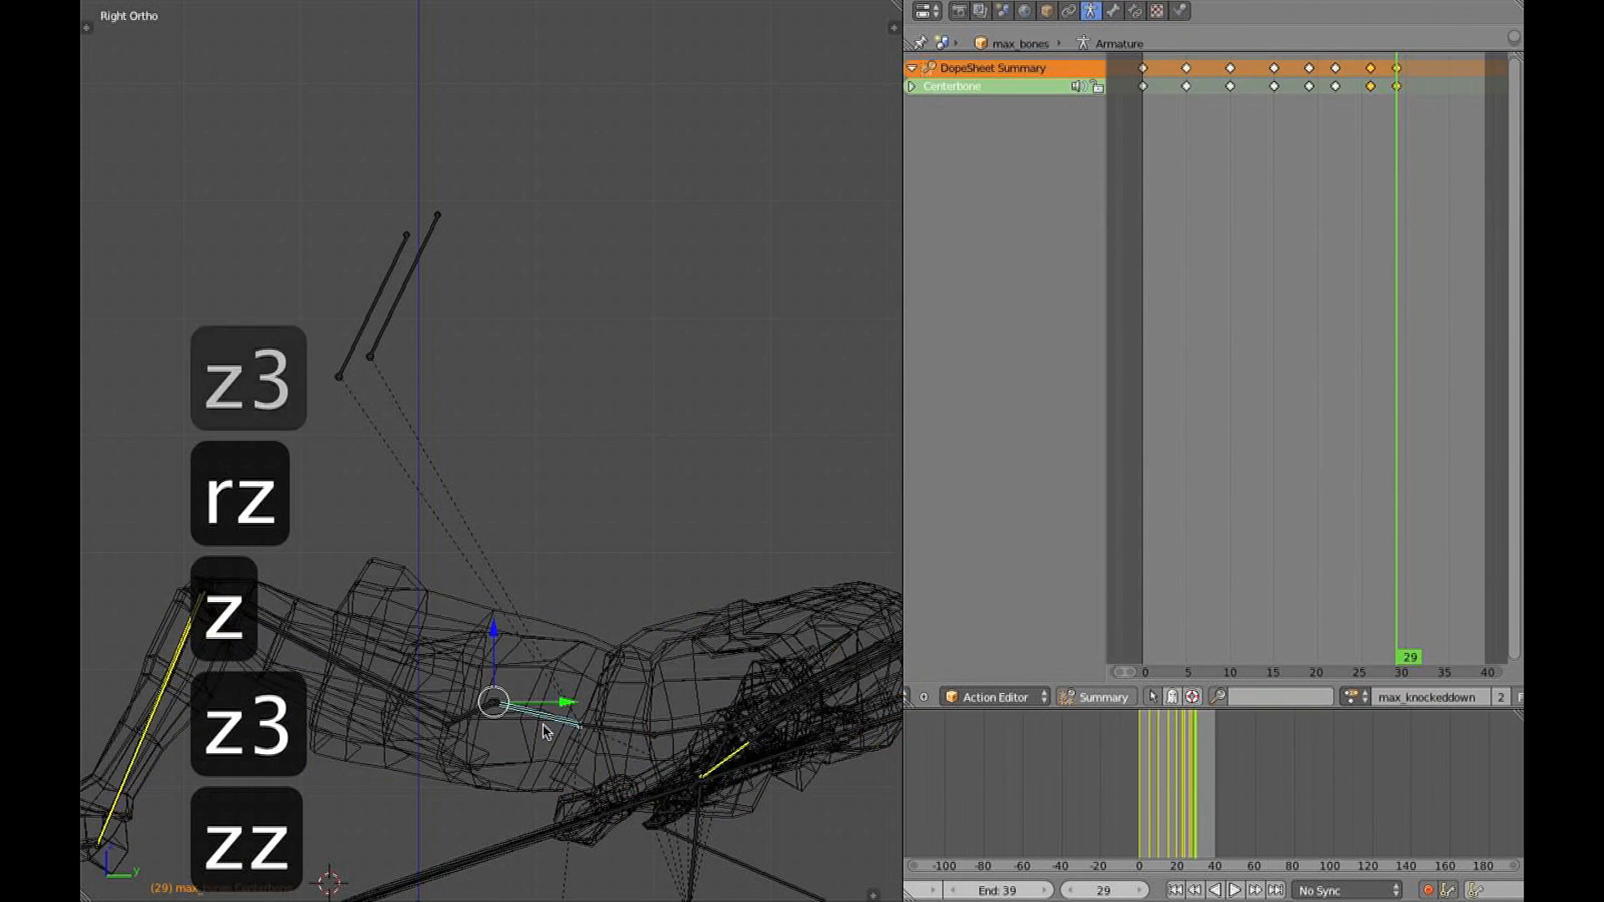
pyautogui.press('KP_3')
pyautogui.hotkey('alt', 'z')
pyautogui.scroll(-4, 664, 423)
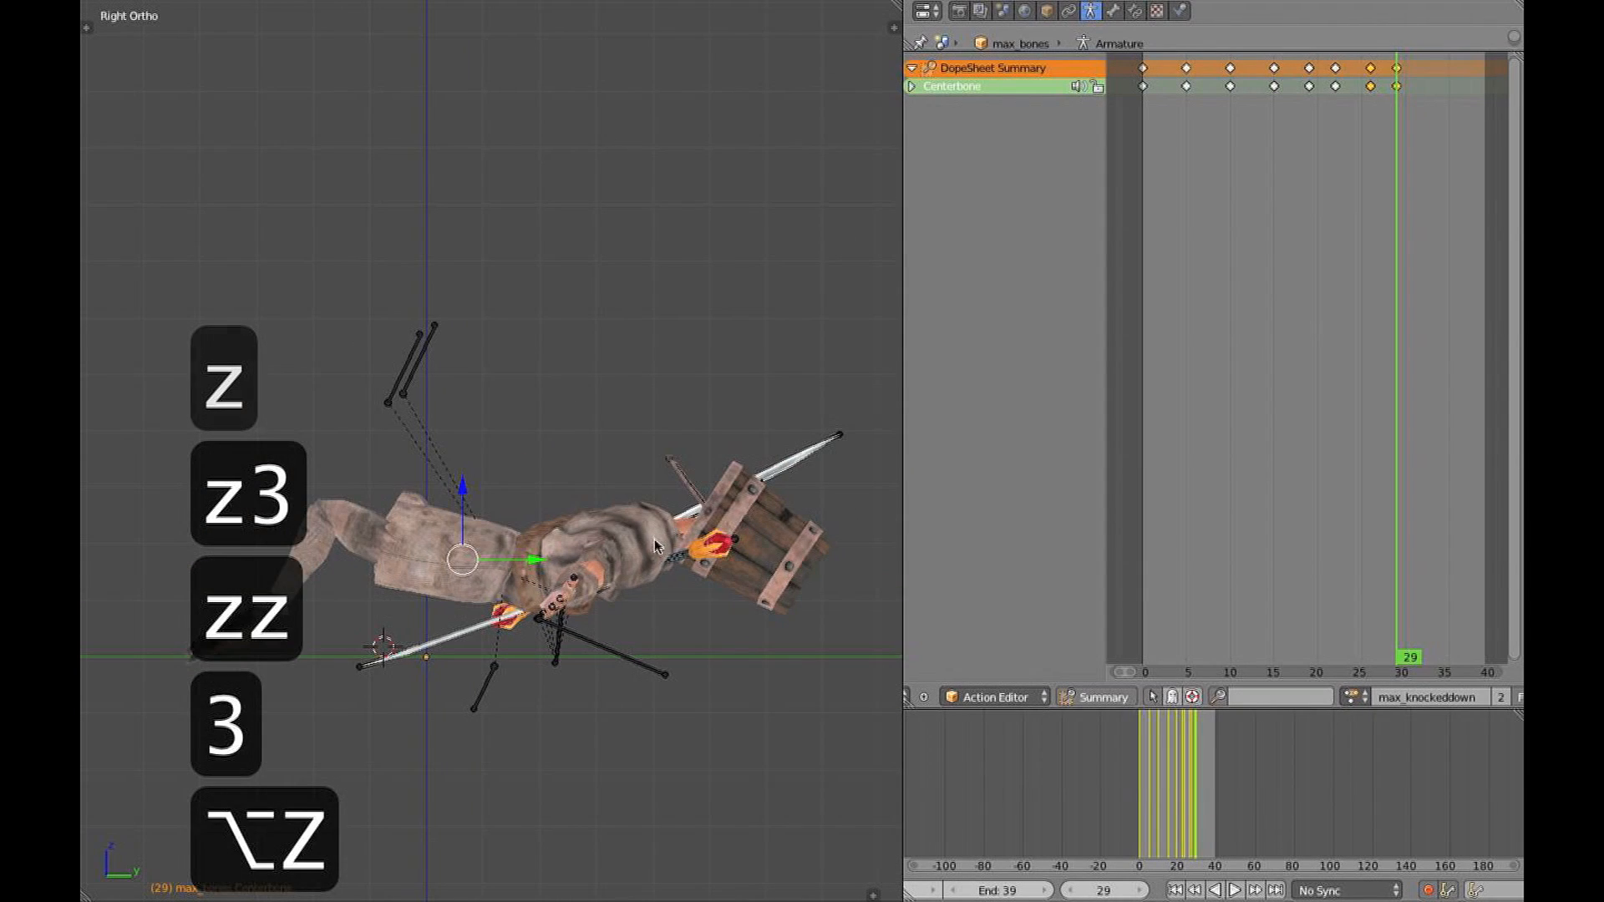
pyautogui.press('g')
pyautogui.click(660, 564)
# Select all bones, then scrub and play back the textured knockdown in side view through to frame 26
pyautogui.press('z')
pyautogui.moveTo(551, 602)
pyautogui.keyDown('shift'); pyautogui.mouseDown(button='middle')
pyautogui.moveTo(632, 597)
pyautogui.moveTo(668, 571)
pyautogui.mouseUp(button='middle'); pyautogui.keyUp('shift')
pyautogui.press('a')
pyautogui.press('a')
pyautogui.moveTo(522, 598); pyautogui.dragTo(489, 605)
pyautogui.moveTo(1397, 503); pyautogui.dragTo(1335, 502)
pyautogui.hotkey('alt', 'z')
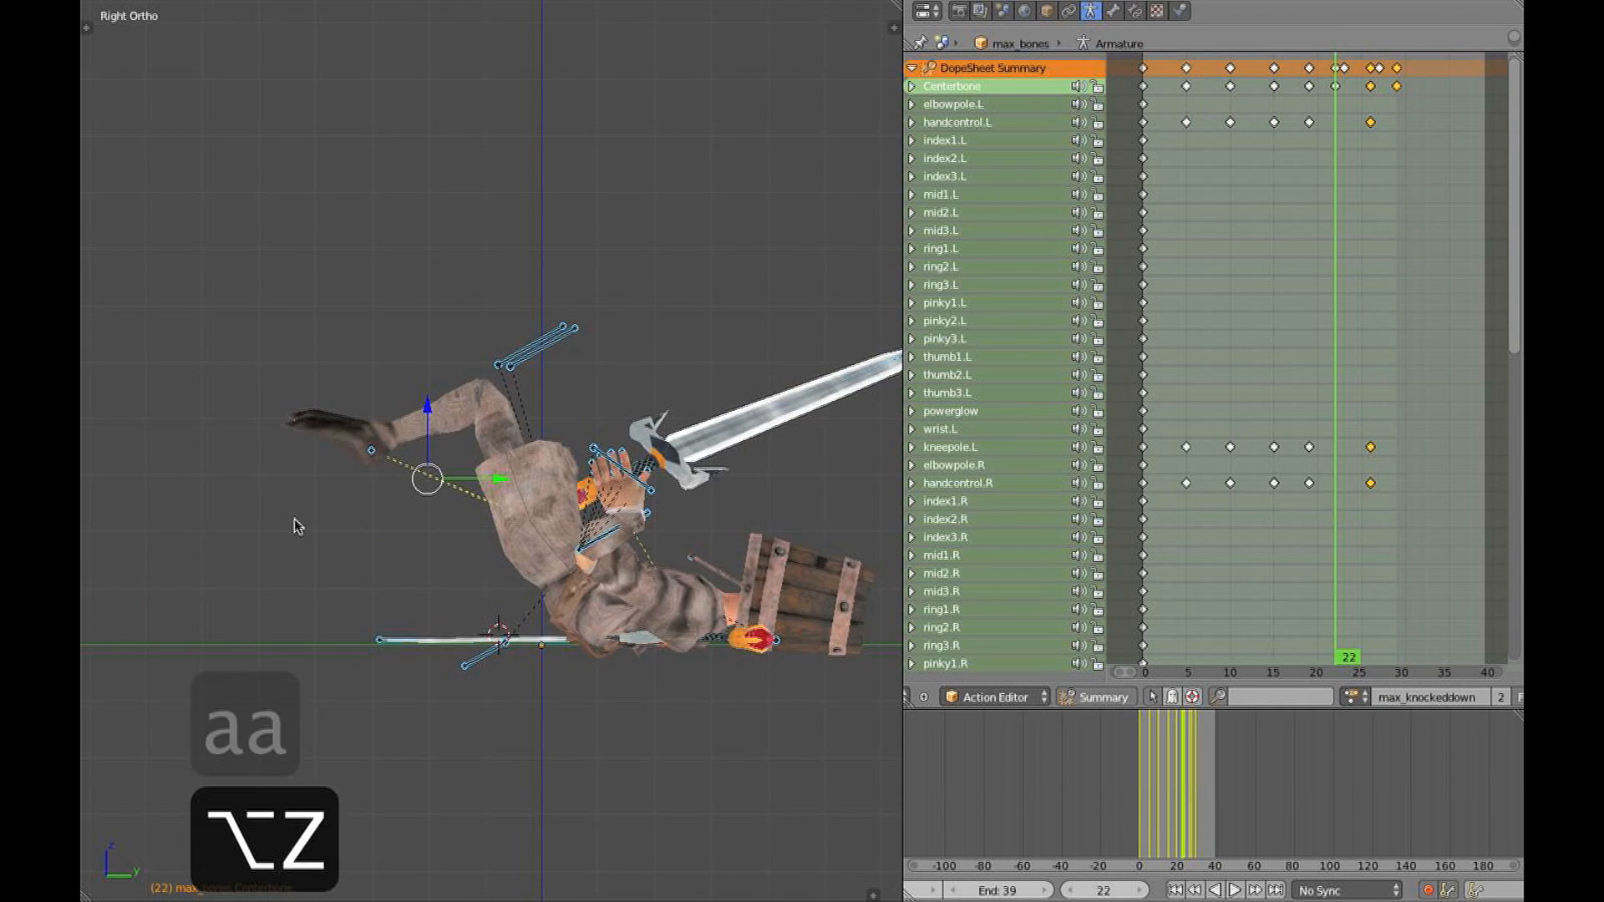
pyautogui.hotkey('alt', 'a')
pyautogui.press('Escape')
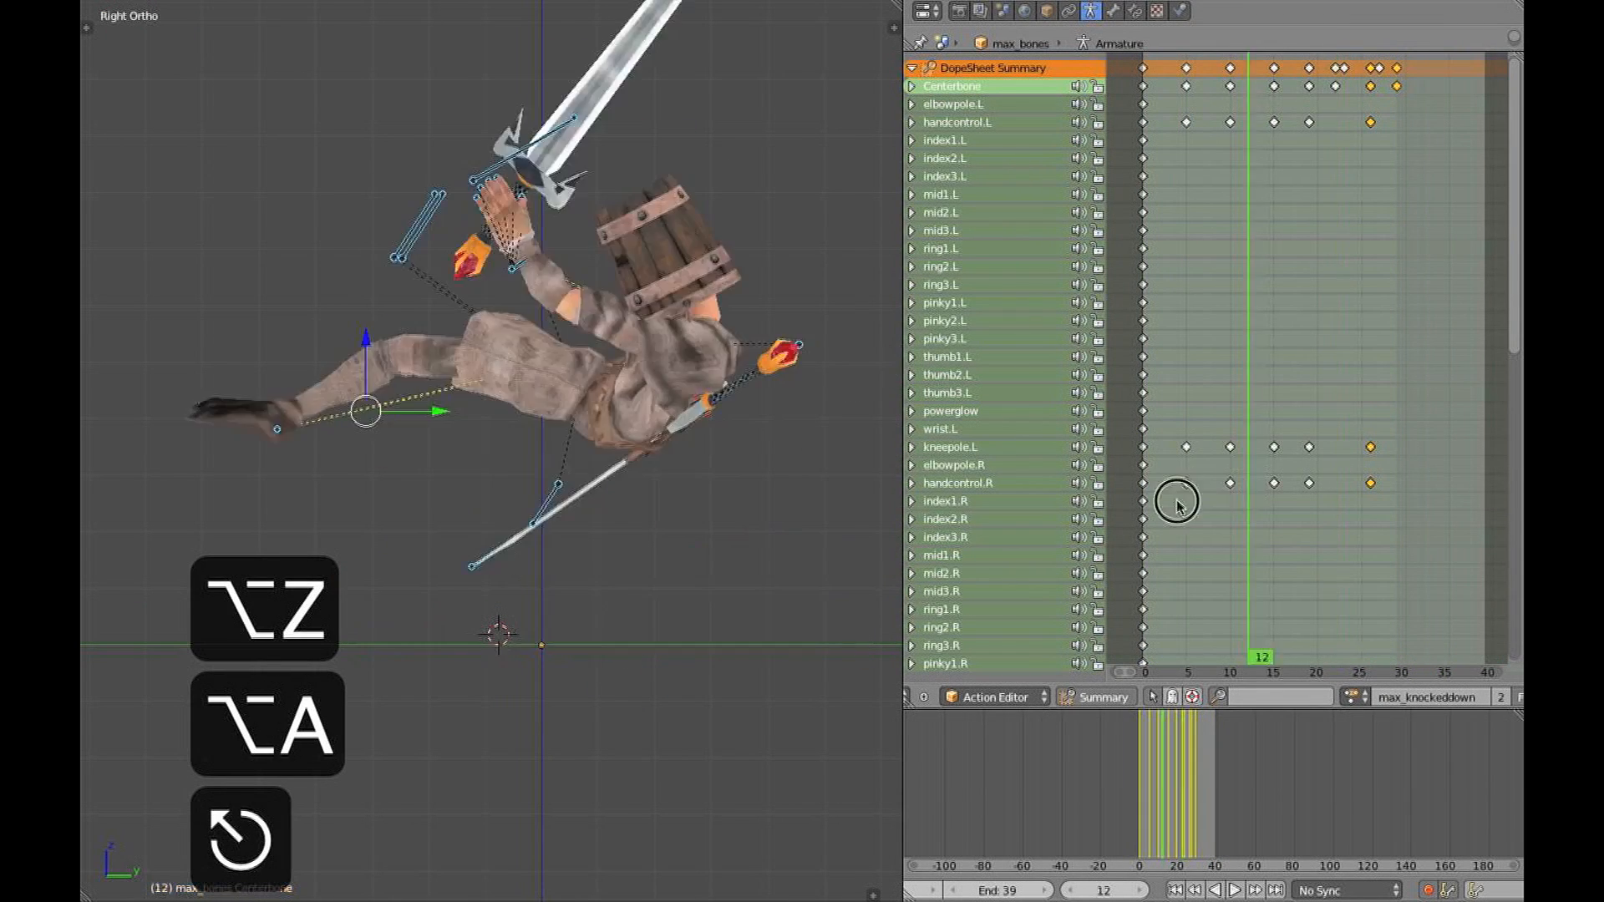
pyautogui.moveTo(1175, 502); pyautogui.dragTo(1140, 501)
pyautogui.hotkey('alt', 'a')
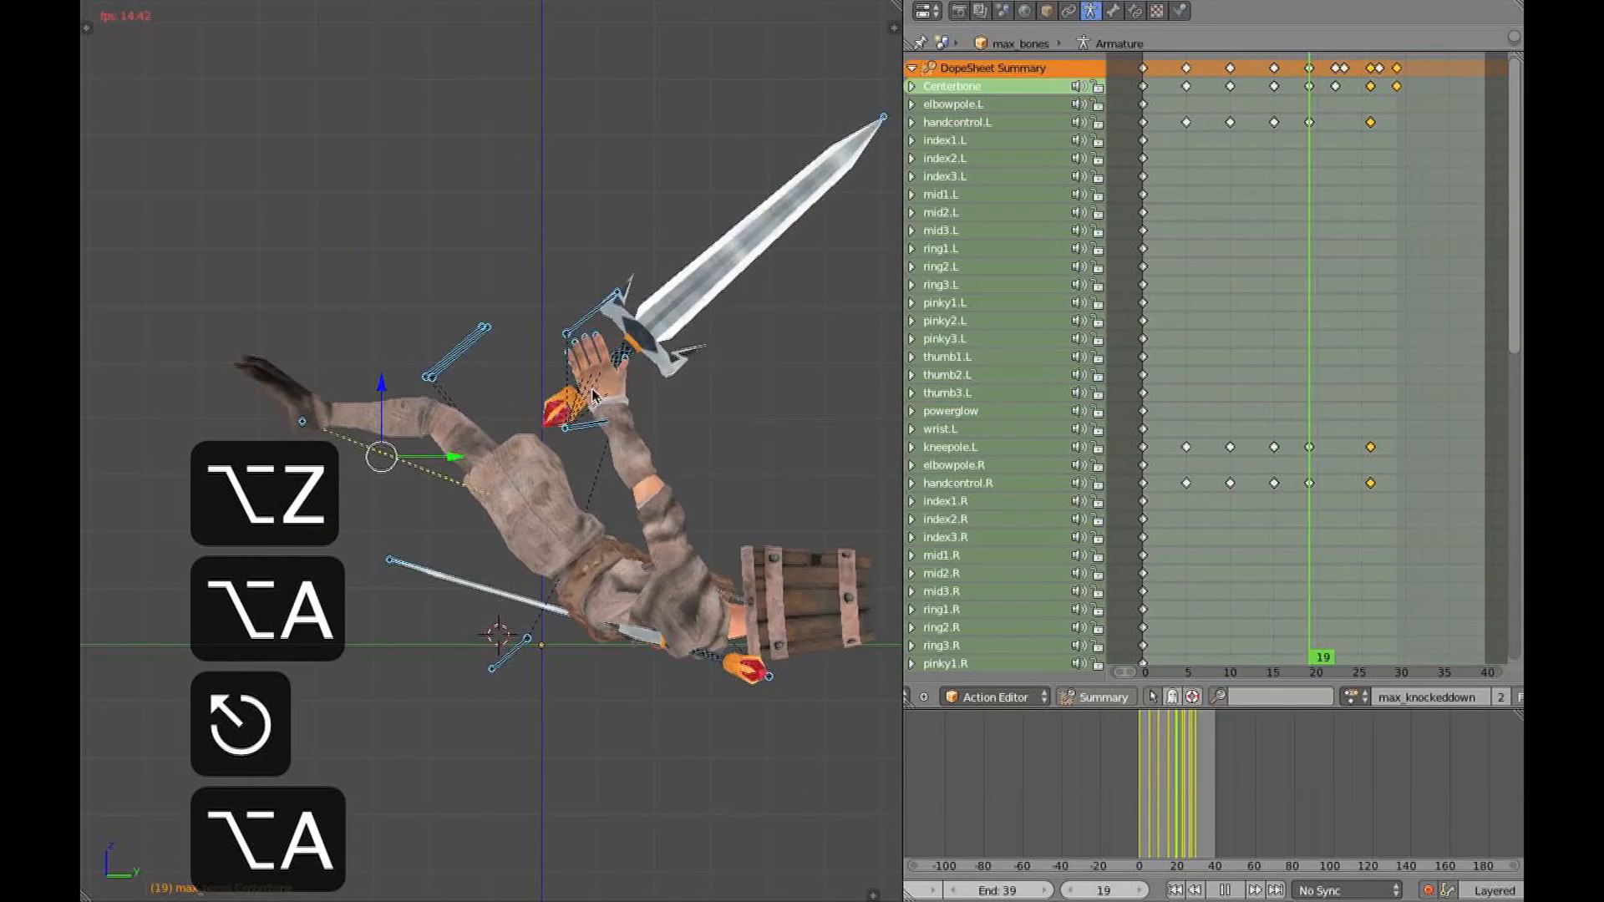
pyautogui.press('Escape')
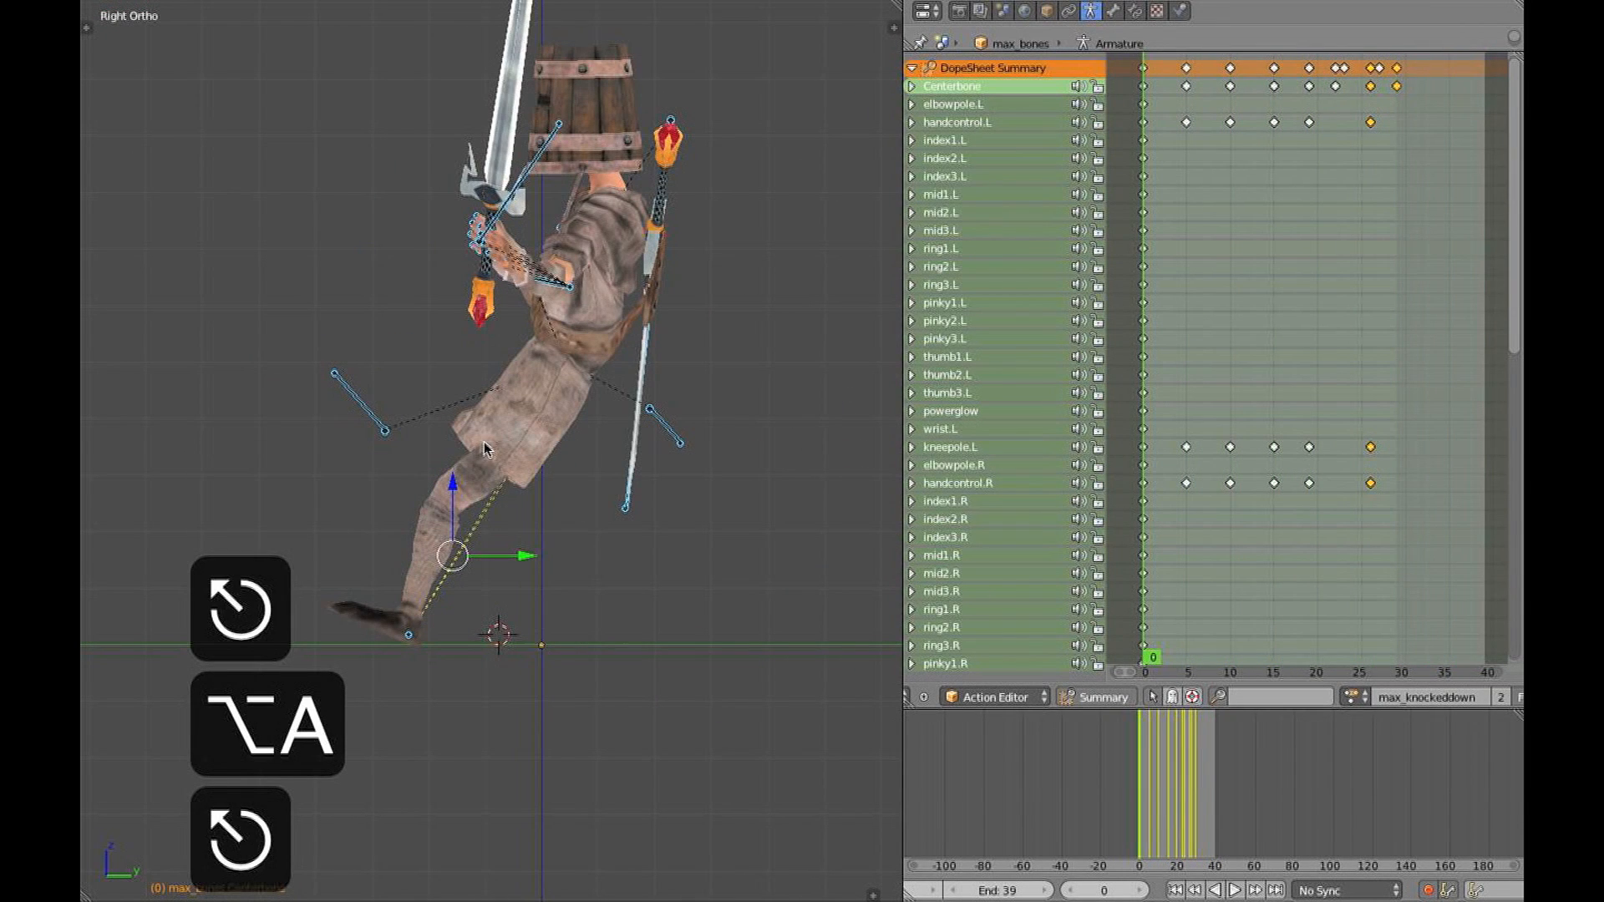
pyautogui.moveTo(1163, 515); pyautogui.dragTo(1371, 512)
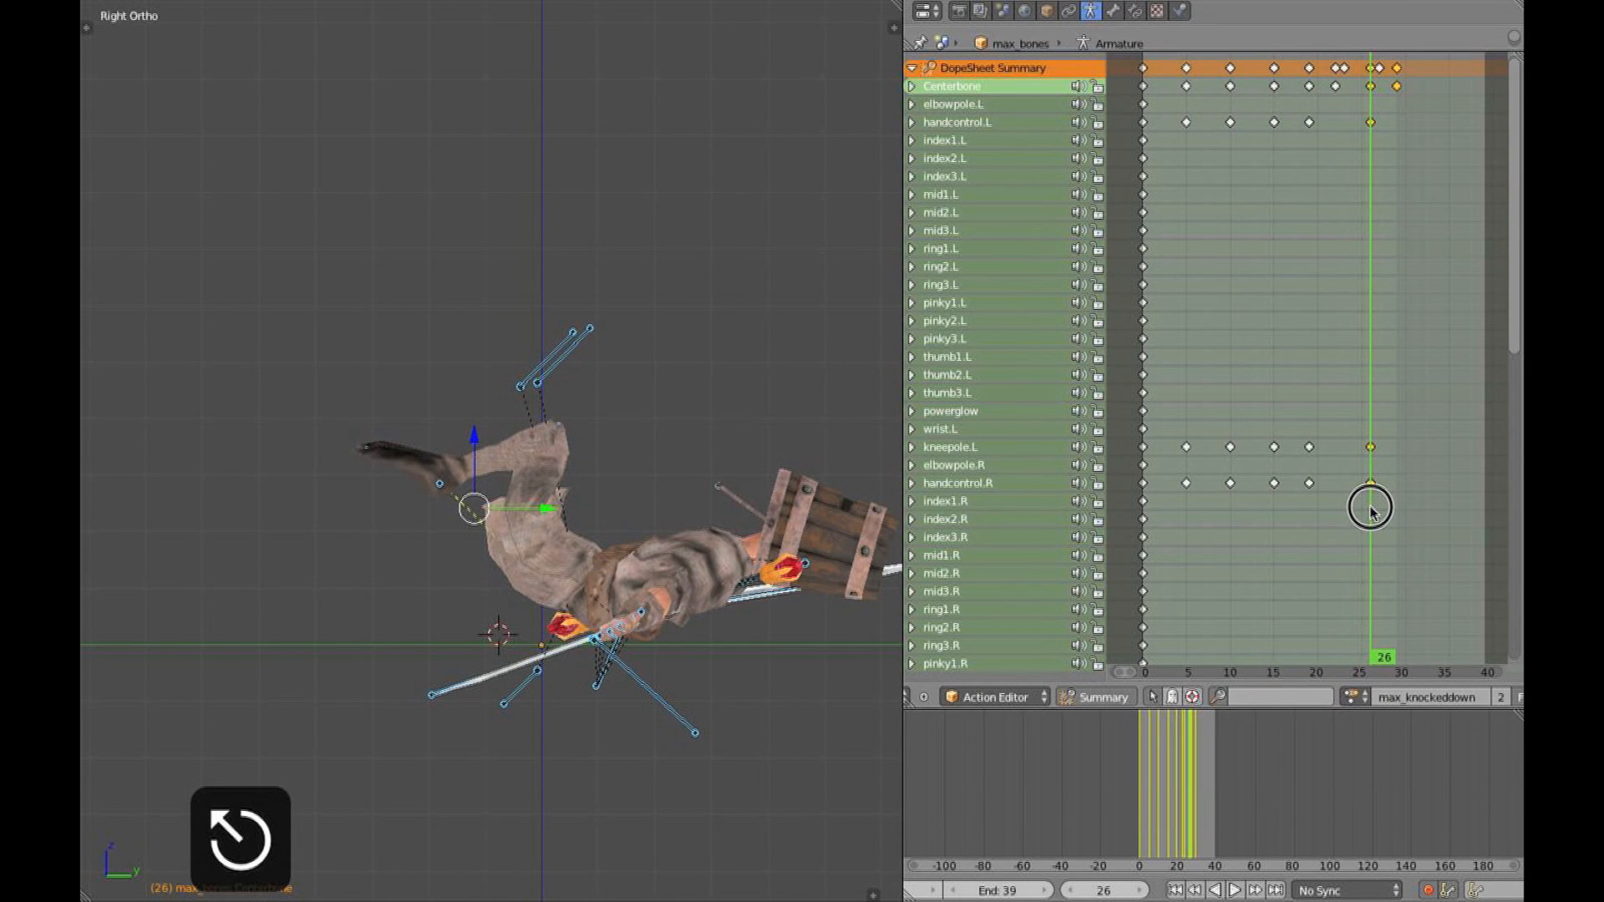
# Select both foot controls and move them farther from the body at frame 26 in wireframe side view
pyautogui.moveTo(416, 548)
pyautogui.keyDown('ctrl'); pyautogui.mouseDown(button='middle')
pyautogui.moveTo(425, 508)
pyautogui.moveTo(417, 554)
pyautogui.mouseUp(button='middle'); pyautogui.keyUp('ctrl')
pyautogui.press('z')
pyautogui.rightClick(427, 512)
pyautogui.keyDown('shift'); pyautogui.rightClick(419, 493); pyautogui.keyUp('shift')
pyautogui.press('KP_3')
pyautogui.moveTo(1307, 424); pyautogui.dragTo(1363, 415)
pyautogui.moveTo(616, 459); pyautogui.dragTo(380, 538, button='middle')
pyautogui.press('KP_3')
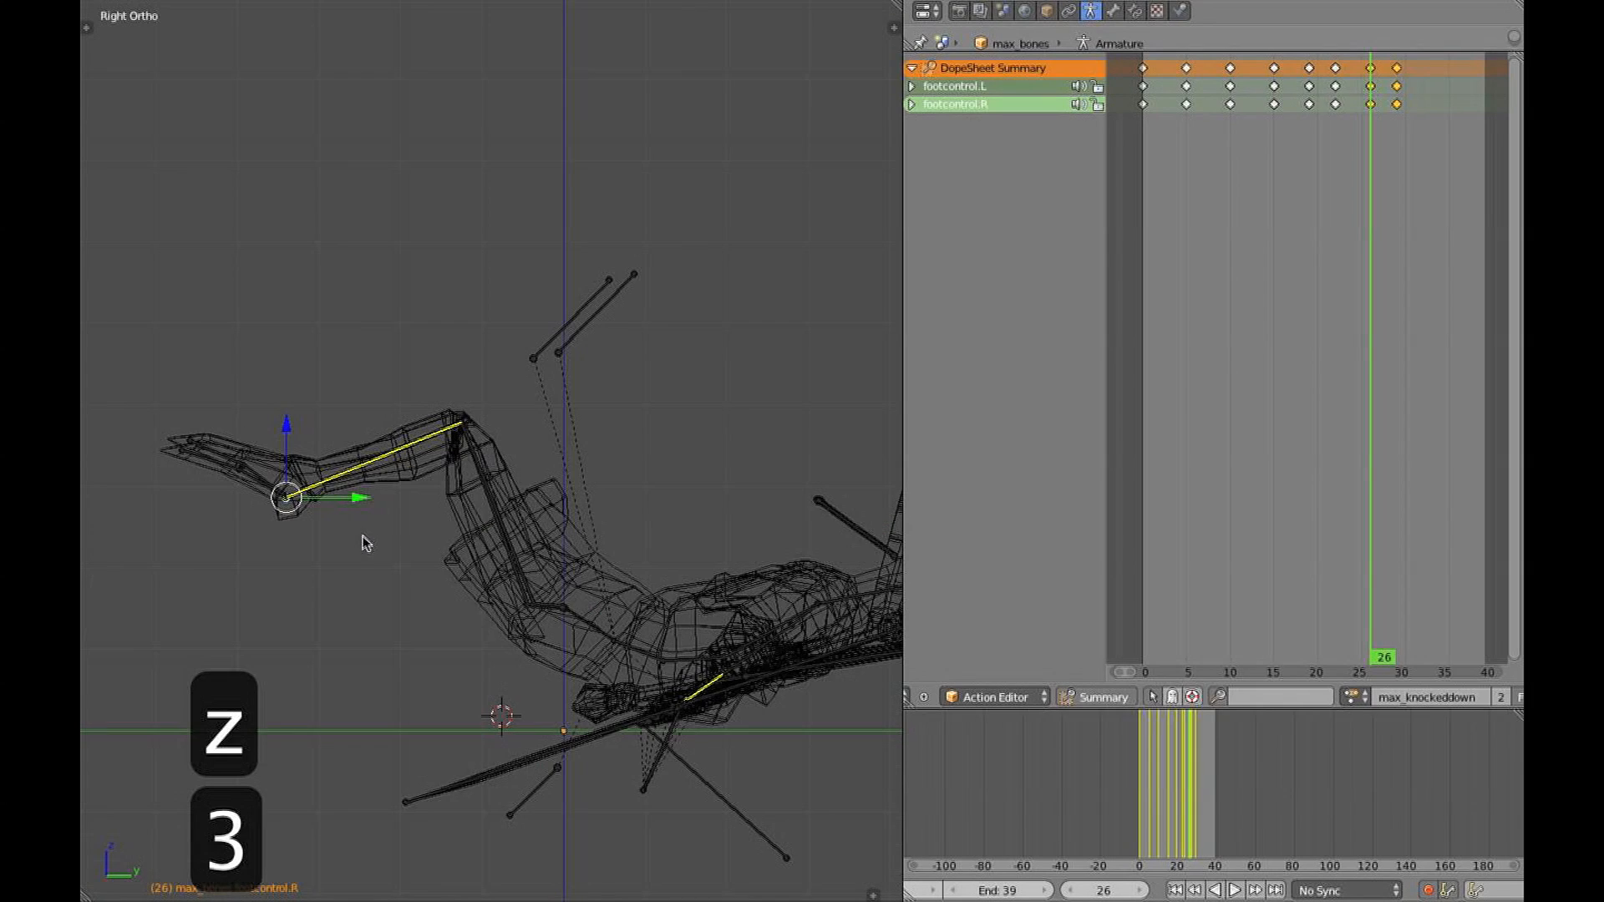
# Extend both foot controls away from the body at frame 29 and lift them to straighten the legs
pyautogui.moveTo(1360, 387); pyautogui.dragTo(1397, 378)
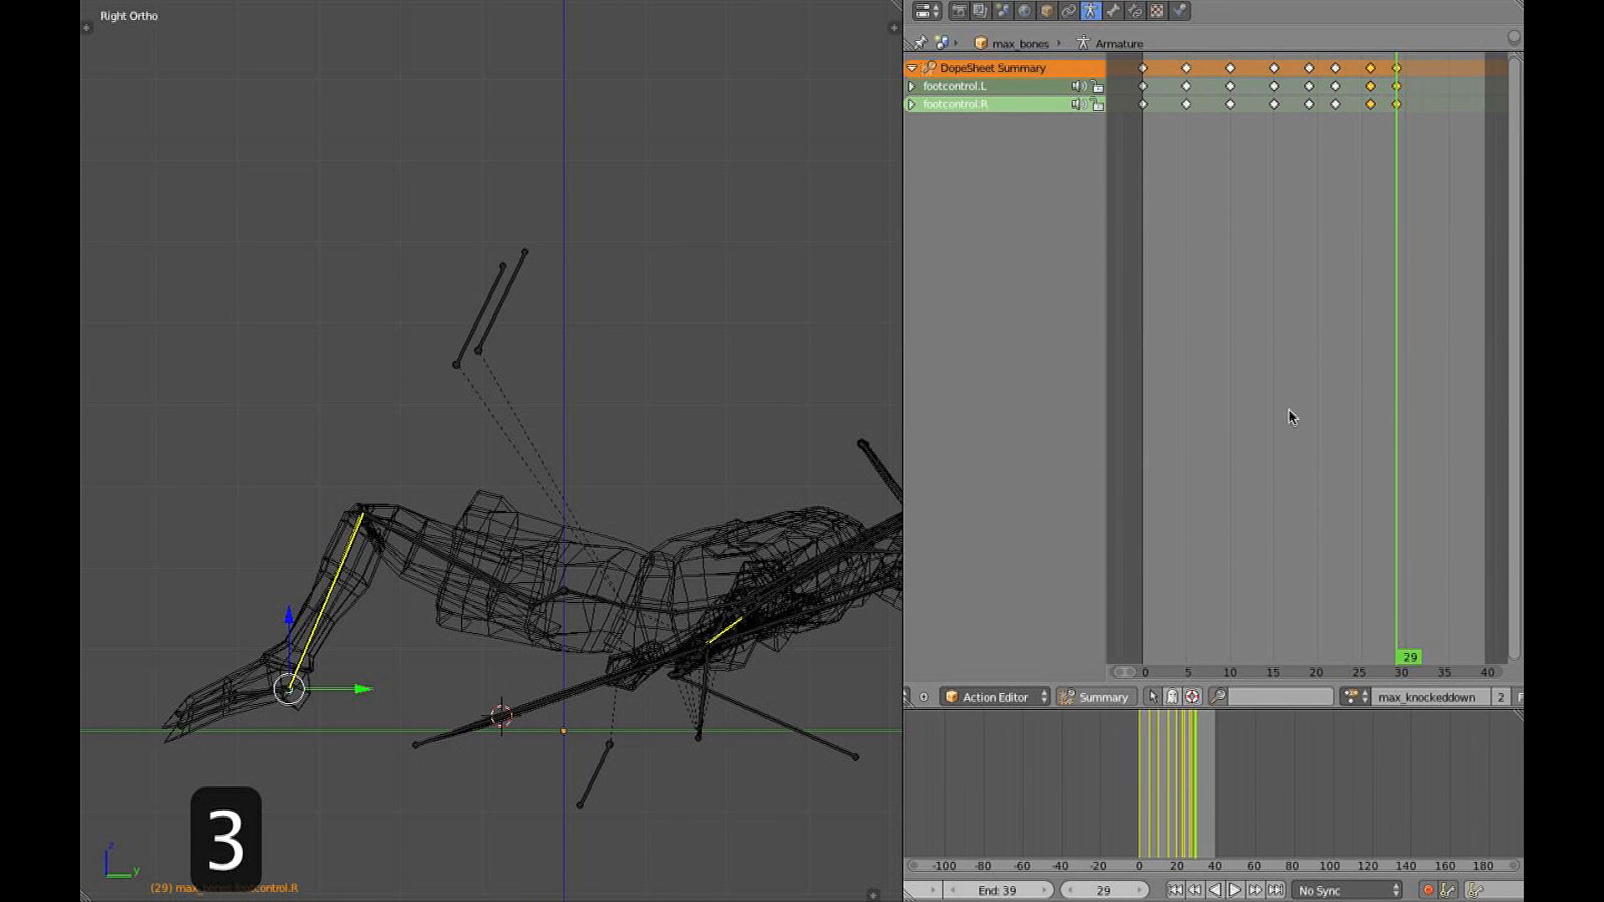
pyautogui.moveTo(359, 709); pyautogui.dragTo(264, 716)
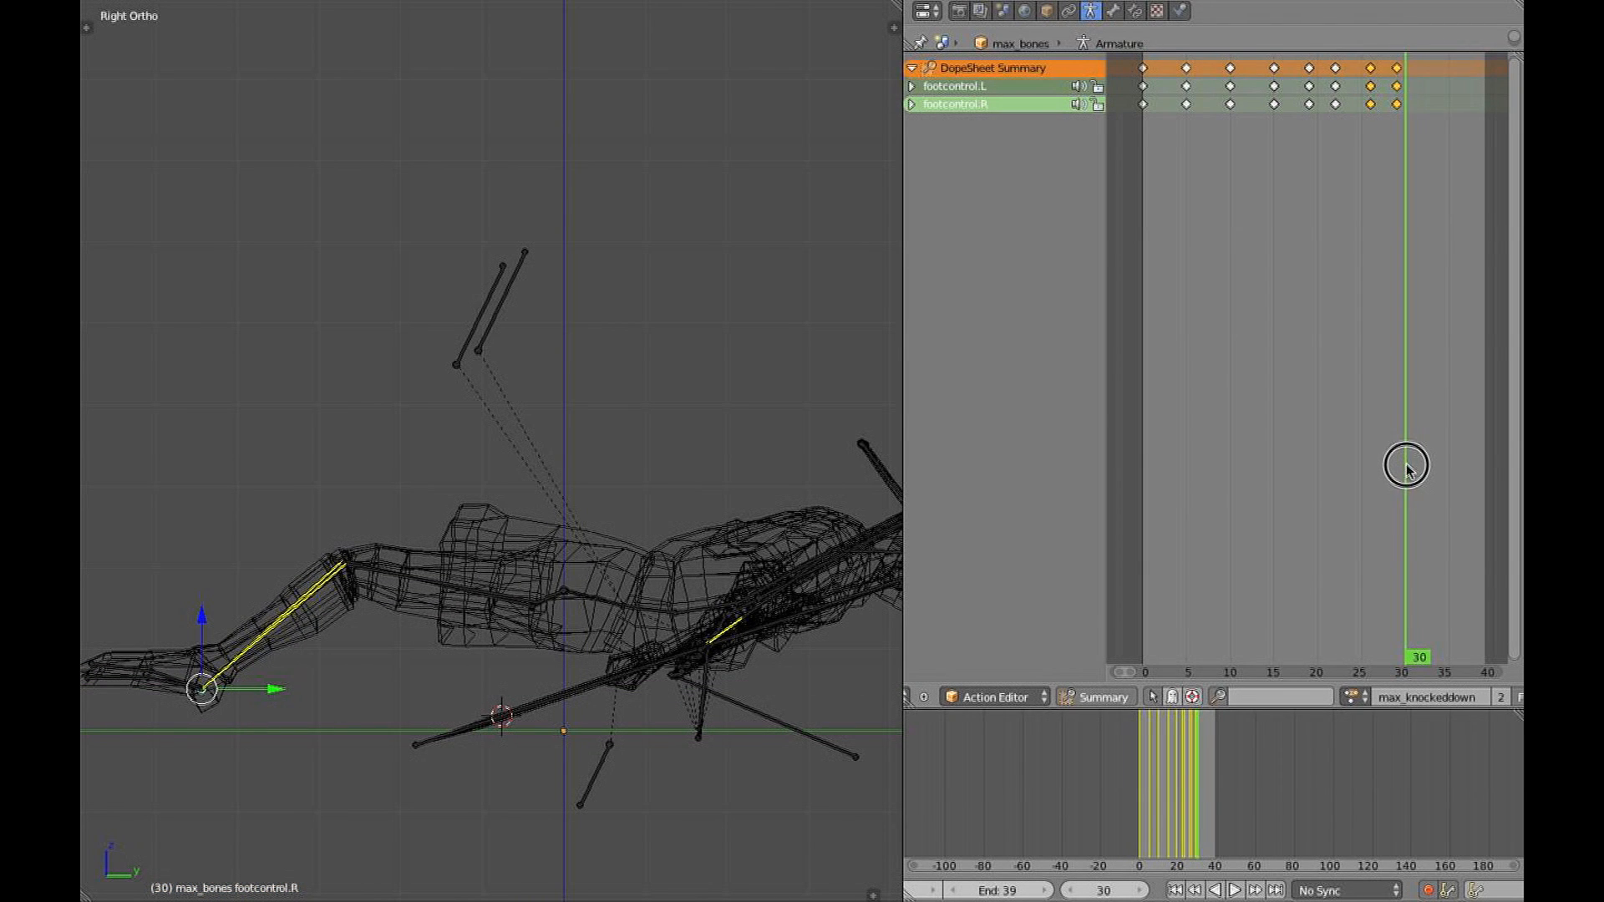
pyautogui.moveTo(203, 637); pyautogui.dragTo(176, 563)
pyautogui.moveTo(267, 618); pyautogui.dragTo(235, 631)
pyautogui.keyDown('shift'); pyautogui.moveTo(140, 585); pyautogui.dragTo(388, 663, button='middle'); pyautogui.keyUp('shift')
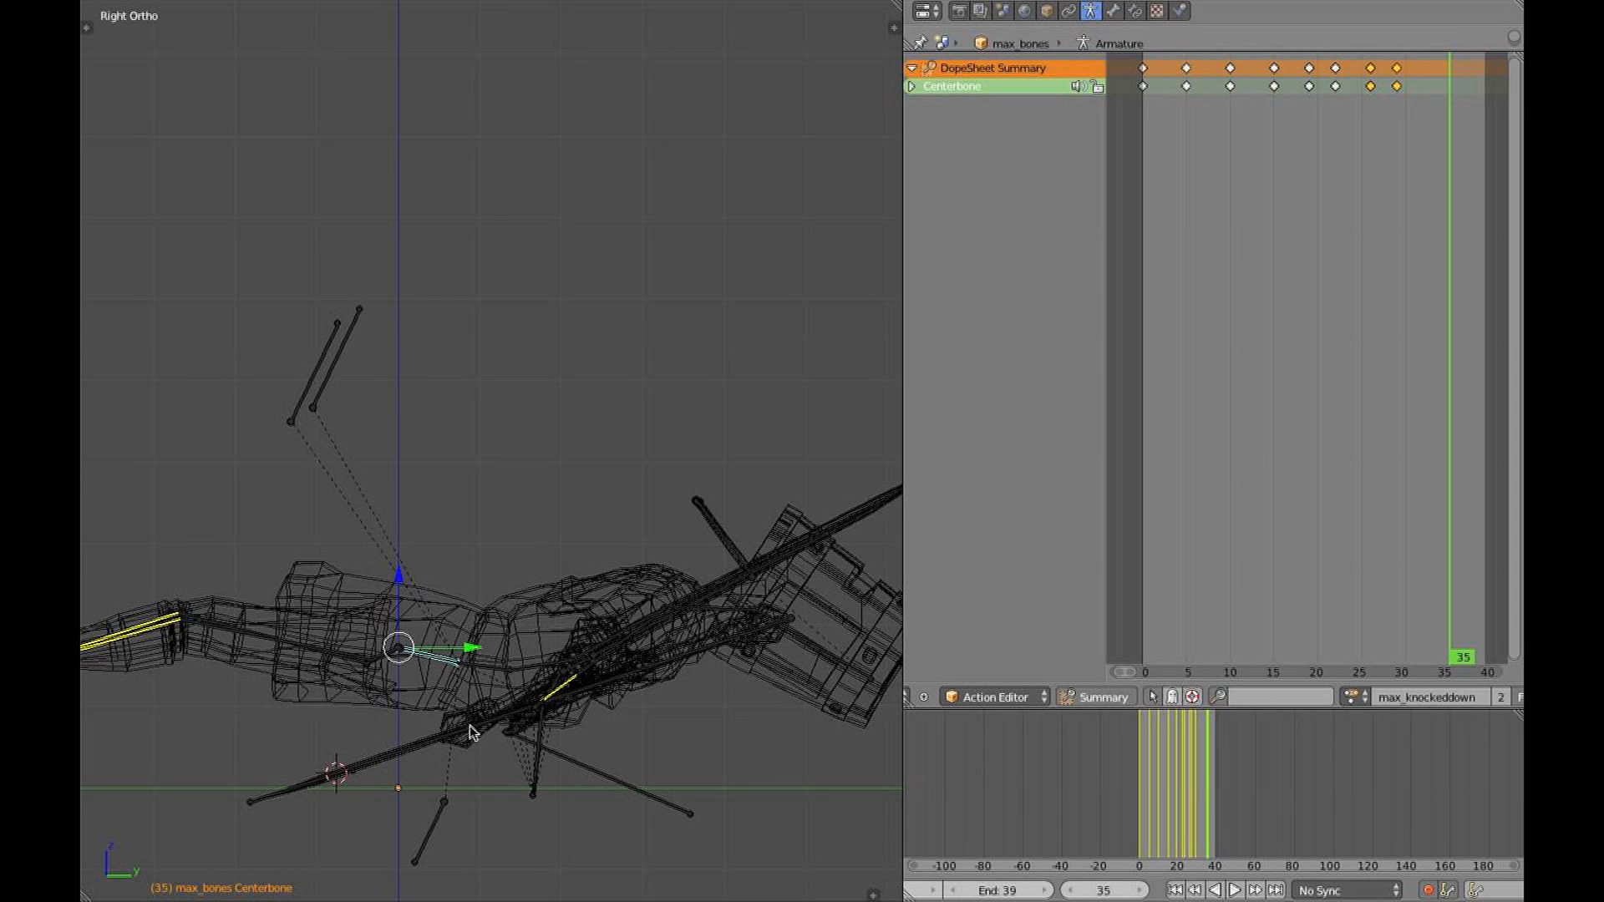
# Rotate the Centerbone and the waist bone at frame 35 in side view
pyautogui.press('r')
pyautogui.click(453, 760)
pyautogui.rightClick(480, 694)
pyautogui.press('r')
pyautogui.click(599, 673)
# Rotate the midtorso, chest and buckethead bones at frame 35 to lay the upper body and head flatter
pyautogui.rightClick(576, 660)
pyautogui.press('r')
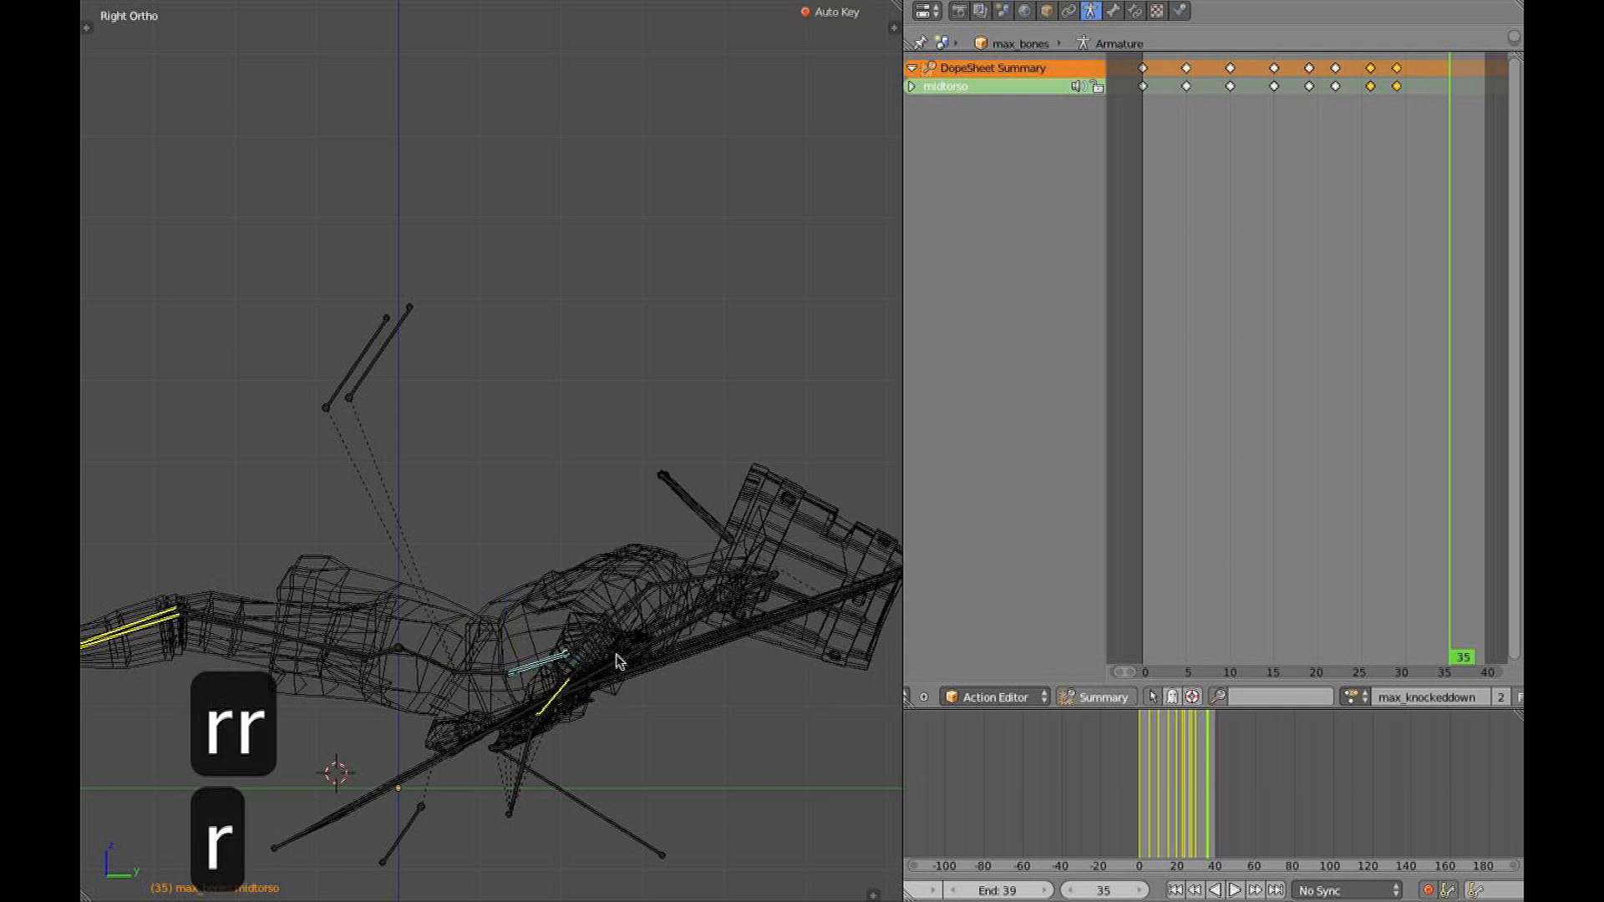
pyautogui.press('r')
pyautogui.click(705, 648)
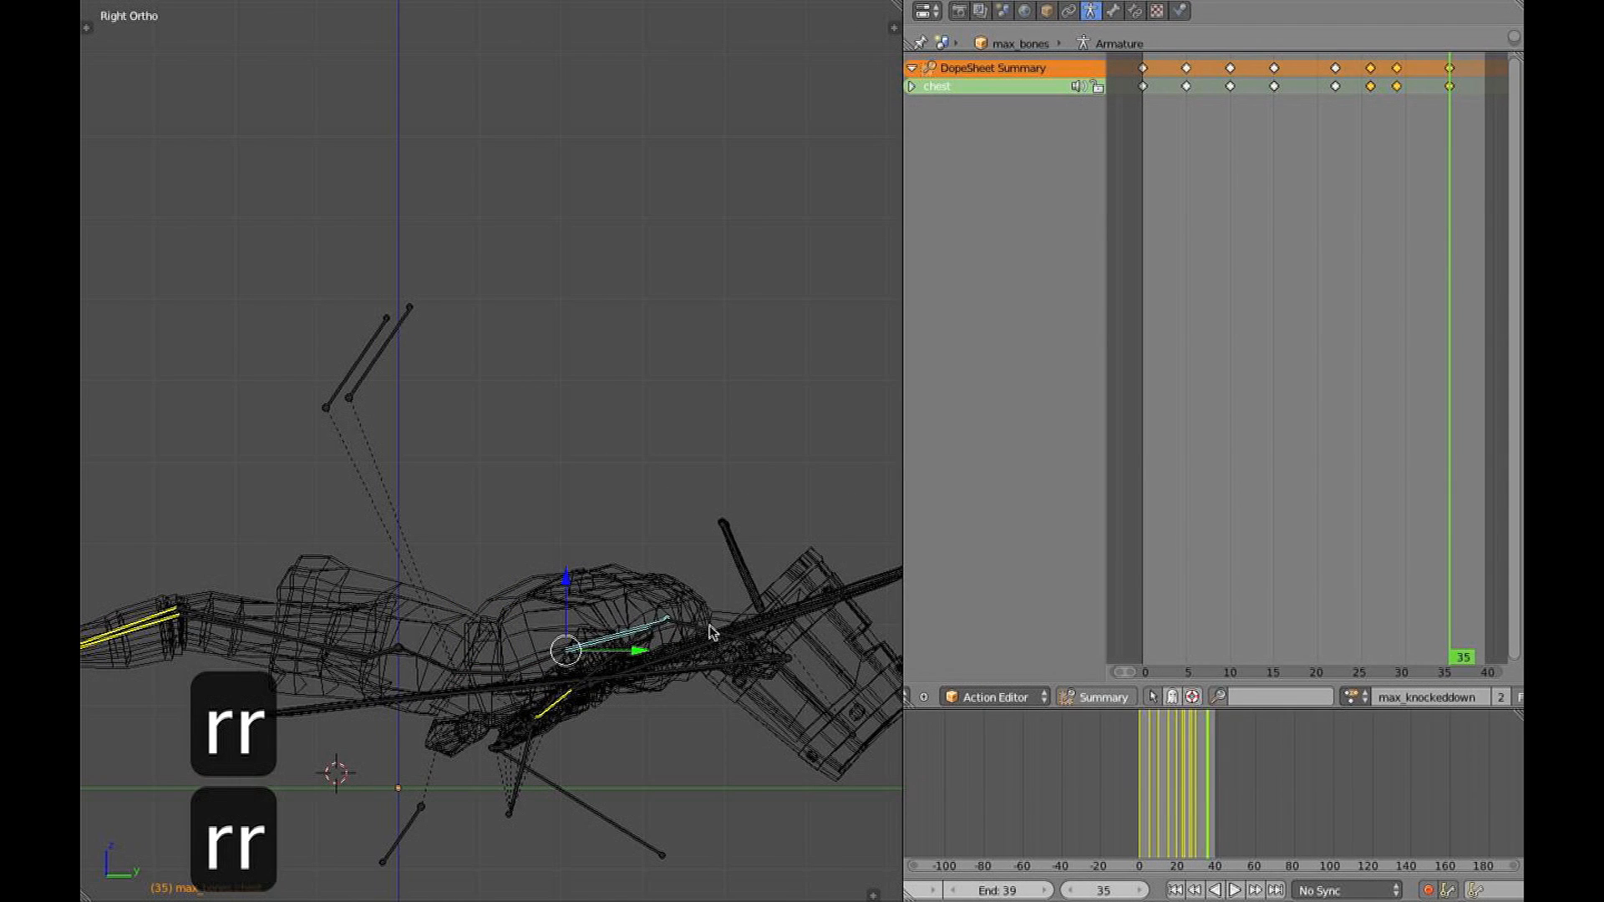
pyautogui.rightClick(723, 645)
pyautogui.press('r')
pyautogui.press('r')
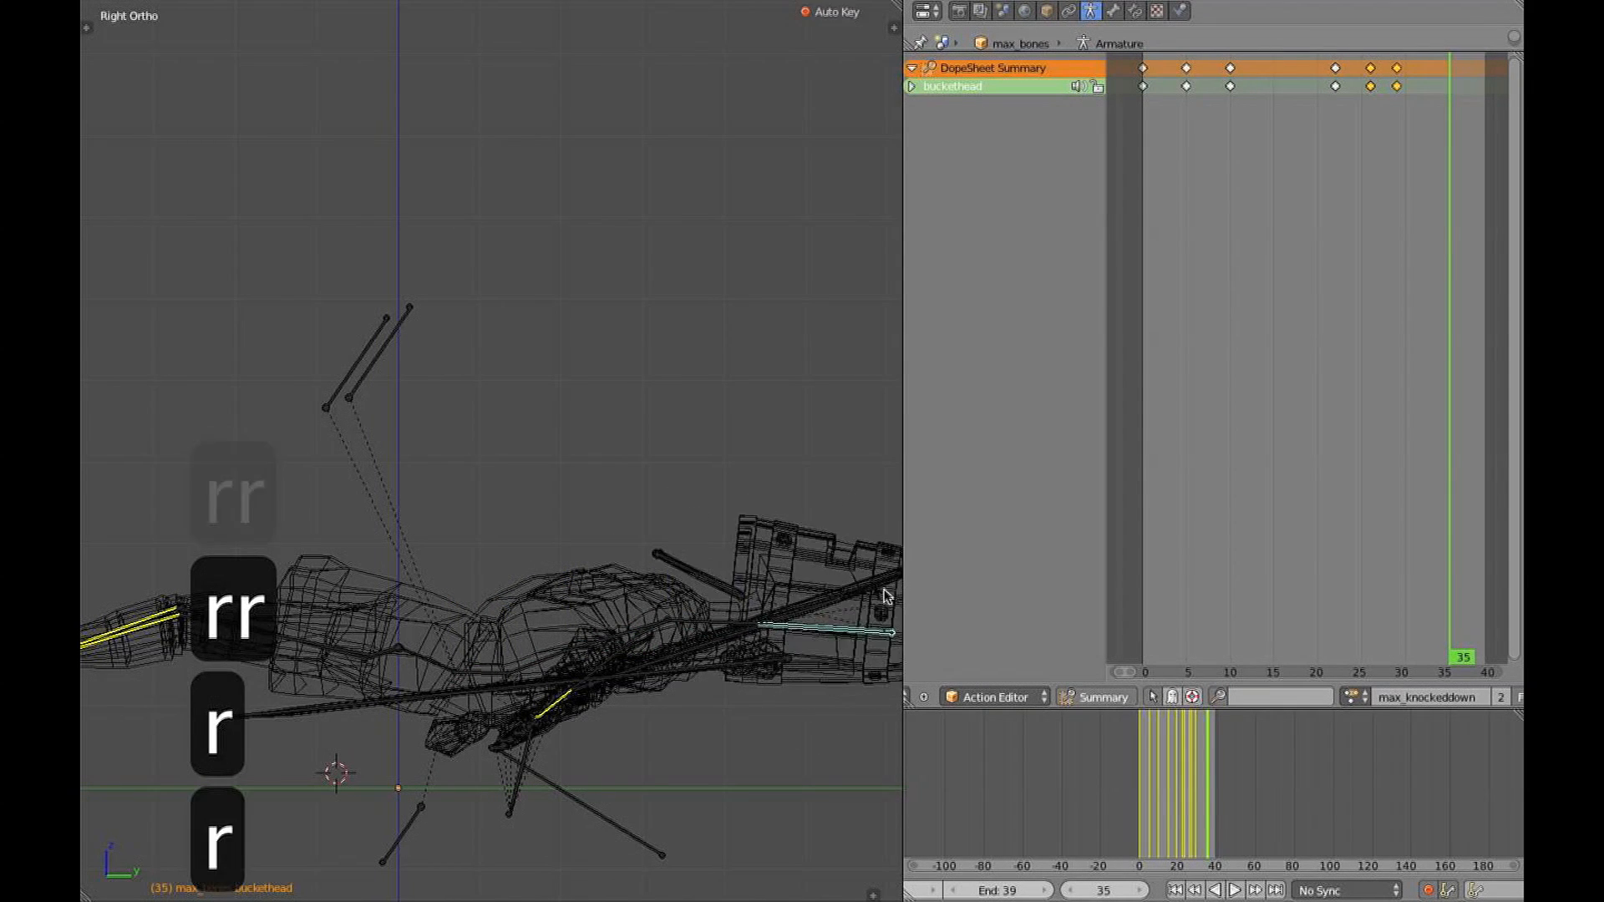
# Select both hand controls and move them together at frame 35 in side view
pyautogui.hotkey('alt', 'z')
pyautogui.moveTo(766, 574); pyautogui.dragTo(811, 735, button='middle')
pyautogui.rightClick(810, 736)
pyautogui.press('z')
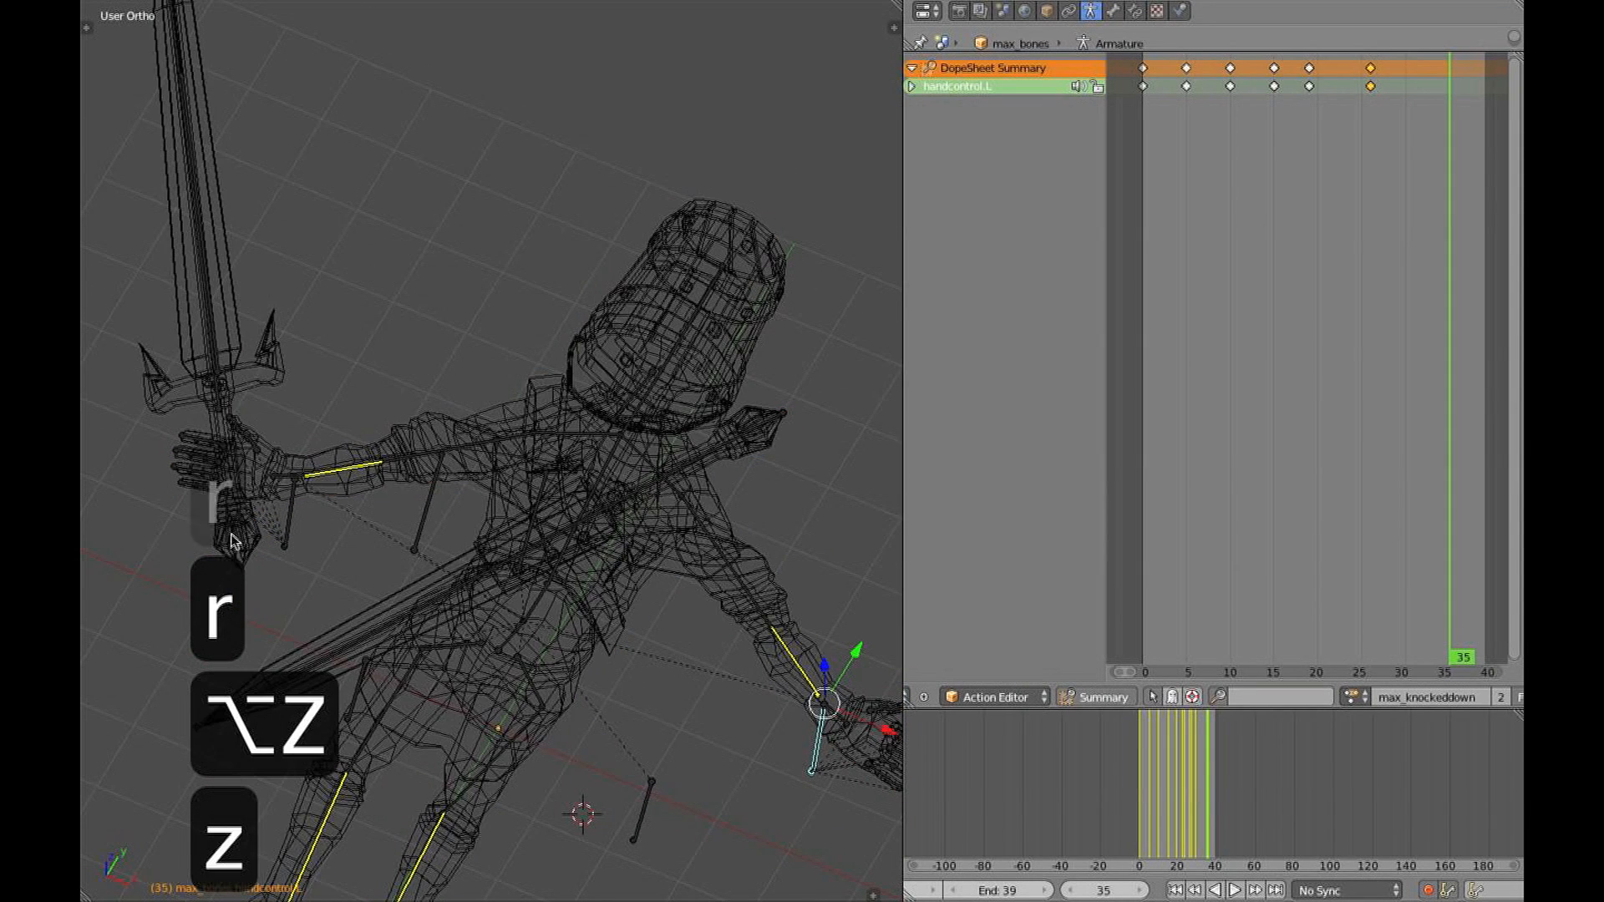
pyautogui.keyDown('shift'); pyautogui.rightClick(293, 528); pyautogui.keyUp('shift')
pyautogui.press('3')
pyautogui.press('g')
pyautogui.click(549, 477)
pyautogui.press('z')
pyautogui.moveTo(549, 477); pyautogui.dragTo(623, 608, button='middle')
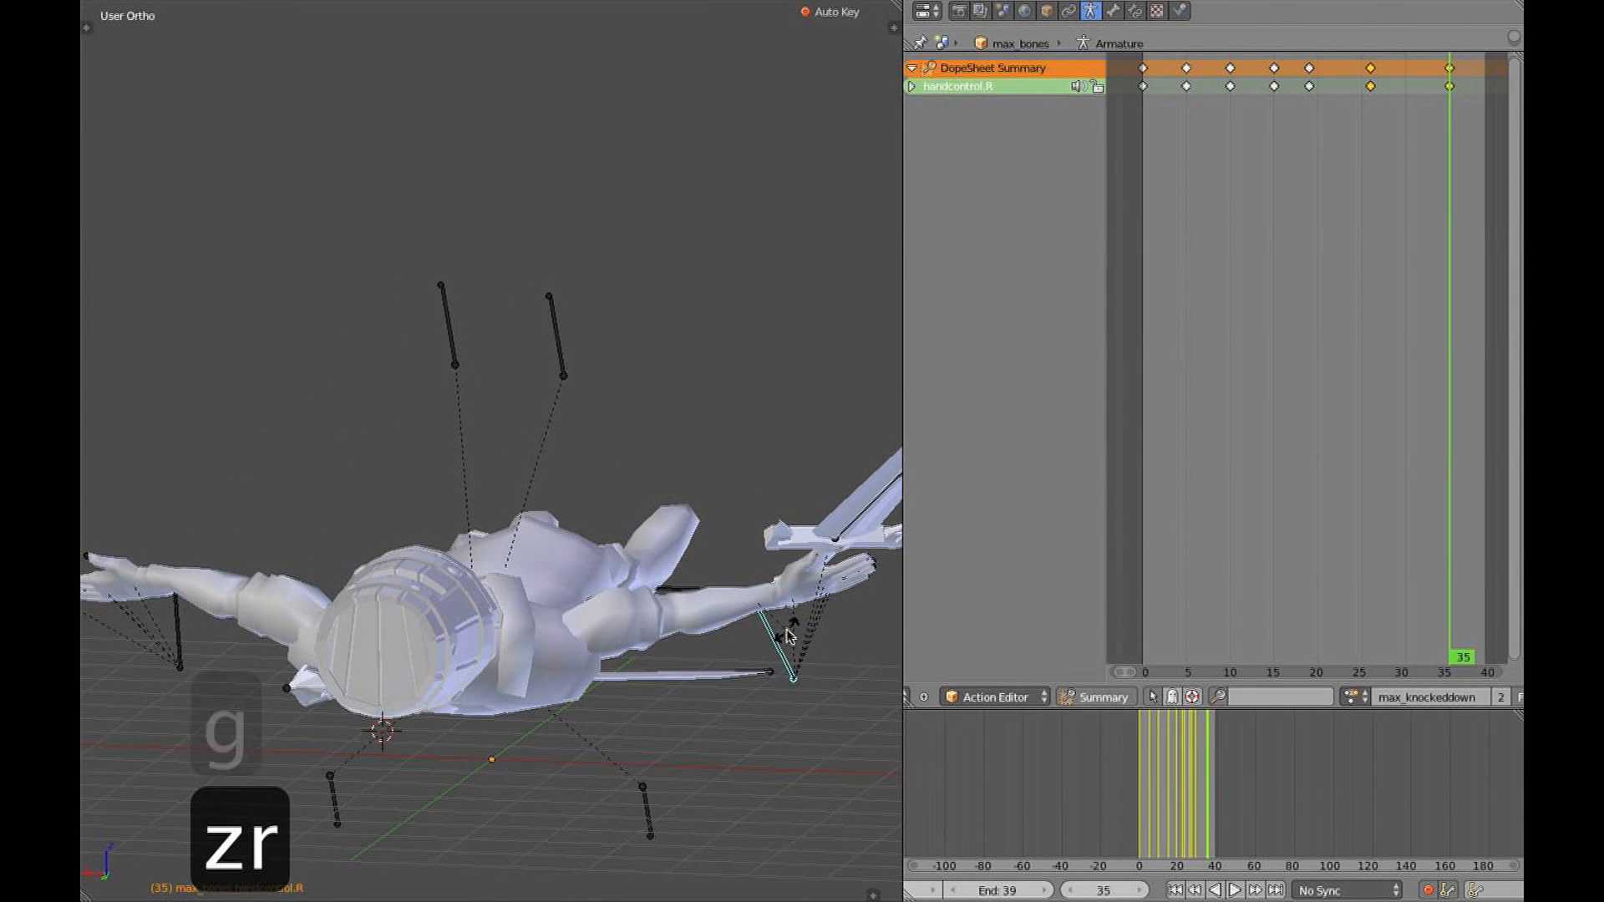
# Rotate handcontrol.R at frame 35, copy its pose and paste it mirrored onto handcontrol.L
pyautogui.hotkey('ctrl', 'c')
pyautogui.hotkey('ctrl', 'shift', 'v')
pyautogui.moveTo(793, 636); pyautogui.dragTo(589, 656, button='middle')
# Rotate and lower the whole body onto the floor at frame 35, then slightly adjust the buckethead's rotation
pyautogui.press('z')
pyautogui.press('a')
pyautogui.press('a')
pyautogui.press('KP_3')
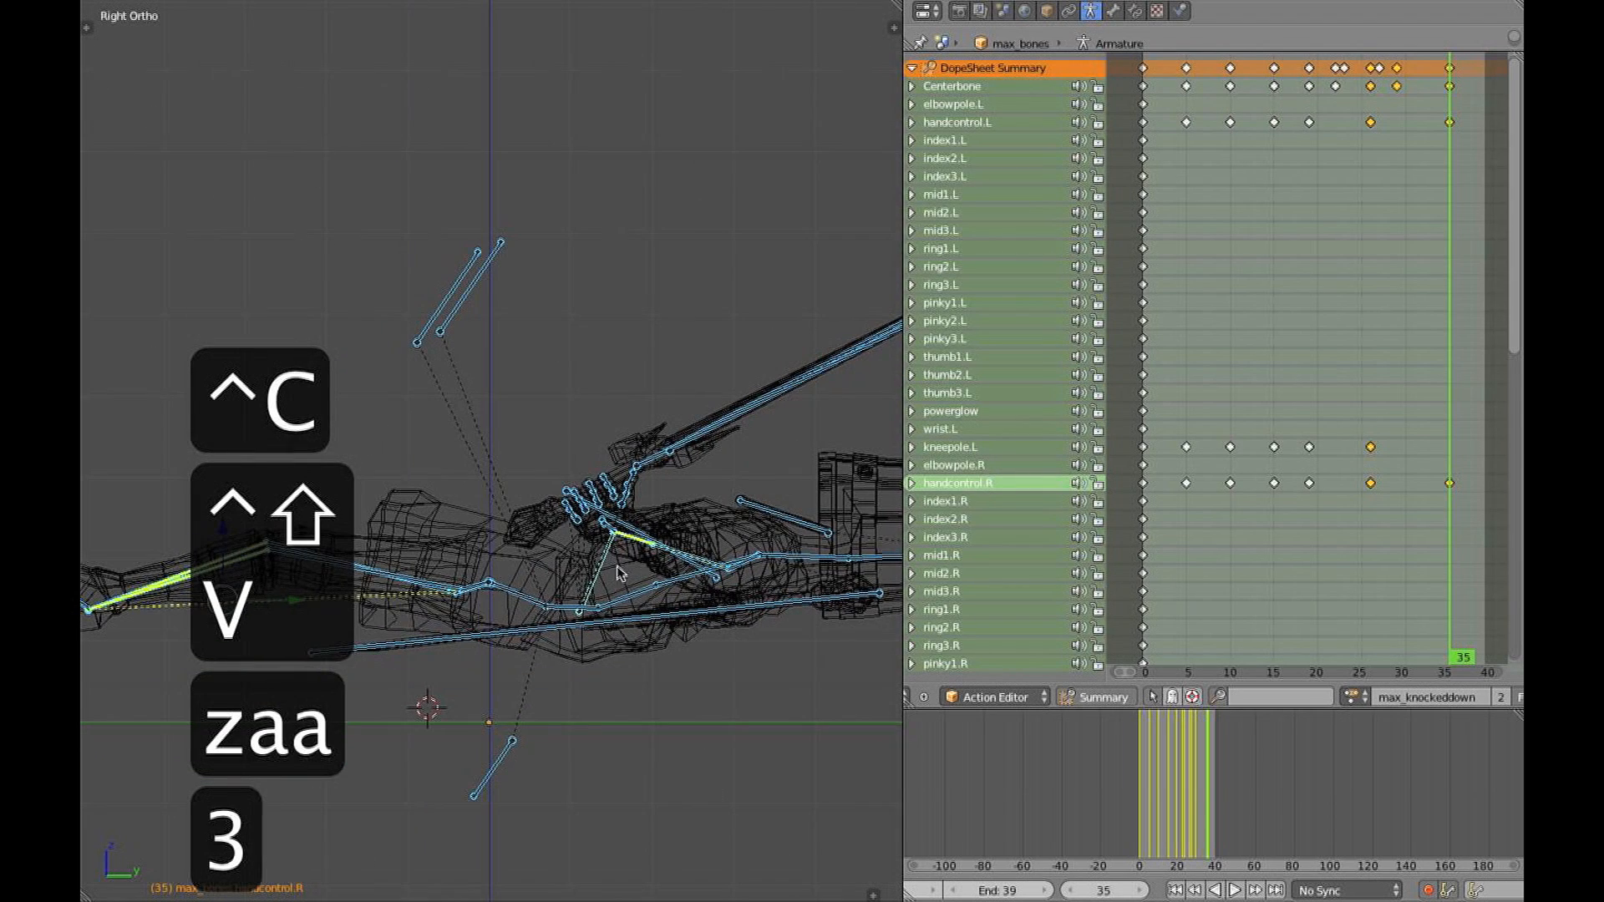
pyautogui.press('r')
pyautogui.click(534, 510)
pyautogui.press('g')
pyautogui.press('z')
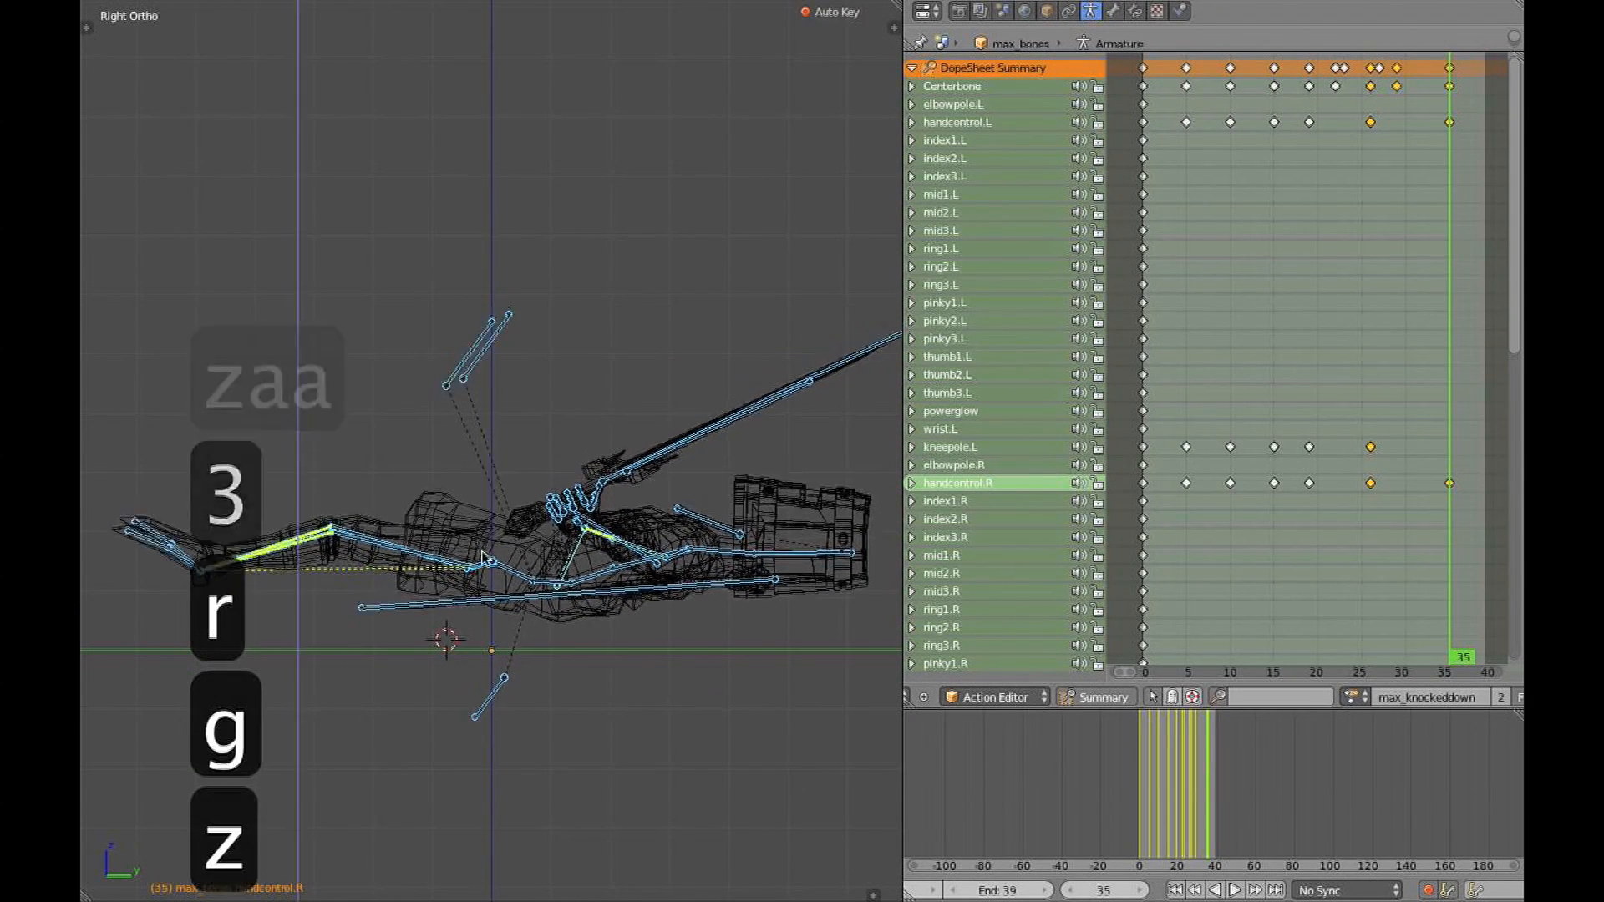
pyautogui.click(484, 571)
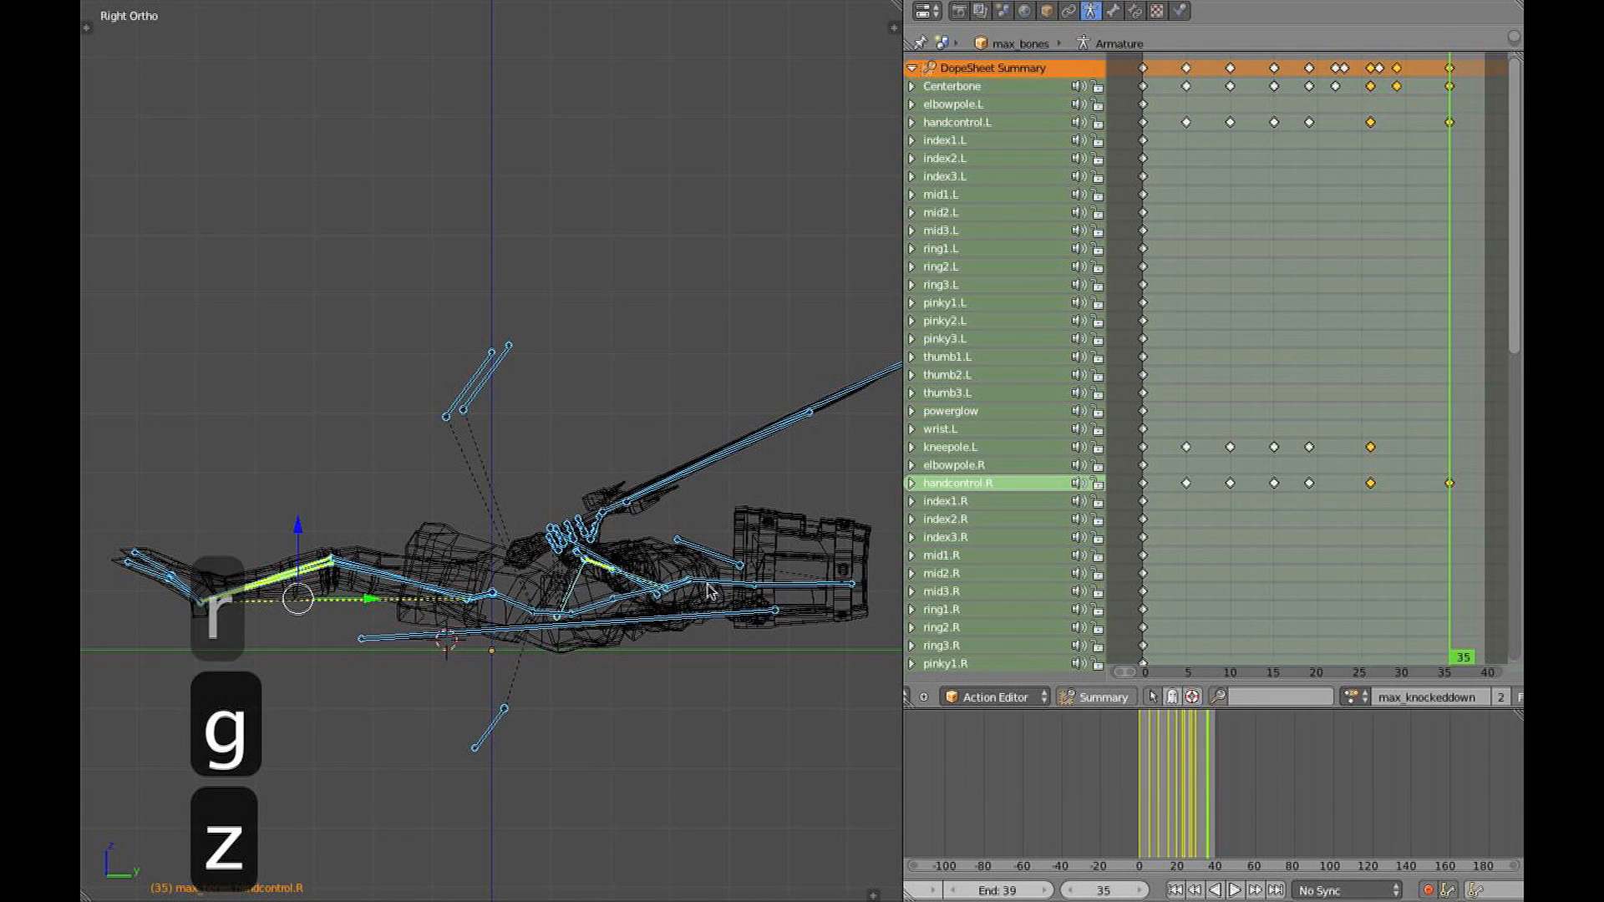
pyautogui.rightClick(828, 588)
pyautogui.press('r')
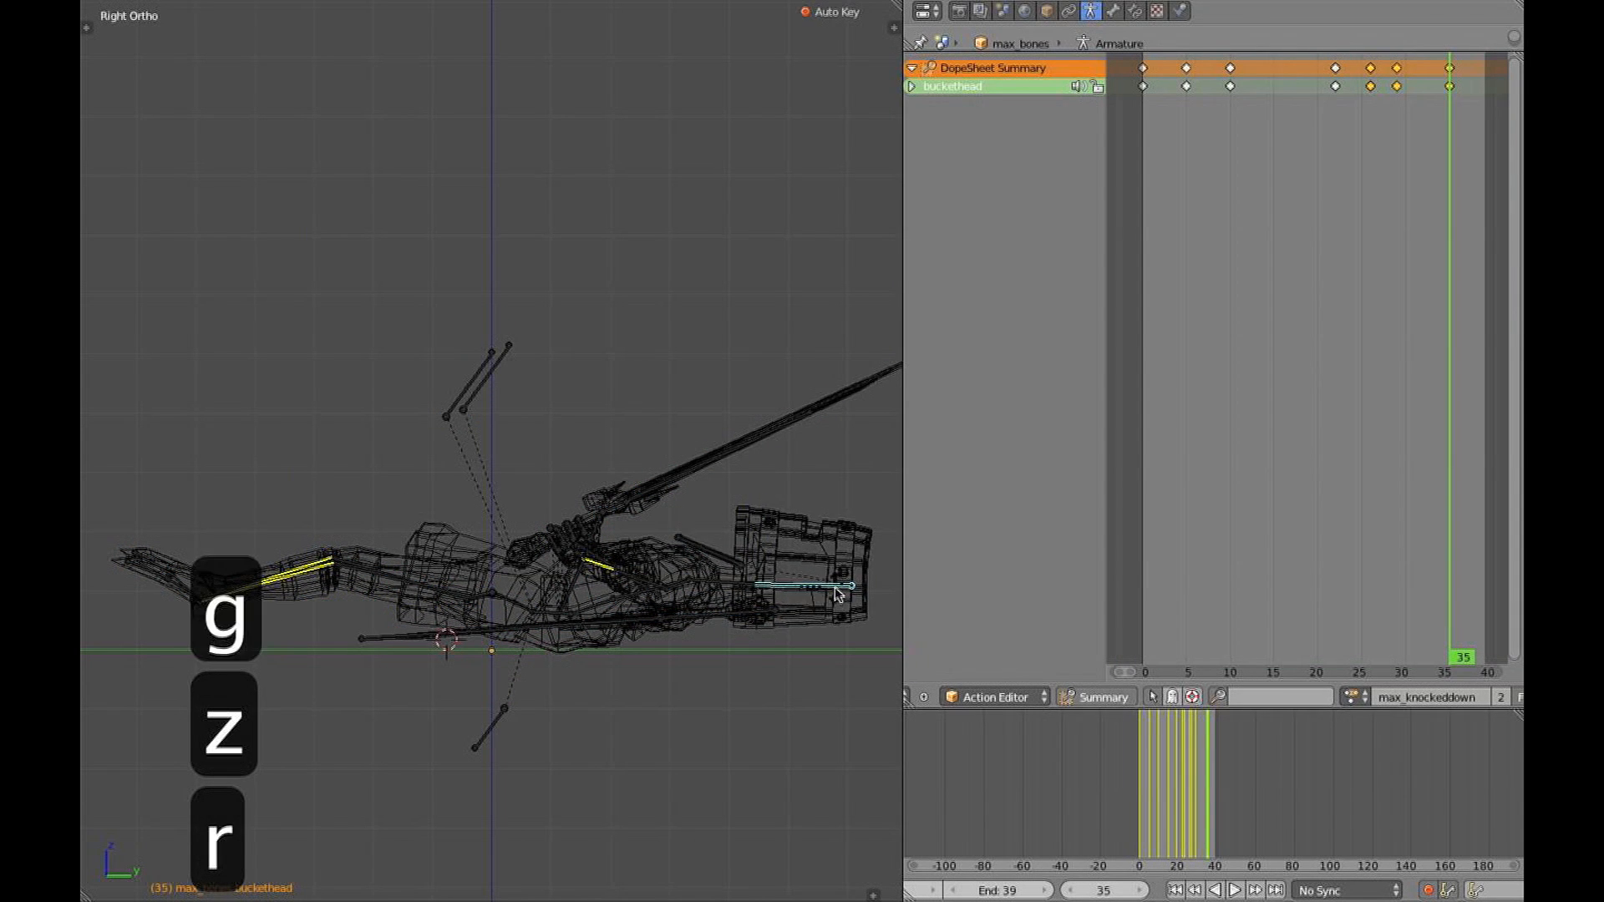
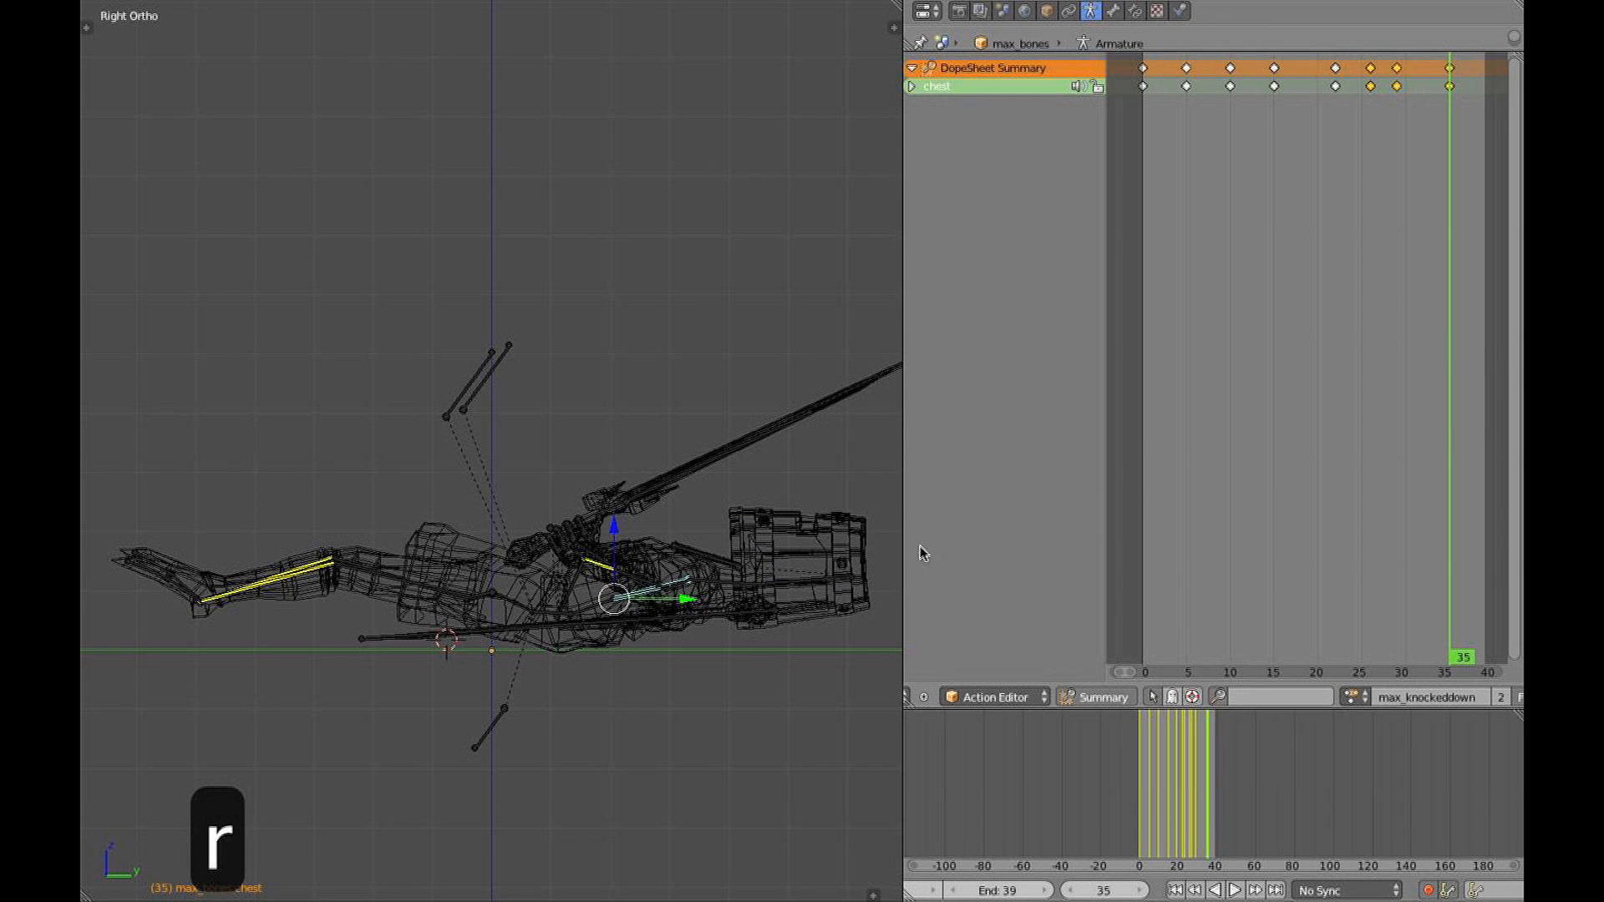
# Play back the textured knockdown from frame 0 and examine the landing from several angles
pyautogui.moveTo(1344, 447); pyautogui.dragTo(852, 469)
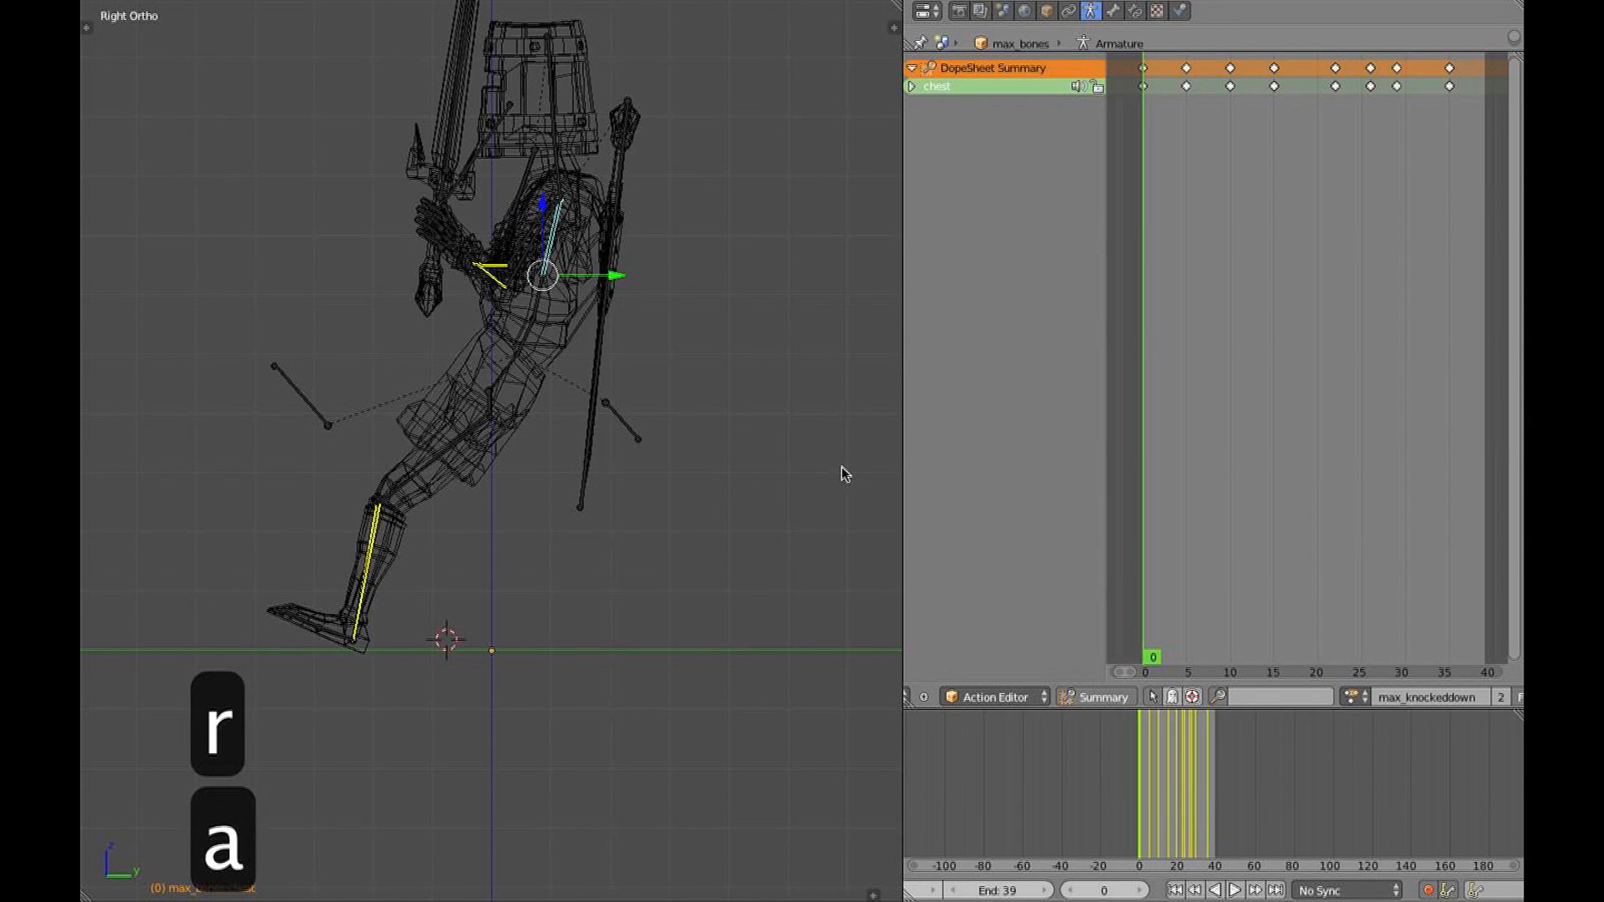
pyautogui.hotkey('alt', 'z')
pyautogui.hotkey('alt', 'a')
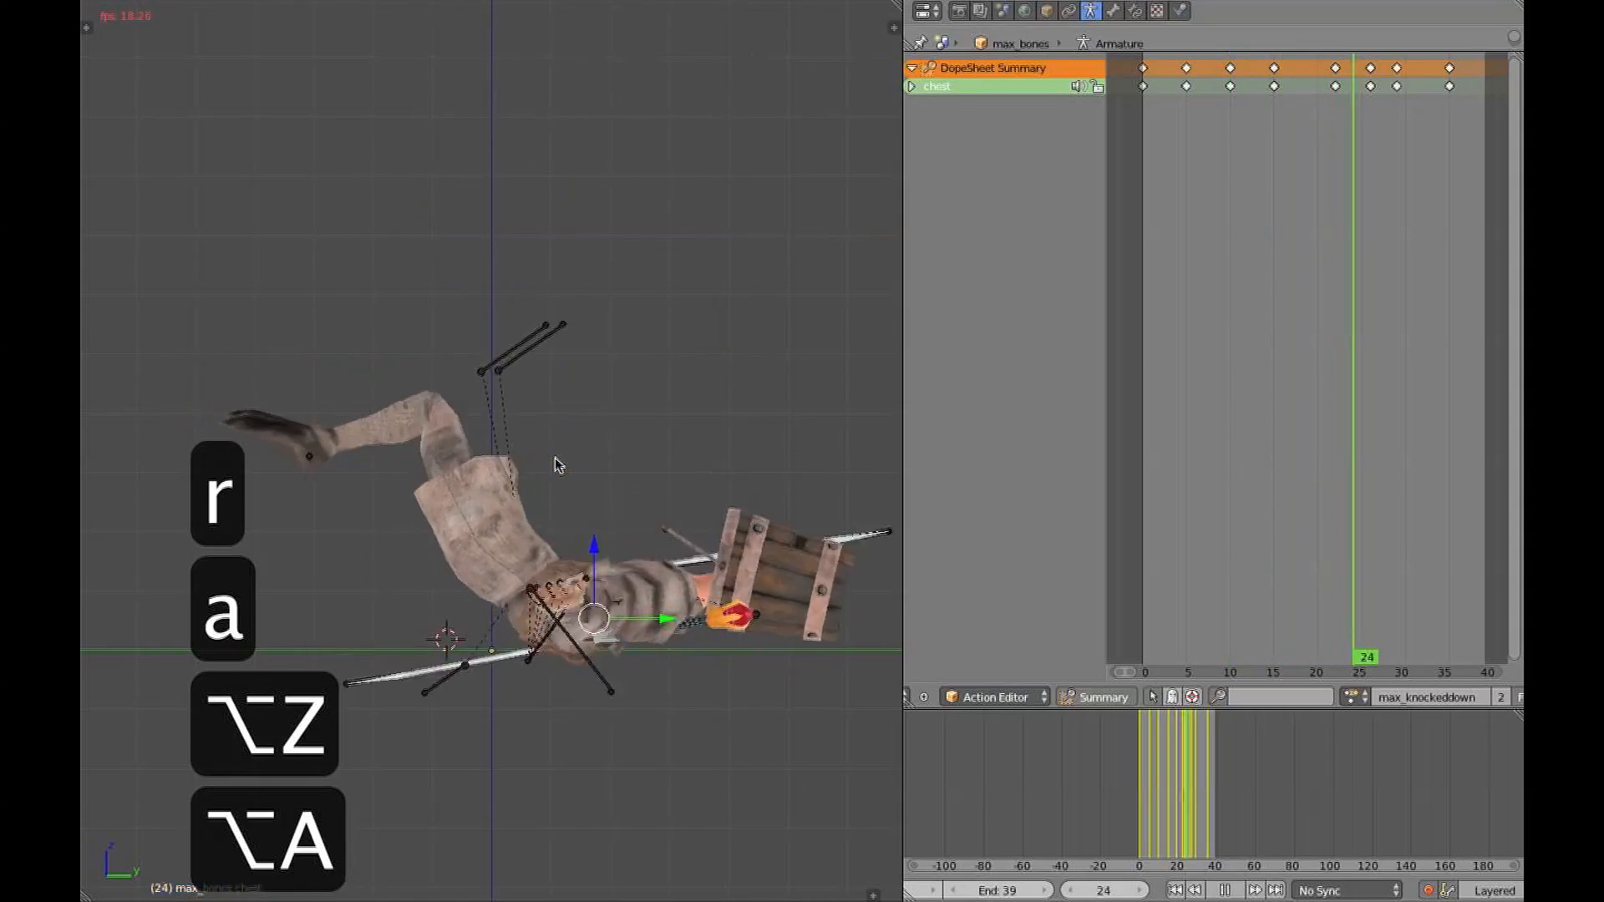
pyautogui.moveTo(587, 384); pyautogui.dragTo(651, 373, button='middle')
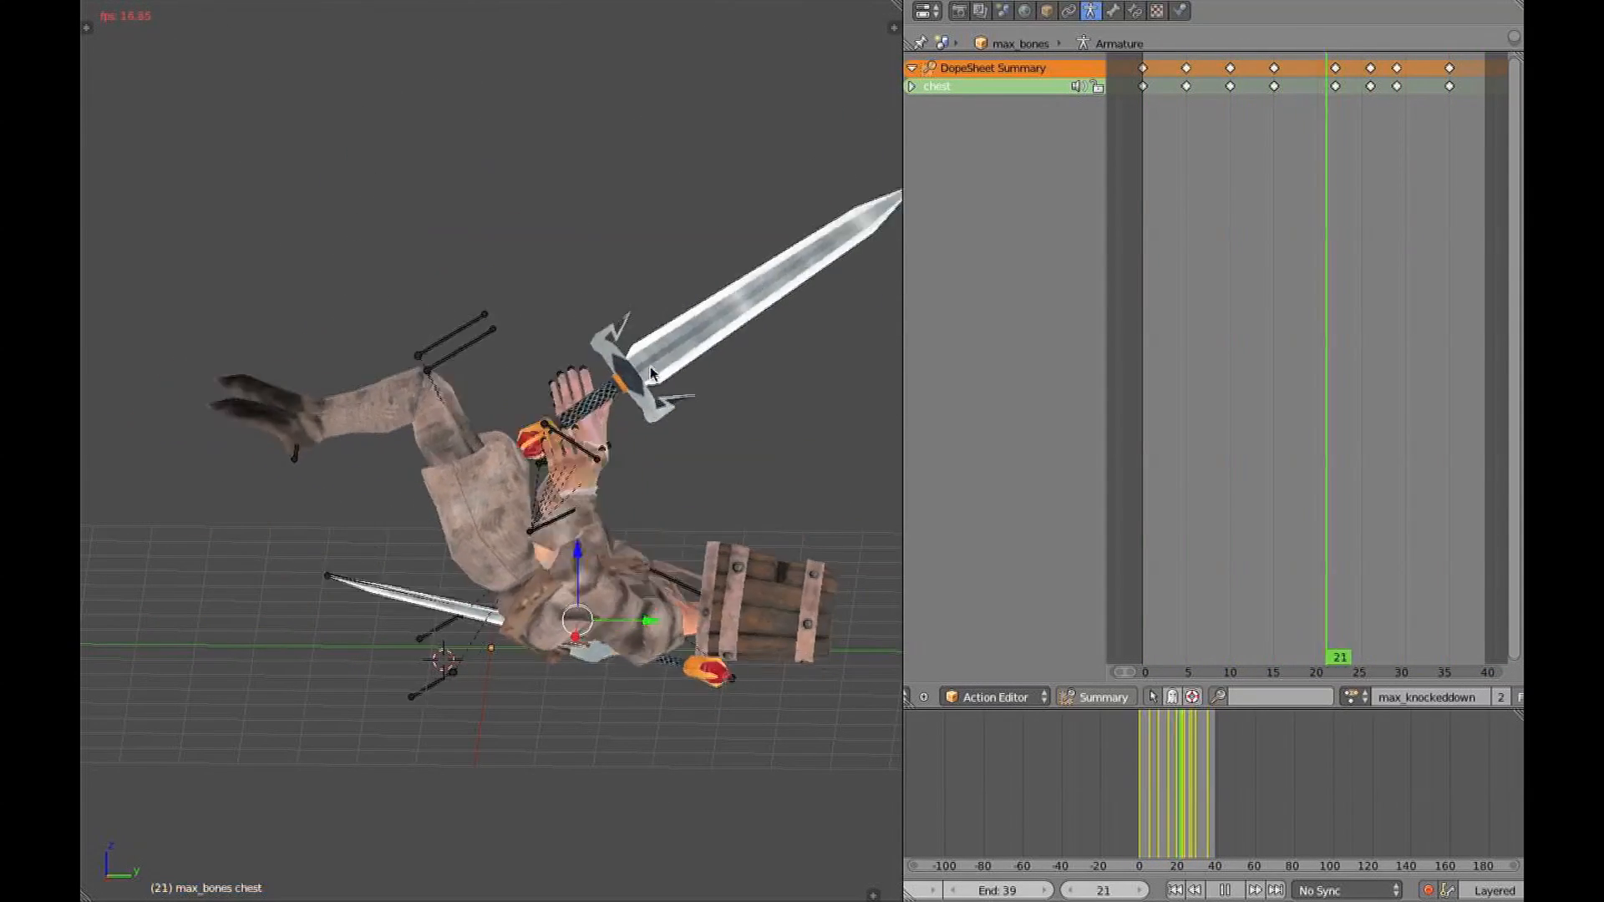
pyautogui.moveTo(650, 367); pyautogui.dragTo(650, 344, button='middle')
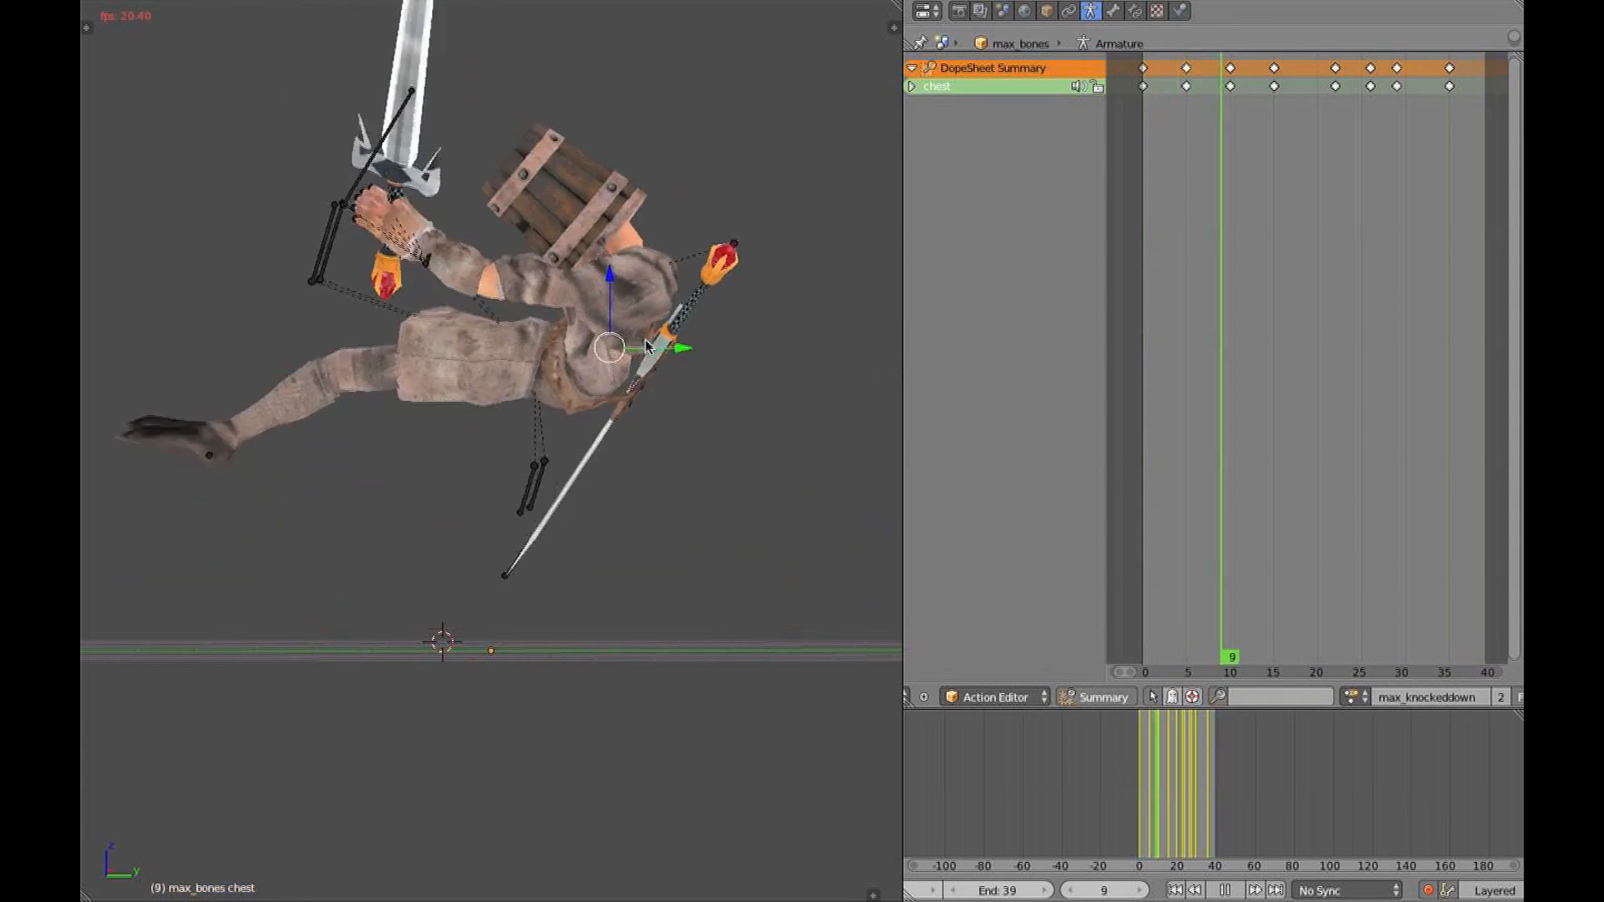
pyautogui.press('Escape')
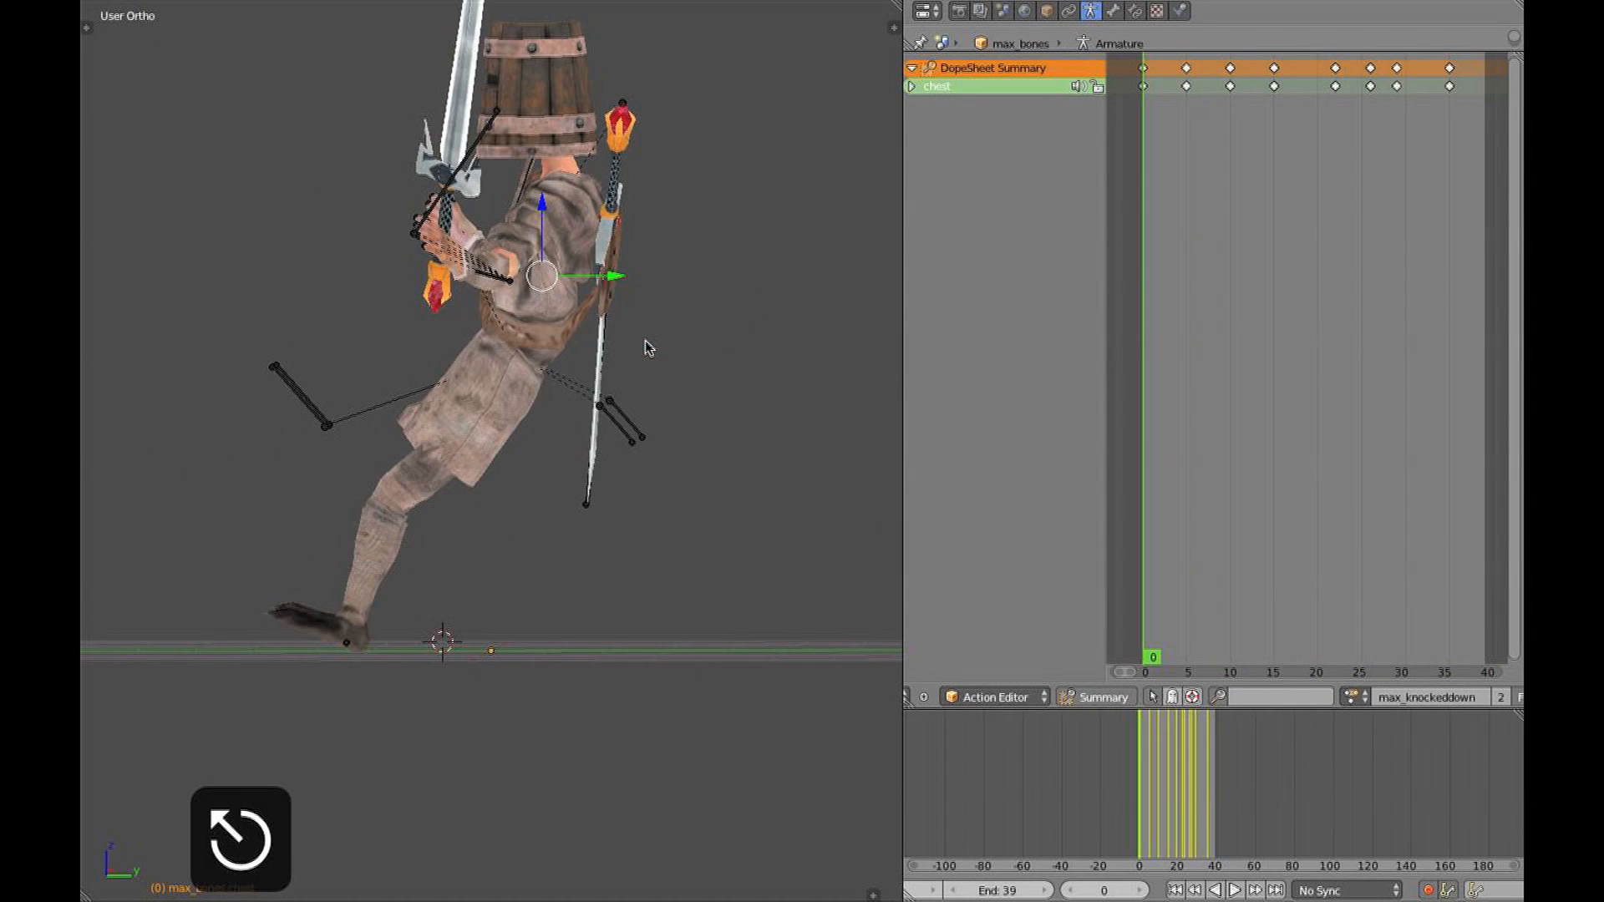
# Move the Centerbone's impact keyframe to frame 25 and its last keyframe to frame 33
pyautogui.press('KP_3')
pyautogui.press('z')
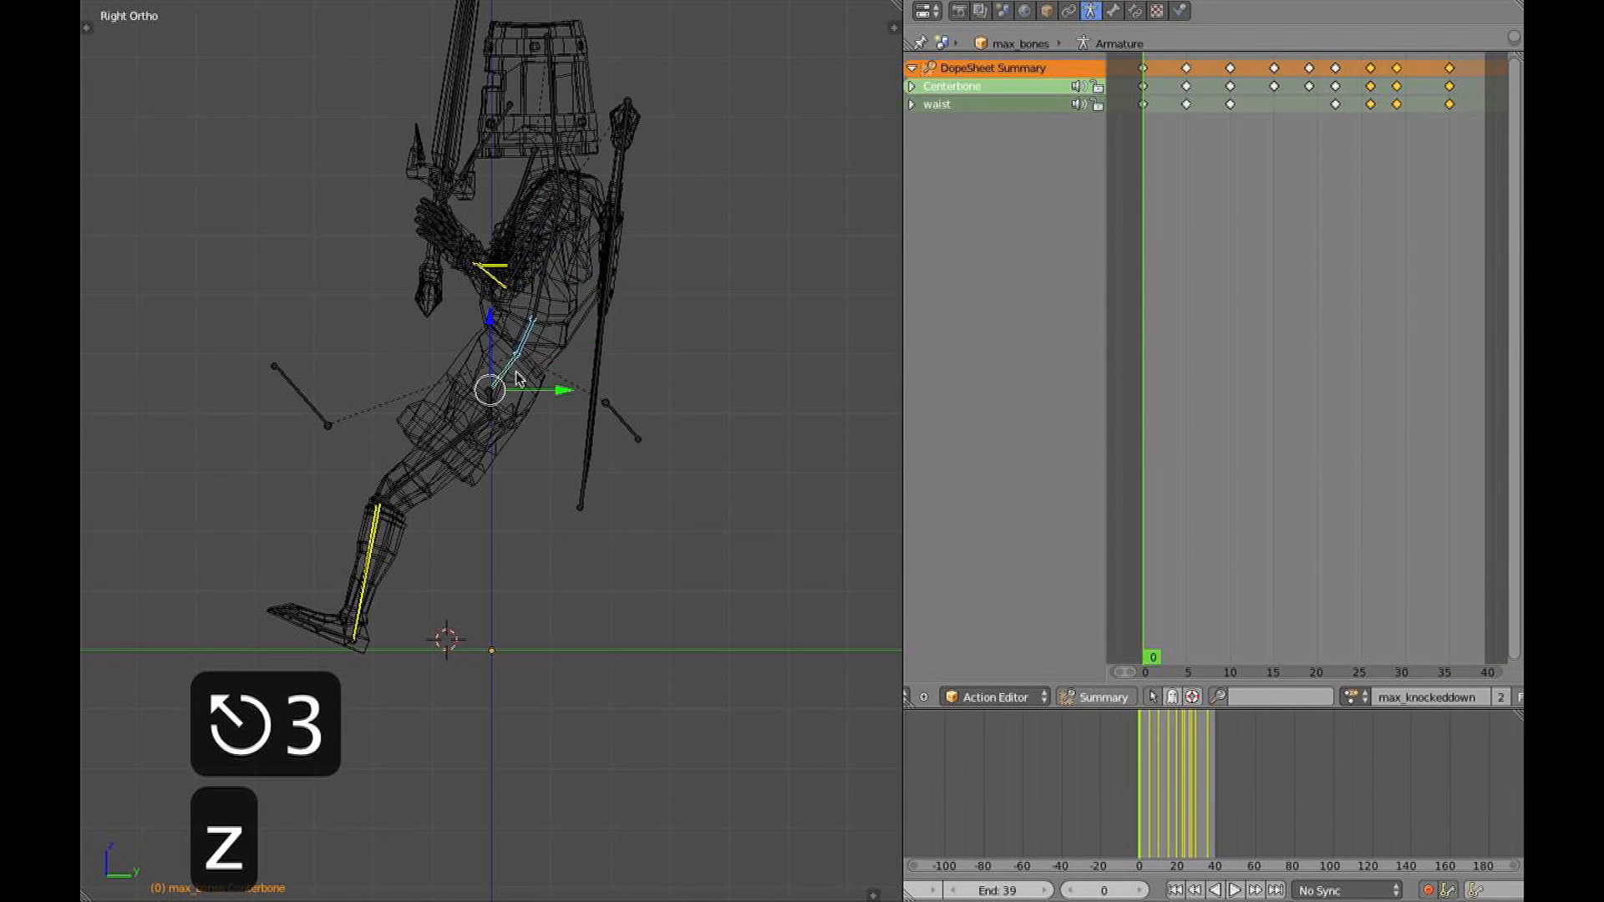
pyautogui.moveTo(1437, 335); pyautogui.dragTo(1364, 335)
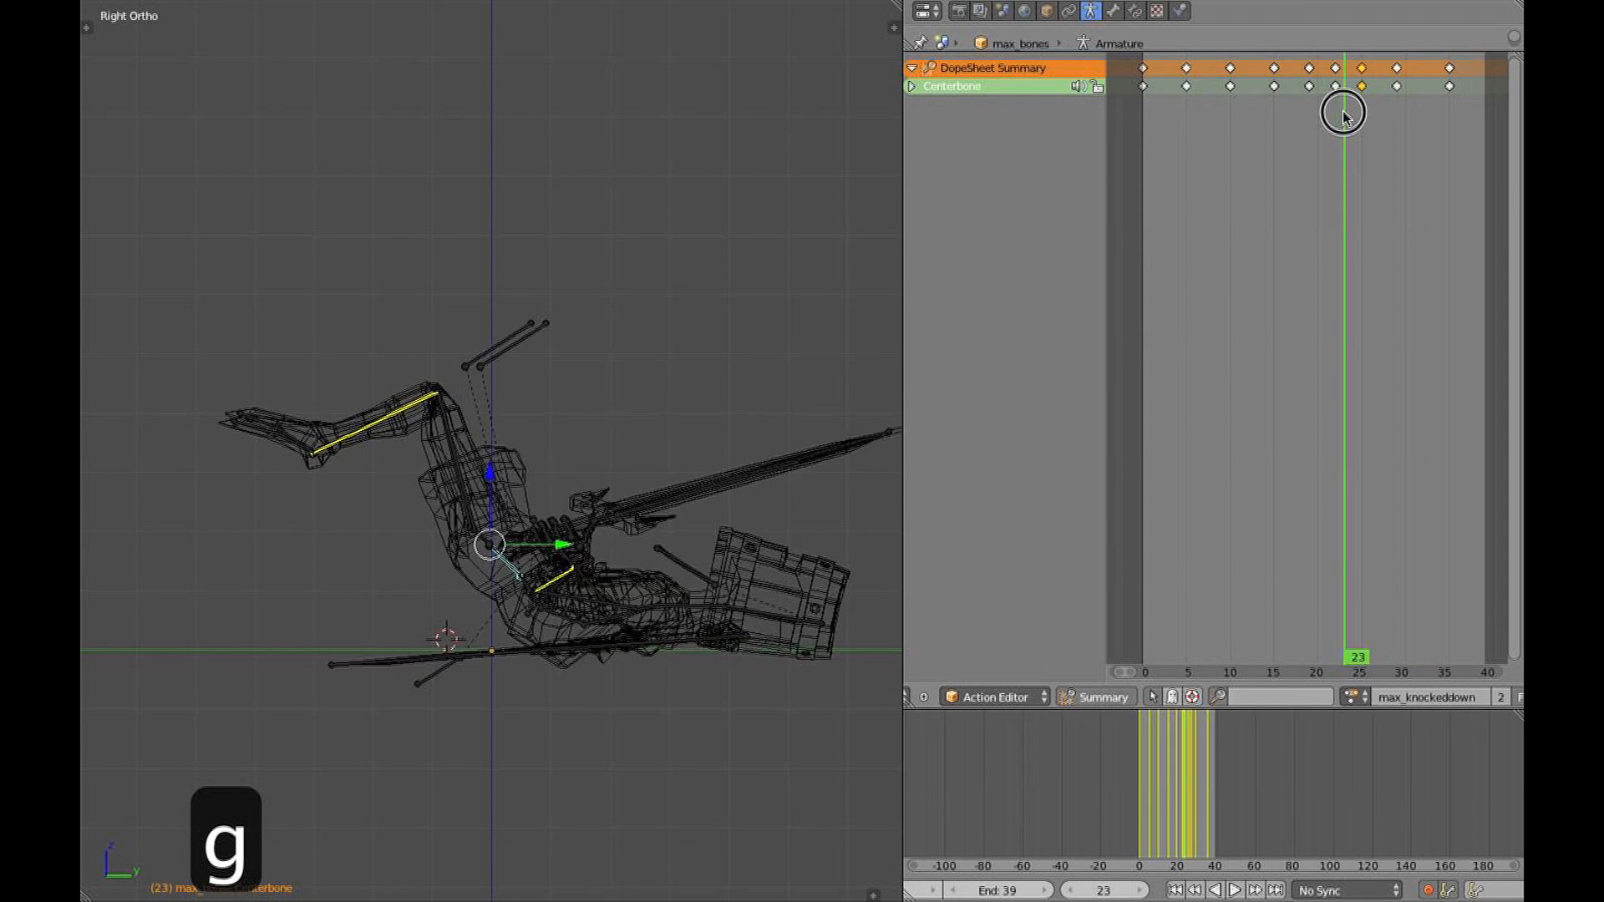
pyautogui.moveTo(1386, 117); pyautogui.dragTo(1423, 120)
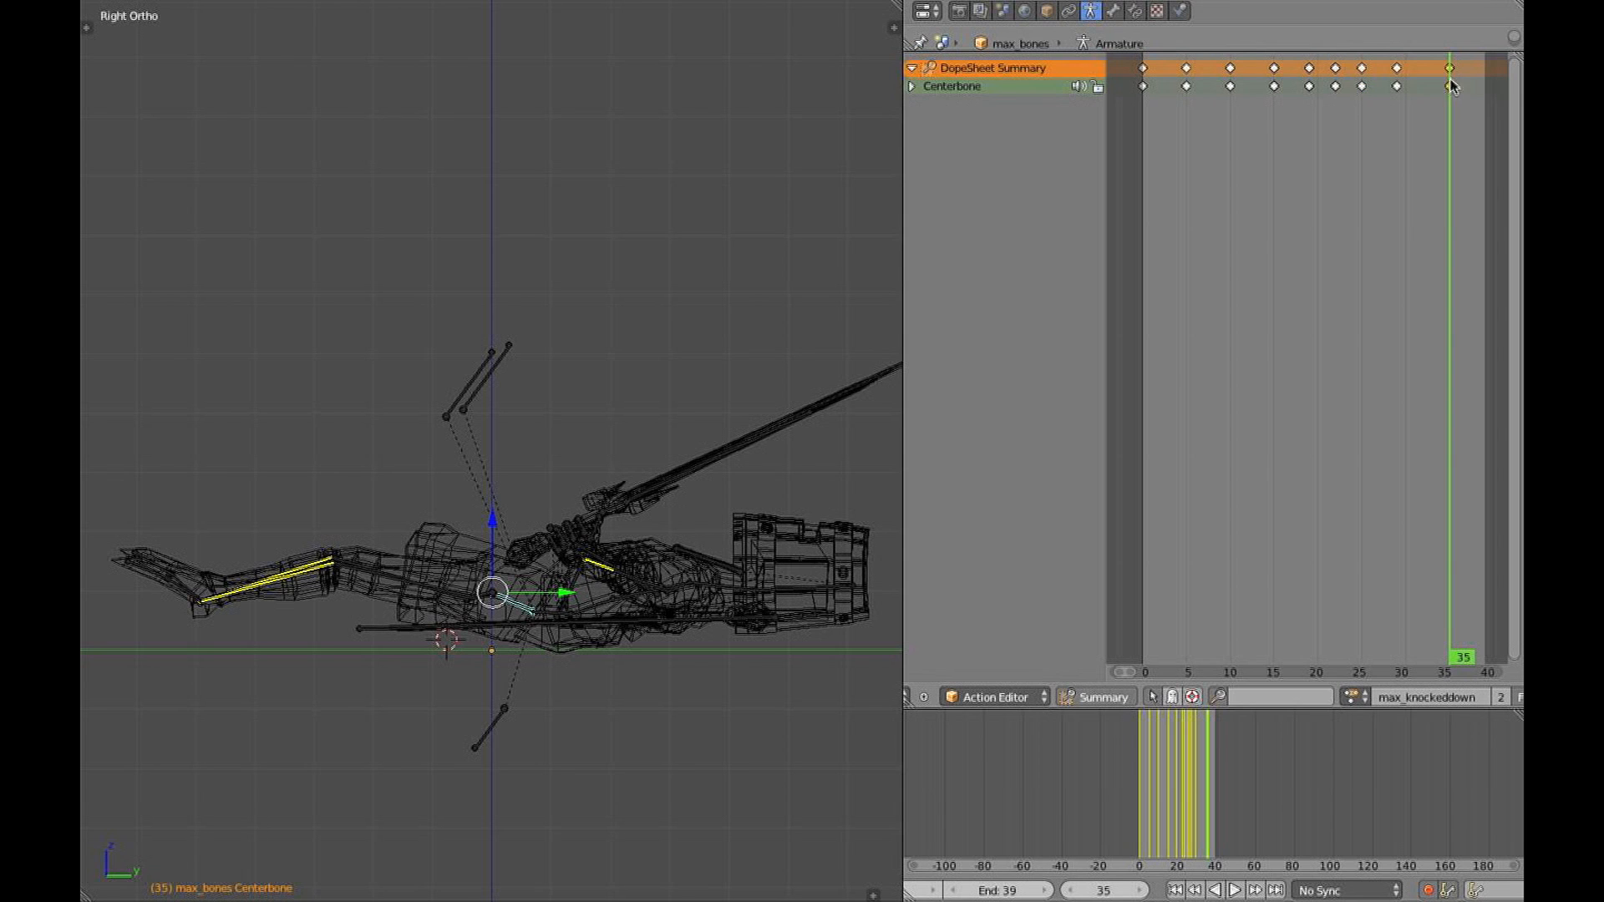
pyautogui.hotkey('shift', 'Left')
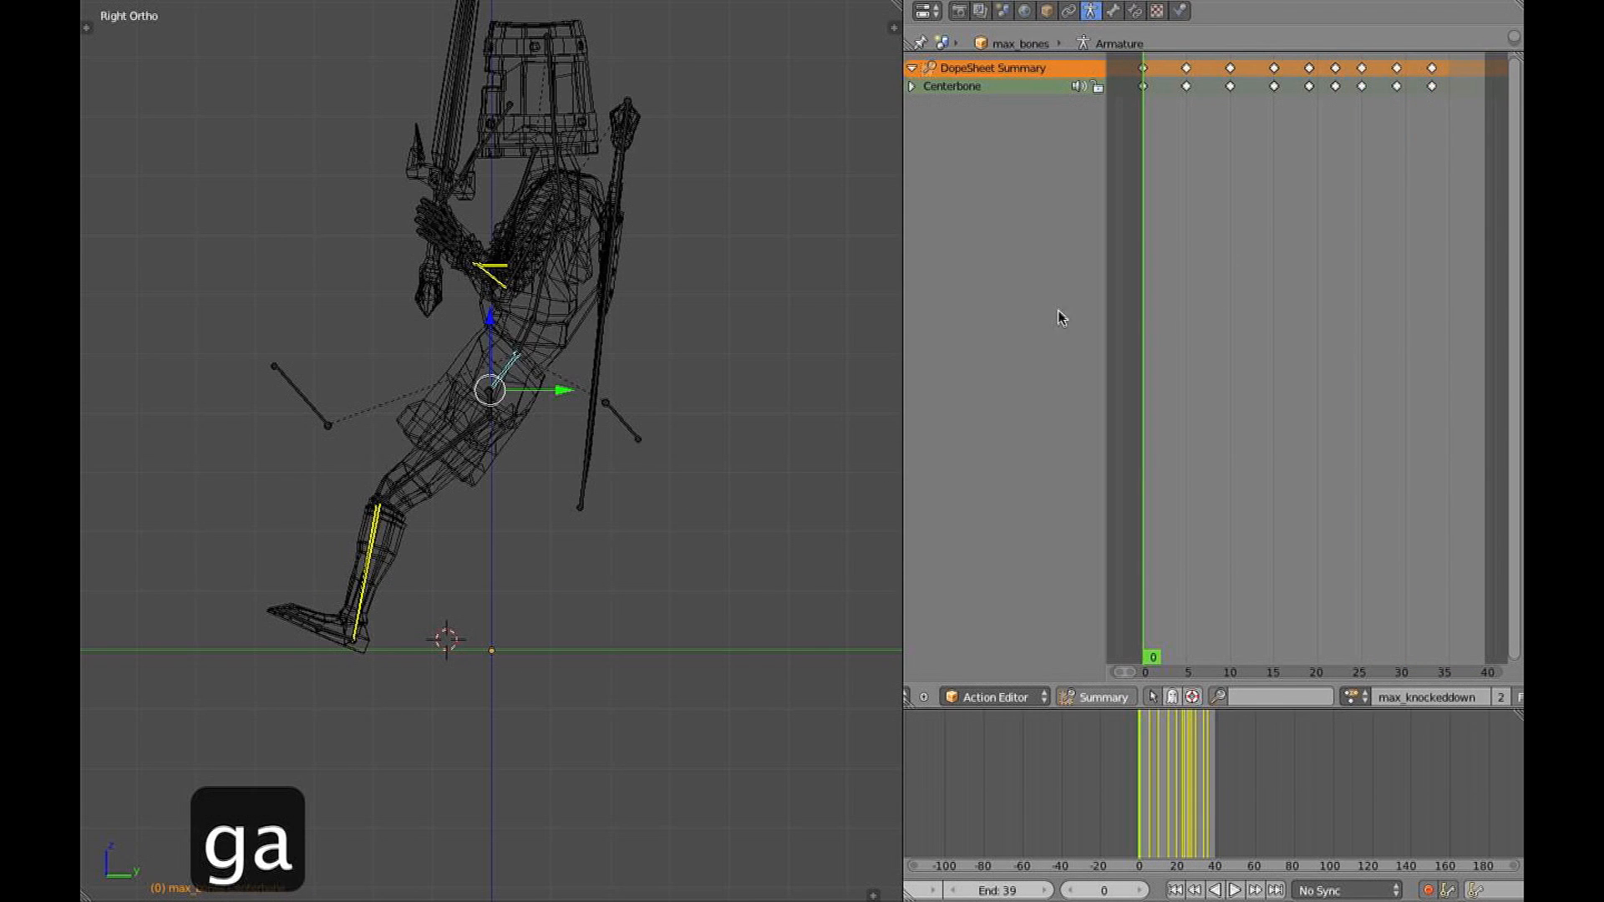
# Play back the retimed knockdown in textured and solid display and examine the body's rebound from different angles
pyautogui.hotkey('alt', 'z')
pyautogui.hotkey('alt', 'a')
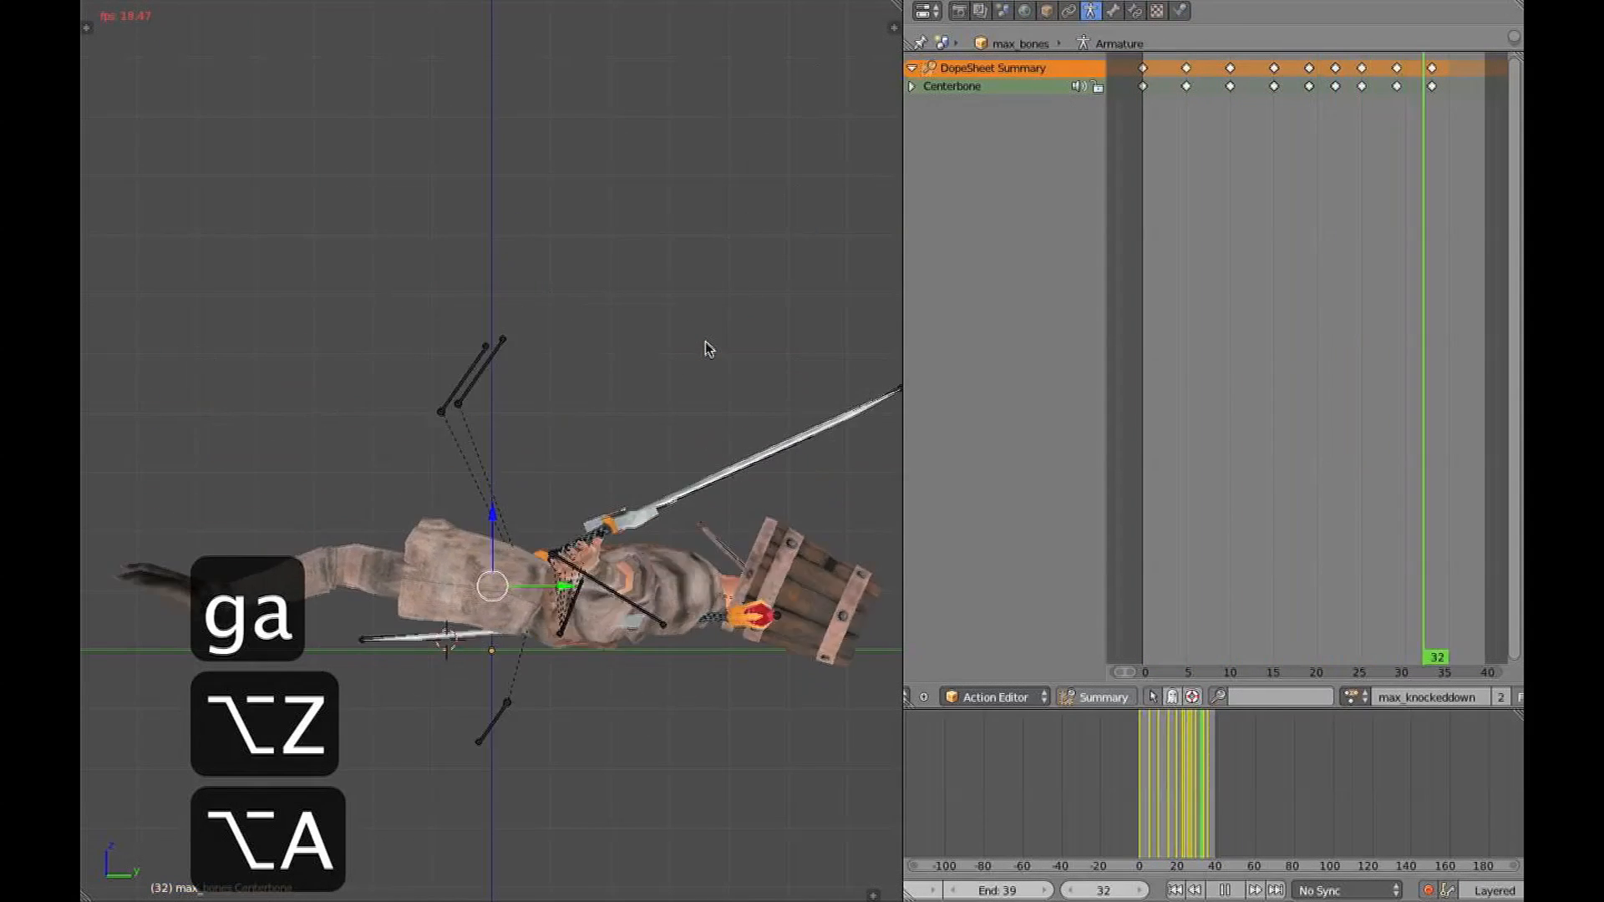
pyautogui.hotkey('alt', 'z')
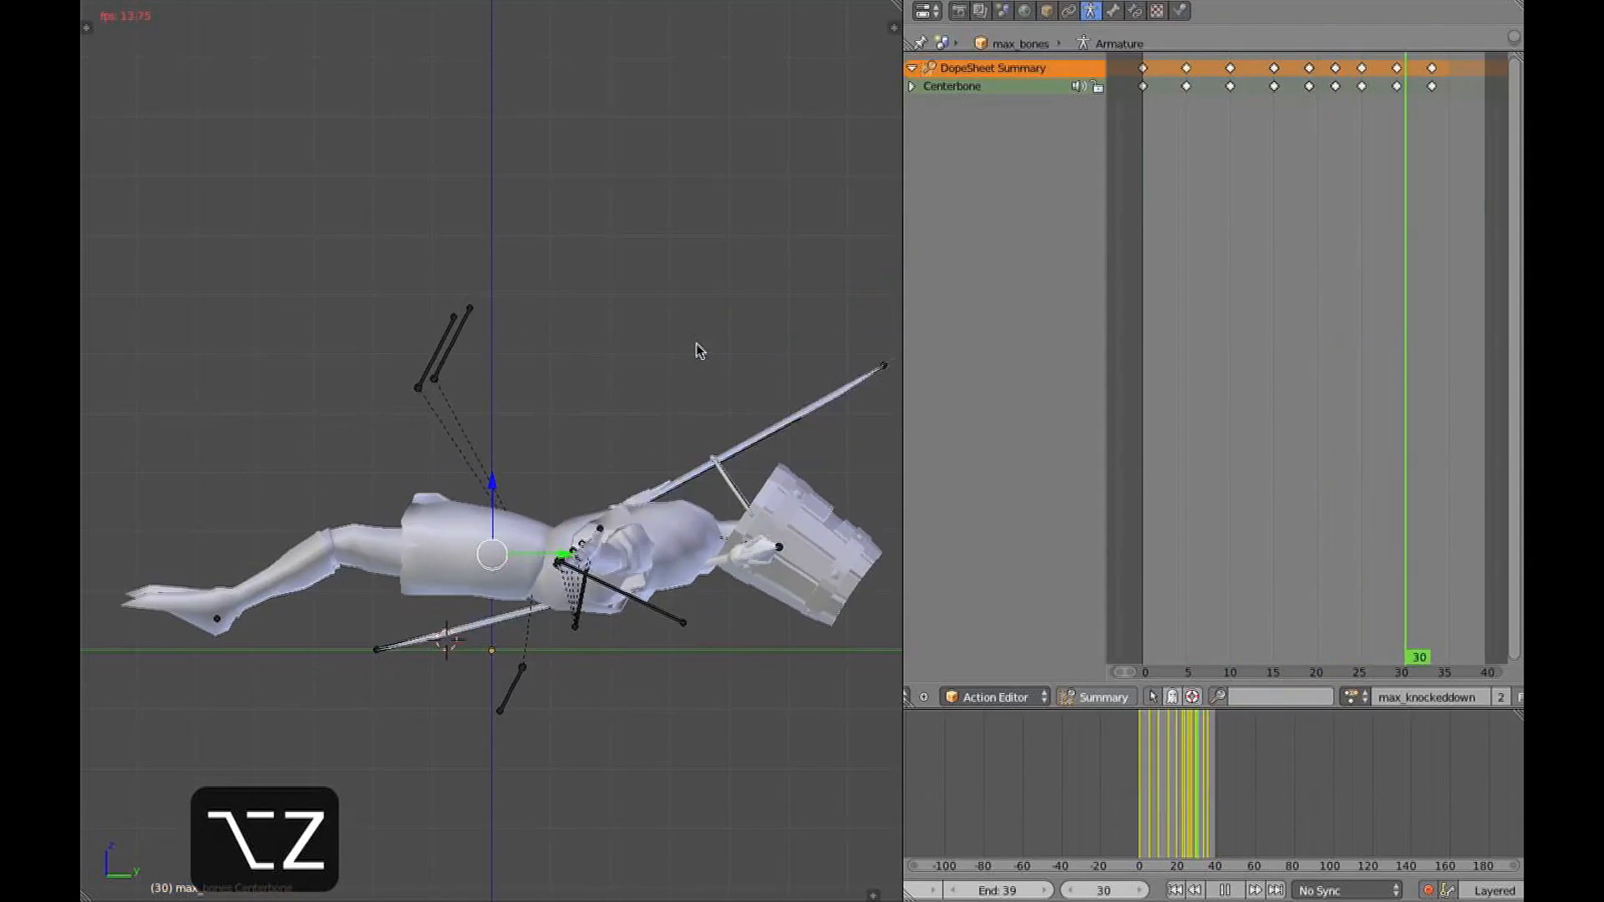
pyautogui.moveTo(698, 348); pyautogui.dragTo(719, 429, button='middle')
pyautogui.press('KP_3')
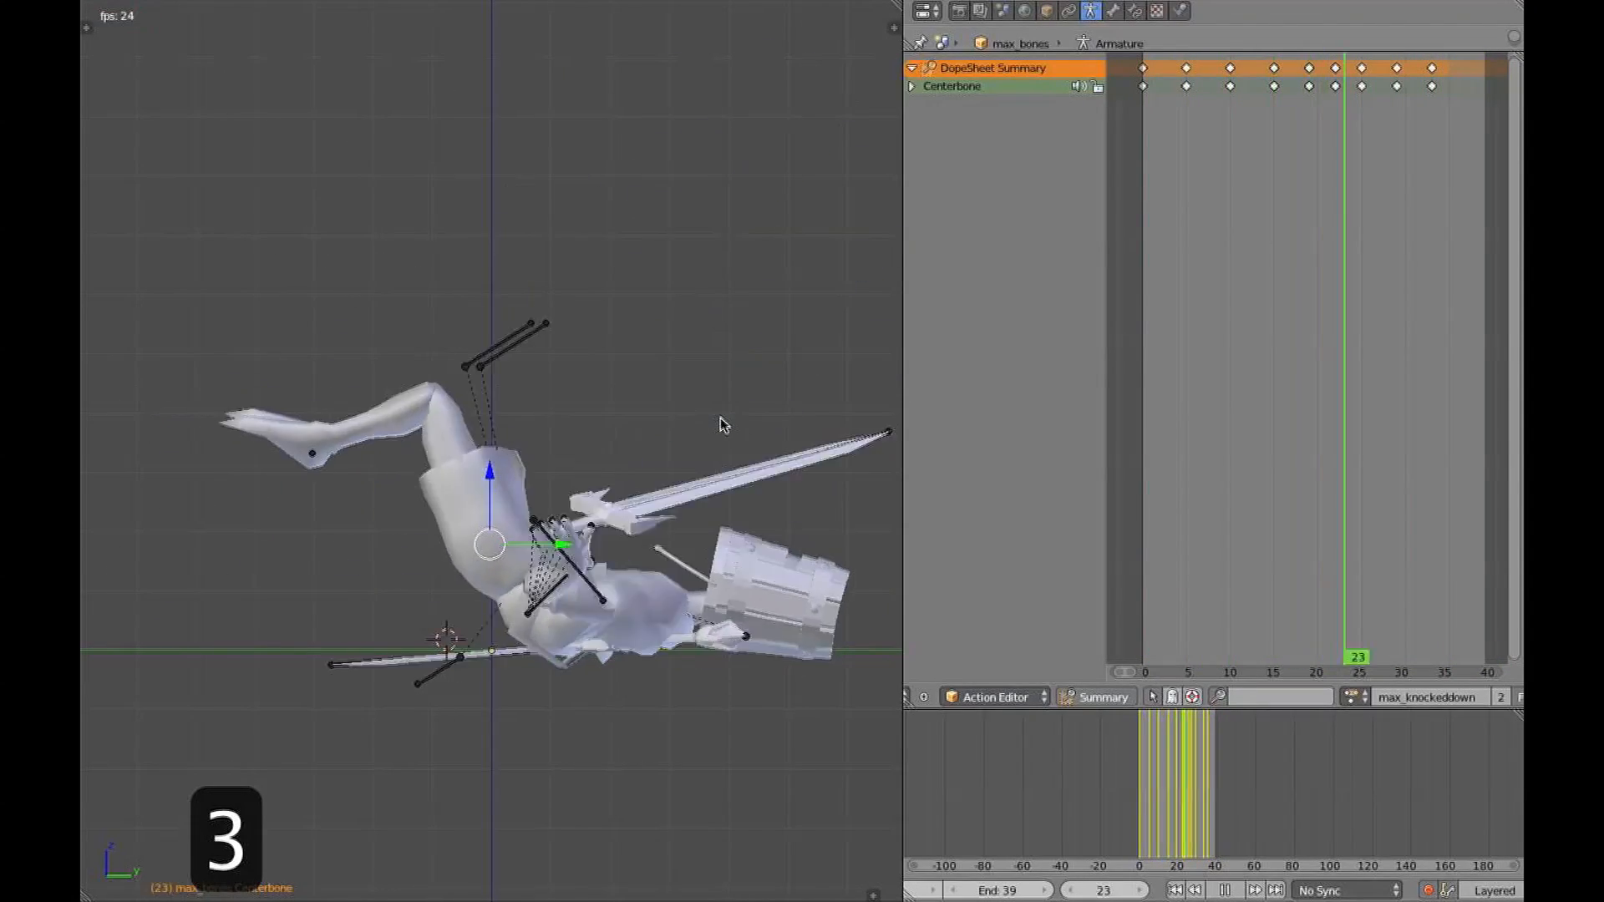
pyautogui.moveTo(634, 491); pyautogui.dragTo(682, 493, button='middle')
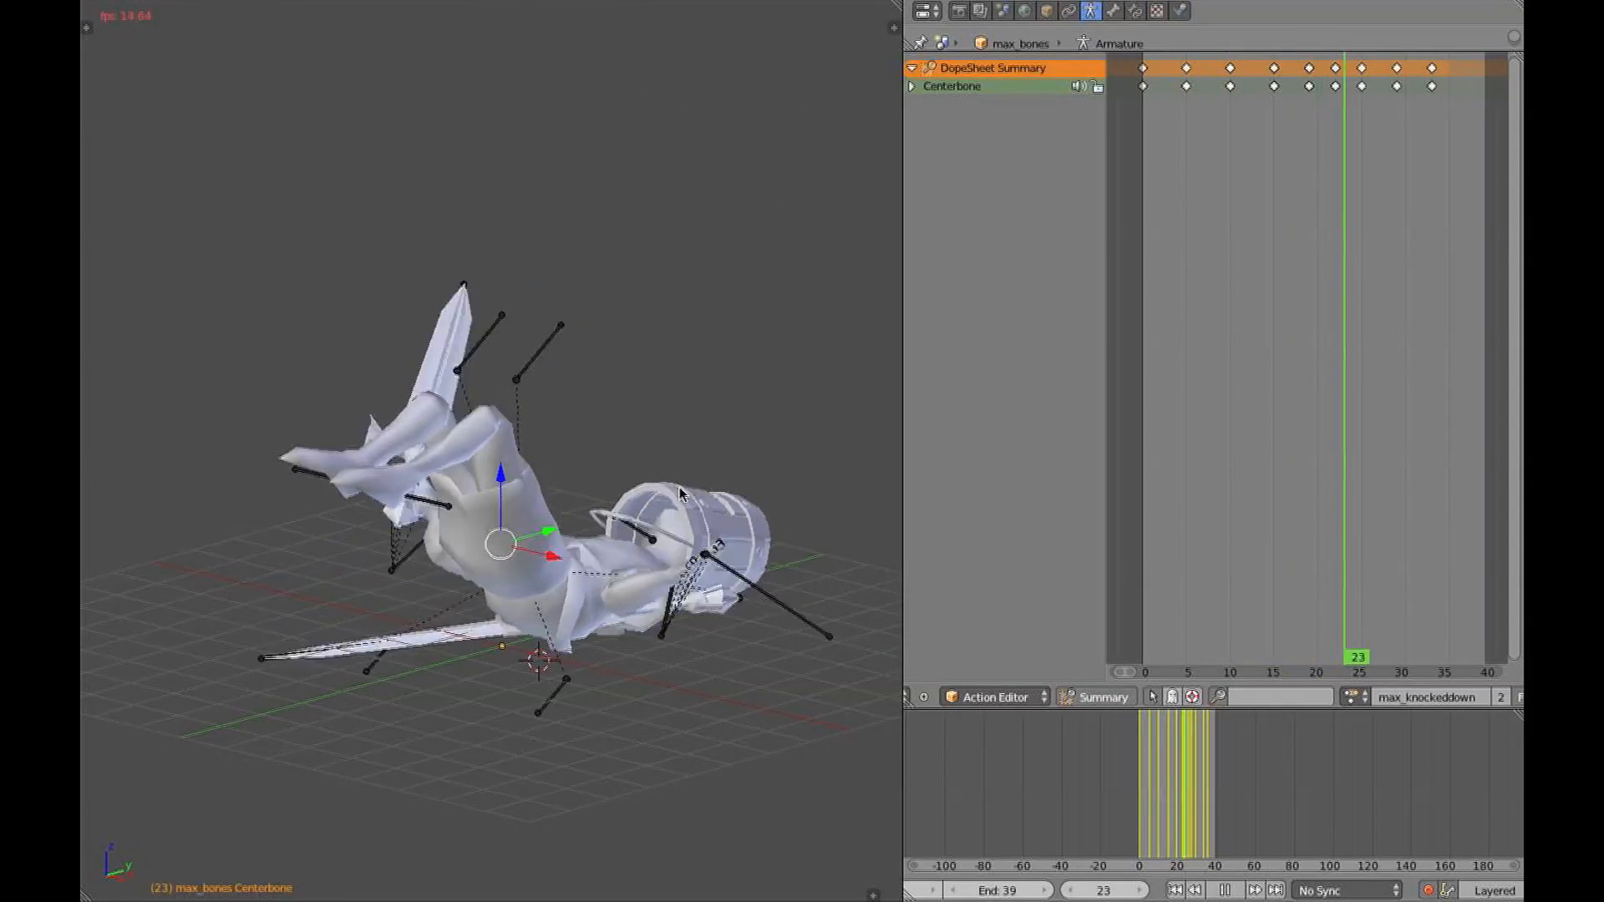
pyautogui.moveTo(680, 488); pyautogui.dragTo(562, 355, button='middle')
pyautogui.press('Escape')
pyautogui.press('z')
pyautogui.keyDown('shift'); pyautogui.rightClick(410, 193); pyautogui.keyUp('shift')
pyautogui.moveTo(410, 196); pyautogui.dragTo(373, 227, button='middle')
pyautogui.press('super+z')
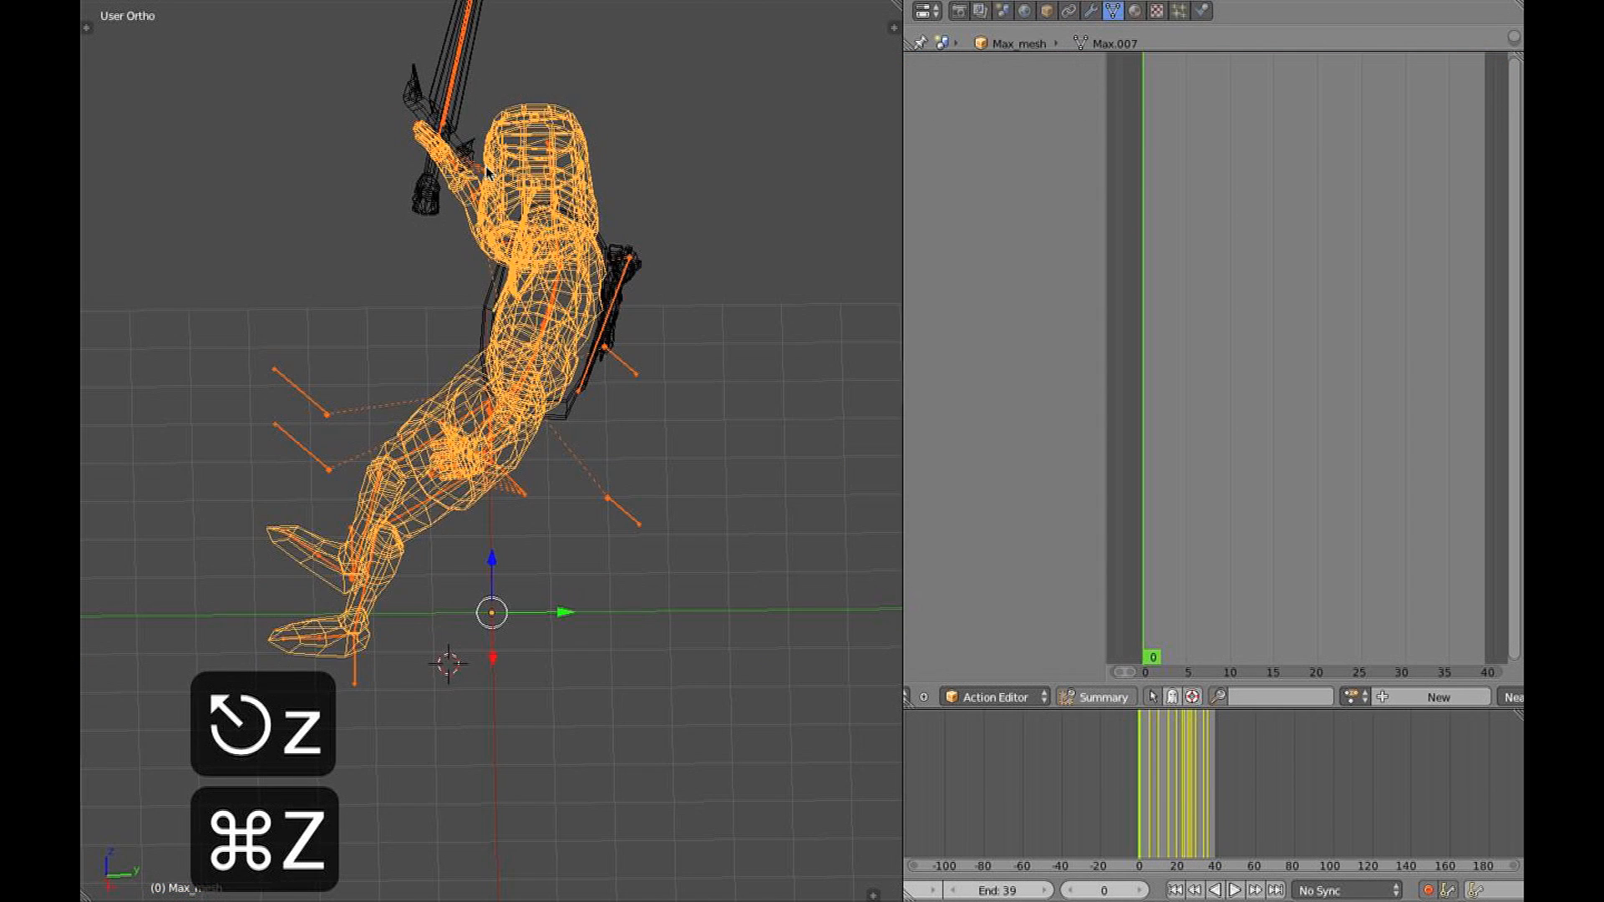
pyautogui.press('super+z')
# Move the last two keyframes of both hand controls to frames 27 and 32
pyautogui.press('2')
pyautogui.press('3')
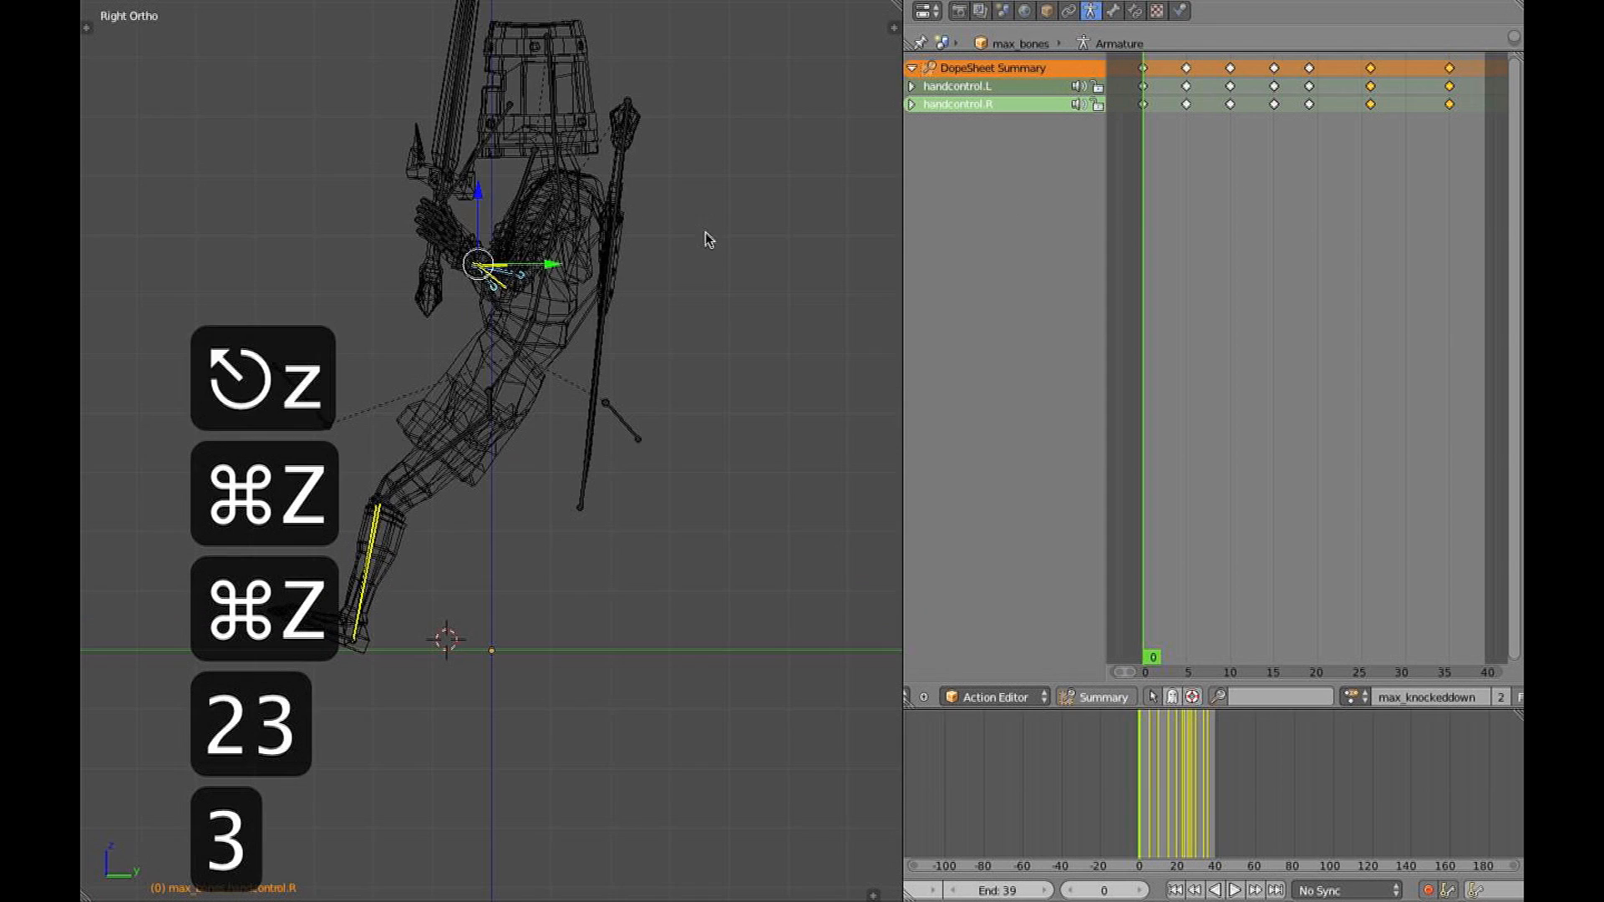
pyautogui.moveTo(1507, 202); pyautogui.dragTo(1397, 209)
pyautogui.moveTo(1383, 75); pyautogui.dragTo(1451, 94)
pyautogui.press('g')
pyautogui.click(1421, 71)
# Select shoulder.L and shoulder.R and rotate them together at frame 35 in side view
pyautogui.press('z')
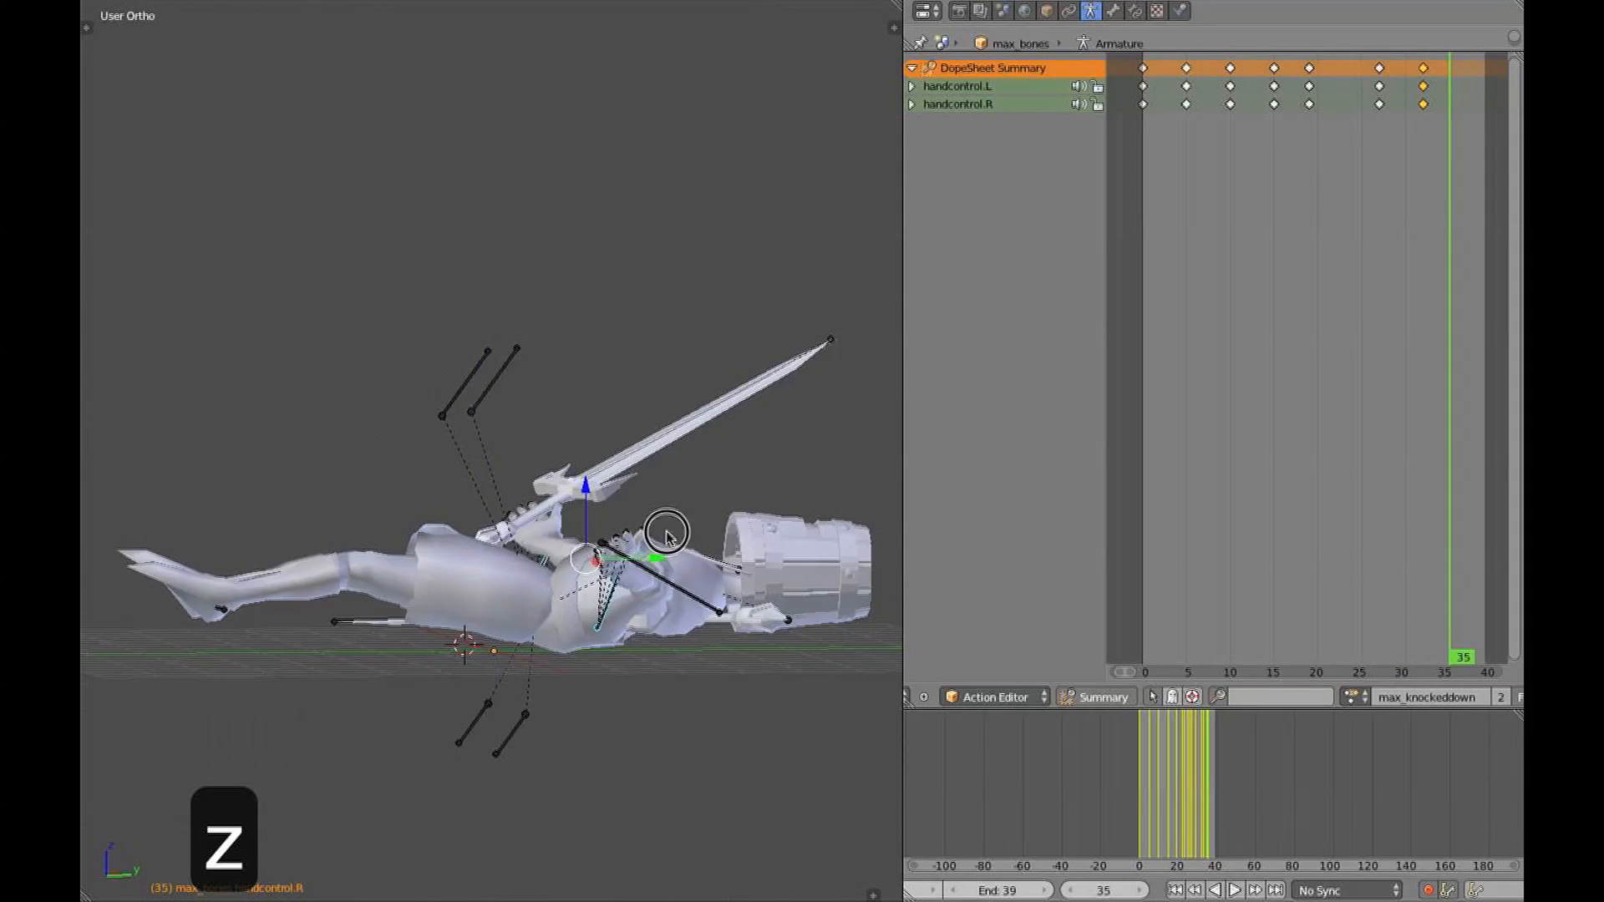
pyautogui.moveTo(564, 504); pyautogui.dragTo(711, 541, button='middle')
pyautogui.moveTo(532, 484); pyautogui.dragTo(538, 541)
pyautogui.moveTo(617, 540)
pyautogui.mouseDown(button='middle')
pyautogui.moveTo(627, 585)
pyautogui.moveTo(605, 618)
pyautogui.mouseUp(button='middle')
pyautogui.press('z')
pyautogui.moveTo(574, 430); pyautogui.dragTo(575, 385, button='middle')
pyautogui.rightClick(565, 311)
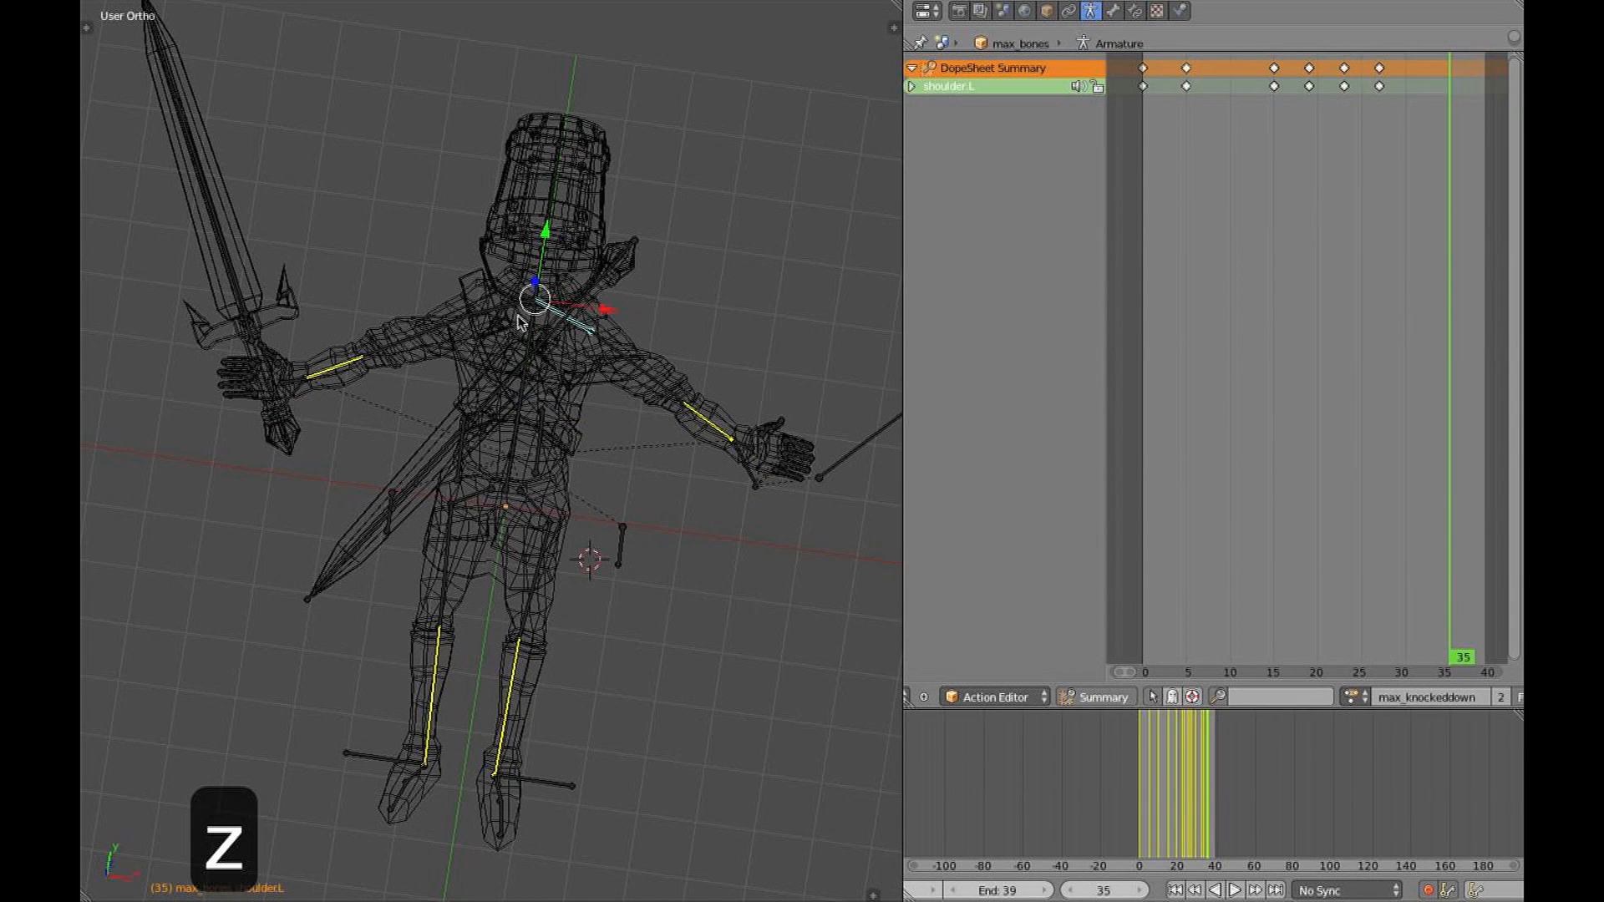
pyautogui.keyDown('shift'); pyautogui.rightClick(502, 307); pyautogui.keyUp('shift')
pyautogui.press('z')
pyautogui.press('3')
pyautogui.press('s')
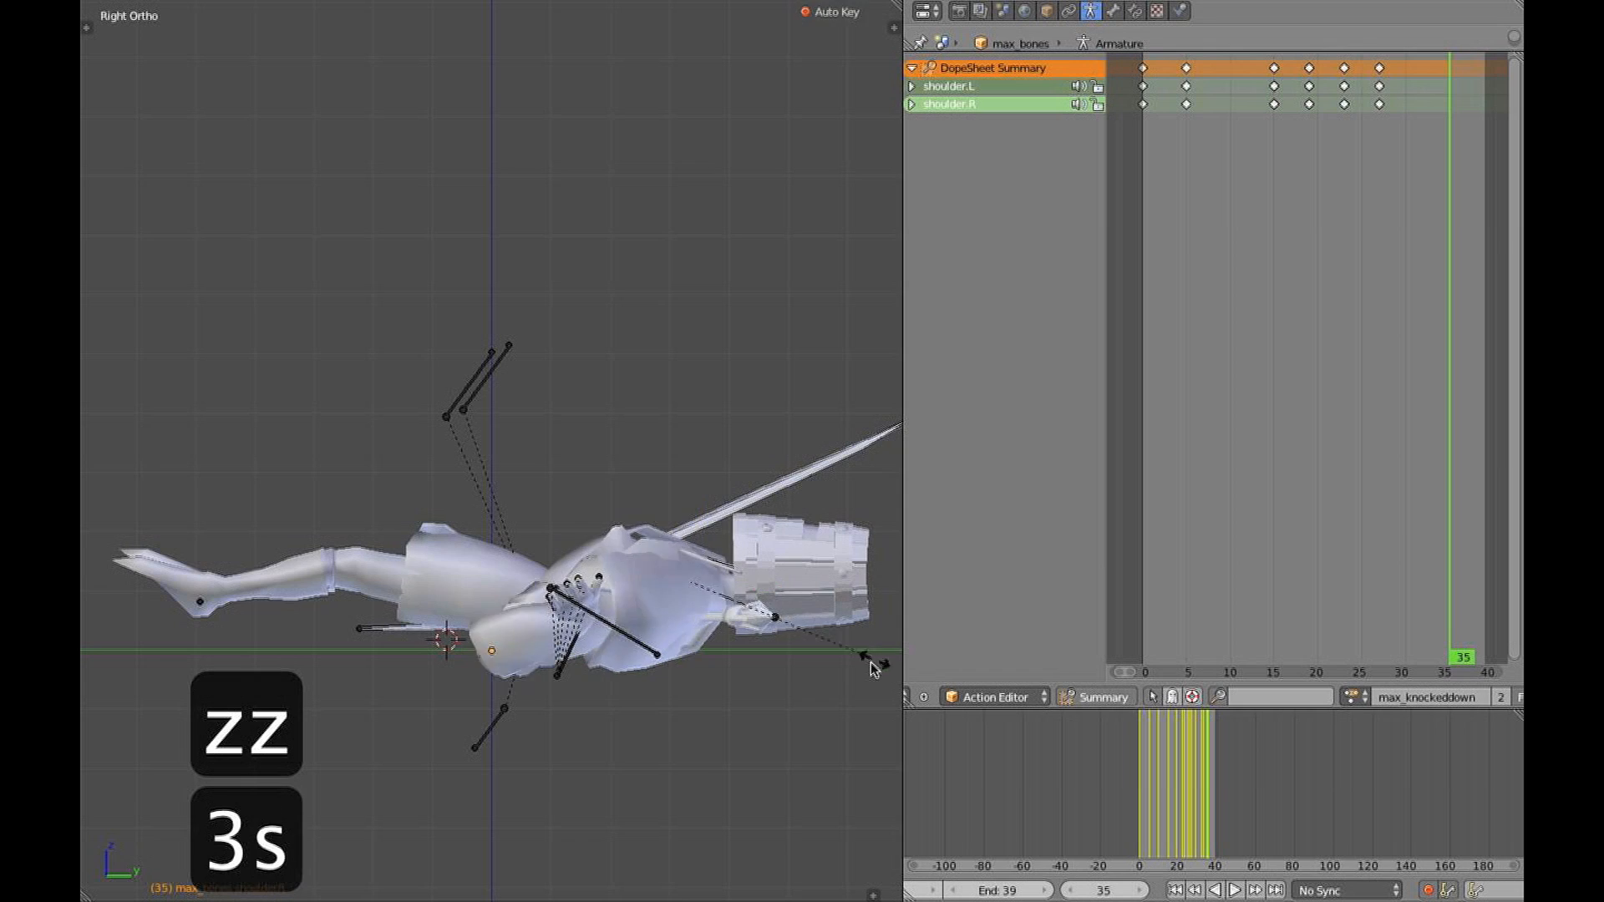
pyautogui.press('r')
pyautogui.click(804, 599)
# Rotate handcontrol.L at frame 37 to lay the left hand flatter against the floor
pyautogui.press('z')
pyautogui.moveTo(720, 597)
pyautogui.mouseDown(button='middle')
pyautogui.moveTo(628, 640)
pyautogui.moveTo(667, 643)
pyautogui.moveTo(652, 669)
pyautogui.mouseUp(button='middle')
pyautogui.press('z')
pyautogui.moveTo(584, 734)
pyautogui.mouseDown(button='middle')
pyautogui.moveTo(419, 705)
pyautogui.moveTo(380, 672)
pyautogui.mouseUp(button='middle')
pyautogui.moveTo(597, 625); pyautogui.dragTo(551, 613, button='middle')
pyautogui.press('z')
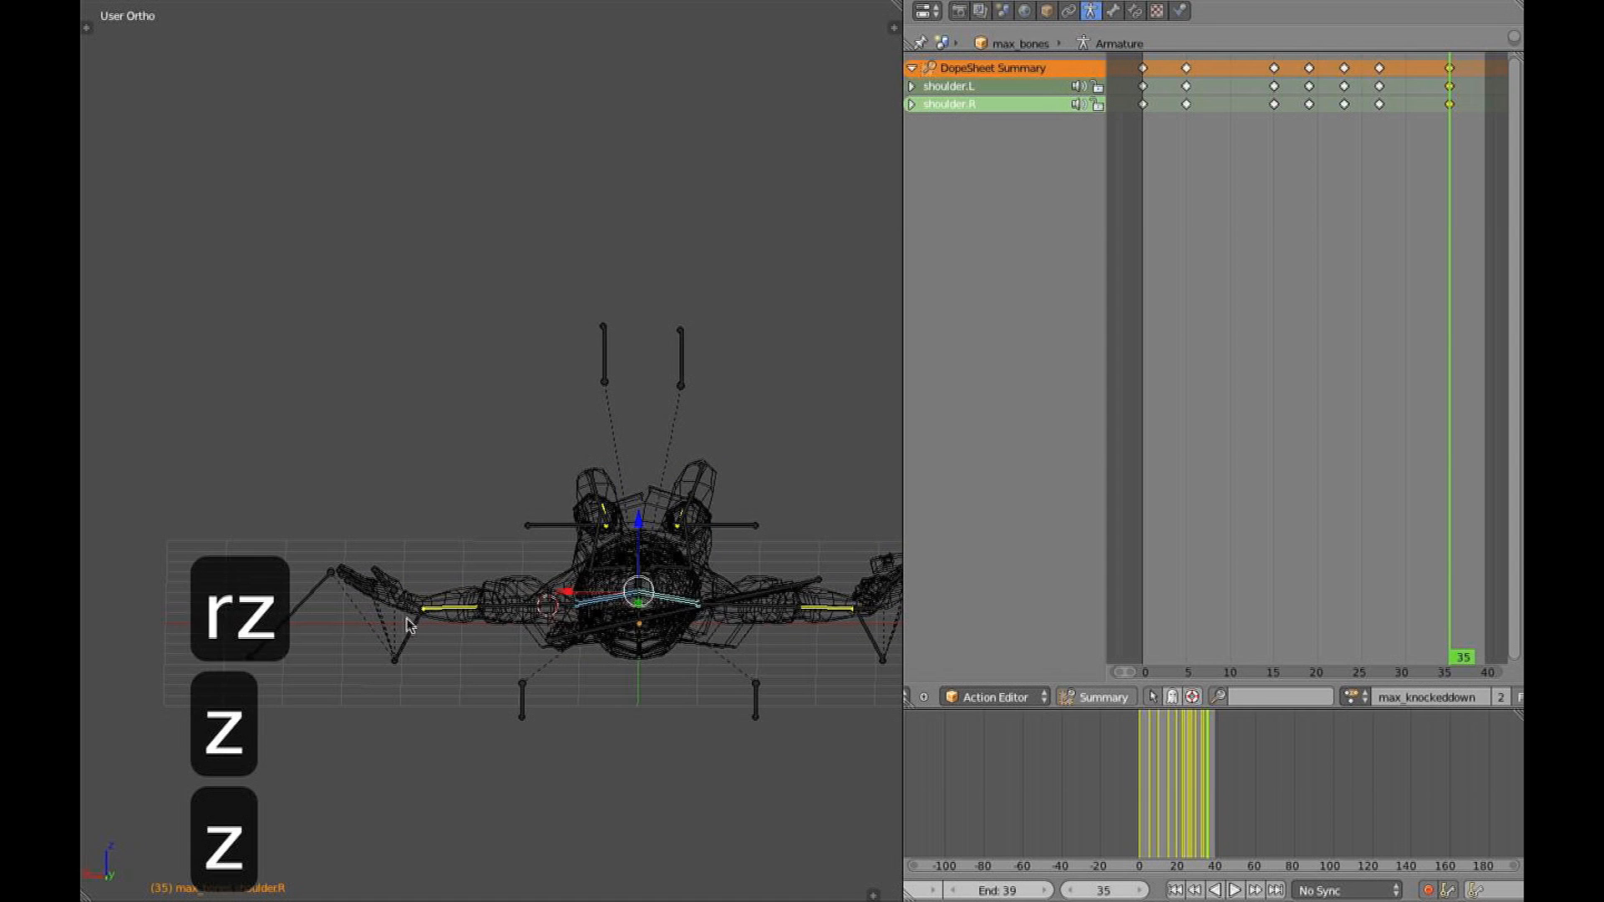
pyautogui.rightClick(410, 625)
pyautogui.keyDown('shift'); pyautogui.moveTo(845, 648); pyautogui.dragTo(608, 644, button='middle'); pyautogui.keyUp('shift')
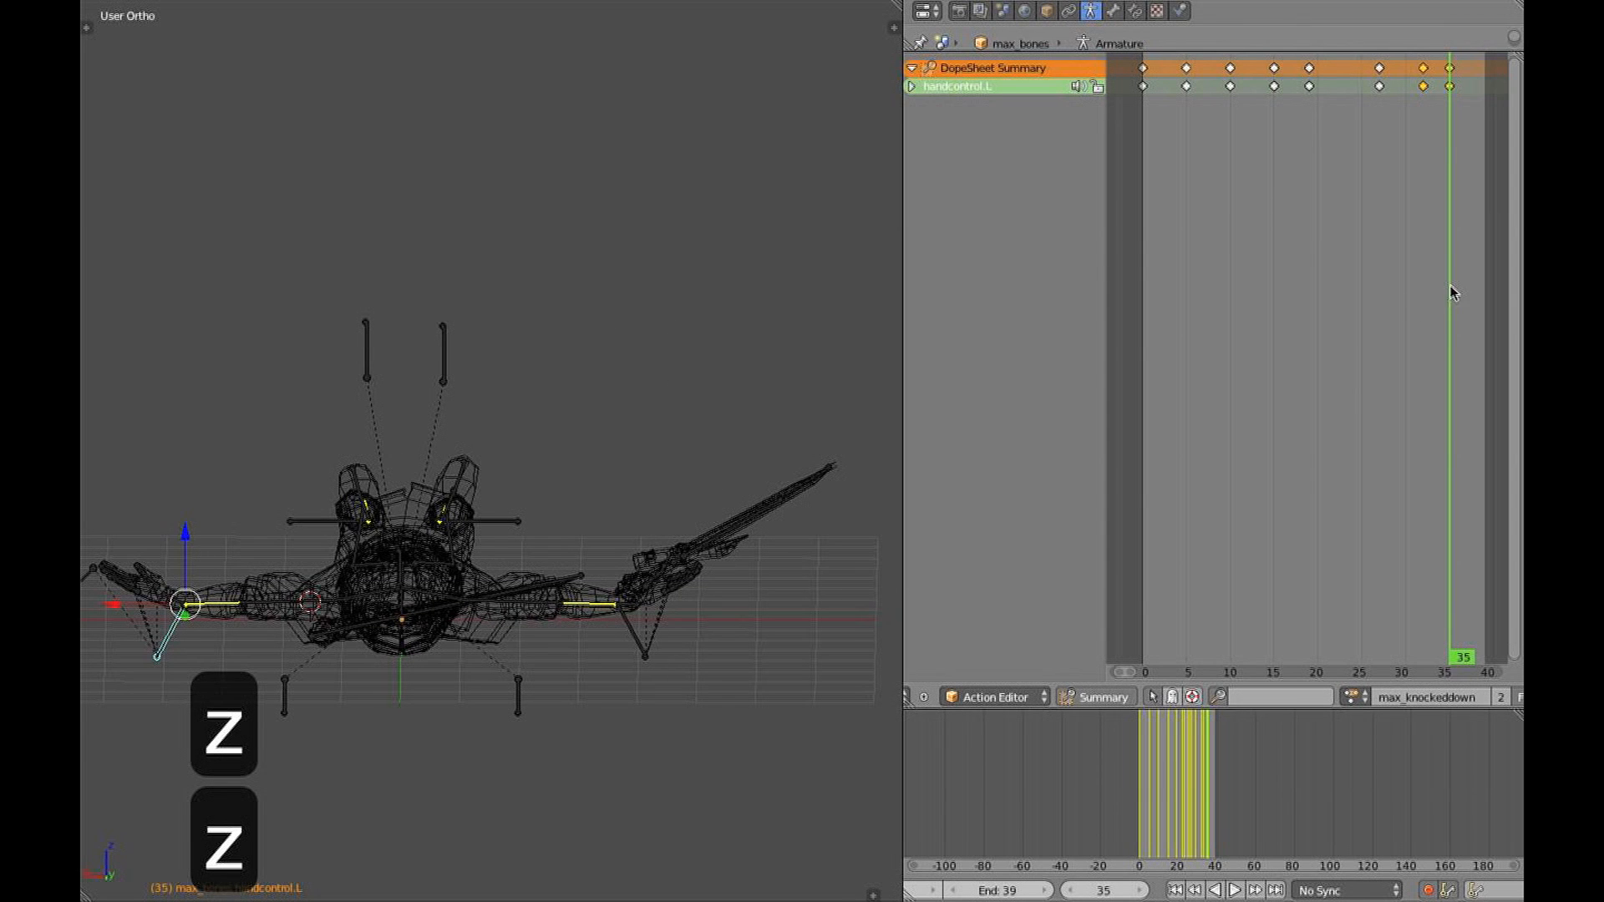
pyautogui.keyDown('shift'); pyautogui.moveTo(745, 447); pyautogui.dragTo(822, 422, button='middle'); pyautogui.keyUp('shift')
pyautogui.press('z')
pyautogui.moveTo(583, 597); pyautogui.dragTo(579, 550, button='middle')
pyautogui.press('r')
pyautogui.click(650, 460)
pyautogui.press('r')
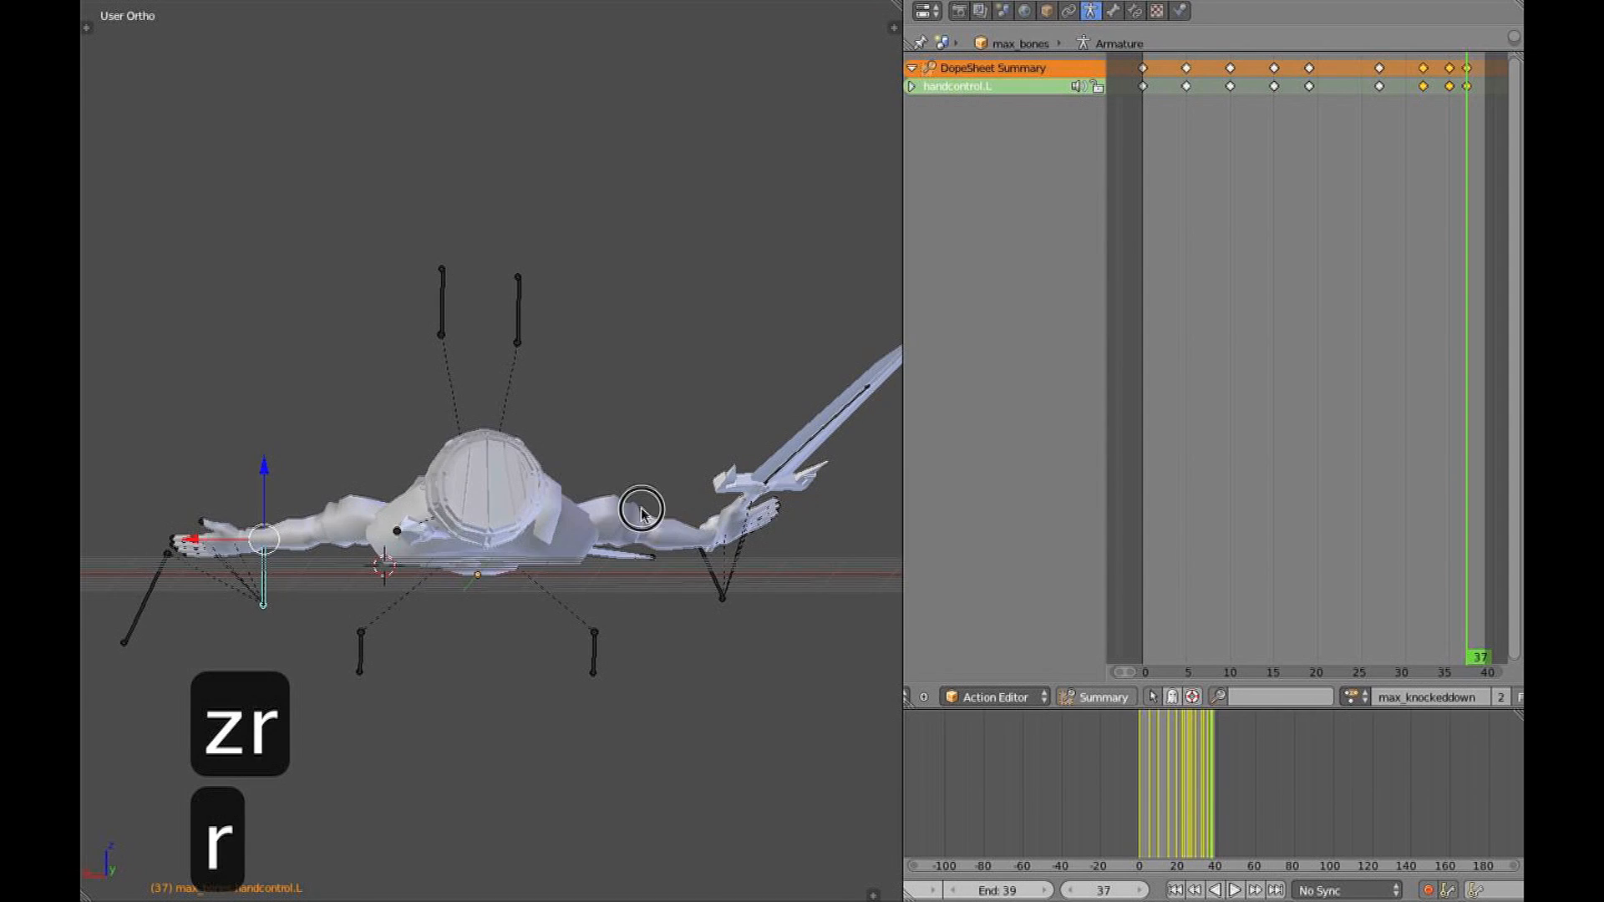
# Refine handcontrol.L's rotation and position at frame 37 in side view
pyautogui.press('KP_3')
pyautogui.press('r')
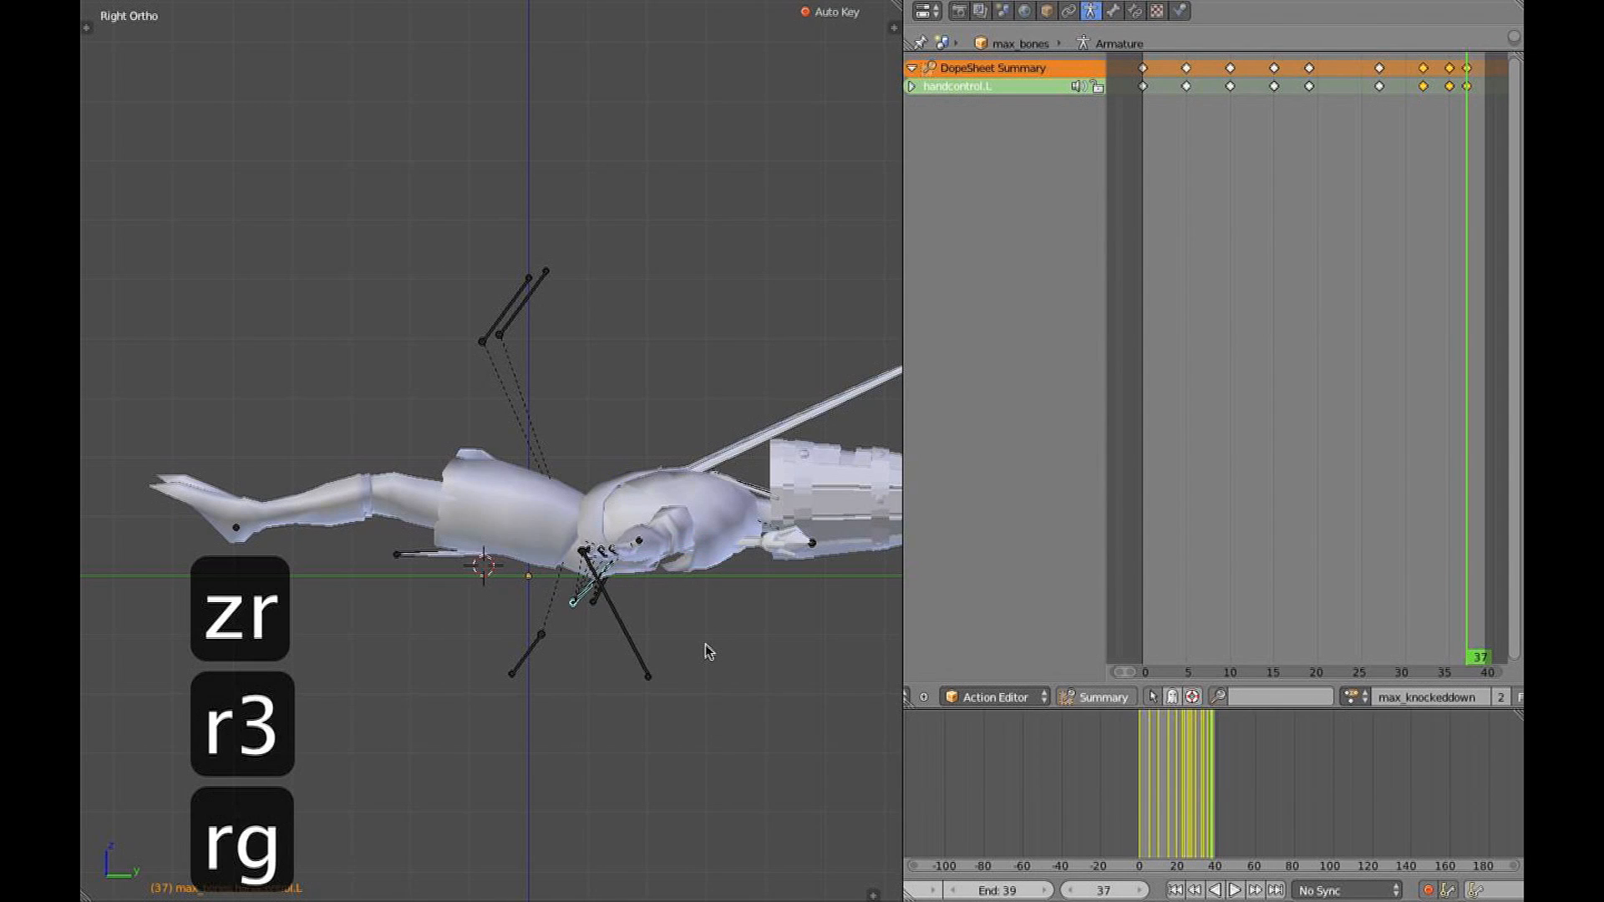
pyautogui.click(709, 662)
# Rotate handcontrol.L further at frame 37 in wireframe, copy its pose and paste it mirrored onto handcontrol.R
pyautogui.moveTo(709, 663); pyautogui.dragTo(568, 590, button='middle')
pyautogui.scroll(4, 568, 590)
pyautogui.press('z')
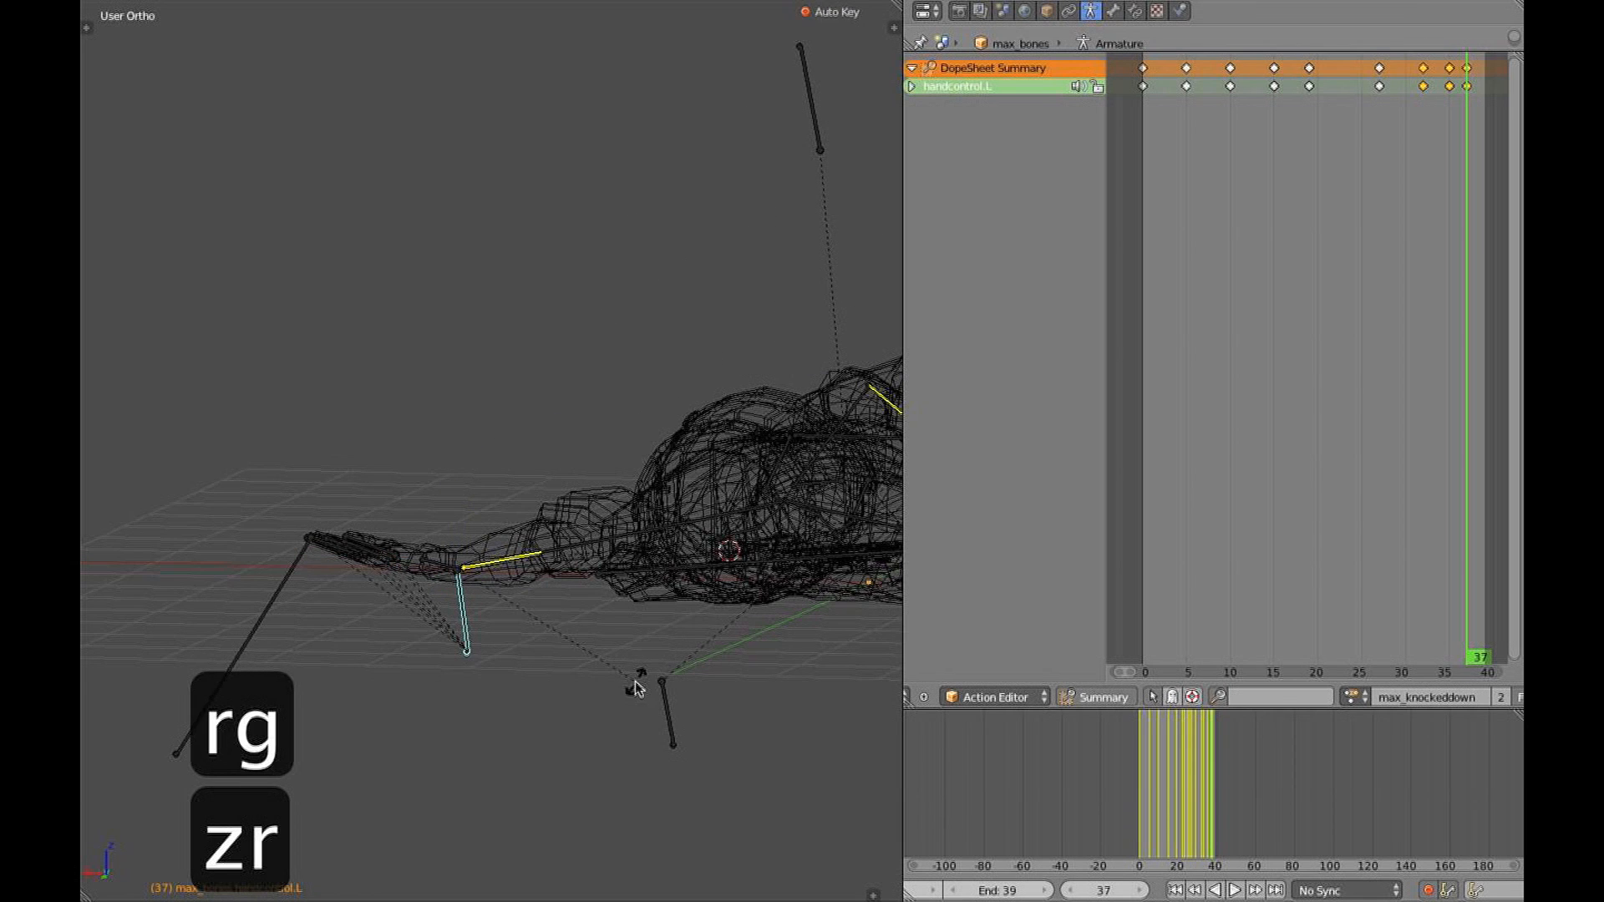
pyautogui.hotkey('ctrl', 'c')
pyautogui.hotkey('ctrl', 'shift', 'v')
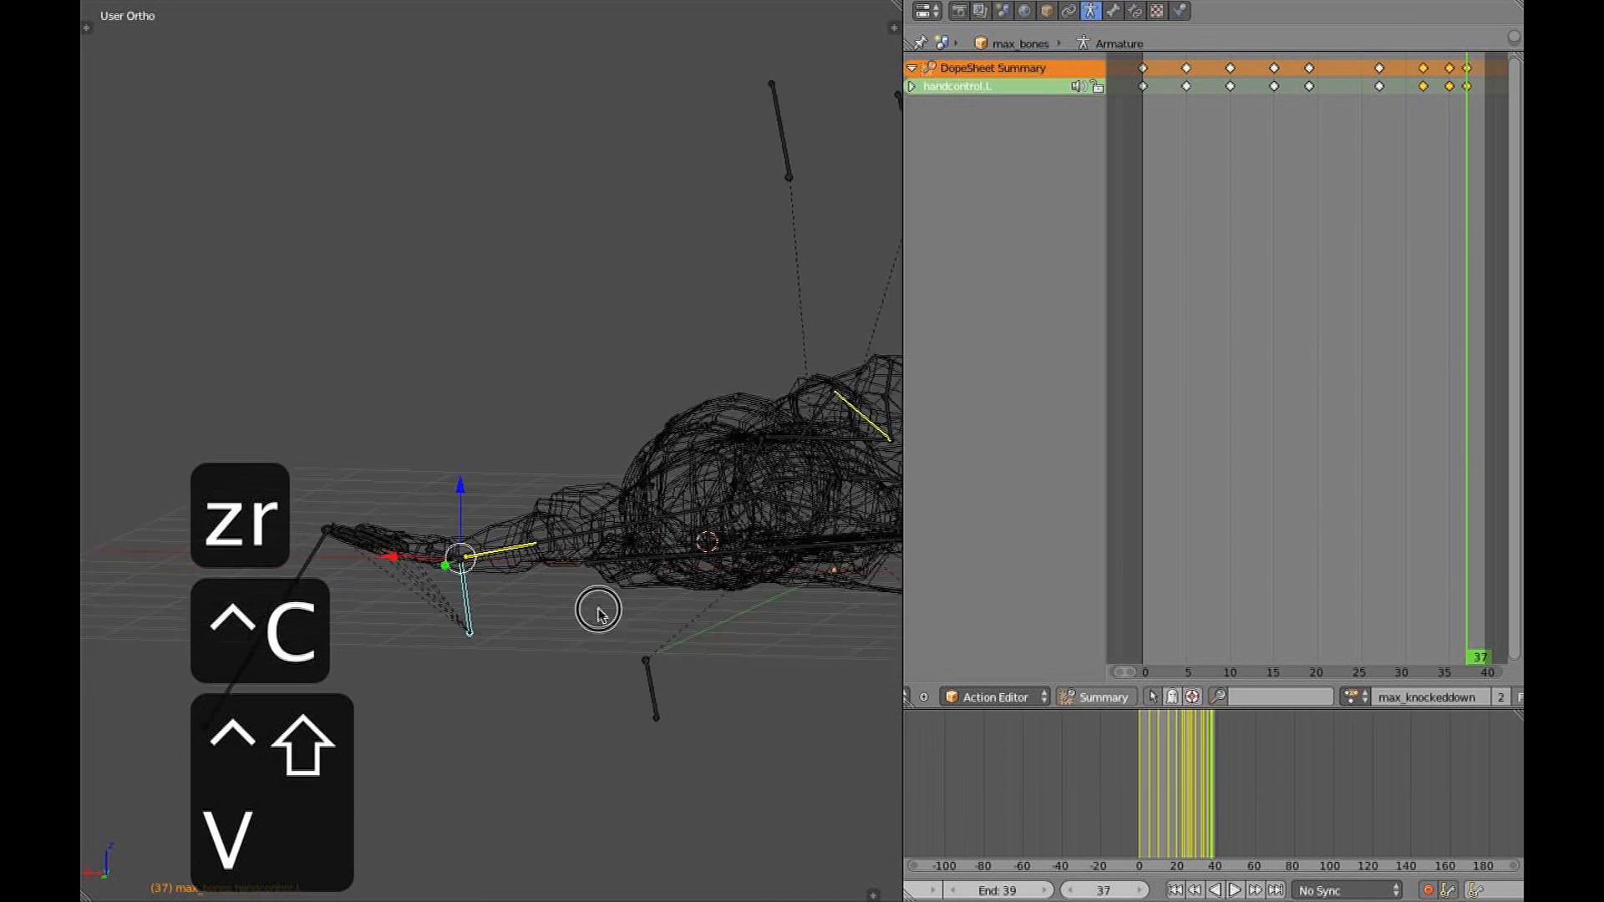
pyautogui.press('z')
pyautogui.press('z')
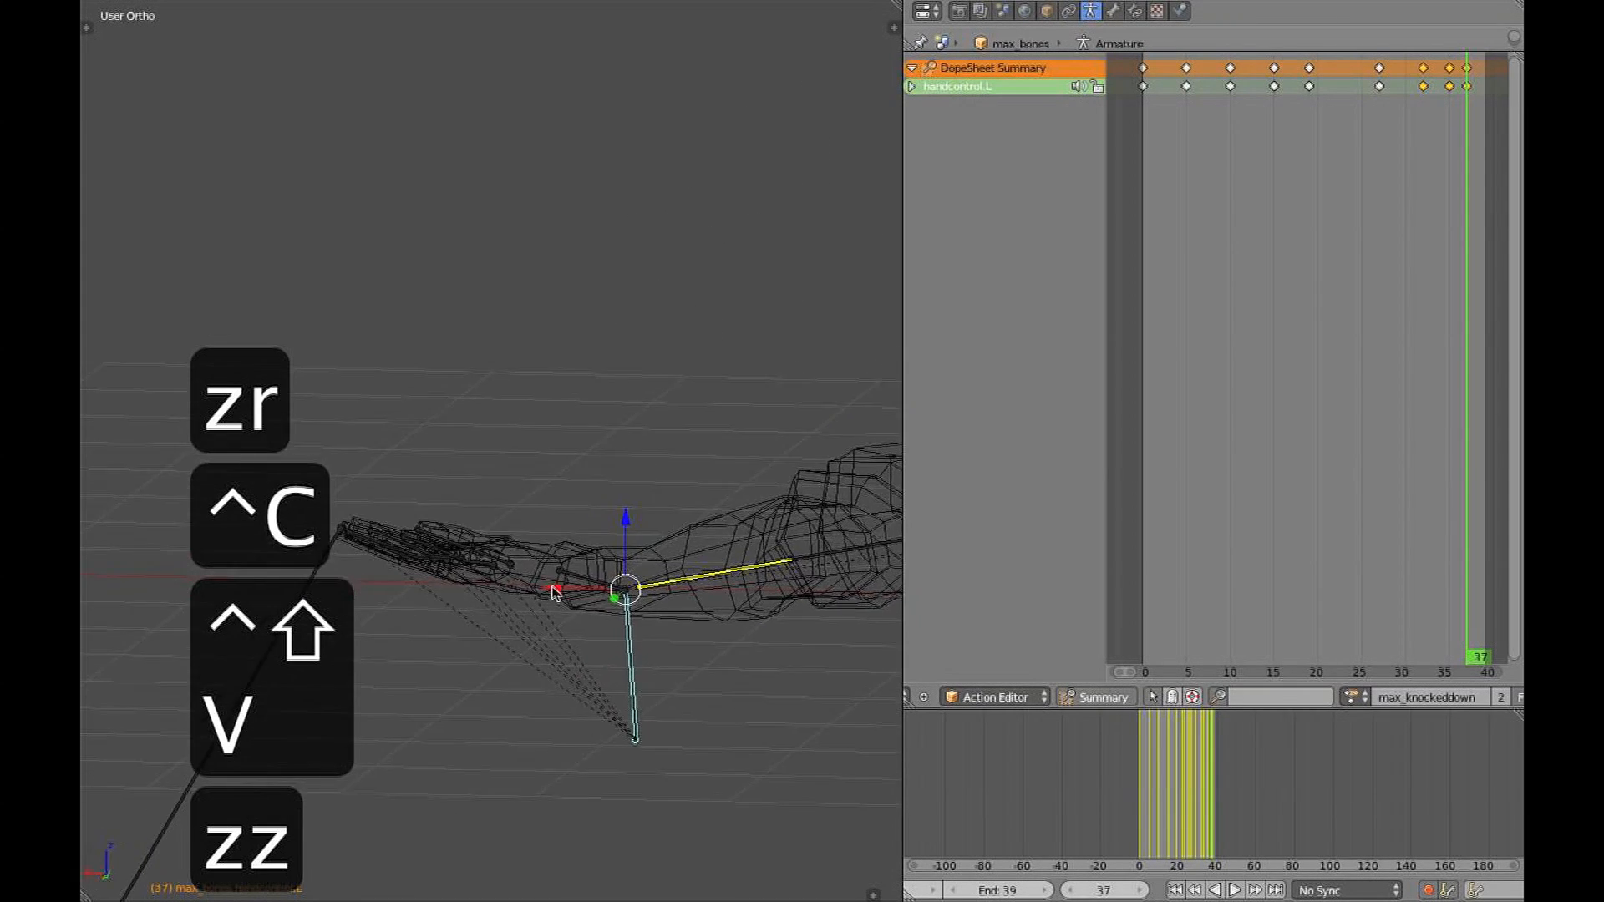
# Select the left-hand finger bones, bend them upward at frame 37, and paste their copied pose mirrored onto the right hand
pyautogui.press('a')
pyautogui.press('b')
pyautogui.press('b')
pyautogui.moveTo(429, 465); pyautogui.dragTo(662, 580)
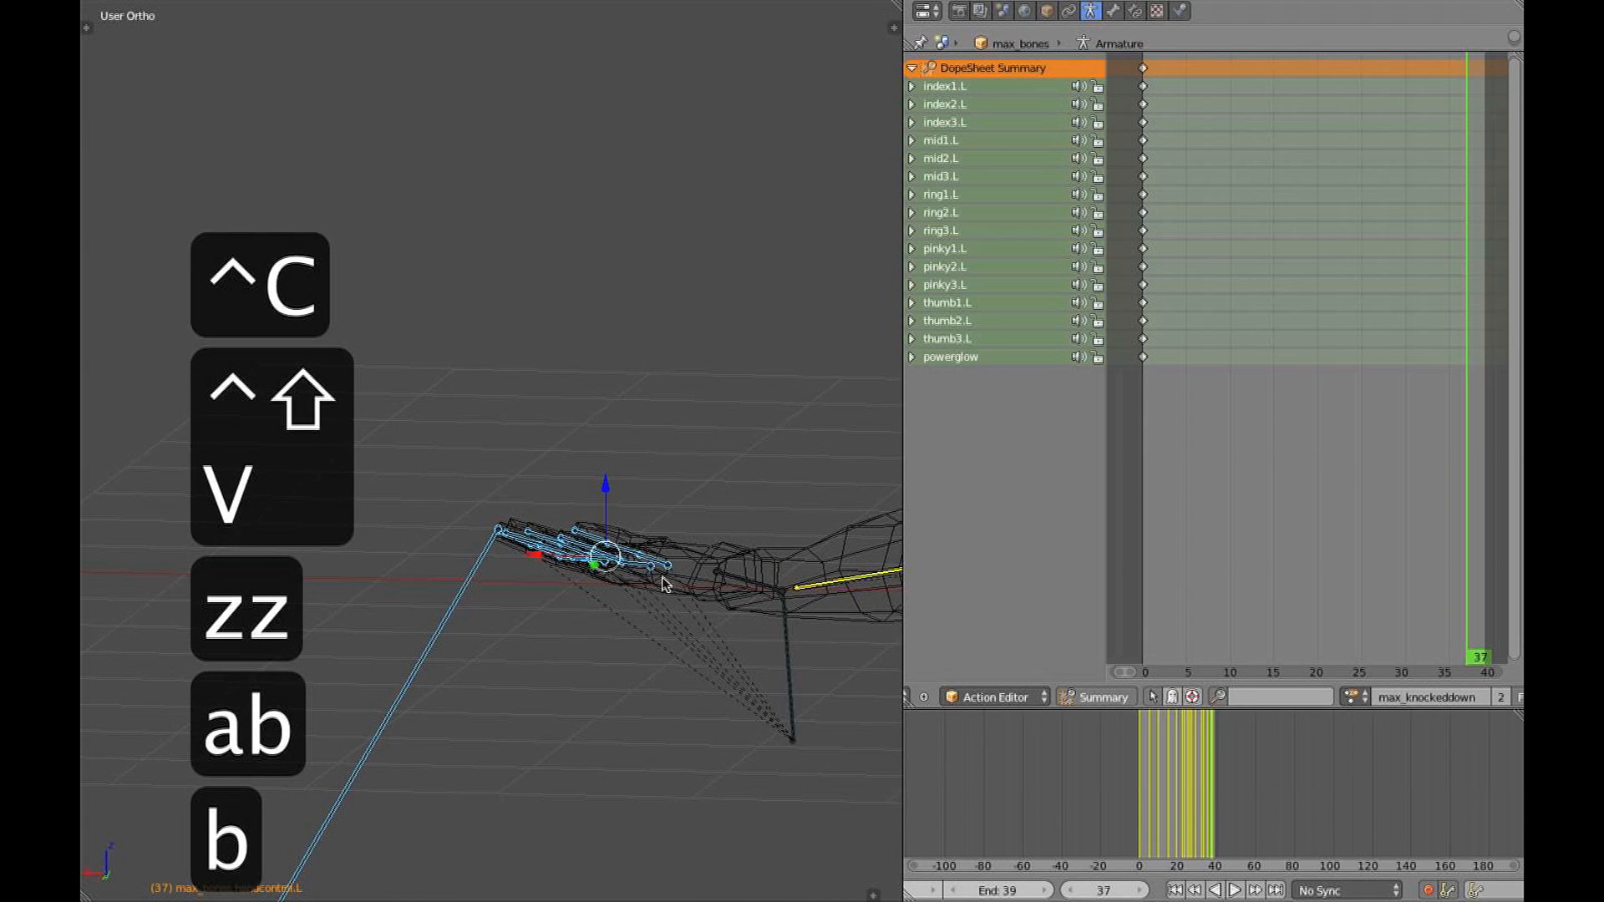
pyautogui.press('r')
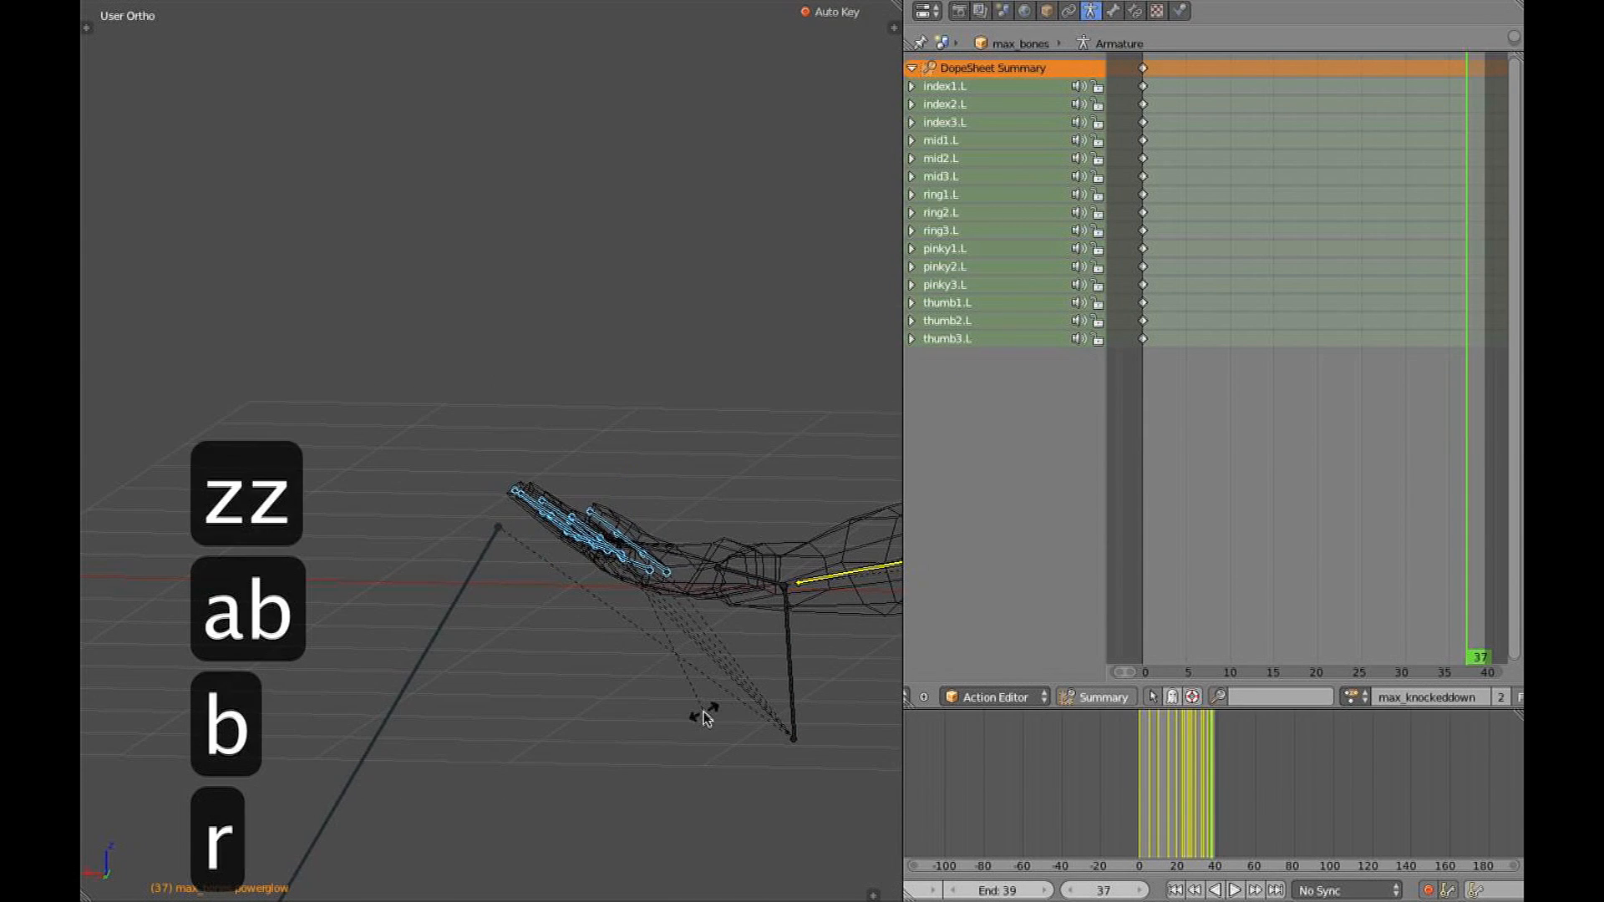
pyautogui.click(705, 656)
pyautogui.press('z')
pyautogui.scroll(-5, 704, 656)
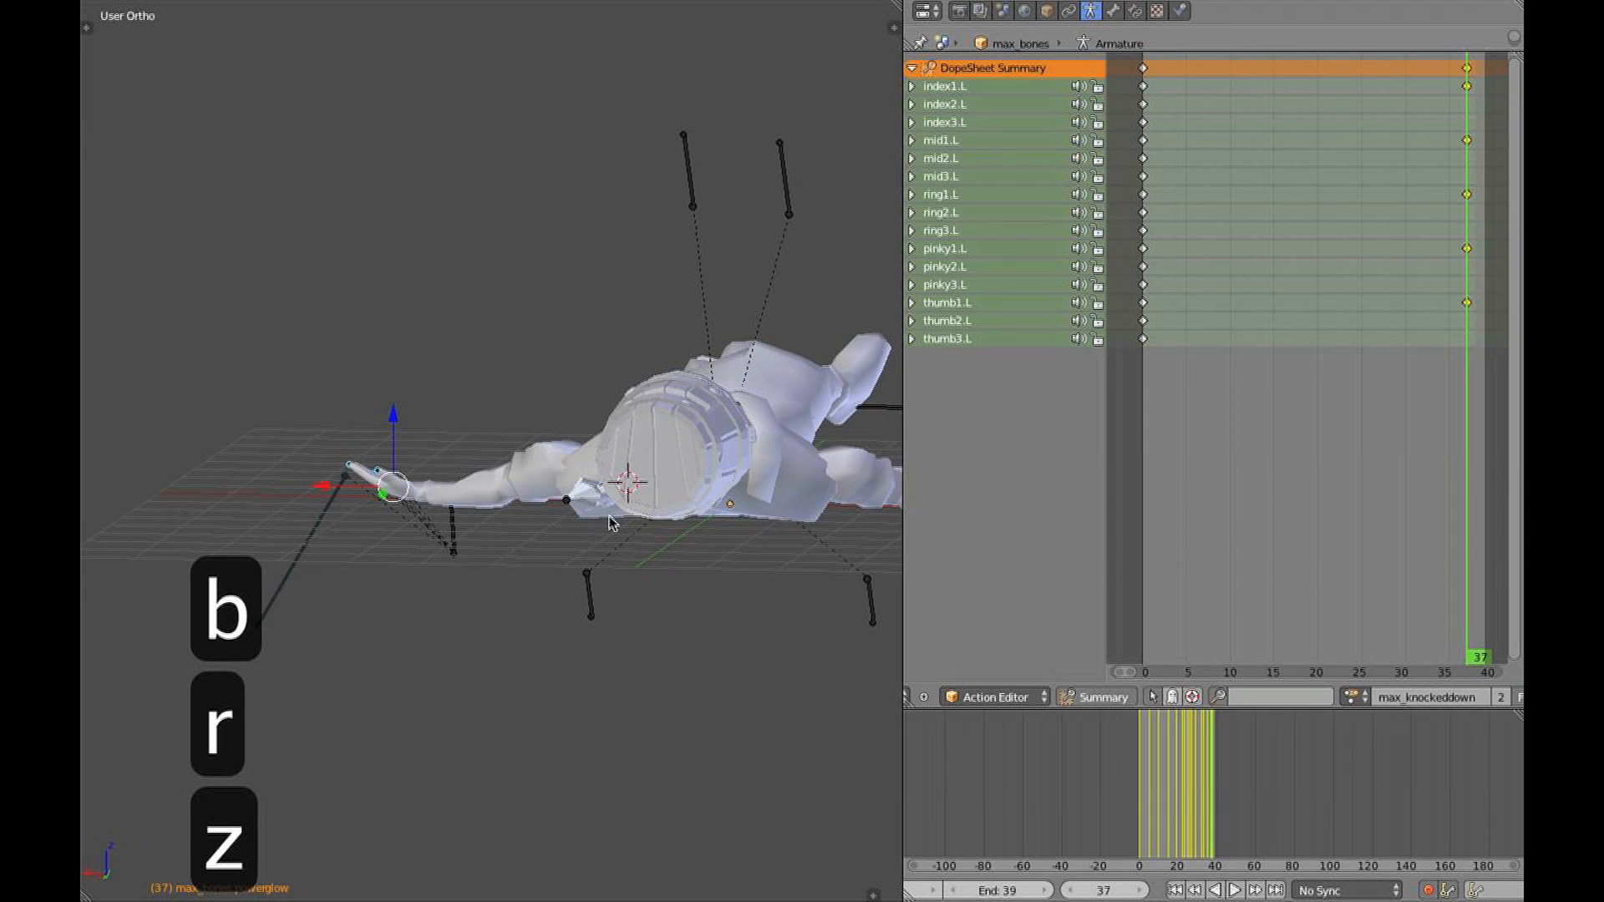
pyautogui.hotkey('ctrl', 'c')
pyautogui.hotkey('ctrl', 'shift', 'v')
# Go to frame 42 and set it as the animation's end frame
pyautogui.moveTo(537, 539); pyautogui.dragTo(836, 518, button='middle')
pyautogui.moveTo(1462, 341); pyautogui.dragTo(1370, 350, button='middle')
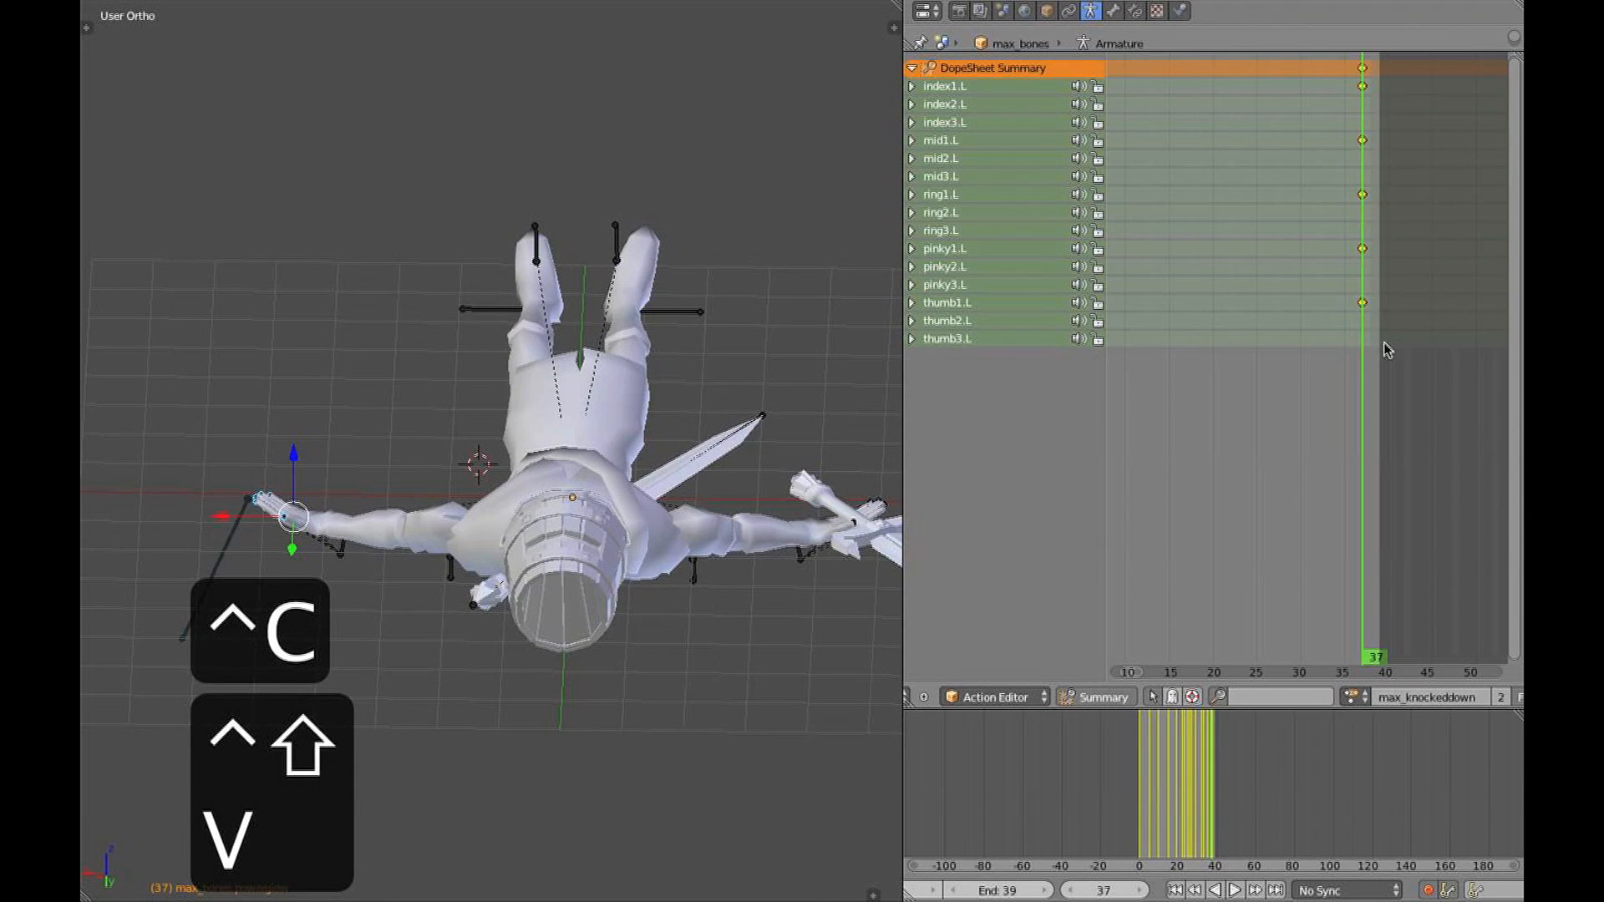
pyautogui.press('e')
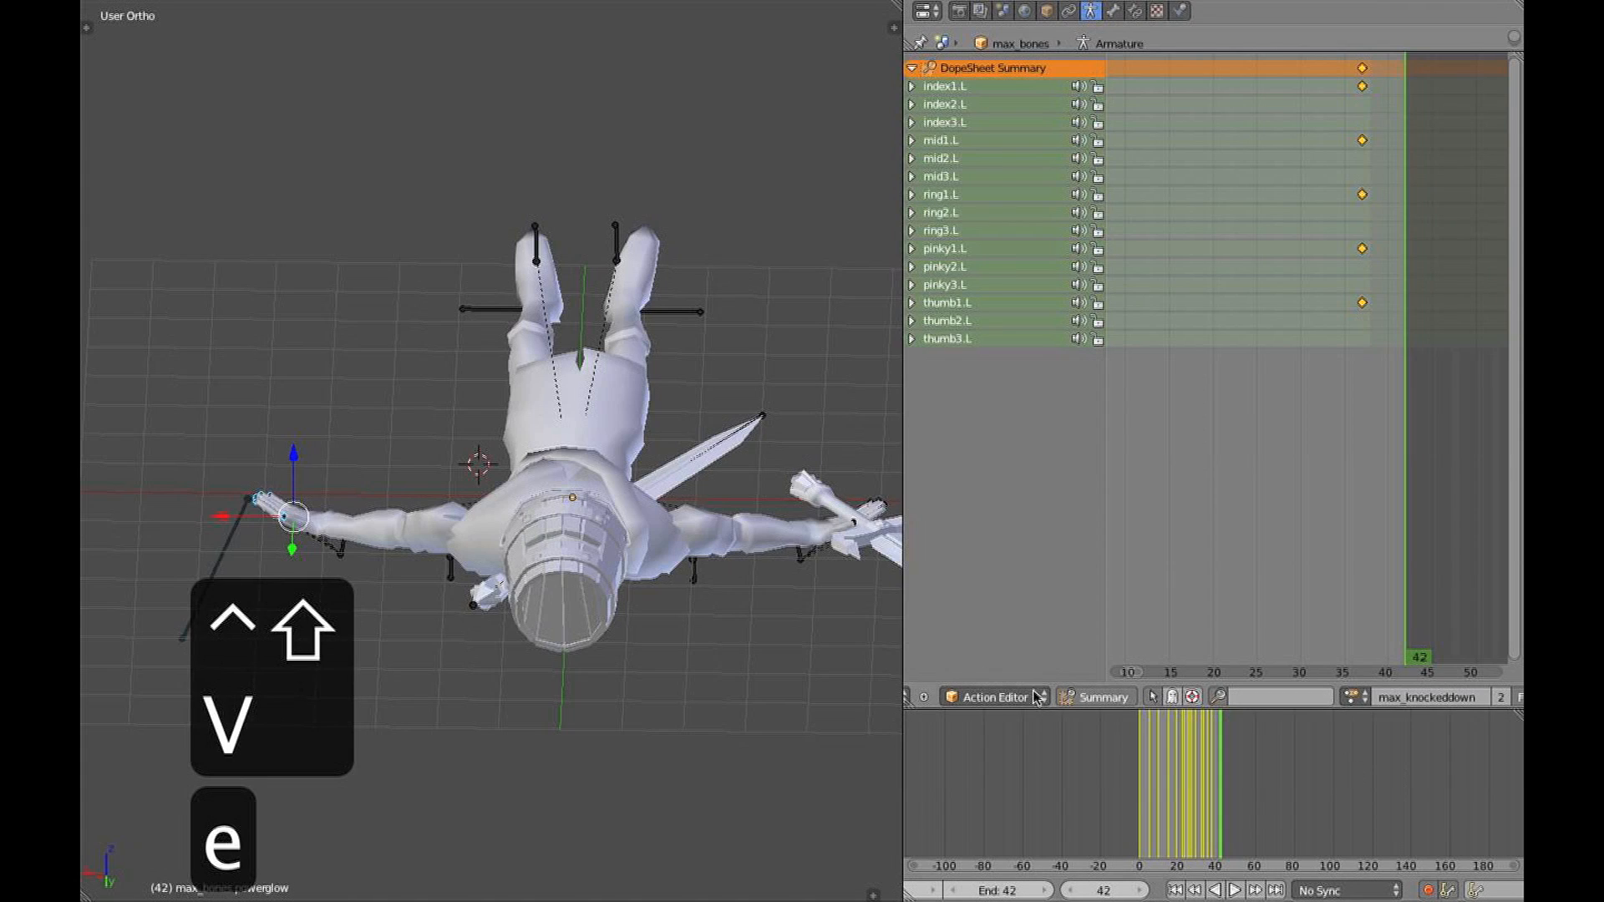
# Rotate the left finger bones back down toward the floor at frame 42
pyautogui.keyDown('shift'); pyautogui.moveTo(607, 581); pyautogui.dragTo(690, 534, button='middle'); pyautogui.keyUp('shift')
pyautogui.scroll(1, 690, 535)
pyautogui.press('3')
pyautogui.moveTo(775, 496); pyautogui.dragTo(589, 472, button='middle')
pyautogui.press('r')
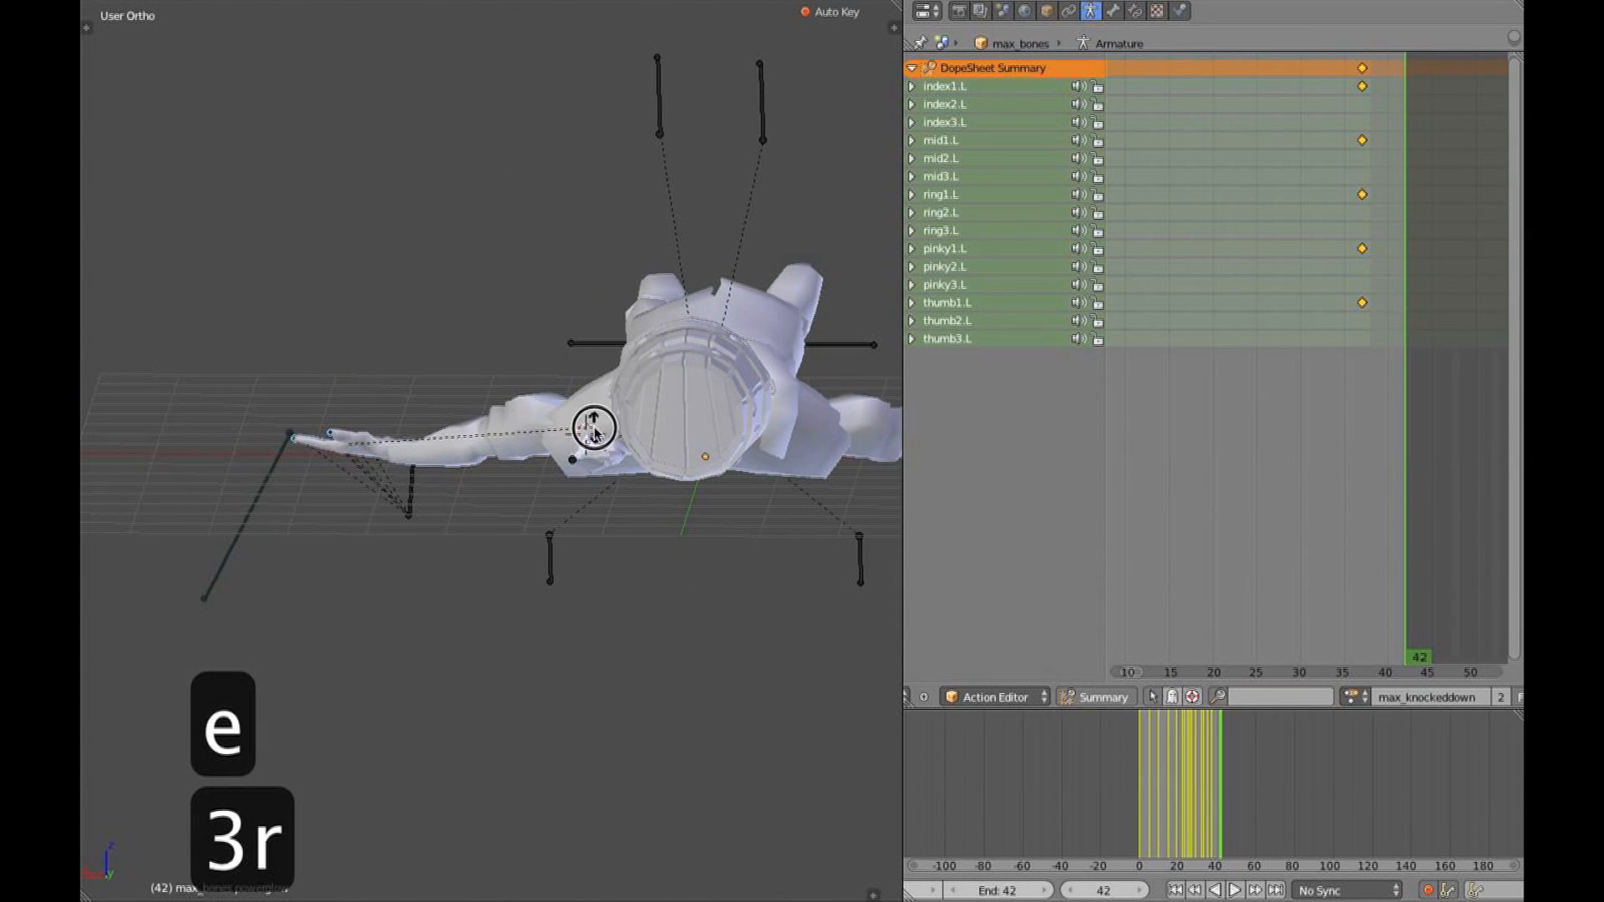
pyautogui.click(594, 429)
# Refine the left finger bones' rotation at frame 42 in front view so the fingers lie flatter along the floor
pyautogui.press('3')
pyautogui.press('1')
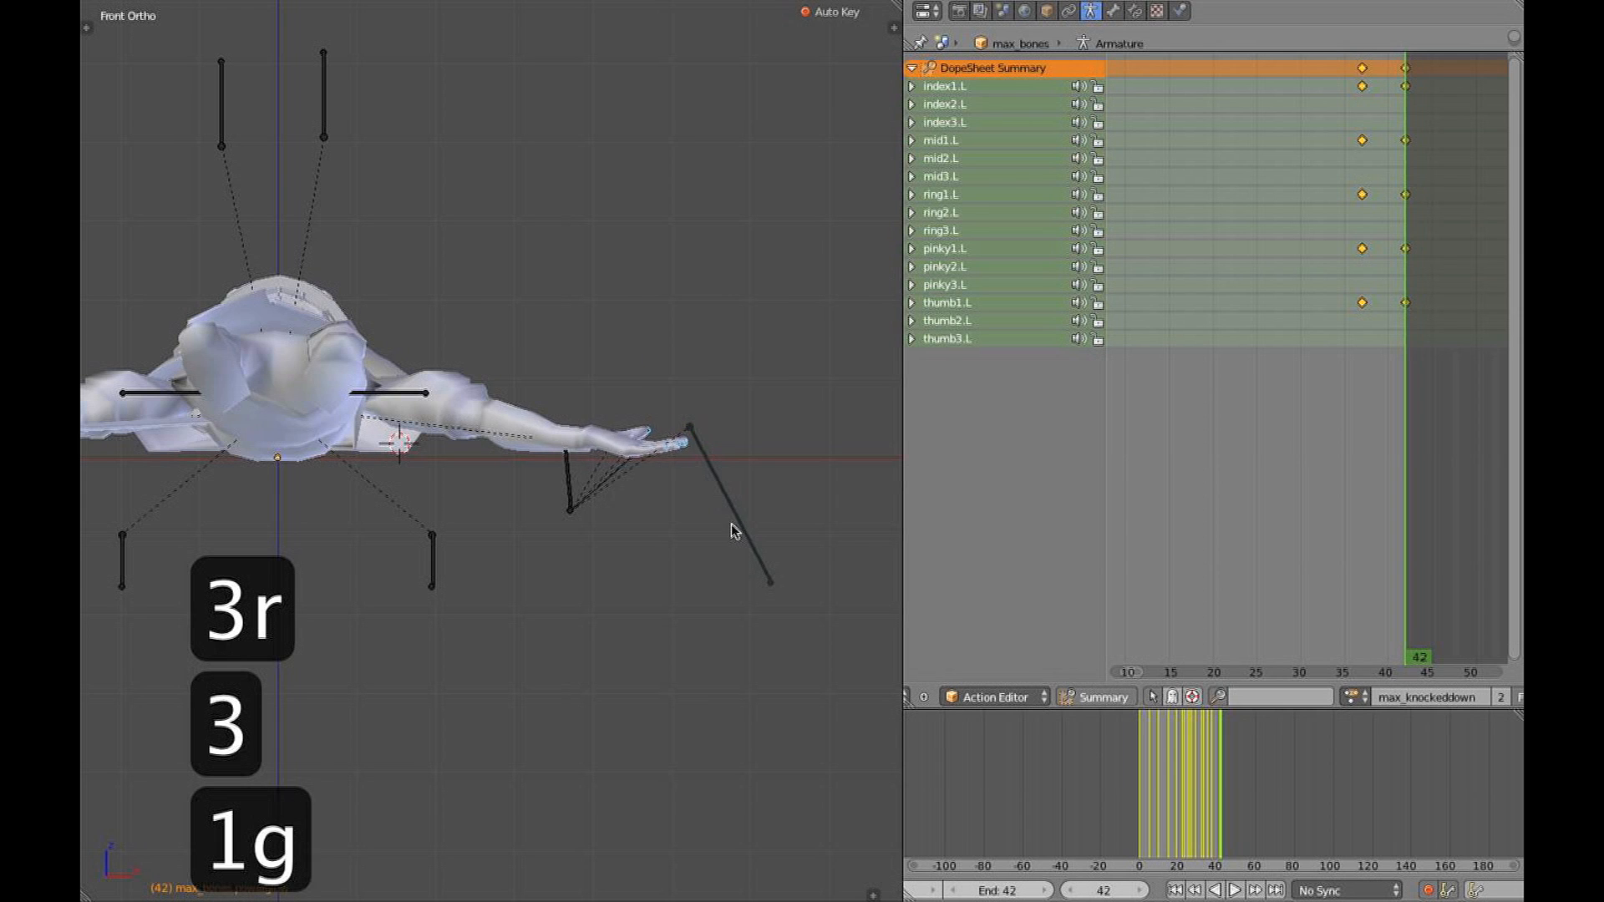
pyautogui.press('r')
pyautogui.press('r')
pyautogui.press('r')
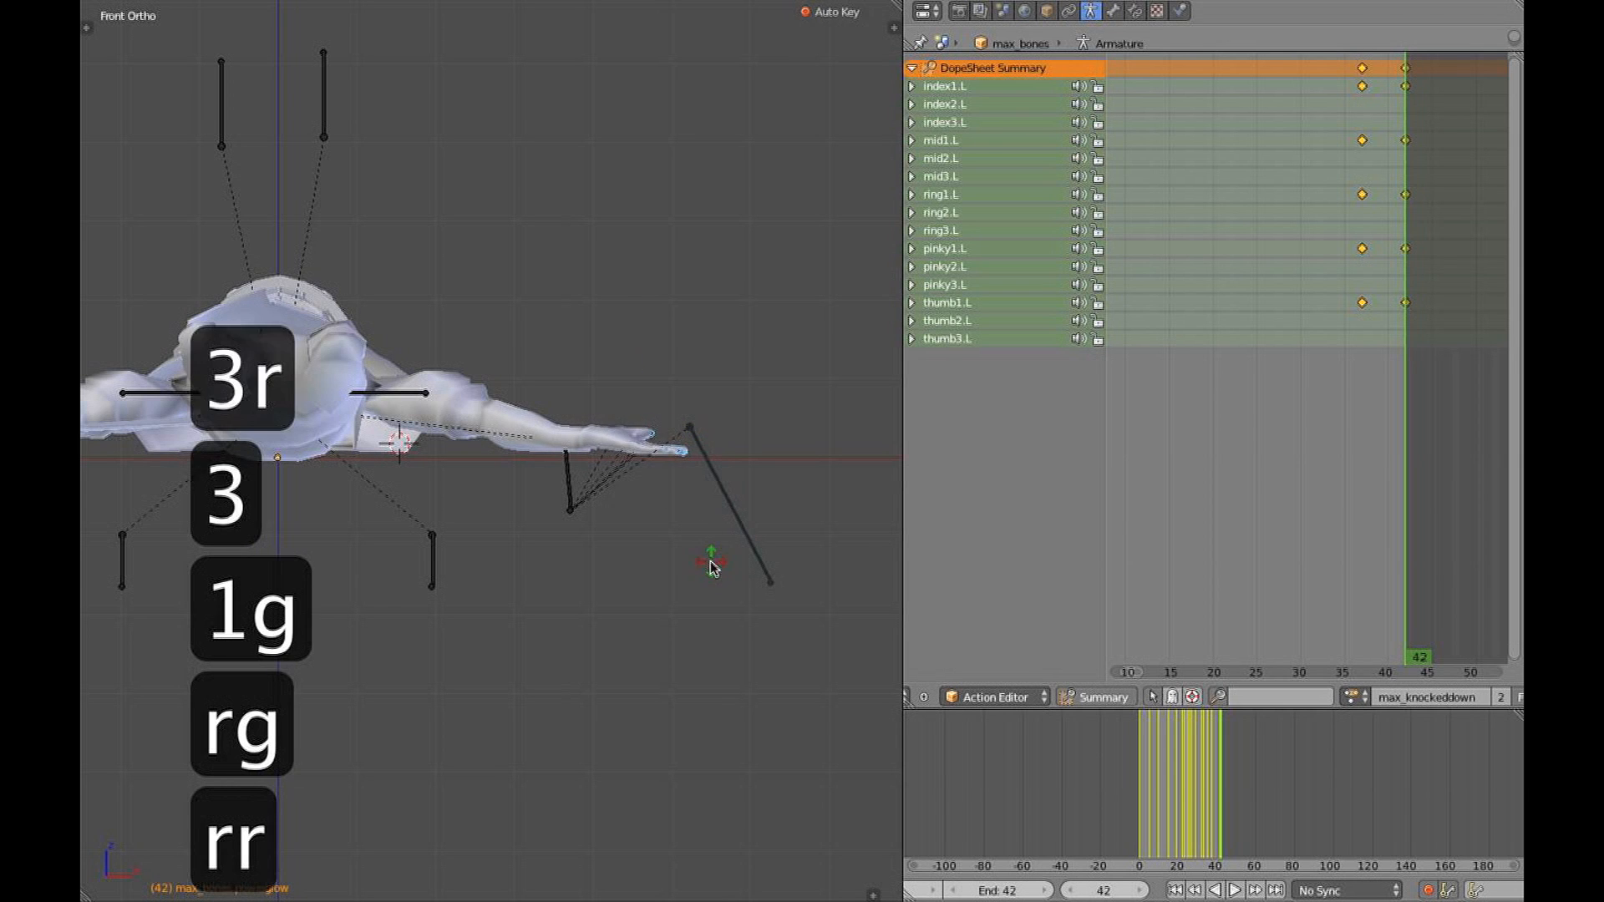
pyautogui.click(711, 560)
# Deselect all bones and play the animation from the start, reviewing the fall from several angles
pyautogui.moveTo(698, 443); pyautogui.dragTo(573, 476, button='middle')
pyautogui.scroll(3, 756, 516)
pyautogui.moveTo(760, 518); pyautogui.dragTo(576, 515, button='middle')
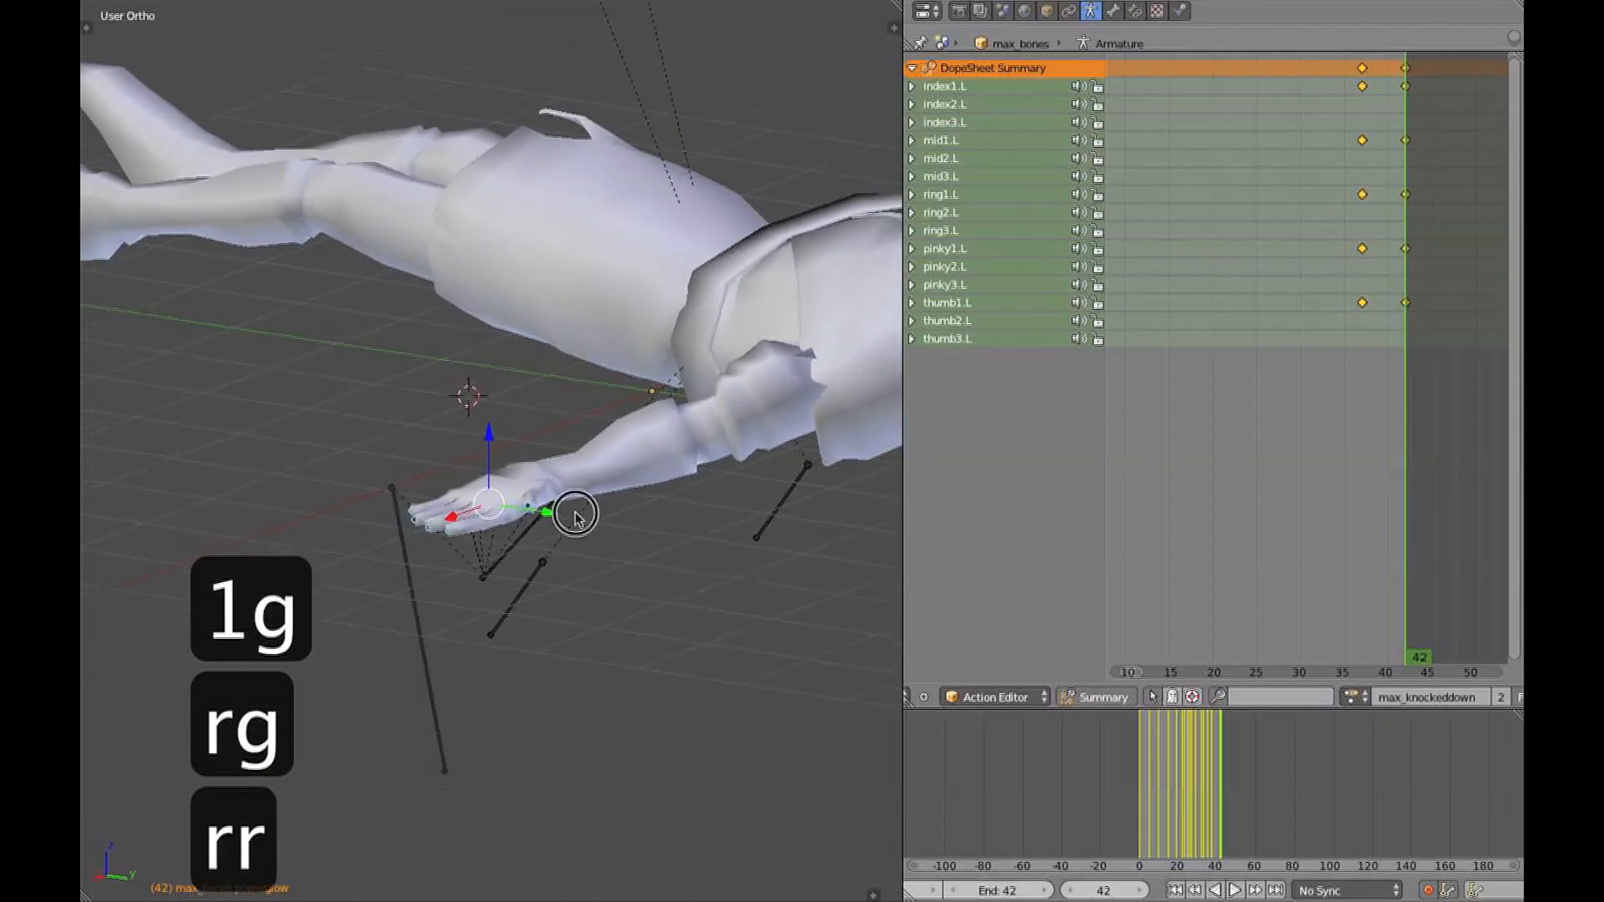
pyautogui.scroll(-6, 576, 516)
pyautogui.press('a')
pyautogui.hotkey('shift', 'Down')
pyautogui.press('a')
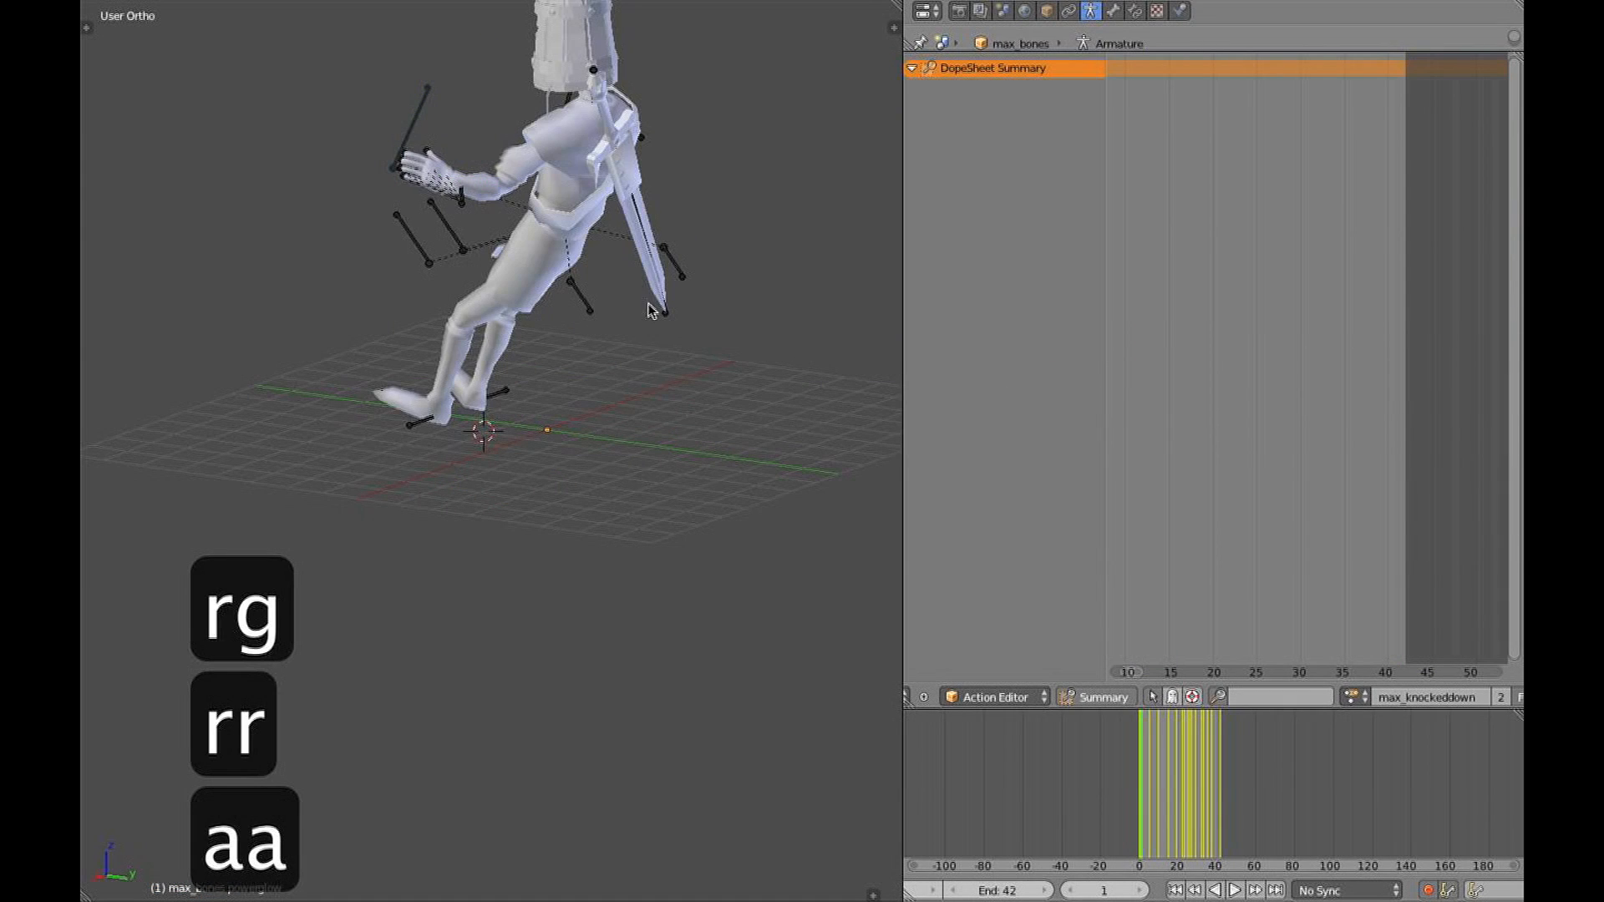
pyautogui.hotkey('alt', 'a')
pyautogui.press('a')
pyautogui.press('a')
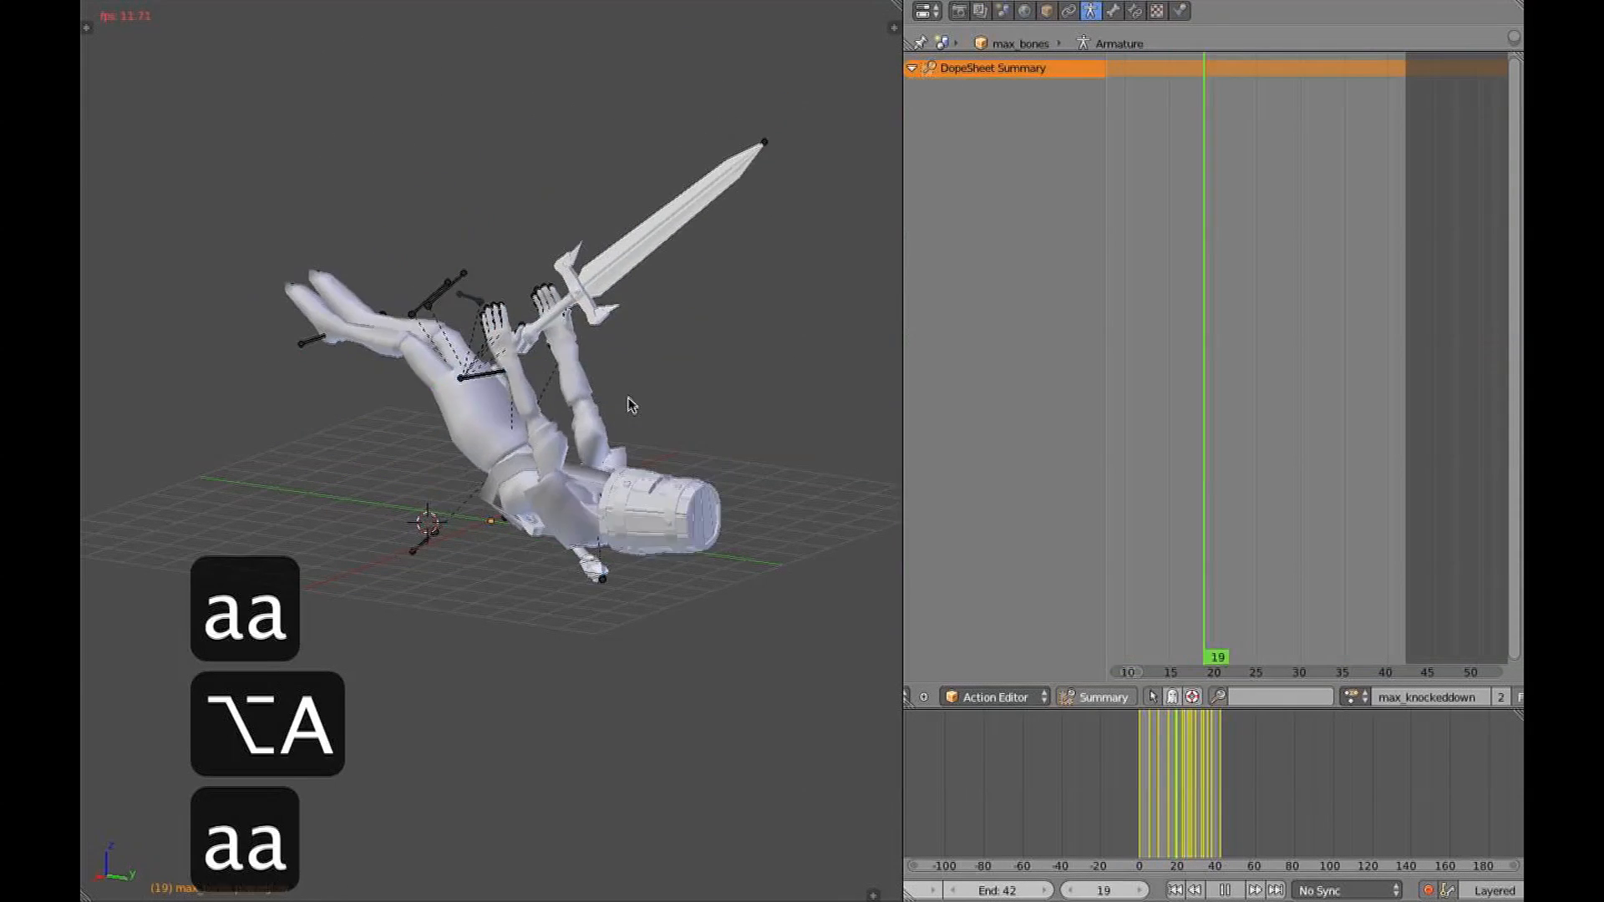
pyautogui.moveTo(645, 403); pyautogui.dragTo(737, 532, button='middle')
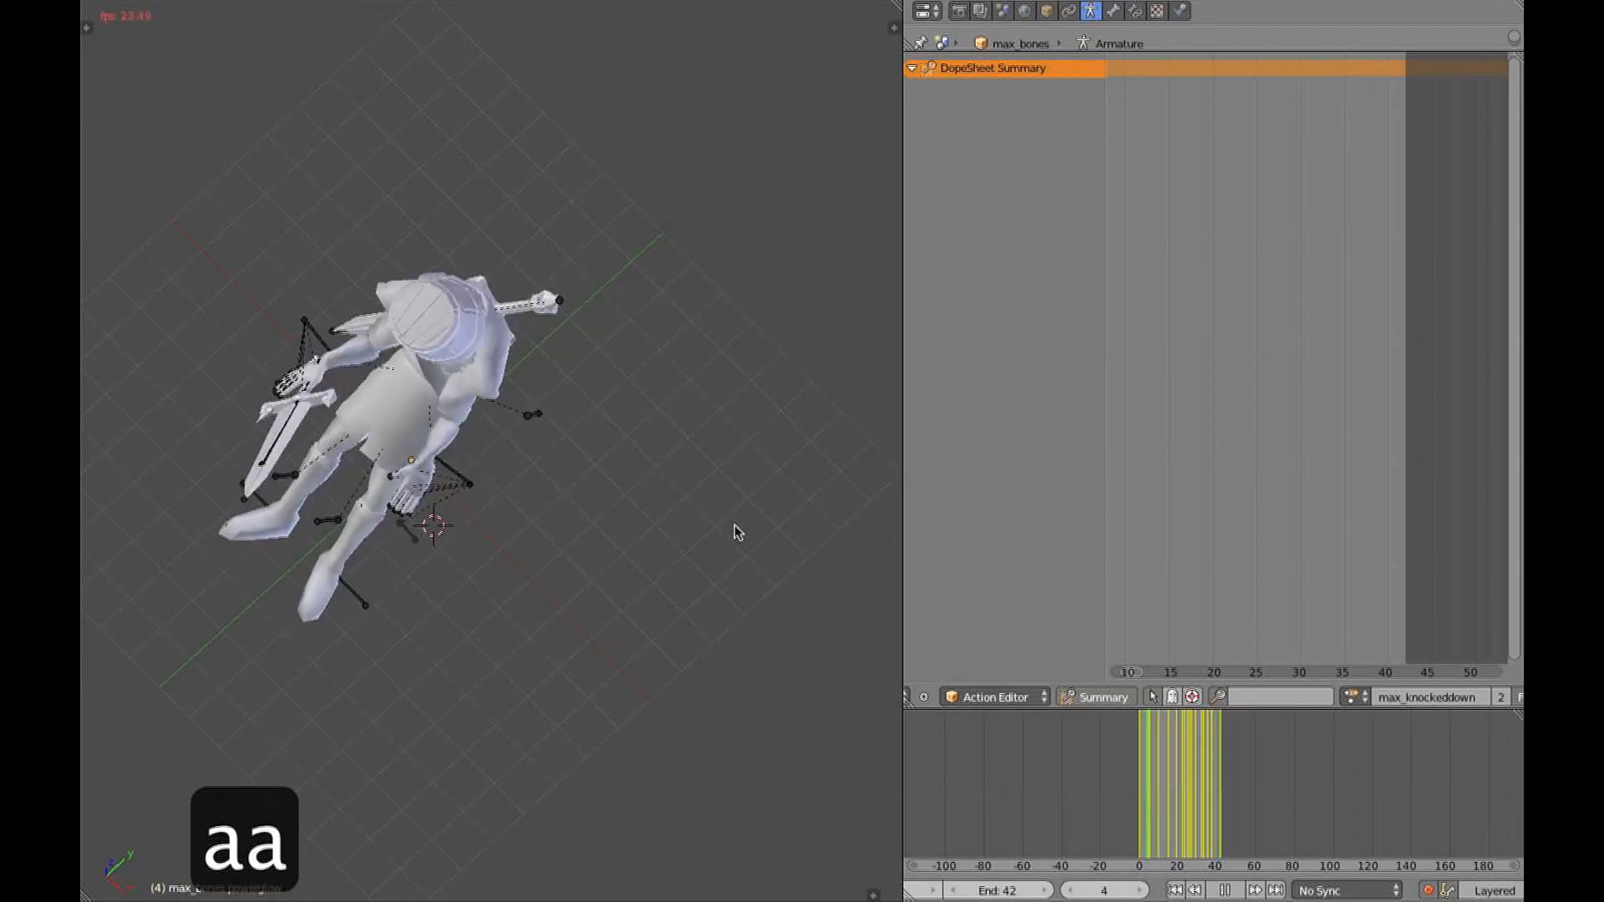
pyautogui.moveTo(613, 559); pyautogui.dragTo(531, 451, button='middle')
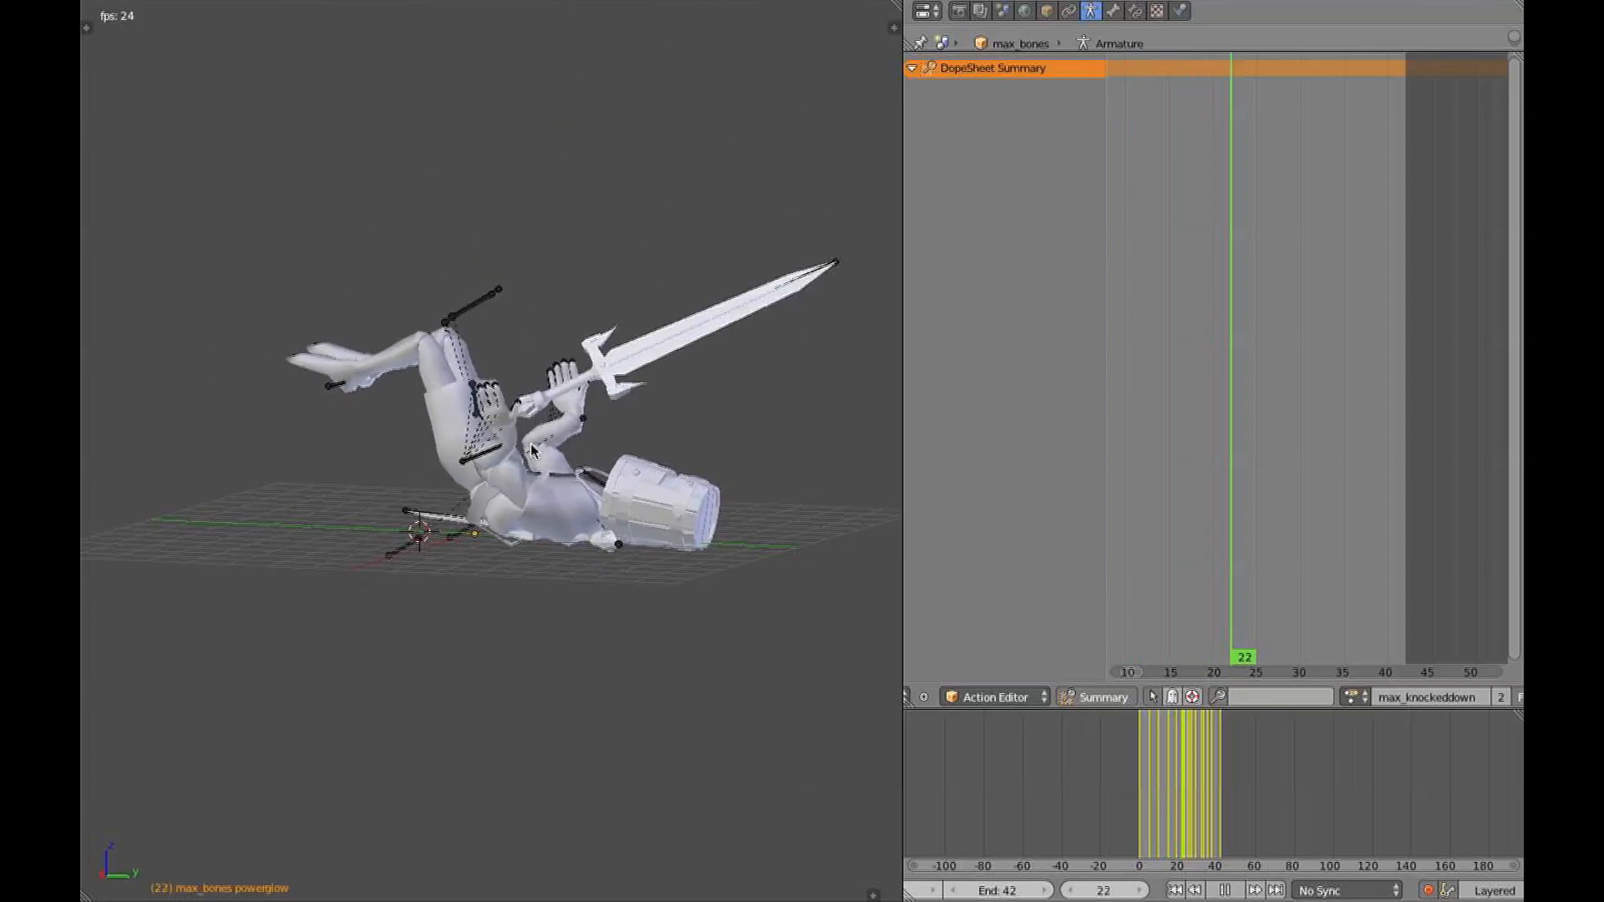
pyautogui.press('Escape')
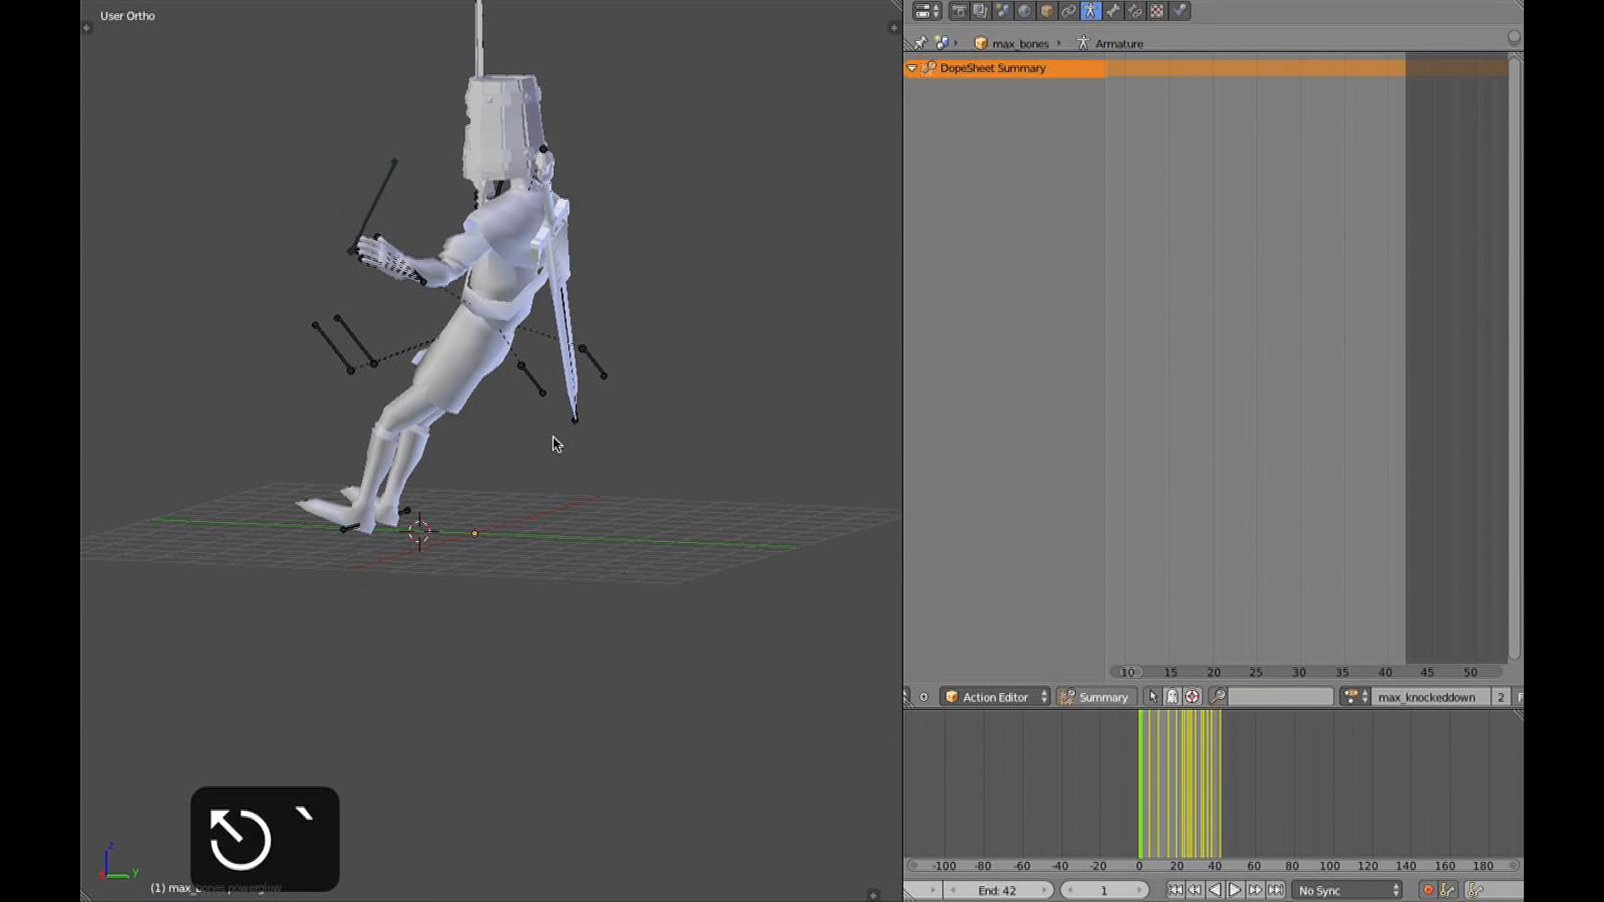
# Save the current file, then save a new version as max_animationsfile7.blend
pyautogui.press('super+s')
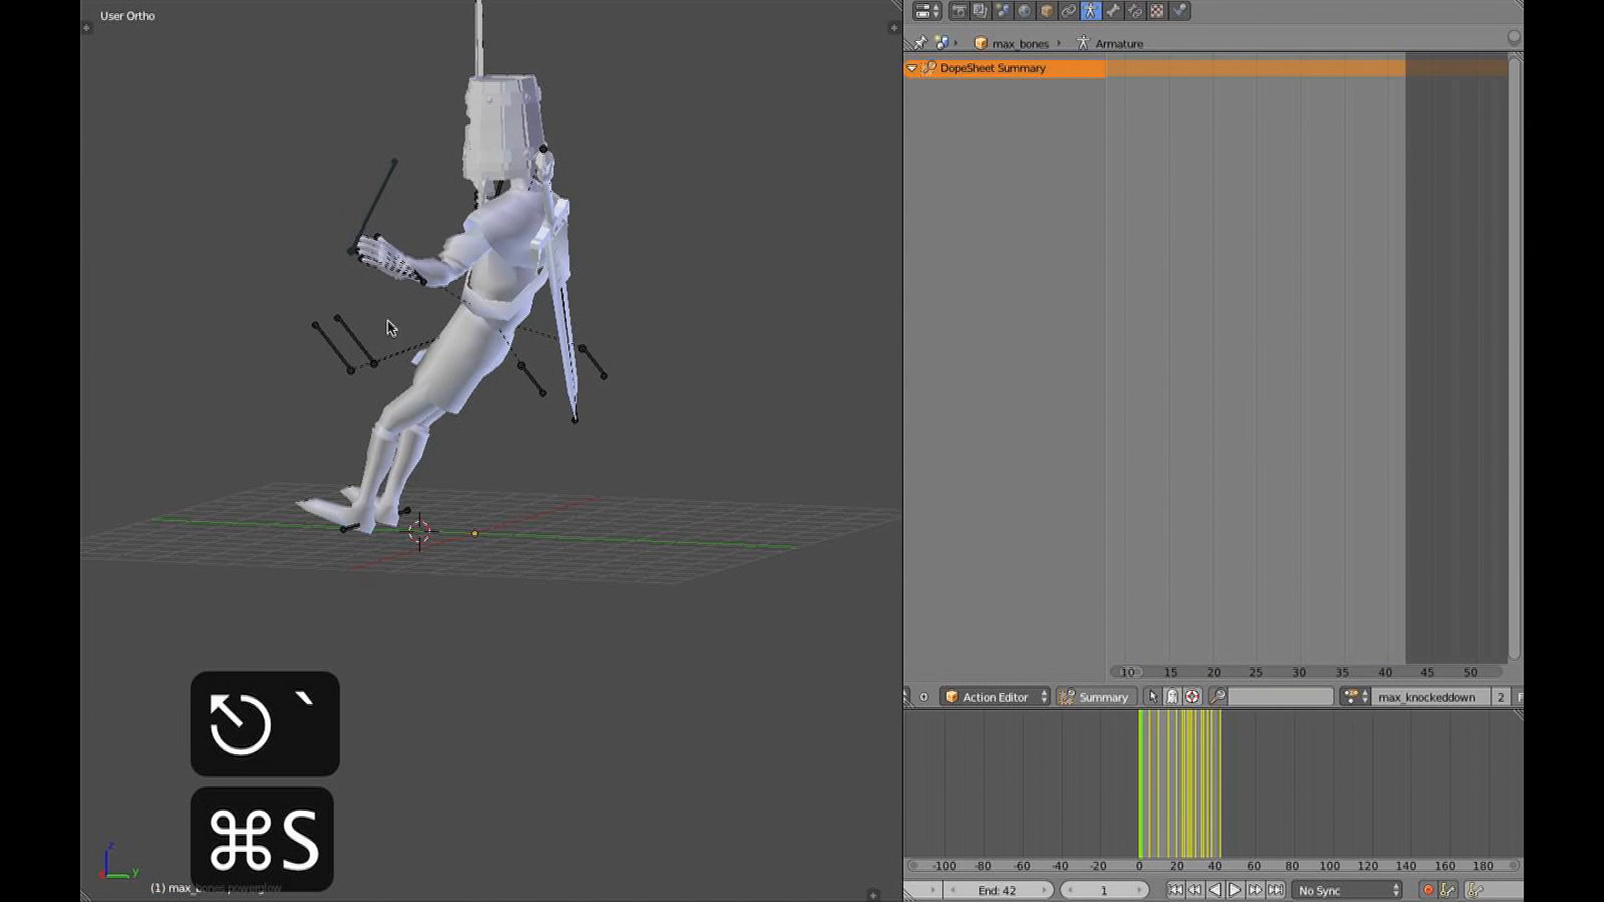
pyautogui.press('KP_3')
pyautogui.press('super+s')
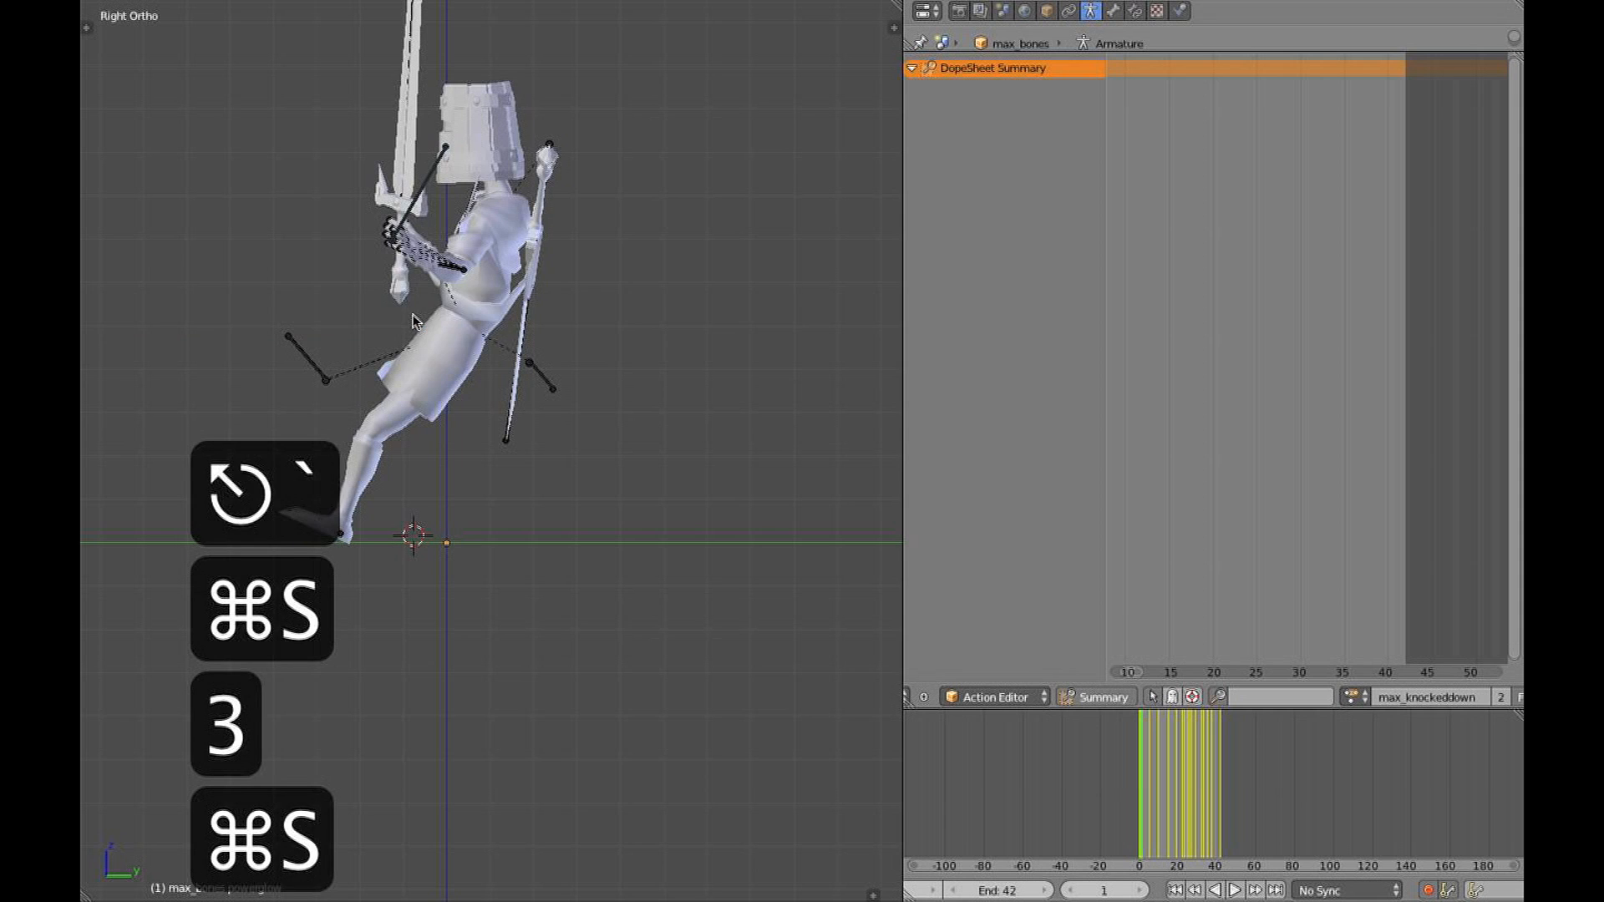
pyautogui.press('shift+super+s')
pyautogui.click(440, 88)
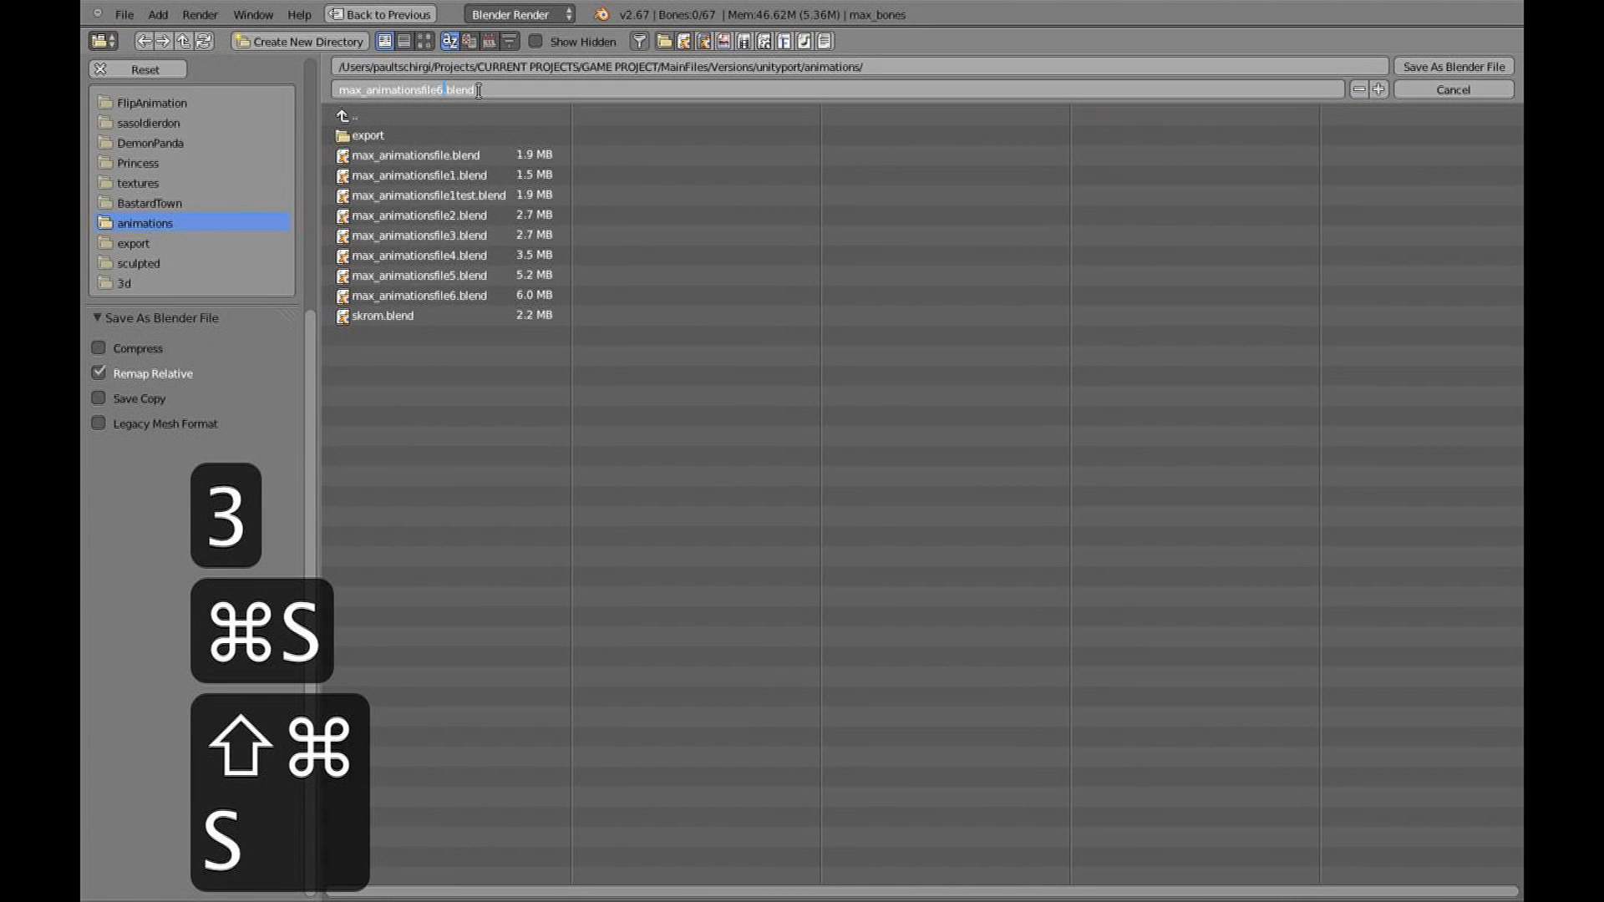
pyautogui.press('BackSpace')
pyautogui.write('7')
pyautogui.press('Return')
pyautogui.press('Return')
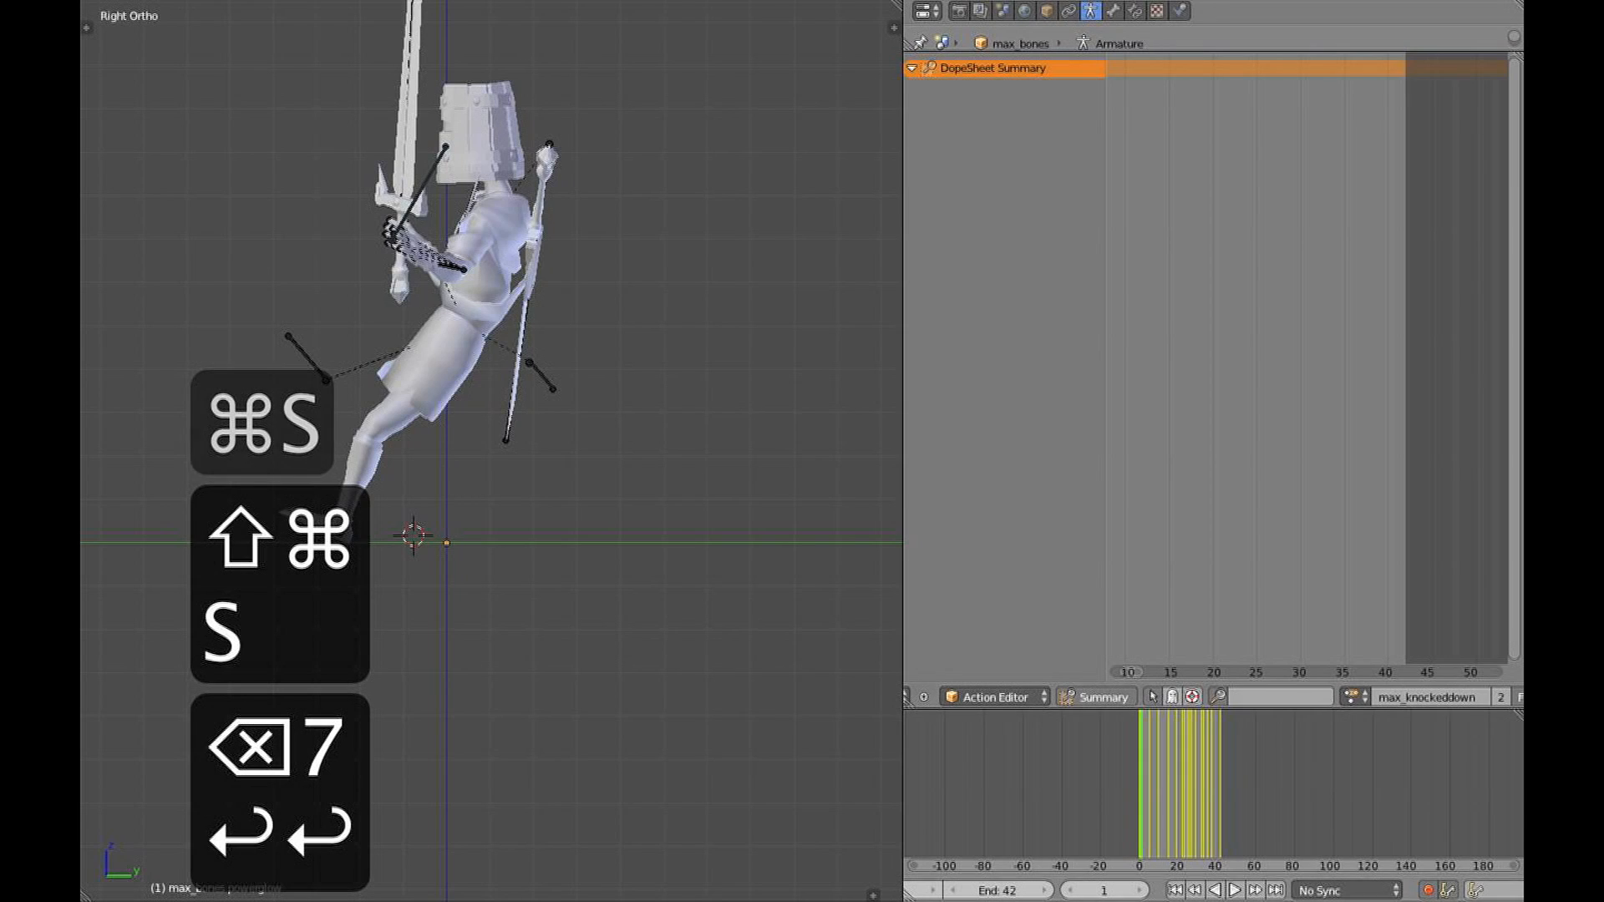
# Select all bones to show their keyframes and play the whole action with textured shading from a raised angle
pyautogui.click(1354, 696)
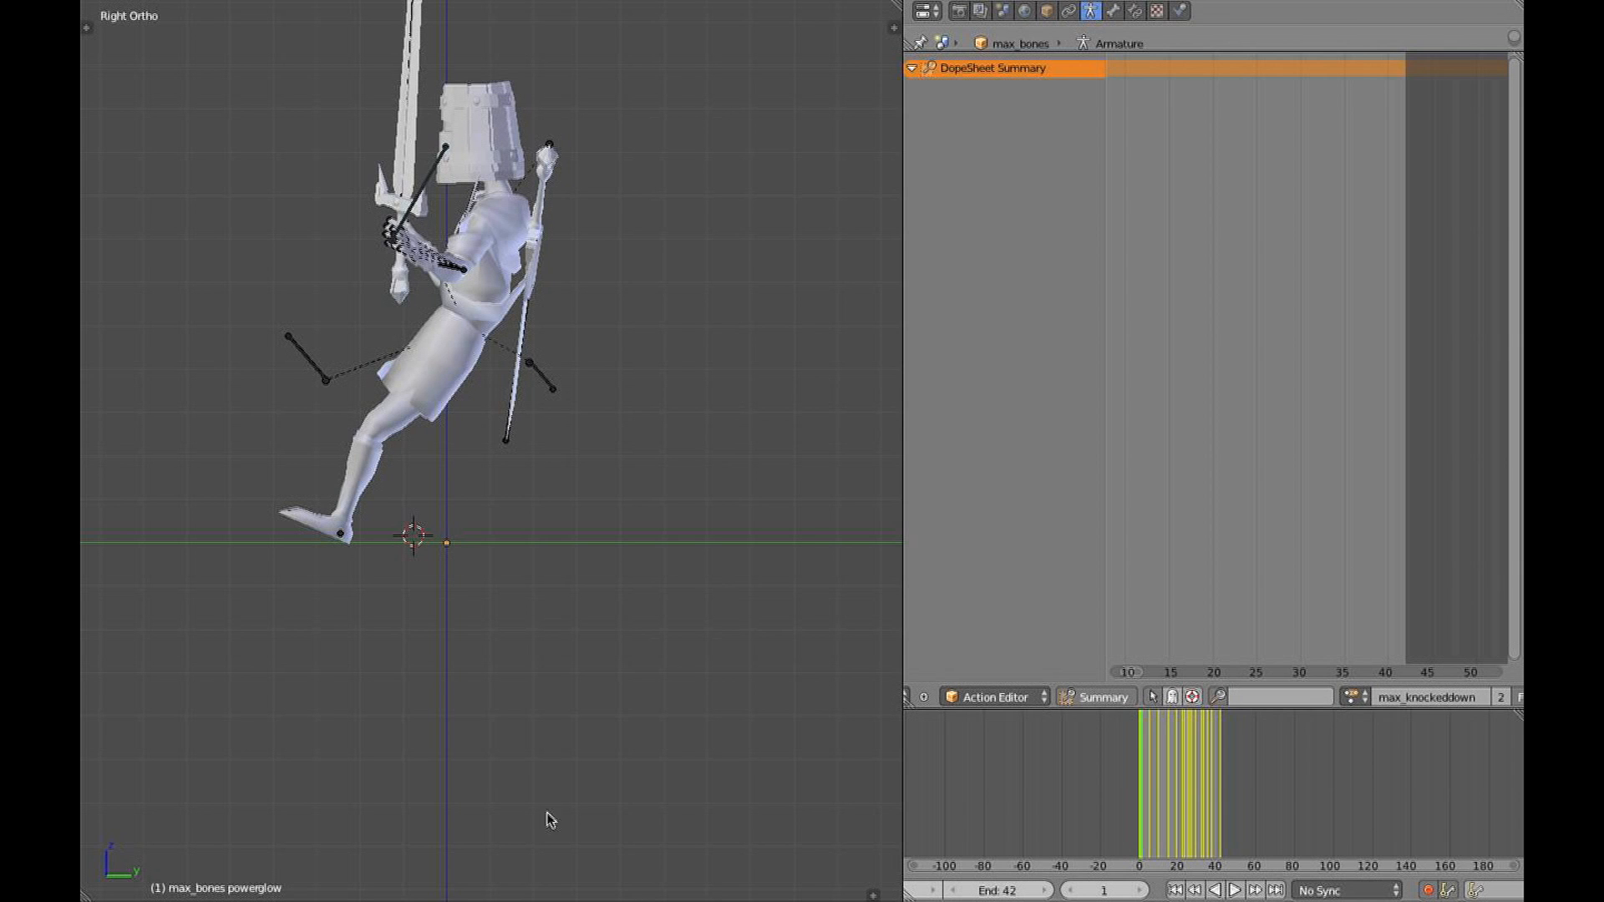
pyautogui.scroll(3, 614, 308)
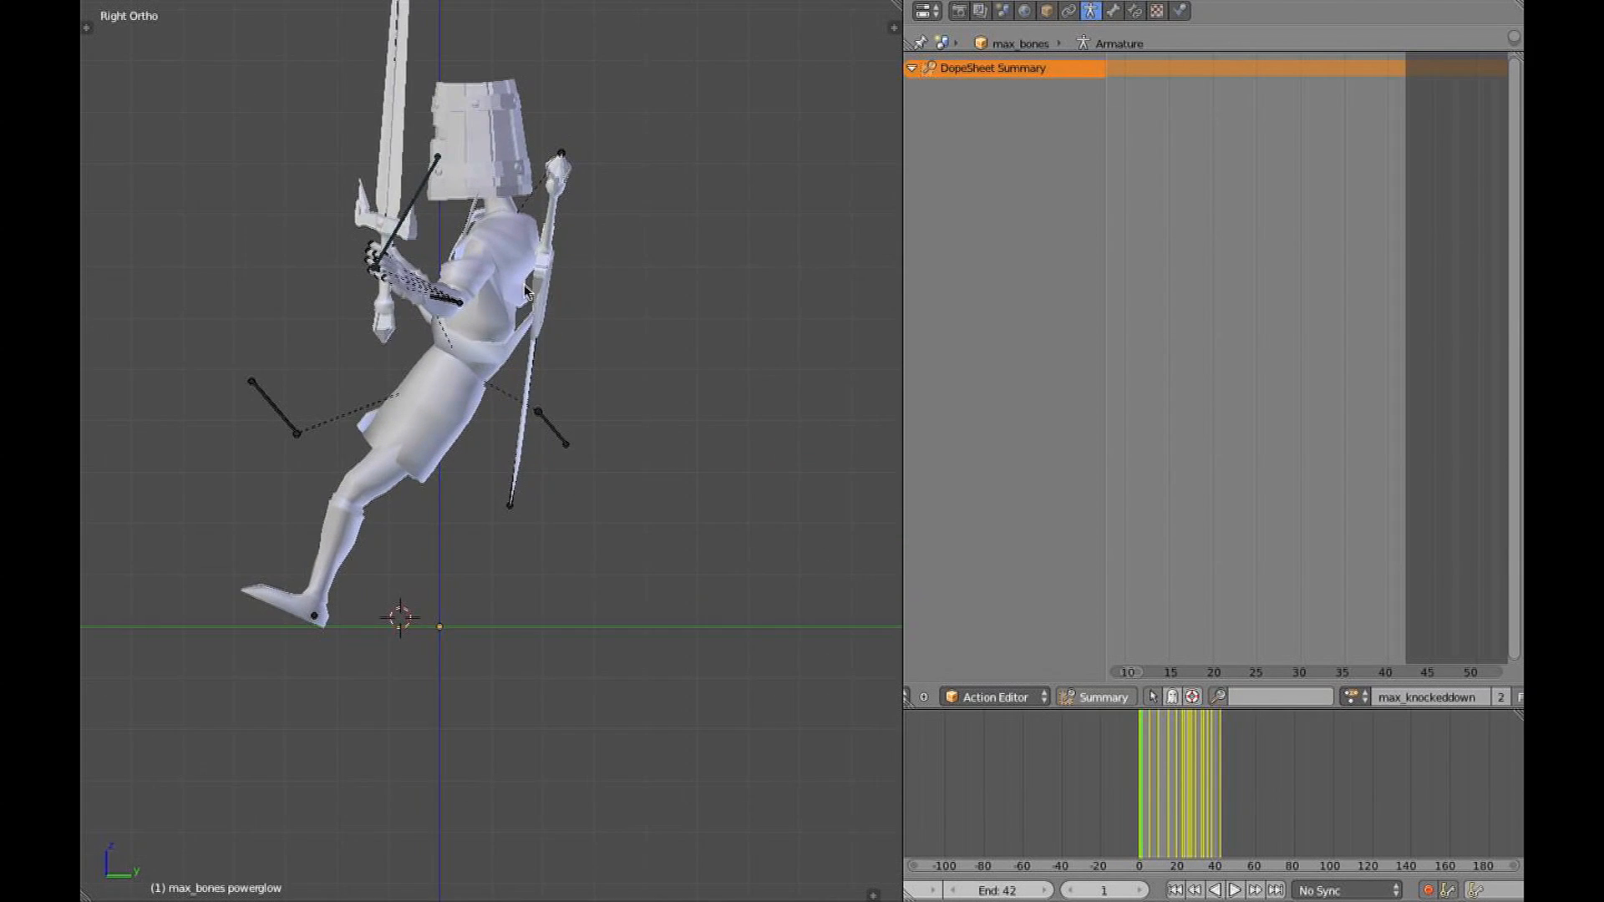
pyautogui.press('a')
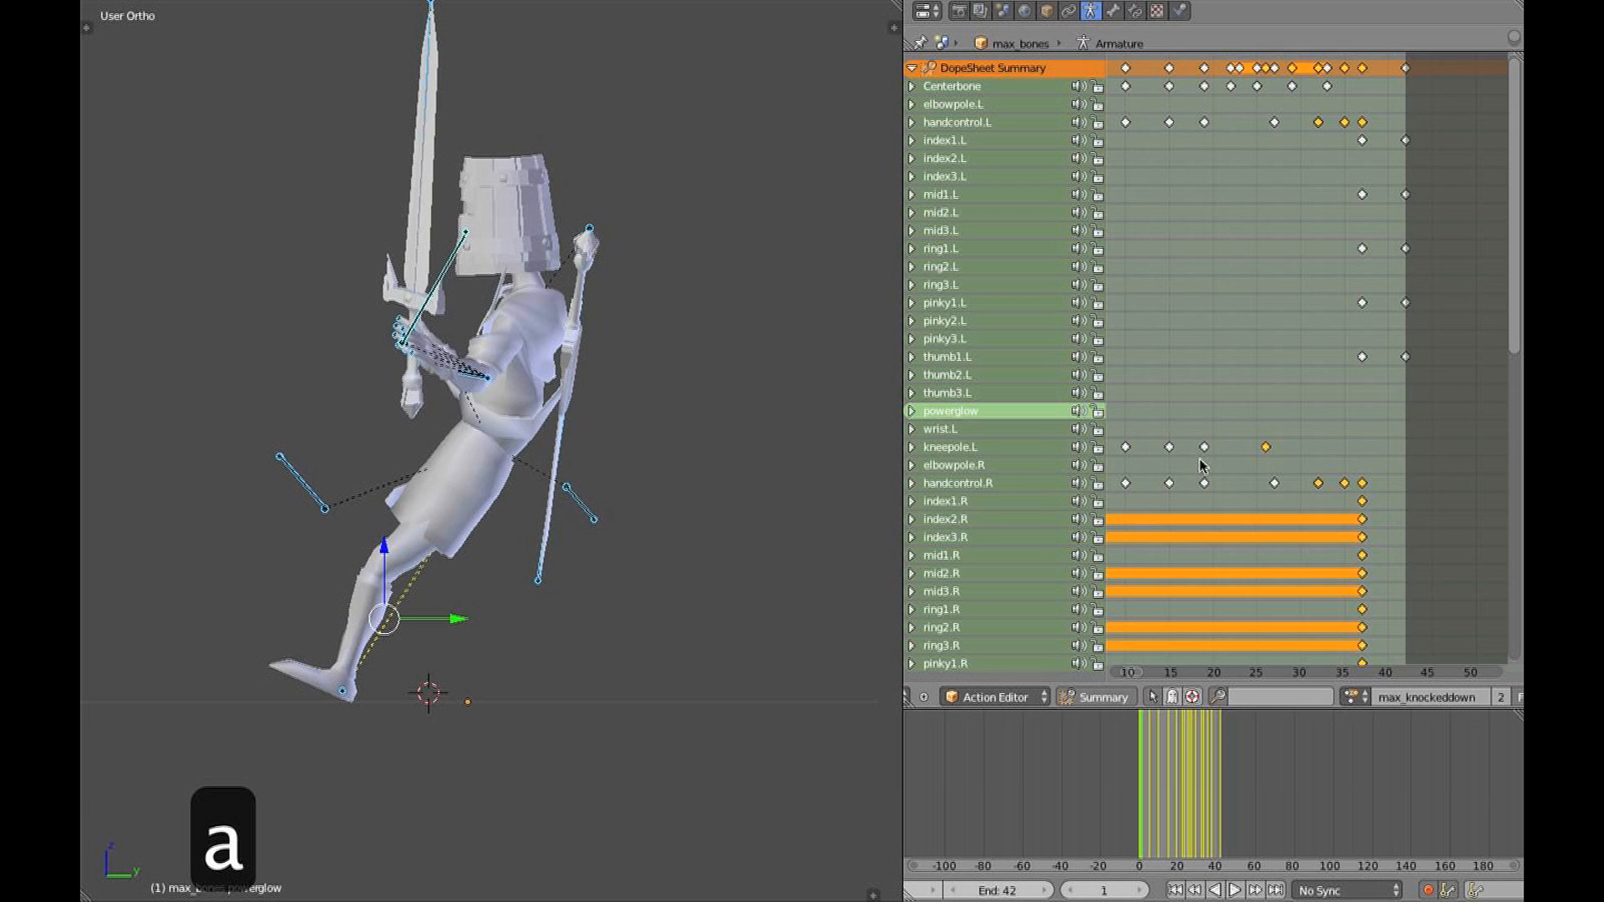
pyautogui.scroll(-3, 1201, 465)
pyautogui.press('a')
pyautogui.hotkey('alt', 'a')
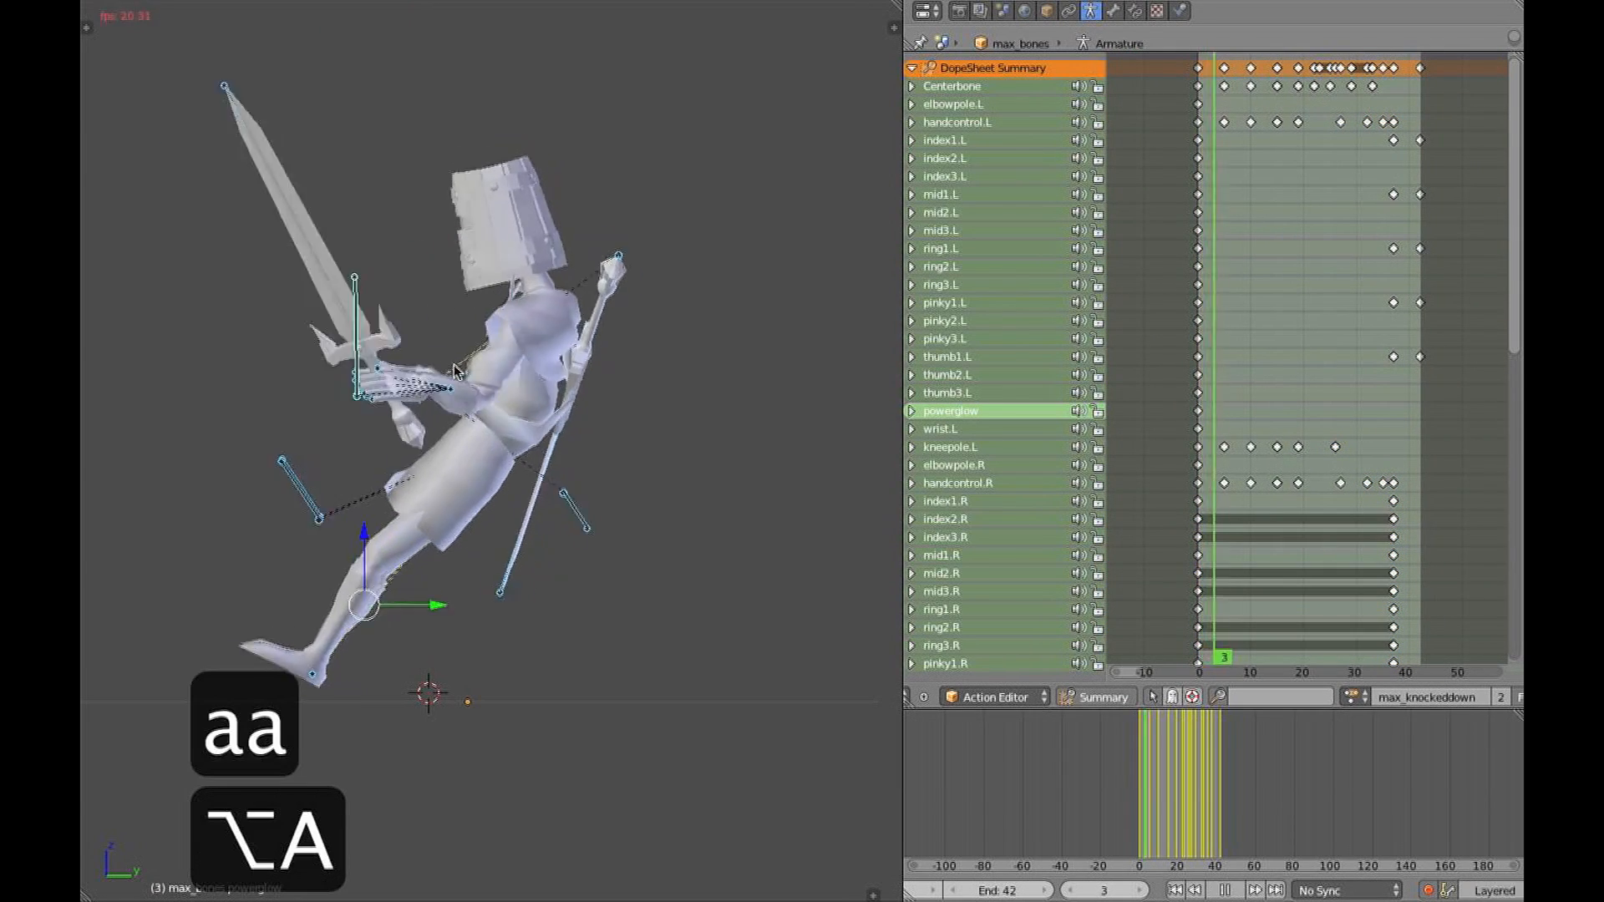
pyautogui.moveTo(455, 418)
pyautogui.mouseDown(button='middle')
pyautogui.moveTo(575, 497)
pyautogui.moveTo(397, 501)
pyautogui.moveTo(396, 467)
pyautogui.moveTo(333, 499)
pyautogui.moveTo(261, 501)
pyautogui.mouseUp(button='middle')
pyautogui.hotkey('alt', 'z')
pyautogui.press('Escape')
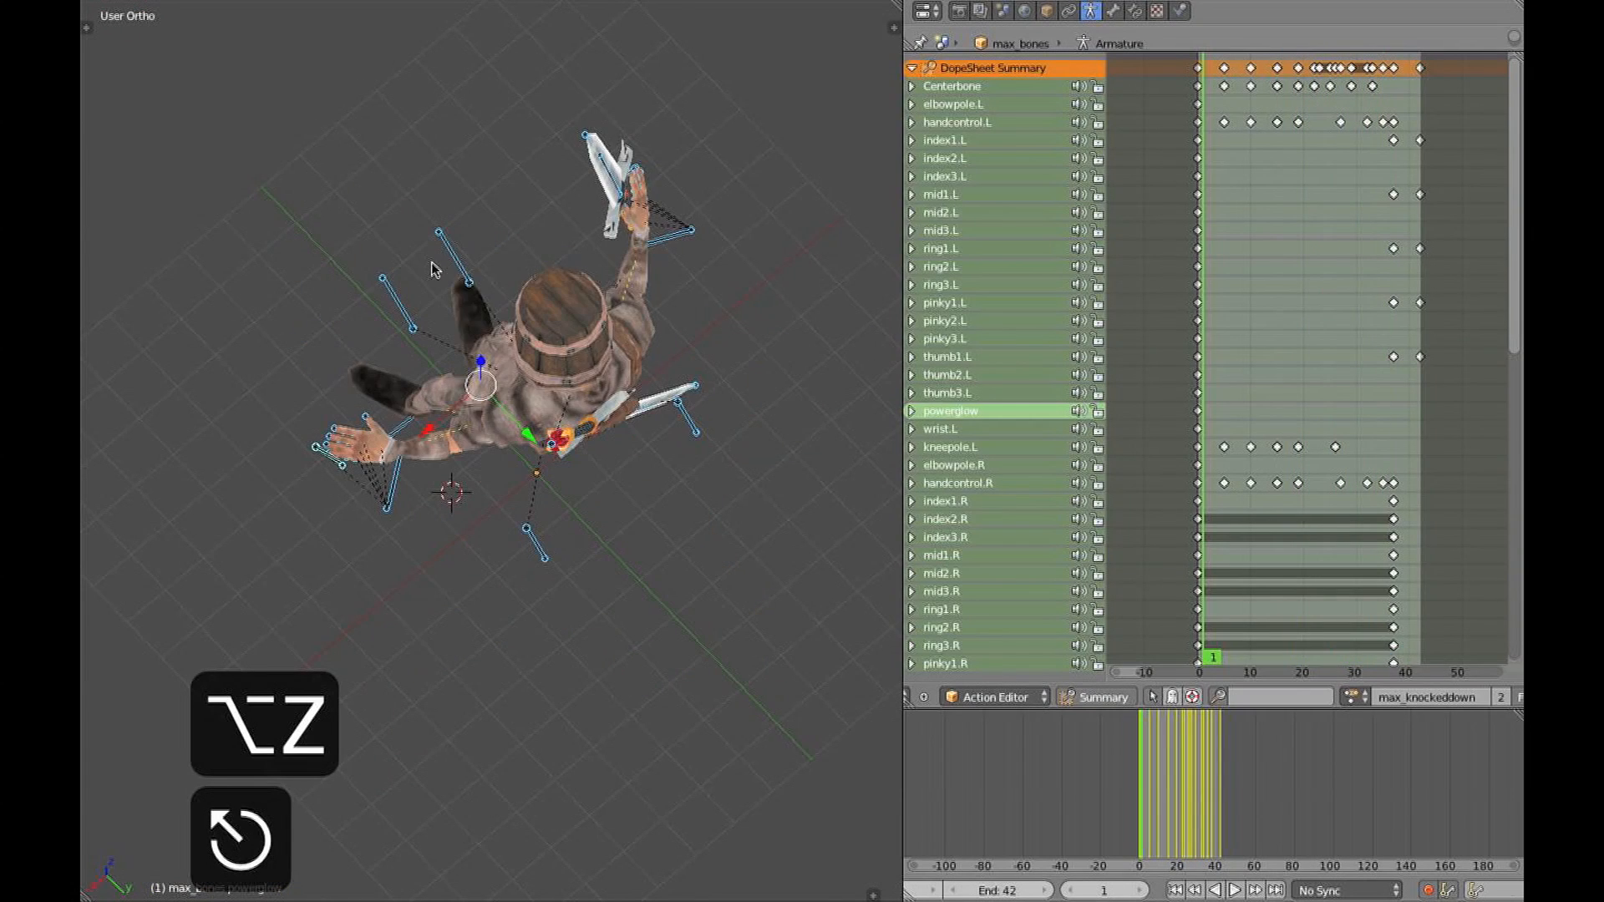
# Select the foot controls and shift footcontrol.R sideways along X at frame 10 in a view from above
pyautogui.moveTo(493, 310); pyautogui.dragTo(418, 391, button='middle')
pyautogui.rightClick(464, 268)
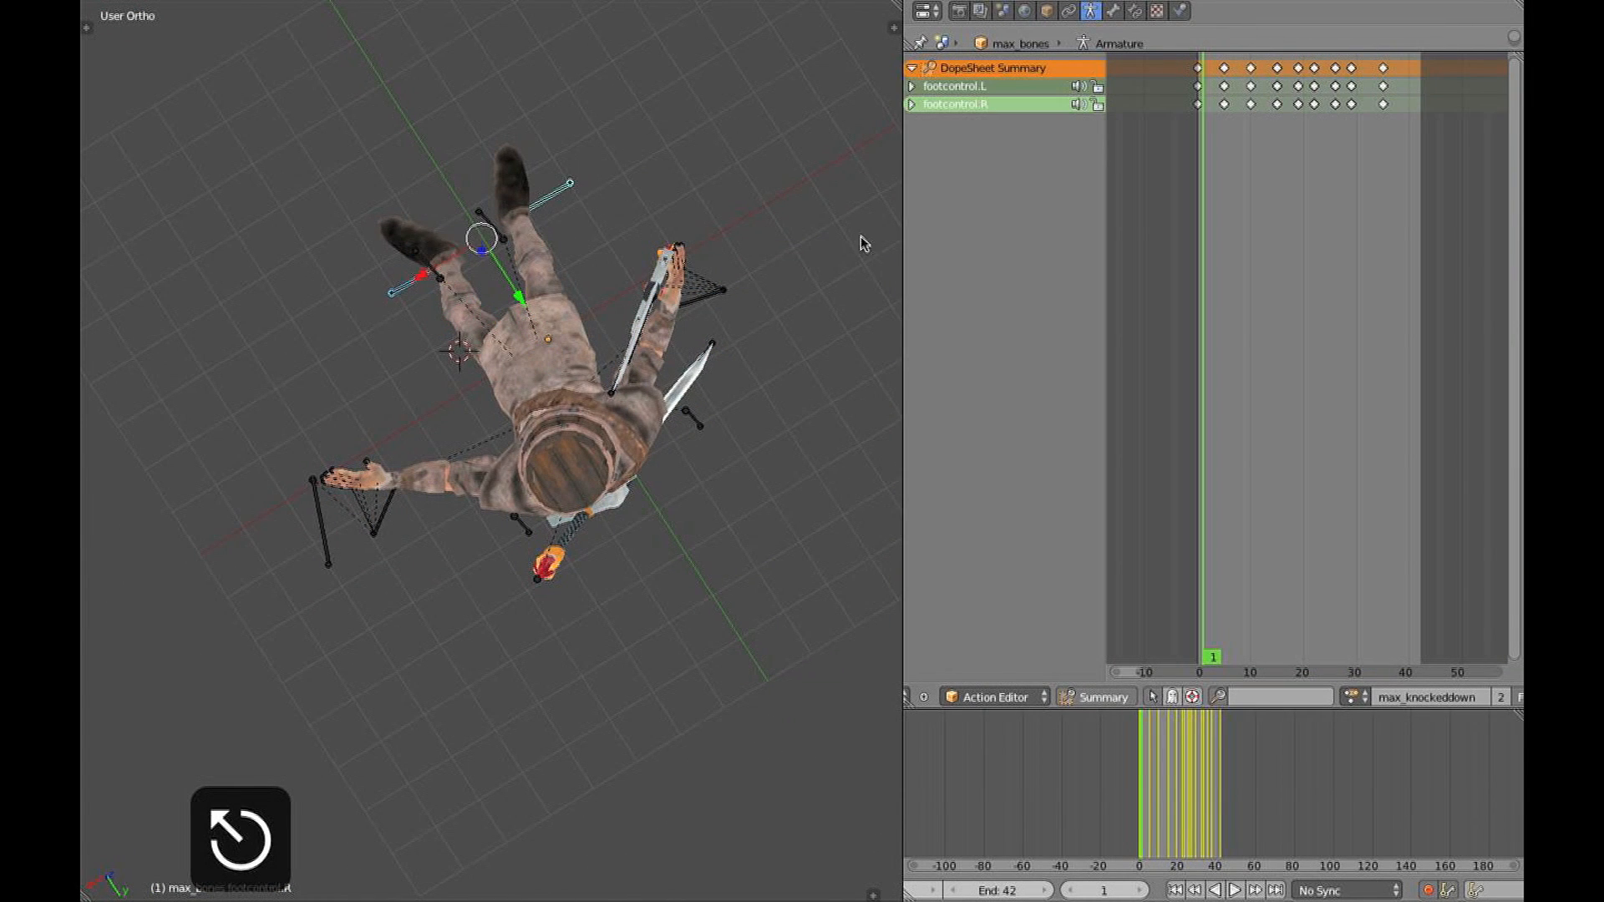
pyautogui.click(1185, 239)
pyautogui.moveTo(1202, 240); pyautogui.dragTo(1256, 242)
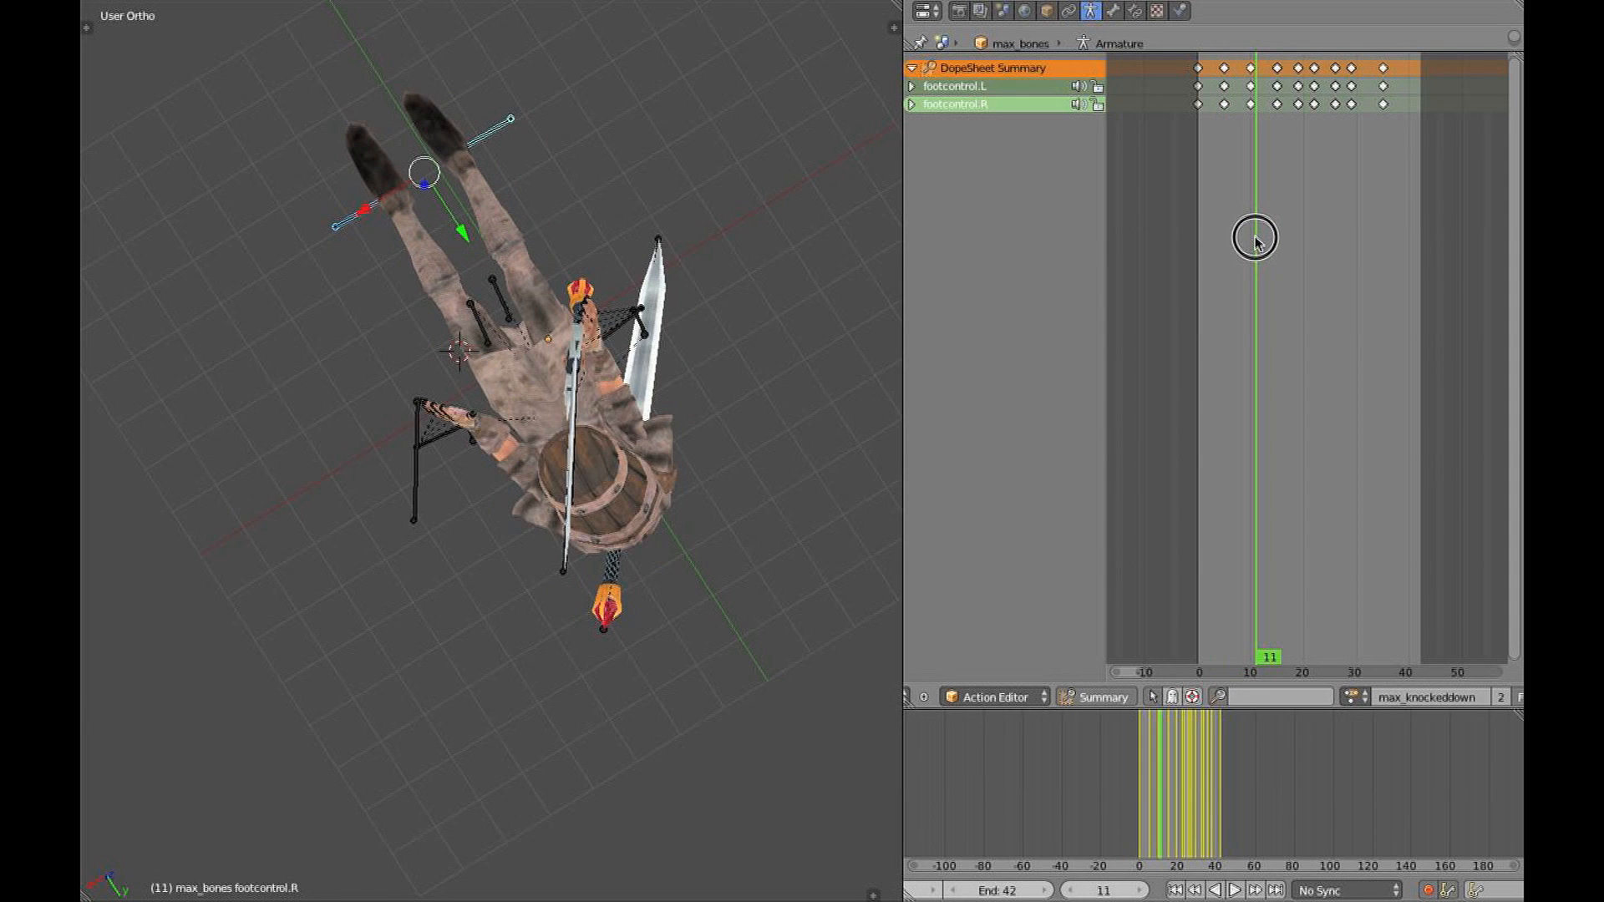
pyautogui.moveTo(1251, 246)
pyautogui.keyDown('ctrl'); pyautogui.mouseDown(button='middle')
pyautogui.moveTo(1267, 243)
pyautogui.moveTo(1256, 258)
pyautogui.mouseUp(button='middle'); pyautogui.keyUp('ctrl')
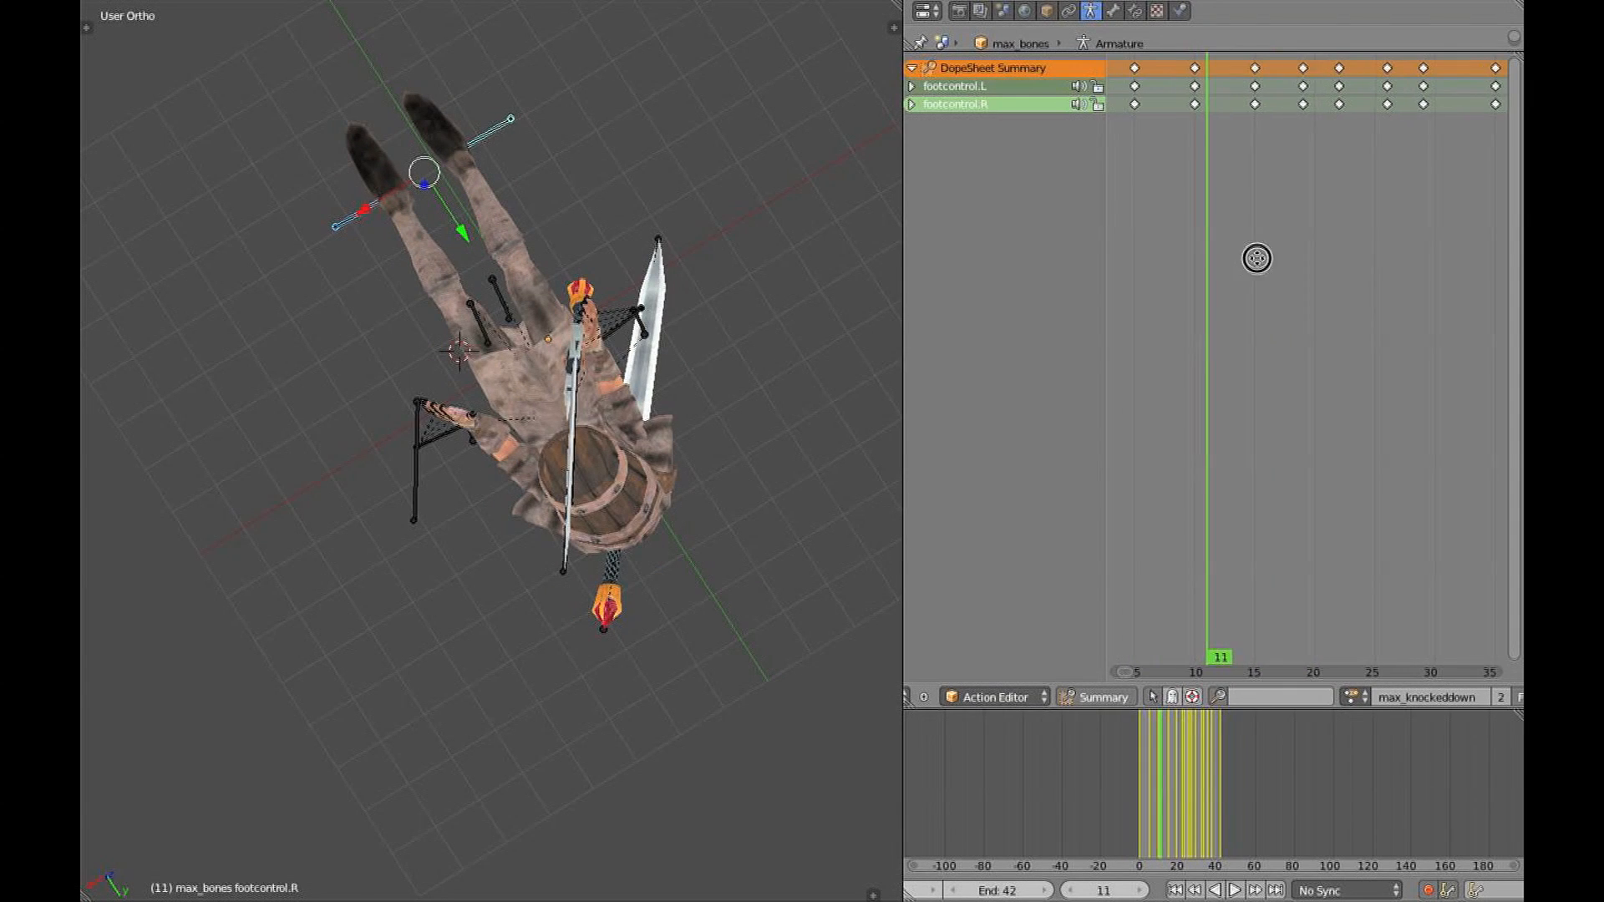
pyautogui.click(1197, 258)
pyautogui.keyDown('shift'); pyautogui.moveTo(478, 146); pyautogui.dragTo(497, 243, button='middle'); pyautogui.keyUp('shift')
pyautogui.rightClick(499, 242)
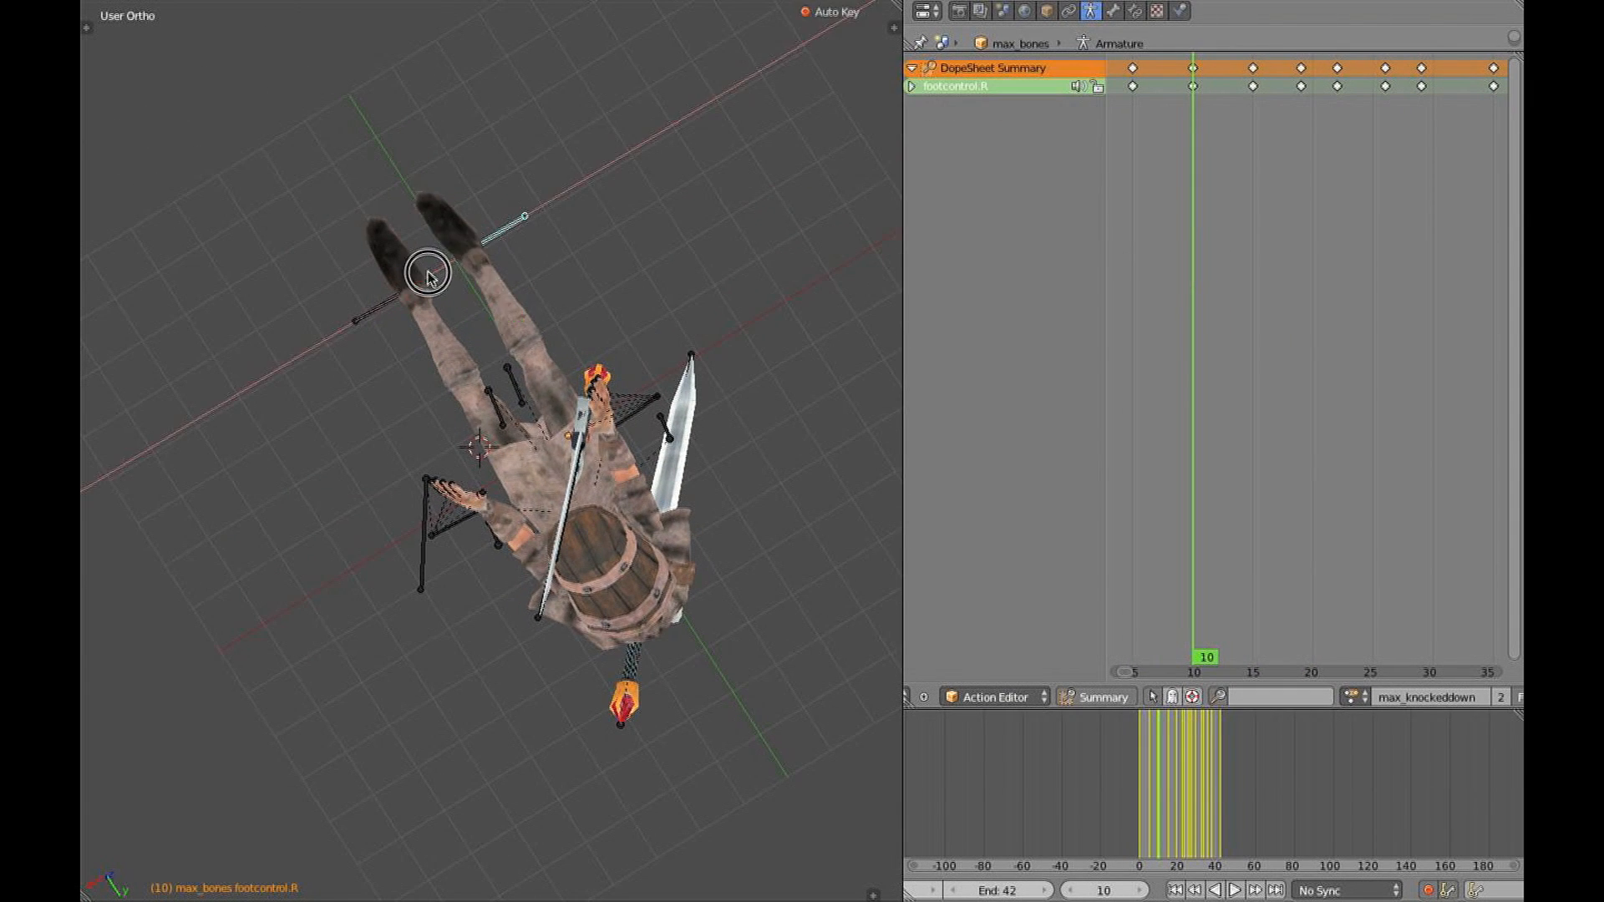
# Adjust the sideways position of footcontrol.L and footcontrol.R along X at frames 15, 26, 29 and 35
pyautogui.moveTo(1214, 198); pyautogui.dragTo(1244, 198)
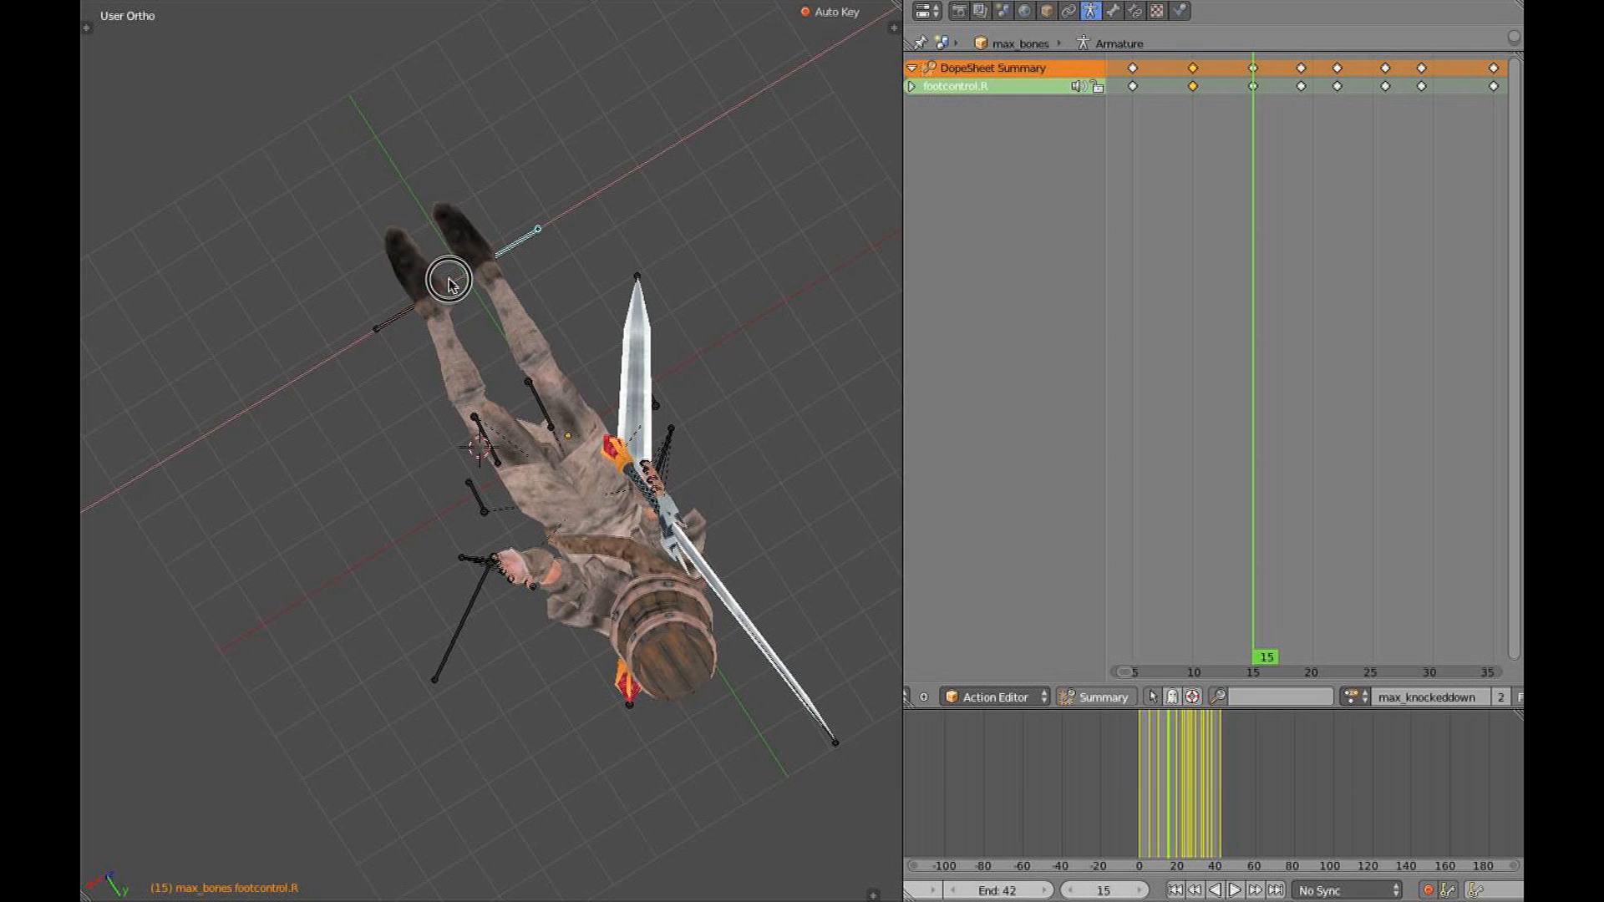
pyautogui.moveTo(1278, 208); pyautogui.dragTo(1425, 213)
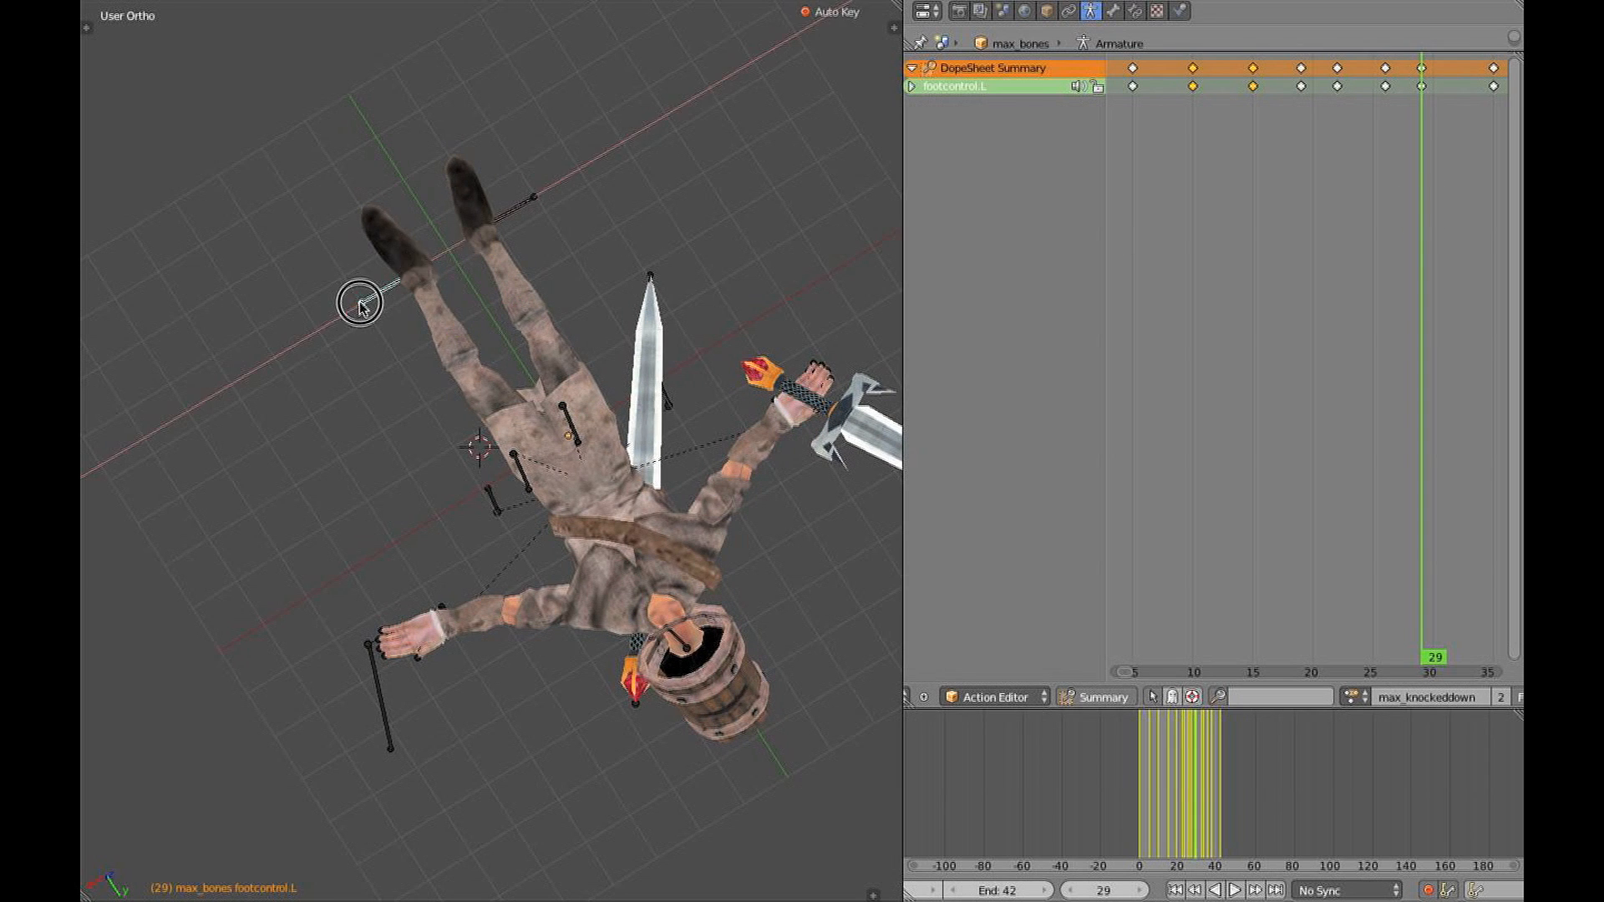
pyautogui.moveTo(1397, 159); pyautogui.dragTo(1386, 157)
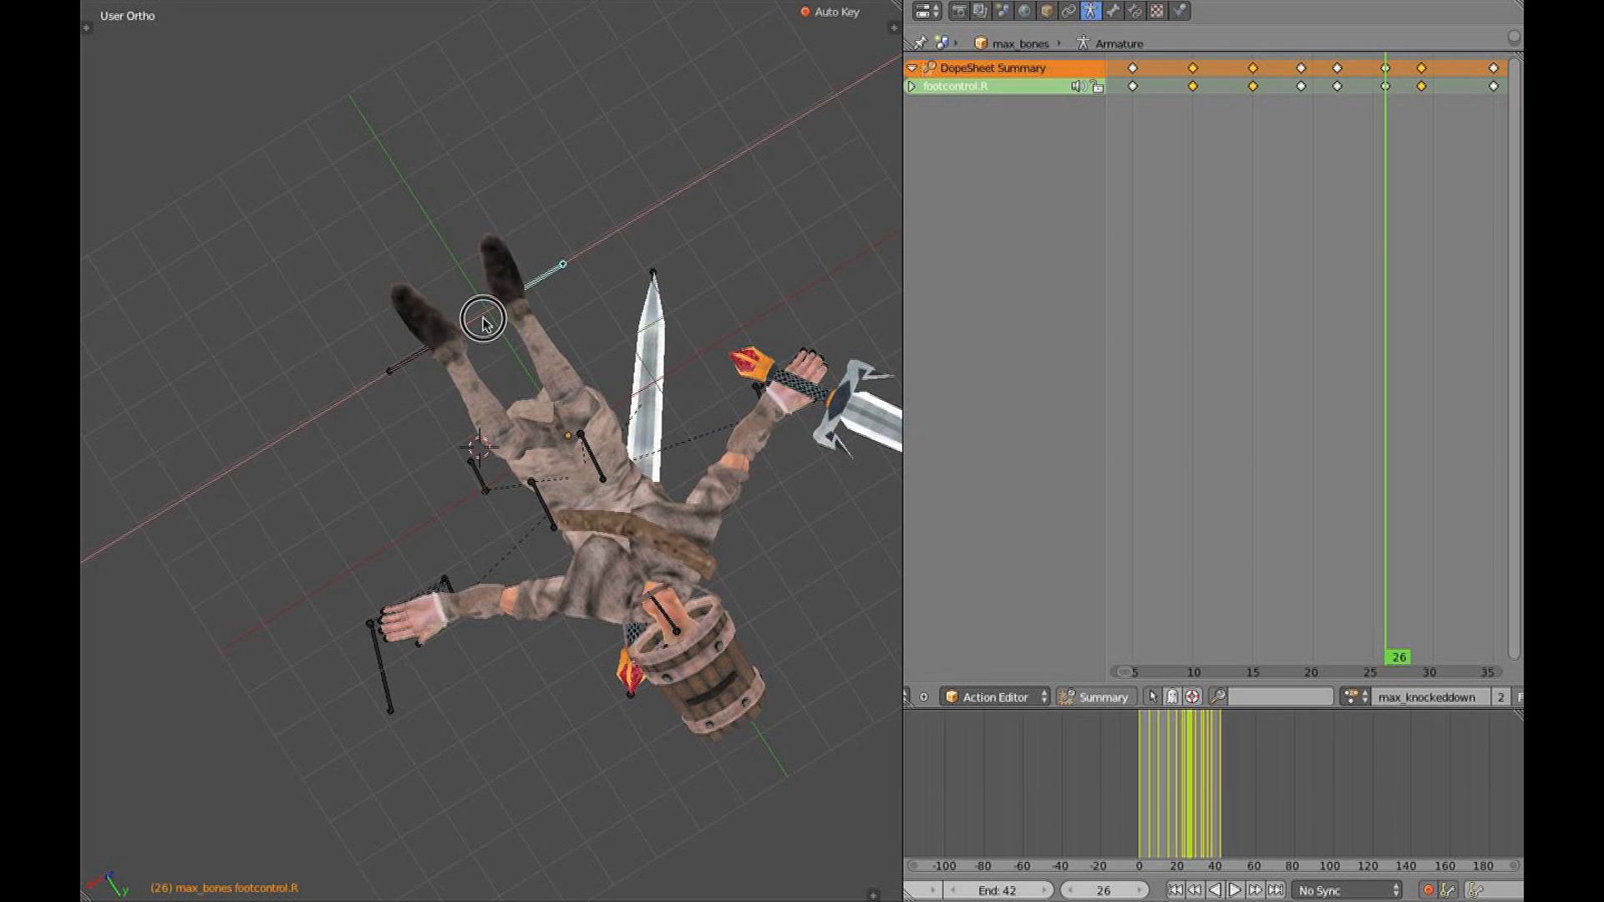
pyautogui.moveTo(1267, 253); pyautogui.dragTo(1437, 251)
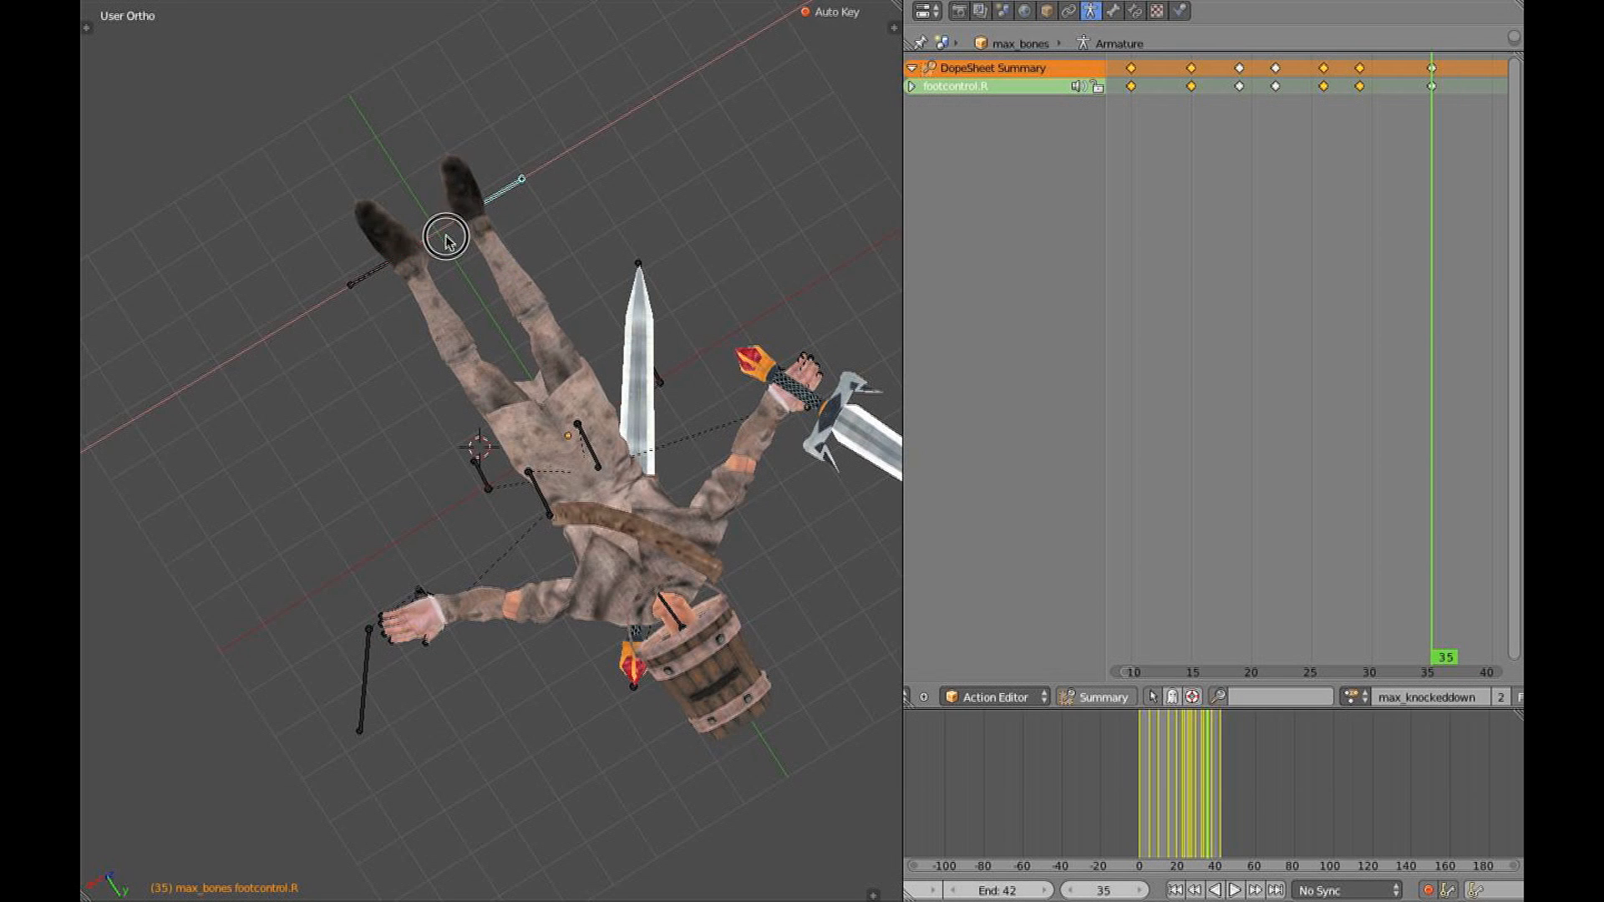
# Scrub and play the animation from an angled view to check the foot spacing through frame 42
pyautogui.moveTo(1368, 360); pyautogui.dragTo(1288, 376, button='middle')
pyautogui.keyDown('ctrl'); pyautogui.moveTo(1147, 386); pyautogui.dragTo(1296, 373, button='middle'); pyautogui.keyUp('ctrl')
pyautogui.keyDown('ctrl'); pyautogui.moveTo(1296, 374); pyautogui.dragTo(1471, 393, button='middle'); pyautogui.keyUp('ctrl')
pyautogui.press('a')
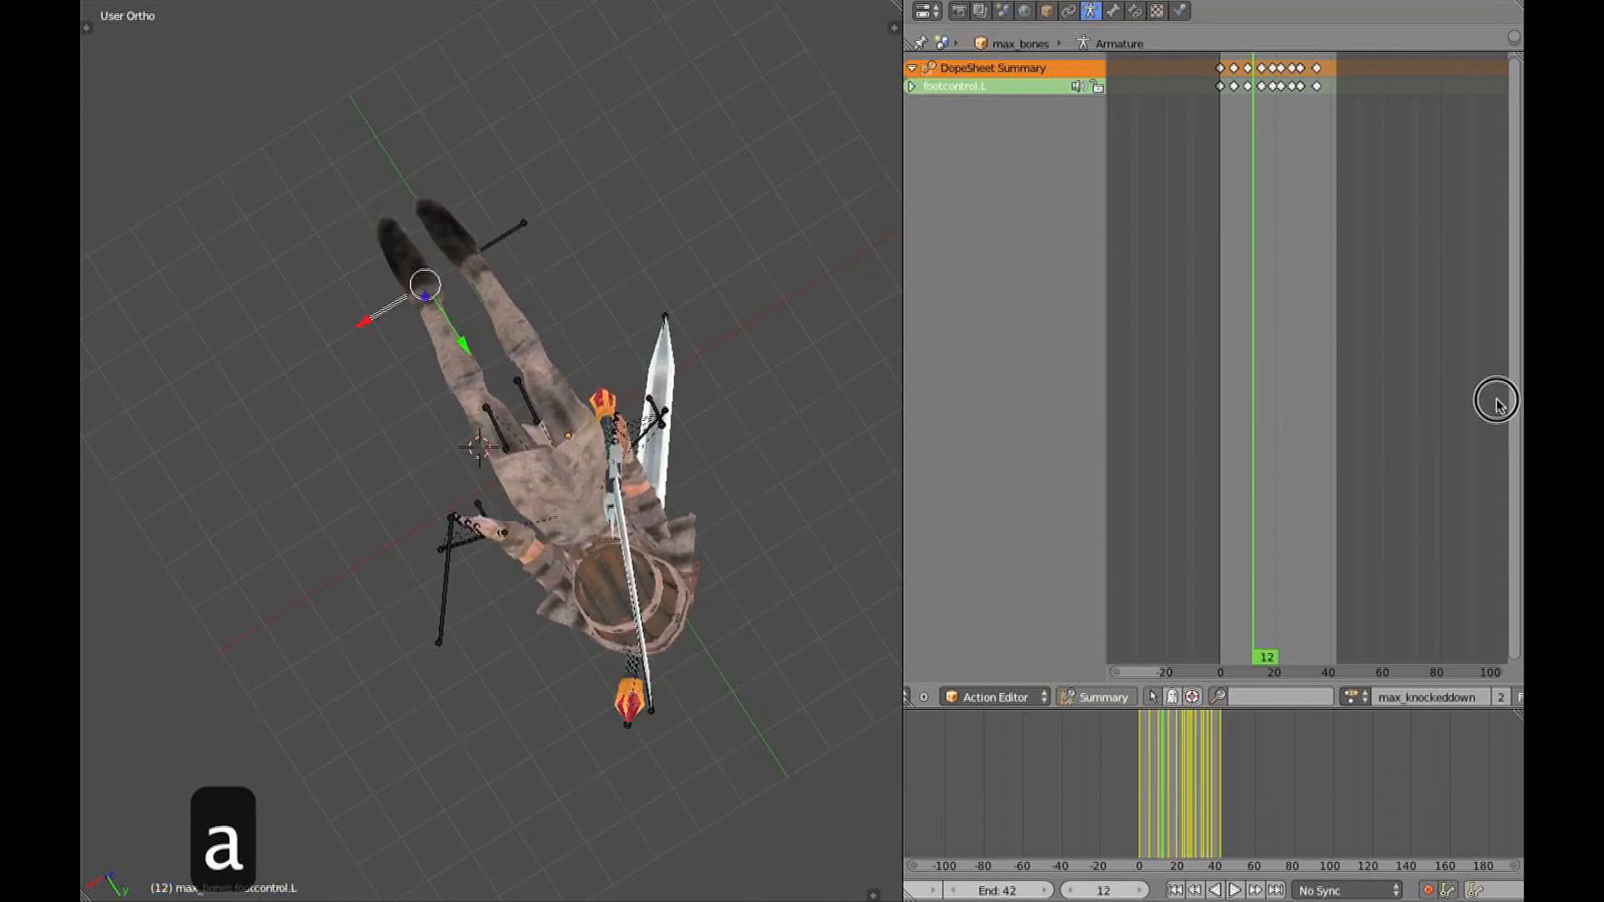
pyautogui.moveTo(1497, 404); pyautogui.dragTo(847, 416)
pyautogui.moveTo(668, 602); pyautogui.dragTo(793, 480, button='middle')
pyautogui.hotkey('alt', 'a')
pyautogui.press('a')
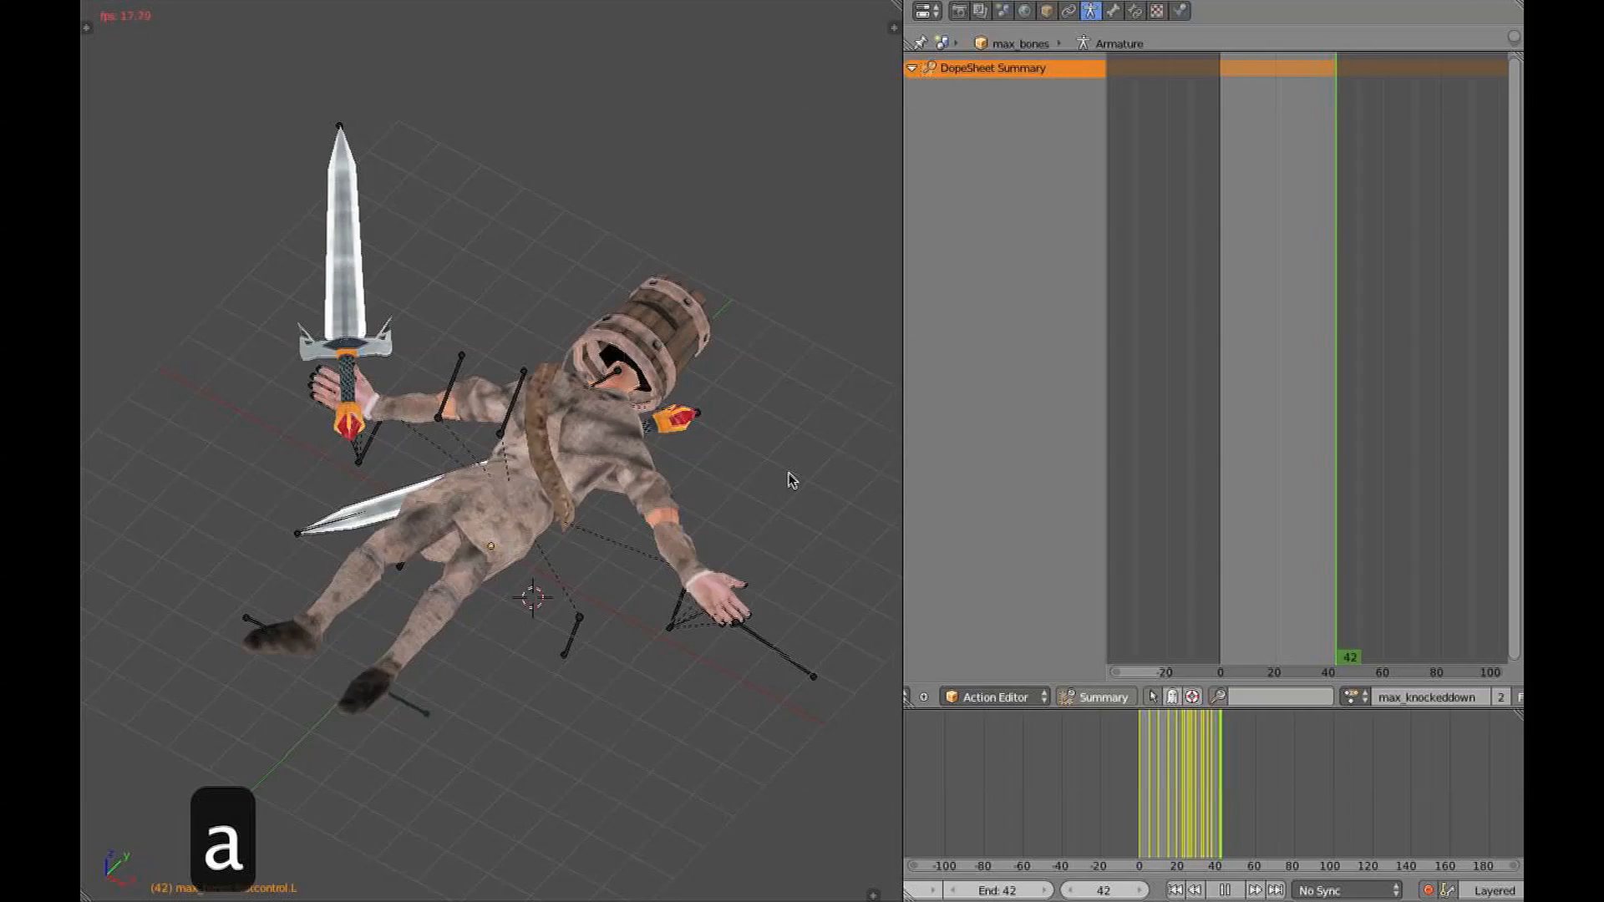
pyautogui.press('Escape')
# Select both foot controls in a wireframe side view, lower them at frame 29 and reposition them slightly higher at frame 31
pyautogui.press('KP_3')
pyautogui.press('z')
pyautogui.rightClick(443, 683)
pyautogui.moveTo(443, 684); pyautogui.dragTo(439, 719, button='middle')
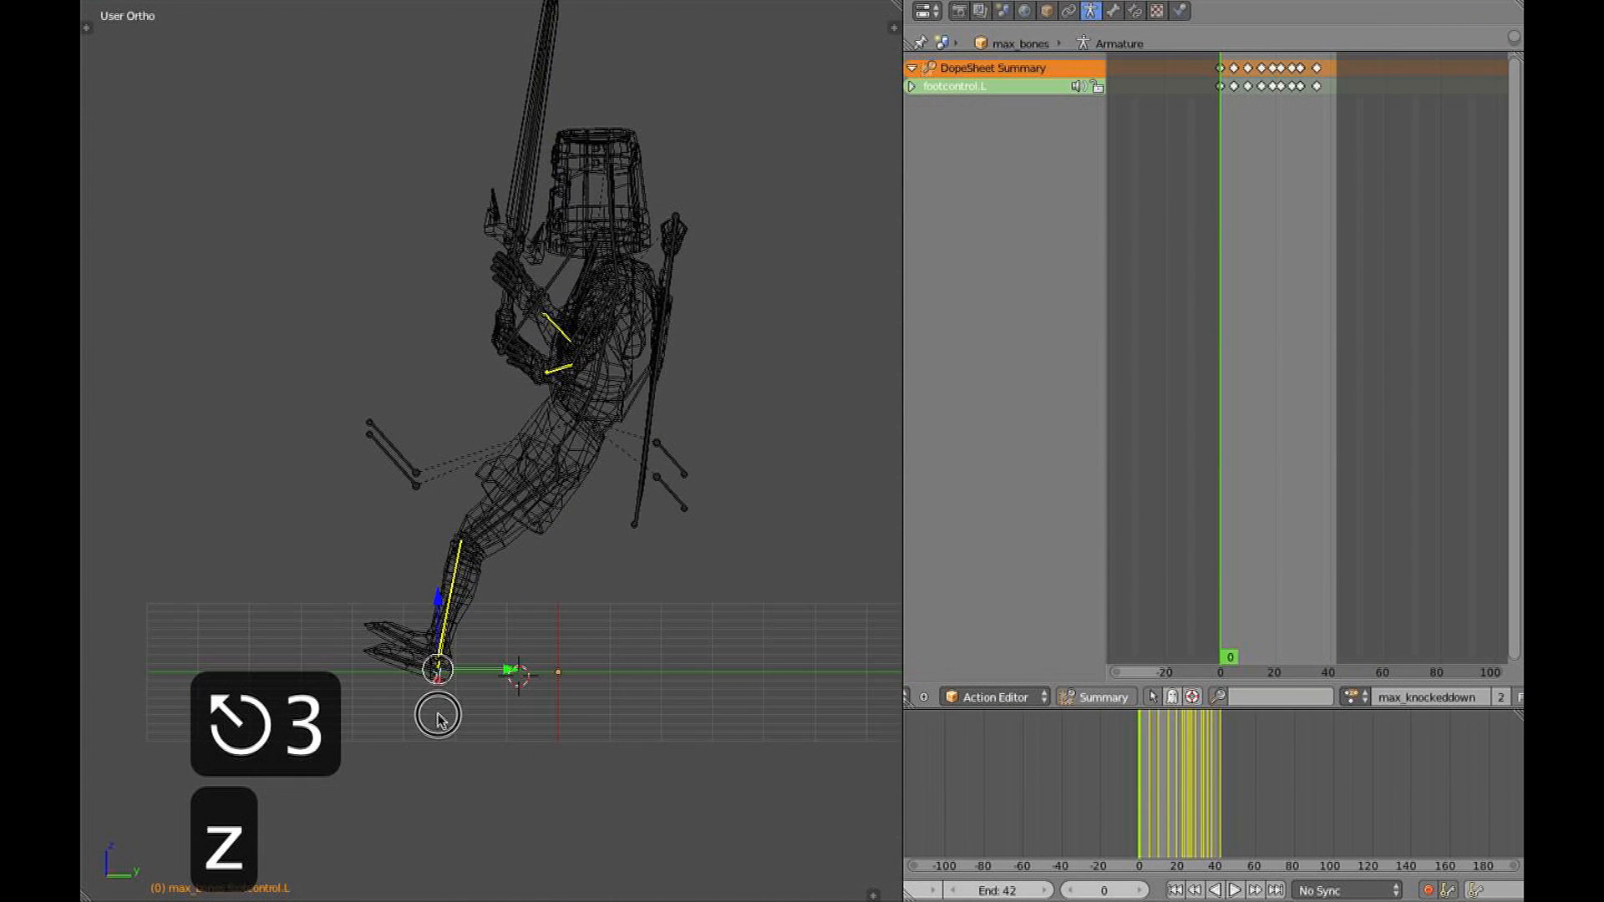
pyautogui.moveTo(434, 660); pyautogui.dragTo(422, 643, button='middle')
pyautogui.press('KP_3')
pyautogui.moveTo(1221, 363); pyautogui.dragTo(1253, 355)
pyautogui.keyDown('ctrl'); pyautogui.moveTo(1318, 320); pyautogui.dragTo(1245, 325, button='middle'); pyautogui.keyUp('ctrl')
pyautogui.moveTo(1220, 322); pyautogui.dragTo(1278, 315)
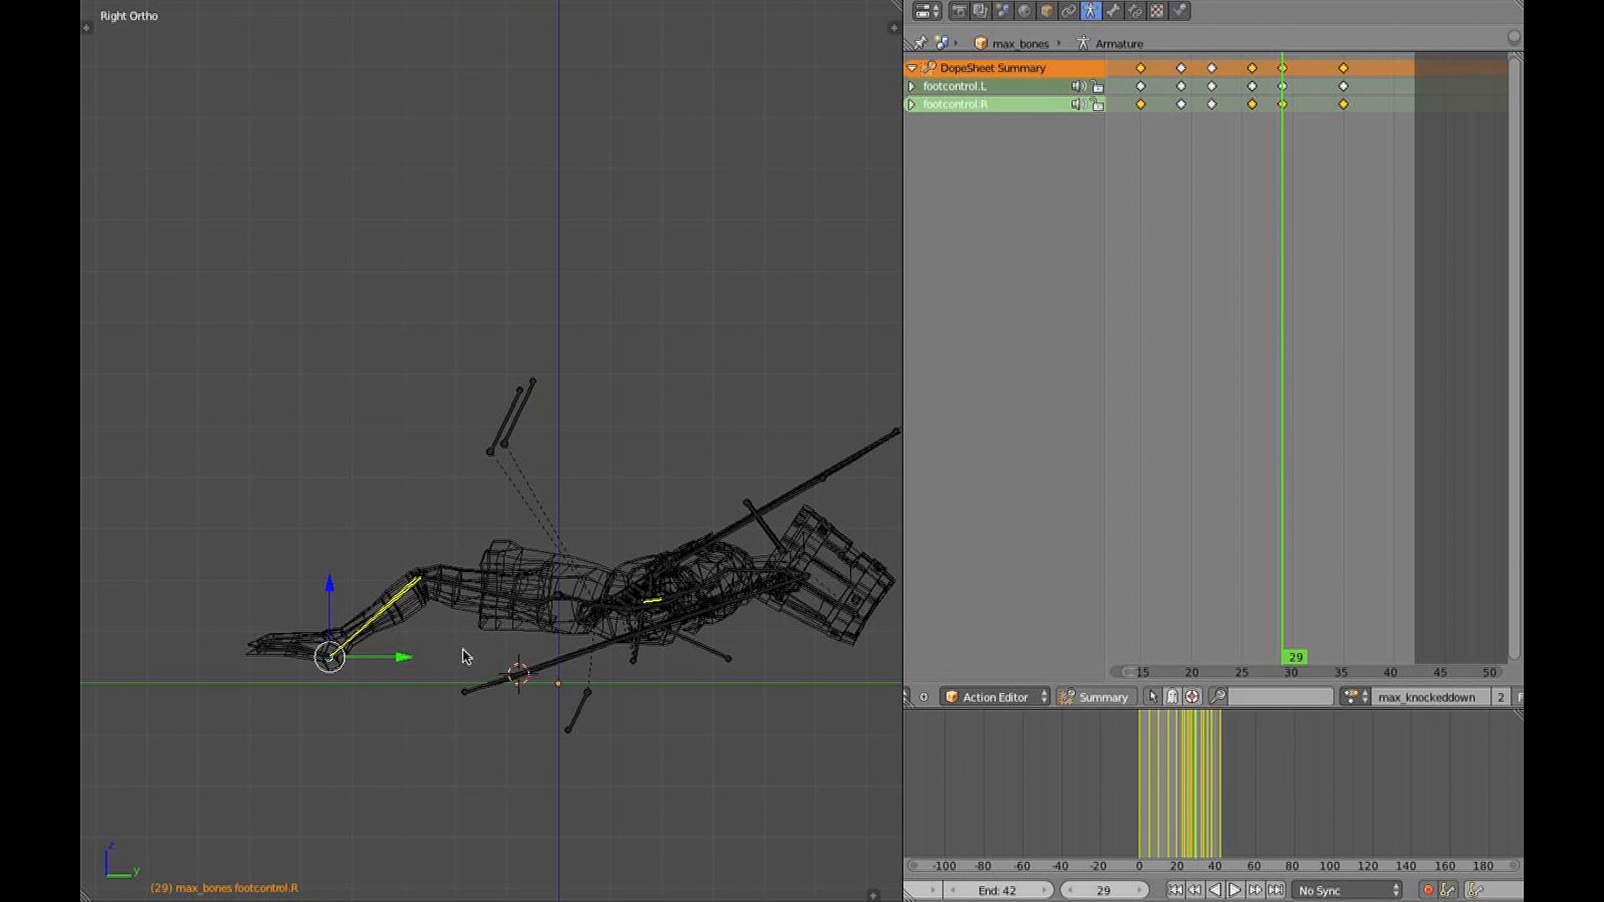
pyautogui.press('g')
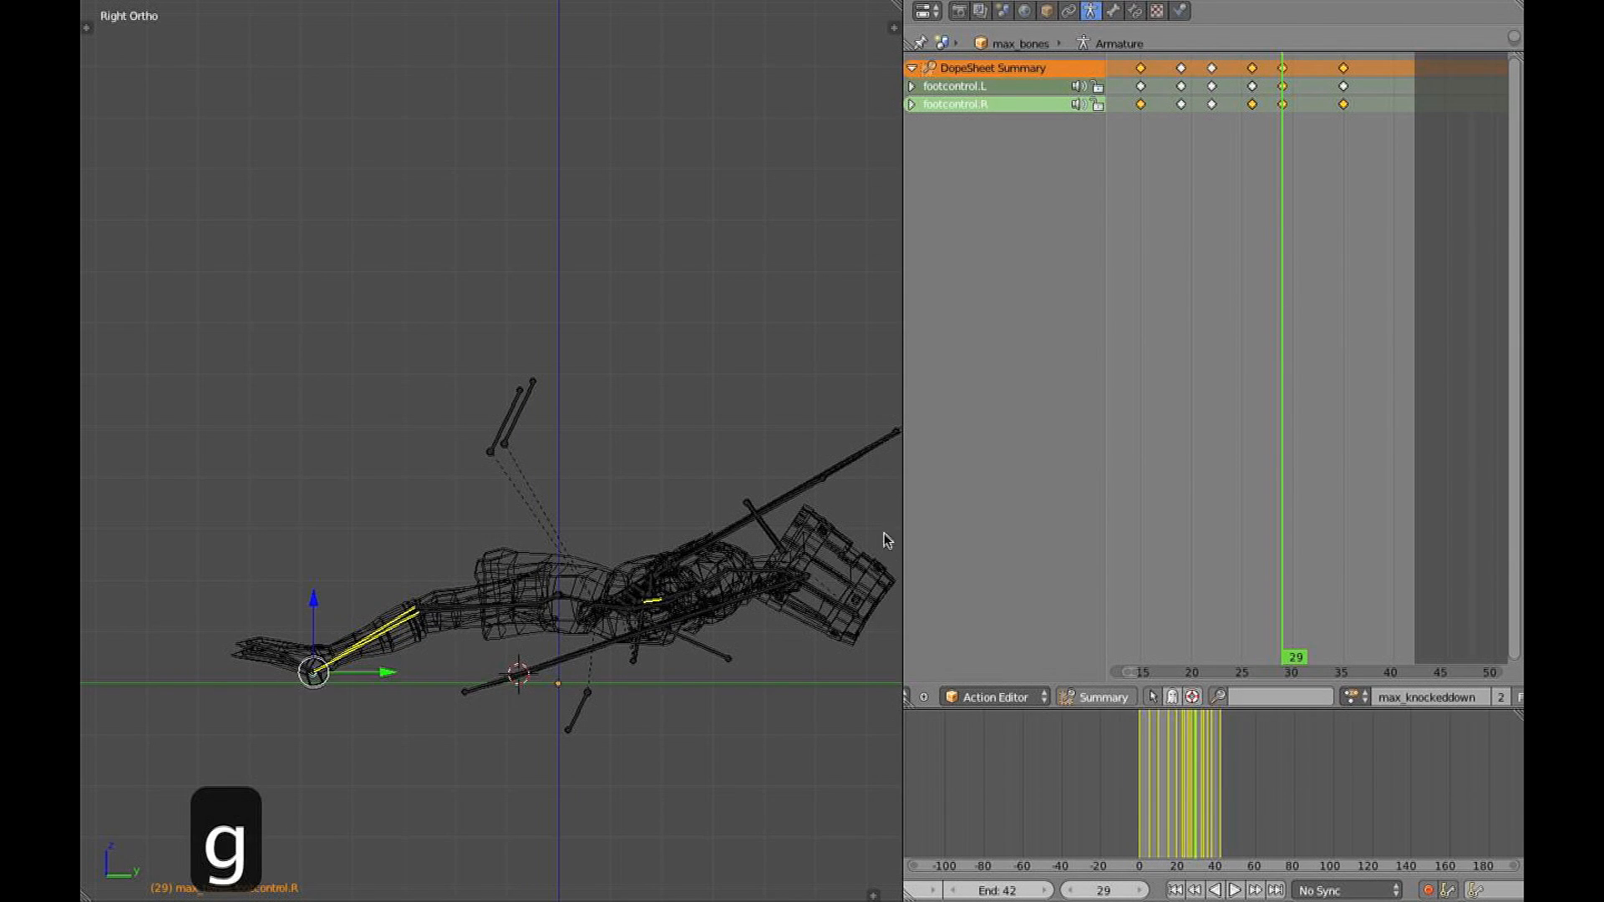
pyautogui.moveTo(1291, 378); pyautogui.dragTo(1305, 375)
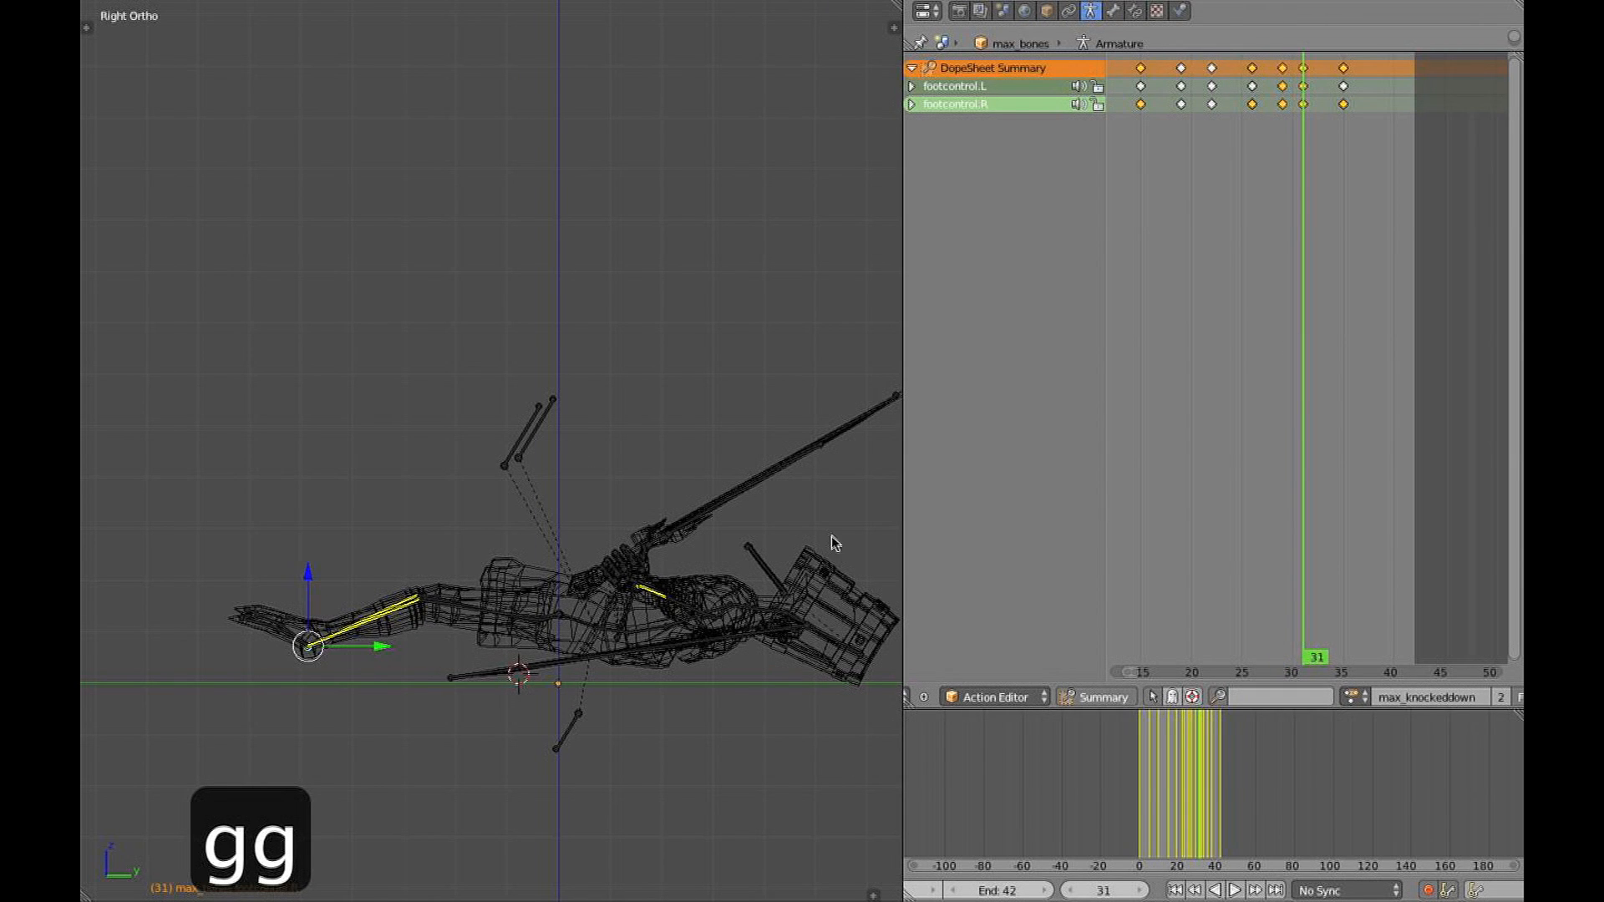
# Select the foot.L and foot.R bones and rotate both feet at frame 28 in the side view
pyautogui.rightClick(303, 637)
pyautogui.rightClick(293, 642)
pyautogui.keyDown('shift'); pyautogui.rightClick(289, 642); pyautogui.keyUp('shift')
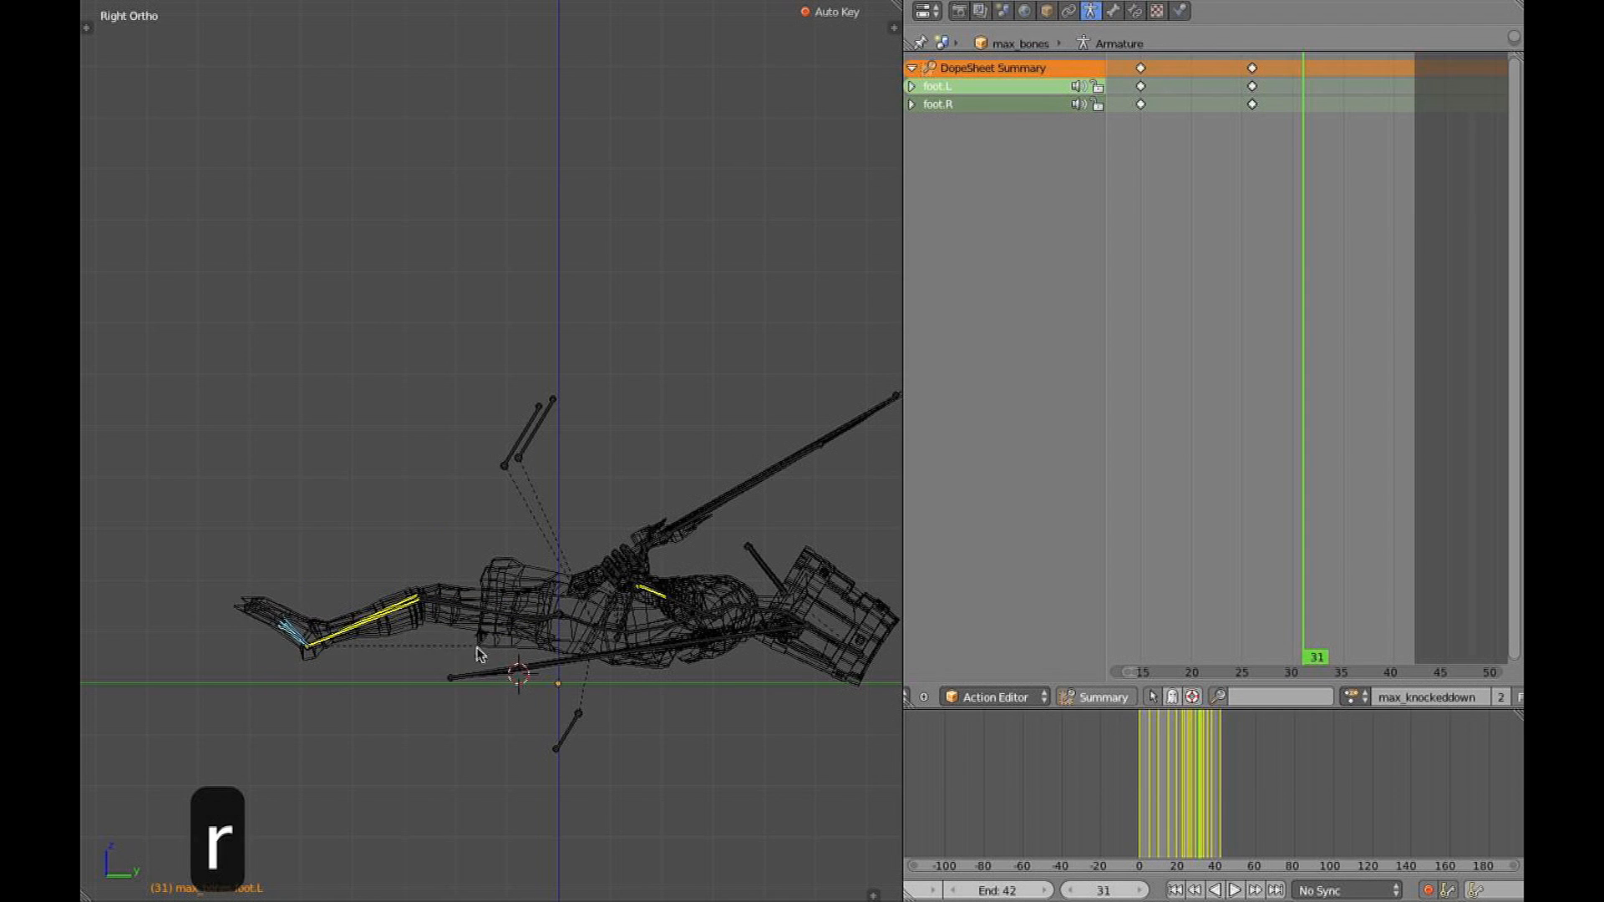
pyautogui.click(1224, 257)
pyautogui.moveTo(1213, 247); pyautogui.dragTo(1276, 245)
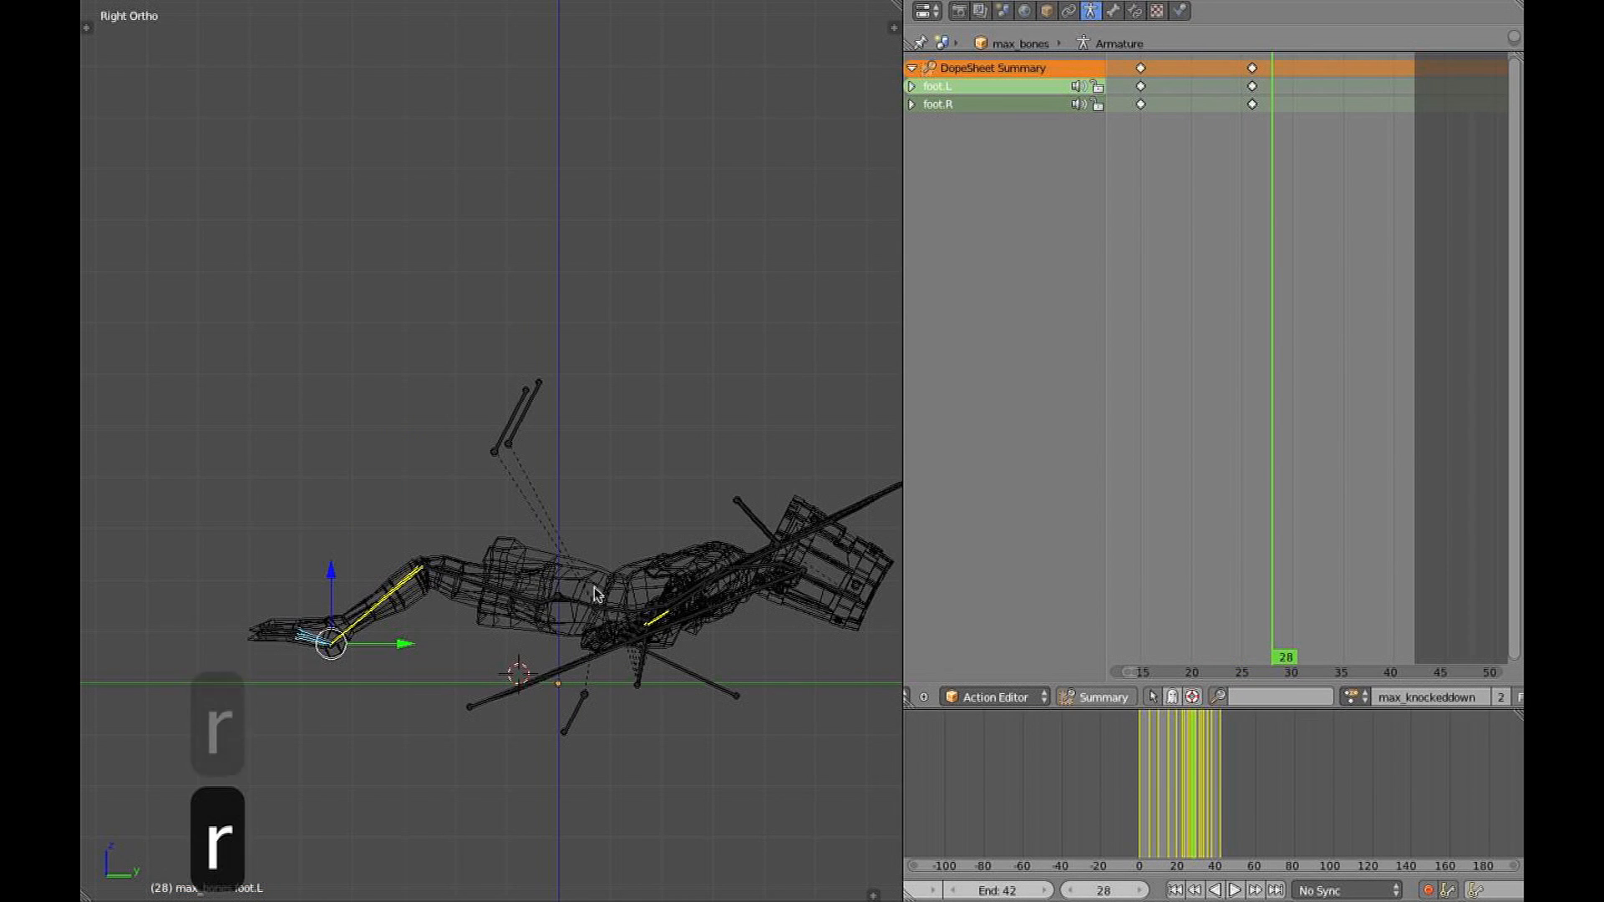
# Shift the foot bones' keyframes from frame 26 to frame 25 and rotate both feet at frame 34
pyautogui.keyDown('alt'); pyautogui.rightClick(1251, 86); pyautogui.keyUp('alt')
pyautogui.press('g')
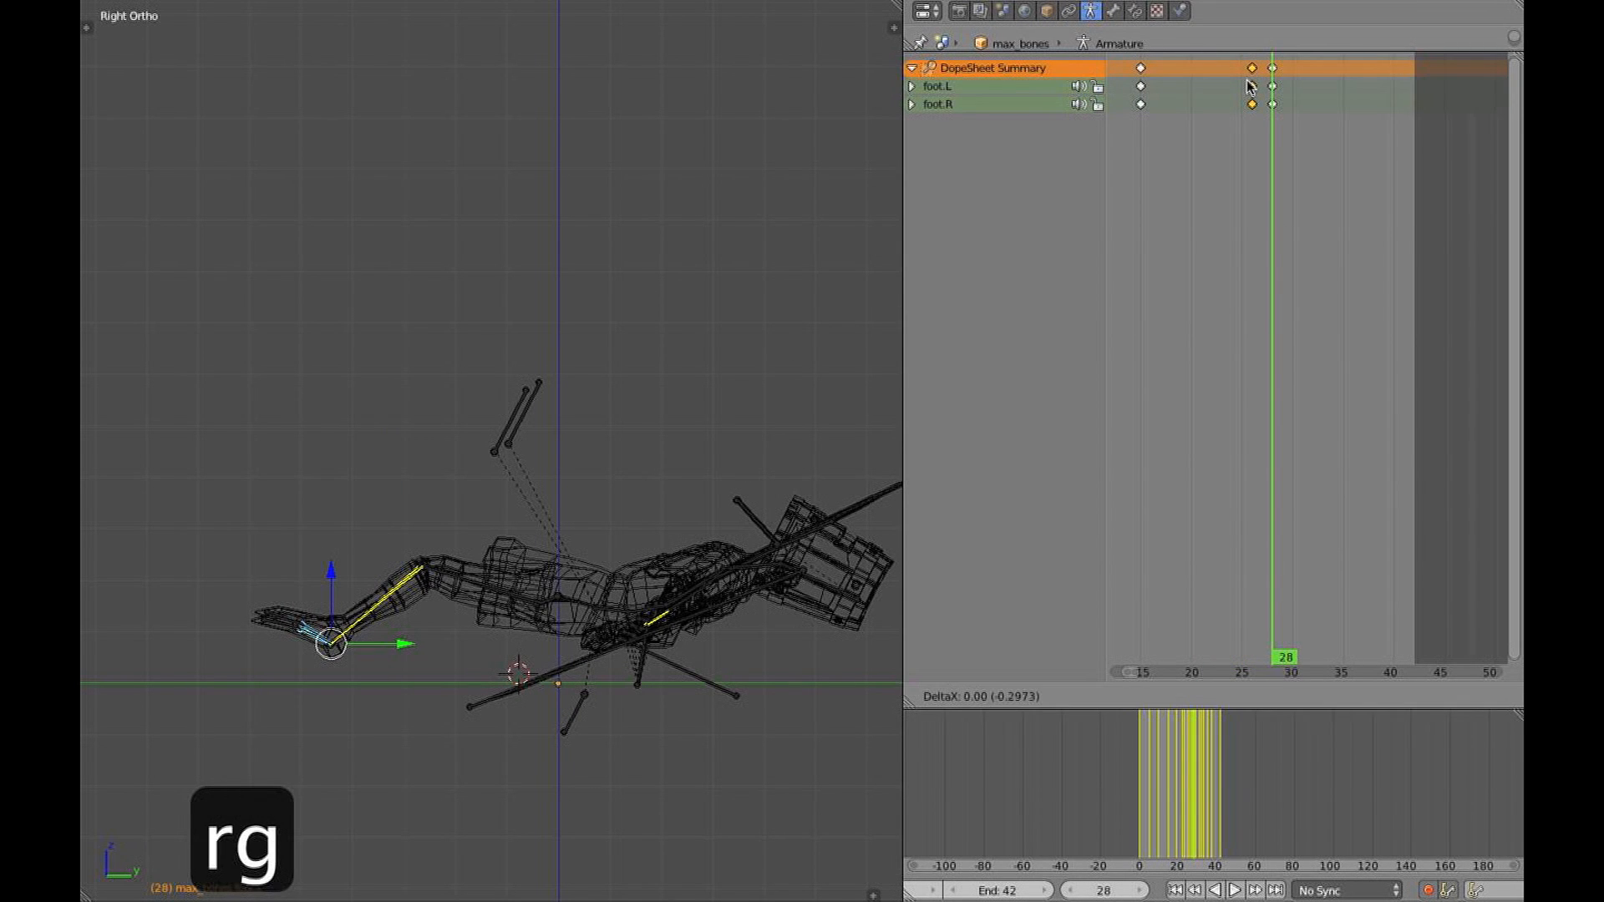
pyautogui.press('g')
pyautogui.click(1229, 86)
pyautogui.moveTo(1239, 94); pyautogui.dragTo(1302, 107)
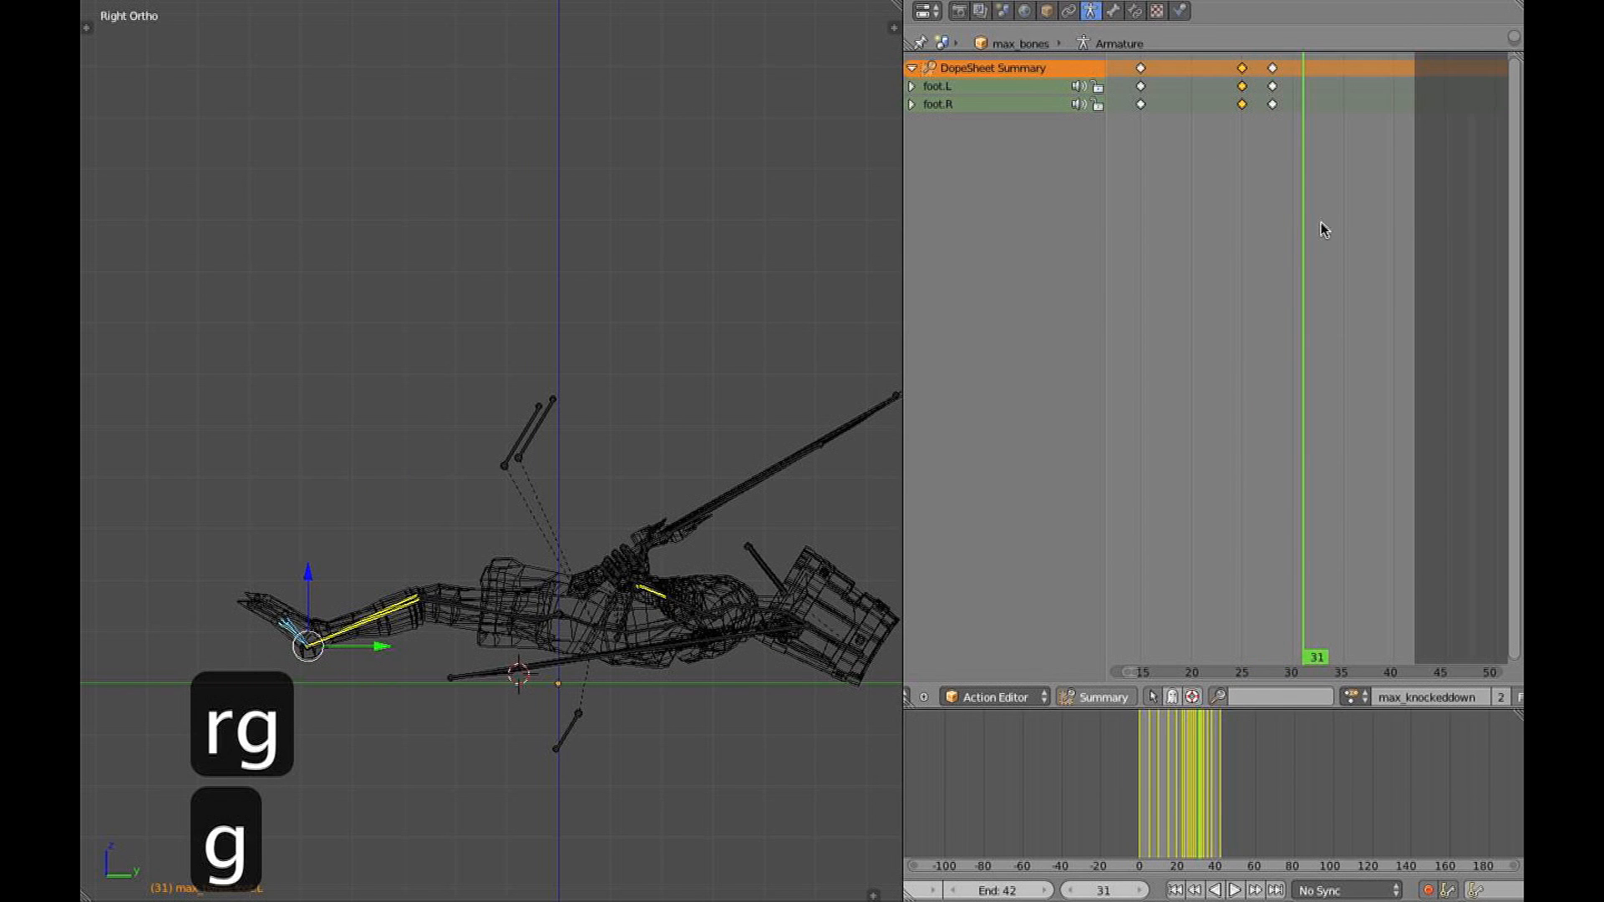
pyautogui.moveTo(1304, 322); pyautogui.dragTo(1333, 326)
pyautogui.press('r')
# Reselect footcontrol.L and footcontrol.R, lower both feet toward the floor at frame 39, and check the pose in solid shading
pyautogui.rightClick(471, 733)
pyautogui.moveTo(359, 645); pyautogui.dragTo(314, 719, button='middle')
pyautogui.rightClick(306, 589)
pyautogui.keyDown('shift'); pyautogui.rightClick(331, 493); pyautogui.keyUp('shift')
pyautogui.press('KP_3')
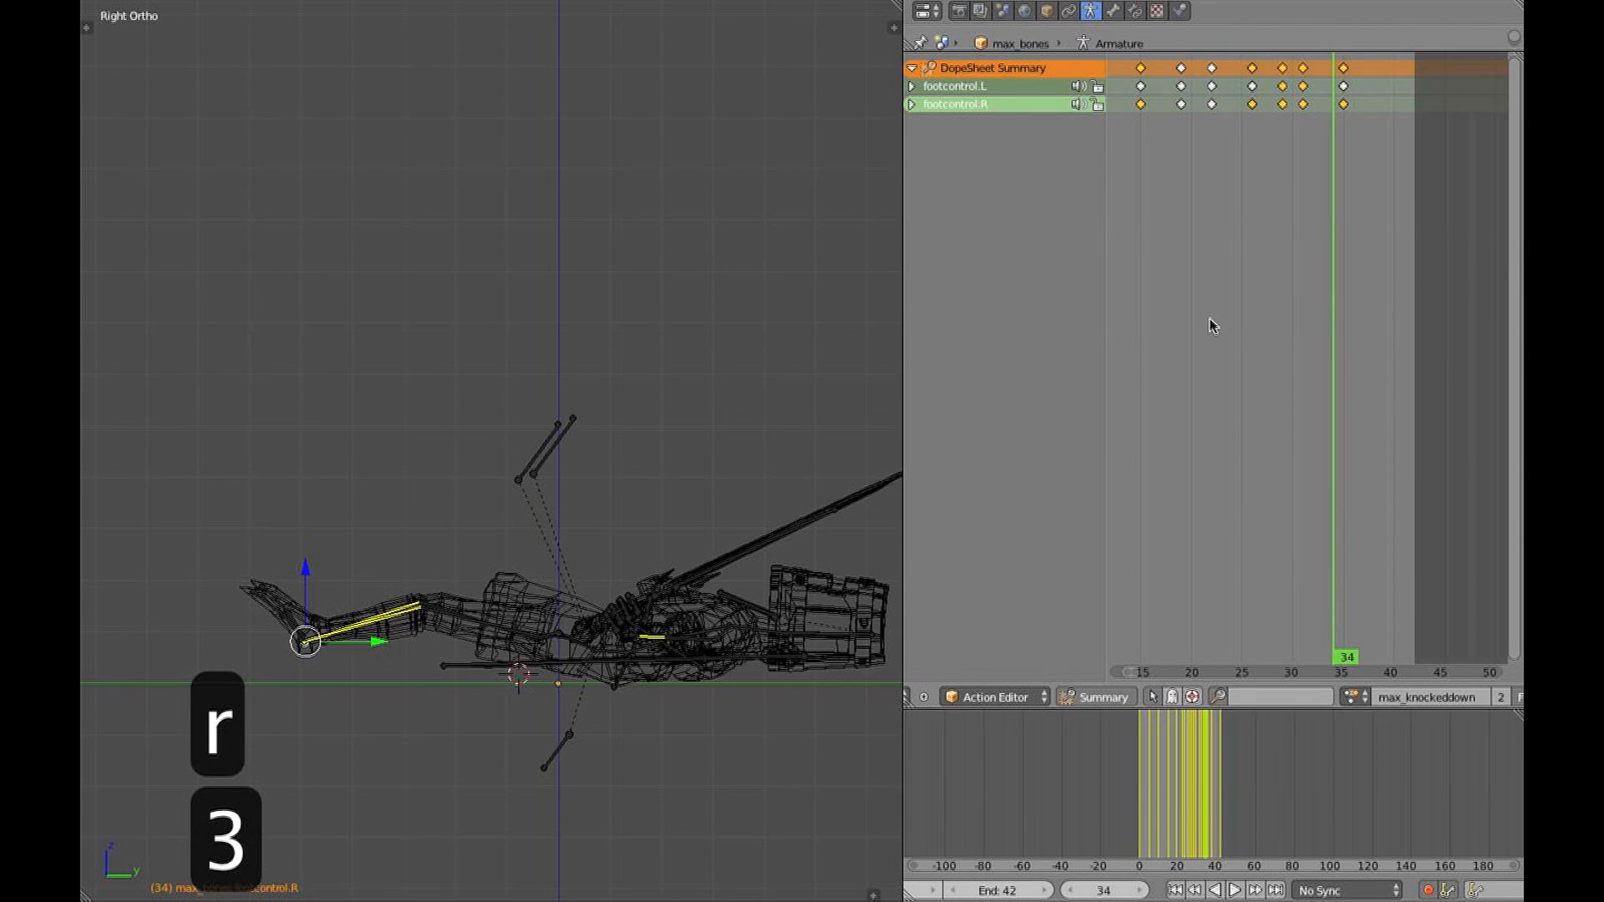
pyautogui.moveTo(1335, 288); pyautogui.dragTo(1346, 284)
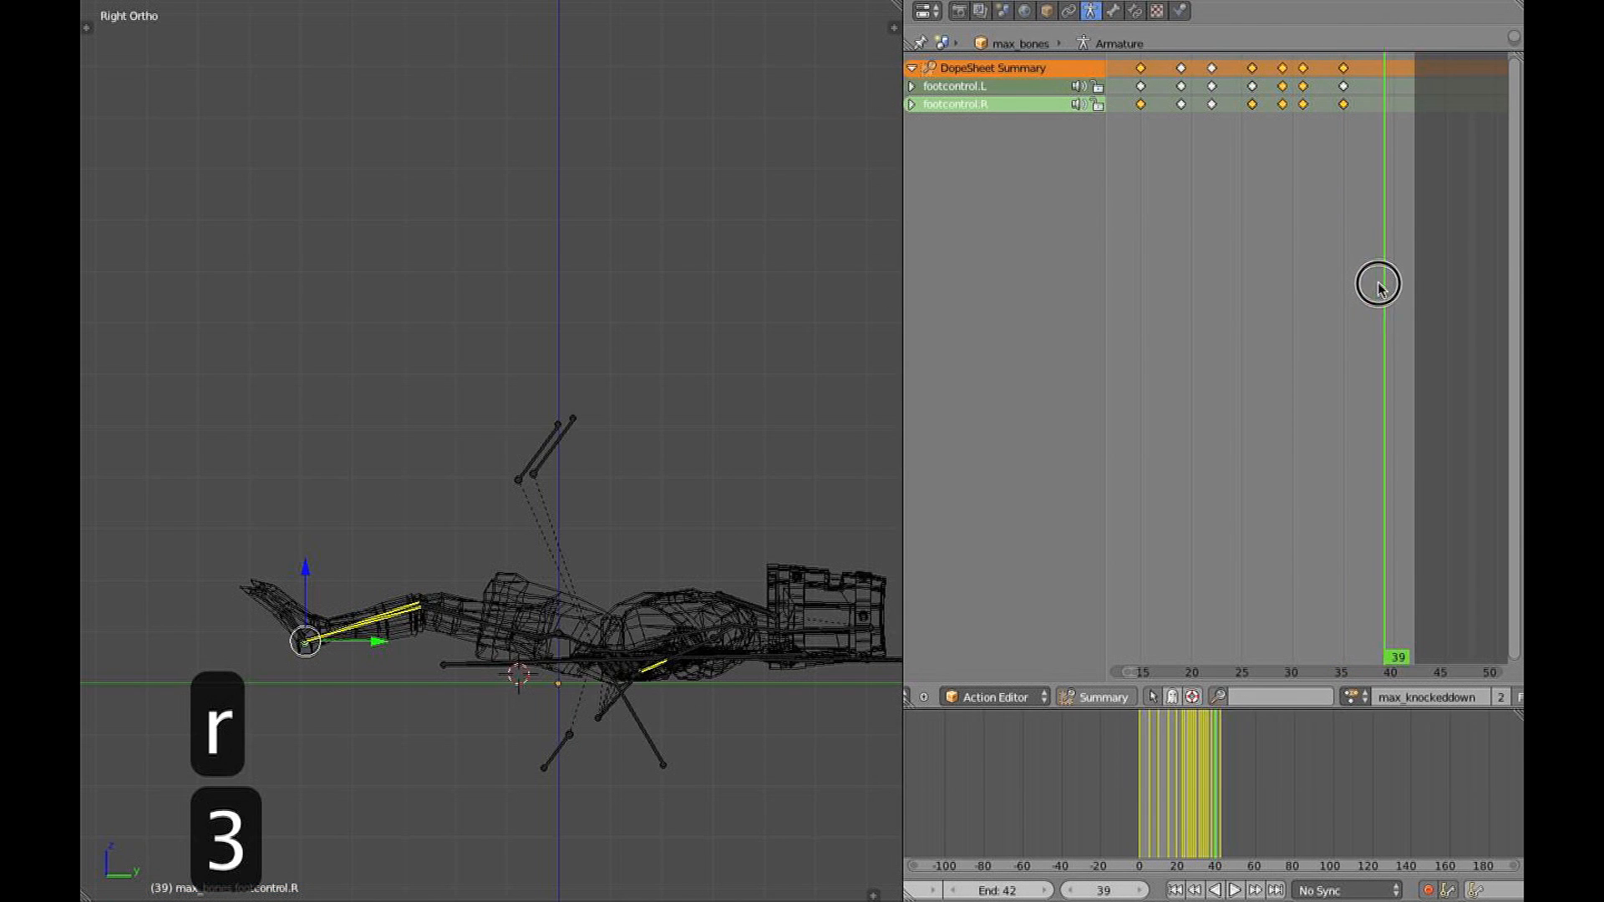
pyautogui.click(632, 643)
pyautogui.press('z')
pyautogui.moveTo(632, 643)
pyautogui.mouseDown(button='middle')
pyautogui.moveTo(588, 756)
pyautogui.moveTo(401, 575)
pyautogui.mouseUp(button='middle')
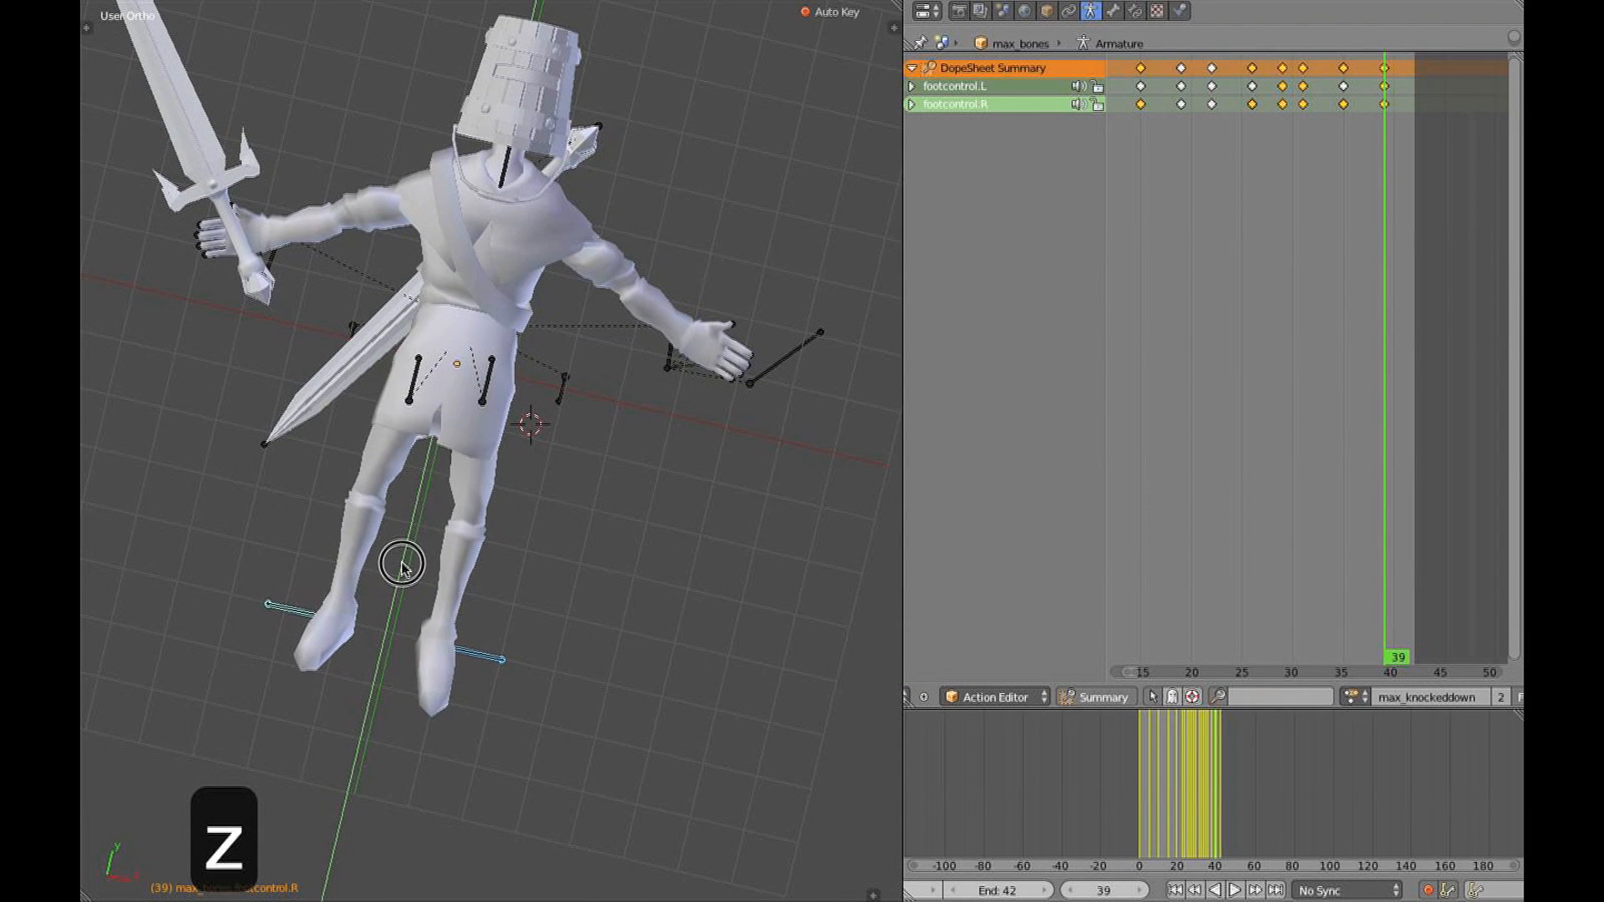
pyautogui.press('KP_3')
pyautogui.moveTo(360, 602); pyautogui.dragTo(326, 590, button='middle')
pyautogui.press('KP_3')
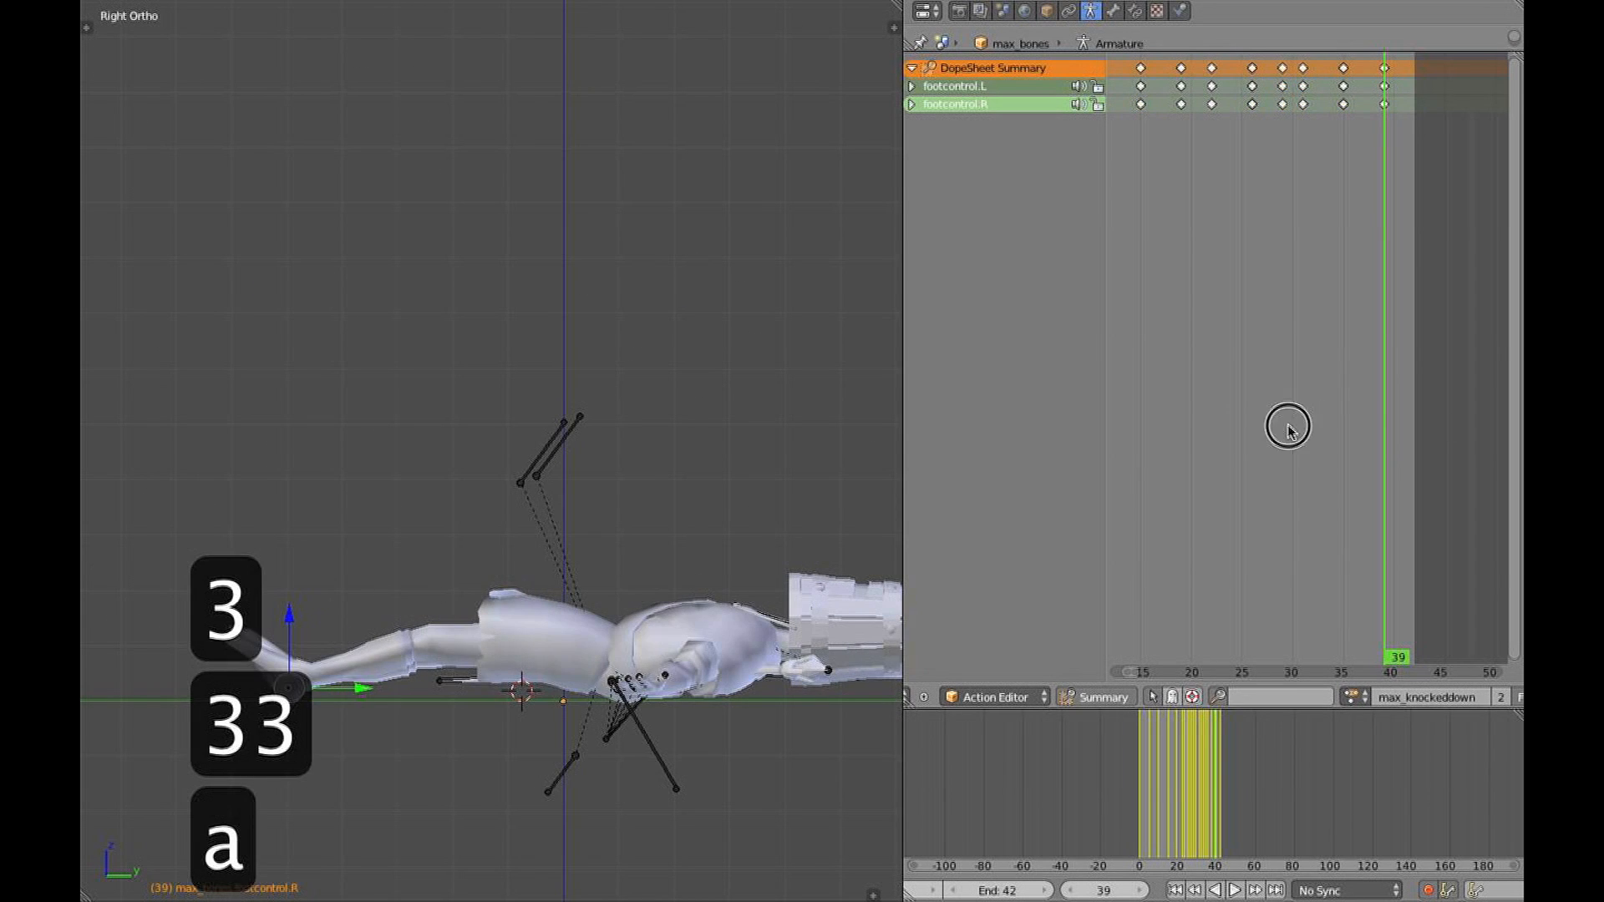
# Play the whole action from several angles to check how the feet land, and save the file
pyautogui.hotkey('alt', 'a')
pyautogui.press('a')
pyautogui.moveTo(579, 447); pyautogui.dragTo(638, 522, button='middle')
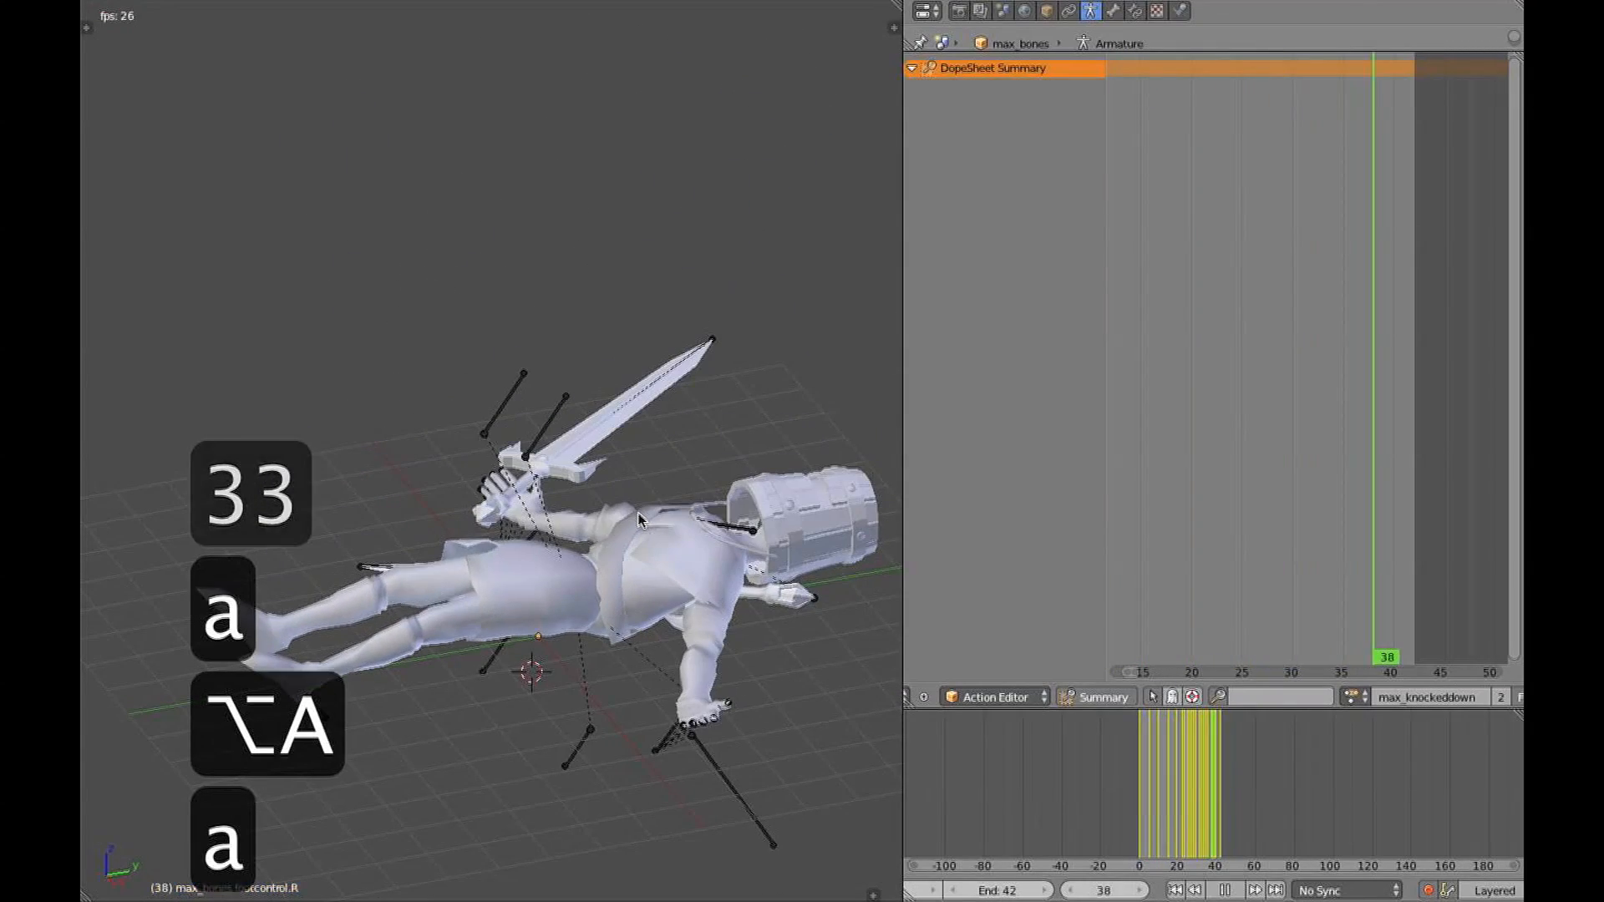
pyautogui.moveTo(637, 535); pyautogui.dragTo(649, 597, button='middle')
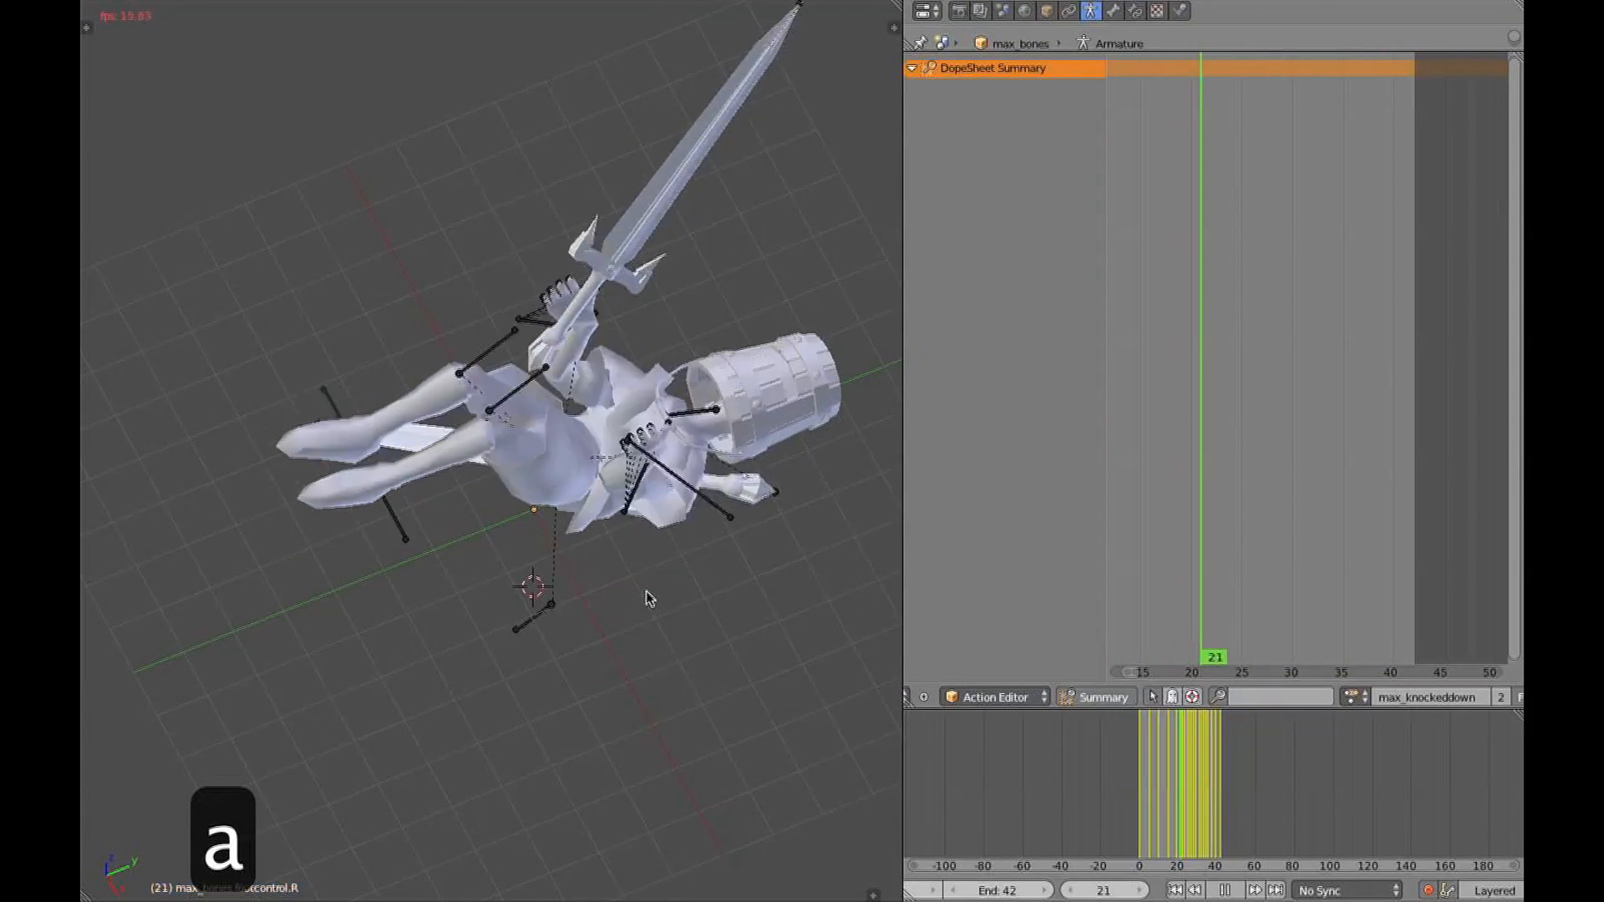
pyautogui.moveTo(648, 599); pyautogui.dragTo(612, 483, button='middle')
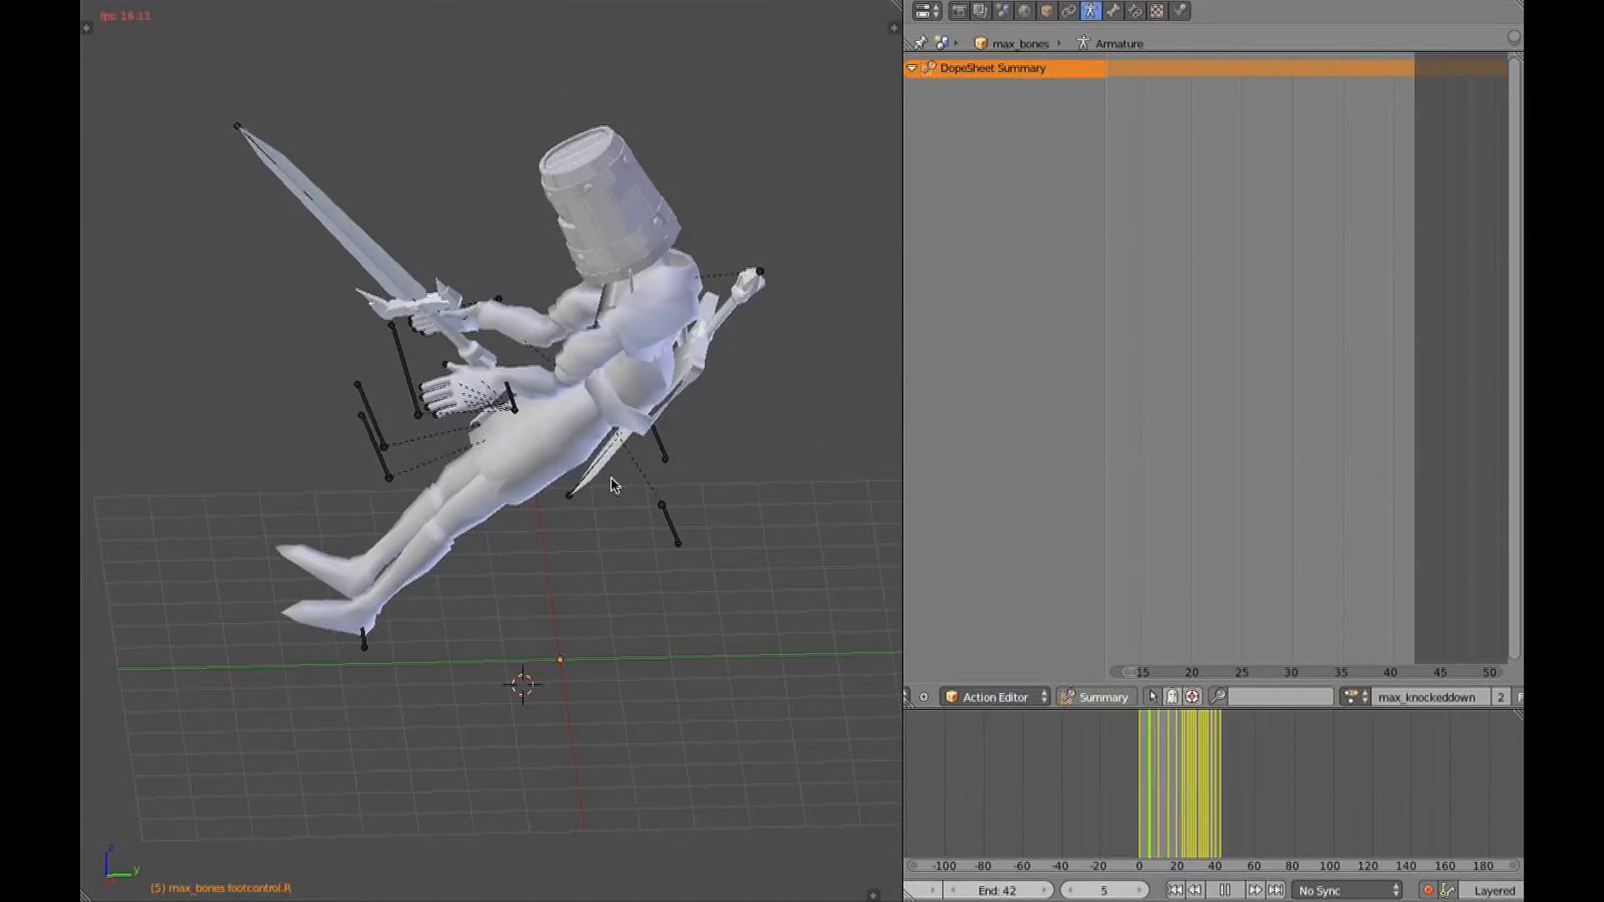
pyautogui.moveTo(610, 478); pyautogui.dragTo(777, 559, button='middle')
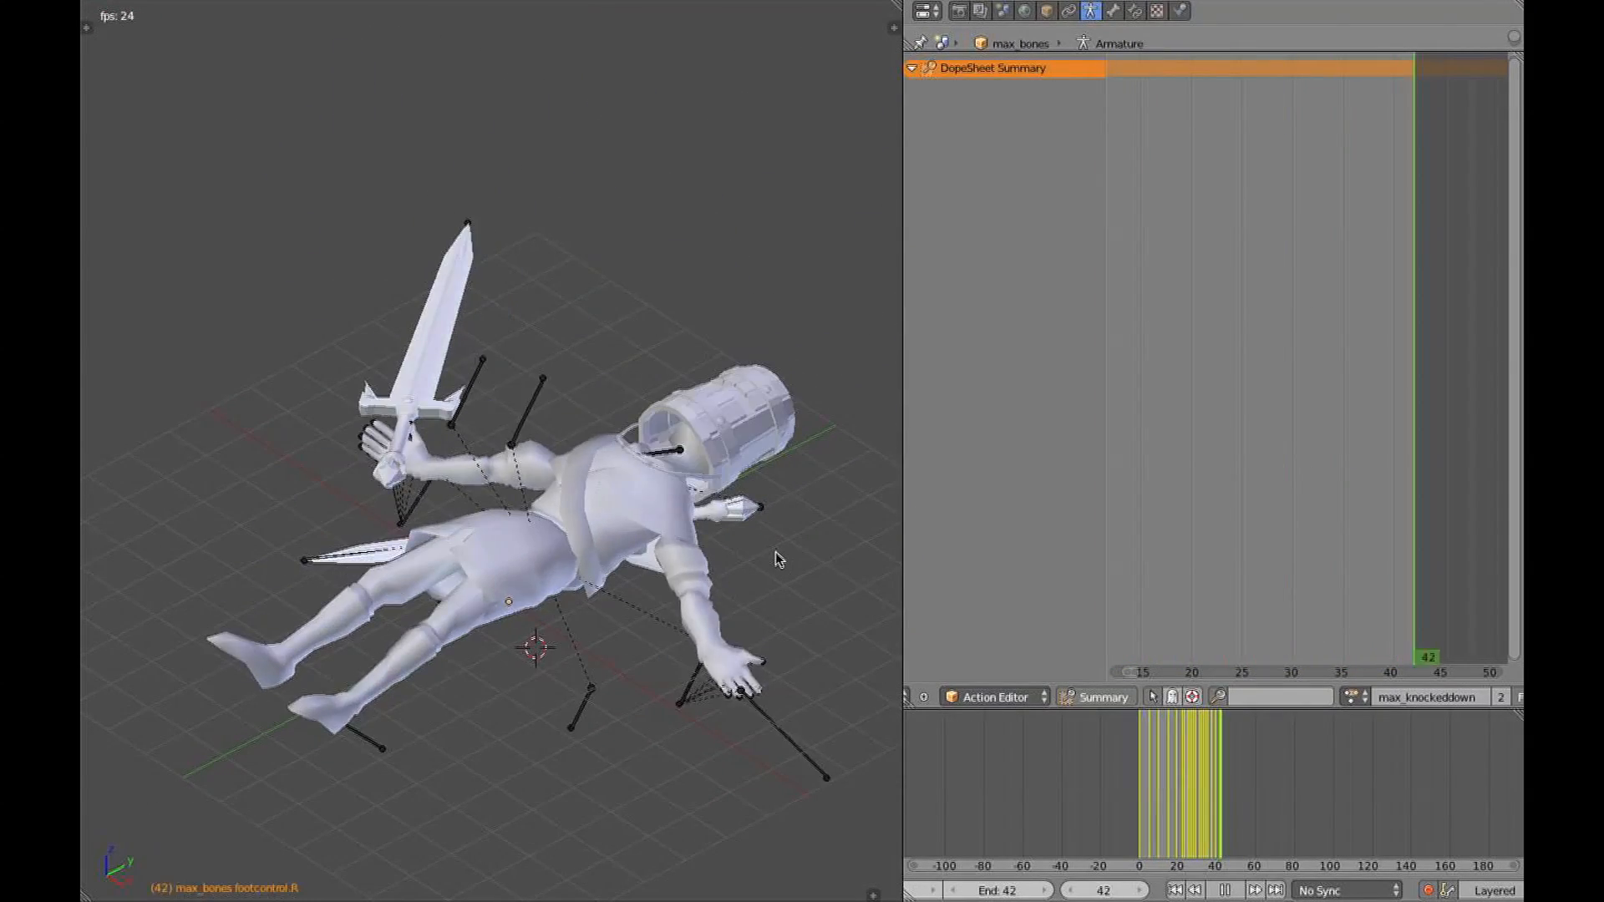
pyautogui.moveTo(617, 486); pyautogui.dragTo(455, 459, button='middle')
pyautogui.press('Escape')
pyautogui.press('super+s')
# Remove the sword held in the right hand and play the action in perspective with textured and solid shading
pyautogui.scroll(4, 493, 516)
pyautogui.moveTo(494, 516); pyautogui.dragTo(638, 536, button='middle')
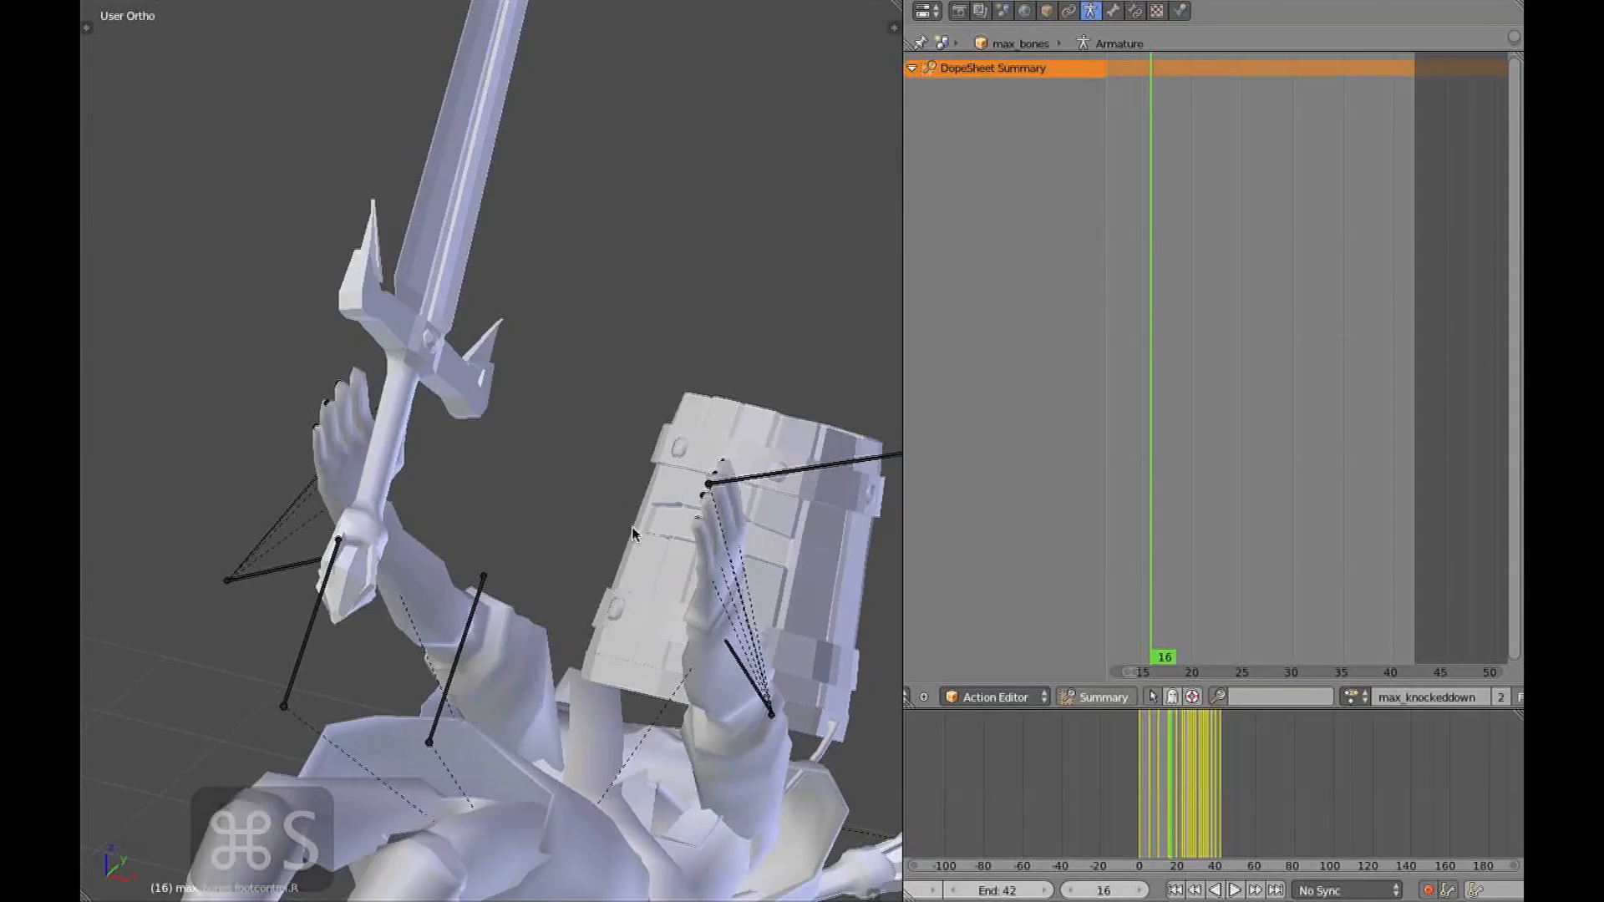
pyautogui.scroll(-2, 595, 460)
pyautogui.moveTo(518, 476)
pyautogui.mouseDown(button='middle')
pyautogui.moveTo(626, 484)
pyautogui.moveTo(555, 505)
pyautogui.moveTo(590, 457)
pyautogui.moveTo(537, 487)
pyautogui.moveTo(562, 562)
pyautogui.moveTo(626, 649)
pyautogui.moveTo(669, 681)
pyautogui.moveTo(698, 670)
pyautogui.moveTo(662, 591)
pyautogui.moveTo(544, 709)
pyautogui.moveTo(322, 419)
pyautogui.moveTo(458, 522)
pyautogui.mouseUp(button='middle')
pyautogui.hotkey('alt', 'z')
pyautogui.hotkey('alt', 'a')
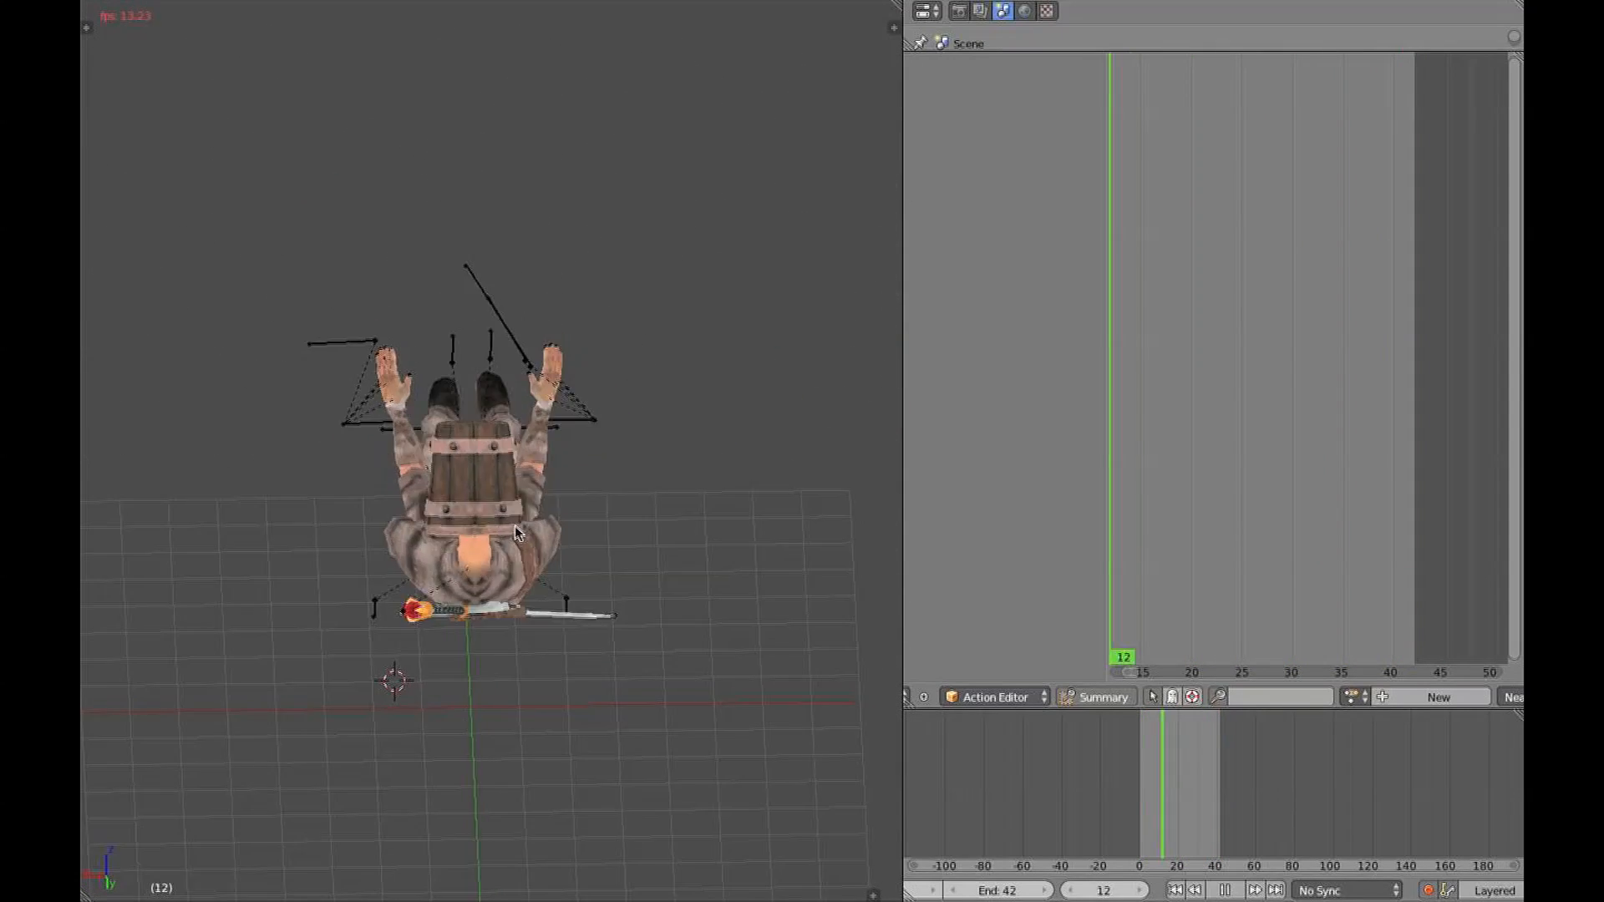
pyautogui.press('KP_5')
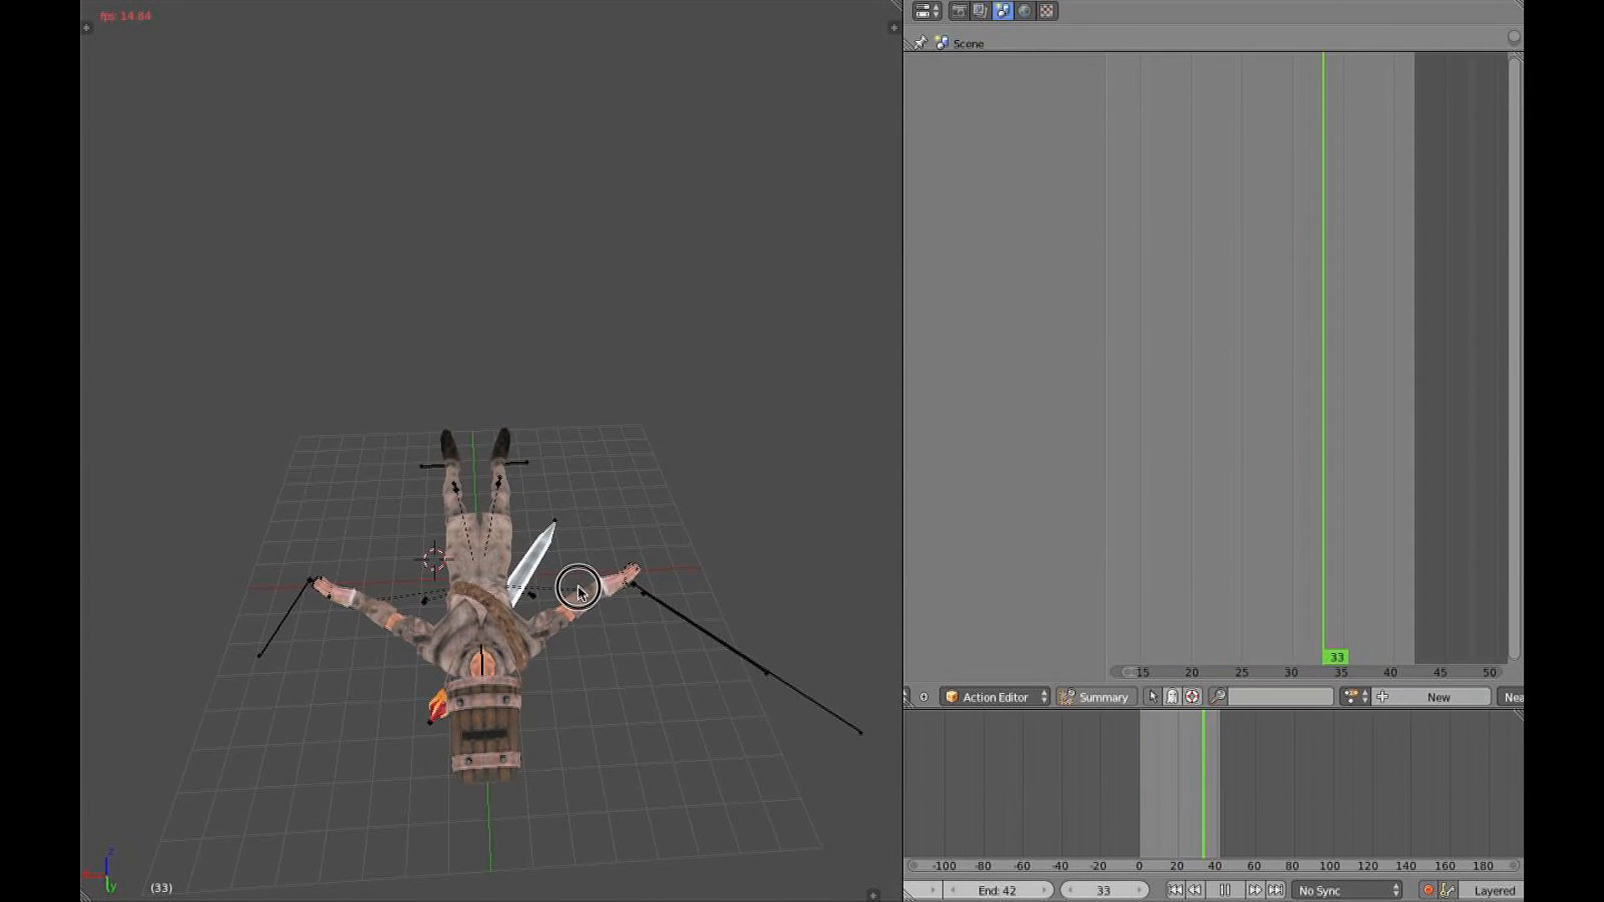
pyautogui.press('z')
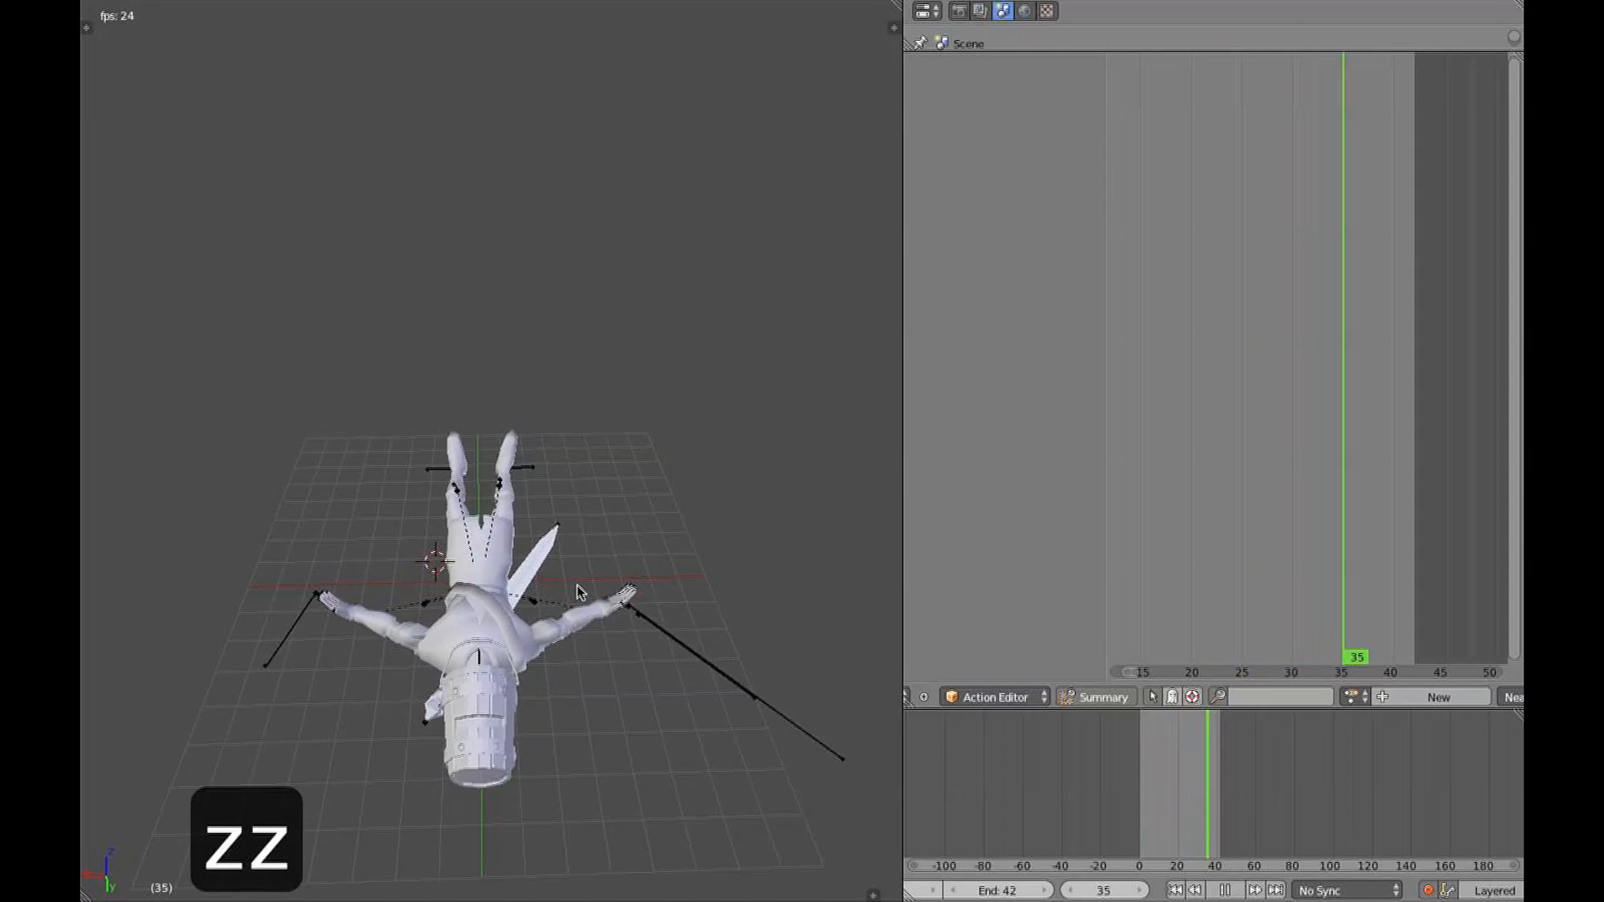
# Watch the looping action from the side, front and raised angles, stop playback and save the file
pyautogui.moveTo(609, 578); pyautogui.dragTo(505, 545, button='middle')
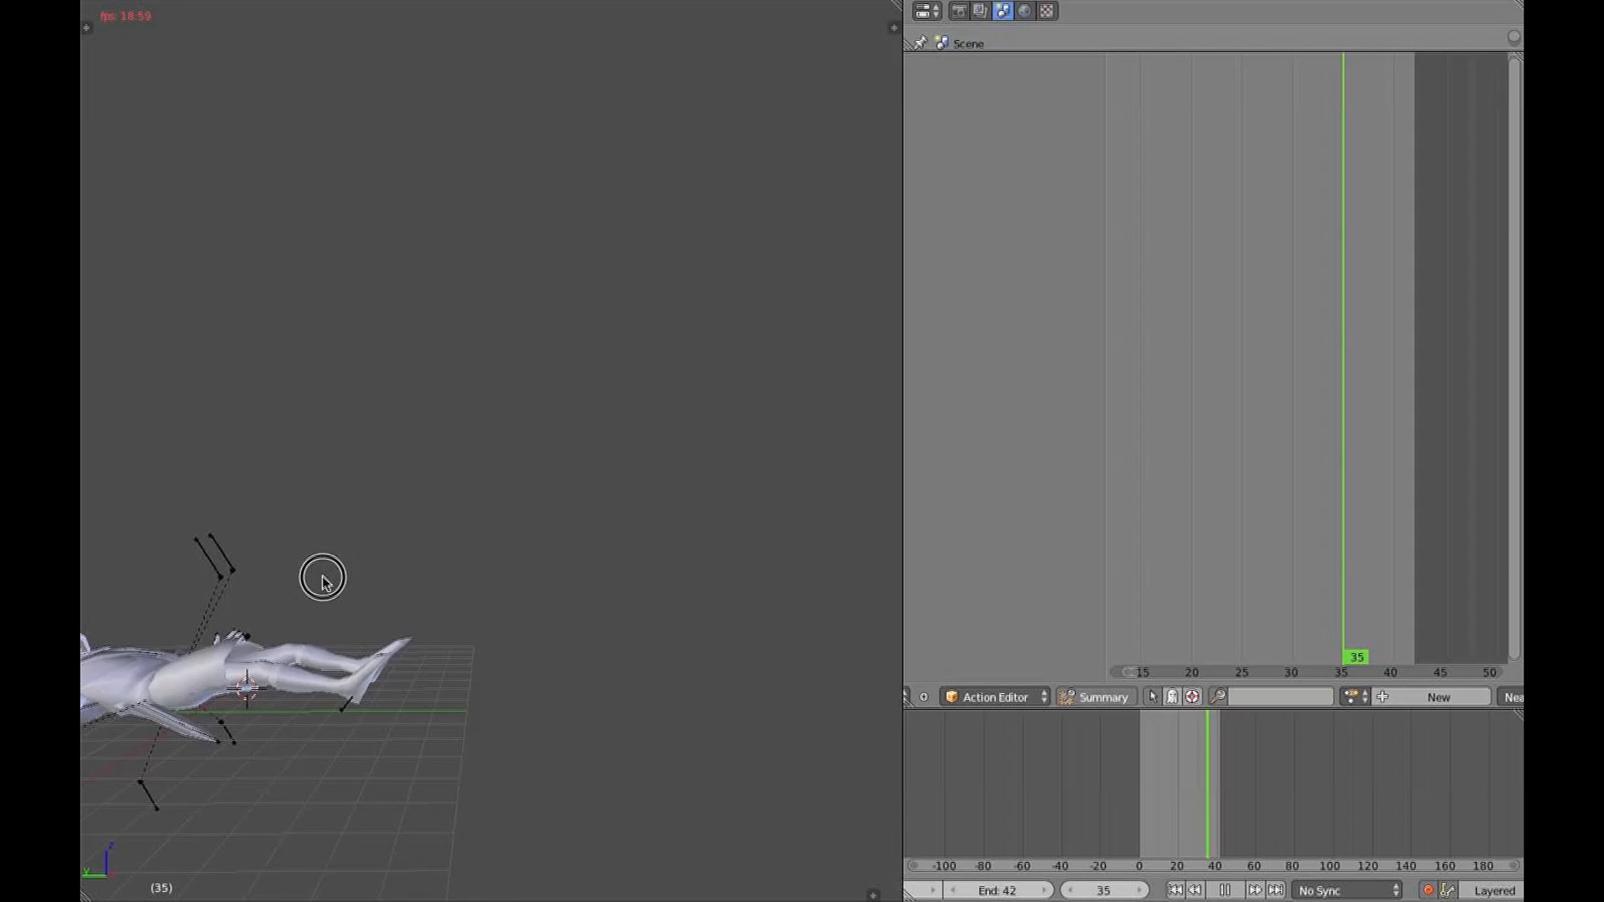
pyautogui.moveTo(316, 583); pyautogui.dragTo(798, 589, button='middle')
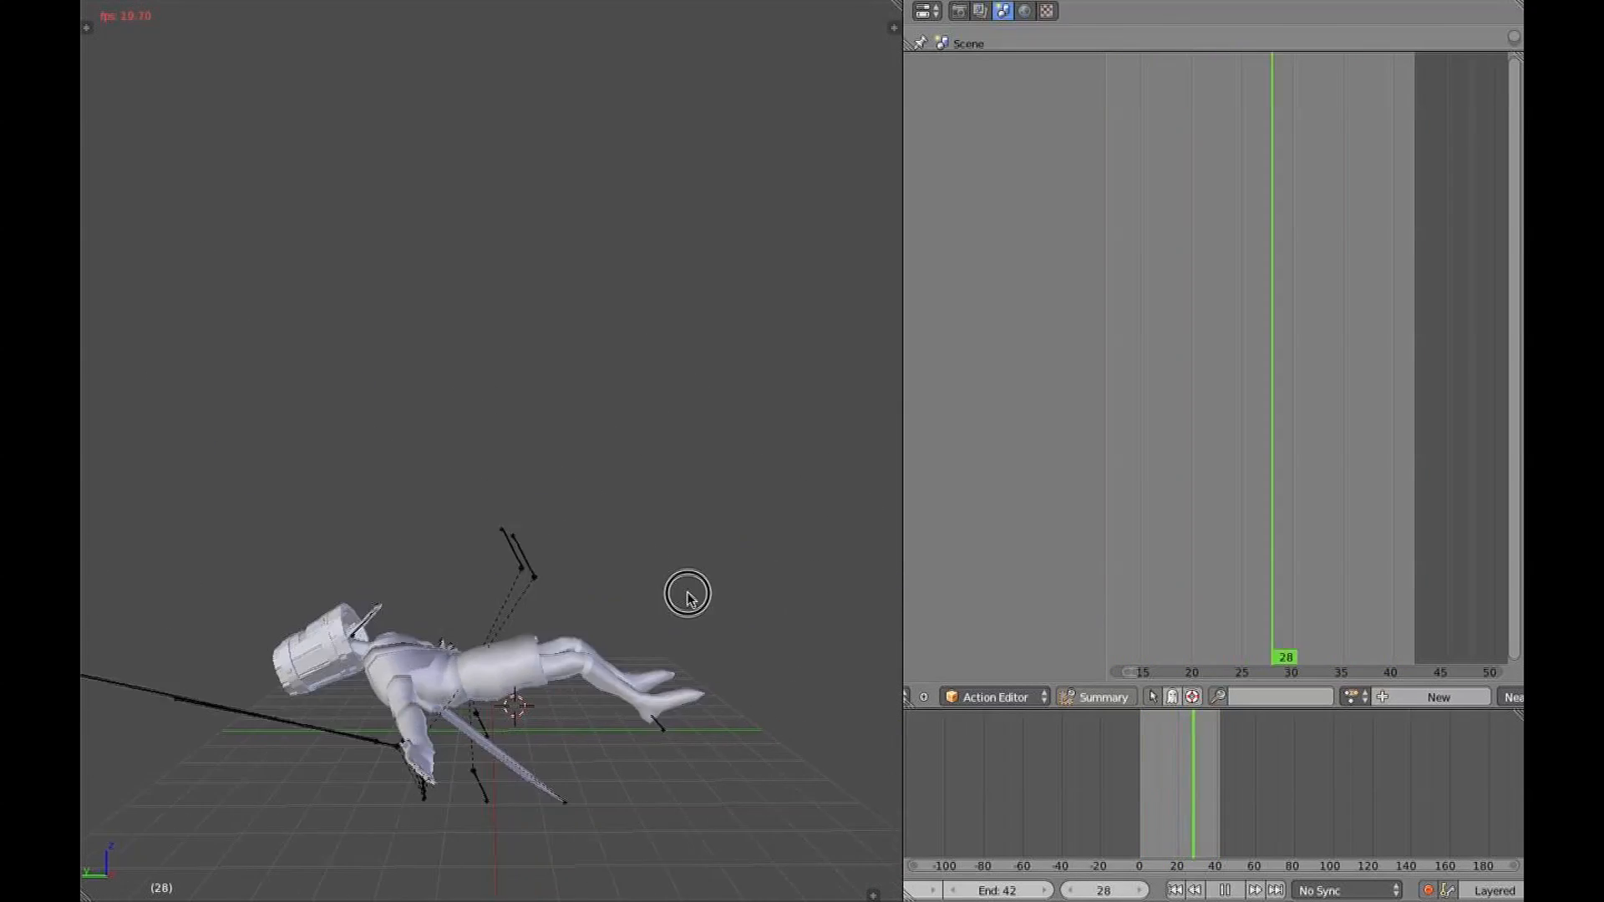
pyautogui.moveTo(589, 594); pyautogui.dragTo(106, 576, button='middle')
pyautogui.moveTo(832, 585); pyautogui.dragTo(739, 585, button='middle')
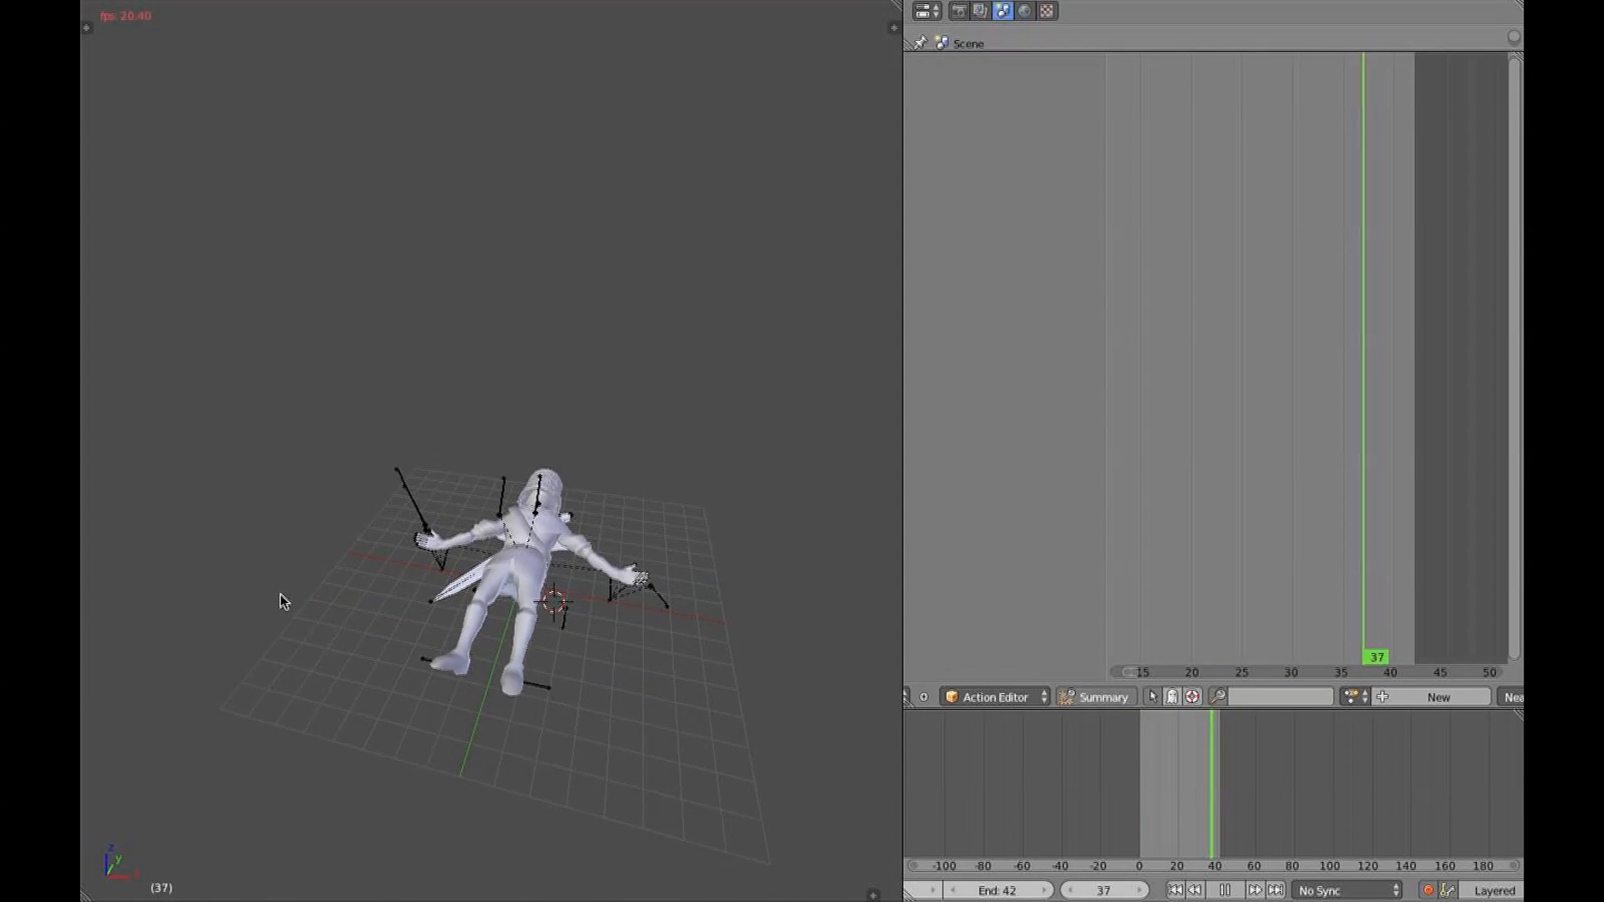
pyautogui.press('Escape')
pyautogui.scroll(5, 555, 489)
pyautogui.moveTo(568, 568)
pyautogui.mouseDown(button='middle')
pyautogui.moveTo(594, 509)
pyautogui.moveTo(588, 466)
pyautogui.moveTo(666, 401)
pyautogui.moveTo(891, 434)
pyautogui.moveTo(824, 476)
pyautogui.moveTo(777, 562)
pyautogui.moveTo(816, 637)
pyautogui.moveTo(520, 435)
pyautogui.moveTo(560, 460)
pyautogui.mouseUp(button='middle')
pyautogui.press('super+s')
# Try to rotate the shoulder.L bone at frame 15
pyautogui.press('z')
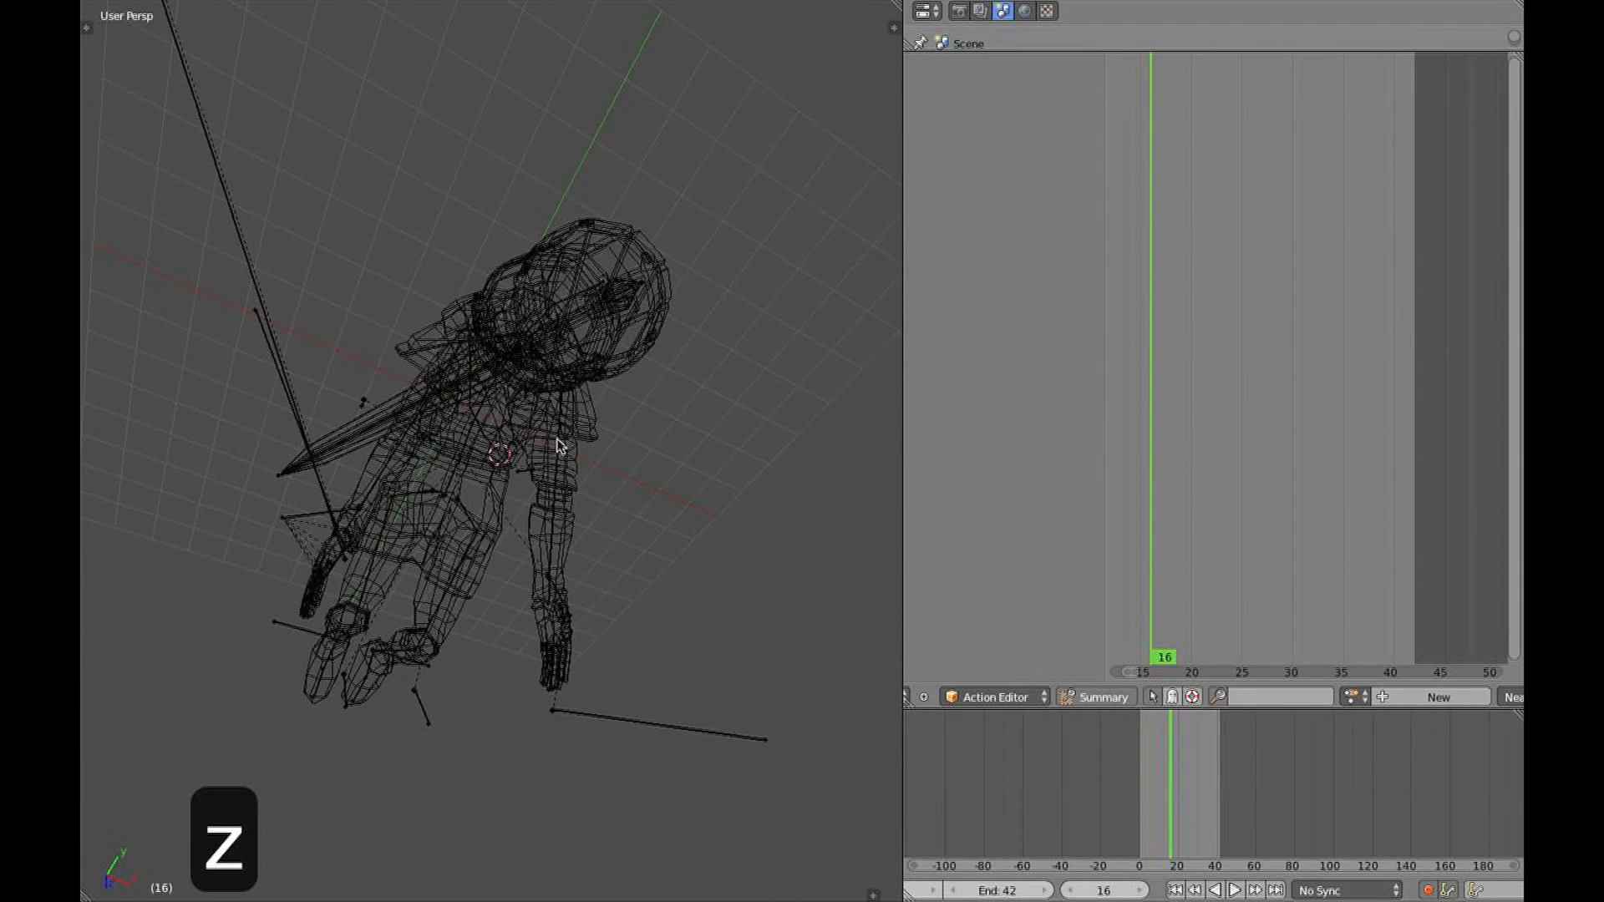
pyautogui.rightClick(554, 401)
pyautogui.moveTo(548, 390); pyautogui.dragTo(568, 259, button='middle')
pyautogui.hotkey('alt', 'z')
pyautogui.moveTo(595, 509)
pyautogui.mouseDown(button='middle')
pyautogui.moveTo(609, 340)
pyautogui.moveTo(554, 430)
pyautogui.moveTo(267, 454)
pyautogui.moveTo(305, 493)
pyautogui.mouseUp(button='middle')
pyautogui.press('z')
pyautogui.moveTo(1145, 338); pyautogui.dragTo(1142, 302)
pyautogui.press('z')
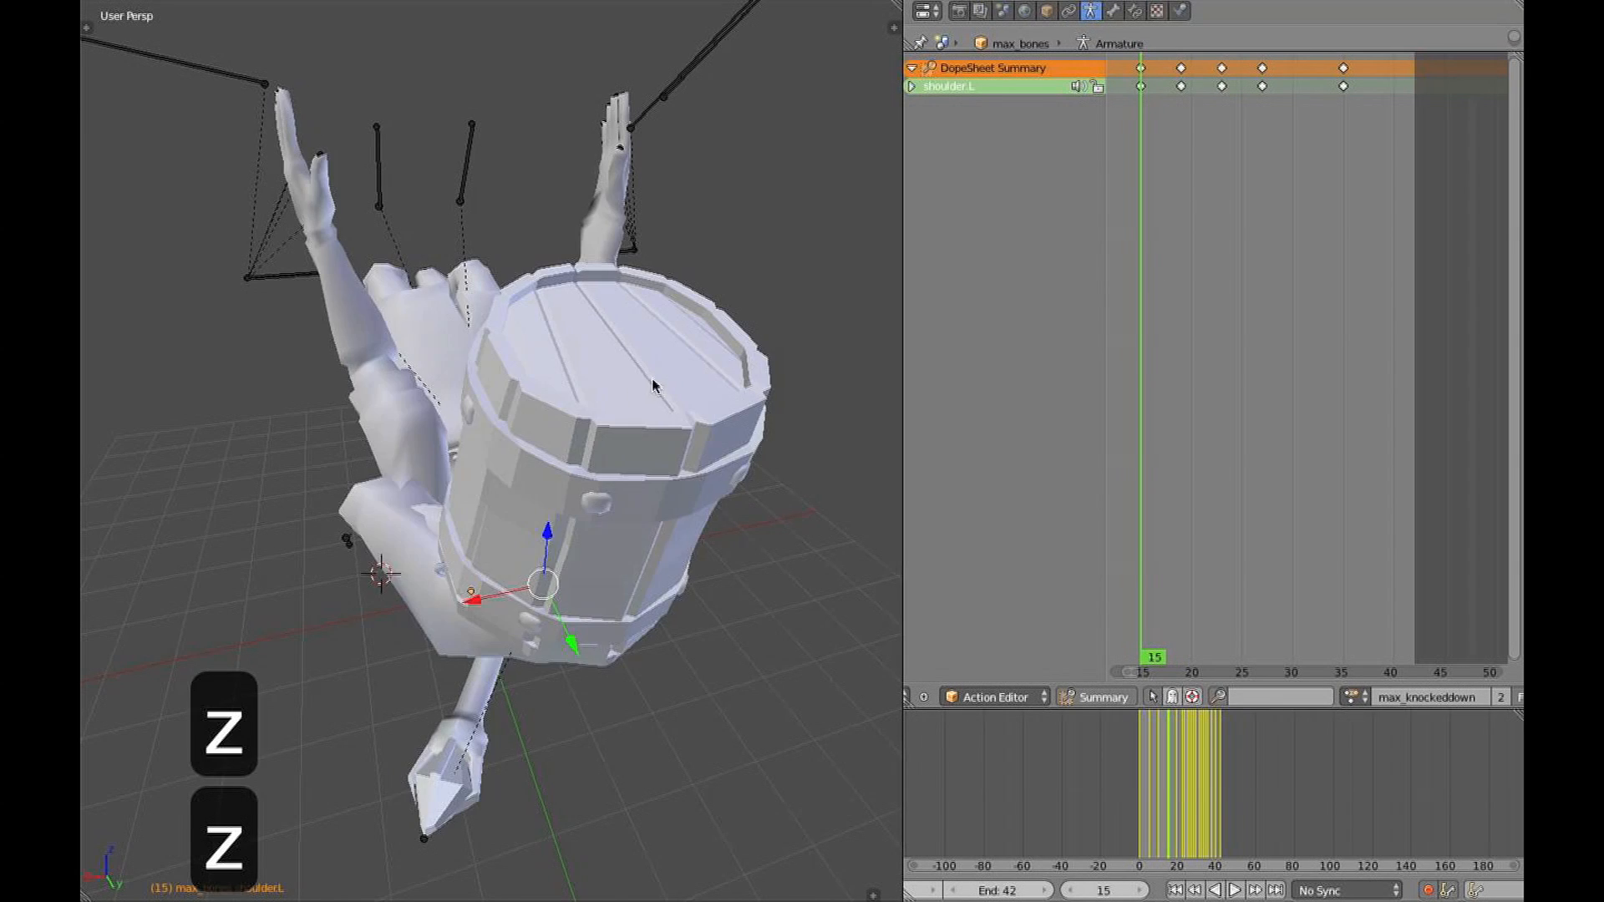
pyautogui.press('r')
pyautogui.moveTo(700, 571); pyautogui.dragTo(669, 374, button='middle')
pyautogui.press('super+z')
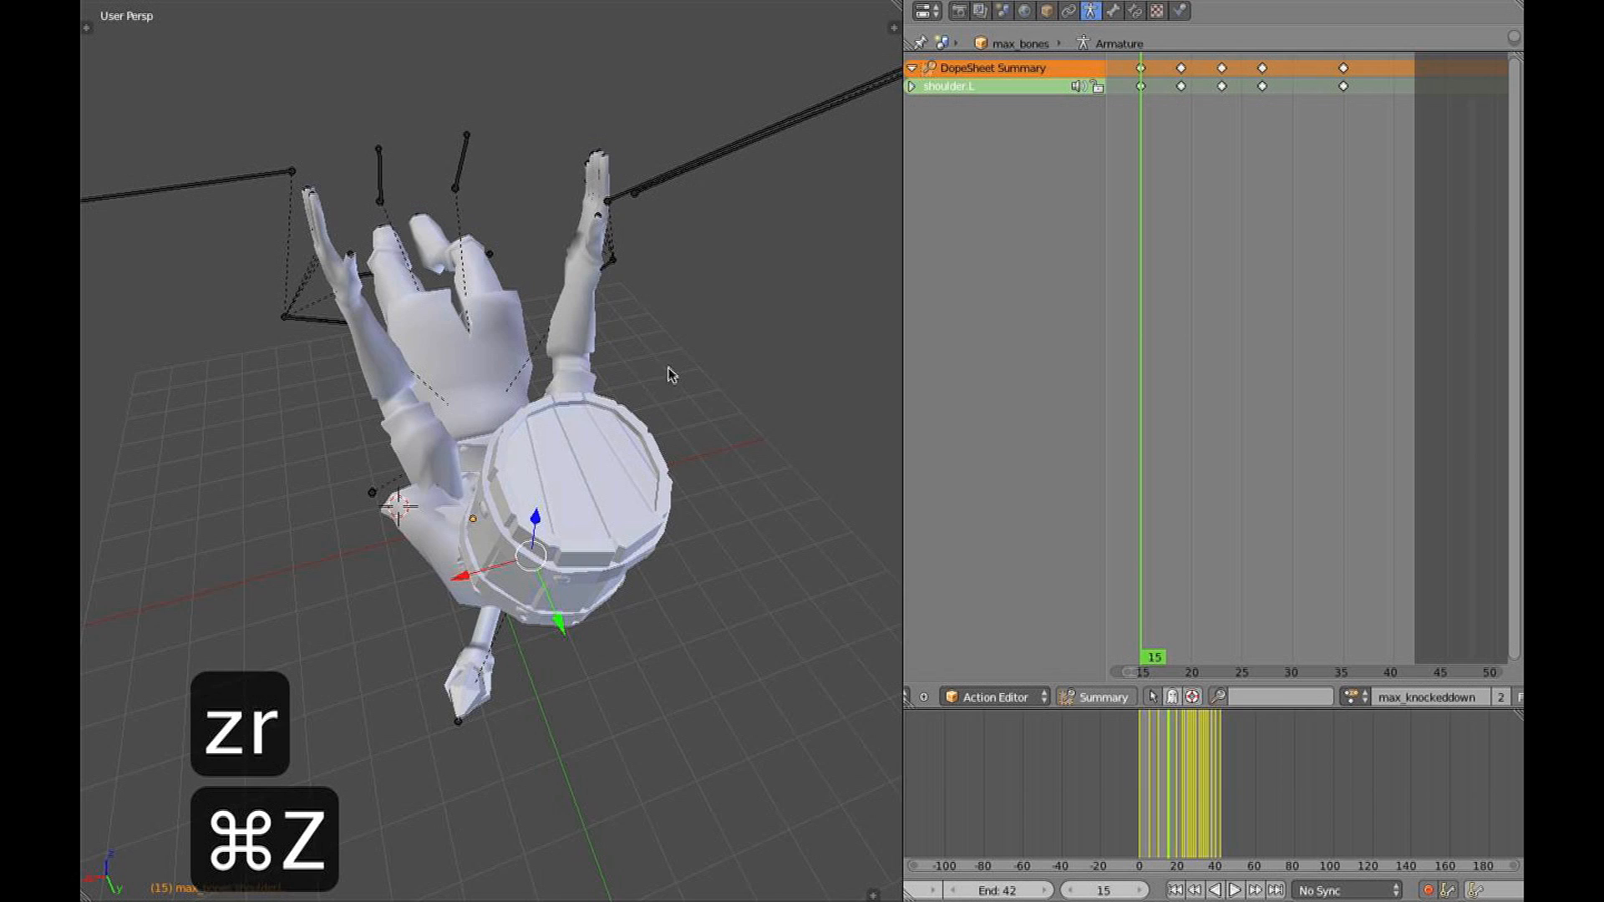
# Move handcontrol.R along X and rotate it at frame 15, and paste its pose mirrored onto the other hand control
pyautogui.moveTo(650, 260); pyautogui.dragTo(650, 282, button='middle')
pyautogui.rightClick(650, 285)
pyautogui.moveTo(1106, 250); pyautogui.dragTo(1072, 250)
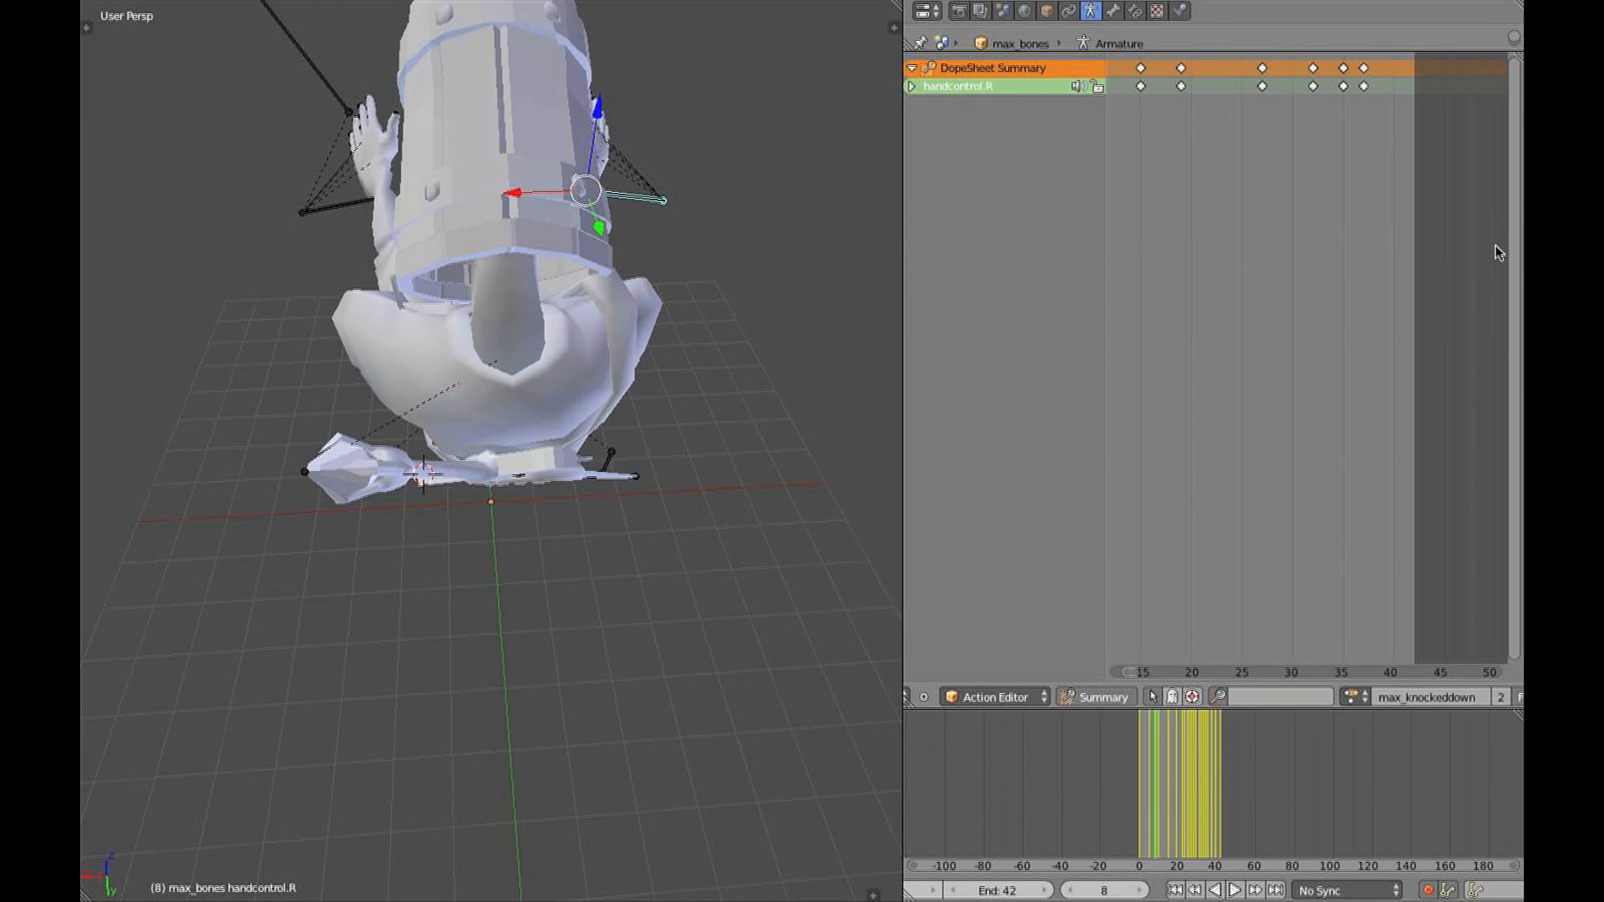
pyautogui.moveTo(1496, 247); pyautogui.dragTo(1500, 301, button='middle')
pyautogui.moveTo(1191, 294); pyautogui.dragTo(1240, 284)
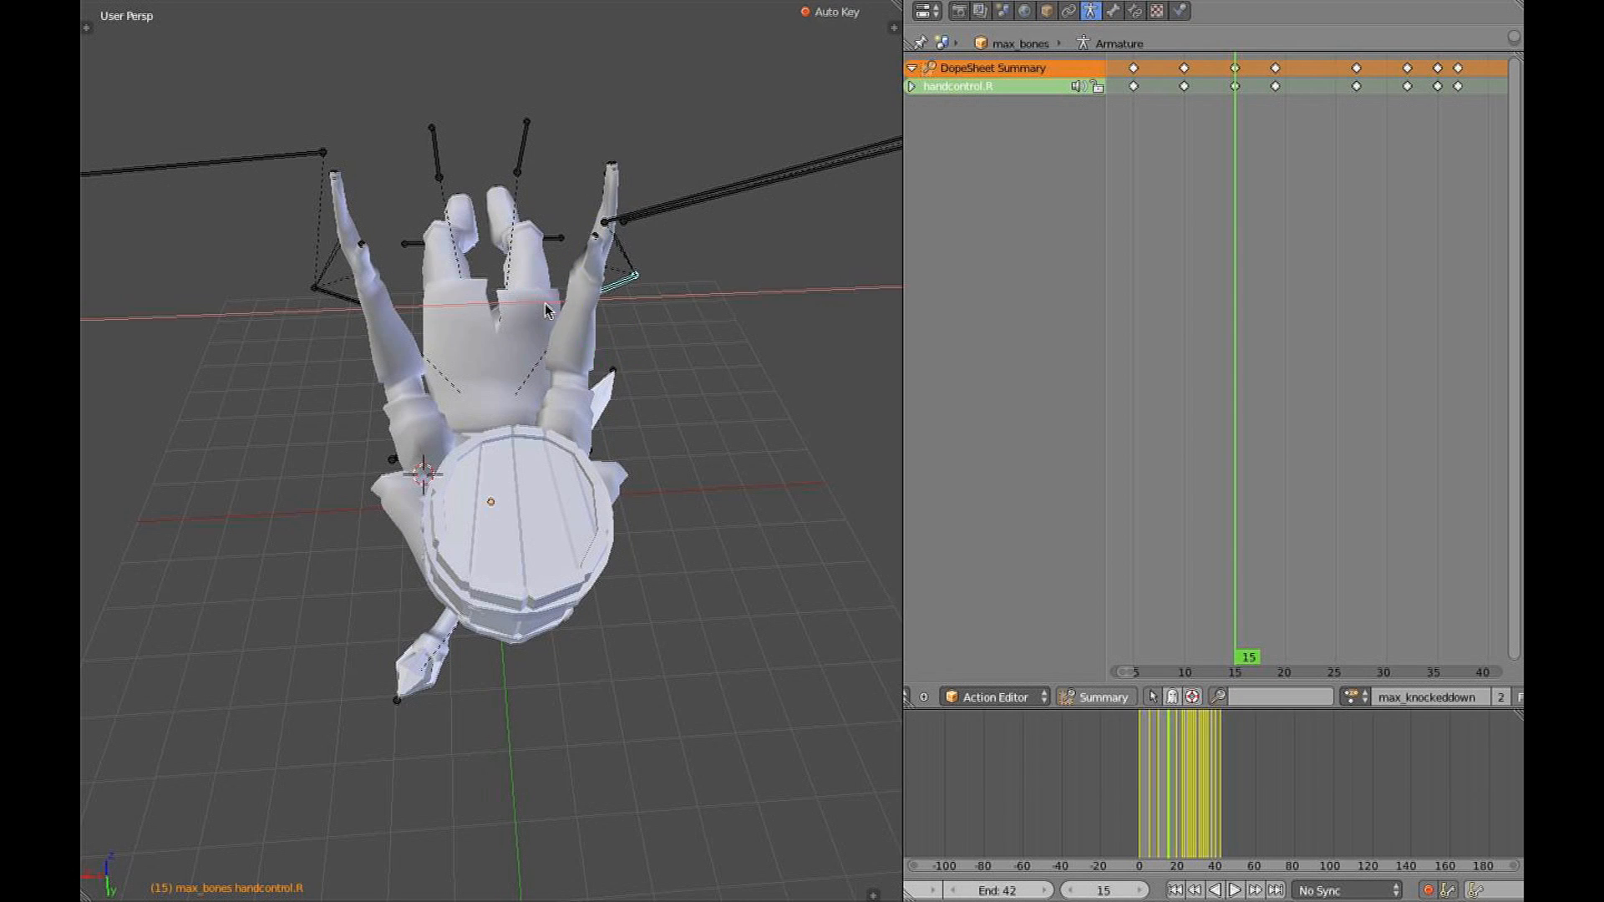
pyautogui.hotkey('ctrl', 'shift', 'v')
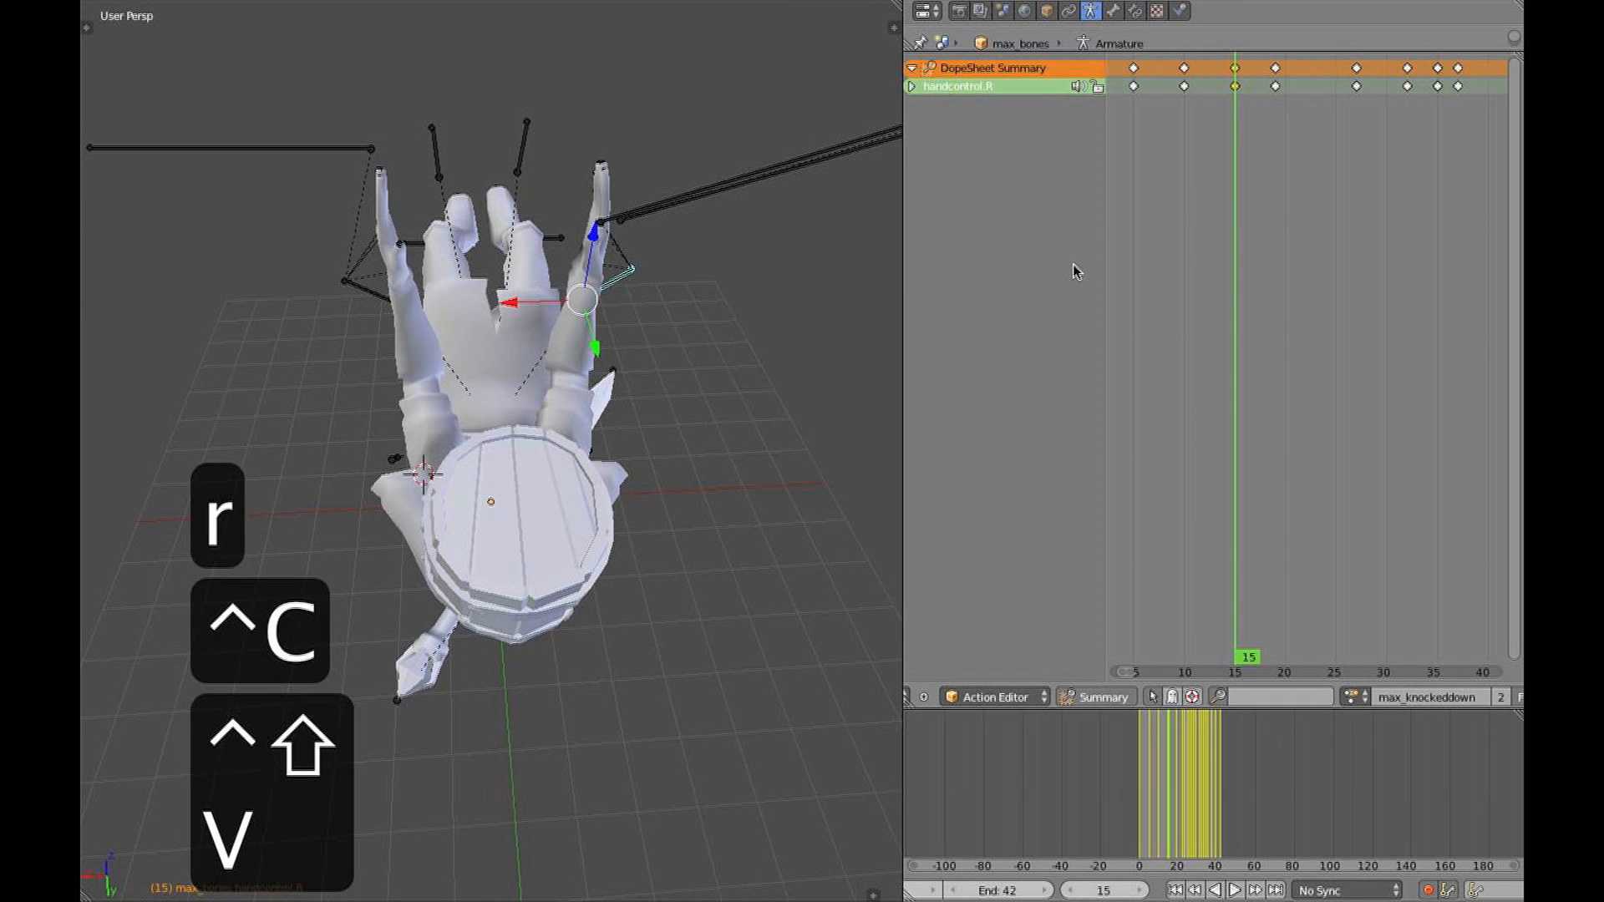
# Copy the pose of handcontrol.R at frame 19 and paste it mirrored onto the other hand control
pyautogui.moveTo(1245, 269); pyautogui.dragTo(1277, 267)
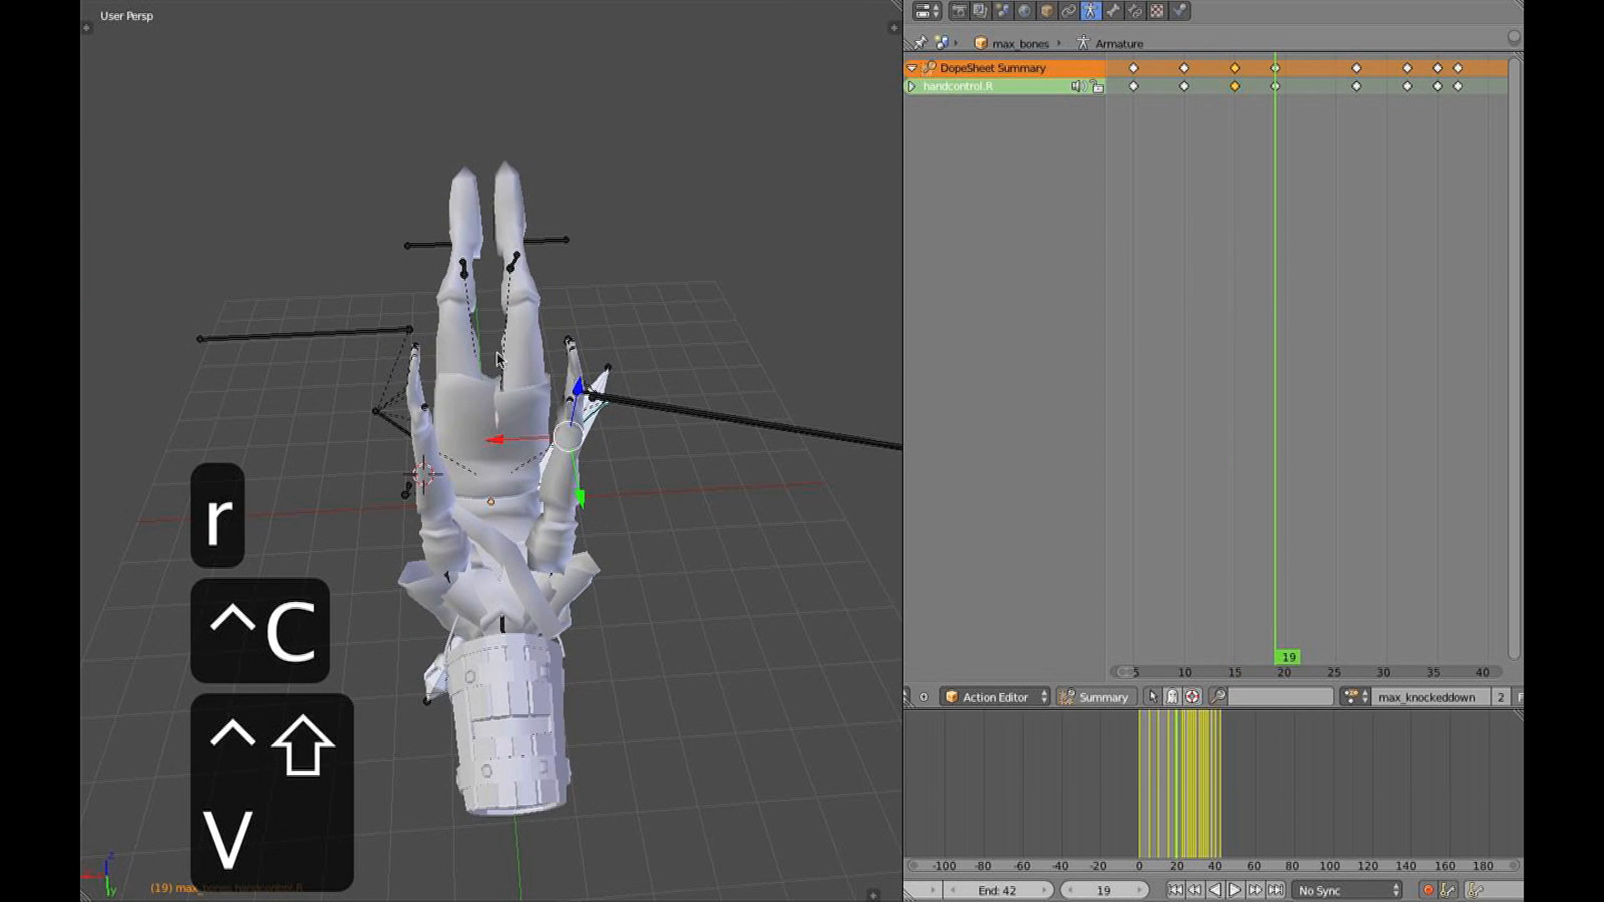
pyautogui.hotkey('ctrl', 'c')
pyautogui.hotkey('ctrl', 'shift', 'v')
# Select handcontrol.L and handcontrol.R in an orthographic wireframe side view, and move and rotate them together at frame 19
pyautogui.moveTo(598, 469)
pyautogui.mouseDown(button='middle')
pyautogui.moveTo(634, 333)
pyautogui.moveTo(664, 322)
pyautogui.moveTo(437, 674)
pyautogui.moveTo(501, 660)
pyautogui.moveTo(473, 684)
pyautogui.moveTo(626, 441)
pyautogui.moveTo(504, 473)
pyautogui.mouseUp(button='middle')
pyautogui.press('z')
pyautogui.press('z')
pyautogui.rightClick(418, 483)
pyautogui.press('z')
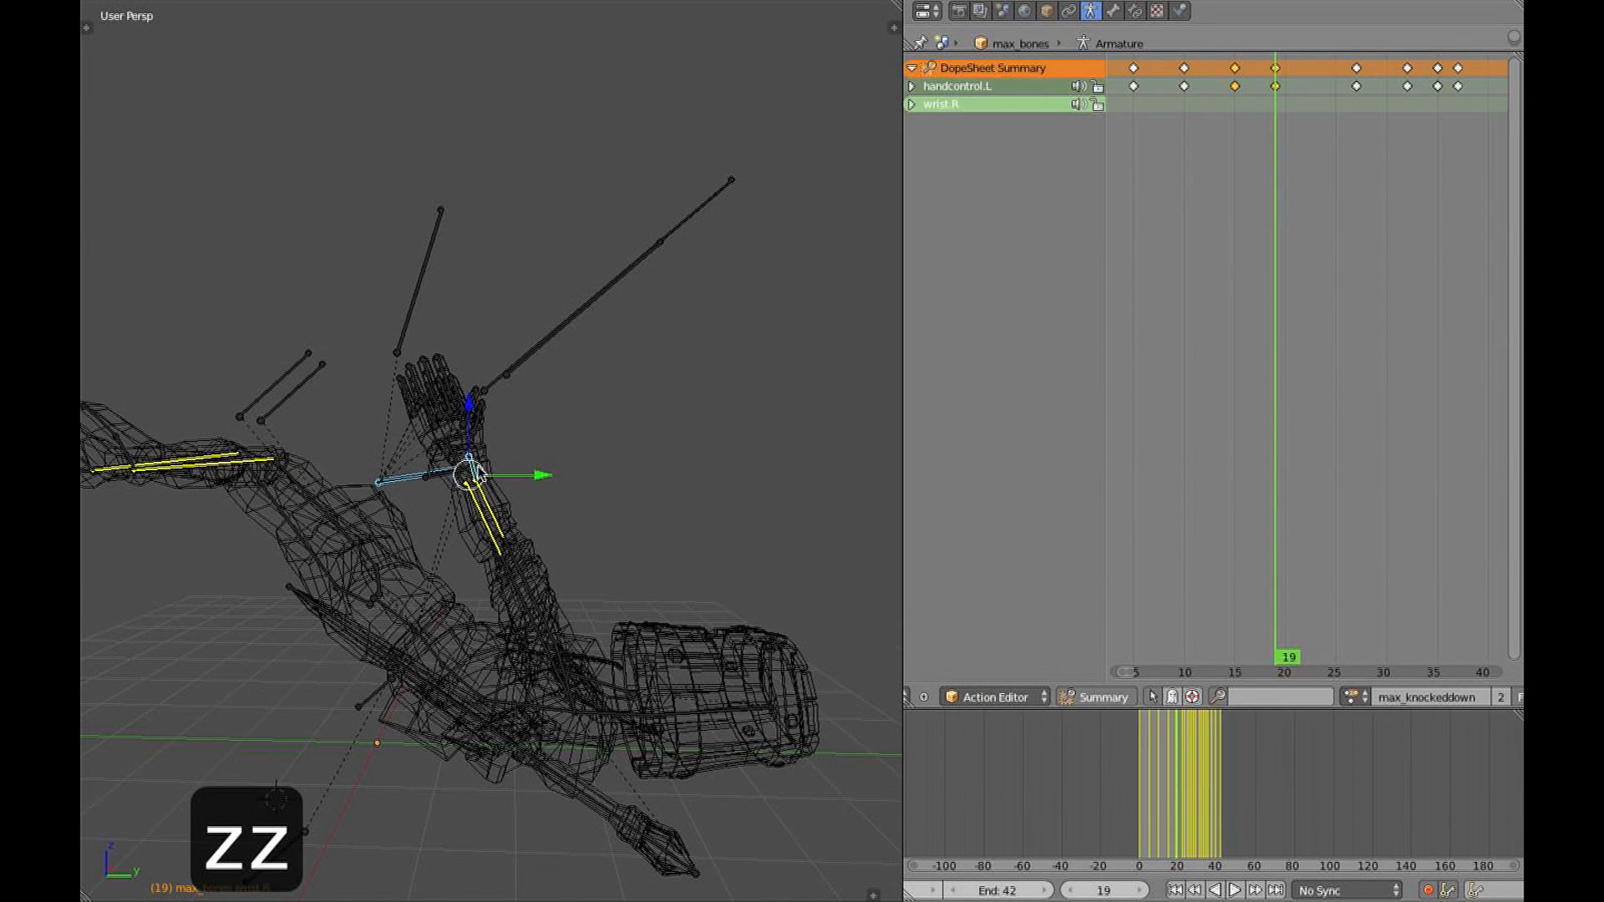
pyautogui.moveTo(462, 478); pyautogui.dragTo(474, 475, button='middle')
pyautogui.press('3')
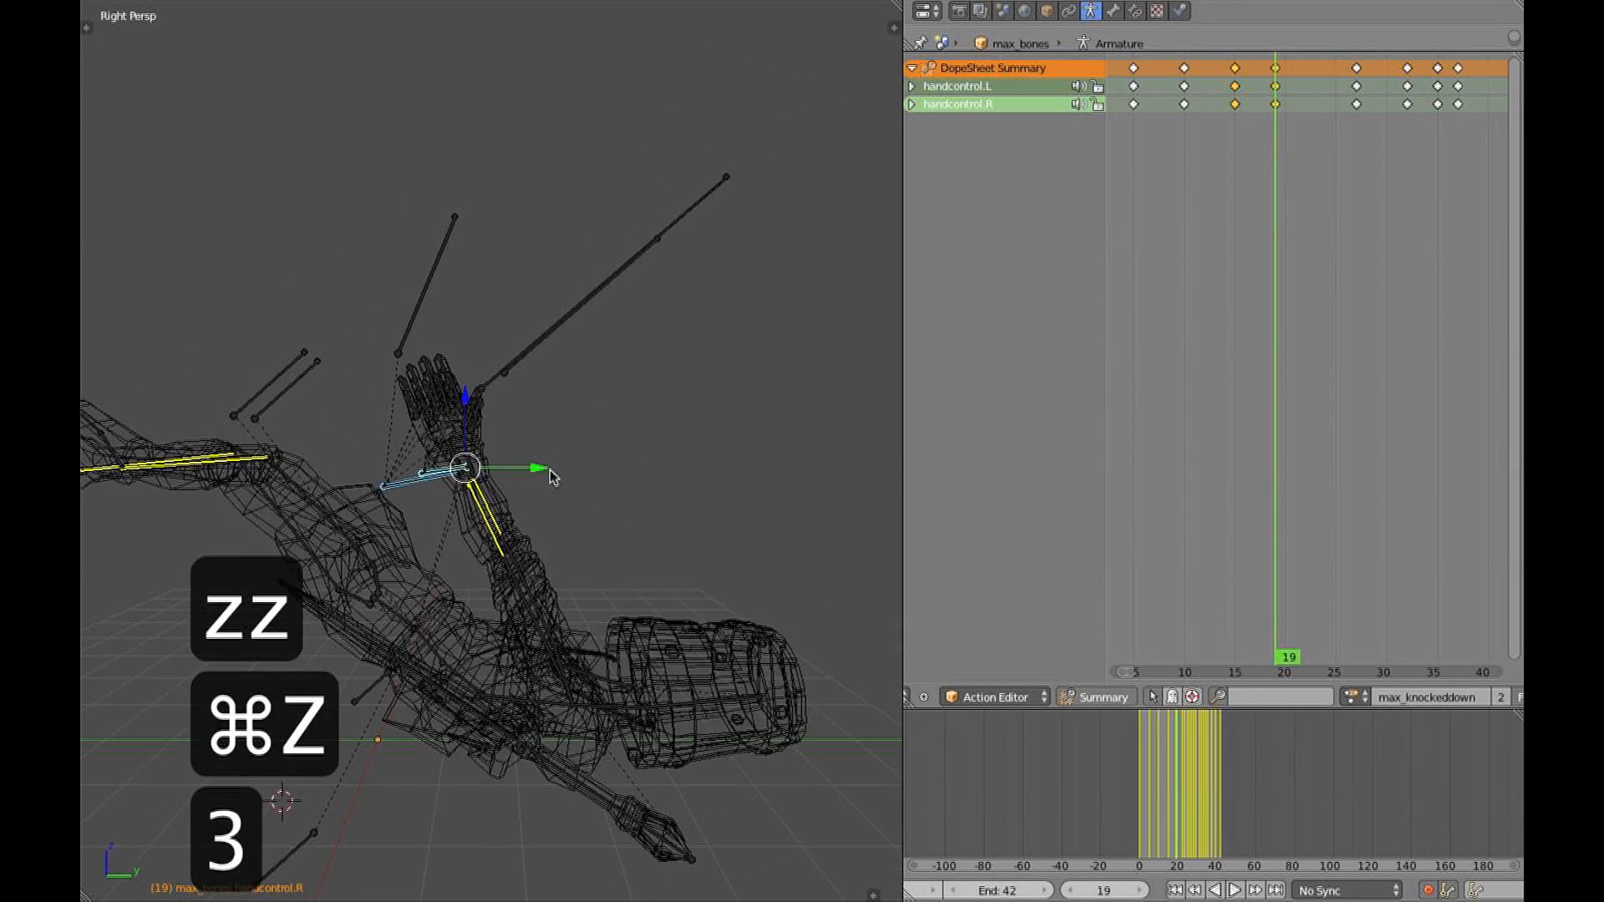
pyautogui.press('5')
pyautogui.press('g')
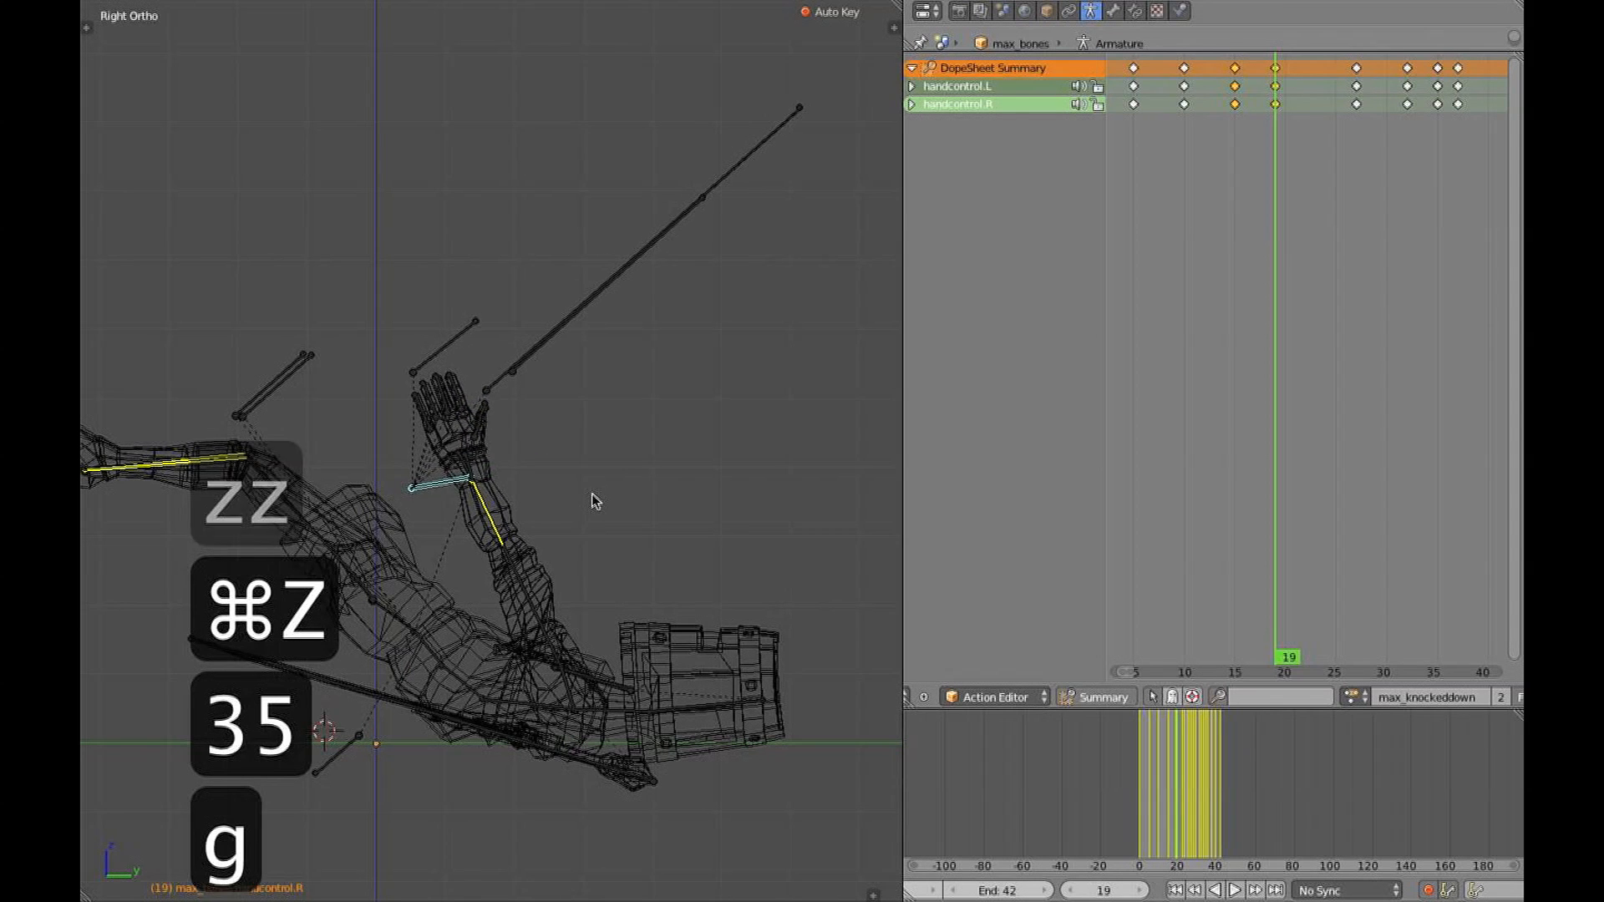
pyautogui.press('r')
# Play the action in solid shading from behind and from an angled view to check the mirrored hand motion
pyautogui.press('z')
pyautogui.moveTo(601, 523); pyautogui.dragTo(355, 554, button='middle')
pyautogui.moveTo(1157, 355); pyautogui.dragTo(1103, 329)
pyautogui.hotkey('alt', 'a')
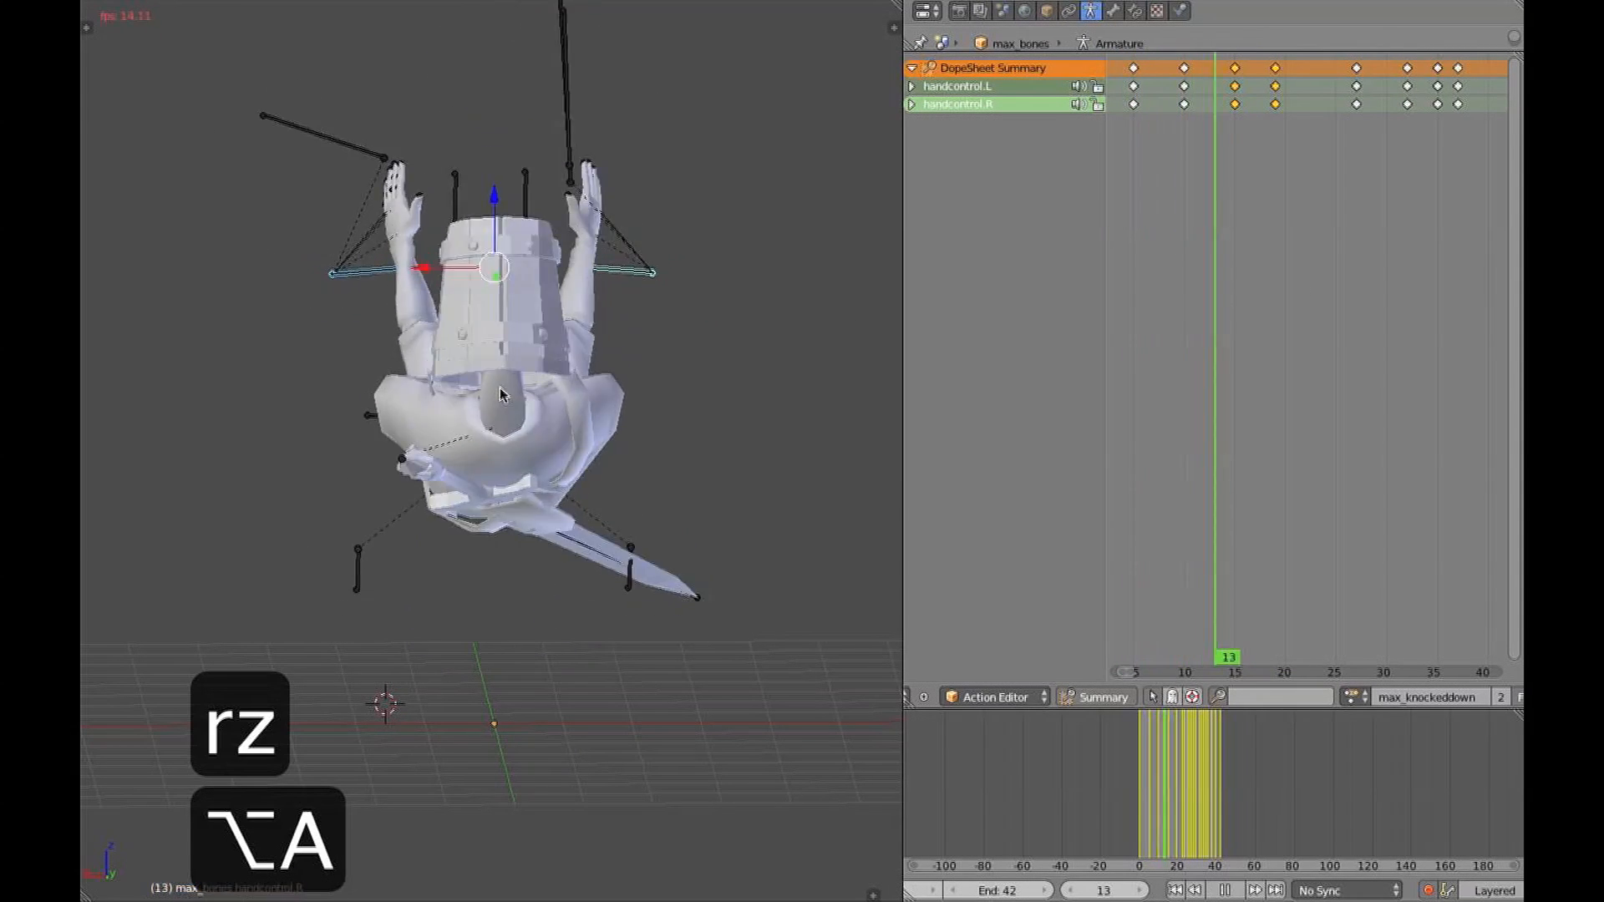
pyautogui.moveTo(661, 361); pyautogui.dragTo(804, 402, button='middle')
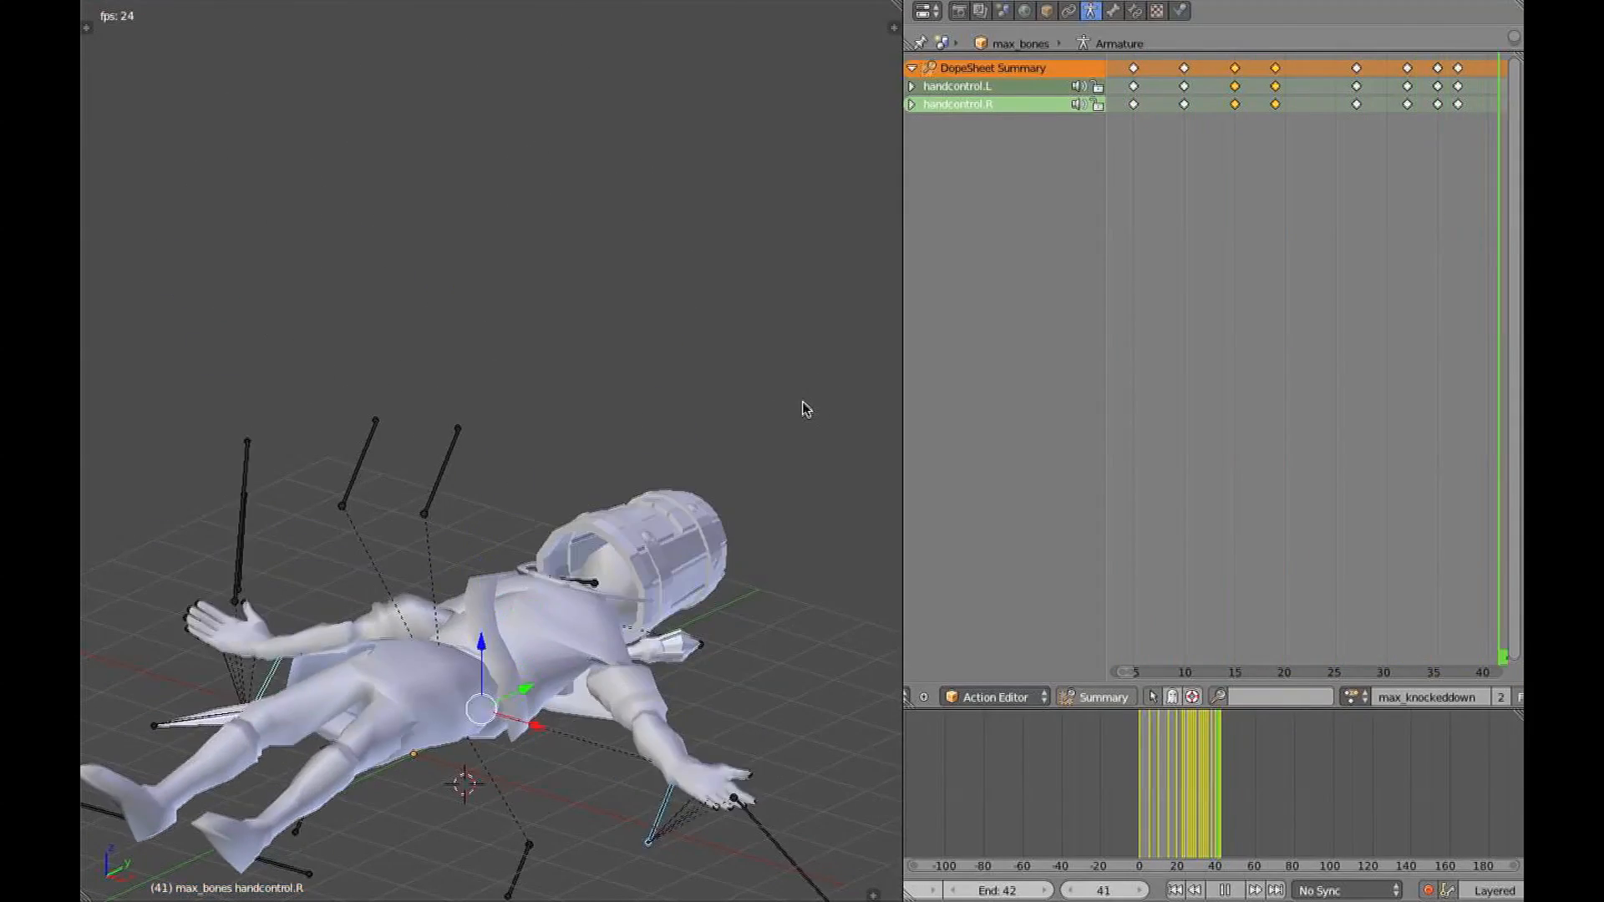
# Stop playback, save the file, and scrub through the action in the right side view
pyautogui.press('Escape')
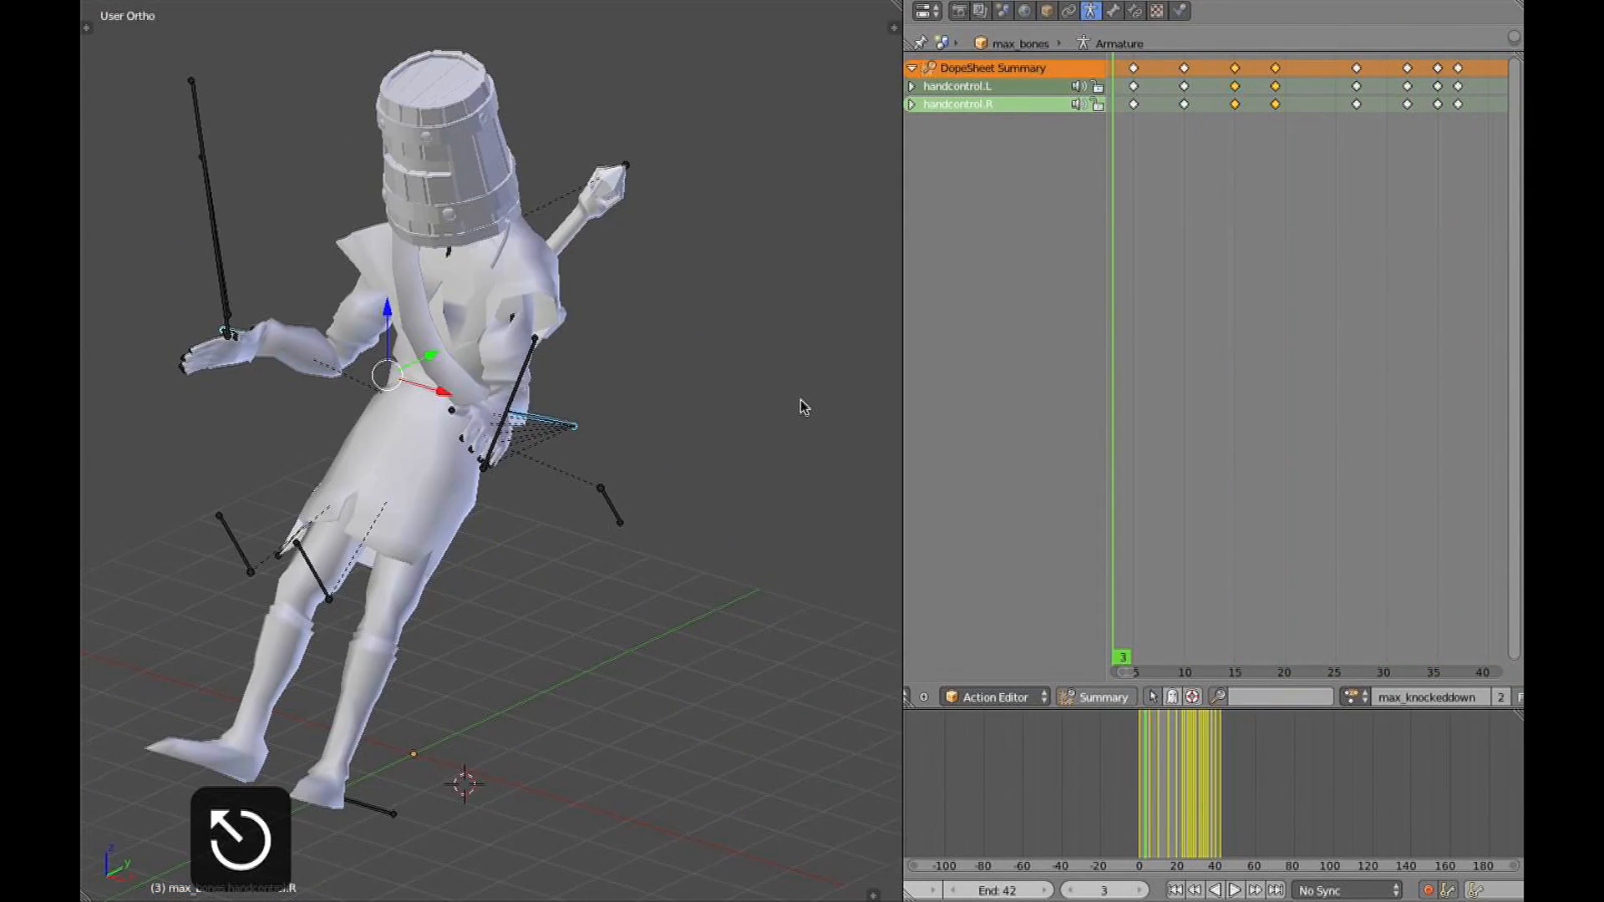
pyautogui.press('KP_3')
pyautogui.press('super+s')
pyautogui.scroll(-3, 1172, 385)
pyautogui.press('a')
pyautogui.moveTo(1203, 385); pyautogui.dragTo(1374, 384)
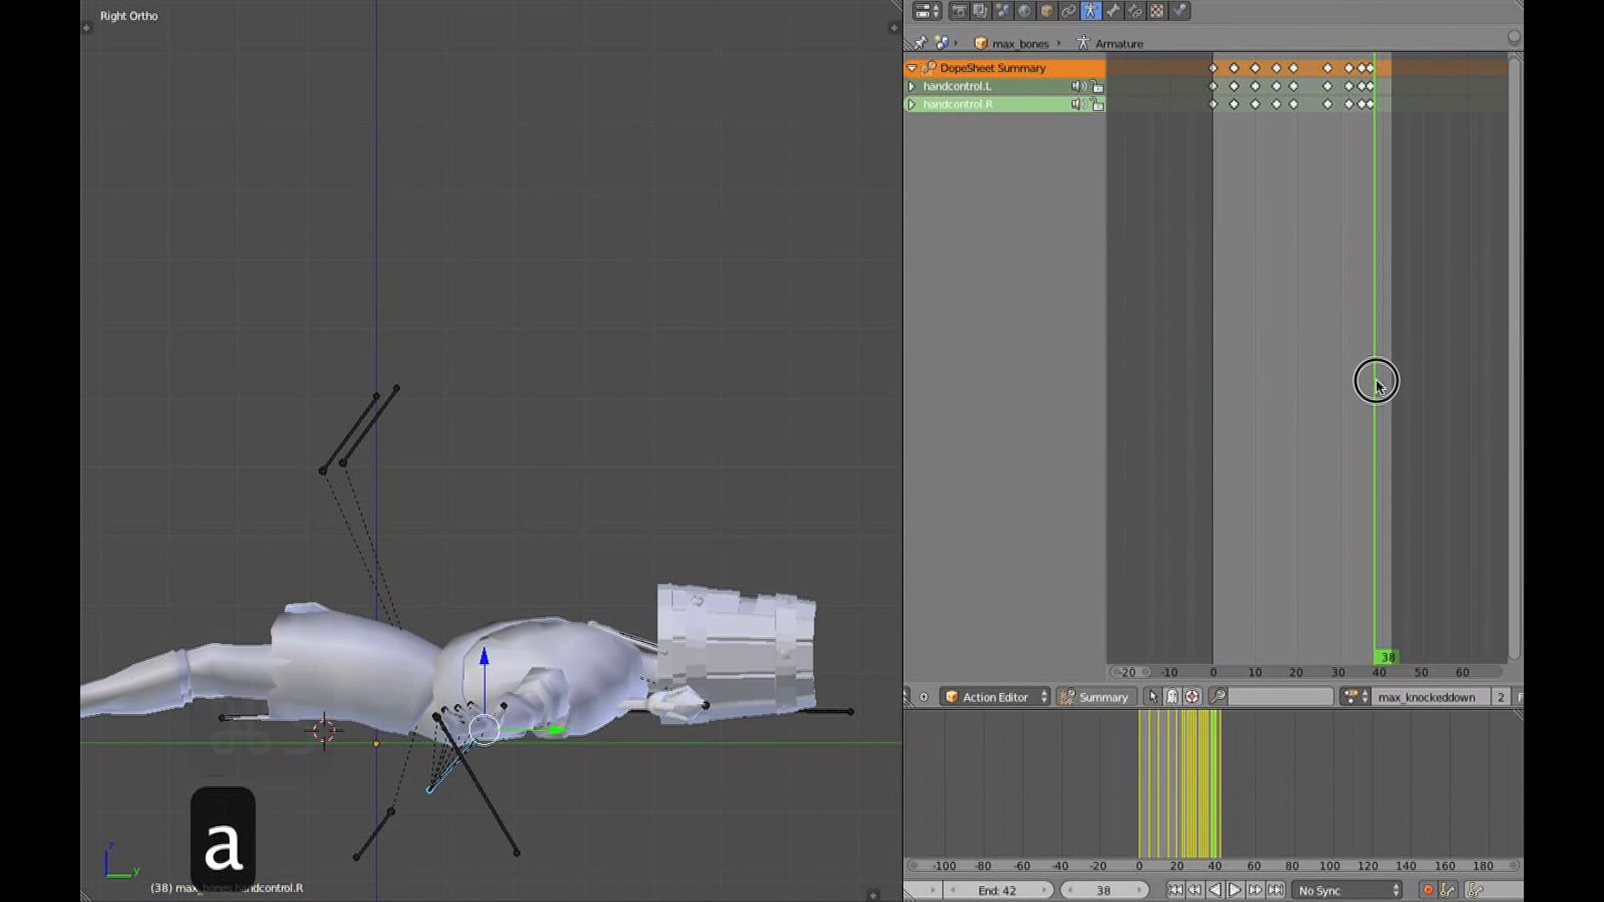
pyautogui.moveTo(1349, 382); pyautogui.dragTo(1164, 379)
# Snap the 3D cursor to index1.L and rotate that finger bone at frame 0
pyautogui.moveTo(126, 359); pyautogui.dragTo(629, 362, button='middle')
pyautogui.scroll(3, 630, 361)
pyautogui.moveTo(727, 409); pyautogui.dragTo(706, 399, button='middle')
pyautogui.keyDown('shift'); pyautogui.moveTo(754, 335); pyautogui.dragTo(588, 346, button='middle'); pyautogui.keyUp('shift')
pyautogui.press('z')
pyautogui.rightClick(582, 354)
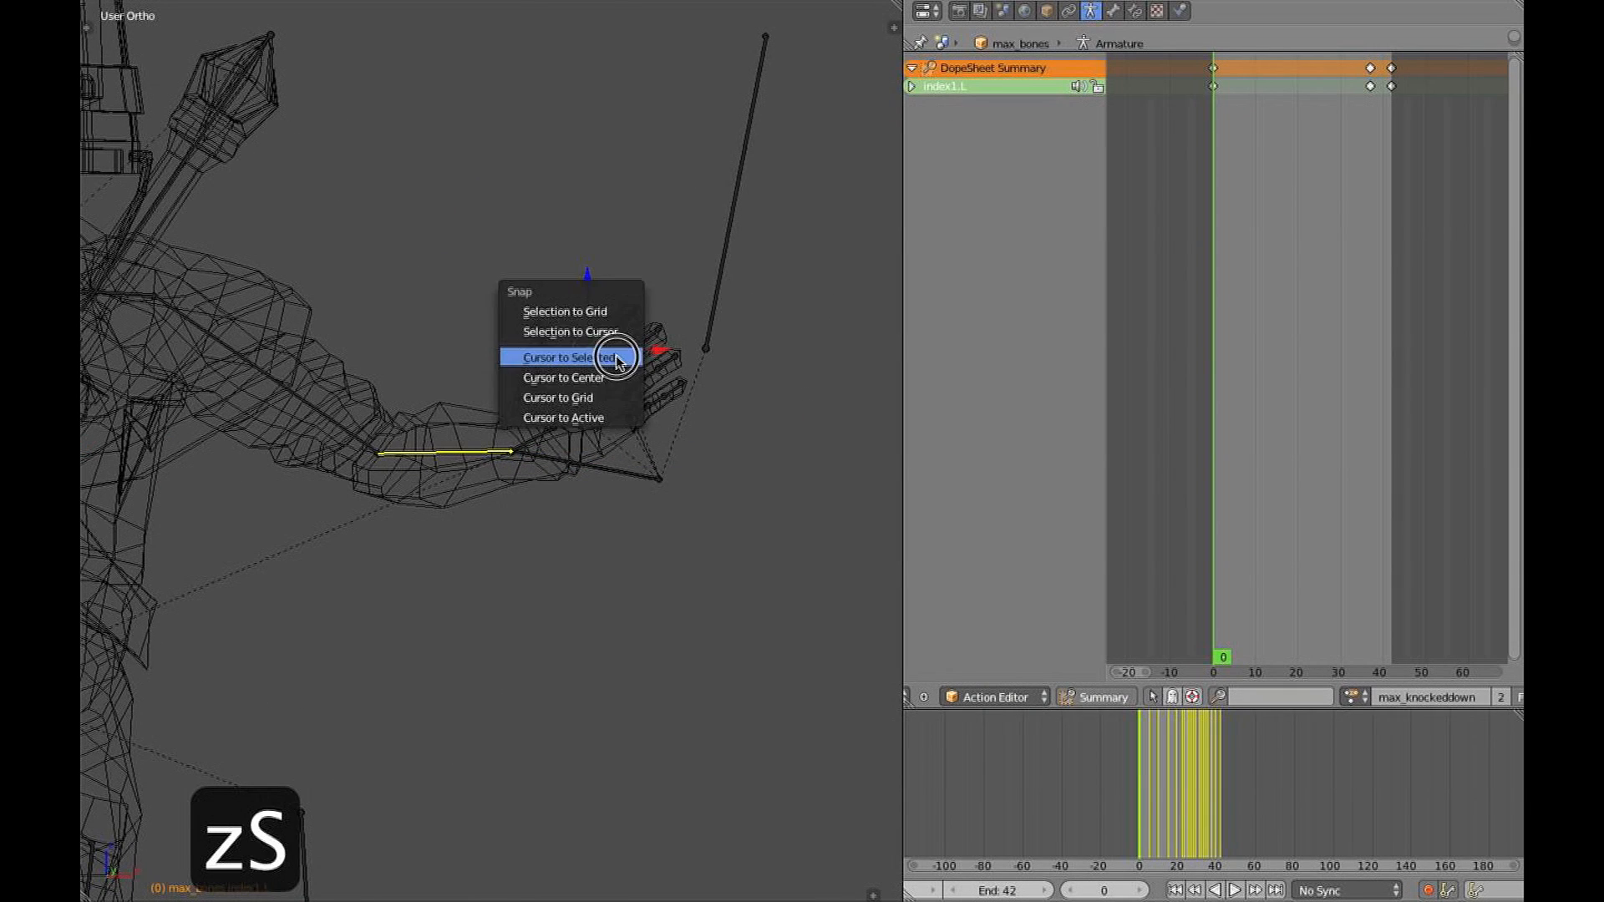
pyautogui.click(619, 361)
pyautogui.hotkey('shift', 'z')
pyautogui.press('z')
pyautogui.scroll(5, 639, 426)
pyautogui.press('r')
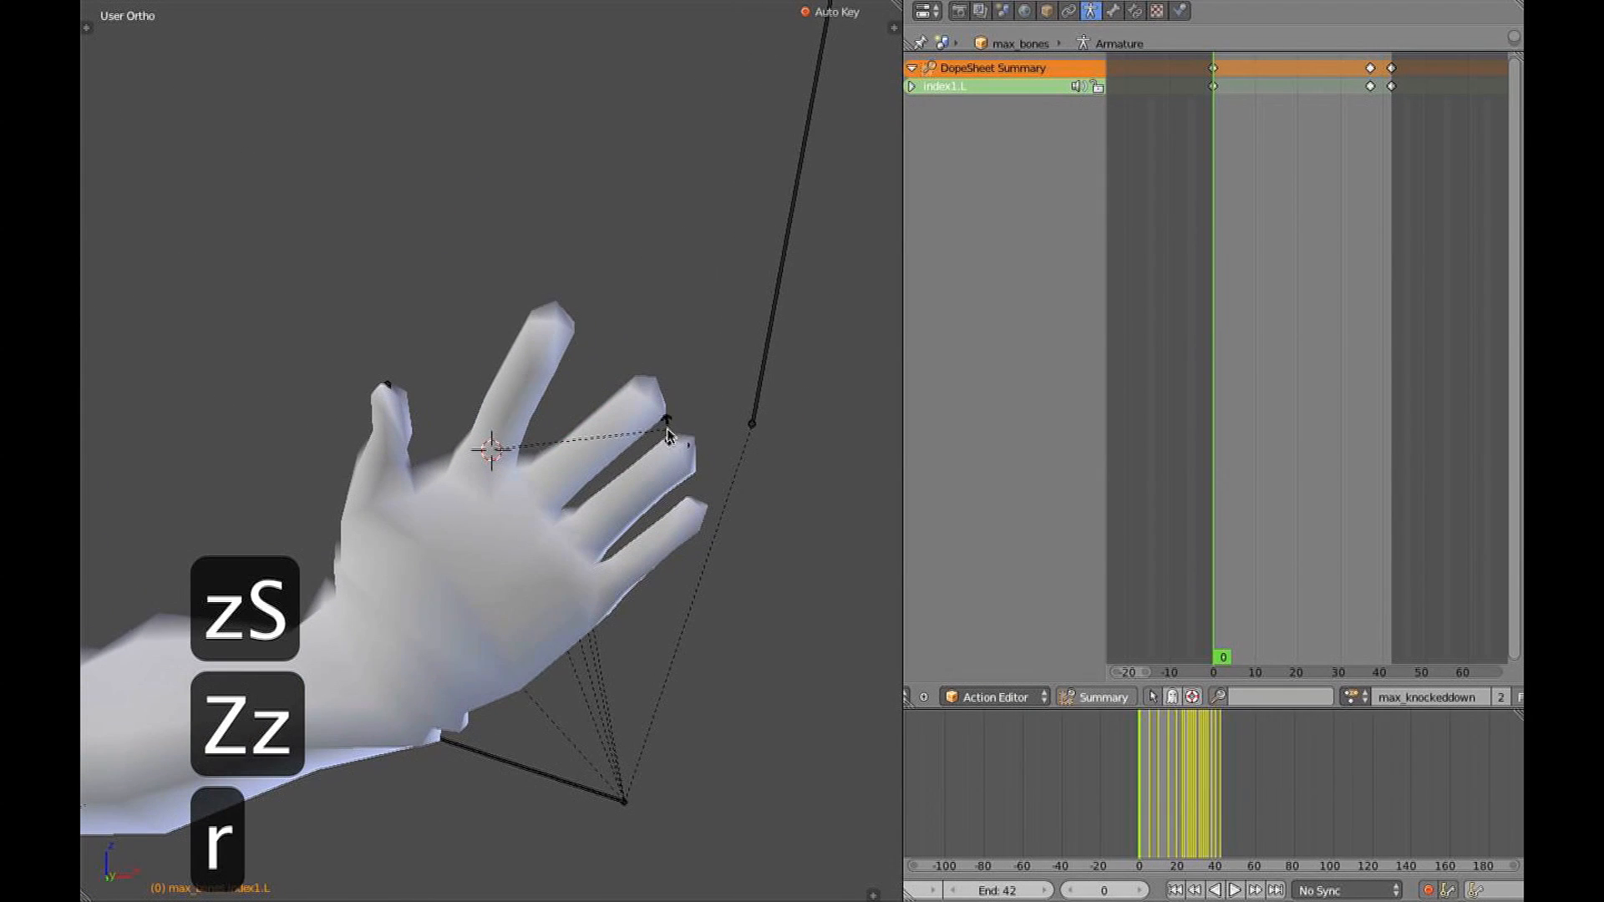
# Rotate the finger bones pinky1.L, ring1.L and thumb1.L at frame 0 to relax the left hand
pyautogui.press('z')
pyautogui.rightClick(589, 595)
pyautogui.press('r')
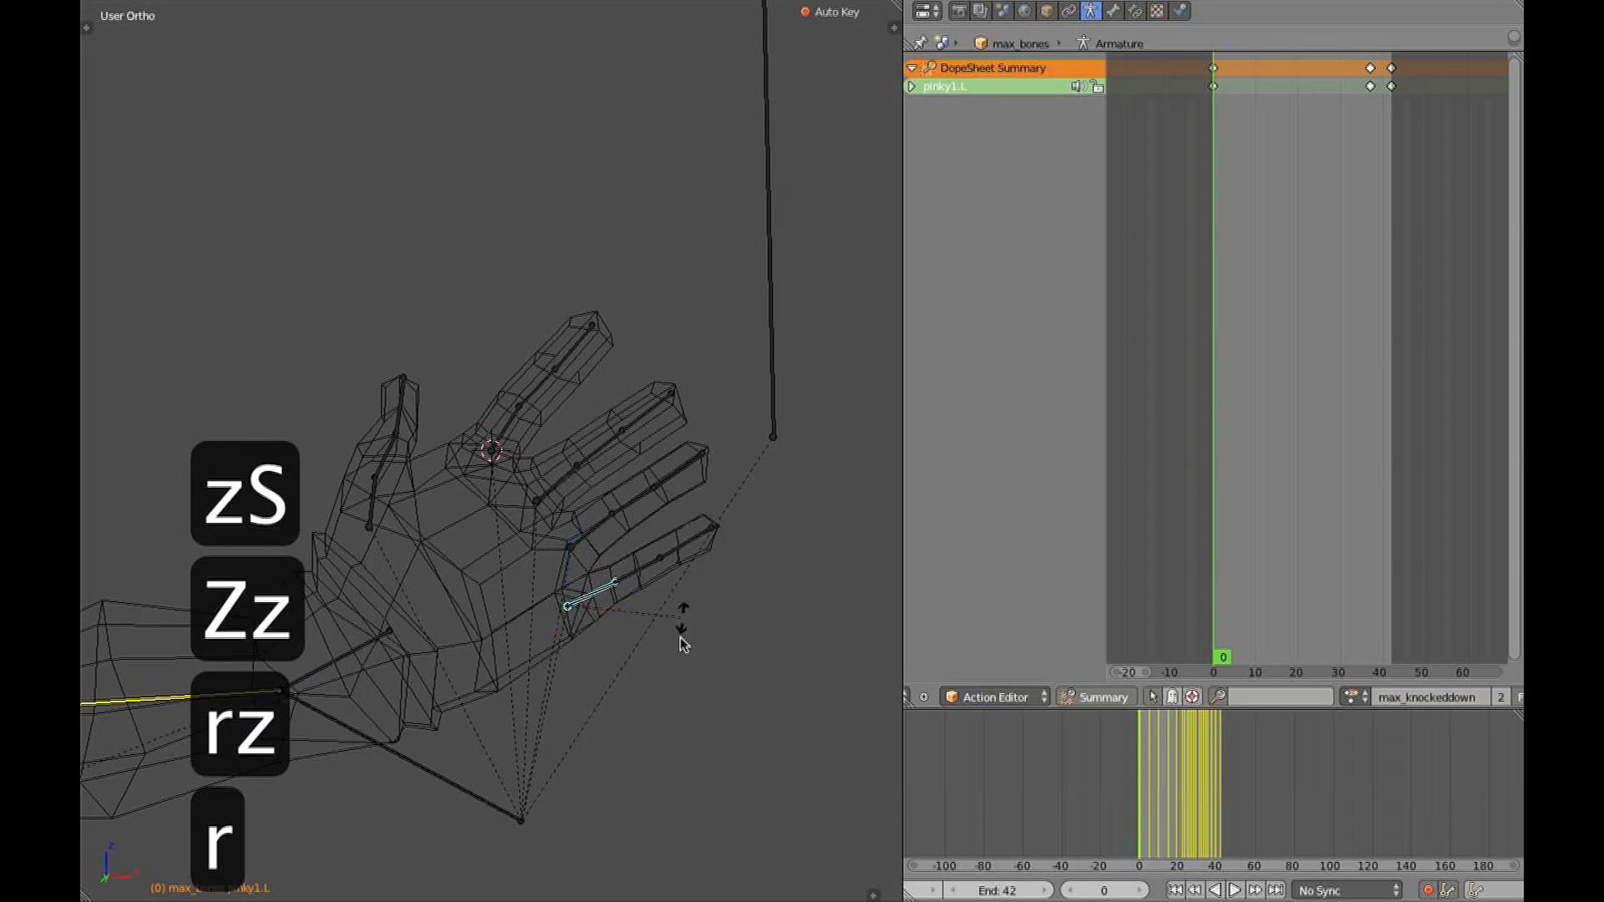
pyautogui.press('z')
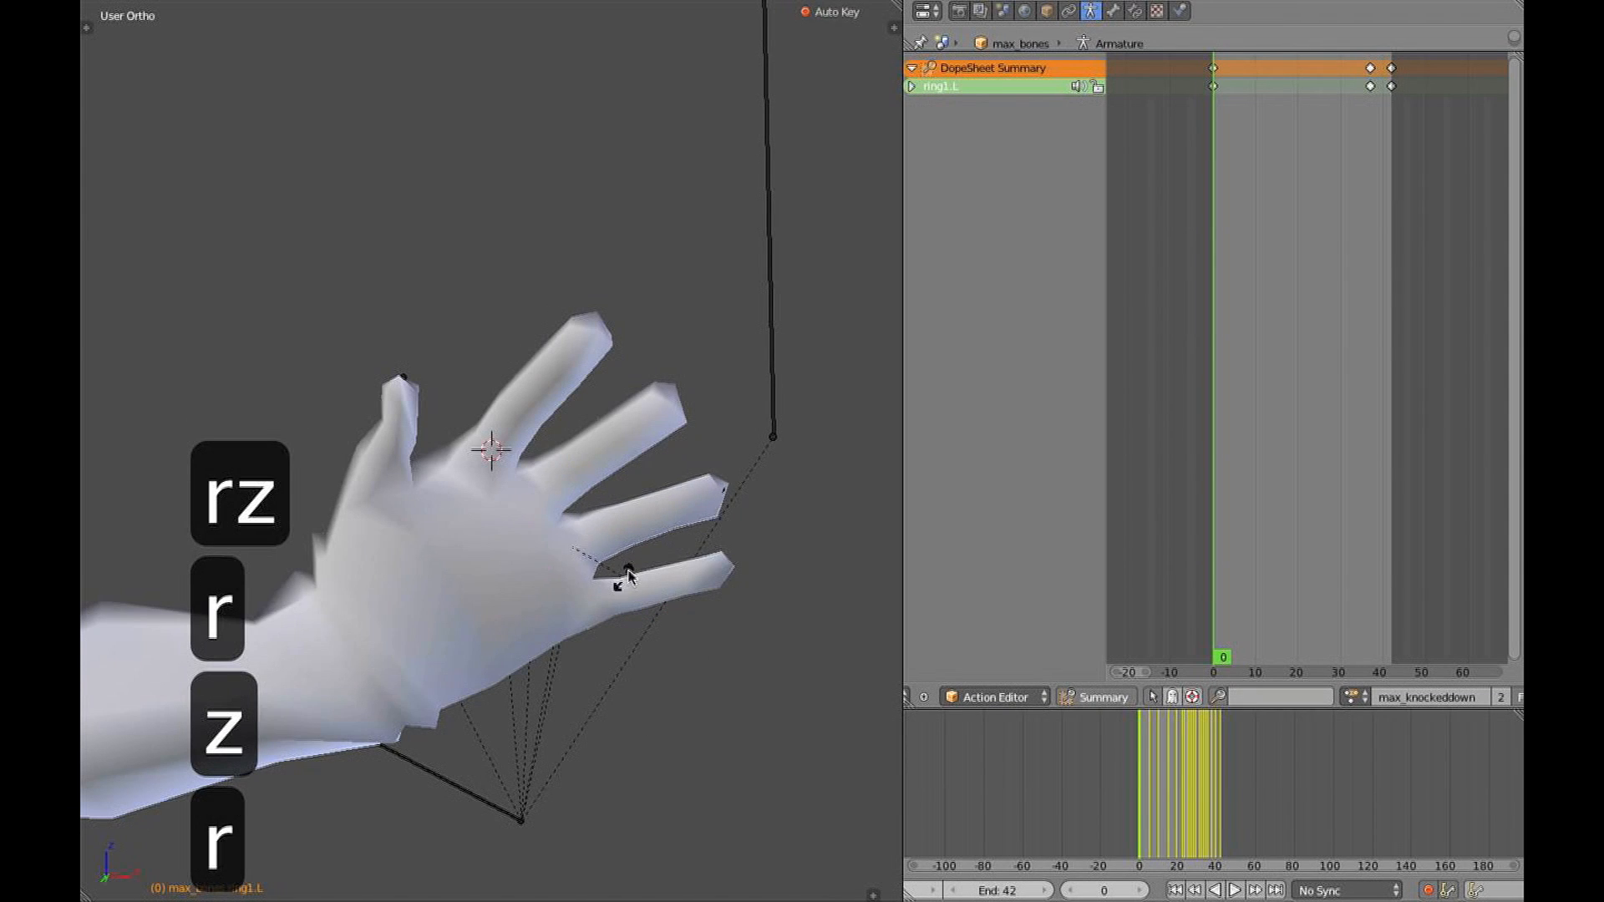
pyautogui.press('z')
pyautogui.rightClick(380, 489)
pyautogui.hotkey('alt', 'z')
pyautogui.press('r')
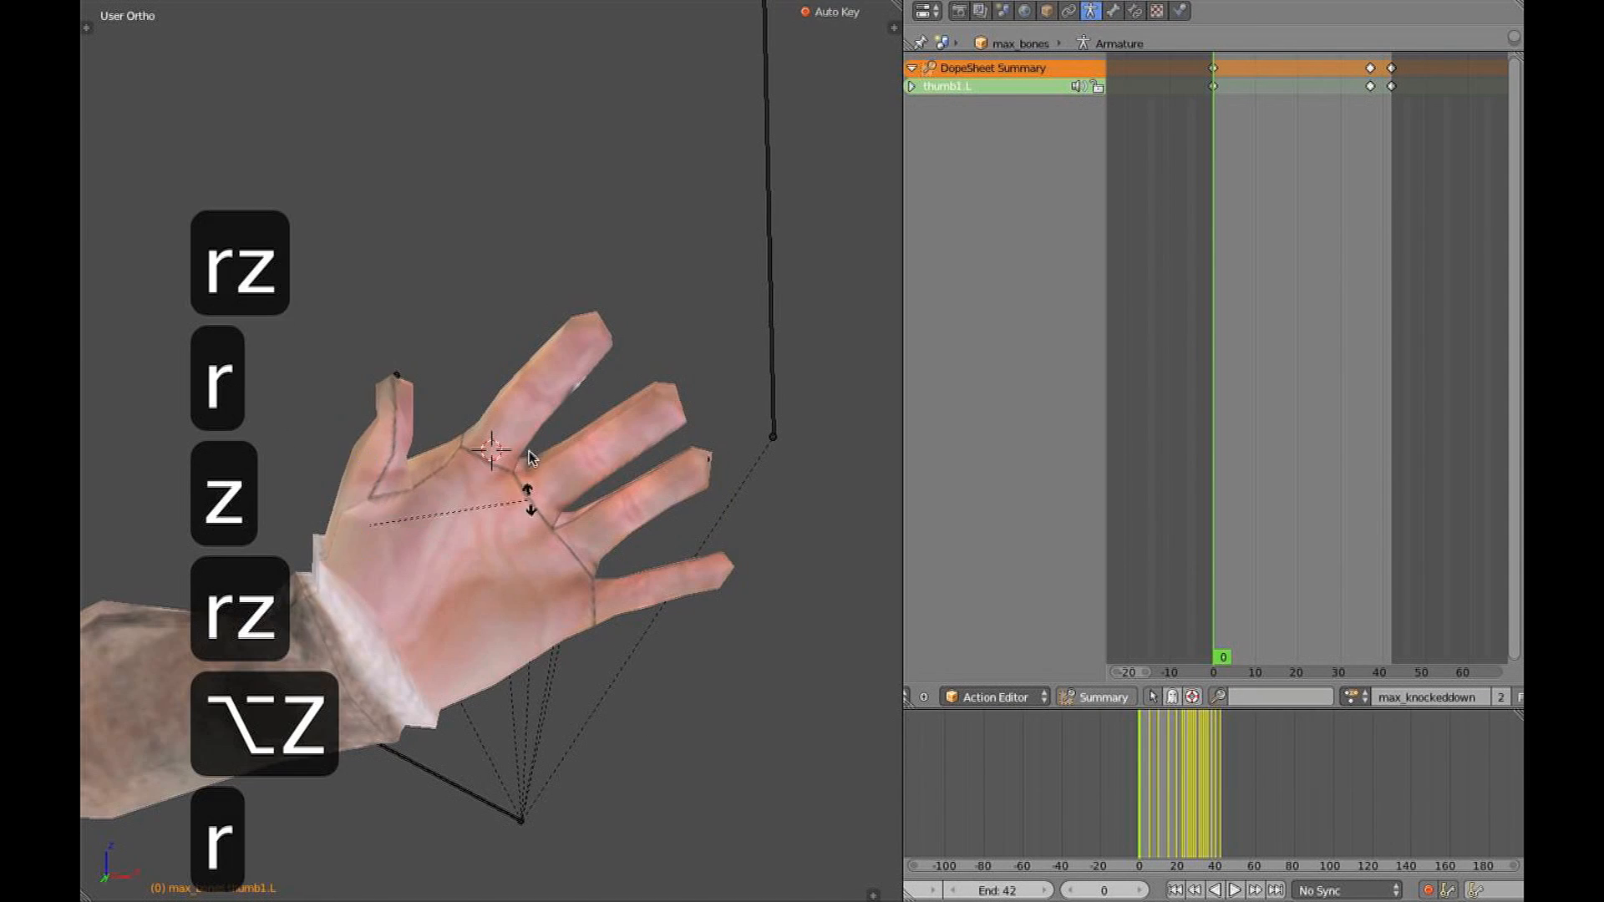
pyautogui.click(523, 441)
# Snap the 3D cursor to the base of the left thumb and rotate index2.L at frame 0
pyautogui.hotkey('alt', 'z')
pyautogui.moveTo(513, 523); pyautogui.dragTo(487, 555, button='middle')
pyautogui.hotkey('shift', 's')
pyautogui.click(487, 556)
pyautogui.hotkey('shift', 'z')
pyautogui.moveTo(565, 519)
pyautogui.mouseDown(button='middle')
pyautogui.moveTo(570, 620)
pyautogui.moveTo(583, 498)
pyautogui.mouseUp(button='middle')
pyautogui.press('z')
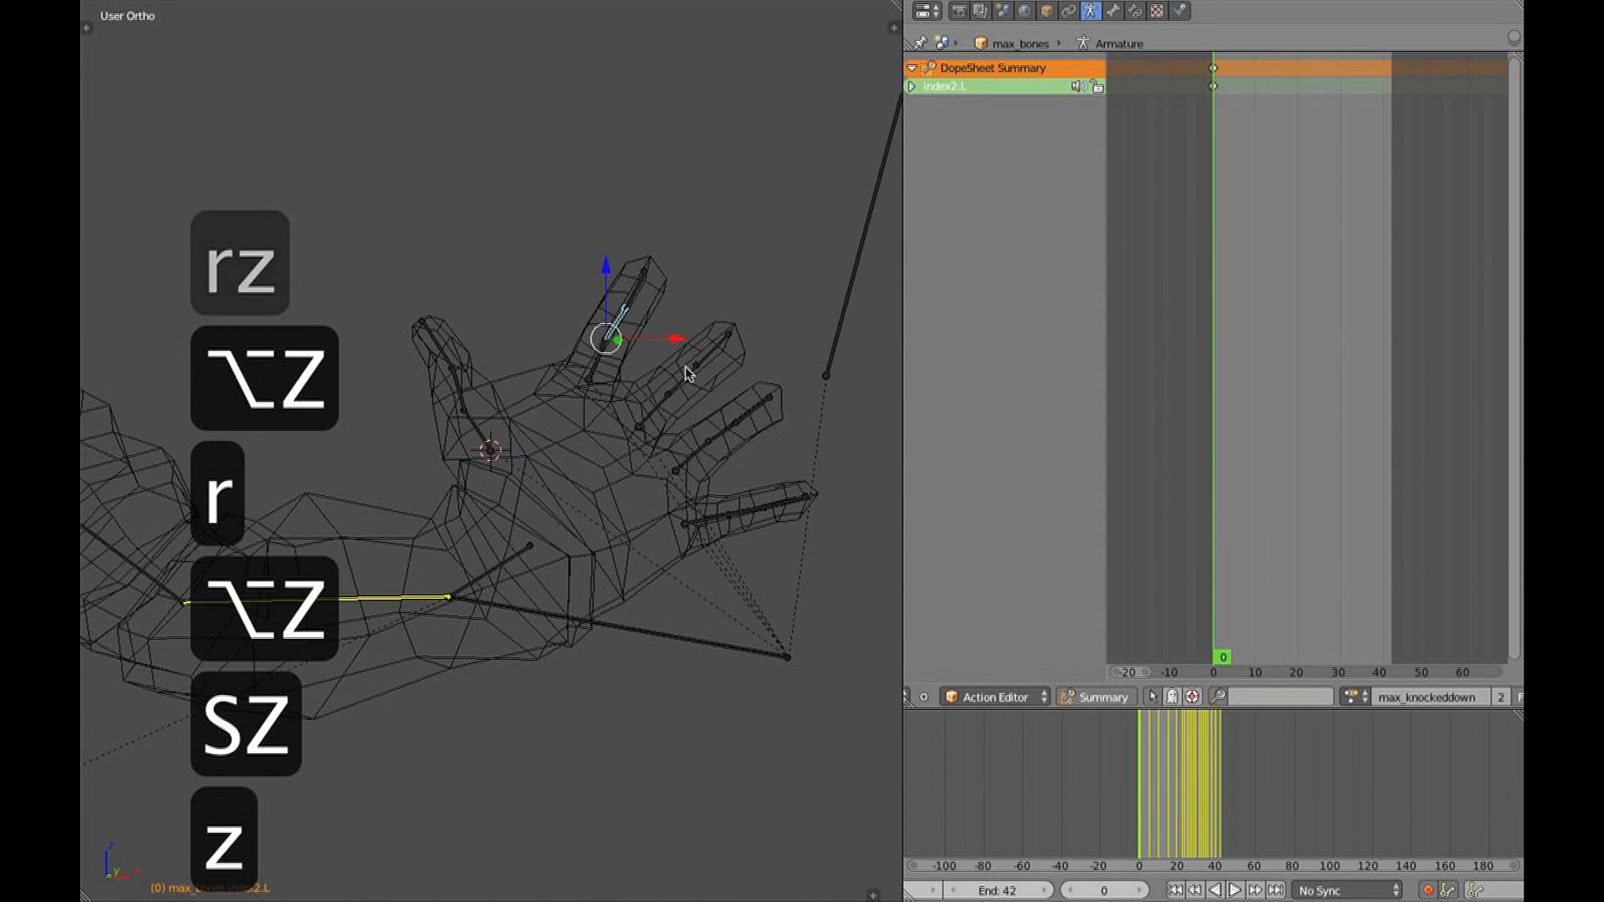
# Rotate the finger bones pinky2.L and thumb2.L at frame 0
pyautogui.rightClick(744, 521)
pyautogui.hotkey('alt', 'z')
pyautogui.moveTo(755, 525)
pyautogui.mouseDown(button='middle')
pyautogui.moveTo(534, 368)
pyautogui.moveTo(444, 357)
pyautogui.moveTo(326, 379)
pyautogui.moveTo(262, 429)
pyautogui.moveTo(501, 391)
pyautogui.moveTo(566, 412)
pyautogui.mouseUp(button='middle')
pyautogui.press('z')
pyautogui.click(539, 445)
pyautogui.hotkey('alt', 'z')
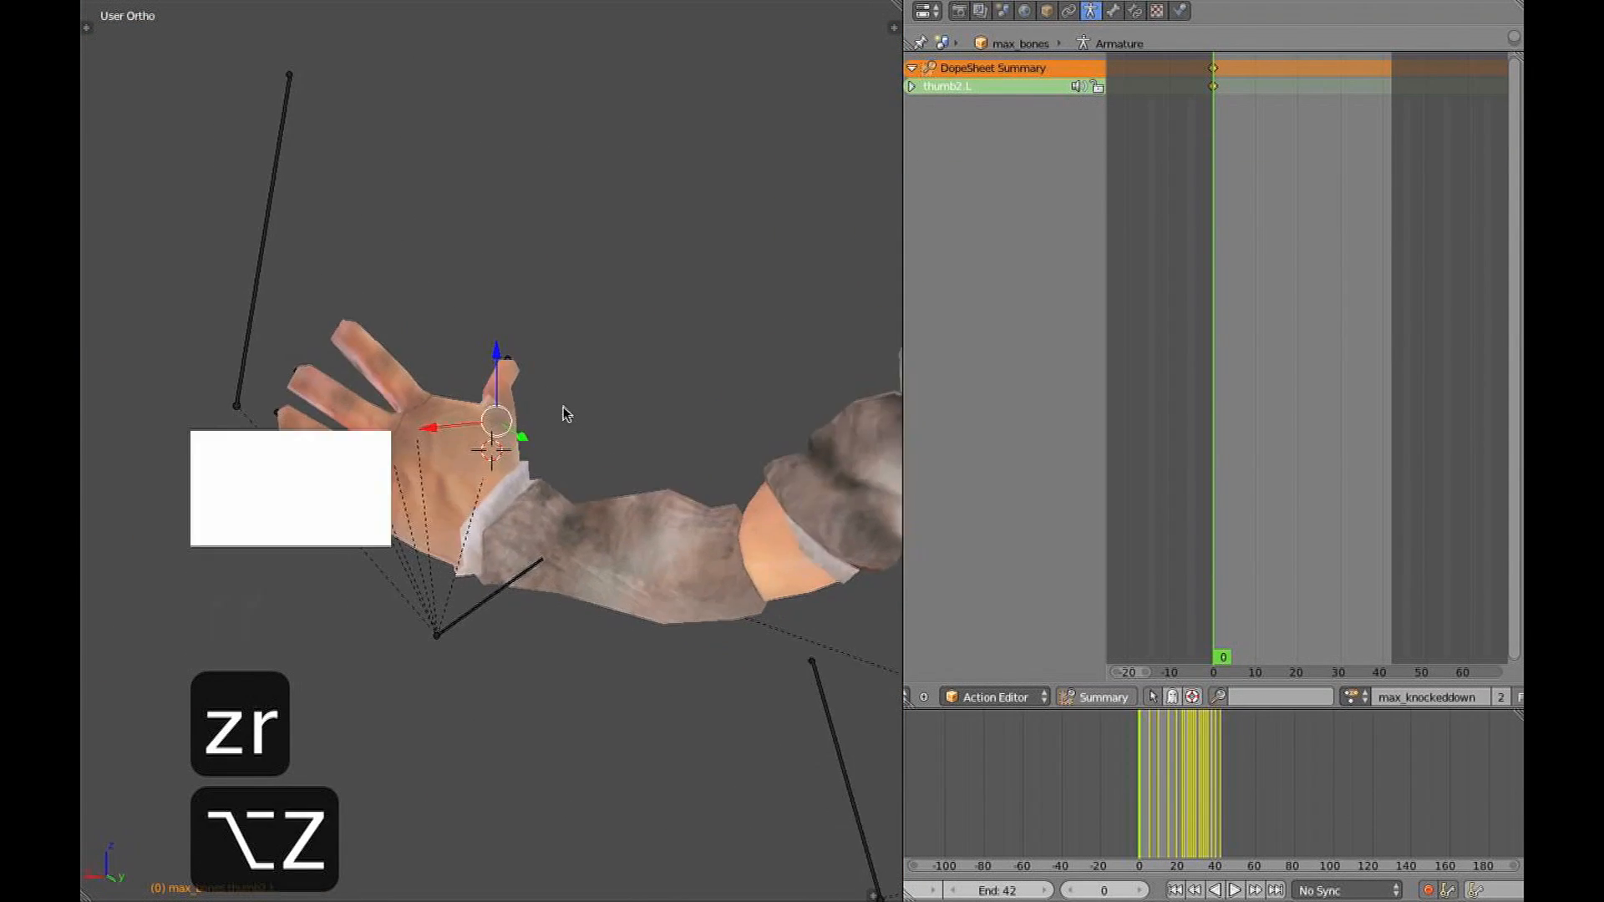
# Select all finger bones and the wrist of the left hand, and paste their frame 0 pose mirrored onto the right hand
pyautogui.press('z')
pyautogui.press('b')
pyautogui.moveTo(510, 553); pyautogui.dragTo(511, 552)
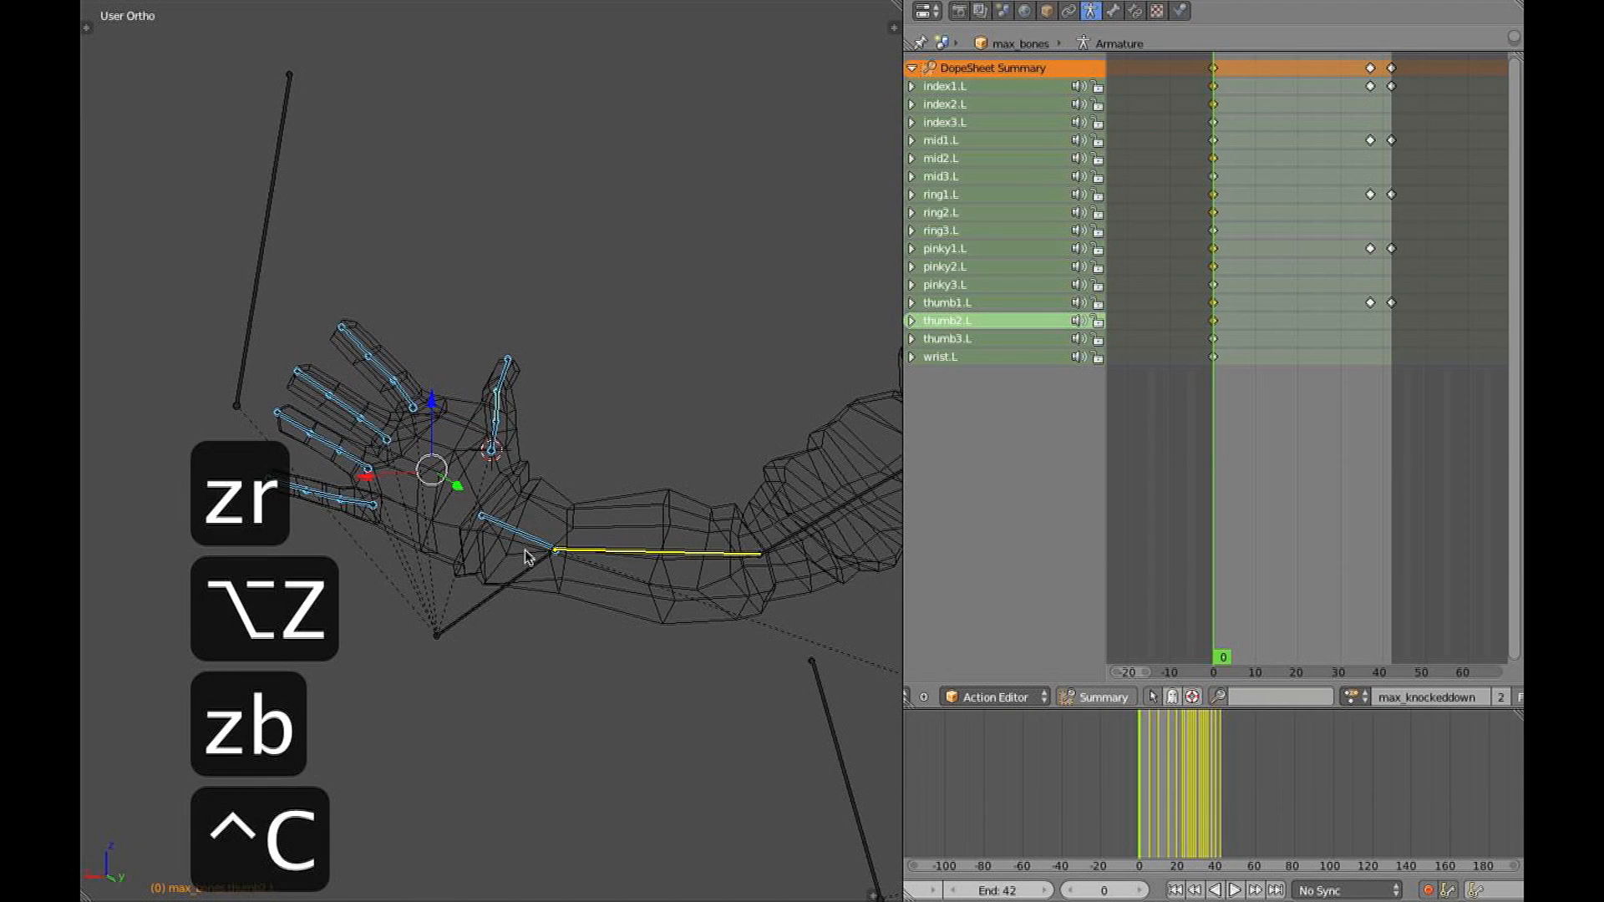
pyautogui.hotkey('ctrl', 'shift', 'v')
pyautogui.scroll(-6, 669, 508)
pyautogui.moveTo(802, 359)
pyautogui.keyDown('shift'); pyautogui.mouseDown(button='middle')
pyautogui.moveTo(566, 384)
pyautogui.moveTo(433, 422)
pyautogui.mouseUp(button='middle'); pyautogui.keyUp('shift')
pyautogui.press('z')
pyautogui.moveTo(627, 420)
pyautogui.mouseDown(button='middle')
pyautogui.moveTo(287, 433)
pyautogui.moveTo(252, 452)
pyautogui.moveTo(265, 396)
pyautogui.mouseUp(button='middle')
# Go to frame 13, center the view on the left hand, and clear the rotation of its finger and wrist bones
pyautogui.moveTo(1207, 425); pyautogui.dragTo(1269, 423)
pyautogui.moveTo(836, 409)
pyautogui.mouseDown(button='middle')
pyautogui.moveTo(705, 430)
pyautogui.moveTo(644, 334)
pyautogui.moveTo(614, 461)
pyautogui.moveTo(600, 418)
pyautogui.moveTo(633, 513)
pyautogui.moveTo(510, 571)
pyautogui.moveTo(469, 523)
pyautogui.moveTo(530, 497)
pyautogui.mouseUp(button='middle')
pyautogui.scroll(3, 691, 354)
pyautogui.hotkey('shift', 's')
pyautogui.click(615, 451)
pyautogui.press('z')
pyautogui.scroll(4, 600, 418)
pyautogui.press('z')
pyautogui.hotkey('alt', 'r')
pyautogui.press('z')
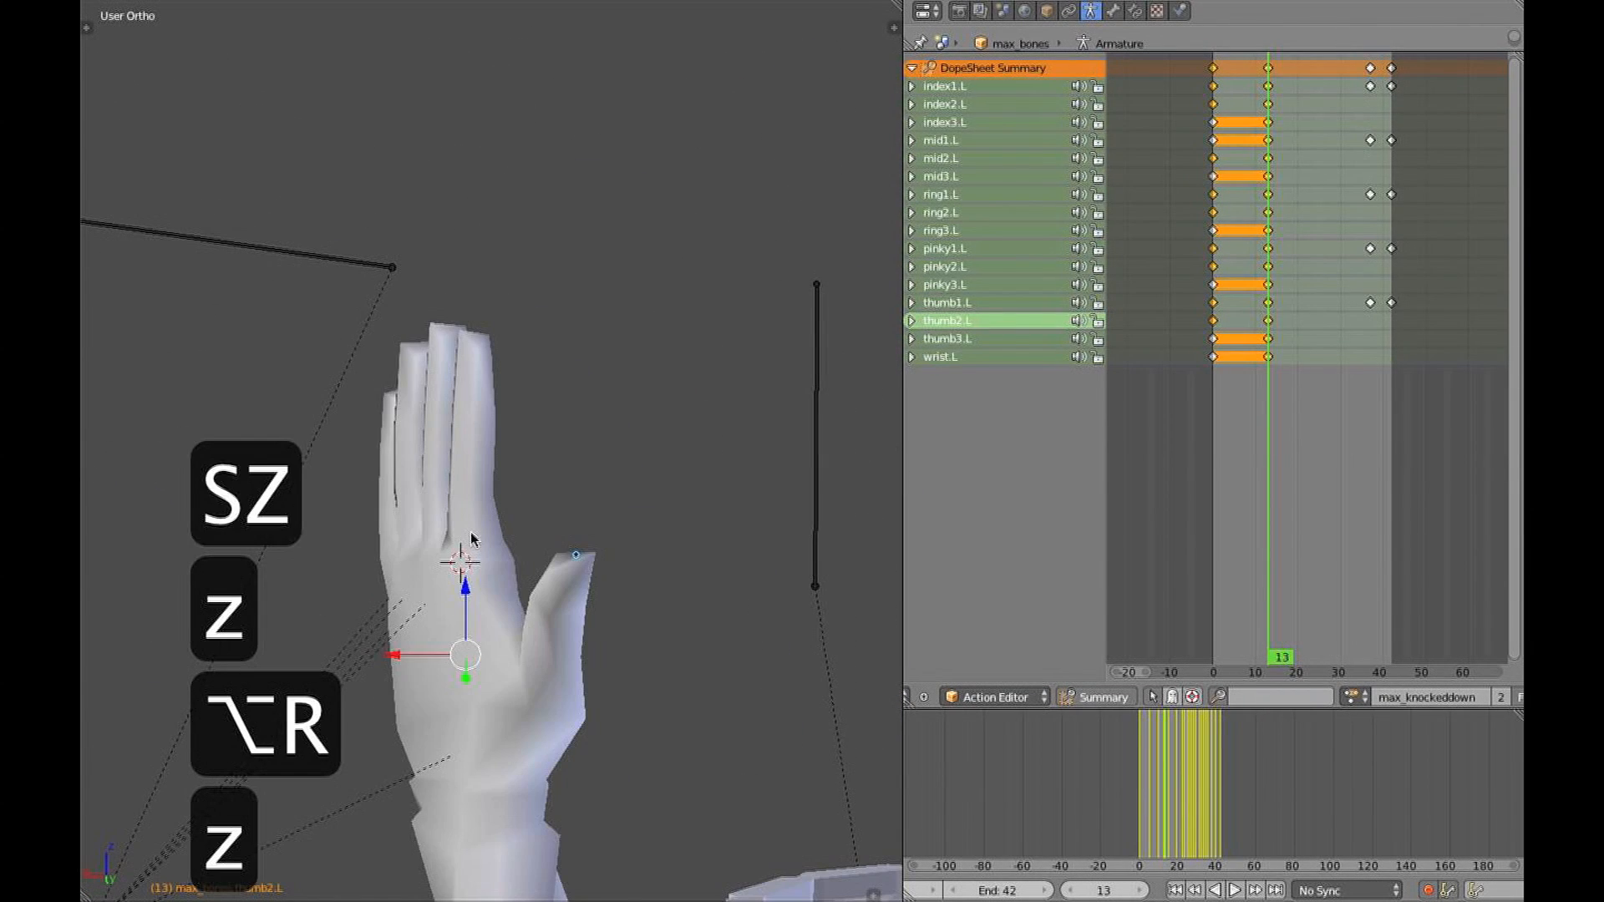
# Select index1.L, mid1.L, ring1.L and pinky1.L and rotate them together at frame 13
pyautogui.rightClick(451, 545)
pyautogui.keyDown('shift'); pyautogui.rightClick(439, 549); pyautogui.keyUp('shift')
pyautogui.press('z')
pyautogui.keyDown('shift'); pyautogui.rightClick(422, 564); pyautogui.keyUp('shift')
pyautogui.hotkey('alt', 'z')
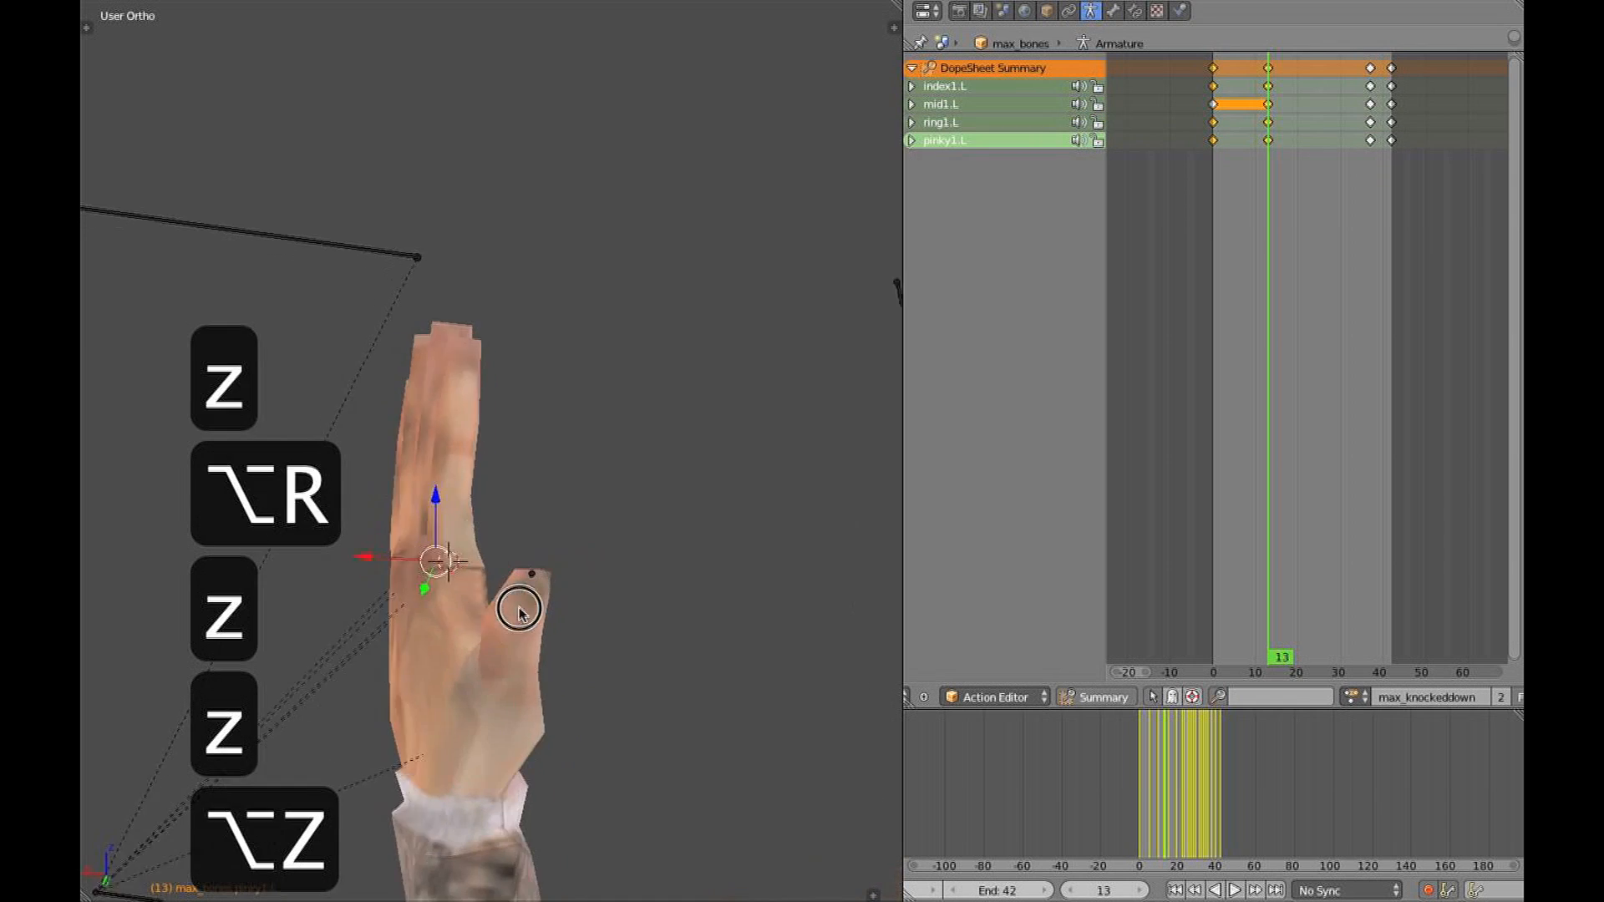
pyautogui.moveTo(520, 602); pyautogui.dragTo(643, 583, button='middle')
pyautogui.press('r')
pyautogui.click(638, 592)
pyautogui.press('g')
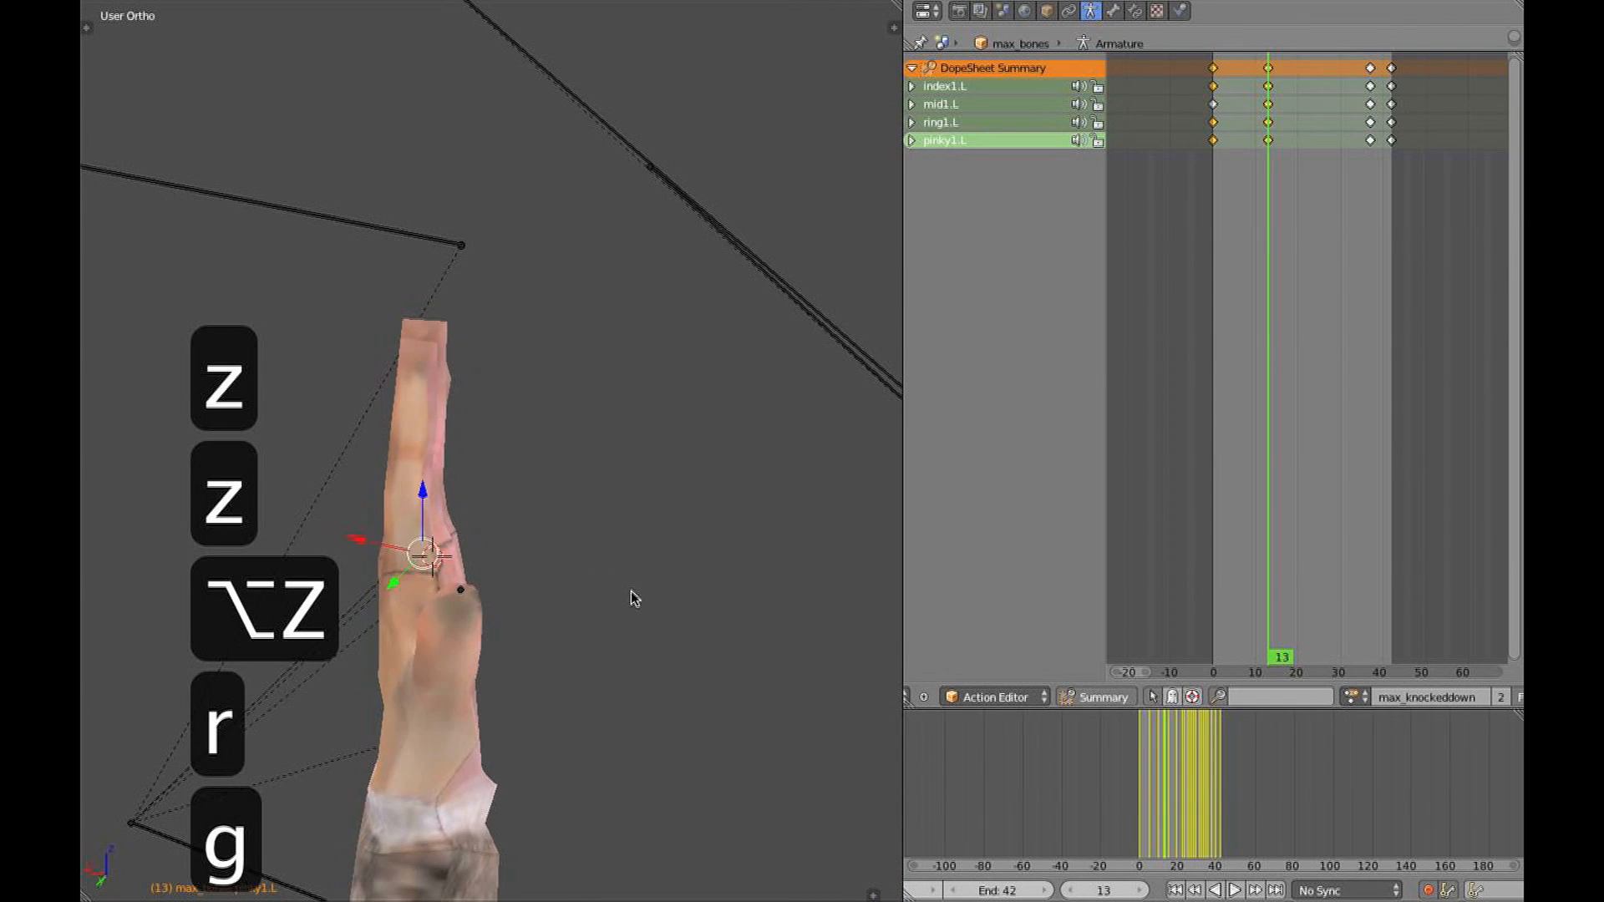
# Select index2.L, mid2.L, ring2.L and pinky2.L and rotate them together at frame 13 to curl the fingers
pyautogui.press('z')
pyautogui.press('a')
pyautogui.press('b')
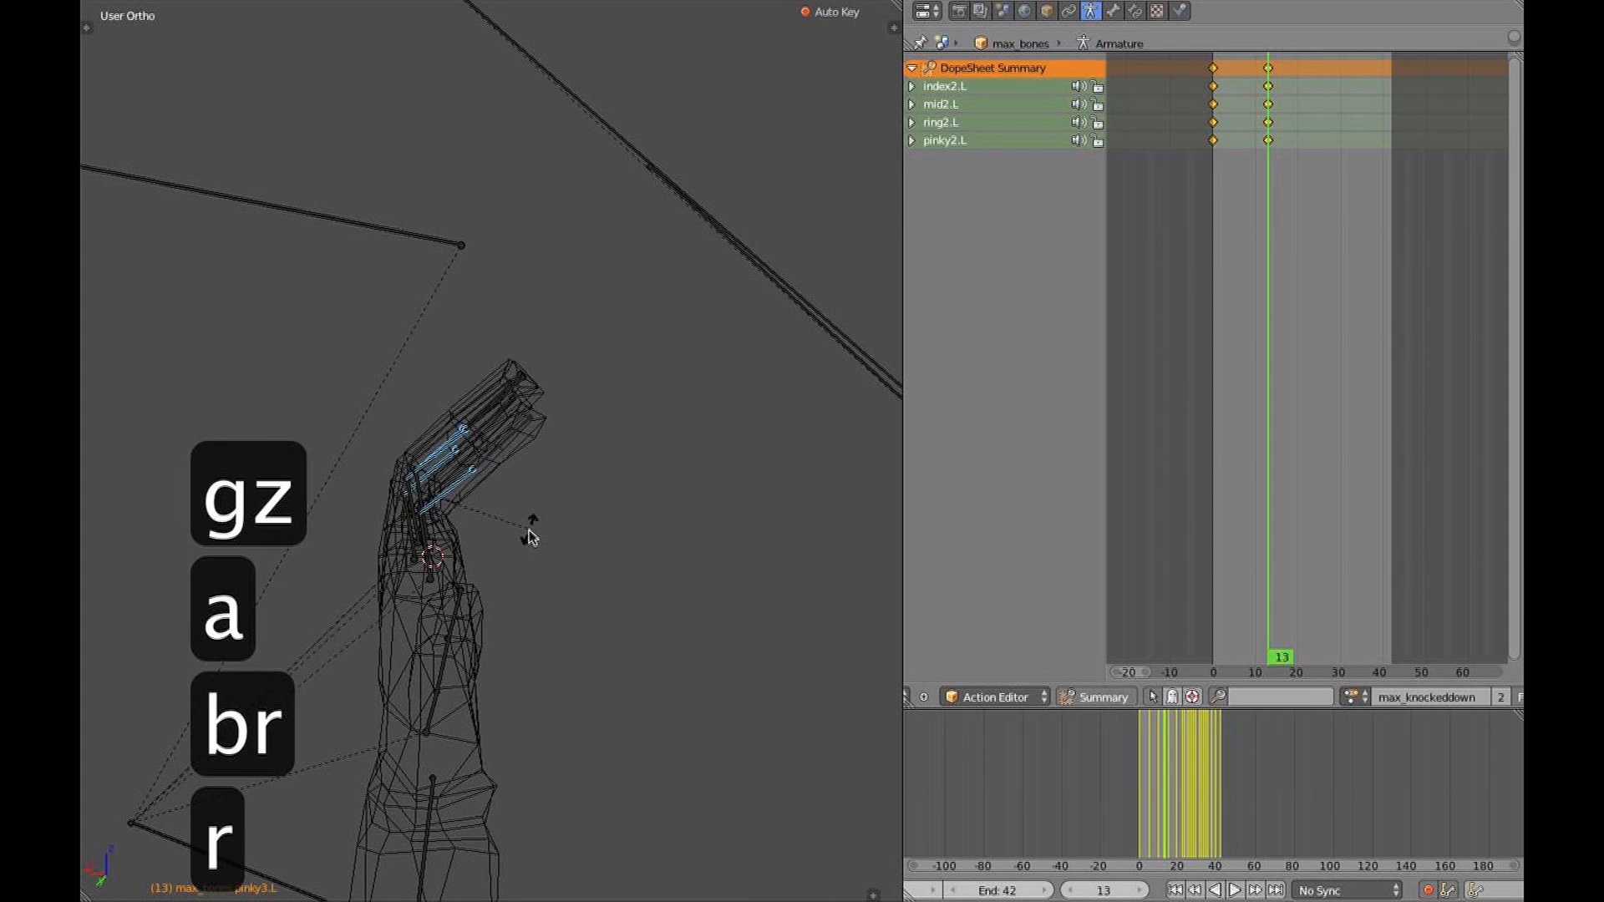
pyautogui.moveTo(575, 518); pyautogui.dragTo(421, 525, button='middle')
pyautogui.moveTo(378, 505); pyautogui.dragTo(680, 573, button='middle')
# Rotate thumb1.L at frame 13, and spread the fingers by rotating mid1.L, ring1.L and pinky1.L
pyautogui.press('z')
pyautogui.rightClick(626, 668)
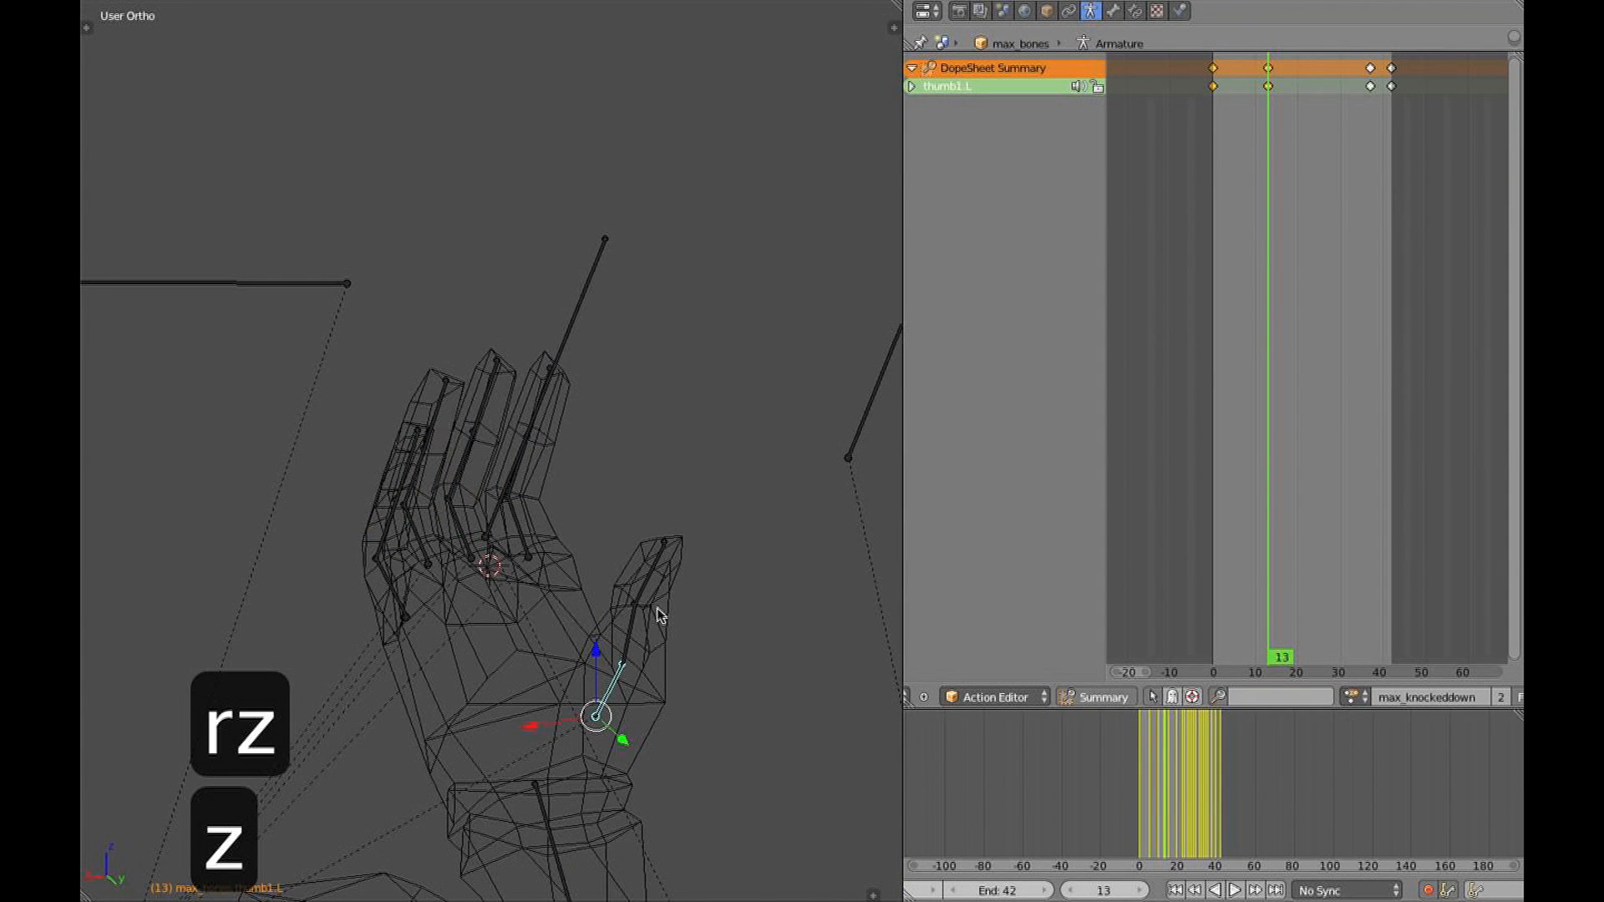
pyautogui.moveTo(633, 622); pyautogui.dragTo(777, 598, button='middle')
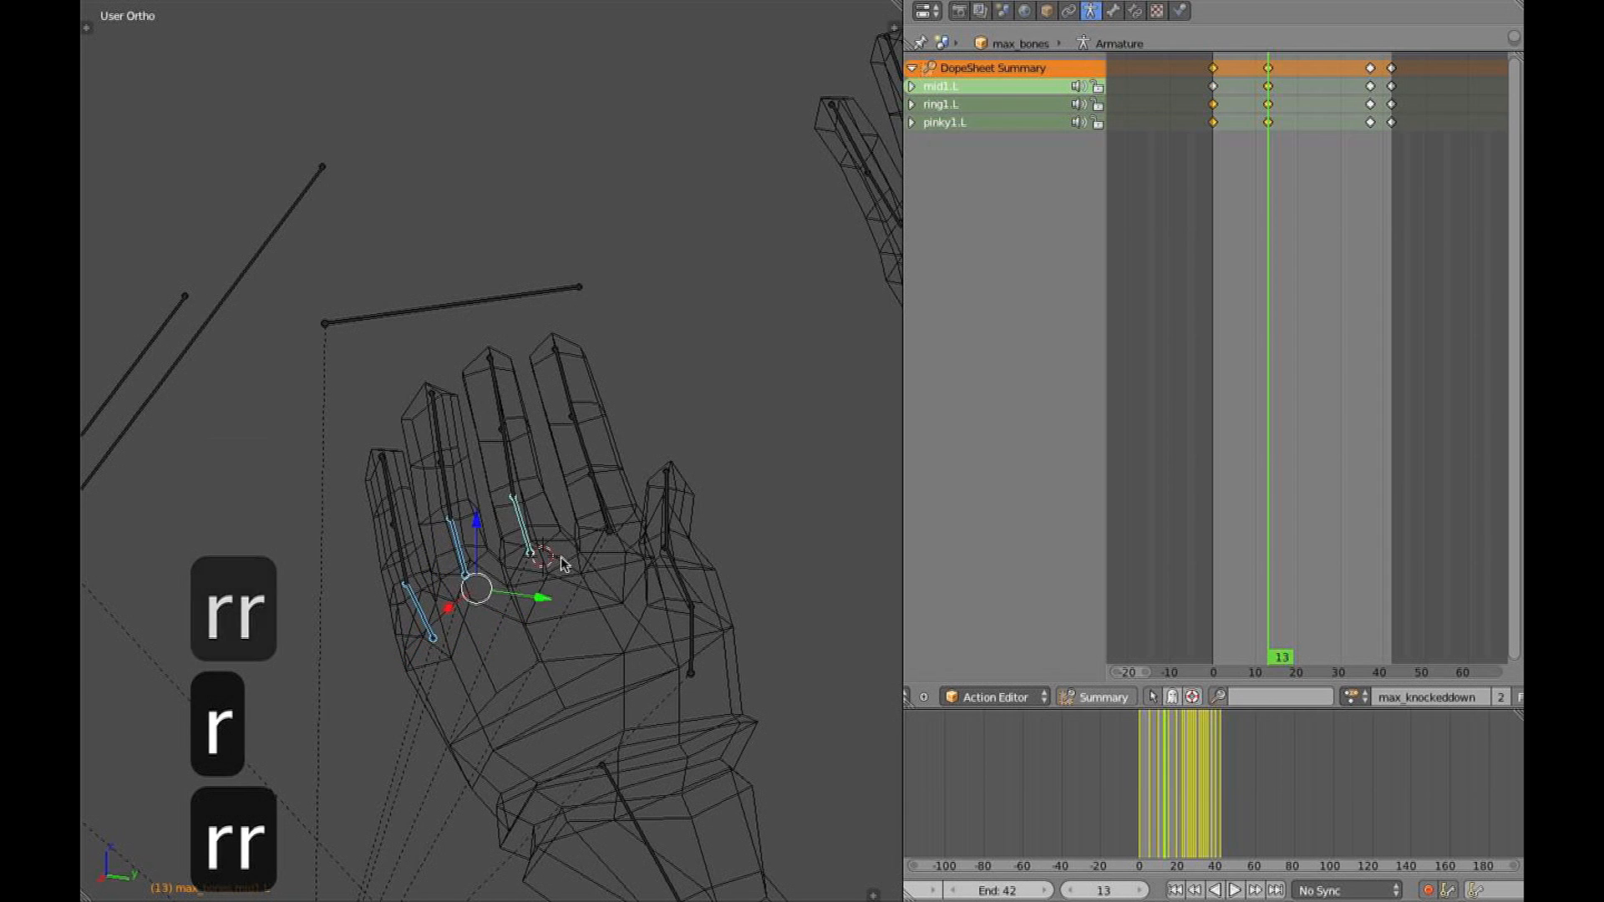
pyautogui.hotkey('alt', 'z')
pyautogui.moveTo(648, 480)
pyautogui.mouseDown(button='middle')
pyautogui.moveTo(677, 401)
pyautogui.moveTo(506, 401)
pyautogui.mouseUp(button='middle')
# Select all left finger bones at frame 13 and paste their pose mirrored onto the right hand
pyautogui.press('z')
pyautogui.press('b')
pyautogui.moveTo(518, 574); pyautogui.dragTo(518, 573)
pyautogui.hotkey('ctrl', 'c')
pyautogui.hotkey('ctrl', 'shift', 'v')
# Play the action from the start in solid shading and check the finger motion from different angles
pyautogui.press('z')
pyautogui.moveTo(649, 475); pyautogui.dragTo(737, 443, button='middle')
pyautogui.press('a')
pyautogui.click(1214, 451)
pyautogui.hotkey('alt', 'a')
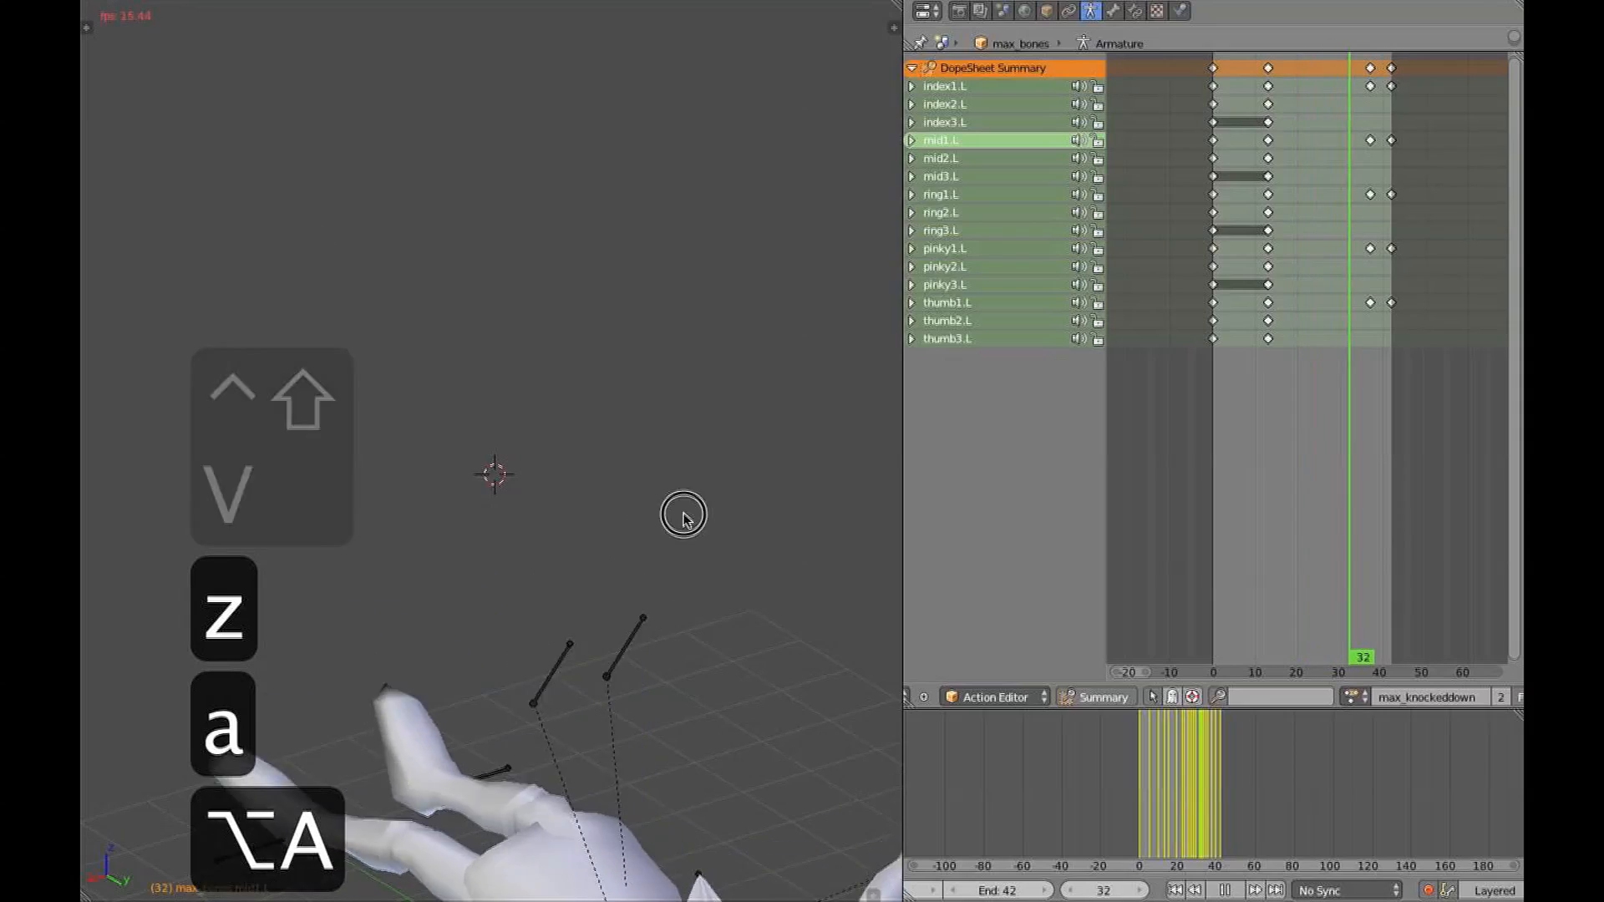
pyautogui.moveTo(702, 443)
pyautogui.mouseDown(button='middle')
pyautogui.moveTo(690, 468)
pyautogui.moveTo(674, 455)
pyautogui.mouseUp(button='middle')
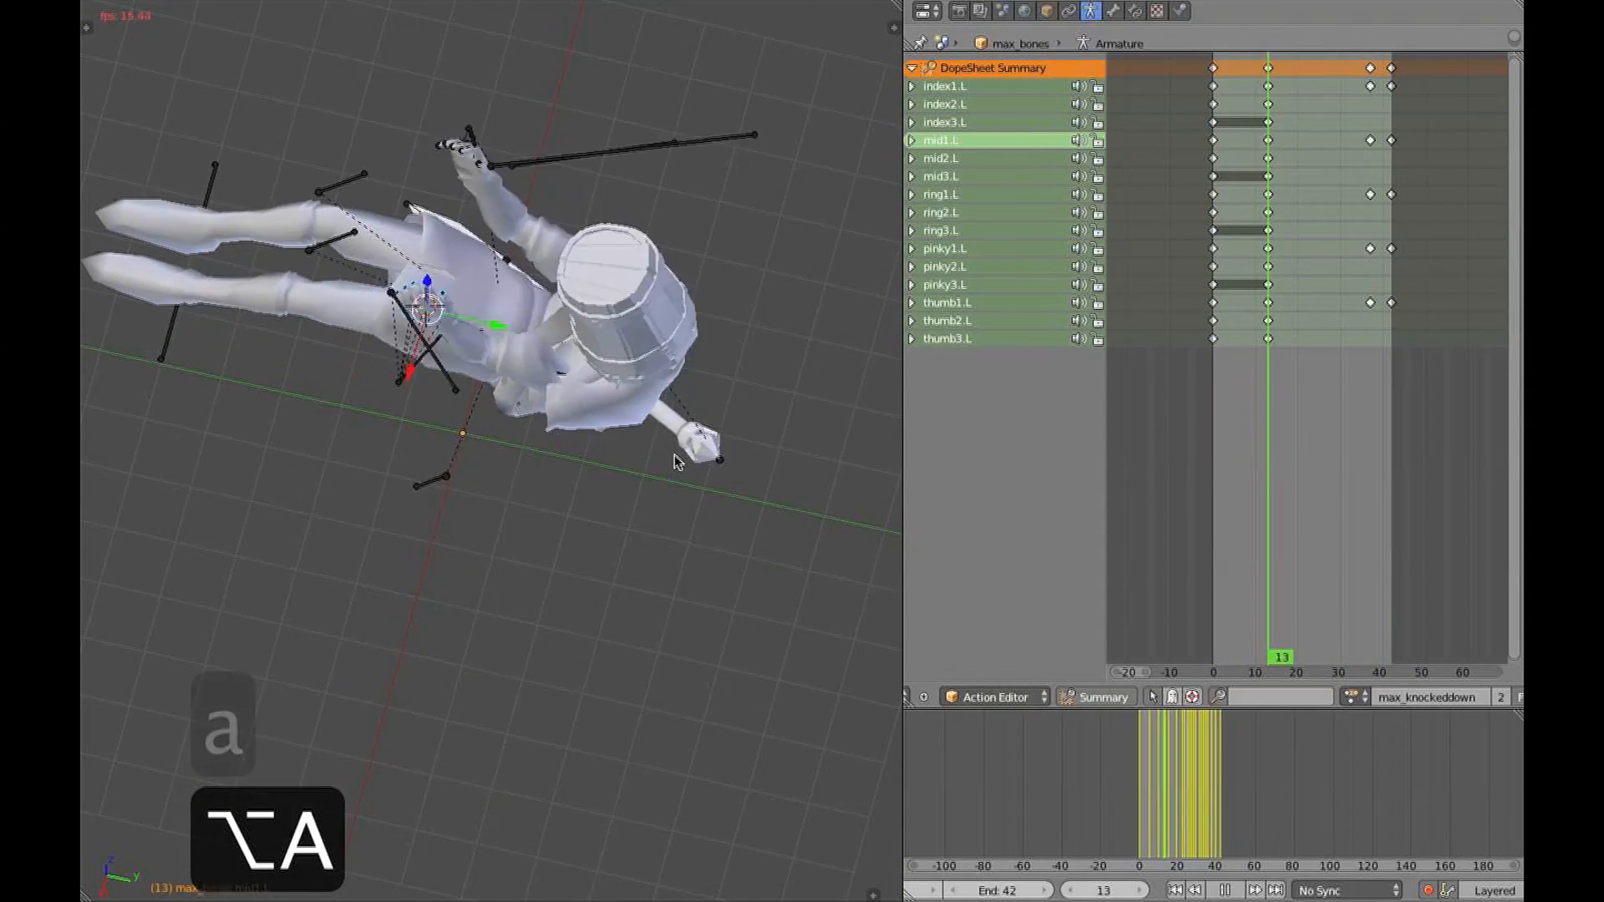
pyautogui.press('Escape')
# Select handcontrol.L and handcontrol.R and rotate them together at frame 21 in the right side view
pyautogui.moveTo(1186, 444); pyautogui.dragTo(1302, 436)
pyautogui.scroll(1, 692, 456)
pyautogui.moveTo(689, 460); pyautogui.dragTo(755, 417, button='middle')
pyautogui.scroll(2, 755, 421)
pyautogui.press('z')
pyautogui.rightClick(576, 615)
pyautogui.moveTo(579, 615)
pyautogui.mouseDown(button='middle')
pyautogui.moveTo(625, 581)
pyautogui.moveTo(634, 633)
pyautogui.moveTo(670, 616)
pyautogui.moveTo(688, 477)
pyautogui.mouseUp(button='middle')
pyautogui.rightClick(634, 633)
pyautogui.press('super+z')
pyautogui.keyDown('shift'); pyautogui.rightClick(669, 605); pyautogui.keyUp('shift')
pyautogui.press('z')
pyautogui.press('3')
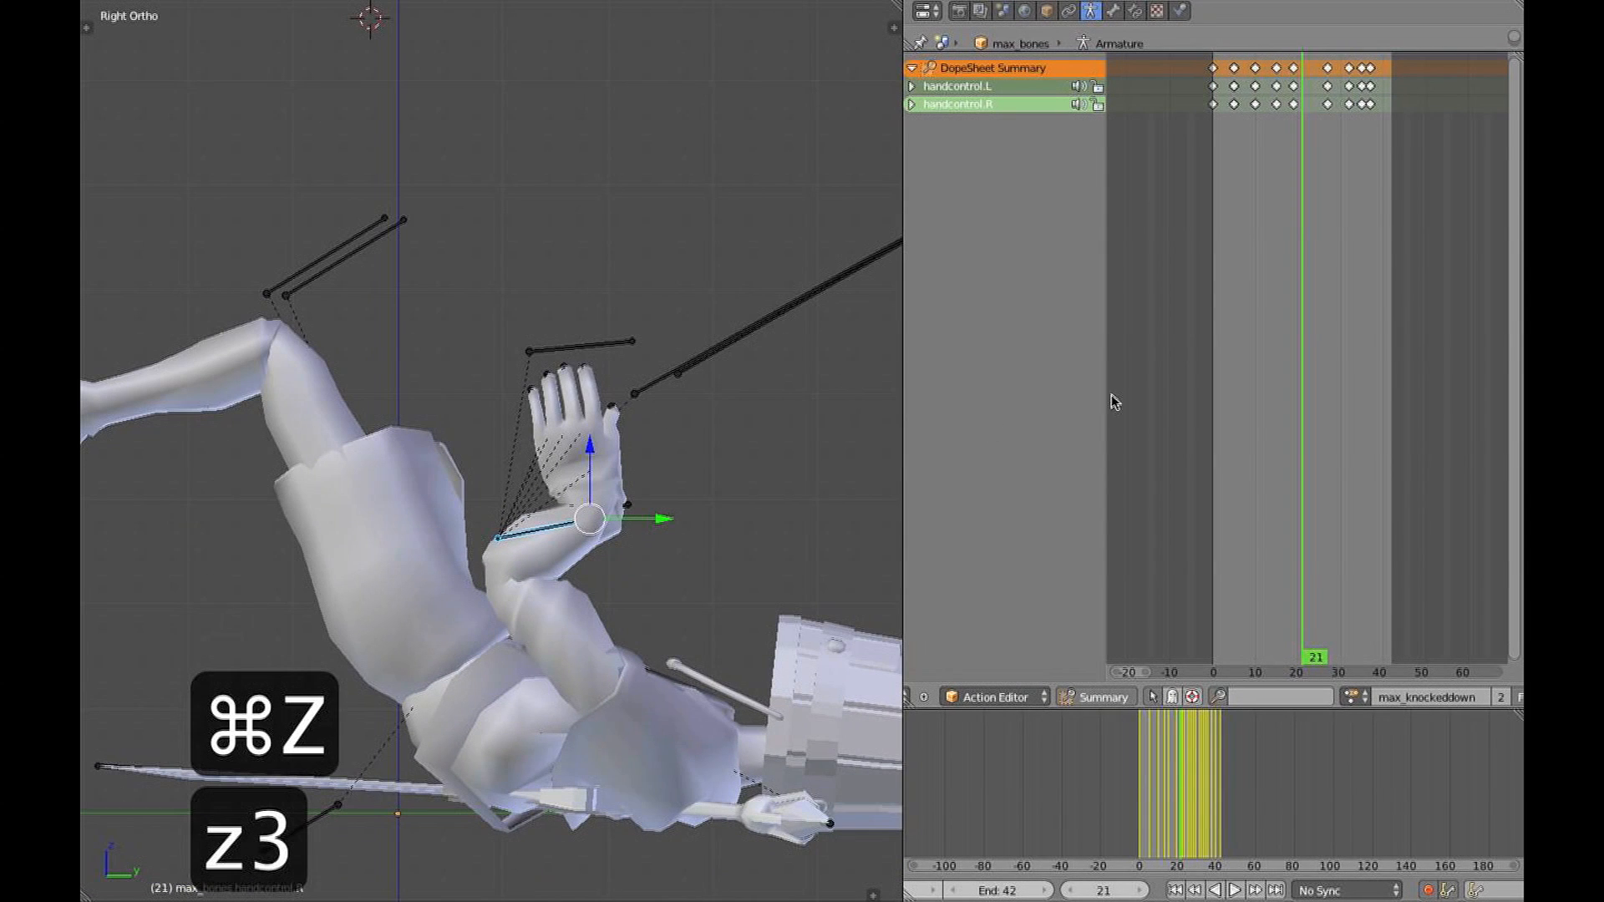
pyautogui.scroll(2, 1329, 305)
pyautogui.moveTo(1271, 305); pyautogui.dragTo(1302, 300)
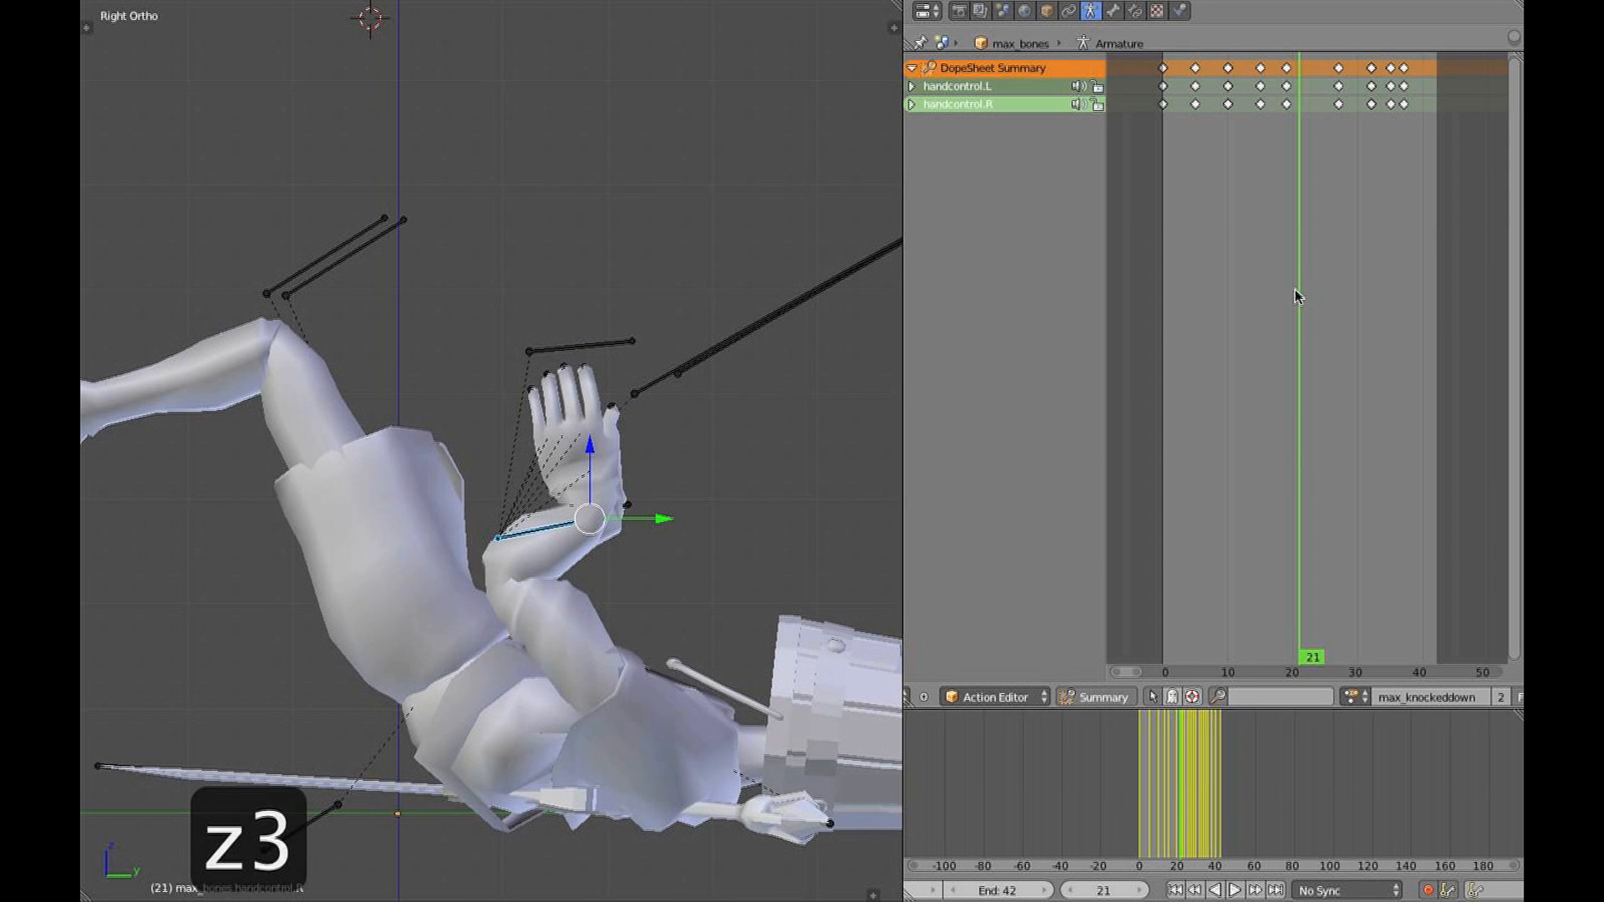
pyautogui.scroll(2, 1296, 311)
pyautogui.click(1301, 314)
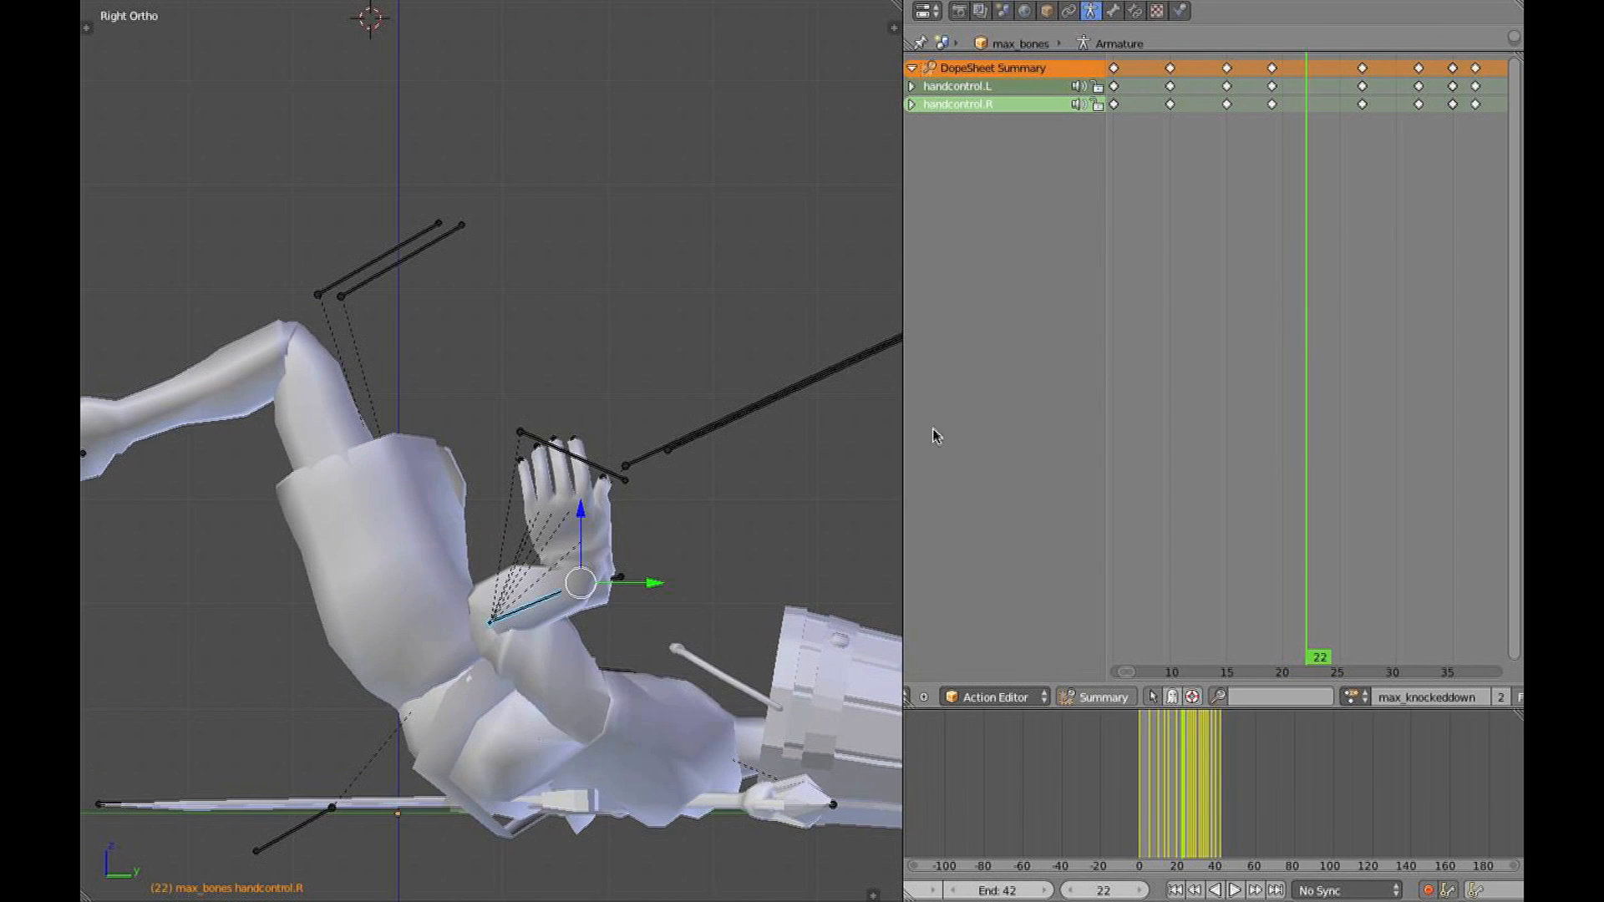
pyautogui.moveTo(1306, 233)
pyautogui.mouseDown()
pyautogui.moveTo(1267, 222)
pyautogui.moveTo(1295, 229)
pyautogui.mouseUp()
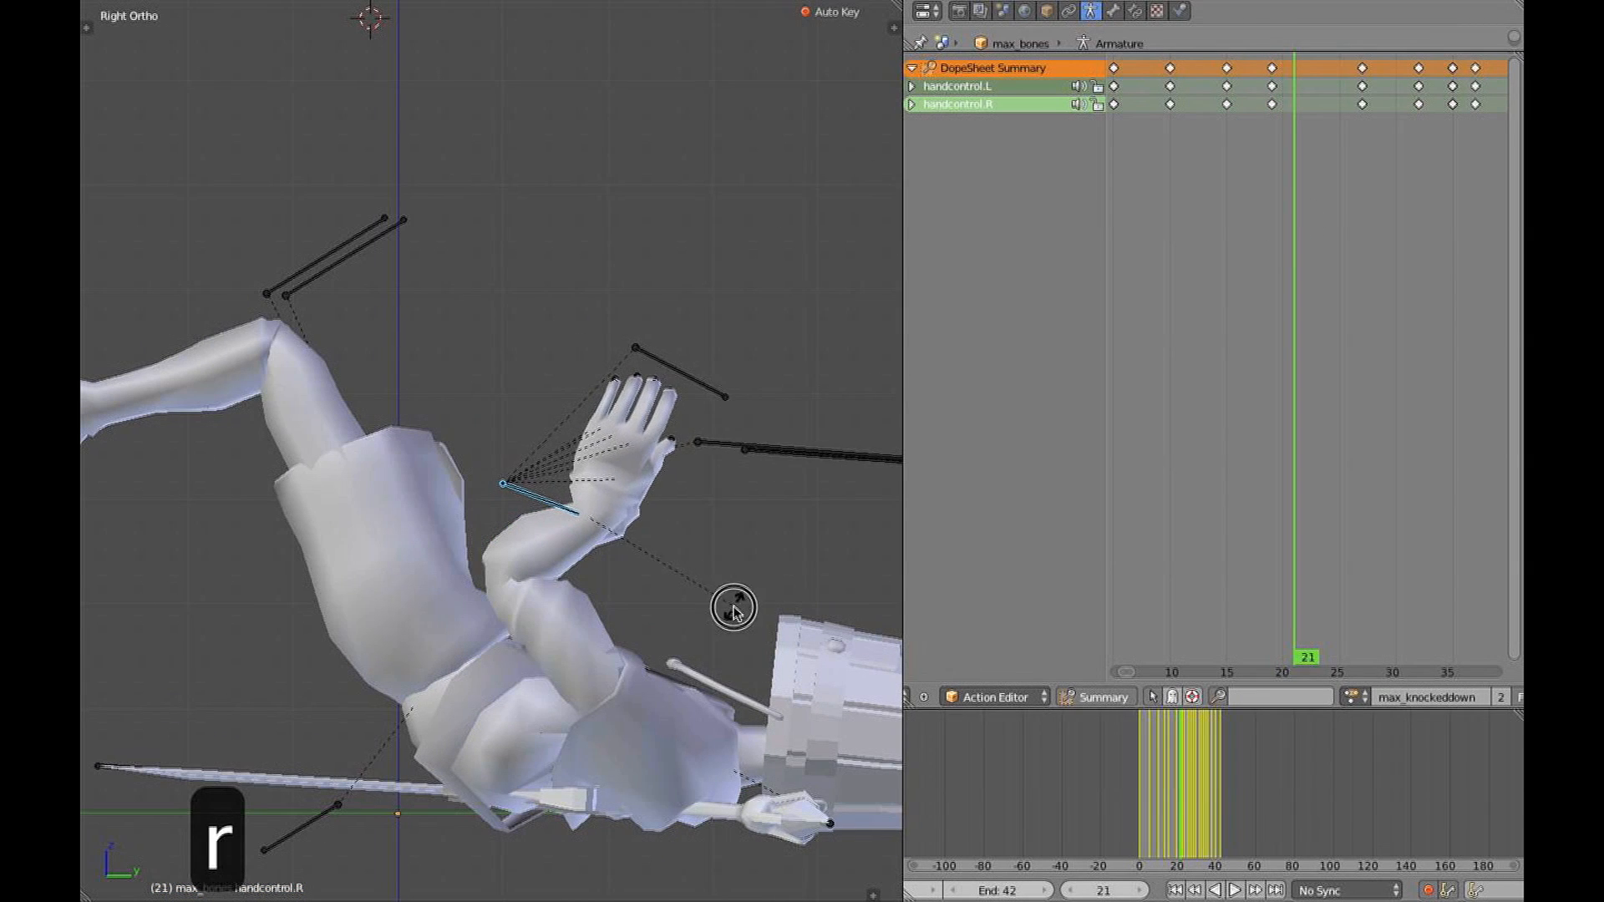
# Adjust the left arm's control at frame 21 and paste its pose mirrored onto the other side
pyautogui.moveTo(653, 603); pyautogui.dragTo(368, 660, button='middle')
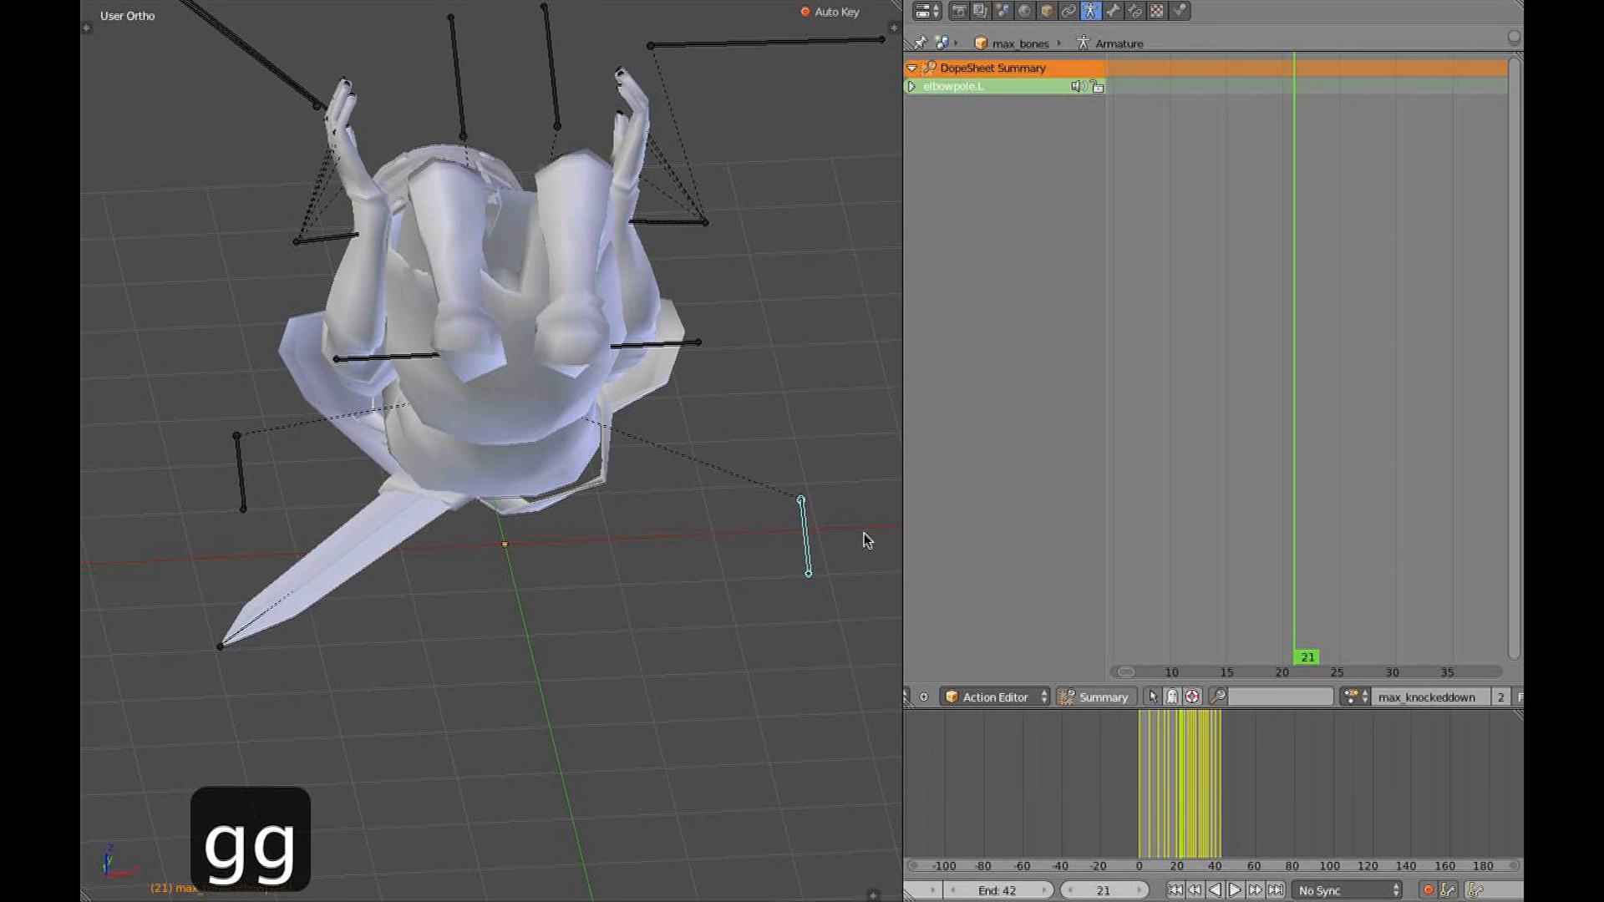
pyautogui.hotkey('ctrl', 'c')
pyautogui.hotkey('ctrl', 'shift', 'v')
# Scrub between frames 21 and 27 from several angles to check how the hands fall
pyautogui.moveTo(727, 186); pyautogui.dragTo(387, 368, button='middle')
pyautogui.moveTo(1291, 279); pyautogui.dragTo(1371, 286)
pyautogui.moveTo(727, 418); pyautogui.dragTo(488, 457, button='middle')
pyautogui.moveTo(1267, 329); pyautogui.dragTo(1344, 332)
pyautogui.moveTo(372, 417); pyautogui.dragTo(540, 465, button='middle')
pyautogui.press('KP_3')
pyautogui.moveTo(1350, 334)
pyautogui.mouseDown()
pyautogui.moveTo(1365, 333)
pyautogui.moveTo(1135, 329)
pyautogui.moveTo(1399, 344)
pyautogui.moveTo(1360, 343)
pyautogui.mouseUp()
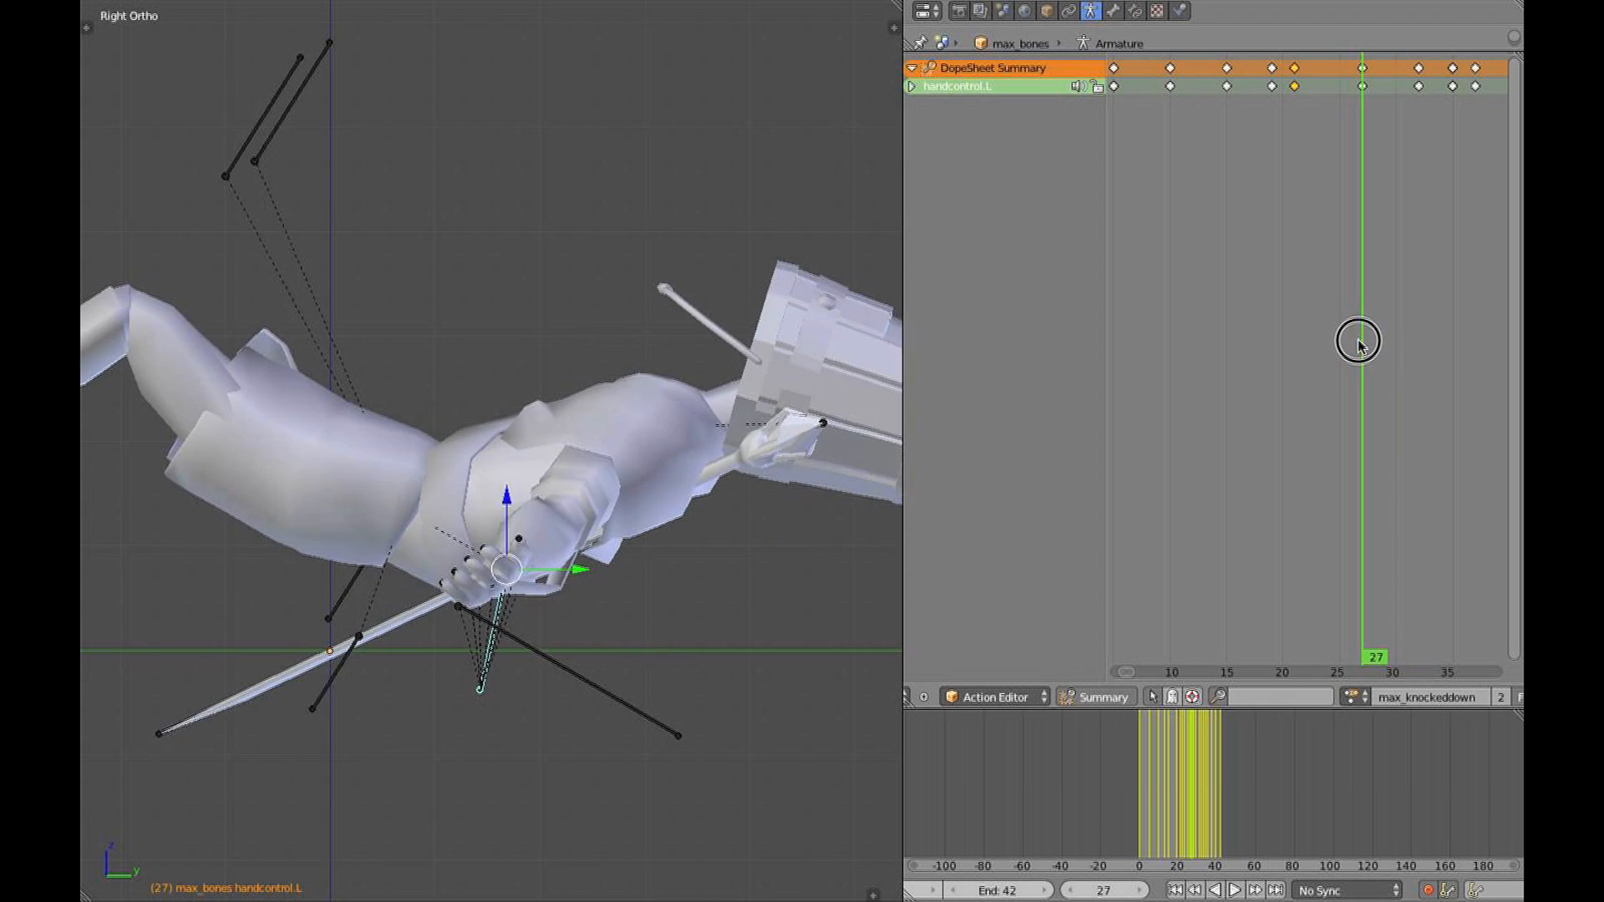
# Move handcontrol.L along Z at frame 27
pyautogui.moveTo(768, 476)
pyautogui.mouseDown(button='middle')
pyautogui.moveTo(514, 501)
pyautogui.moveTo(334, 543)
pyautogui.mouseUp(button='middle')
pyautogui.press('z')
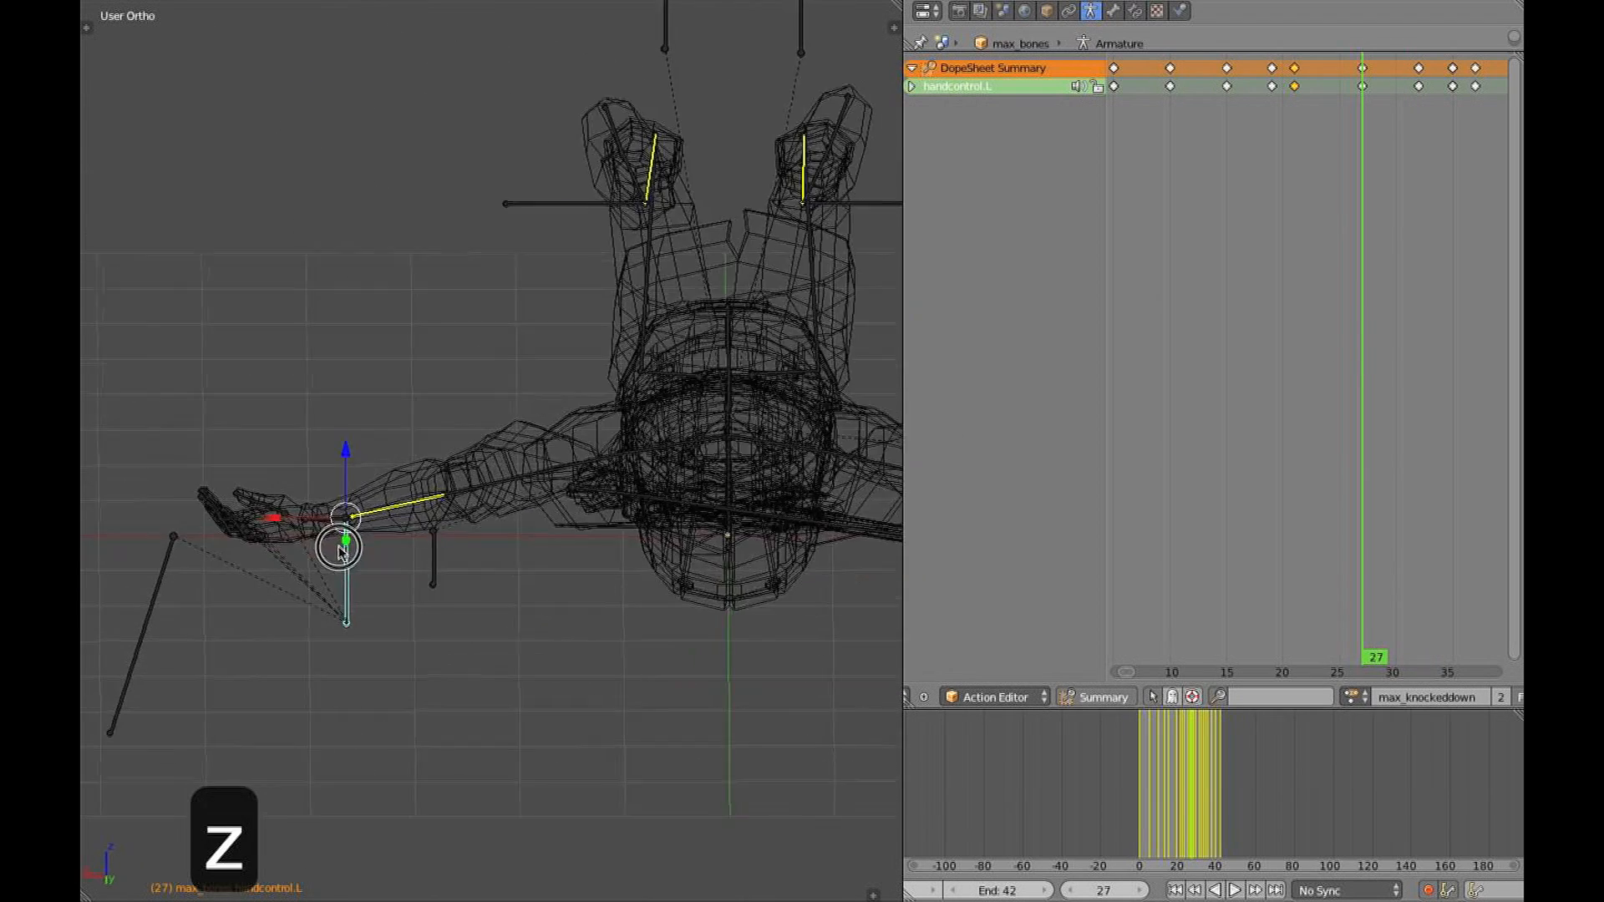
pyautogui.press('3')
pyautogui.press('z')
pyautogui.moveTo(416, 535)
pyautogui.mouseDown(button='middle')
pyautogui.moveTo(411, 555)
pyautogui.moveTo(530, 502)
pyautogui.moveTo(304, 512)
pyautogui.moveTo(616, 523)
pyautogui.moveTo(96, 519)
pyautogui.mouseUp(button='middle')
pyautogui.press('z')
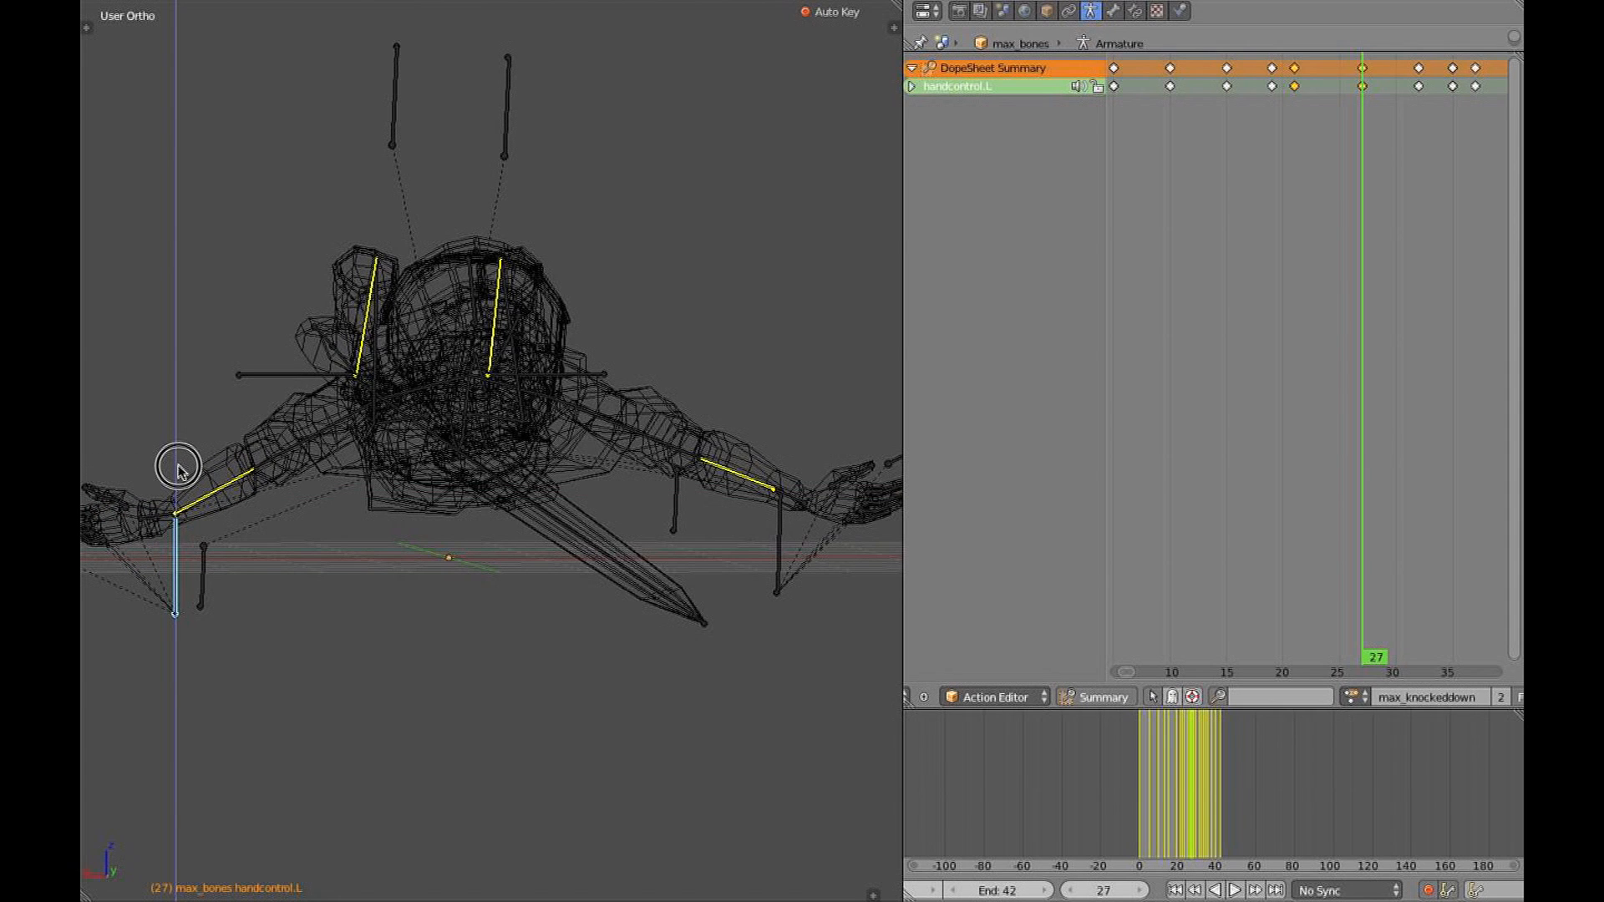
# Rotate handcontrol.L at frame 27 and paste its pose mirrored onto the other hand control
pyautogui.press('z')
pyautogui.moveTo(441, 502)
pyautogui.mouseDown(button='middle')
pyautogui.moveTo(491, 526)
pyautogui.moveTo(835, 529)
pyautogui.moveTo(97, 512)
pyautogui.moveTo(133, 496)
pyautogui.mouseUp(button='middle')
pyautogui.scroll(3, 631, 536)
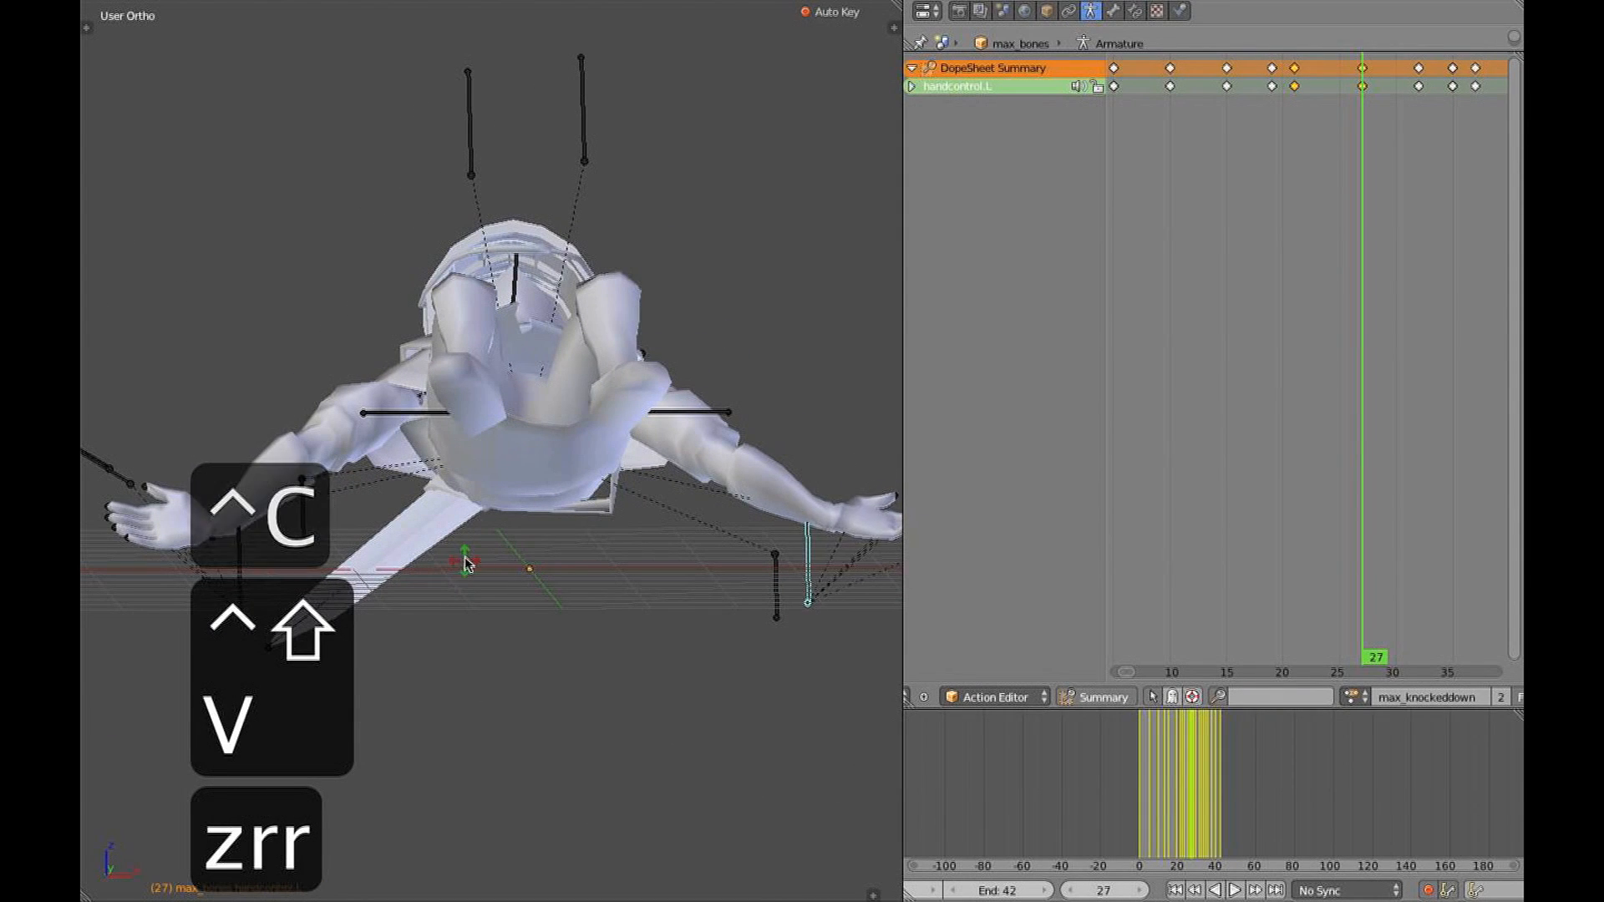
pyautogui.keyDown('shift'); pyautogui.moveTo(762, 595); pyautogui.dragTo(729, 762, button='middle'); pyautogui.keyUp('shift')
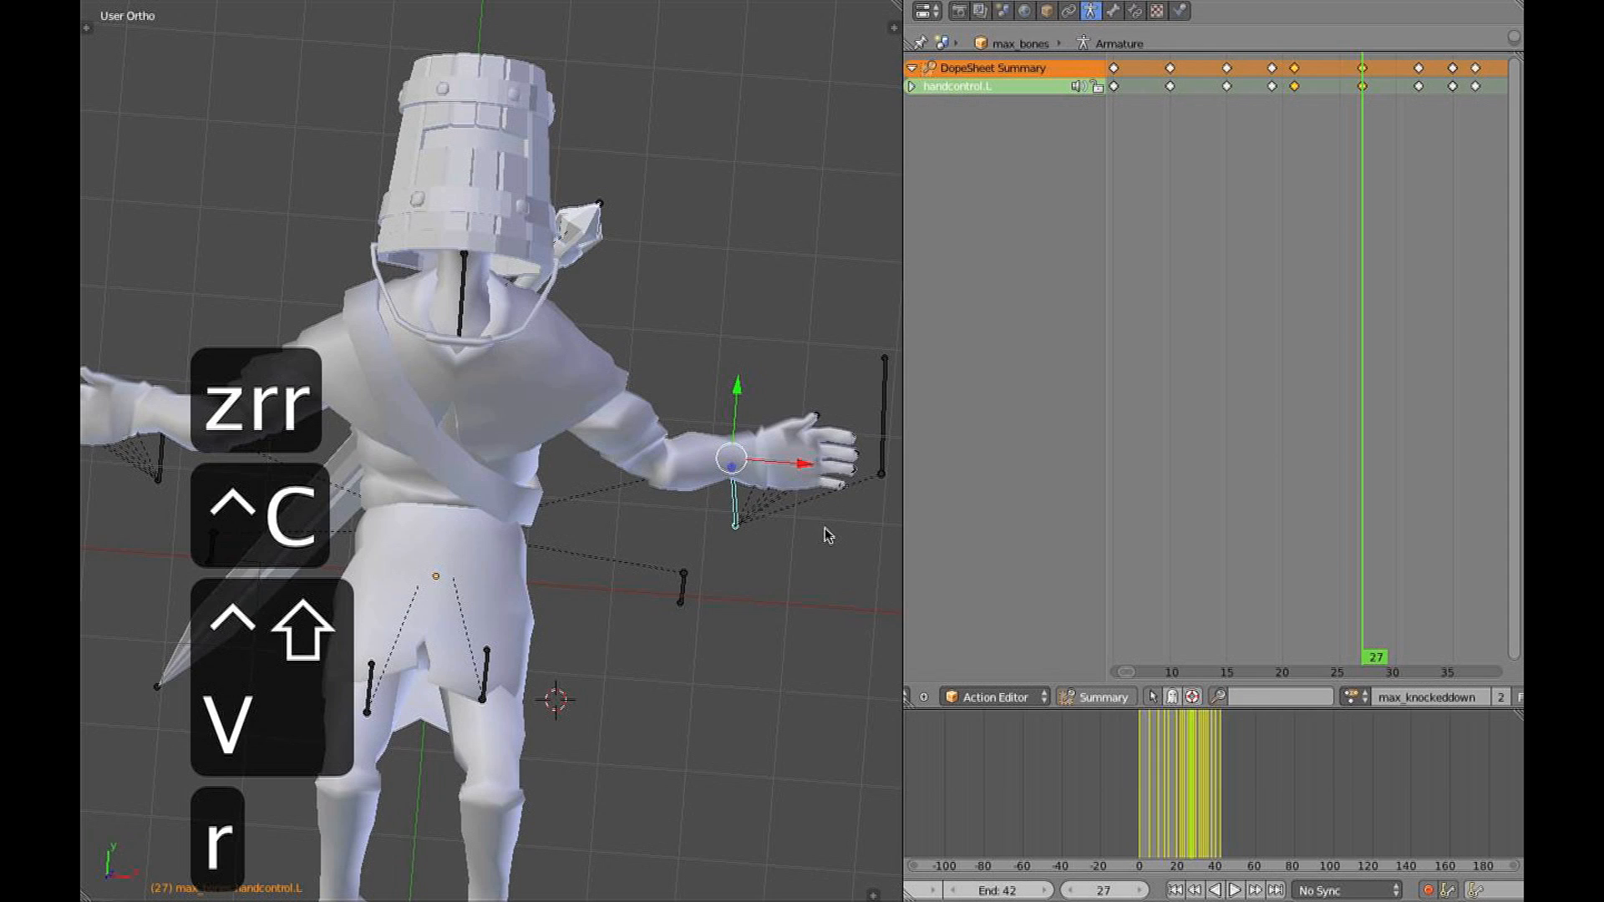
pyautogui.hotkey('ctrl', 'c')
pyautogui.hotkey('ctrl', 'shift', 'c')
pyautogui.hotkey('ctrl', 'shift', 'v')
pyautogui.moveTo(699, 559); pyautogui.dragTo(577, 458, button='middle')
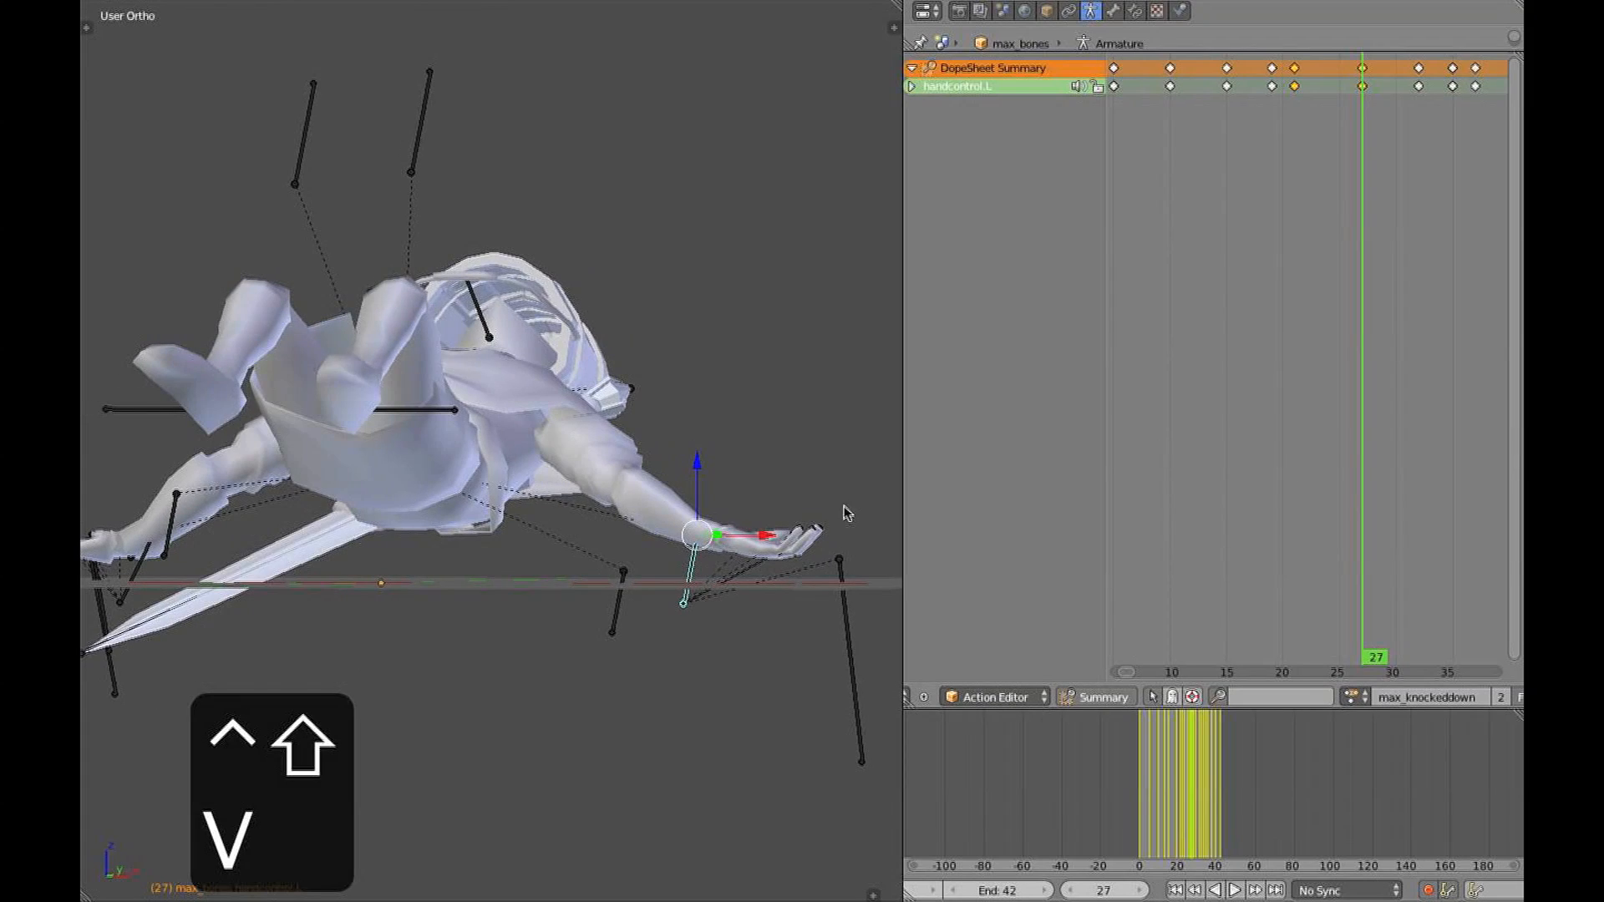
# Rotate and move the sheathedsword bone at frames 27 and 35 in the right side view
pyautogui.press('KP_3')
pyautogui.press('z')
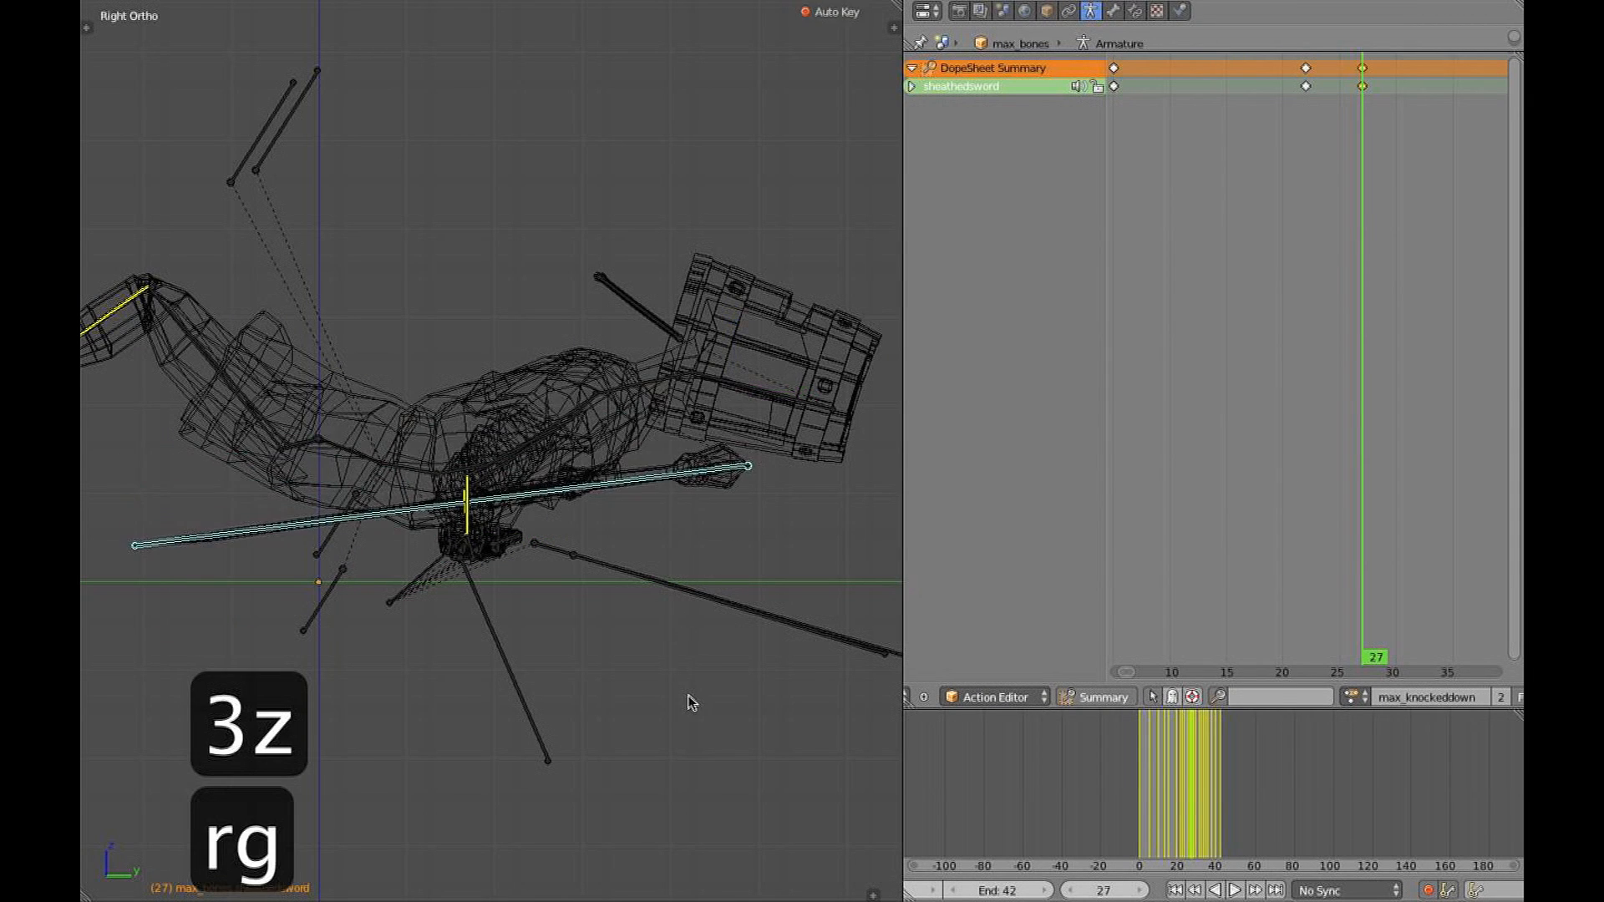
pyautogui.hotkey('alt', 'z')
pyautogui.moveTo(1328, 329); pyautogui.dragTo(1461, 343)
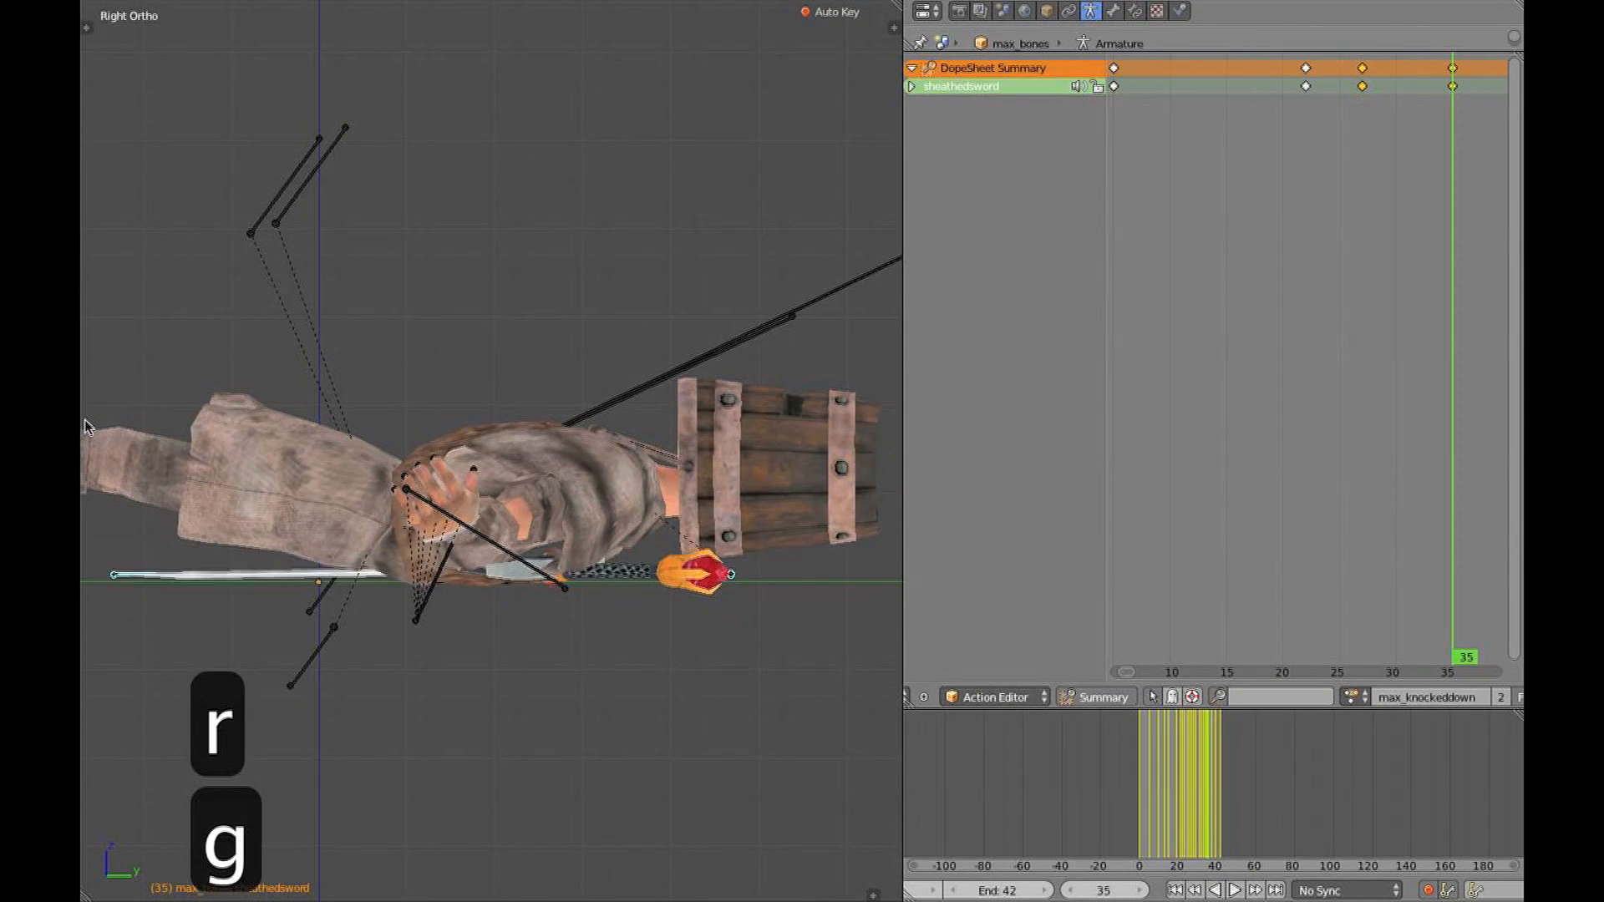
# Play the action in textured shading and check the sword and hand motion from several angles
pyautogui.moveTo(846, 810); pyautogui.dragTo(620, 493, button='middle')
pyautogui.hotkey('alt', 'a')
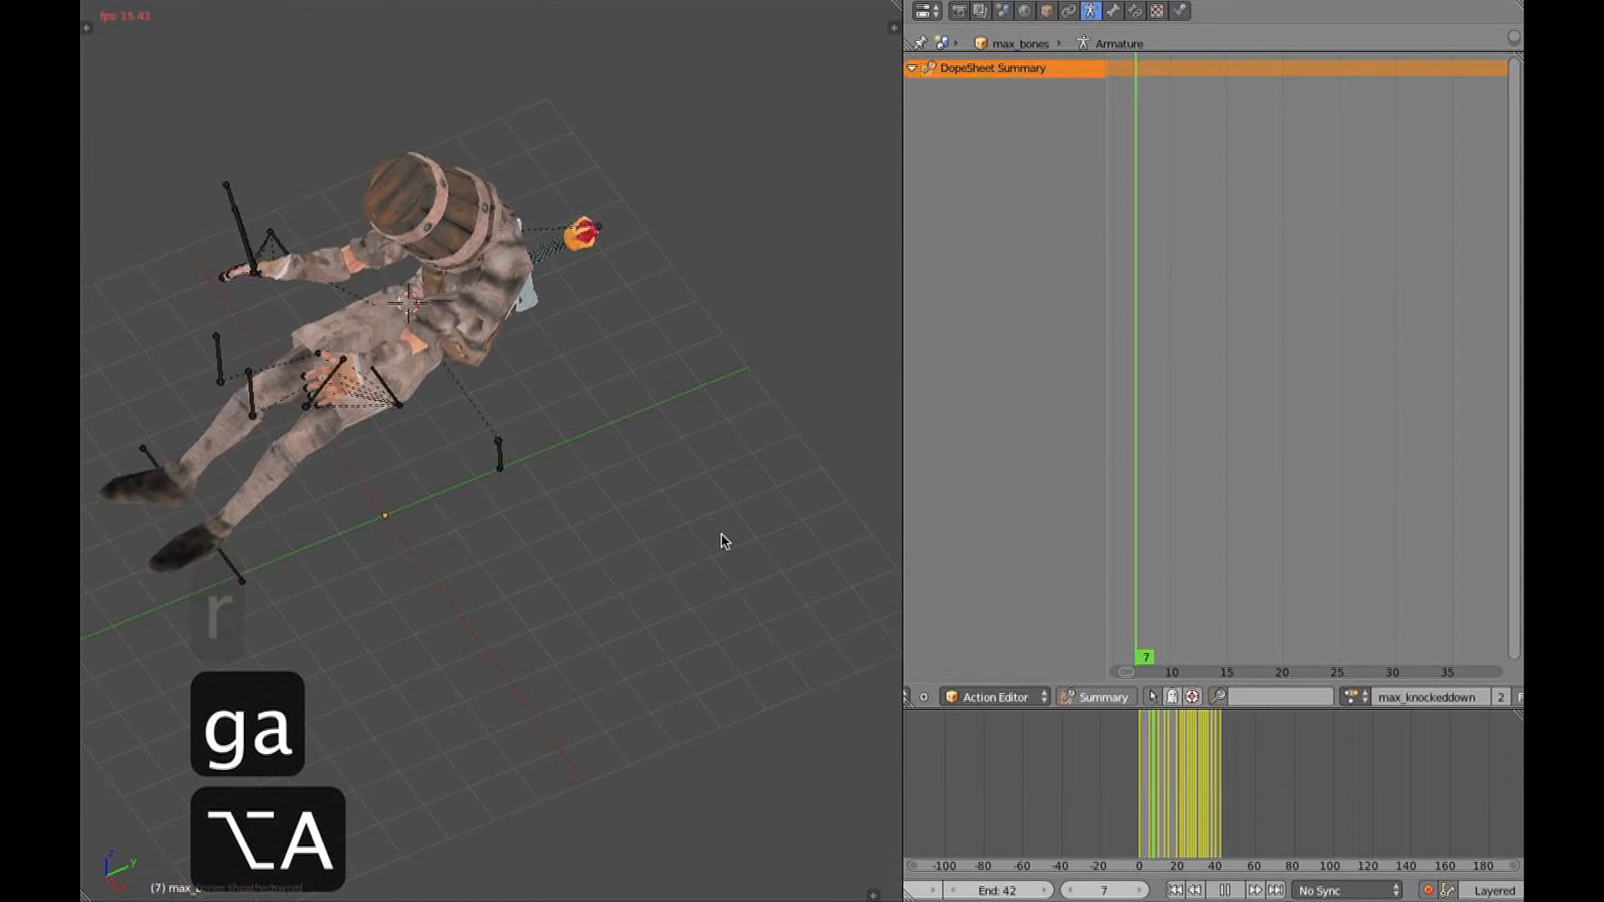
pyautogui.moveTo(723, 540); pyautogui.dragTo(243, 484, button='middle')
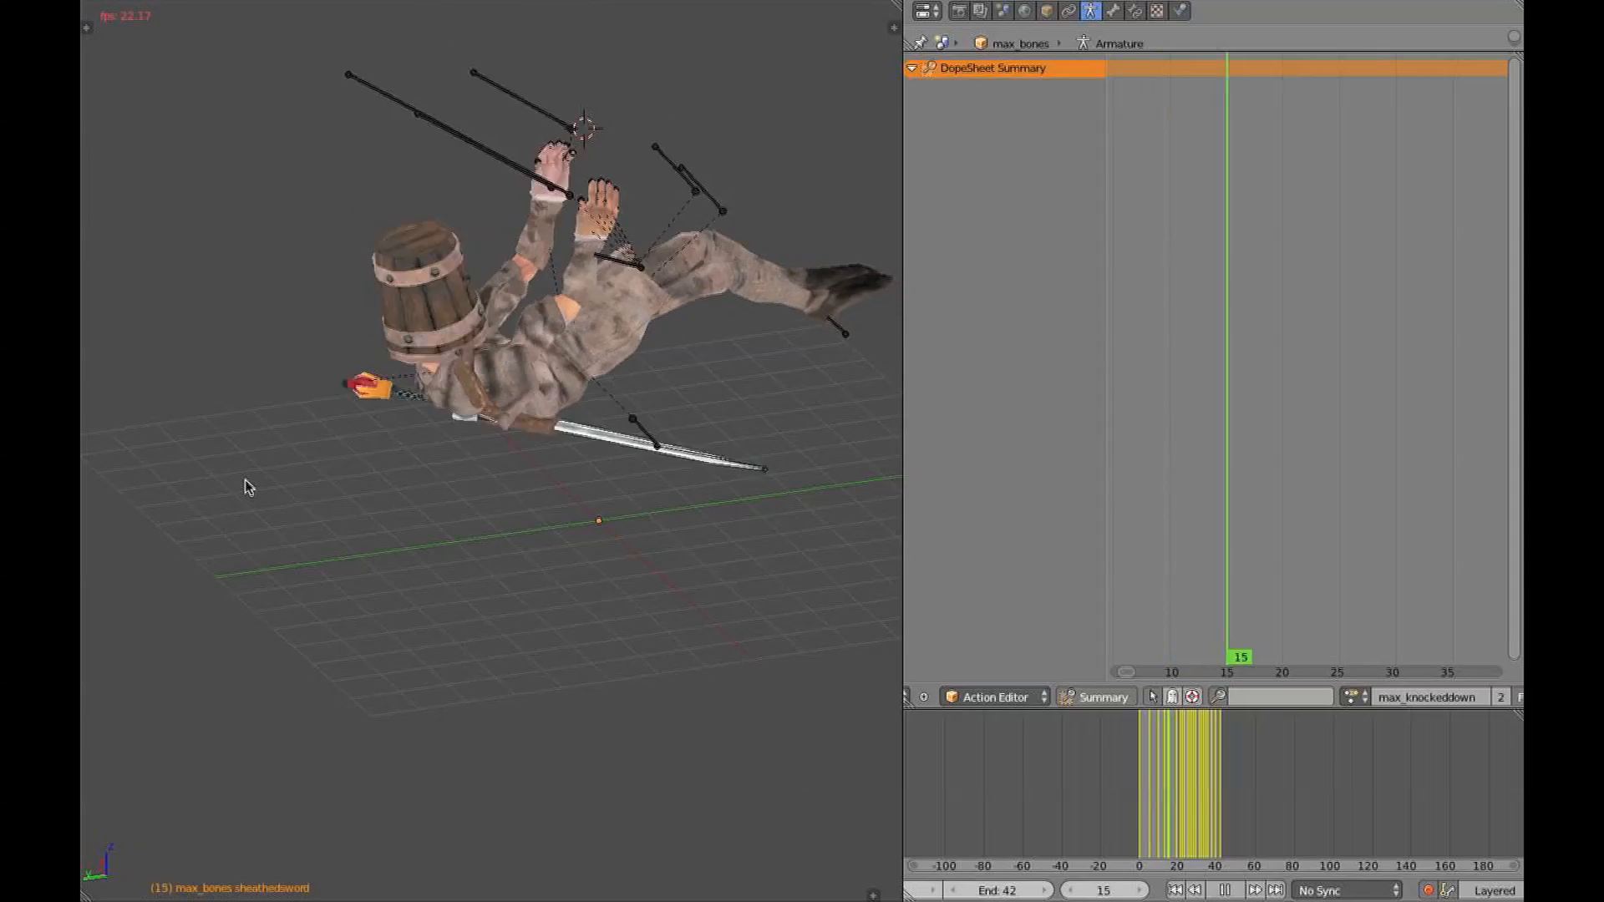
pyautogui.moveTo(368, 503); pyautogui.dragTo(537, 494, button='middle')
pyautogui.press('Escape')
# Go to frame 28 and examine the left hand up close in wireframe
pyautogui.scroll(2, 752, 452)
pyautogui.moveTo(1255, 411); pyautogui.dragTo(1373, 412)
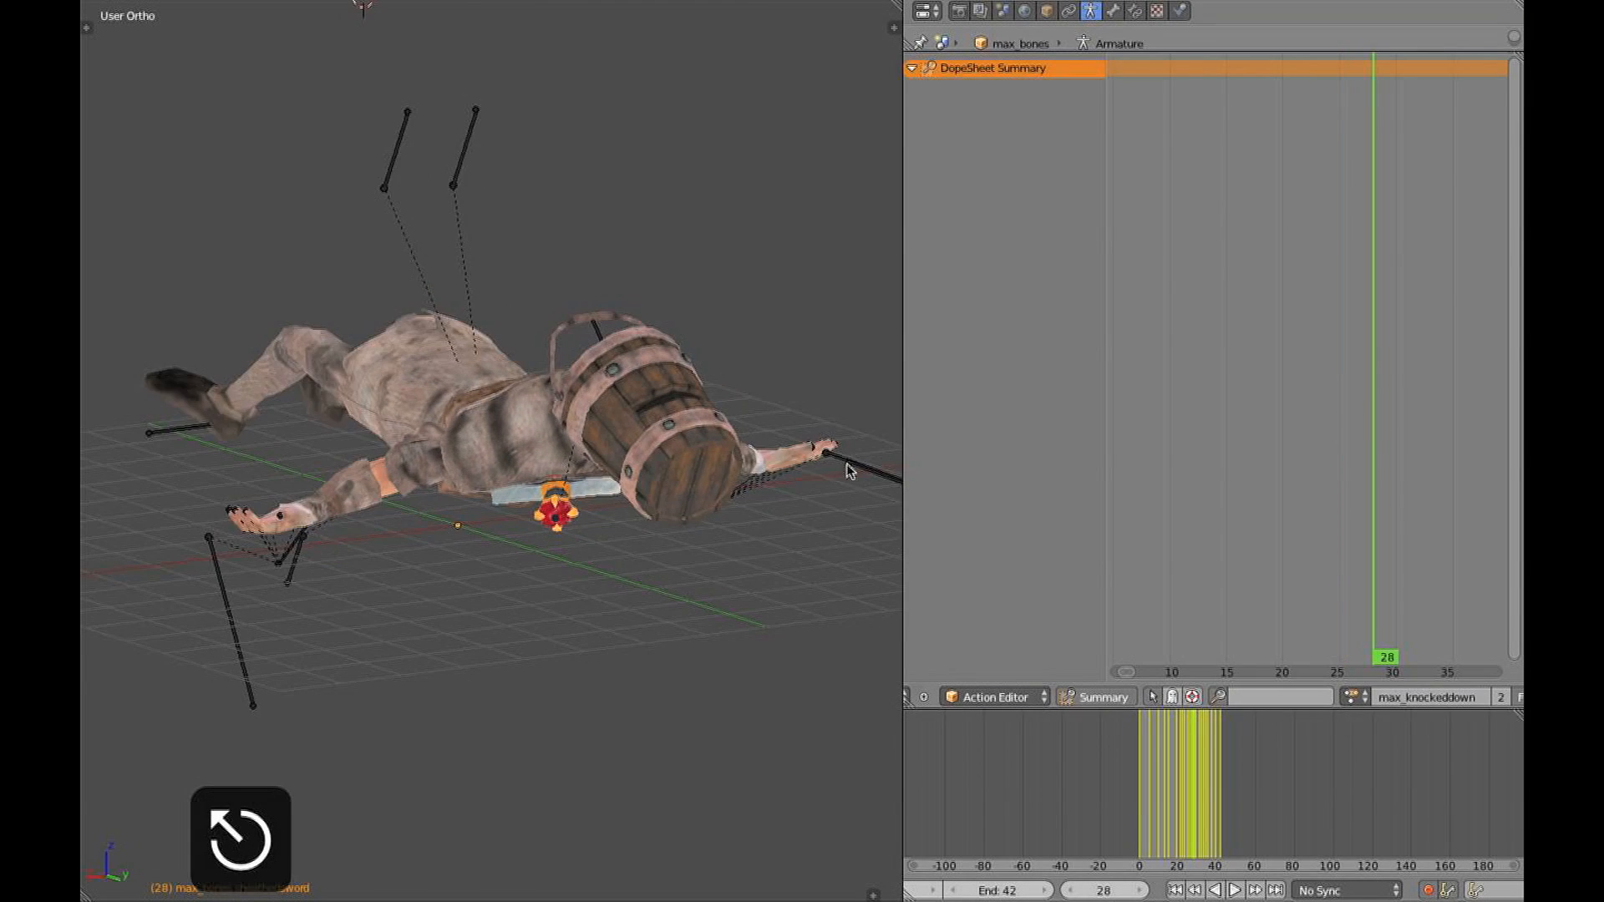
pyautogui.moveTo(847, 469); pyautogui.dragTo(701, 419, button='middle')
pyautogui.keyDown('shift'); pyautogui.moveTo(414, 585); pyautogui.dragTo(528, 565, button='middle'); pyautogui.keyUp('shift')
pyautogui.scroll(4, 528, 565)
pyautogui.press('z')
pyautogui.keyDown('shift'); pyautogui.moveTo(356, 483); pyautogui.dragTo(440, 483, button='middle'); pyautogui.keyUp('shift')
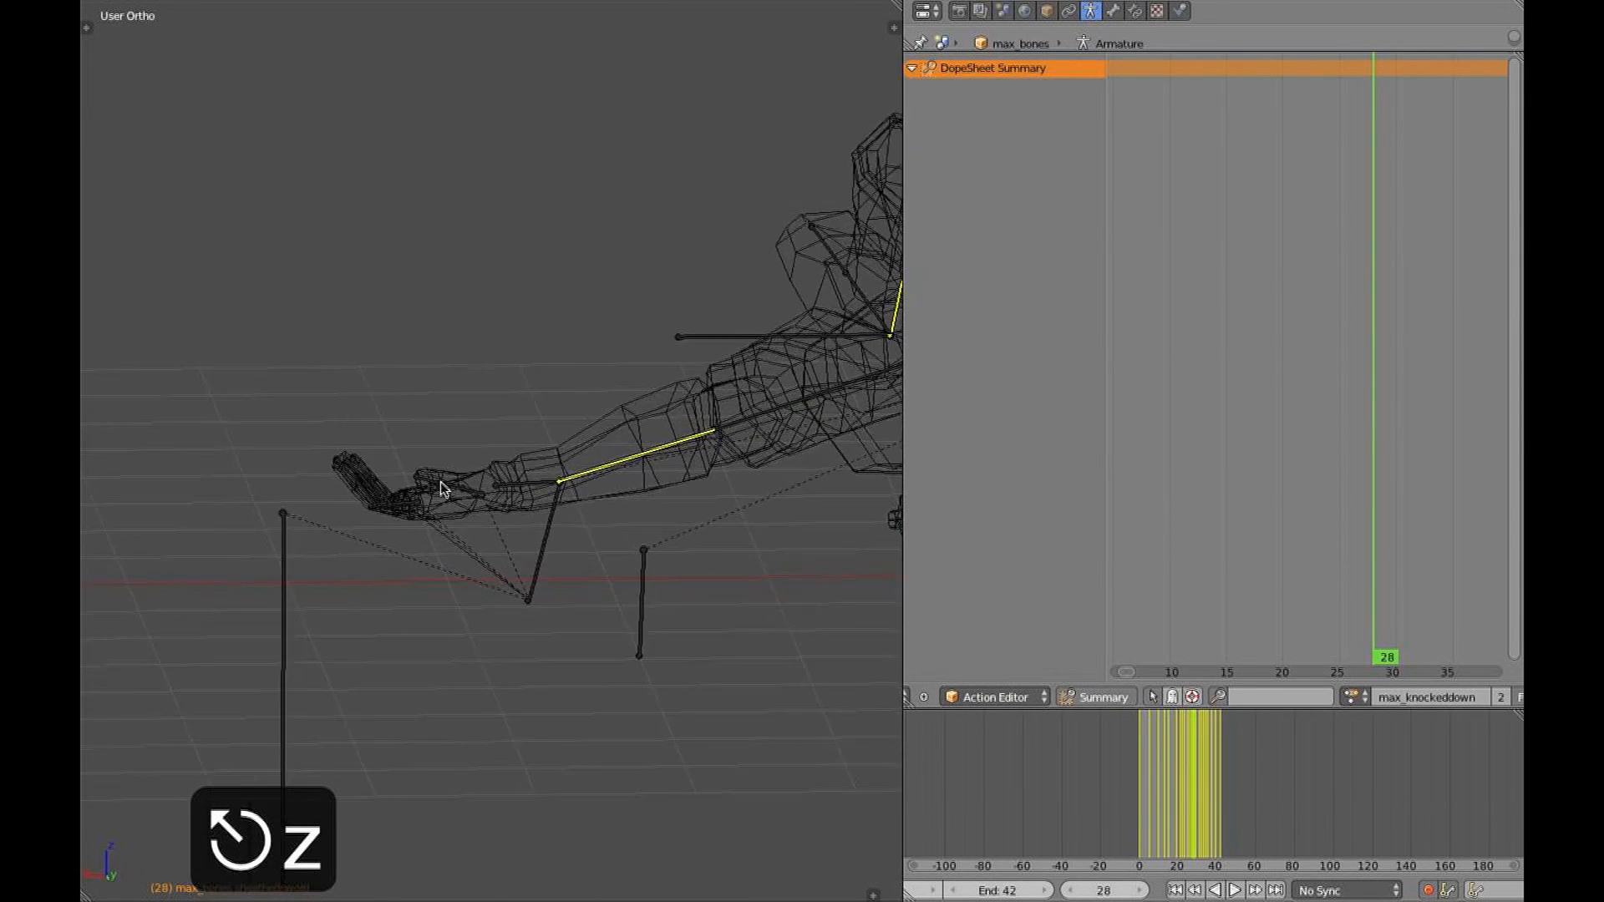
# Rotate index2.L, mid2.L, ring2.L and pinky2.L at frame 26 to curl the left hand's middle finger joints
pyautogui.press('a')
pyautogui.scroll(2, 440, 483)
pyautogui.press('a')
pyautogui.keyDown('shift'); pyautogui.moveTo(319, 541); pyautogui.dragTo(381, 541, button='middle'); pyautogui.keyUp('shift')
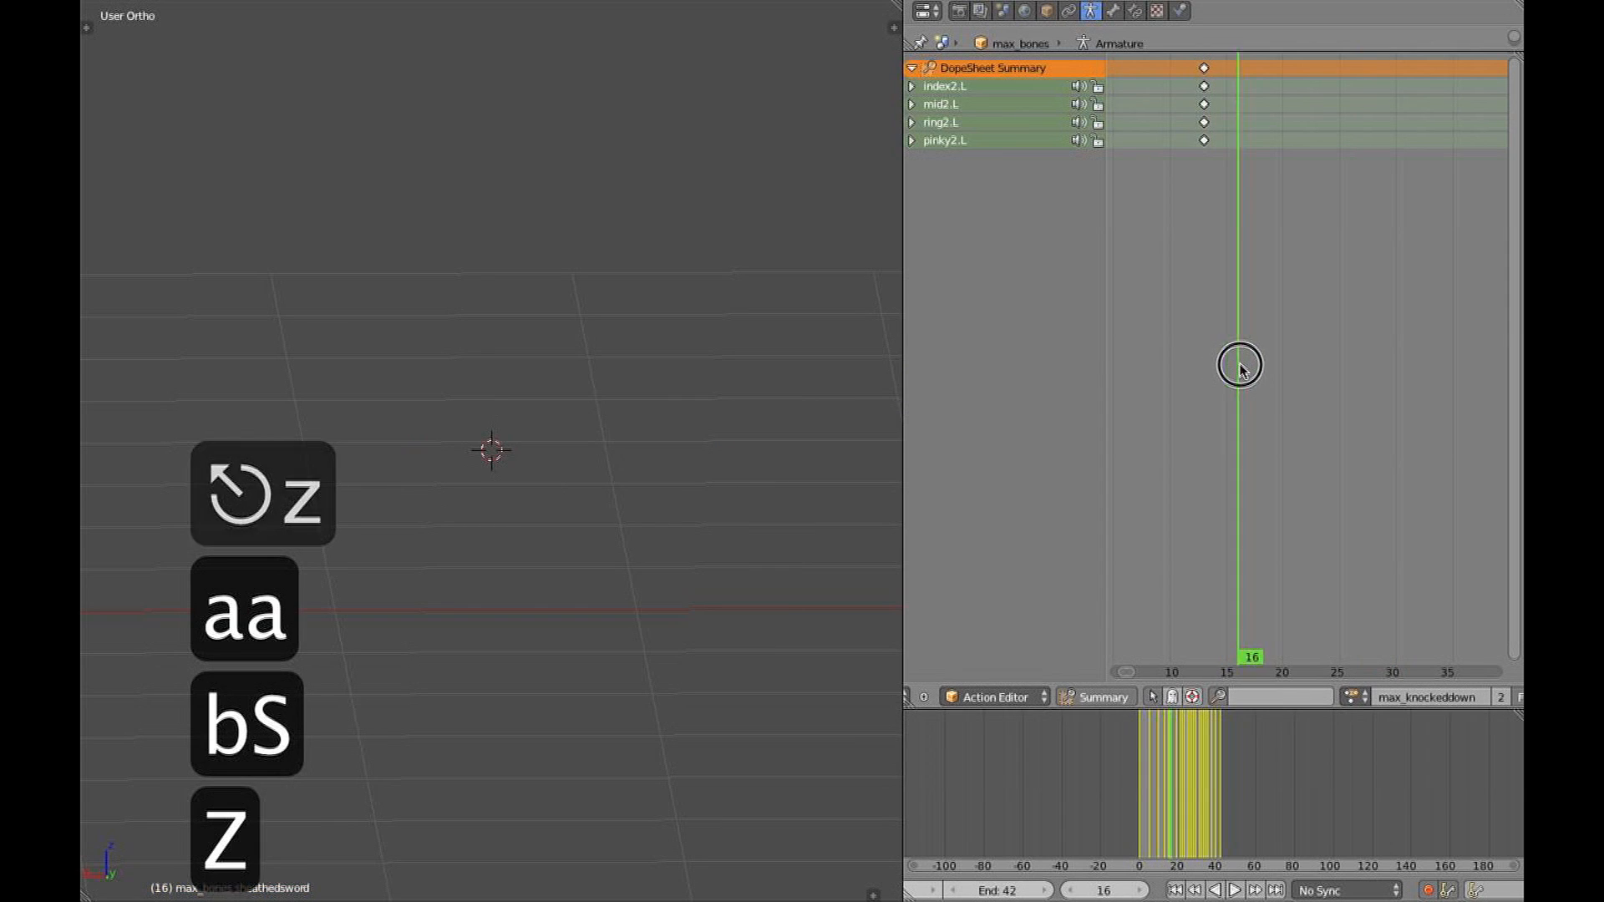
pyautogui.moveTo(1316, 400); pyautogui.dragTo(1220, 406, button='middle')
pyautogui.moveTo(1245, 407)
pyautogui.mouseDown()
pyautogui.moveTo(1290, 407)
pyautogui.moveTo(1257, 413)
pyautogui.mouseUp()
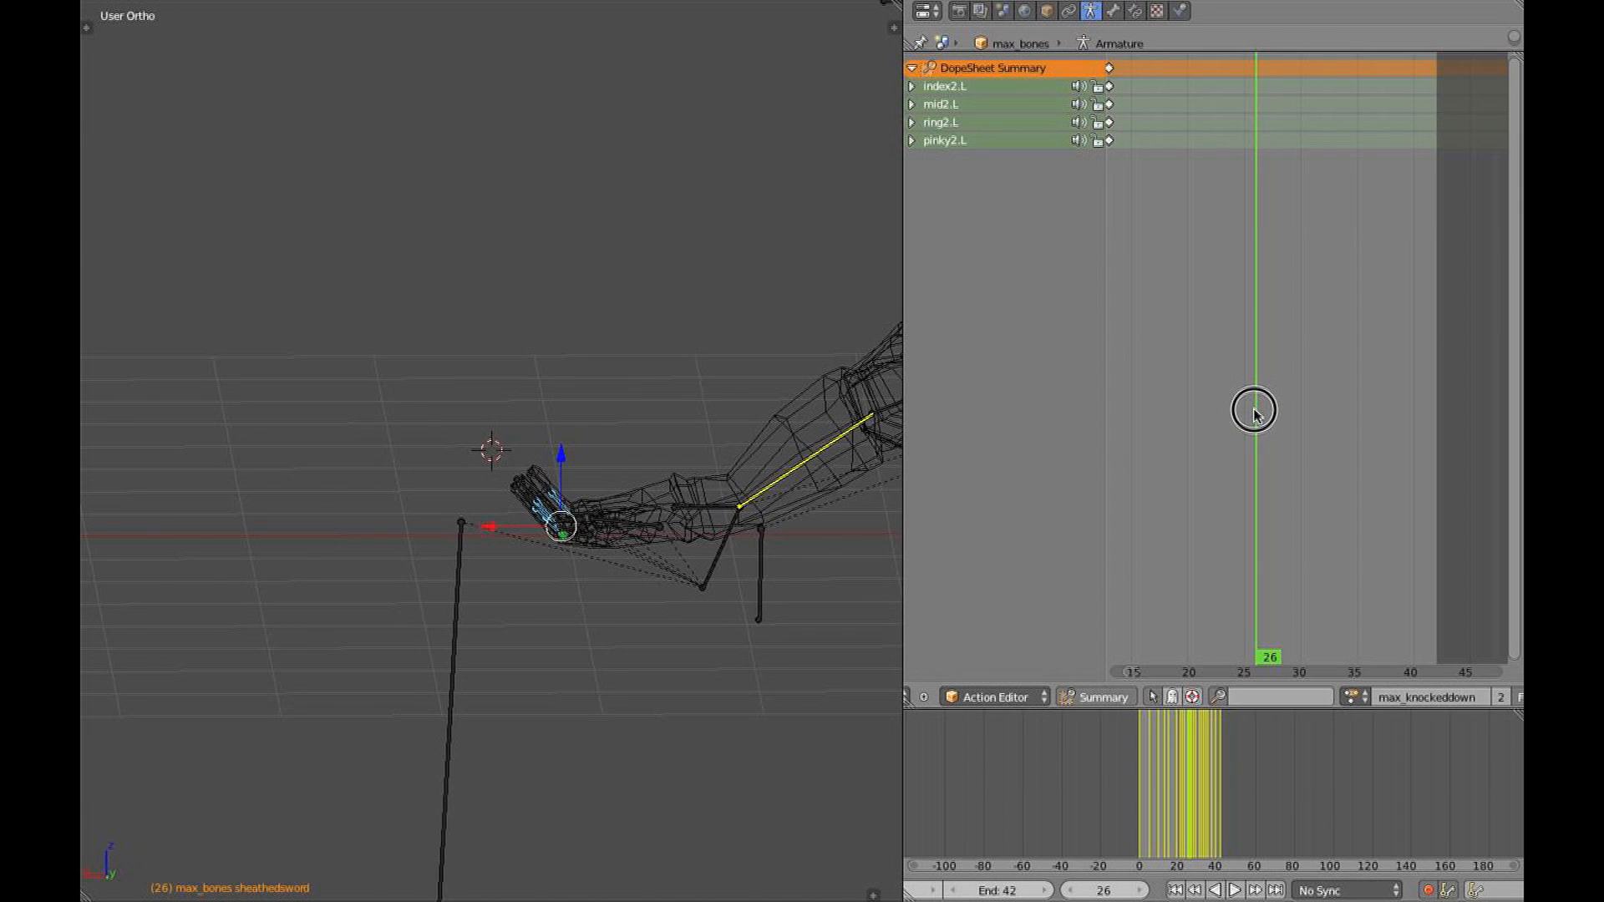
pyautogui.moveTo(802, 447); pyautogui.dragTo(755, 450, button='middle')
pyautogui.press('KP_3')
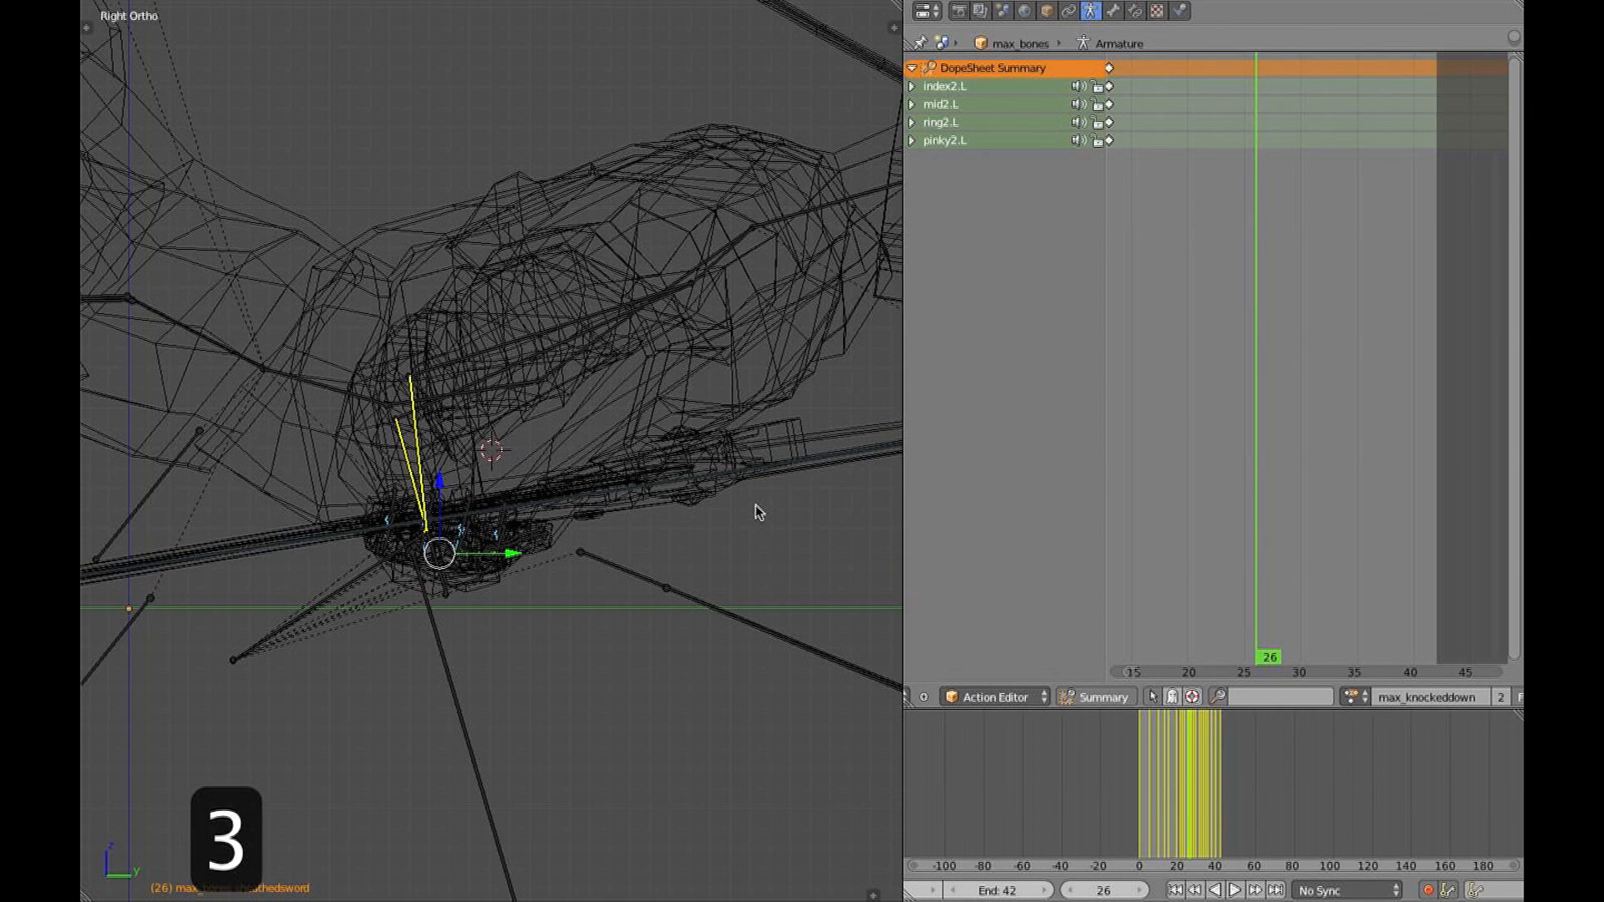
pyautogui.moveTo(759, 508); pyautogui.dragTo(493, 539, button='middle')
pyautogui.press('r')
pyautogui.click(623, 603)
pyautogui.moveTo(618, 598); pyautogui.dragTo(535, 615, button='middle')
# Rotate the fingertip bones index3.L, mid3.L, ring3.L and pinky3.L at frame 26
pyautogui.press('a')
pyautogui.moveTo(509, 528); pyautogui.dragTo(510, 529)
pyautogui.moveTo(510, 529); pyautogui.dragTo(631, 536, button='middle')
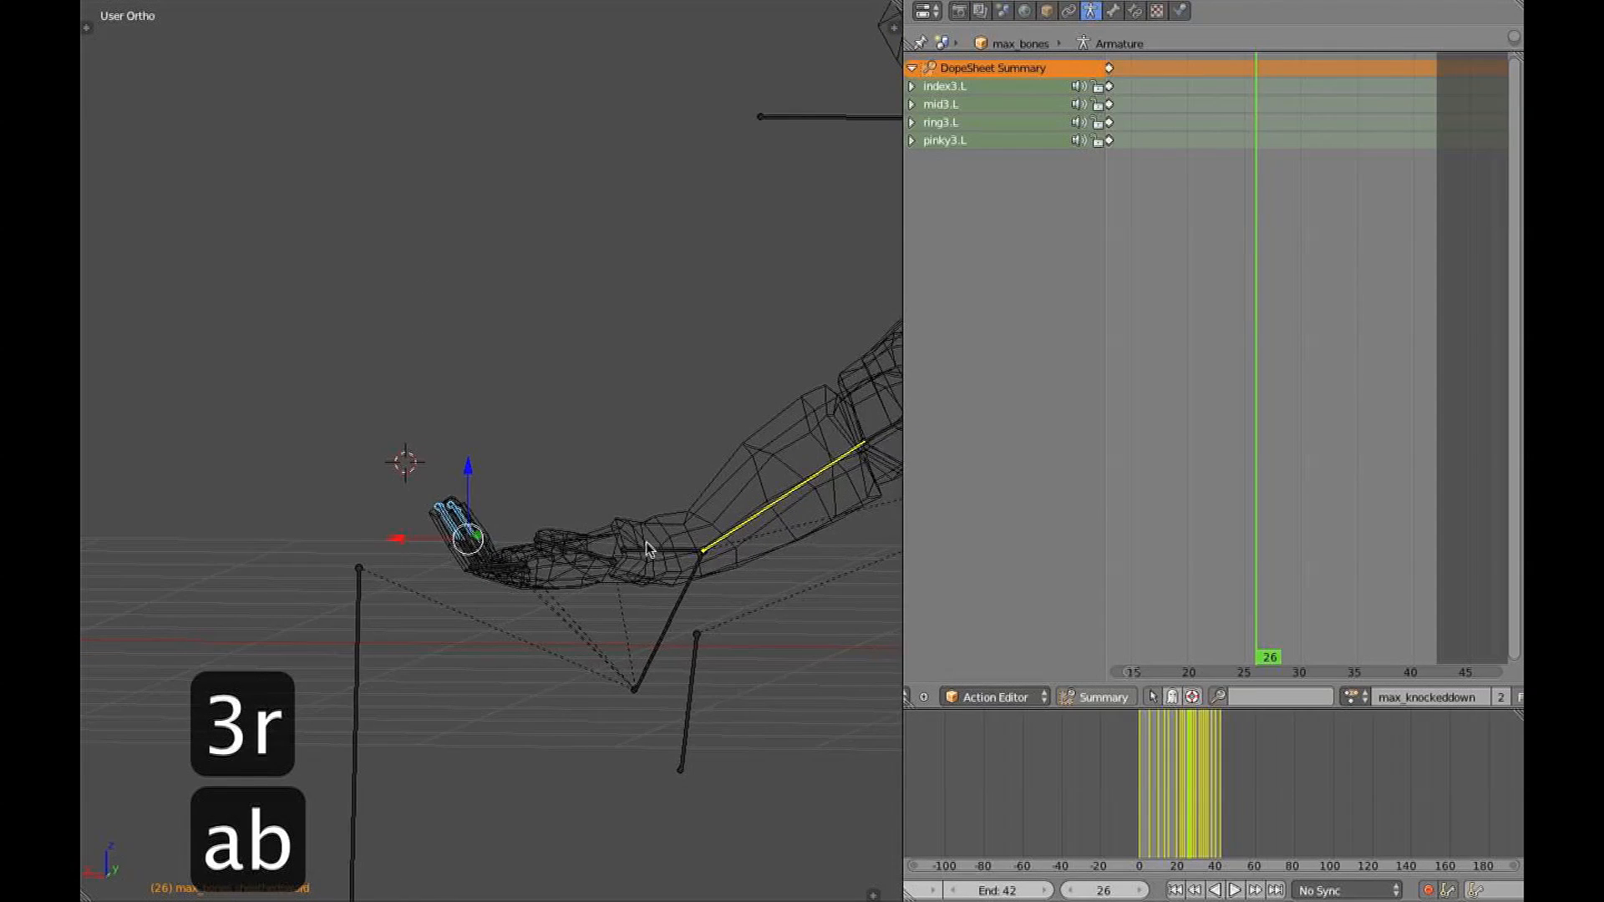
pyautogui.click(600, 623)
# Rotate thumb1.L at frame 26
pyautogui.rightClick(604, 558)
pyautogui.press('r')
pyautogui.press('z')
pyautogui.moveTo(589, 541); pyautogui.dragTo(566, 573, button='middle')
pyautogui.press('z')
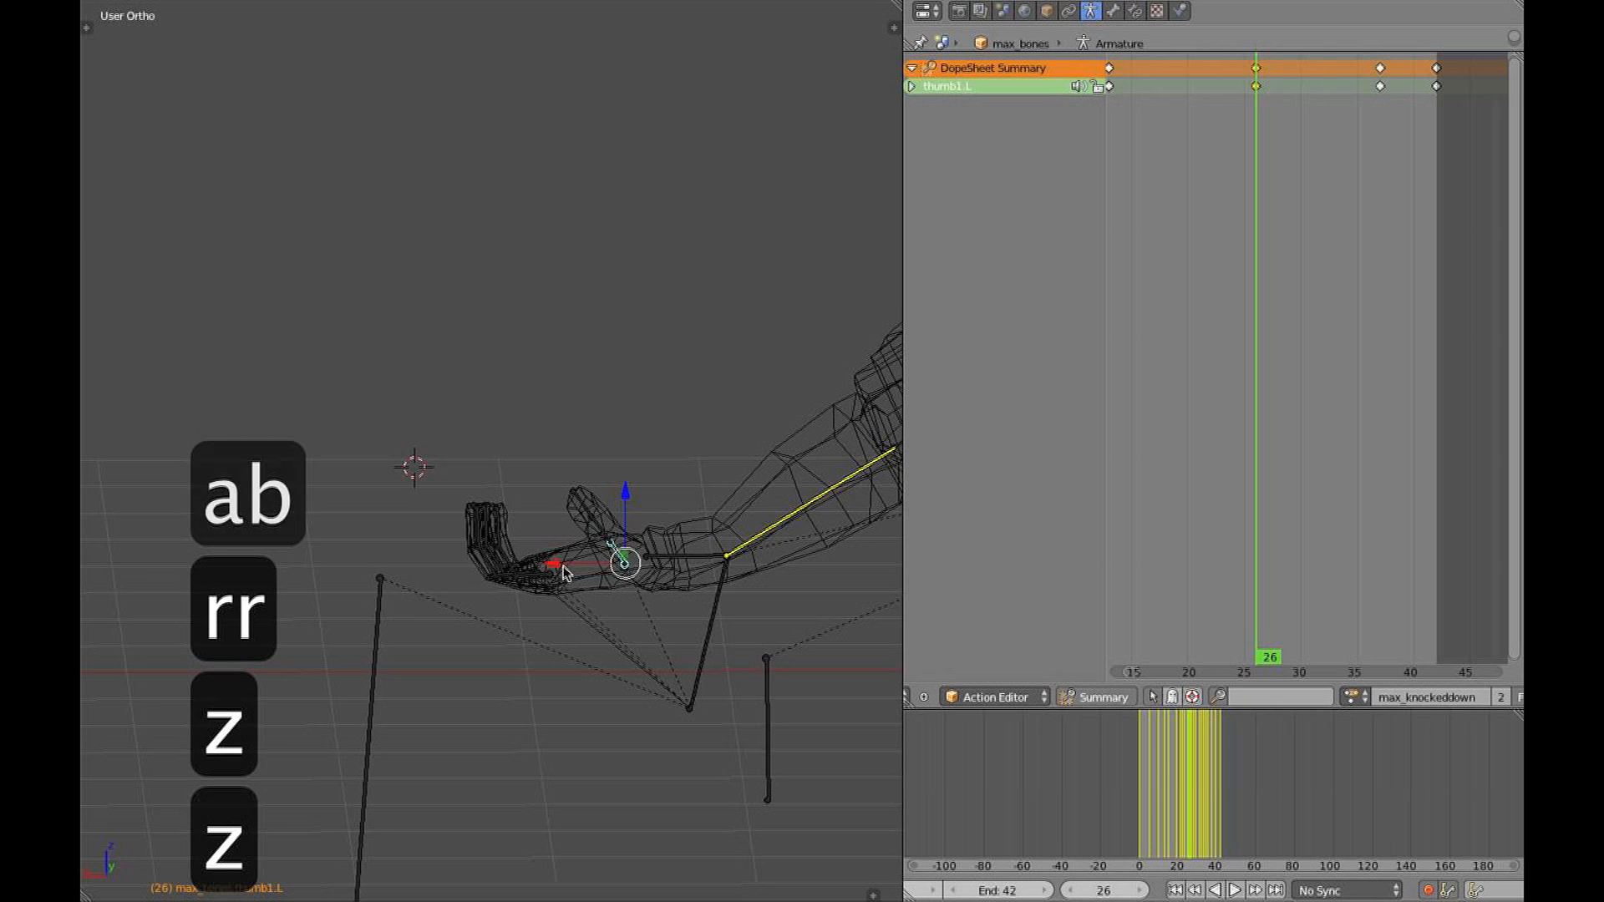
# Rotate the first finger joints index1.L, mid1.L, ring1.L and pinky1.L at frame 26 in textured shading
pyautogui.moveTo(539, 566); pyautogui.dragTo(577, 619)
pyautogui.moveTo(576, 619); pyautogui.dragTo(545, 659, button='middle')
pyautogui.keyDown('shift'); pyautogui.rightClick(538, 448); pyautogui.keyUp('shift')
pyautogui.hotkey('alt', 'z')
pyautogui.moveTo(608, 455); pyautogui.dragTo(614, 365, button='middle')
pyautogui.press('r')
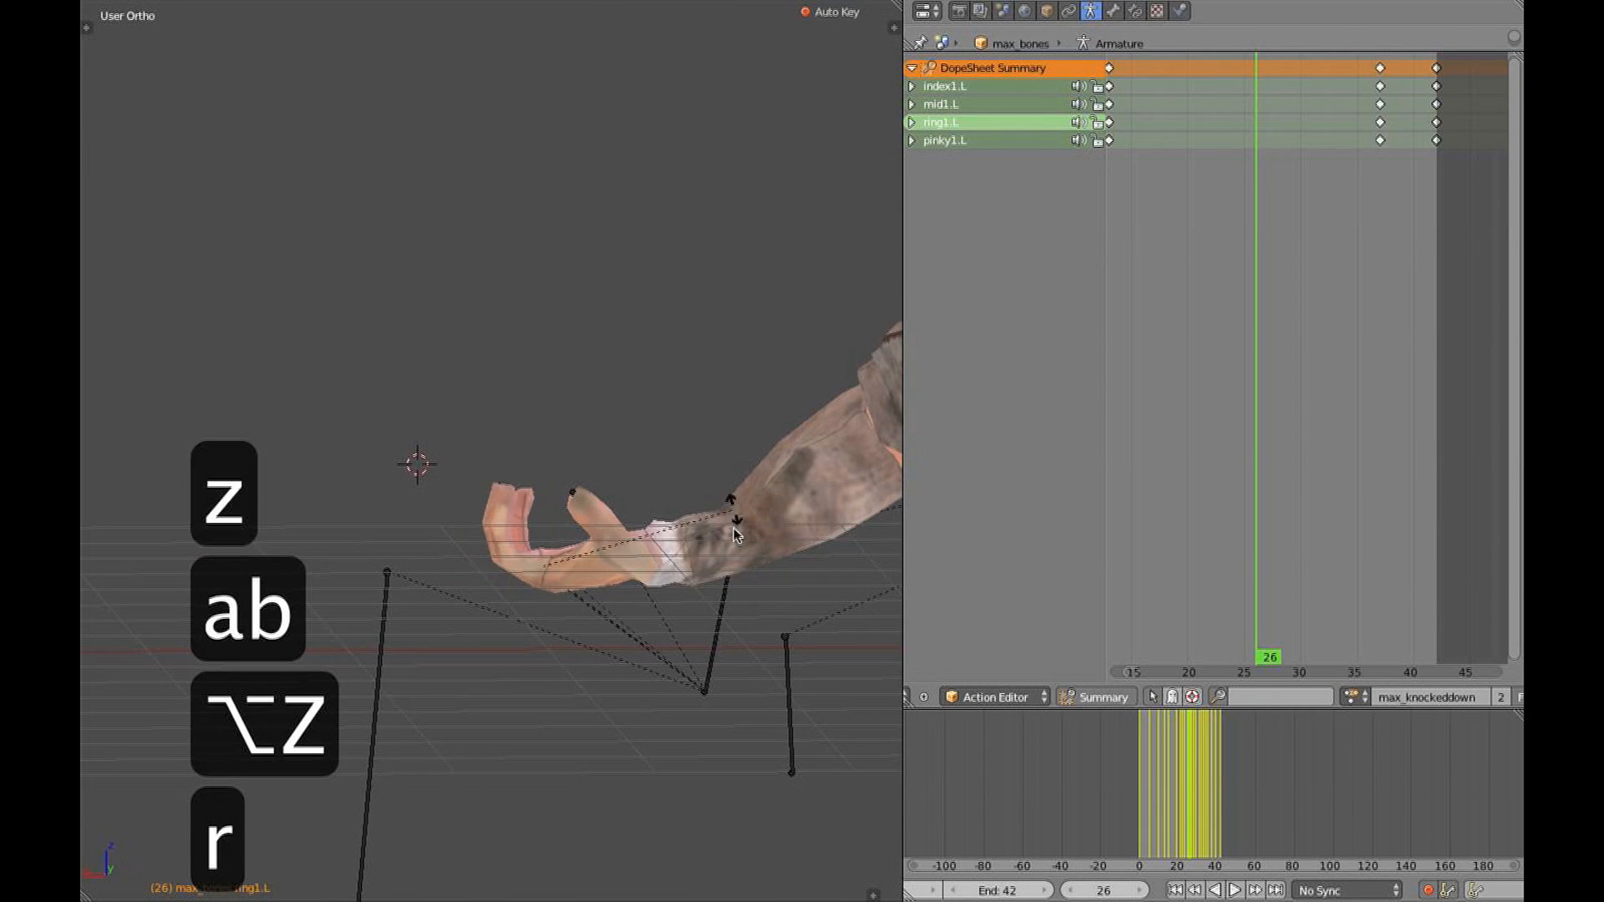
pyautogui.click(730, 568)
# Copy the pose of all left finger and thumb bones at frame 26 and paste it mirrored onto the right hand
pyautogui.moveTo(660, 520); pyautogui.dragTo(626, 503, button='middle')
pyautogui.press('z')
pyautogui.press('b')
pyautogui.moveTo(487, 466); pyautogui.dragTo(637, 589)
pyautogui.hotkey('ctrl', 'c')
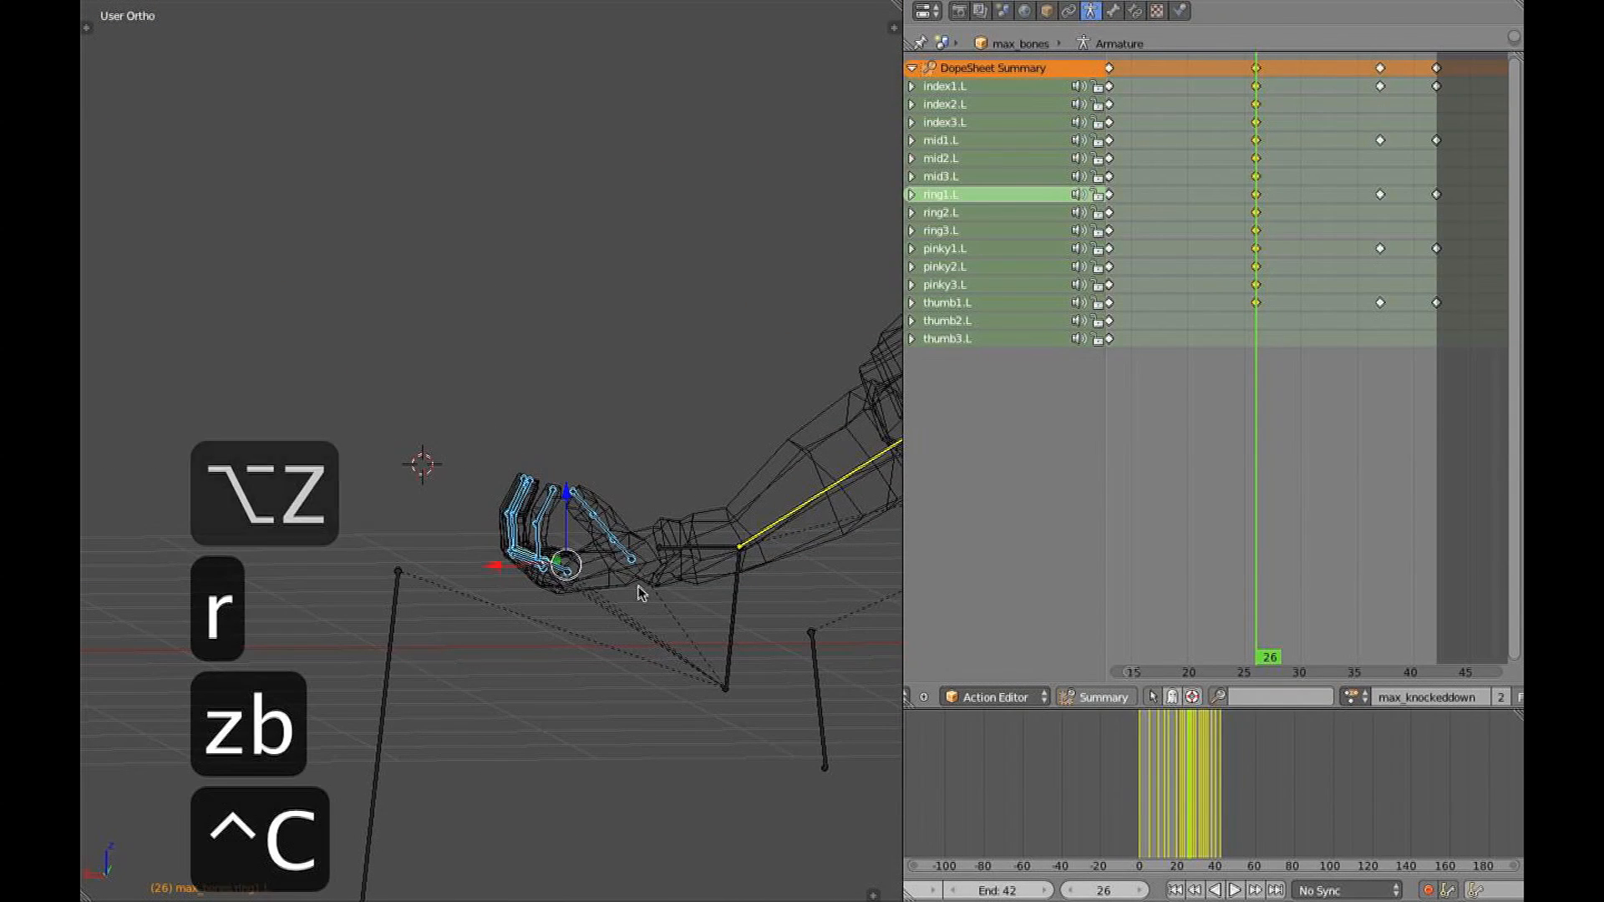
pyautogui.hotkey('ctrl', 'shift', 'v')
# Clear the rotation and location of all left finger and thumb bones at frame 29
pyautogui.moveTo(1264, 412); pyautogui.dragTo(1287, 415)
pyautogui.moveTo(677, 314); pyautogui.dragTo(526, 376, button='middle')
pyautogui.press('z')
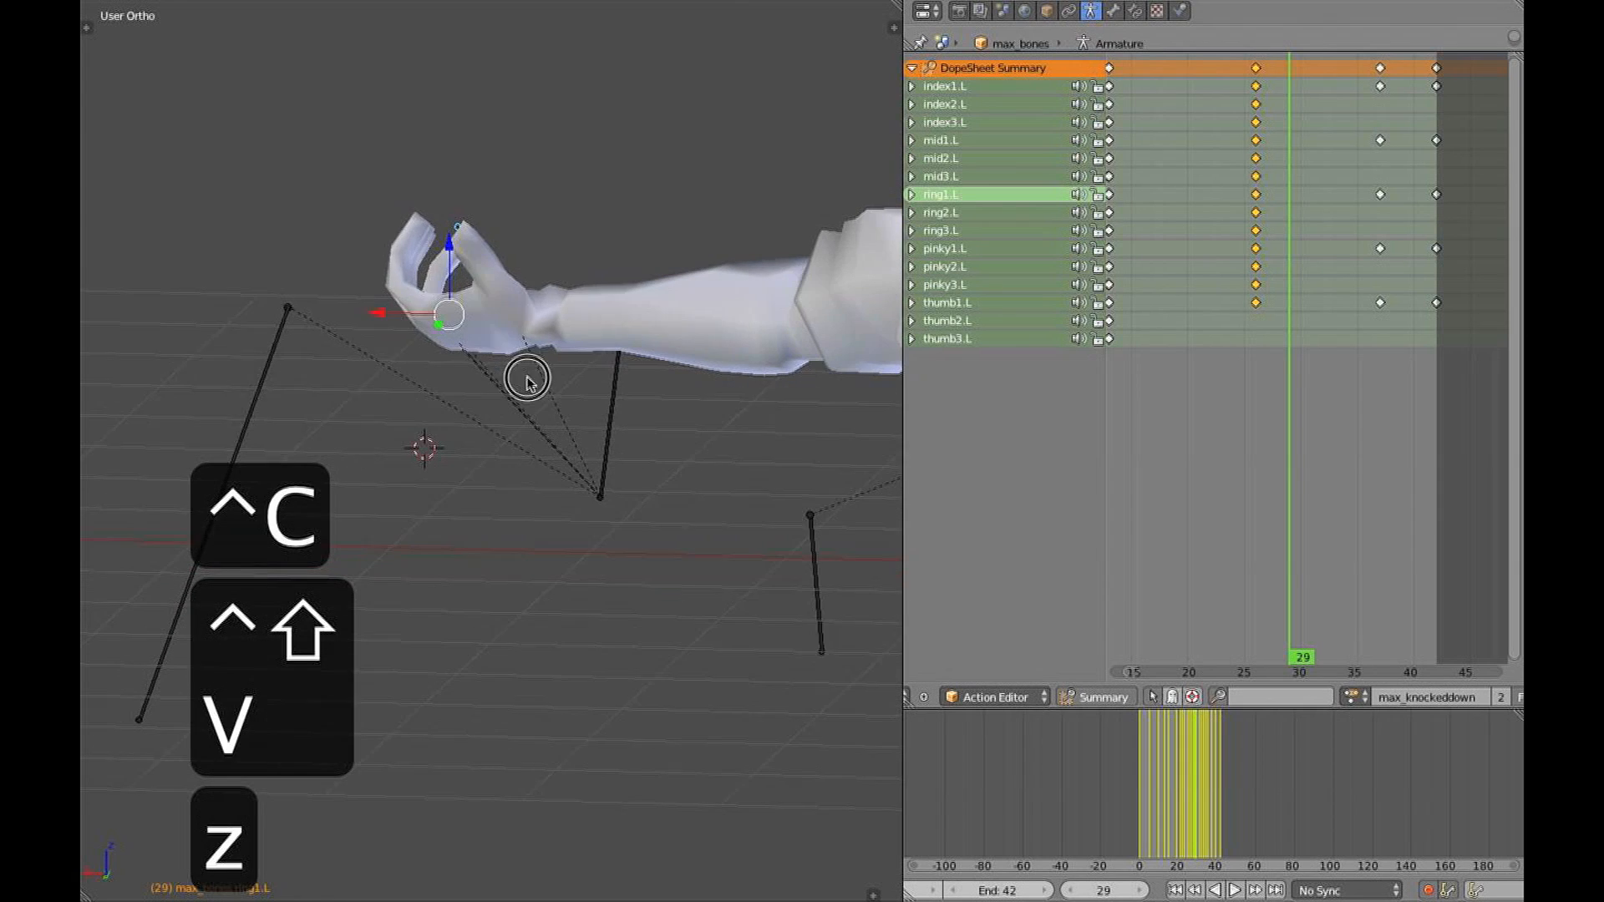
pyautogui.hotkey('alt', 'r')
pyautogui.hotkey('alt', 'g')
# Rotate the left hand's first finger joints together at frame 29
pyautogui.moveTo(480, 314); pyautogui.dragTo(529, 373, button='middle')
pyautogui.press('z')
pyautogui.rightClick(465, 435)
pyautogui.keyDown('shift'); pyautogui.rightClick(469, 404); pyautogui.keyUp('shift')
pyautogui.keyDown('shift'); pyautogui.rightClick(474, 398); pyautogui.keyUp('shift')
pyautogui.keyDown('shift'); pyautogui.rightClick(478, 390); pyautogui.keyUp('shift')
pyautogui.keyDown('shift'); pyautogui.rightClick(471, 412); pyautogui.keyUp('shift')
pyautogui.keyDown('shift'); pyautogui.rightClick(482, 383); pyautogui.keyUp('shift')
pyautogui.hotkey('alt', 'z')
pyautogui.press('g')
pyautogui.press('r')
pyautogui.rightClick(635, 470)
pyautogui.press('z')
# Rotate index2.L, mid2.L, ring2.L and pinky3.L at frame 29 to bend the left fingers slightly
pyautogui.press('a')
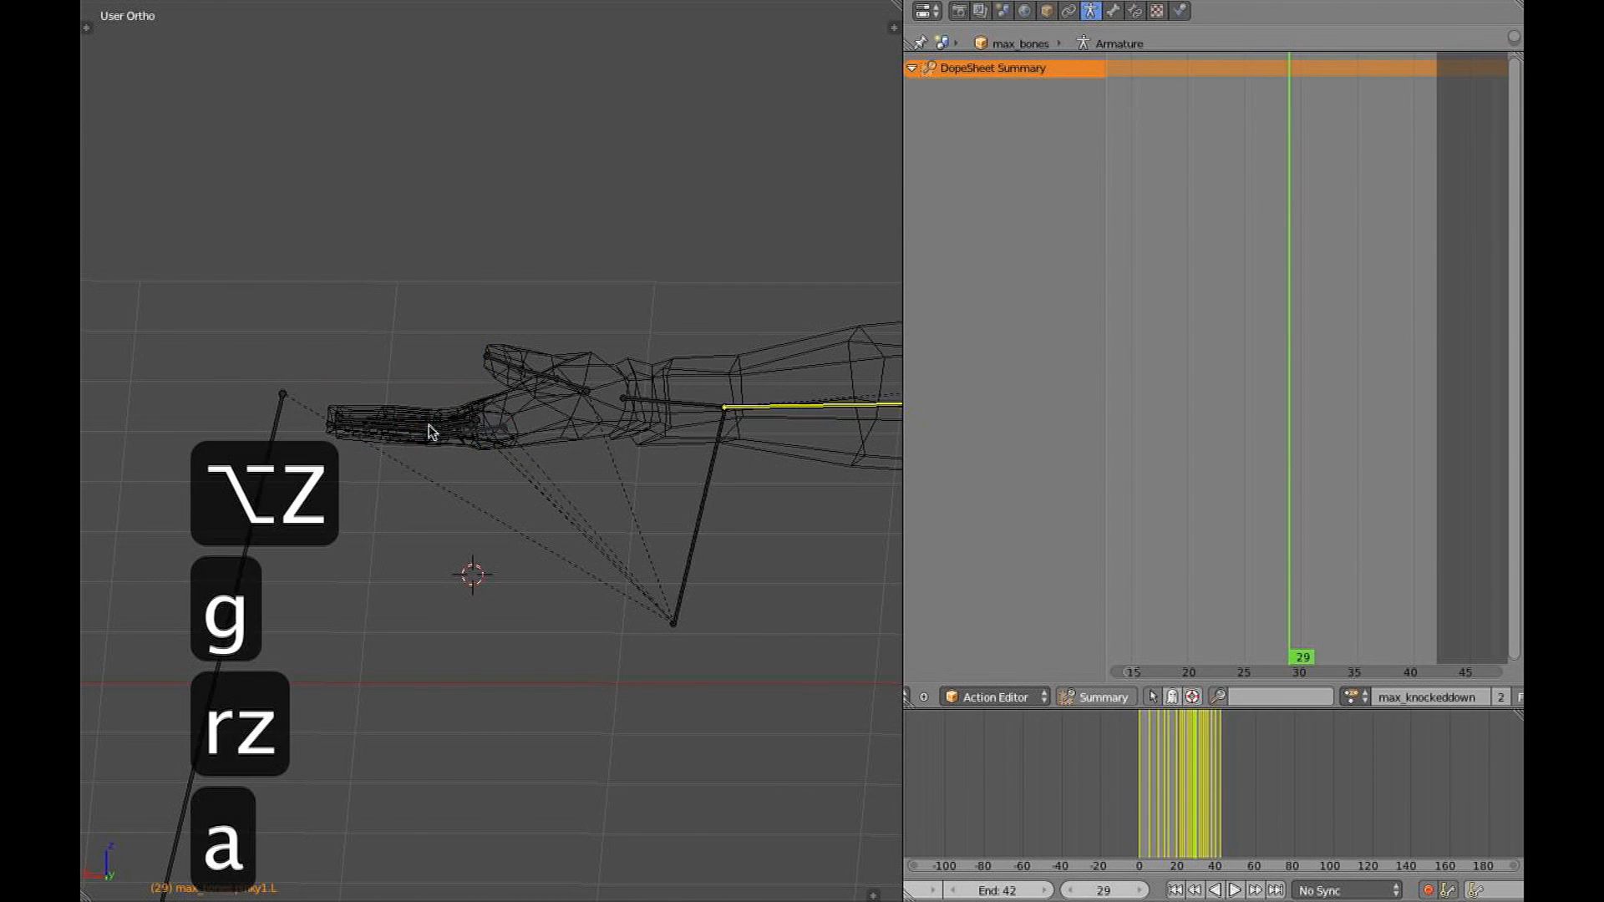
pyautogui.press('r')
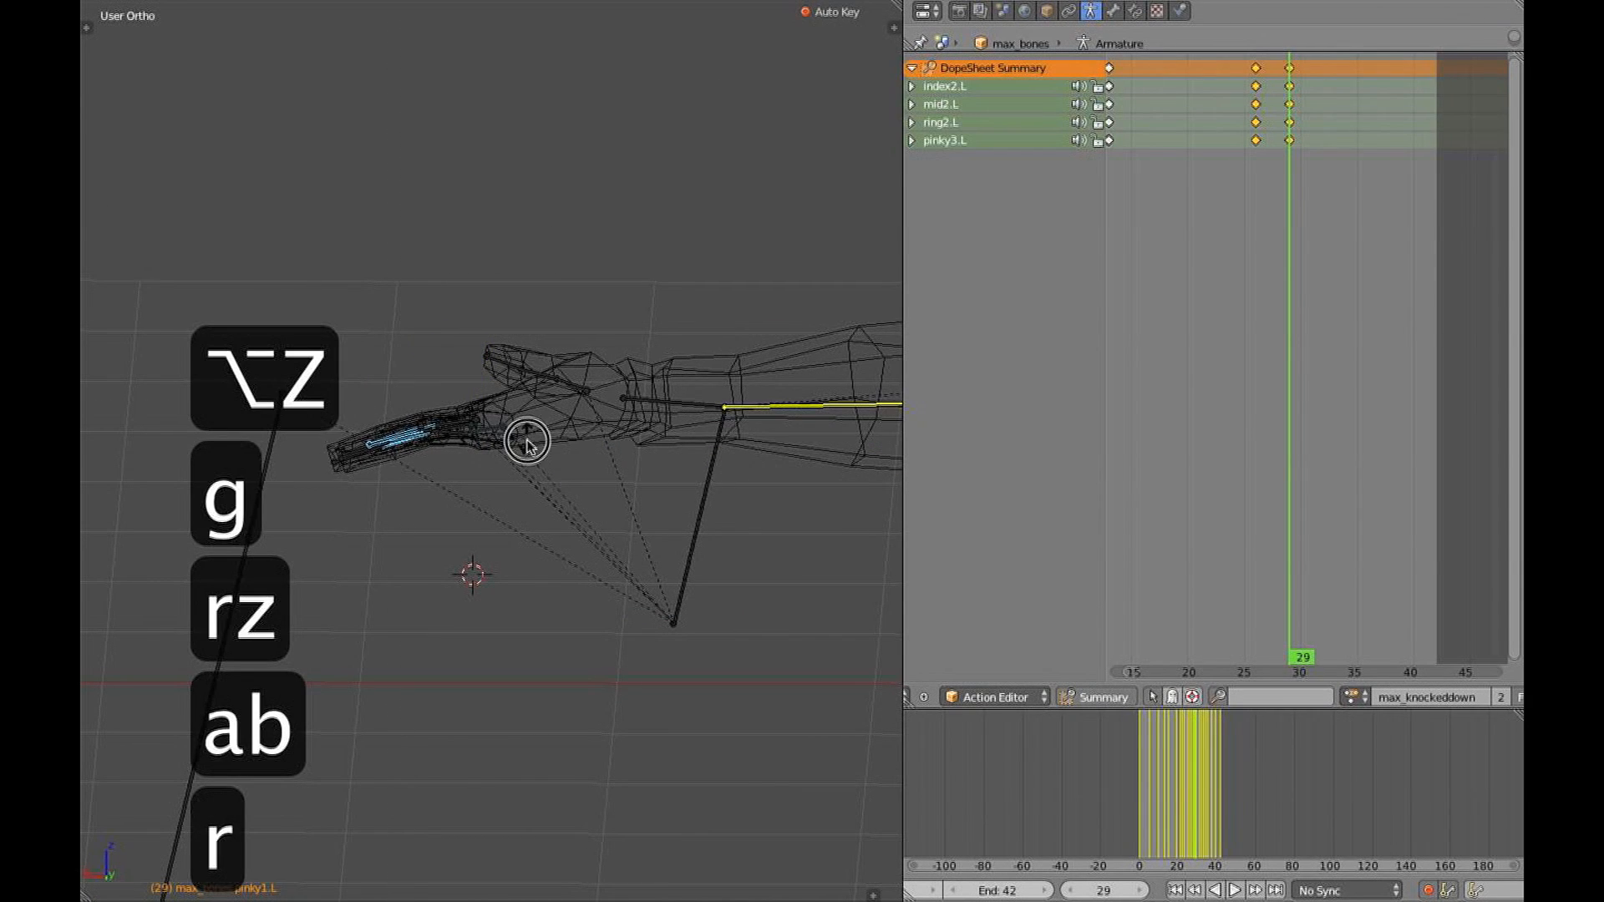
pyautogui.hotkey('alt', 'z')
# Rotate thumb1.L at frame 29, checking the hand from several angles
pyautogui.moveTo(535, 455); pyautogui.dragTo(749, 504, button='middle')
pyautogui.press('z')
pyautogui.rightClick(585, 342)
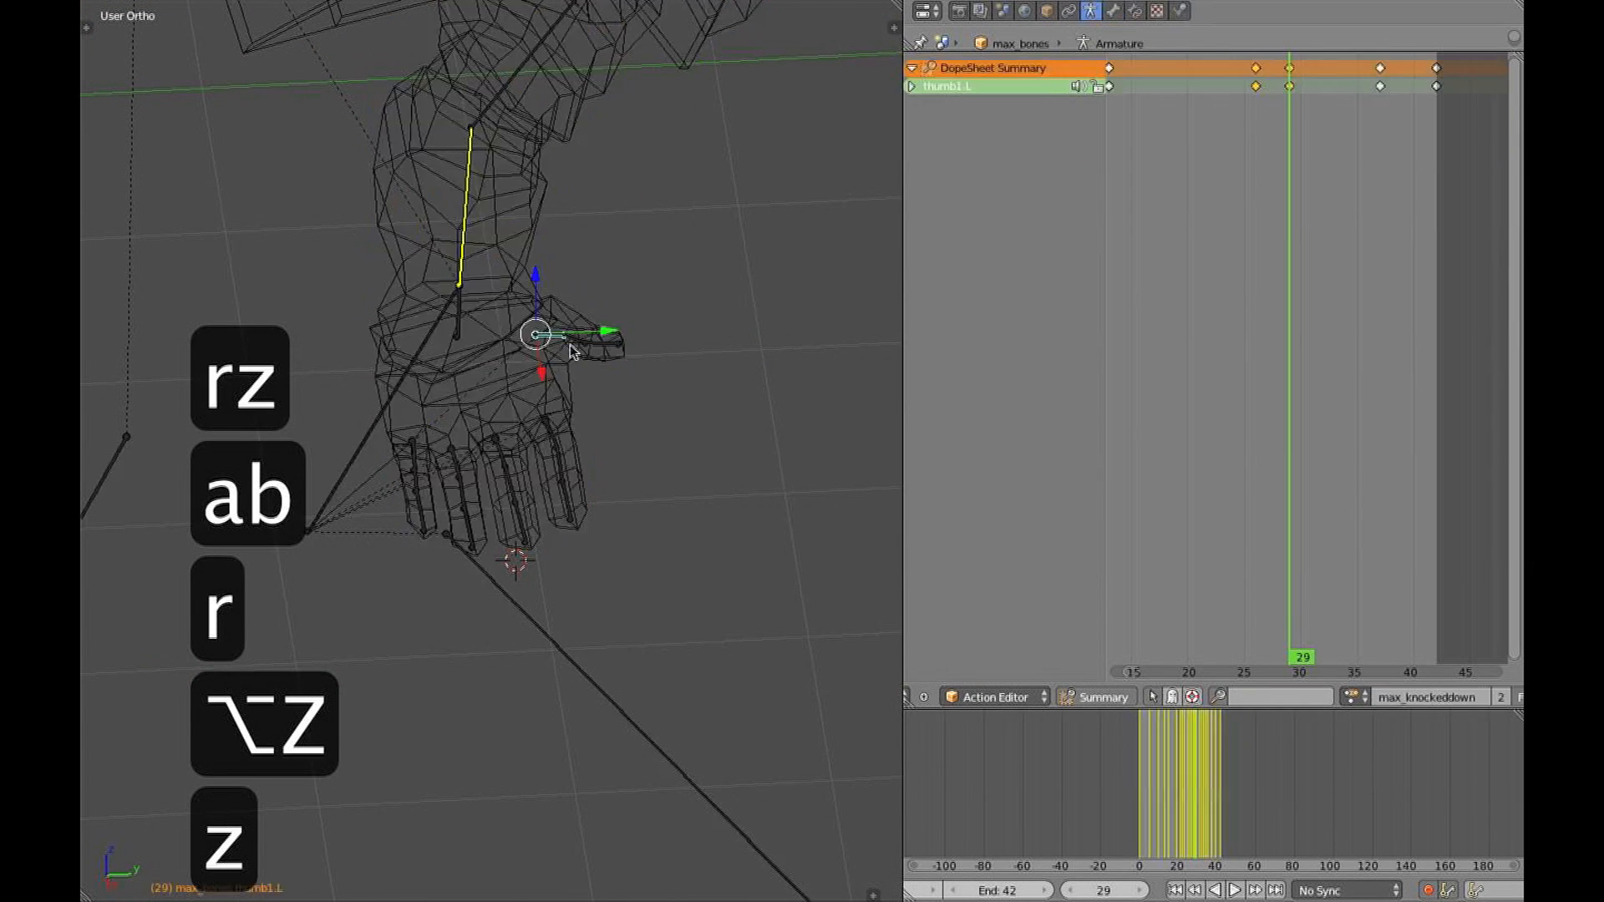
pyautogui.hotkey('alt', 'z')
pyautogui.moveTo(585, 343); pyautogui.dragTo(437, 293, button='middle')
pyautogui.press('r')
pyautogui.rightClick(733, 435)
pyautogui.press('r')
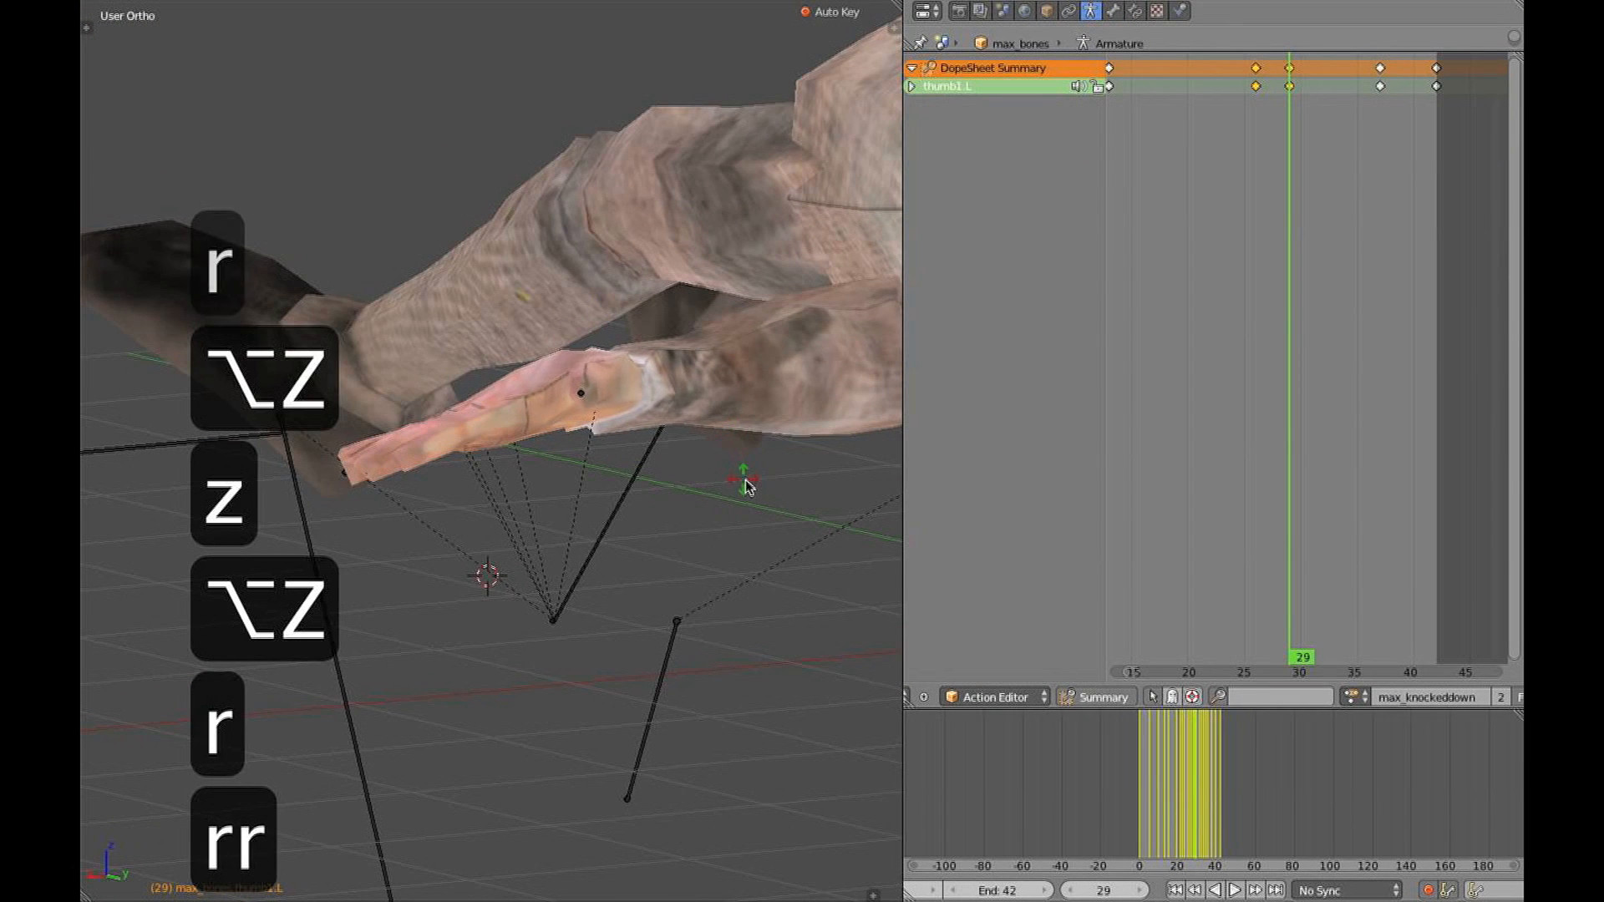
pyautogui.press('z')
pyautogui.press('z')
pyautogui.moveTo(599, 451); pyautogui.dragTo(635, 430, button='middle')
pyautogui.press('z')
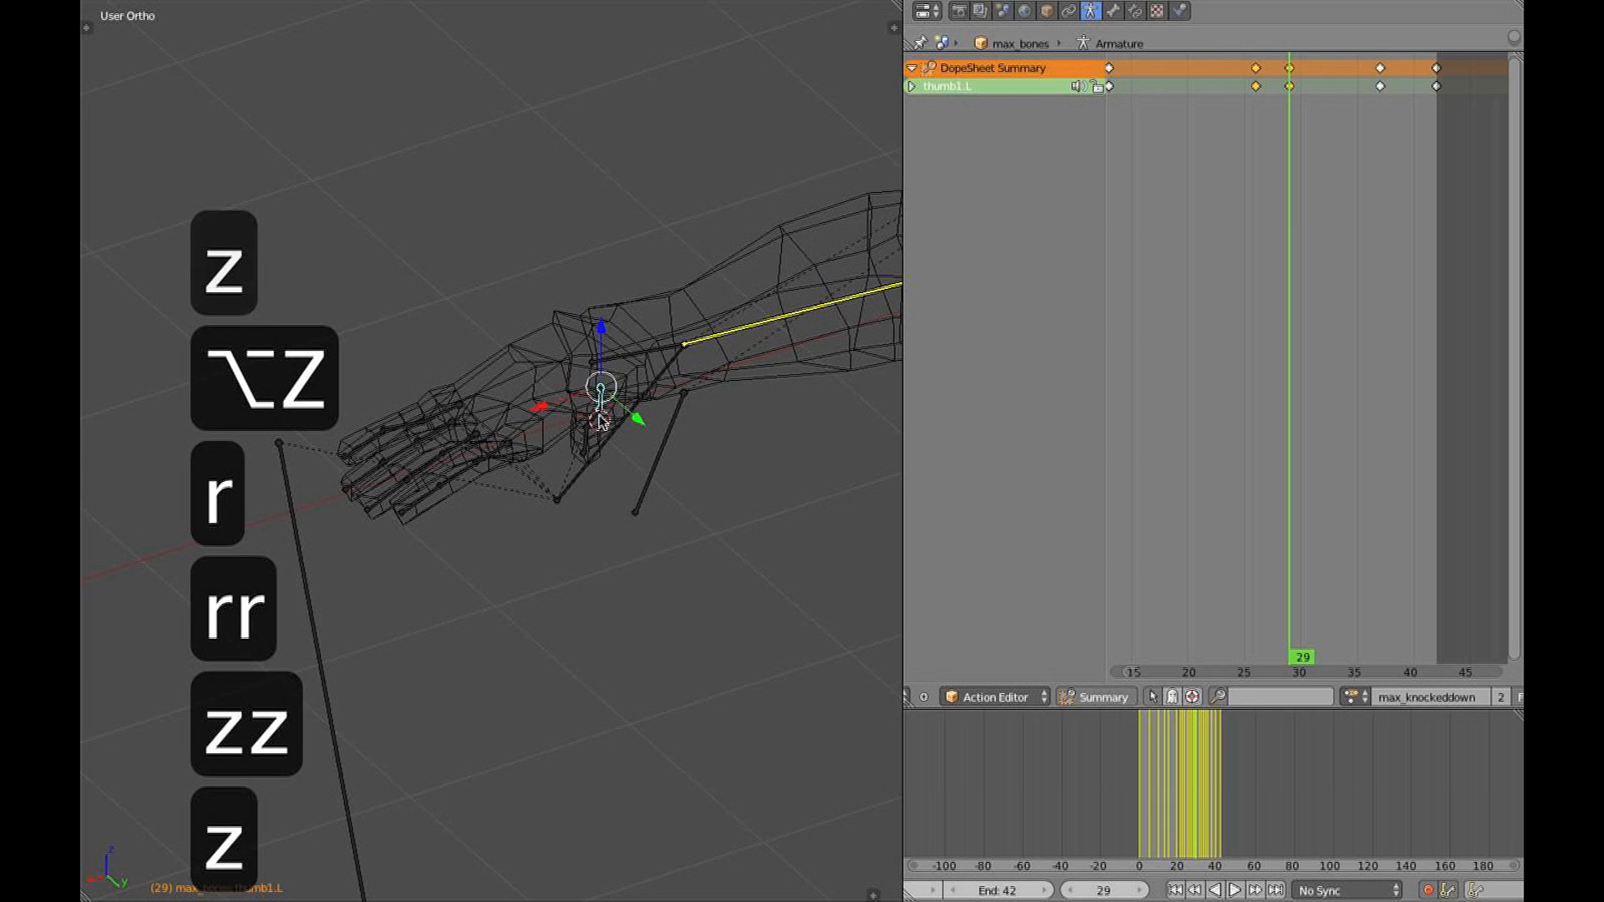
# Rotate thumb2.L freely at frame 29
pyautogui.rightClick(660, 429)
pyautogui.hotkey('alt', 'z')
pyautogui.press('r')
pyautogui.press('r')
pyautogui.moveTo(651, 453); pyautogui.dragTo(712, 406, button='middle')
pyautogui.scroll(3, 510, 426)
# Adjust the left thumb bones and first finger joints together at frame 29
pyautogui.press('z')
pyautogui.click(437, 438)
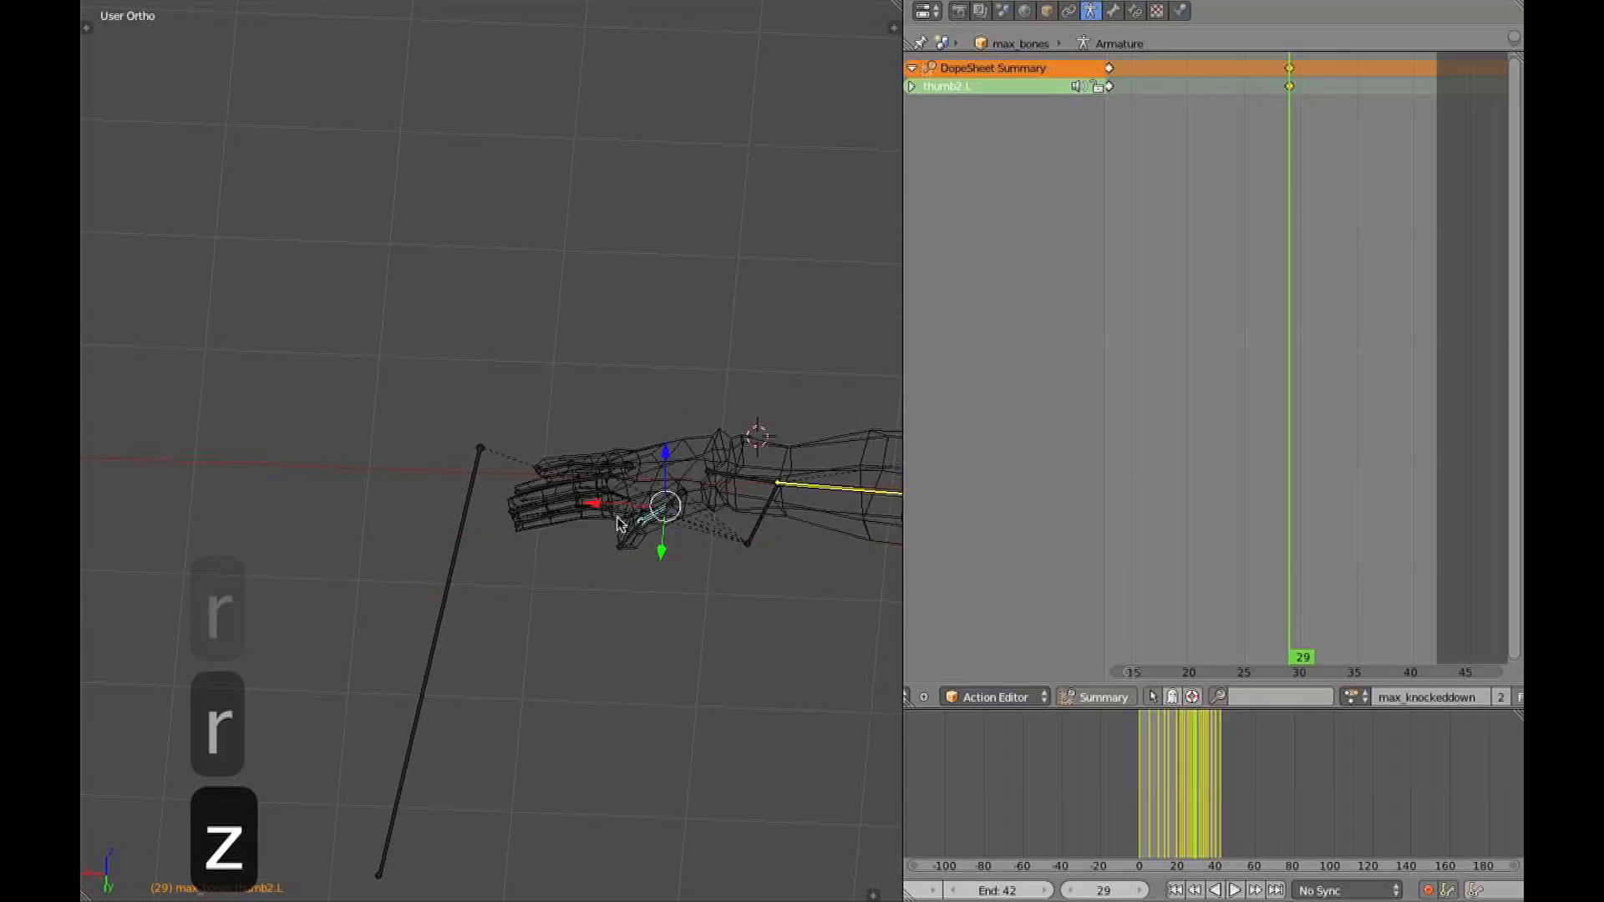
pyautogui.moveTo(666, 524); pyautogui.dragTo(667, 530)
pyautogui.hotkey('alt', 'z')
pyautogui.moveTo(666, 529); pyautogui.dragTo(405, 526, button='middle')
pyautogui.press('z')
pyautogui.keyDown('shift'); pyautogui.rightClick(675, 489); pyautogui.keyUp('shift')
pyautogui.press('r')
pyautogui.press('g')
# Try to paste the selected left thumb and first-finger-joint pose mirrored onto the right hand at frame 29
pyautogui.hotkey('alt', 'z')
pyautogui.hotkey('ctrl', 'c')
pyautogui.hotkey('ctrl', 'shift', 'v')
pyautogui.moveTo(602, 580); pyautogui.dragTo(660, 468, button='middle')
pyautogui.scroll(1, 387, 458)
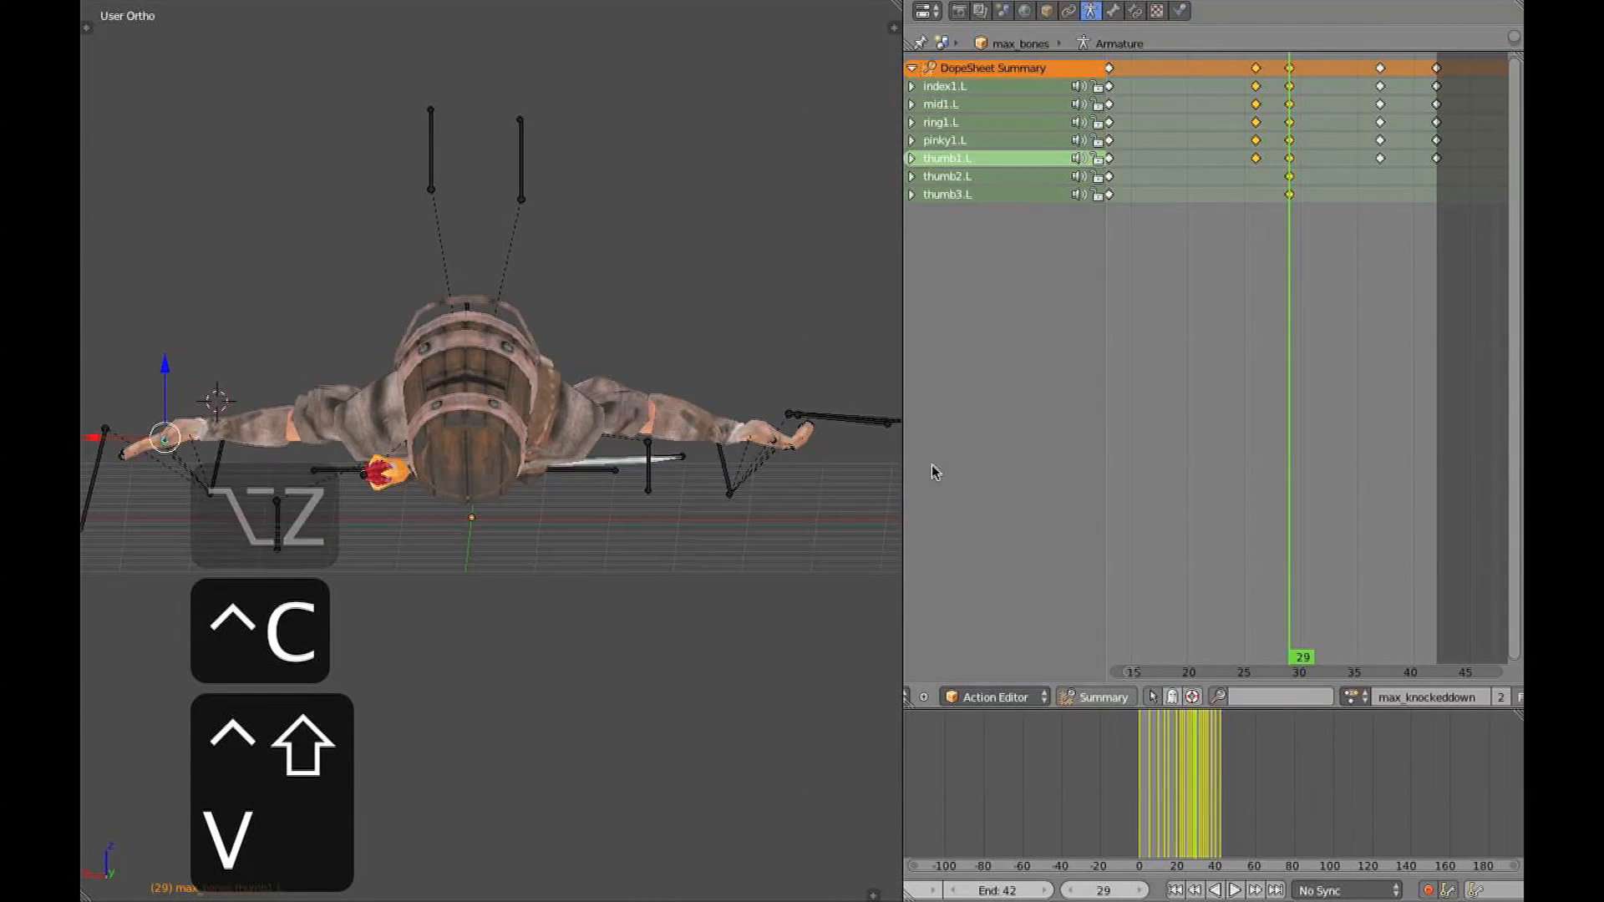
pyautogui.press('a')
pyautogui.moveTo(517, 458); pyautogui.dragTo(526, 563, button='middle')
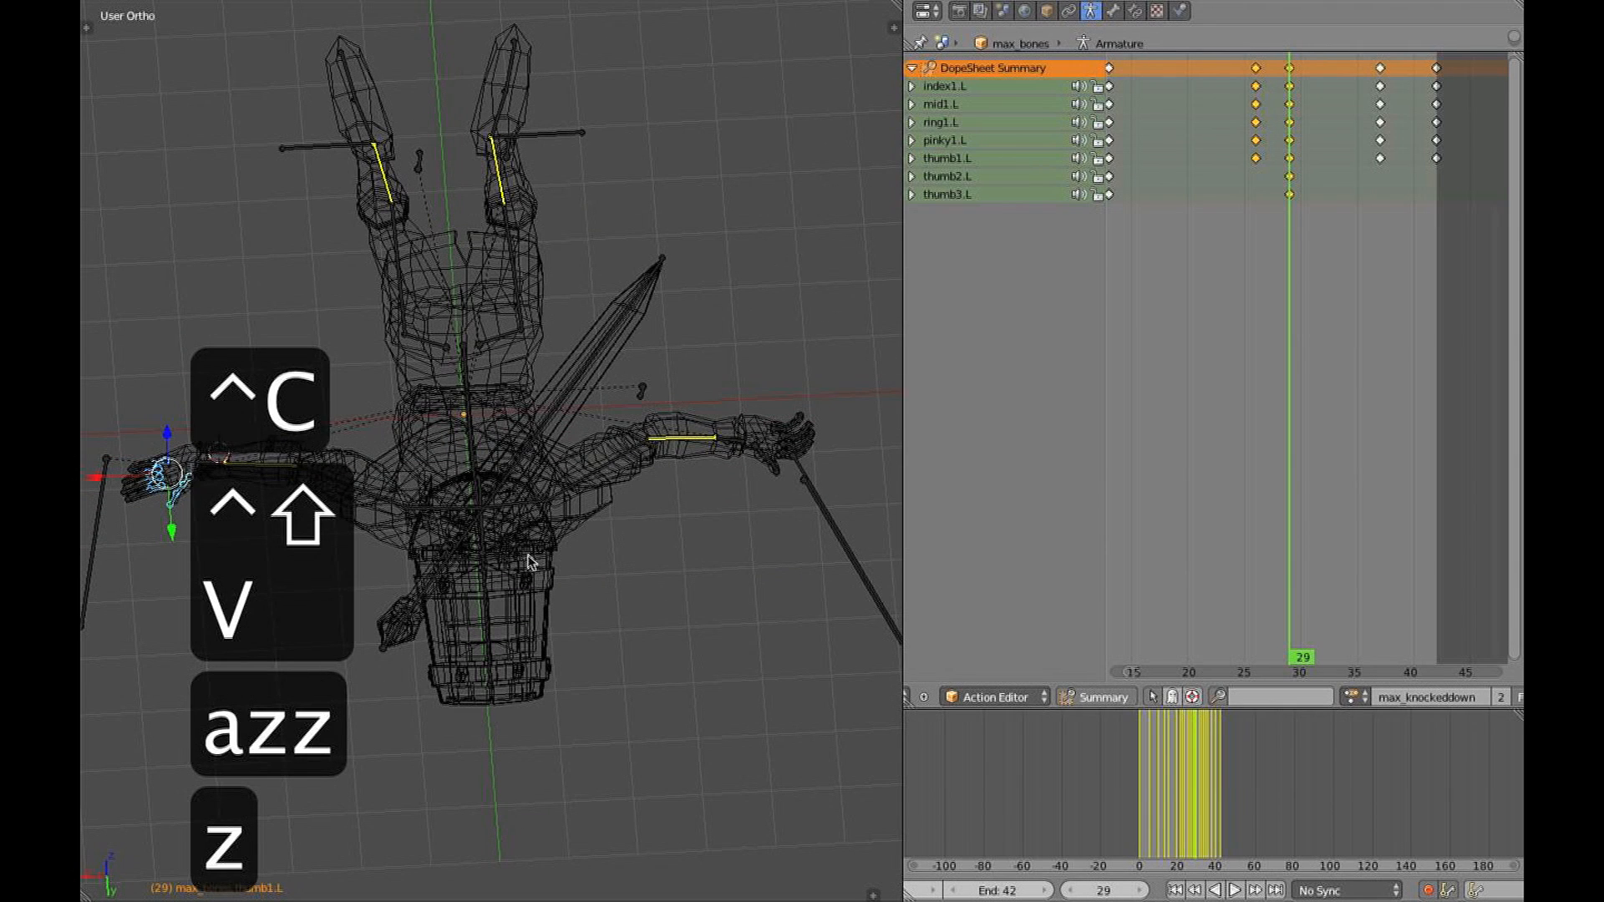
pyautogui.hotkey('ctrl', 'c')
pyautogui.hotkey('ctrl', 'shift', 'v')
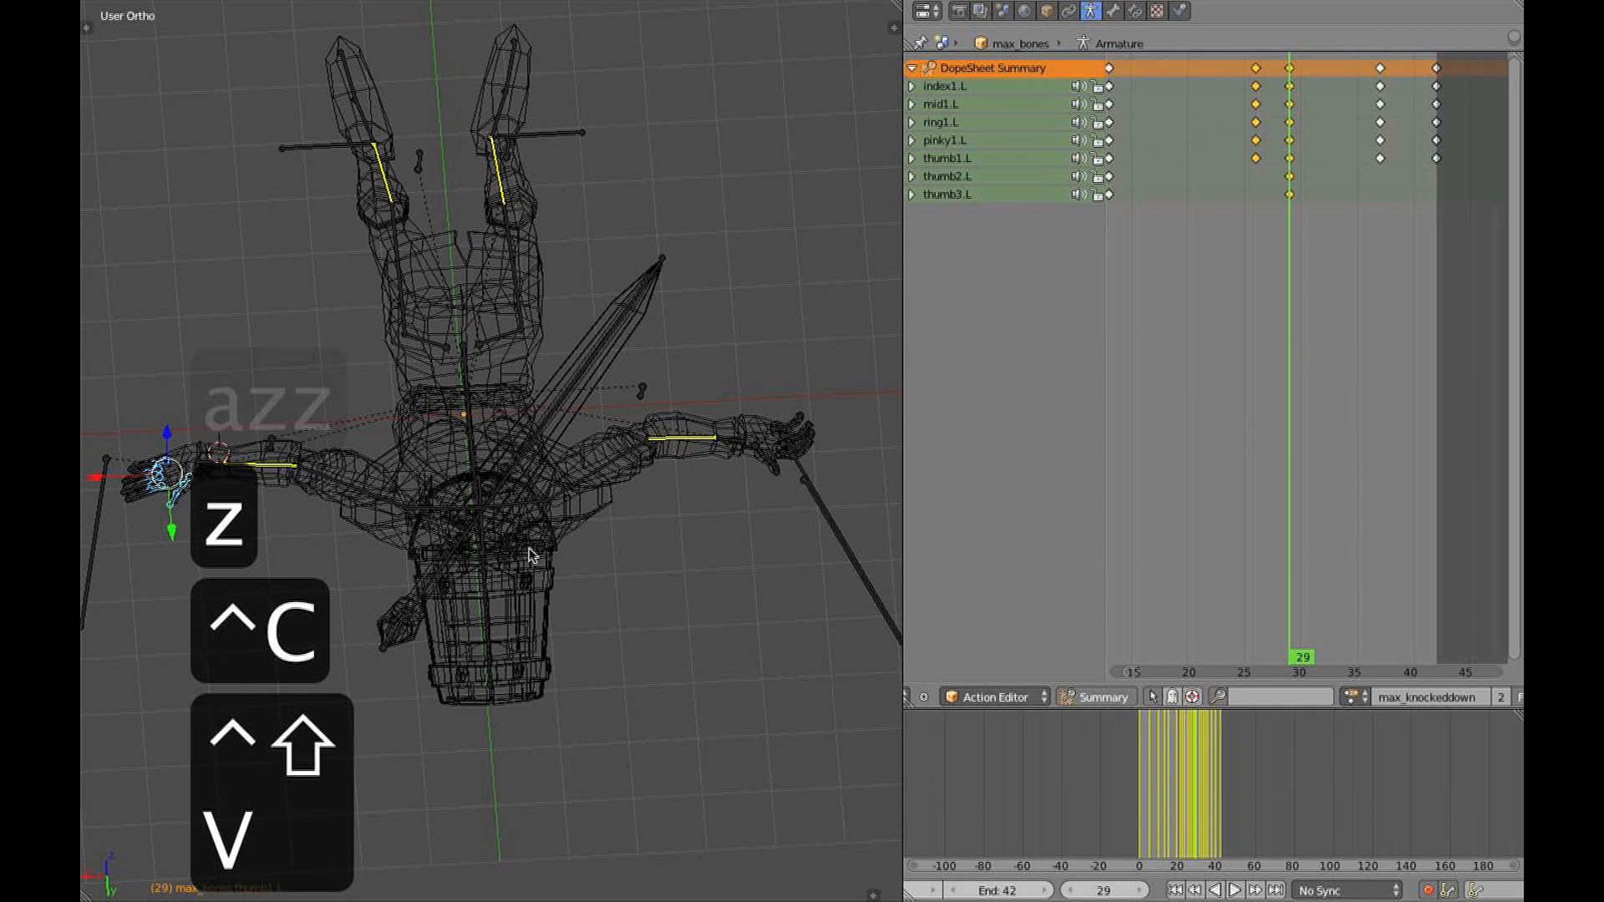
pyautogui.hotkey('ctrl', 'c')
pyautogui.hotkey('ctrl', 'shift', 'v')
# Select the whole left hand's finger bones at frame 29, copy their pose and paste it mirrored onto the right hand
pyautogui.moveTo(766, 451); pyautogui.dragTo(82, 426, button='middle')
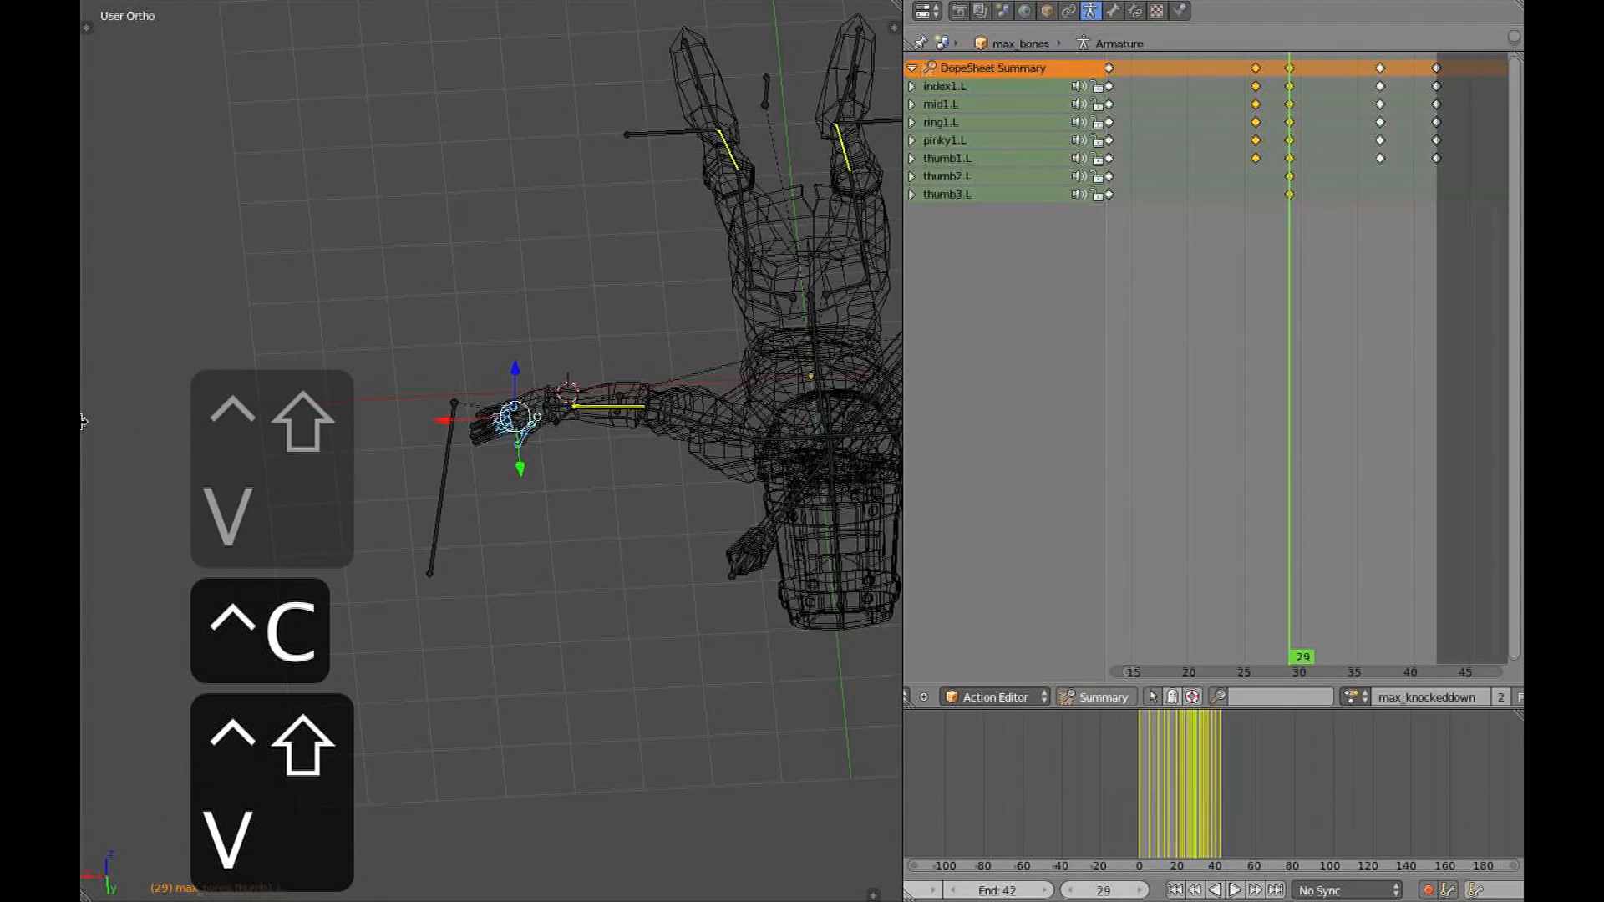
pyautogui.scroll(2, 242, 496)
pyautogui.press('b')
pyautogui.moveTo(459, 345); pyautogui.dragTo(586, 456)
pyautogui.scroll(-1, 623, 447)
pyautogui.moveTo(724, 410)
pyautogui.keyDown('shift'); pyautogui.mouseDown(button='middle')
pyautogui.moveTo(566, 444)
pyautogui.moveTo(609, 430)
pyautogui.moveTo(595, 430)
pyautogui.moveTo(635, 370)
pyautogui.mouseUp(button='middle'); pyautogui.keyUp('shift')
pyautogui.scroll(-3, 566, 444)
pyautogui.hotkey('ctrl', 'c')
pyautogui.hotkey('ctrl', 'shift', 'v')
# Play the action in solid shading and check the hand motion from several angles
pyautogui.press('z')
pyautogui.moveTo(1219, 451); pyautogui.dragTo(1099, 466)
pyautogui.press('a')
pyautogui.press('a')
pyautogui.hotkey('alt', 'a')
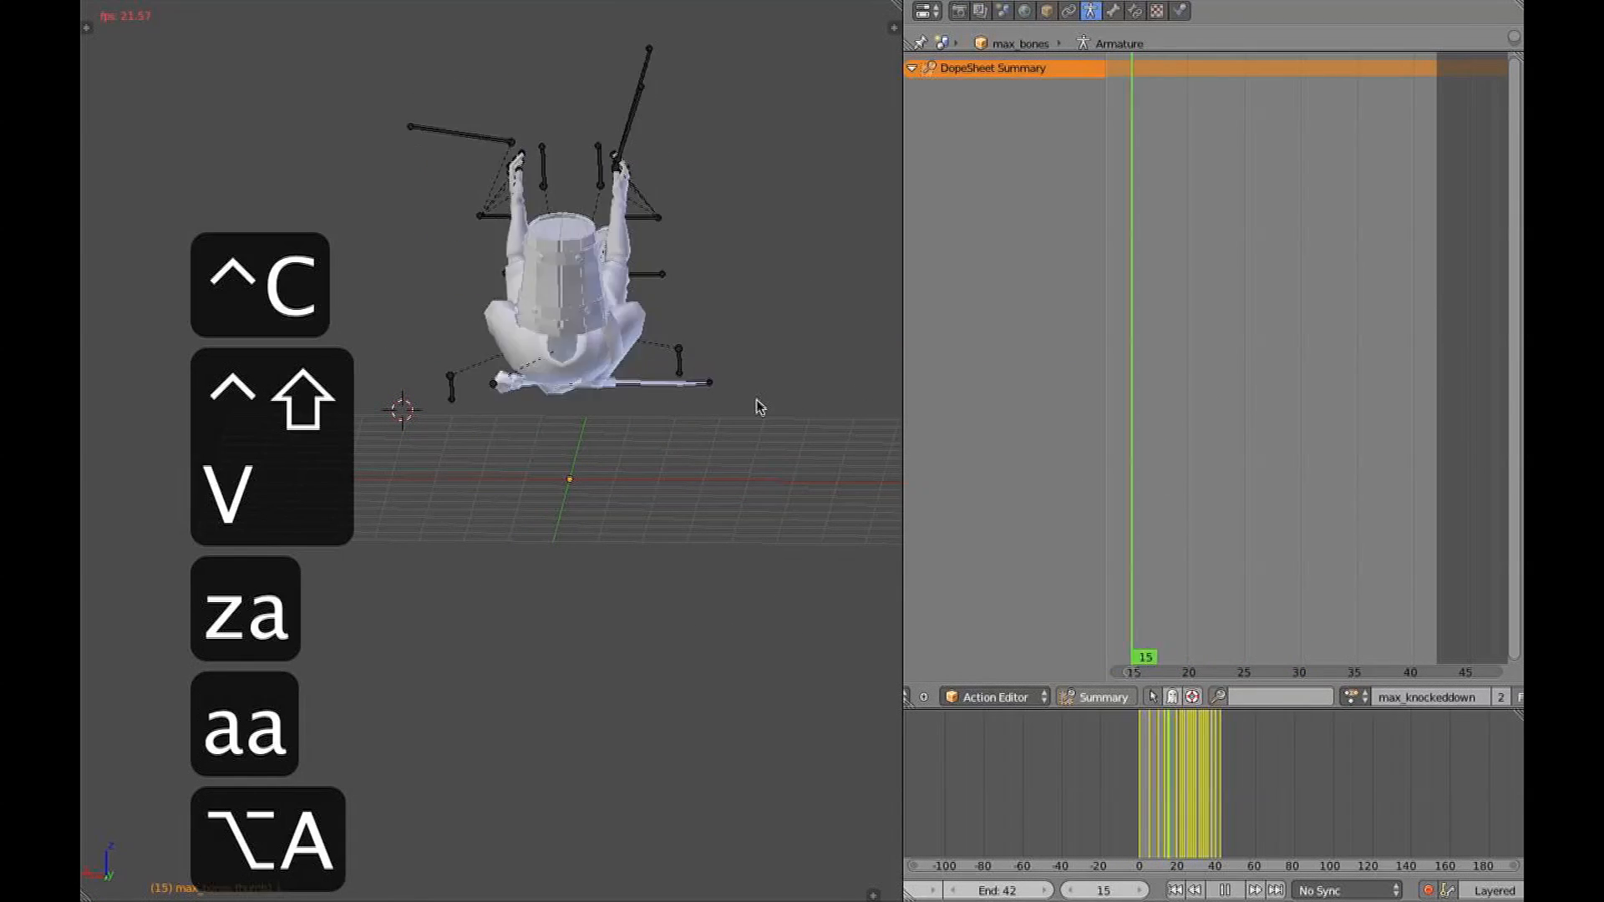
pyautogui.moveTo(752, 407); pyautogui.dragTo(603, 592, button='middle')
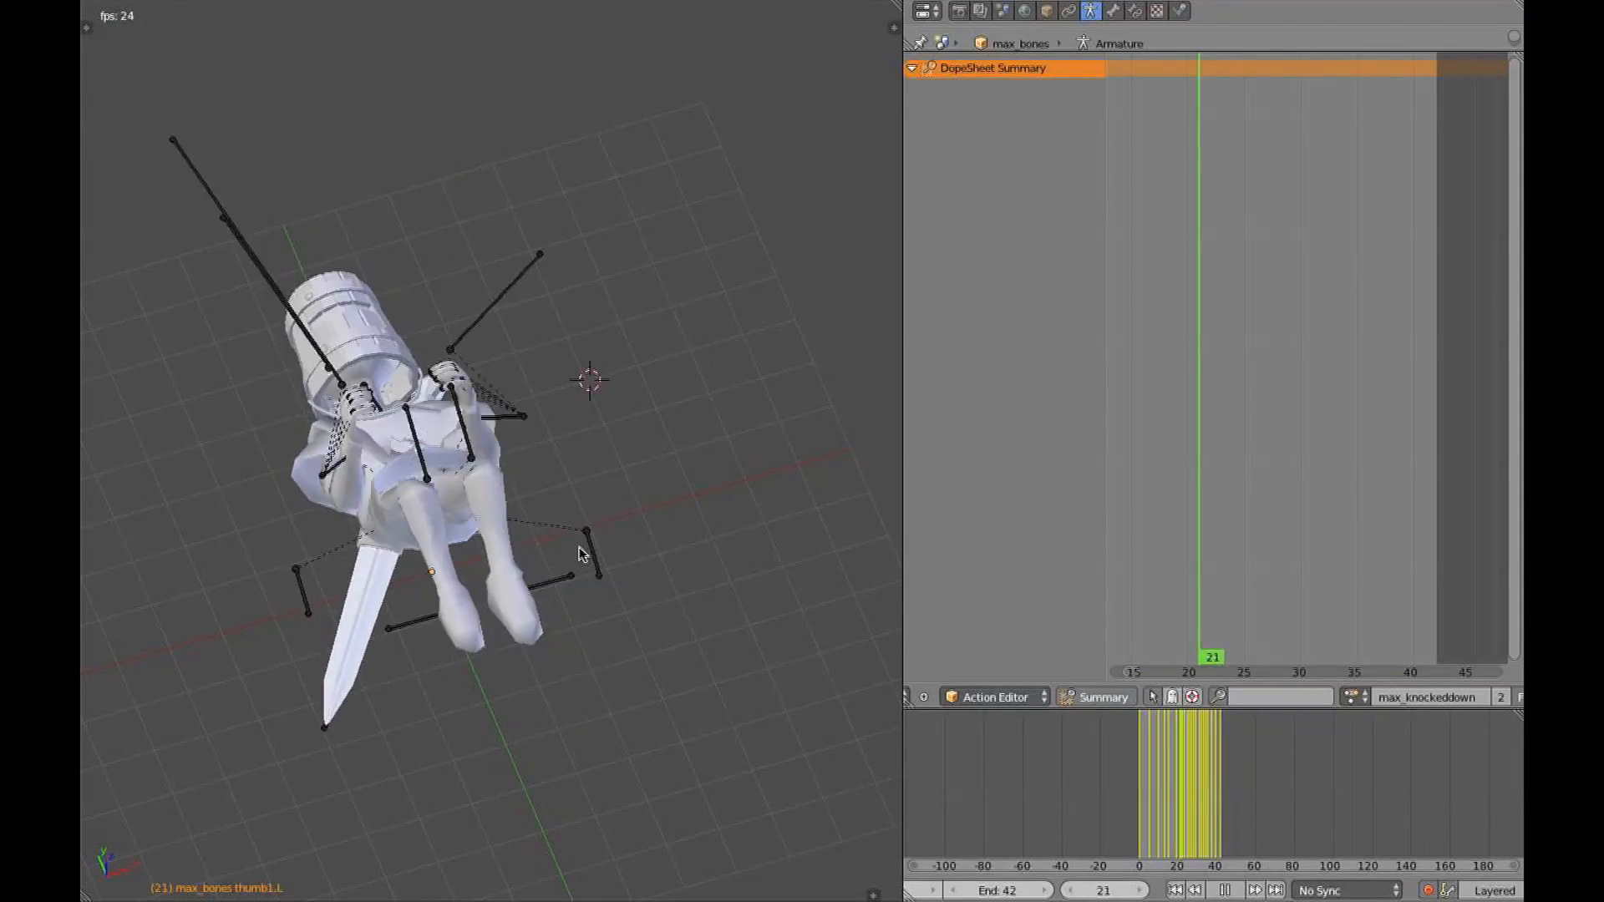
pyautogui.moveTo(616, 544); pyautogui.dragTo(391, 435, button='middle')
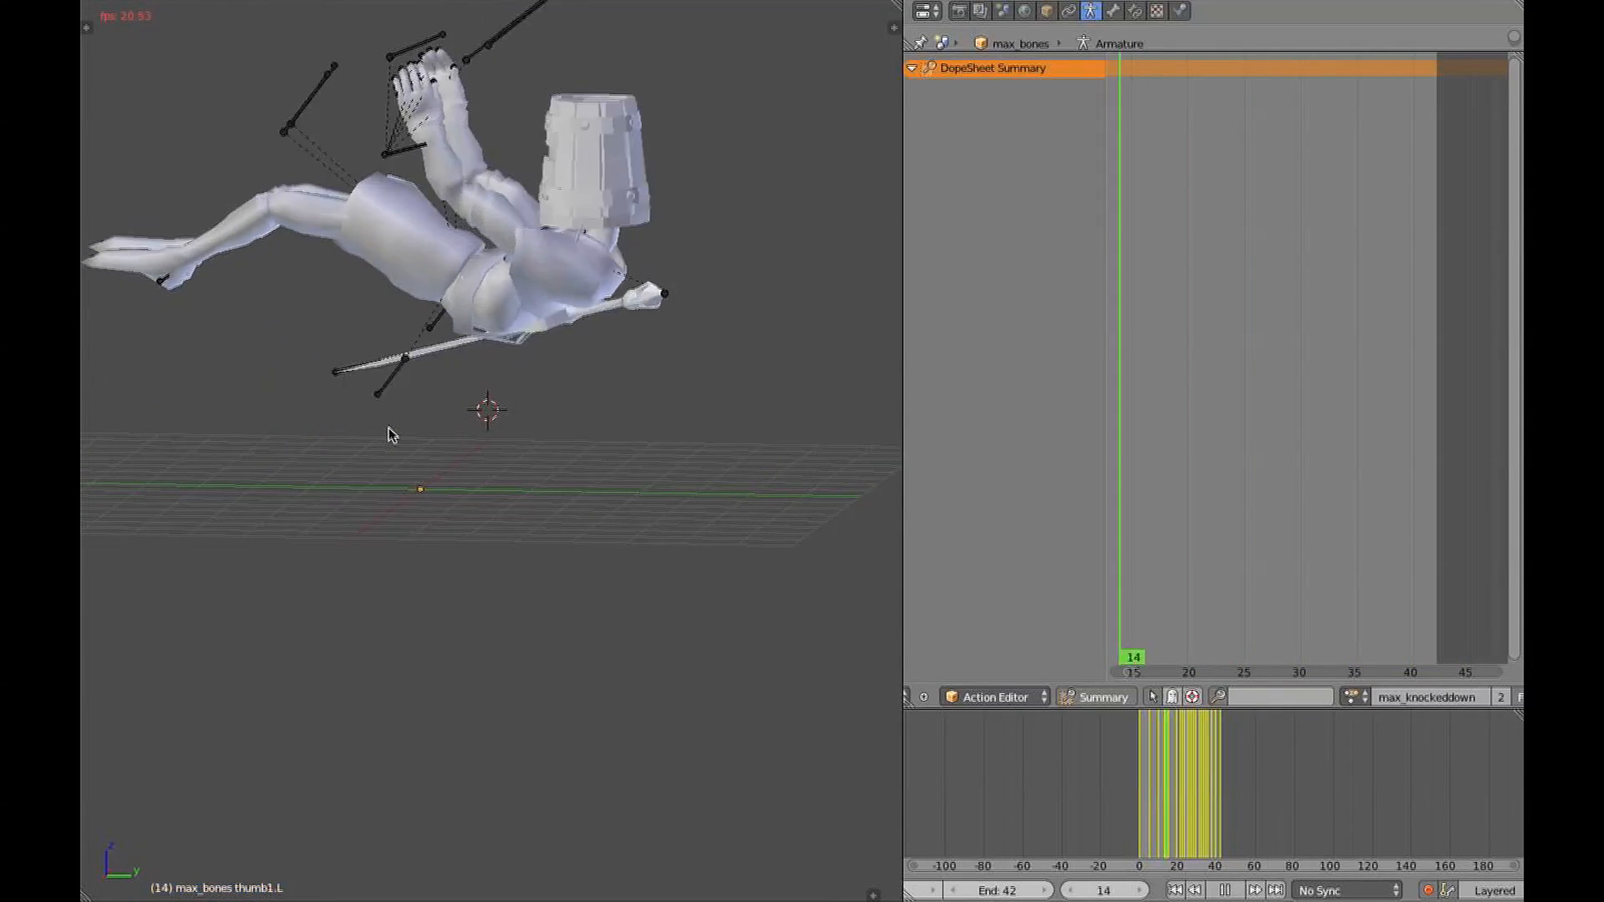
pyautogui.moveTo(392, 435); pyautogui.dragTo(422, 421, button='middle')
# Play the action from the right side view and examine how the body and feet land
pyautogui.moveTo(1432, 480); pyautogui.dragTo(1473, 484)
pyautogui.press('KP_3')
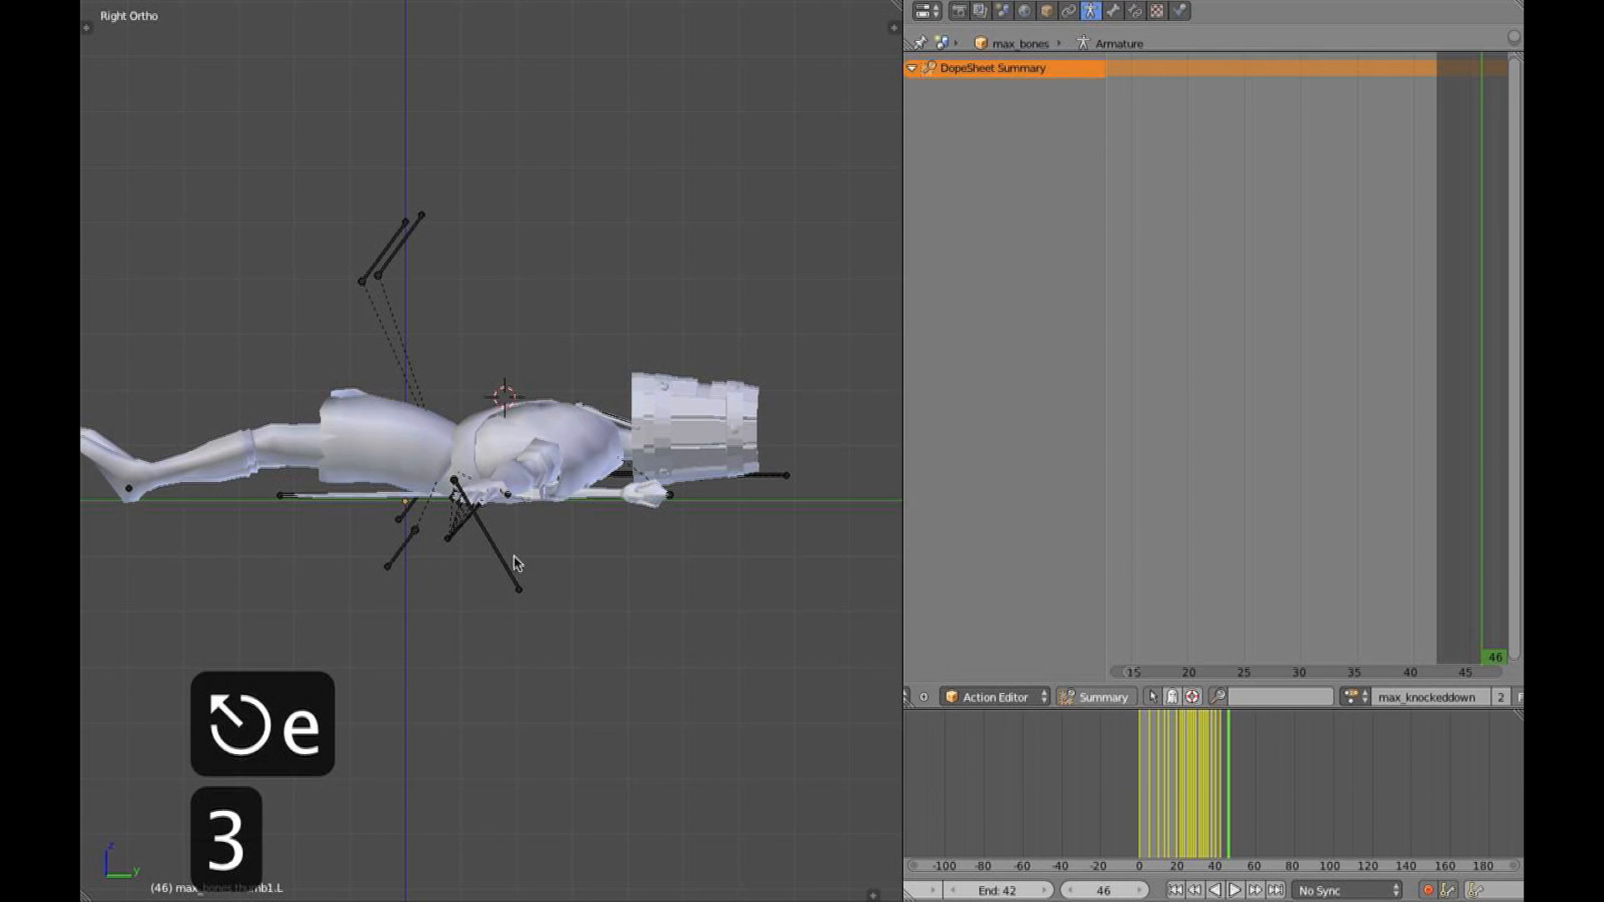
pyautogui.scroll(-4, 1277, 535)
pyautogui.hotkey('alt', 'a')
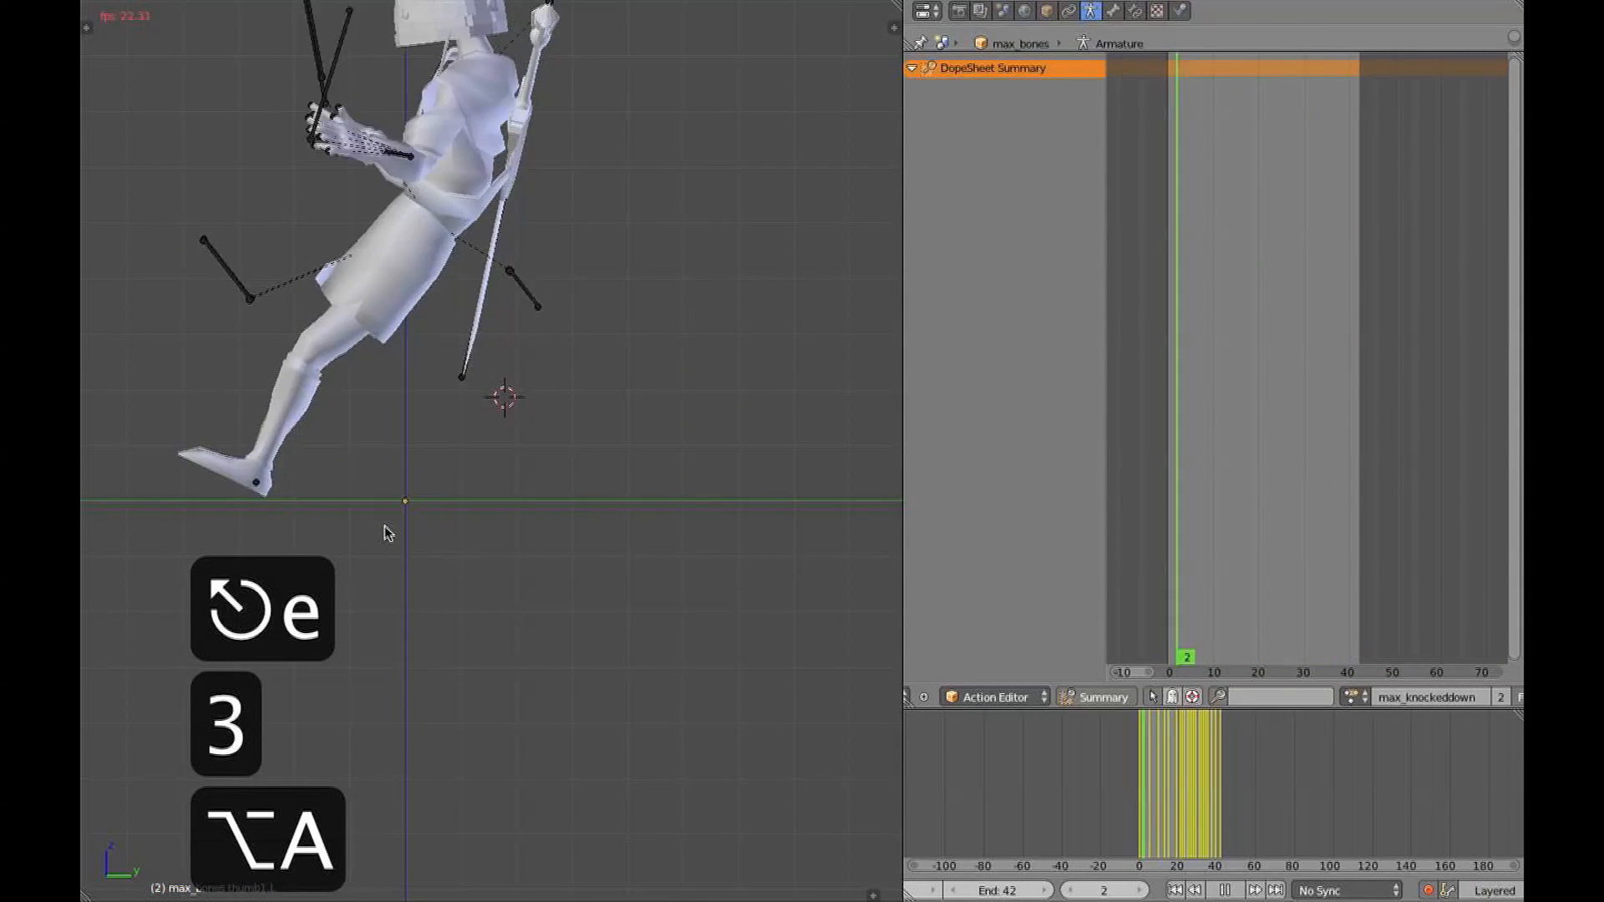
pyautogui.keyDown('shift'); pyautogui.moveTo(346, 496); pyautogui.dragTo(520, 562, button='middle'); pyautogui.keyUp('shift')
pyautogui.press('Escape')
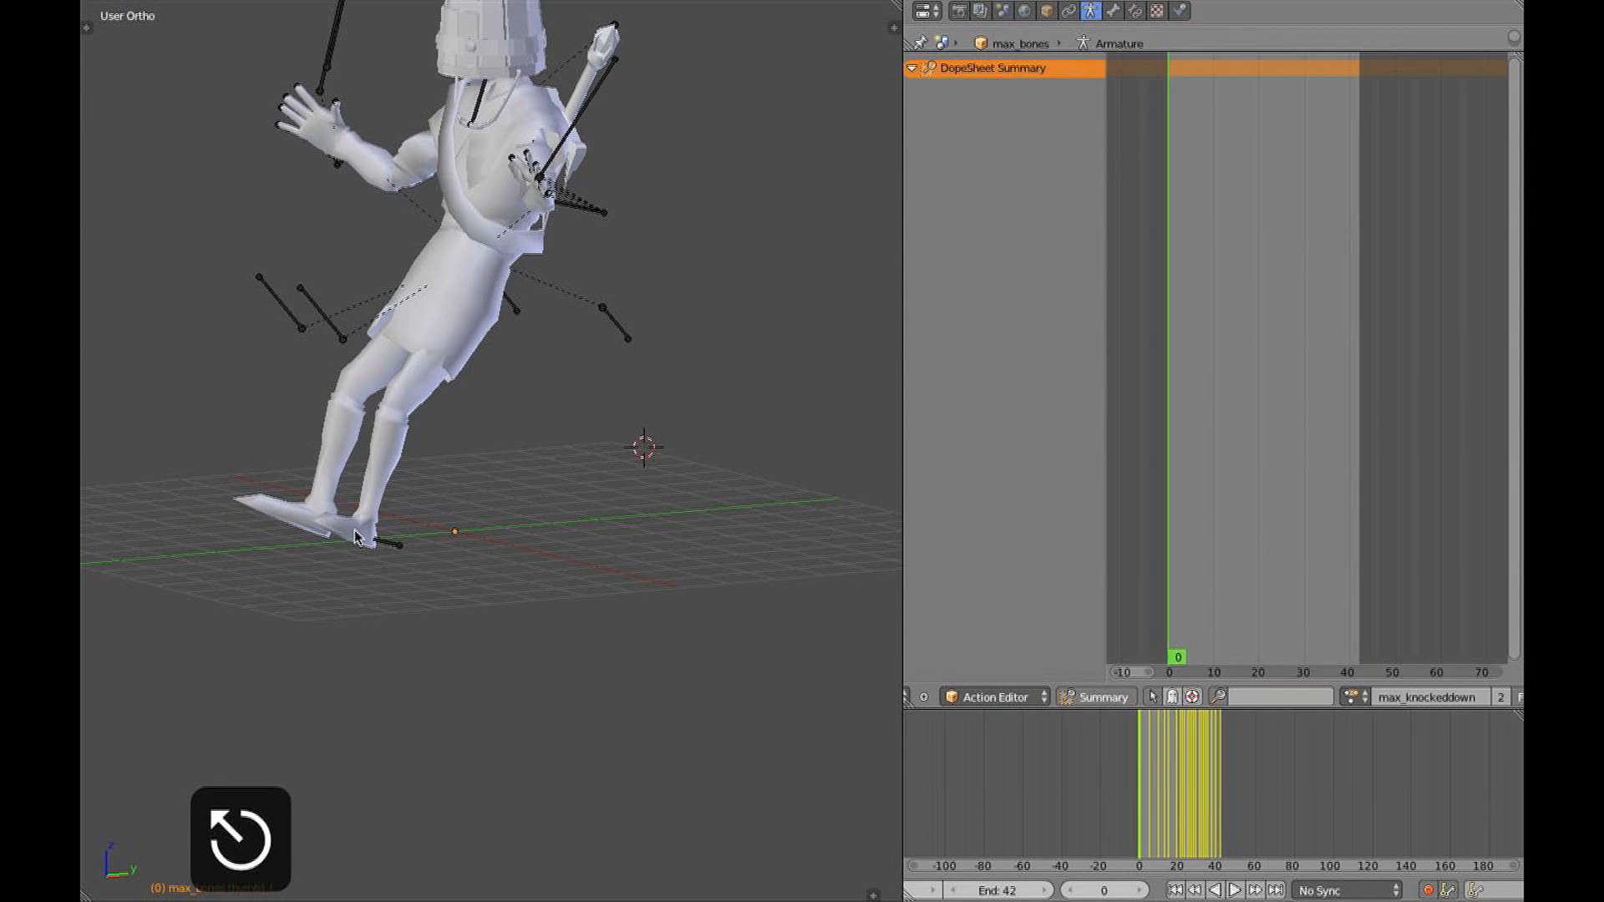
# Raise footcontrol.R at frame 29 in the right side view and rotate foot.R upward
pyautogui.moveTo(1272, 409)
pyautogui.mouseDown()
pyautogui.moveTo(1246, 401)
pyautogui.moveTo(1278, 402)
pyautogui.mouseUp()
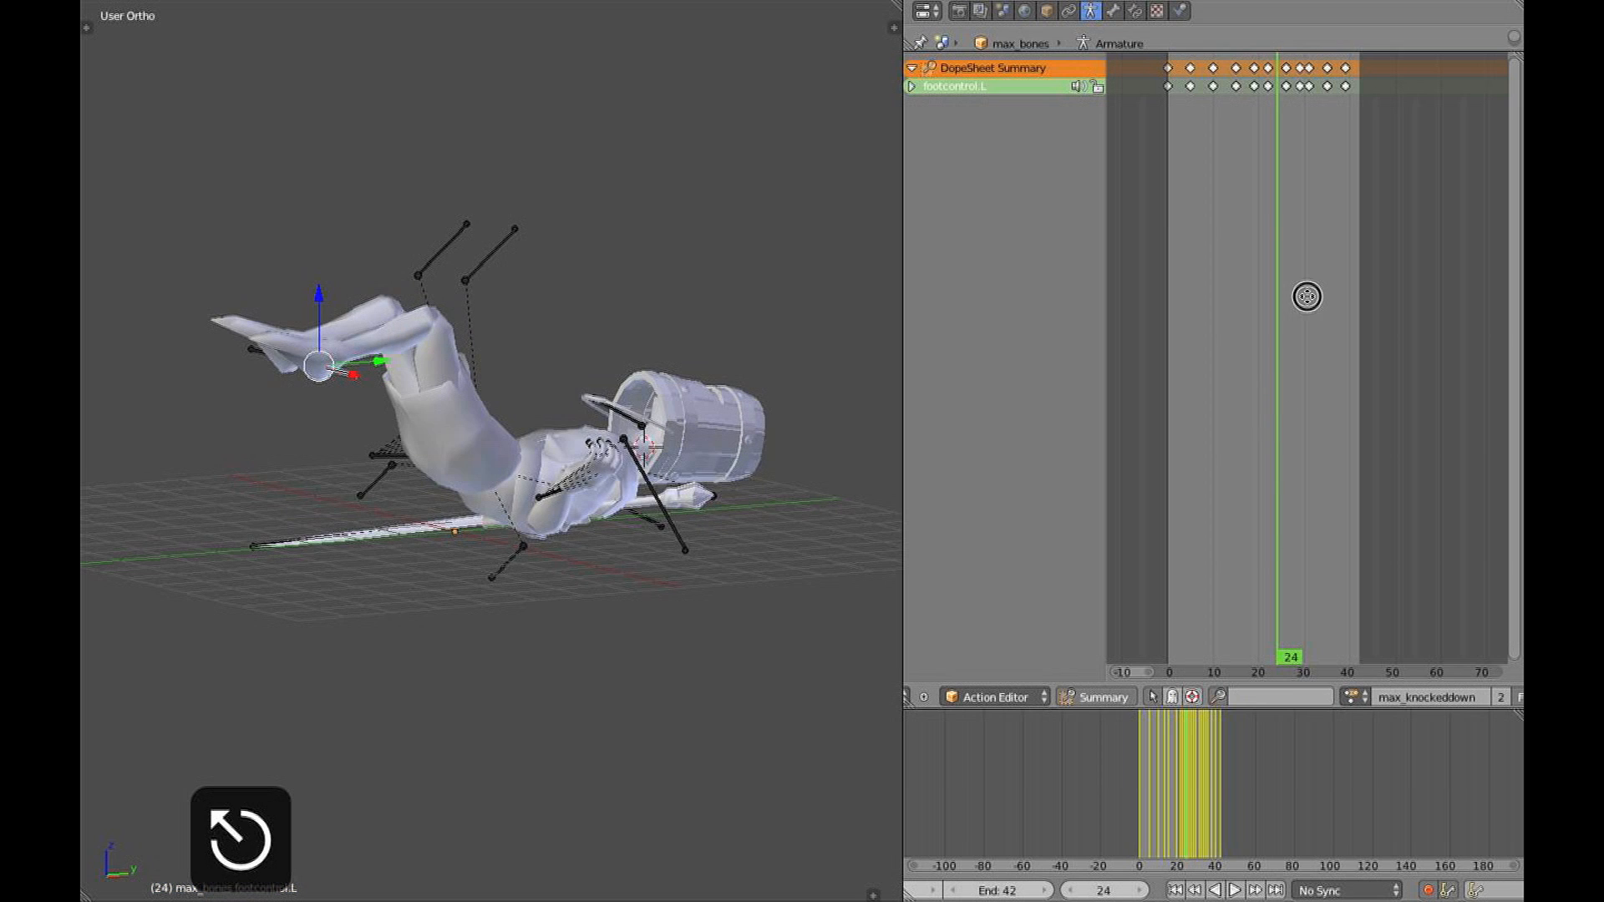
pyautogui.scroll(4, 1287, 297)
pyautogui.moveTo(1271, 294)
pyautogui.mouseDown()
pyautogui.moveTo(1250, 293)
pyautogui.moveTo(1268, 301)
pyautogui.mouseUp()
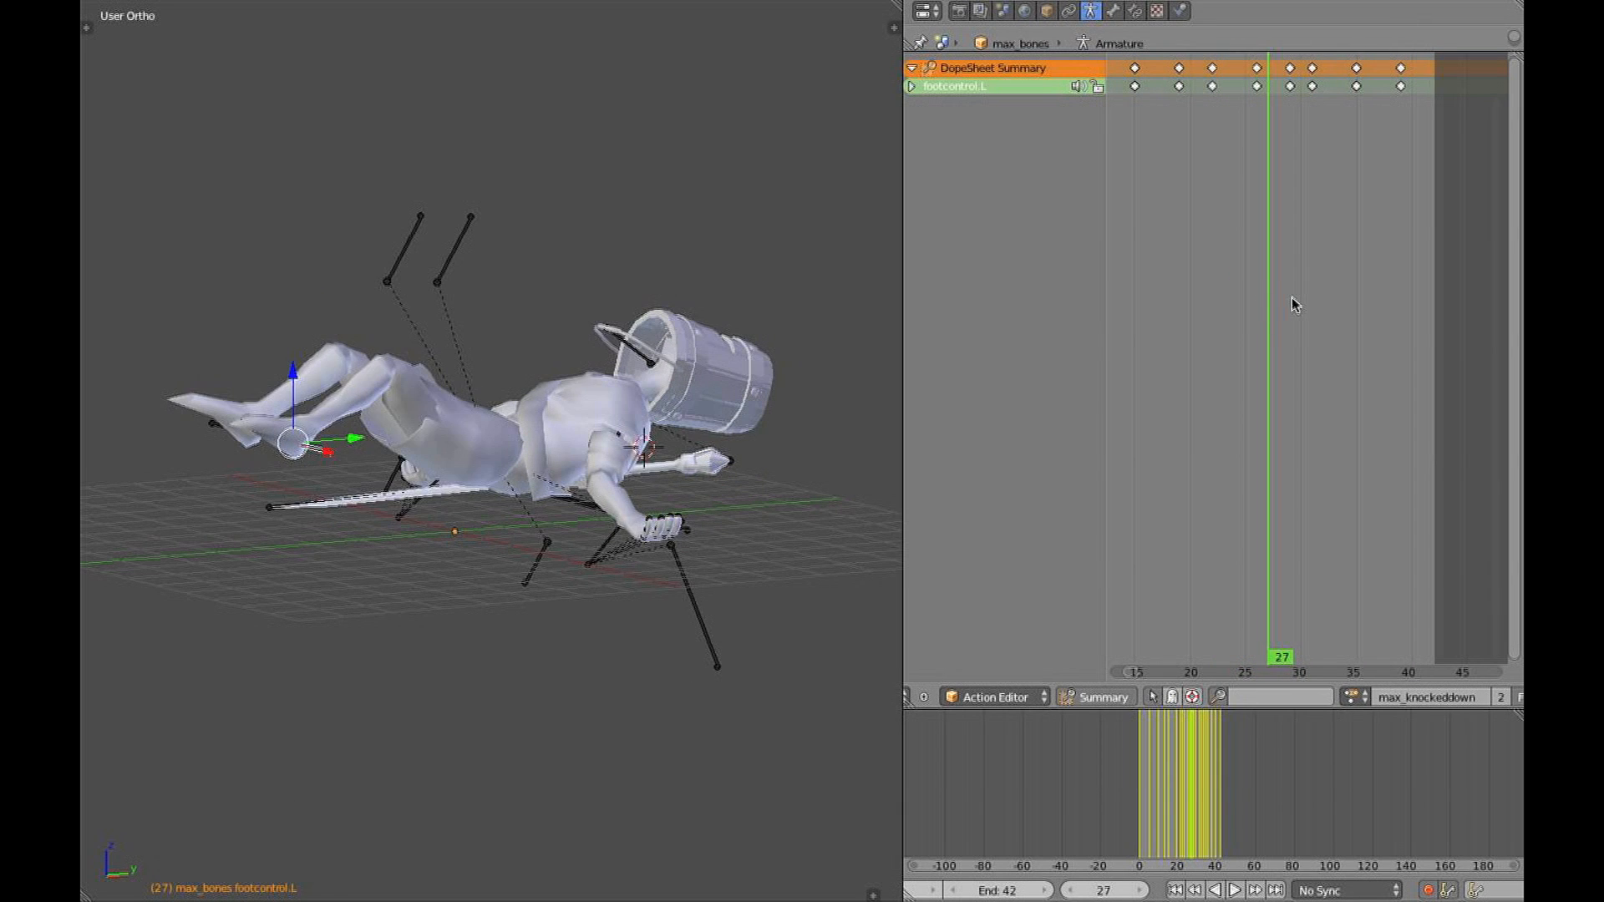
pyautogui.click(1294, 304)
pyautogui.press('KP_3')
pyautogui.press('z')
pyautogui.moveTo(319, 541); pyautogui.dragTo(316, 492, button='middle')
pyautogui.press('KP_3')
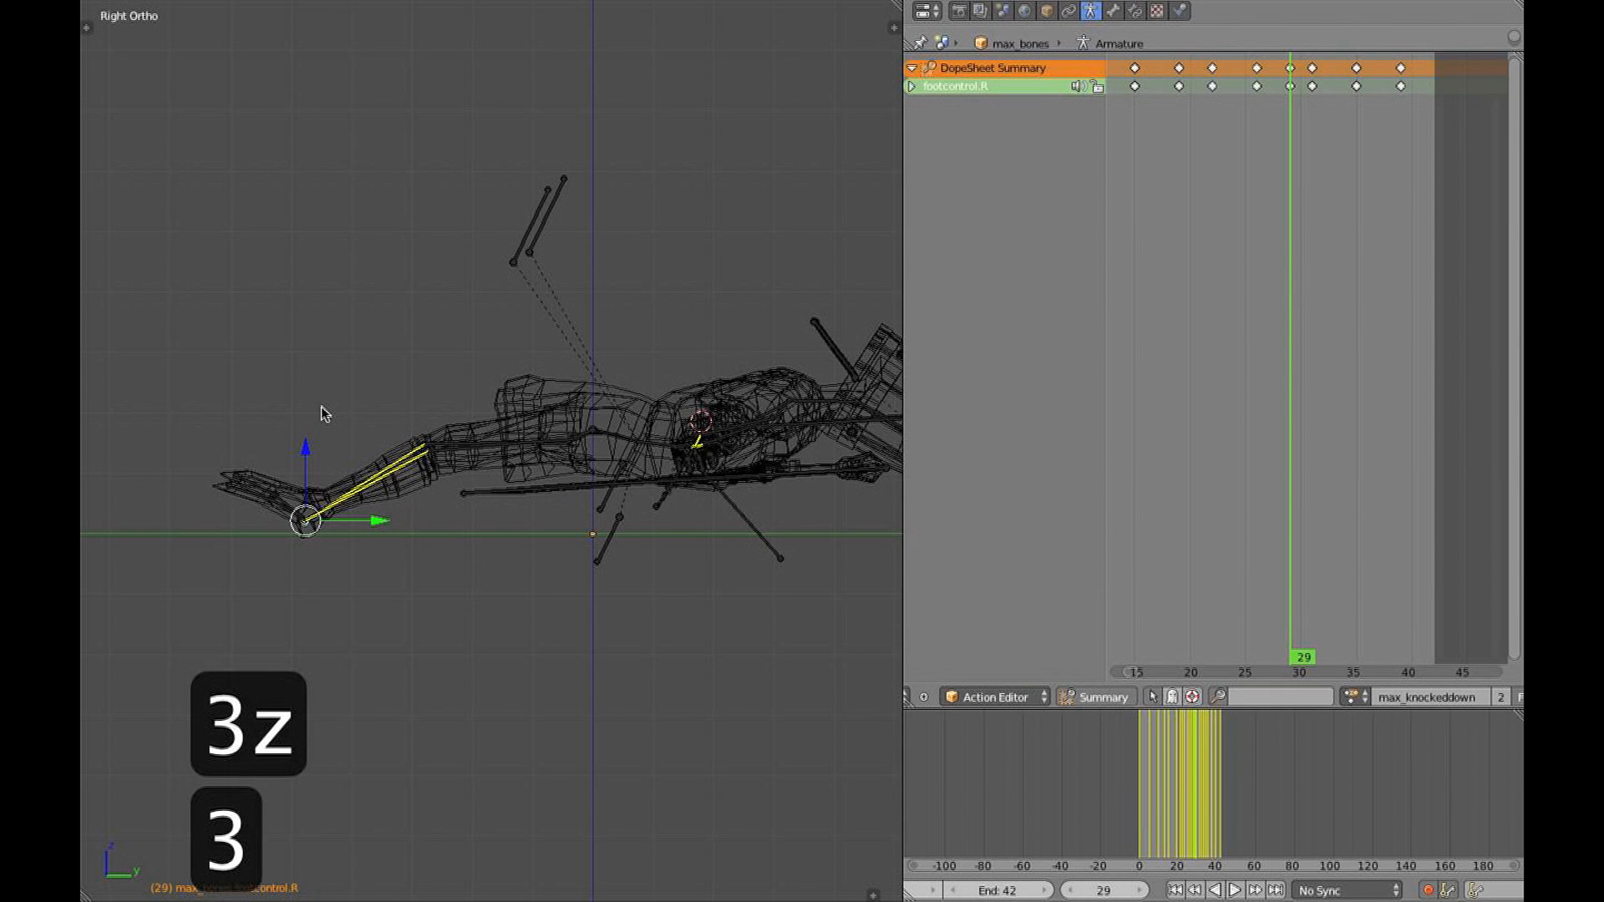
pyautogui.press('z')
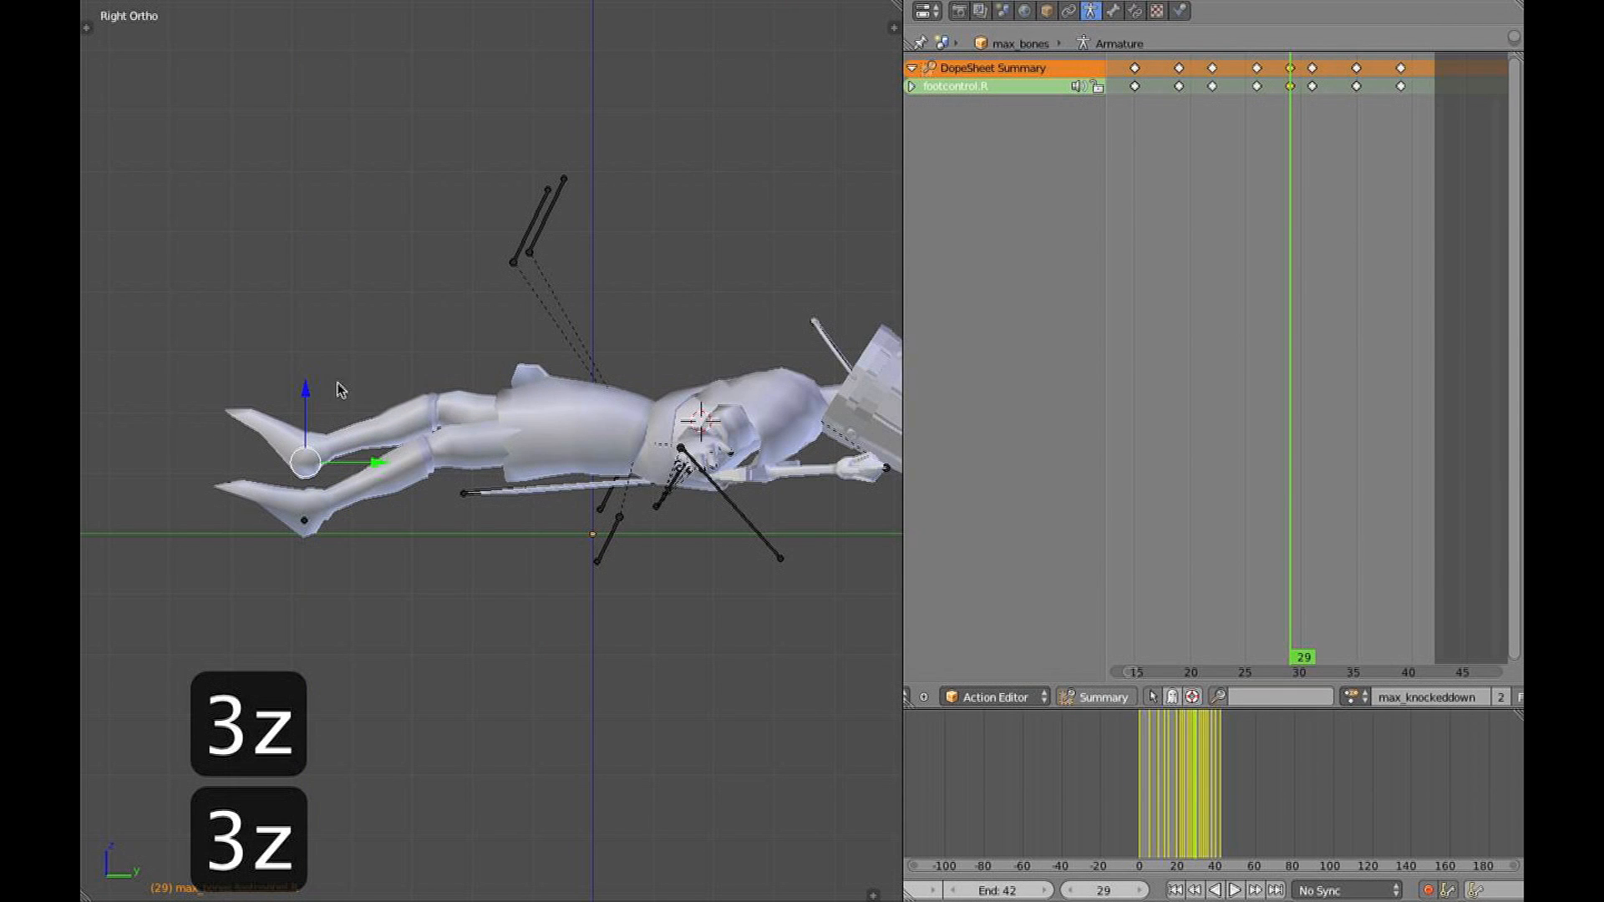
pyautogui.press('r')
pyautogui.click(445, 509)
pyautogui.press('z')
pyautogui.rightClick(299, 454)
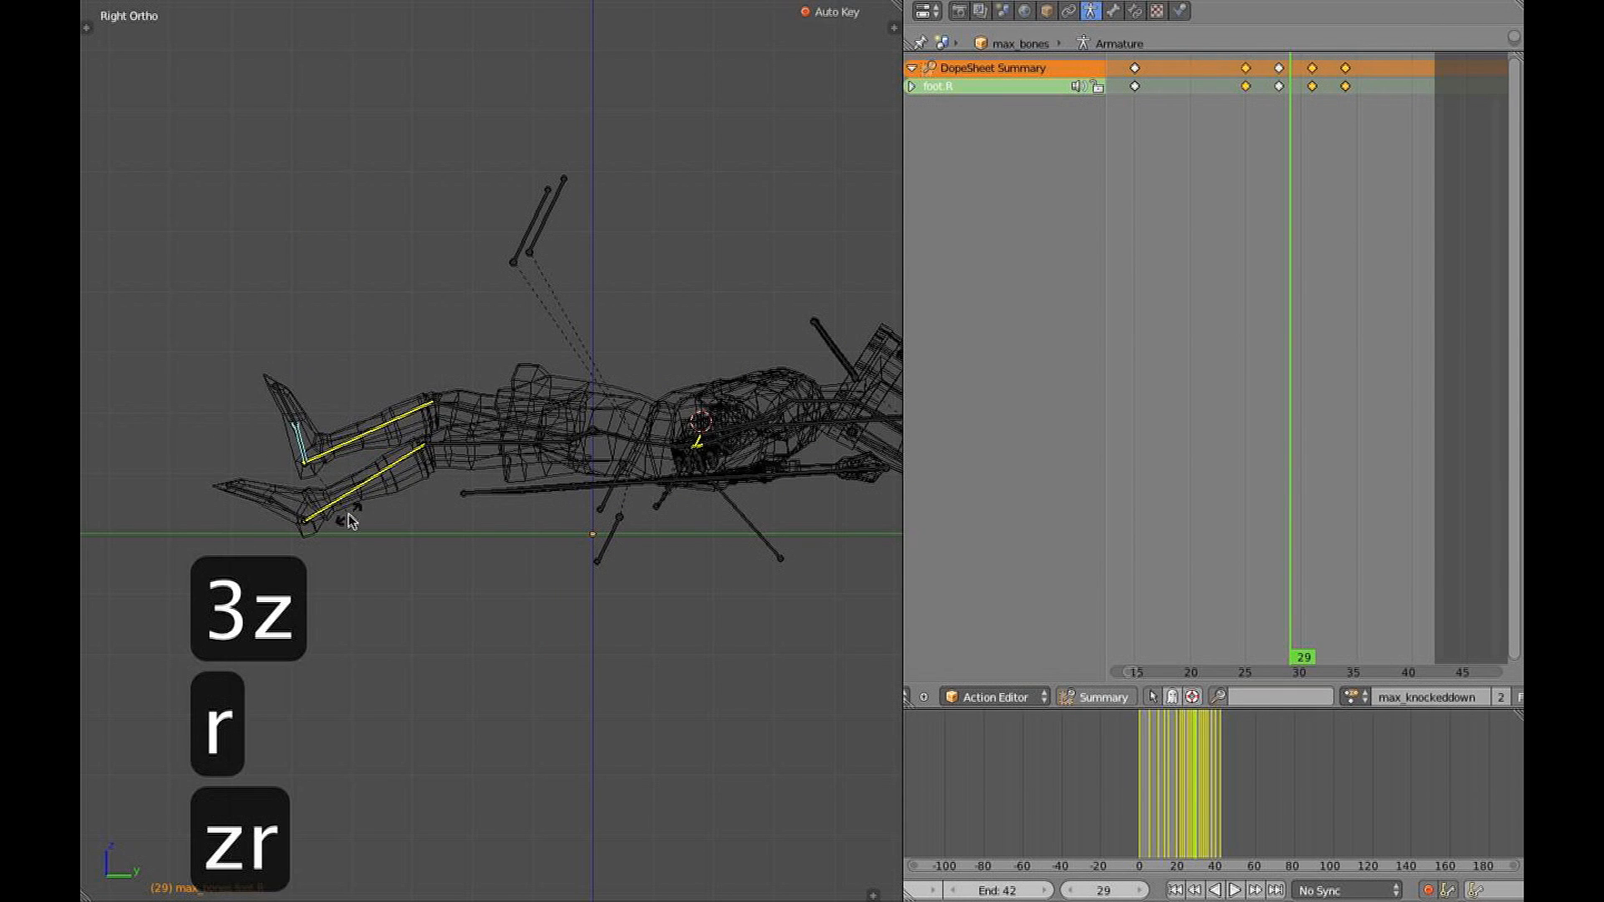
# Delete foot.R's keyframe at frame 28 and shift its two following keyframes to frames 33 and 36
pyautogui.rightClick(1280, 68)
pyautogui.press('x')
pyautogui.click(1287, 73)
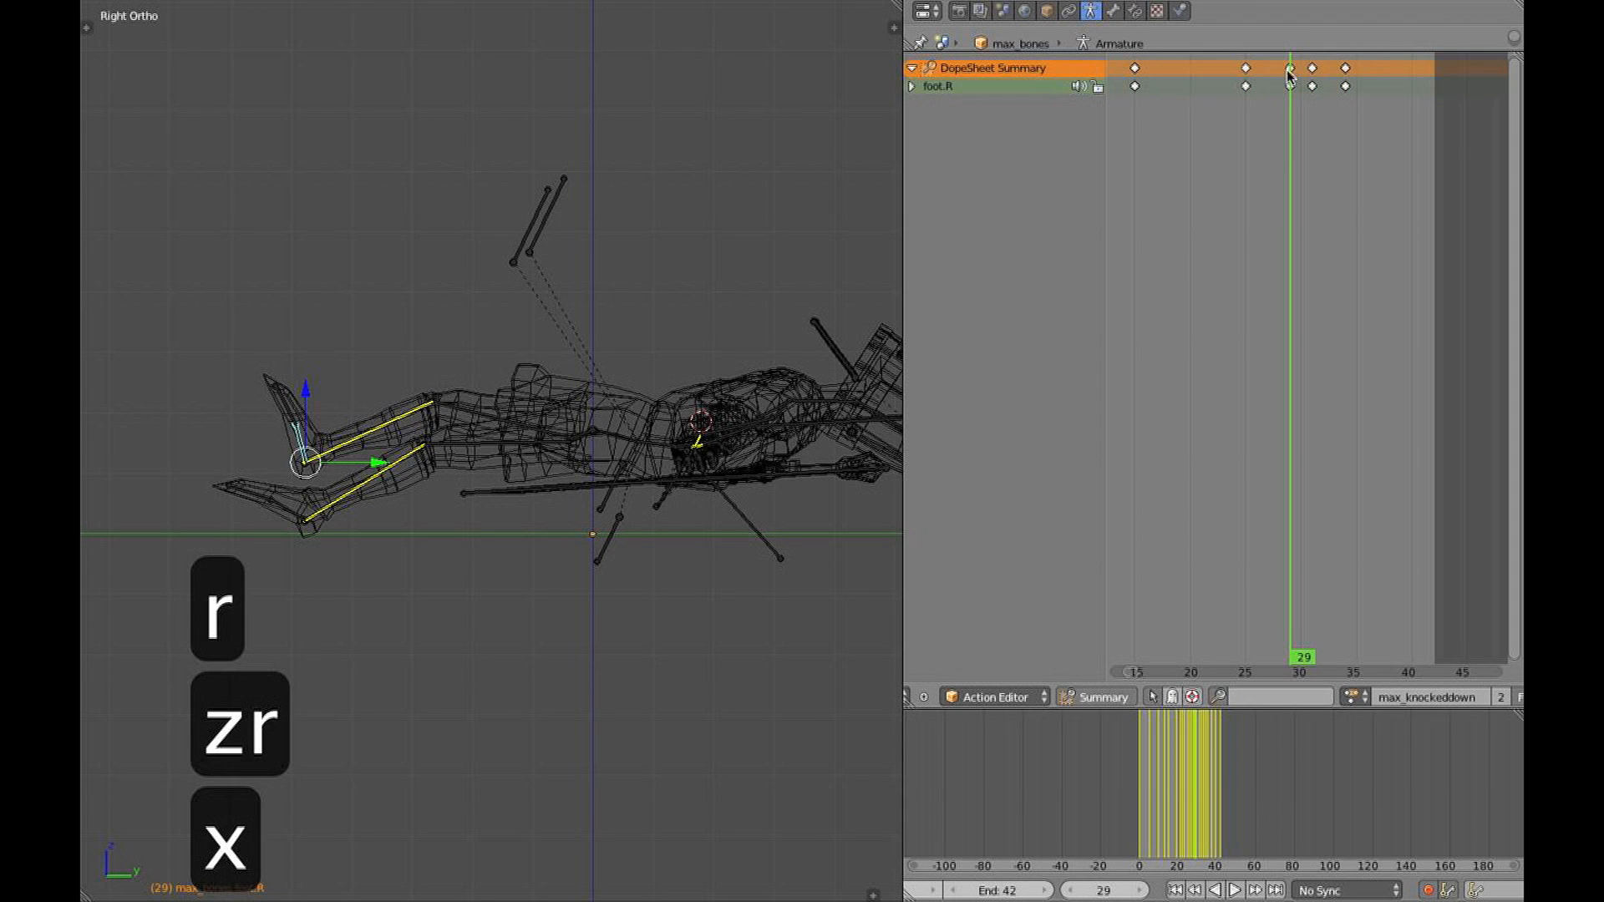
pyautogui.press('g')
pyautogui.click(1357, 77)
pyautogui.press('g')
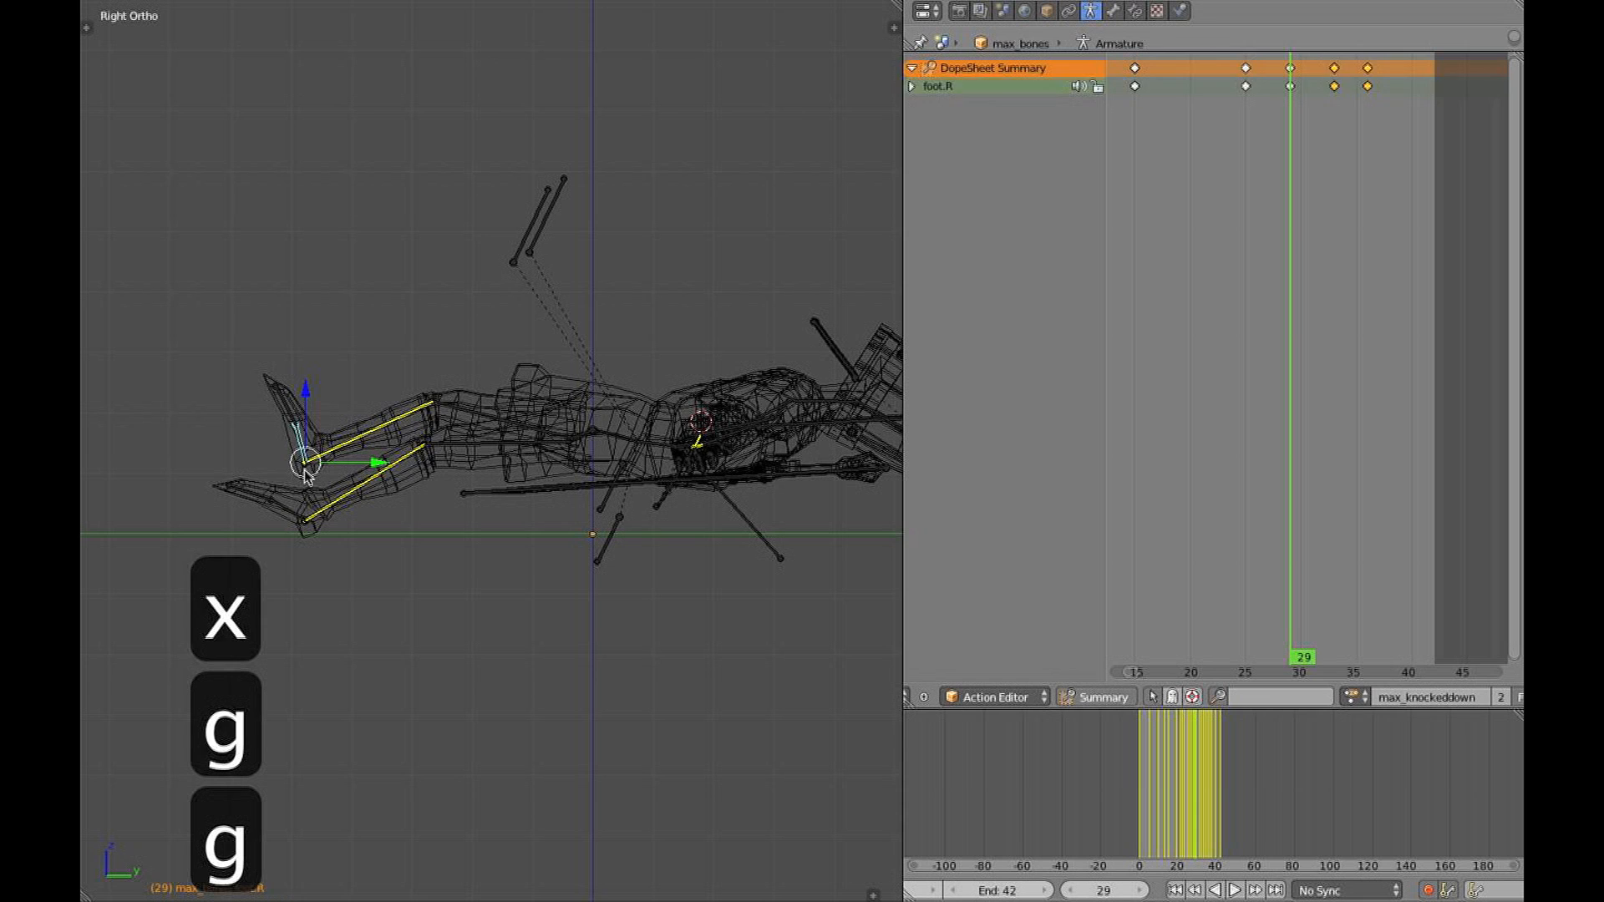
# Lower footcontrol.R toward the floor at frame 31
pyautogui.click(1308, 244)
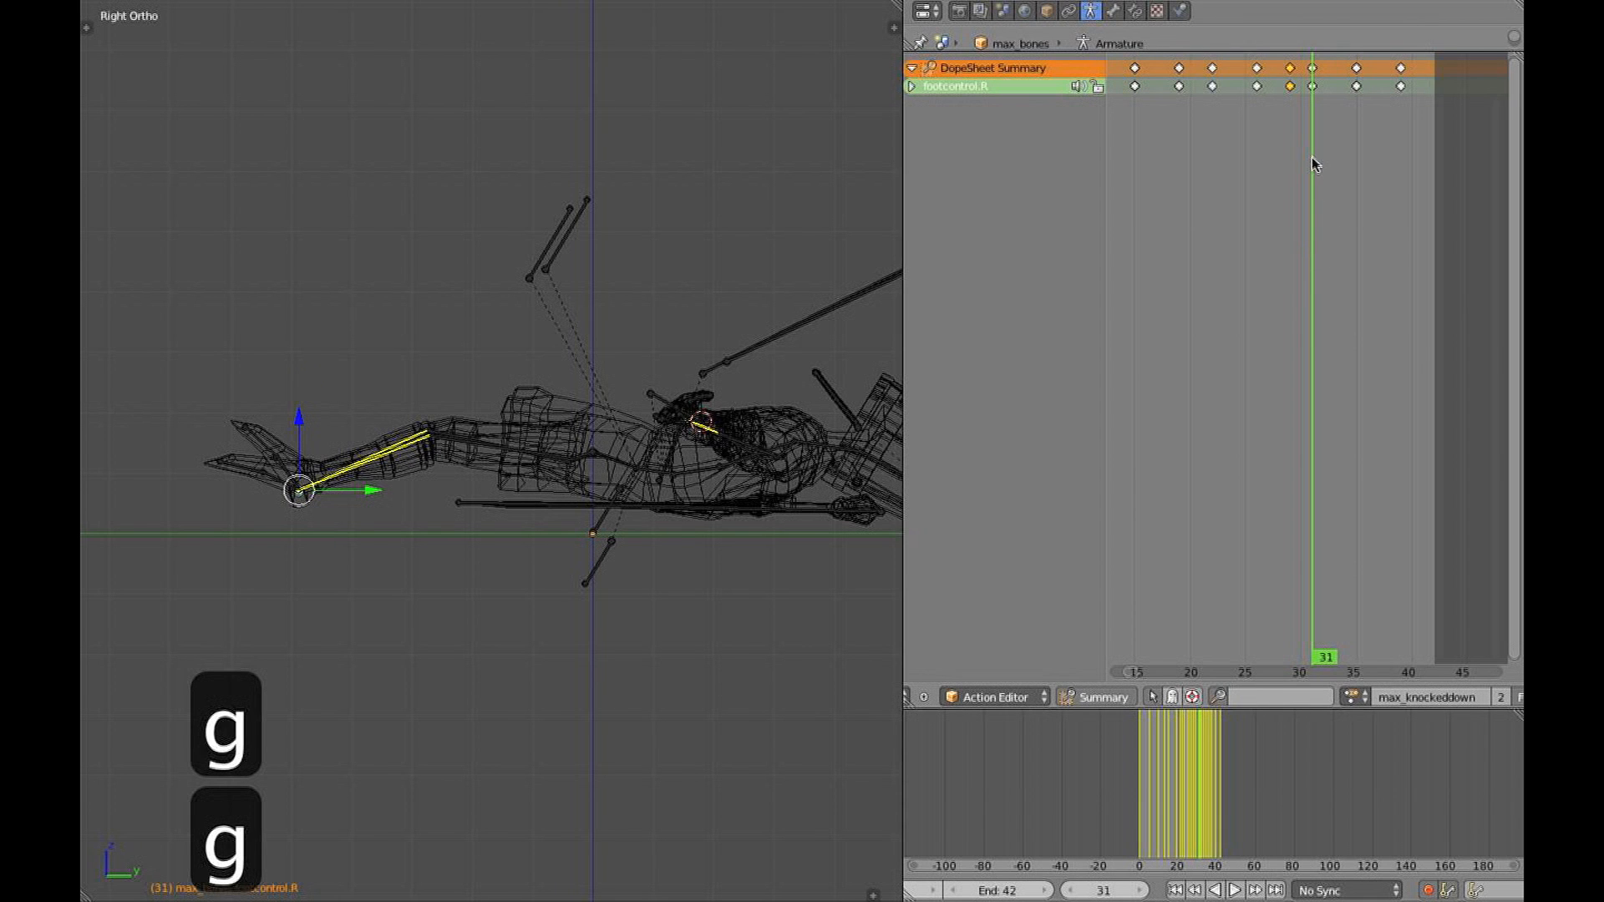
pyautogui.press('g')
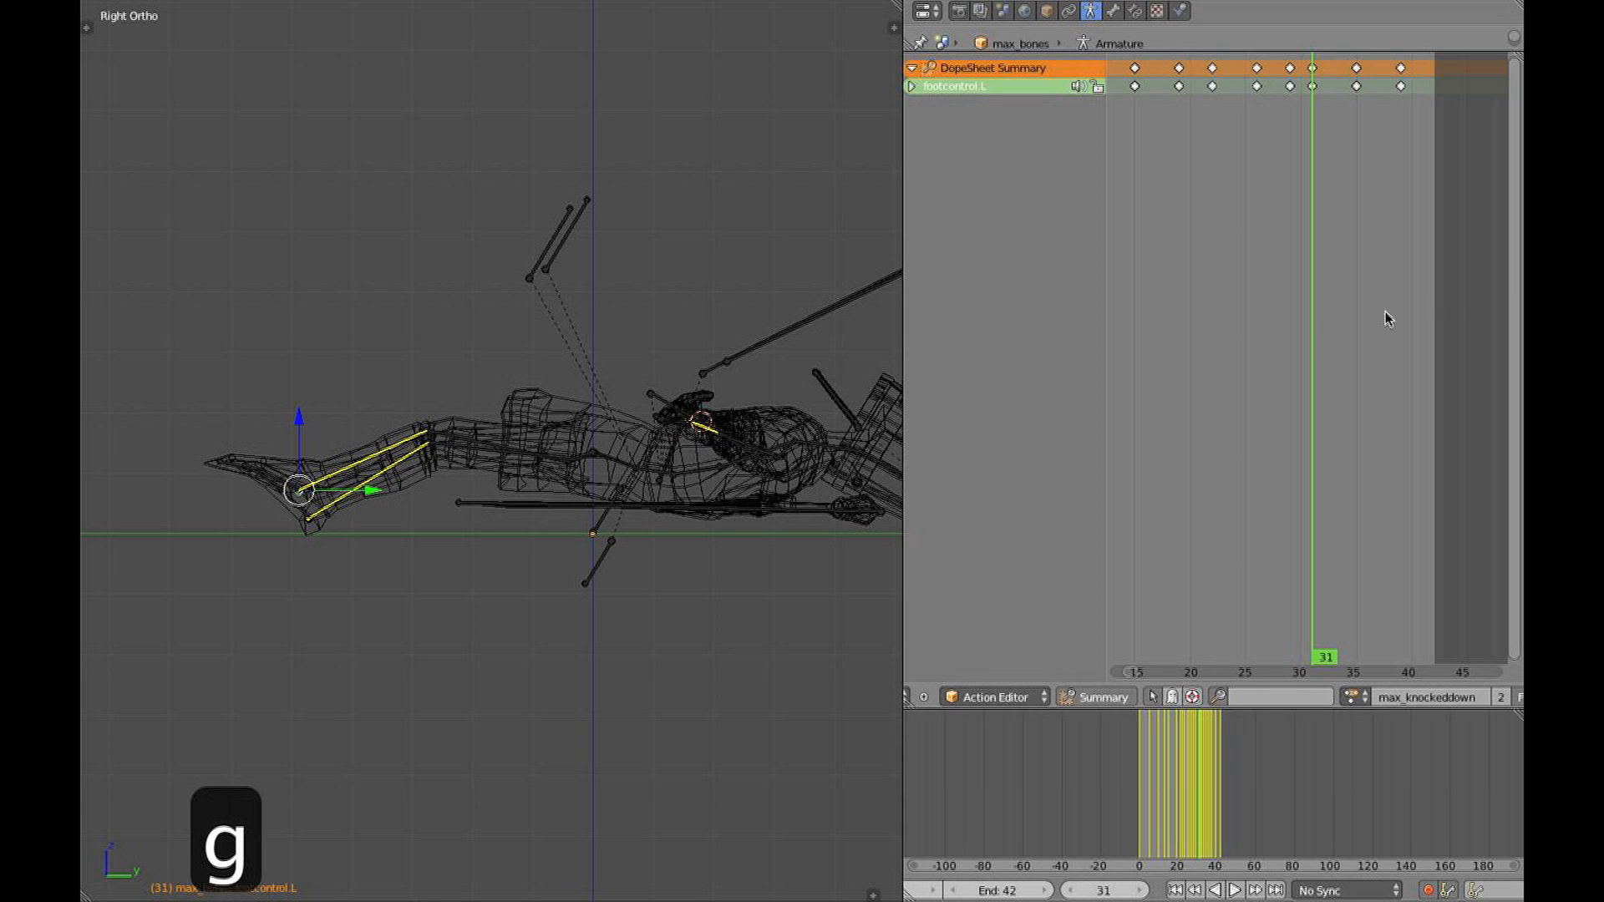
# Adjust footcontrol.R at frame 35 and shift both foot controls along the Y axis at frame 39
pyautogui.moveTo(1317, 326); pyautogui.dragTo(1356, 324)
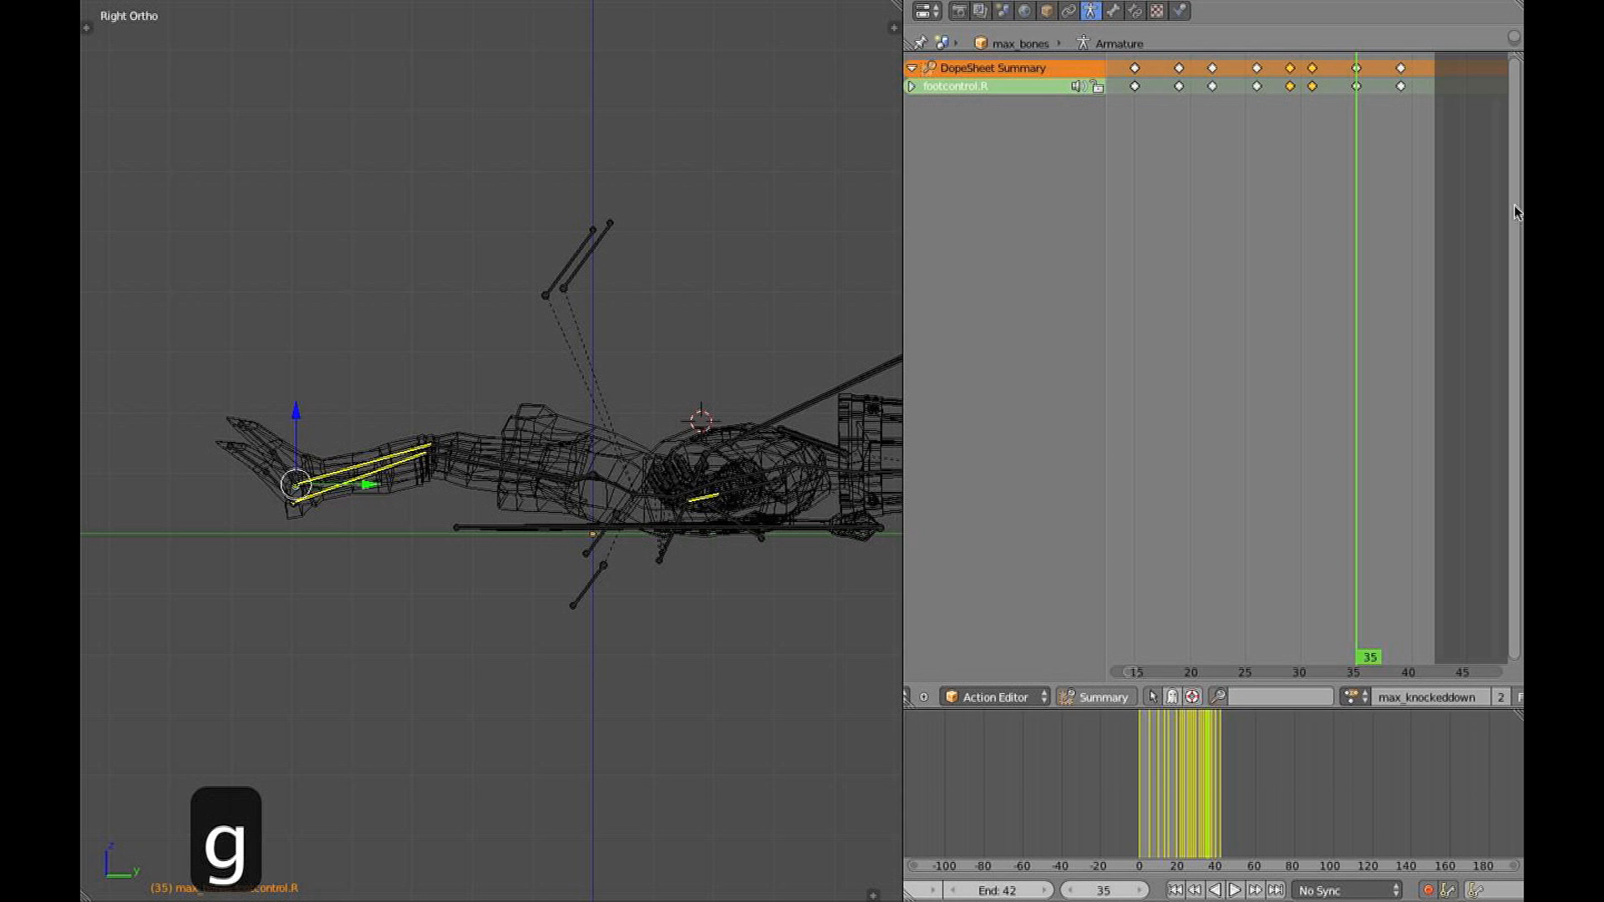
pyautogui.press('g')
pyautogui.moveTo(1377, 156); pyautogui.dragTo(1392, 157)
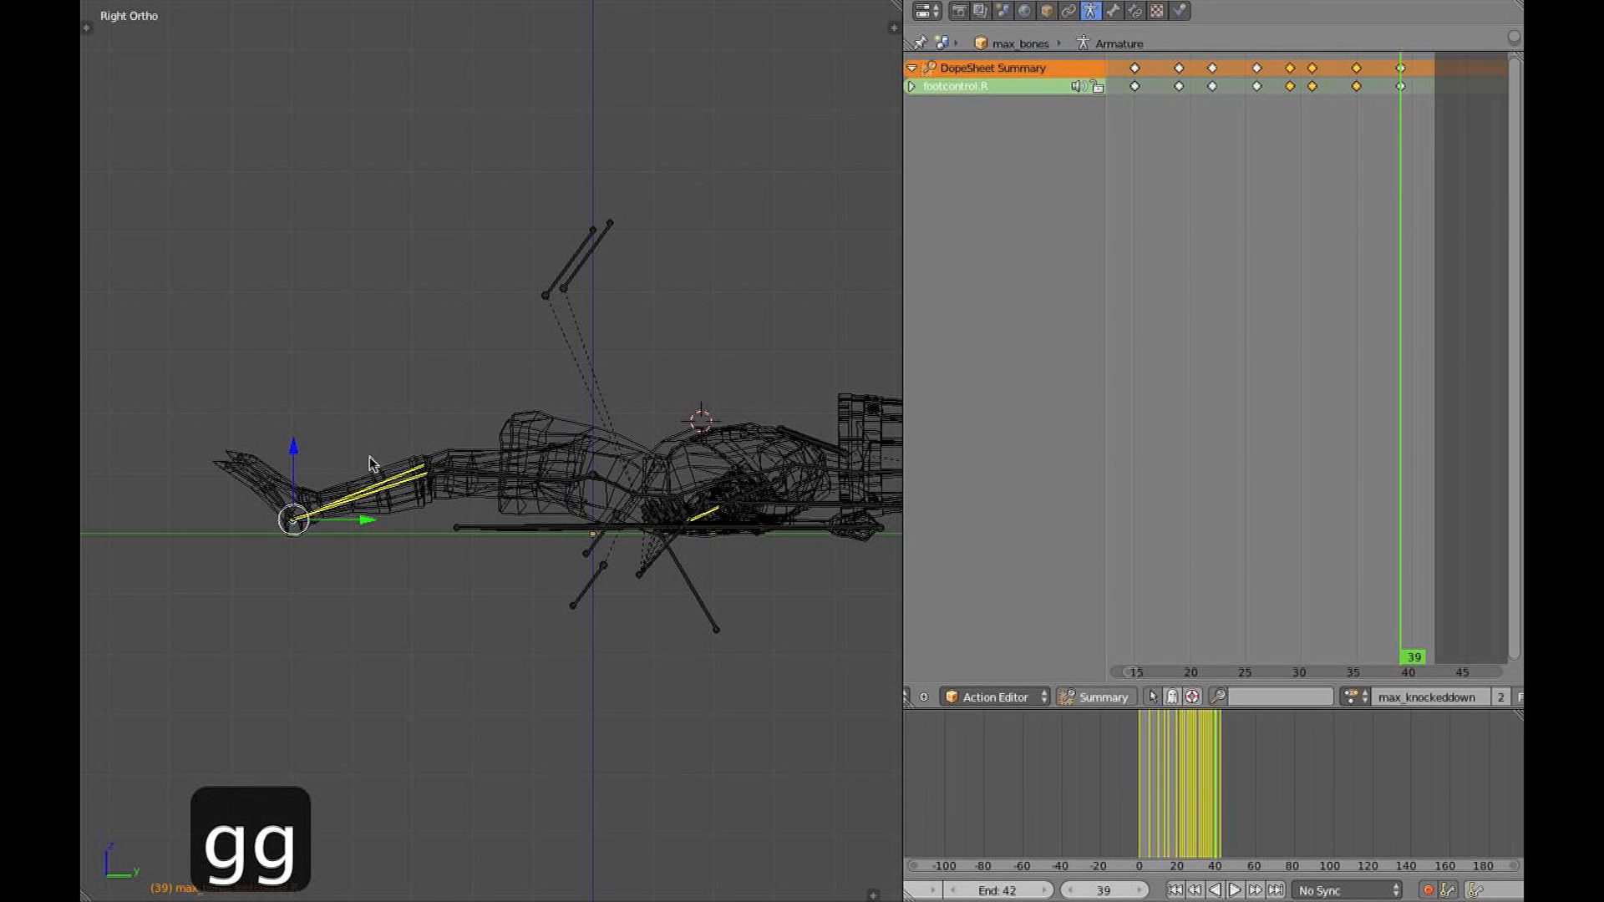
pyautogui.moveTo(372, 460); pyautogui.dragTo(304, 539, button='middle')
pyautogui.press('KP_4')
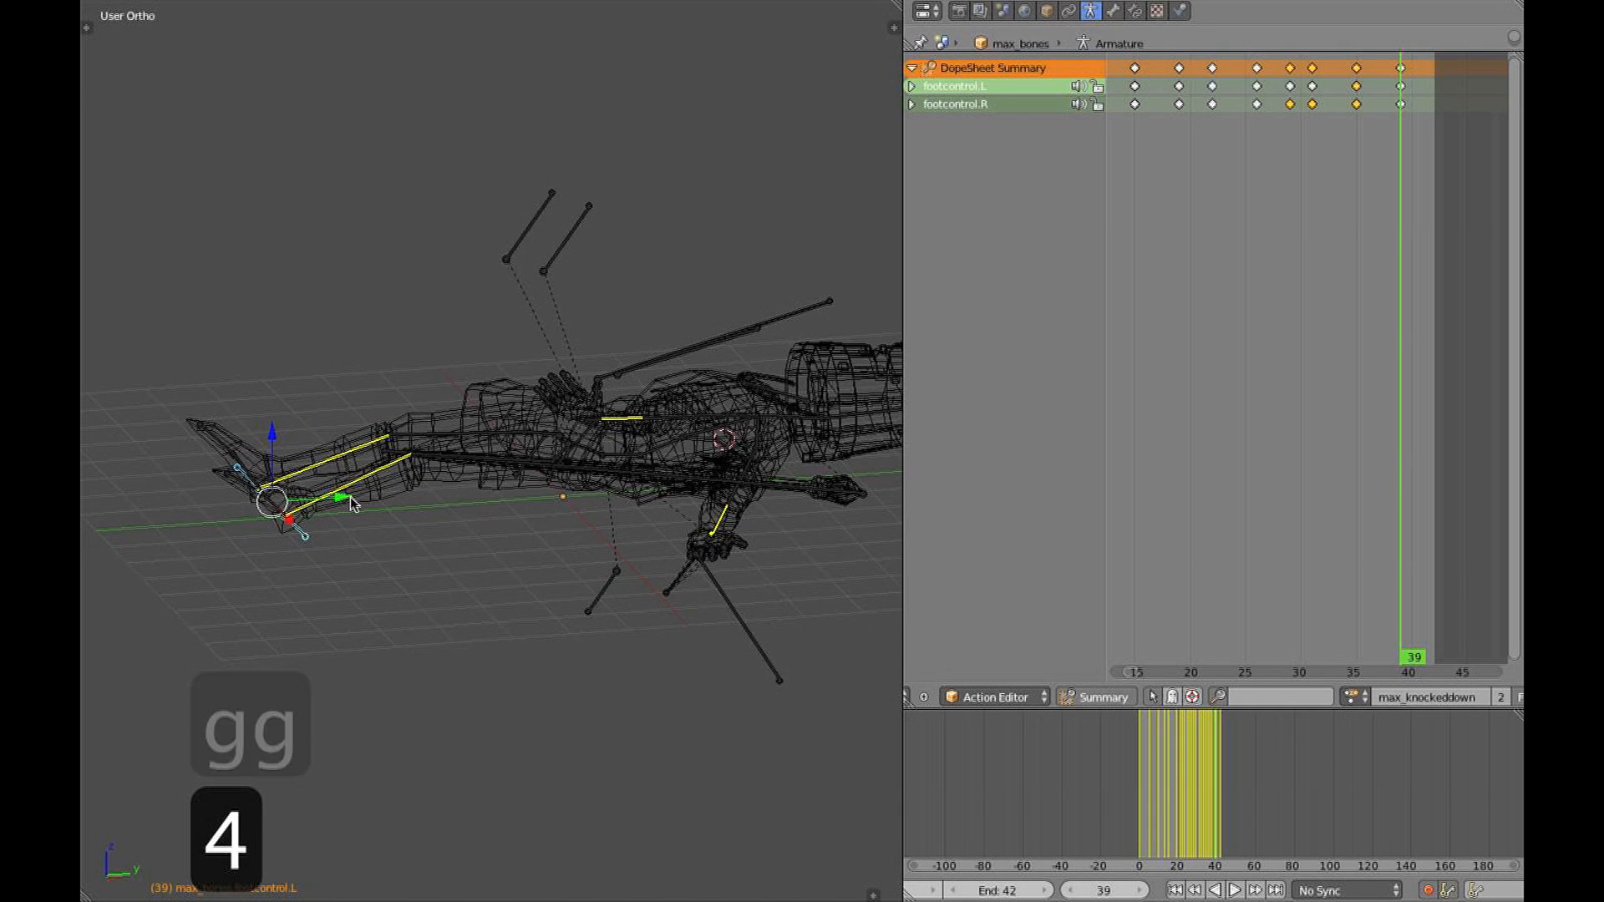
pyautogui.press('KP_3')
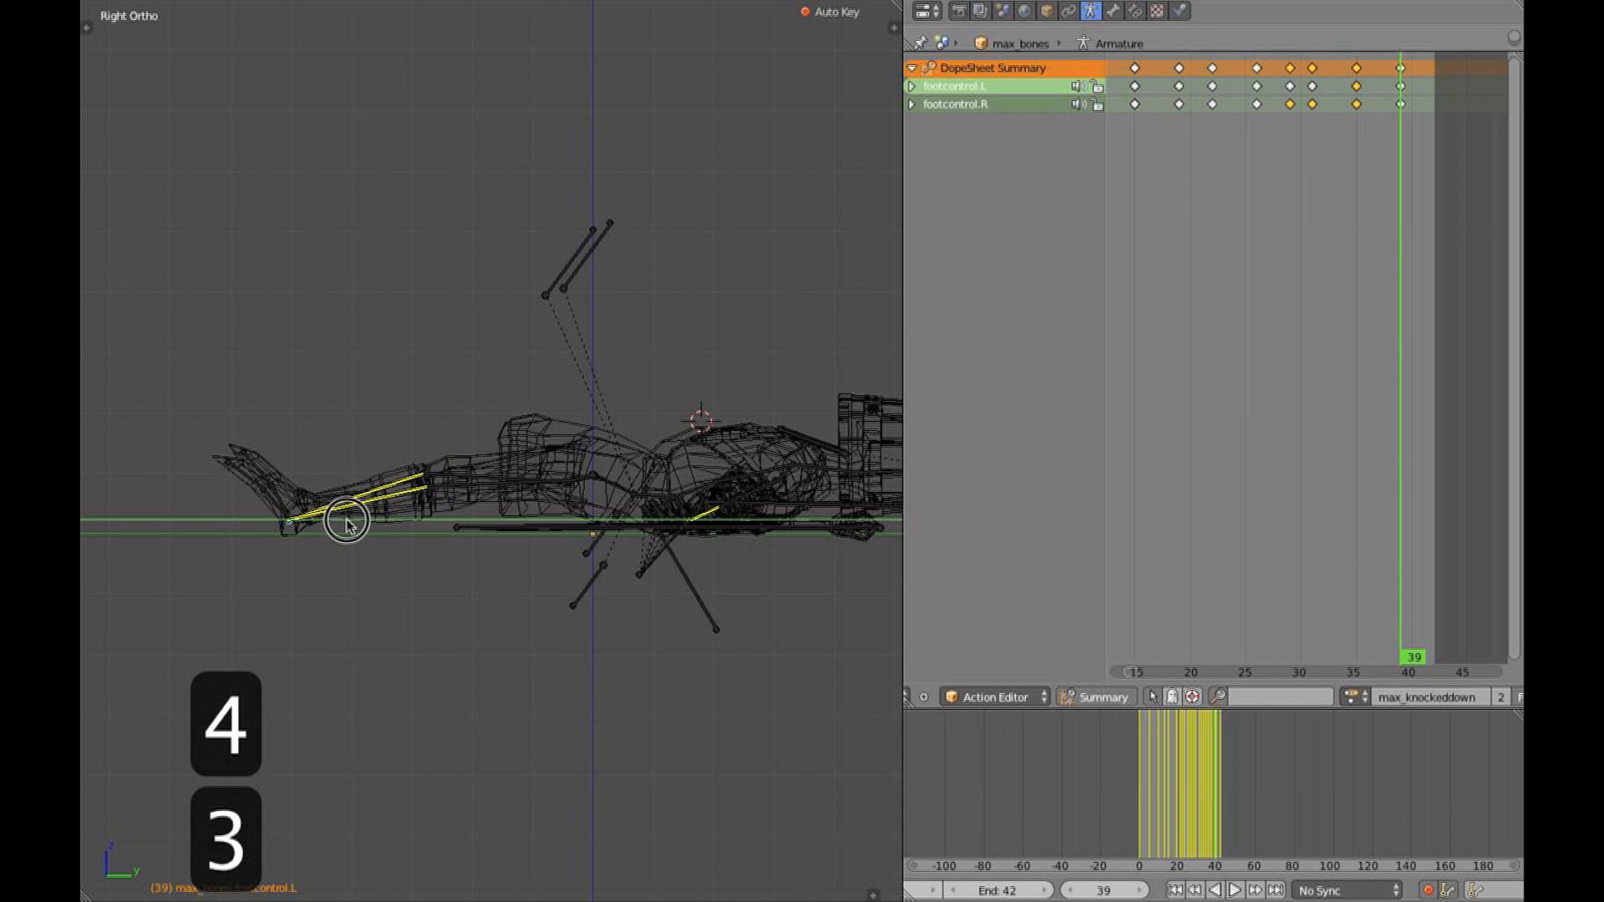
# Nudge footcontrol.R and footcontrol.L individually along the Y axis at frame 39 so the heels settle on the floor
pyautogui.press('z')
pyautogui.moveTo(458, 486); pyautogui.dragTo(426, 548, button='middle')
pyautogui.press('z')
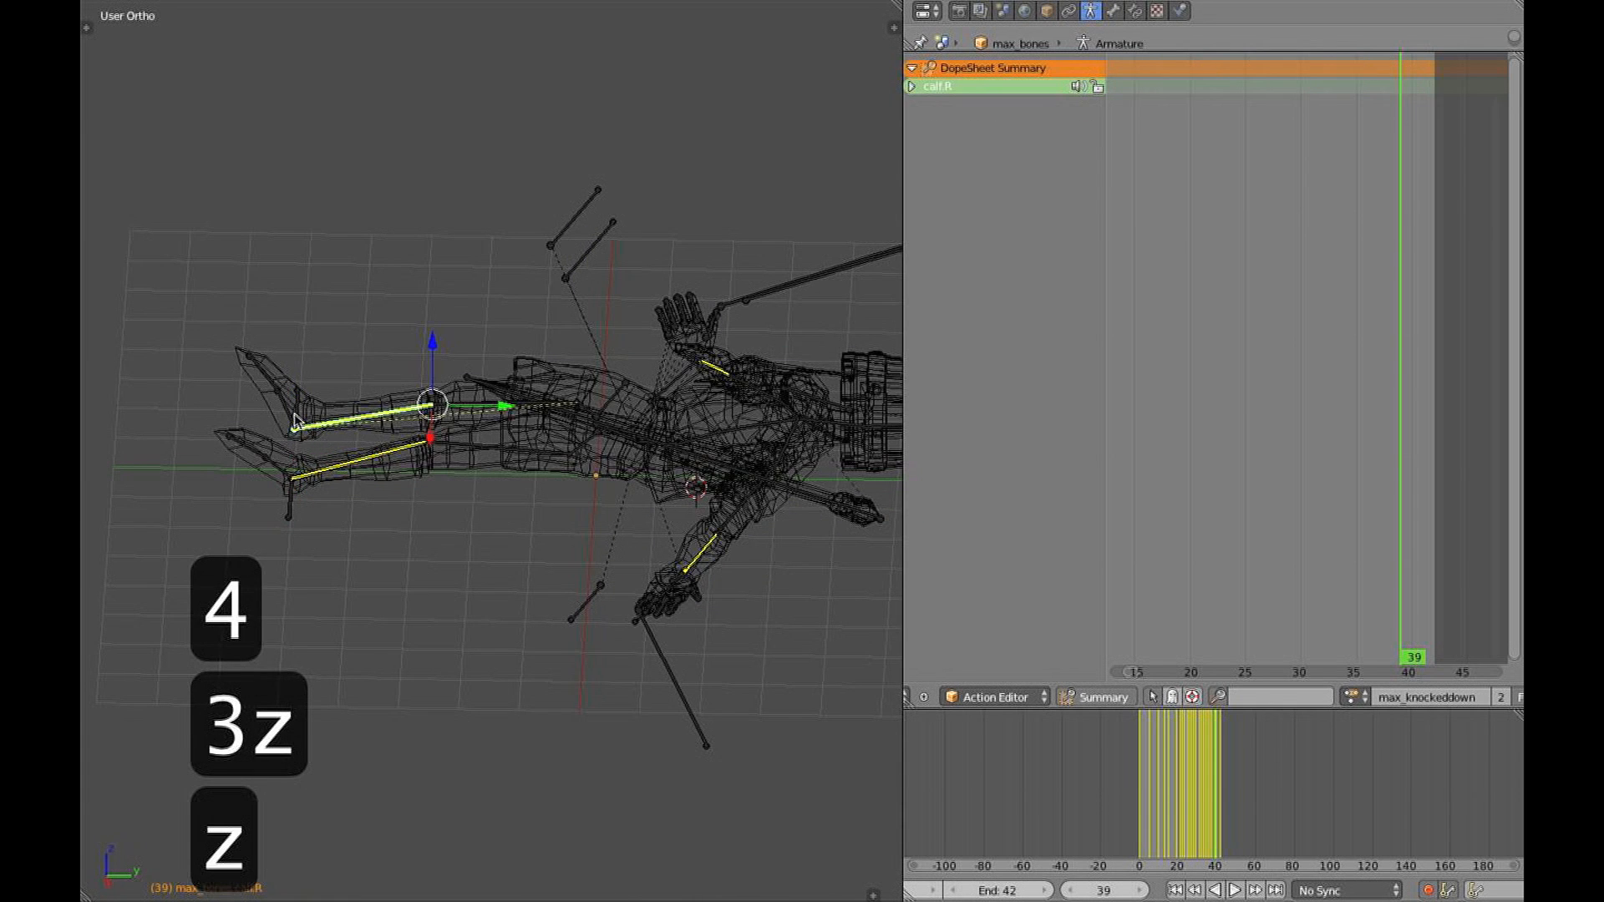
pyautogui.rightClick(294, 421)
pyautogui.press('z')
pyautogui.press('KP_3')
pyautogui.press('z')
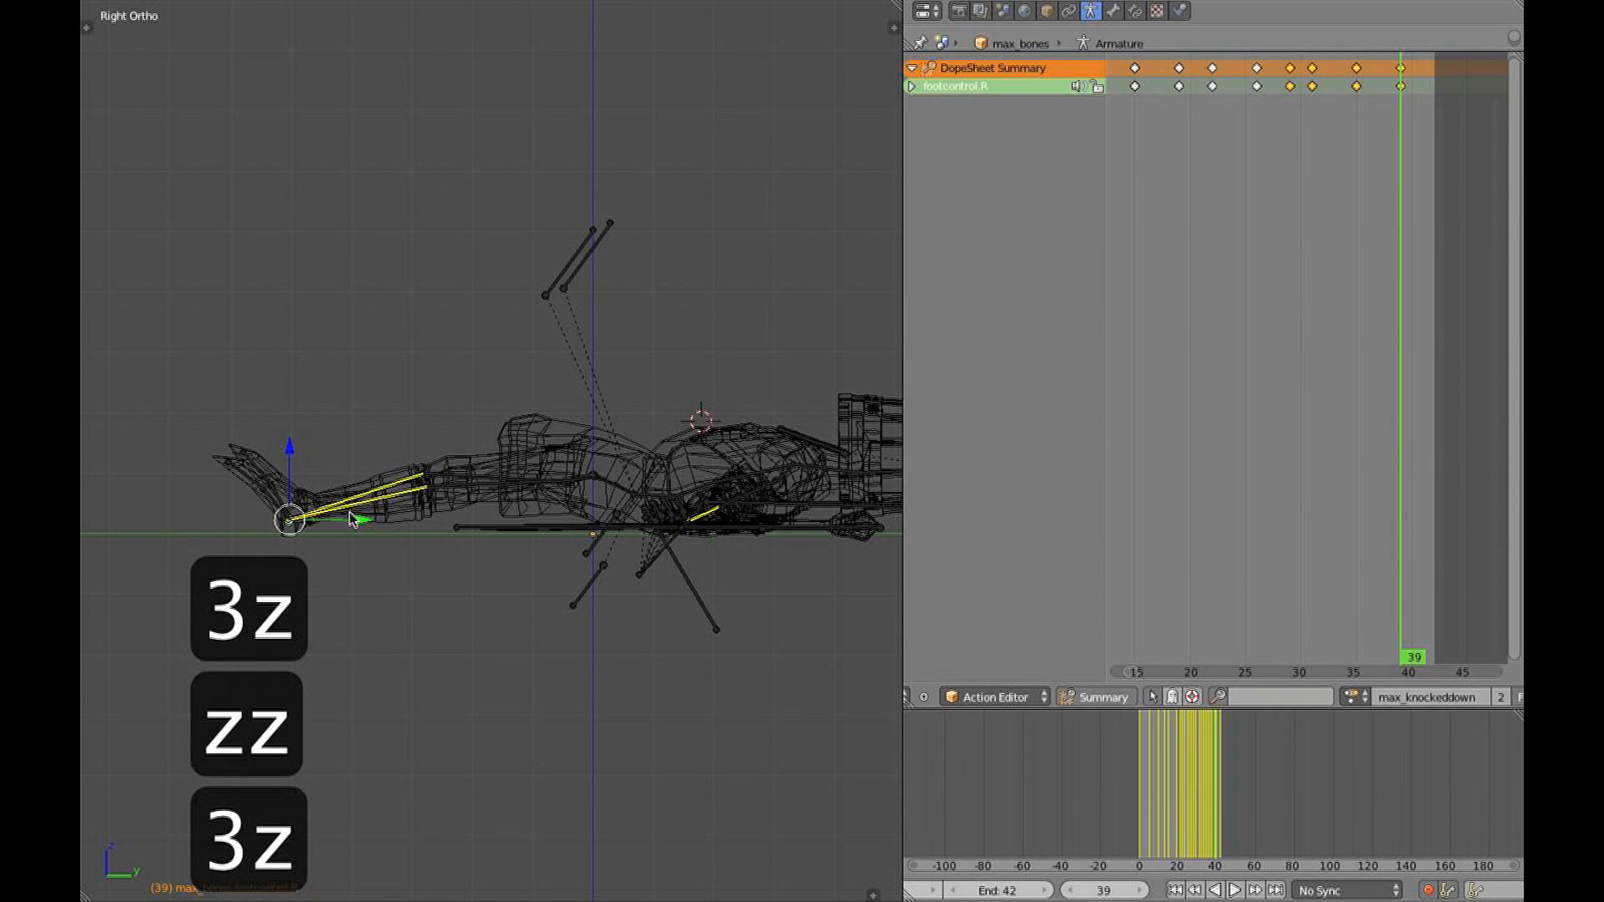
pyautogui.moveTo(294, 520); pyautogui.dragTo(295, 545, button='middle')
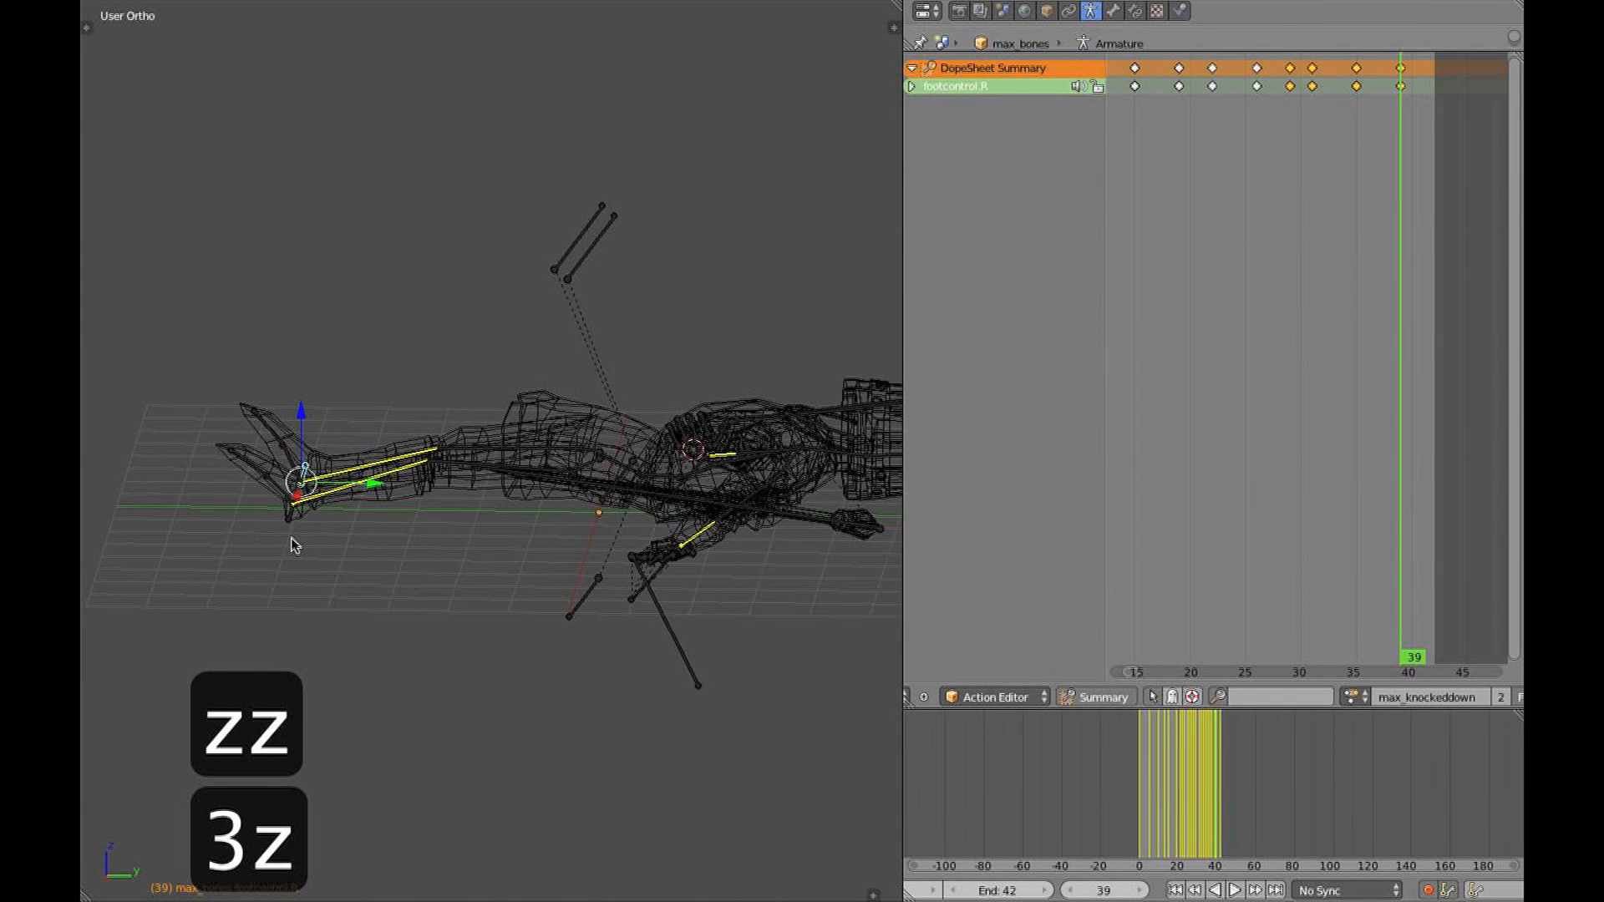
pyautogui.click(357, 489)
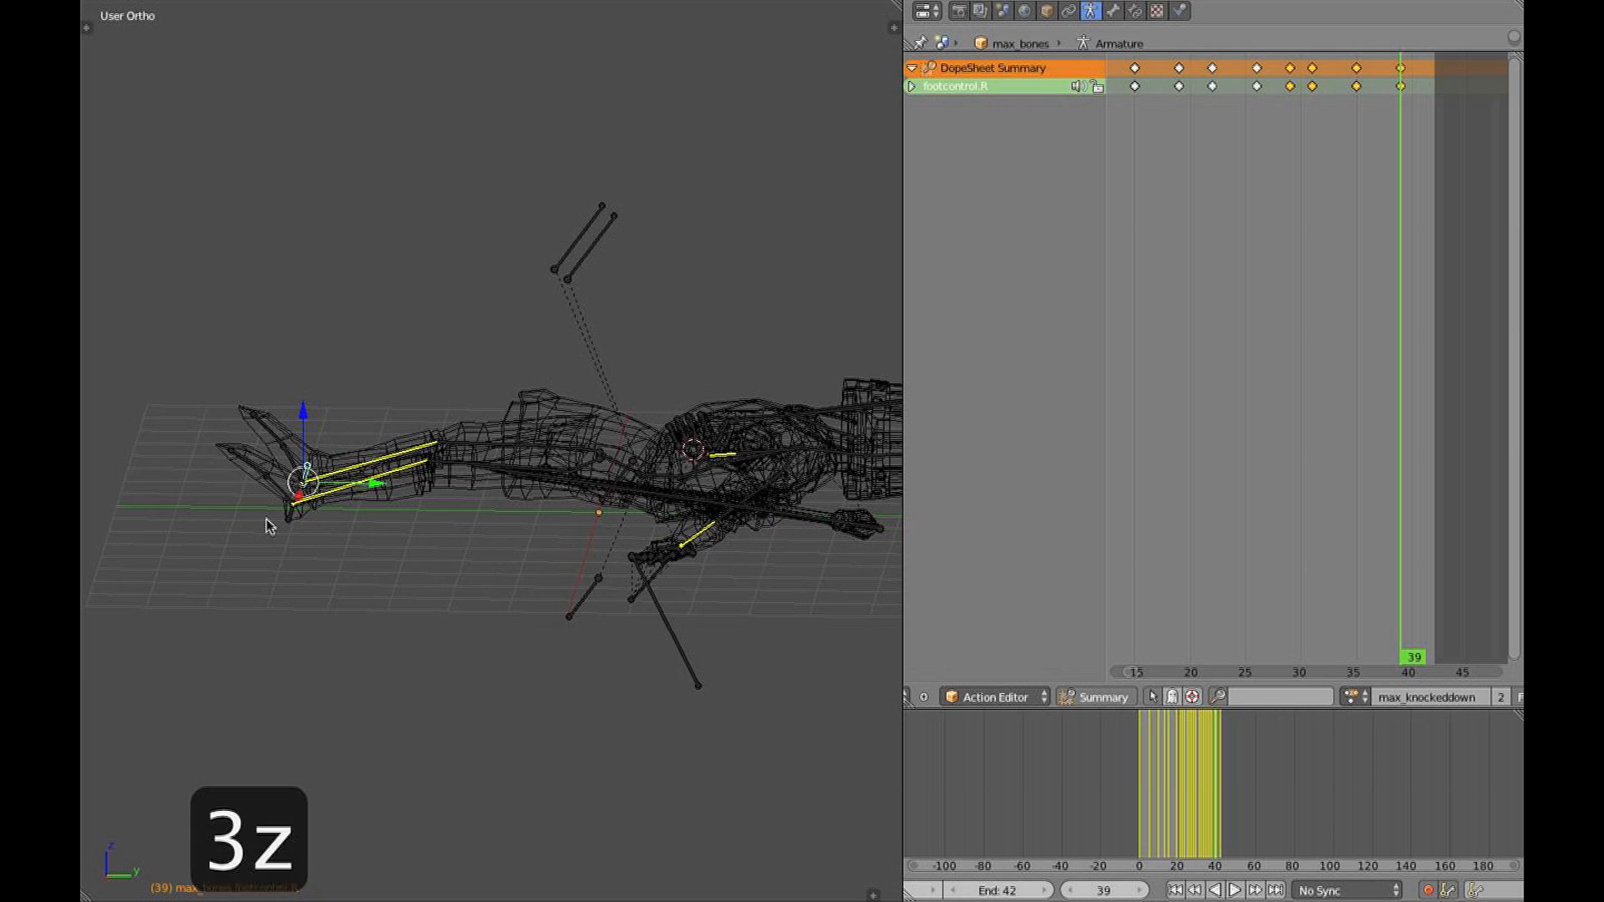
pyautogui.press('z')
pyautogui.press('KP_3')
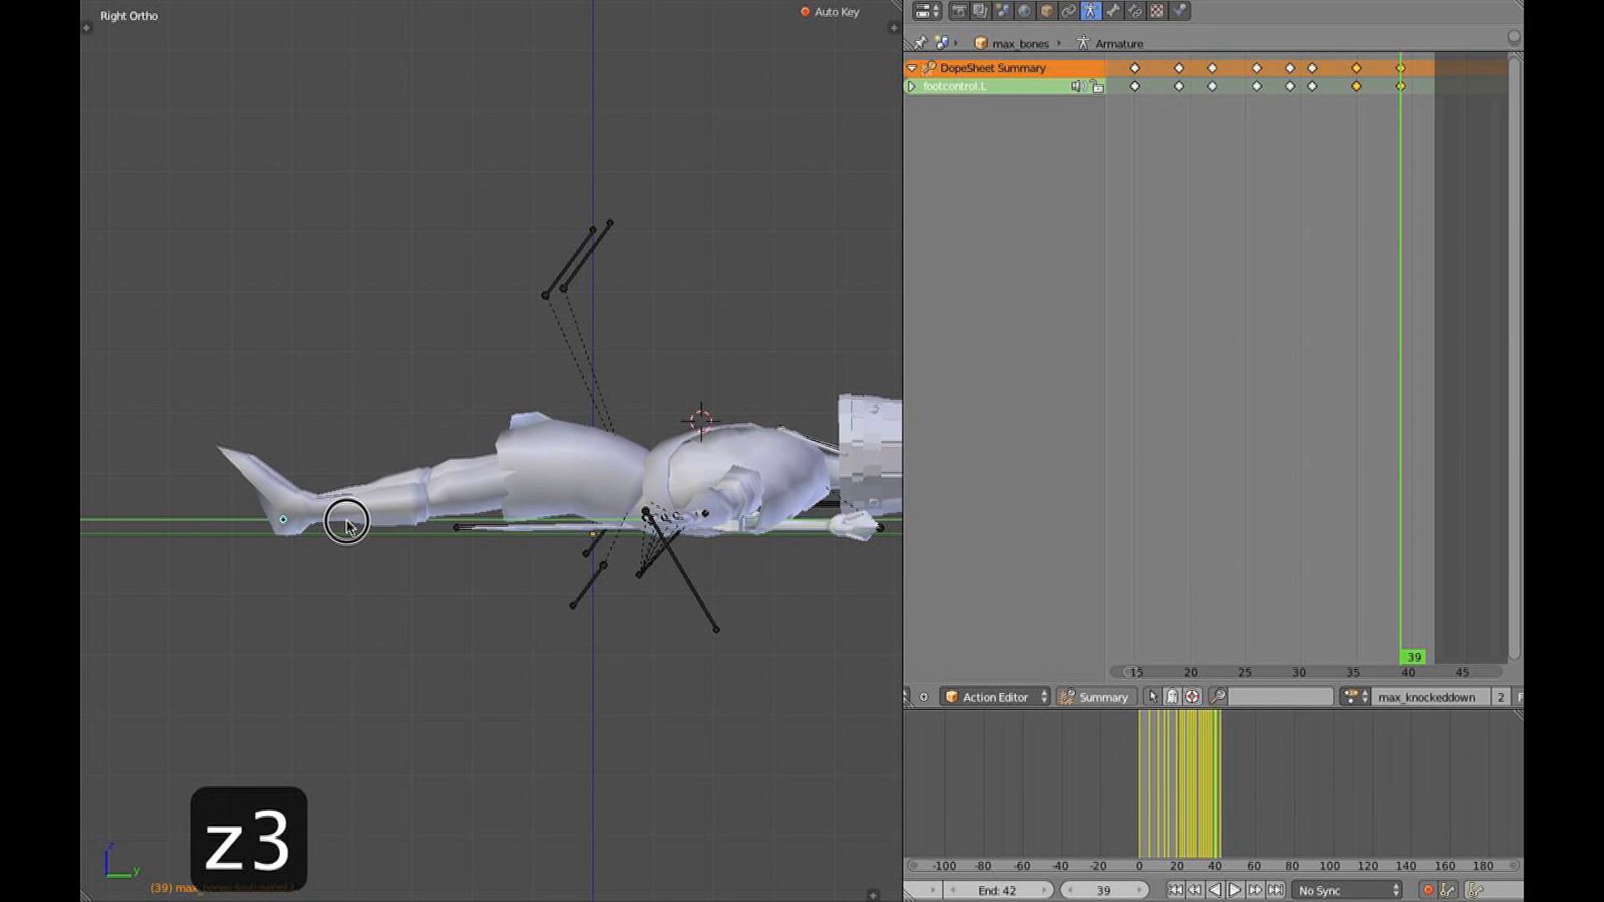
pyautogui.press('z')
# Move groin.L and groin.R together at frame 39 in the right side view
pyautogui.moveTo(587, 484); pyautogui.dragTo(590, 491, button='middle')
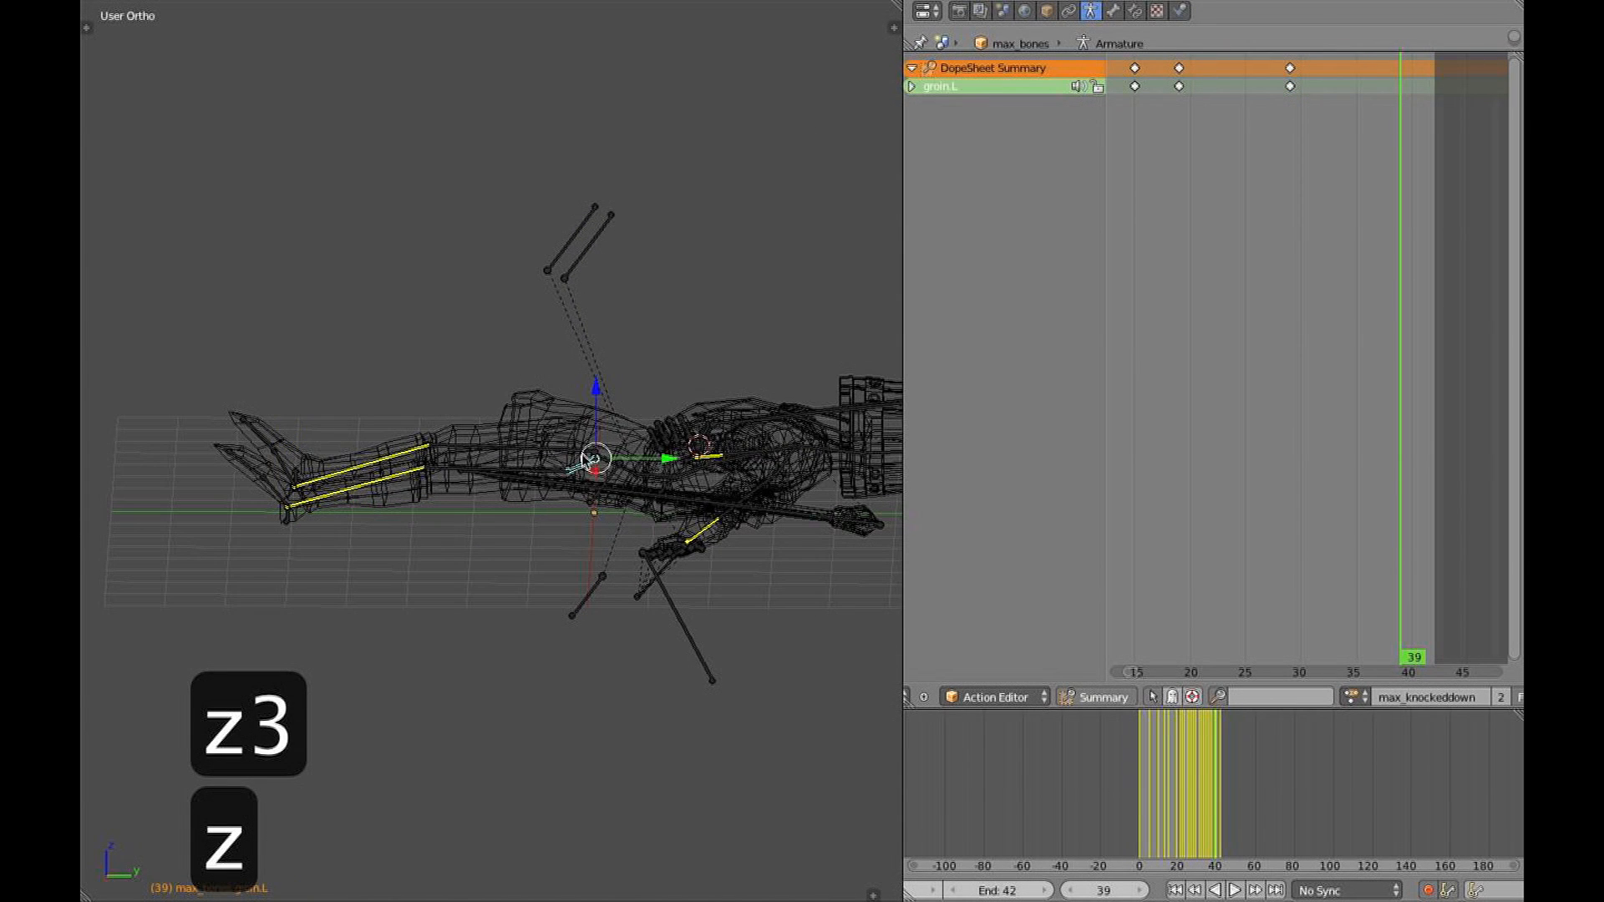
pyautogui.rightClick(588, 458)
pyautogui.press('z')
pyautogui.press('KP_3')
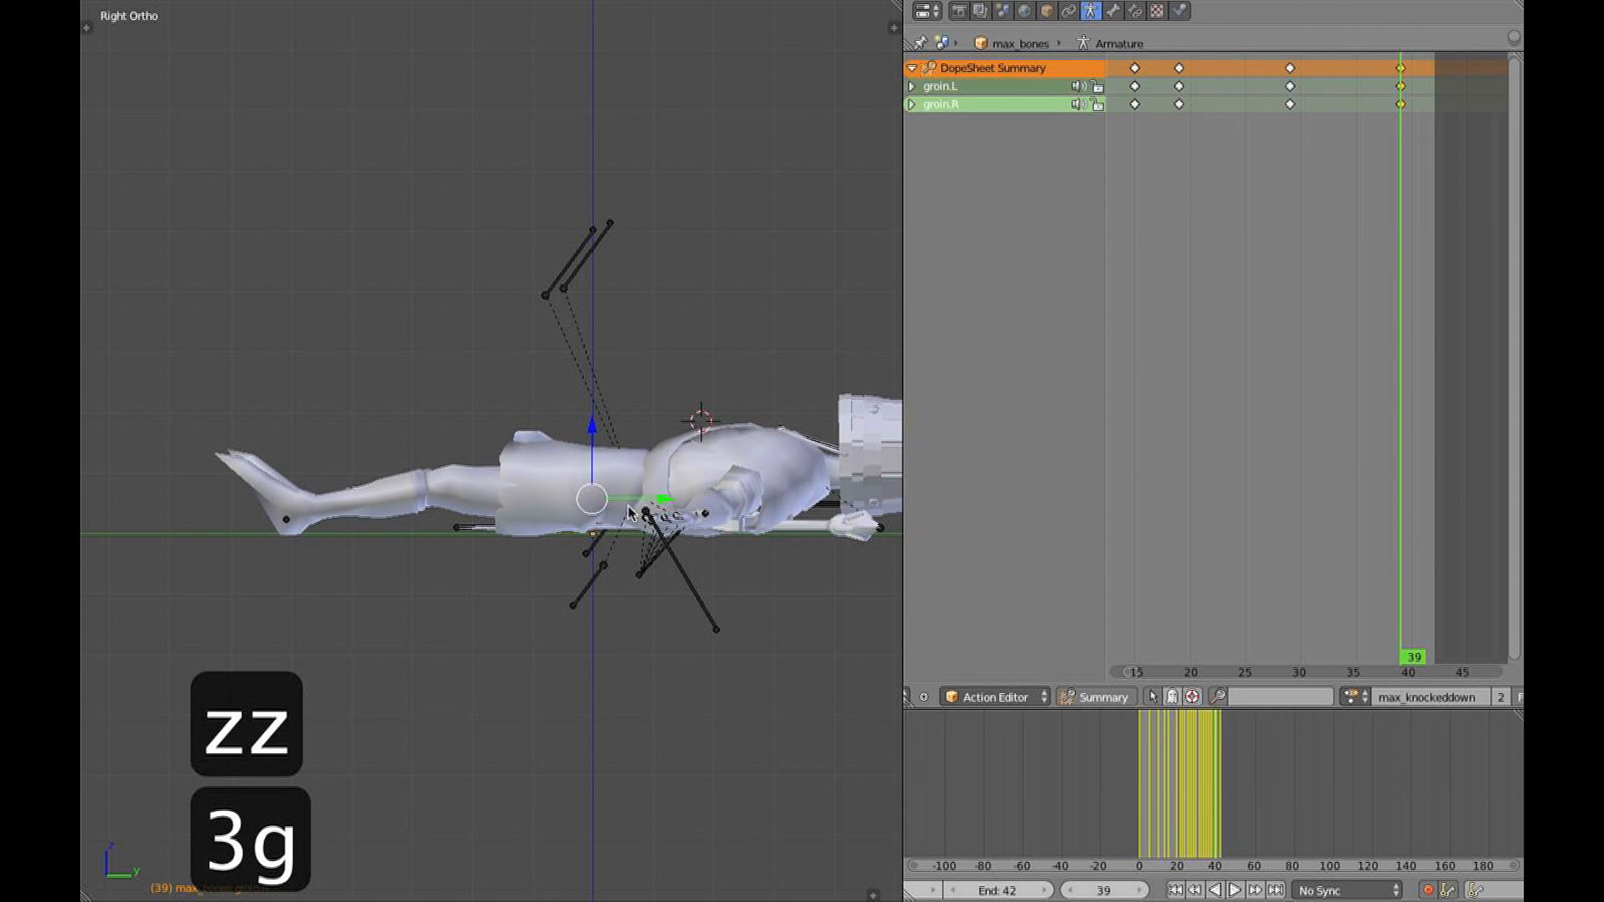
pyautogui.moveTo(631, 512); pyautogui.dragTo(702, 554, button='middle')
pyautogui.press('KP_3')
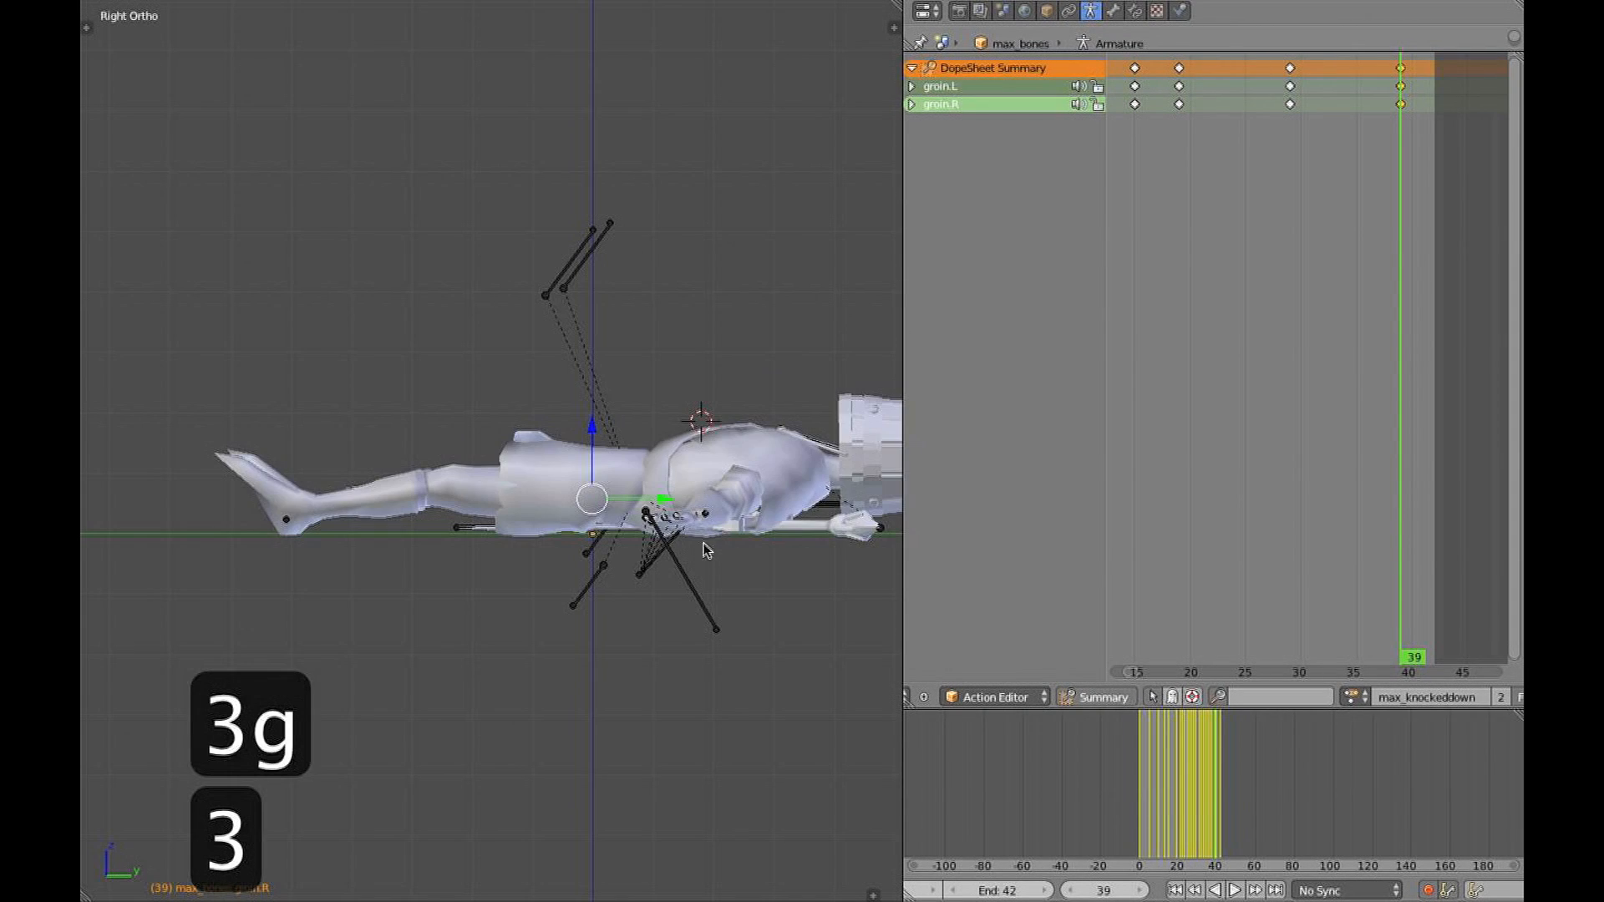
# Rotate groin.L and groin.R together at frame 39
pyautogui.press('z')
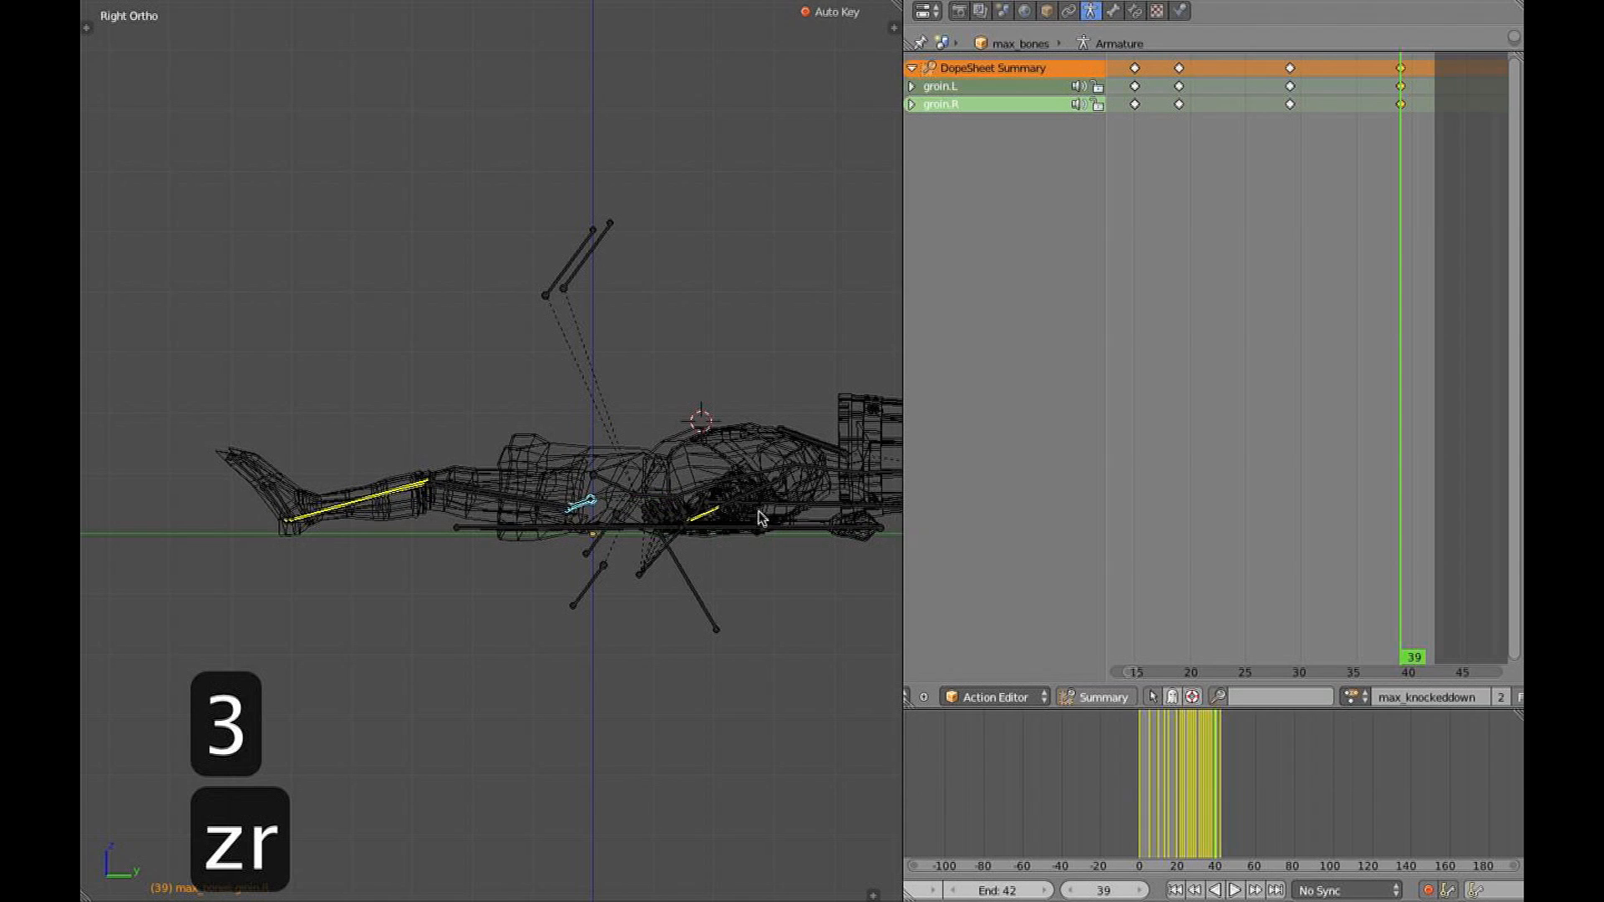
pyautogui.press('KP_4')
pyautogui.press('KP_4')
pyautogui.press('KP_2')
pyautogui.press('KP_2')
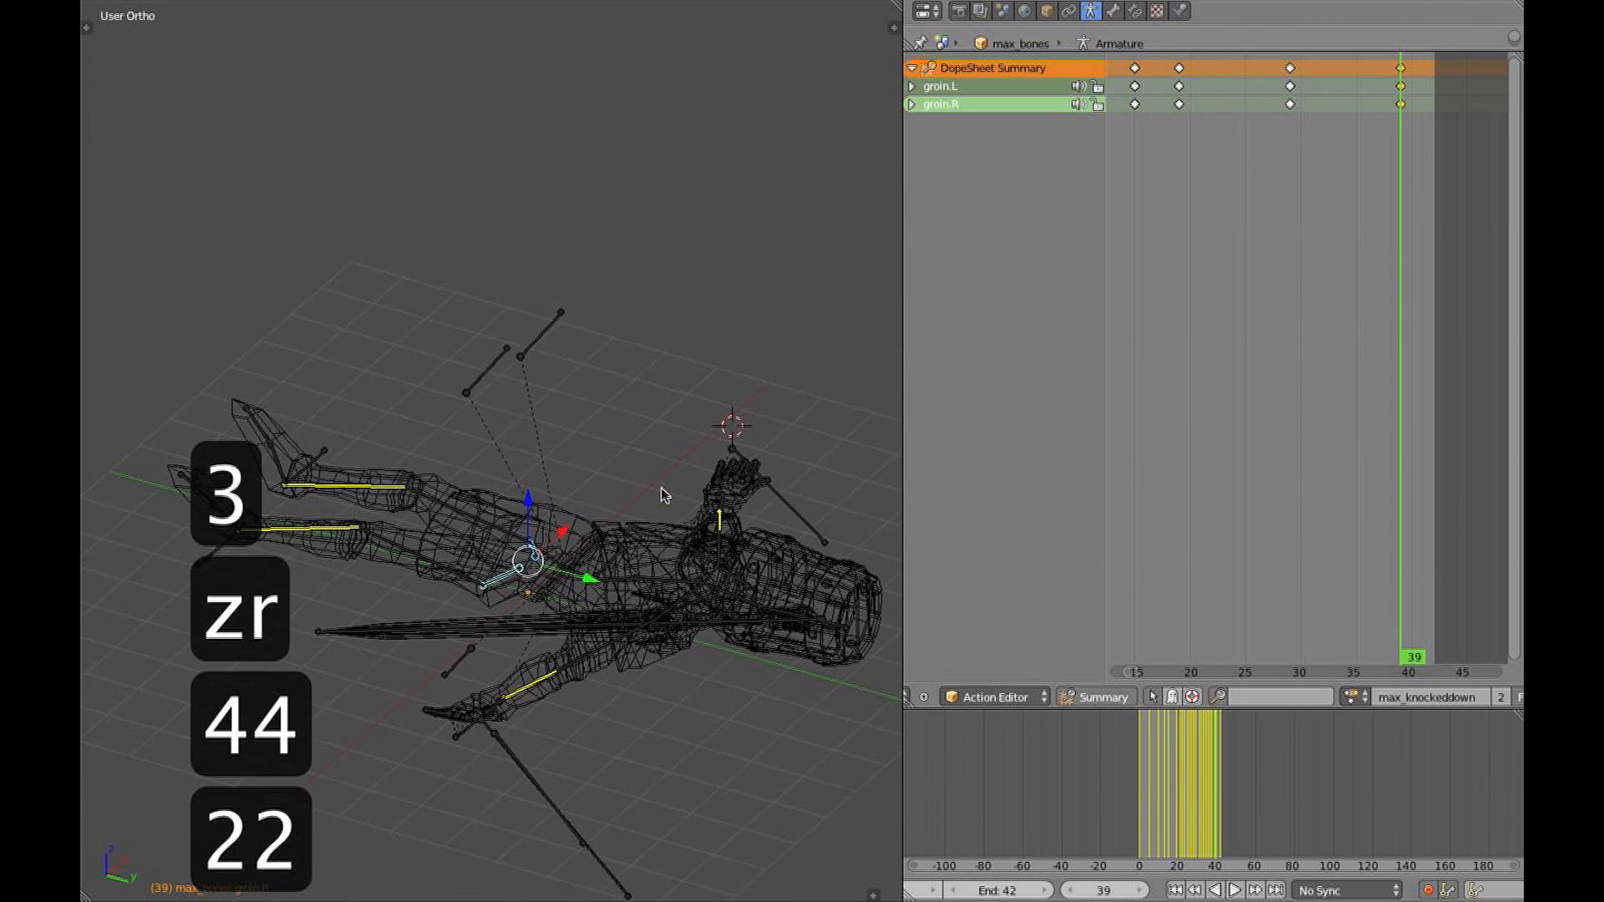
pyautogui.press('KP_3')
pyautogui.press('r')
pyautogui.press('r')
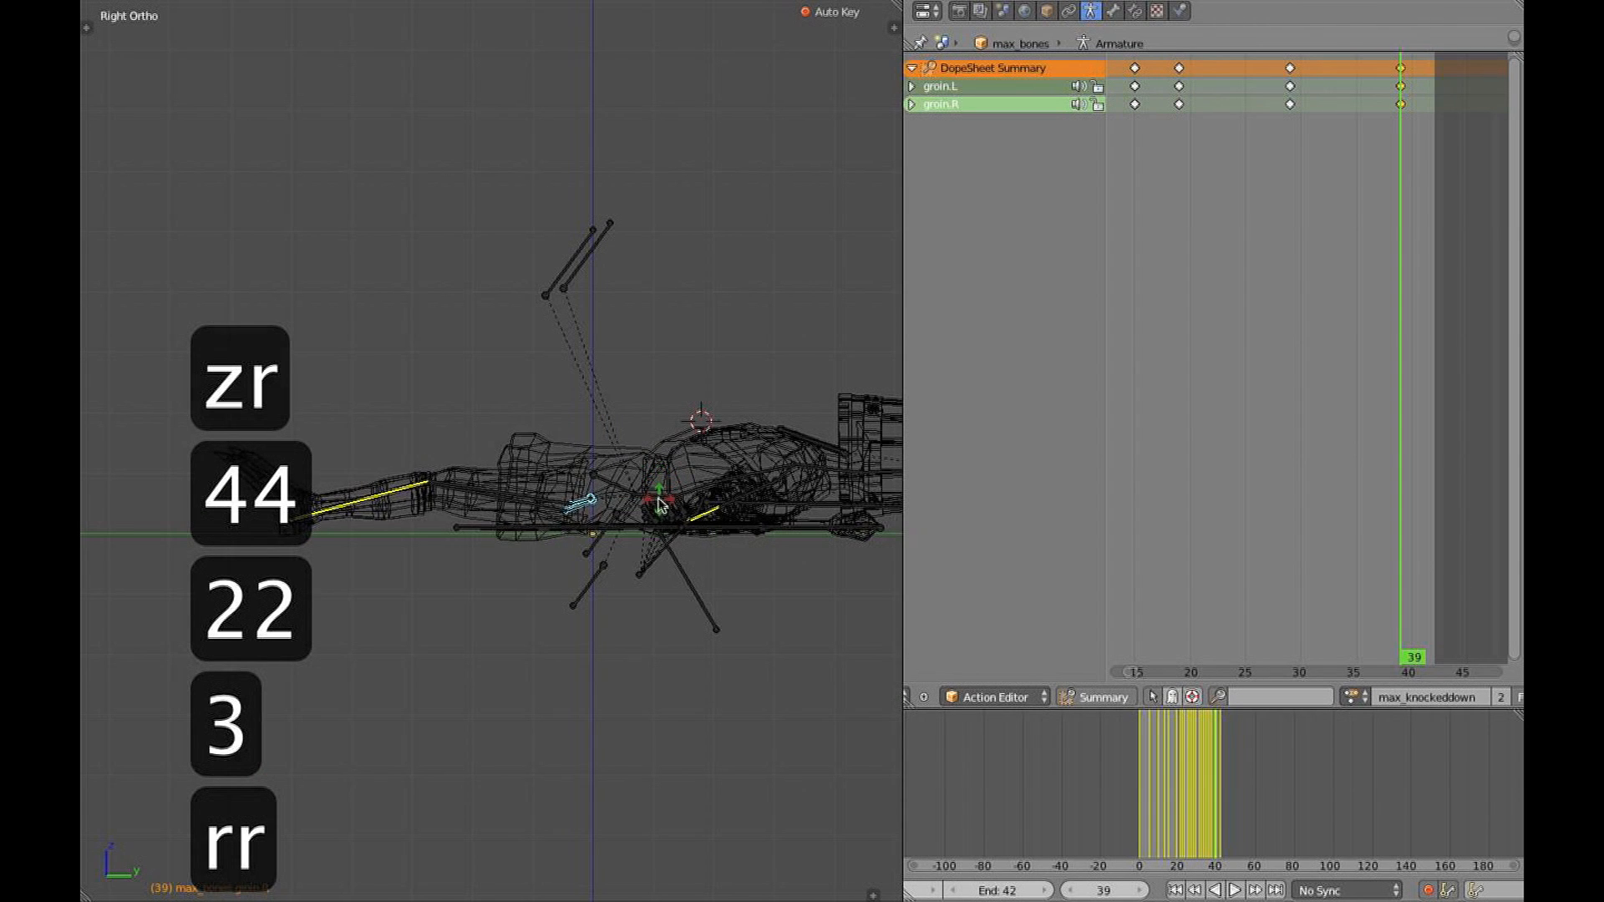
# Play the action from frame 0 in an angled view and from the right side, examining the fall, landing and sheathed sword
pyautogui.press('a')
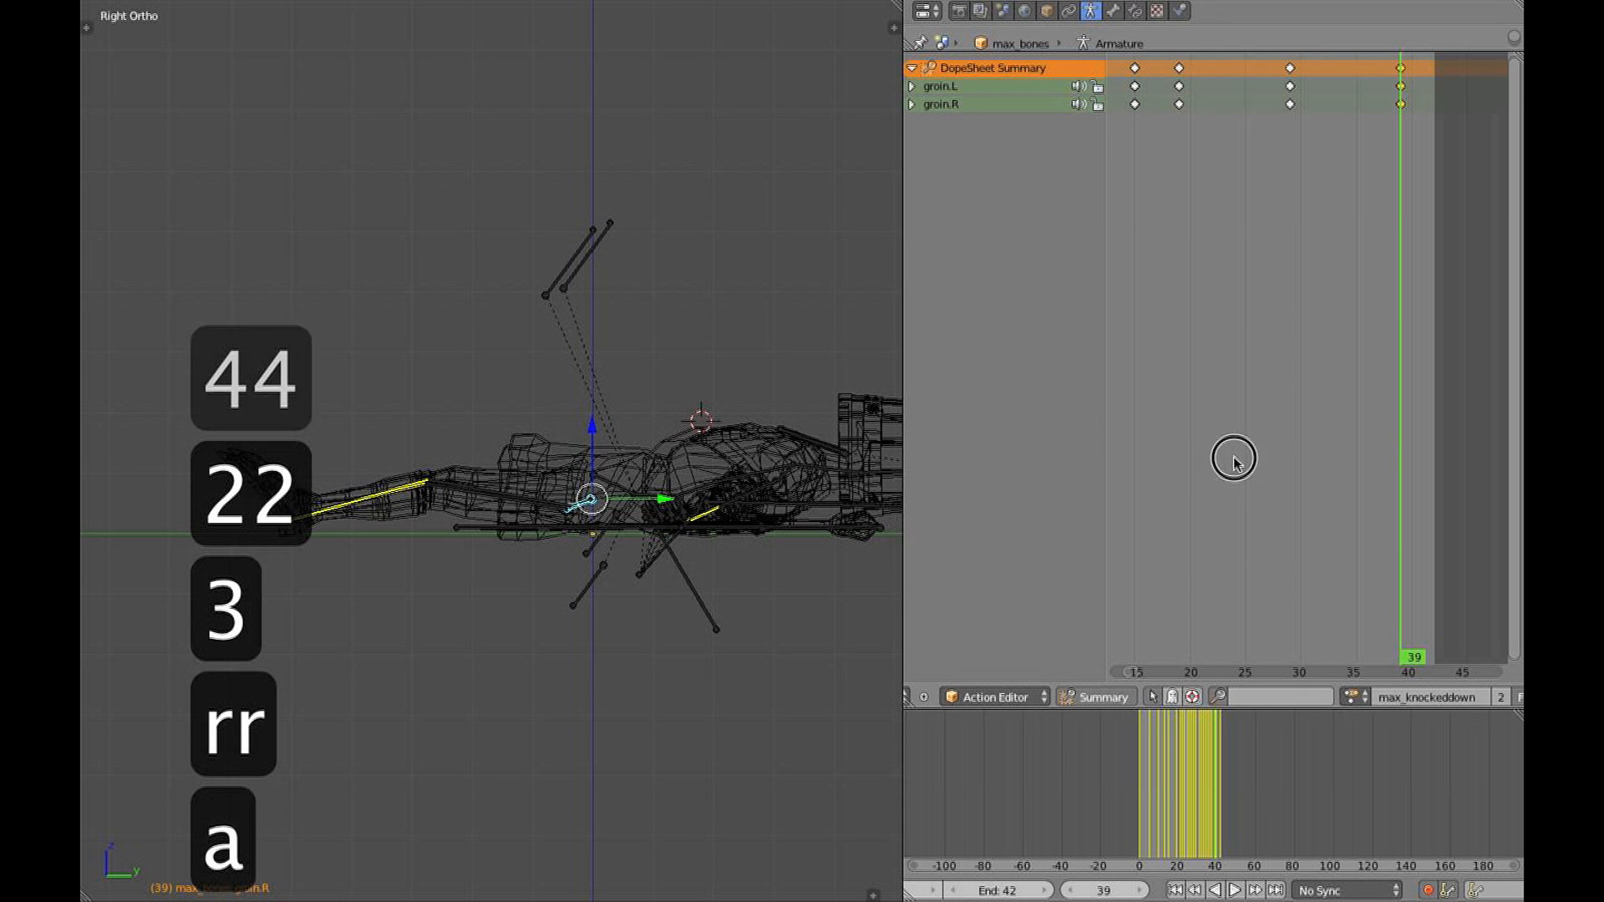
pyautogui.keyDown('ctrl'); pyautogui.moveTo(1228, 460); pyautogui.dragTo(1352, 453, button='middle'); pyautogui.keyUp('ctrl')
pyautogui.moveTo(1315, 461); pyautogui.dragTo(1198, 457)
pyautogui.press('a')
pyautogui.press('a')
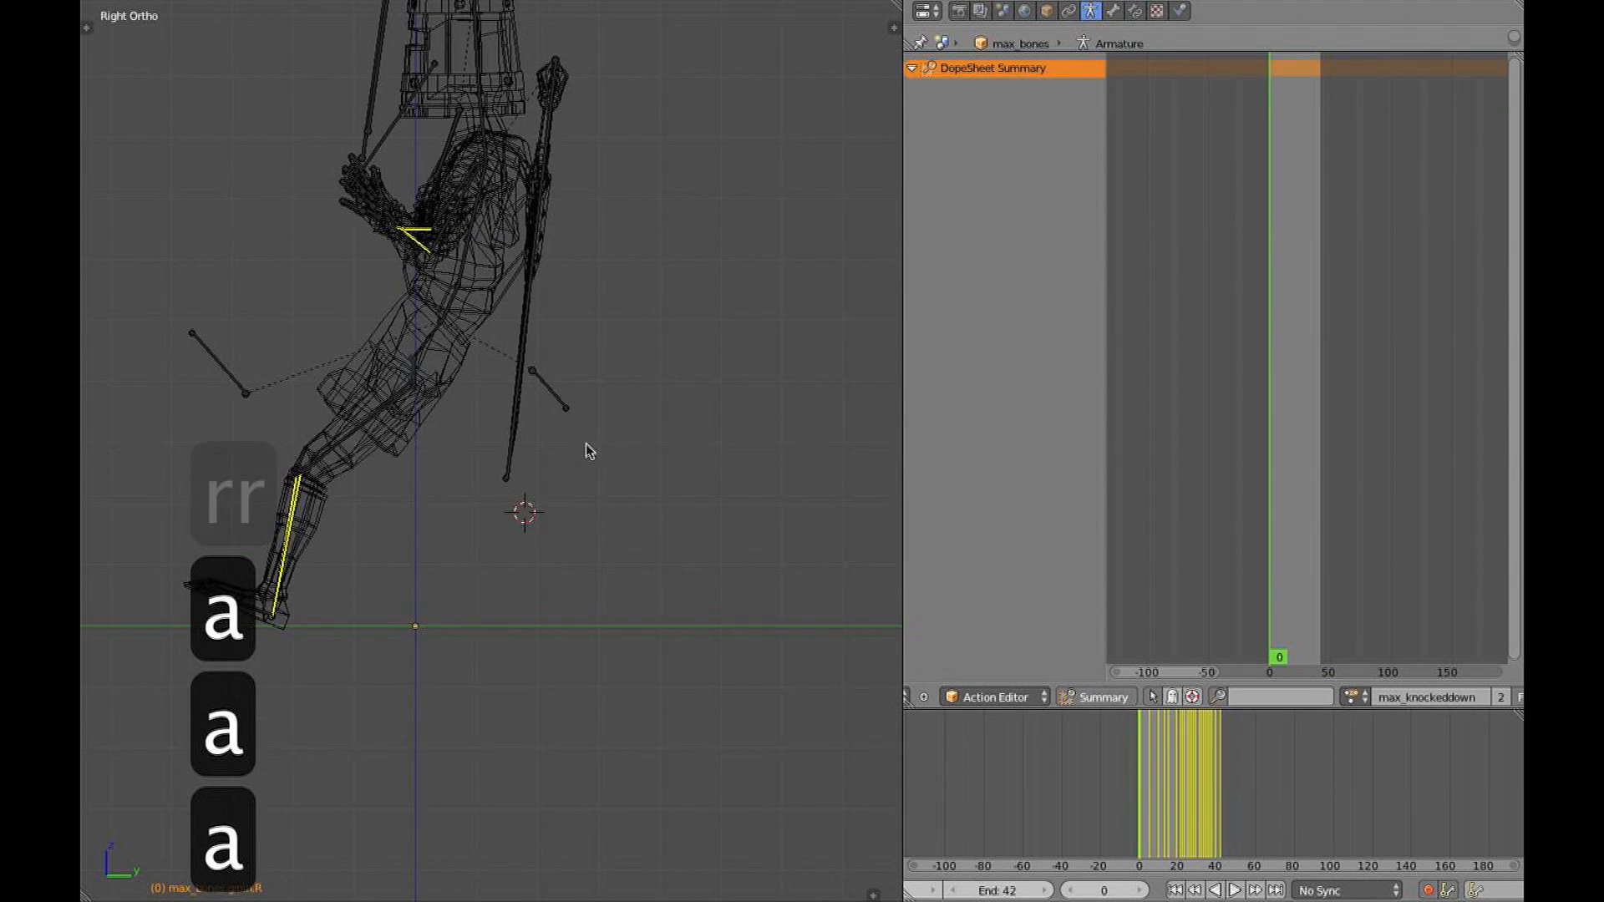
pyautogui.hotkey('alt', 'a')
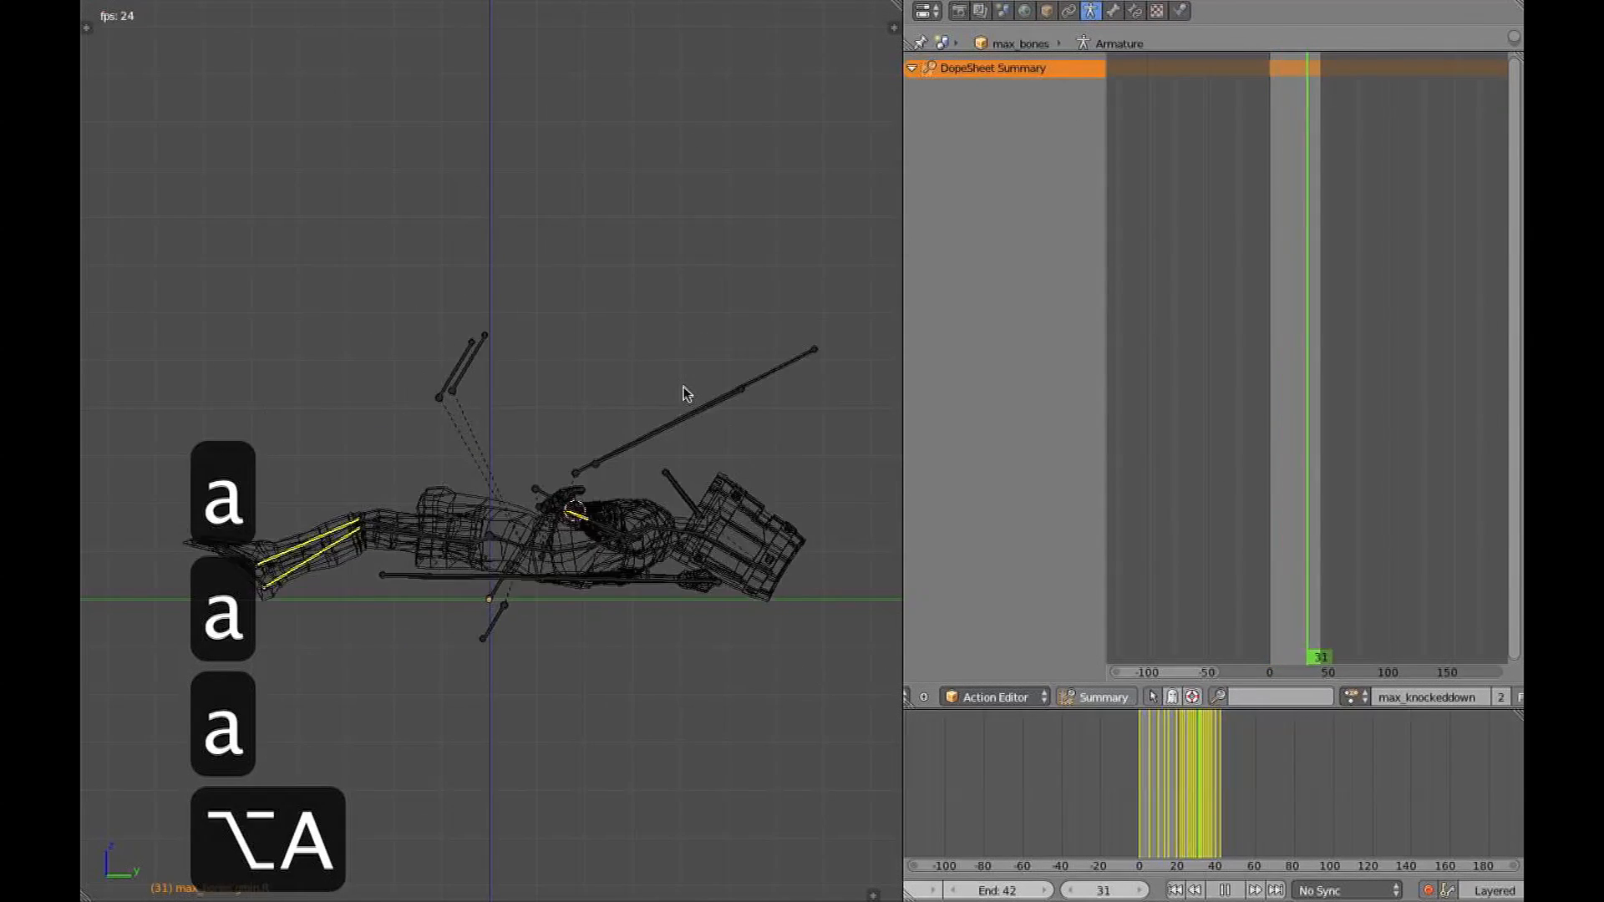
pyautogui.hotkey('alt', 'z')
pyautogui.moveTo(656, 378); pyautogui.dragTo(443, 468, button='middle')
pyautogui.press('z')
pyautogui.press('z')
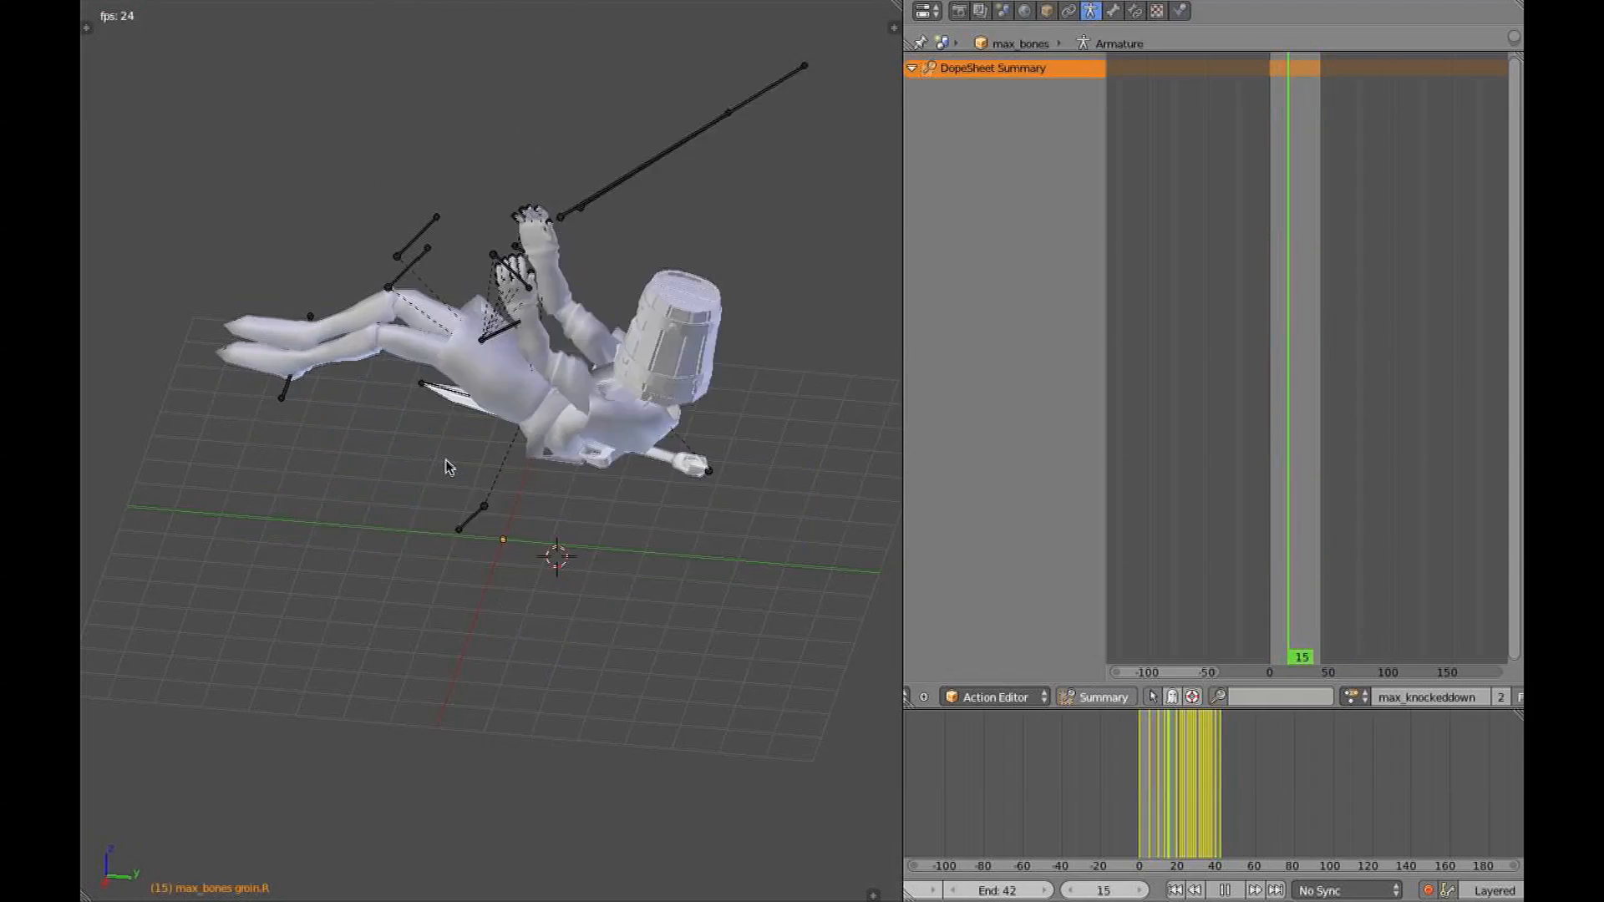
pyautogui.press('KP_3')
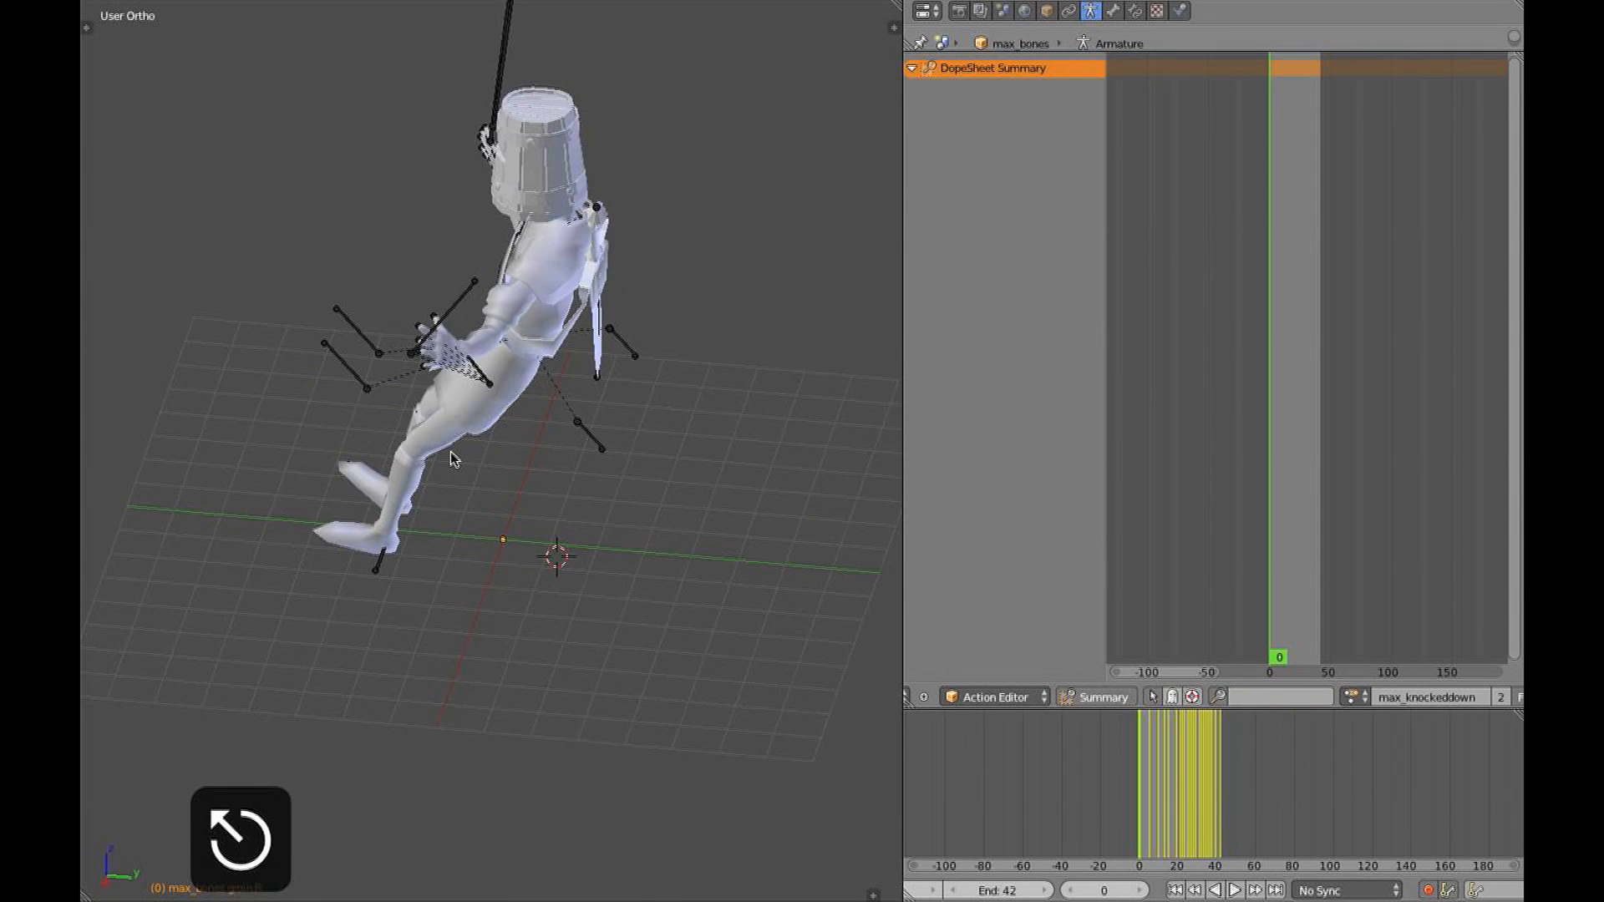
pyautogui.hotkey('alt', 'a')
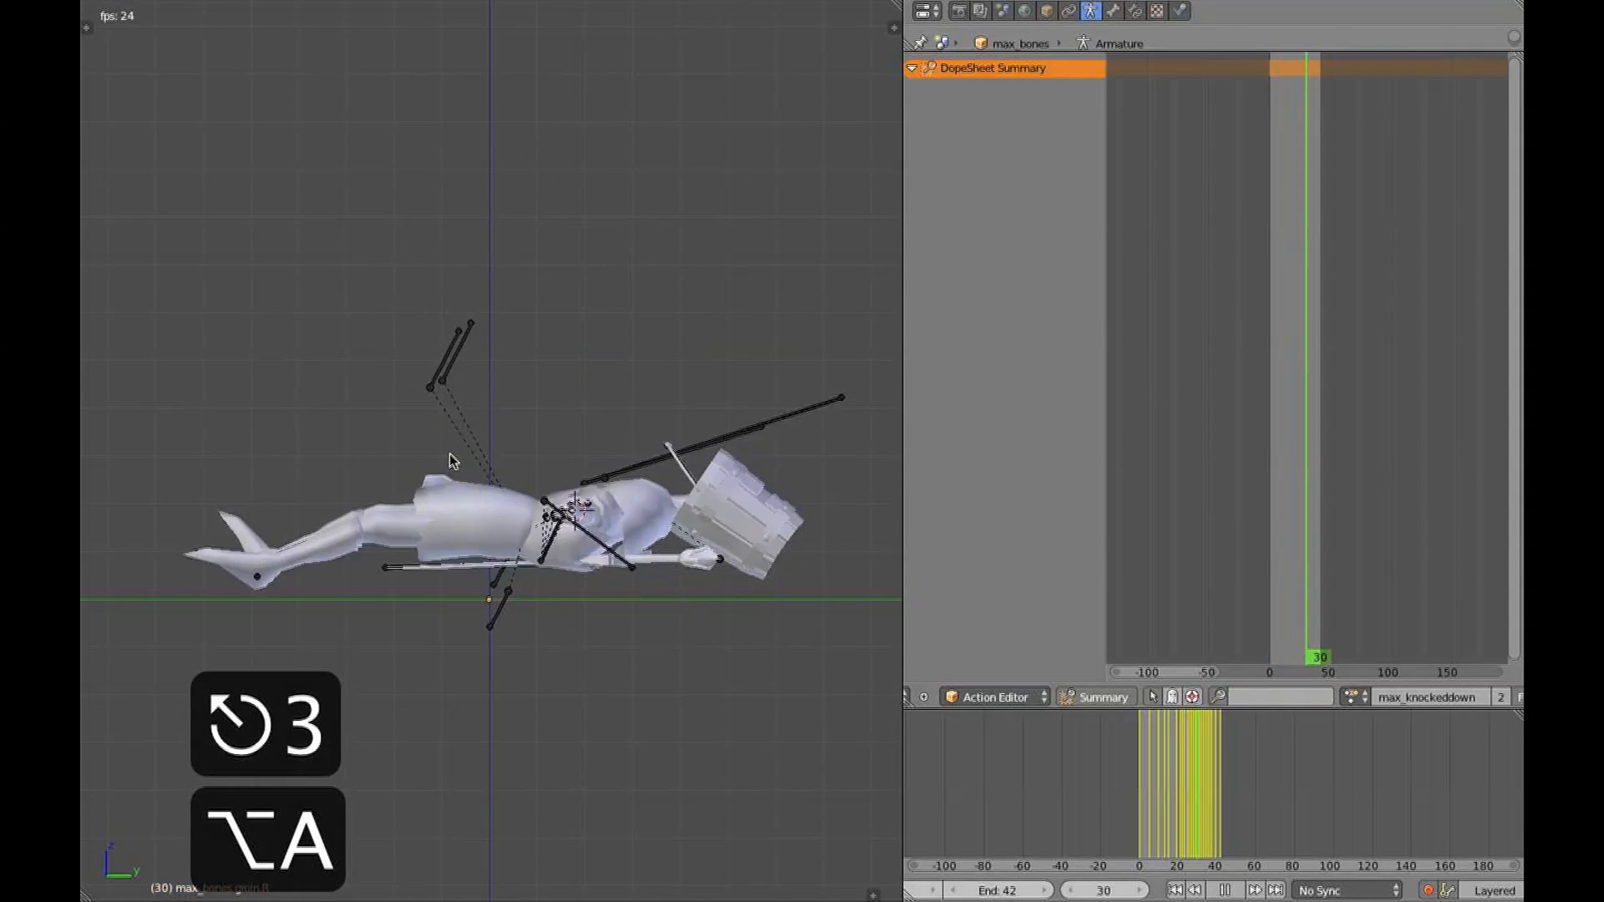
pyautogui.press('Escape')
# Rotate and move sheathedsword at frame 20 so it lies flat along the floor line in the right side view
pyautogui.press('z')
pyautogui.scroll(8, 1293, 363)
pyautogui.moveTo(1227, 363); pyautogui.dragTo(1240, 383)
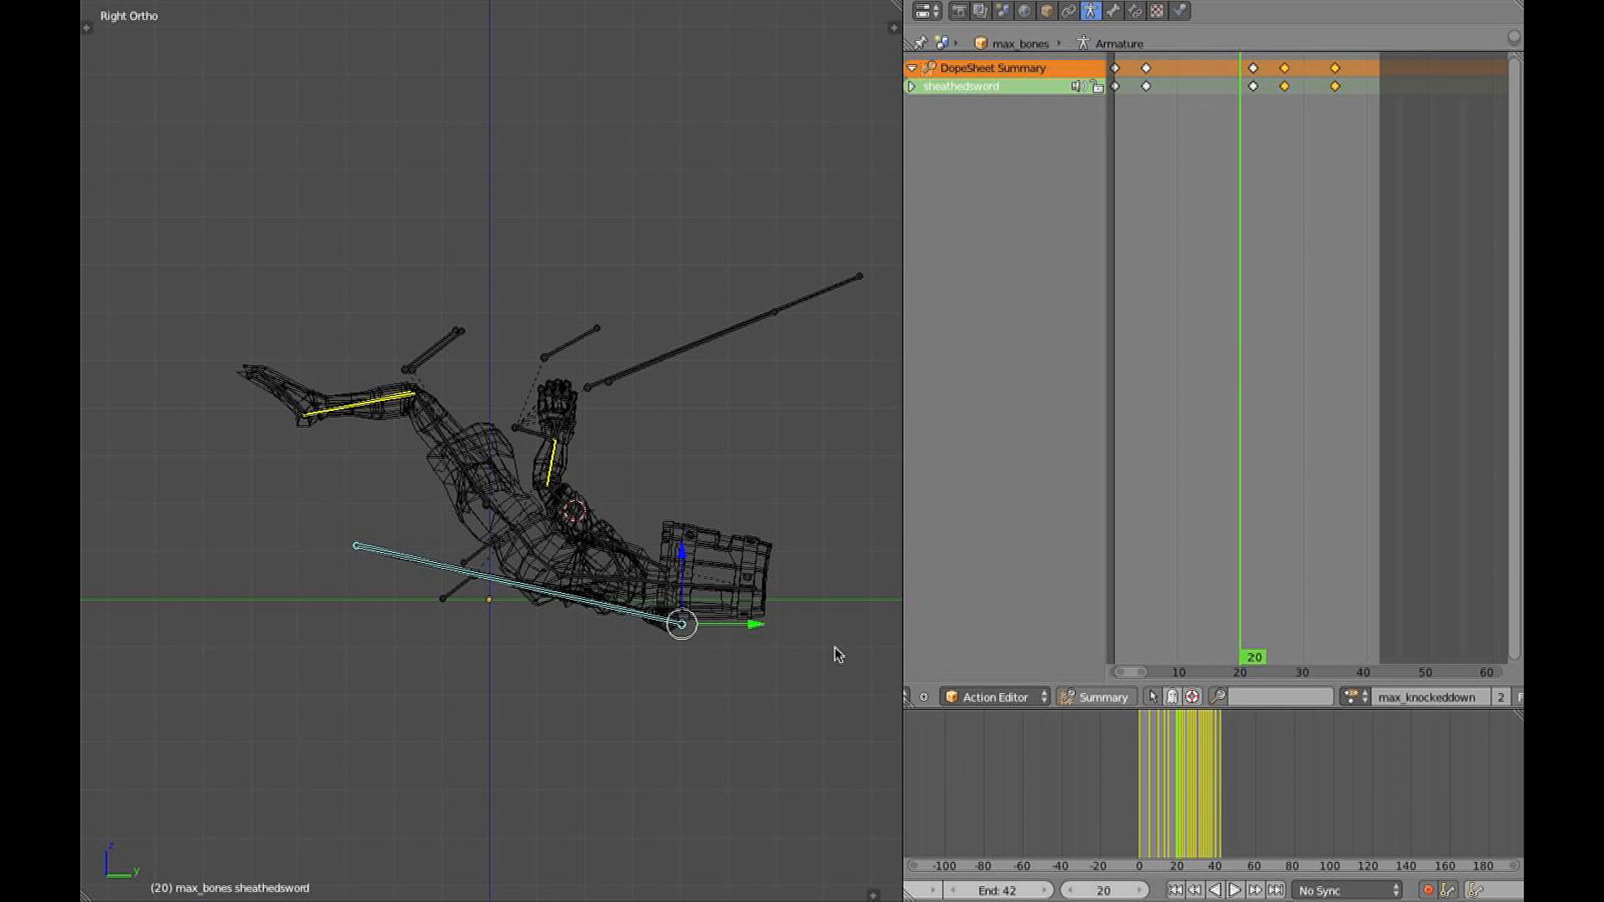
pyautogui.press('z')
pyautogui.press('KP_4')
pyautogui.press('KP_4')
pyautogui.press('KP_3')
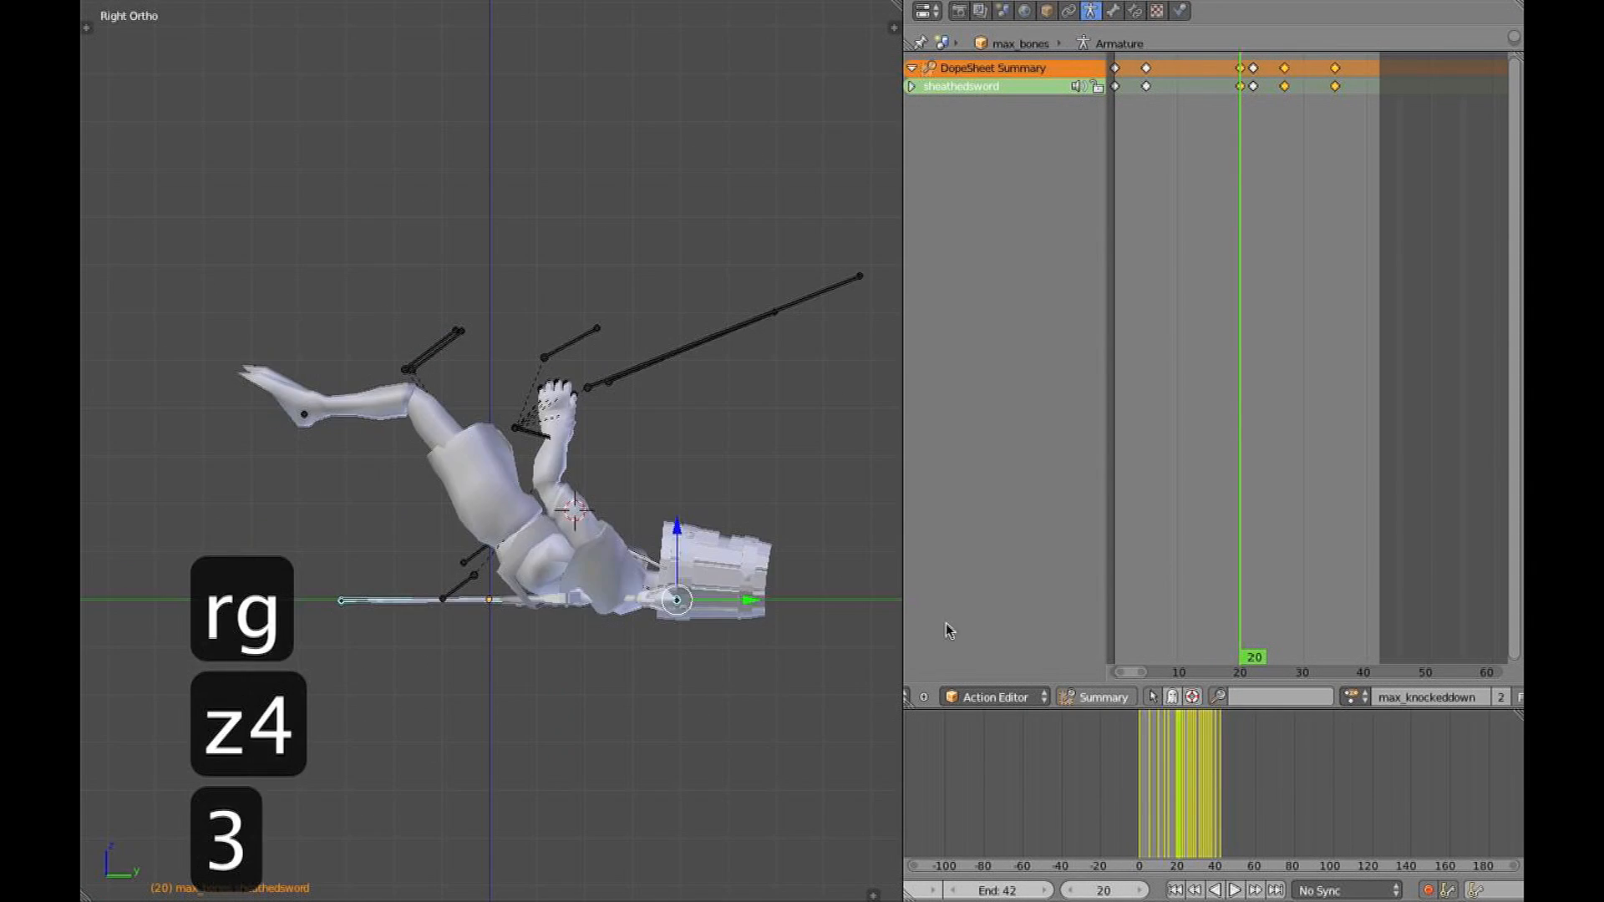
# Reposition and rotate sheathedsword at frames 25 and 33 so it stays close to the floor under the body
pyautogui.moveTo(1224, 349); pyautogui.dragTo(1270, 345)
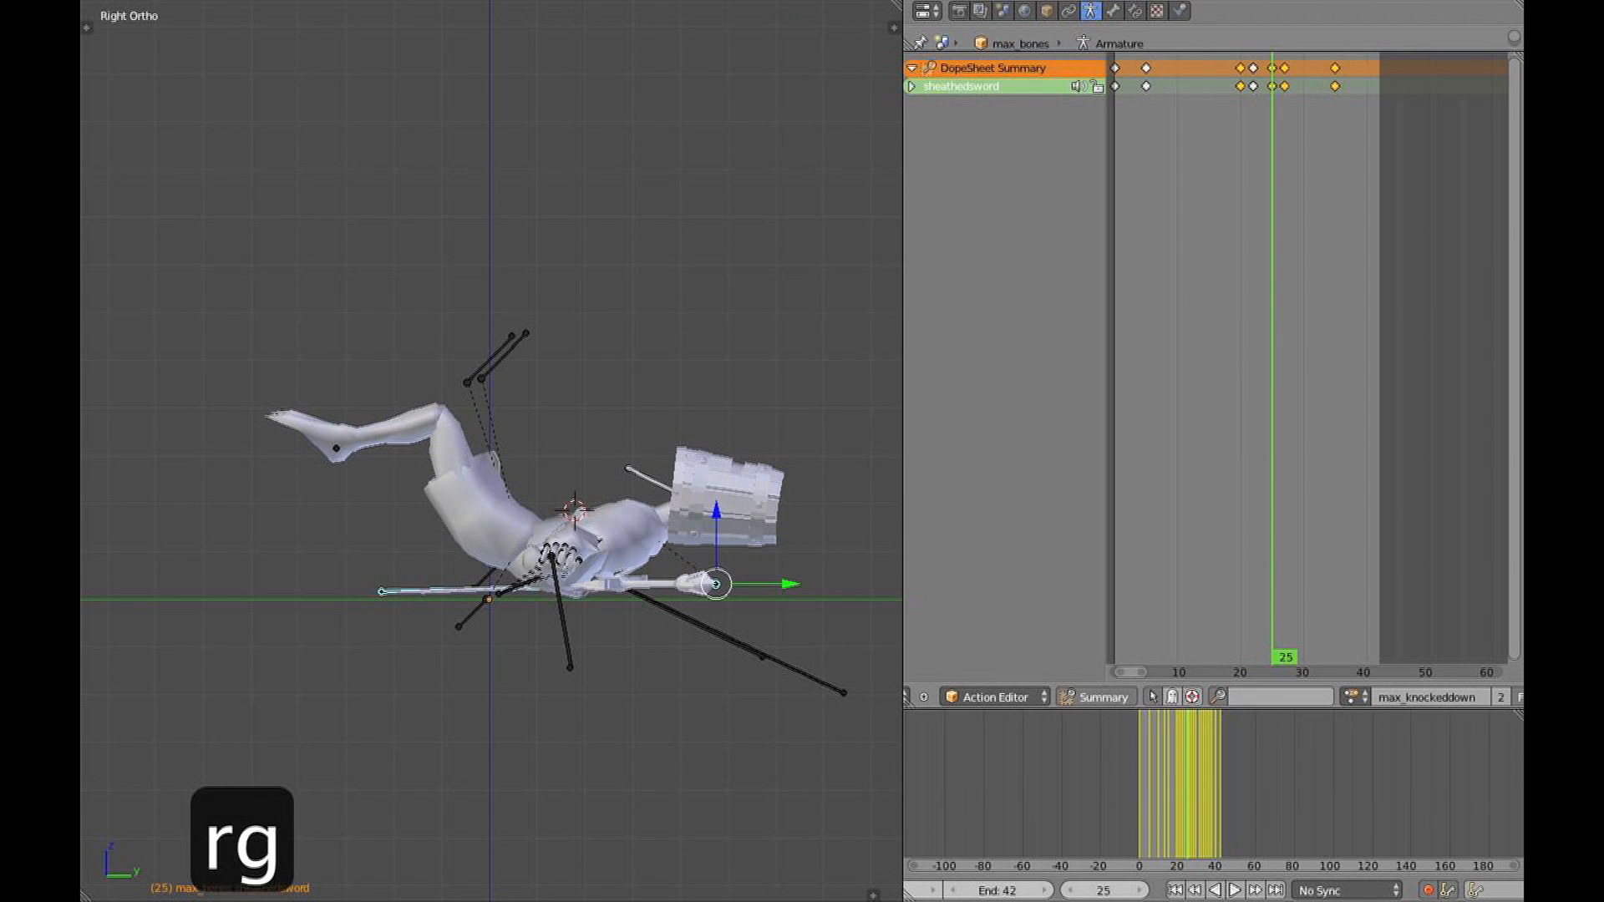
pyautogui.moveTo(1265, 289); pyautogui.dragTo(1323, 282)
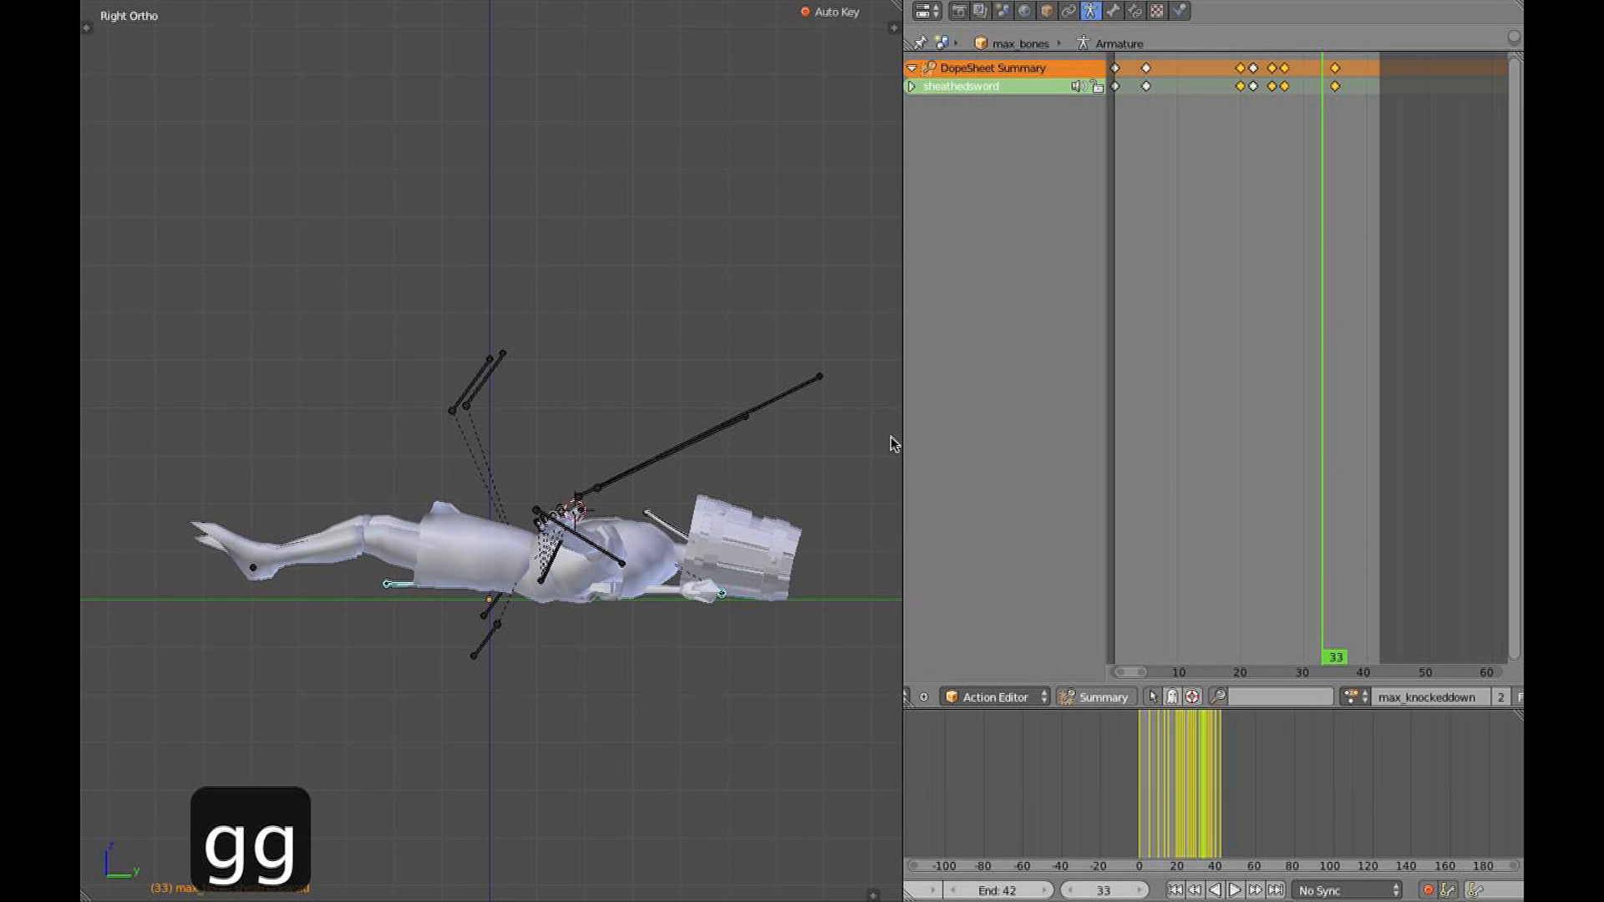
pyautogui.press('r')
pyautogui.moveTo(1314, 351); pyautogui.dragTo(1461, 360)
pyautogui.moveTo(1345, 361); pyautogui.dragTo(1370, 360)
# Rotate the neck bone at frame 38 in the right side view to adjust how the head rests
pyautogui.press('z')
pyautogui.rightClick(816, 533)
pyautogui.moveTo(1331, 249)
pyautogui.mouseDown()
pyautogui.moveTo(1343, 240)
pyautogui.moveTo(1308, 243)
pyautogui.moveTo(1347, 244)
pyautogui.mouseUp()
pyautogui.press('Left')
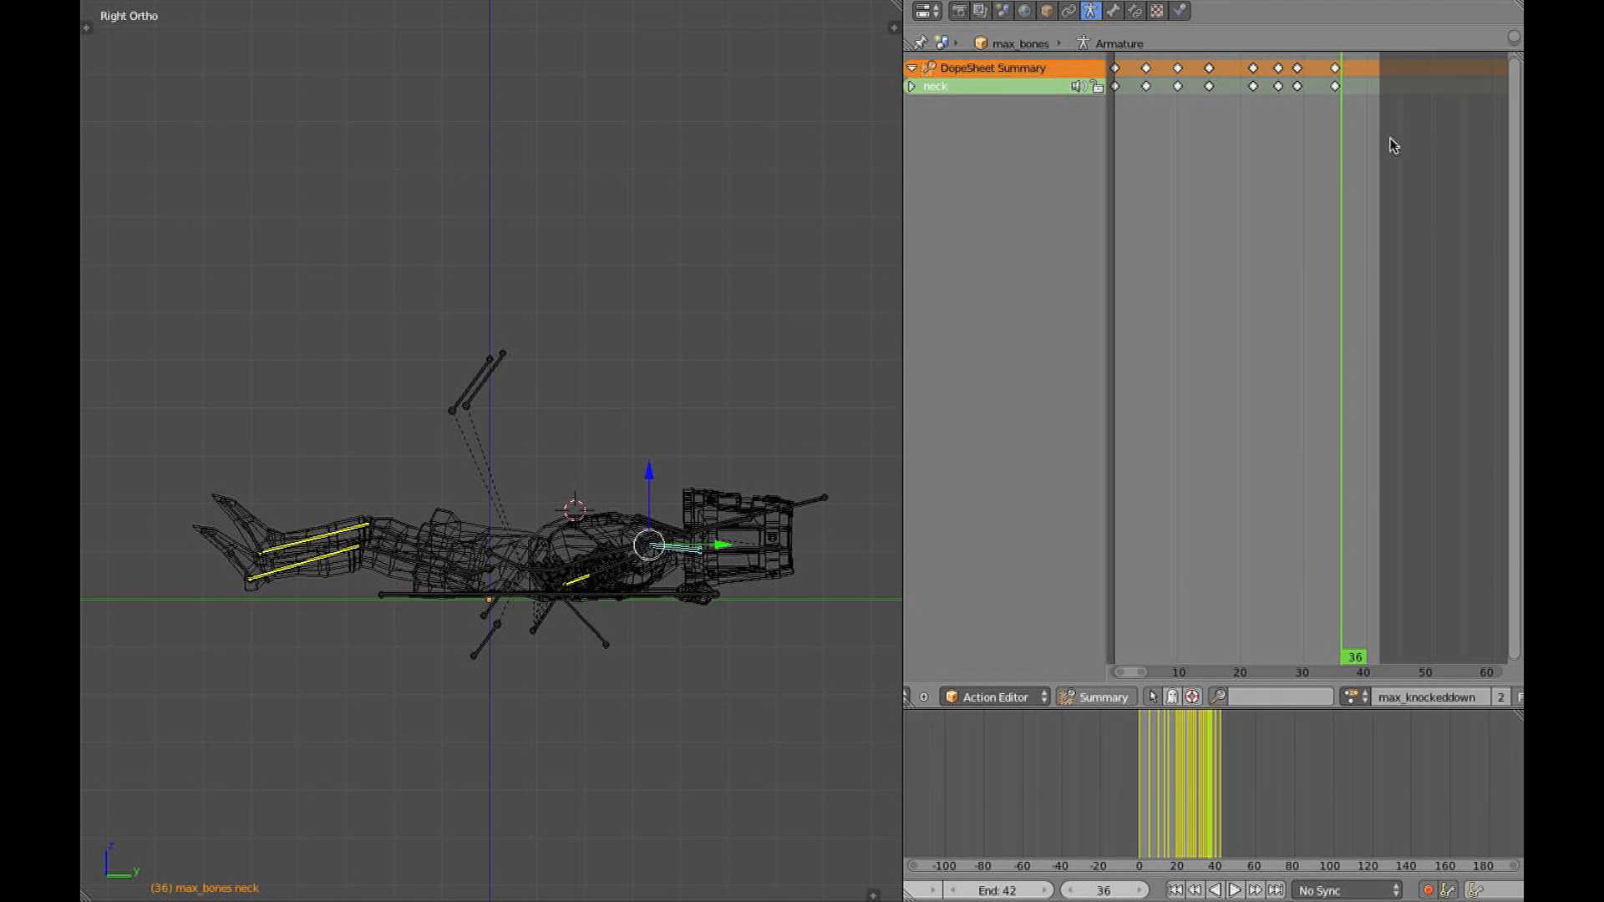
pyautogui.press('Right')
pyautogui.press('Right')
pyautogui.press('r')
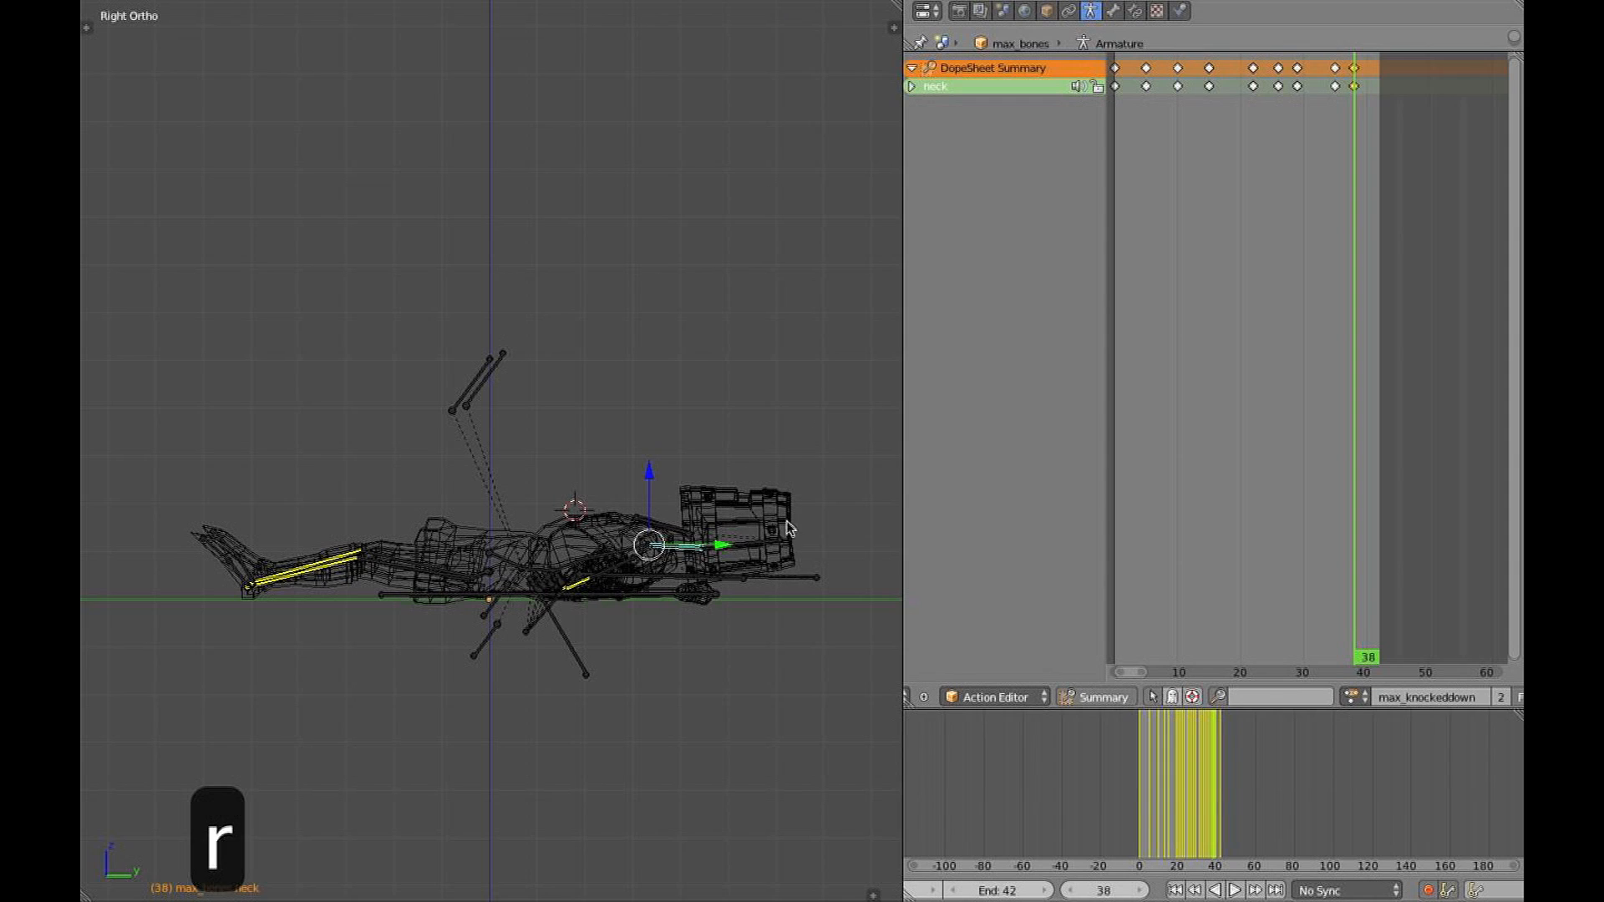
# Rotate the buckethead bone at frames 37 and 40 to tilt the bucket toward the floor
pyautogui.click(1349, 230)
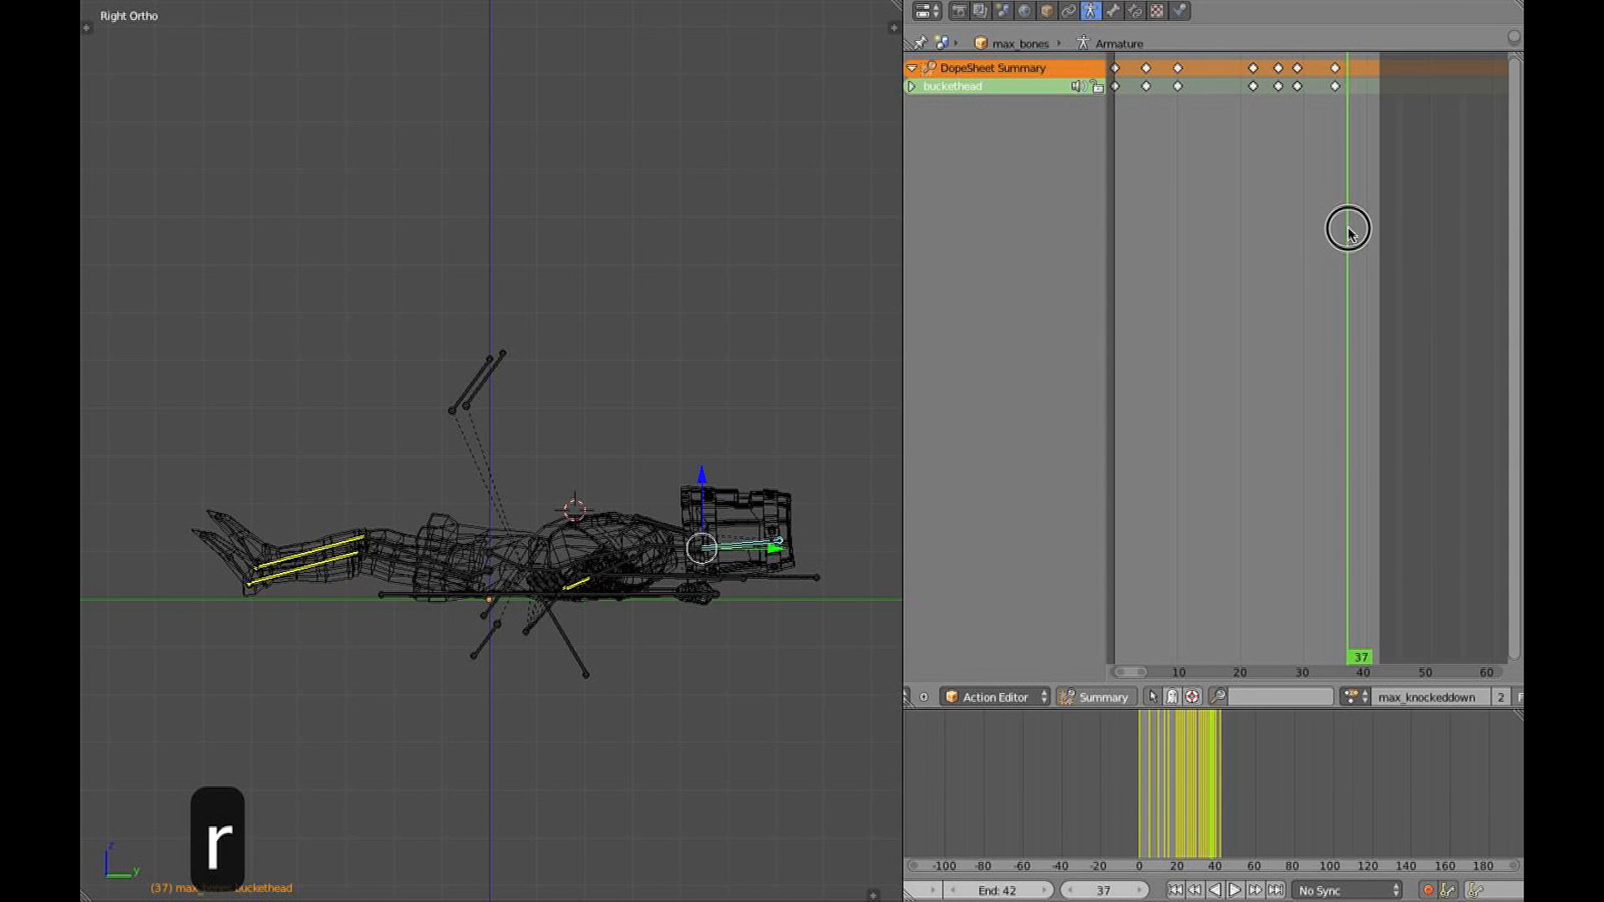
pyautogui.moveTo(1362, 350); pyautogui.dragTo(1377, 346)
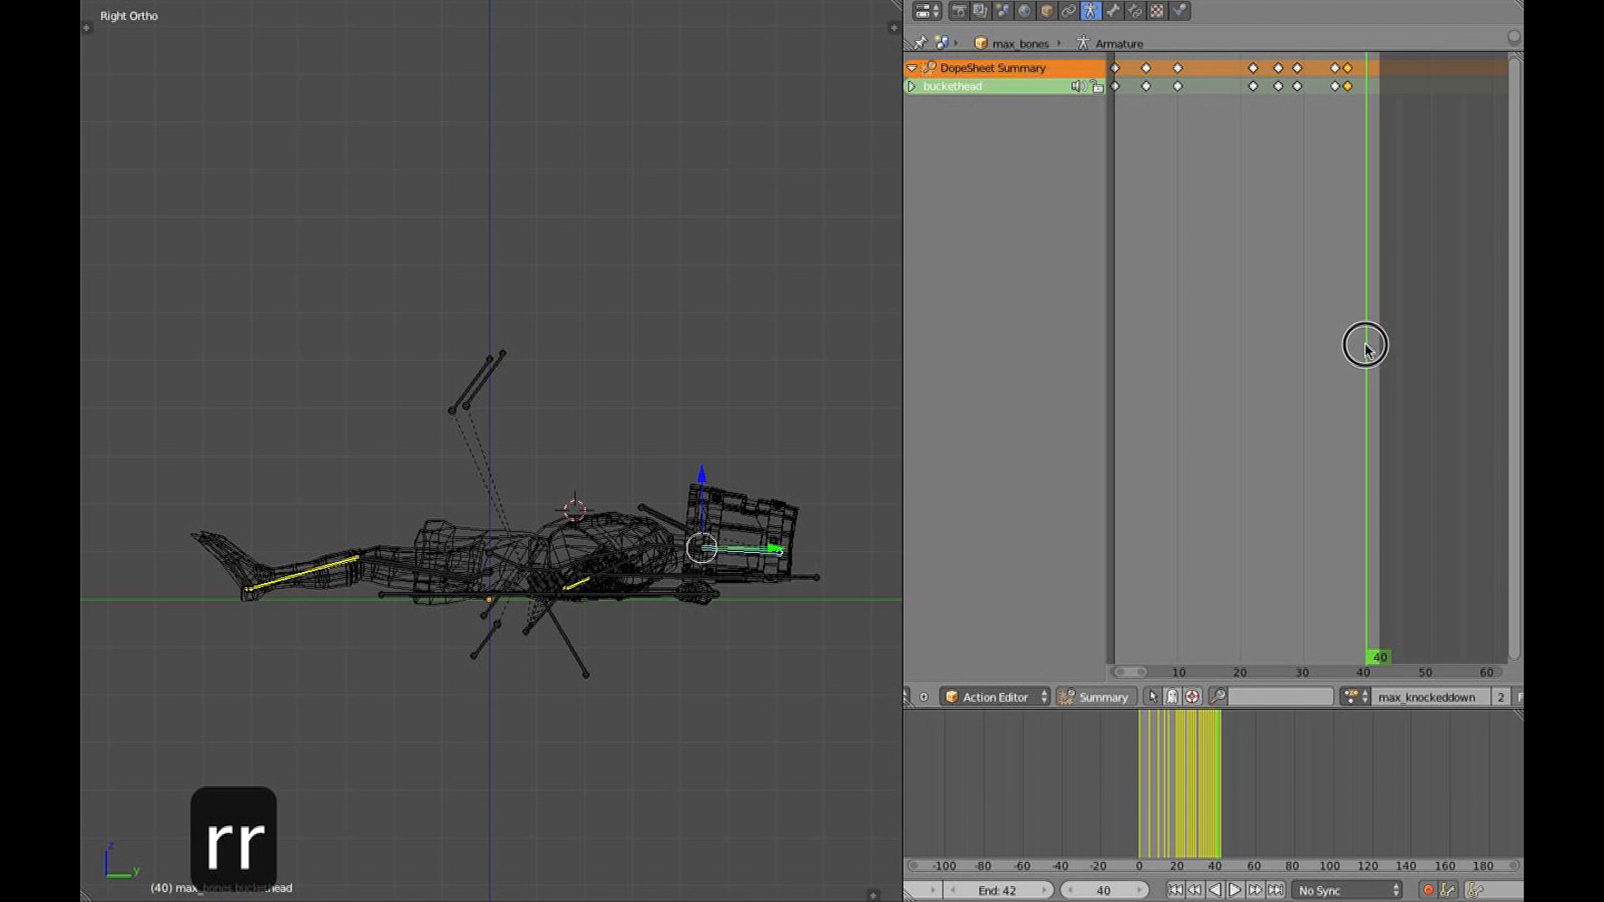
pyautogui.click(840, 623)
# Rotate the bucket_handle bone about its local X axis at frame 40 so the handle drops down
pyautogui.hotkey('alt', 'z')
pyautogui.moveTo(773, 589); pyautogui.dragTo(668, 685, button='middle')
pyautogui.press('z')
pyautogui.rightClick(688, 531)
pyautogui.press('z')
pyautogui.press('3')
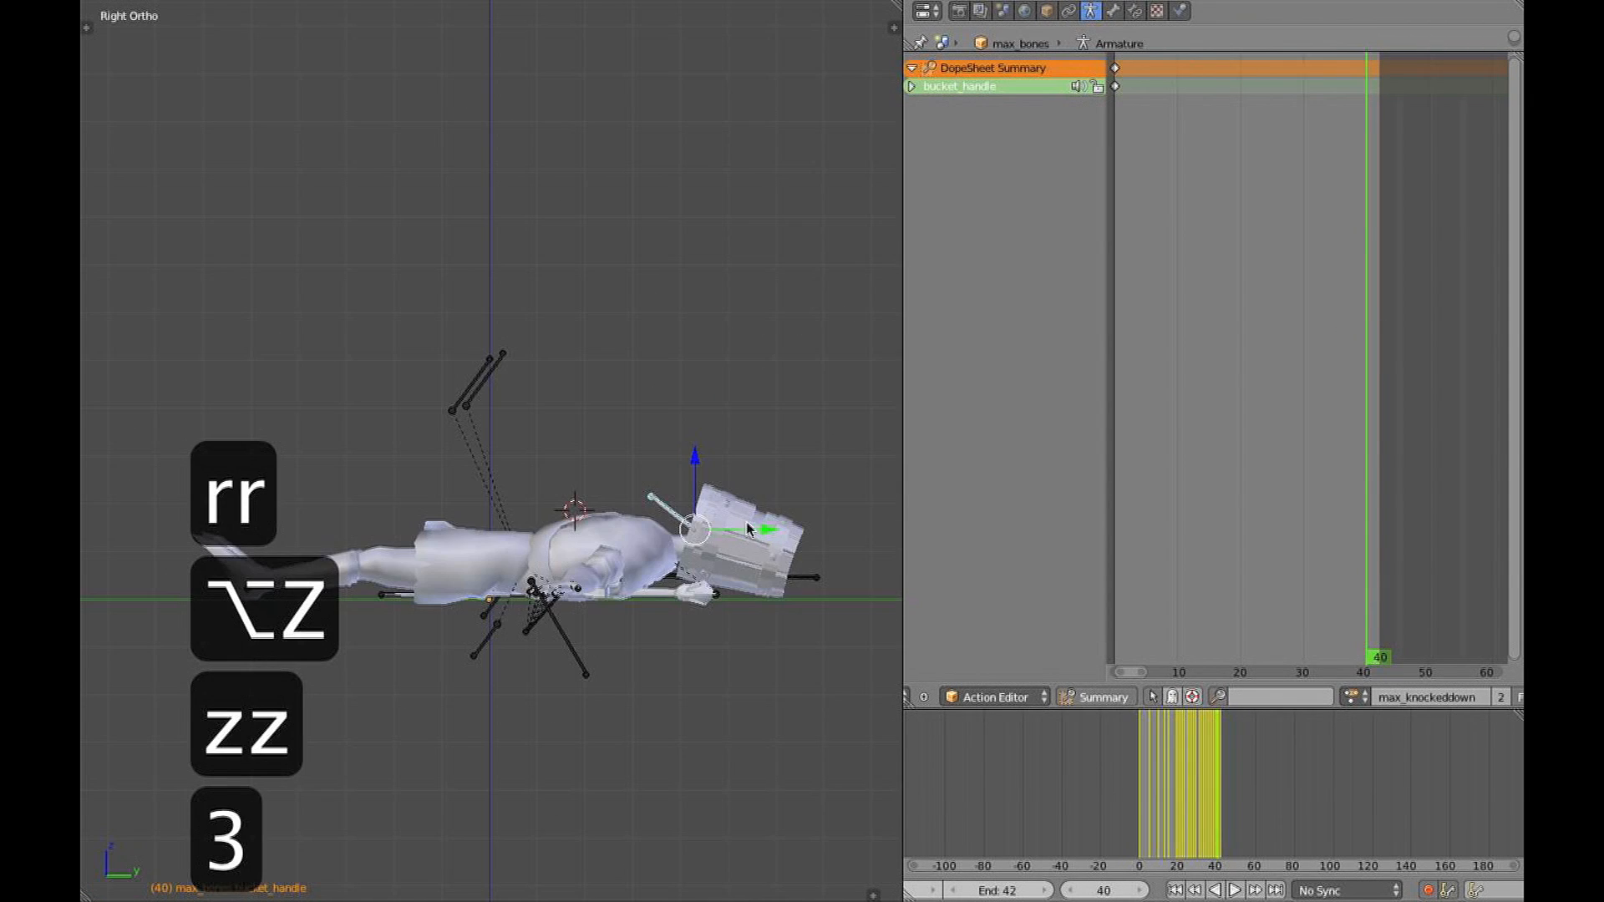
pyautogui.press('r')
pyautogui.press('x')
pyautogui.press('x')
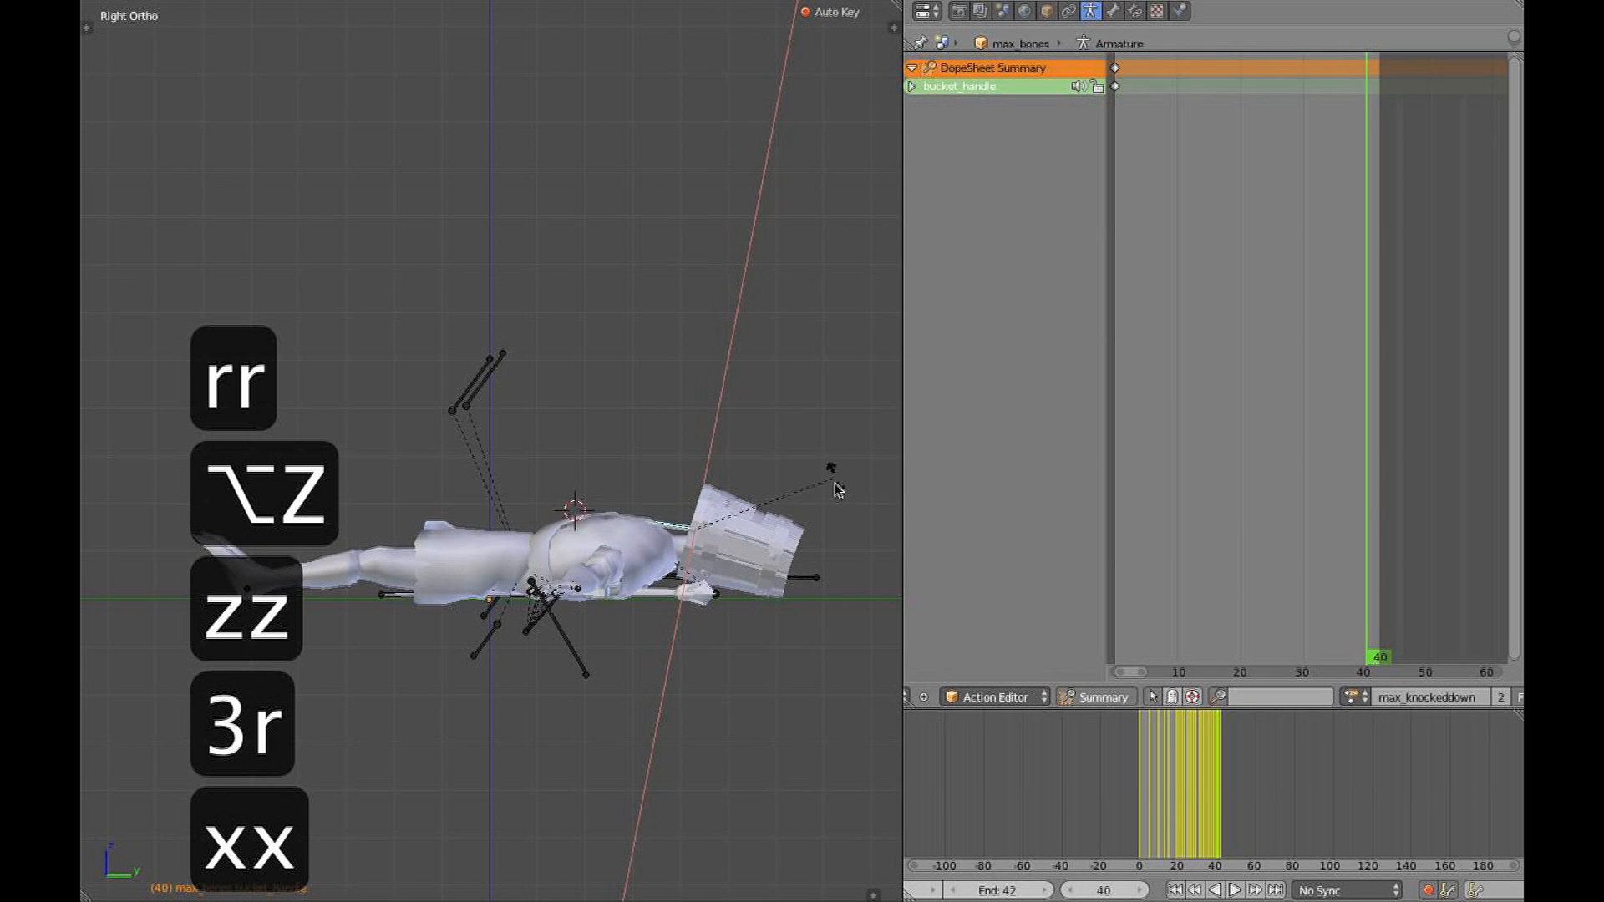
# Rotate the bucket_handle bone about its local X axis at frames 36, 29, 23 and 25 so it swings with the head
pyautogui.moveTo(1332, 383)
pyautogui.mouseDown()
pyautogui.moveTo(1310, 387)
pyautogui.moveTo(1344, 388)
pyautogui.mouseUp()
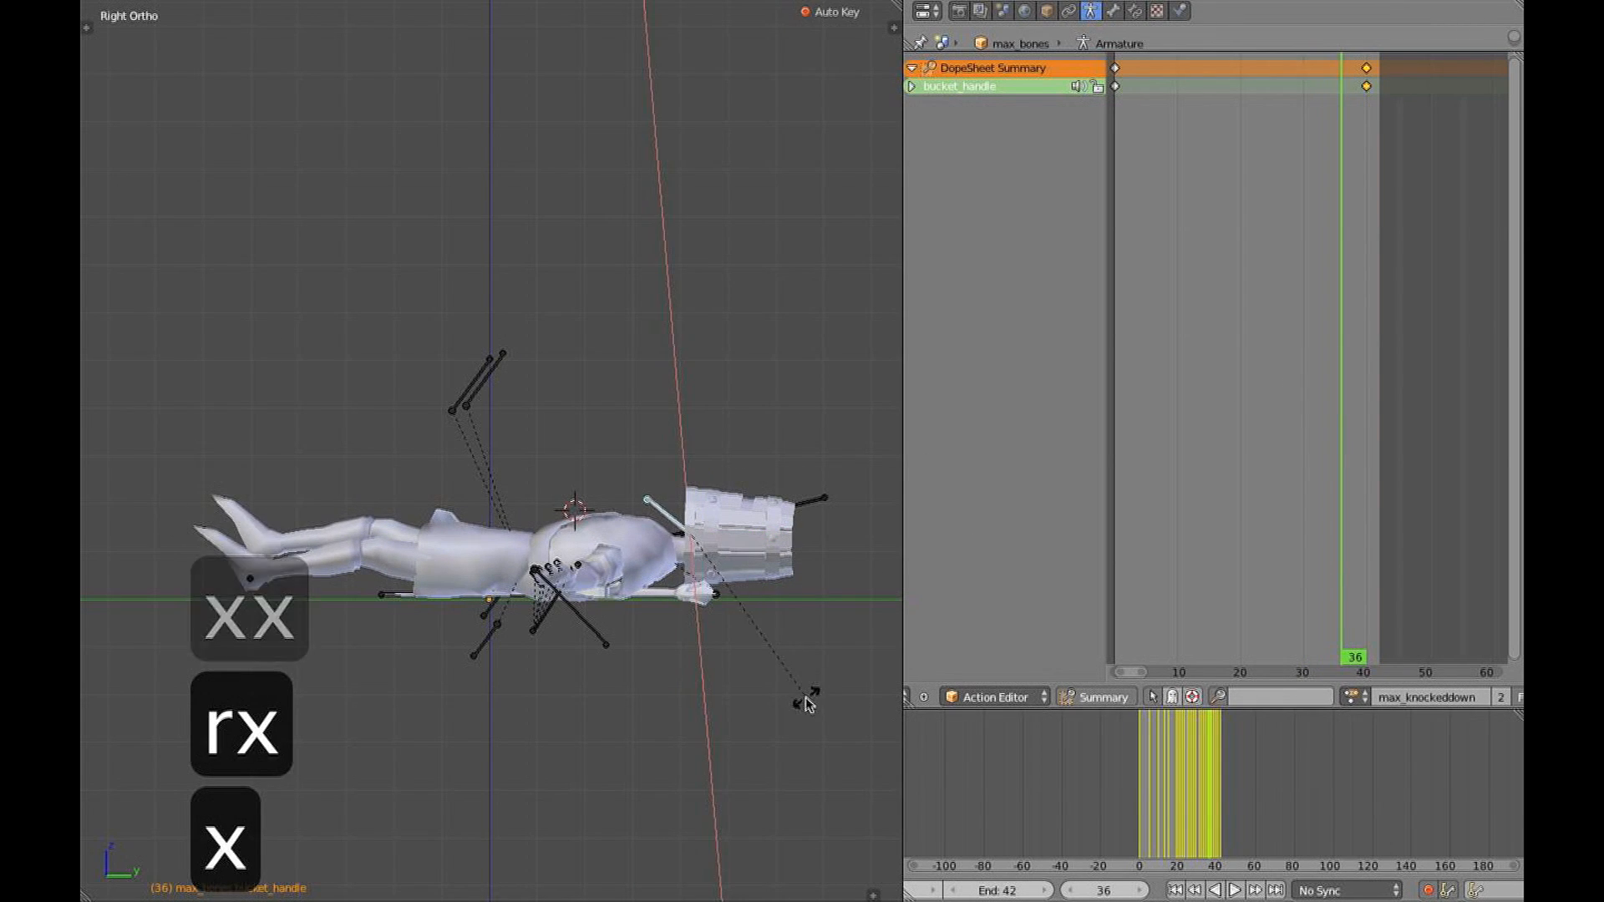
pyautogui.moveTo(1322, 431); pyautogui.dragTo(1294, 430)
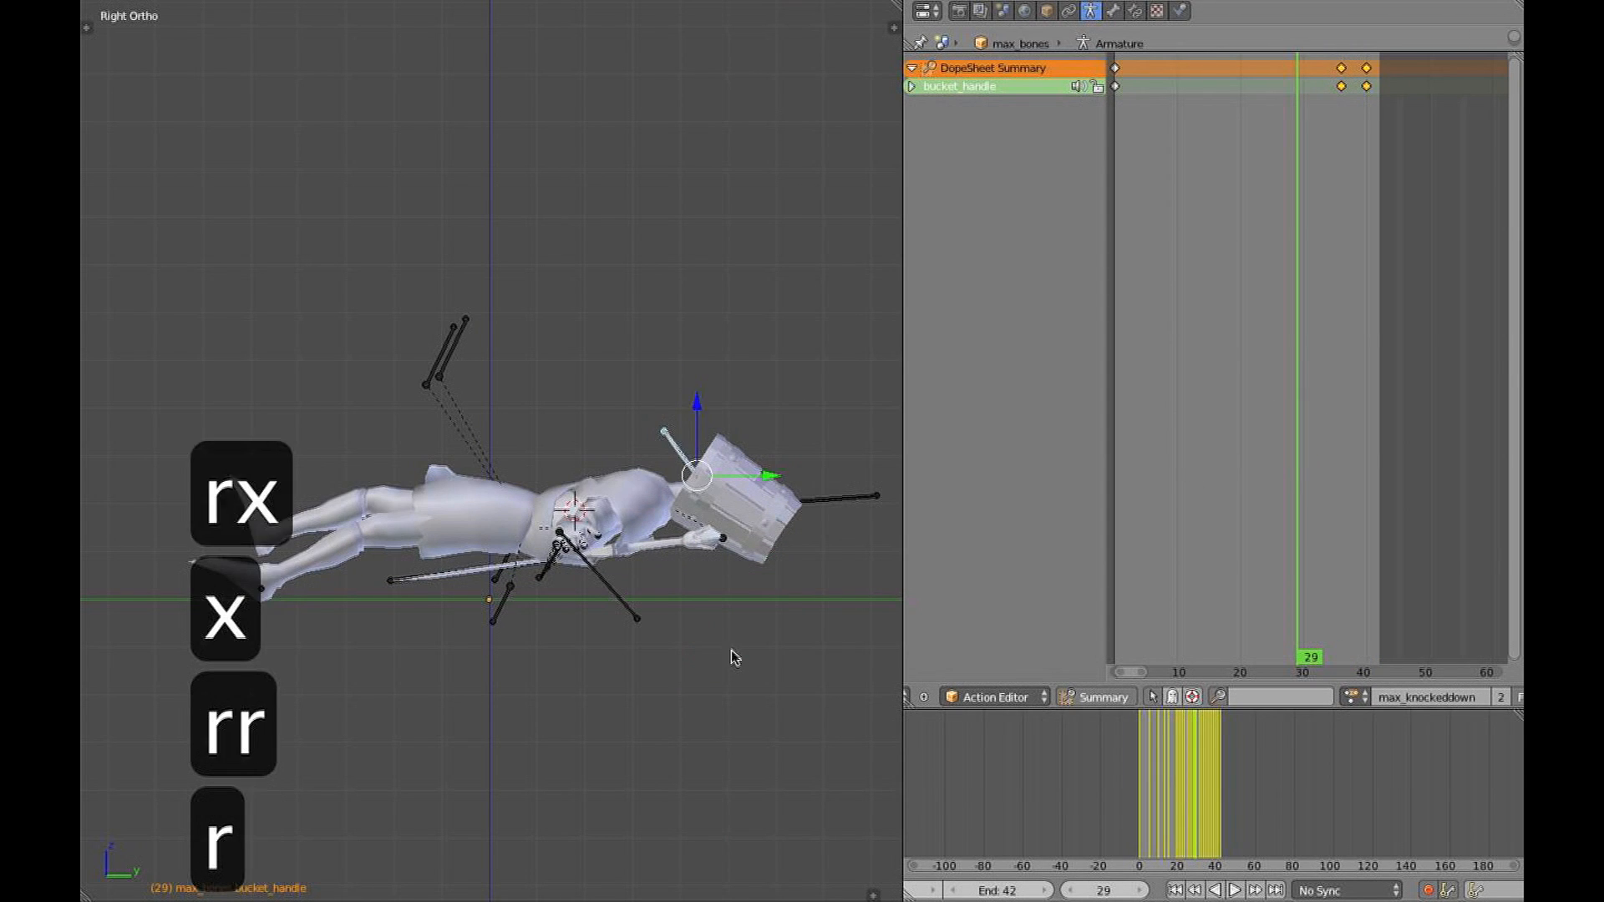
pyautogui.moveTo(1294, 406); pyautogui.dragTo(1259, 414)
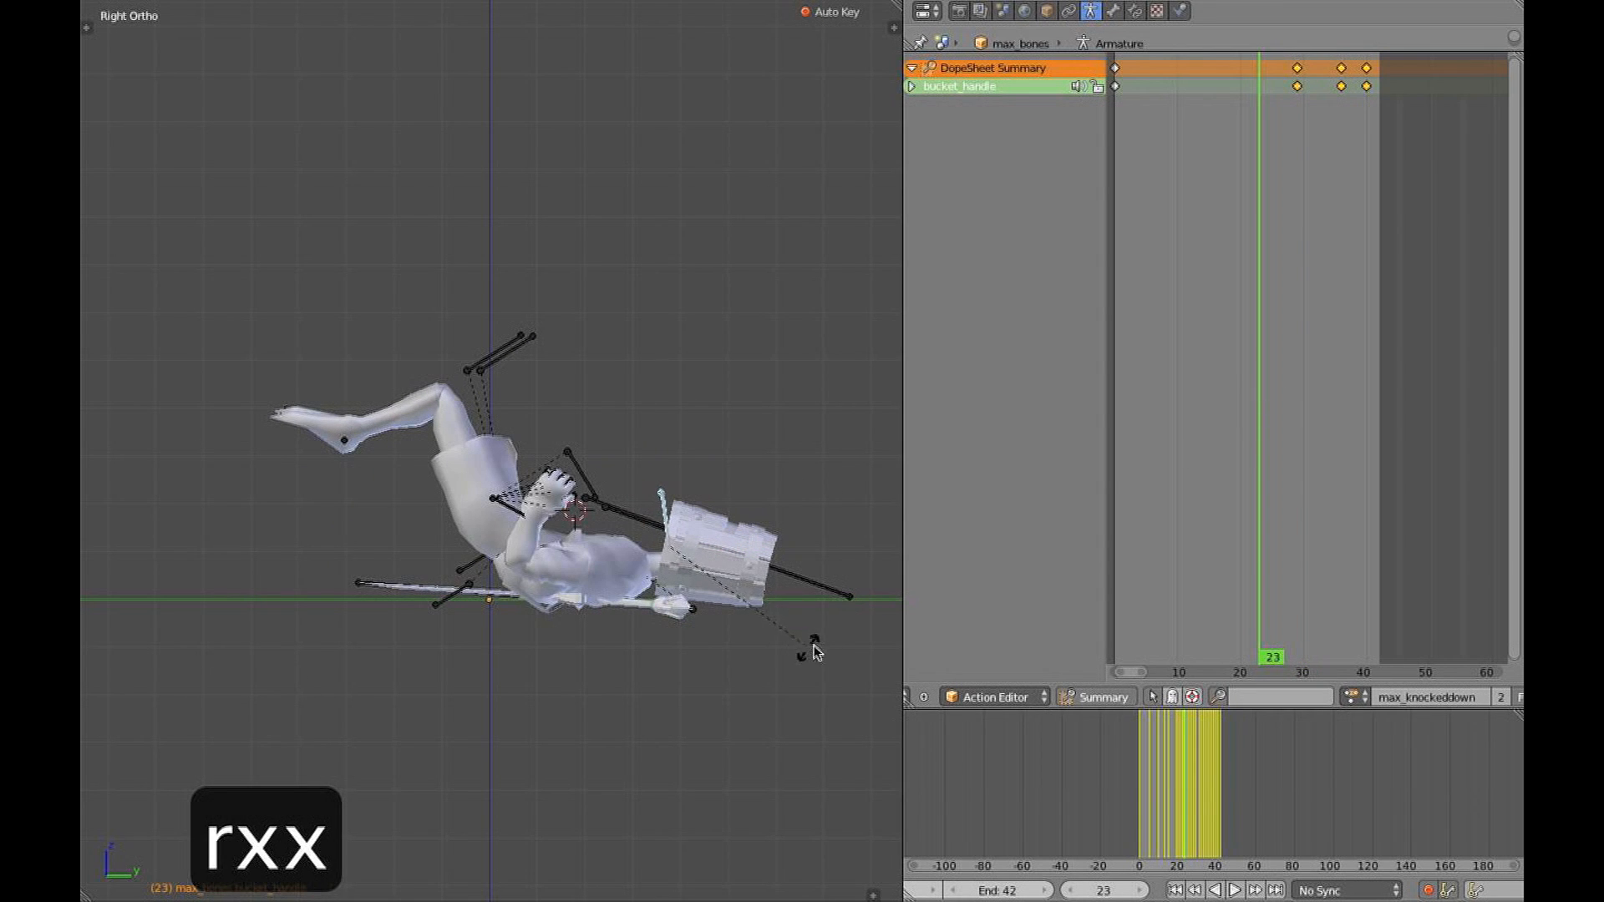
pyautogui.click(1270, 389)
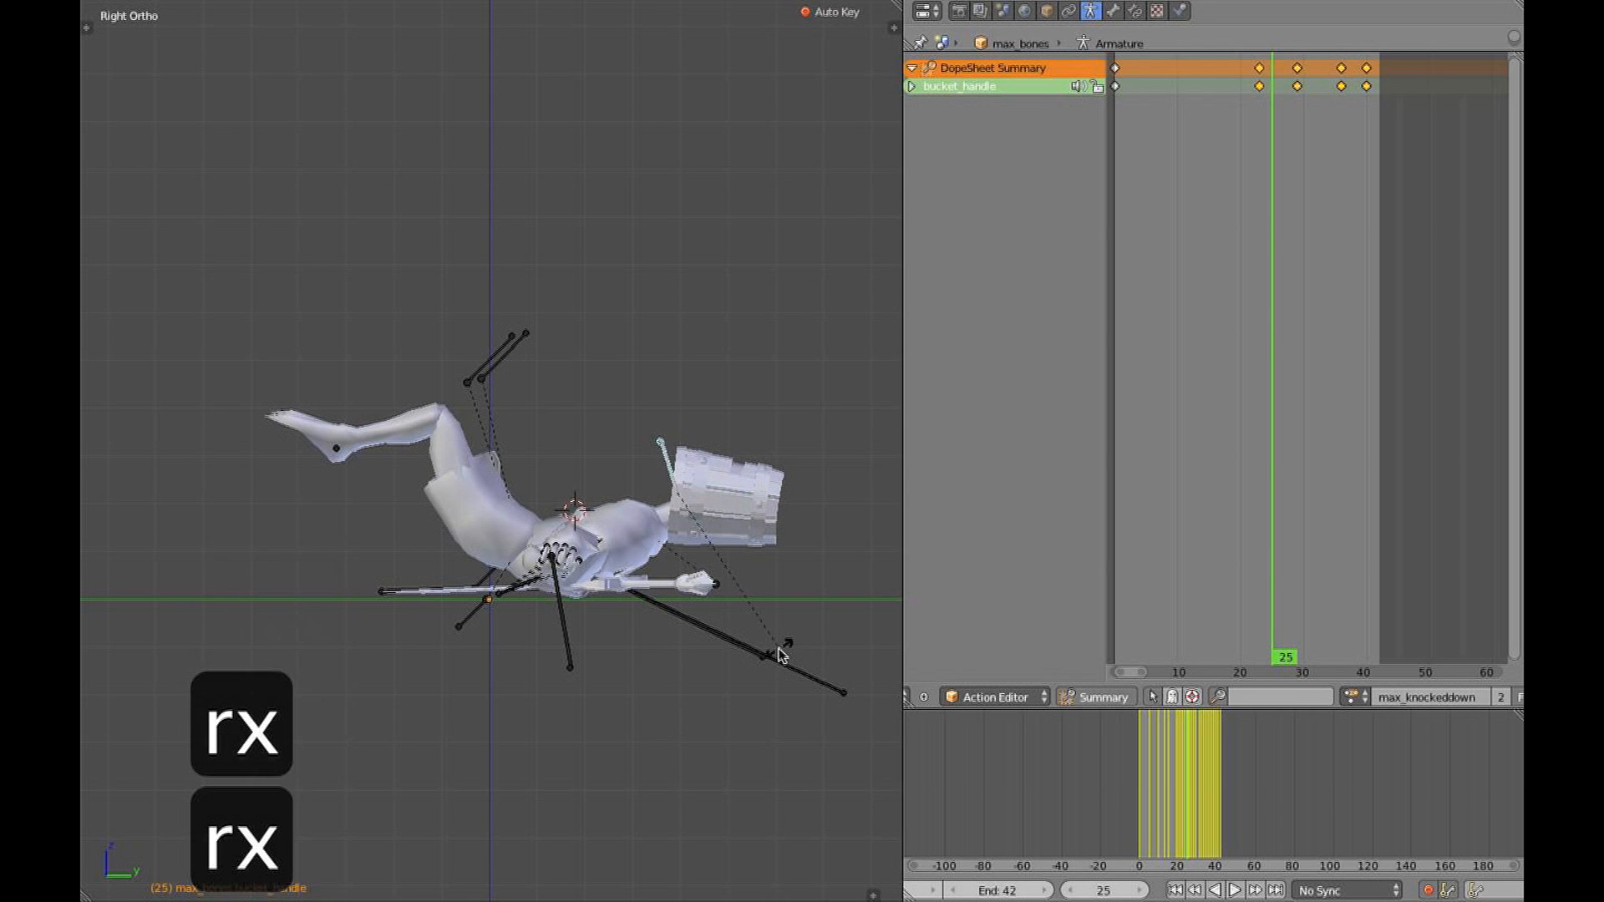
# Delay the two bucket_handle keyframes after frame 23 to frames 27 and 31
pyautogui.moveTo(1271, 370); pyautogui.dragTo(1313, 373)
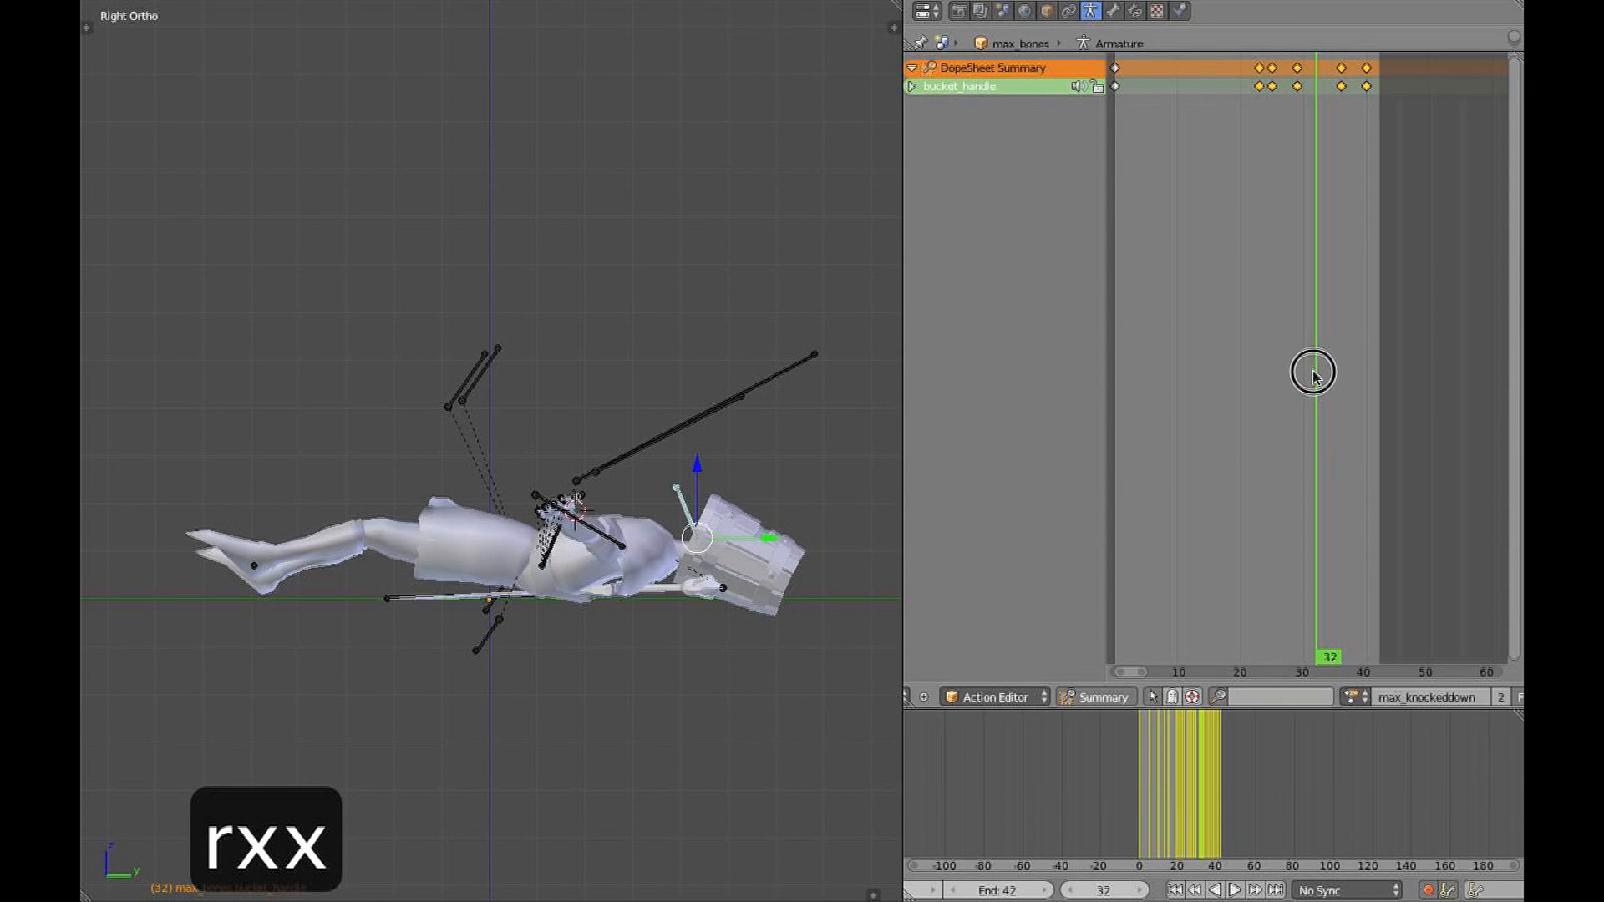
pyautogui.rightClick(1273, 84)
pyautogui.press('g')
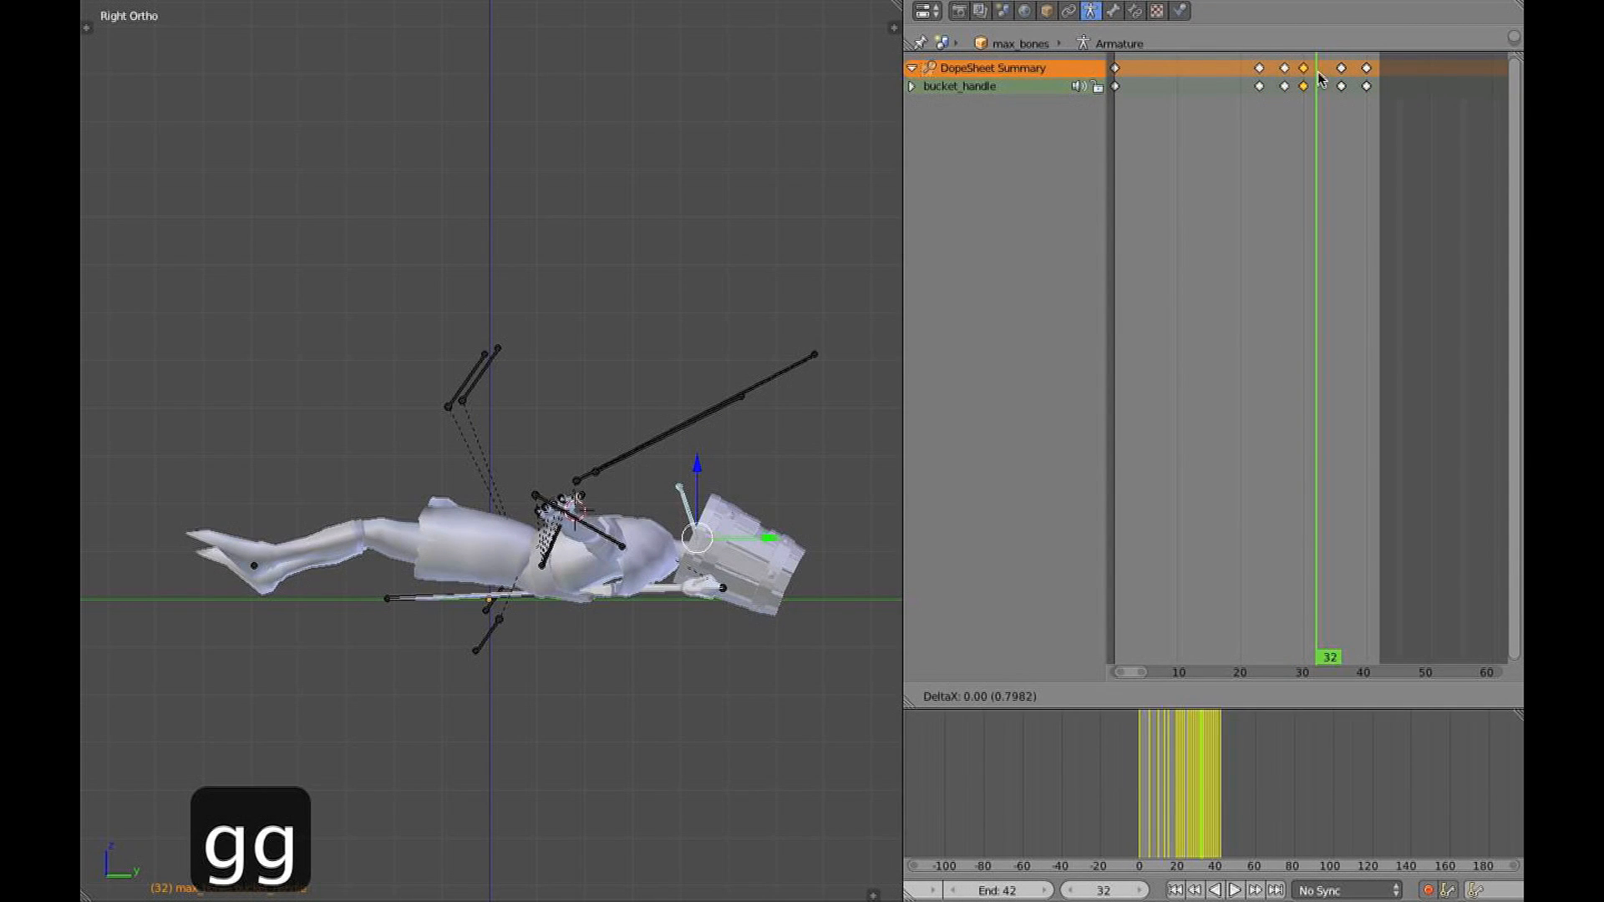
# Rotate bucket_handle about its local X axis at frames 9, 16 and 20 to animate the handle during the fall
pyautogui.moveTo(1316, 84); pyautogui.dragTo(1154, 161)
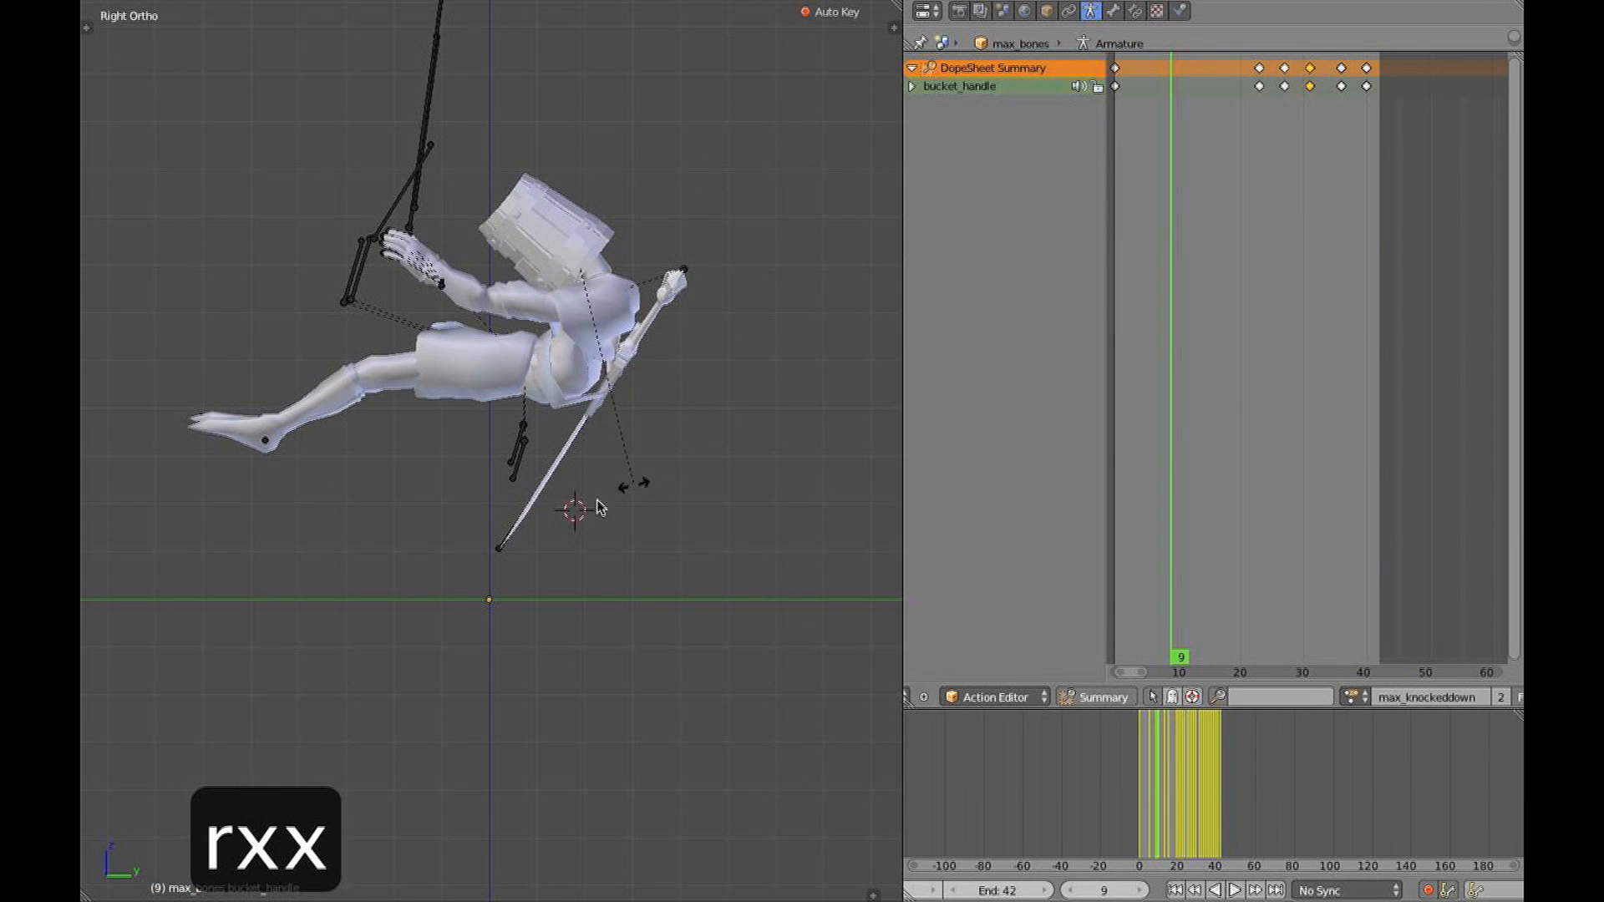
pyautogui.moveTo(1136, 224); pyautogui.dragTo(1215, 222)
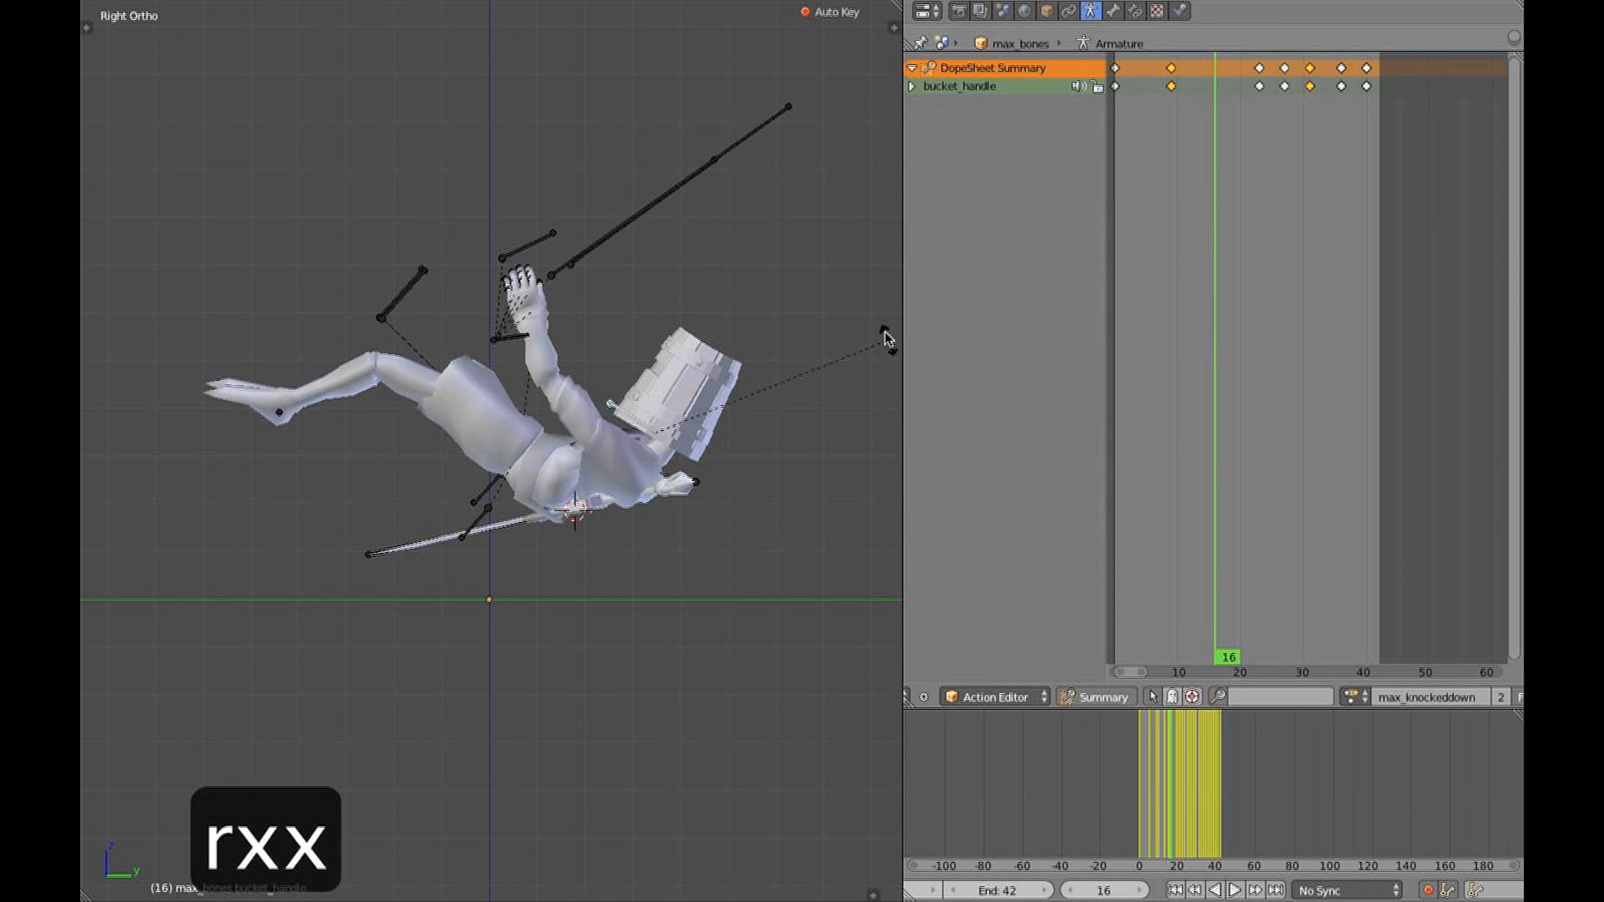
pyautogui.moveTo(1224, 185); pyautogui.dragTo(1238, 186)
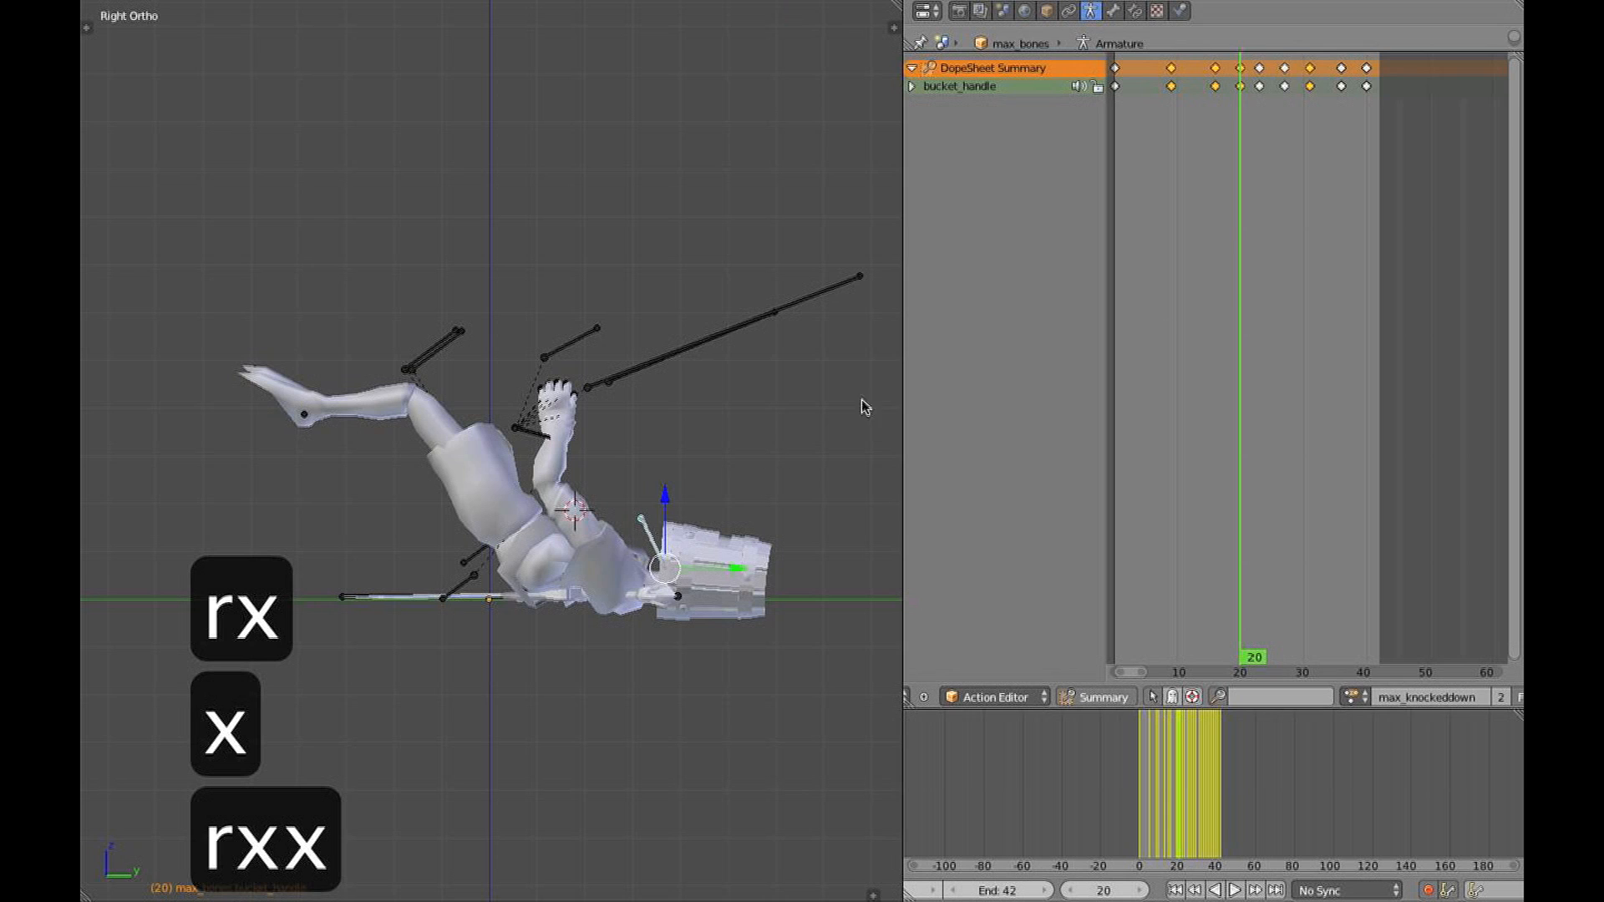
# Play back the knockdown animation and inspect the handle's swing from an angled textured view
pyautogui.moveTo(1239, 290); pyautogui.dragTo(1331, 293)
pyautogui.press('a')
pyautogui.hotkey('alt', 'a')
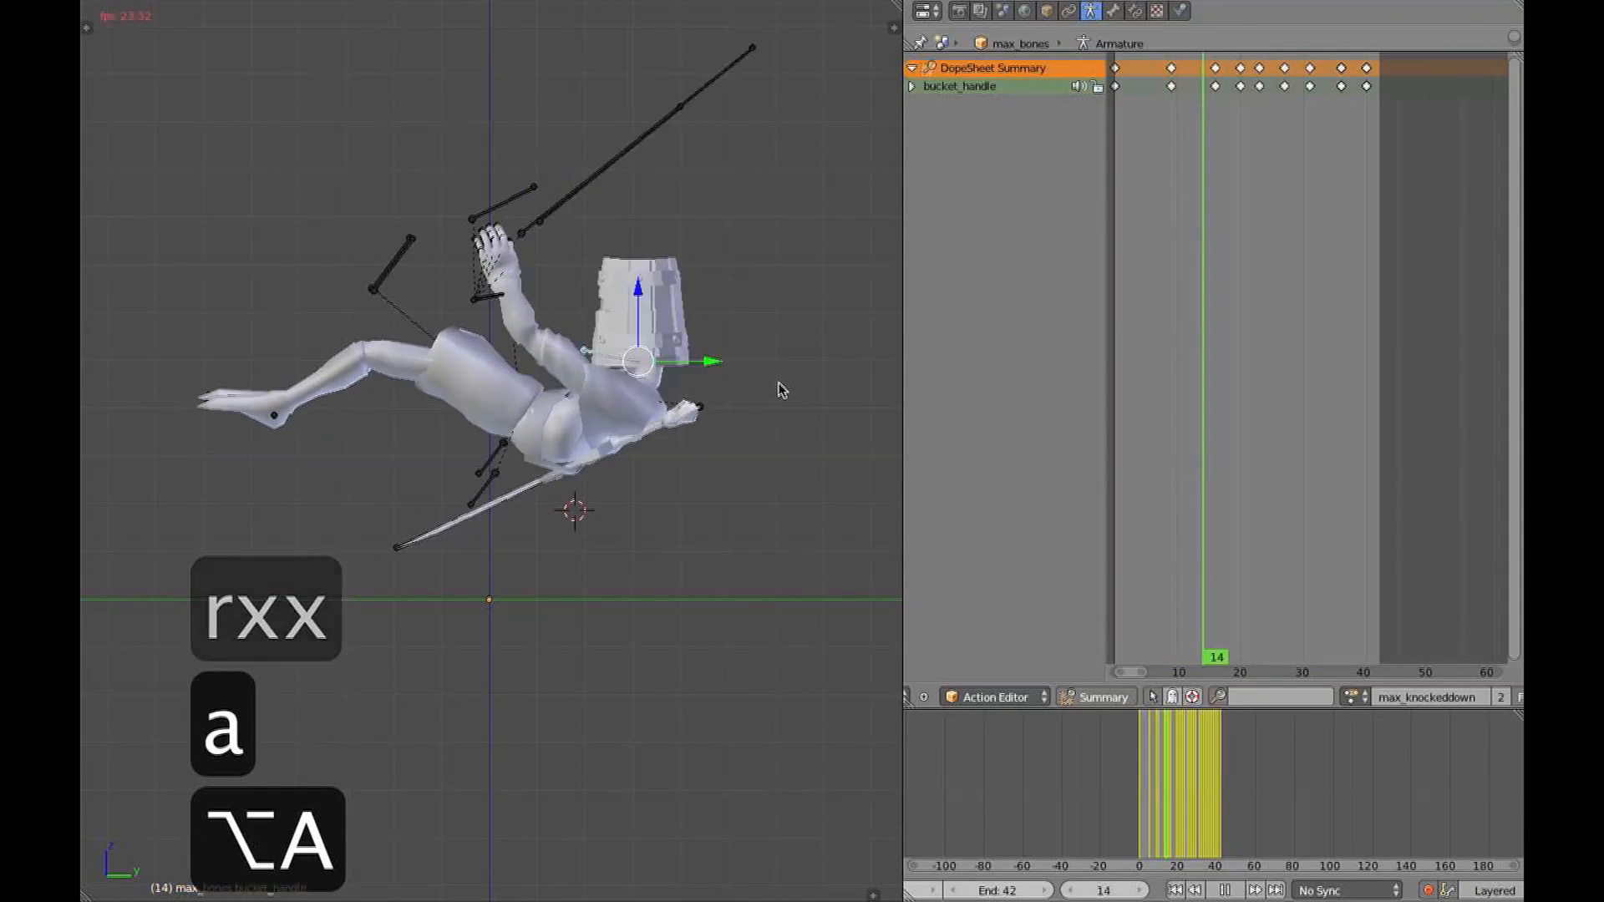
pyautogui.press('a')
pyautogui.moveTo(795, 365); pyautogui.dragTo(736, 457, button='middle')
pyautogui.hotkey('alt', 'z')
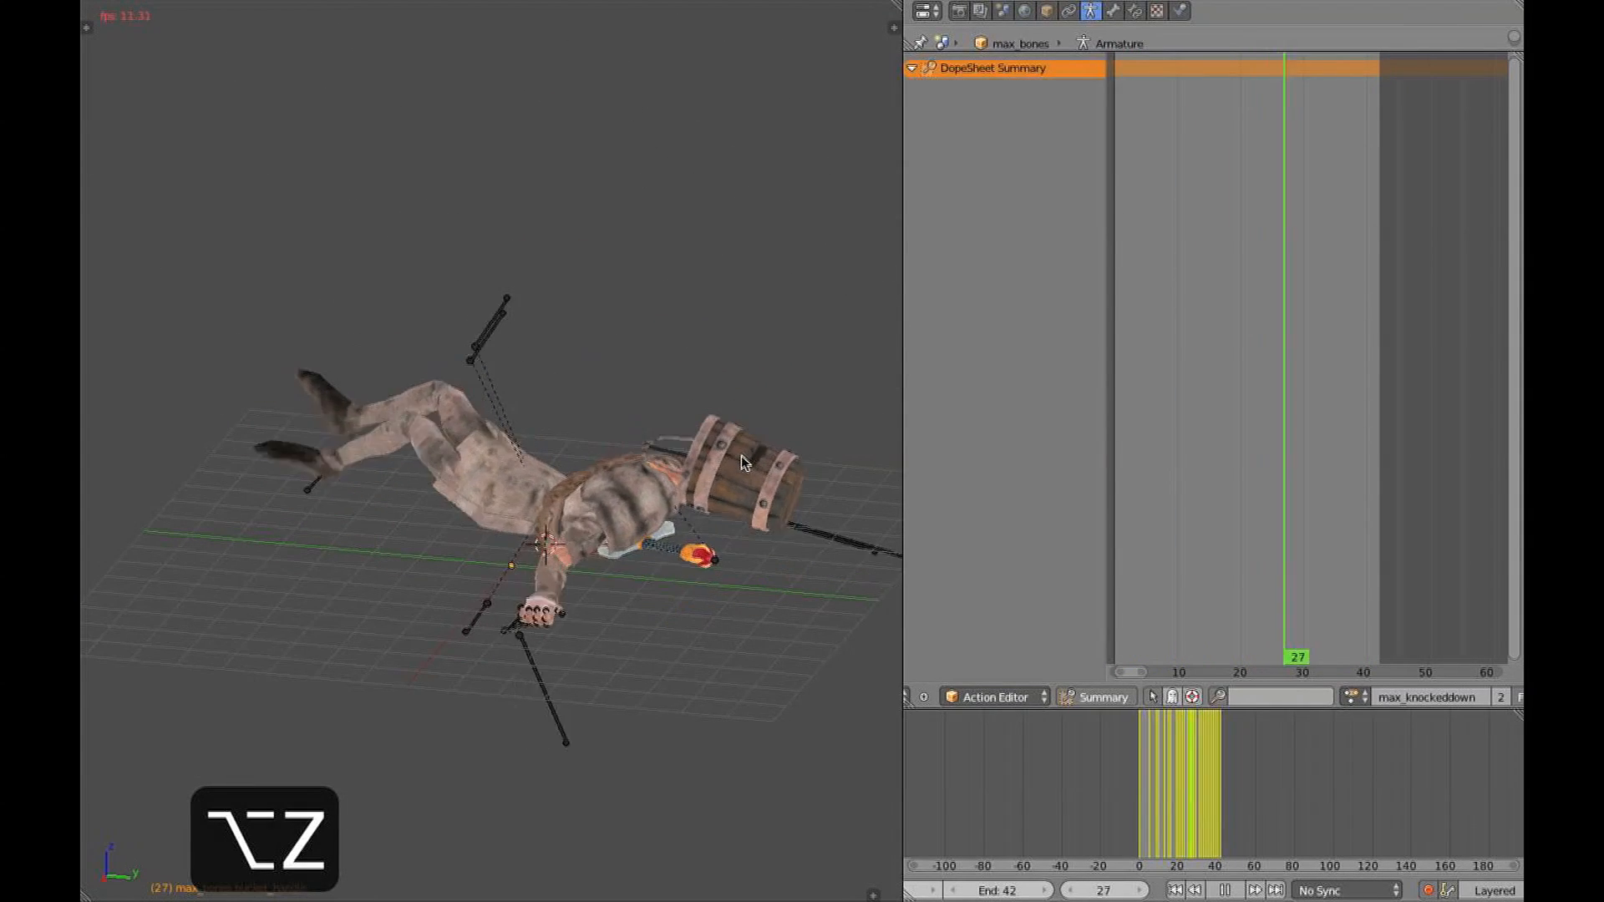
pyautogui.press('Escape')
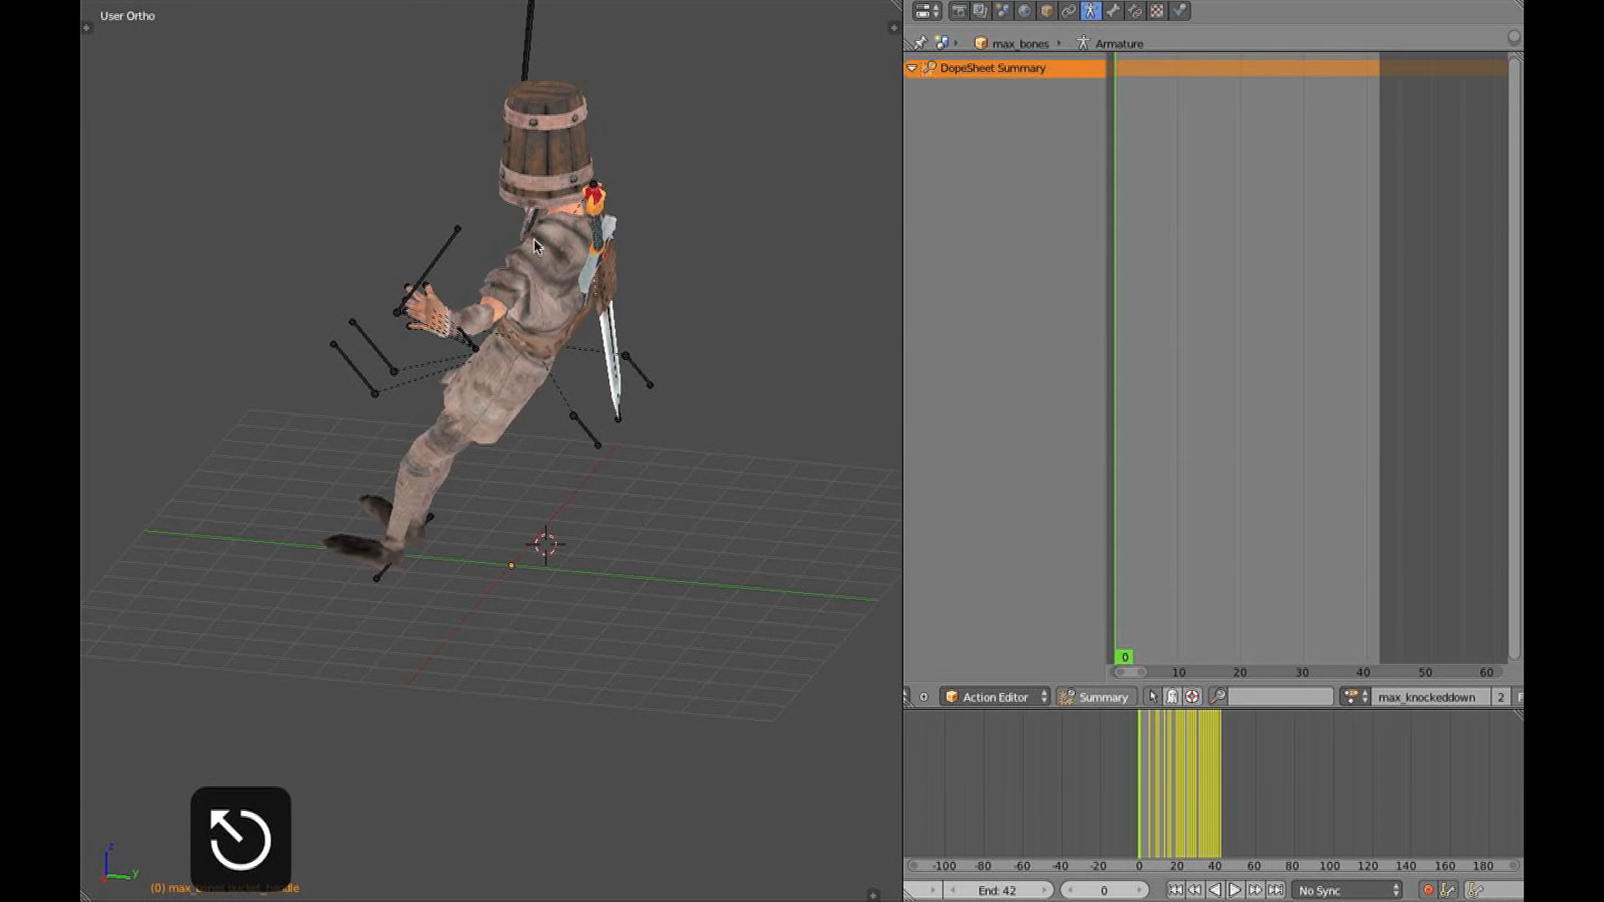
# Shift the bucket_handle keyframes earlier to frames 22, 25, 29 and 34, working in the wireframe right side view
pyautogui.press('z')
pyautogui.rightClick(529, 224)
pyautogui.press('3')
pyautogui.moveTo(1234, 287); pyautogui.dragTo(1271, 288)
pyautogui.moveTo(1254, 148)
pyautogui.mouseDown()
pyautogui.moveTo(1217, 150)
pyautogui.moveTo(1250, 157)
pyautogui.mouseUp()
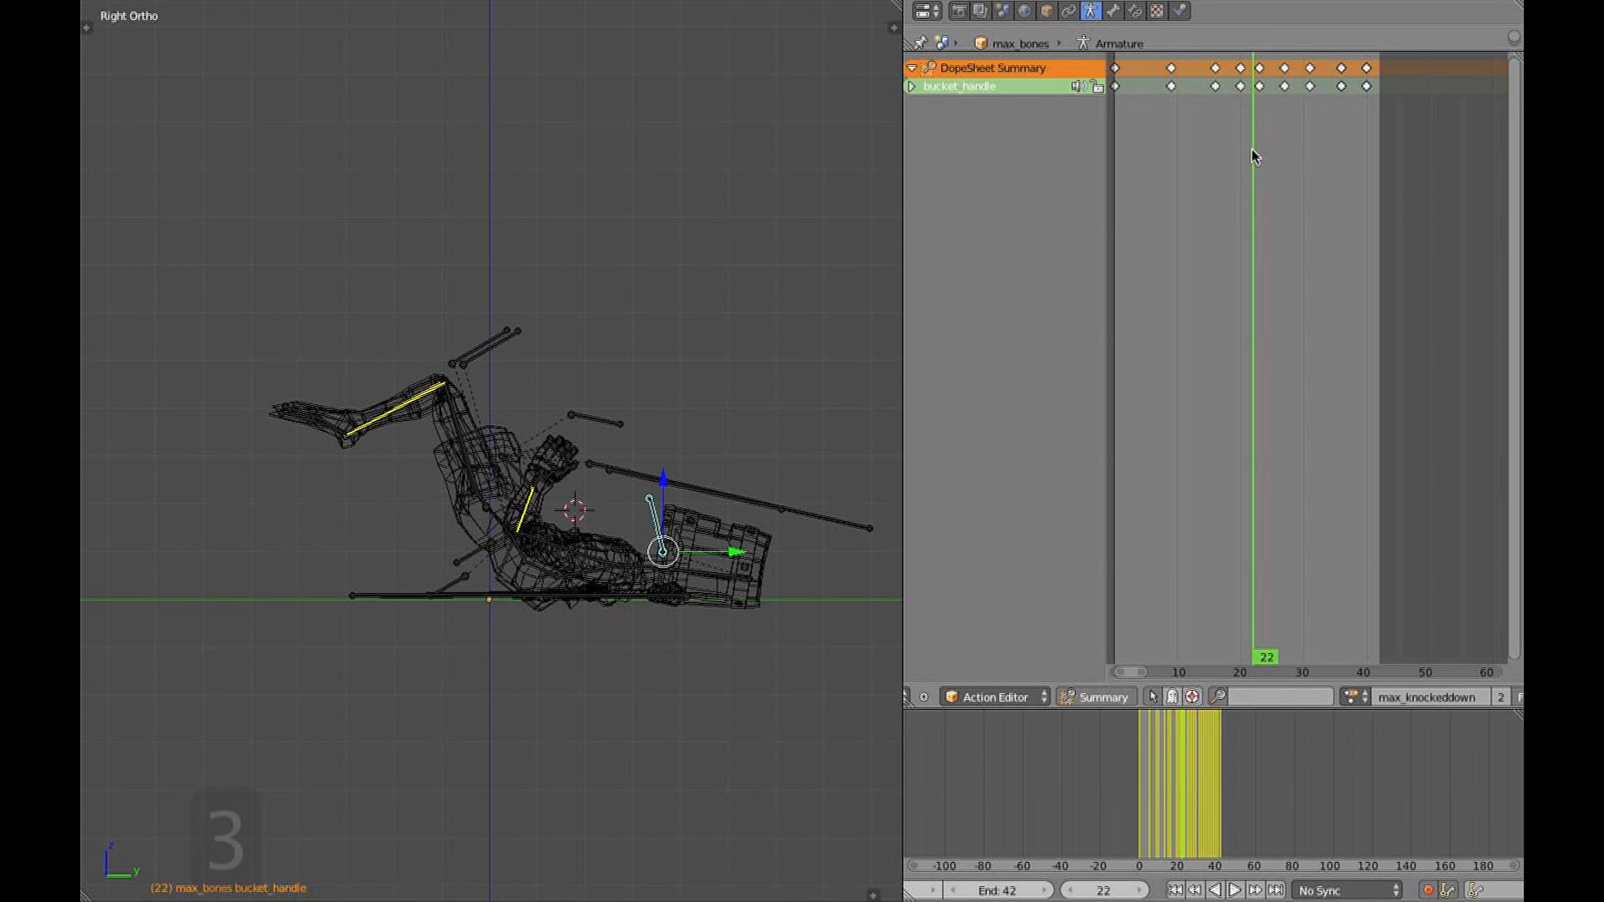
pyautogui.click(1253, 87)
pyautogui.moveTo(1253, 88); pyautogui.dragTo(1309, 99)
pyautogui.click(1268, 88)
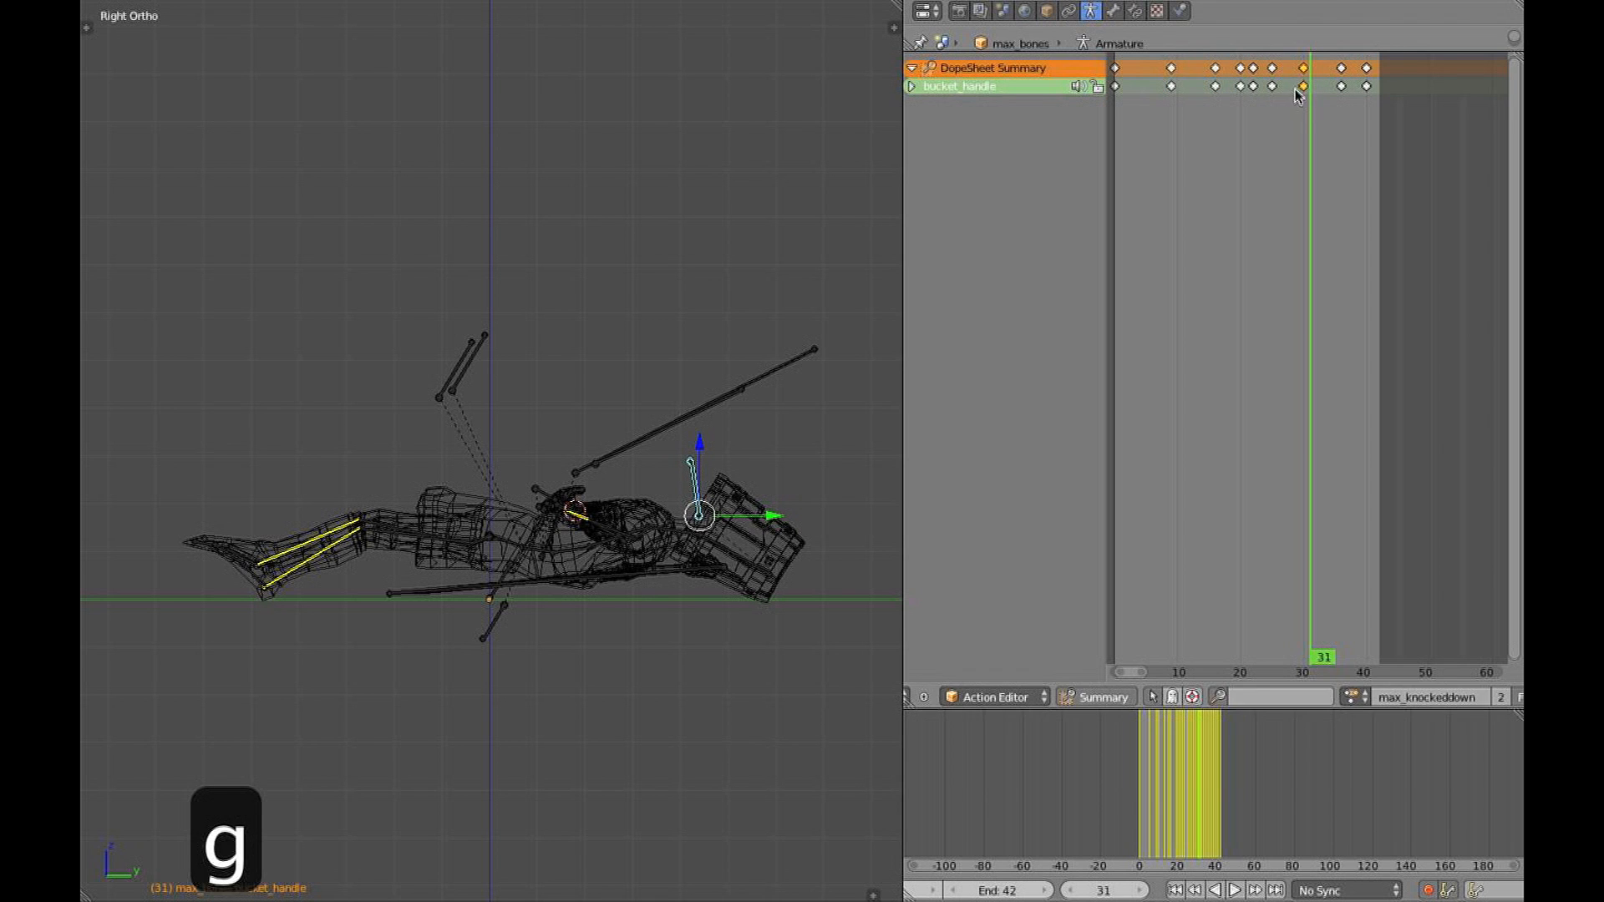
pyautogui.click(1291, 96)
pyautogui.moveTo(1291, 96)
pyautogui.mouseDown()
pyautogui.moveTo(1282, 86)
pyautogui.moveTo(1314, 86)
pyautogui.moveTo(1336, 97)
pyautogui.moveTo(1292, 100)
pyautogui.moveTo(1337, 107)
pyautogui.moveTo(1293, 109)
pyautogui.mouseUp()
pyautogui.click(1323, 104)
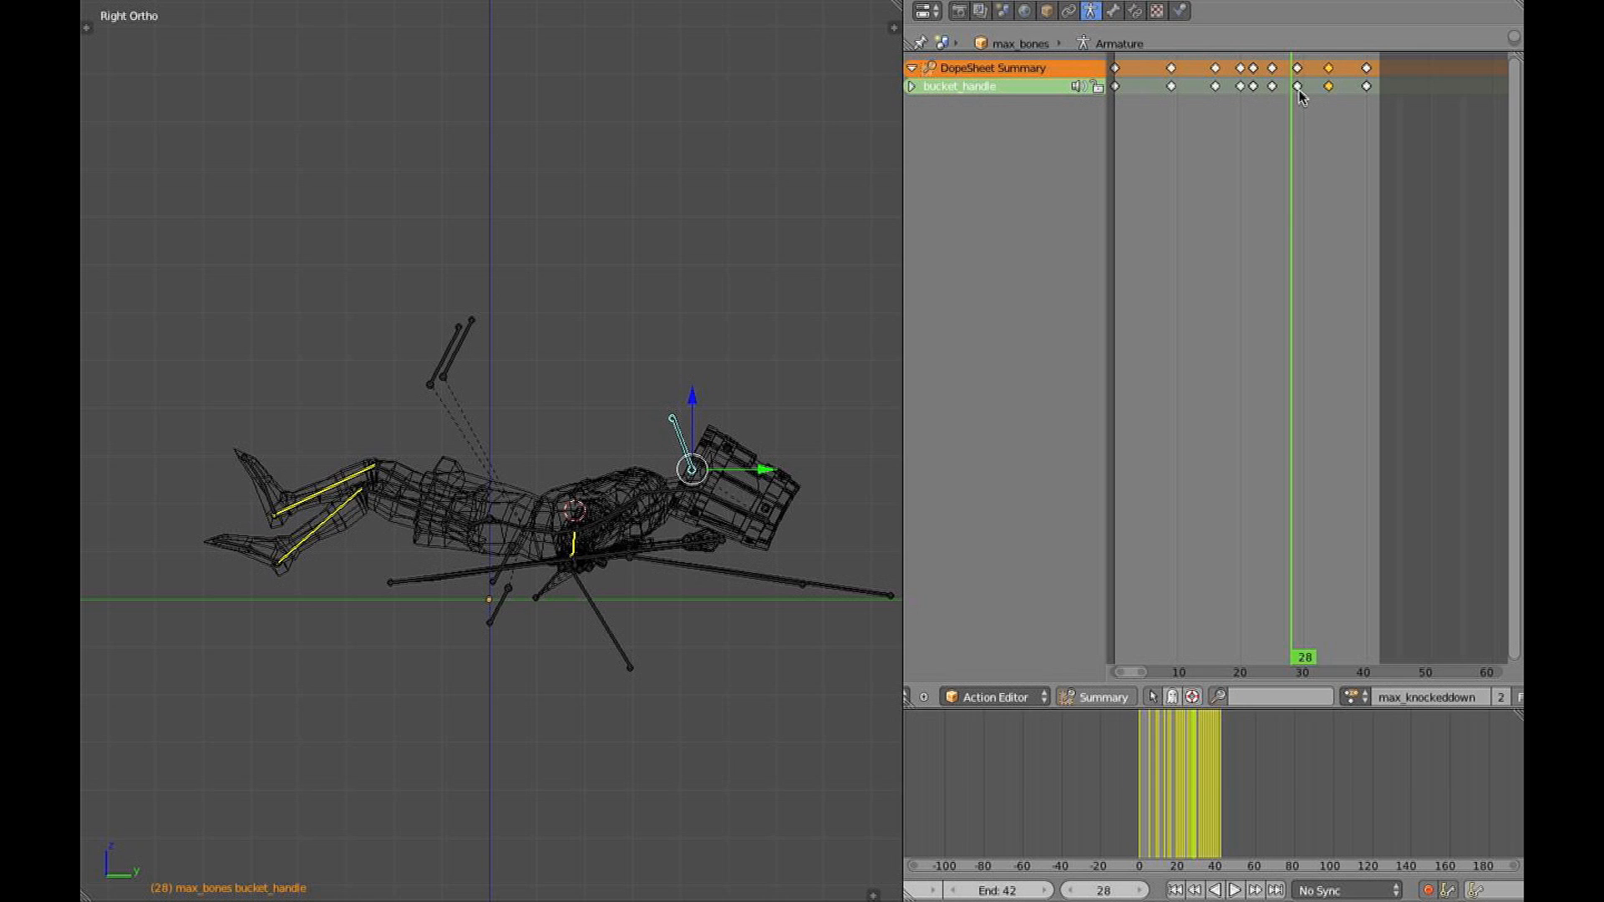
# Duplicate the frame 29 bucket_handle keyframe to frame 30 and rotate the handle about its local X axis at frame 33
pyautogui.click(1331, 101)
pyautogui.moveTo(1298, 101); pyautogui.dragTo(1320, 101)
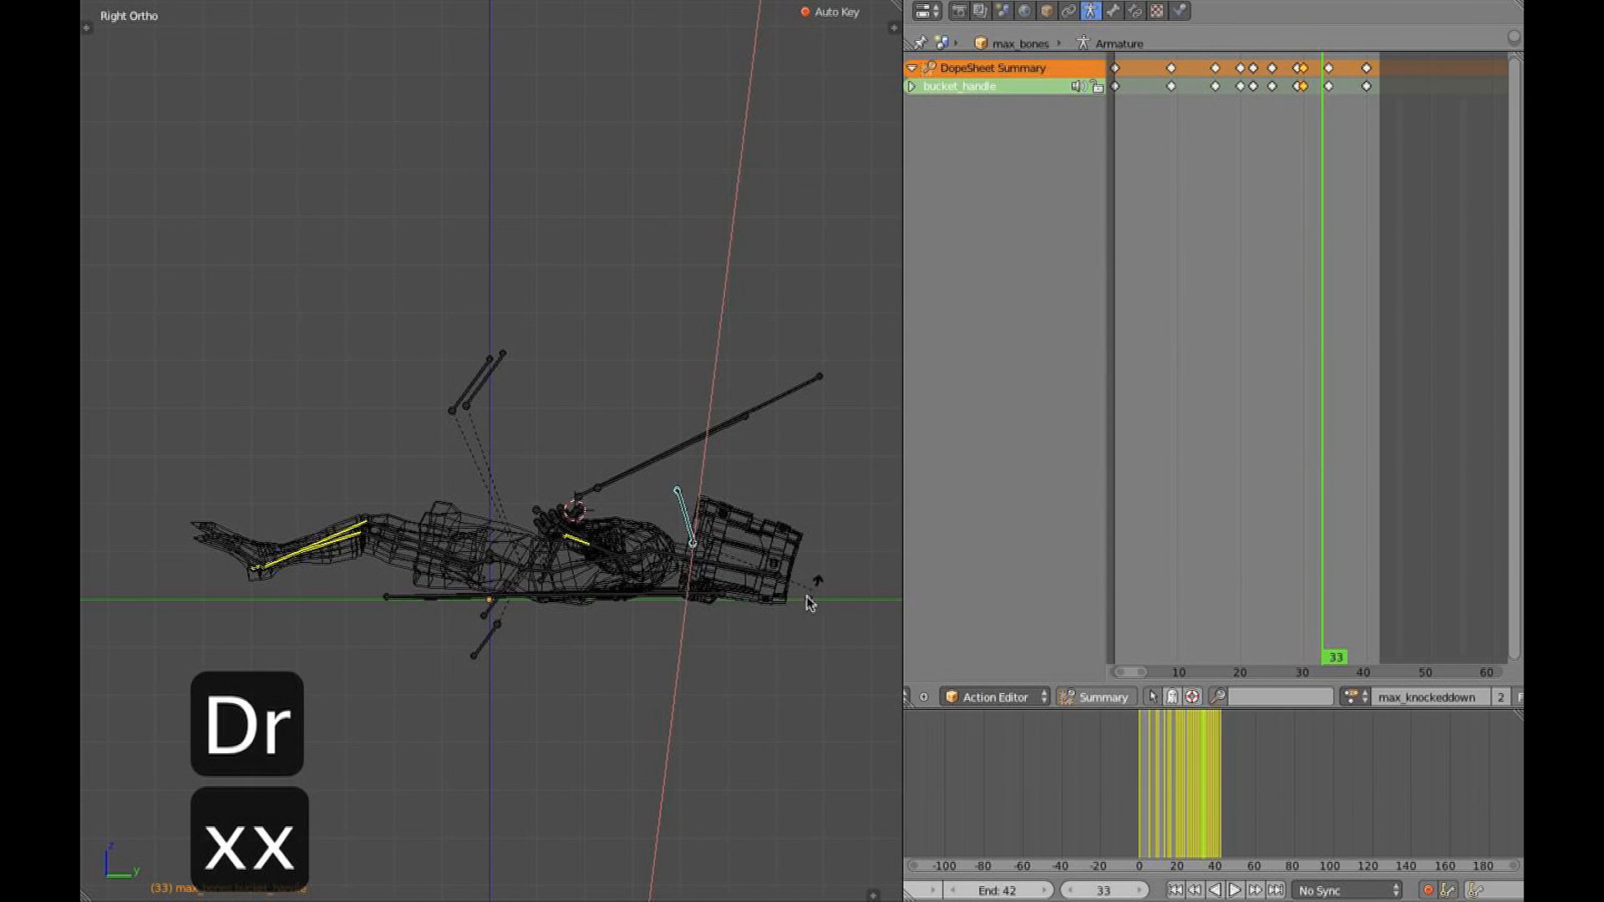
# Move the bucket_handle keyframe that follows frame 33 to frame 35
pyautogui.moveTo(1320, 173)
pyautogui.mouseDown()
pyautogui.moveTo(1300, 170)
pyautogui.moveTo(1341, 170)
pyautogui.mouseUp()
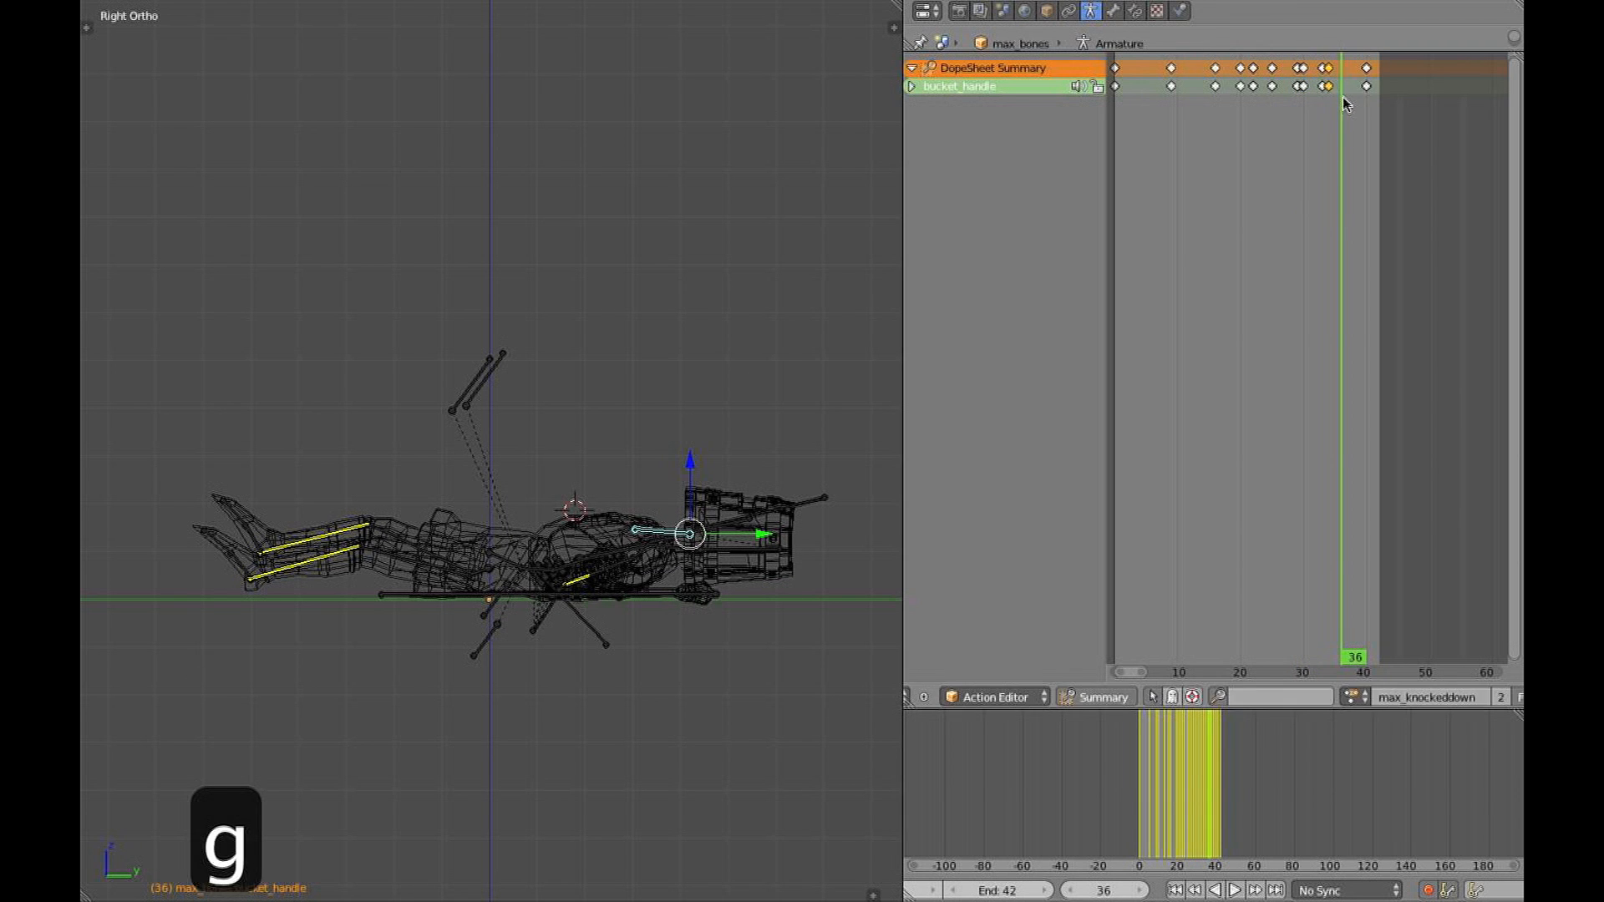
pyautogui.click(1347, 100)
pyautogui.moveTo(1348, 101)
pyautogui.mouseDown()
pyautogui.moveTo(1318, 100)
pyautogui.moveTo(1333, 106)
pyautogui.mouseUp()
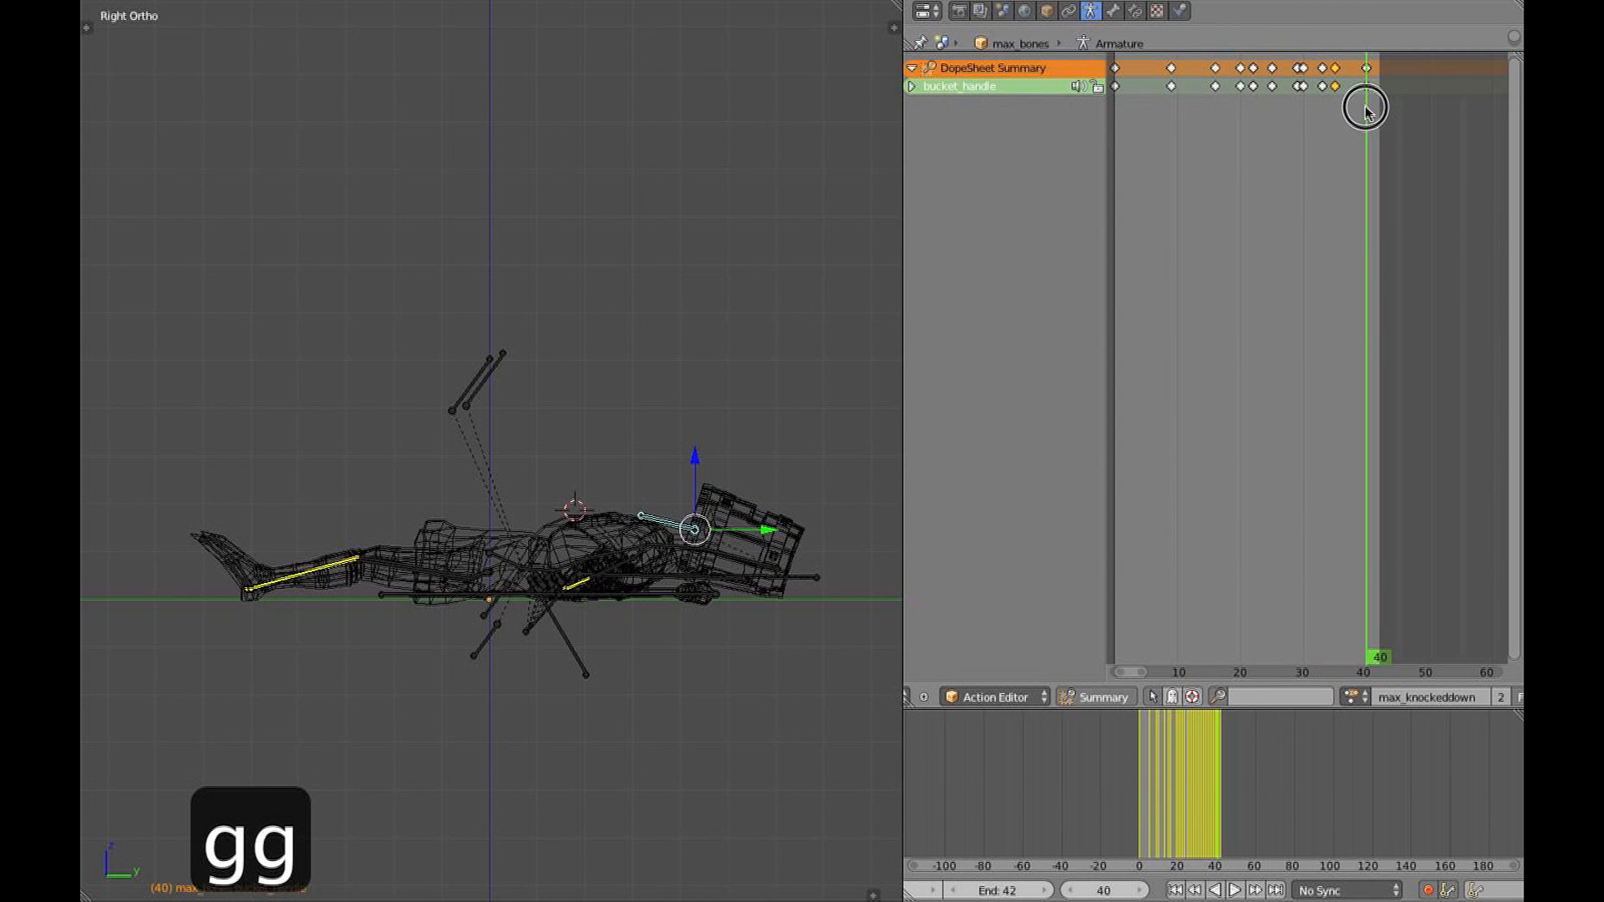
# Play the retimed animation from the start and examine the character's fall from the side, front and back
pyautogui.moveTo(1376, 109); pyautogui.dragTo(1286, 197)
pyautogui.press('a')
pyautogui.hotkey('shift', 'Left')
pyautogui.press('z')
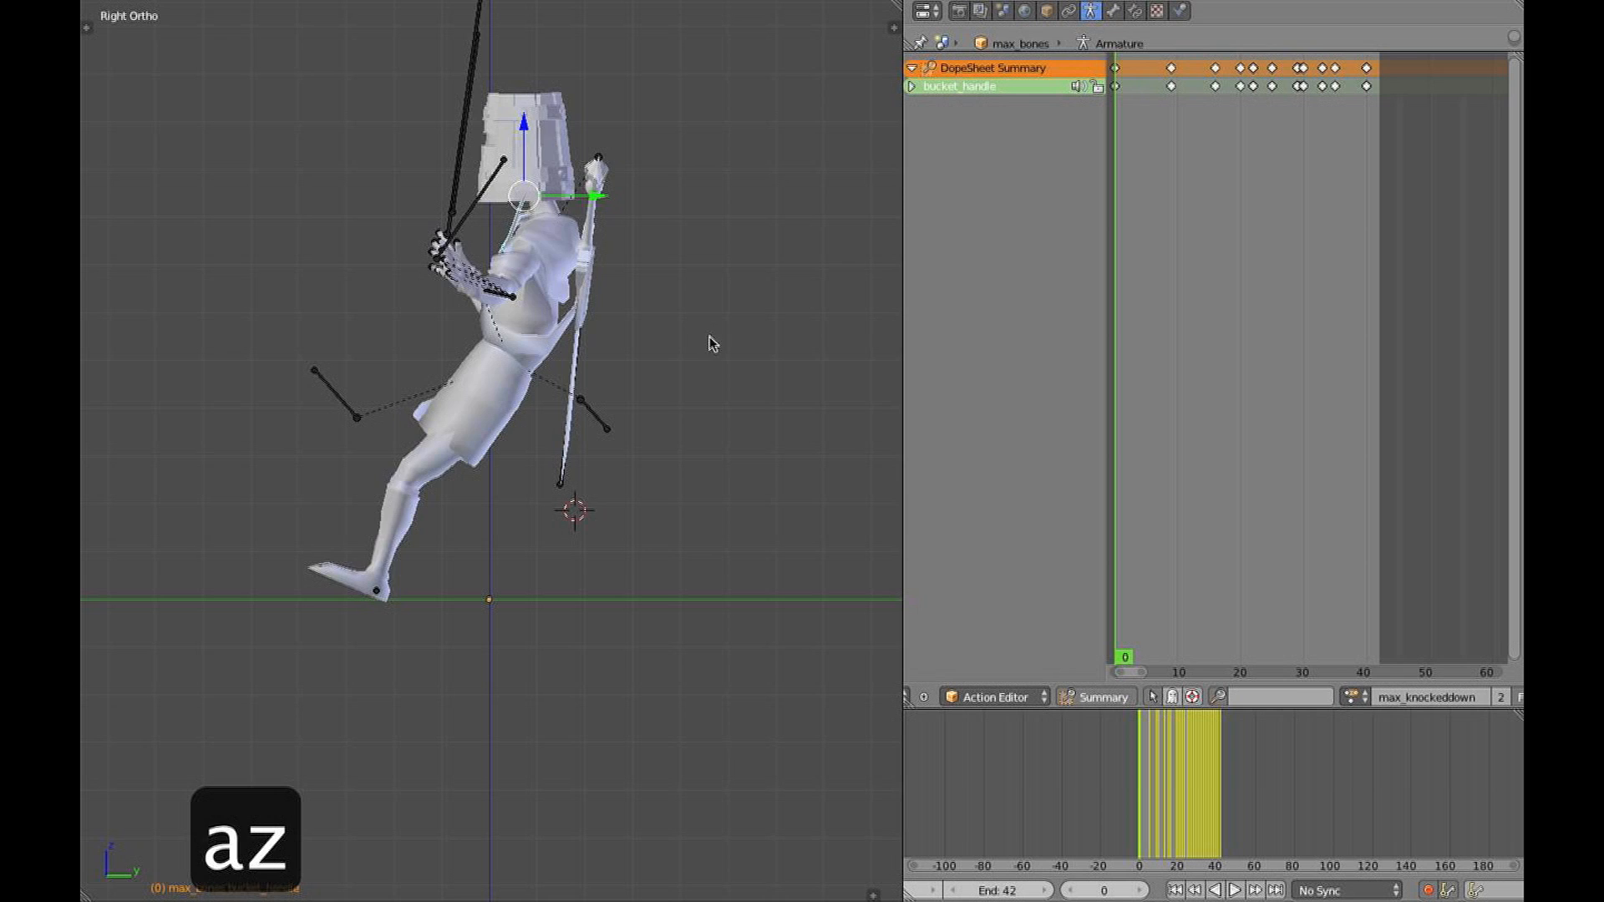
pyautogui.press('z')
pyautogui.press('z')
pyautogui.press('a')
pyautogui.hotkey('alt', 'a')
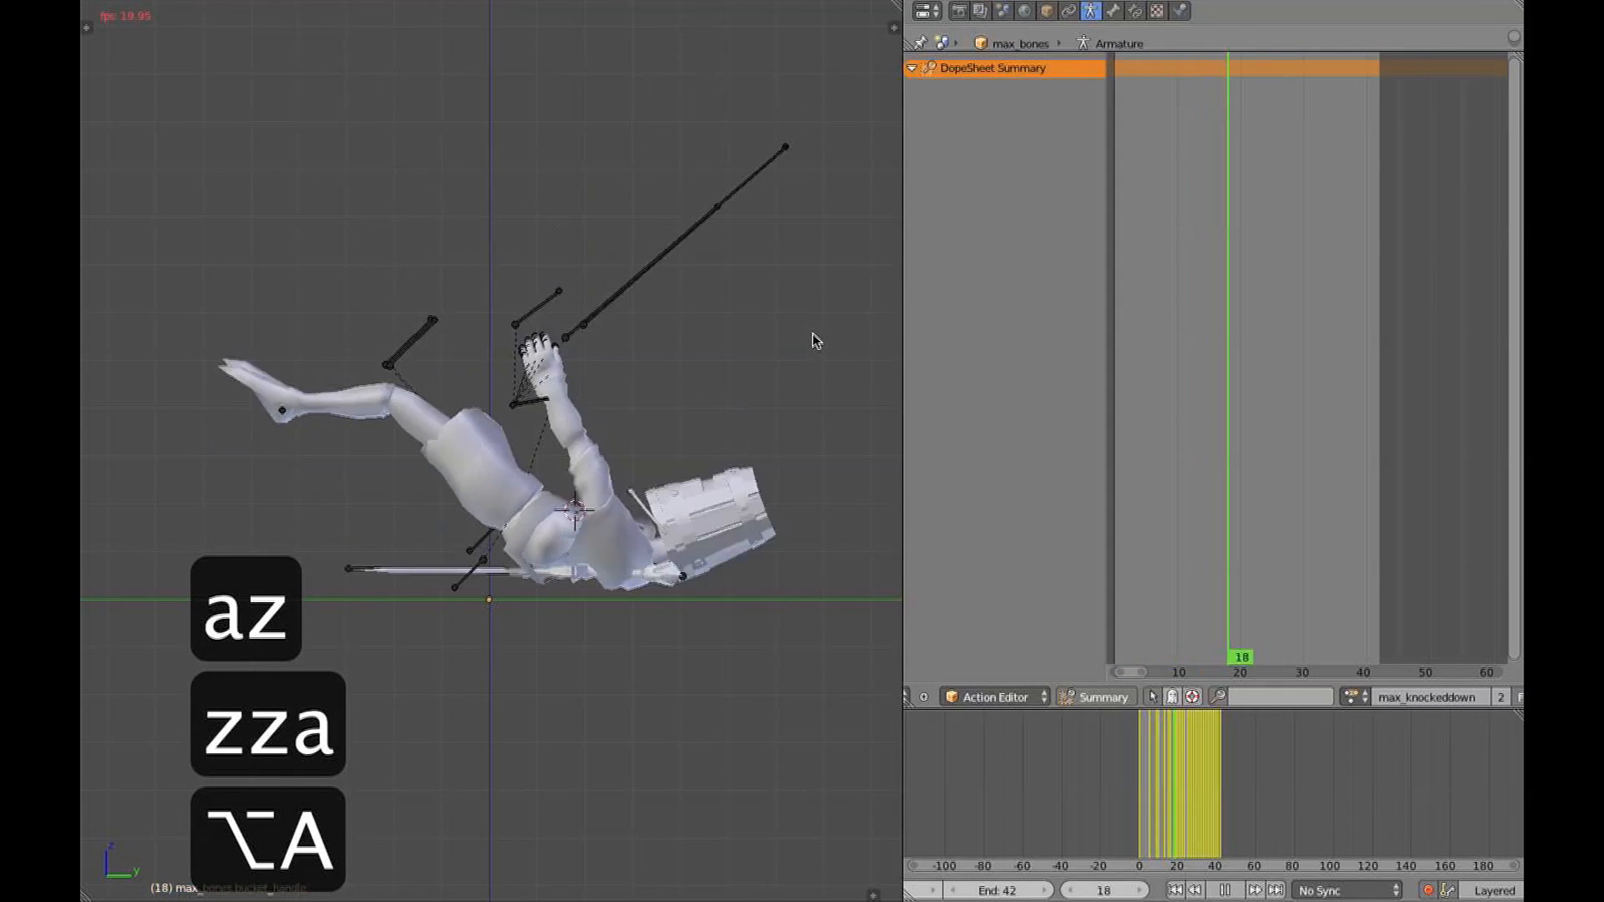
pyautogui.moveTo(820, 337); pyautogui.dragTo(727, 390, button='middle')
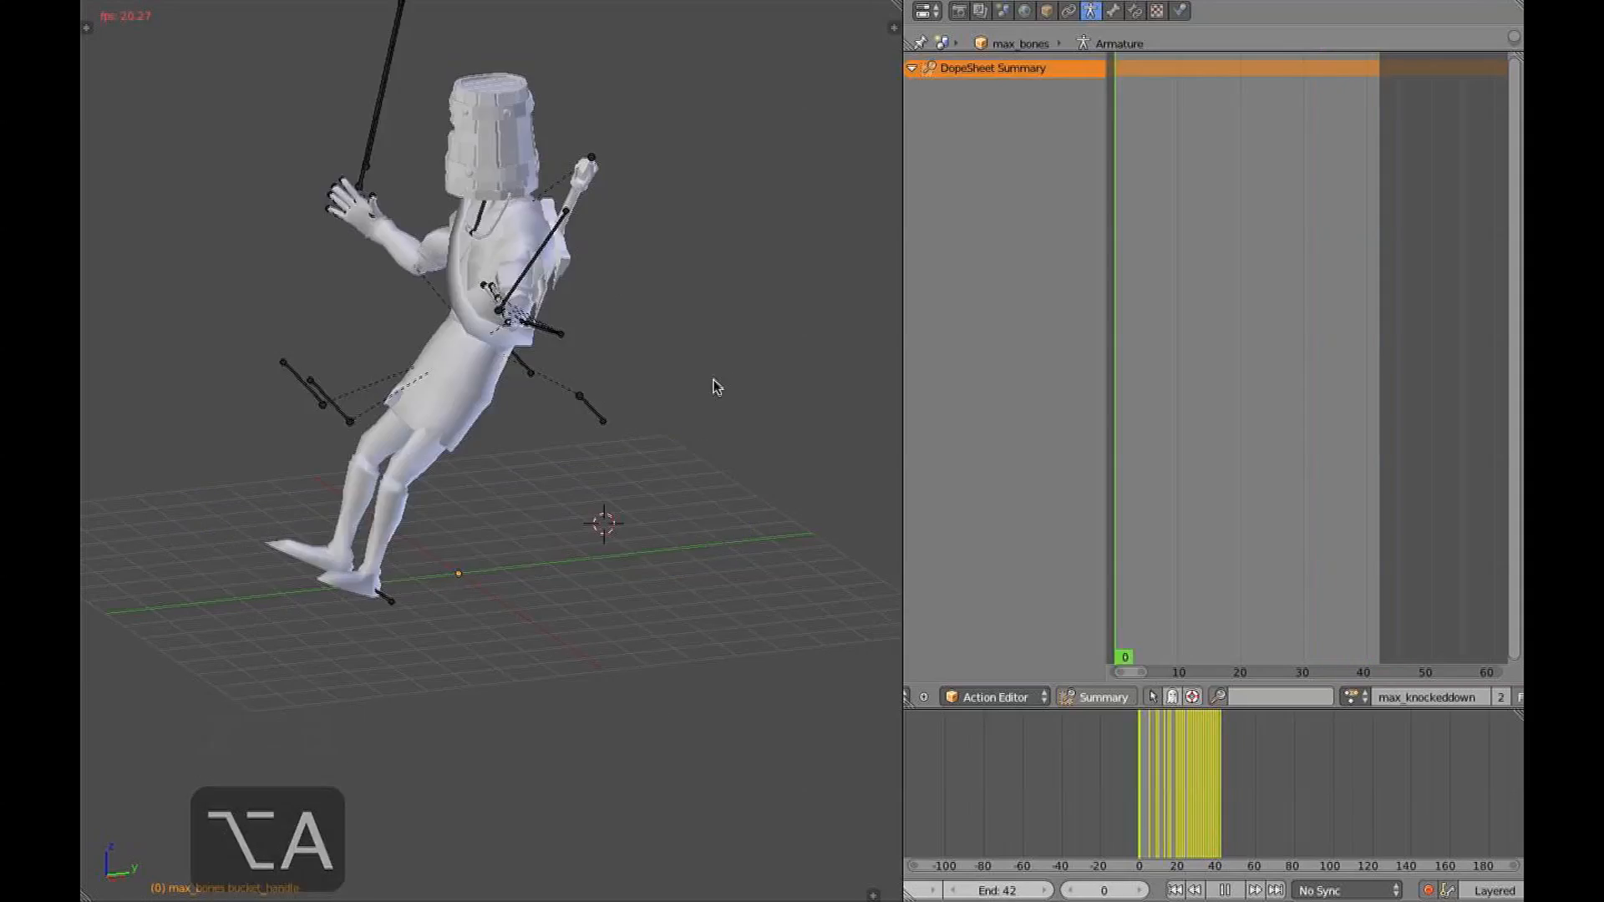
pyautogui.moveTo(716, 383); pyautogui.dragTo(762, 440, button='middle')
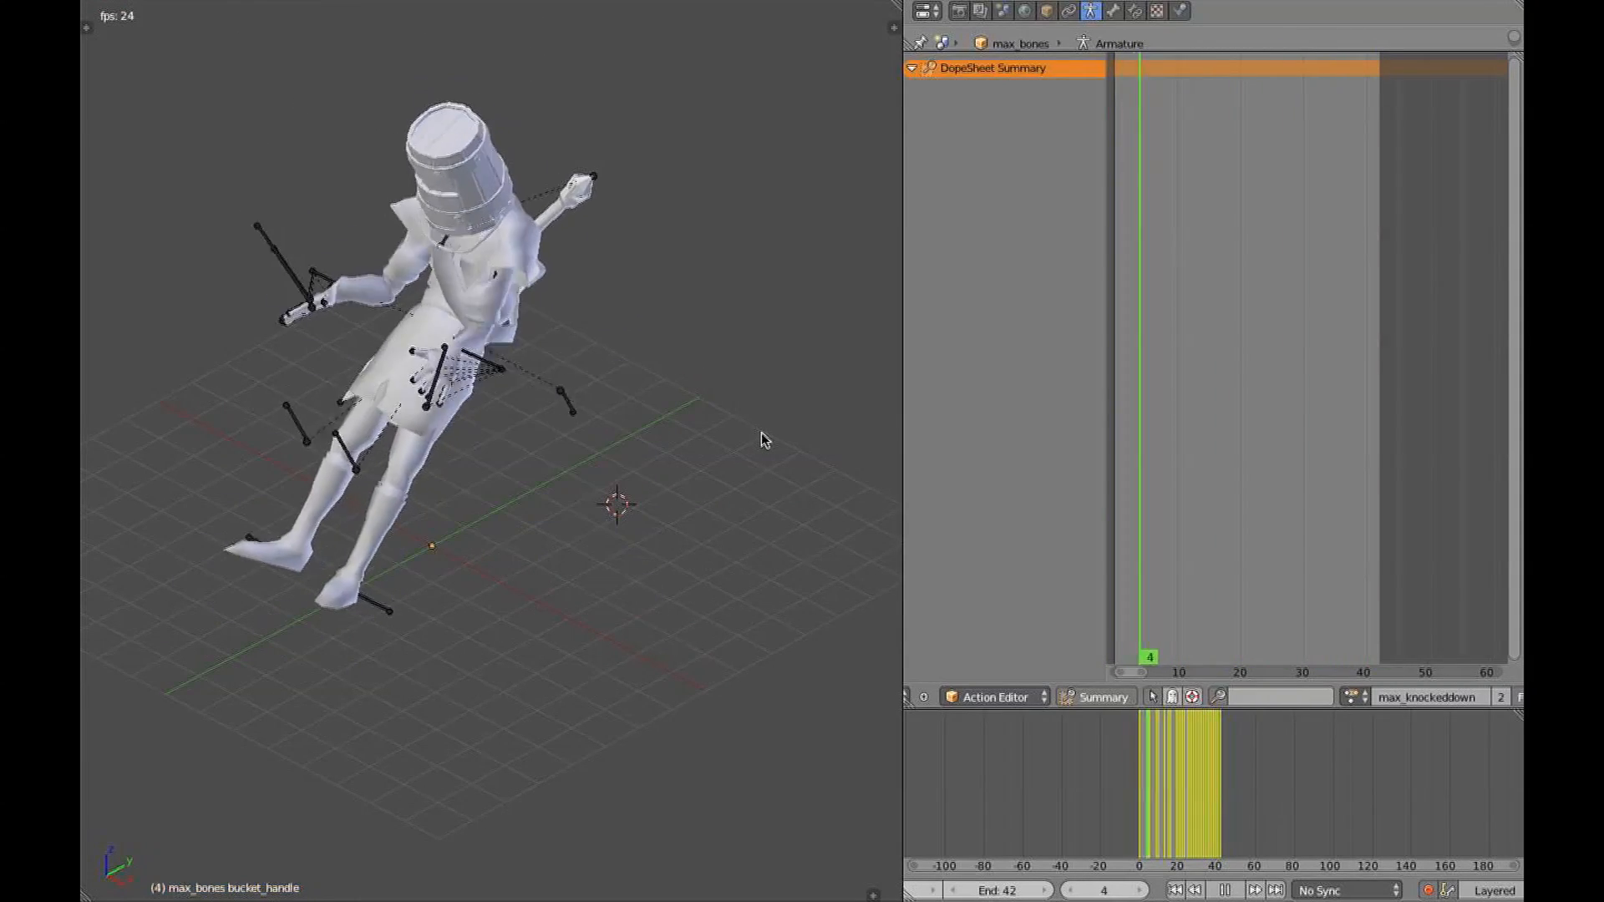
pyautogui.moveTo(764, 440); pyautogui.dragTo(92, 451, button='middle')
pyautogui.hotkey('alt', 'z')
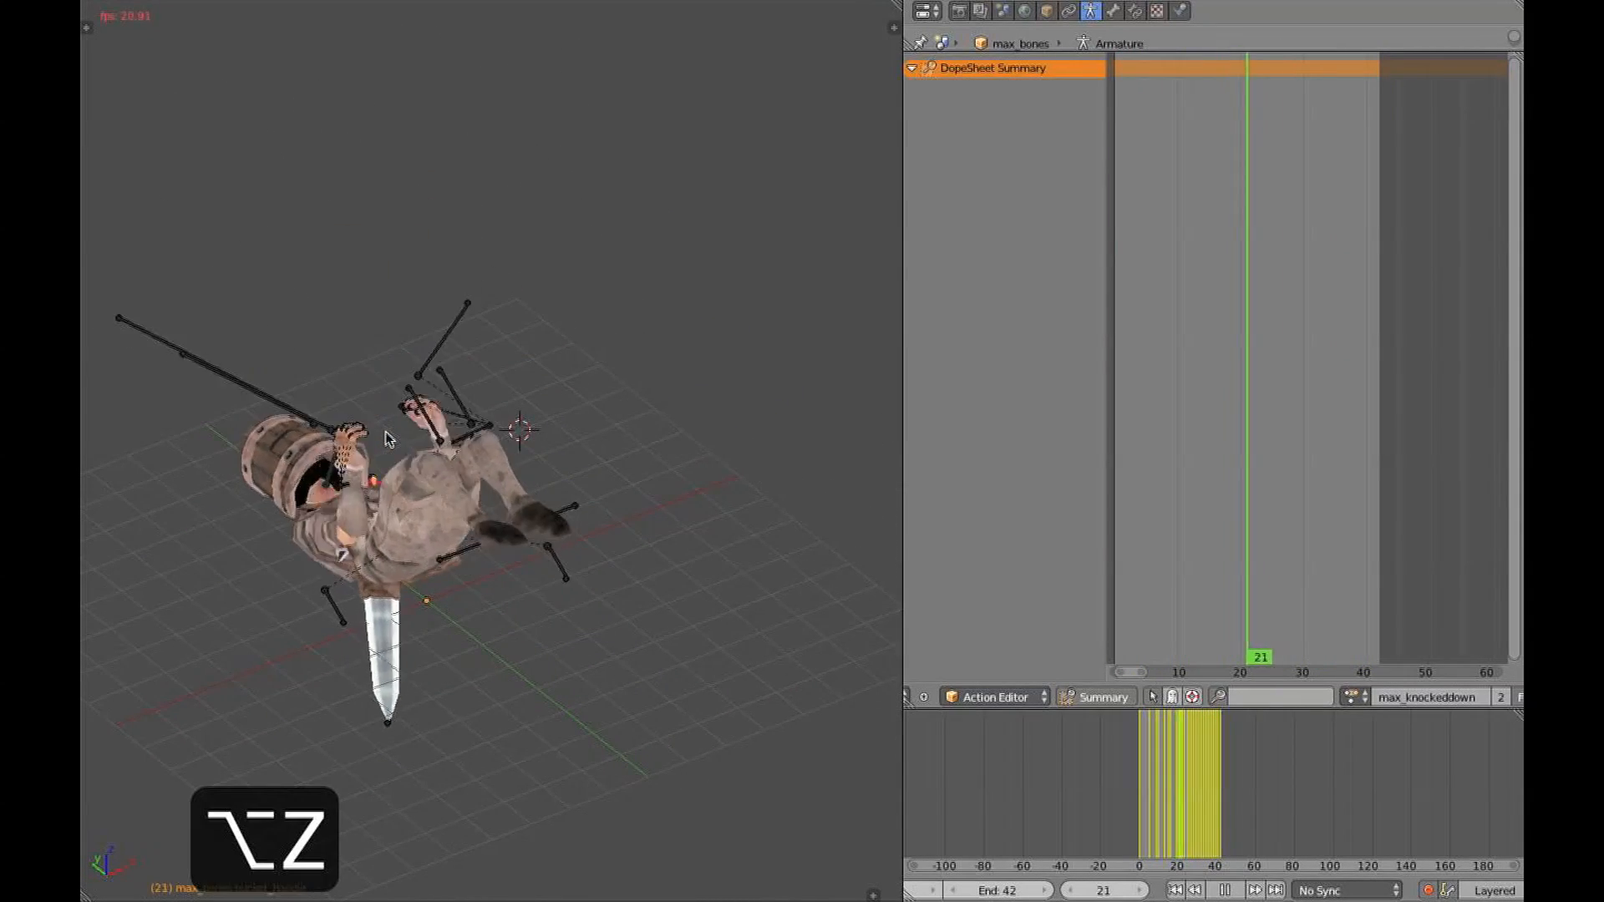
# Stop playback, return the armature to Object Mode and save the file
pyautogui.press('Escape')
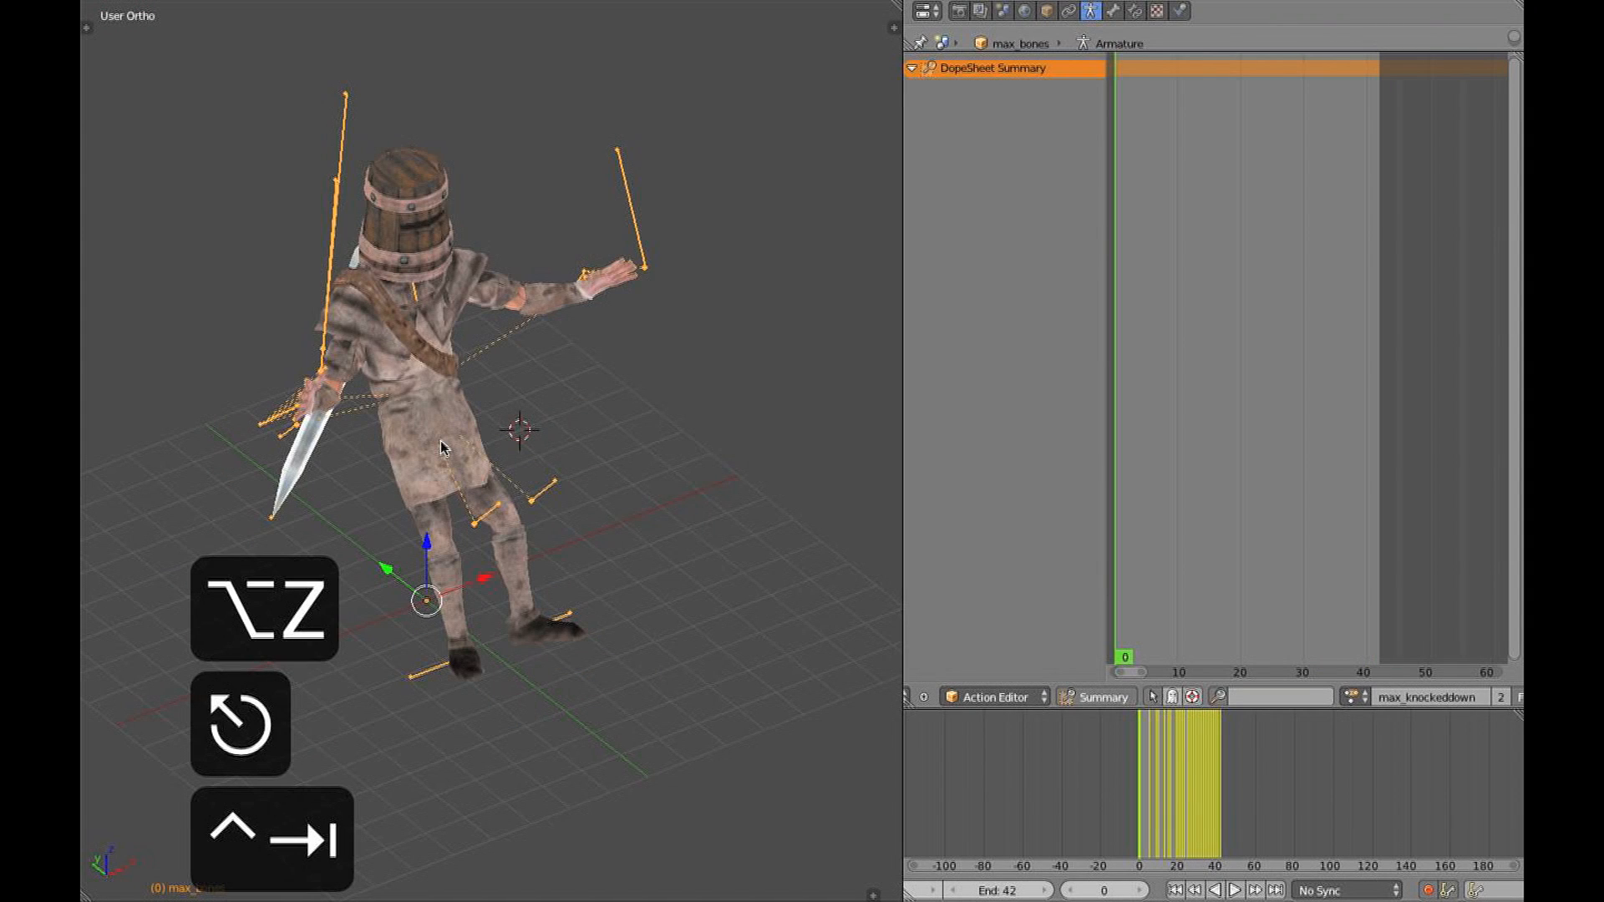
pyautogui.press('super+s')
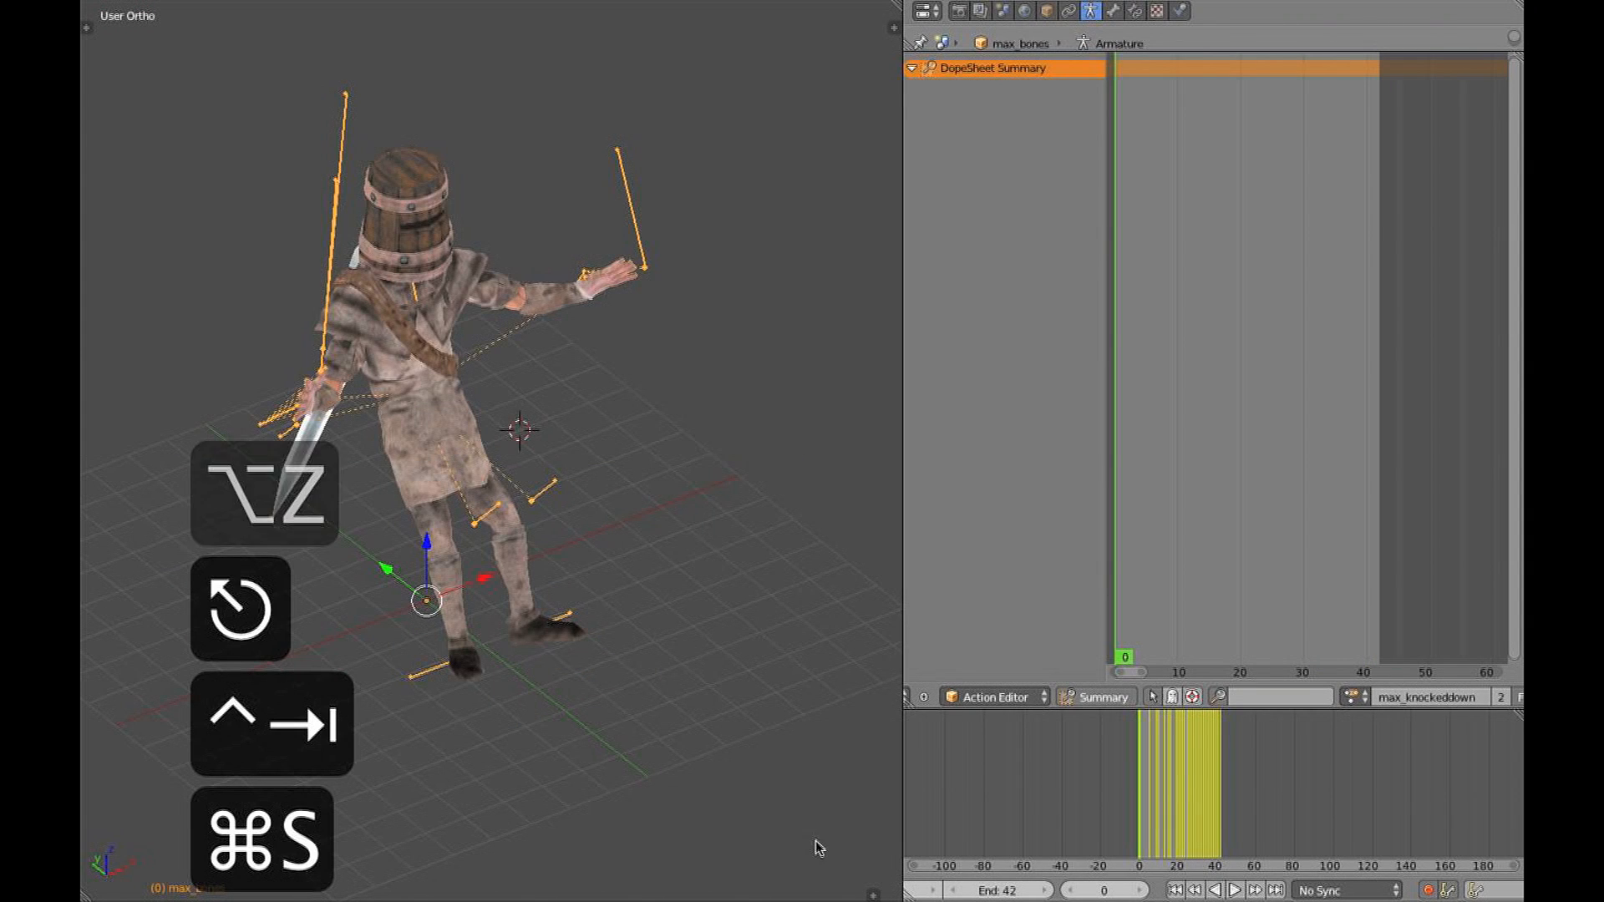
# Reveal all hidden objects, then hide the floor plane, the arrow-shaped Cube and the Sun lamp again
pyautogui.press('n')
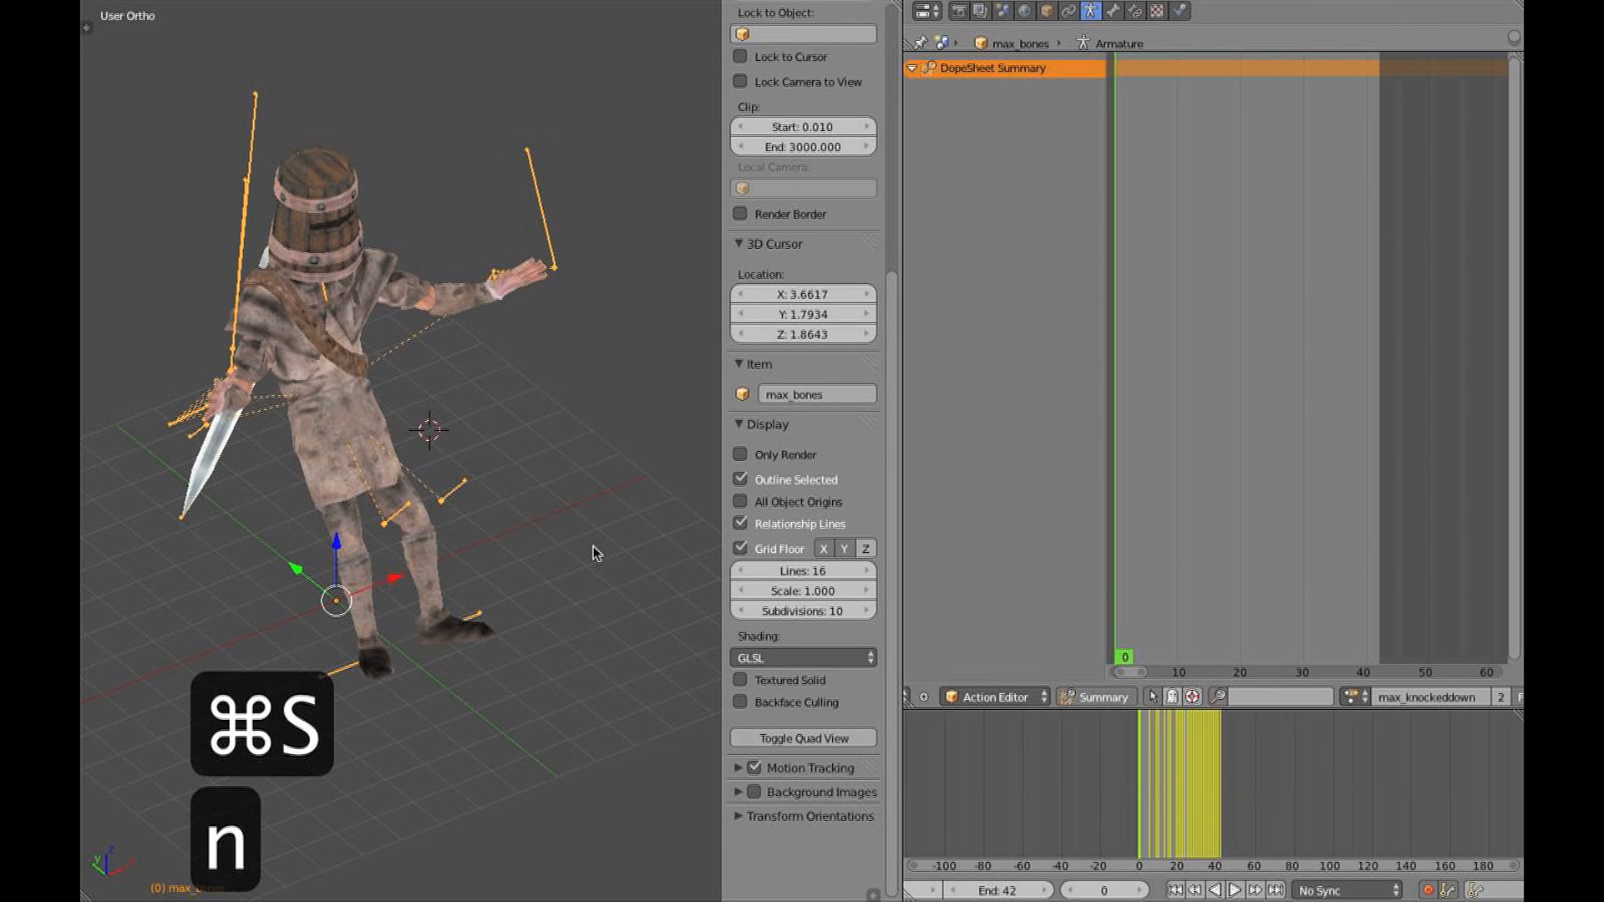
pyautogui.hotkey('alt', 'h')
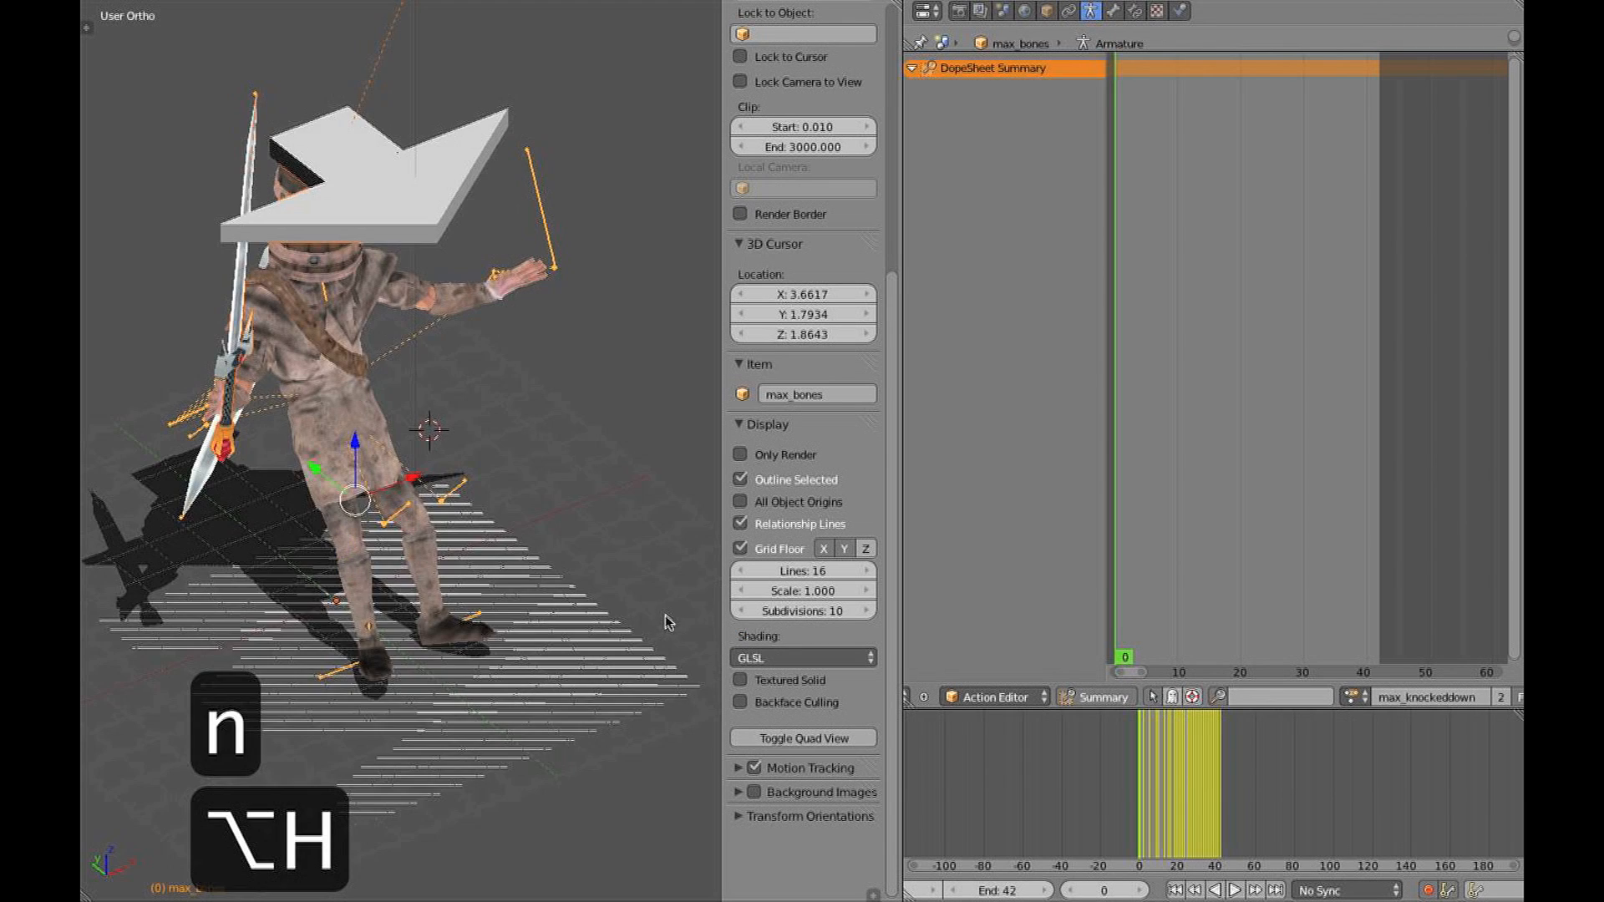
pyautogui.scroll(-5, 663, 480)
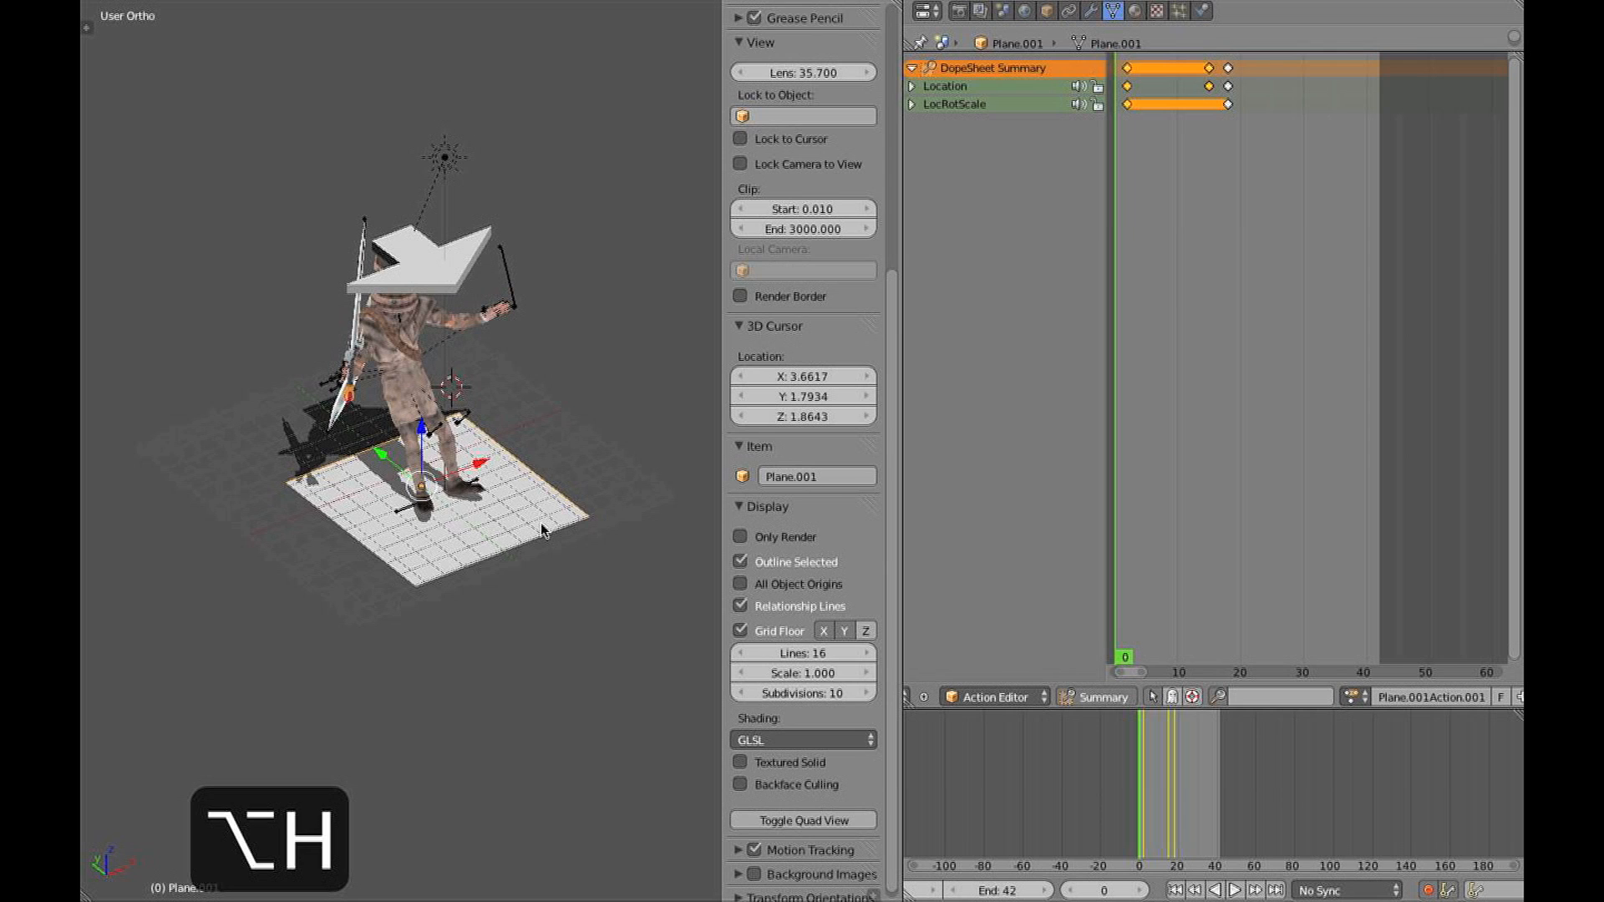
pyautogui.press('h')
pyautogui.scroll(4, 519, 373)
pyautogui.rightClick(513, 139)
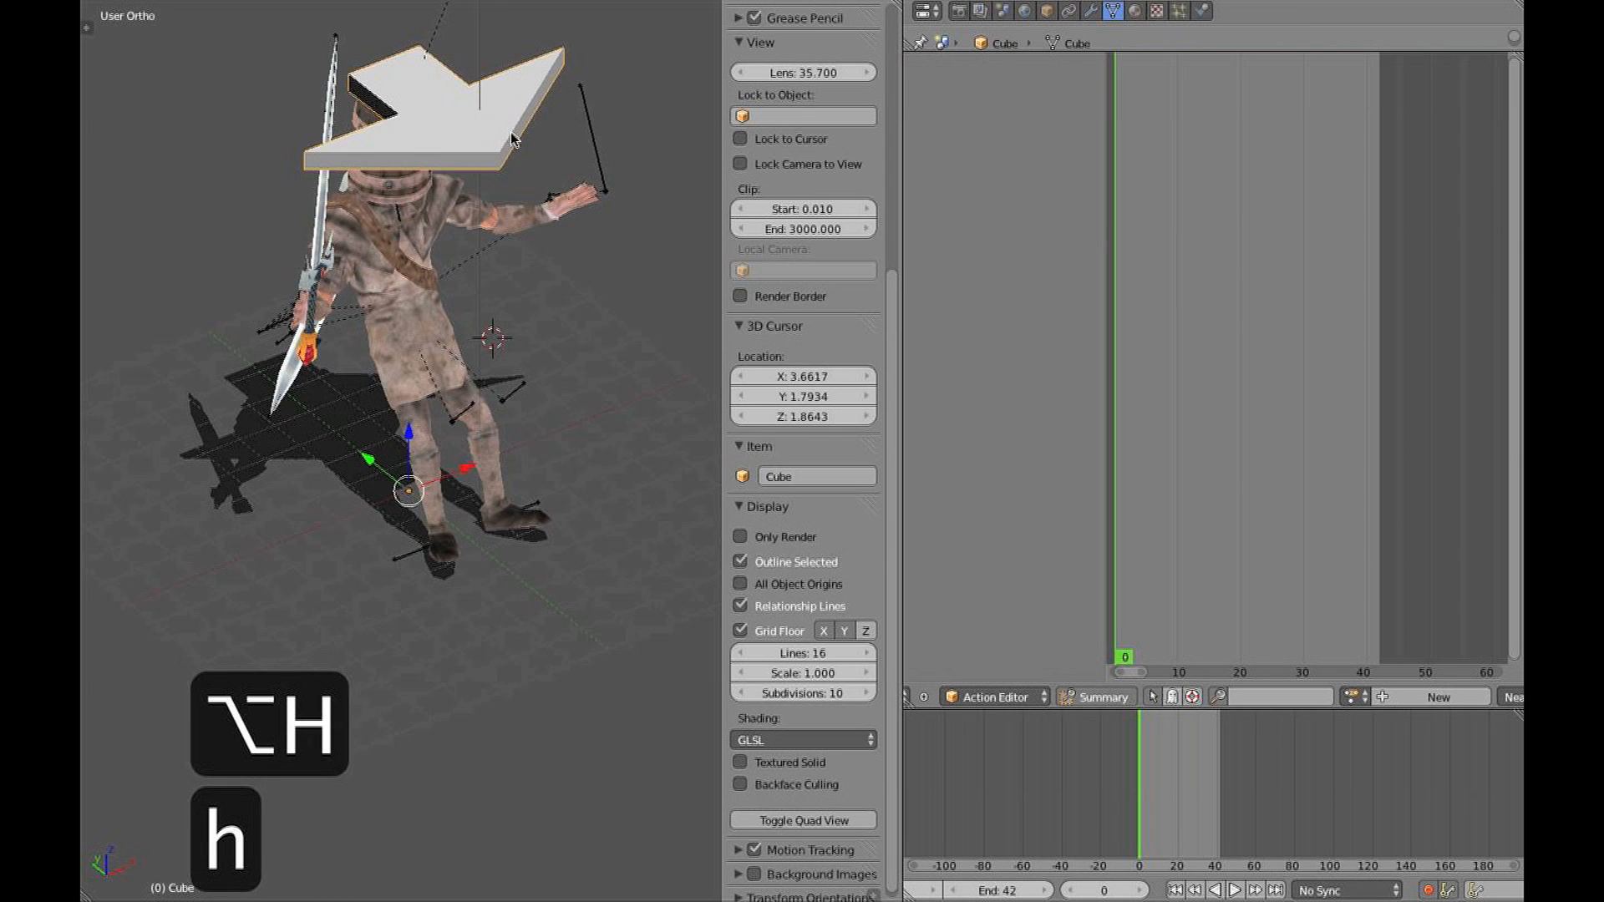
pyautogui.press('g')
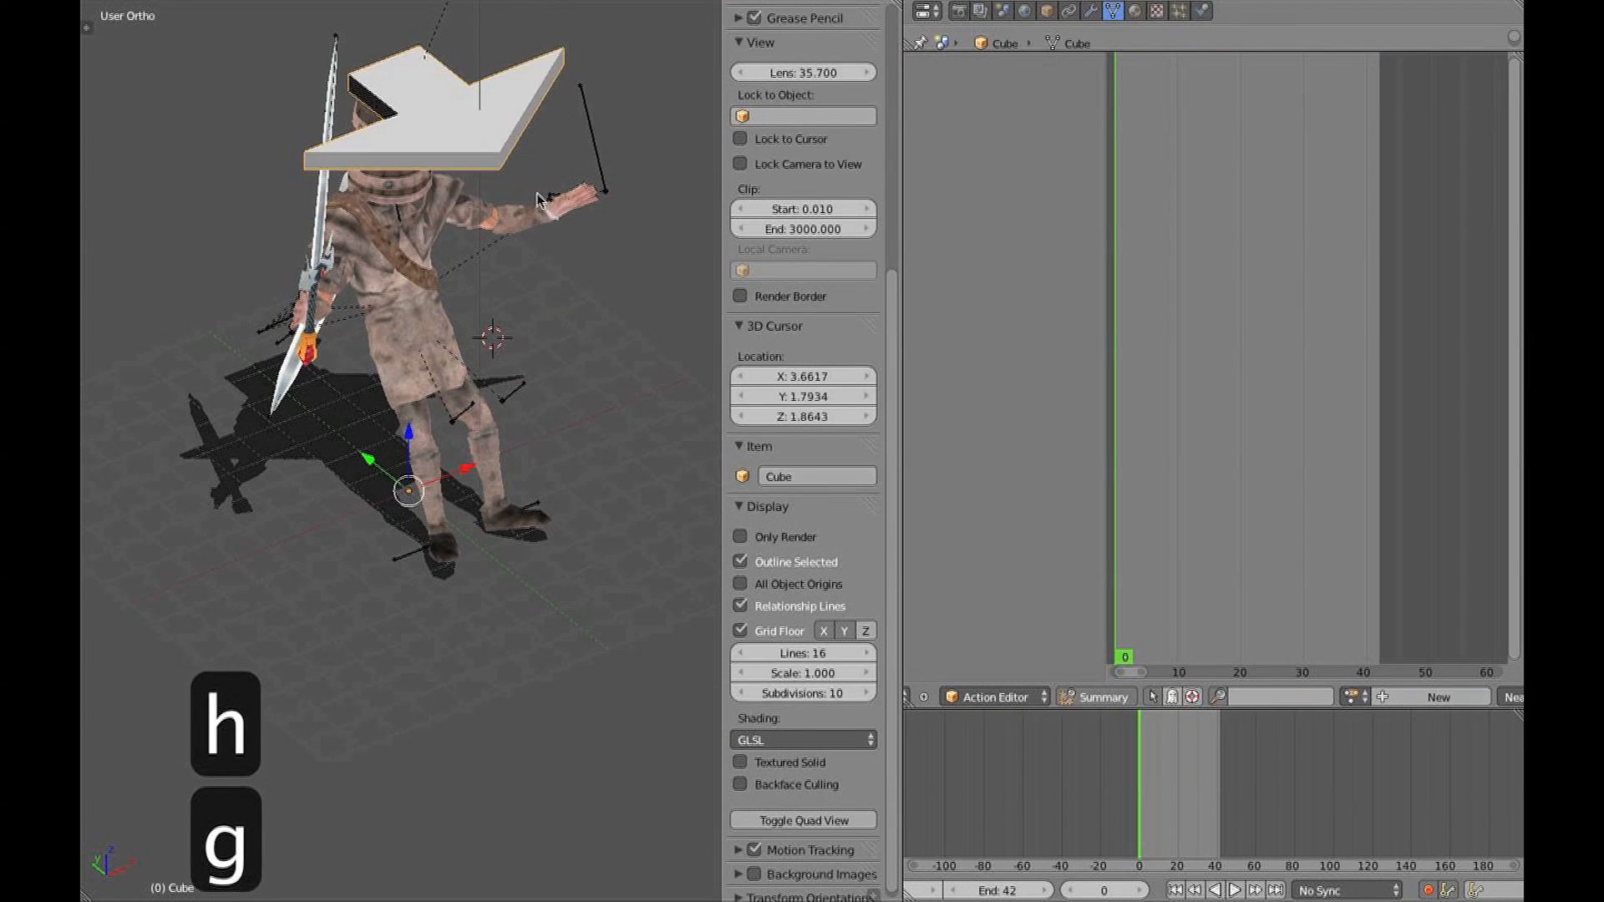
pyautogui.press('h')
pyautogui.keyDown('shift'); pyautogui.scroll(6, 502, 177); pyautogui.keyUp('shift')
pyautogui.rightClick(483, 33)
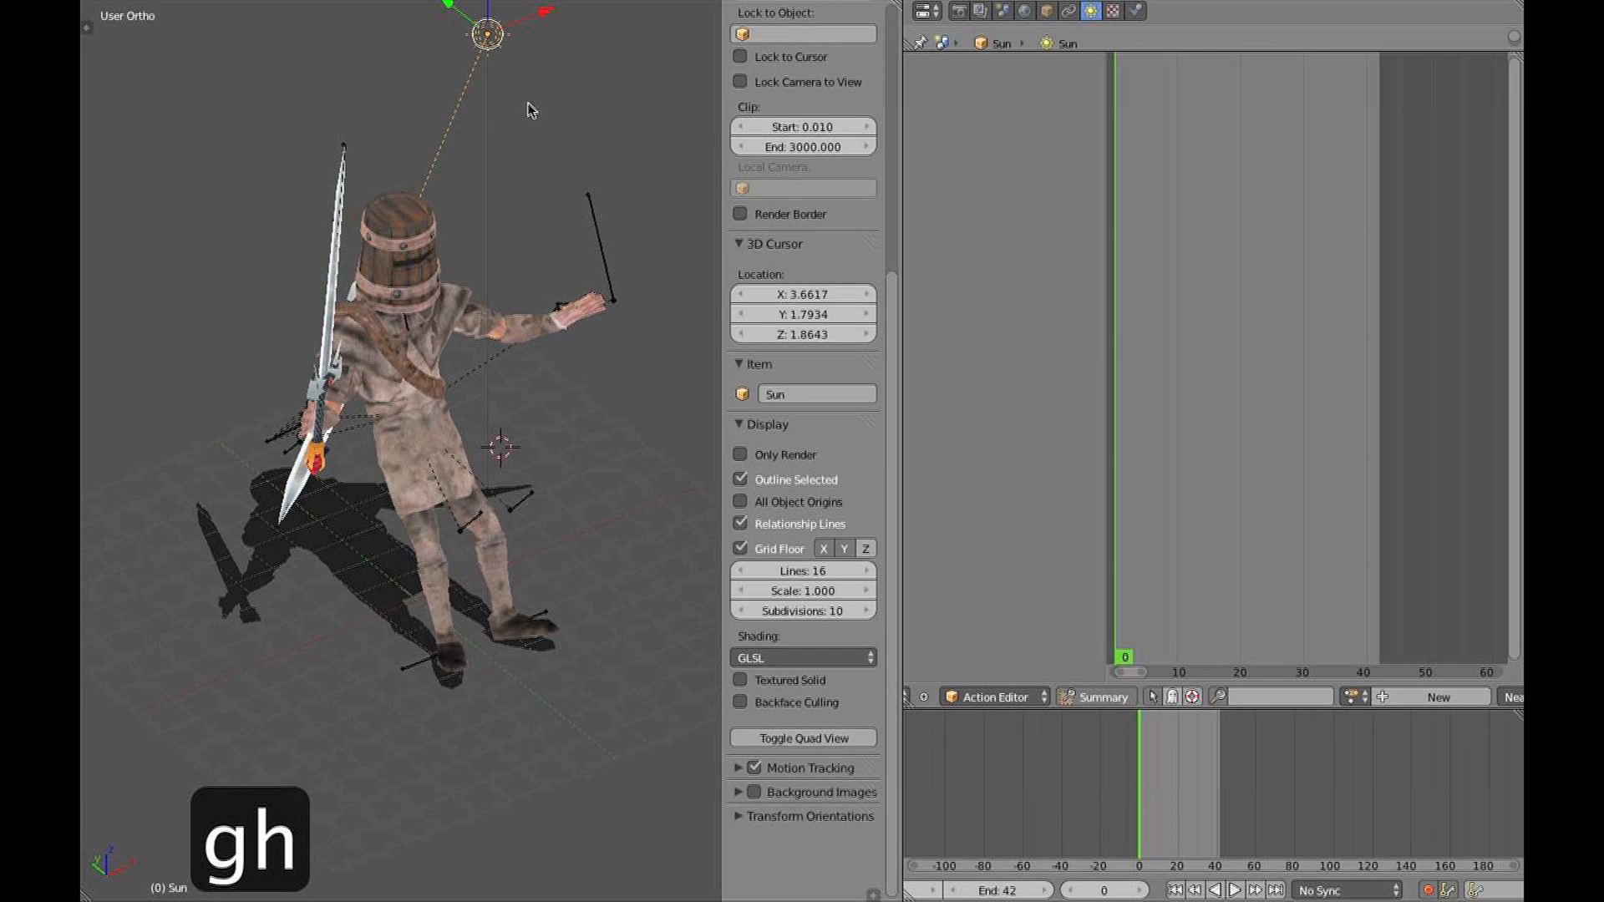
pyautogui.press('h')
# Preview the animation with Only Render display to check both swords and the cast shadow
pyautogui.press('shift+super+a')
pyautogui.hotkey('alt', 'a')
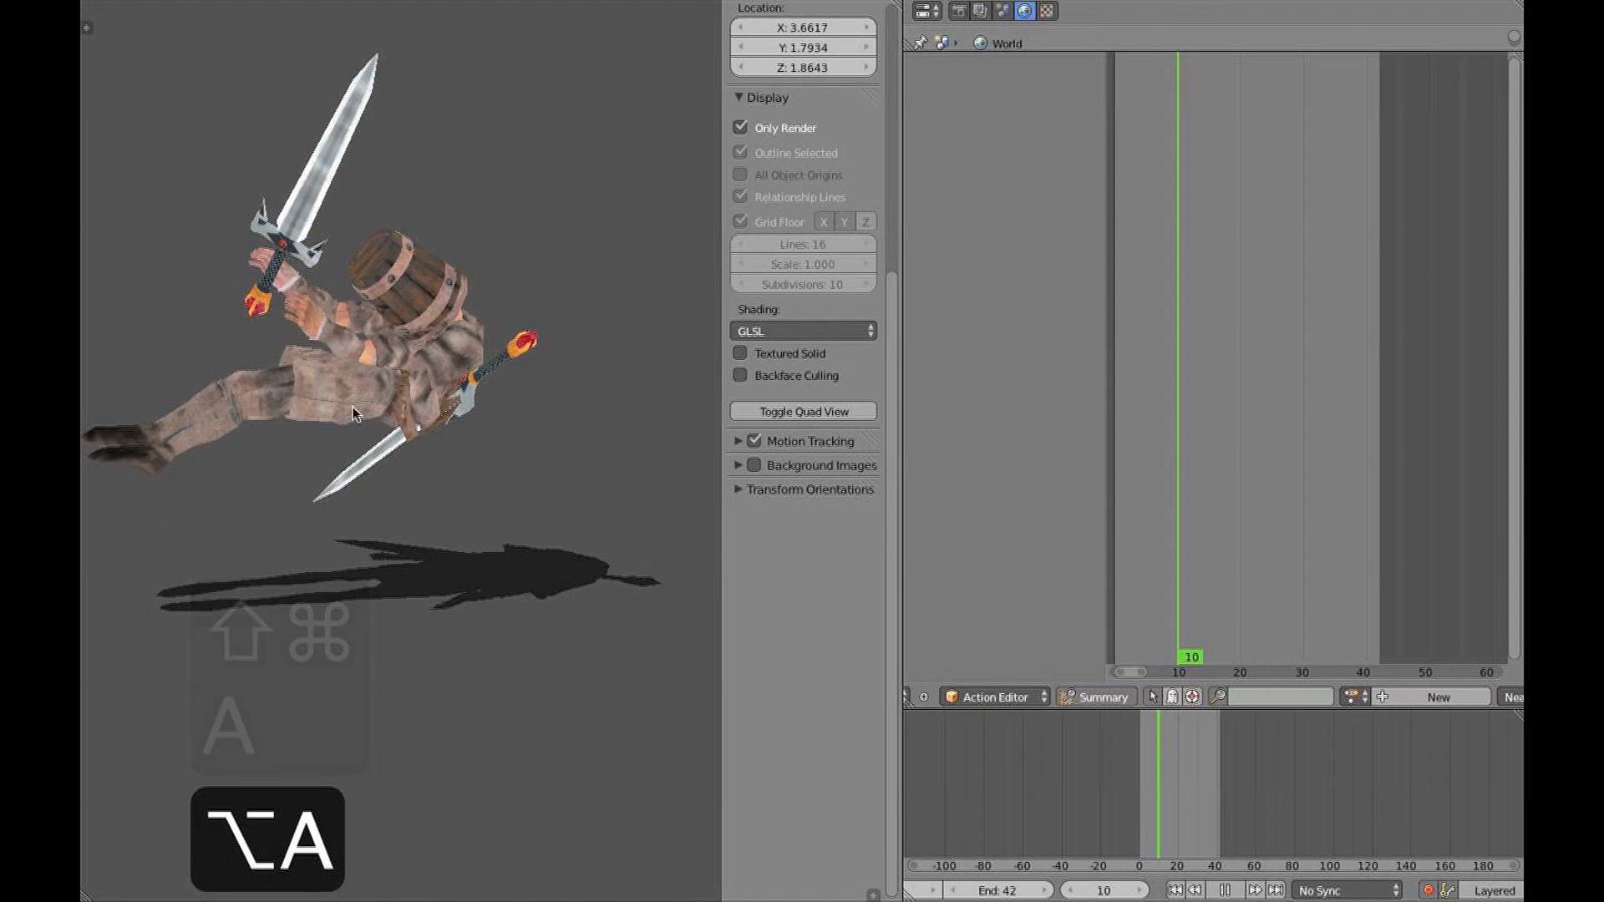
pyautogui.press('Escape')
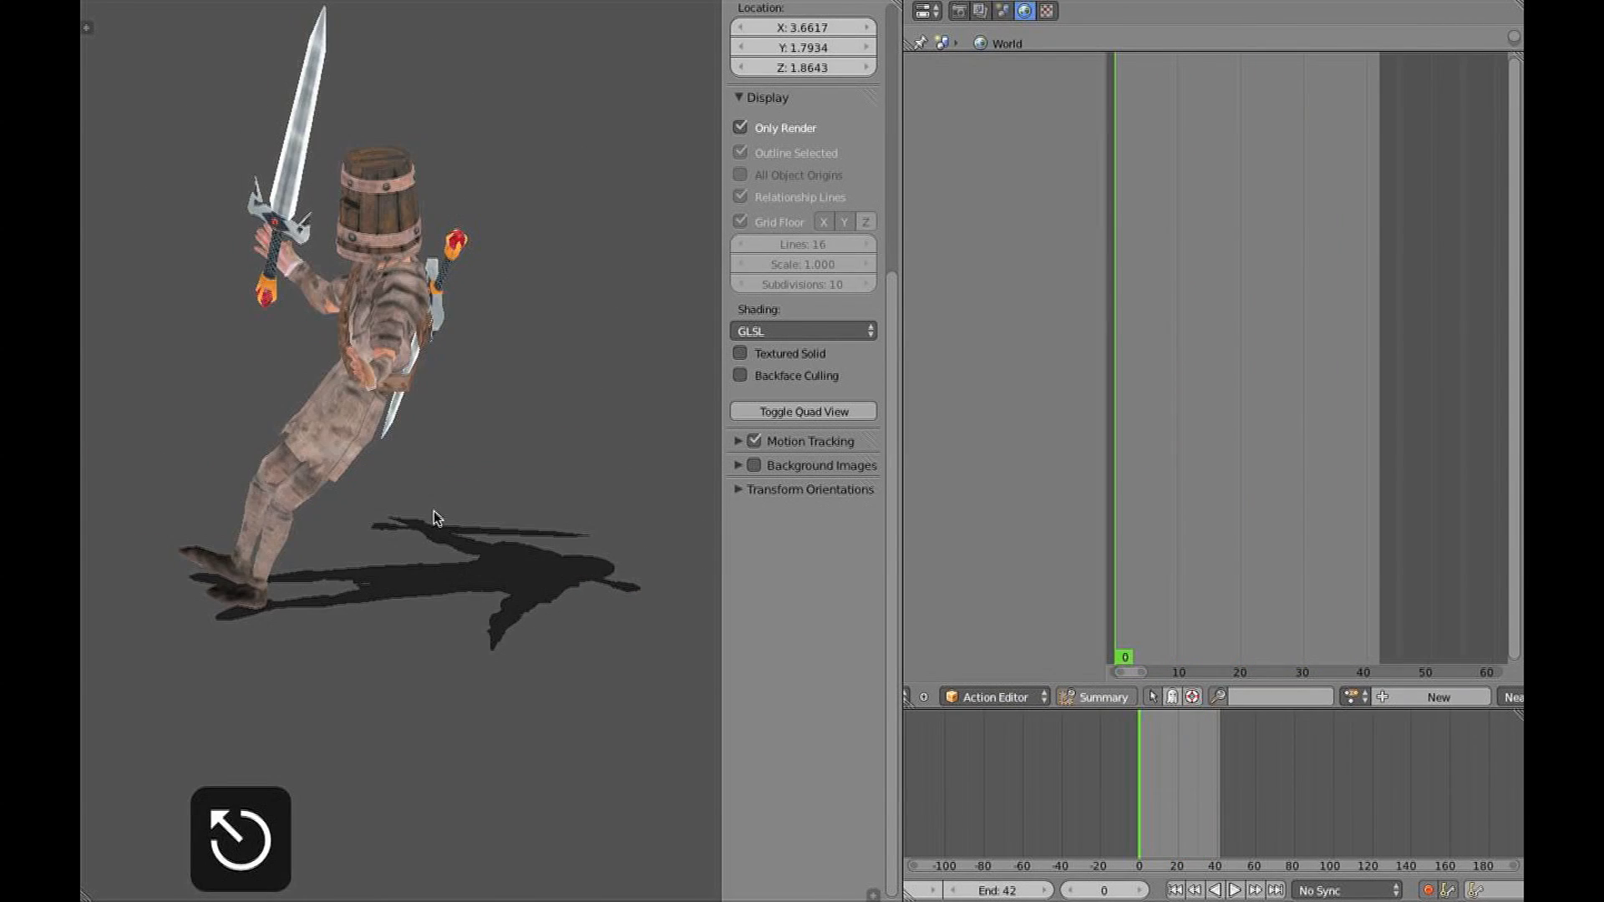
# Turn off Only Render, then put the armature in Pose Mode with the sheathedsword bone selected
pyautogui.press('z')
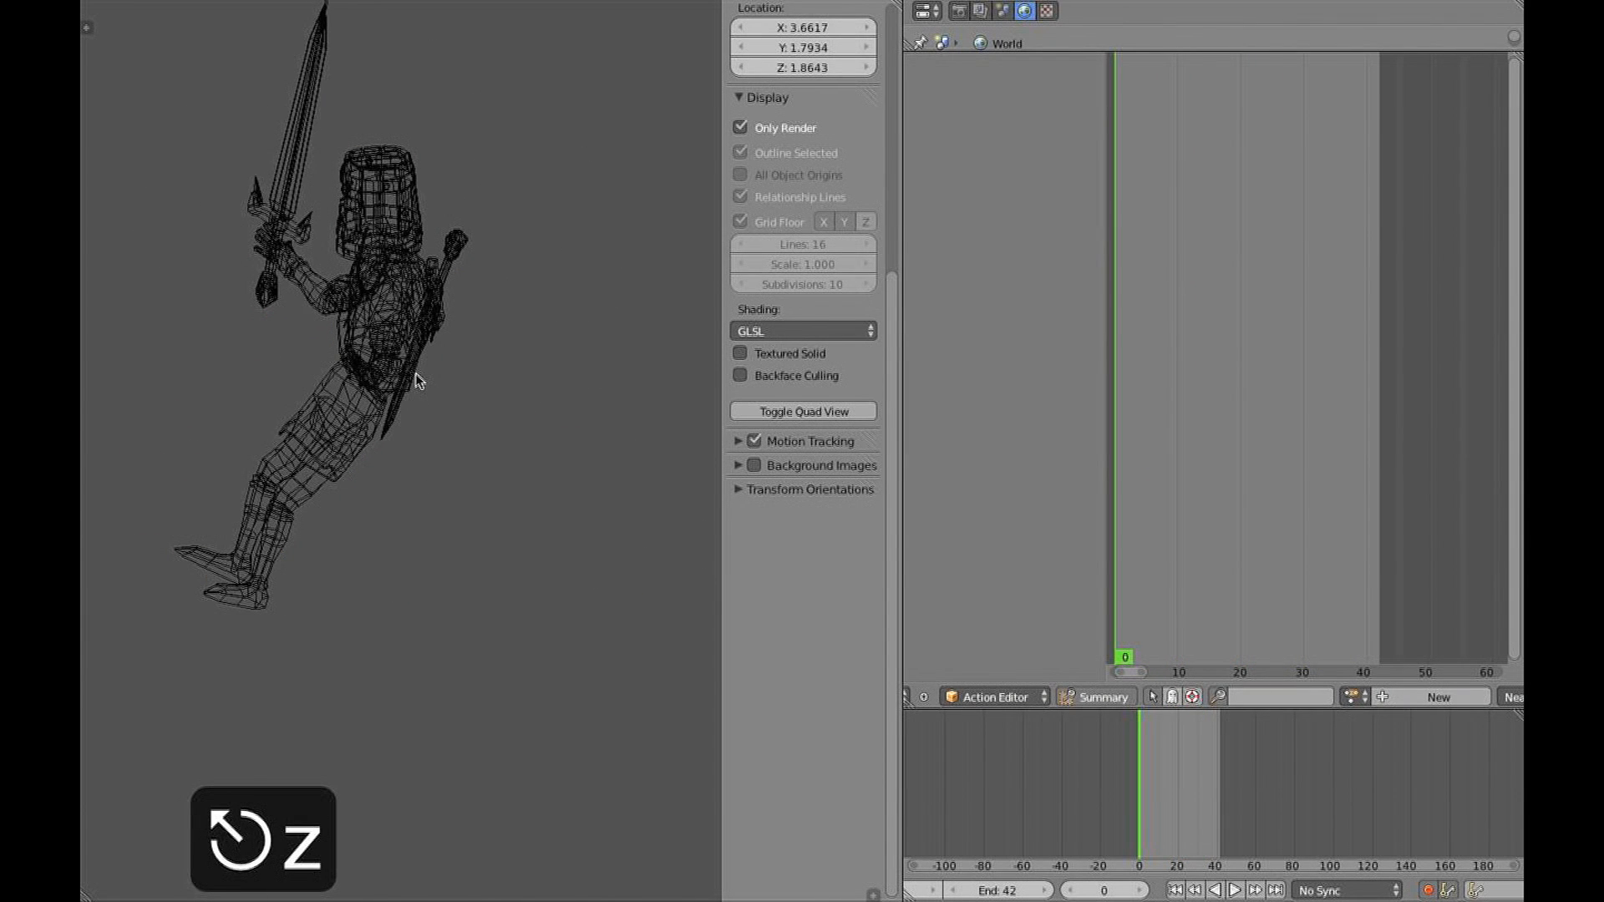
pyautogui.press('shift+super+a')
pyautogui.rightClick(448, 440)
pyautogui.hotkey('ctrl', 'Tab')
pyautogui.press('3')
# Rotate and move the sheathedsword bone at frames 21 to 23 so the sword lies along the ground in side view
pyautogui.moveTo(1128, 279); pyautogui.dragTo(1240, 284)
pyautogui.press('z')
pyautogui.moveTo(468, 468); pyautogui.dragTo(518, 484, button='middle')
pyautogui.scroll(4, 518, 485)
pyautogui.click(1247, 261)
pyautogui.press('3')
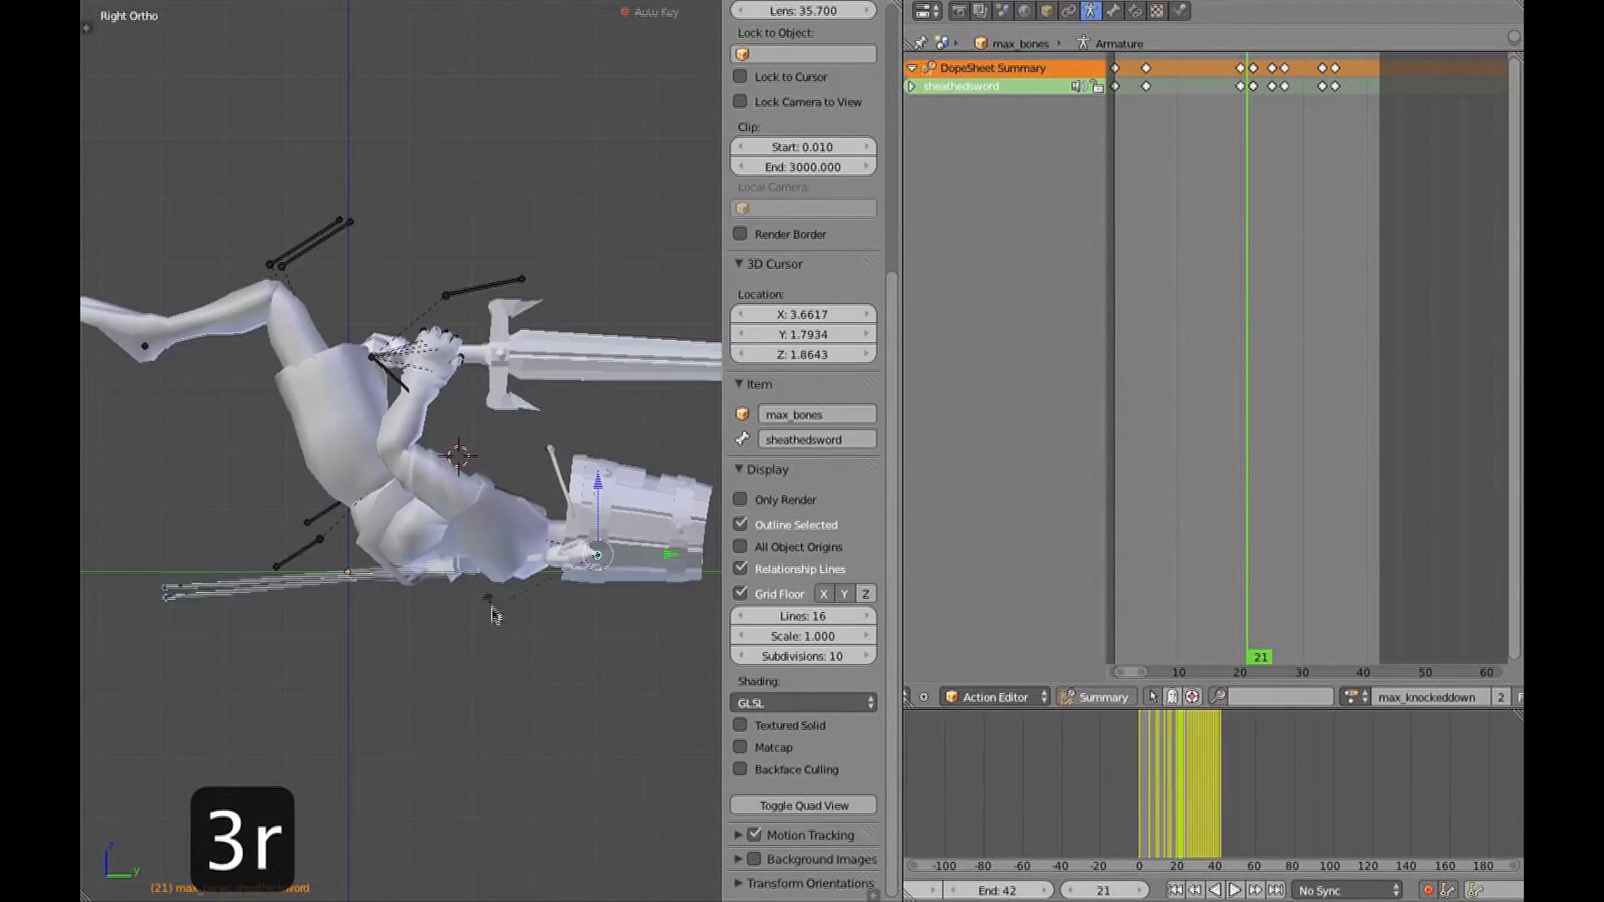
pyautogui.press('r')
pyautogui.press('g')
pyautogui.click(1274, 237)
pyautogui.press('3')
pyautogui.press('Left')
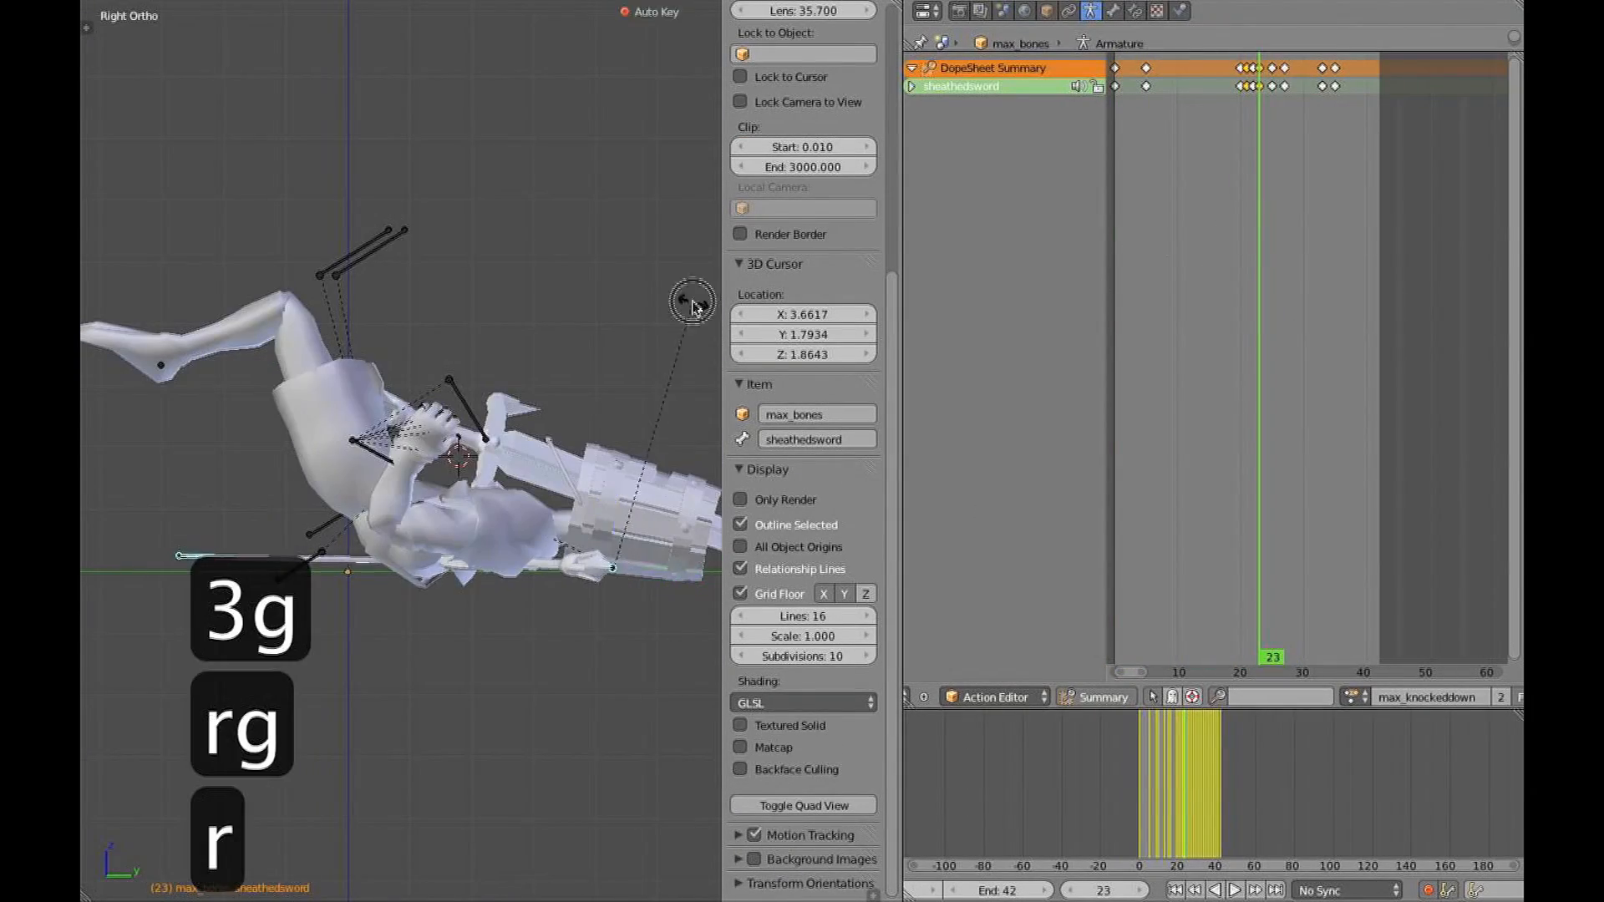
pyautogui.moveTo(1242, 217); pyautogui.dragTo(1286, 216)
# Preview the textured animation in the full-window 3D layout with Only Render enabled
pyautogui.press('a')
pyautogui.hotkey('alt', 'z')
pyautogui.press('n')
pyautogui.hotkey('ctrl', 'Right')
pyautogui.hotkey('ctrl', 'Left')
pyautogui.hotkey('ctrl', 'Left')
pyautogui.hotkey('ctrl', 'Left')
pyautogui.hotkey('alt', 'z')
pyautogui.press('shift+super+a')
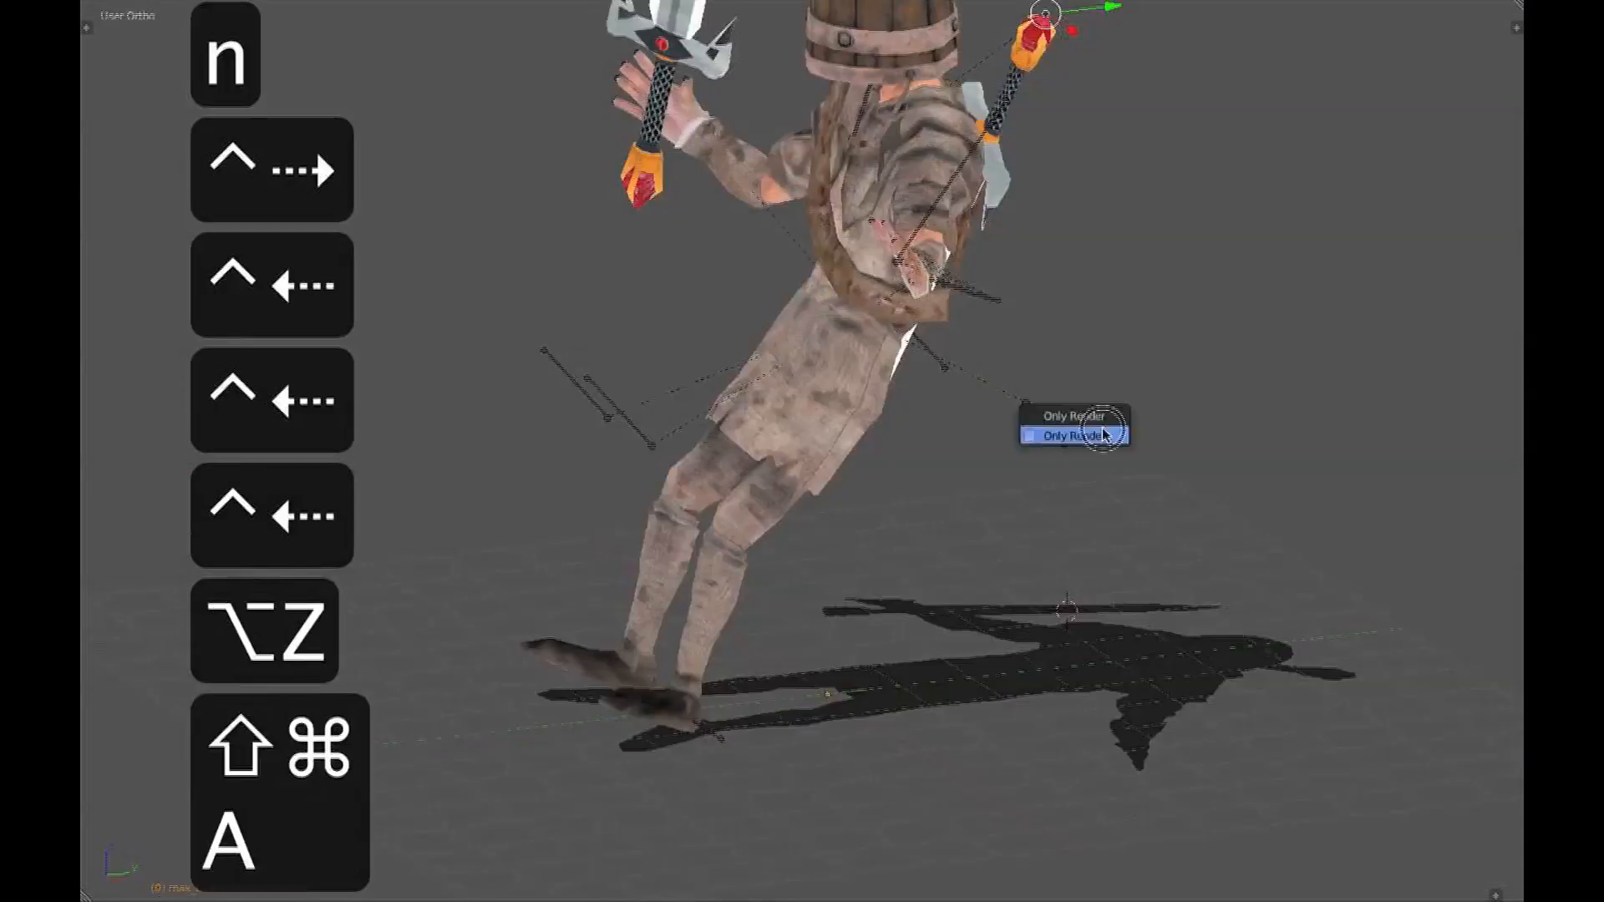
pyautogui.click(1105, 434)
pyautogui.press('a')
pyautogui.hotkey('alt', 'a')
pyautogui.press('Escape')
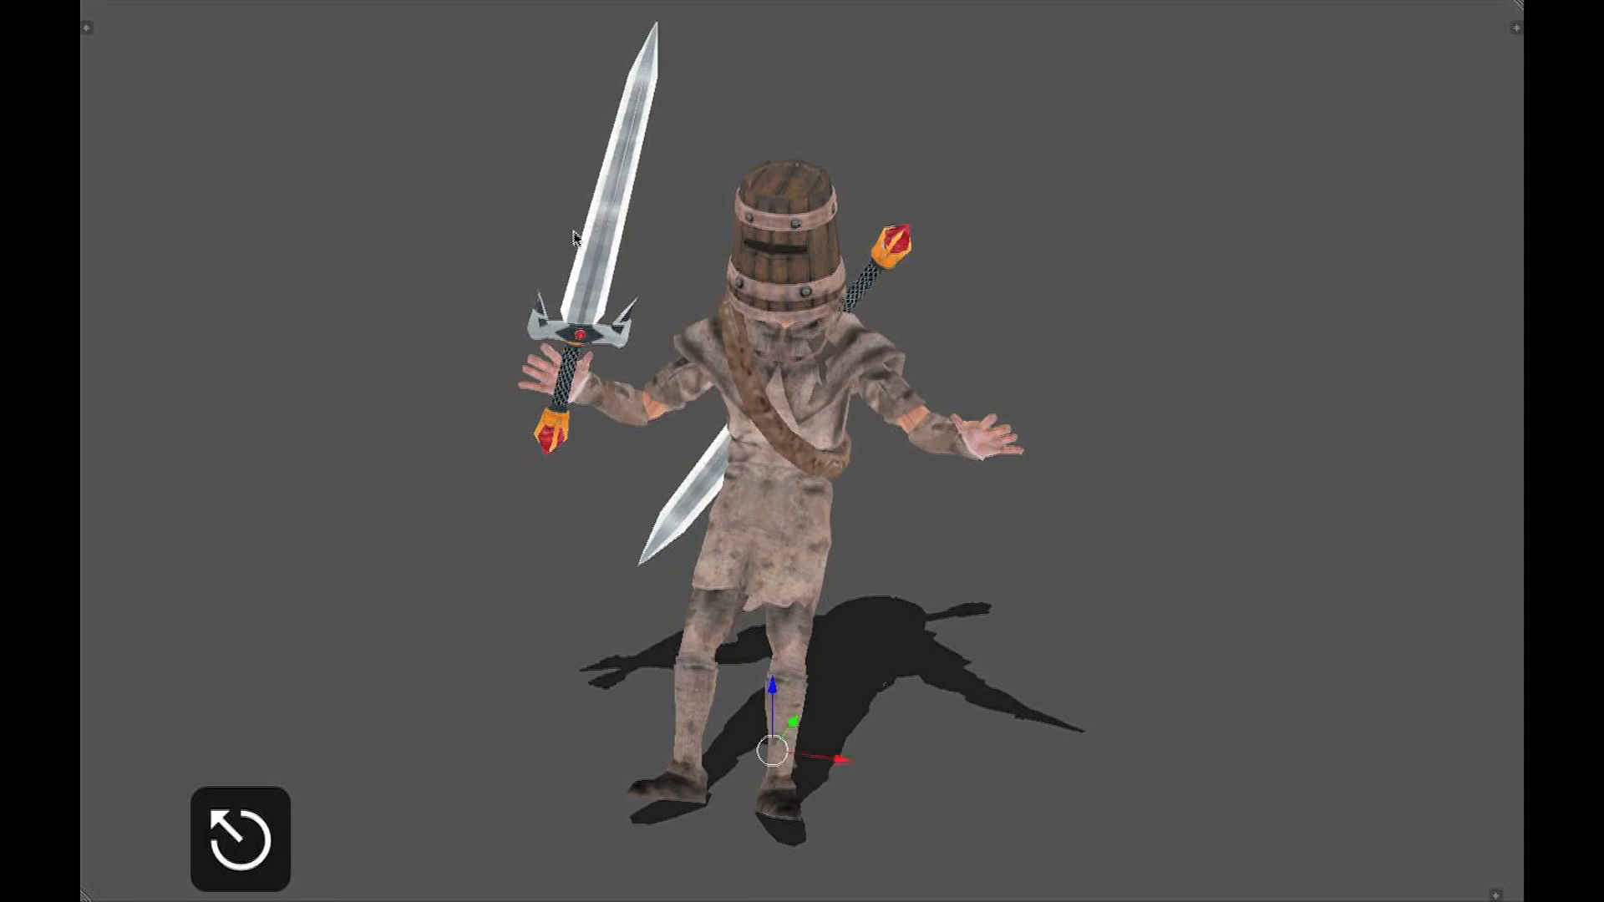
# Hide the drawn sword and play the animation, examining the fall from above and behind in perspective
pyautogui.press('h')
pyautogui.press('super+z')
pyautogui.press('z')
pyautogui.press('h')
pyautogui.hotkey('alt', 'z')
pyautogui.hotkey('alt', 'a')
pyautogui.moveTo(1127, 577); pyautogui.dragTo(886, 667, button='middle')
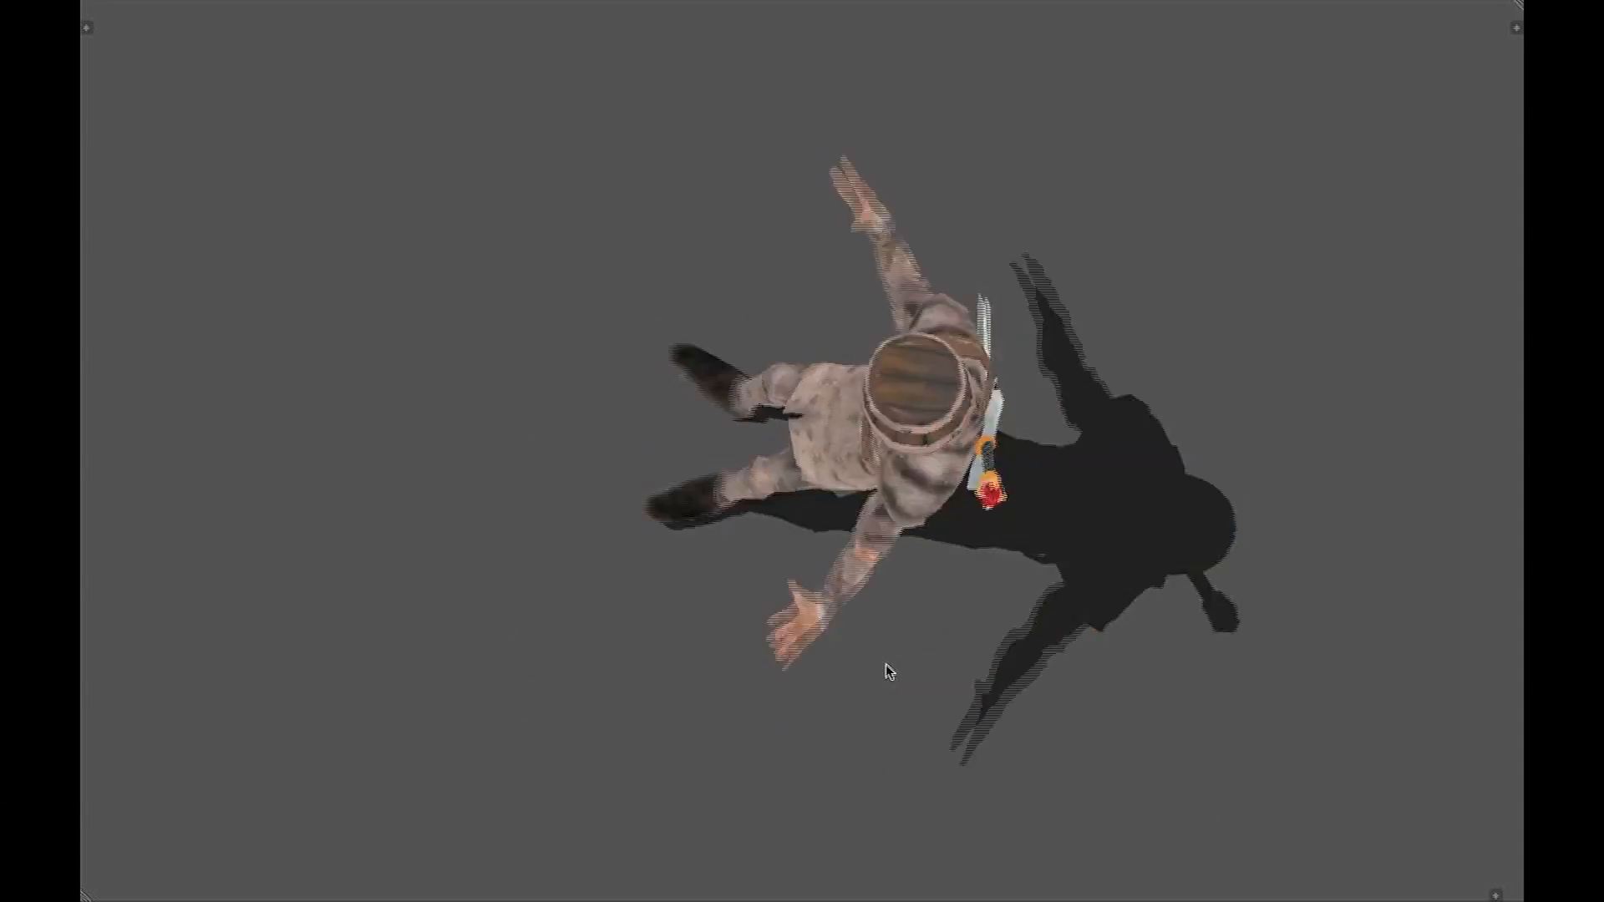
pyautogui.press('5')
pyautogui.moveTo(1054, 702); pyautogui.dragTo(1080, 589, button='middle')
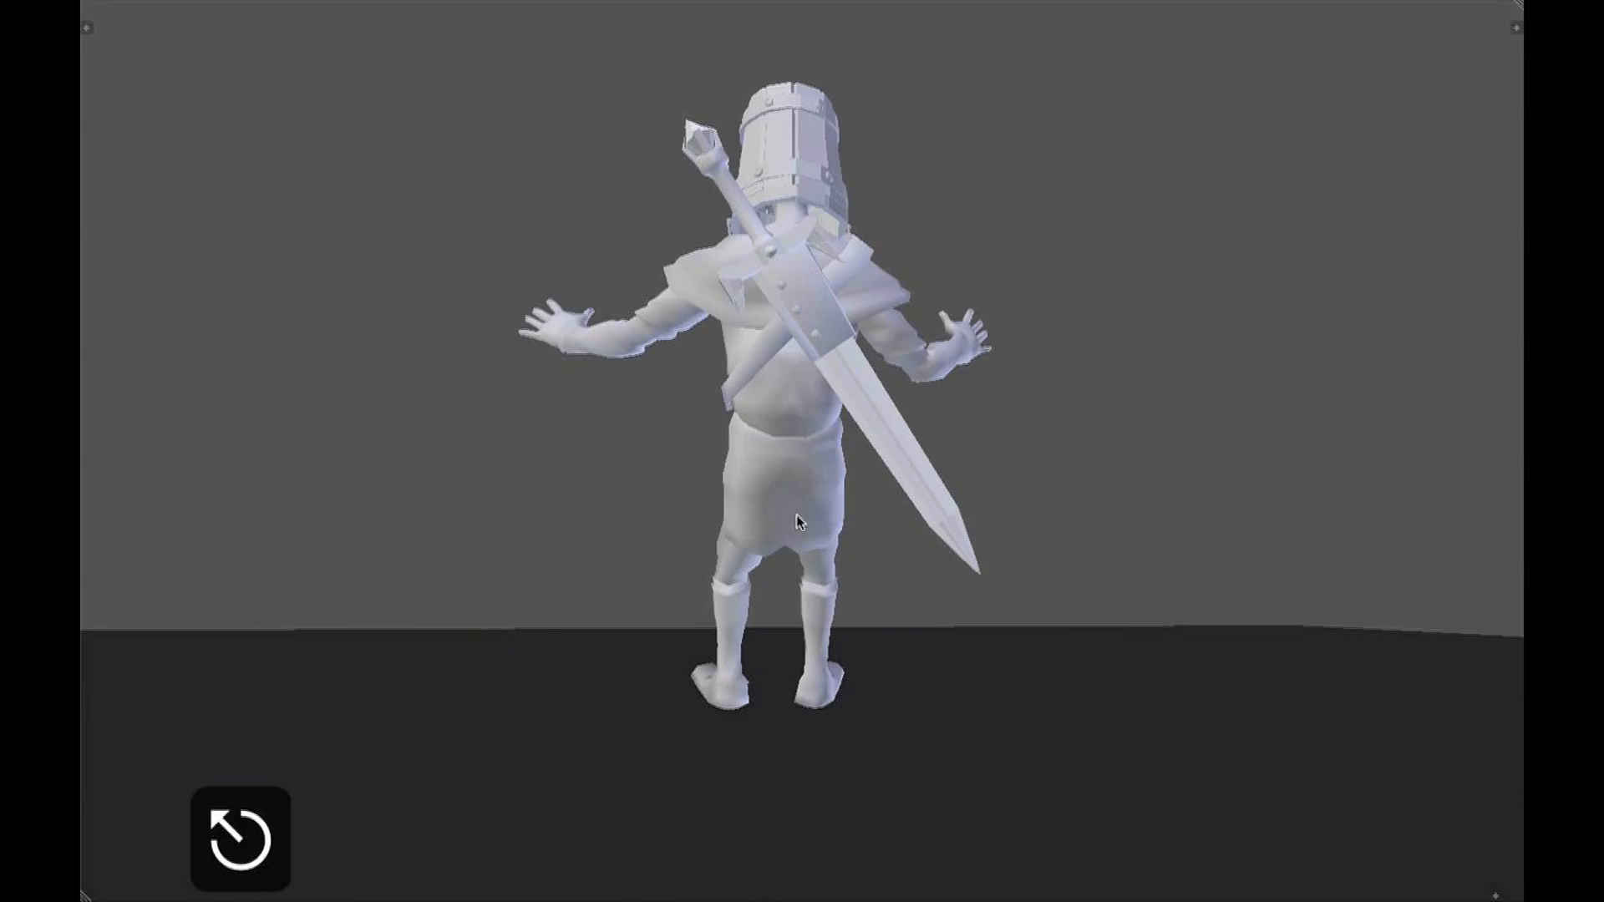
# Turn off Only Render and return to the animation layout with the action editor
pyautogui.press('shift+super+a')
pyautogui.hotkey('ctrl', 'Right')
pyautogui.hotkey('ctrl', 'Left')
pyautogui.hotkey('ctrl', 'Left')
pyautogui.hotkey('ctrl', 'Left')
pyautogui.hotkey('ctrl', 'Right')
pyautogui.hotkey('ctrl', 'Right')
pyautogui.hotkey('ctrl', 'Right')
pyautogui.hotkey('ctrl', 'Right')
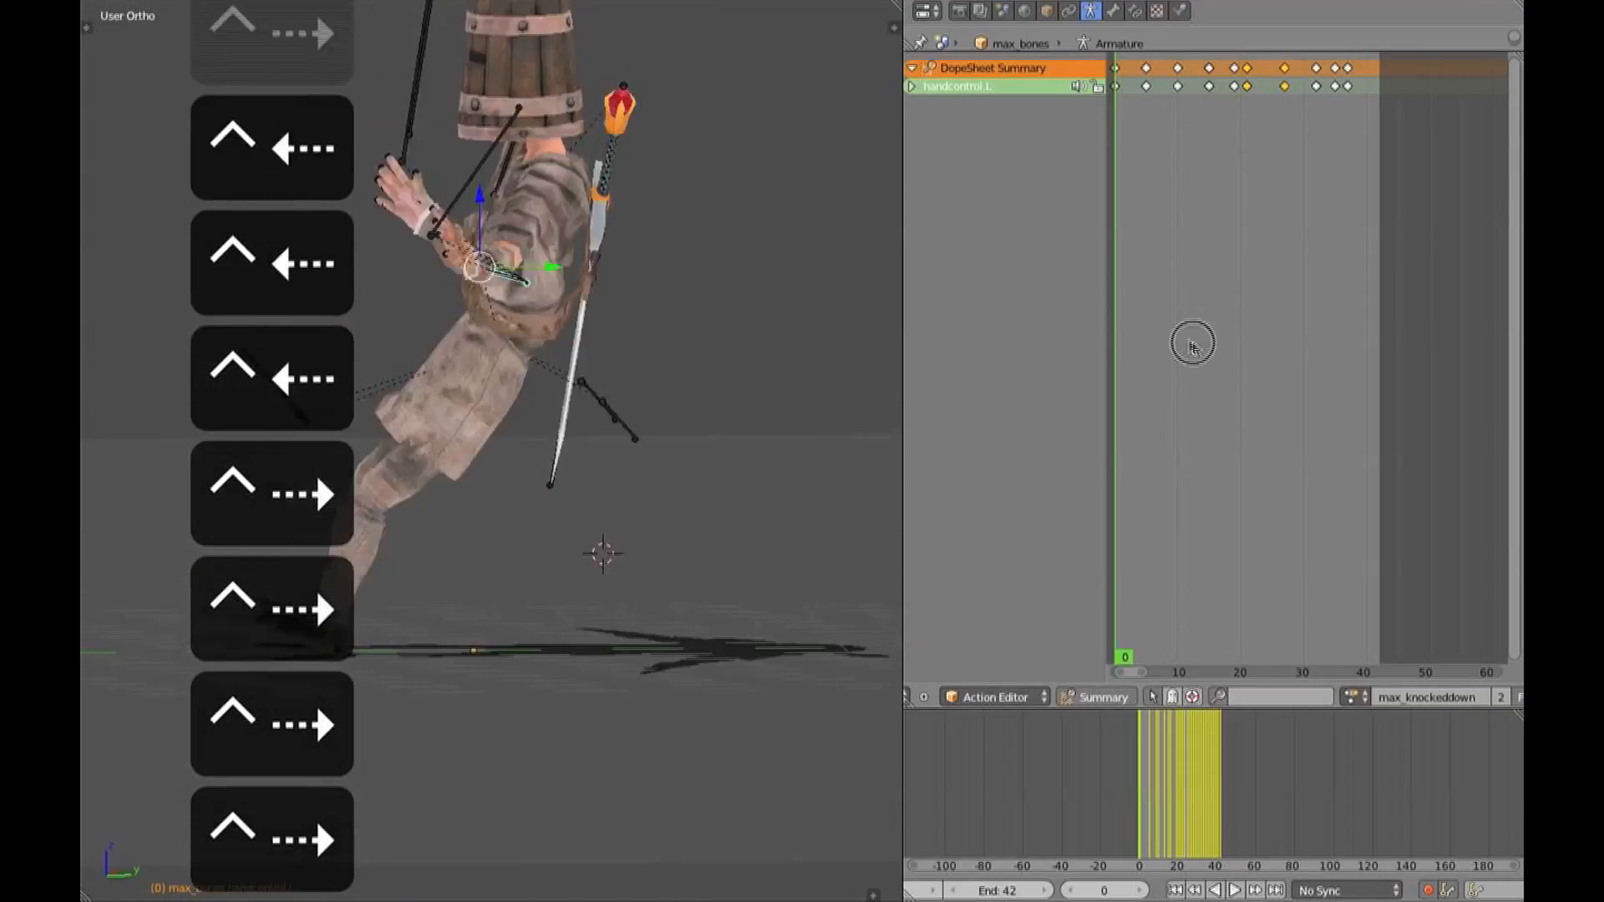
# Copy the left hand's finger pose and paste it mirrored onto the right hand
pyautogui.press('z')
pyautogui.press('a')
pyautogui.press('b')
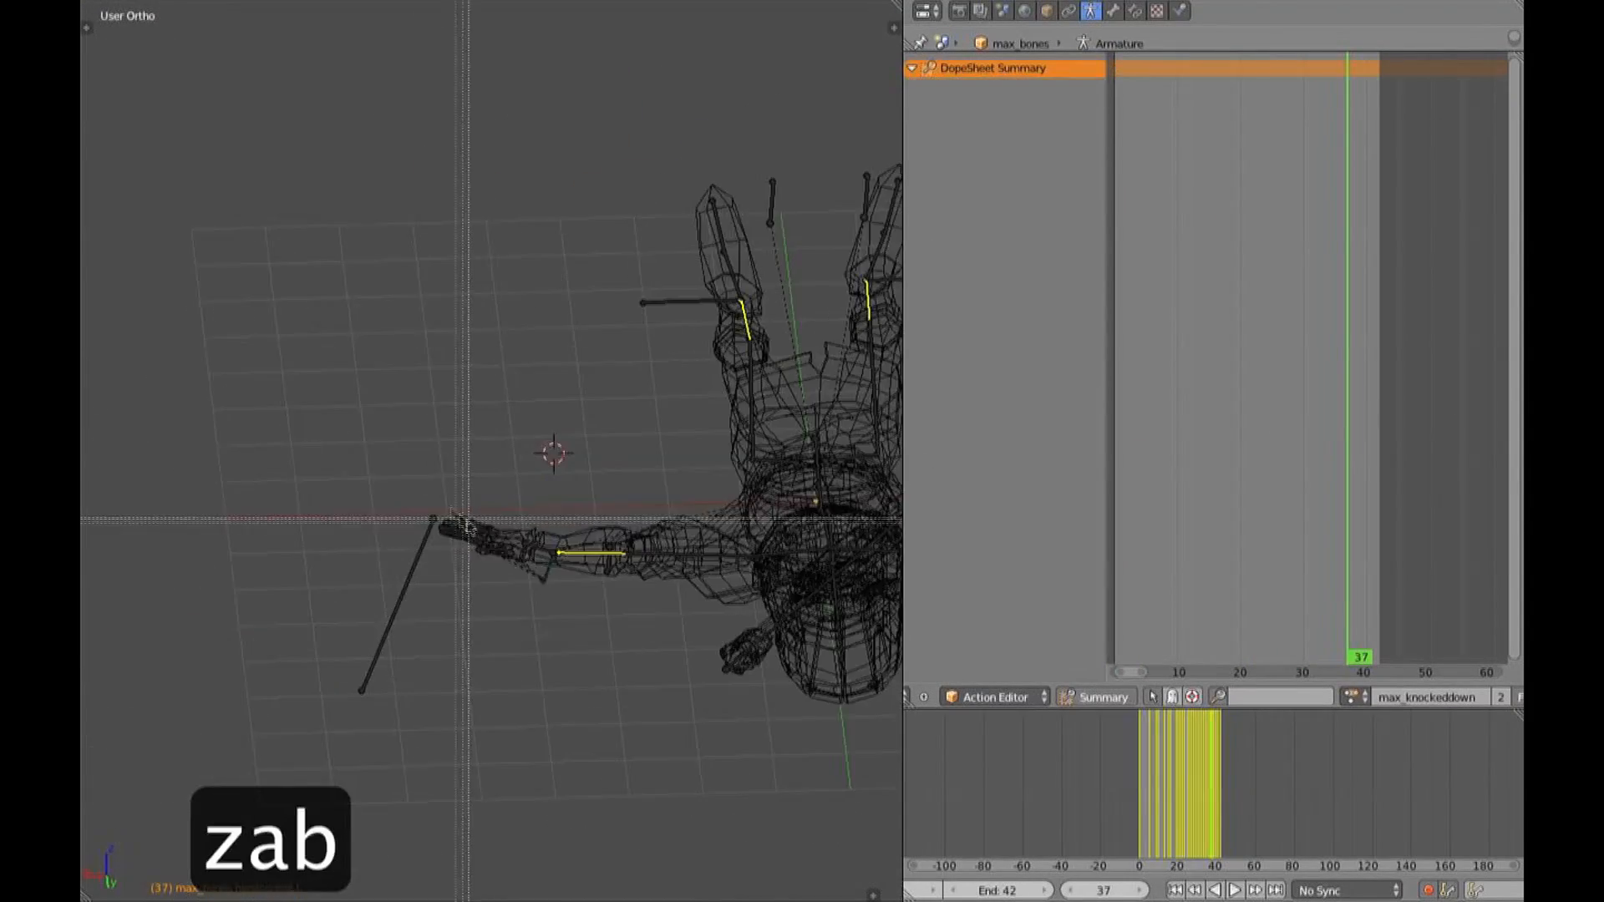
pyautogui.press('z')
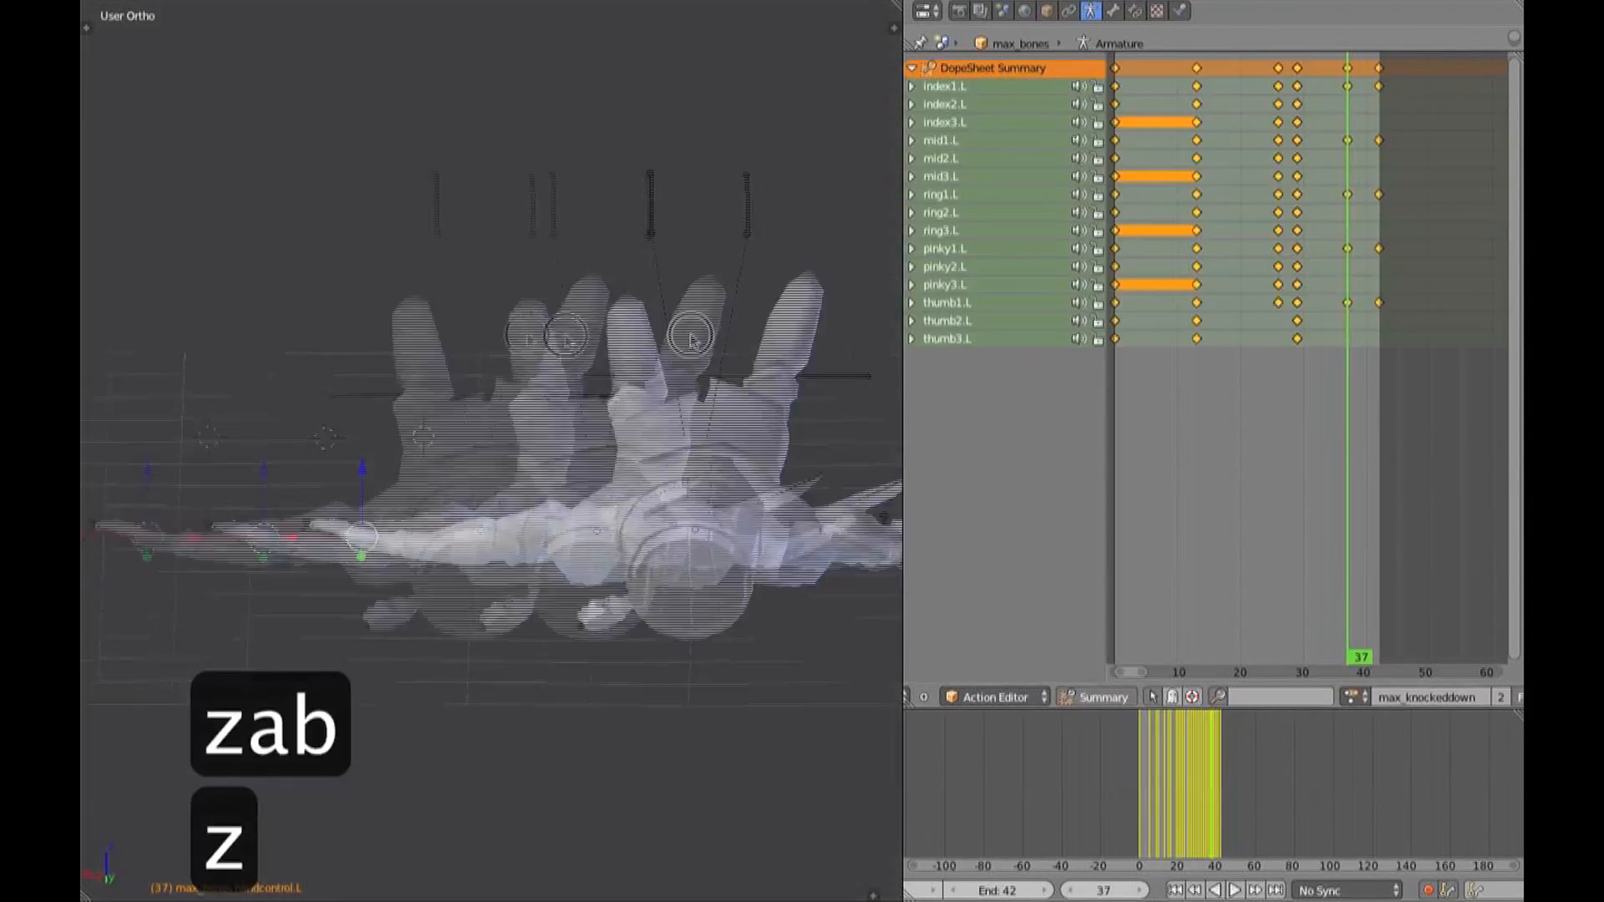
pyautogui.click(1382, 359)
pyautogui.hotkey('ctrl', 'c')
pyautogui.hotkey('ctrl', 'shift', 'v')
# Move the right hand's last column of finger keyframes to frame 42
pyautogui.click(1335, 456)
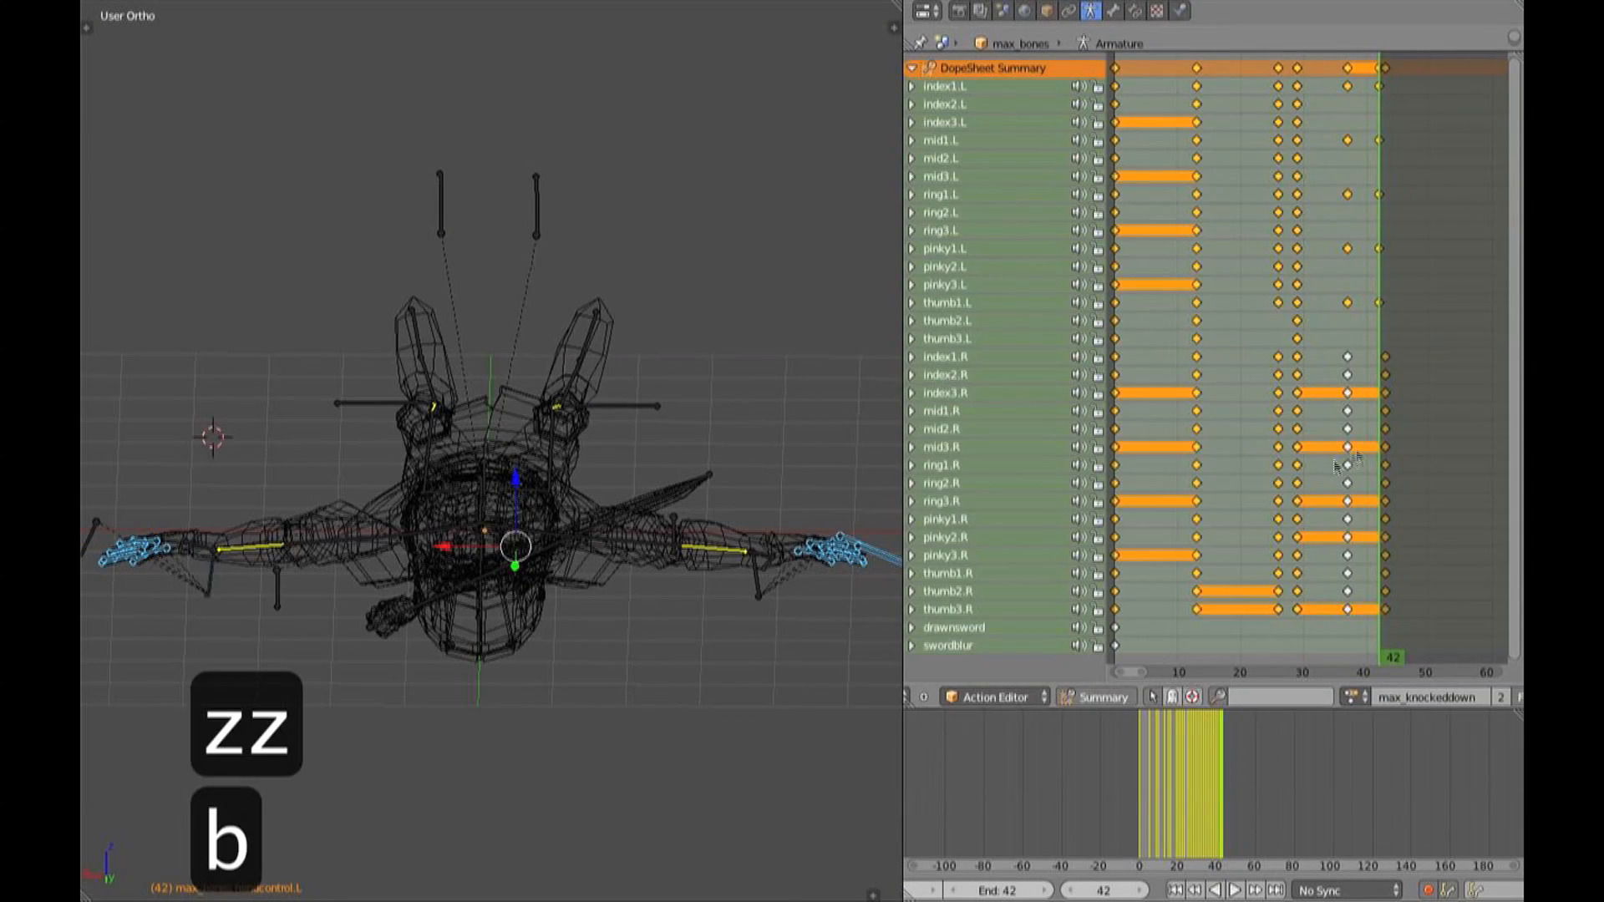
pyautogui.moveTo(1370, 347); pyautogui.dragTo(1391, 623)
pyautogui.press('g')
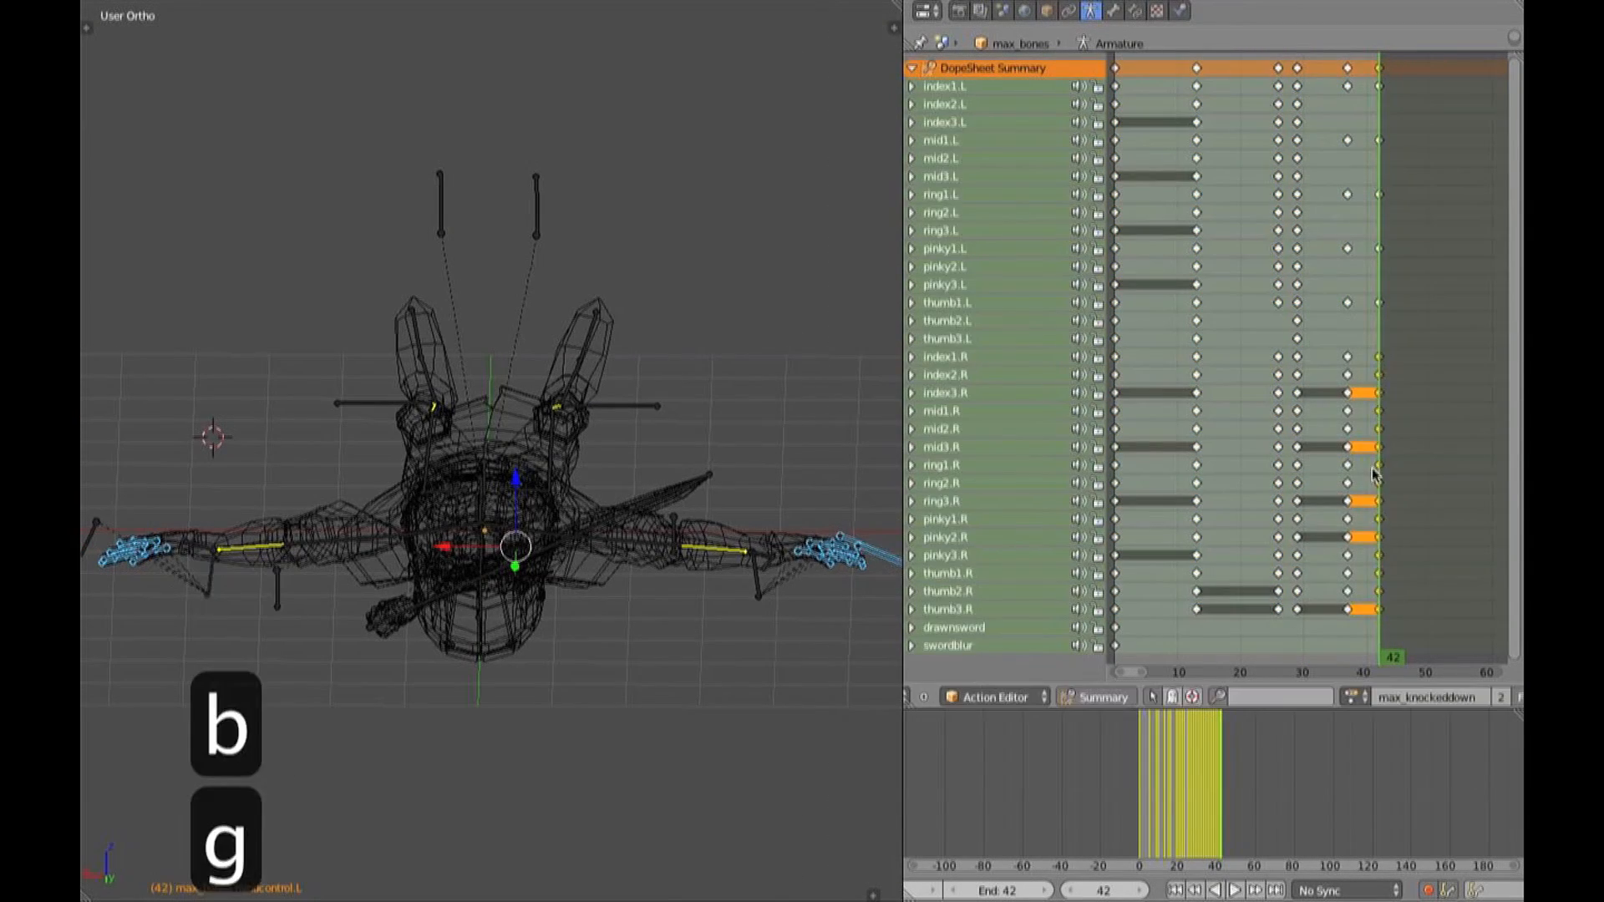
pyautogui.press('a')
pyautogui.press('z')
pyautogui.press('z')
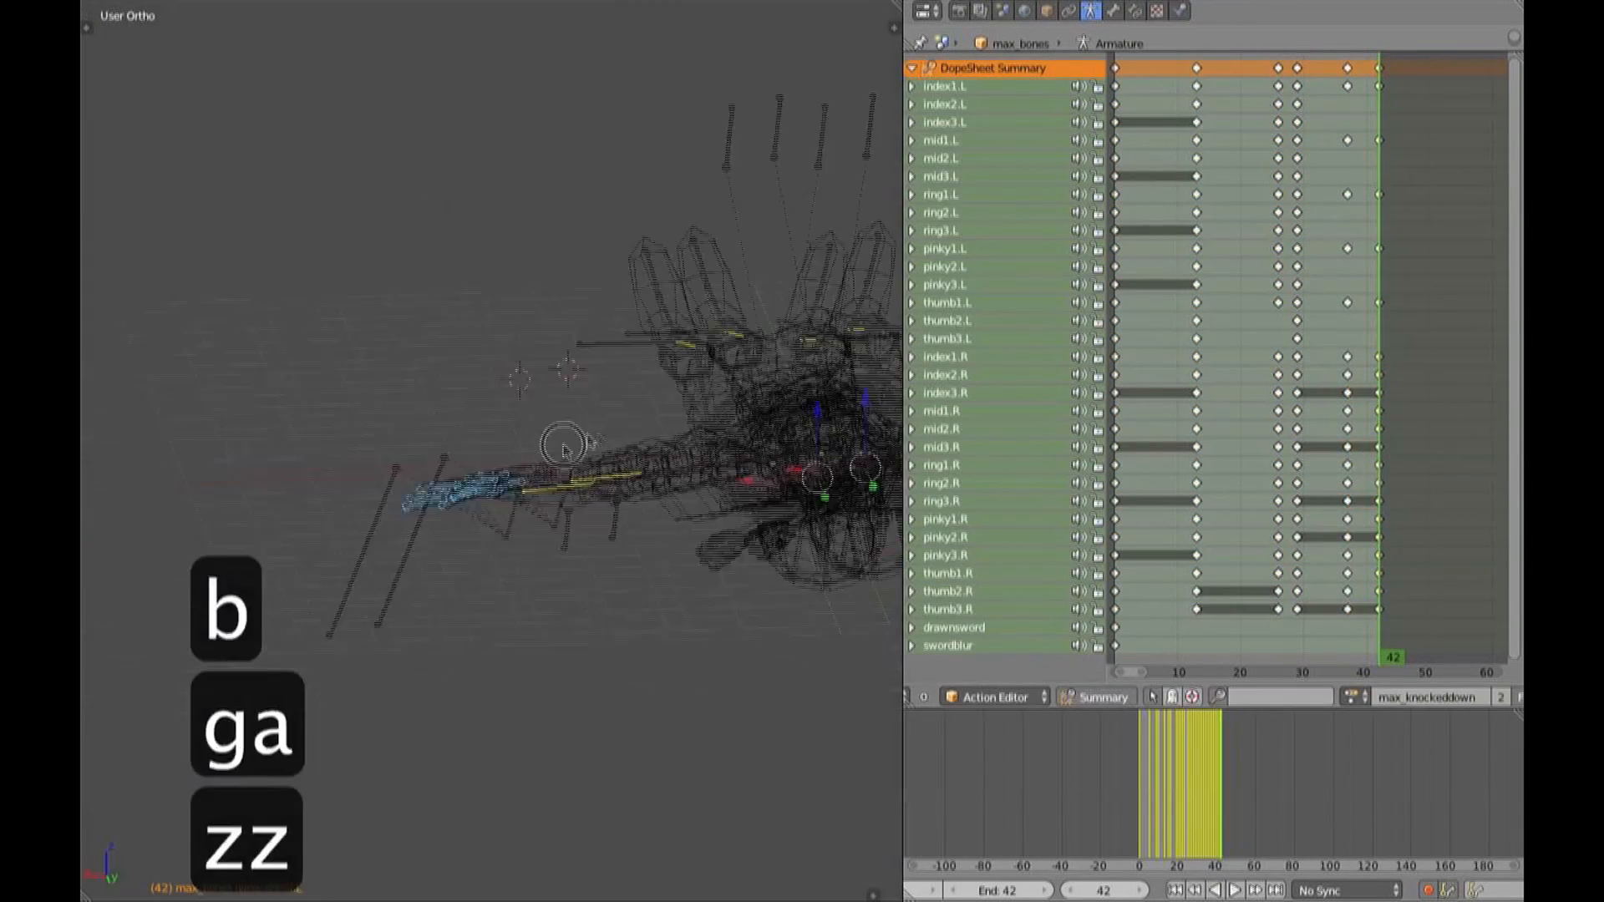
# Select the left hand's bones and rotate them at frame 35
pyautogui.press('a')
pyautogui.press('b')
pyautogui.press('z')
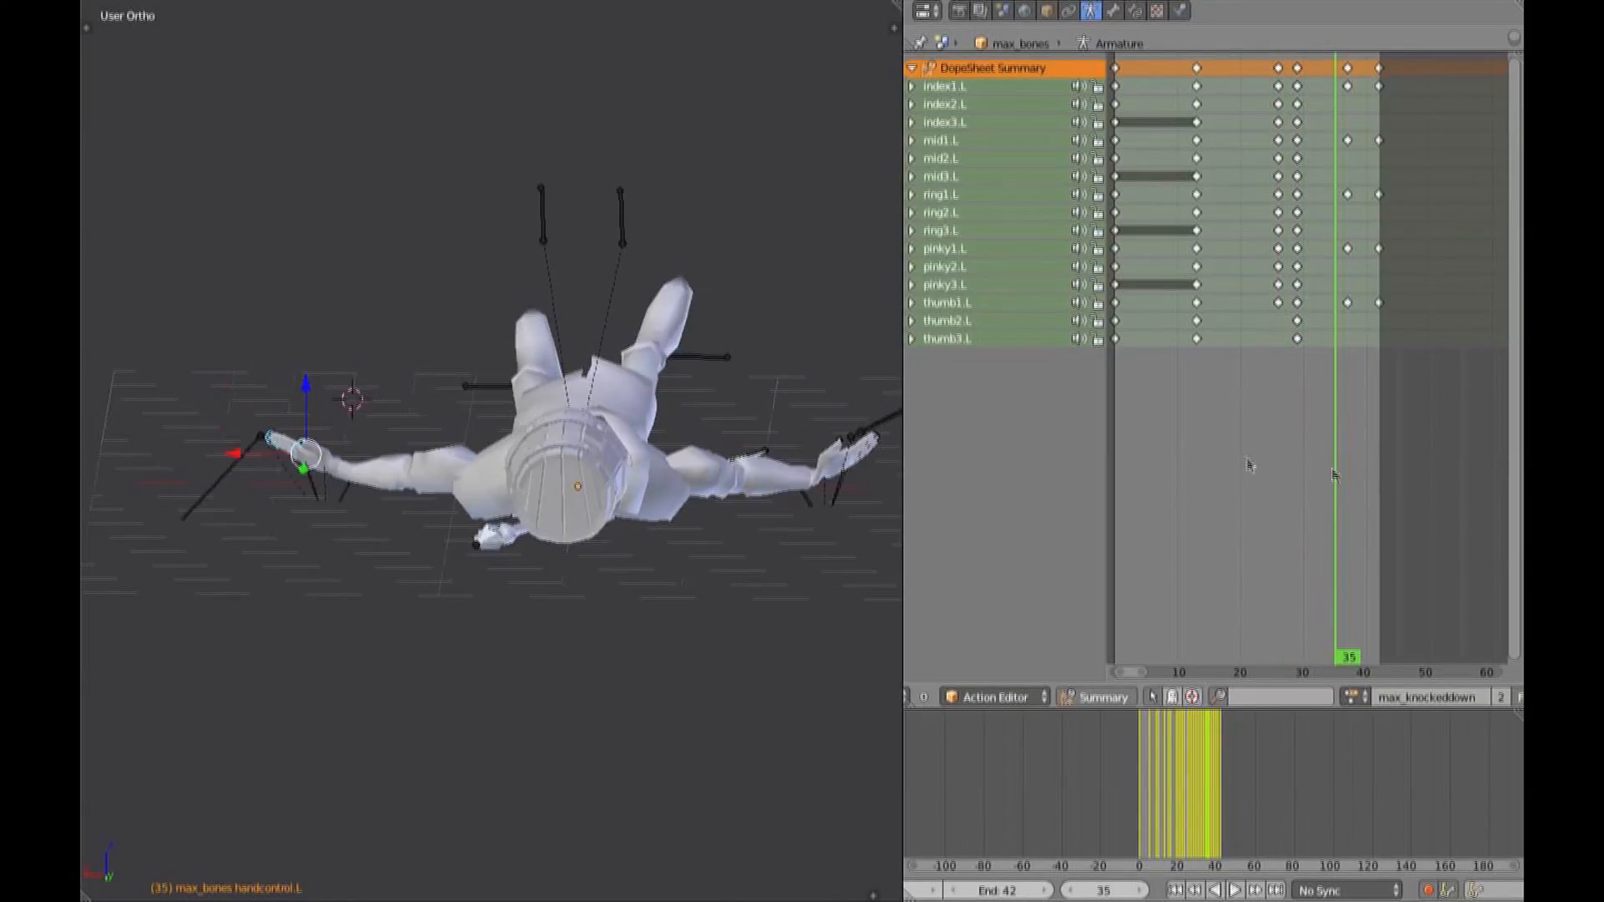
pyautogui.press('z')
pyautogui.hotkey('alt', 'z')
pyautogui.press('r')
pyautogui.press('r')
# Reposition the left and right elbow pole bones at frame 35
pyautogui.press('z')
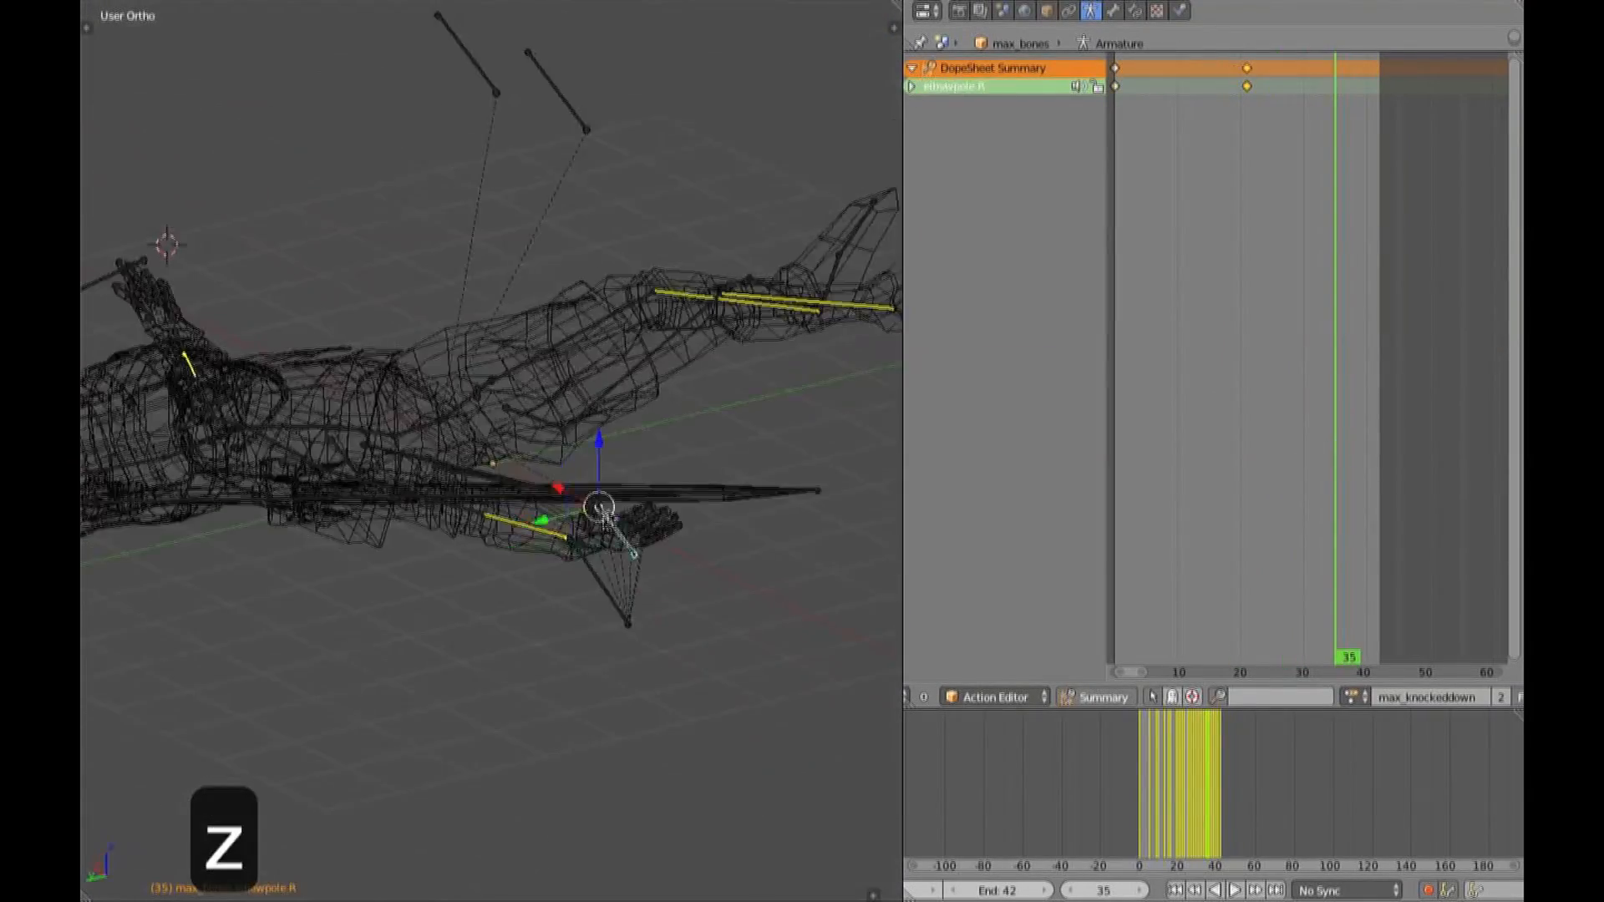
pyautogui.press('z')
pyautogui.press('z')
pyautogui.hotkey('alt', 'z')
pyautogui.press('g')
pyautogui.press('z')
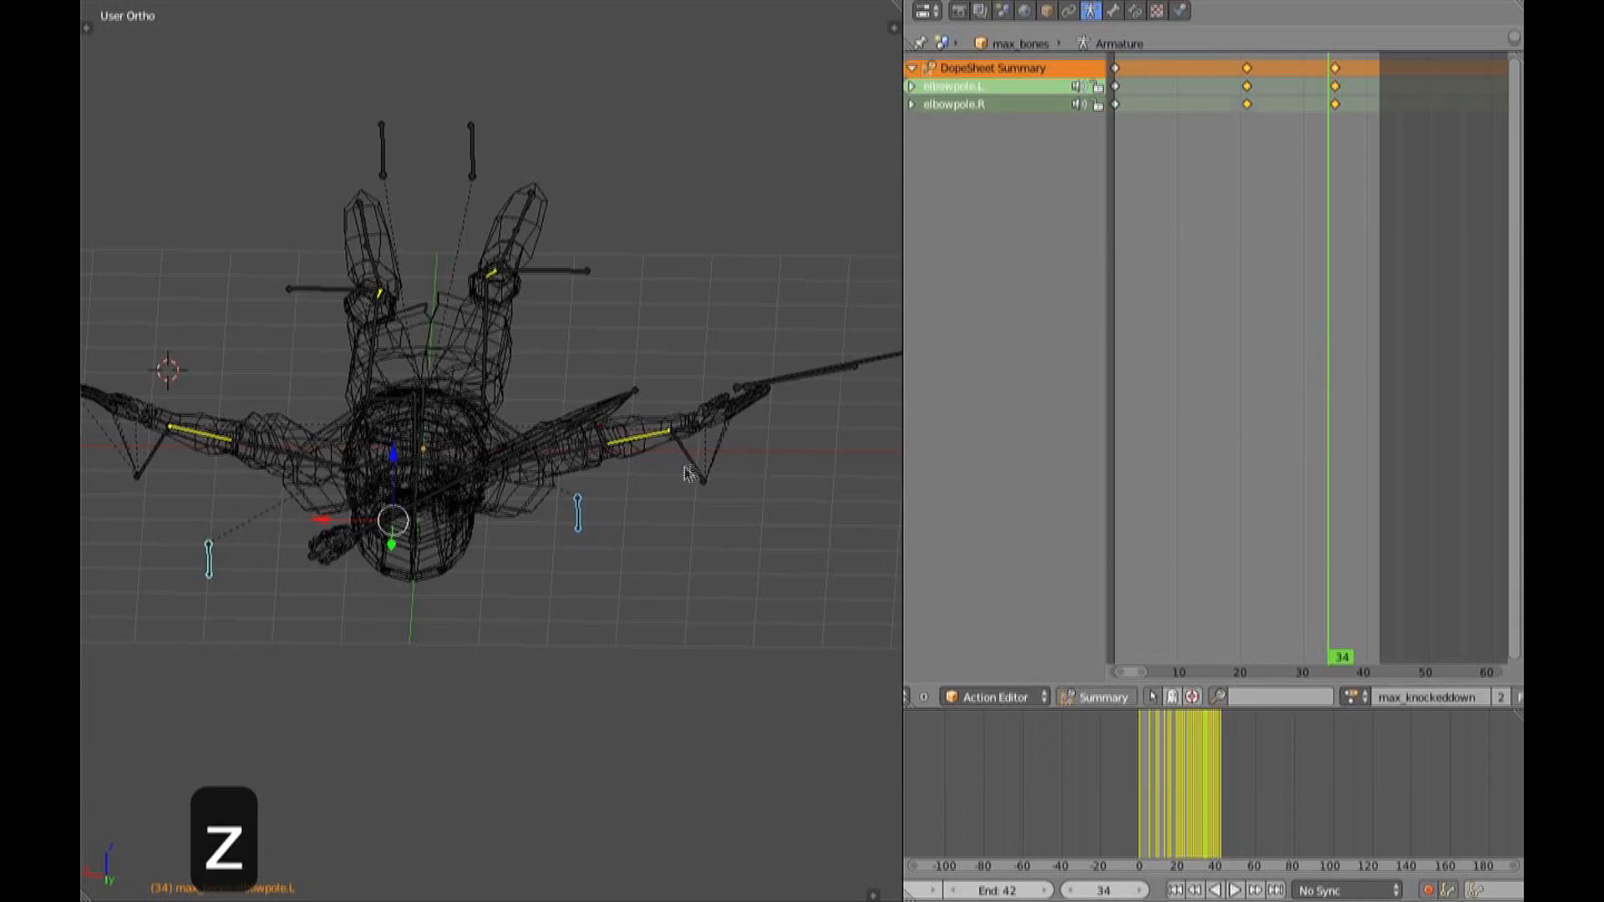
# Select the finger bones of both hands and duplicate a column of their keyframes to frame 40
pyautogui.press('z')
pyautogui.press('z')
pyautogui.press('a')
pyautogui.press('b')
pyautogui.press('b')
pyautogui.press('b')
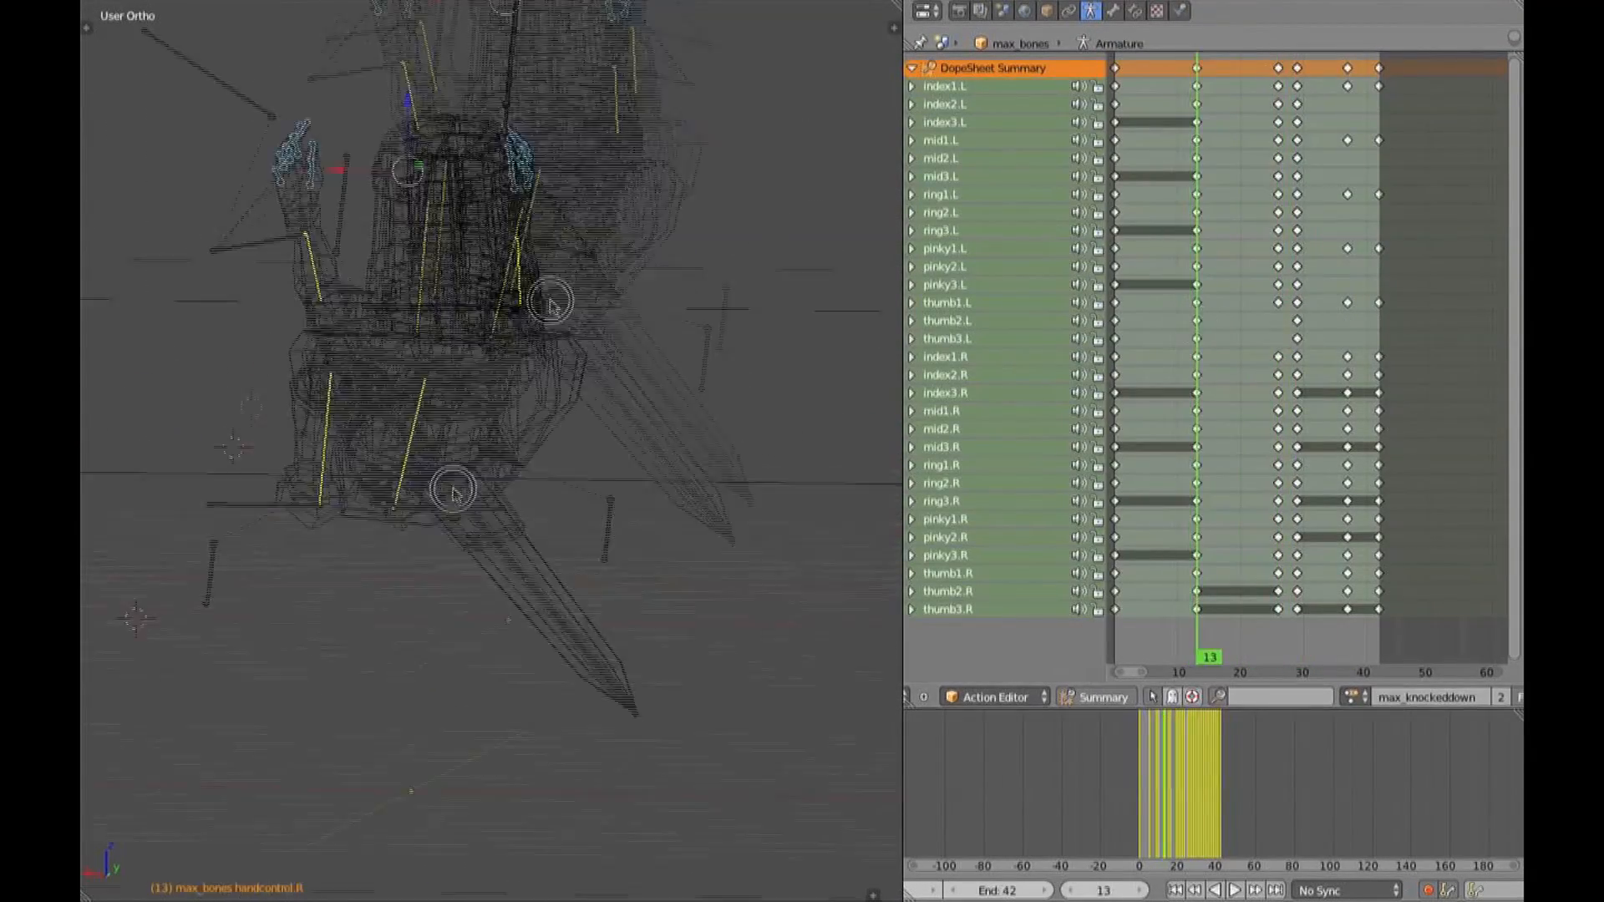
pyautogui.hotkey('shift', 'd')
pyautogui.press('1')
pyautogui.press('z')
pyautogui.scroll(3, 690, 489)
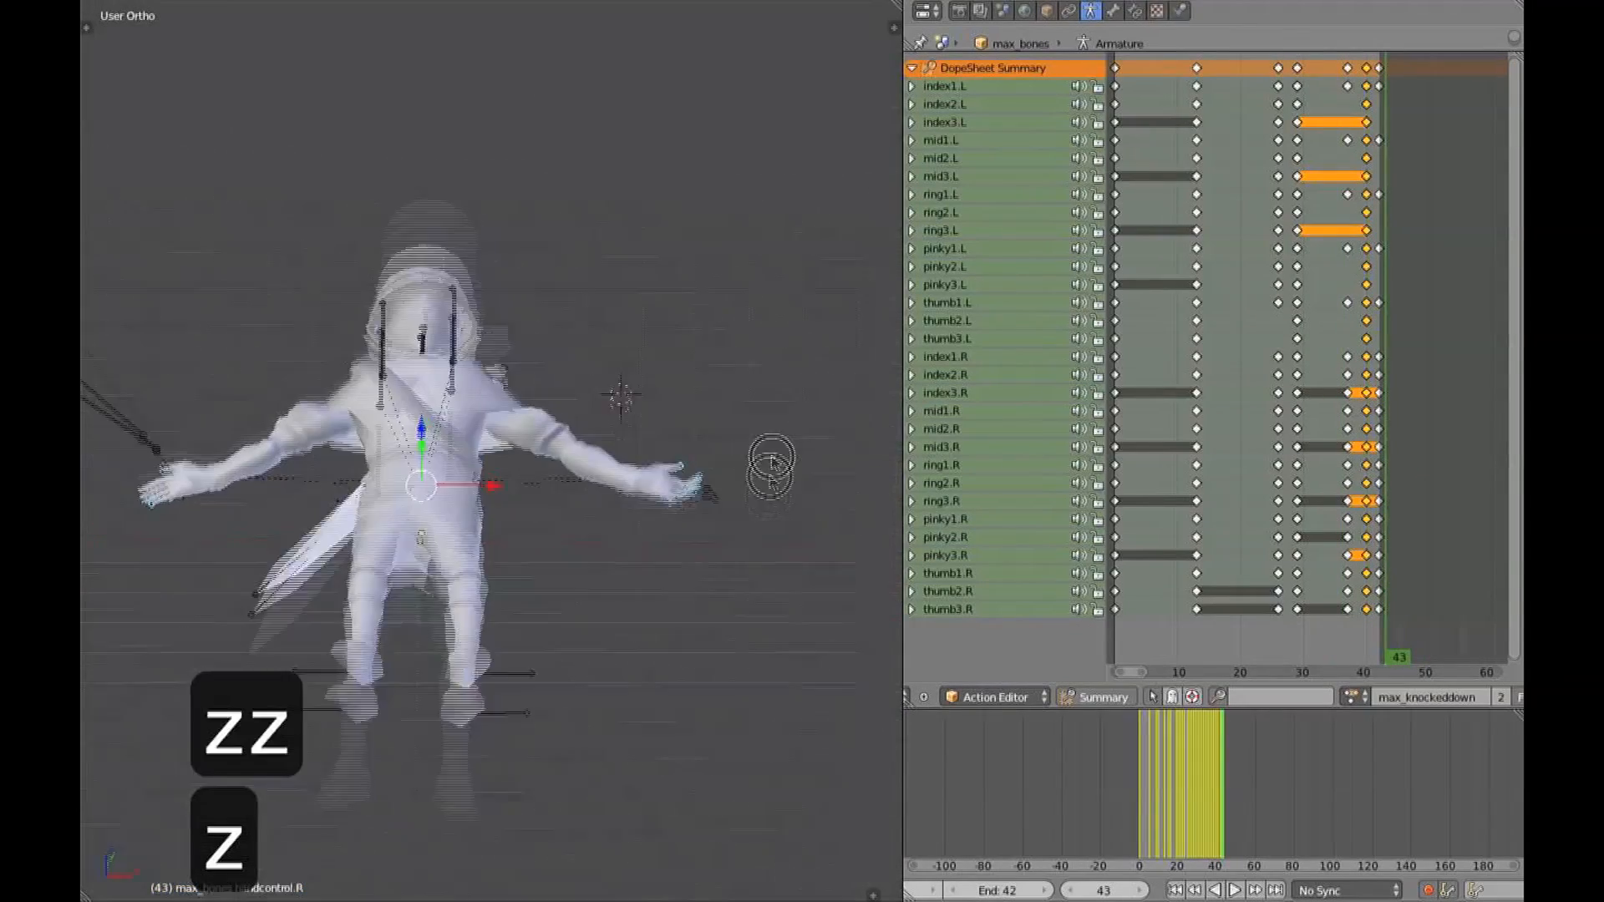
# Scrub through the landing and move the duplicated finger keyframes to frame 34
pyautogui.click(1377, 424)
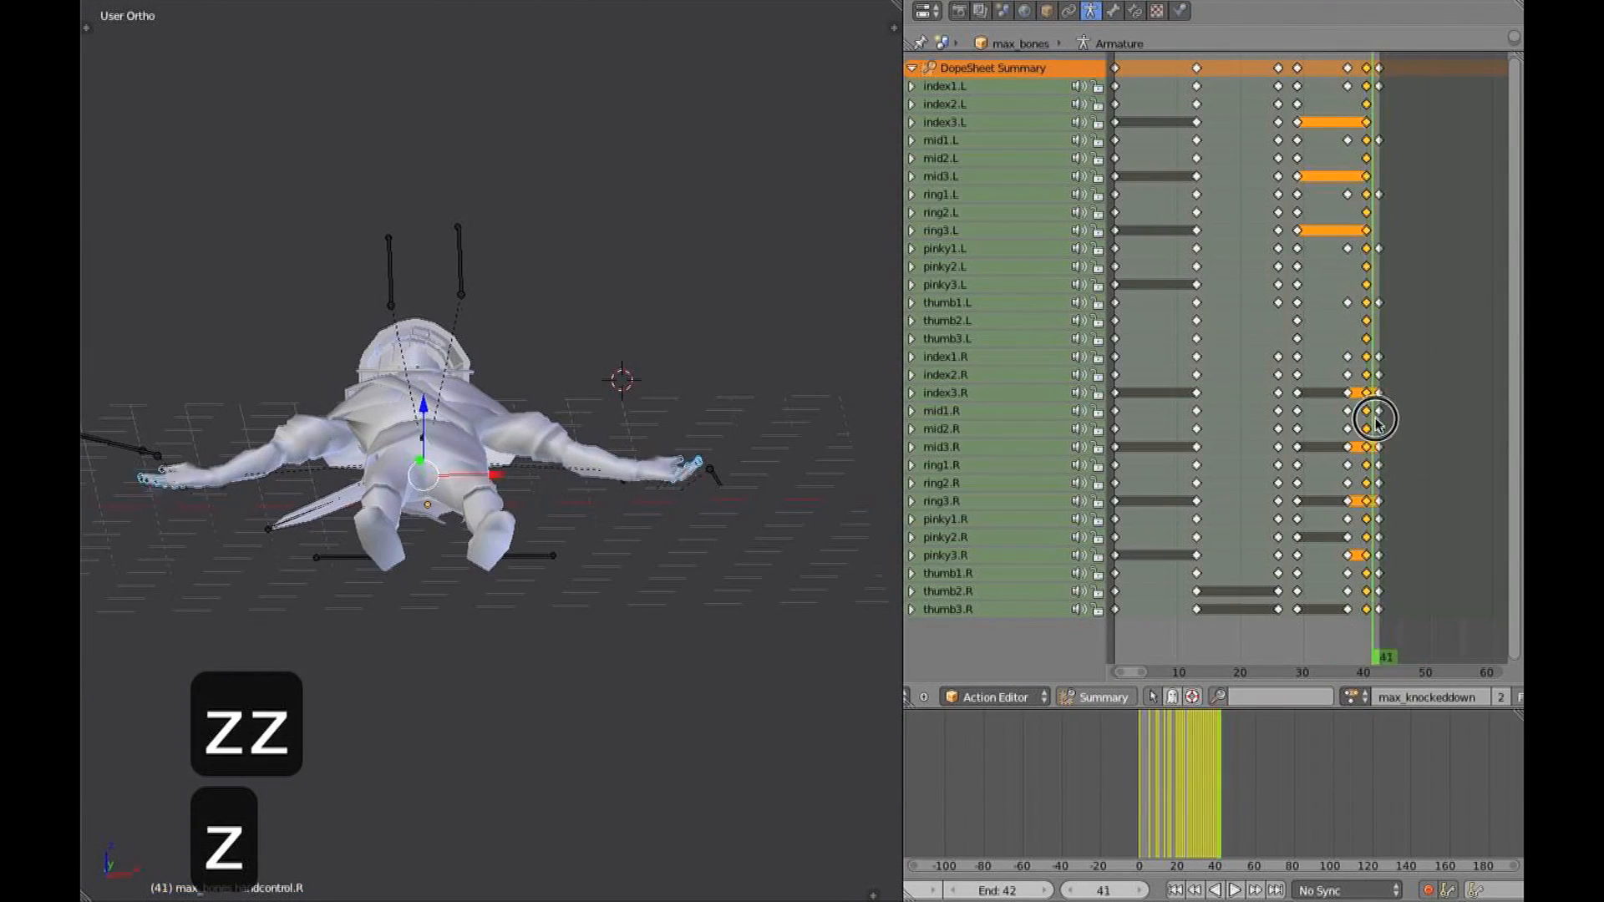
pyautogui.click(715, 504)
pyautogui.click(1236, 301)
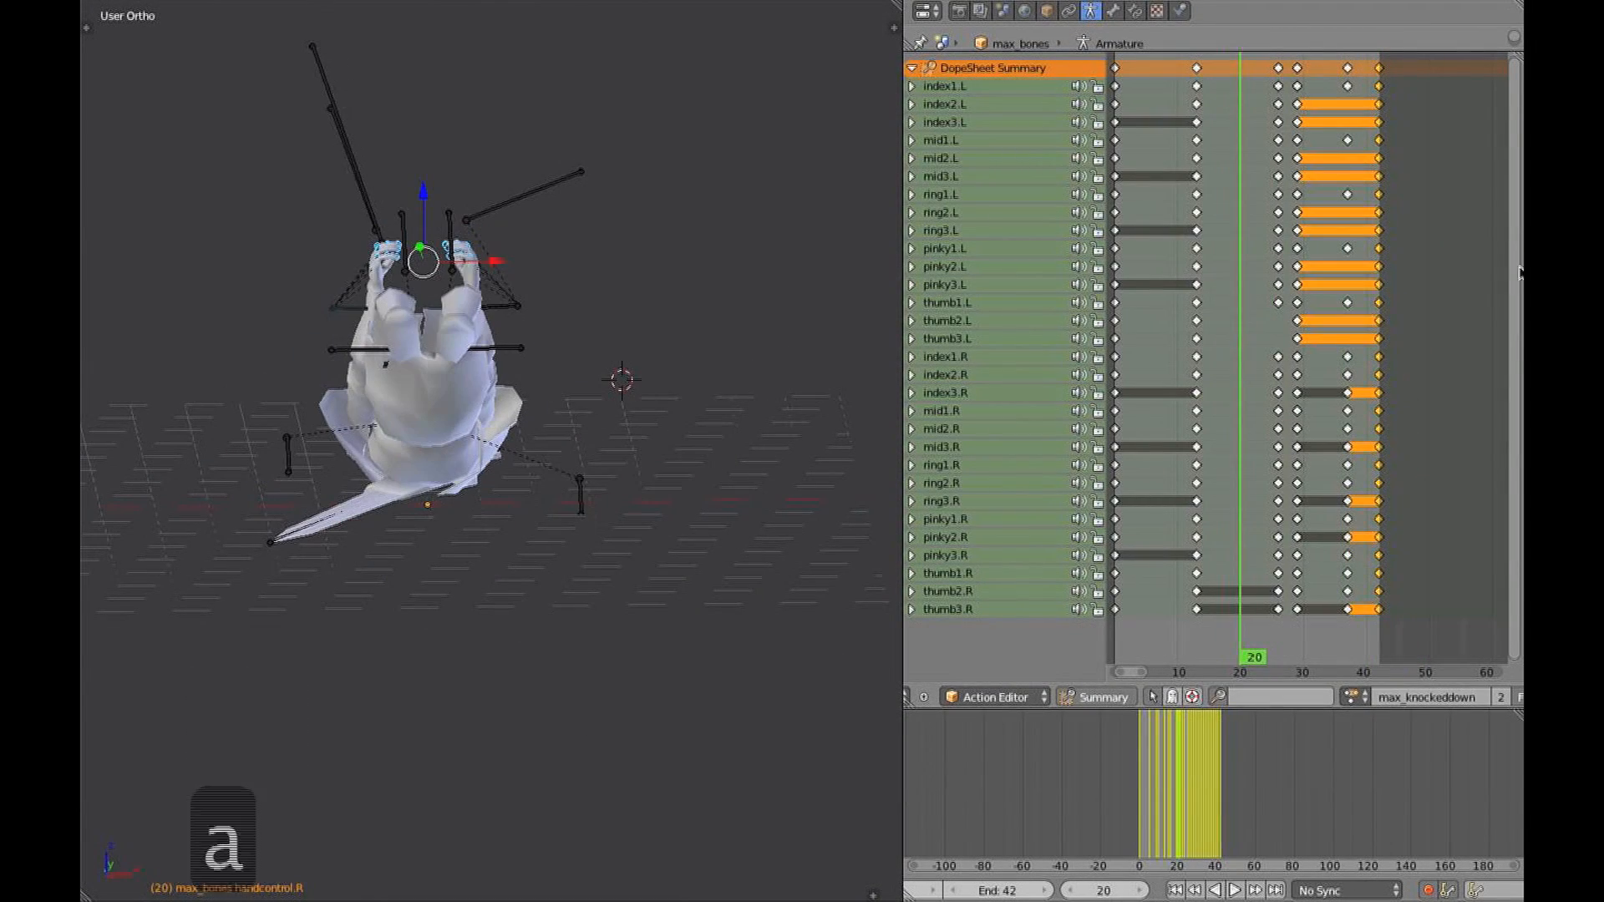
pyautogui.press('super+z')
pyautogui.press('g')
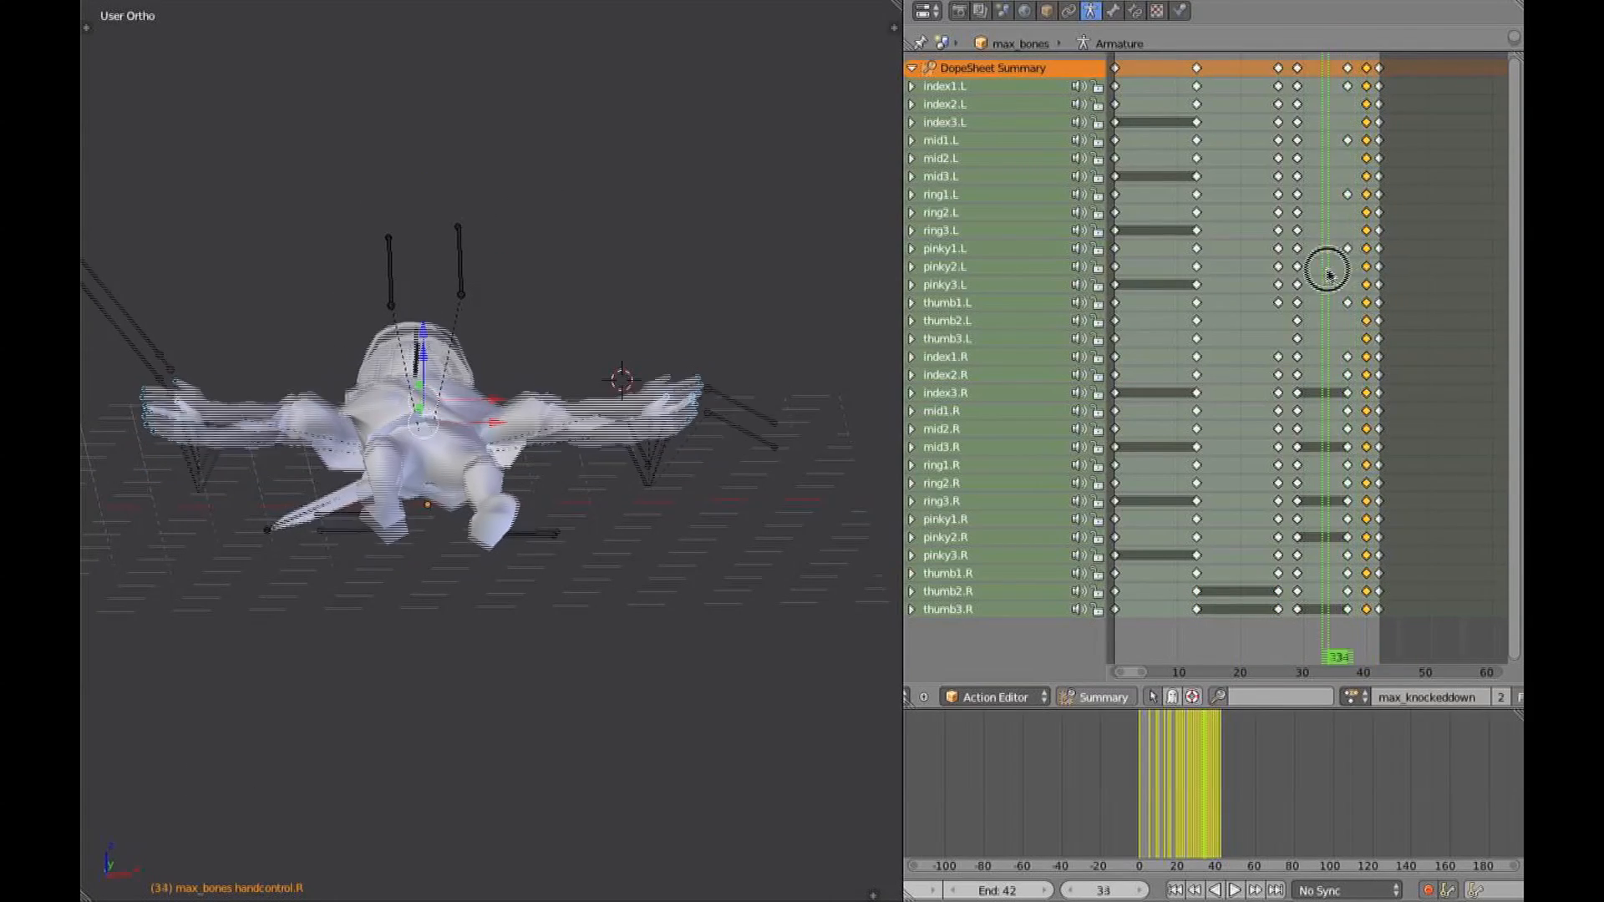
pyautogui.click(1375, 370)
# Move the finger keyframes at 37 to frame 38 and those at 42 to frame 40, then key LocRotScale
pyautogui.rightClick(1348, 68)
pyautogui.click(1367, 79)
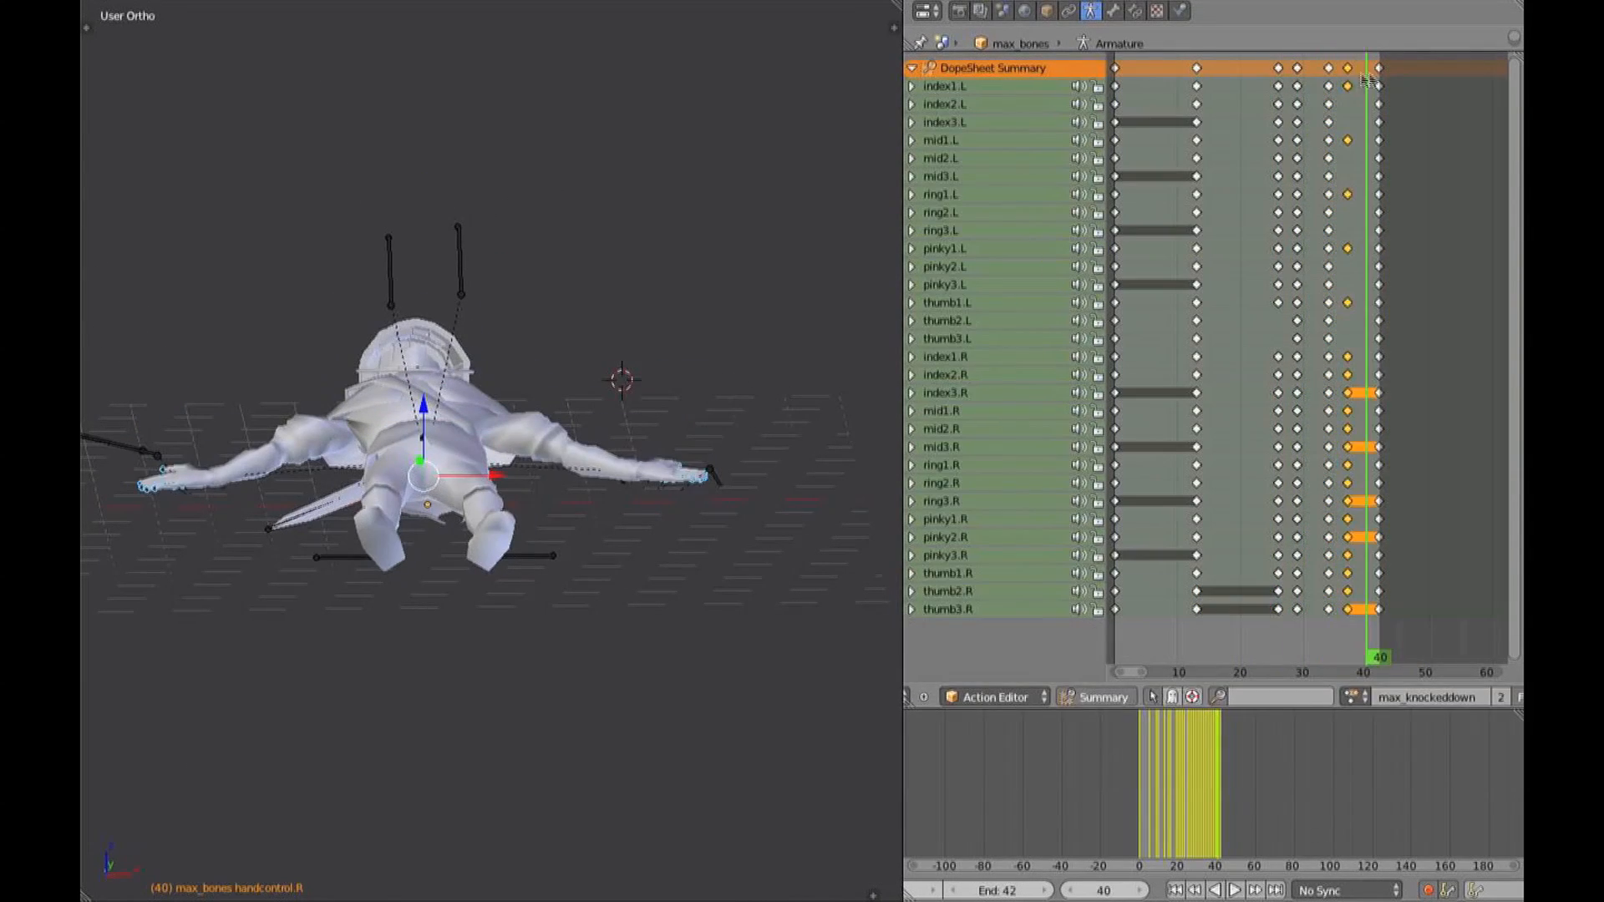
pyautogui.moveTo(1375, 106); pyautogui.dragTo(1359, 106)
pyautogui.press('i')
pyautogui.press('i')
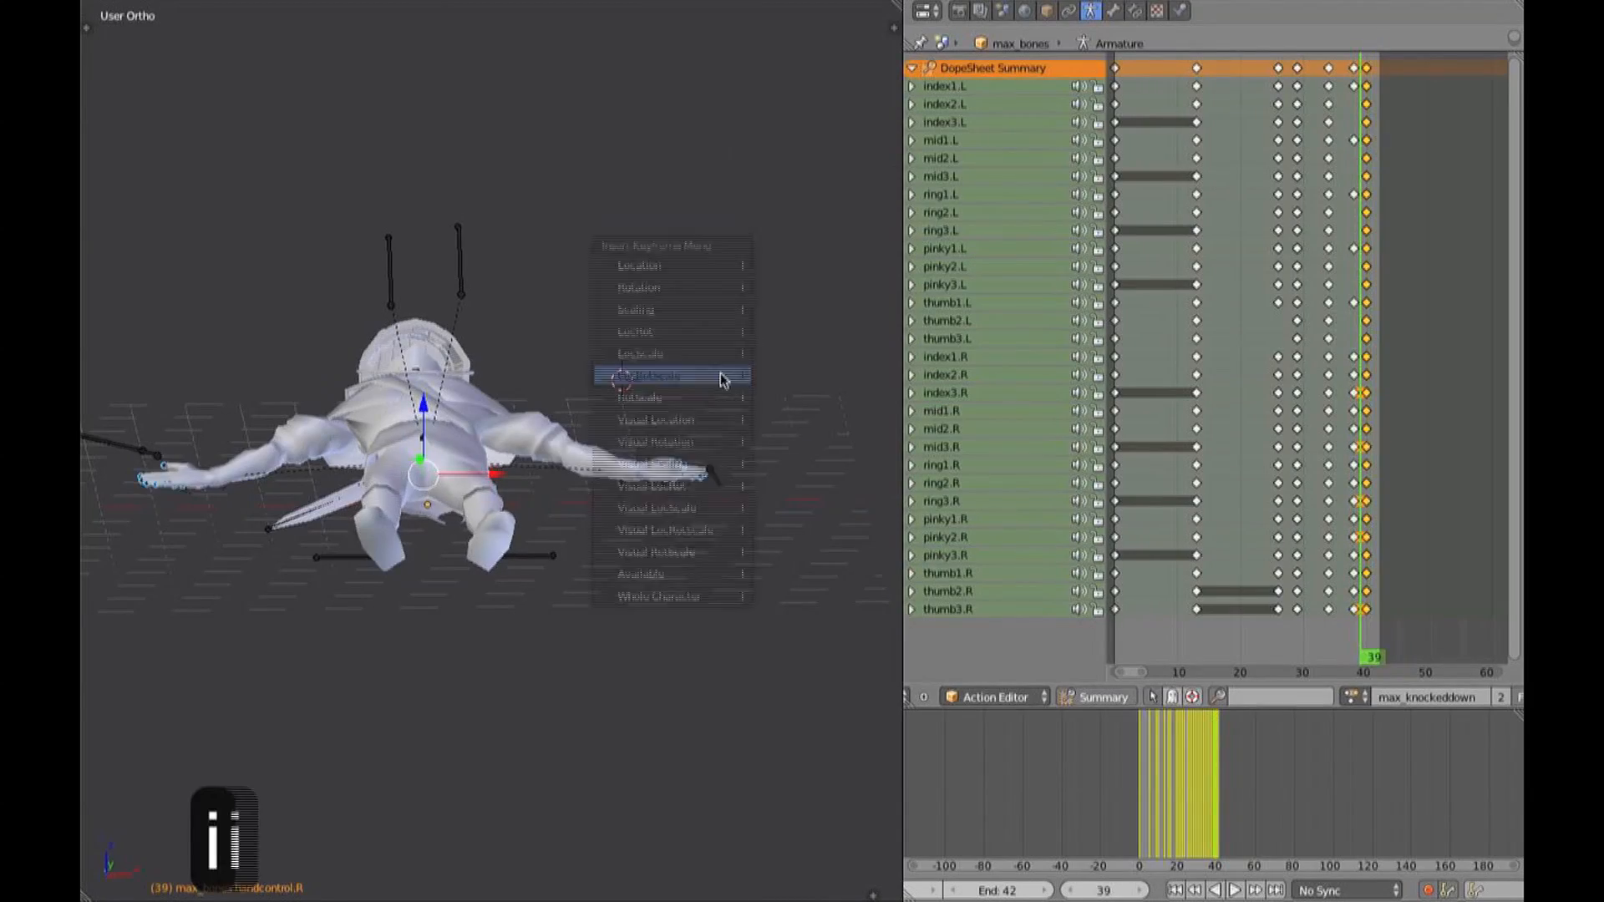
# Set the animation's end frame to 49 and play it while orbiting around the character
pyautogui.hotkey('alt', 'a')
pyautogui.press('Escape')
pyautogui.click(1234, 789)
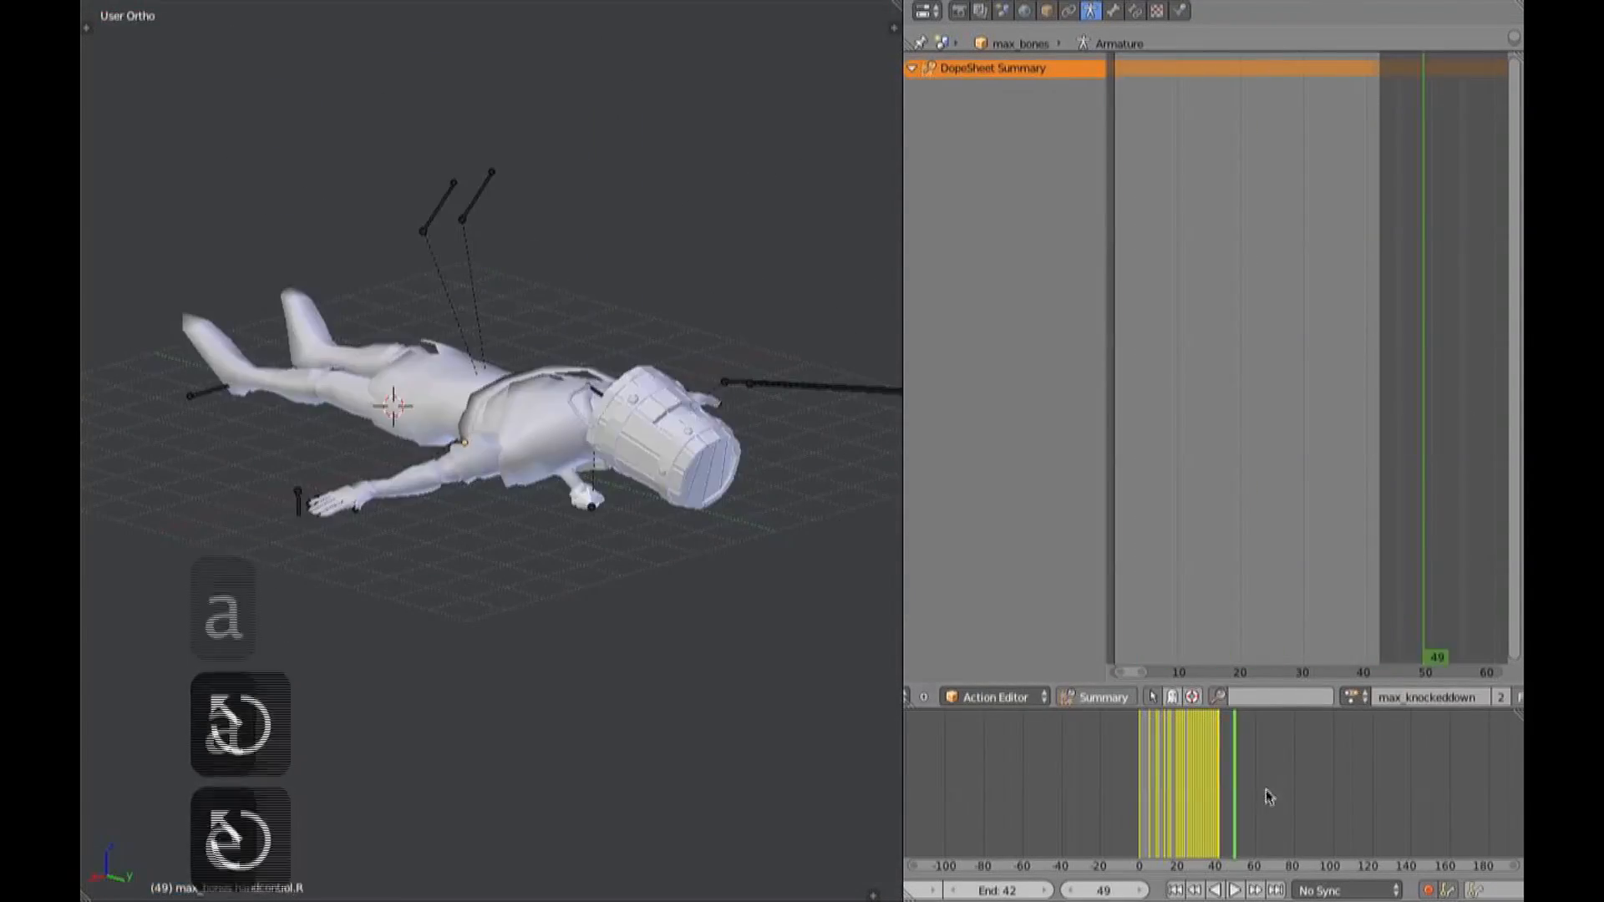
pyautogui.press('e')
pyautogui.hotkey('alt', 'a')
pyautogui.moveTo(626, 316); pyautogui.dragTo(838, 538, button='middle')
# Retime the buckethead bone's final keyframes to frames 39 and 41
pyautogui.press('Escape')
pyautogui.press('z')
pyautogui.rightClick(501, 230)
pyautogui.click(1370, 125)
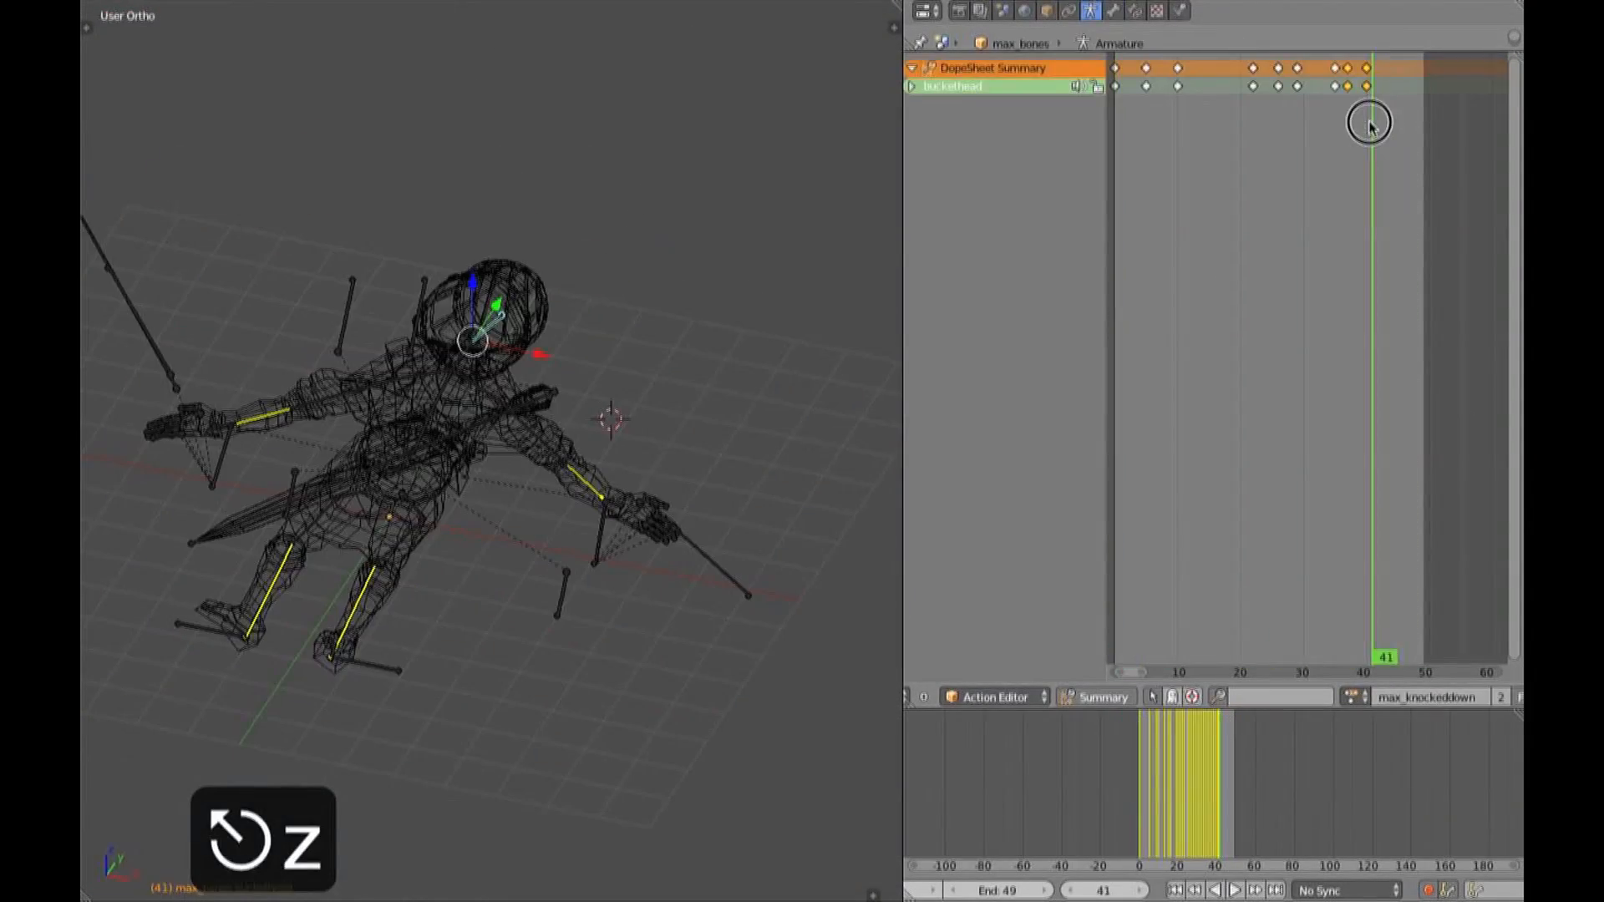
pyautogui.press('g')
pyautogui.press('a')
pyautogui.click(1343, 179)
# Play the textured animation to check the bucket head's movement as the body lands
pyautogui.hotkey('alt', 'z')
pyautogui.press('a')
pyautogui.hotkey('alt', 'a')
pyautogui.moveTo(836, 418); pyautogui.dragTo(680, 359, button='middle')
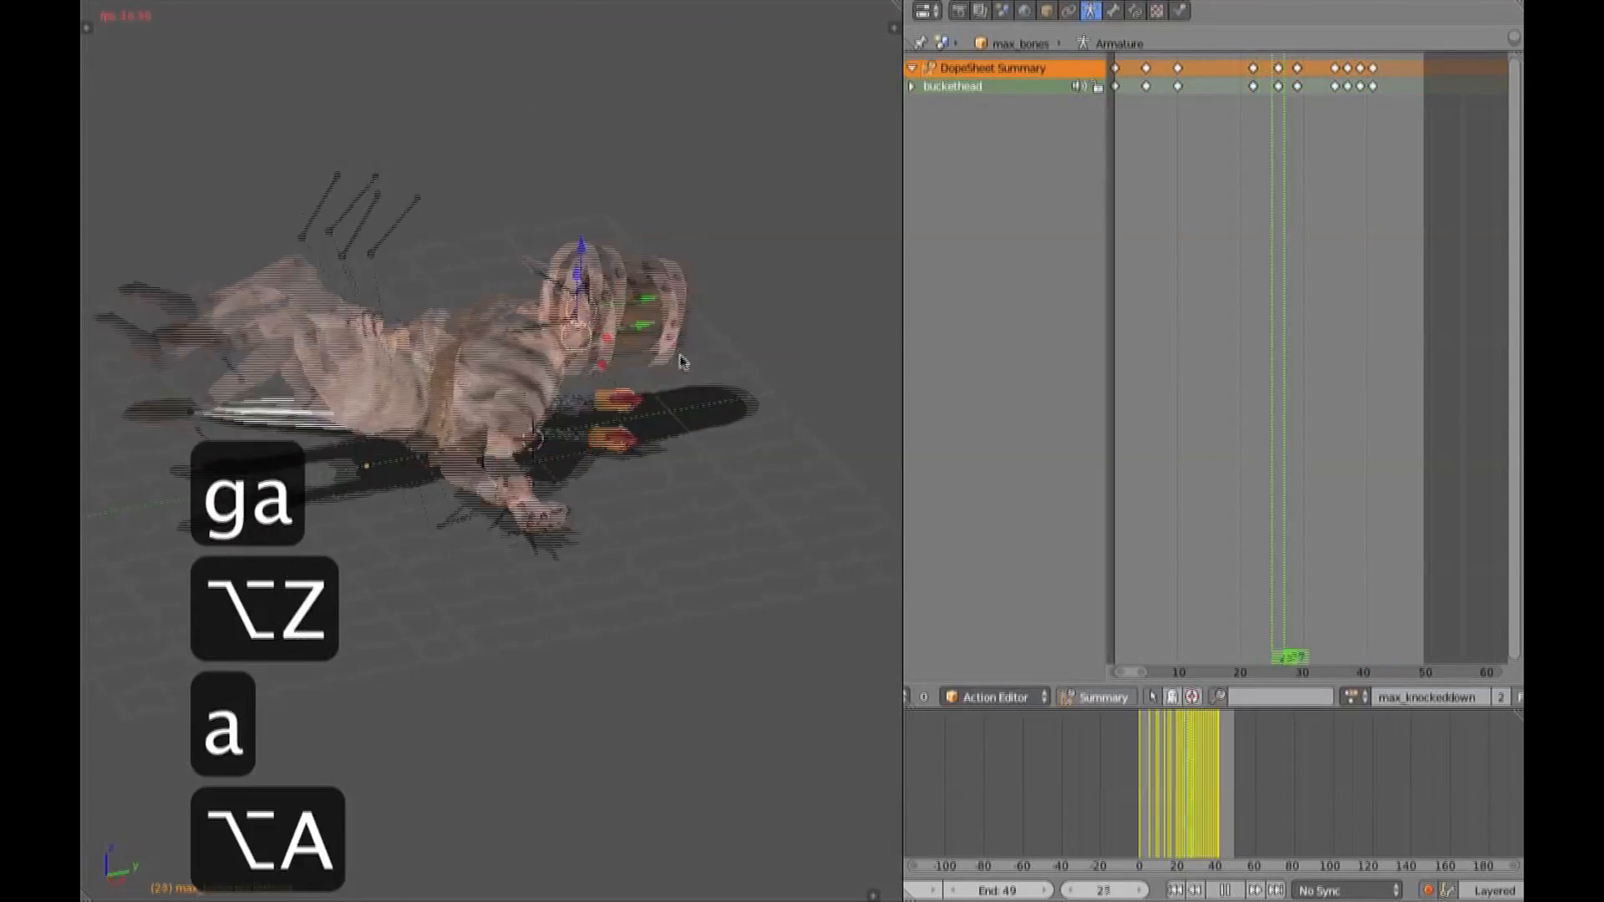
pyautogui.press('a')
pyautogui.press('Escape')
# Rotate the buckethead bone at frame 26 in the right side view
pyautogui.press('z')
pyautogui.rightClick(608, 380)
pyautogui.press('3')
pyautogui.moveTo(1305, 260); pyautogui.dragTo(1253, 275)
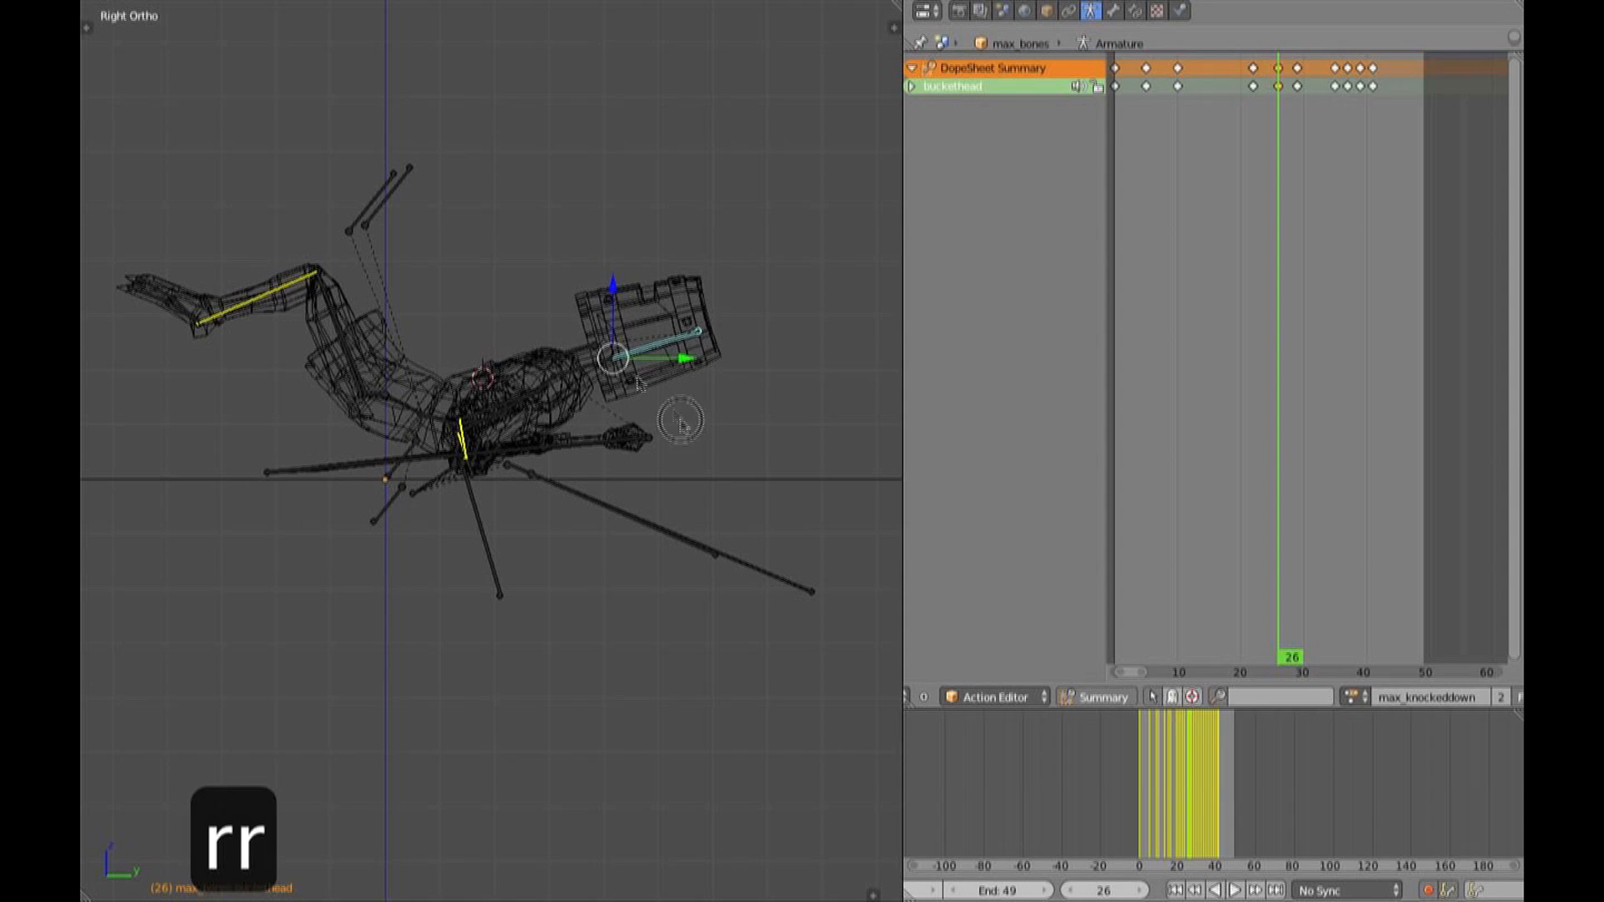
# Adjust the bucket_handle bone's rotation at frame 25 and refine the bucket head's tilt through frame 39
pyautogui.click(1270, 215)
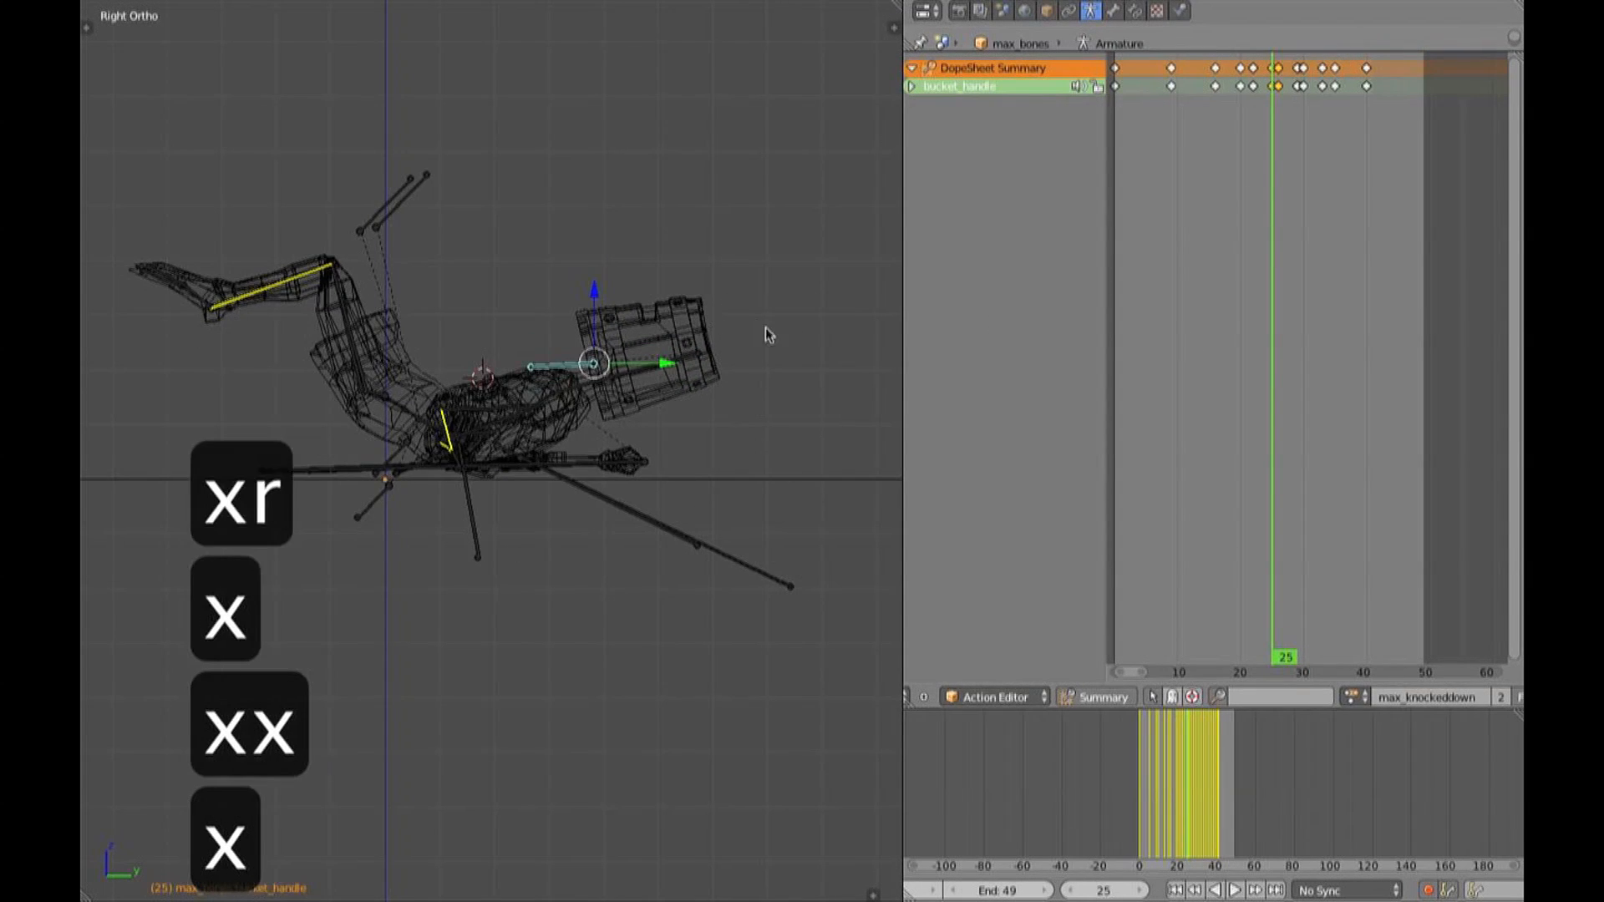
pyautogui.moveTo(1256, 326); pyautogui.dragTo(1299, 284)
pyautogui.press('z')
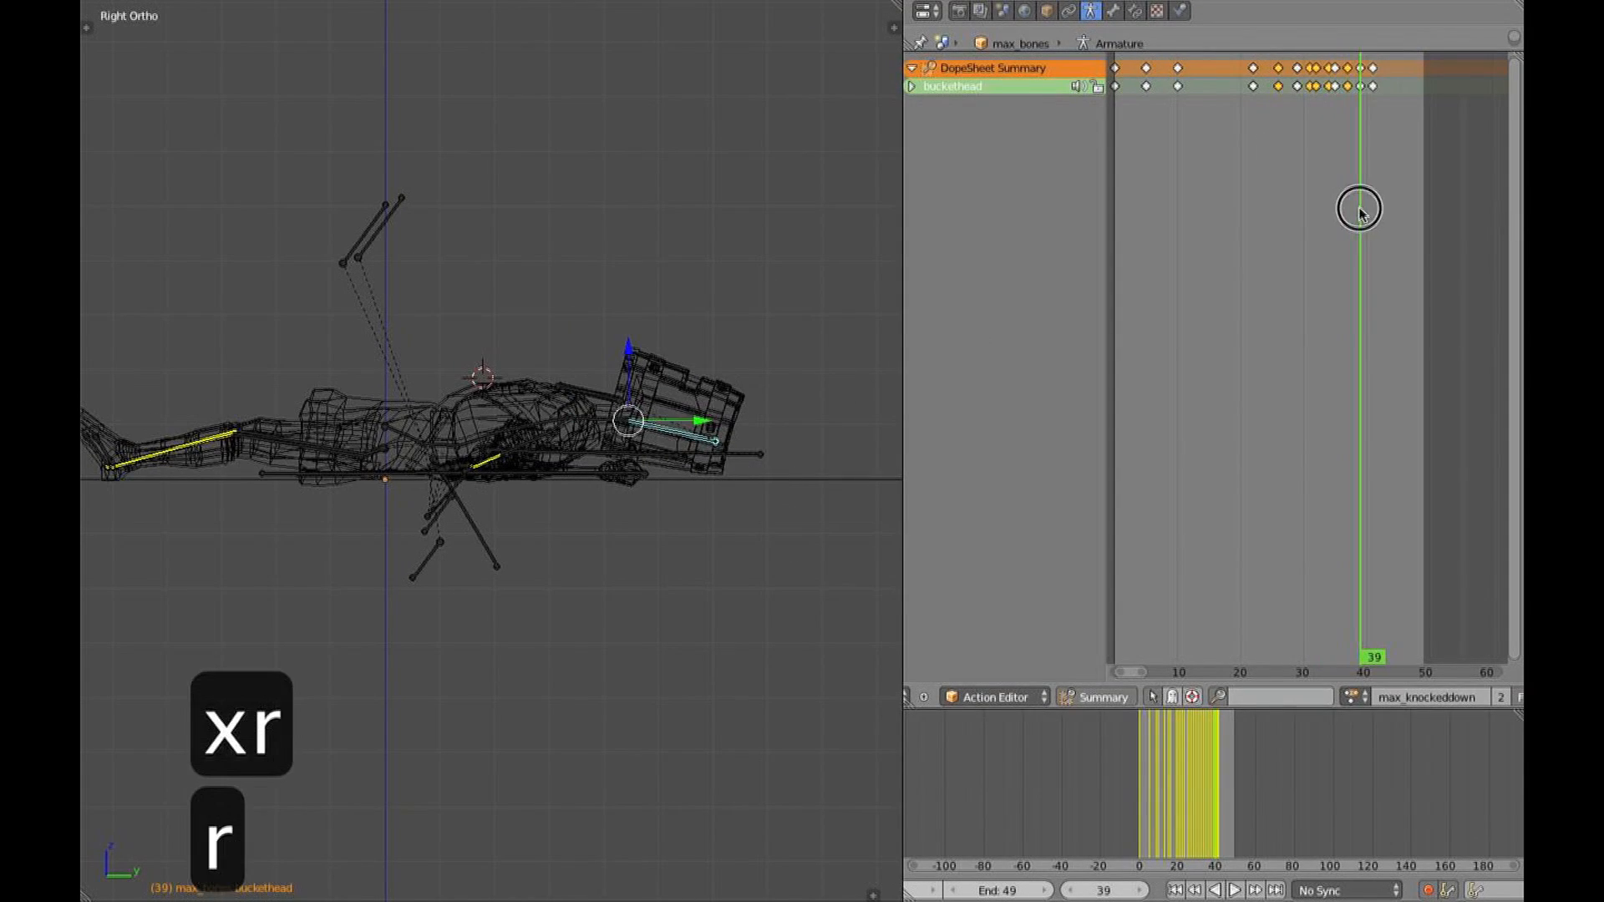
# Play the textured animation and examine the full fall from the side and from above the body
pyautogui.hotkey('alt', 'z')
pyautogui.hotkey('alt', 'a')
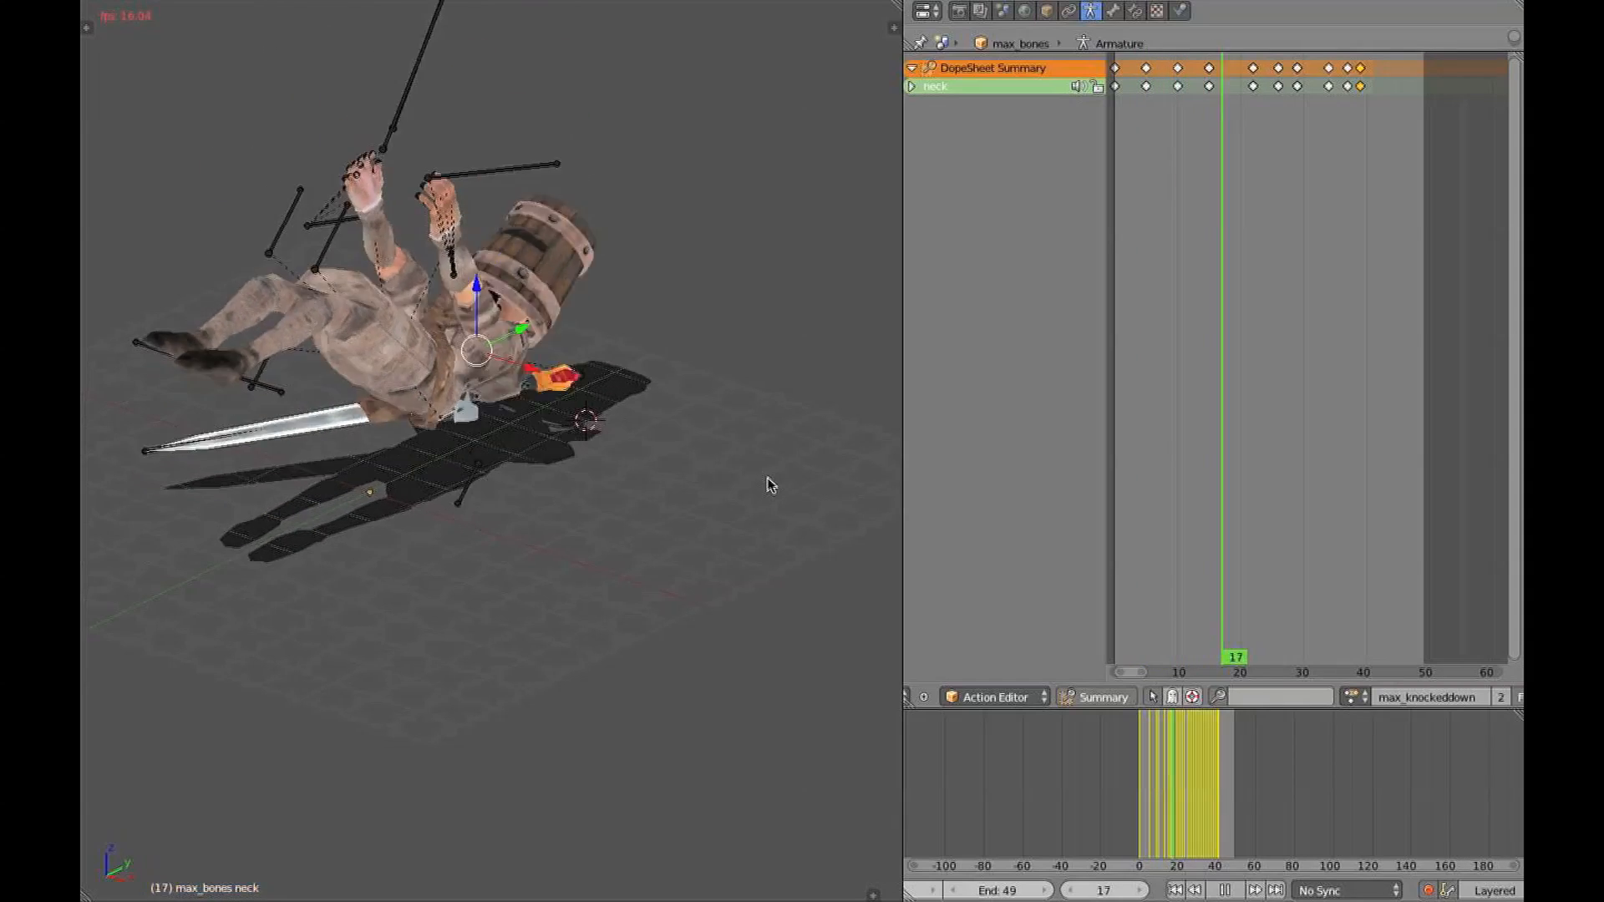
pyautogui.moveTo(767, 479); pyautogui.dragTo(543, 511, button='middle')
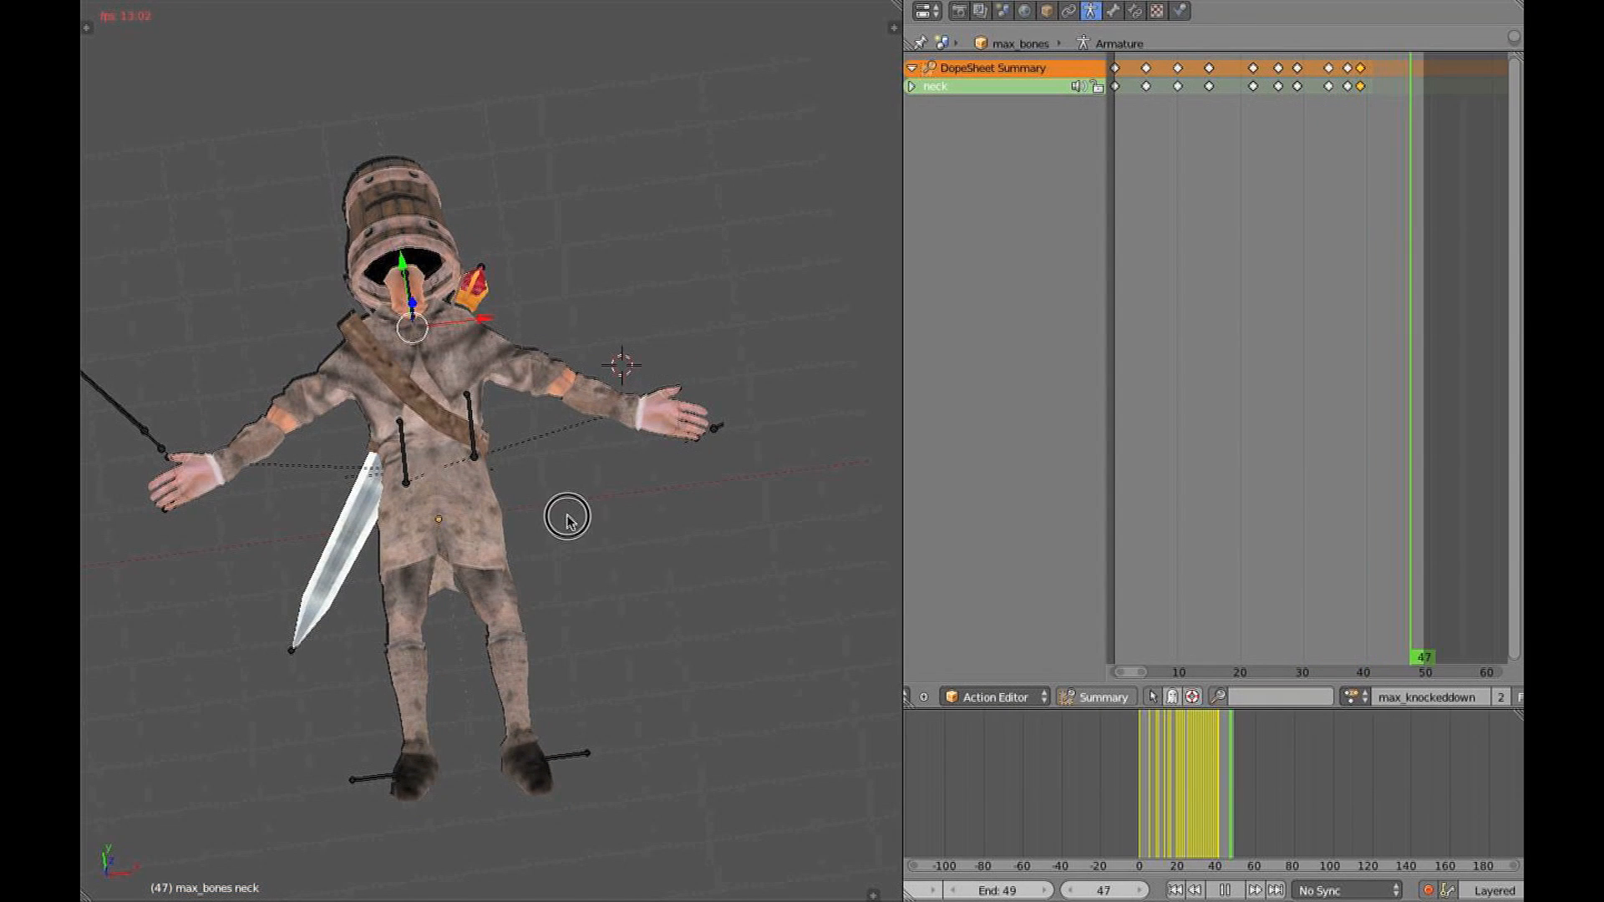
# Stop playback, return the armature to Object Mode and save over the existing file
pyautogui.press('Escape')
pyautogui.hotkey('ctrl', 'Tab')
pyautogui.press('super+s')
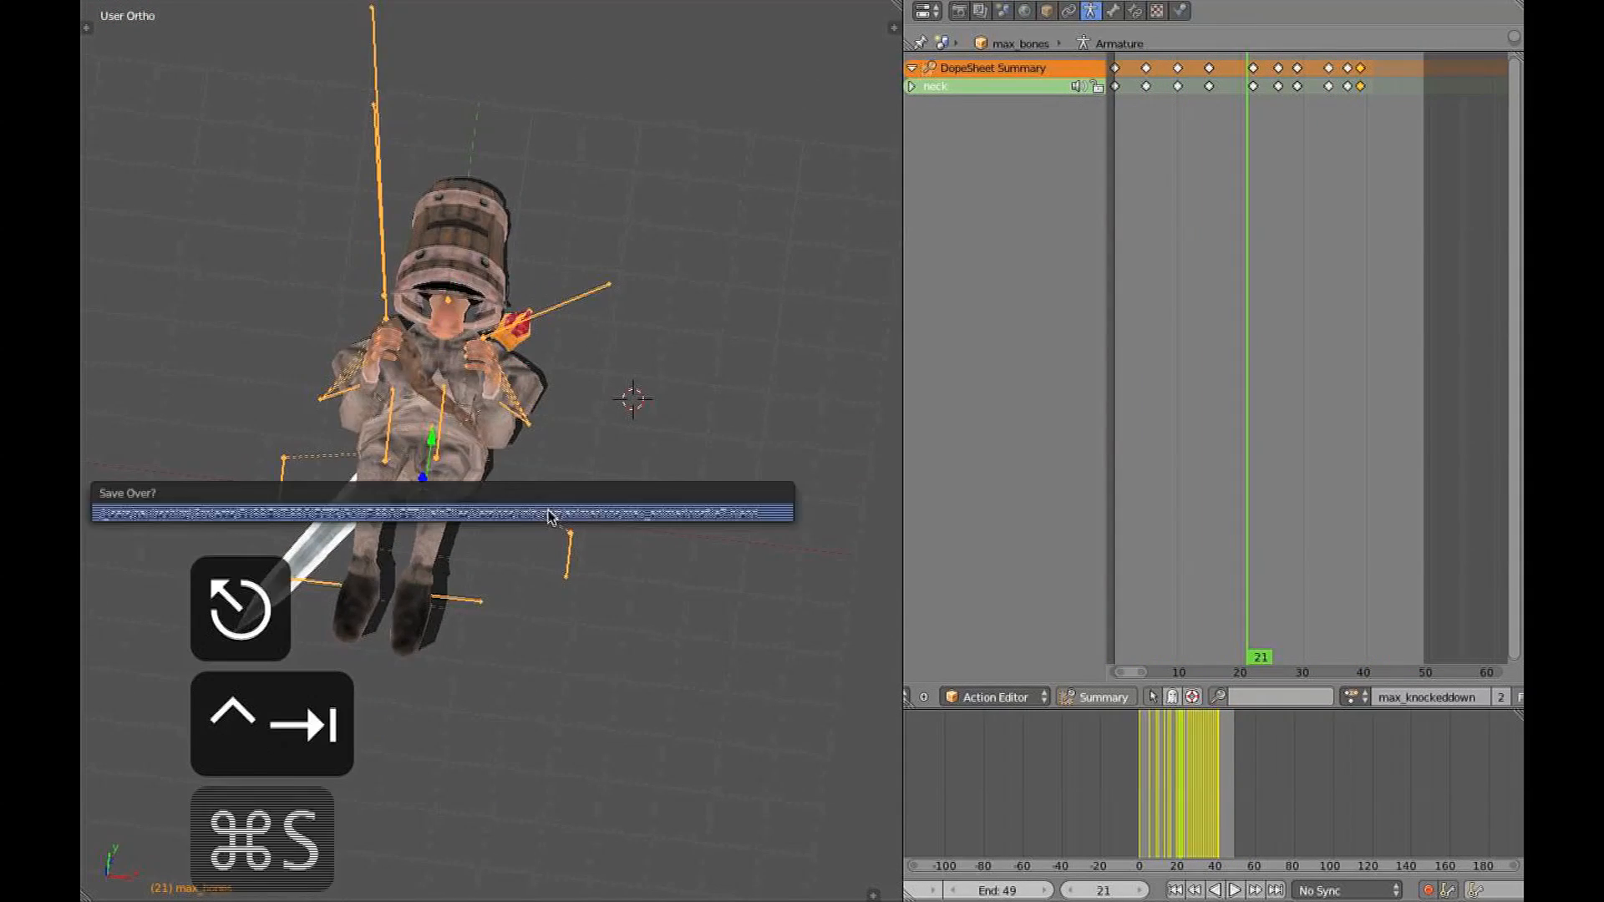
pyautogui.click(550, 517)
# Deselect the neck keyframes and save the file again
pyautogui.moveTo(550, 517); pyautogui.dragTo(457, 449, button='middle')
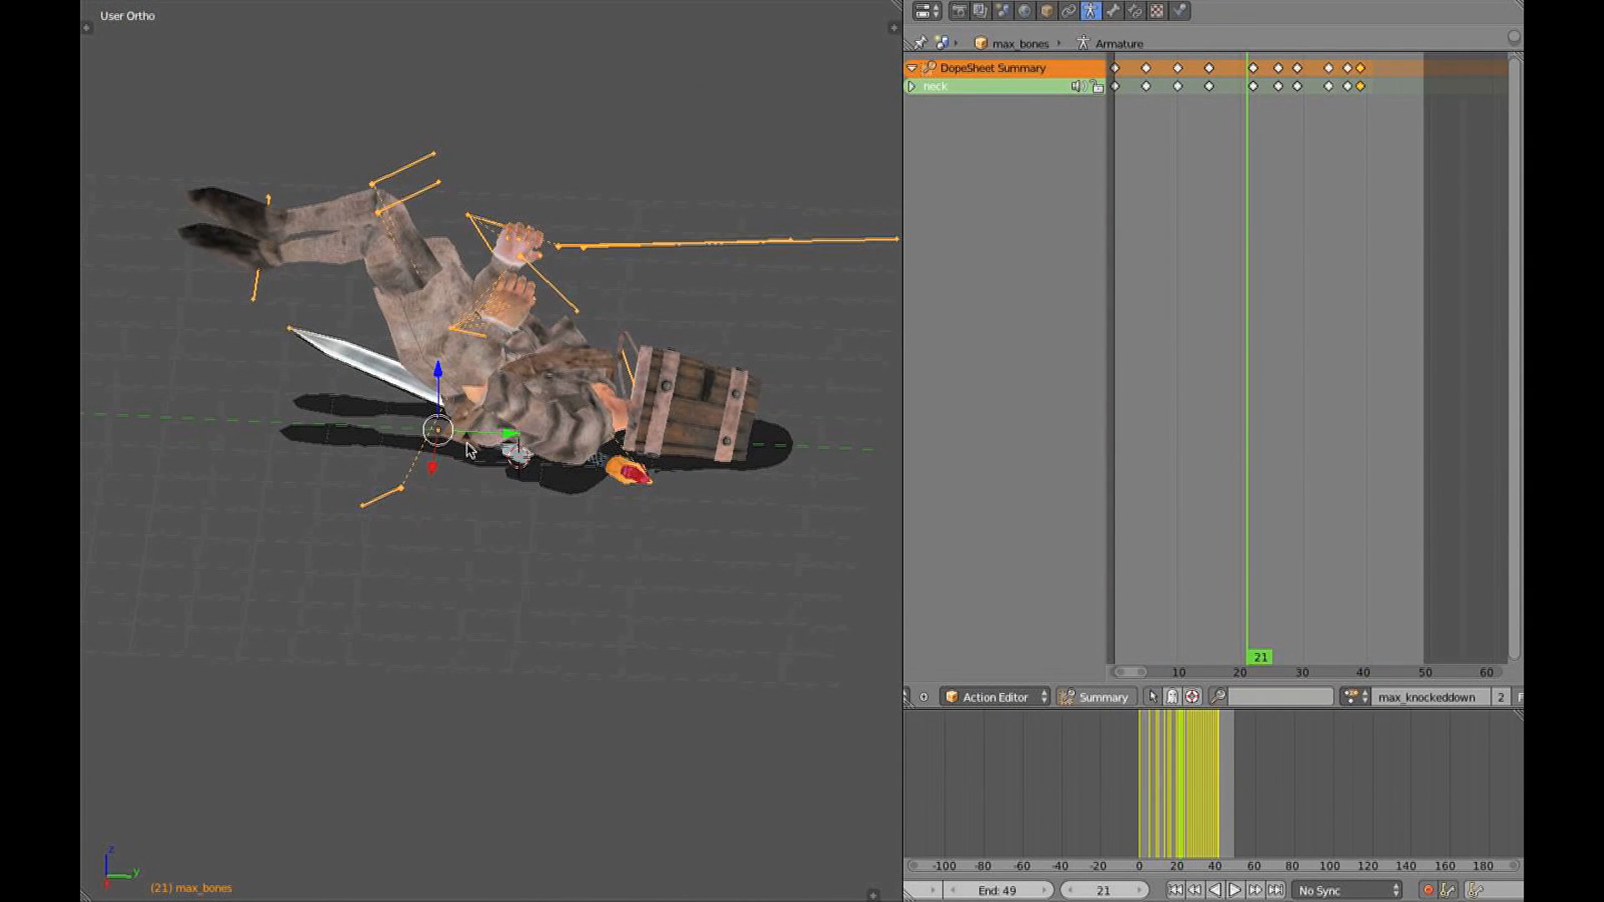
pyautogui.press('super+s')
pyautogui.press('a')
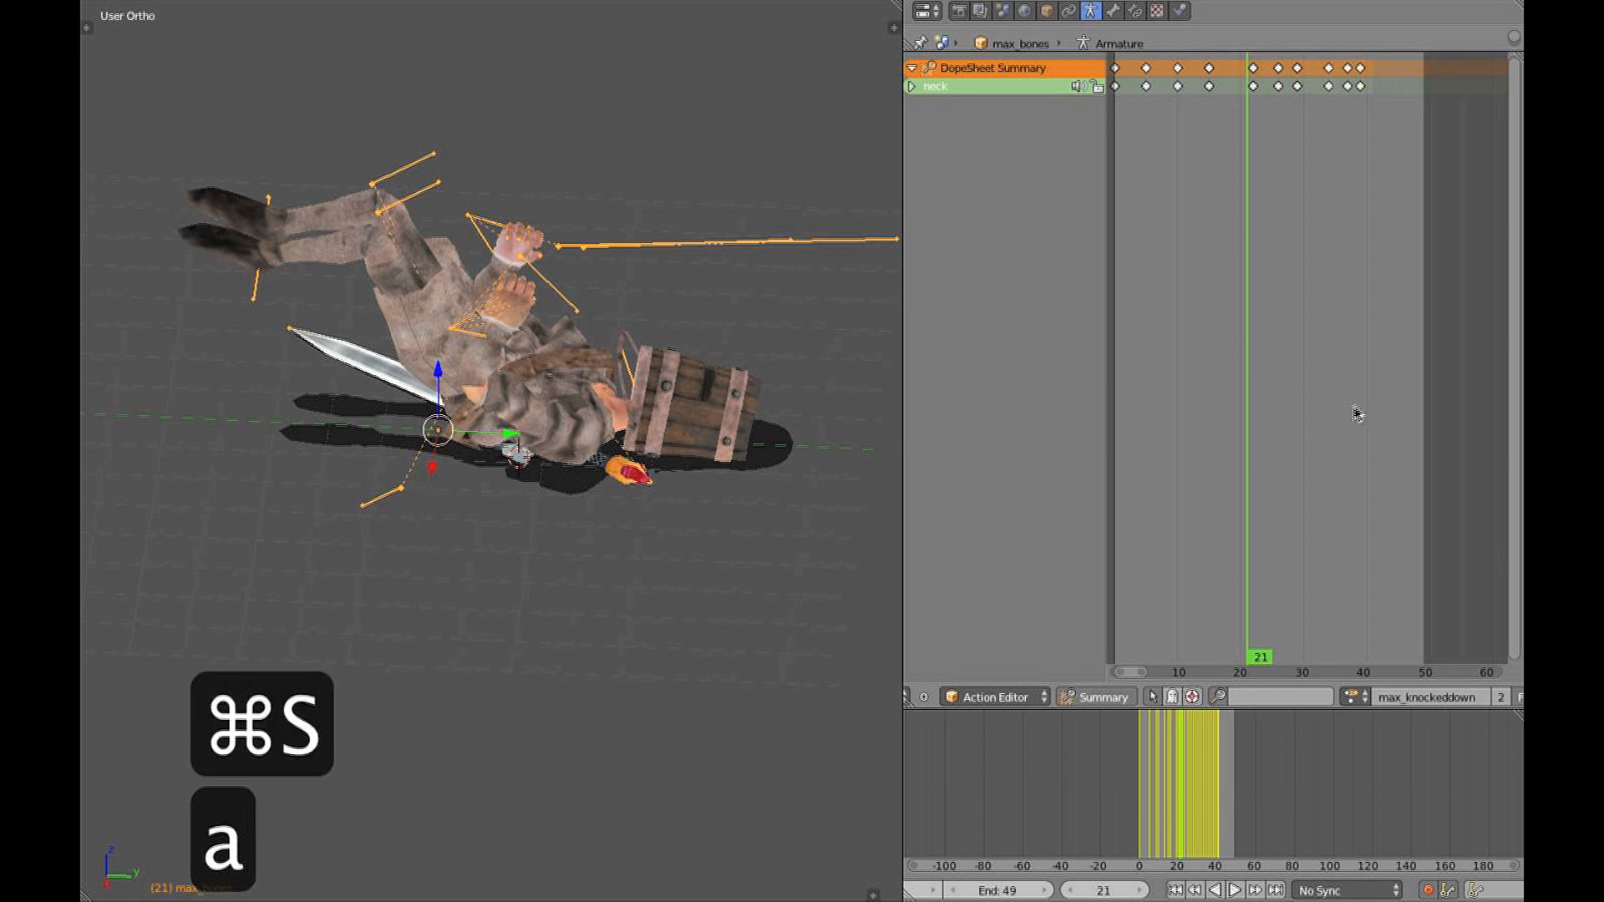
pyautogui.press('super+s')
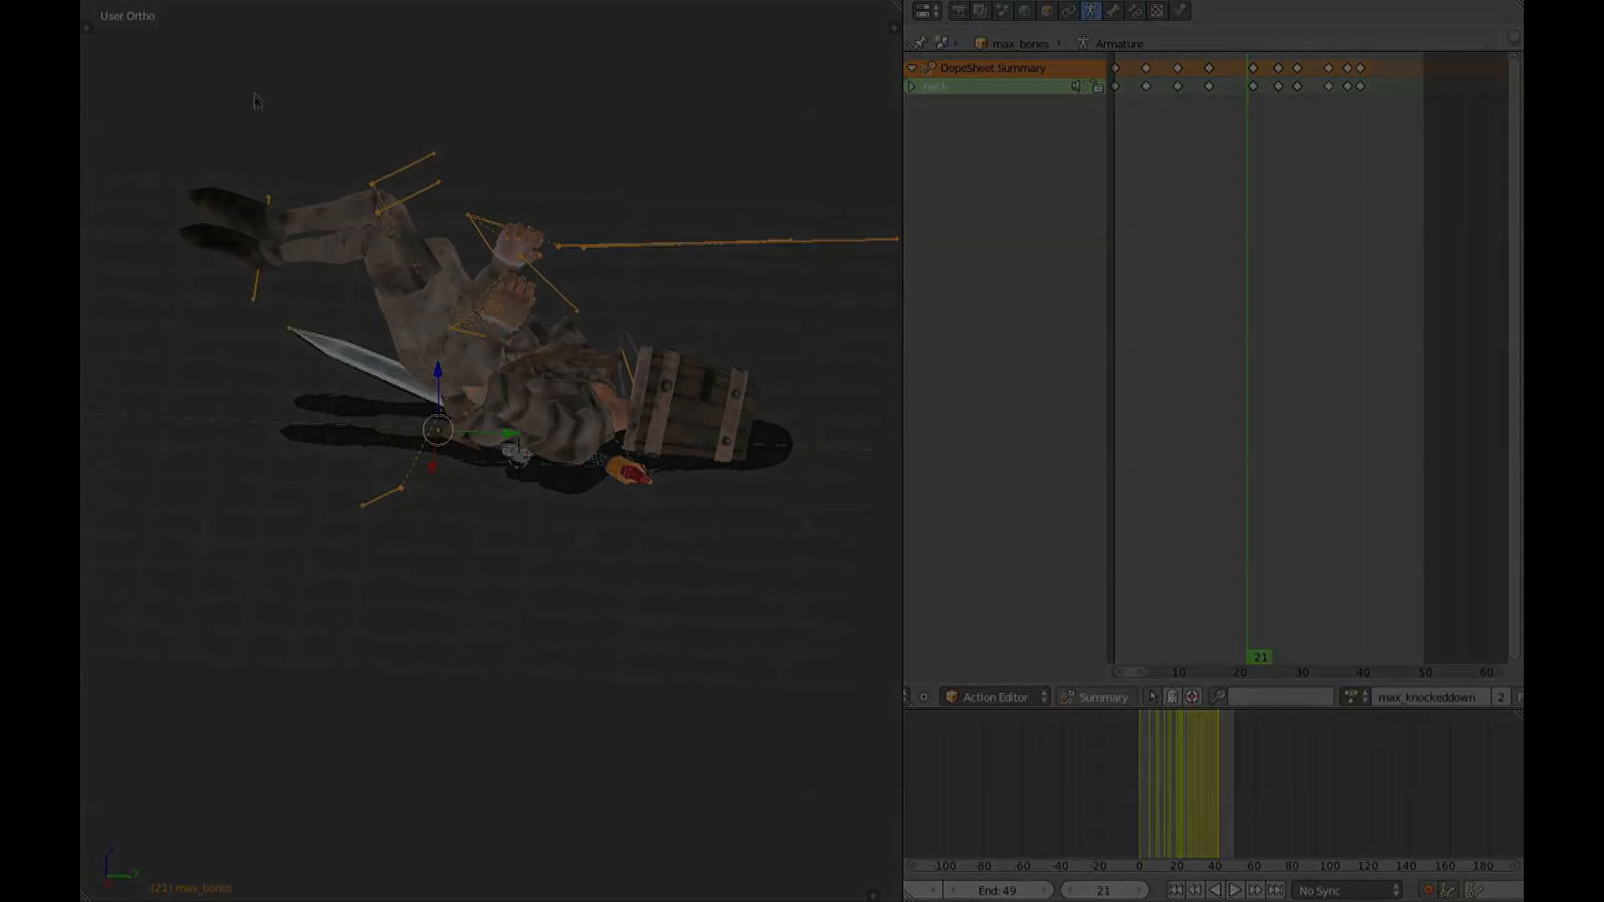